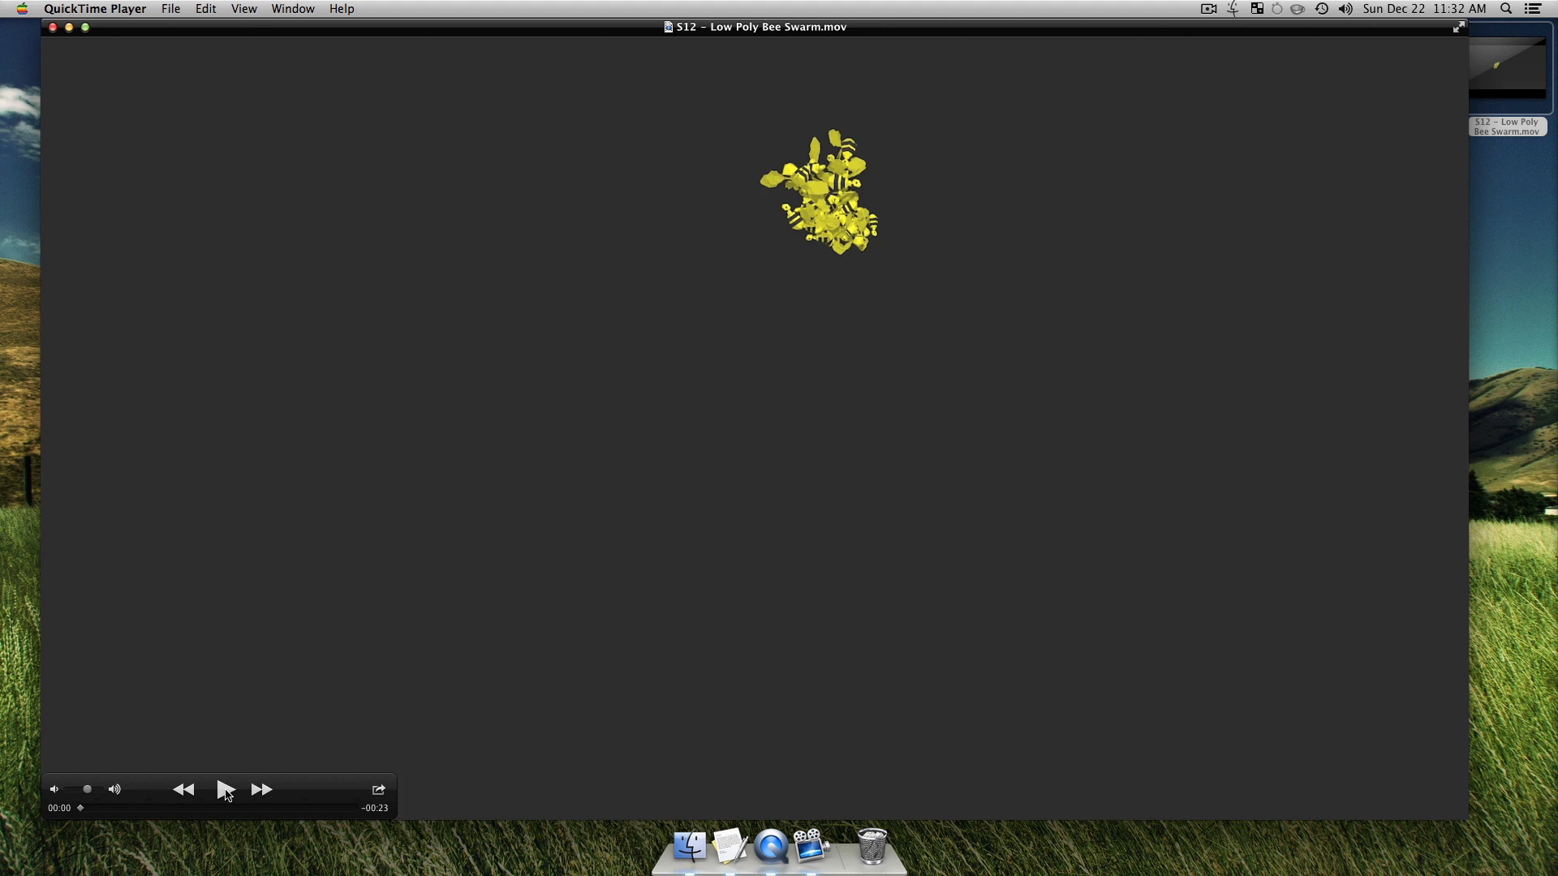
Step: Play through the S12 - Low Poly Bee Swarm.mov reference clip and minimize its window
left_click(226, 790)
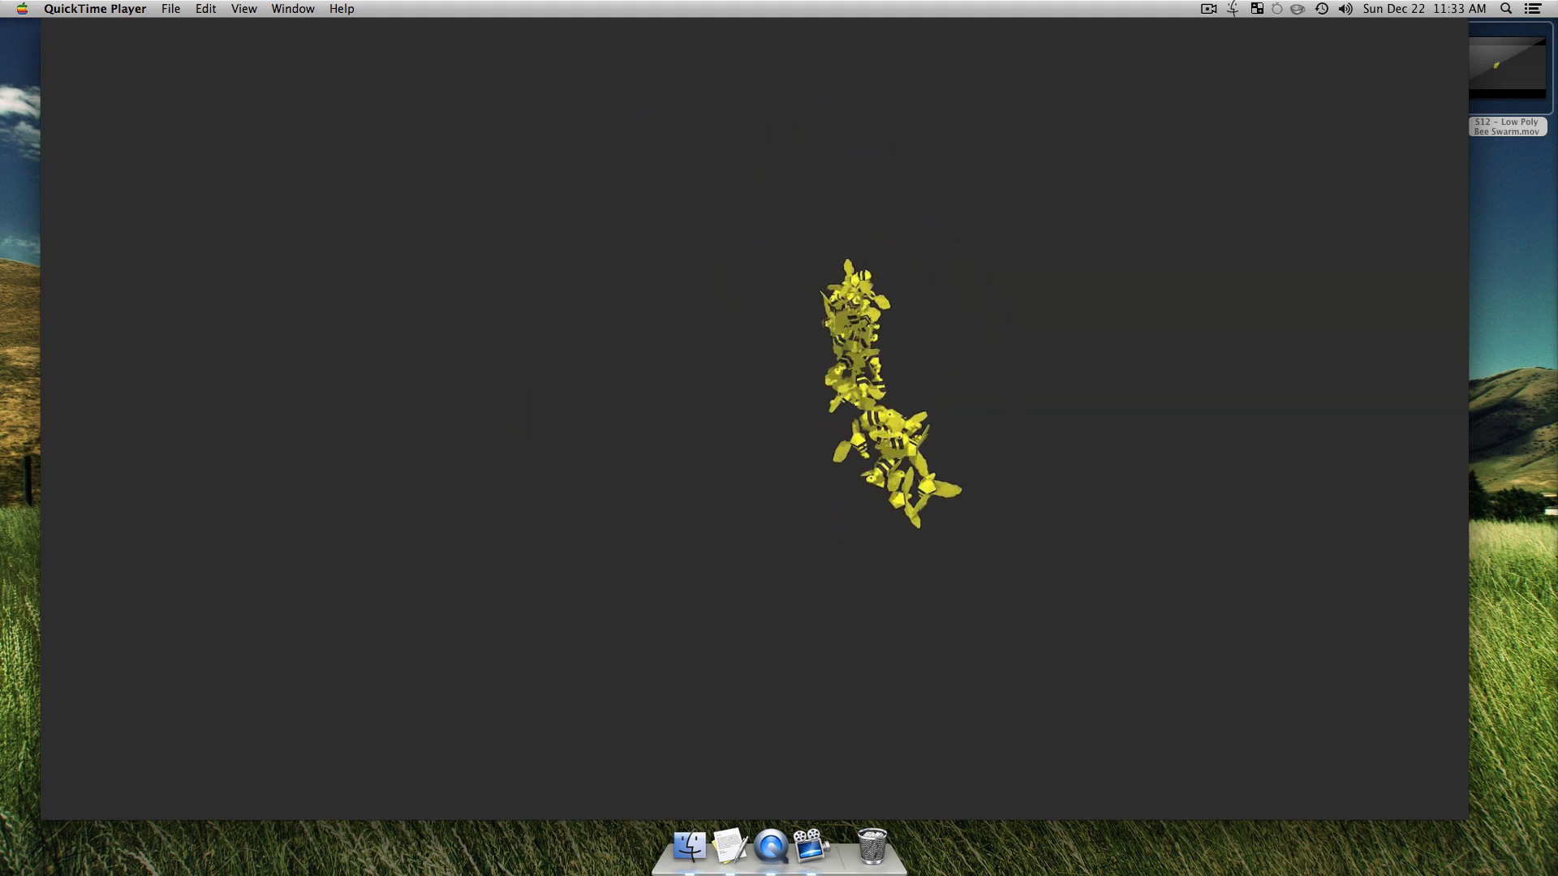
mouse_move(297, 811)
left_mouse_down()
mouse_move(284, 811)
mouse_move(305, 812)
left_mouse_up()
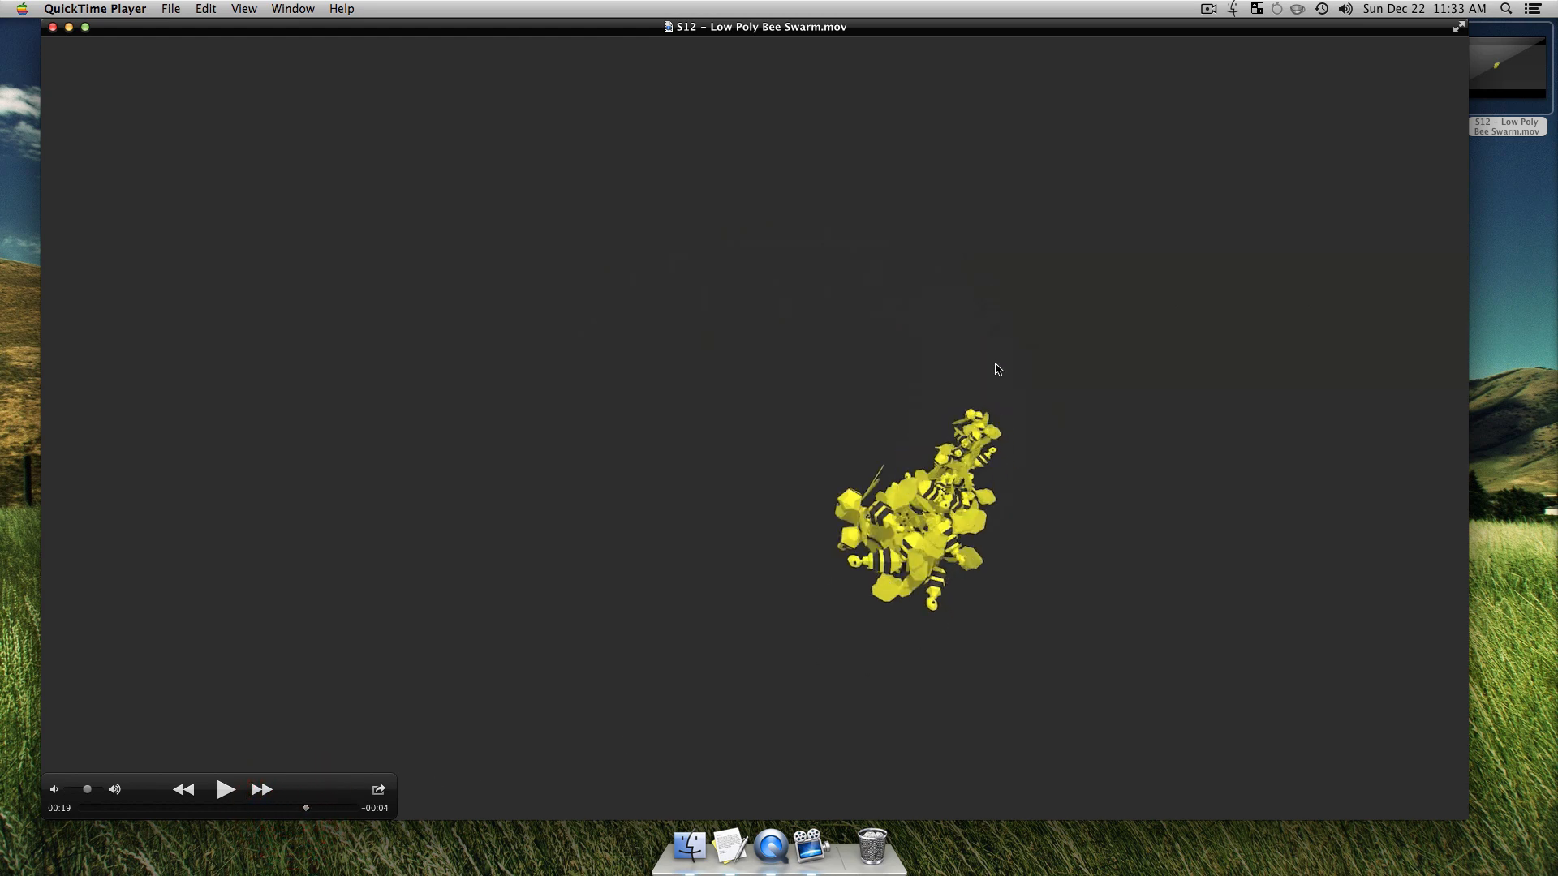
double_click(455, 27)
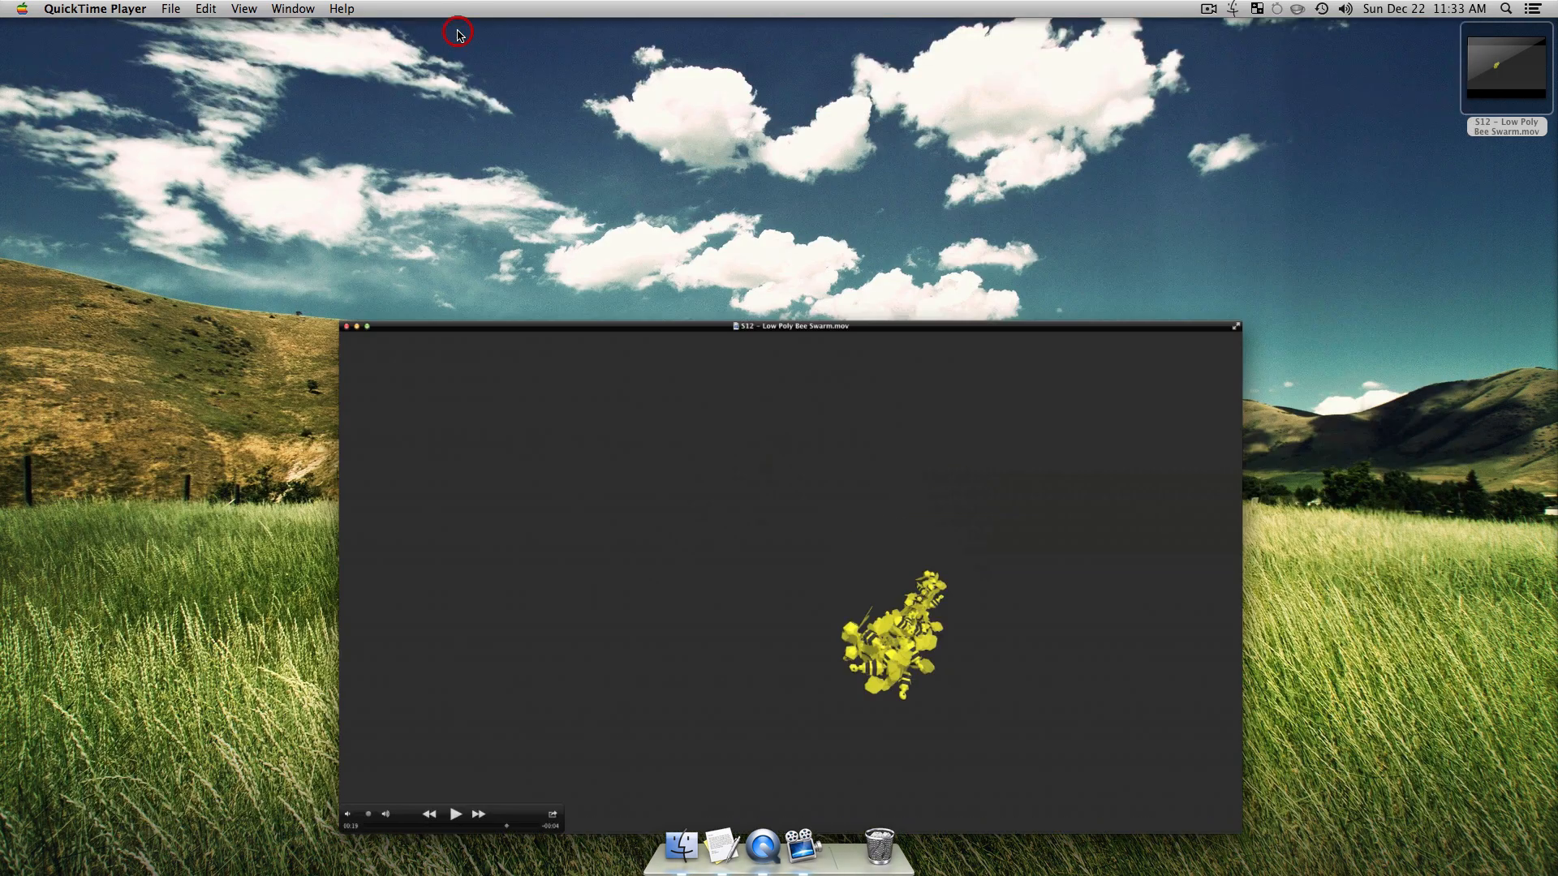
left_click(801, 481)
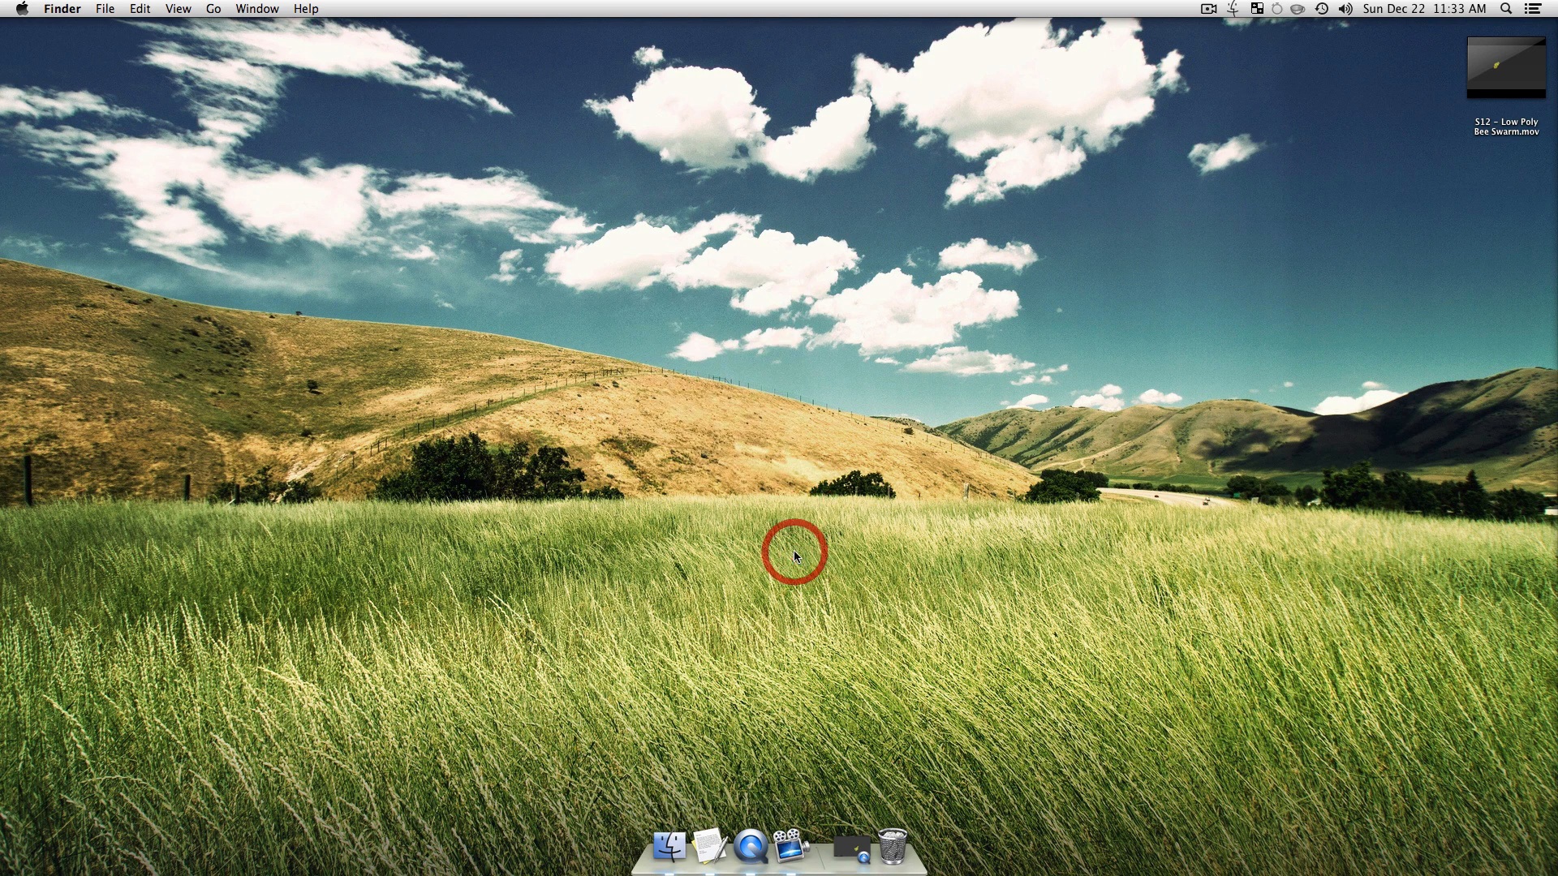
Step: Launch CINEMA 4D from the application launcher
key("ctrl+space")
type("c")
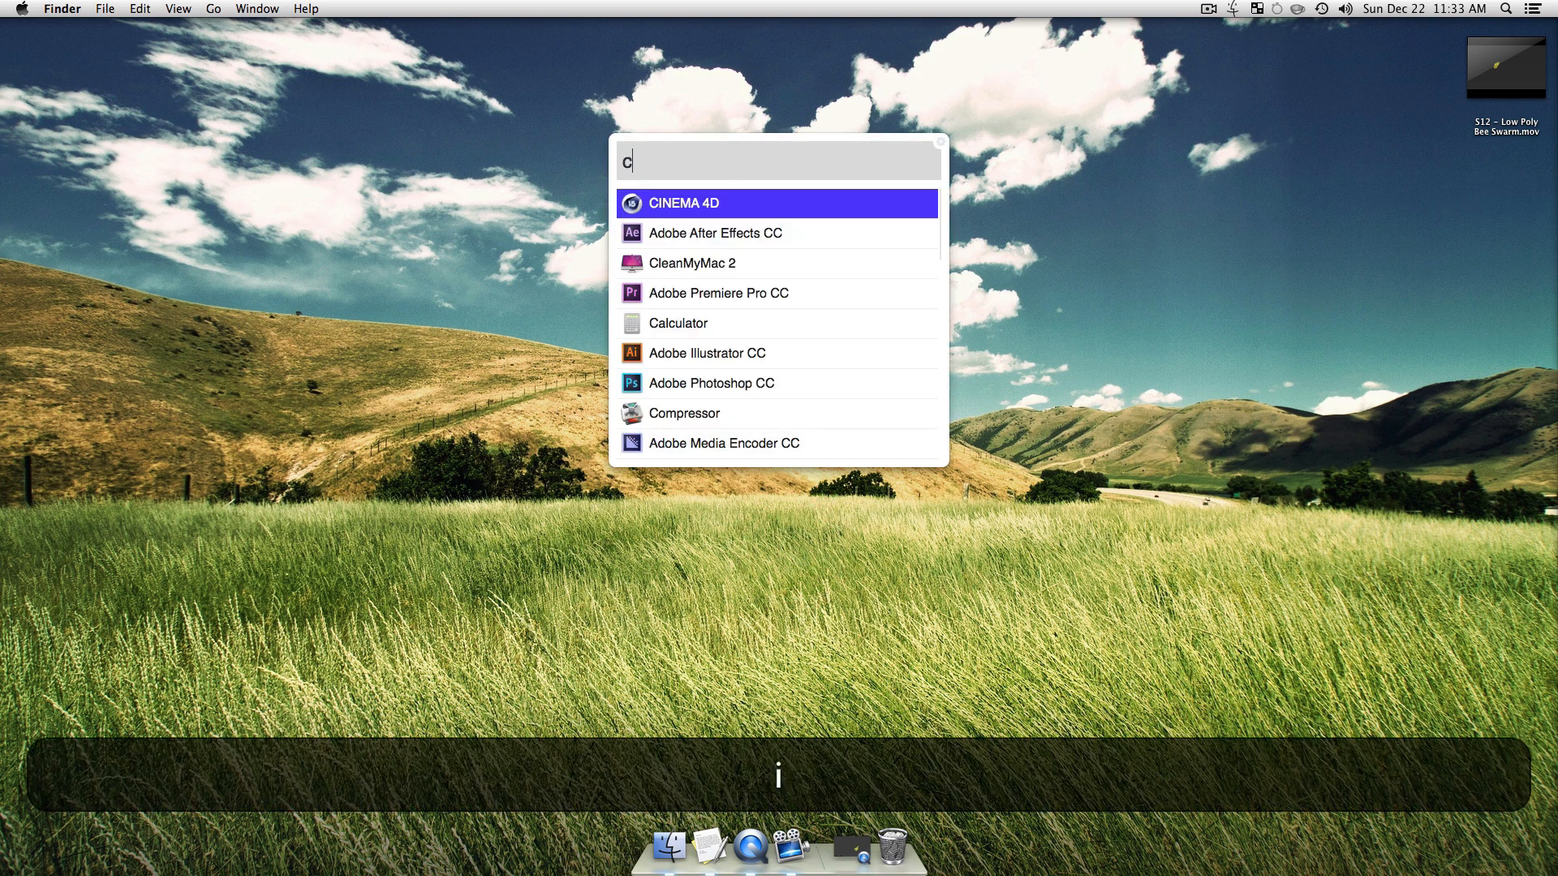
type("ineam")
key("BackSpace")
key("Return")
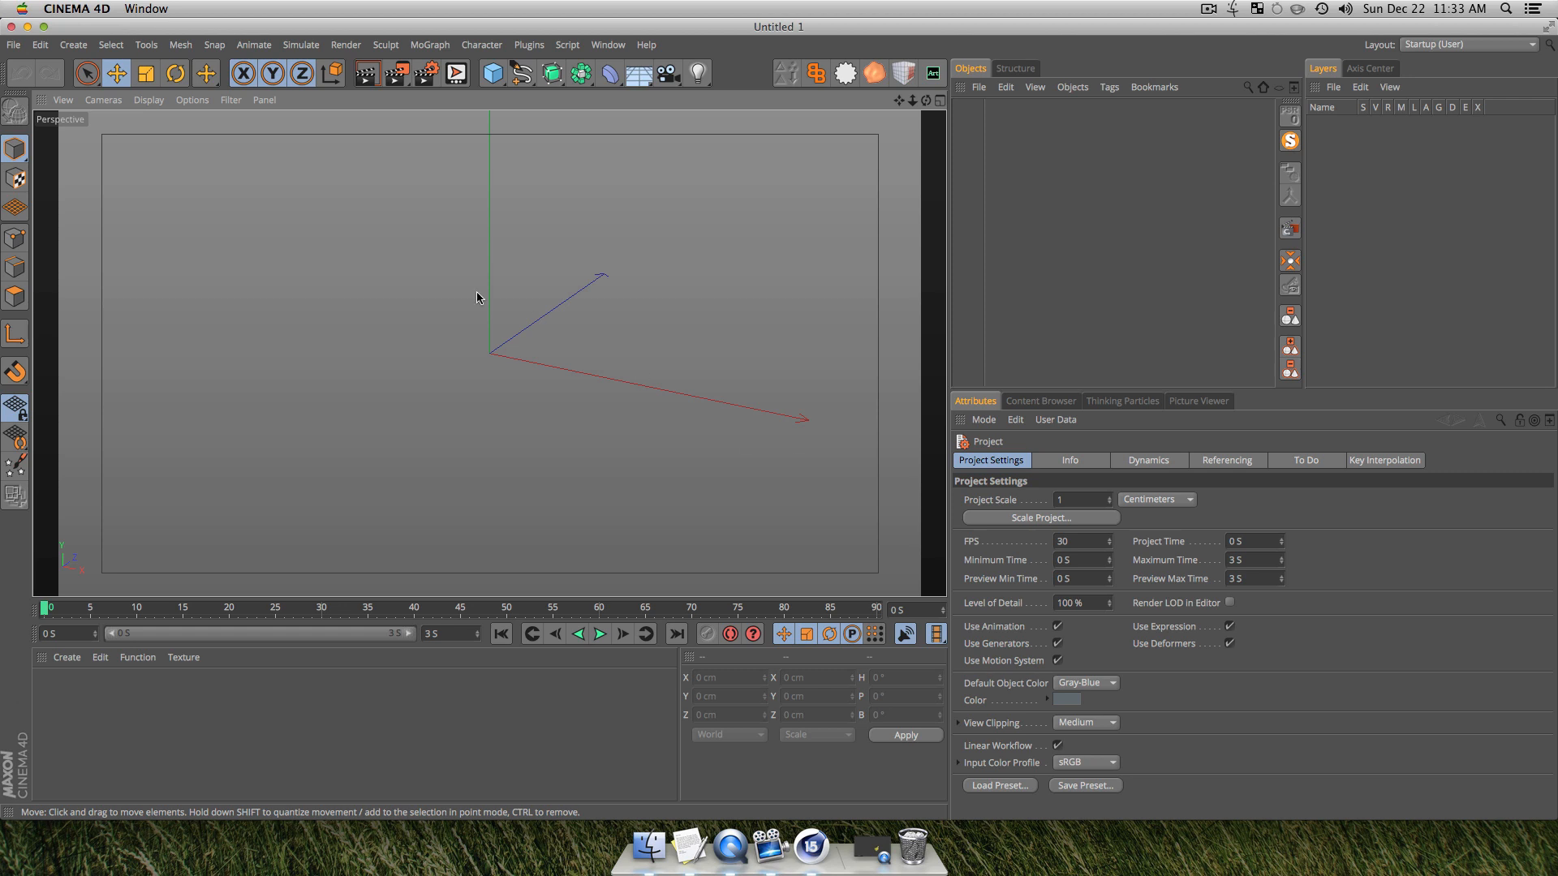
Step: Turn on the Grid display filter in the Perspective view
key("3")
left_click_drag(446, 361, 522, 352)
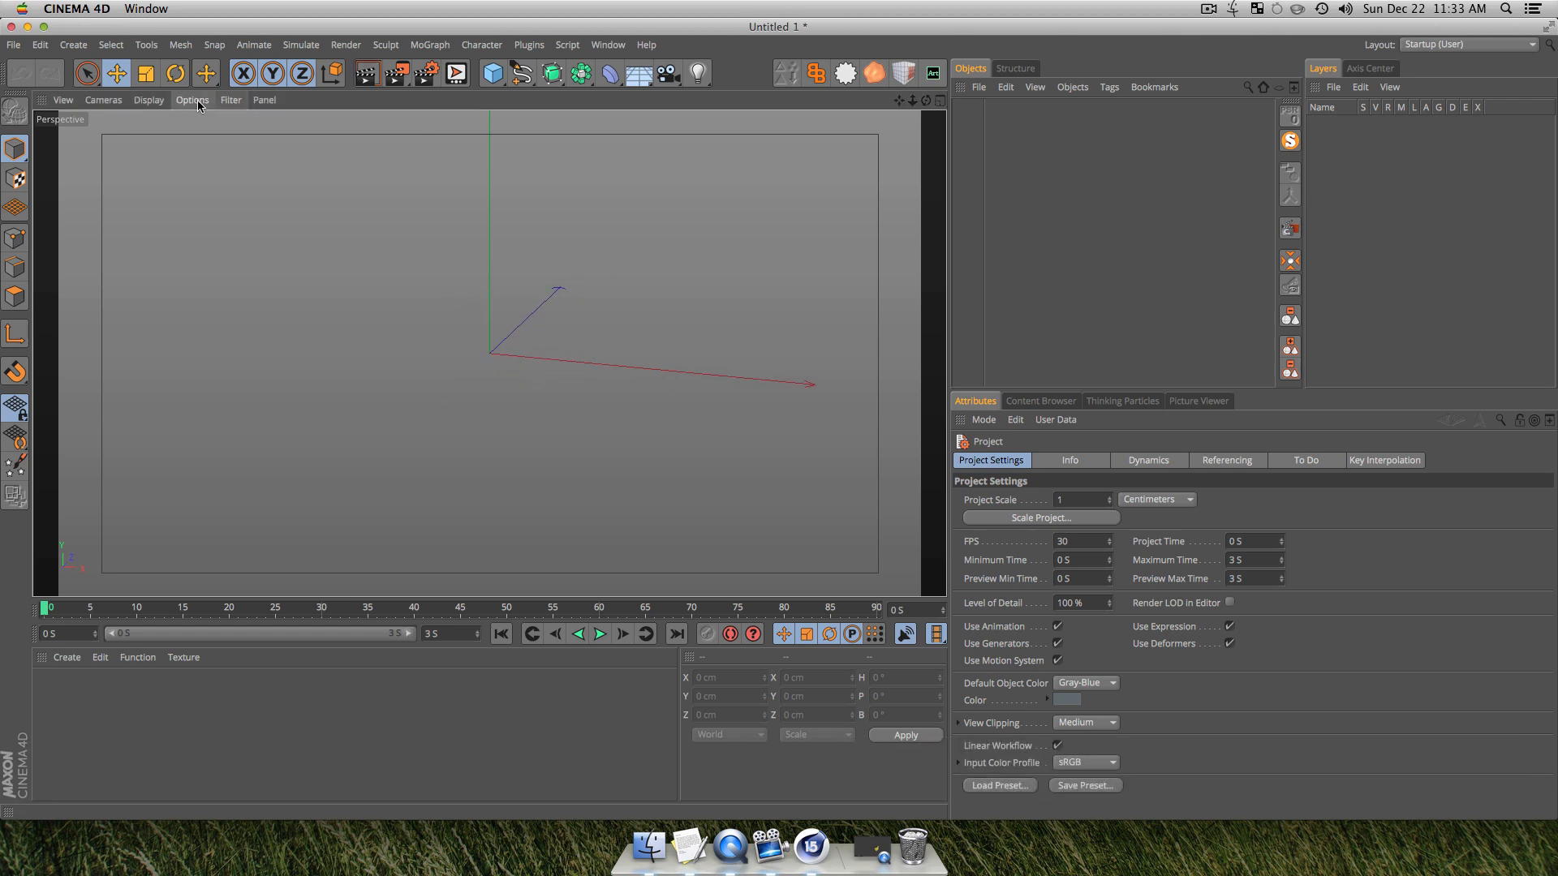
left_click(149, 100)
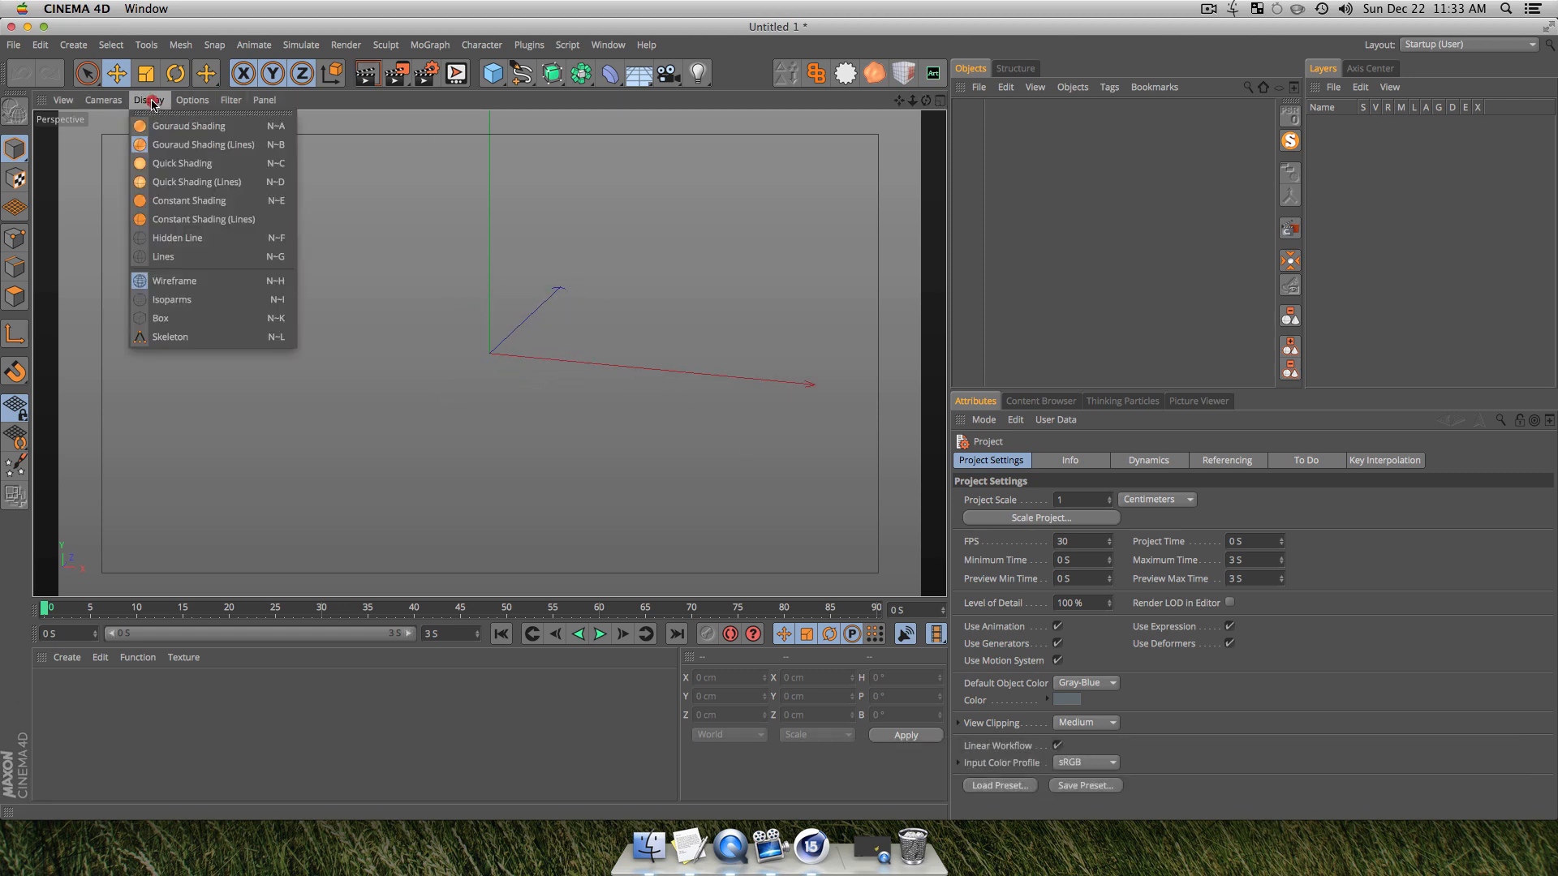
left_click(192, 100)
mouse_move(259, 124)
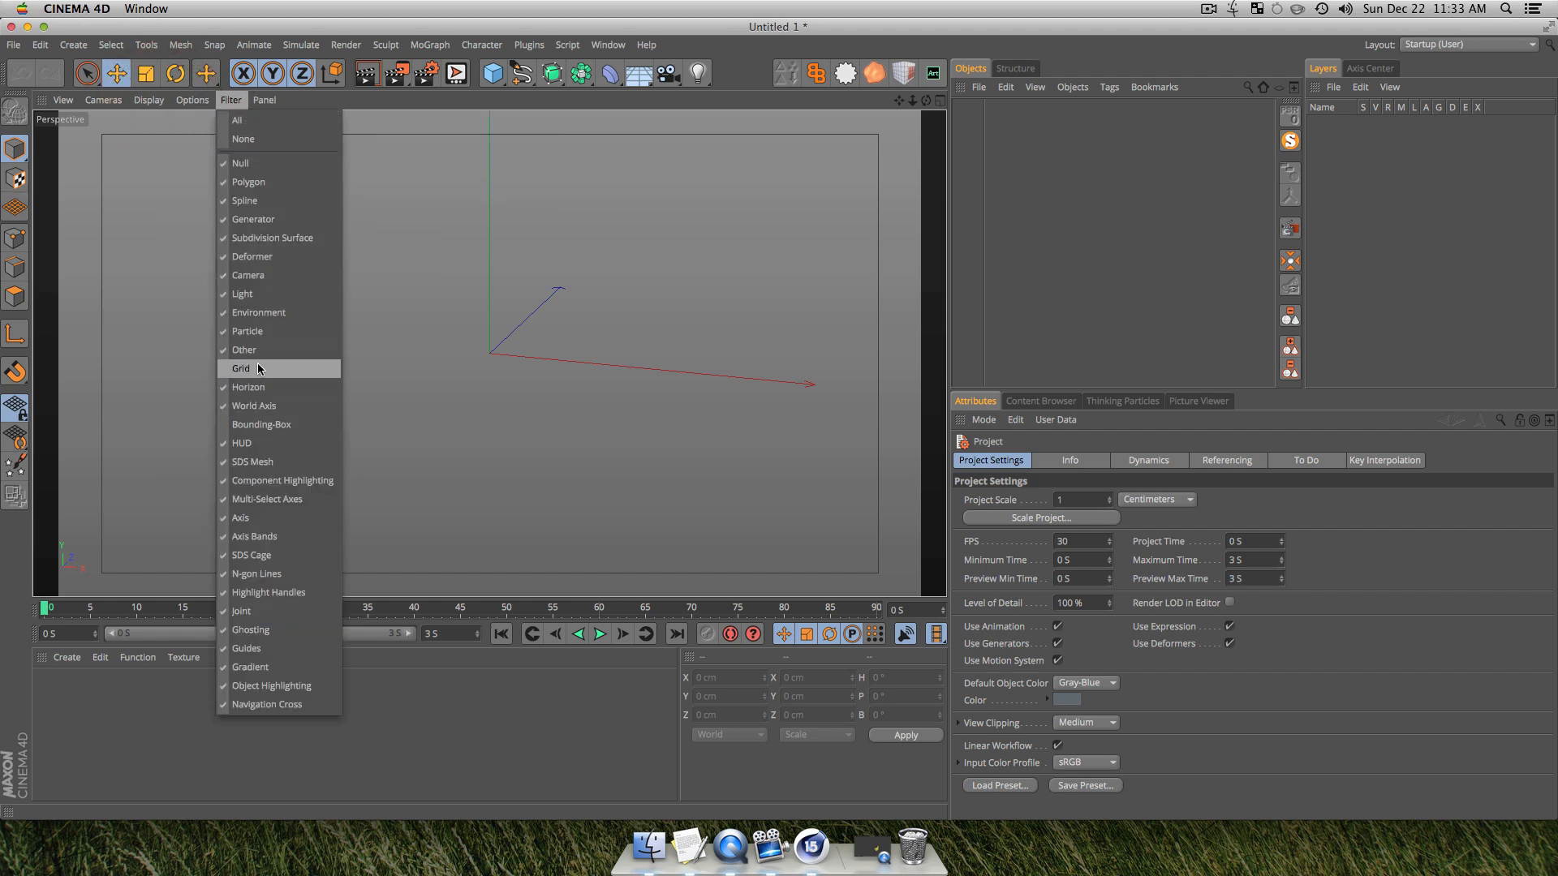
left_click(258, 370)
left_click(976, 313)
key("3")
left_click(565, 360)
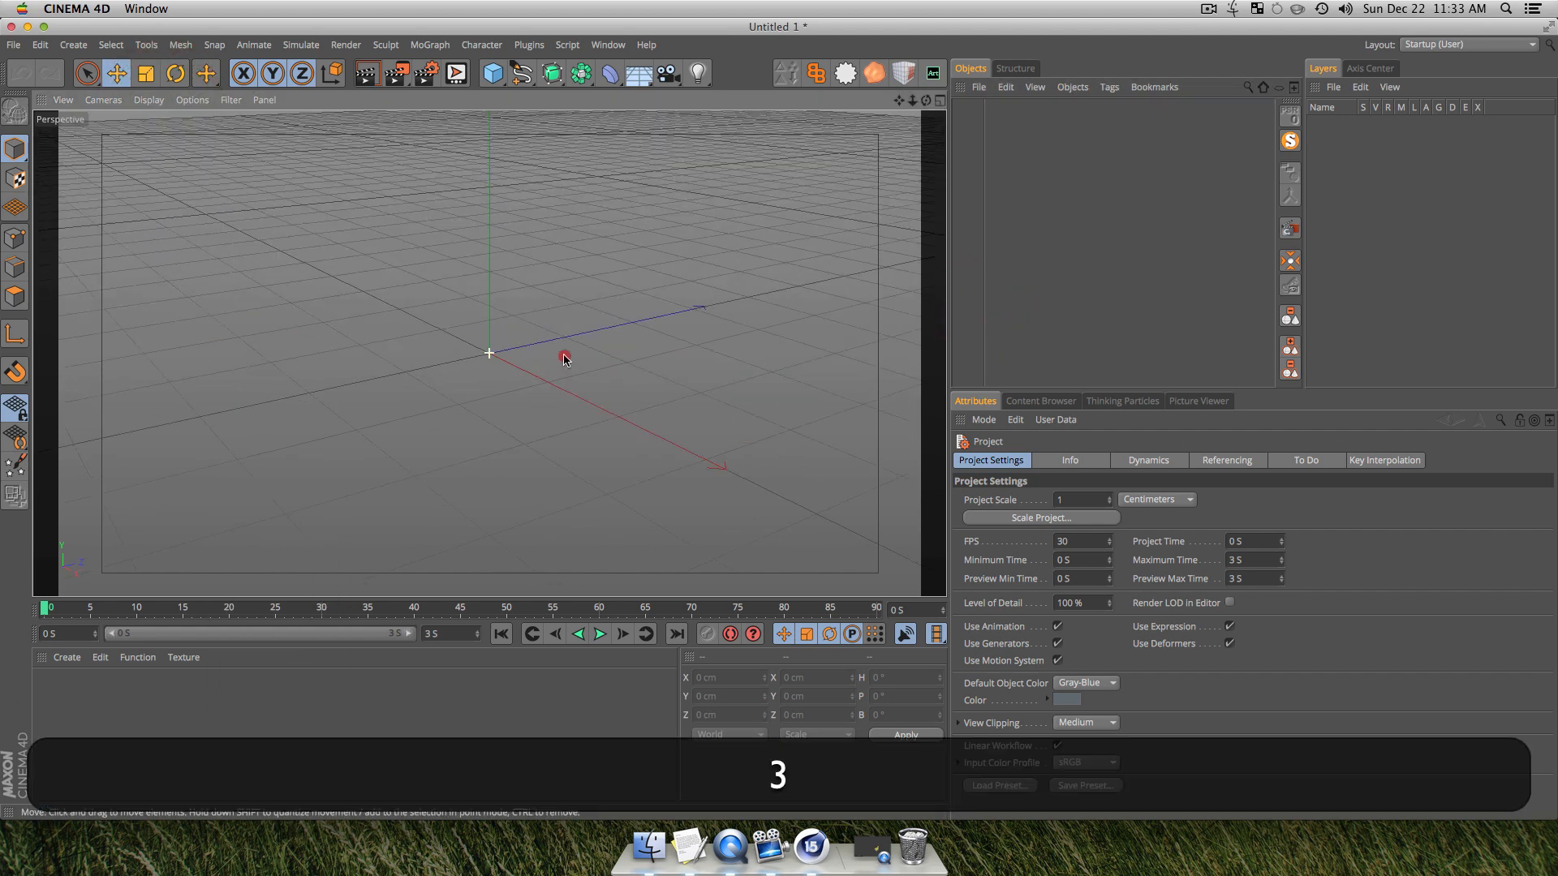
left_click_drag(565, 359, 661, 324)
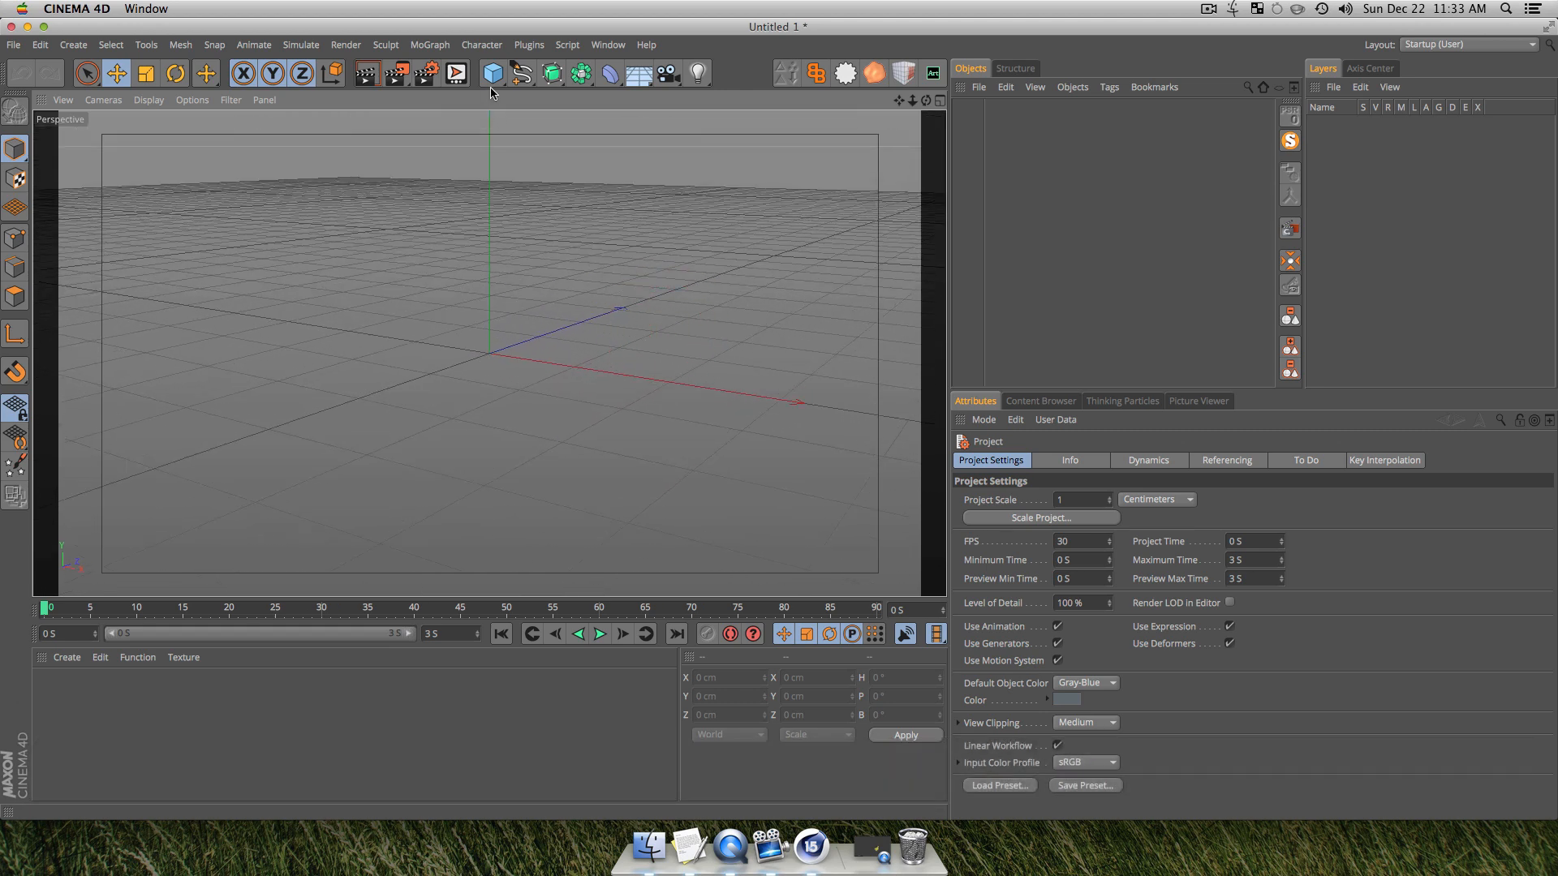
Step: Add a Capsule primitive to the scene and set its orientation to +X
mouse_move(492, 73)
left_mouse_down()
mouse_move(559, 193)
mouse_move(741, 122)
mouse_move(647, 181)
mouse_move(632, 156)
left_mouse_up()
key("r")
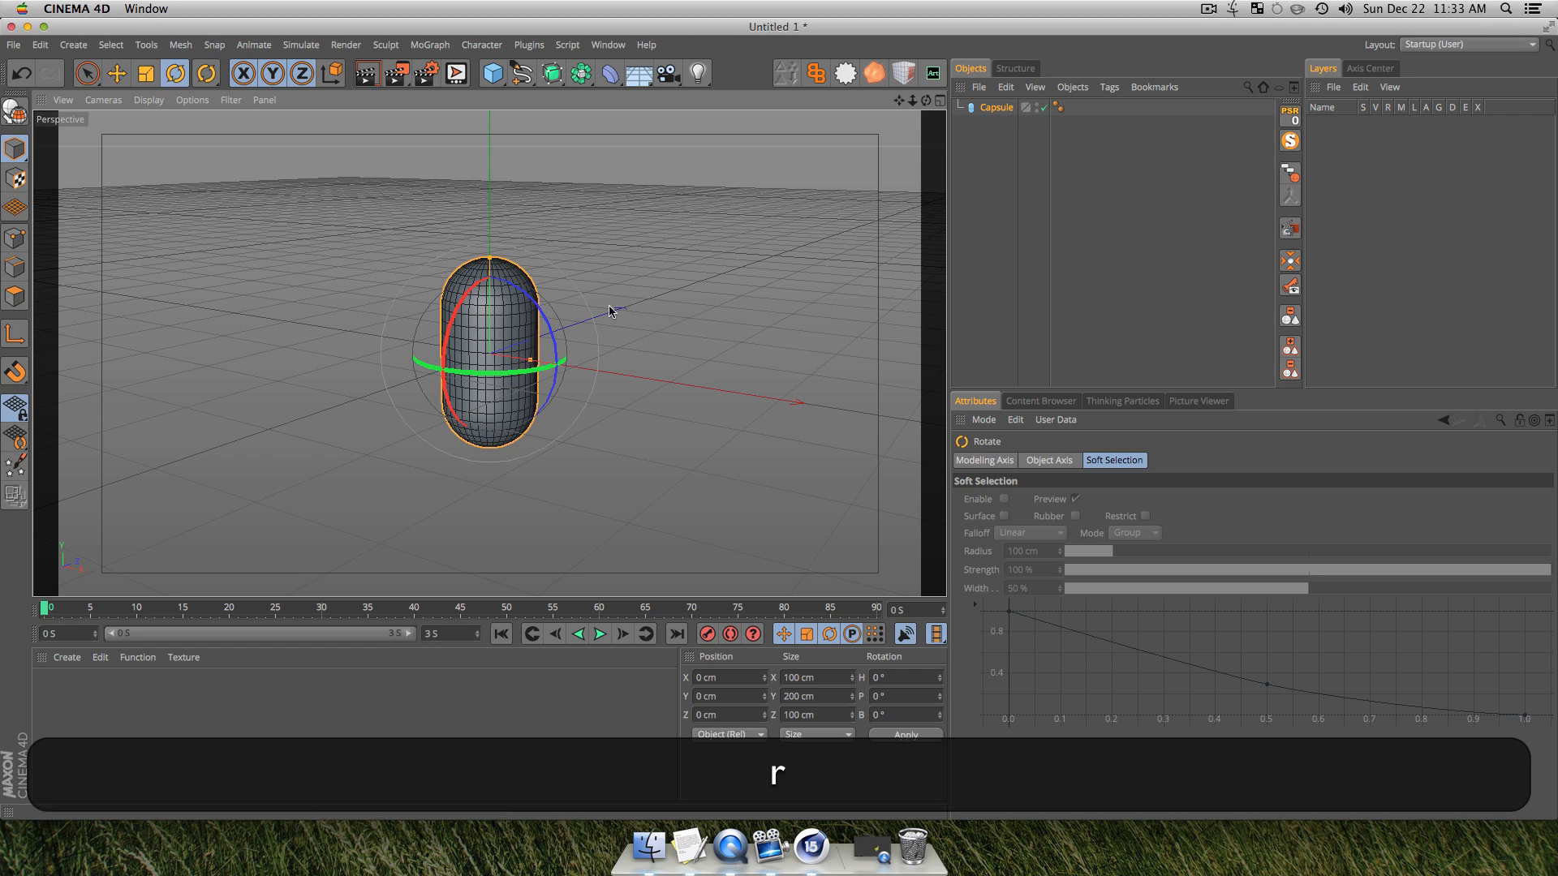
left_click(962, 191)
left_click(993, 108)
left_click(1081, 592)
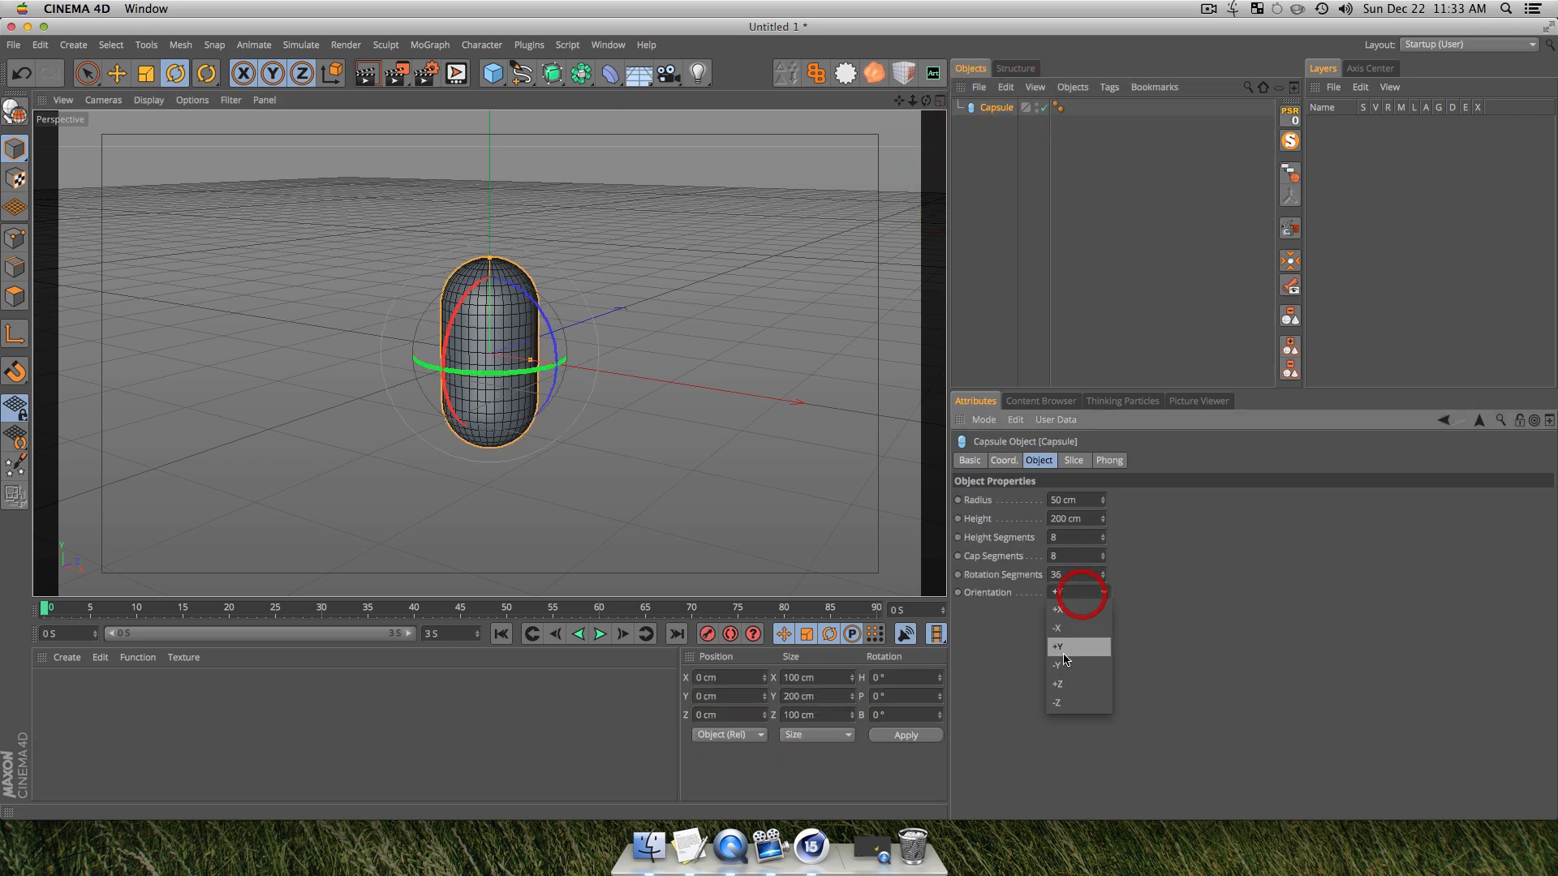
left_click(1069, 682)
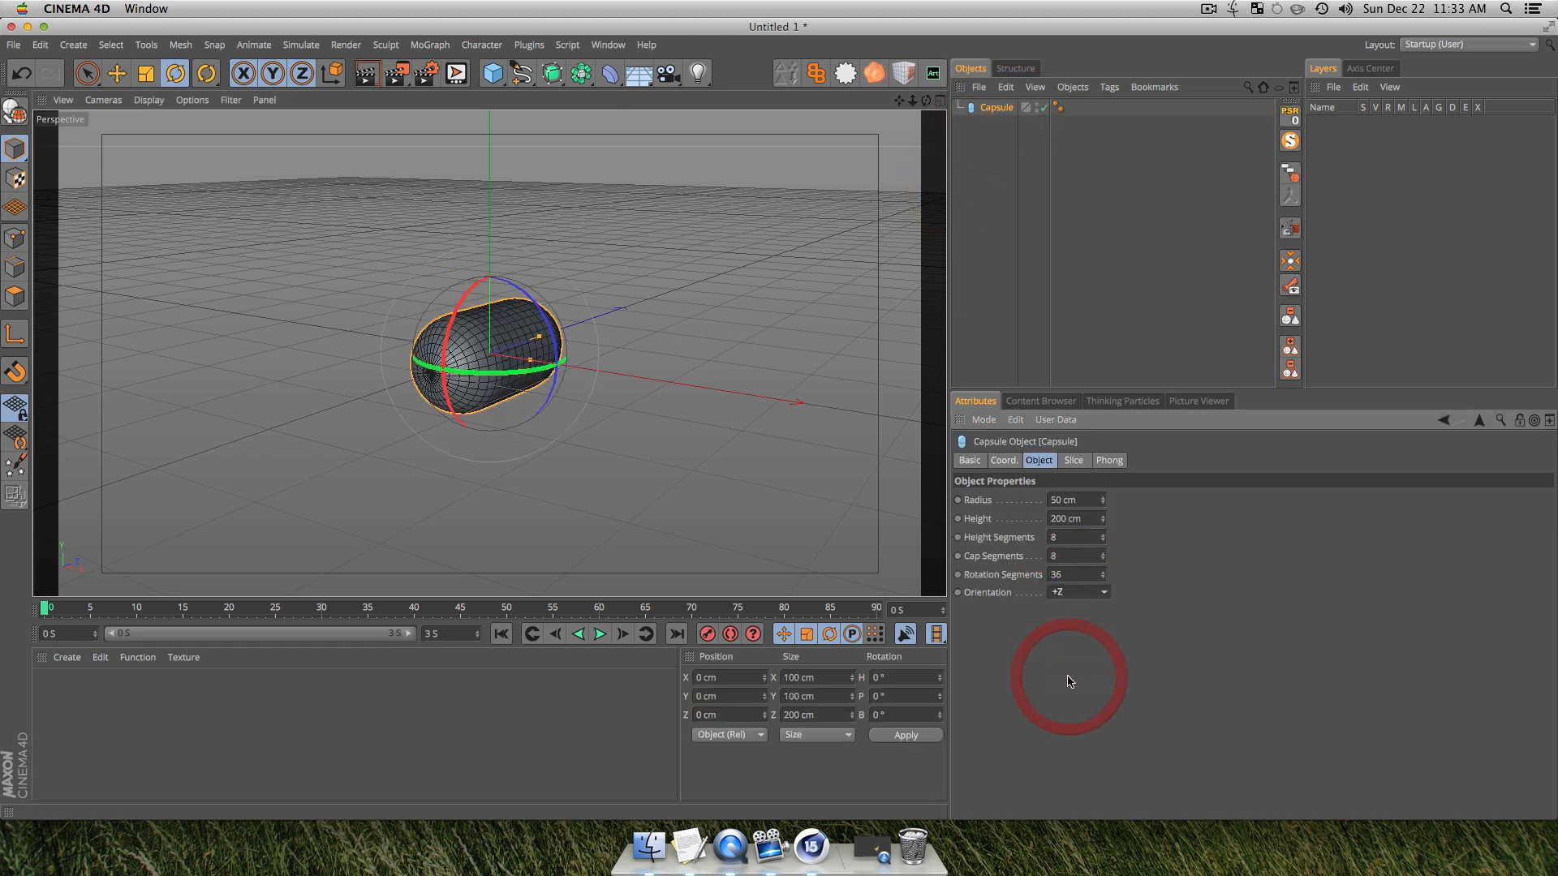
left_click(1072, 593)
left_click(1071, 601)
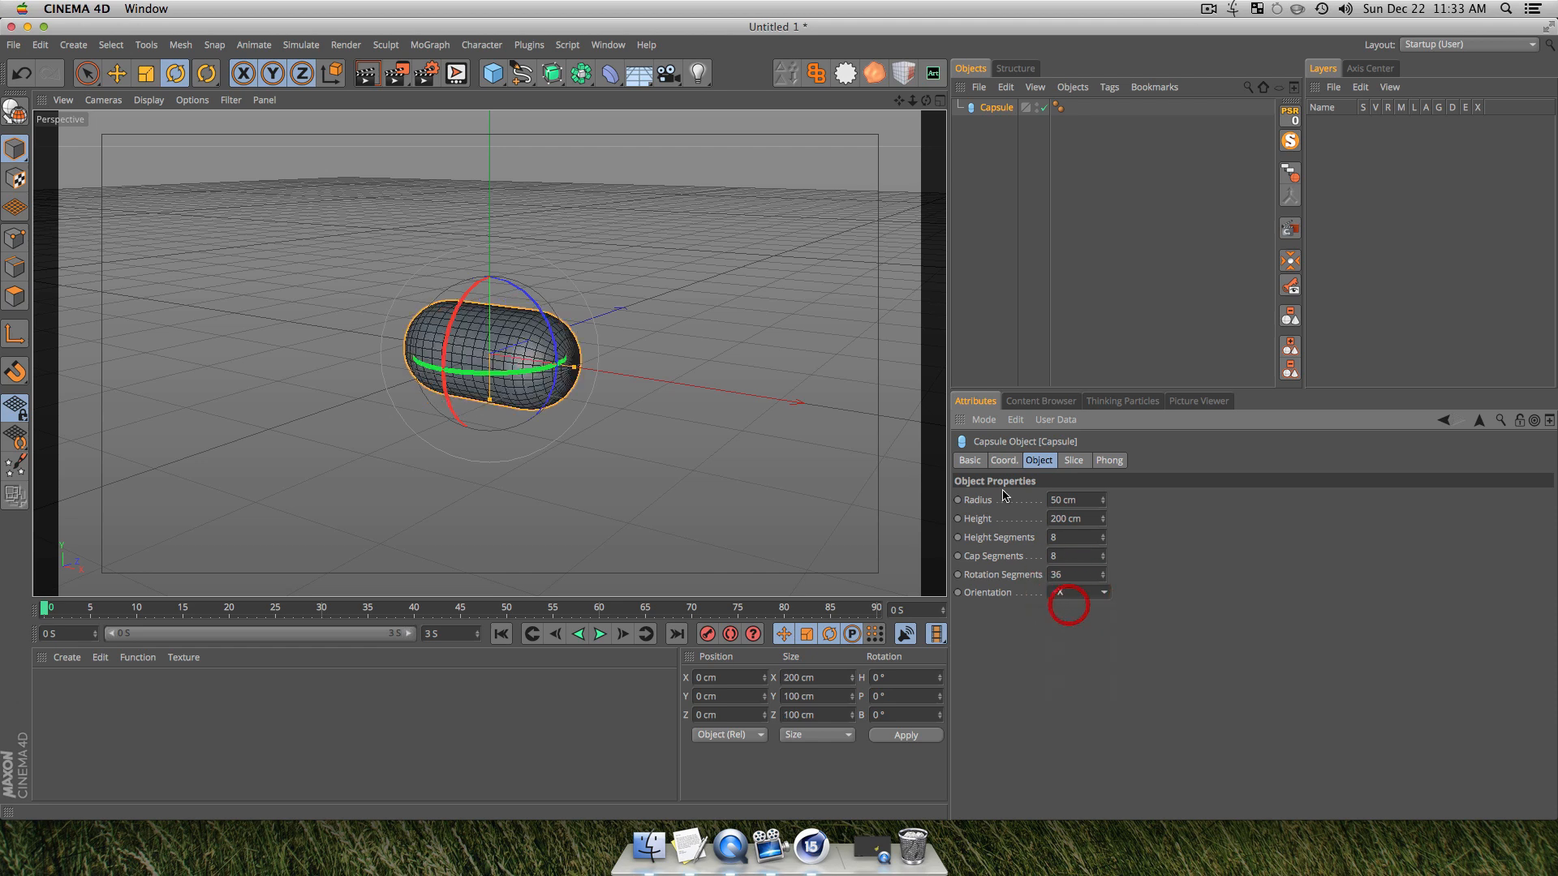
Step: Delete the Phong tag from the capsule to give it flat shading
left_click(1000, 198)
key("3")
left_click_drag(671, 411, 723, 421)
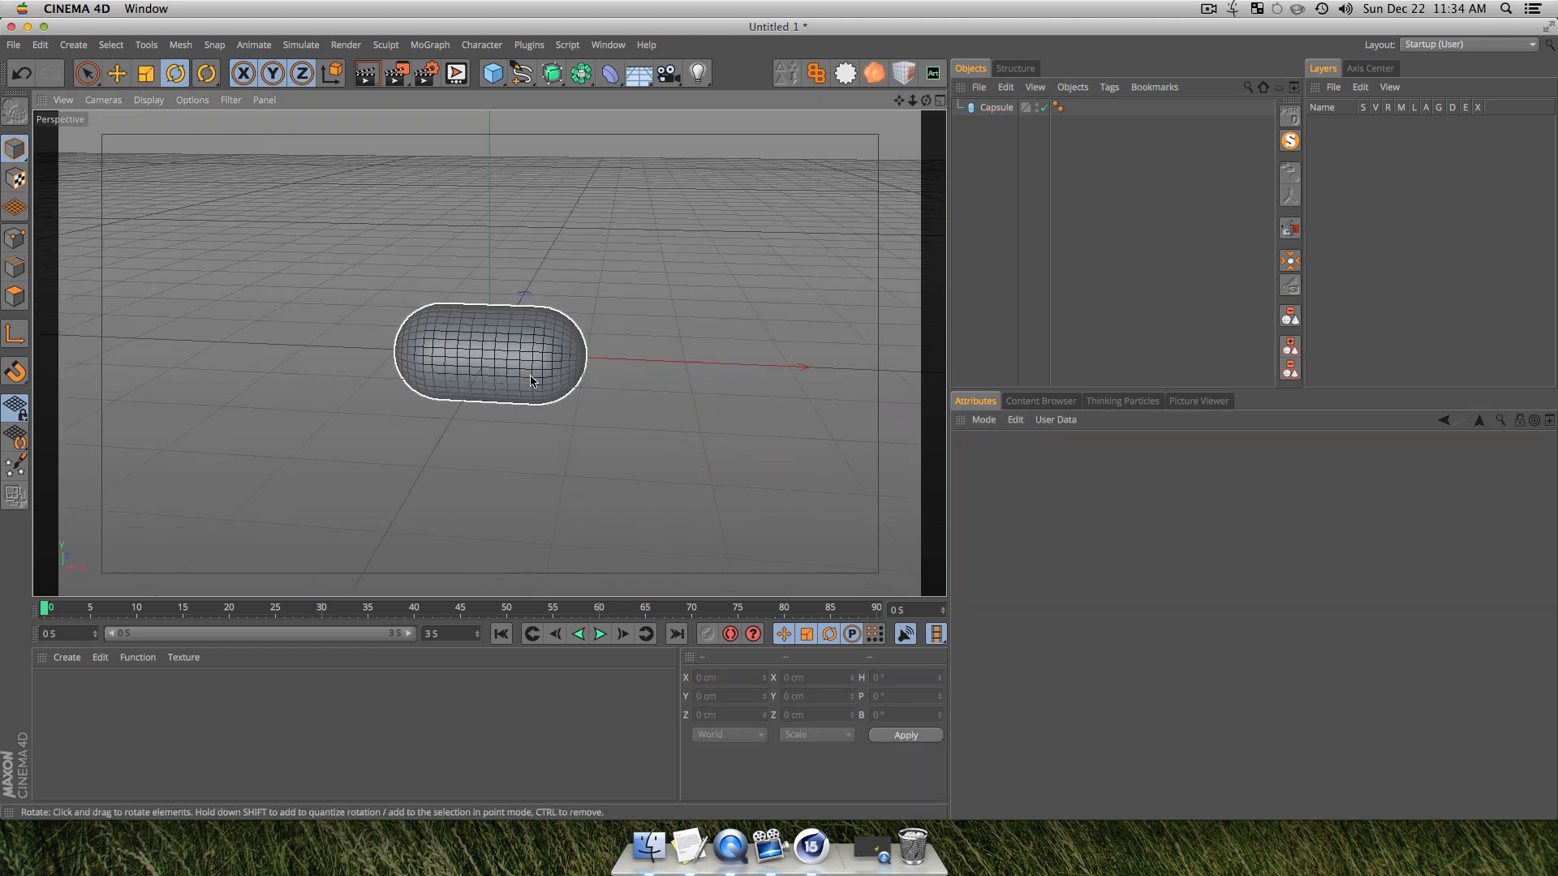
scroll(473, 365, "up", 4)
key("1")
mouse_move(501, 358)
left_mouse_down()
mouse_move(554, 346)
mouse_move(495, 380)
left_mouse_up()
key("3")
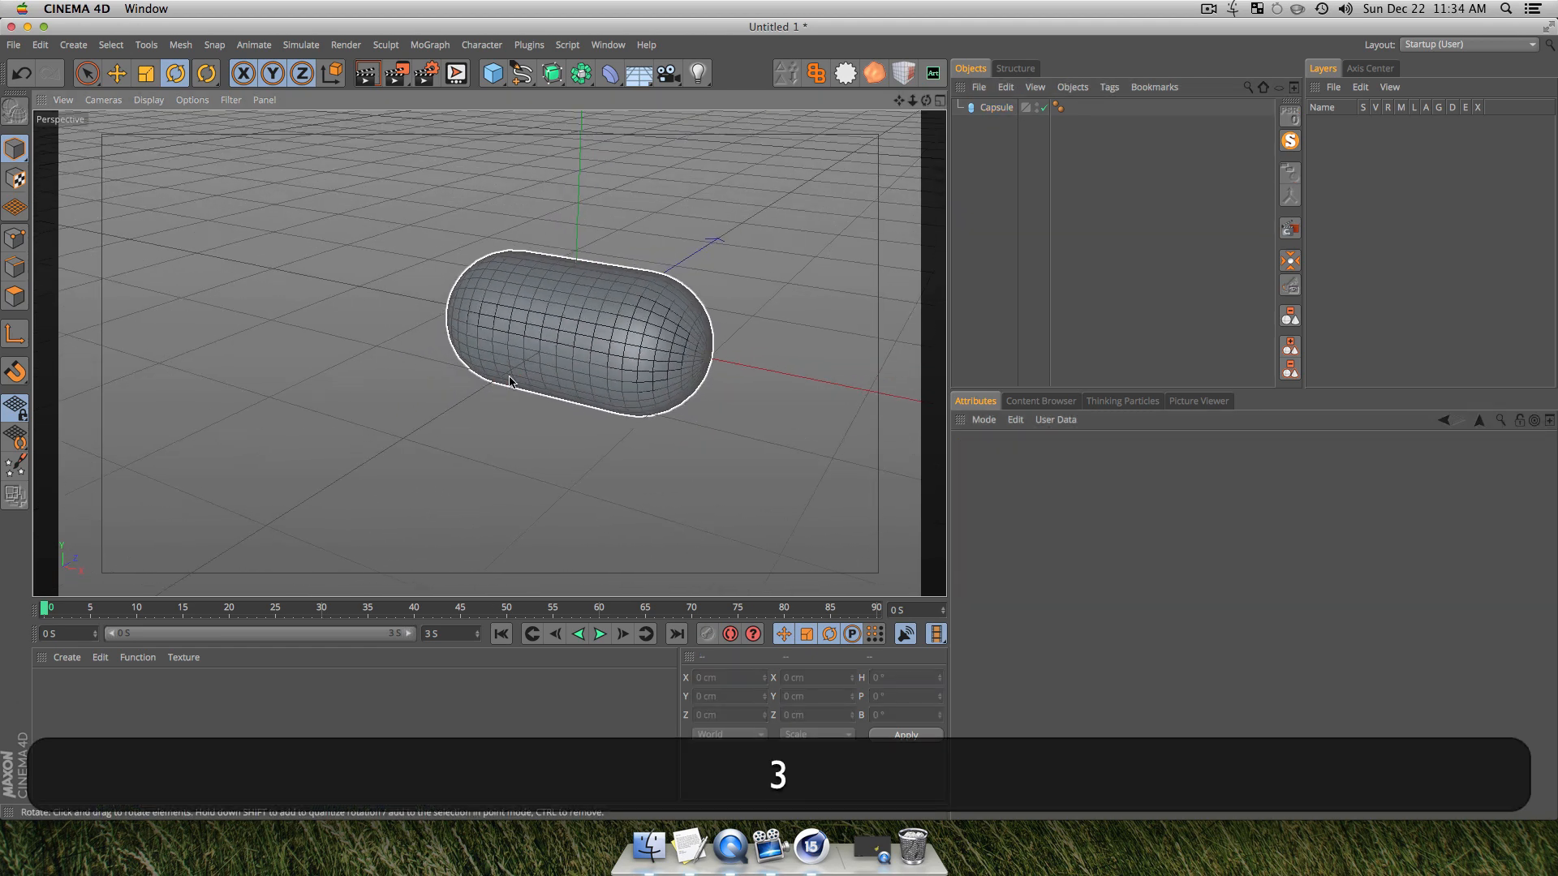
left_click(1018, 106)
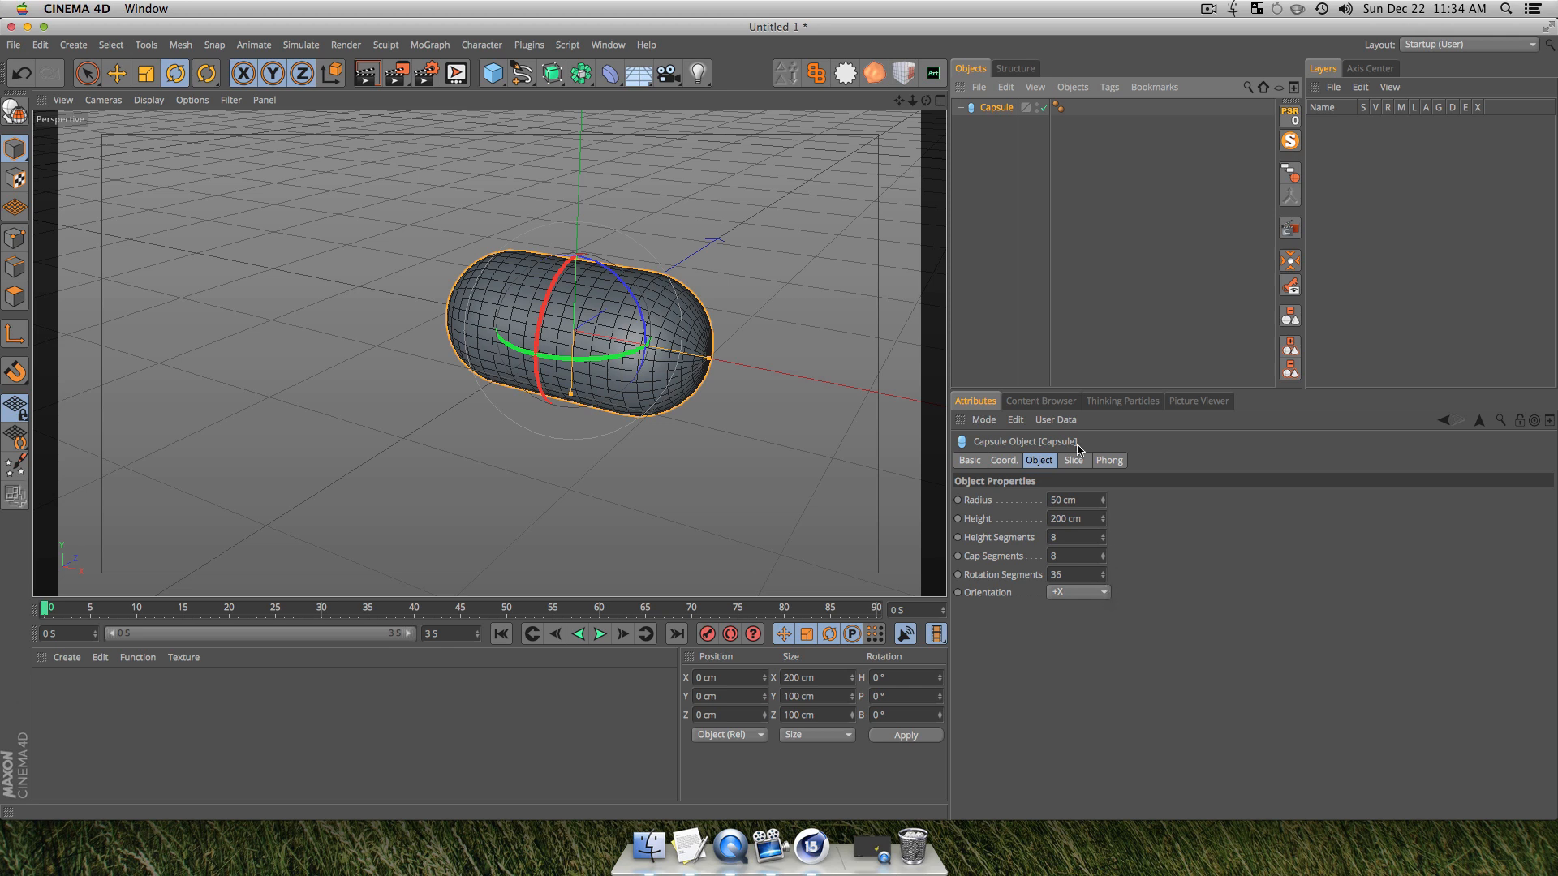
left_click(1056, 107)
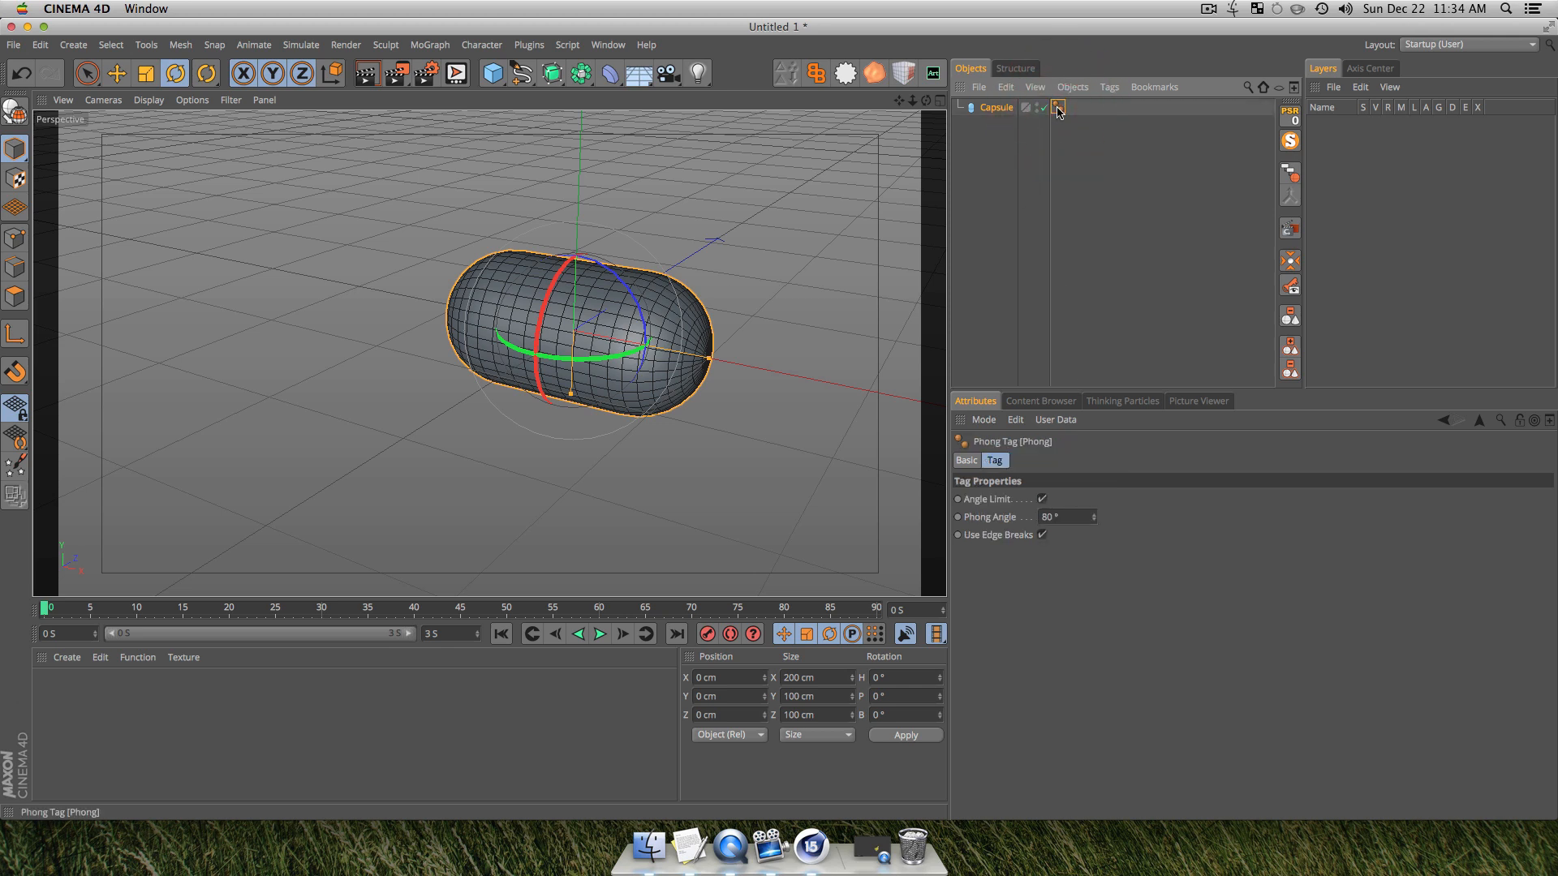
key("Delete")
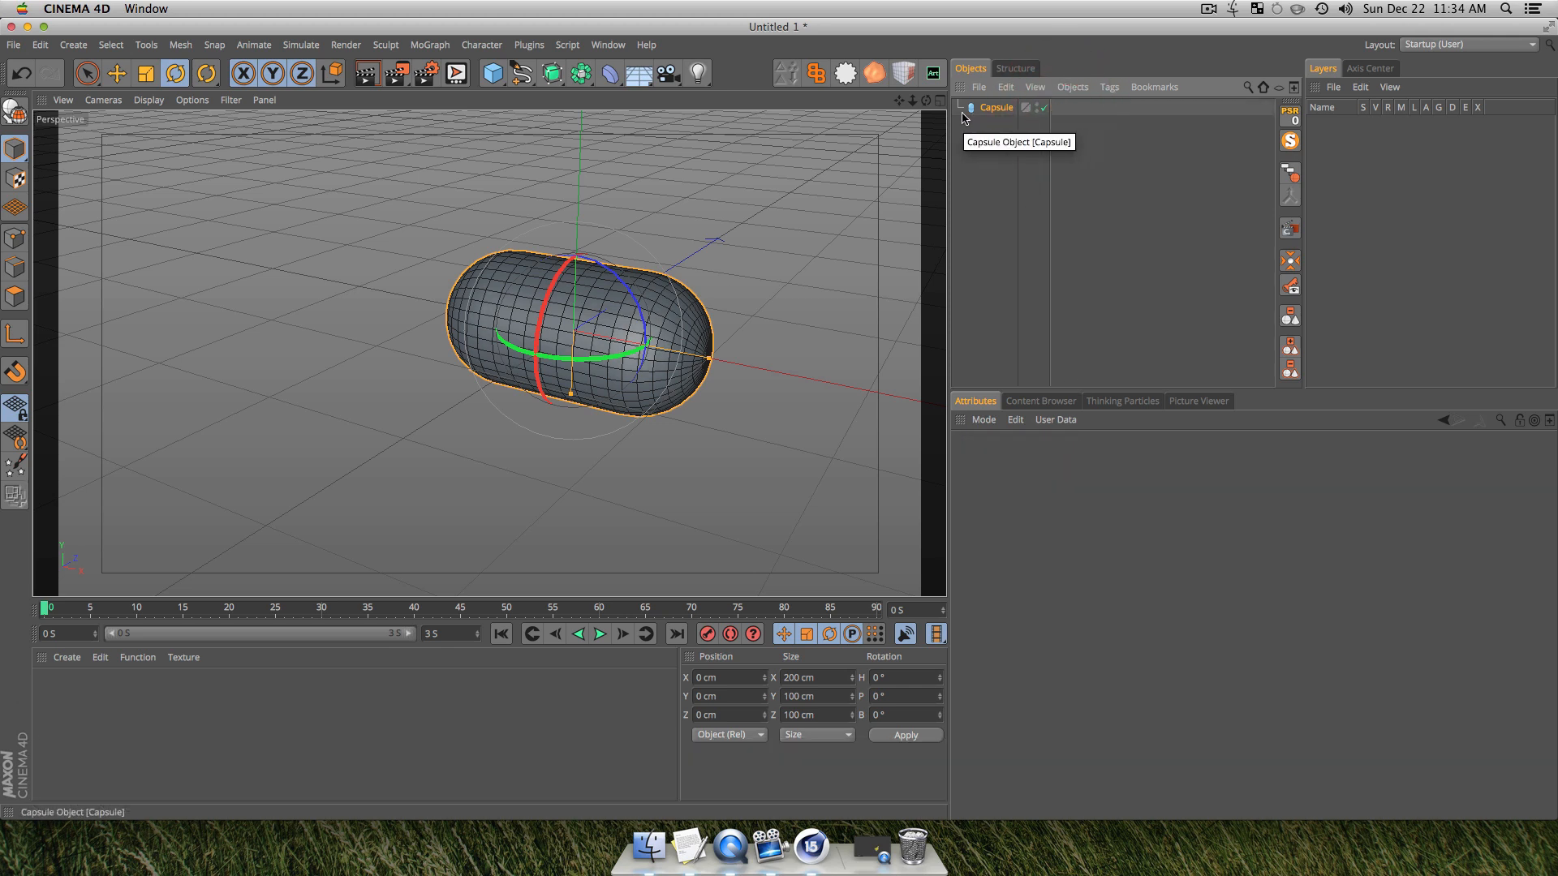
Step: Set the capsule's radius to 64 cm, height segments to 3, cap segments to 4 and rotation segments to 17
left_click(1002, 107)
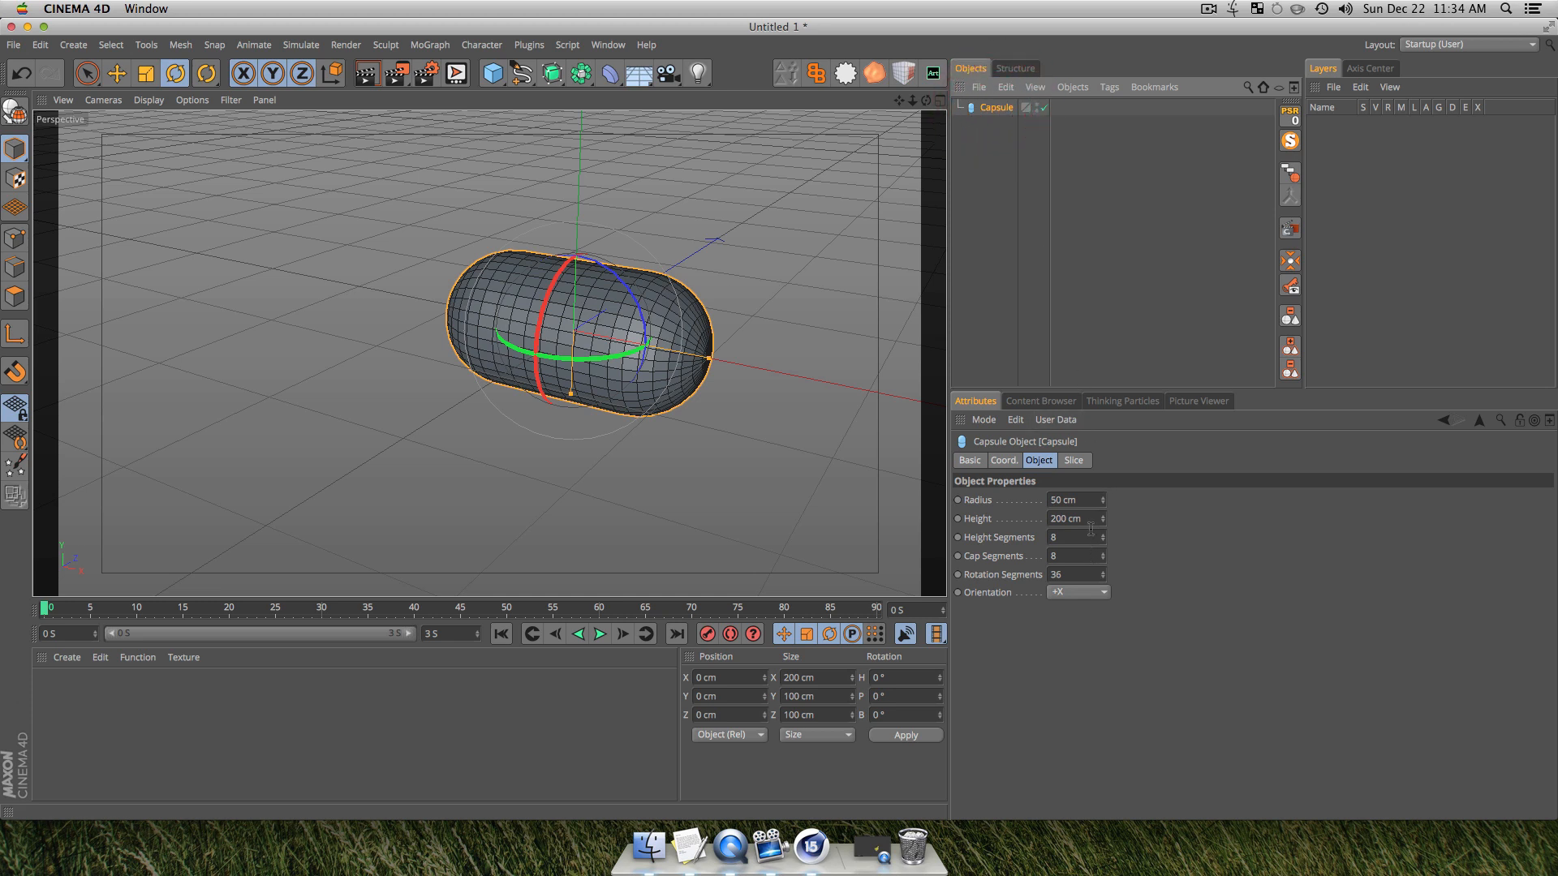
left_click_drag(1100, 503, 1102, 487)
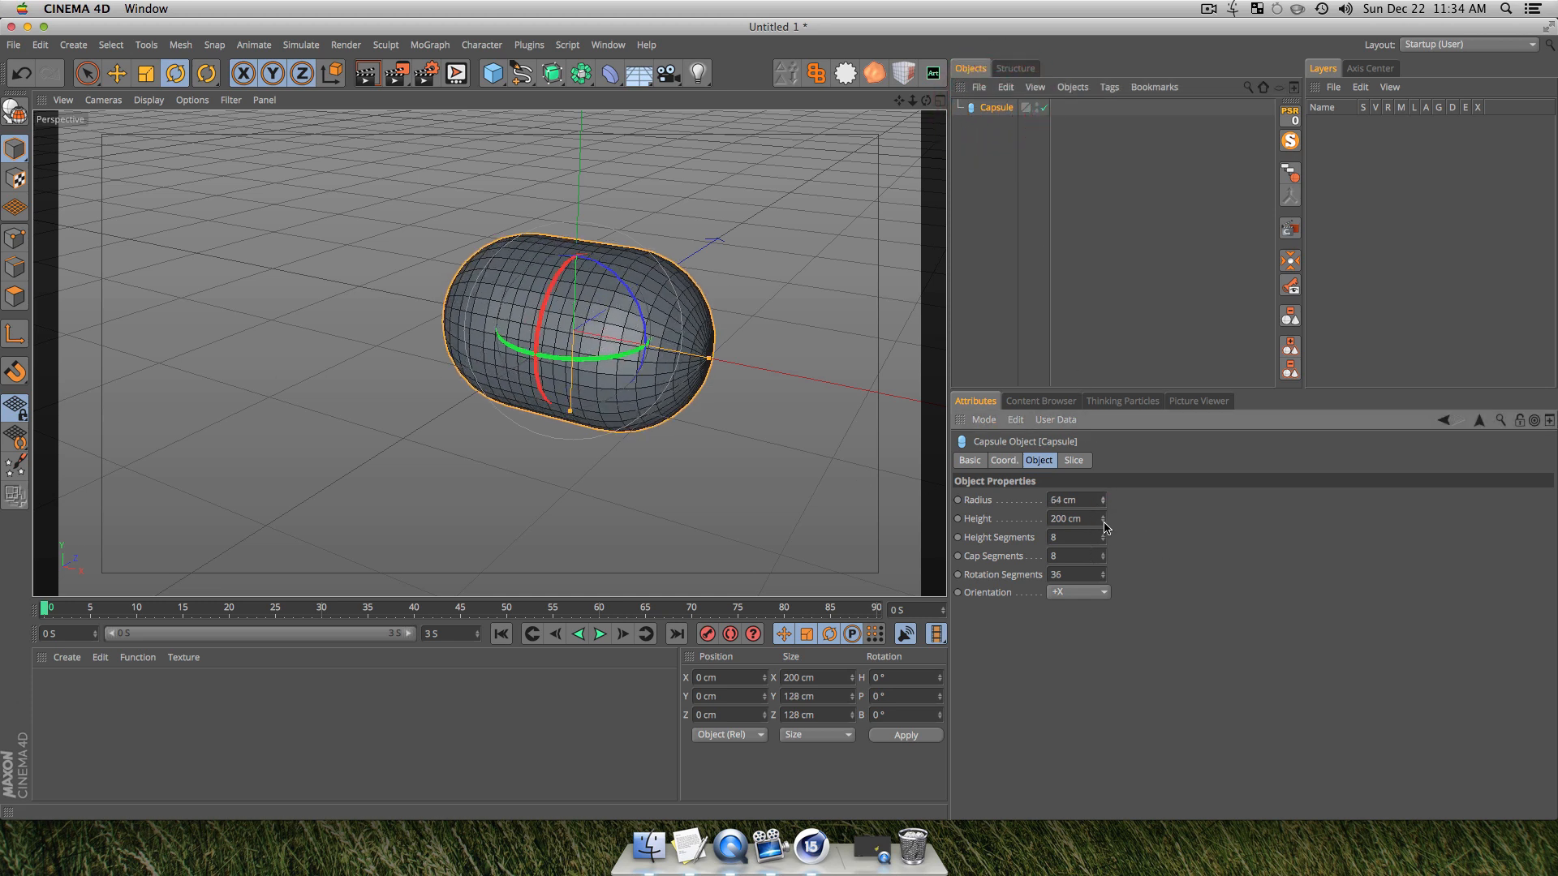
left_click_drag(1103, 538, 1103, 600)
Step: Render the faceted capsule in the viewport and inspect its low-poly shading from several angles
key("3")
left_click_drag(678, 417, 885, 414)
key("1")
left_click_drag(746, 433, 771, 351)
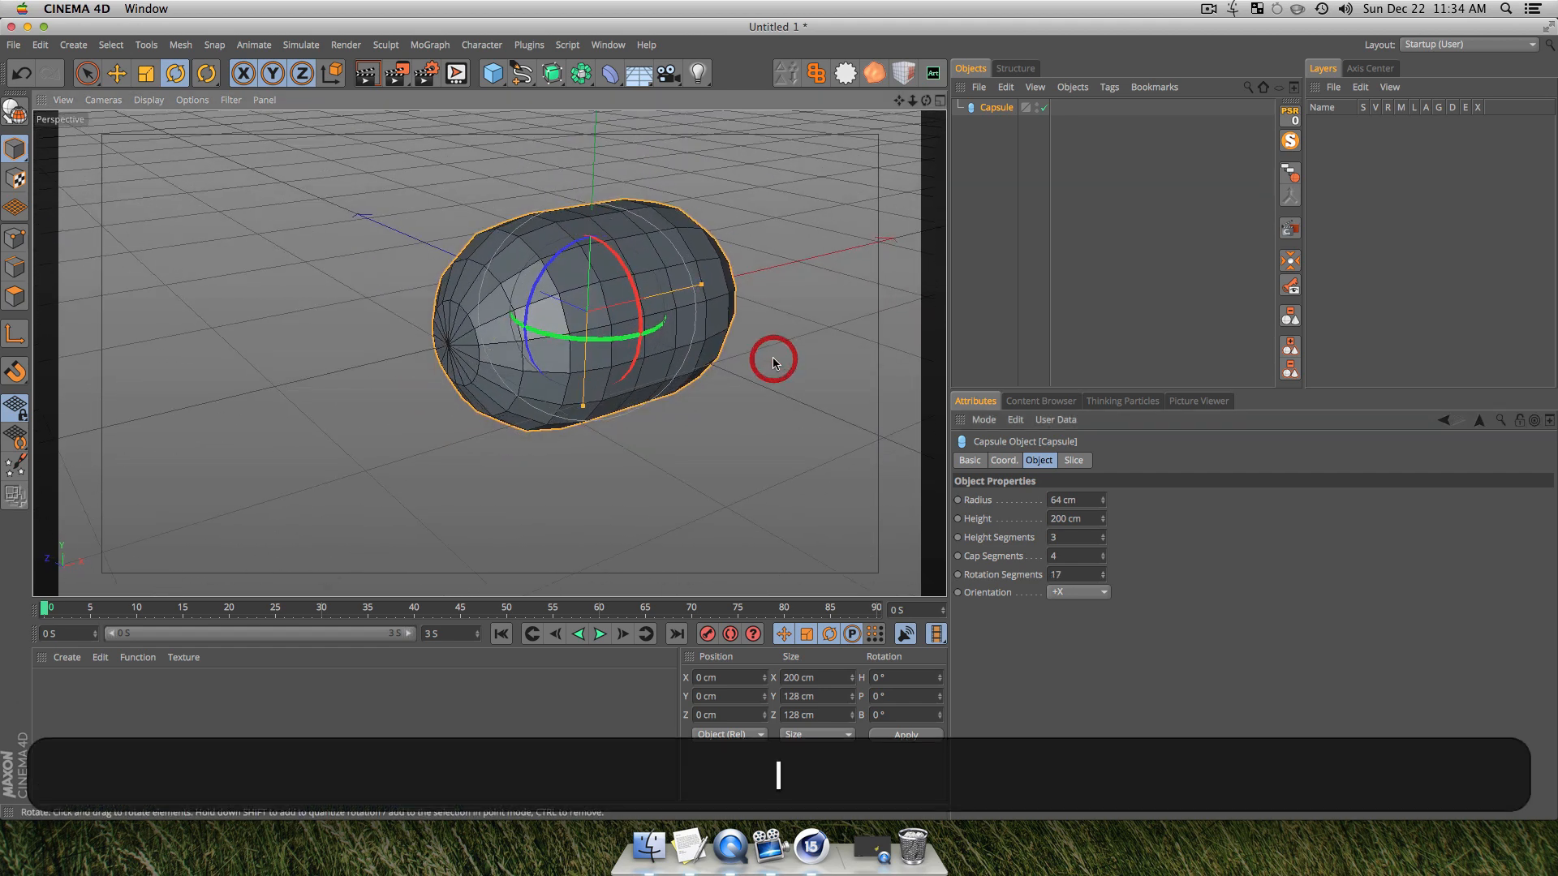
key("super+r")
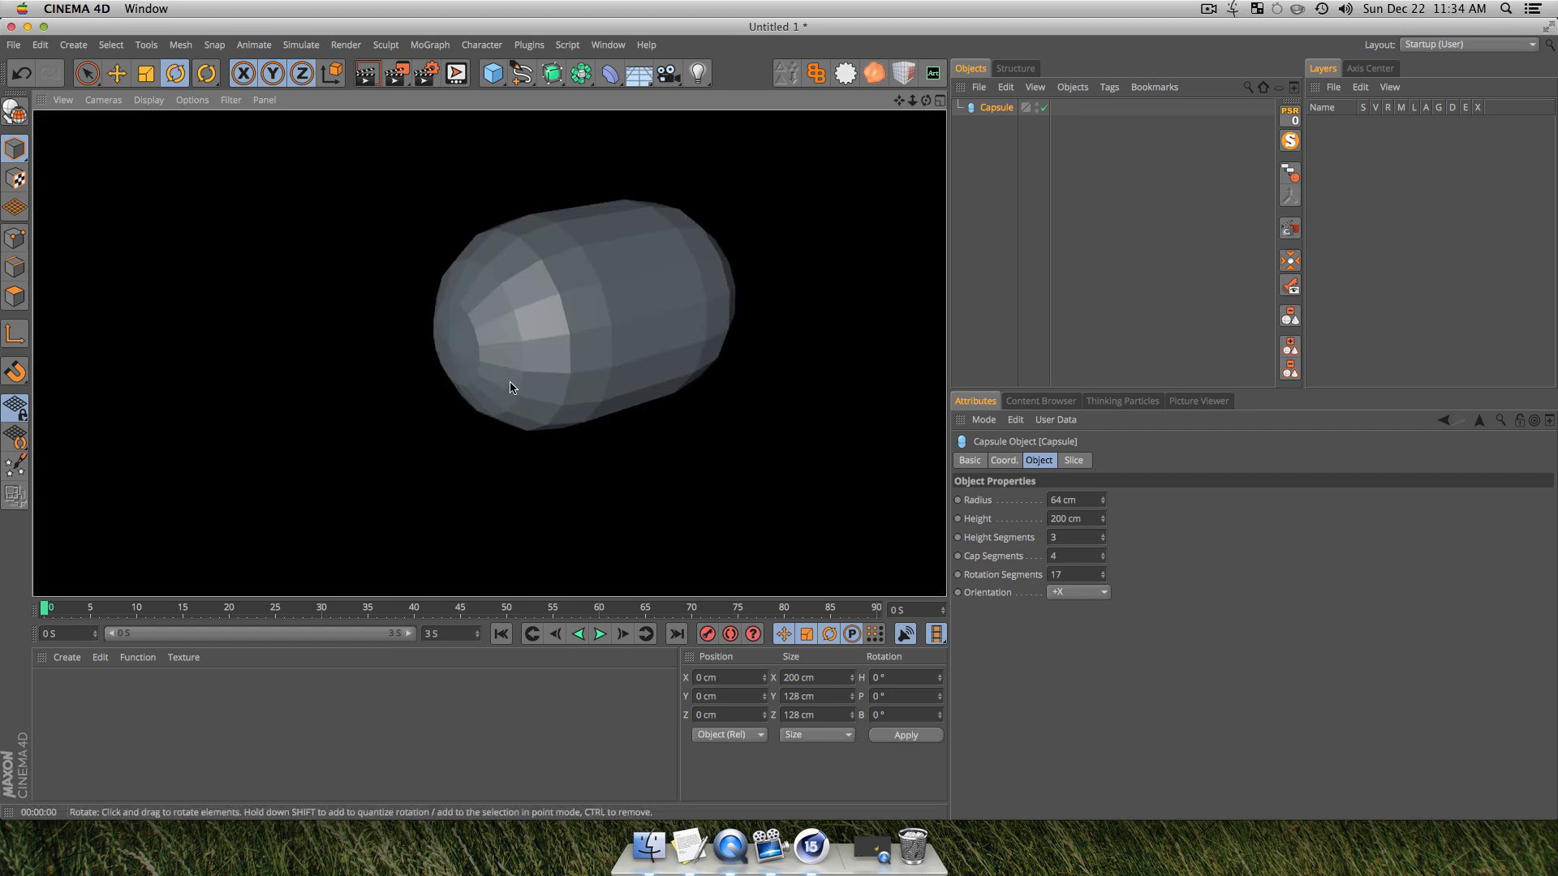
key("3")
left_click_drag(703, 326, 574, 305)
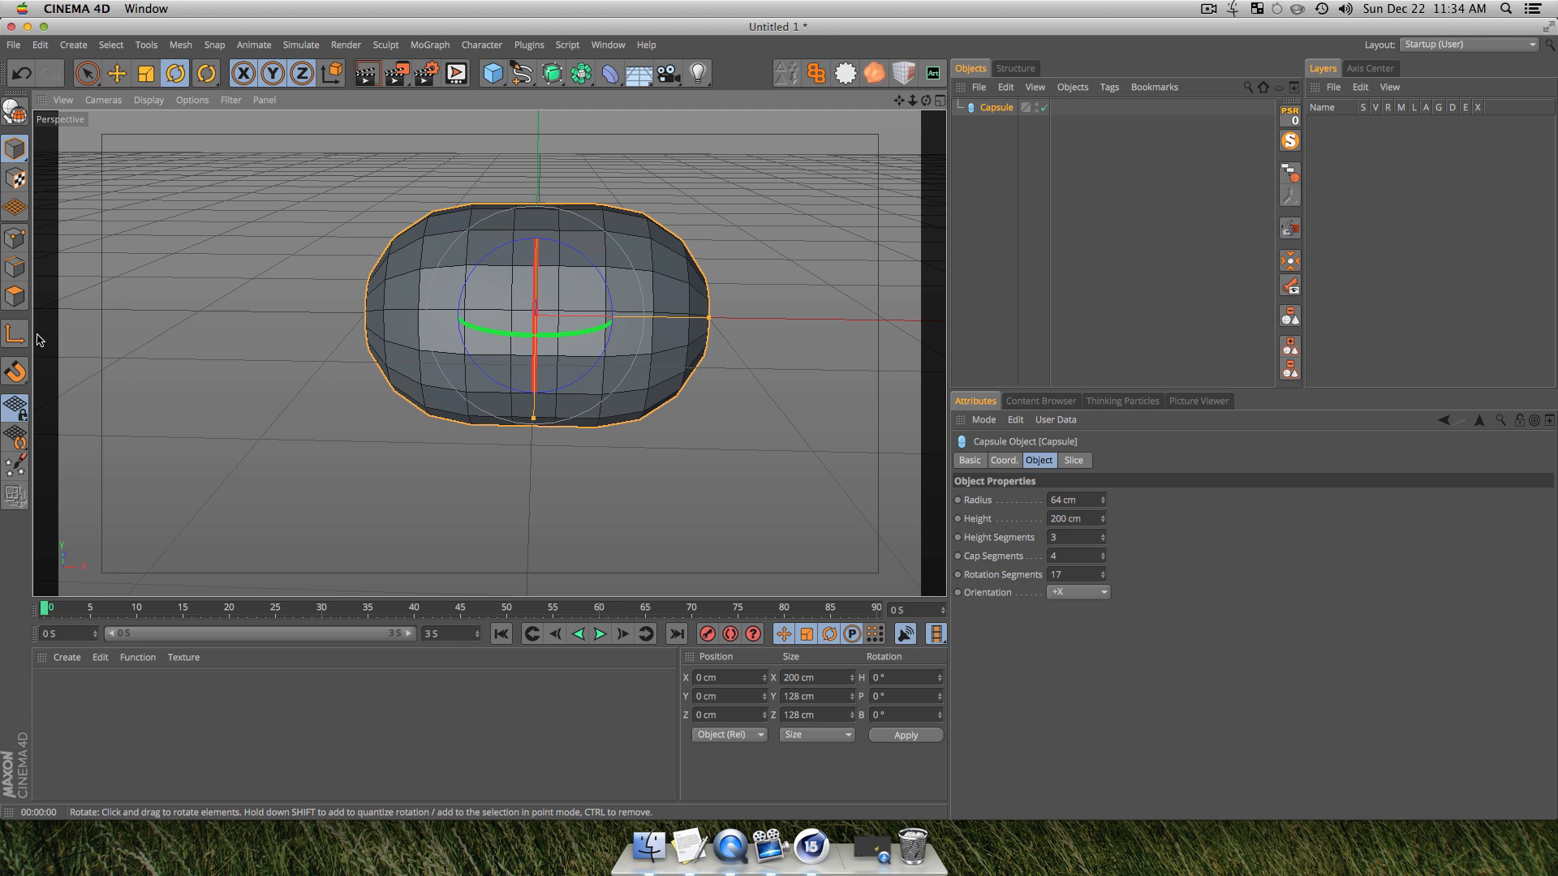
Step: Switch to Polygons mode and show the capsule enlarged in the Top view
key("v")
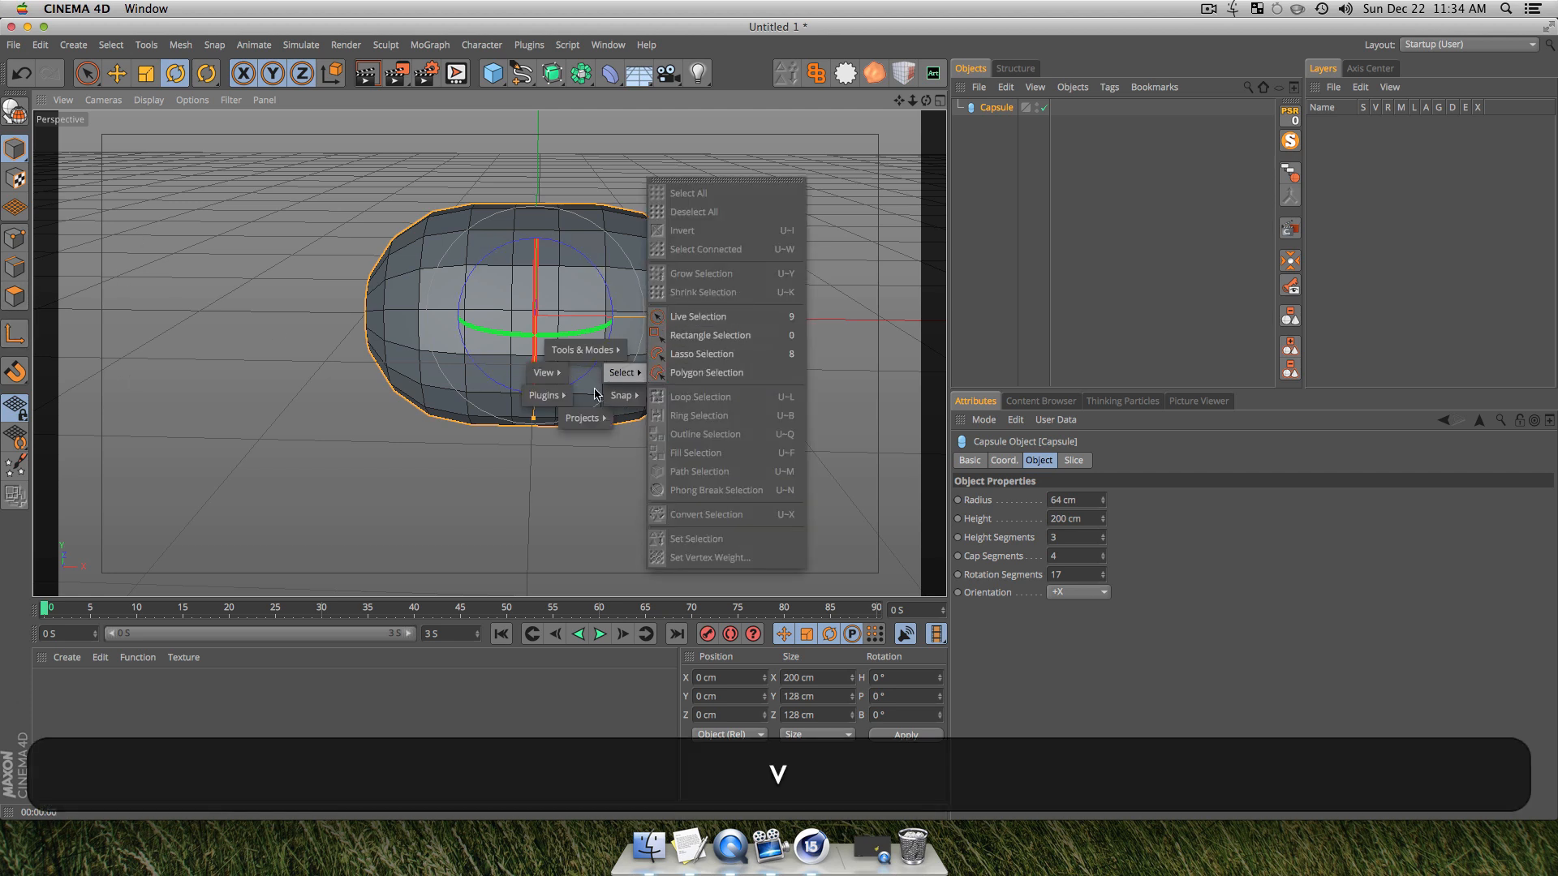
mouse_move(583, 350)
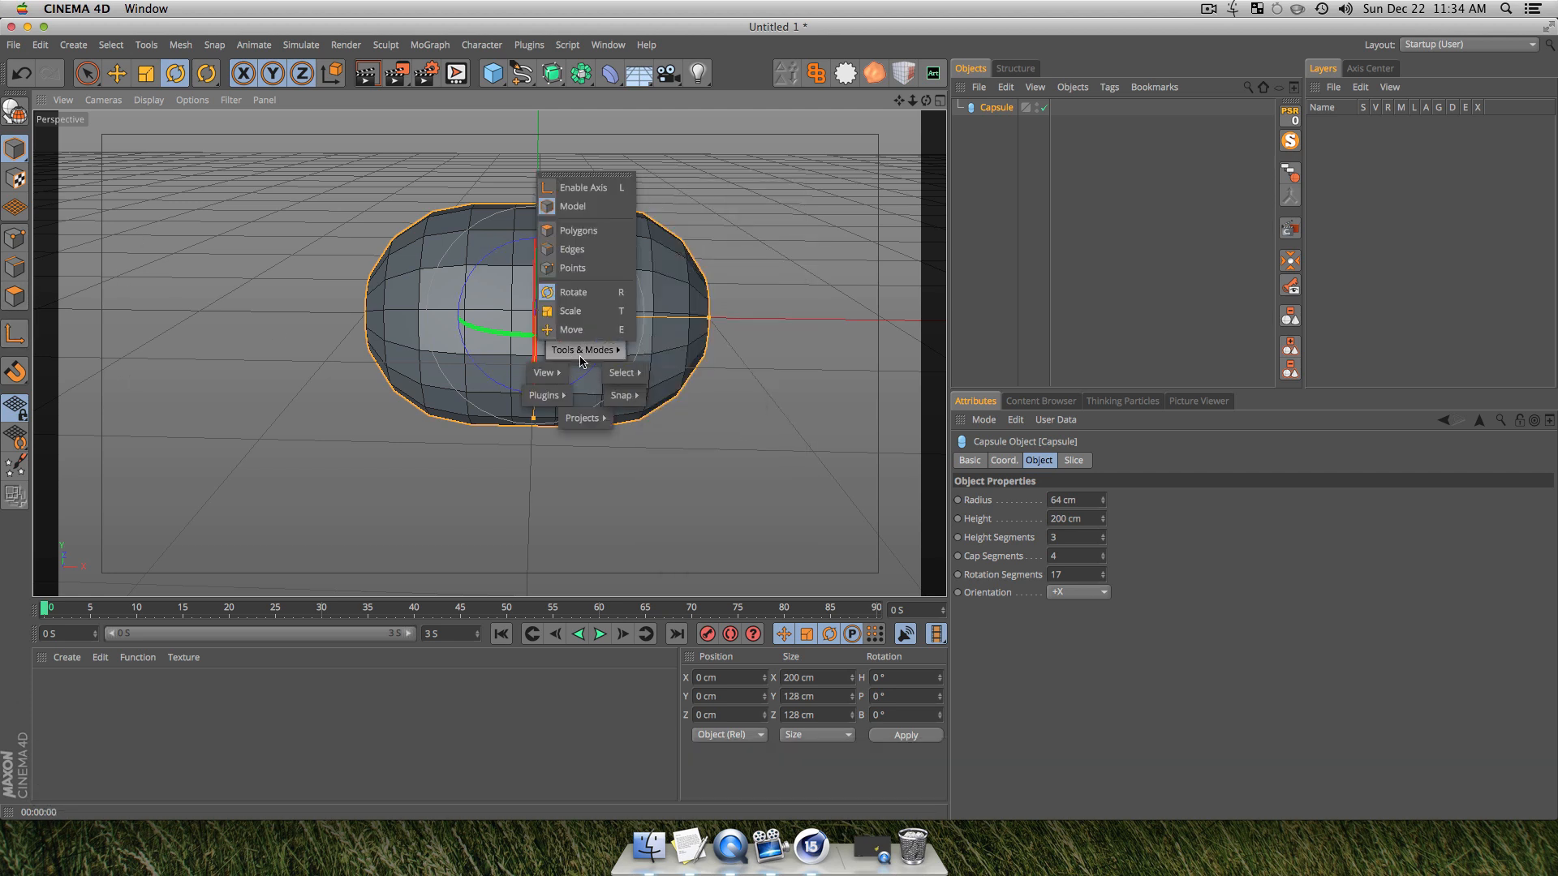
left_click(576, 232)
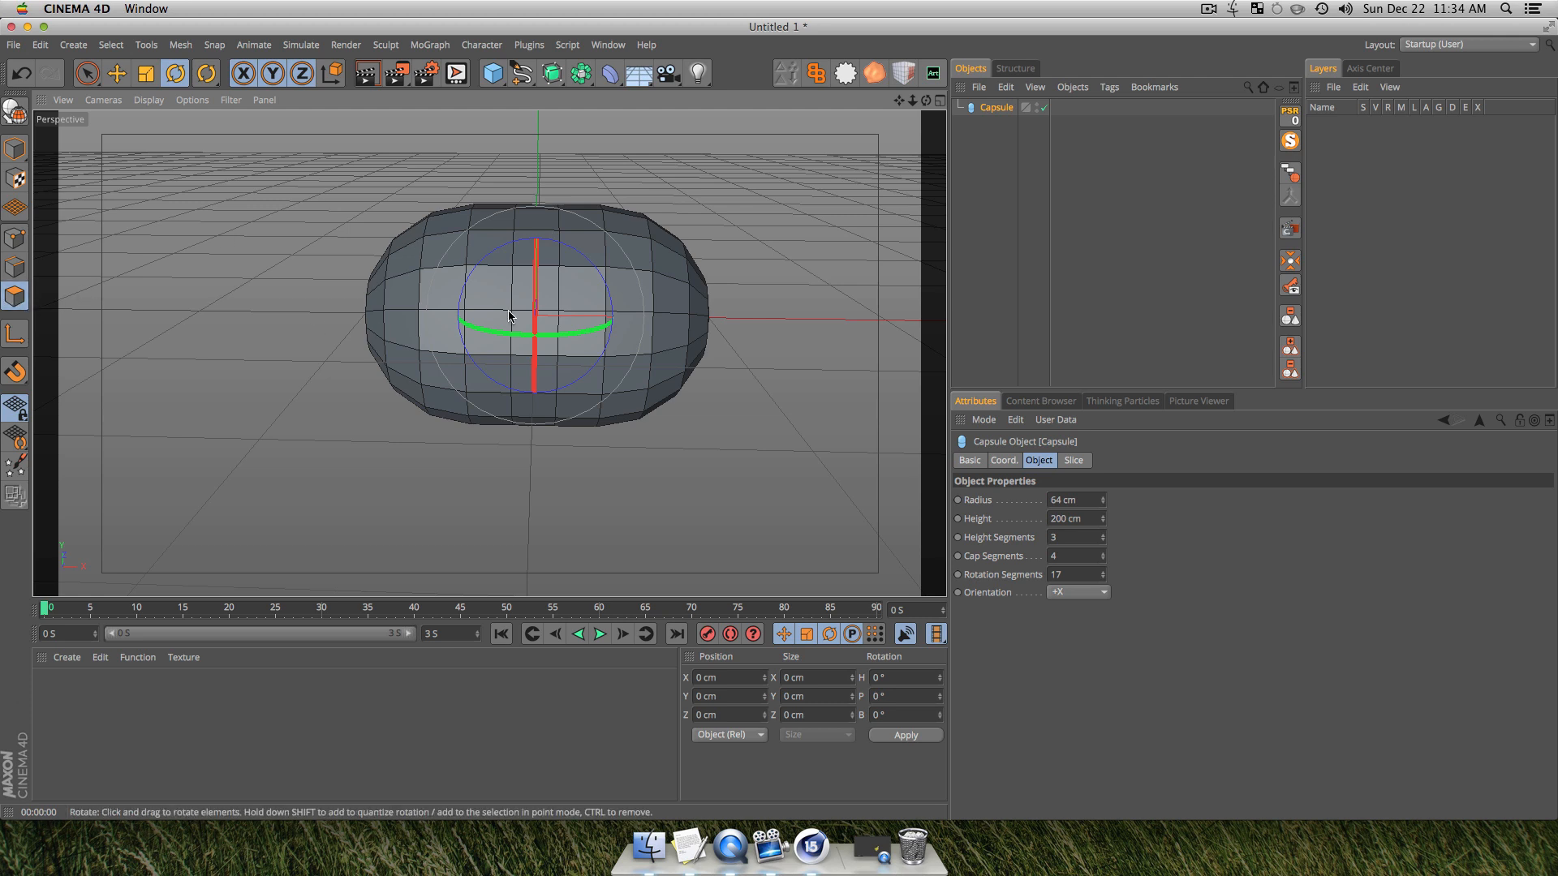
key("F2")
key("F4")
key("F2")
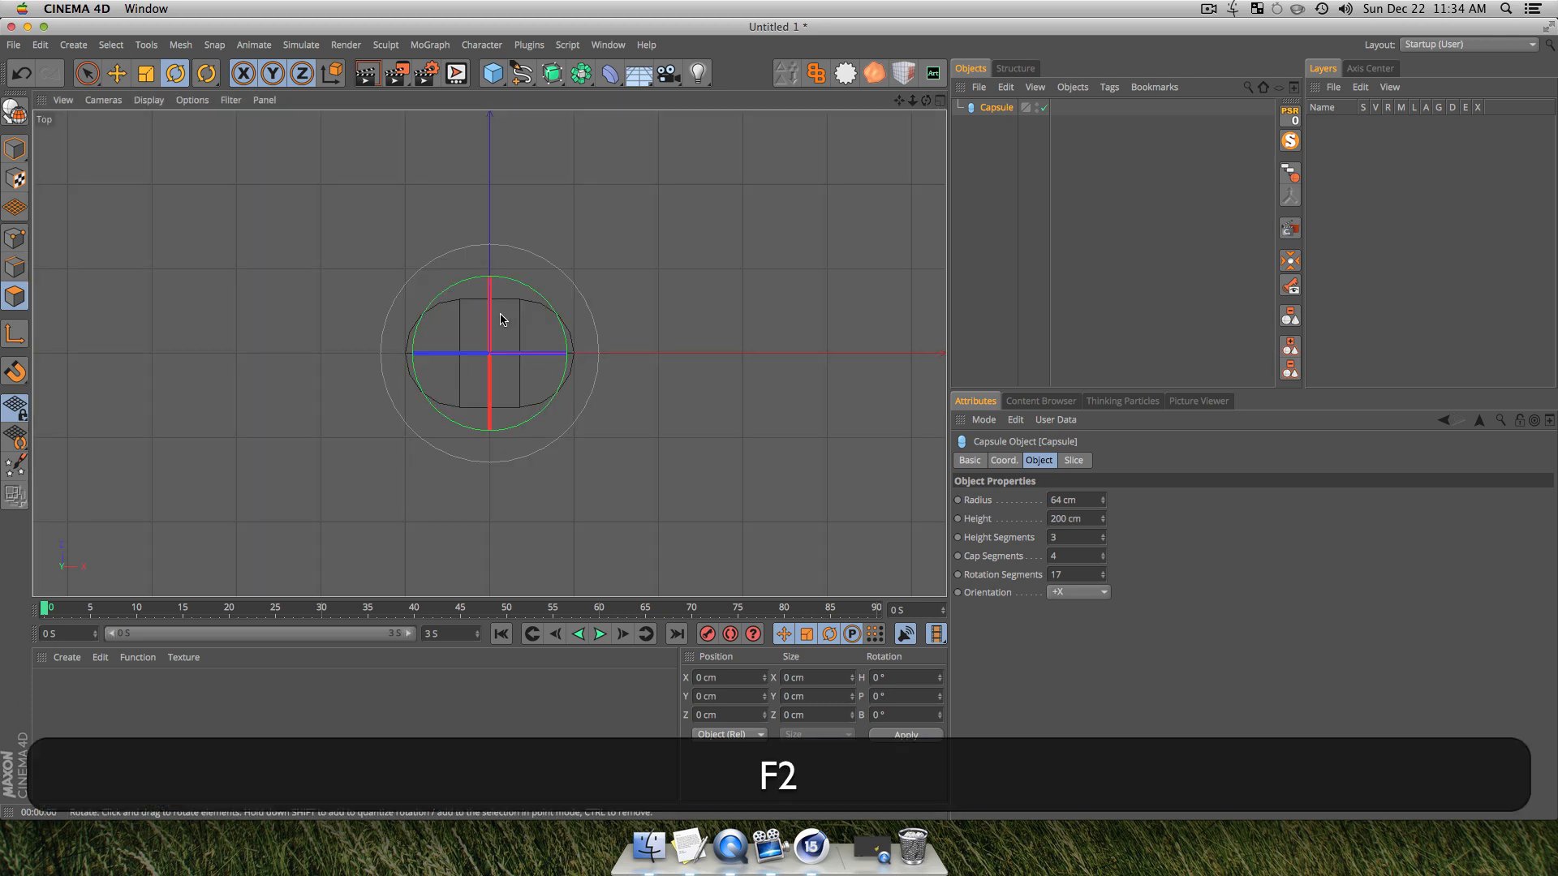
left_click(991, 109)
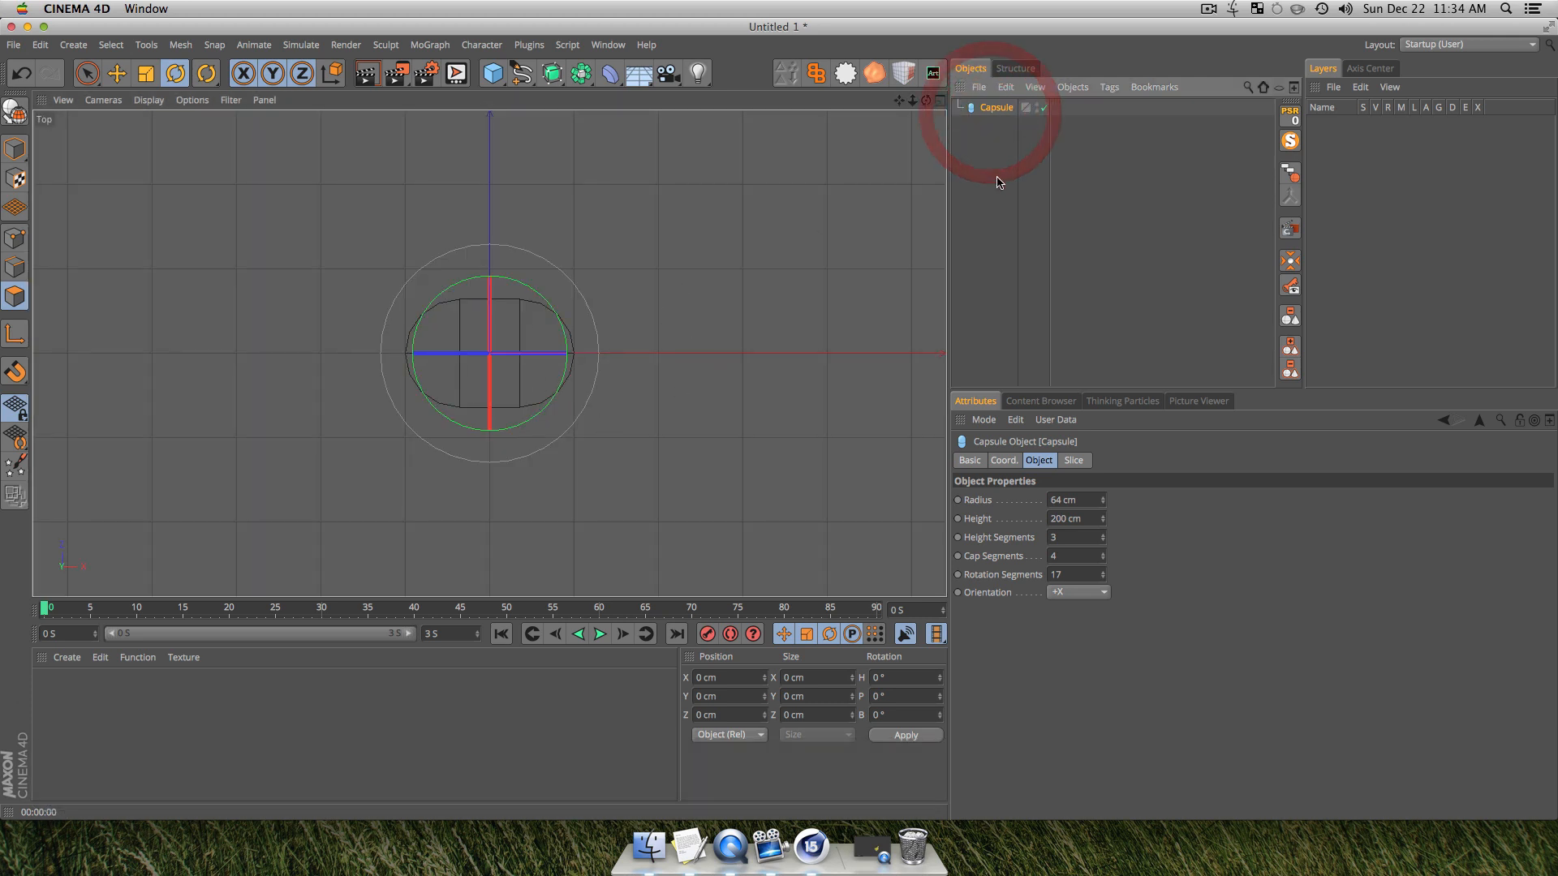
scroll(468, 344, "up", 3)
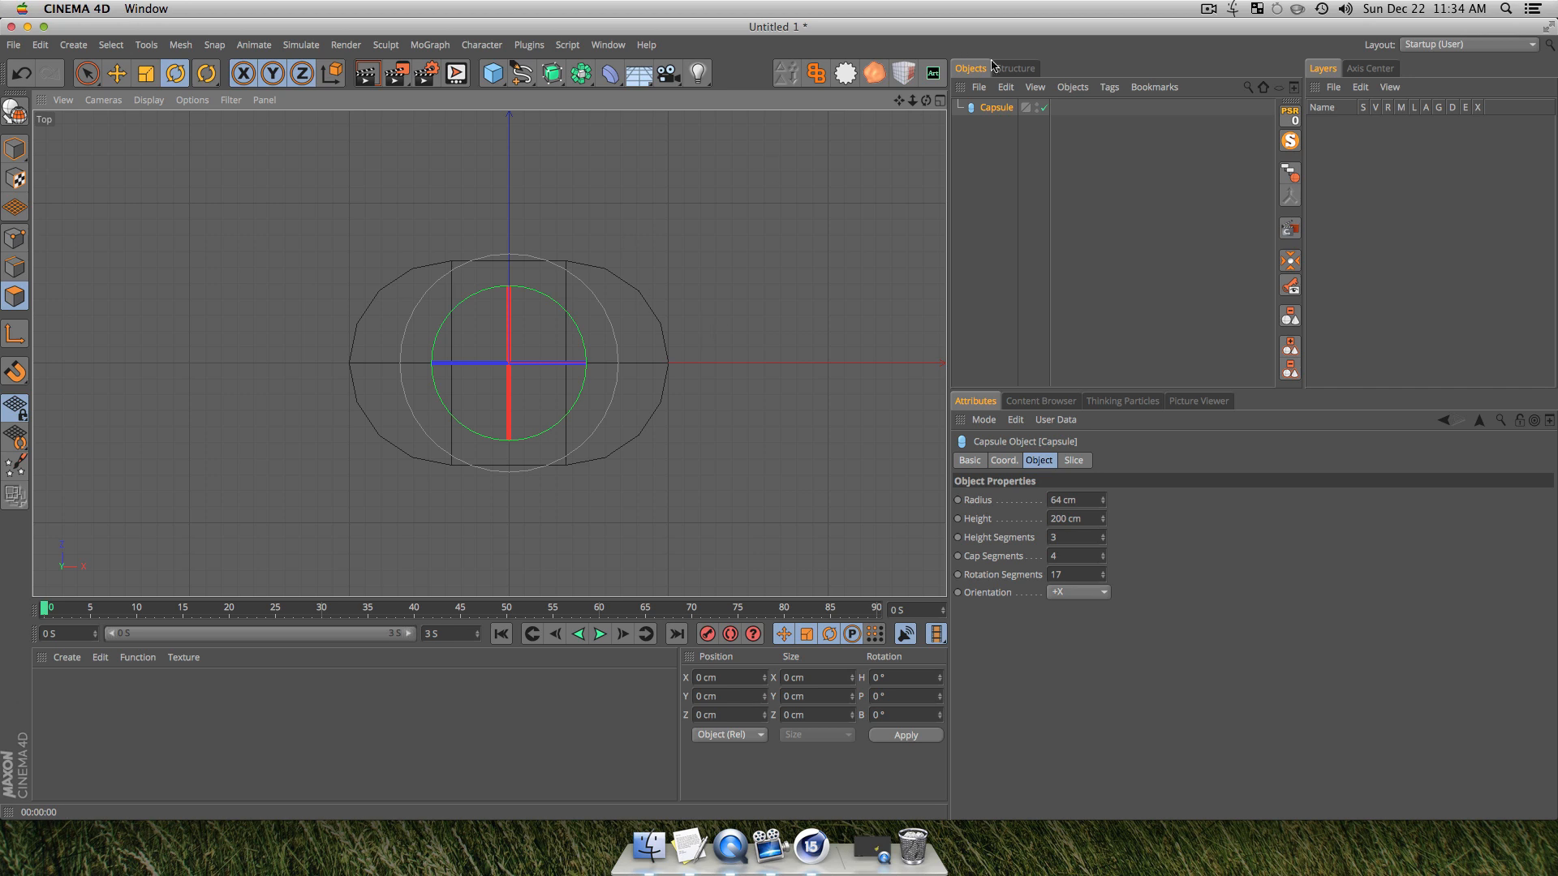
Step: Convert the capsule into an editable polygon object and rename it Bee Body
left_click(996, 108)
key("c")
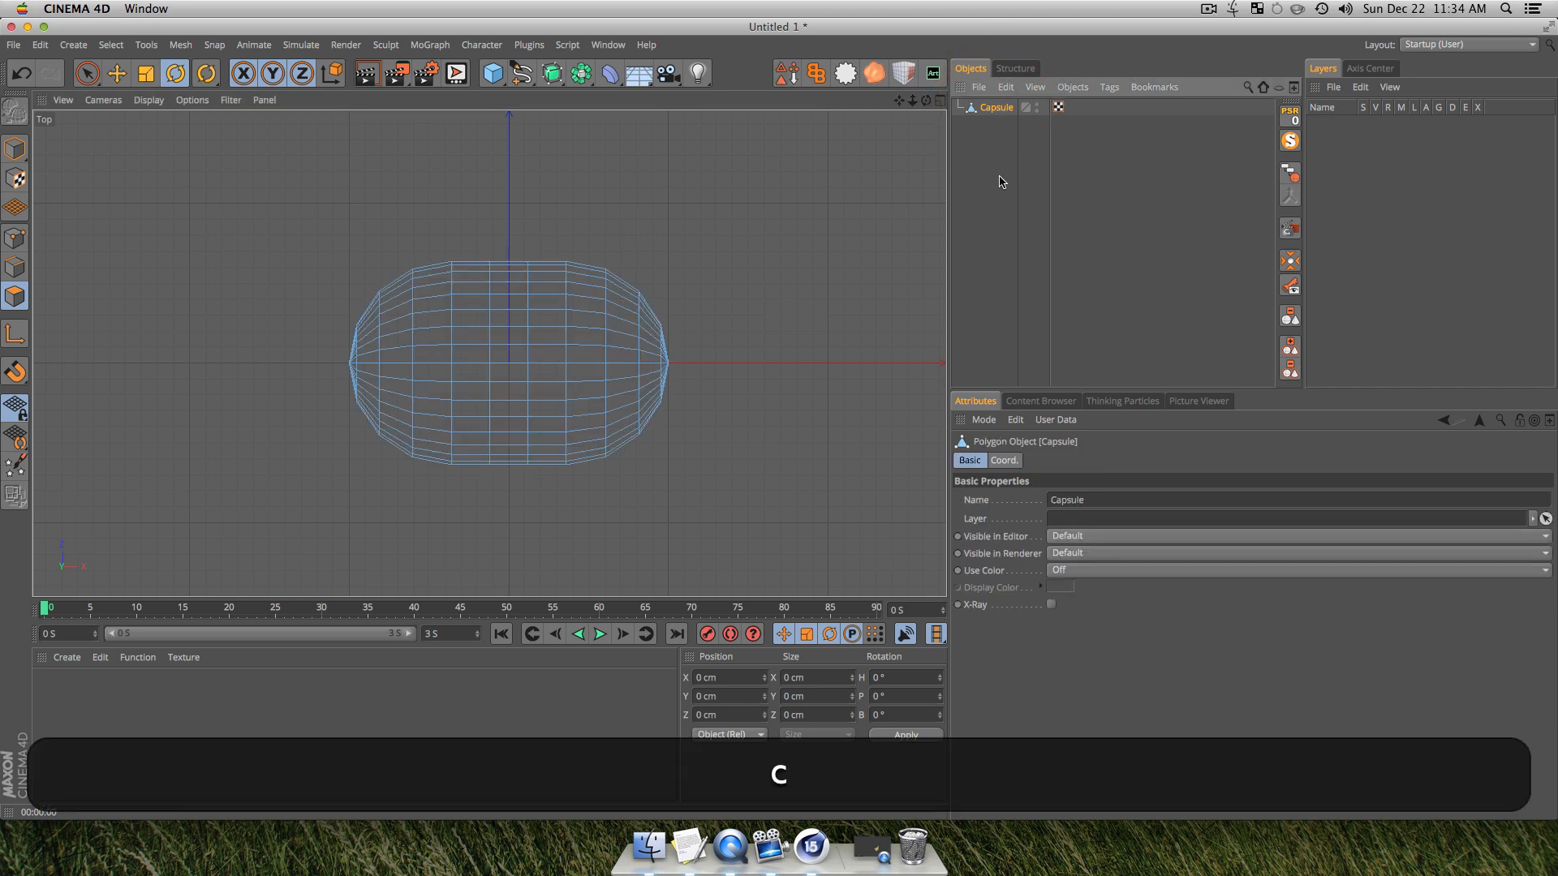
double_click(1000, 109)
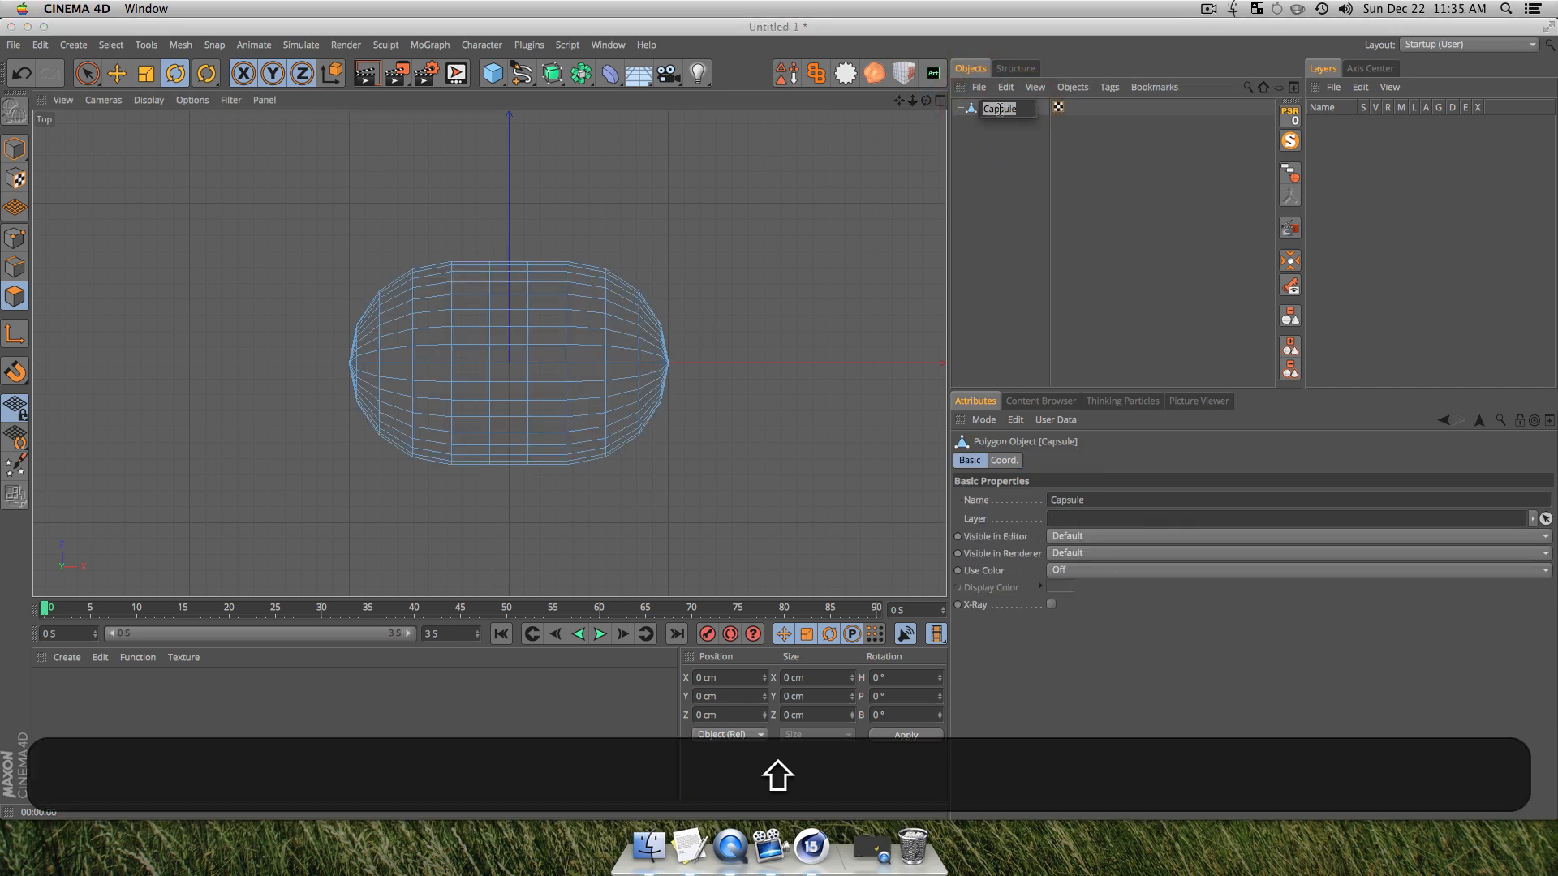
type("Bee Body")
key("Return")
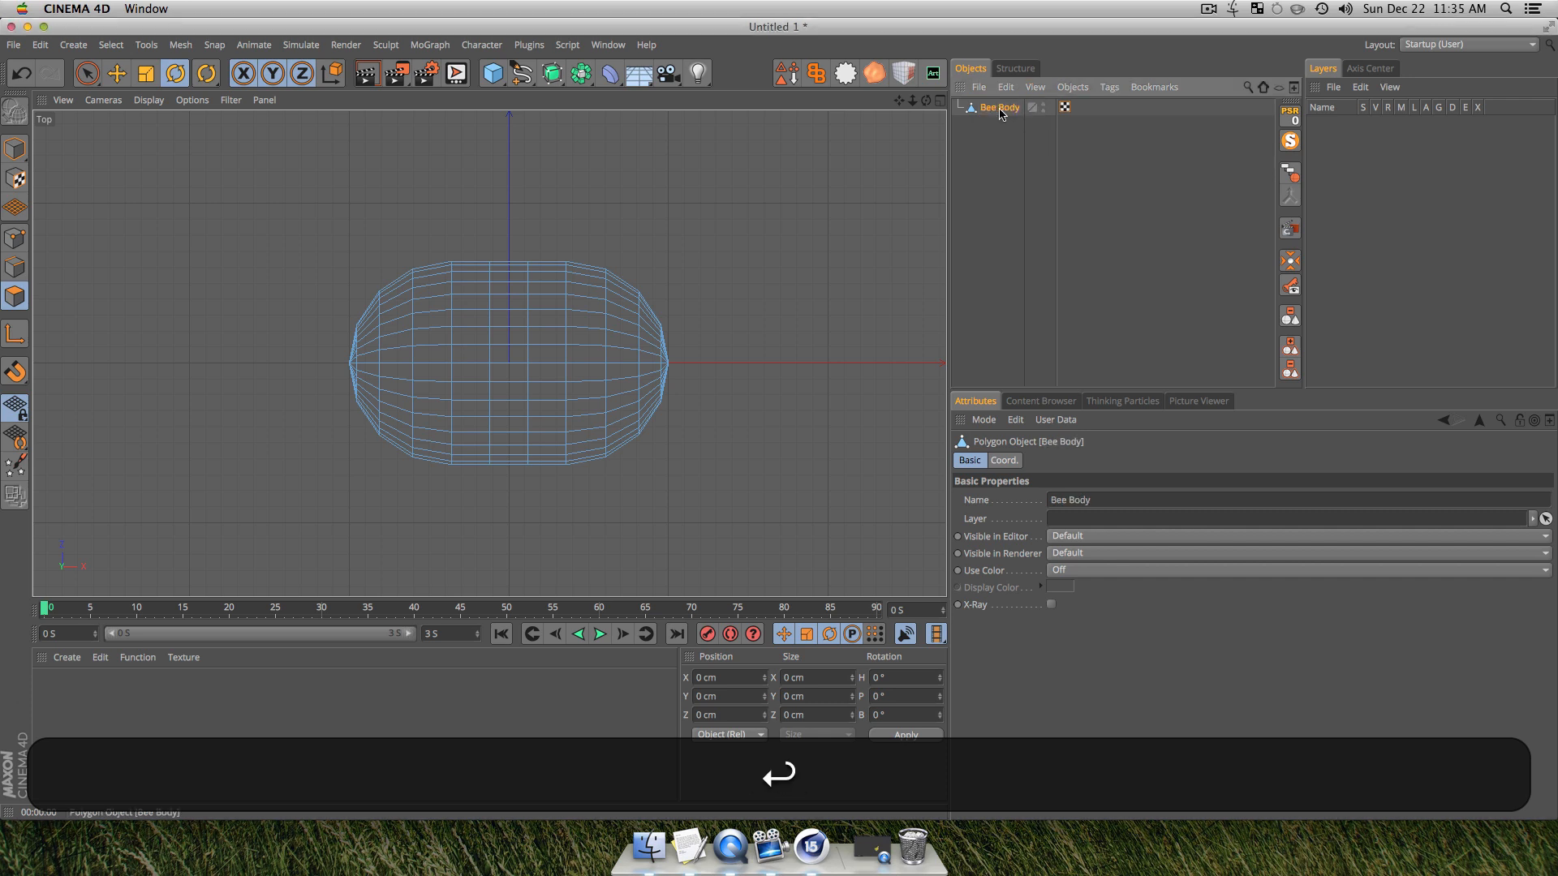
Step: Set Rectangle Selection to include hidden elements and select the two full polygon rings just on the −X side of the body's centre
left_click(15, 307)
left_click_drag(89, 75, 151, 126)
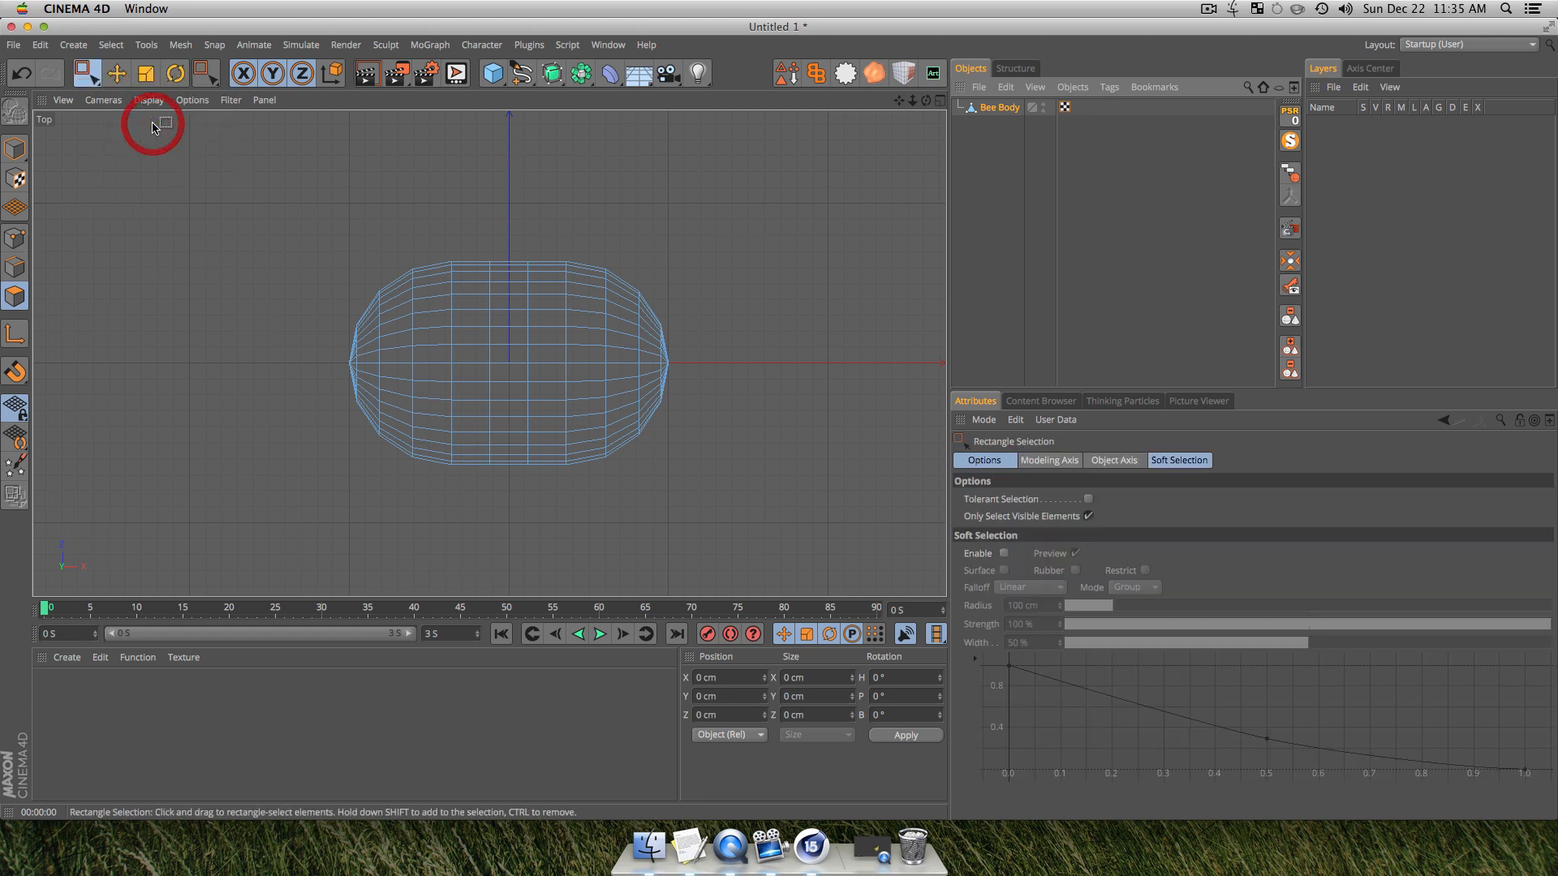
left_click(1088, 517)
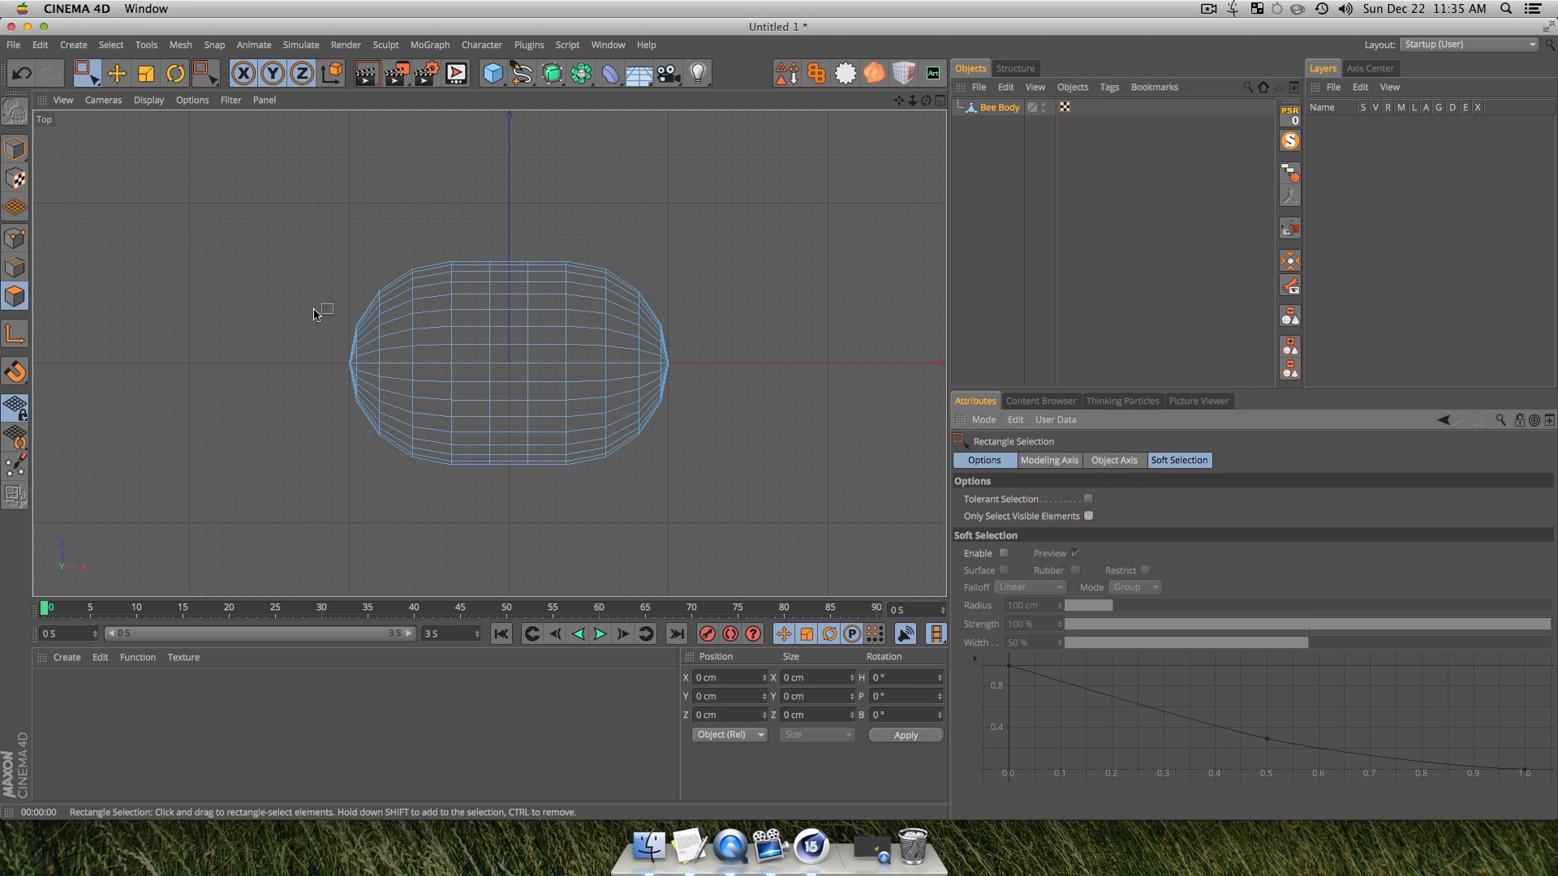
scroll(659, 296, "down", 1)
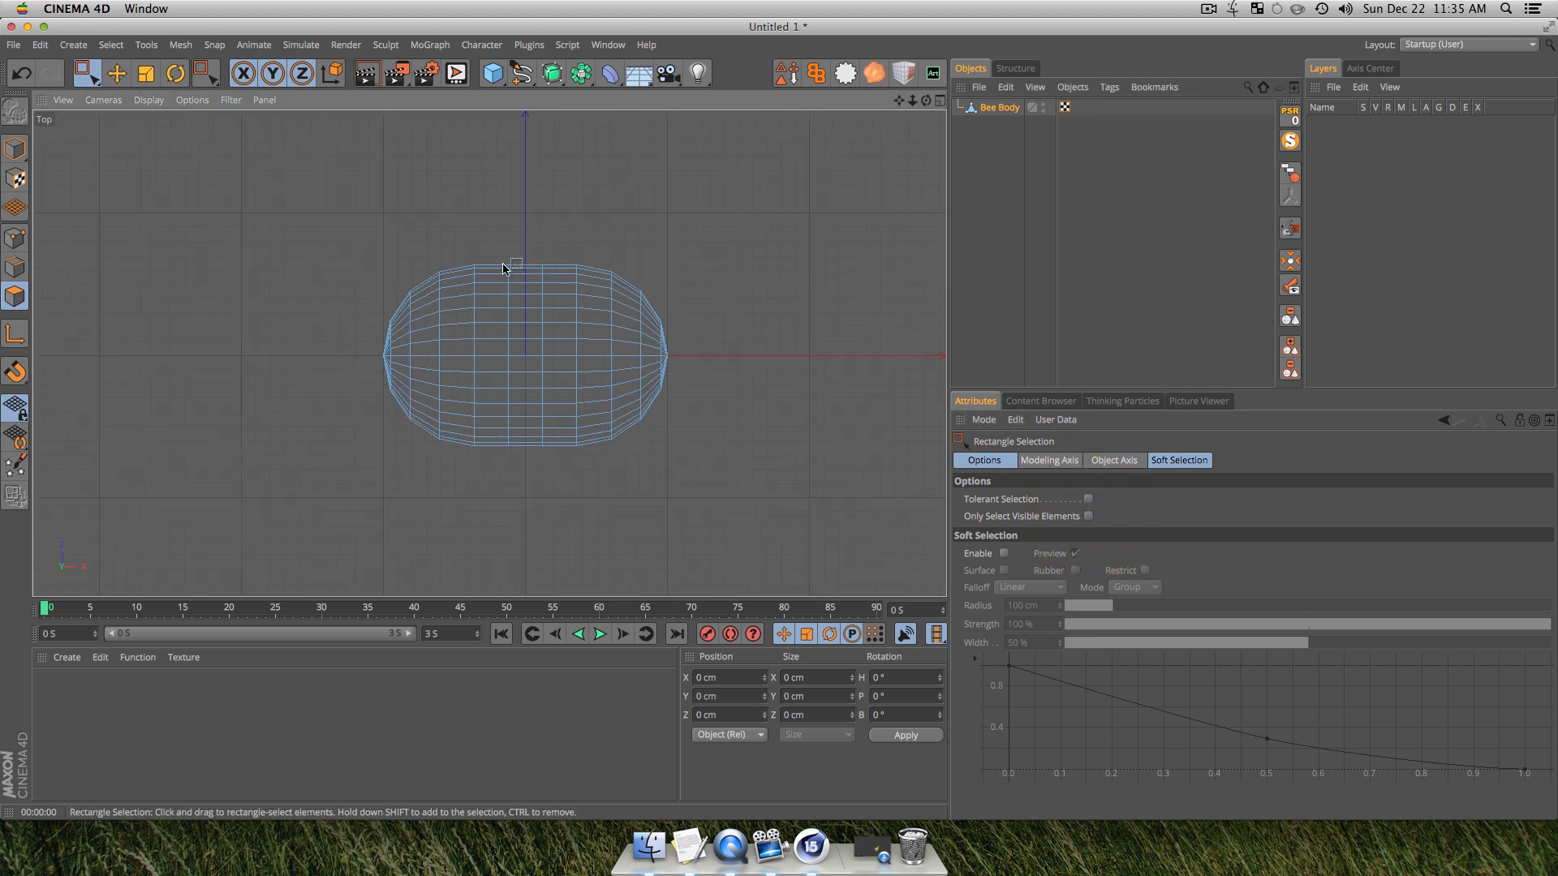
scroll(478, 277, "up", 2)
left_click_drag(411, 242, 529, 516)
Step: Try scaling up the two selected polygon rings in the Top view, and undo it
key("t")
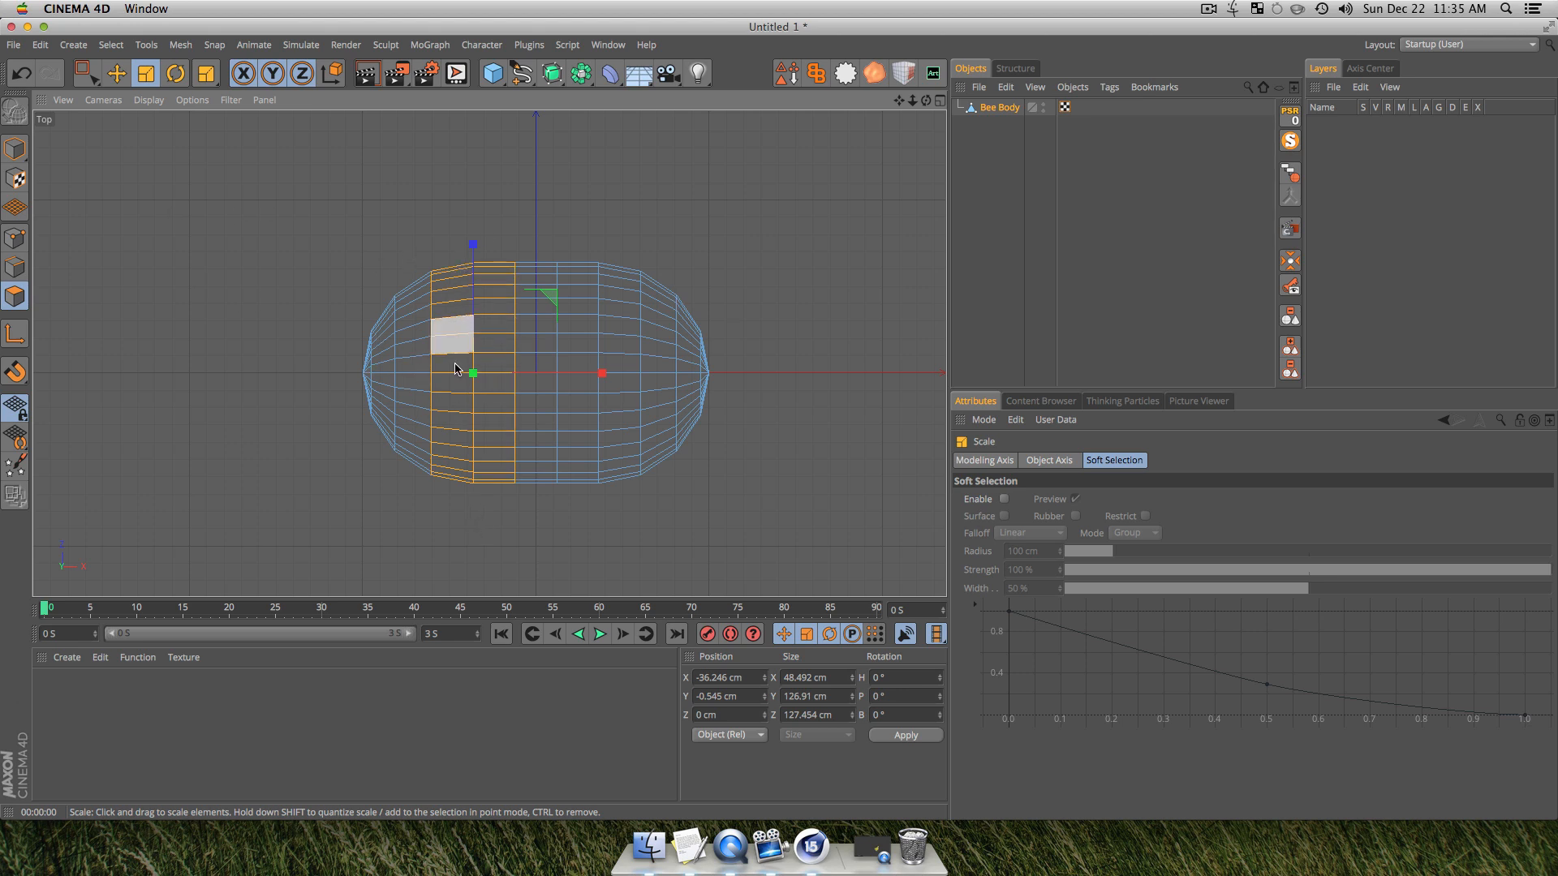
key("F1")
key("F2")
left_click_drag(369, 341, 435, 375)
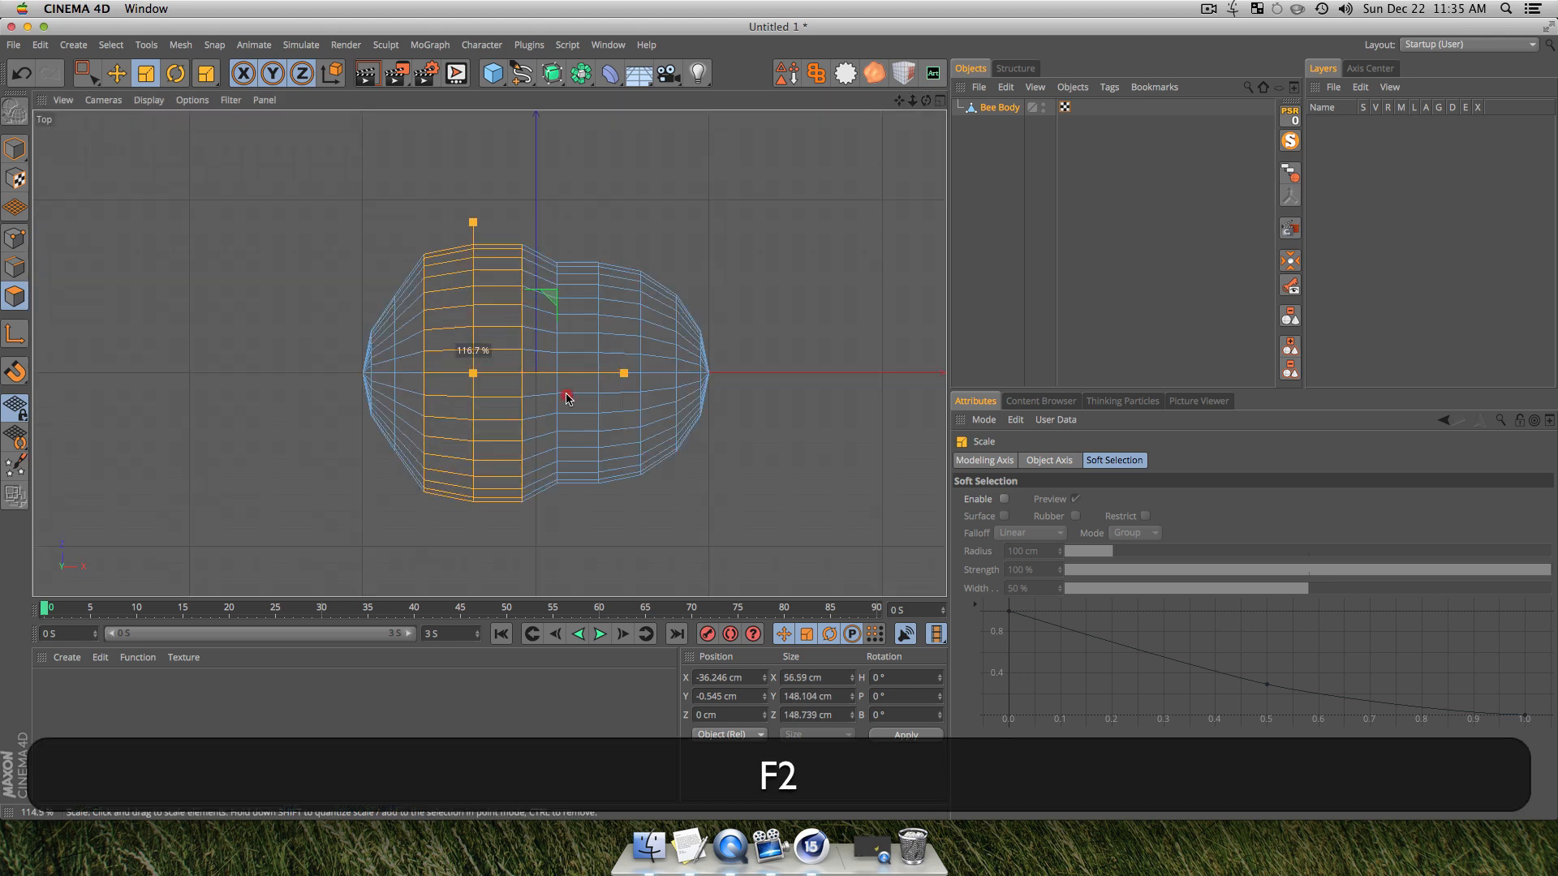
key("super+z")
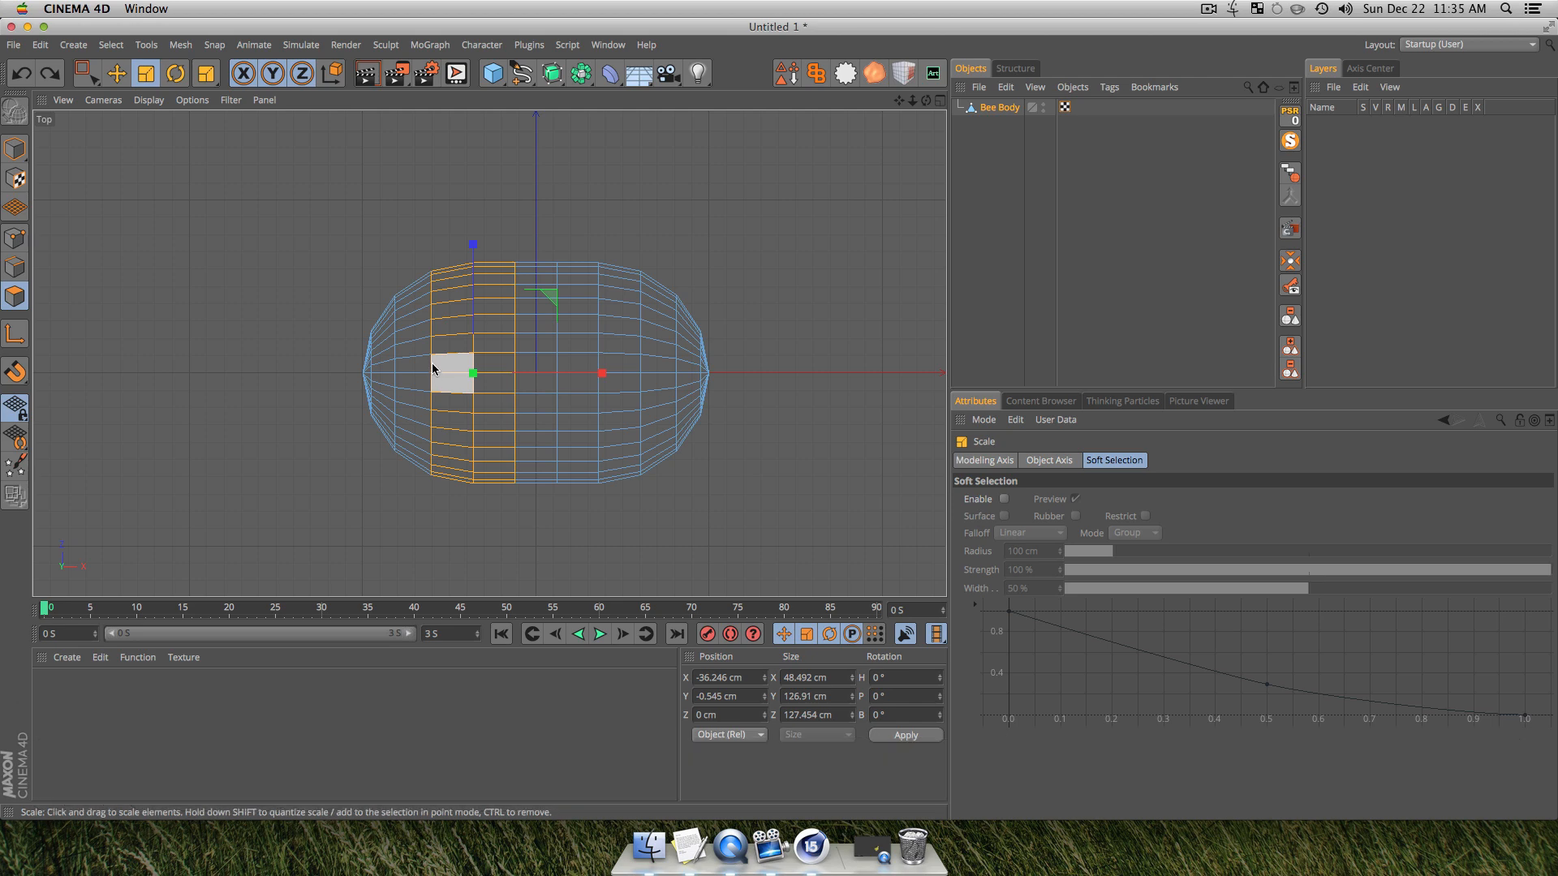
Step: Scale the two selected polygon rings uniformly up to about 148 cm across to bulge the body
key("F1")
key("3")
mouse_move(437, 366)
left_mouse_down()
mouse_move(911, 515)
mouse_move(713, 417)
mouse_move(409, 360)
left_mouse_up()
key("F2")
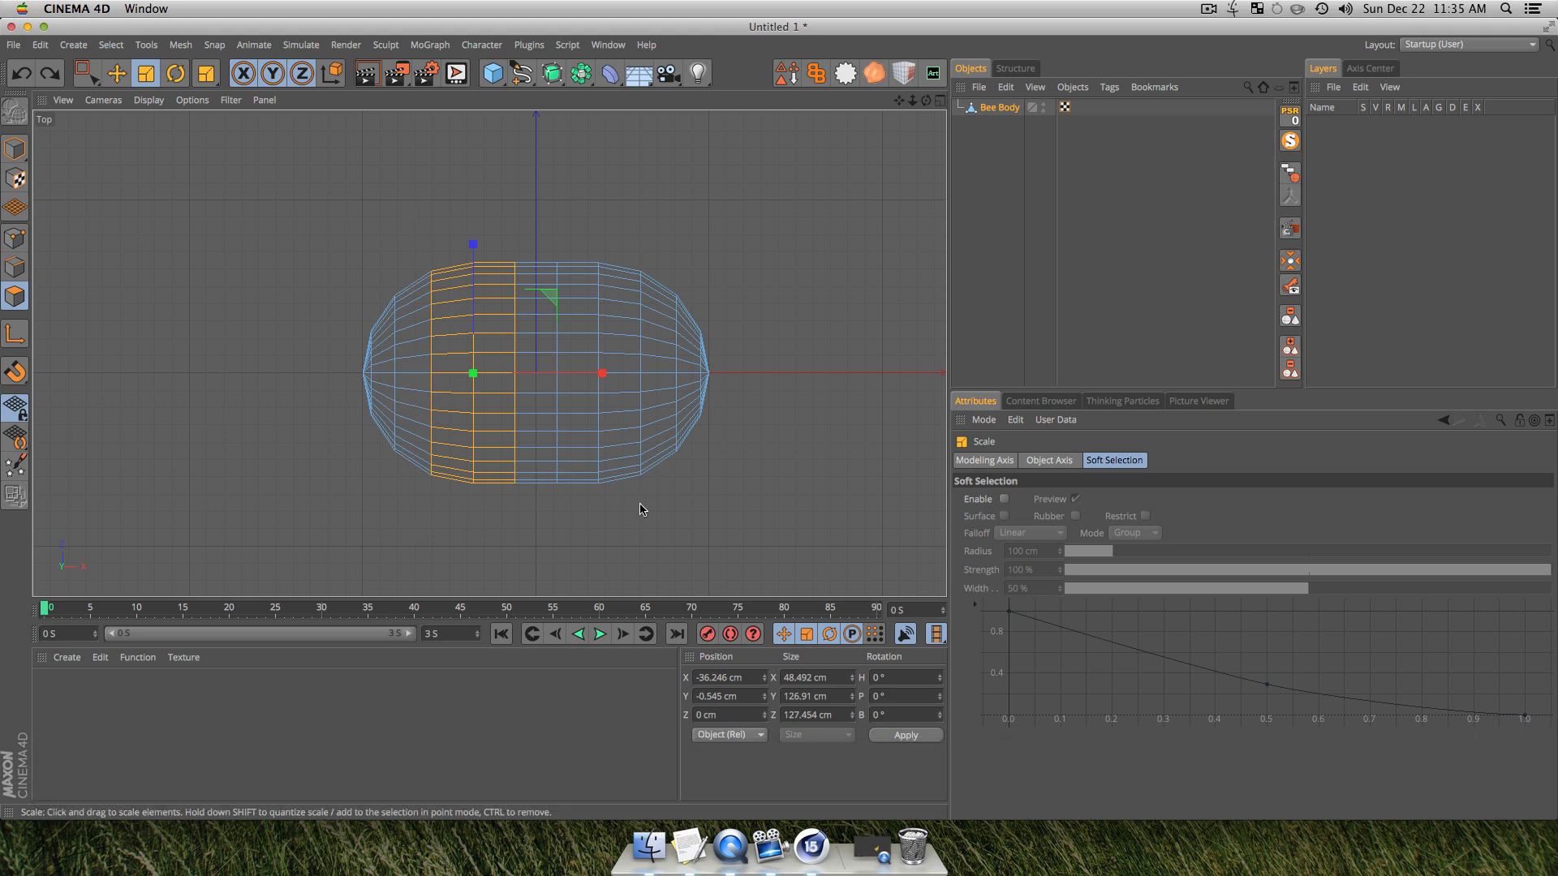
key("t")
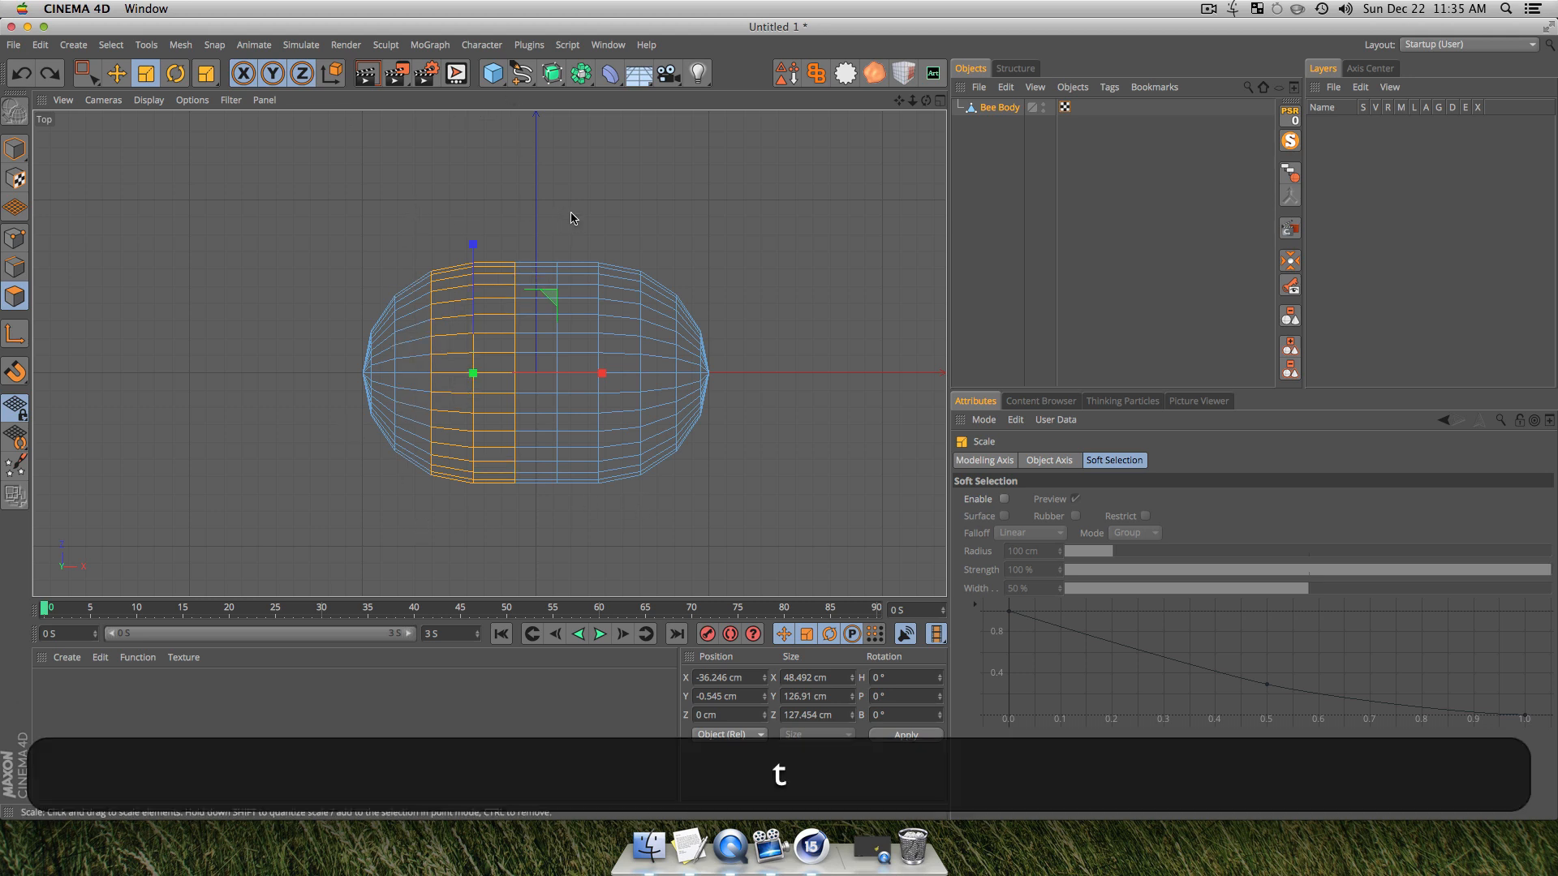
left_click_drag(578, 216, 703, 205)
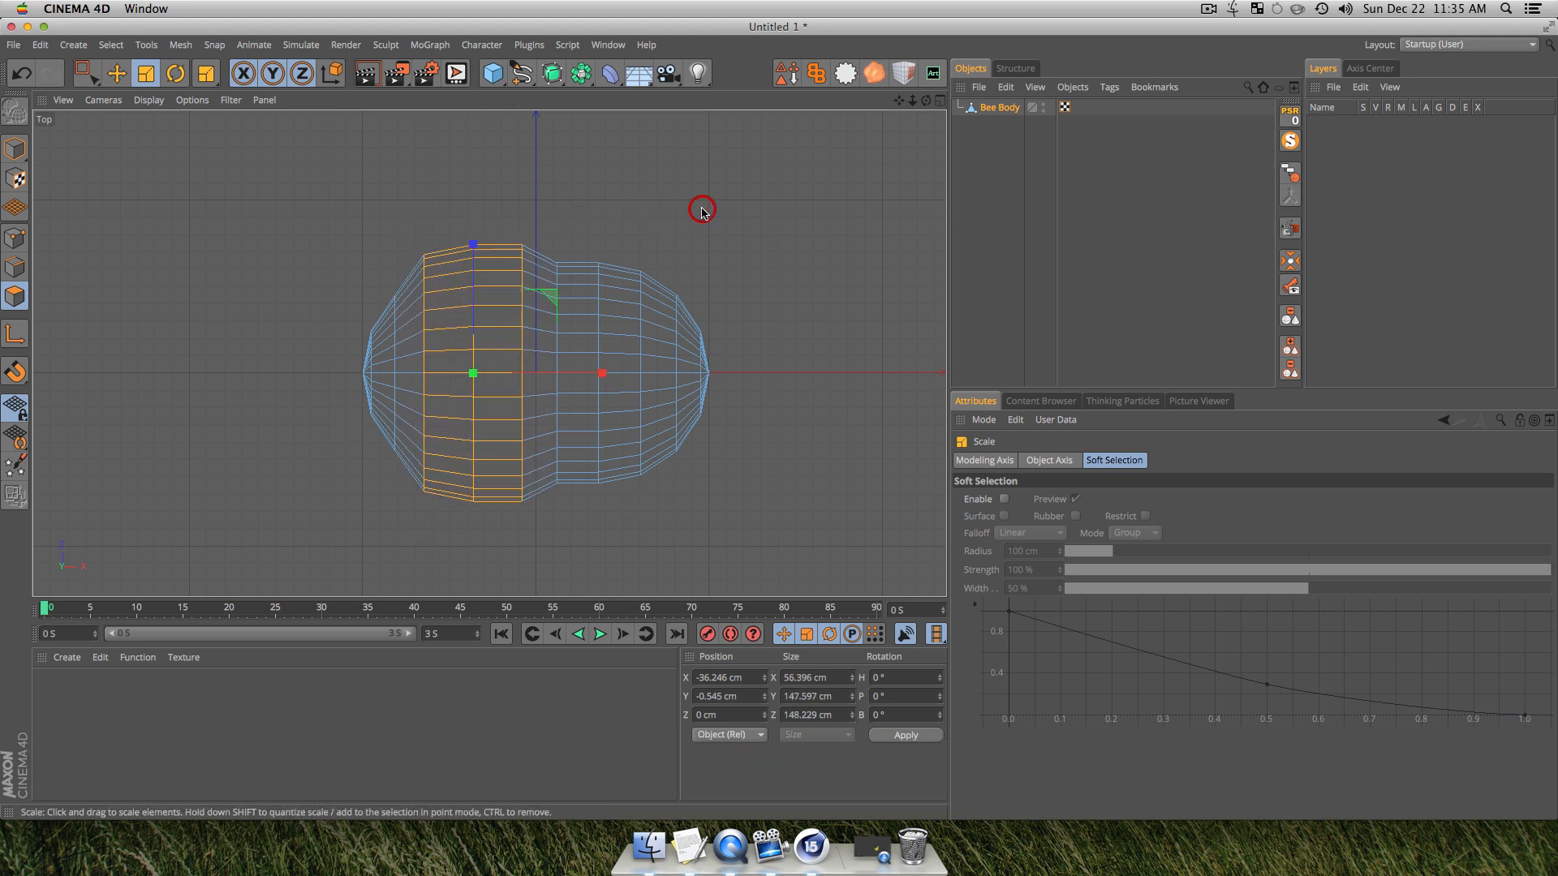
Step: Select the polygon ring near the body's +X end and scale it uniformly up to about 139 cm across
key("0")
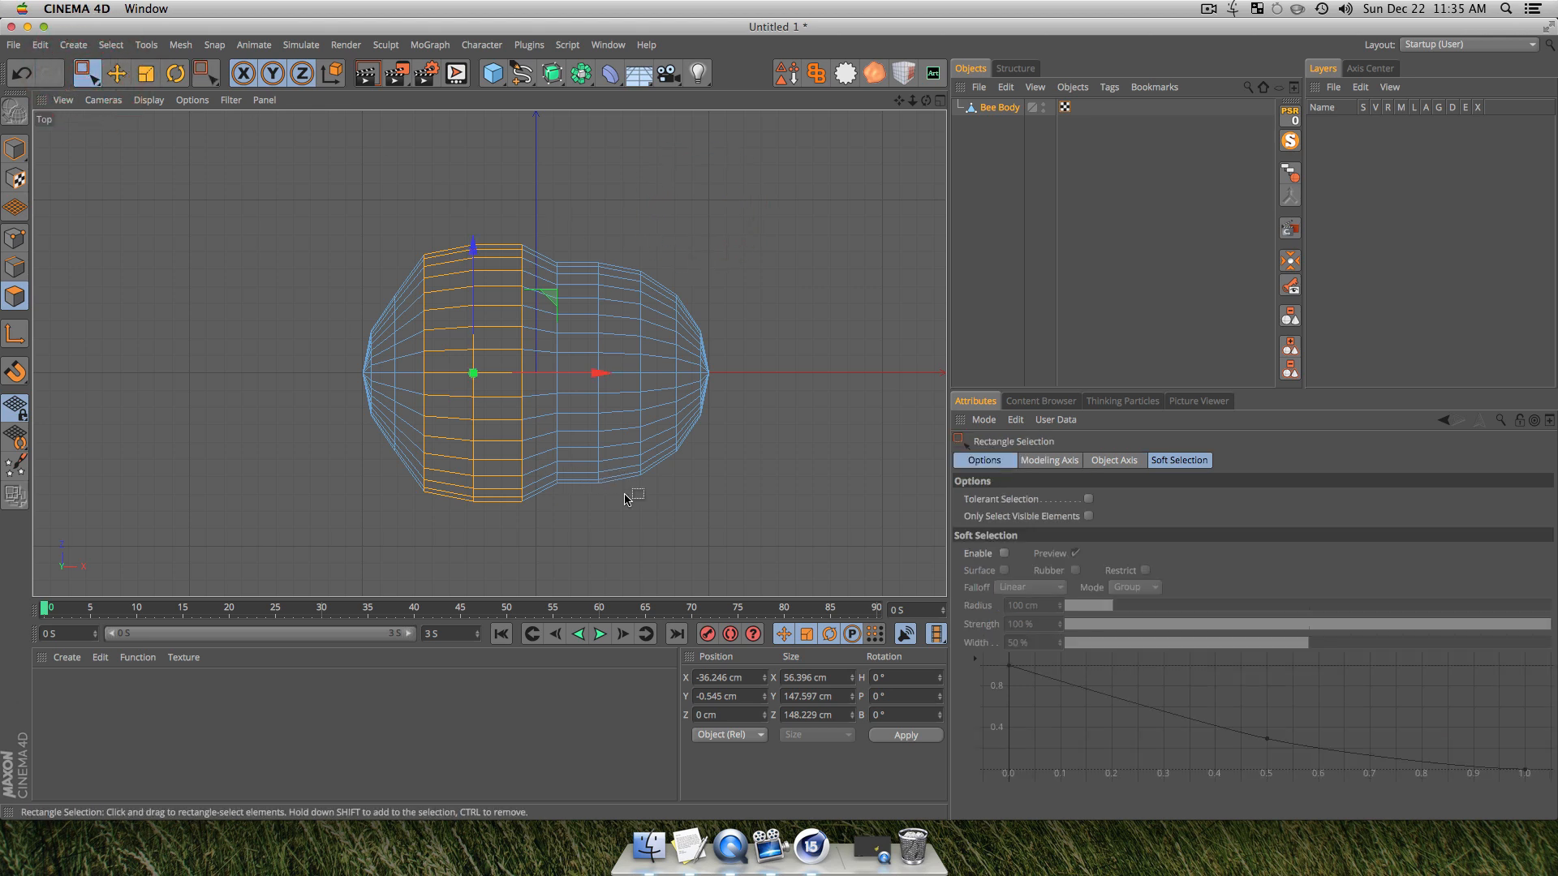
left_click_drag(681, 486, 605, 240)
key("t")
left_click_drag(783, 251, 870, 191)
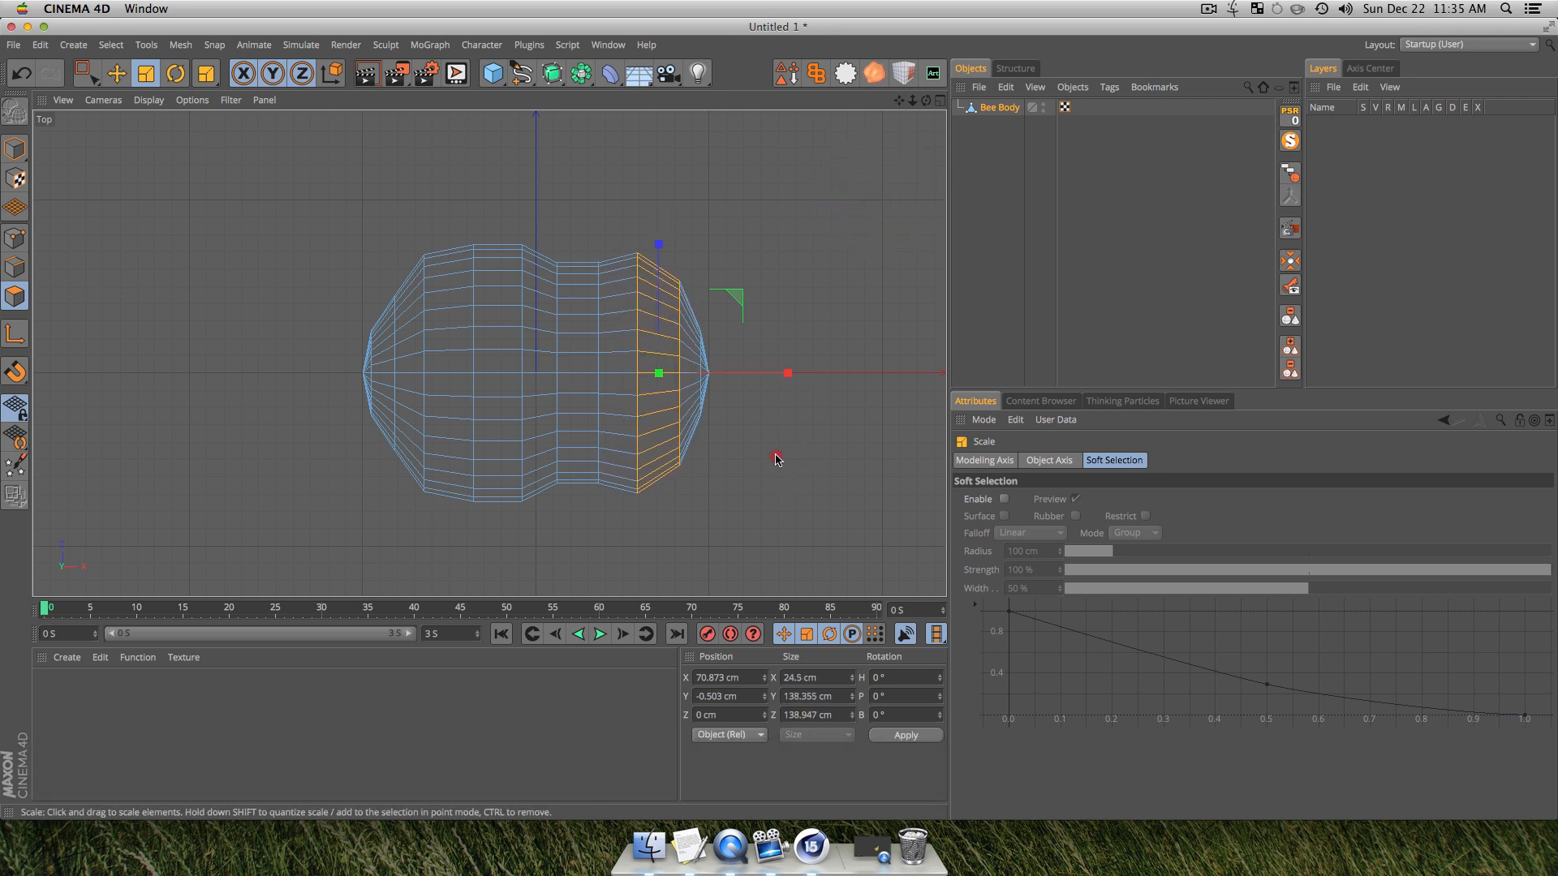
left_click_drag(775, 460, 758, 362)
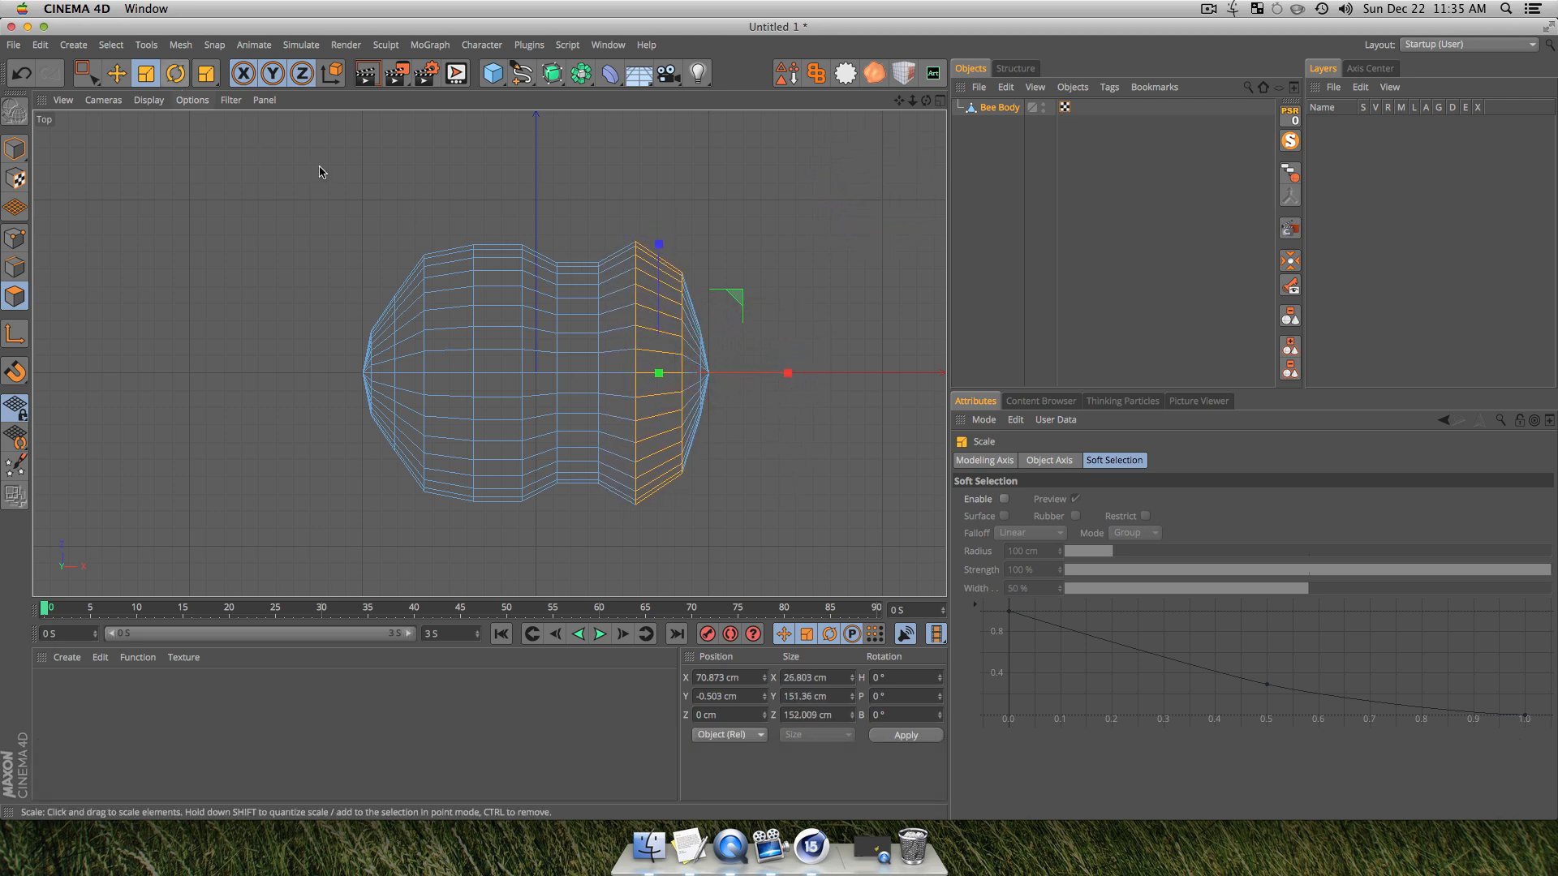
key("super+z")
Step: Move the +X end cap's polygons outward to about X 121 cm and widen them to about 58 cm along Z
left_click(86, 73)
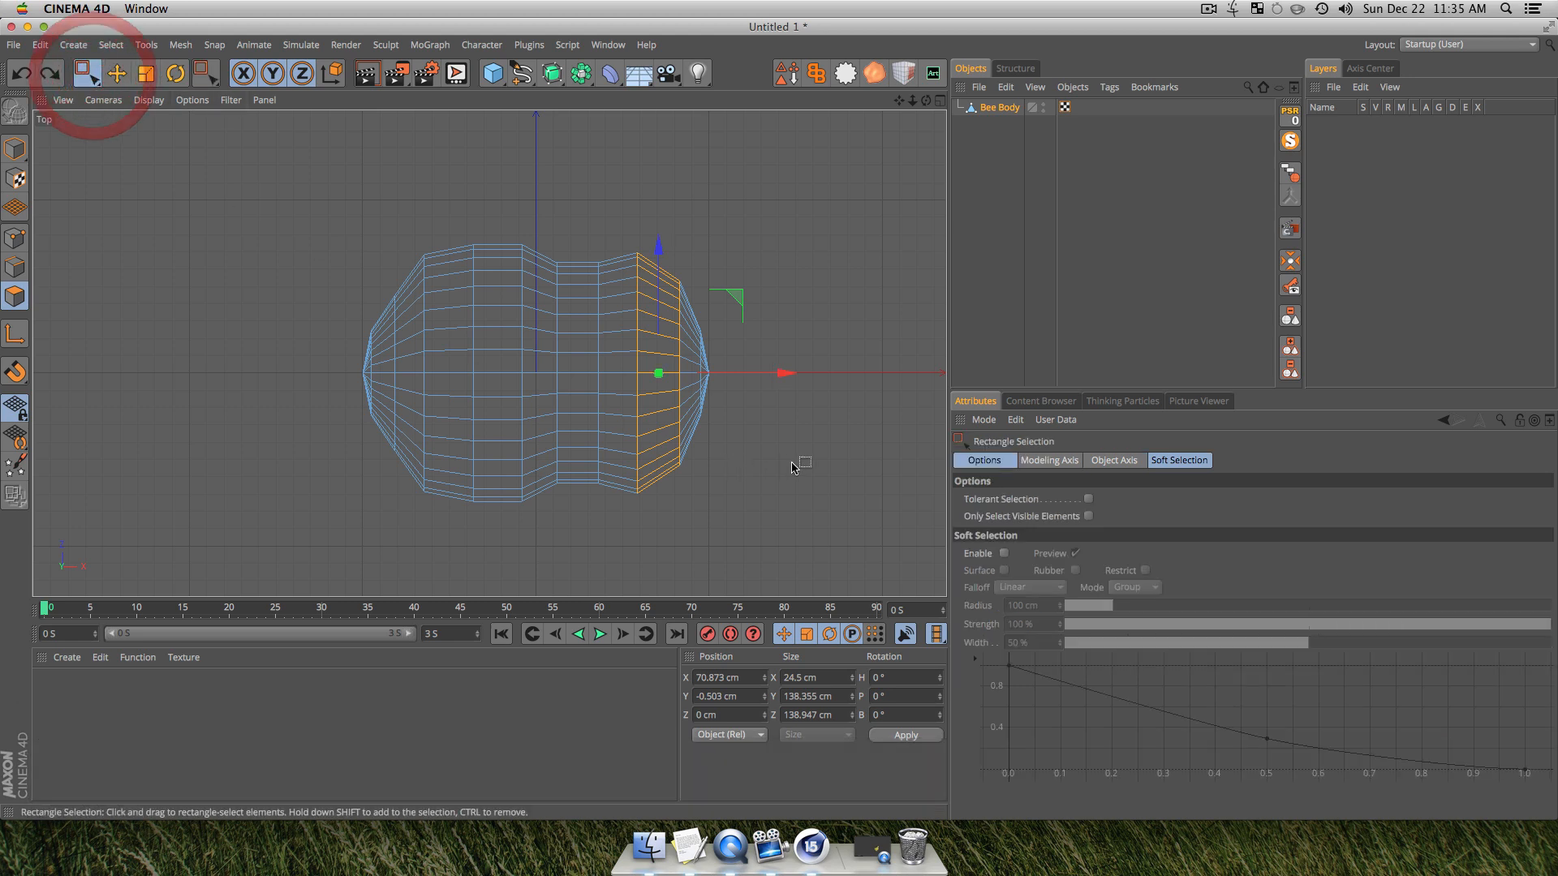
left_click_drag(784, 460, 690, 280)
left_click_drag(801, 379, 835, 374)
key("e")
key("t")
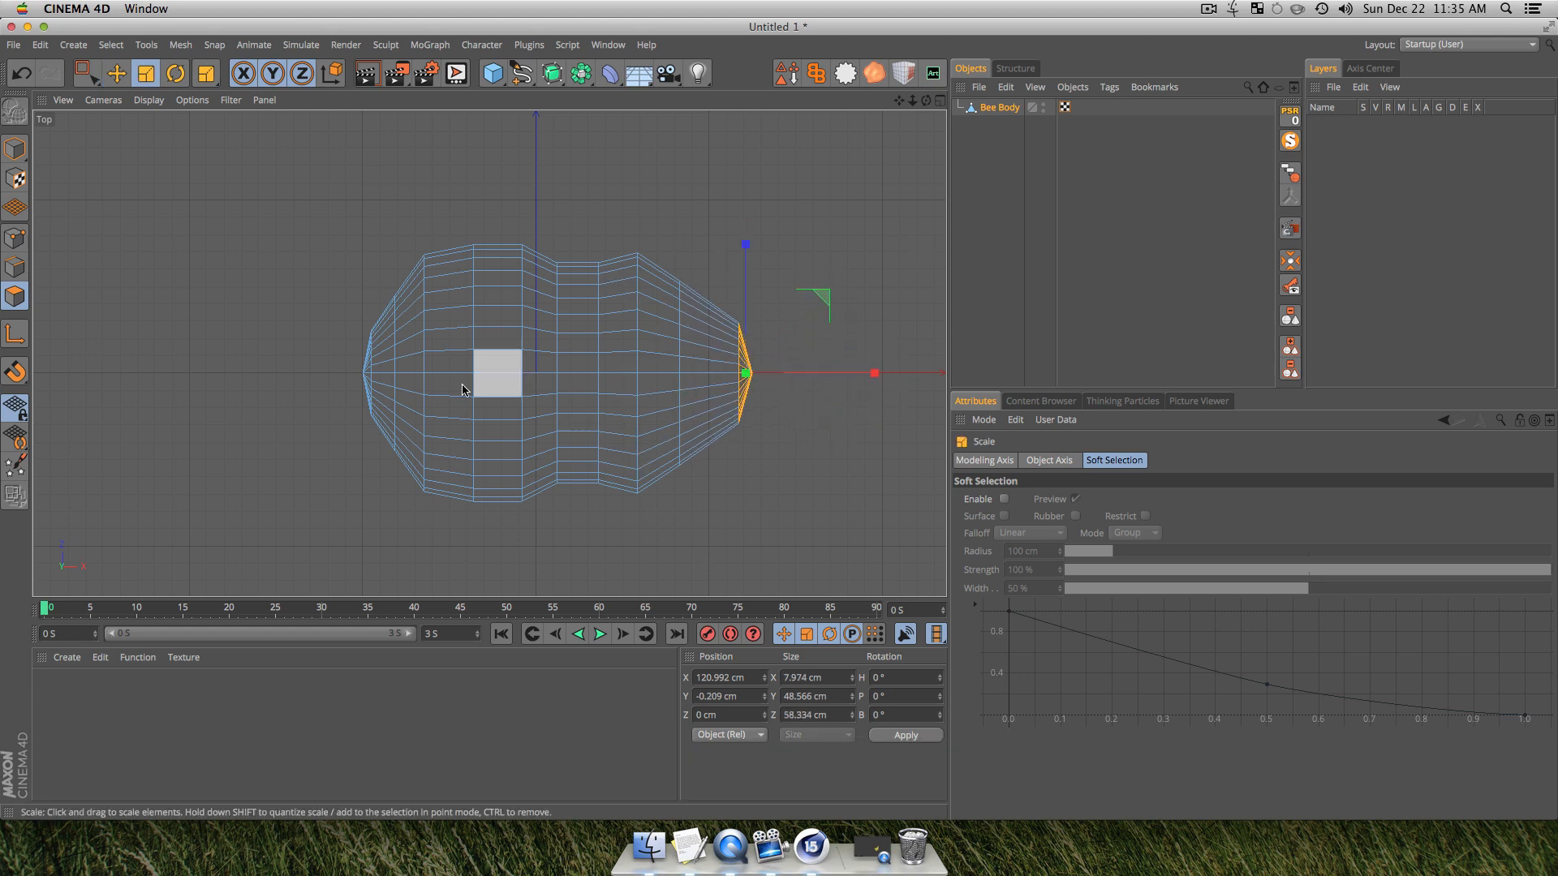
Step: Select the outermost polygon rings at the body's −X end and stretch them along X
left_click(92, 82)
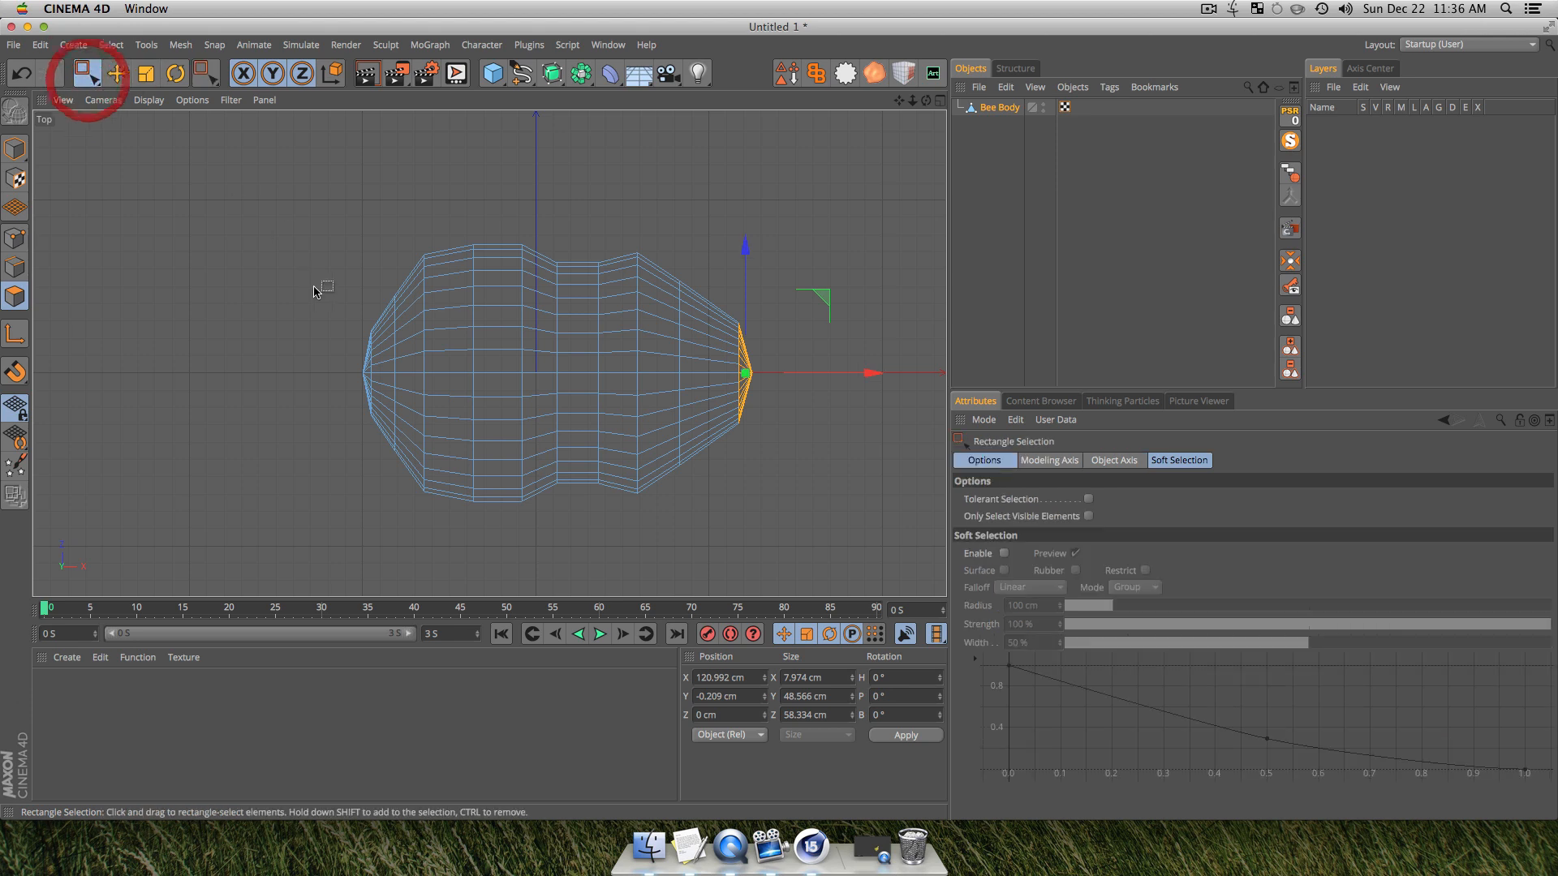
left_click_drag(305, 245, 399, 529)
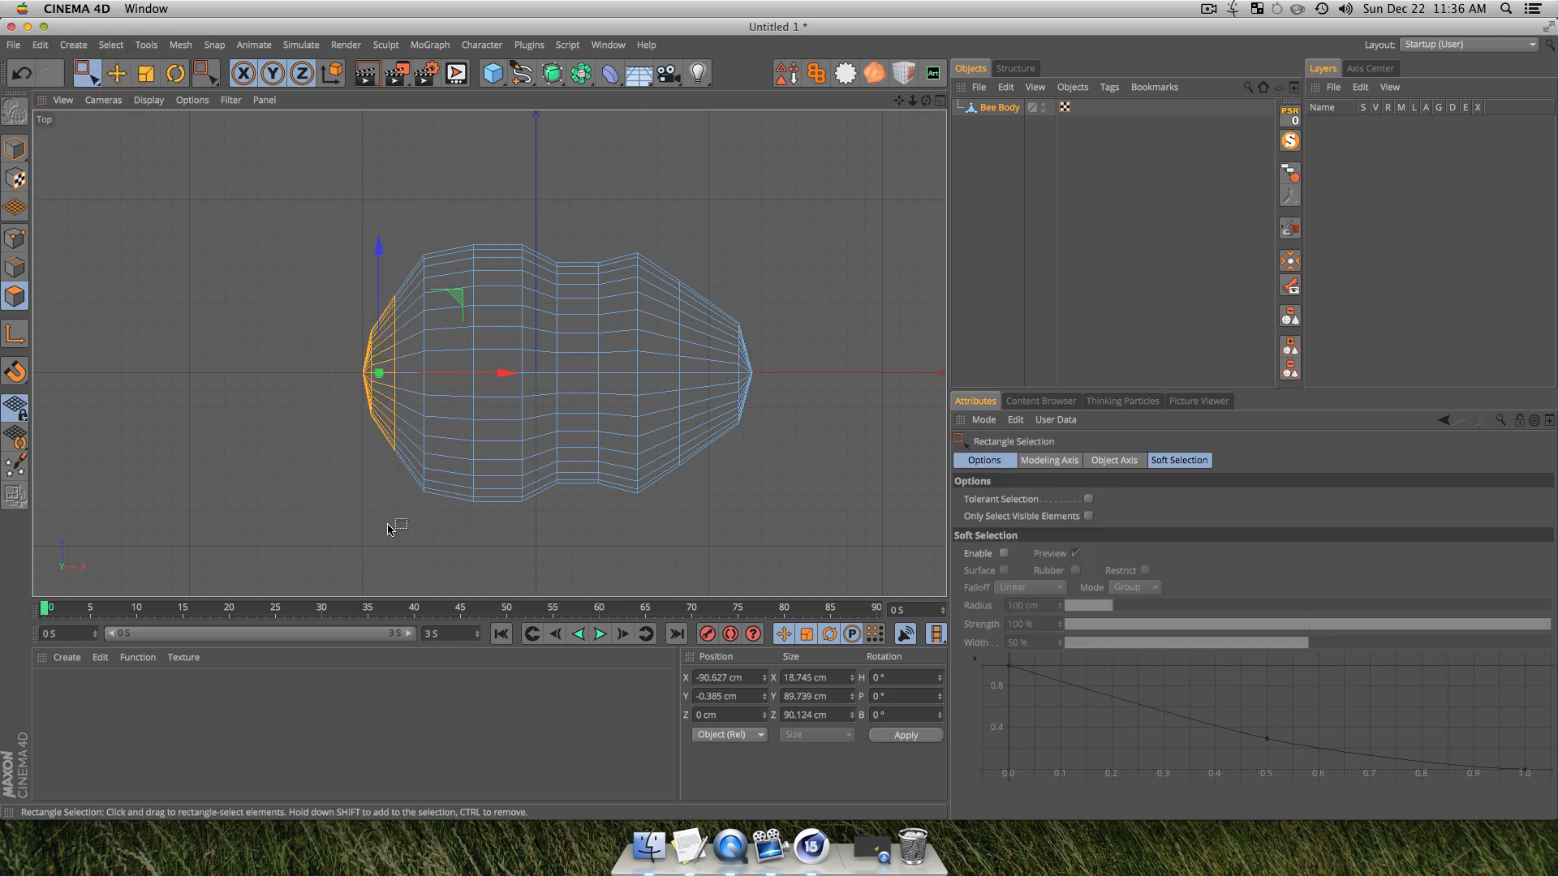
key("t")
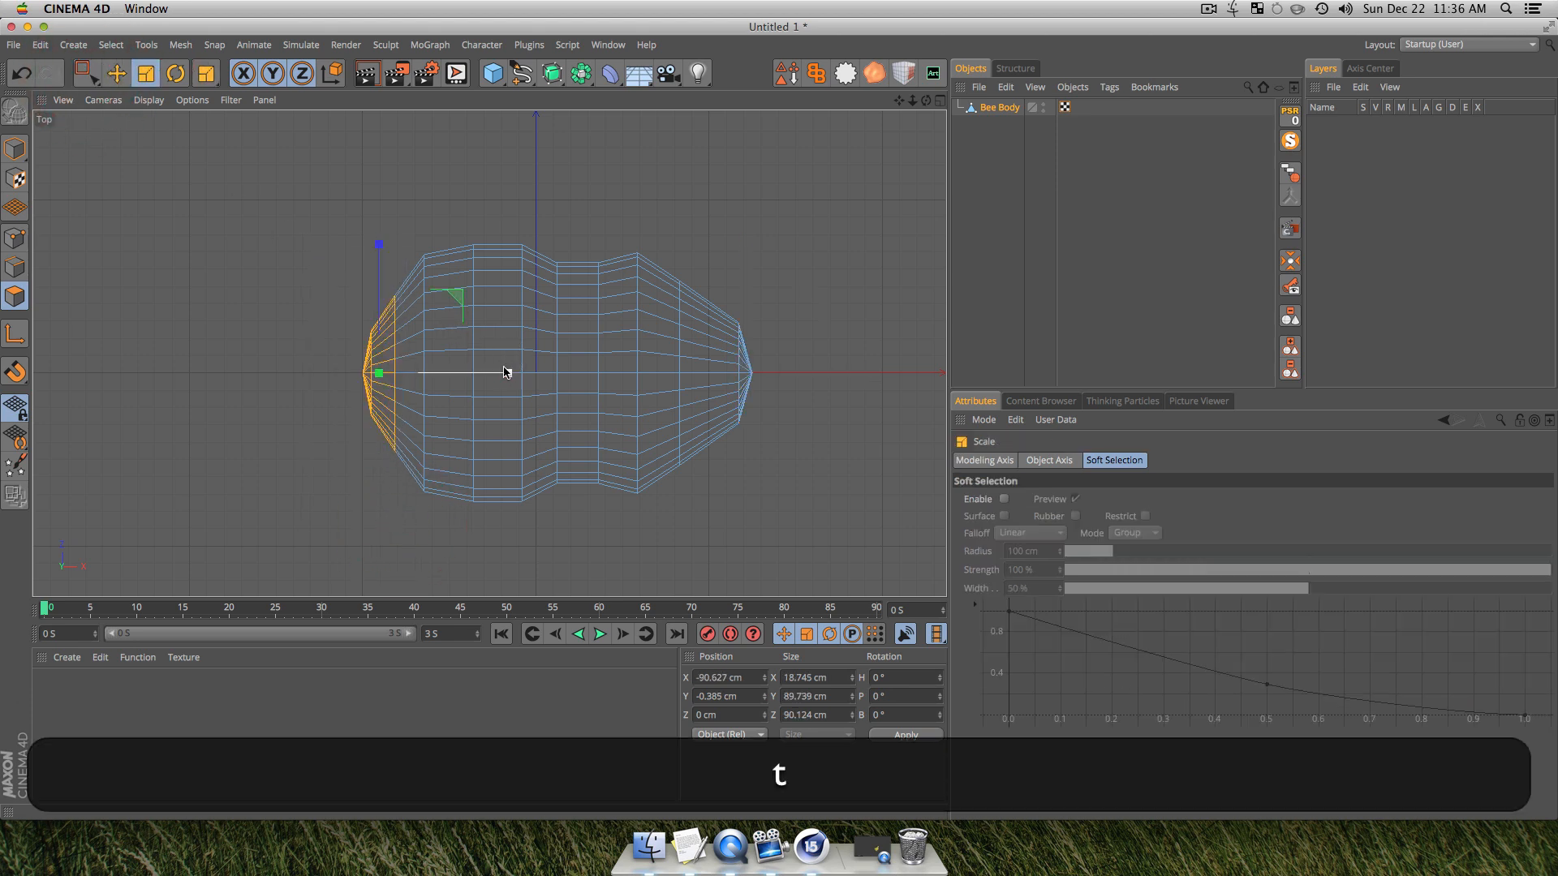
left_click_drag(380, 373, 491, 379)
Step: Tilt the selected −X end rings slightly and move them to about X -96 cm, Z -2.5 cm
key("e")
key("r")
left_click_drag(297, 344, 367, 335)
key("e")
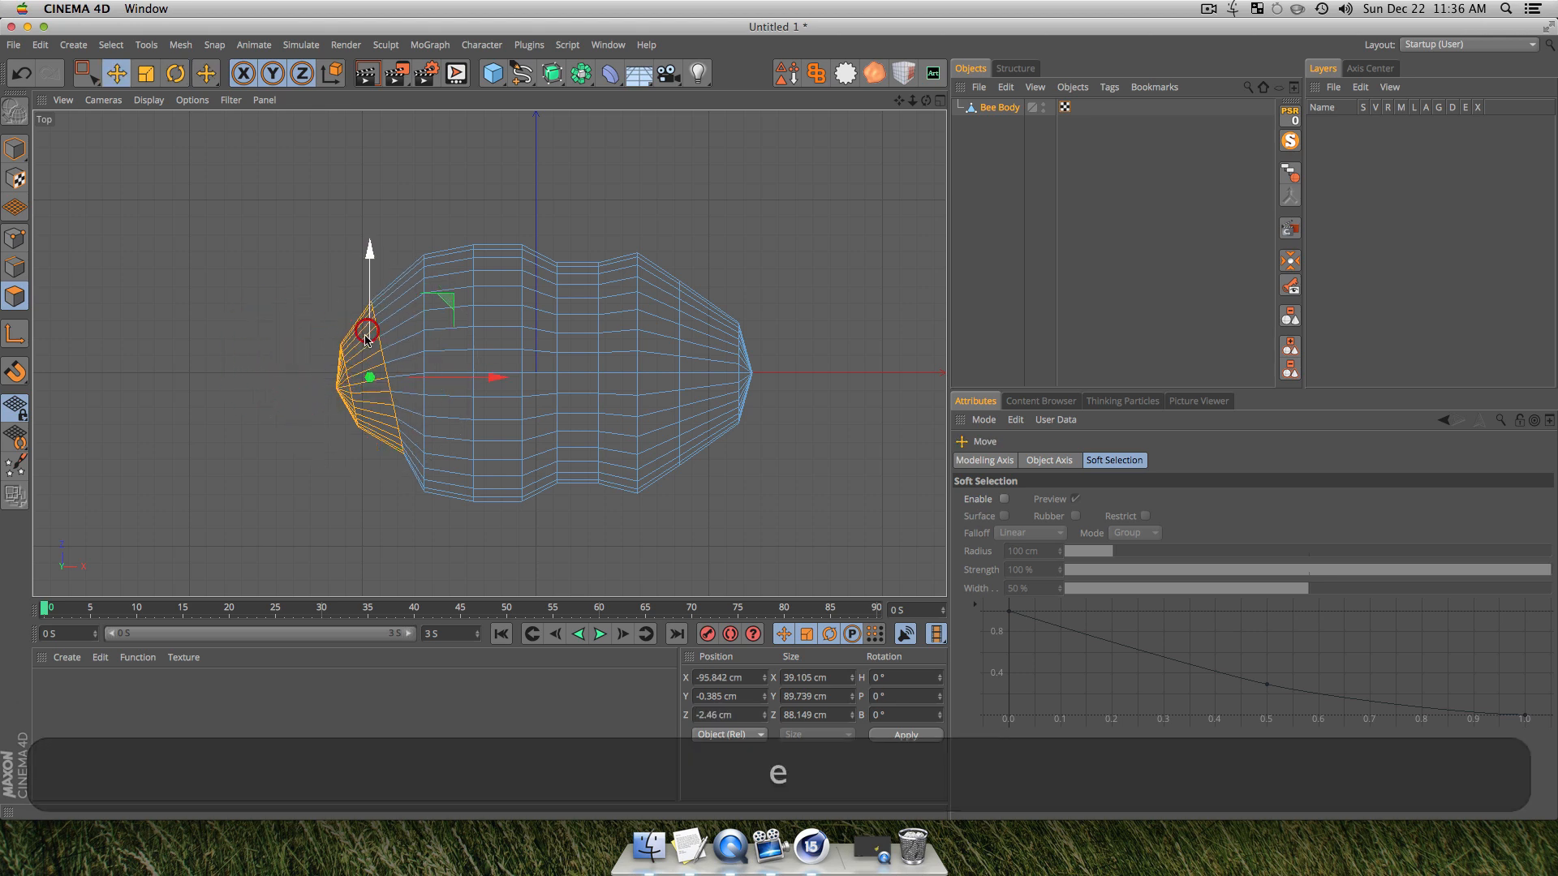
Step: Stretch only the −X tip's polygons to about 31 cm along X and move them to about Z -12 cm
left_click(83, 73)
left_click_drag(261, 314, 362, 474)
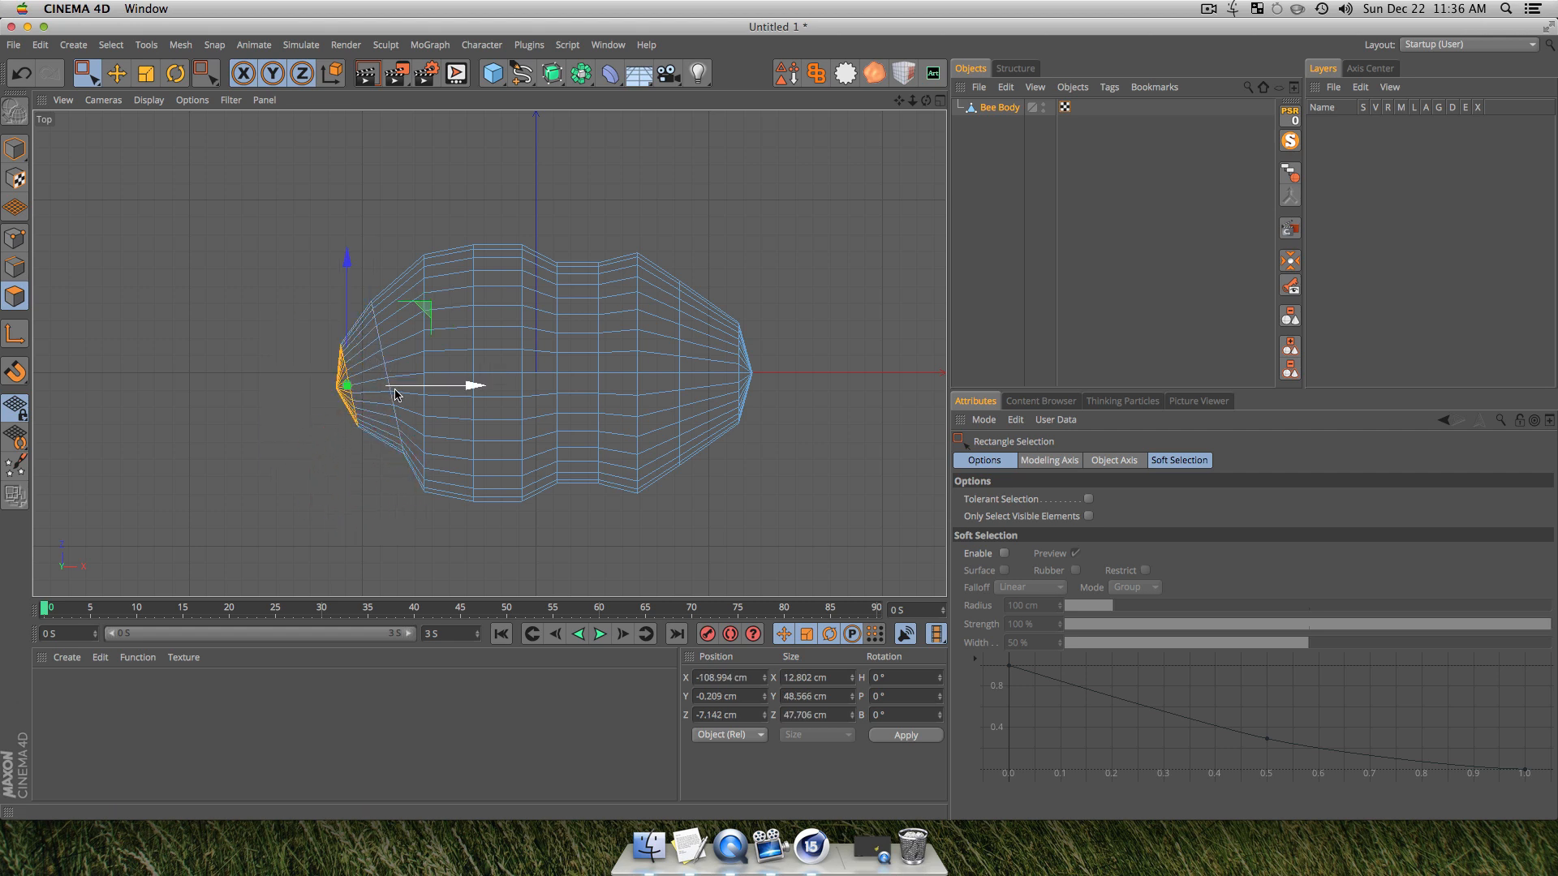
key("t")
left_click_drag(478, 387, 527, 391)
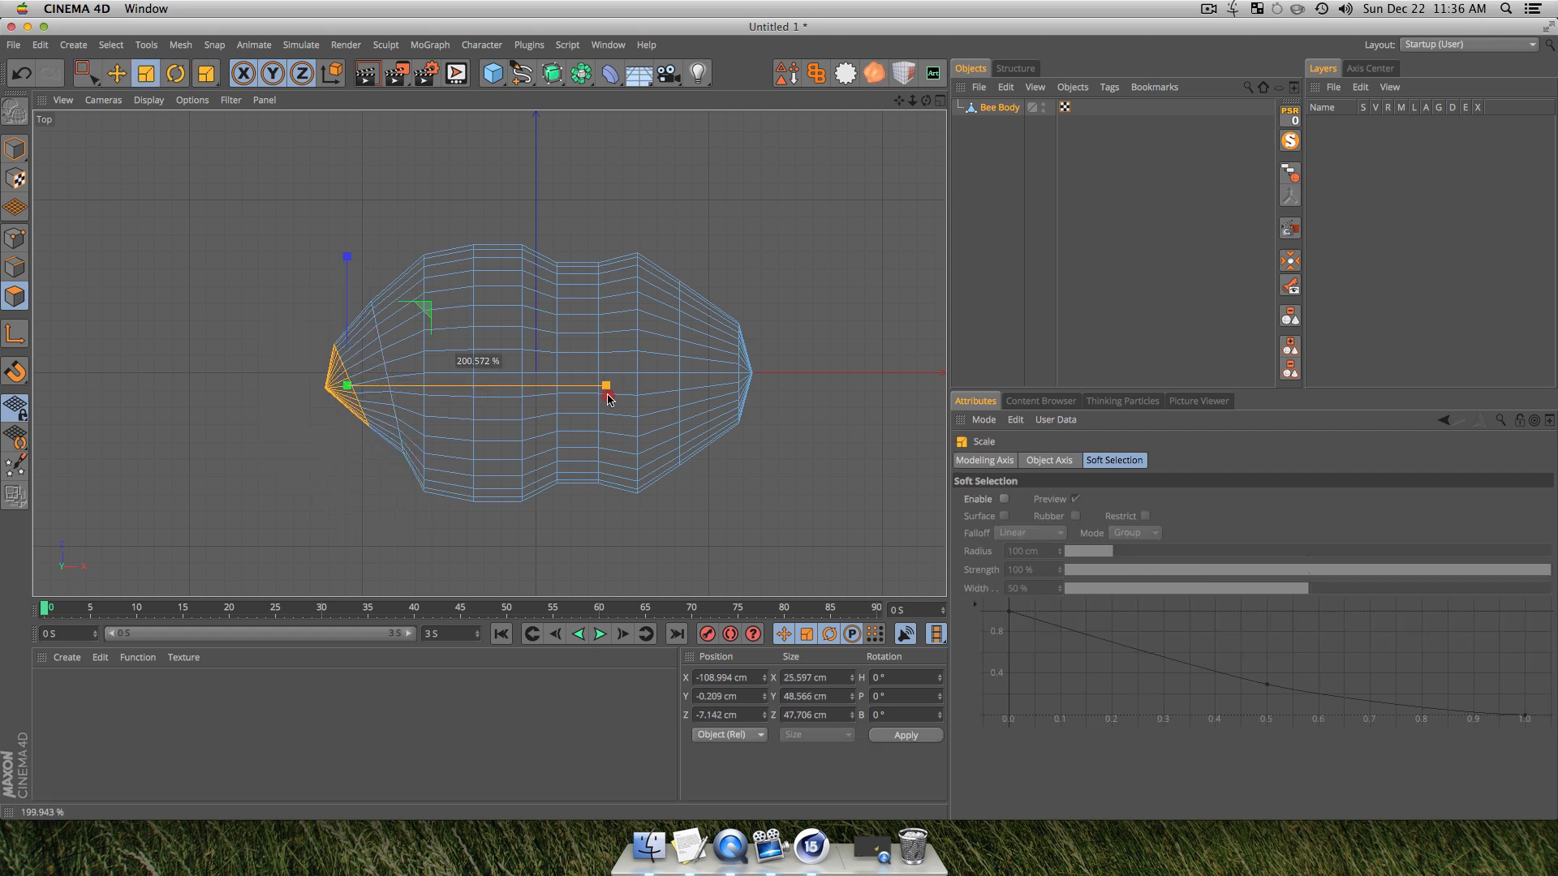
left_click_drag(665, 404, 662, 394)
key("e")
mouse_move(347, 254)
left_mouse_down()
mouse_move(348, 294)
mouse_move(342, 268)
left_mouse_up()
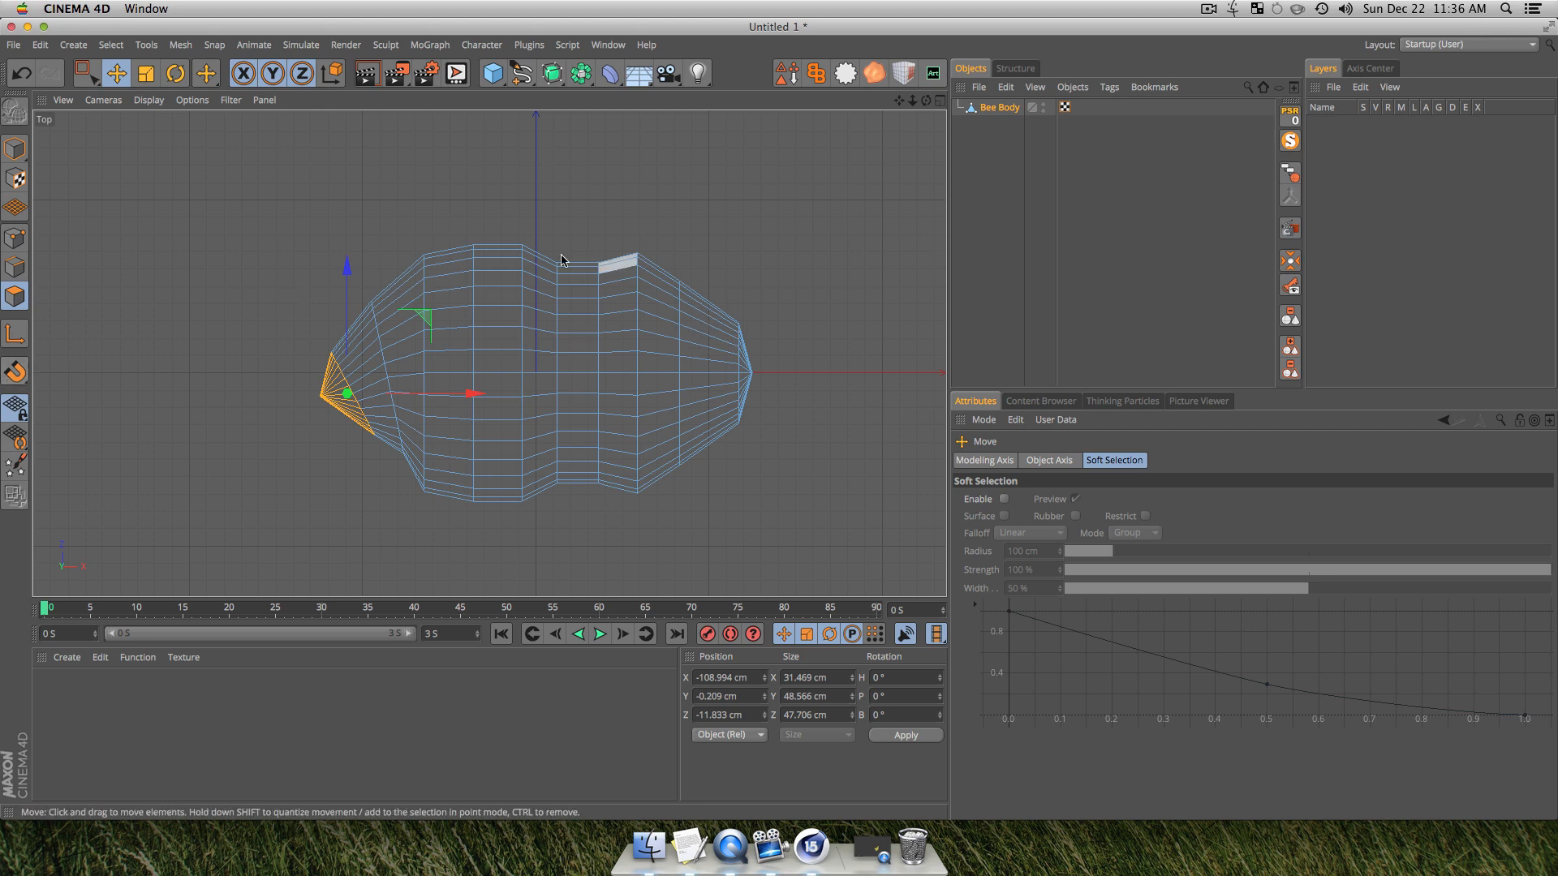
Step: In Points mode, pull the −X end's tip point outward and toward −Z to form a pointed stinger
left_click(12, 244)
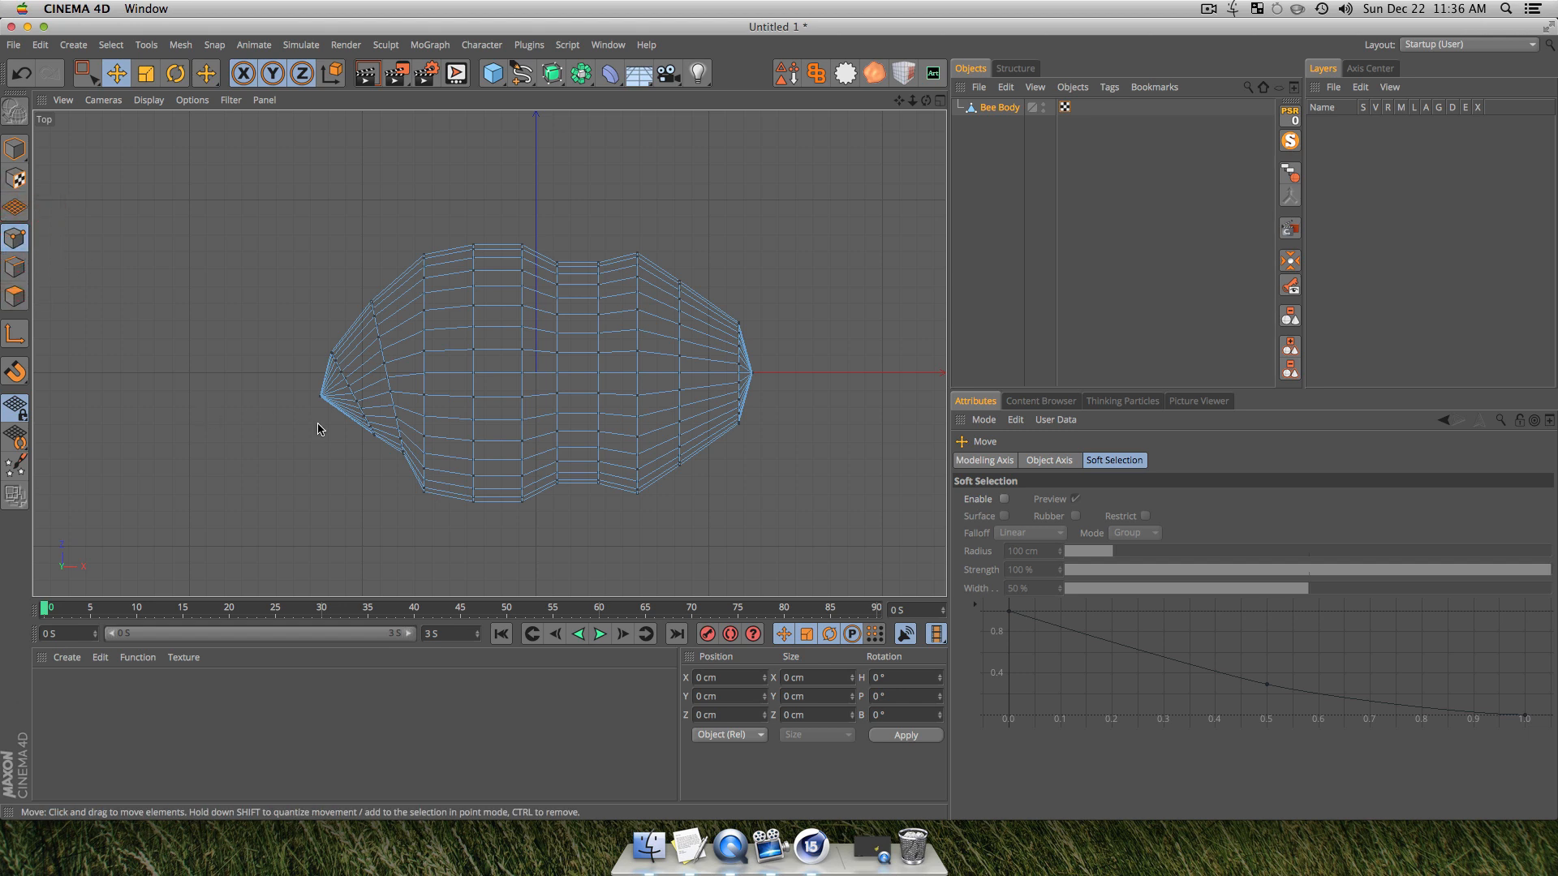
left_click(322, 398)
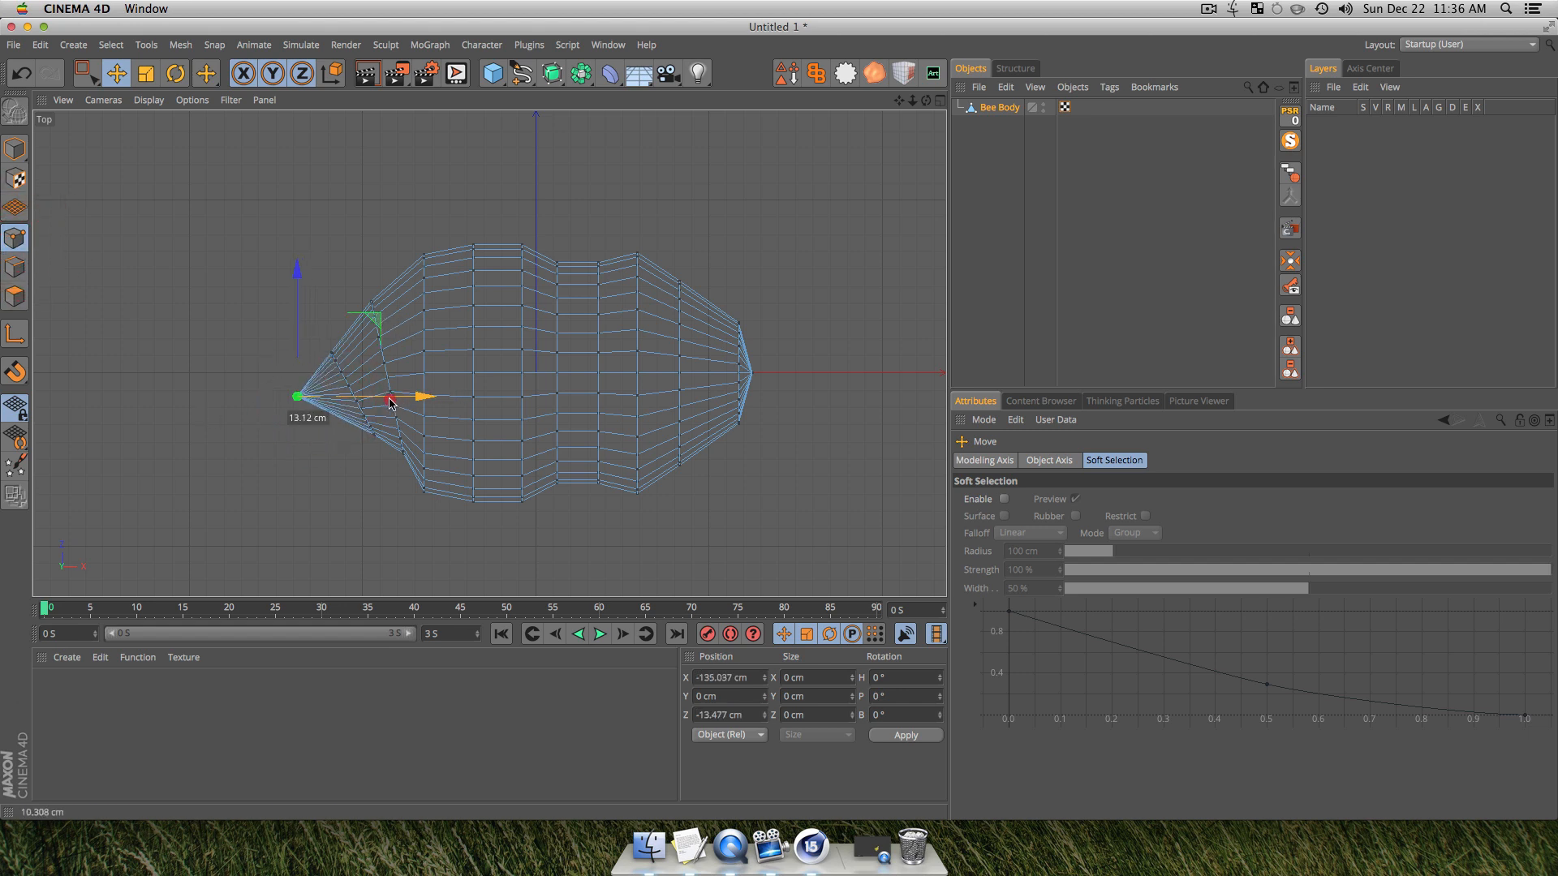
left_click_drag(390, 403, 358, 401)
left_click_drag(260, 340, 265, 387)
left_click(977, 242)
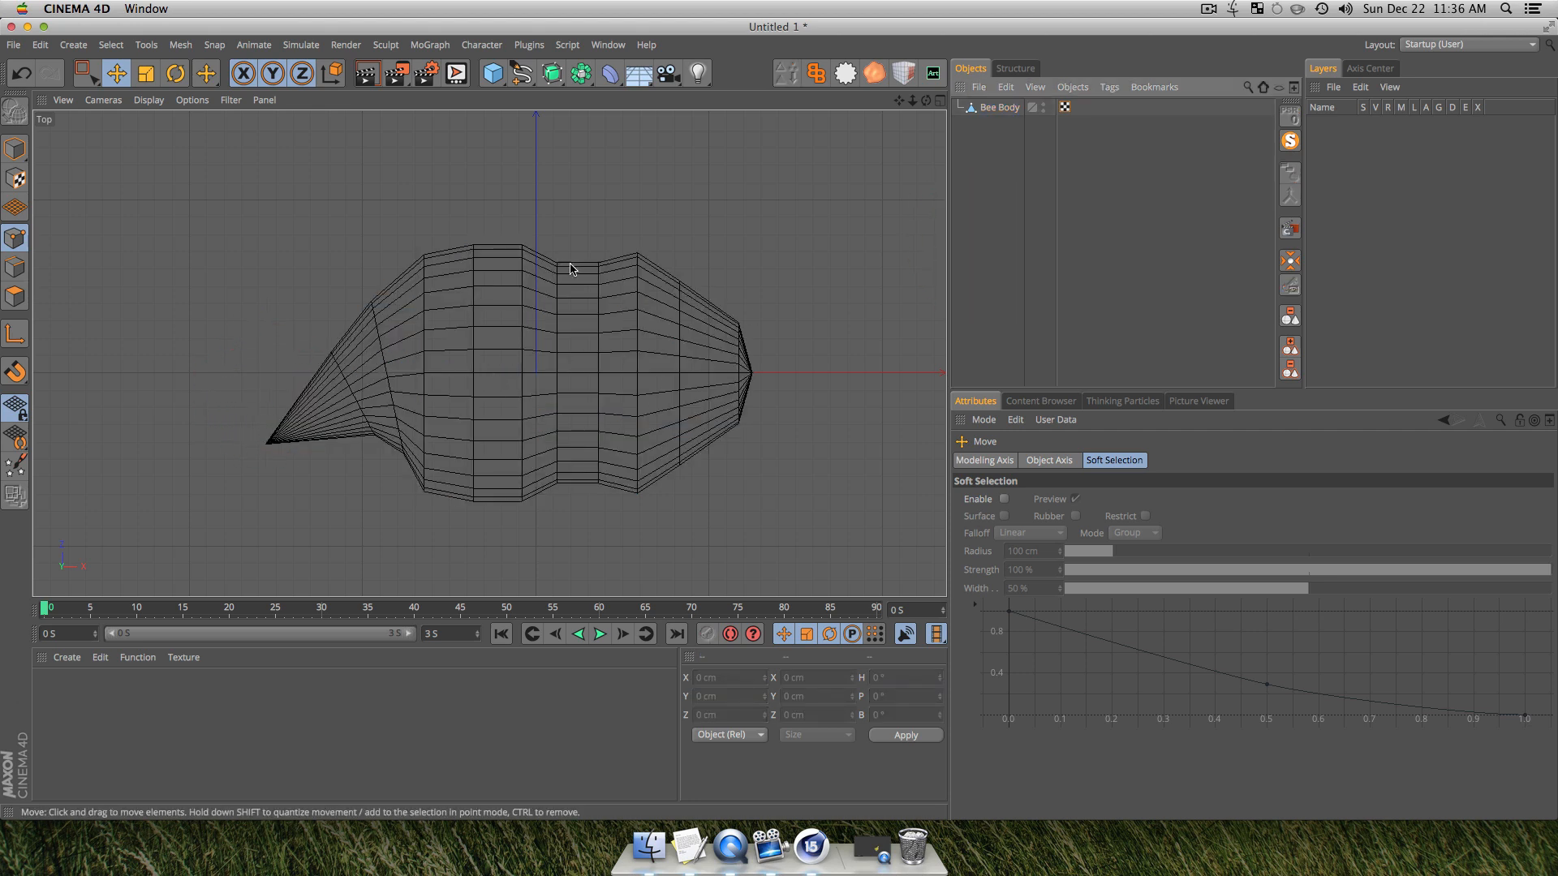
Step: Inspect the bee body and its stinger from different angles in the Perspective view
key("F1")
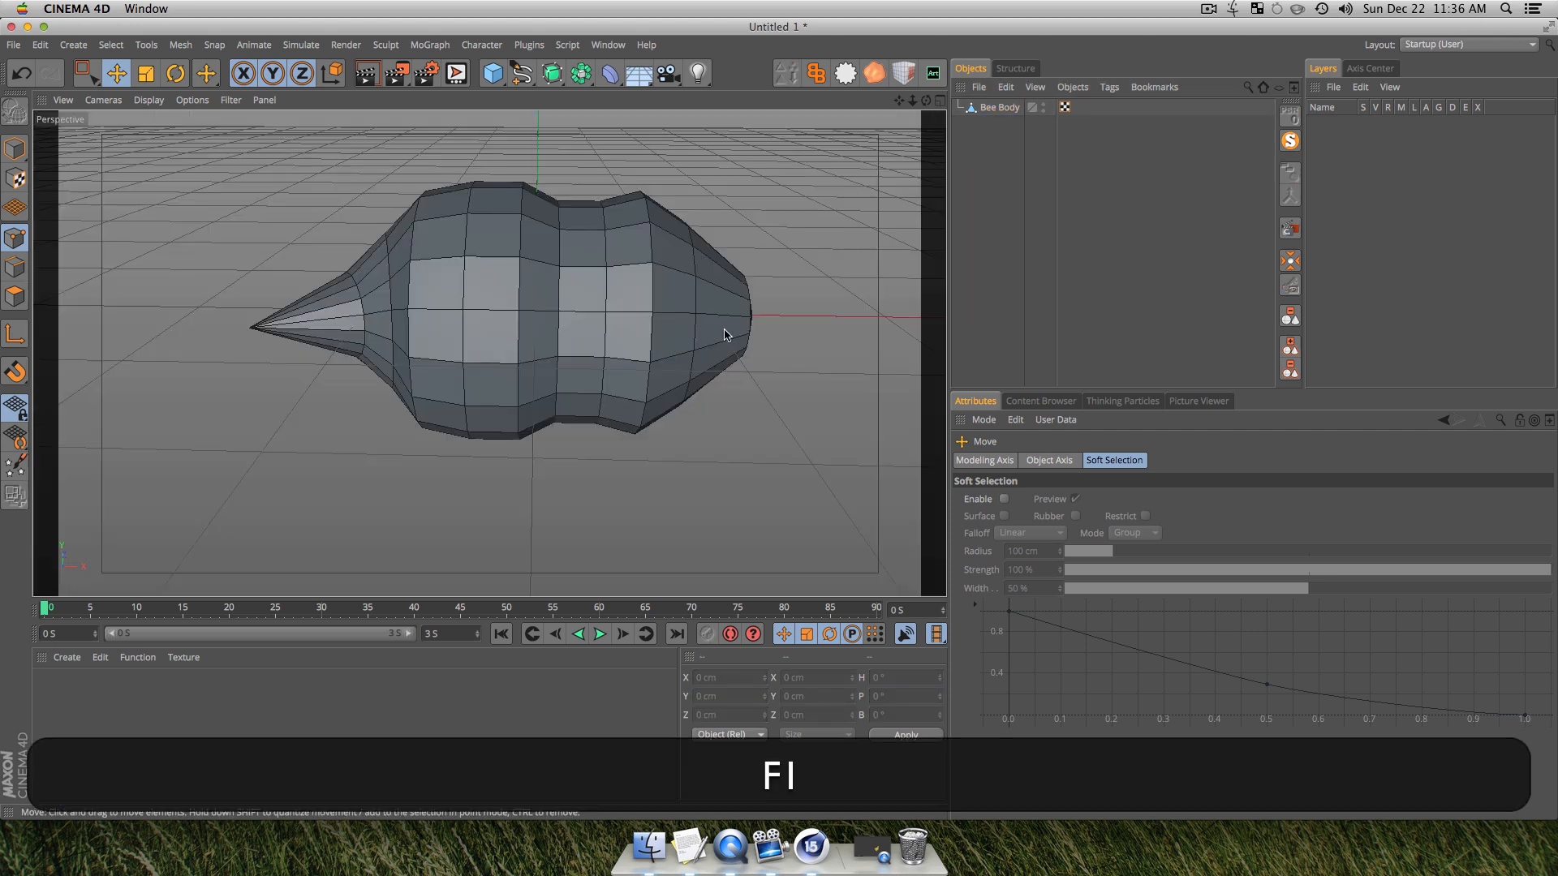
scroll(714, 337, "down", 5)
key("3")
left_click_drag(636, 342, 602, 586)
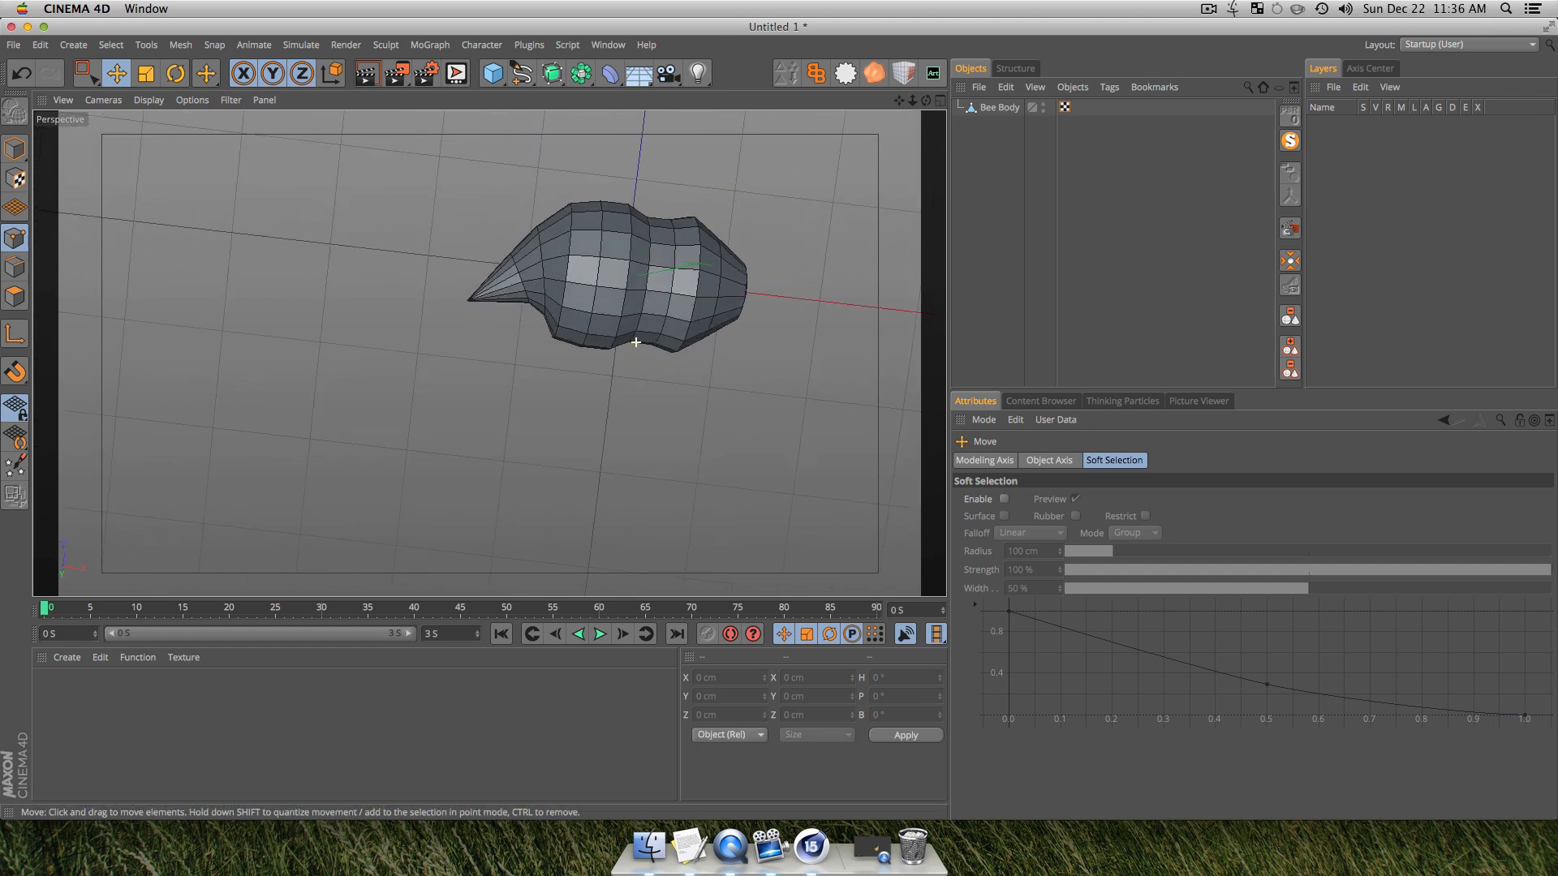
key("super+z")
key("super+z")
left_click(977, 184)
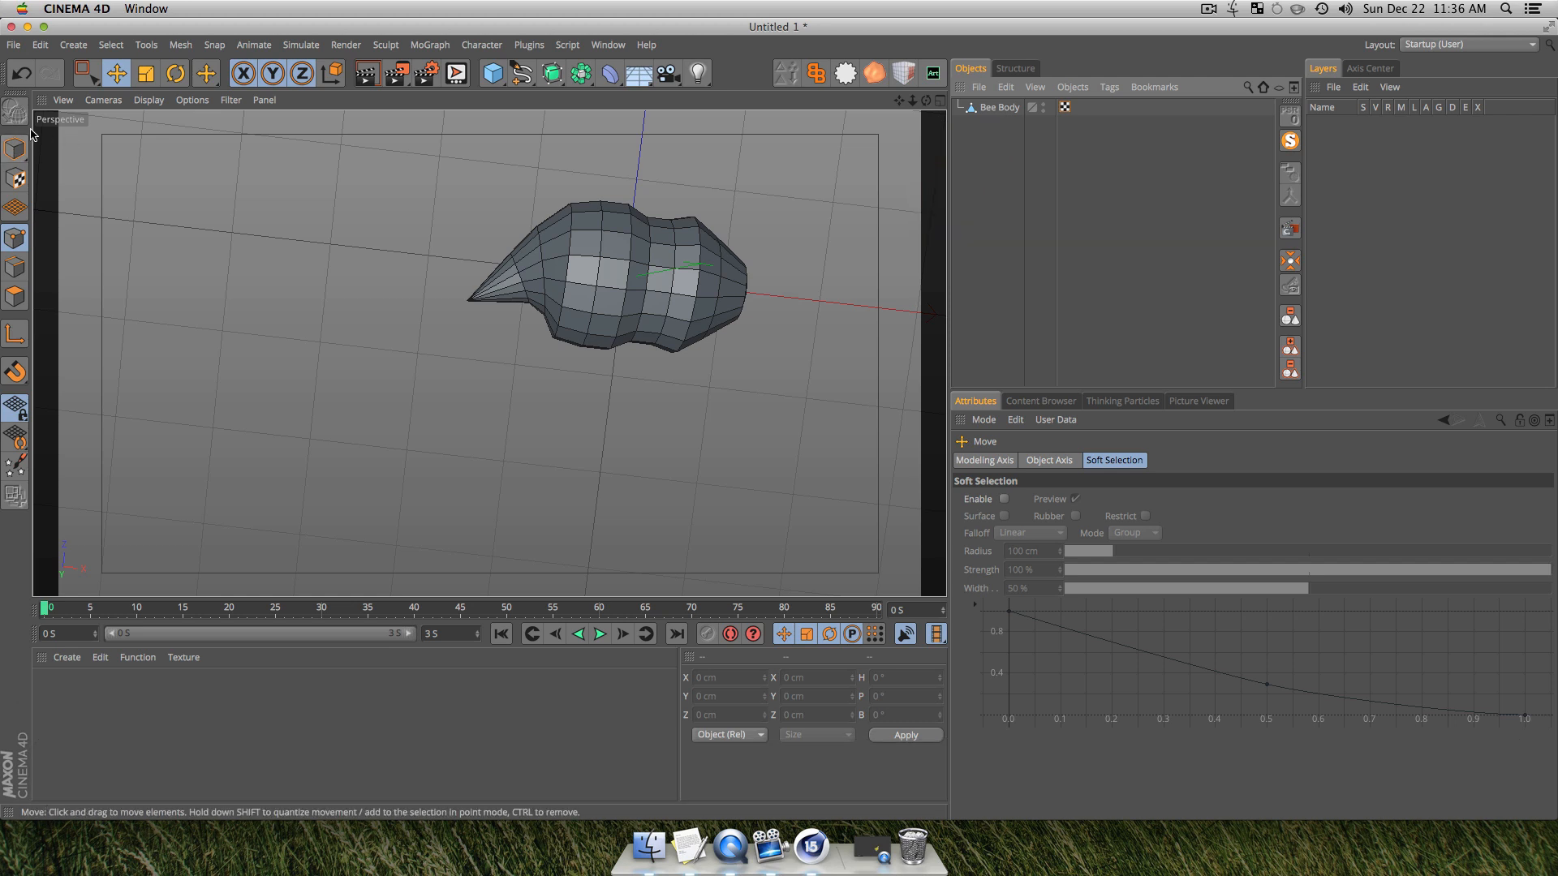
Step: Rotate the whole Bee Body object to a pitch of 90° so the stinger angles downward
left_click(999, 108)
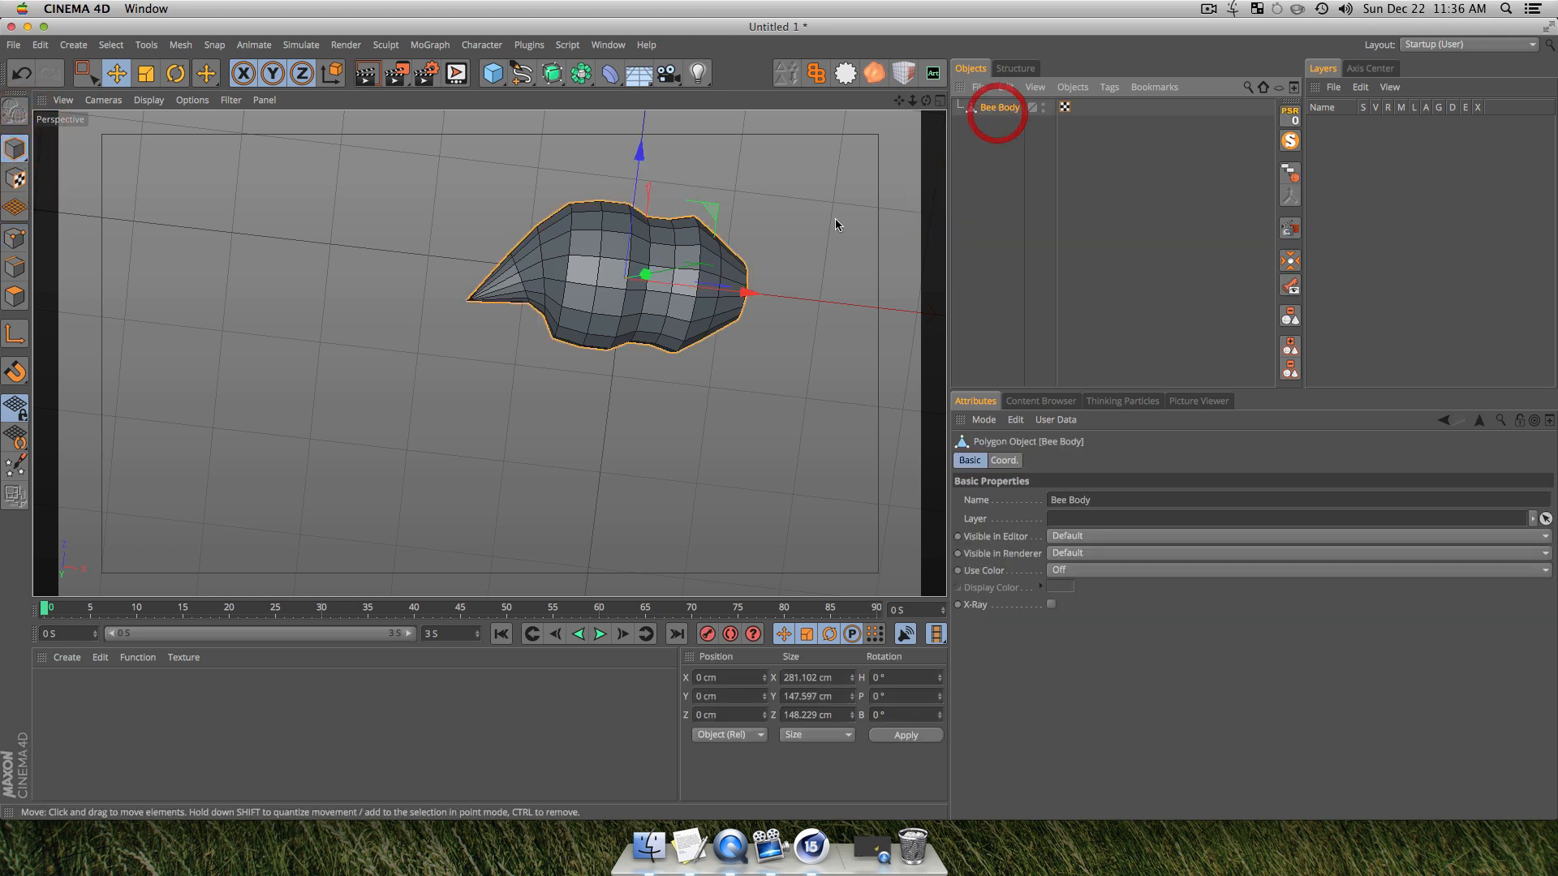
key("r")
left_click_drag(624, 354, 612, 256, "shift")
key("shift+3")
key("3")
key("1")
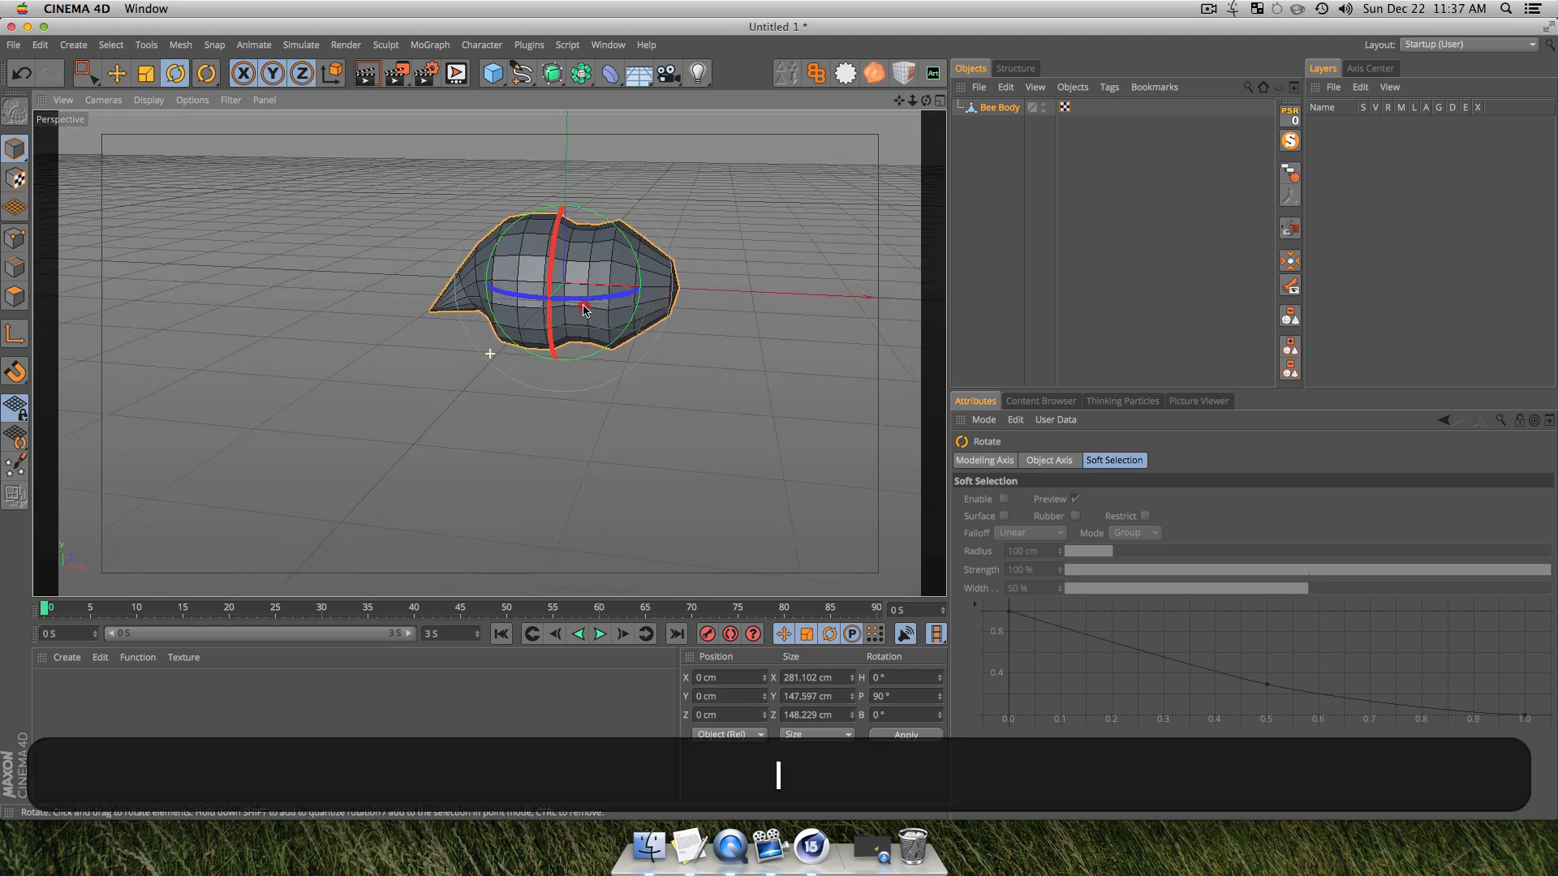
mouse_move(584, 306)
left_mouse_down()
mouse_move(685, 303)
mouse_move(598, 309)
mouse_move(579, 279)
left_mouse_up()
Step: Render the rotated bee body in the viewport and examine its faceted shape from another angle
key("3")
key("super+r")
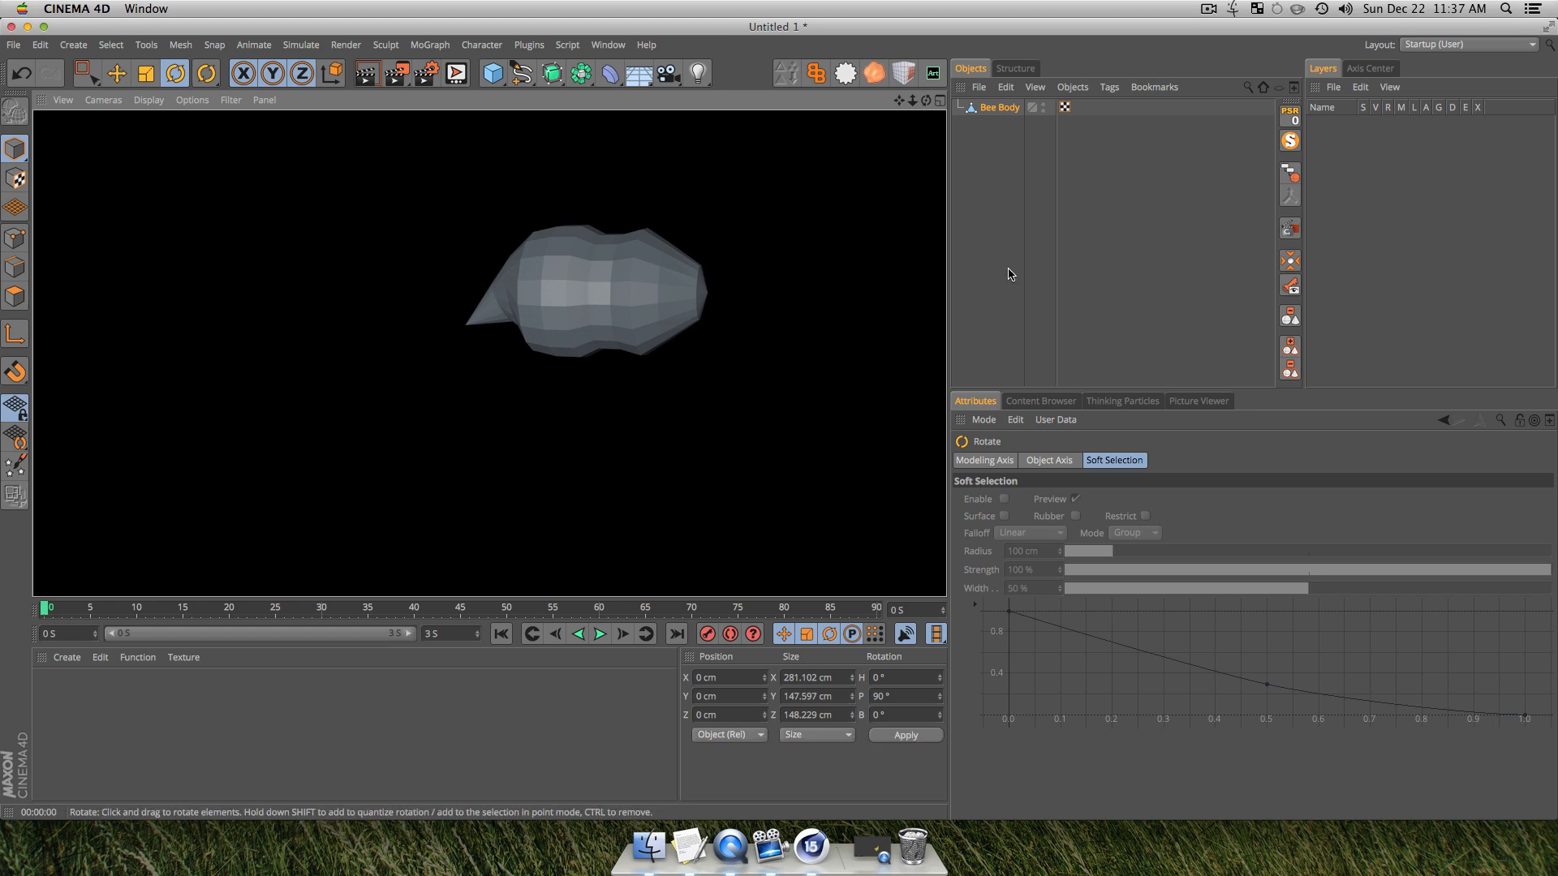
left_click(1008, 270)
key("3")
left_click_drag(649, 324, 584, 389)
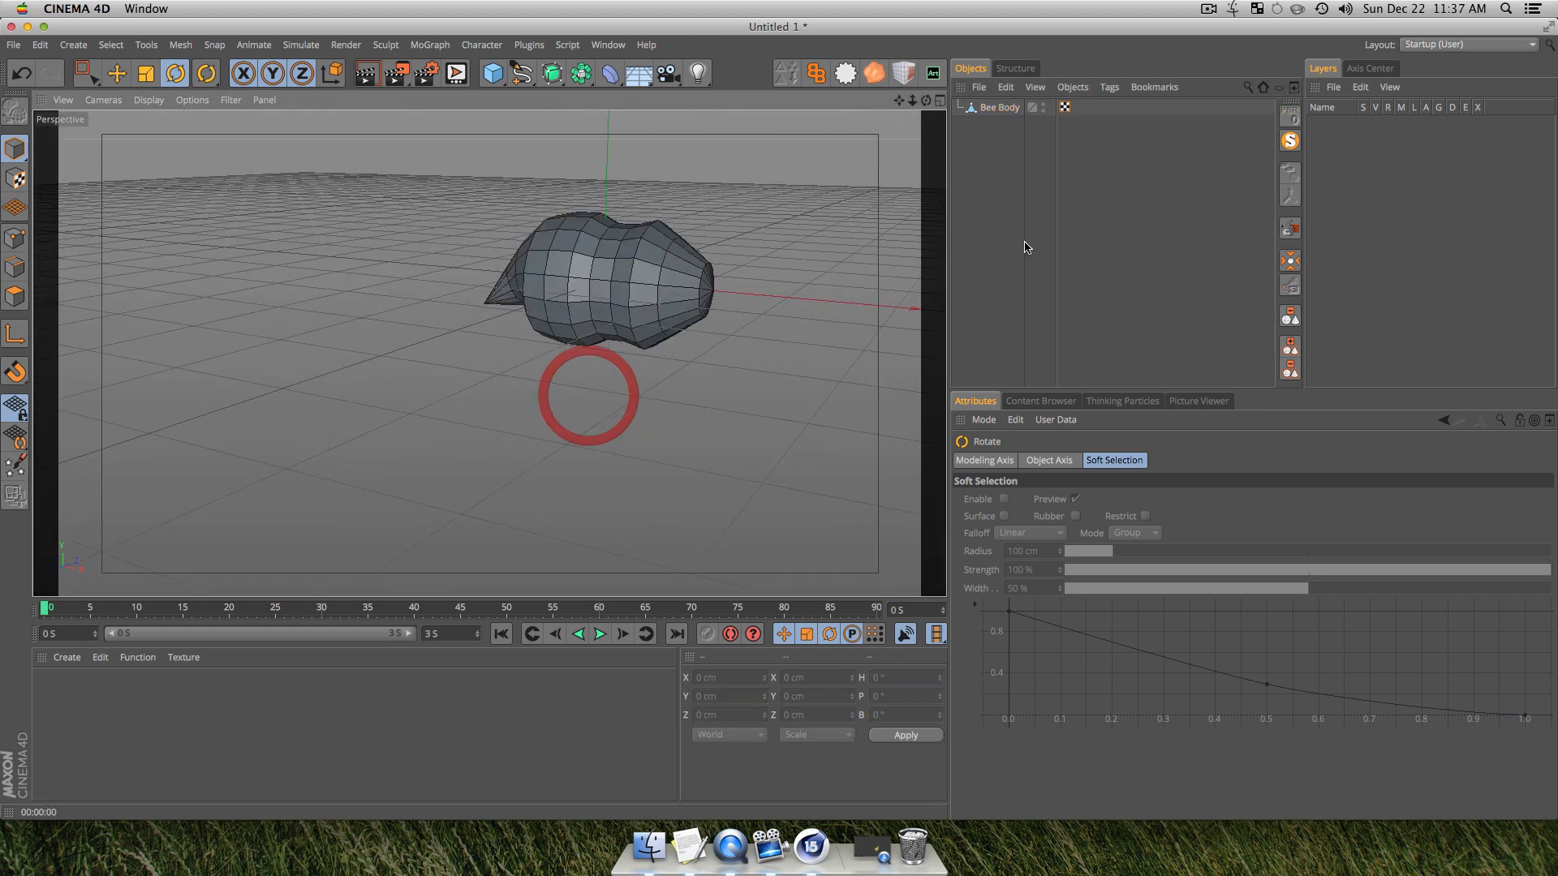
left_click(1025, 241)
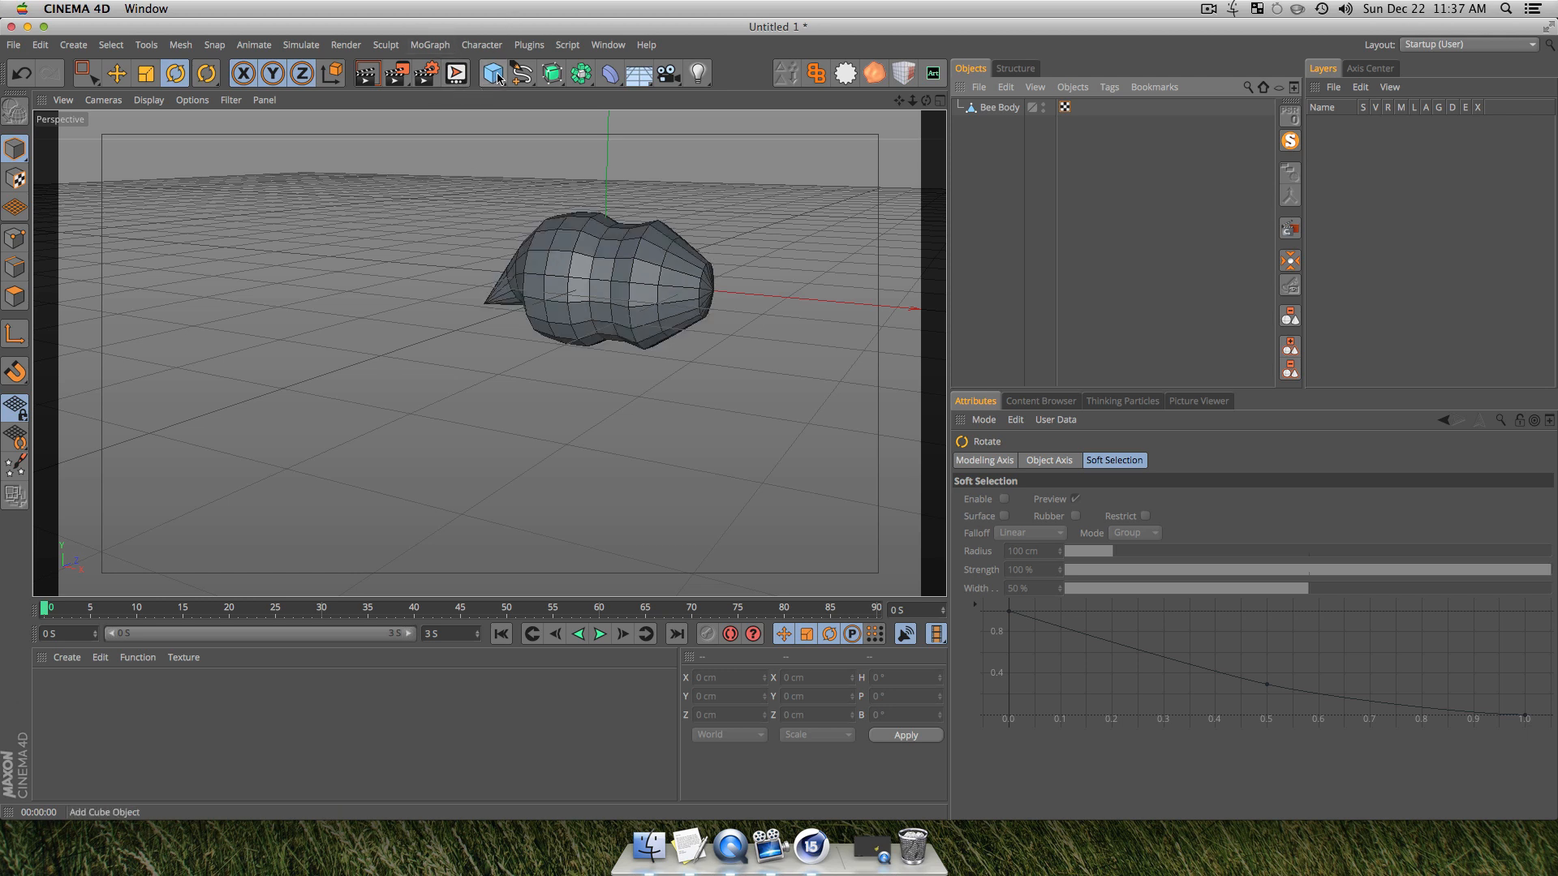
Step: Add a Platonic object and move it along X to about 193 cm, in front of the body's blunt end
left_click_drag(497, 78, 493, 161)
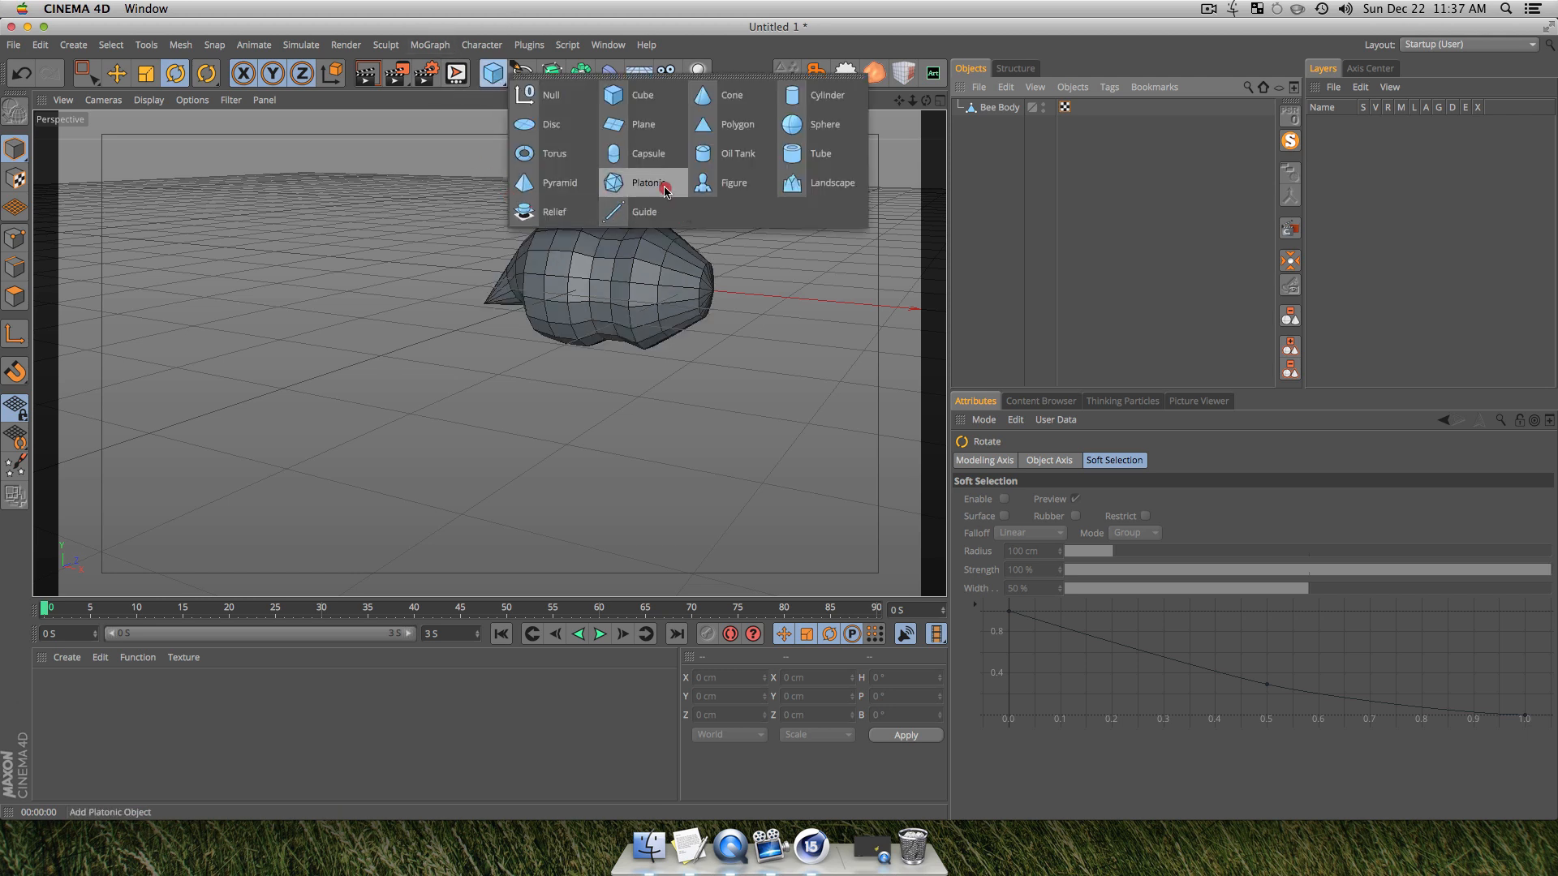
left_click_drag(664, 189, 662, 185)
left_click(995, 107)
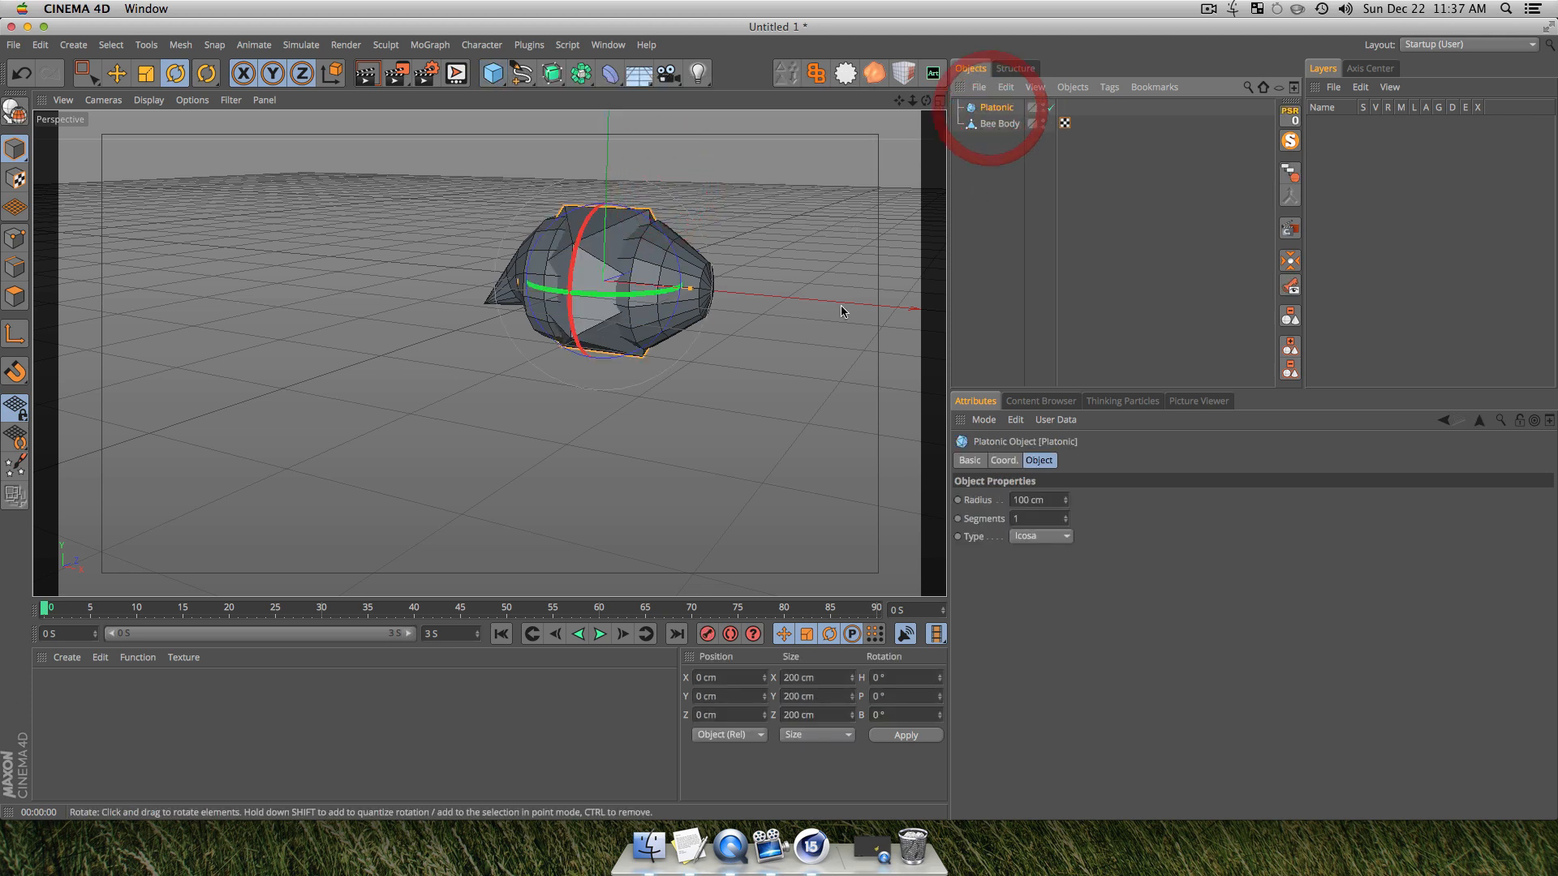
key("e")
left_click_drag(699, 292, 907, 310)
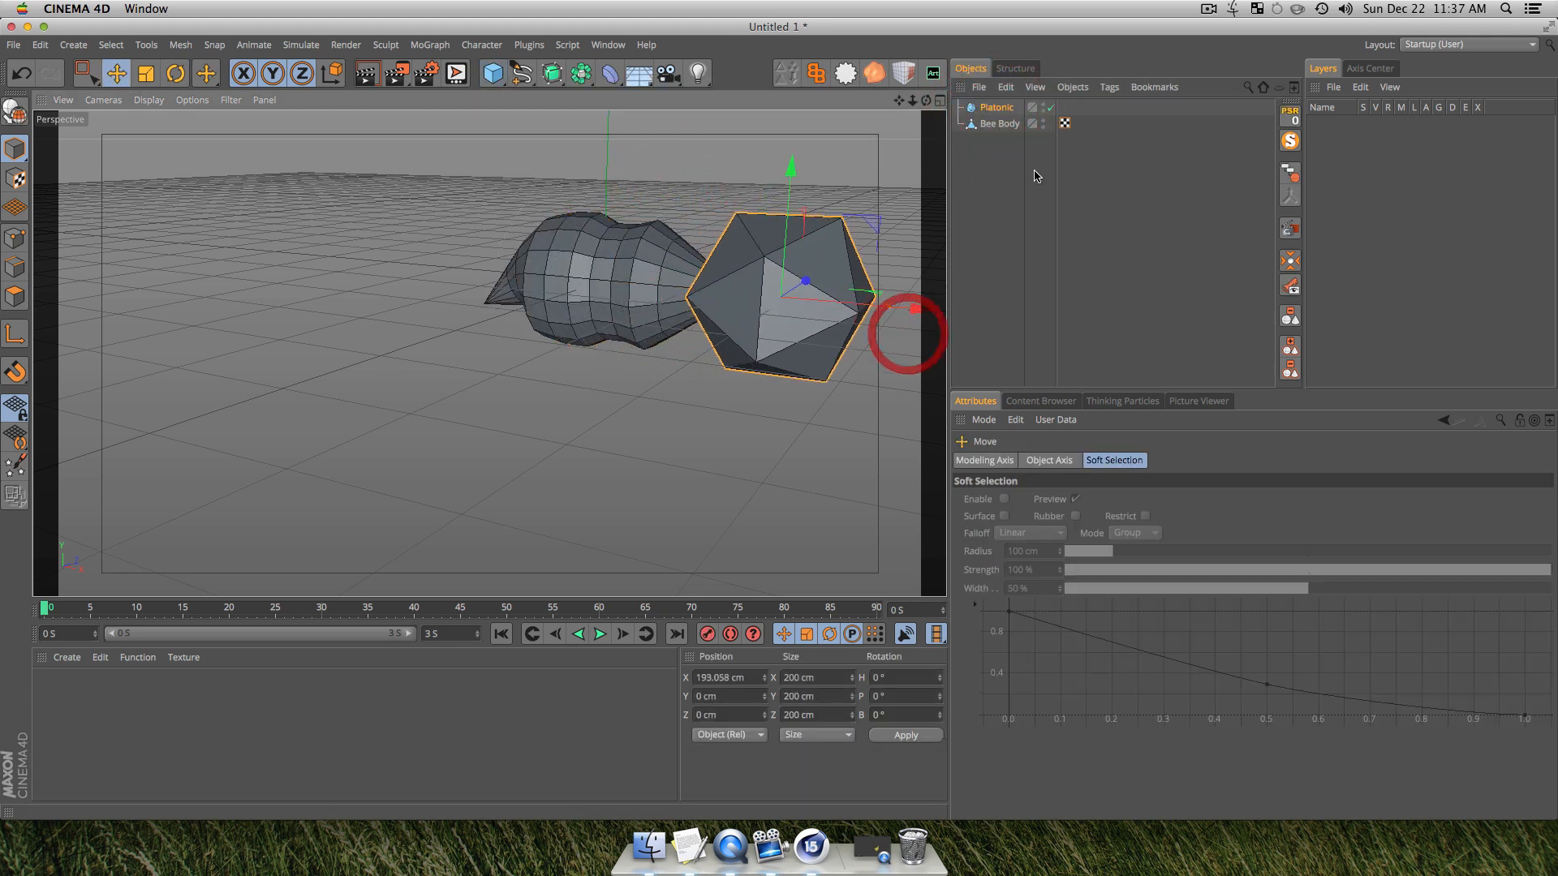
Step: Change the Platonic head's type to Dodeca
left_click(994, 108)
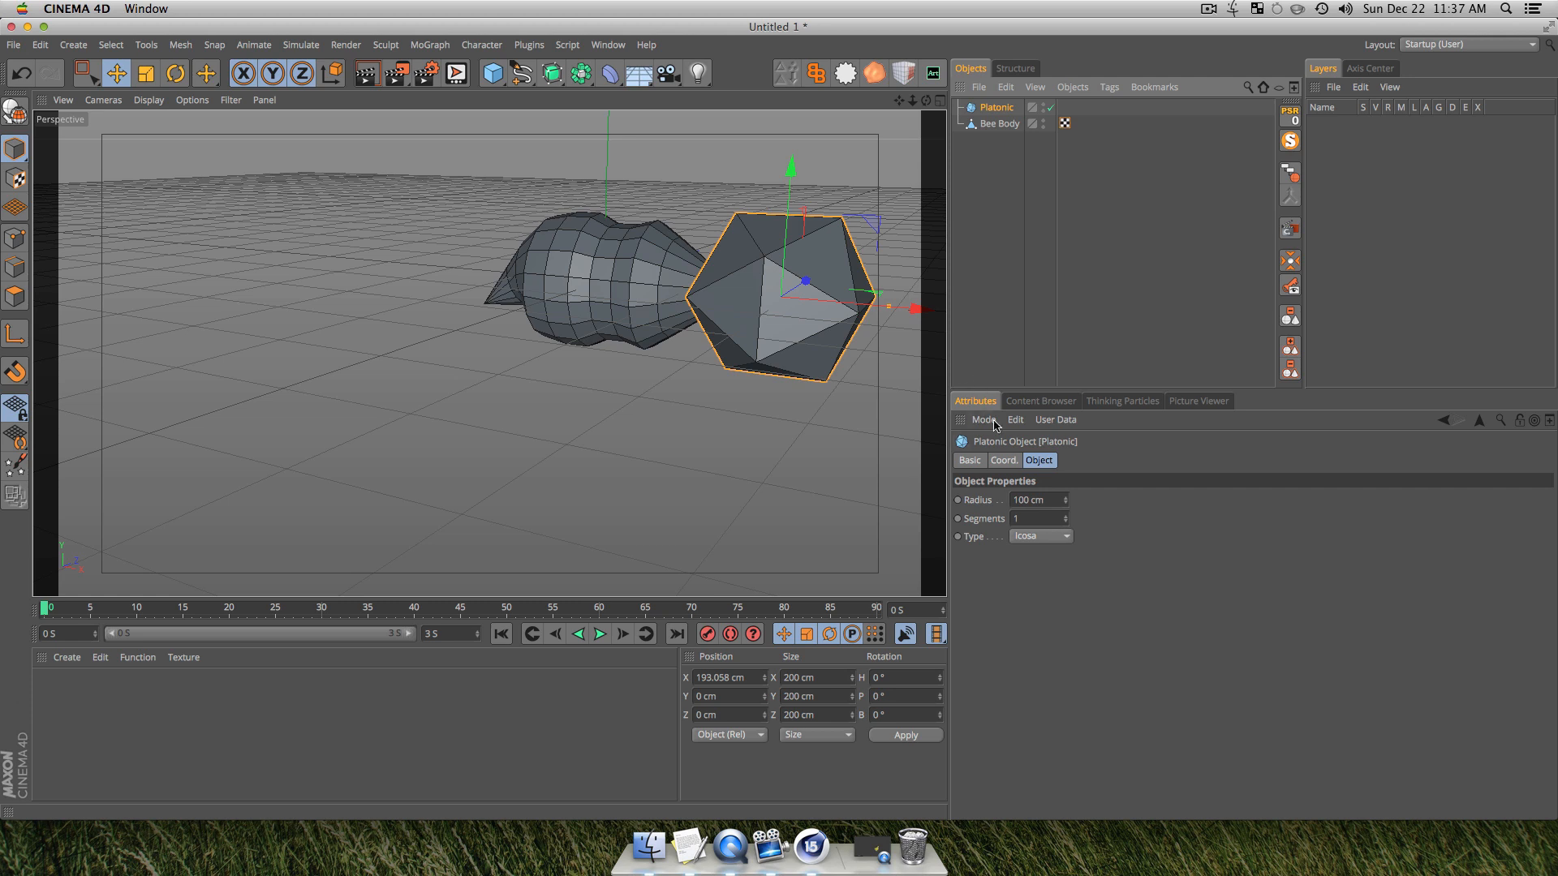
left_click(1046, 539)
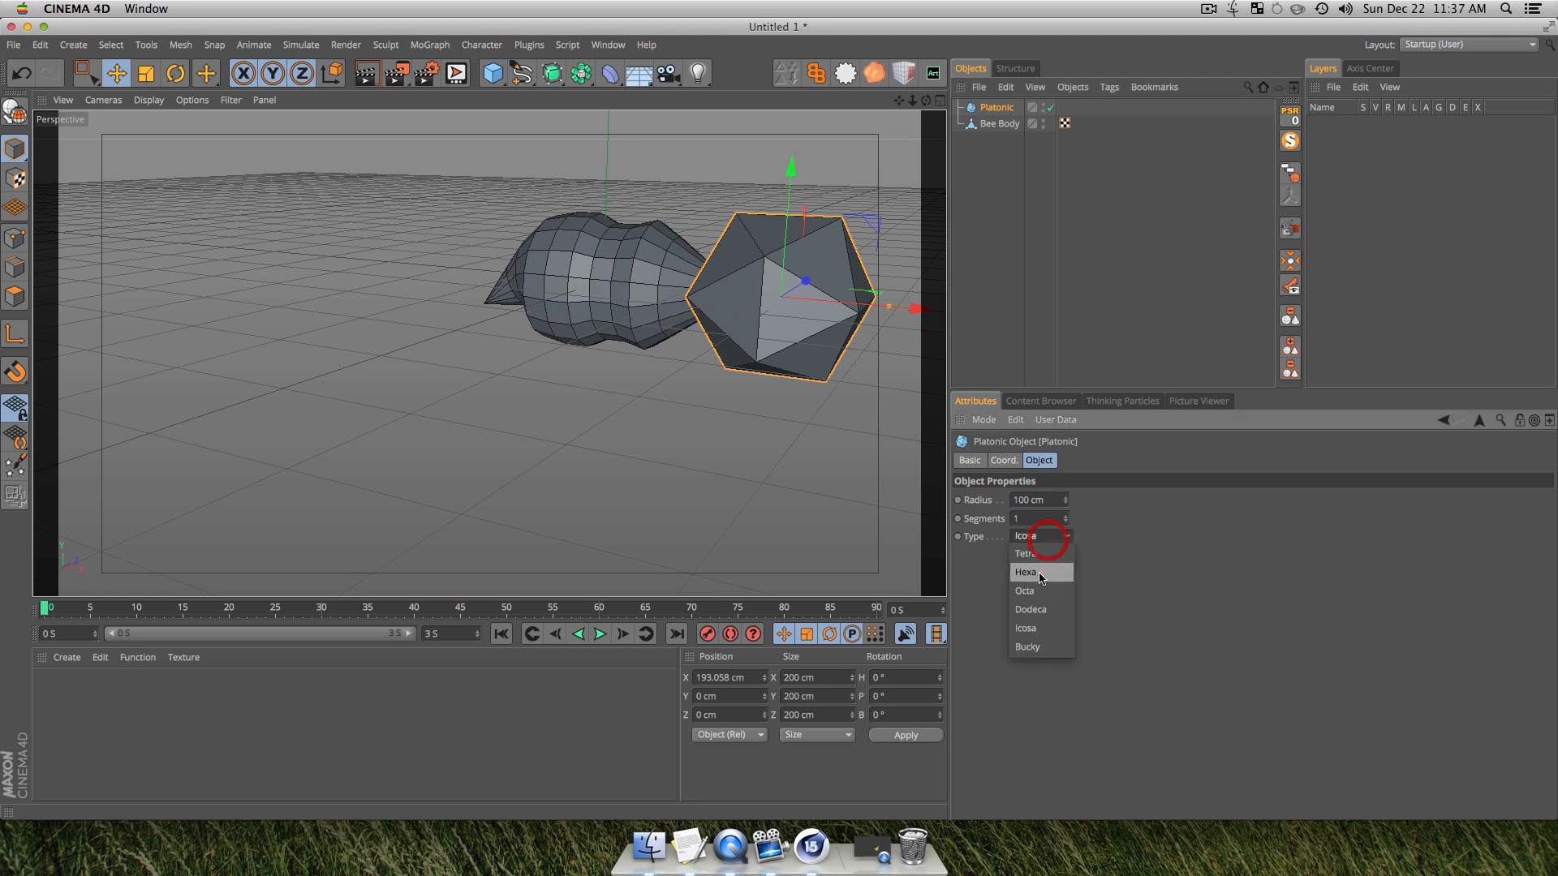
left_click(1049, 616)
key("3")
left_click_drag(876, 438, 762, 398)
Step: Scale the head down to about 115 cm and move it along X to about 157 cm, against the body's blunt end
key("F2")
key("F3")
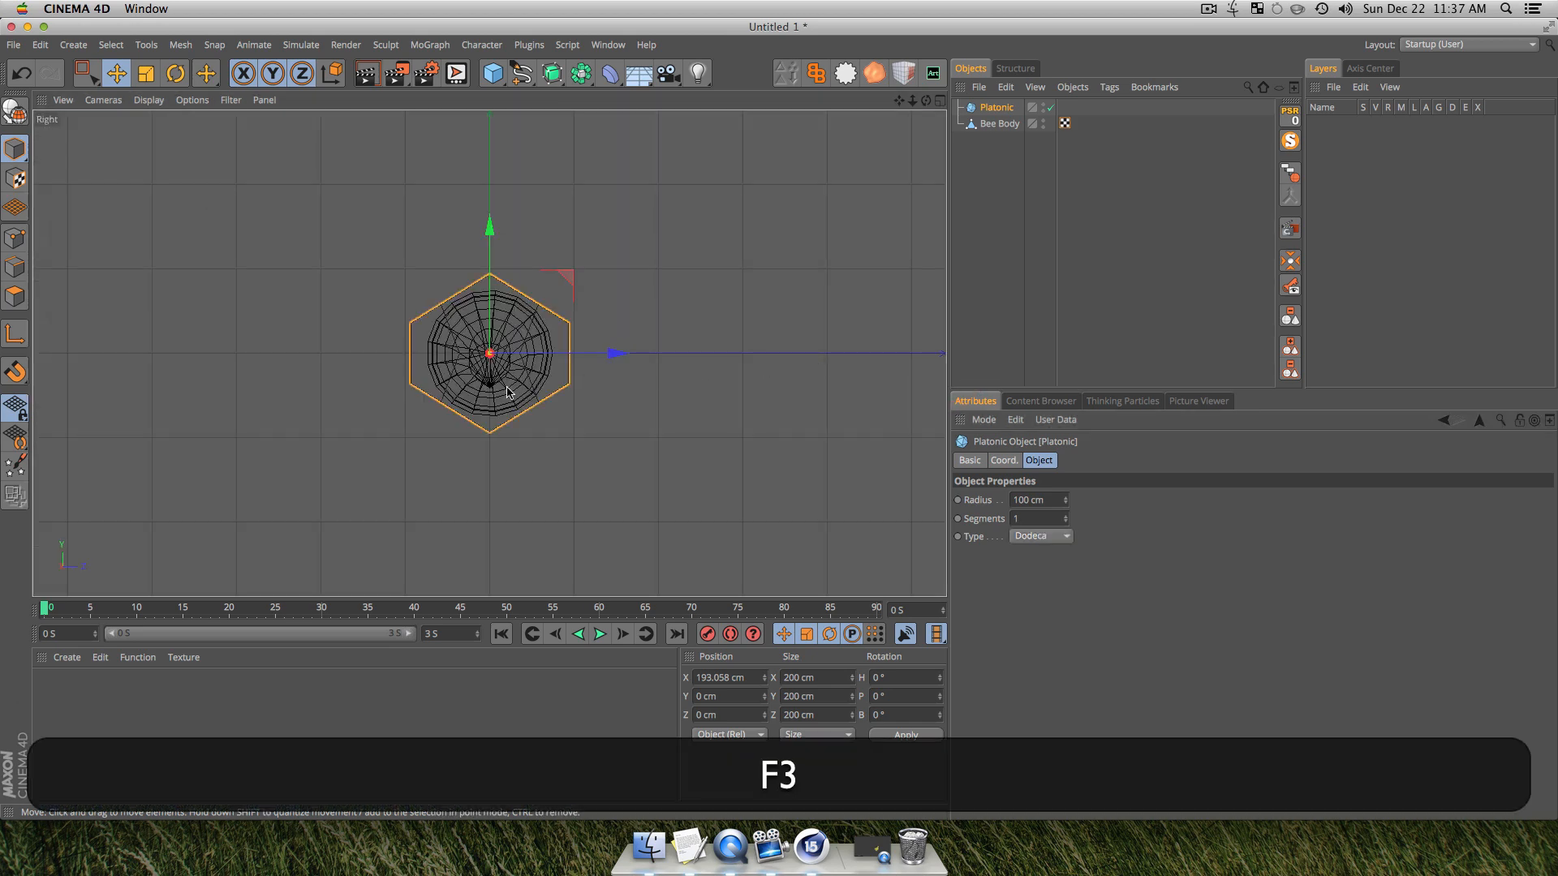
key("F4")
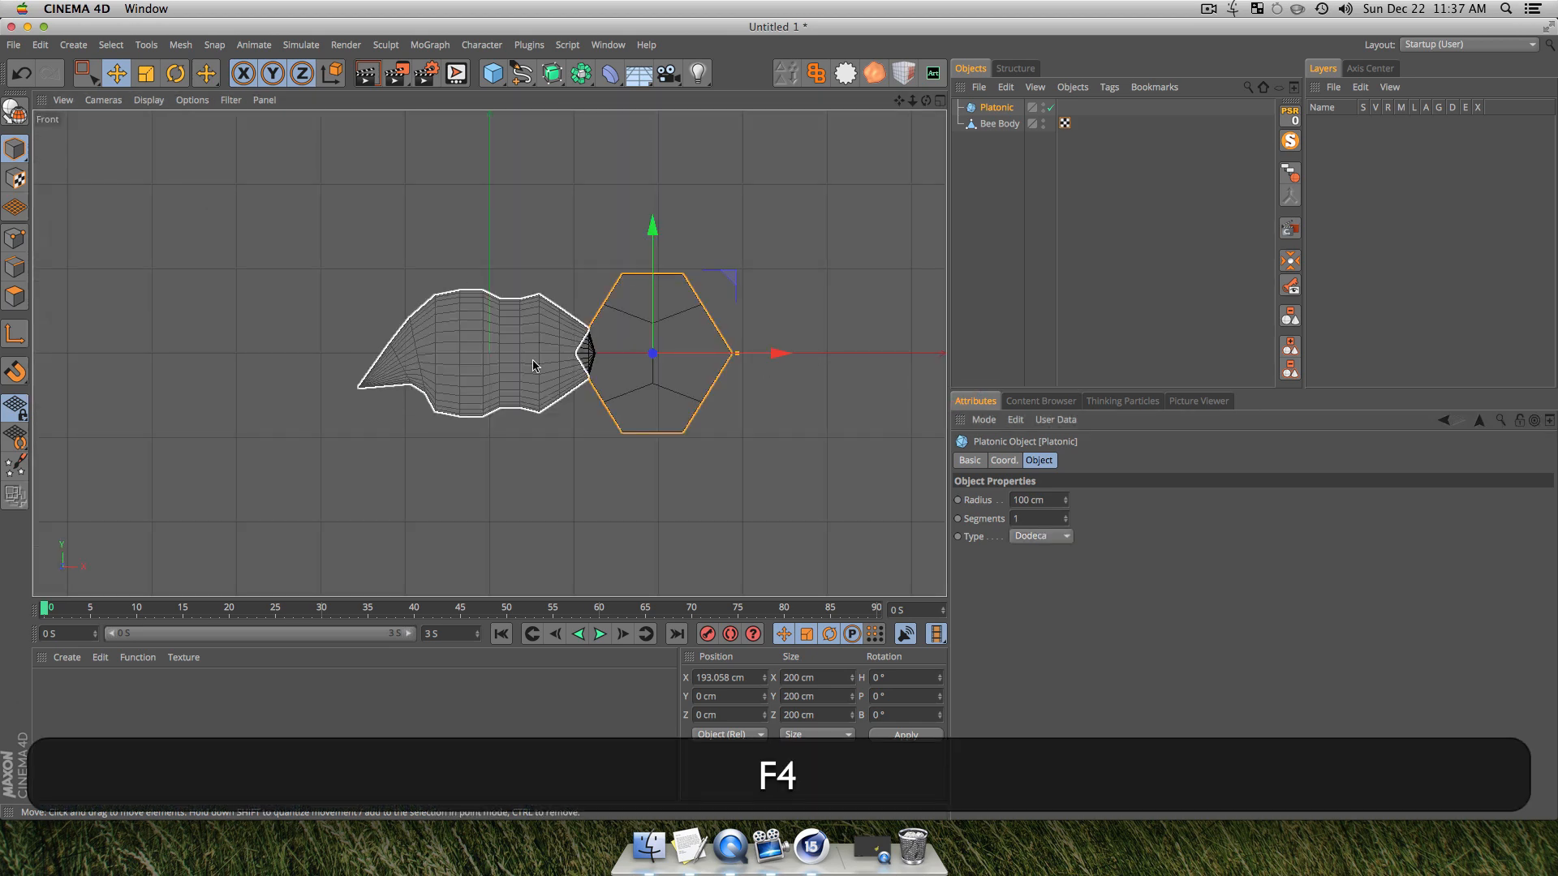
key("t")
left_click_drag(822, 248, 657, 418)
key("e")
left_click_drag(782, 356, 750, 360)
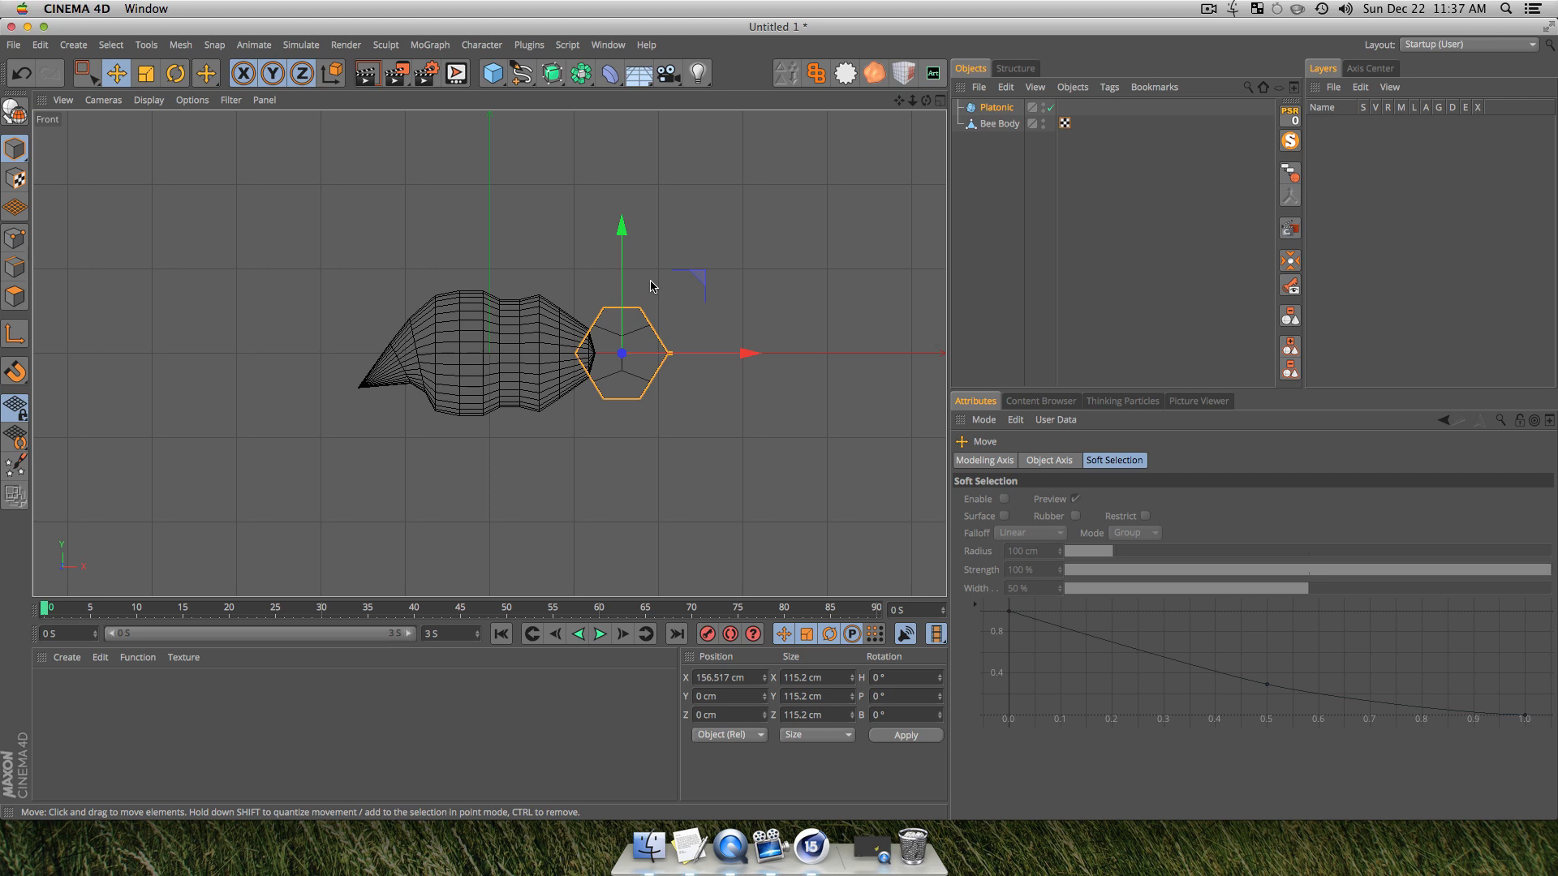
Step: Scale the head down to about 100 cm and raise it to about 17 cm in Y
key("t")
left_click_drag(808, 268, 785, 284)
key("e")
left_click_drag(624, 298, 625, 293)
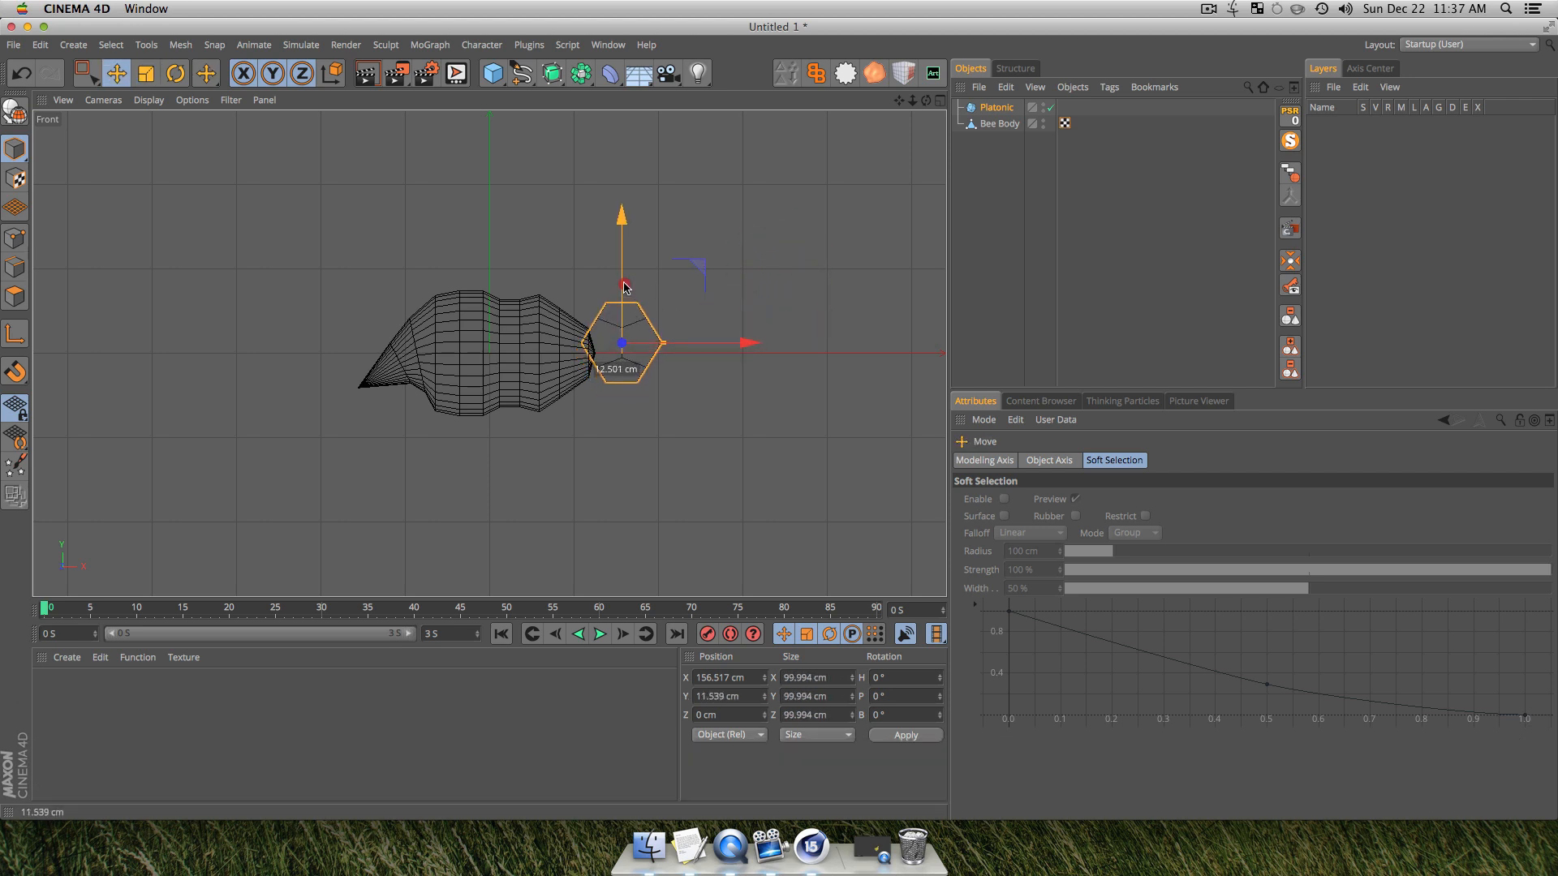
left_click(960, 342)
Step: Make the head editable and scale it to about 93 cm, narrowing its Z size to about 66 cm
key("F1")
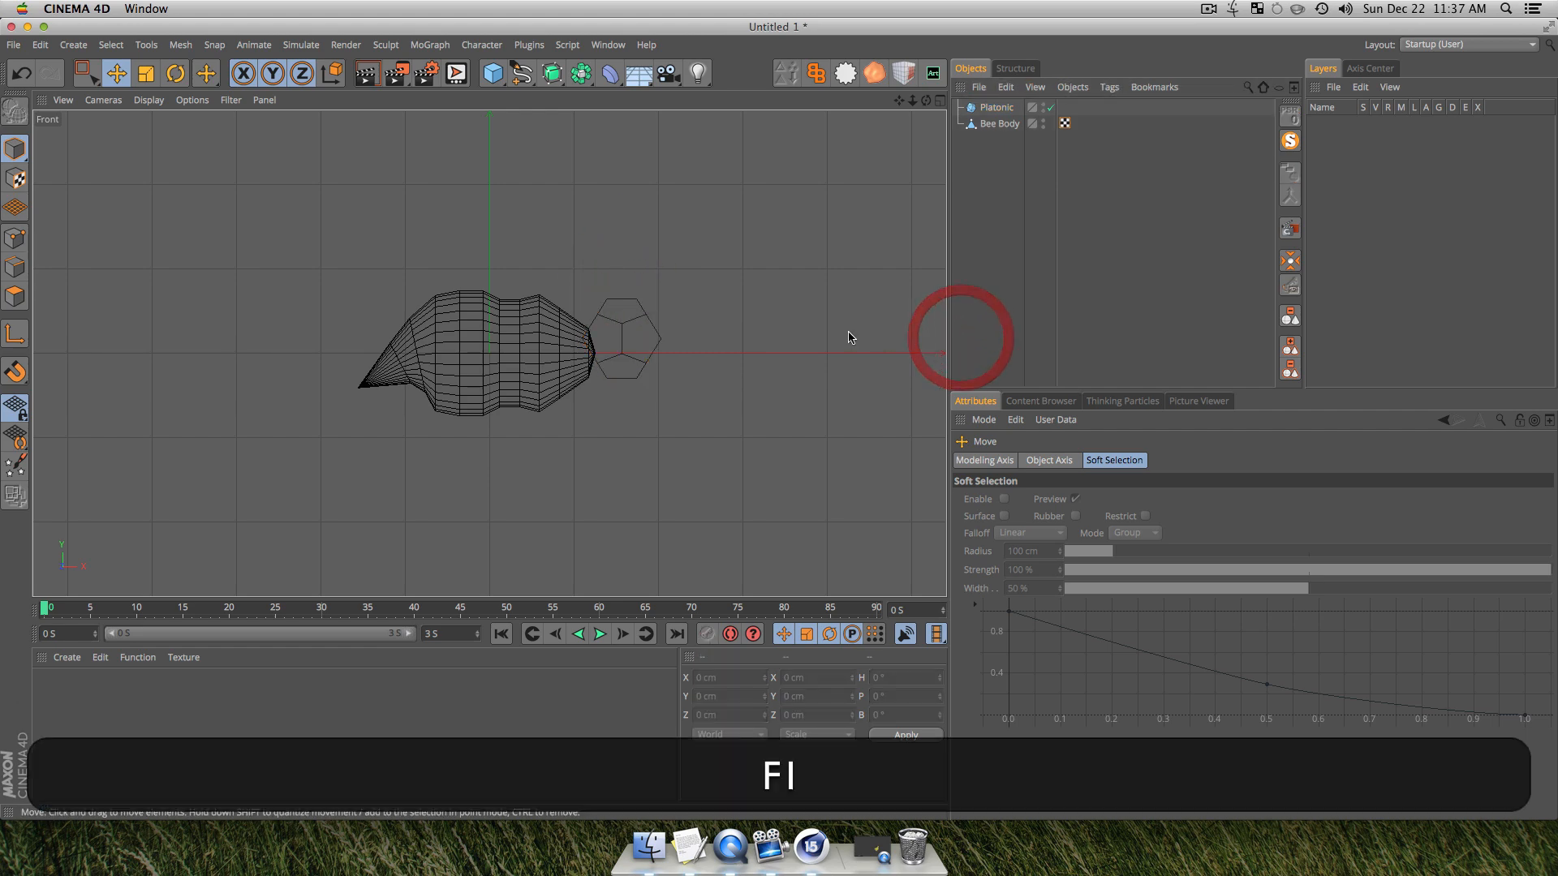
key("F3")
key("F1")
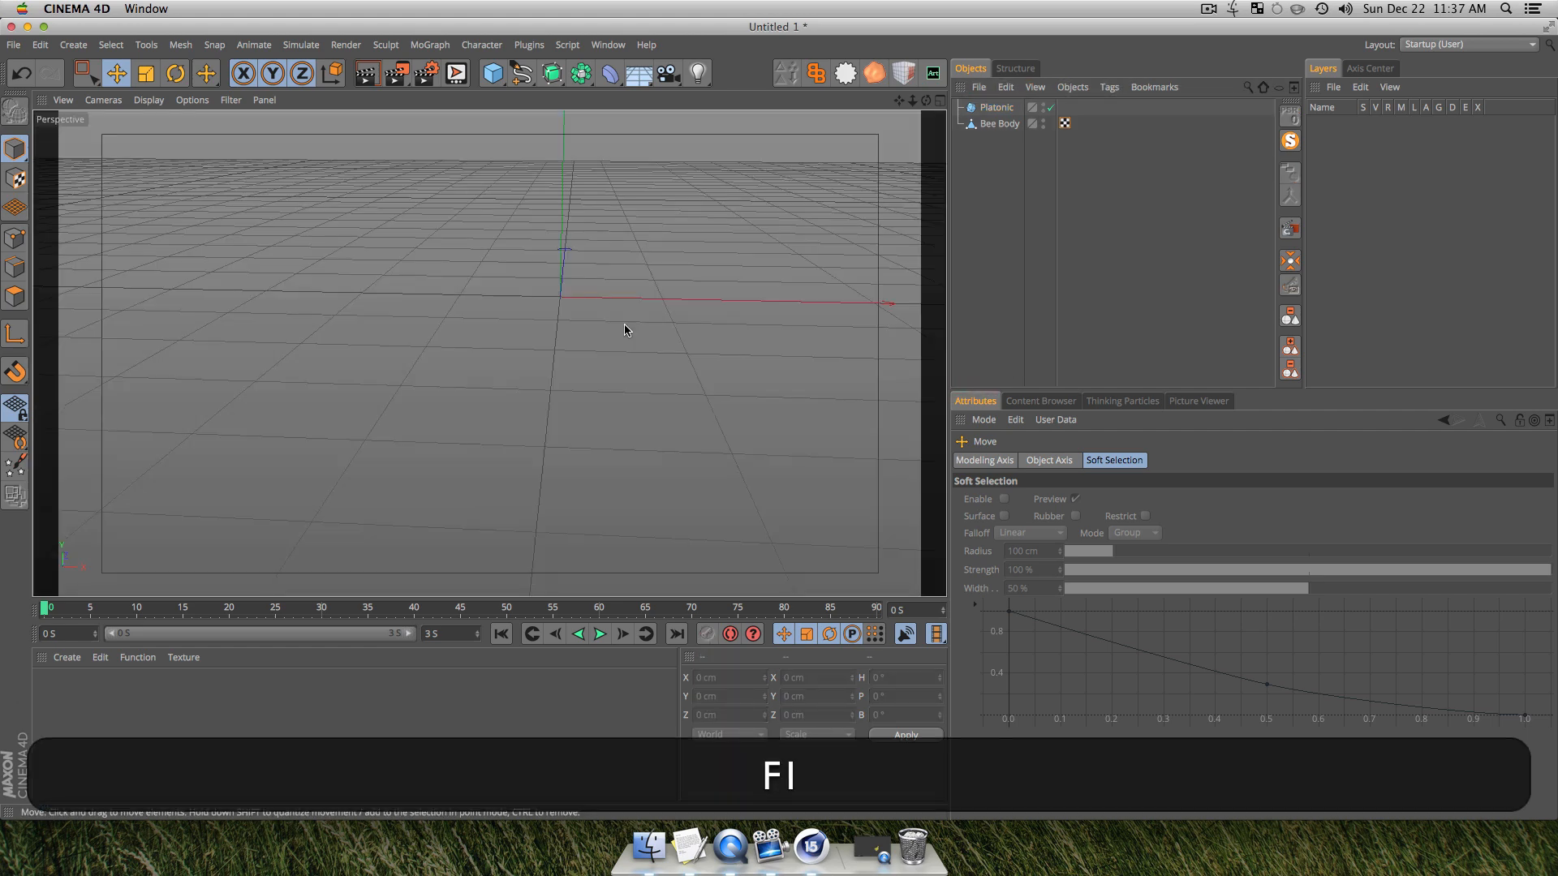
key("3")
left_click_drag(814, 305, 639, 324)
key("1")
left_click(1006, 217)
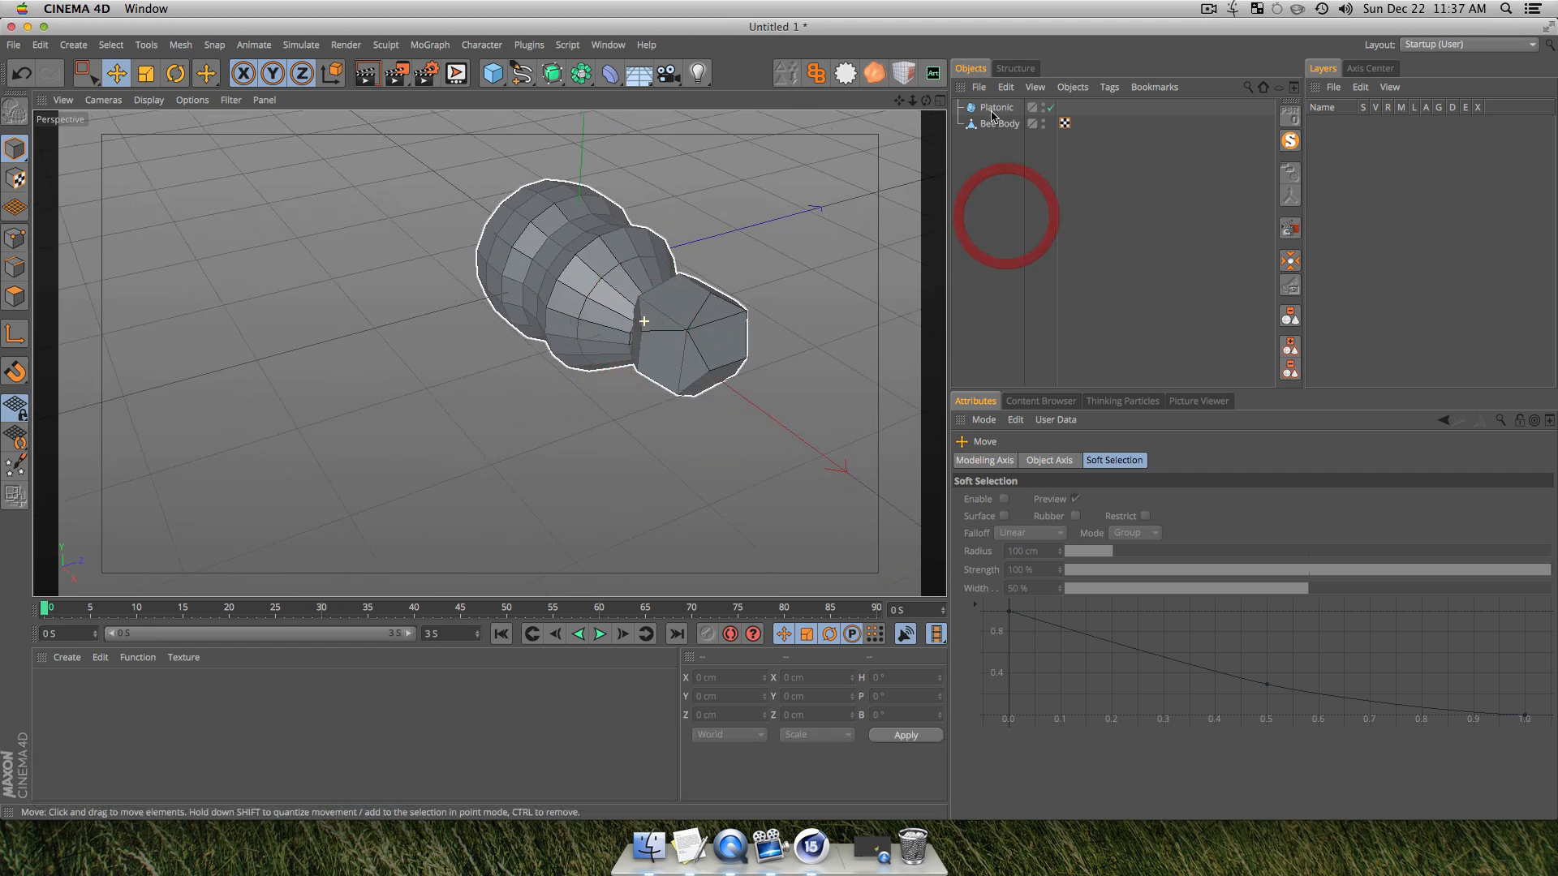
left_click(991, 112)
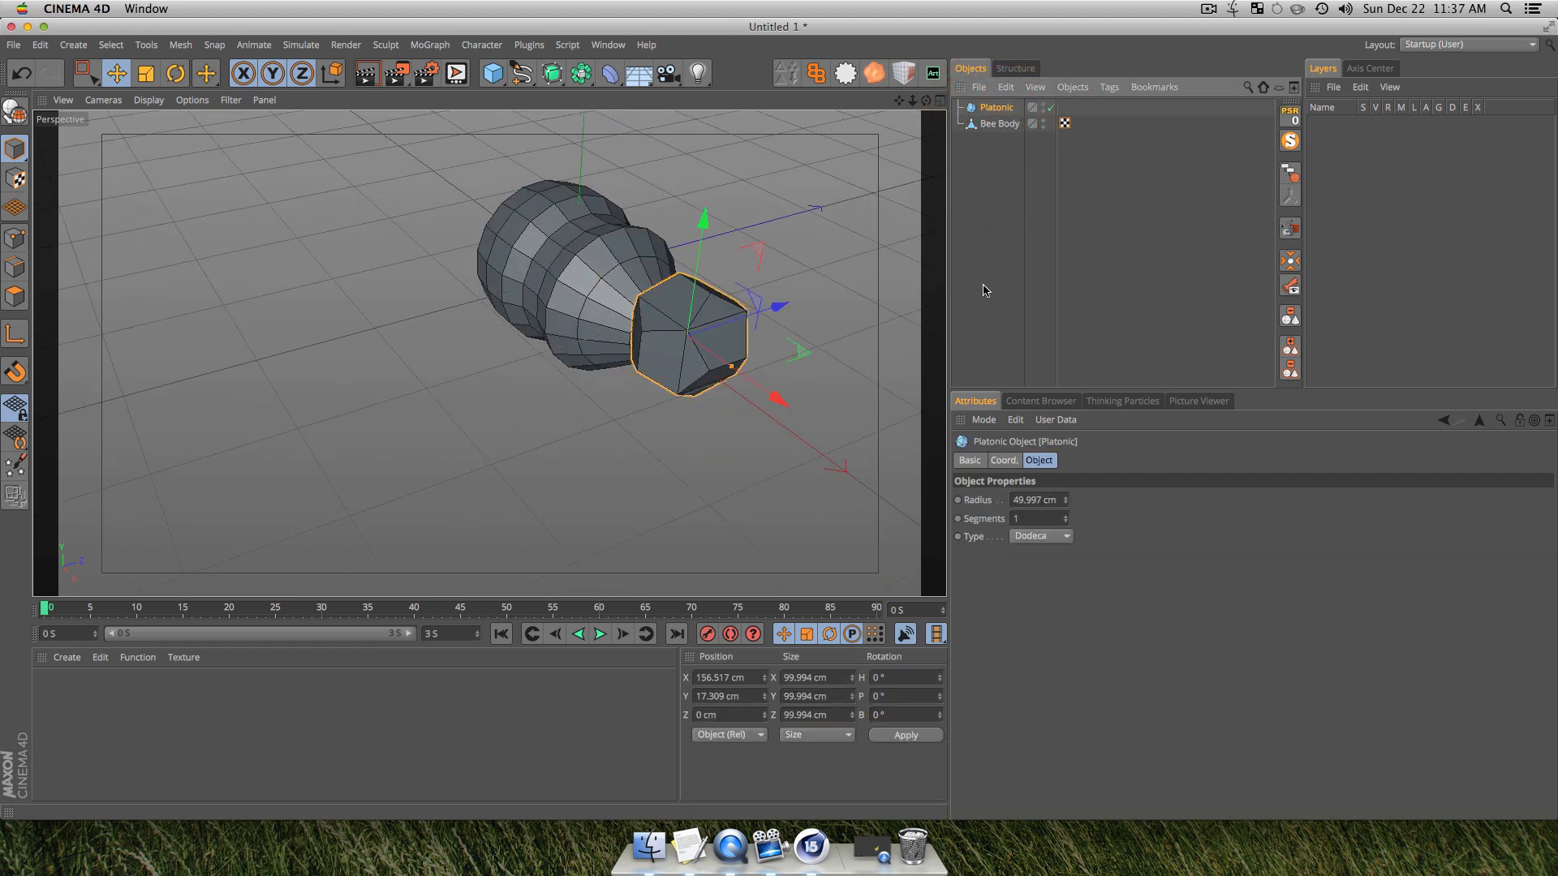
key("c")
key("t")
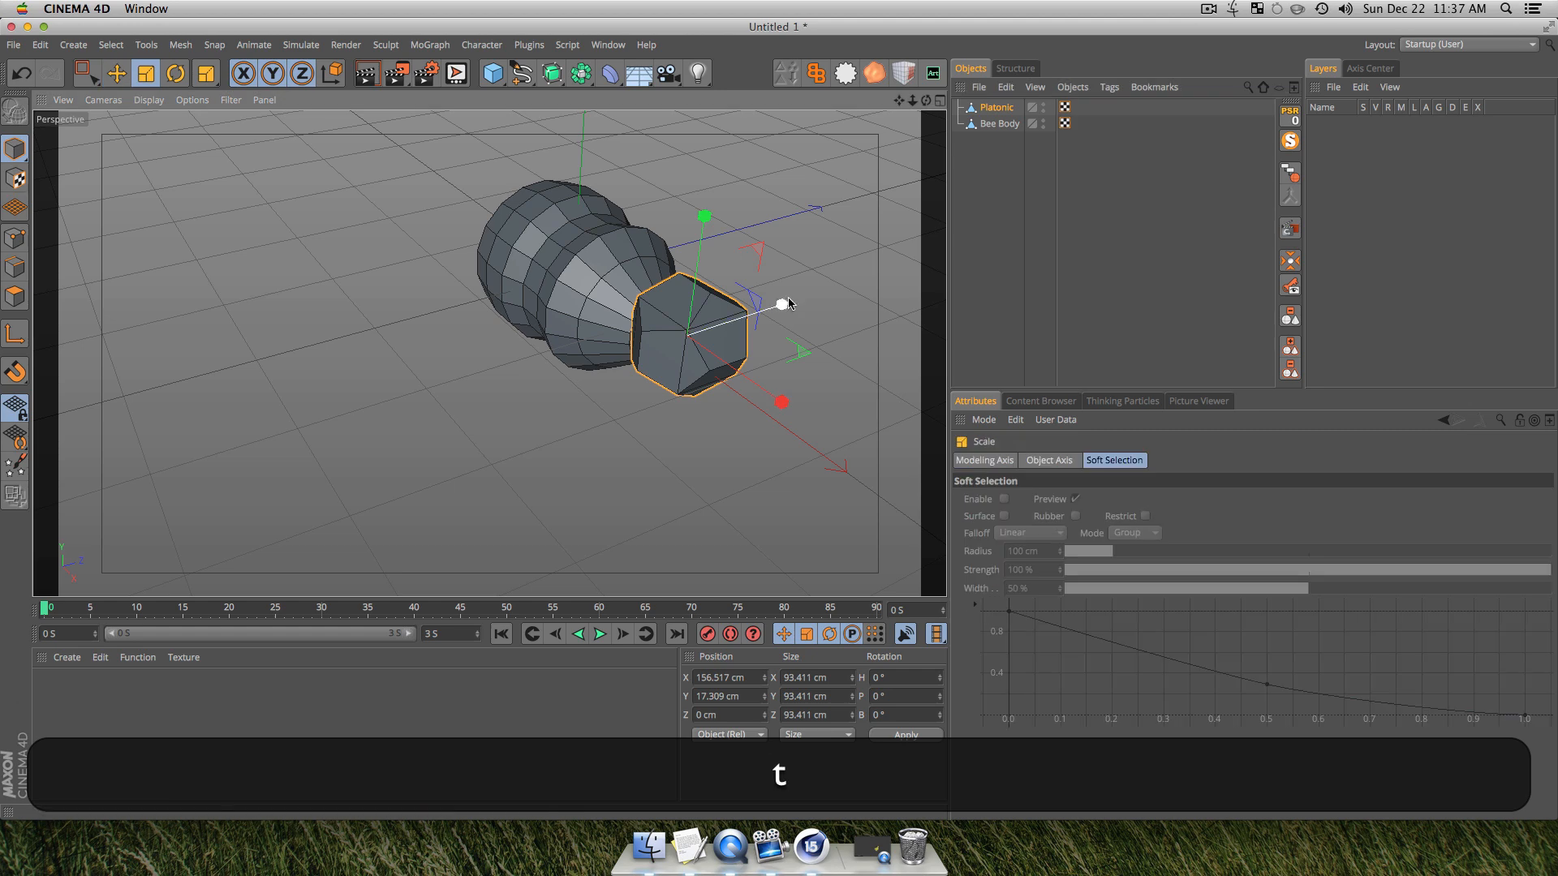
left_click_drag(786, 304, 776, 310)
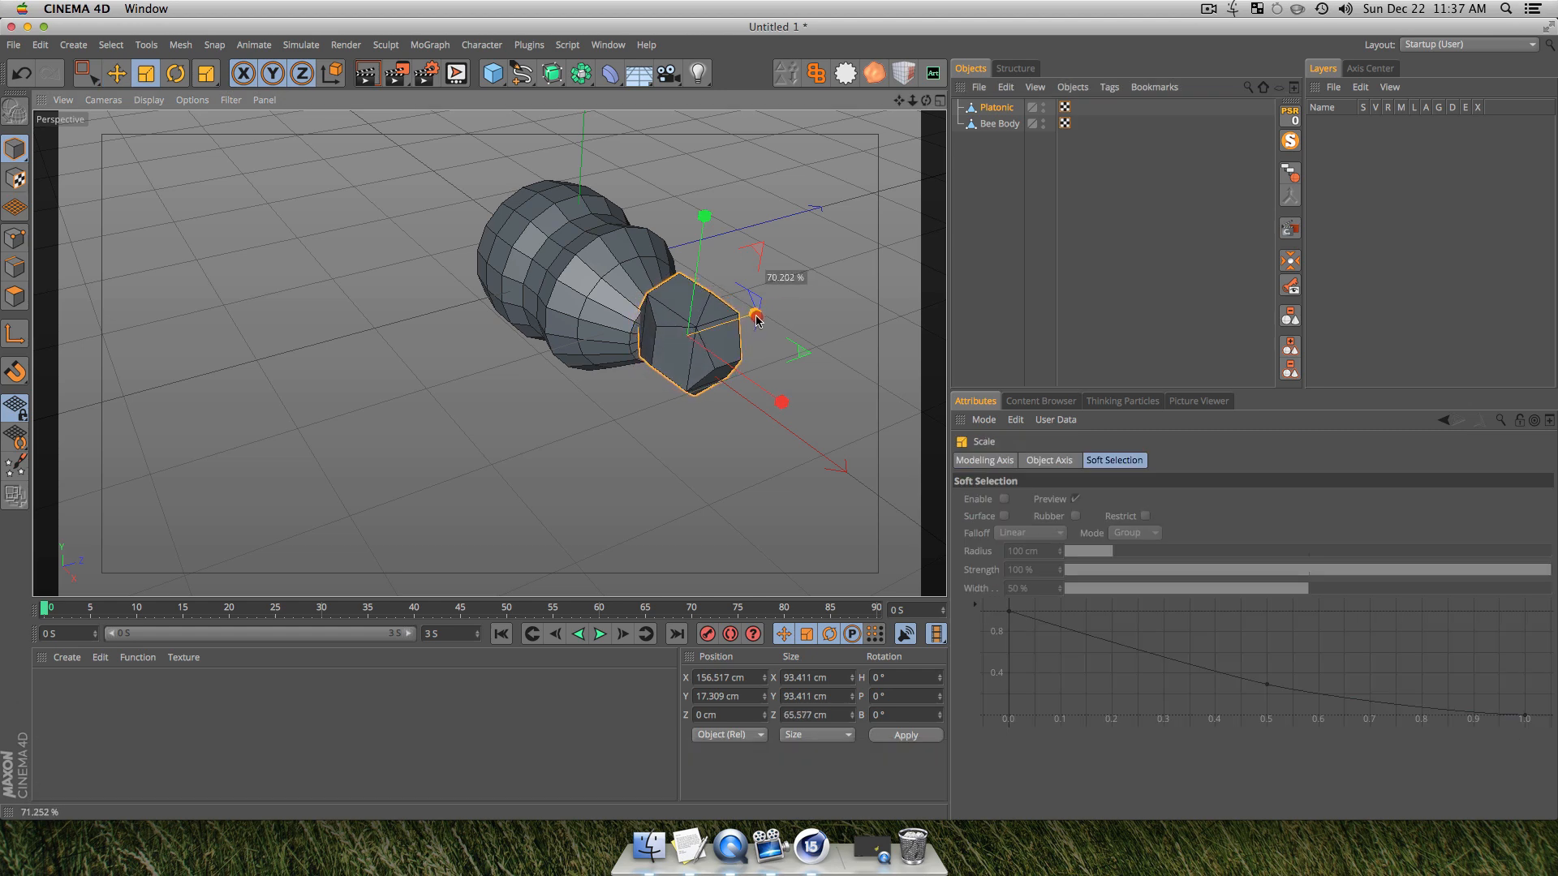
Step: Narrow the head further along Z to about 60 cm
key("3")
left_click_drag(715, 384, 566, 339)
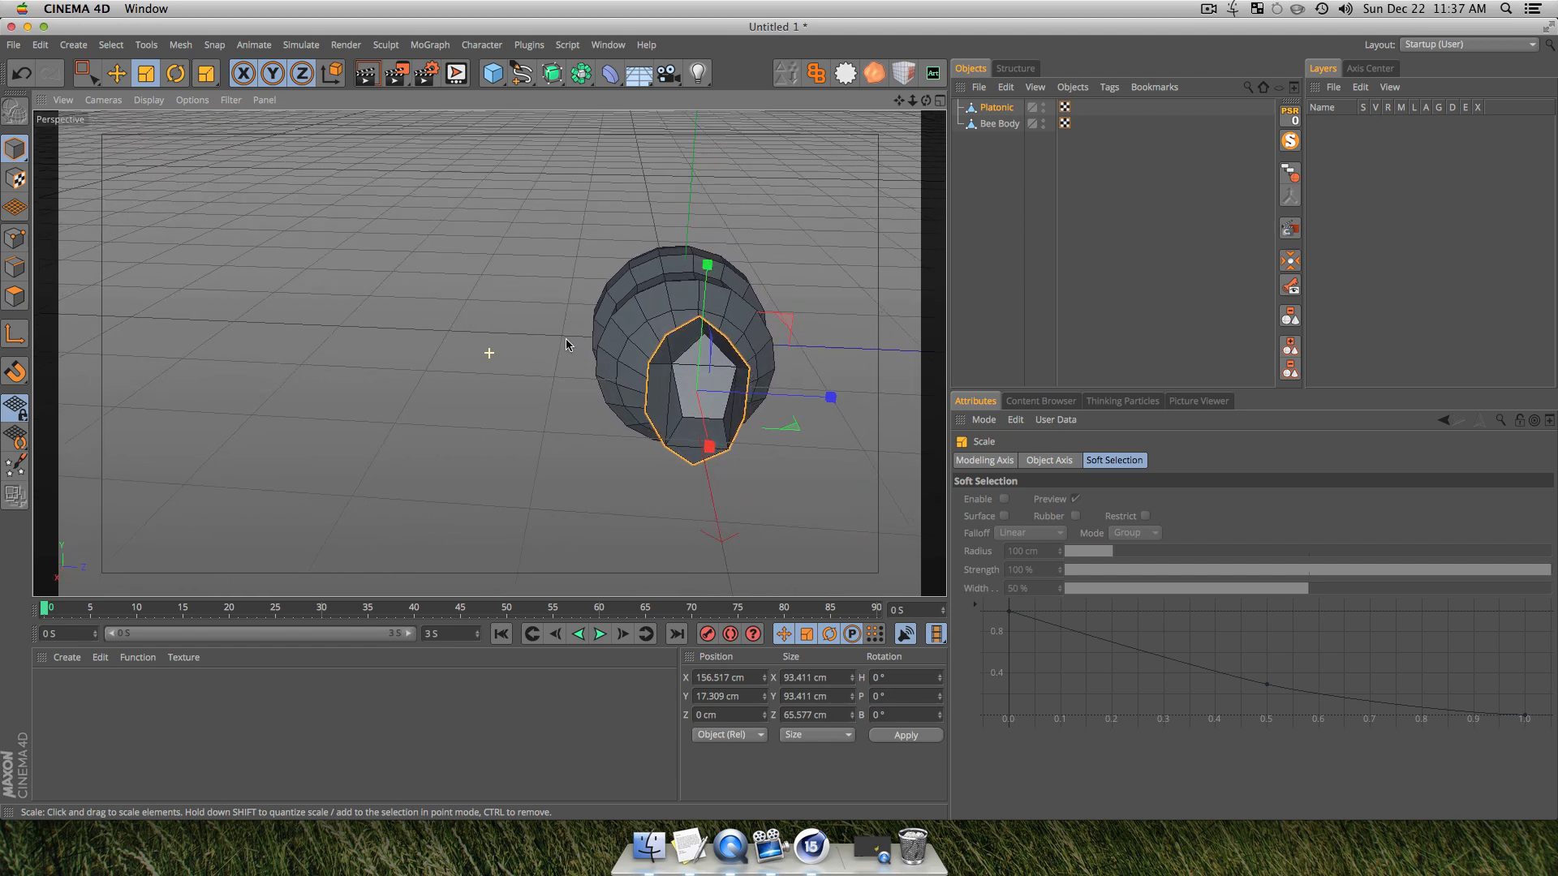
left_click(567, 349)
mouse_move(816, 398)
left_mouse_down()
mouse_move(758, 427)
mouse_move(745, 367)
left_mouse_up()
Step: Rotate the head to a bank of about -47° and shift it slightly away from the body's tip
key("3")
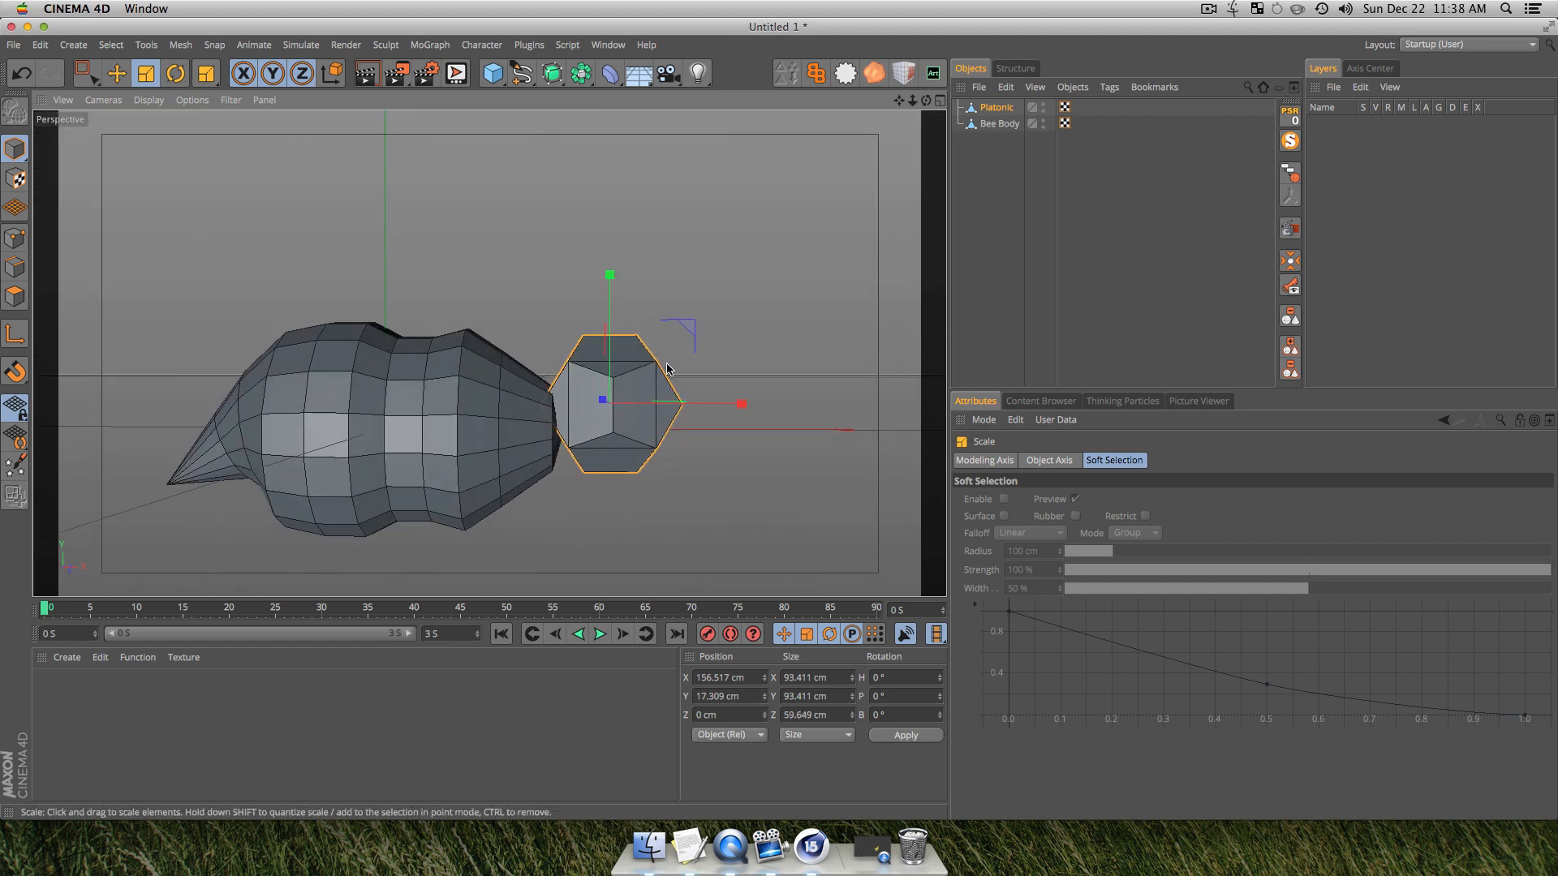
key("r")
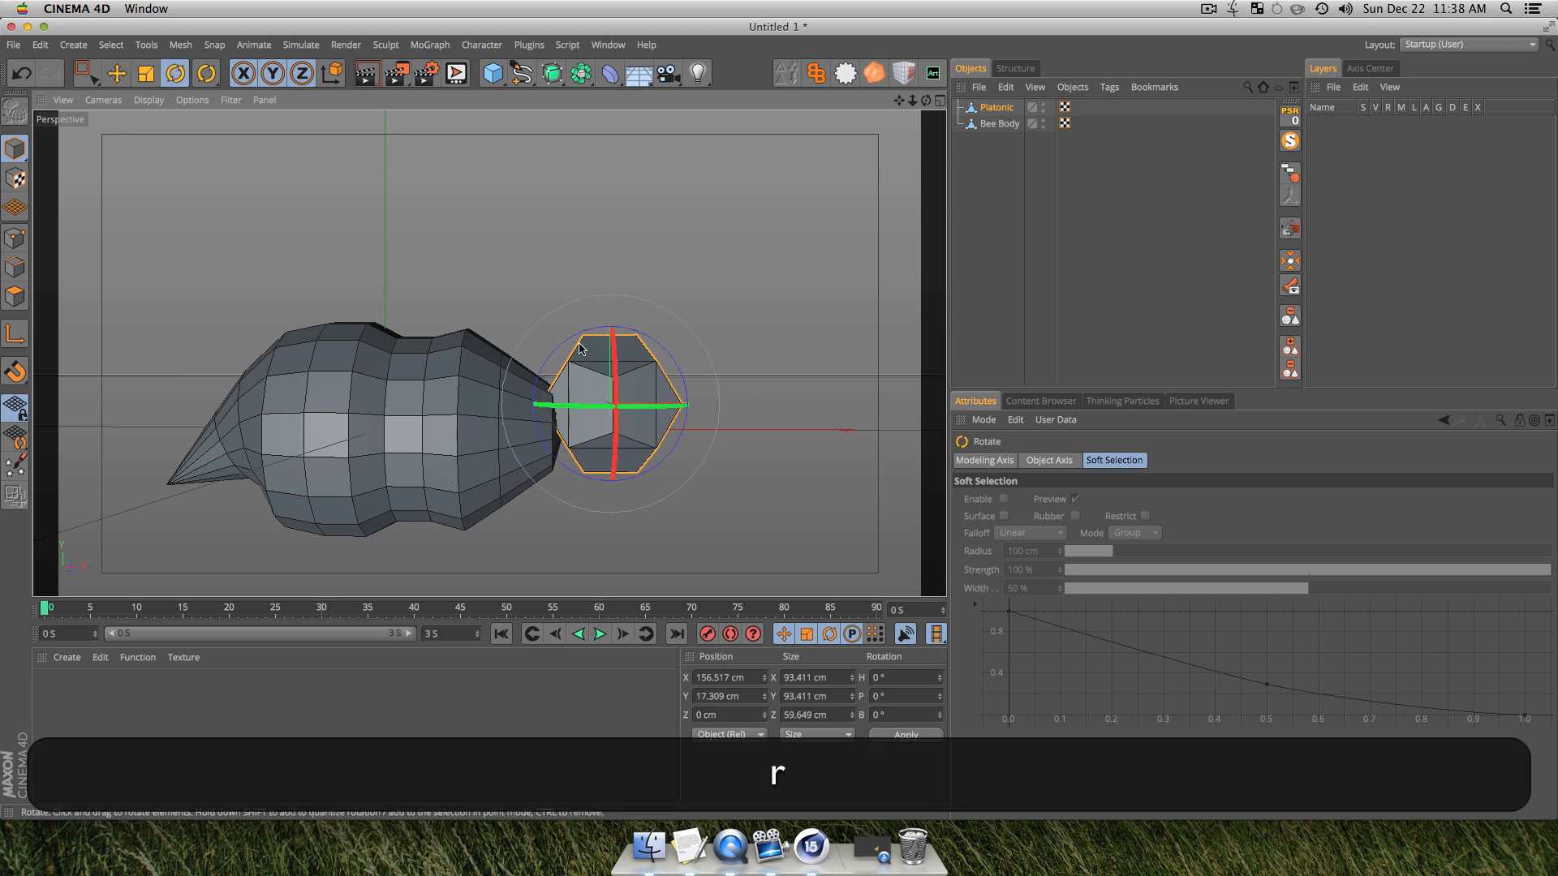
left_click_drag(581, 334, 539, 371)
key("e")
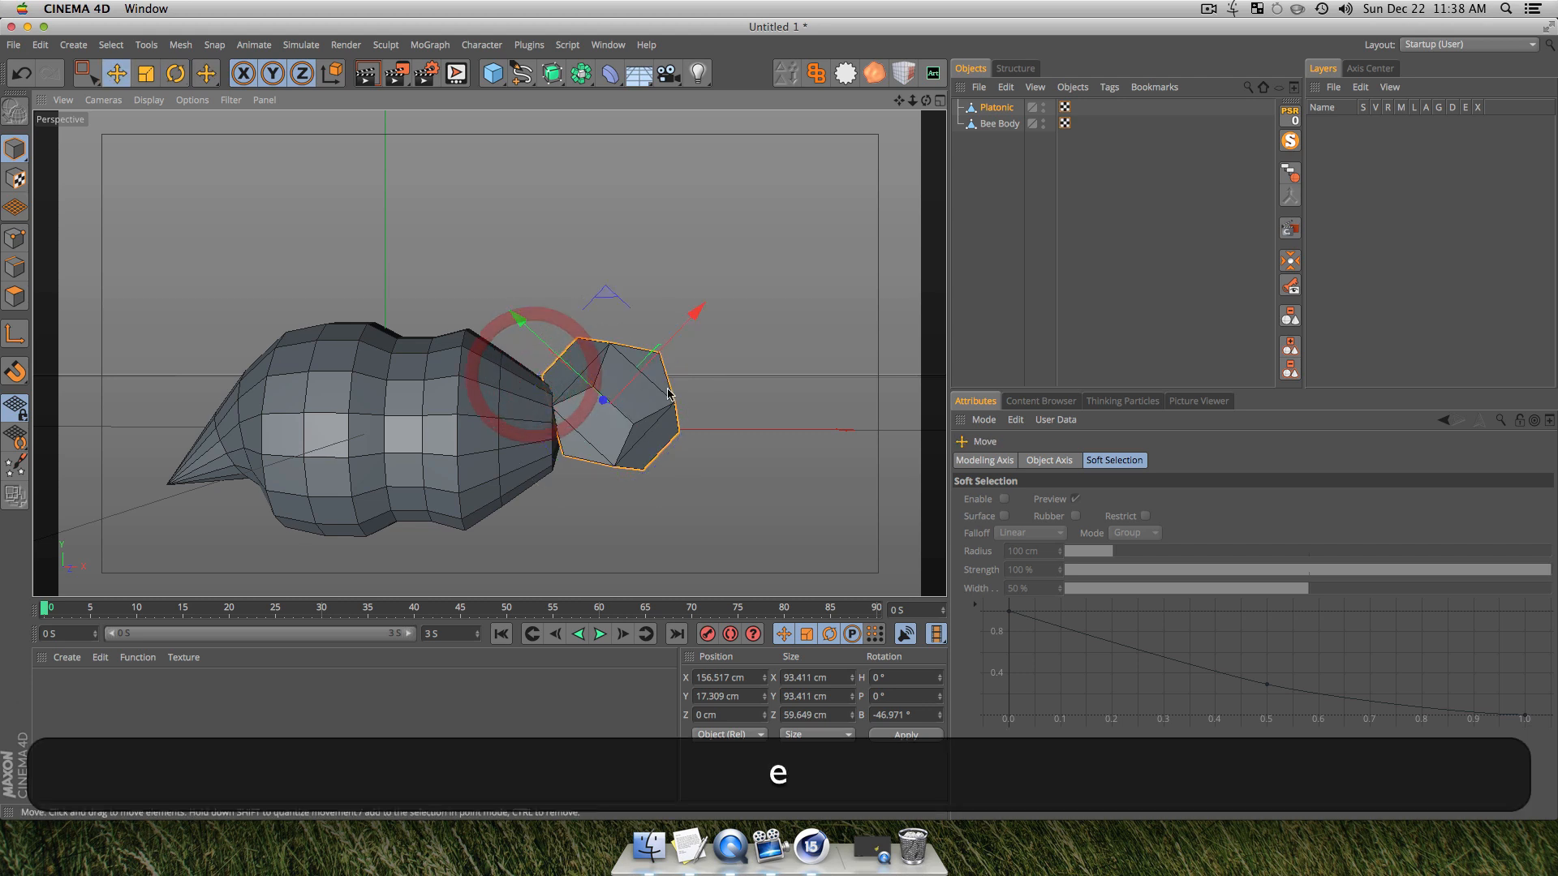
left_click_drag(666, 348, 670, 341)
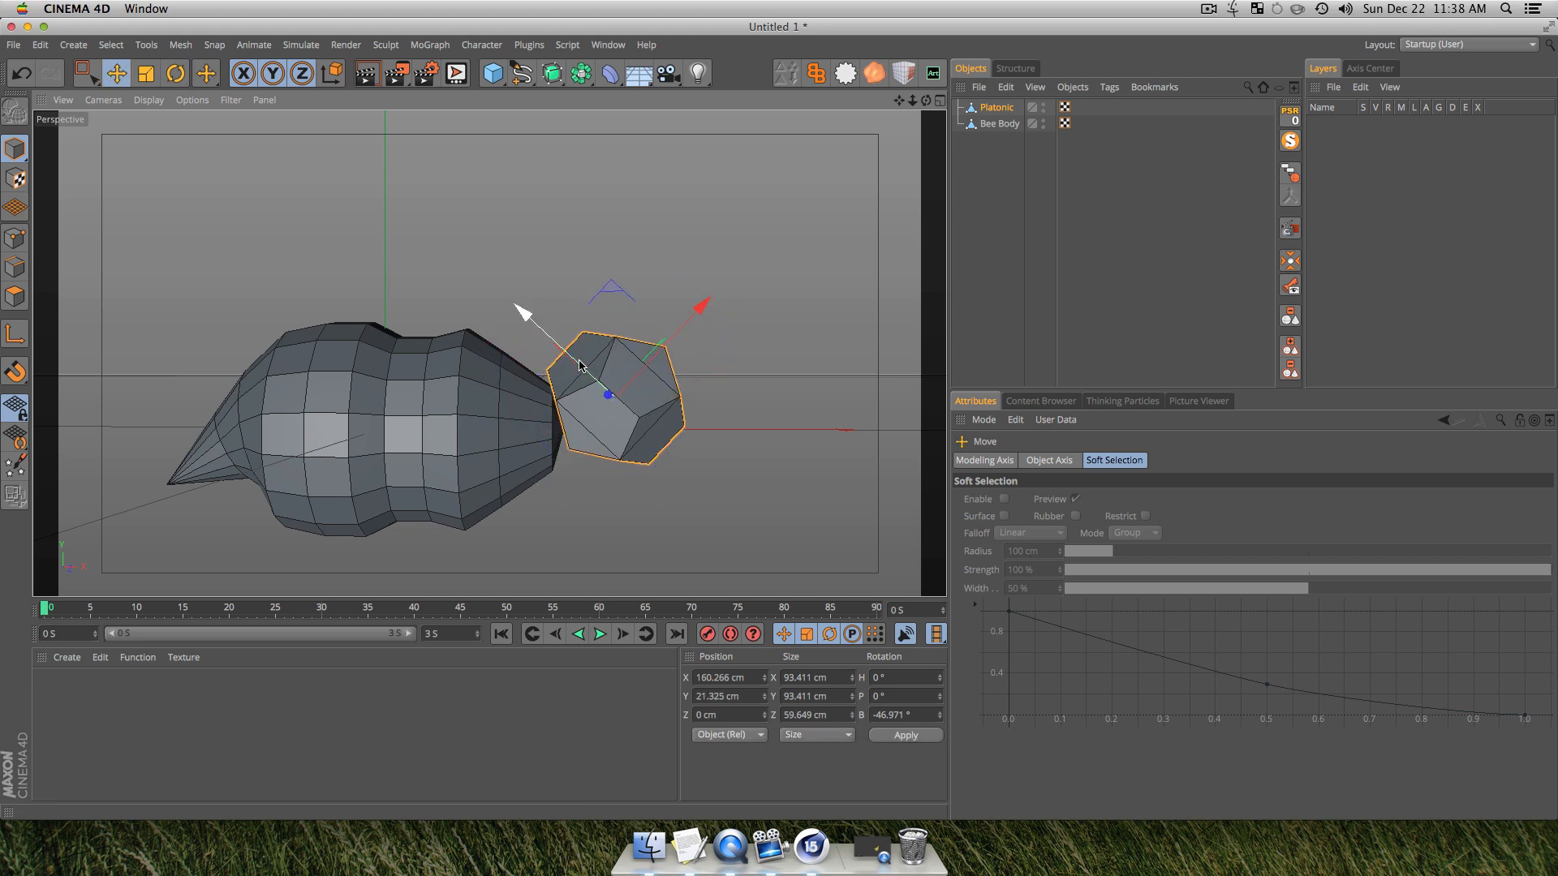
left_click_drag(579, 365, 584, 369)
left_click(1008, 322)
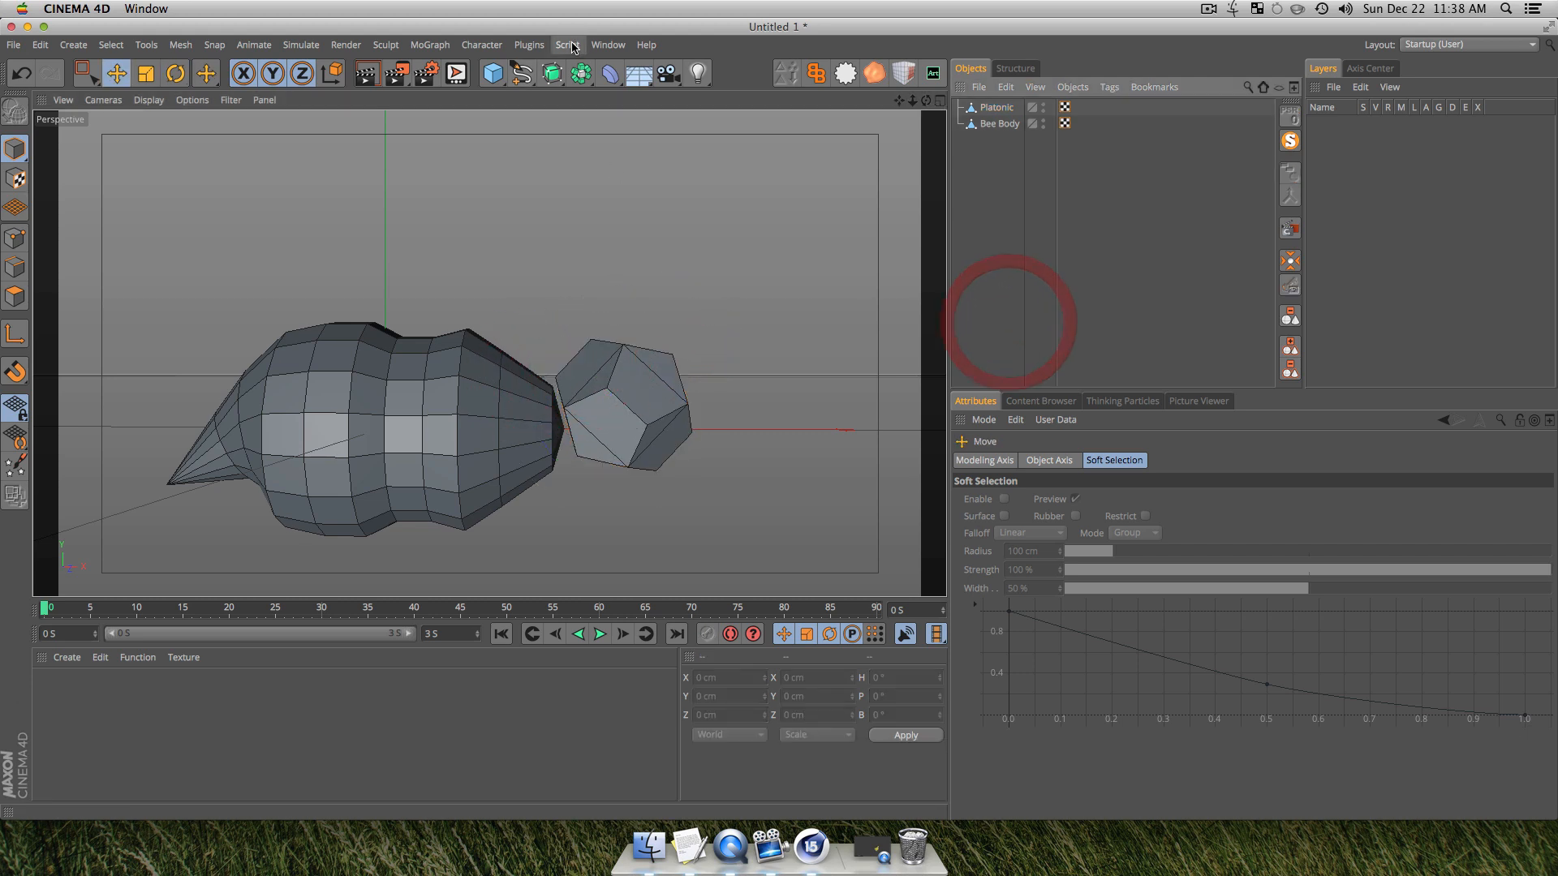
Step: Add a Cylinder and rotate it to a bank of 90° so it lies along the body
left_click_drag(493, 73, 544, 194)
left_click_drag(765, 122, 821, 97)
key("r")
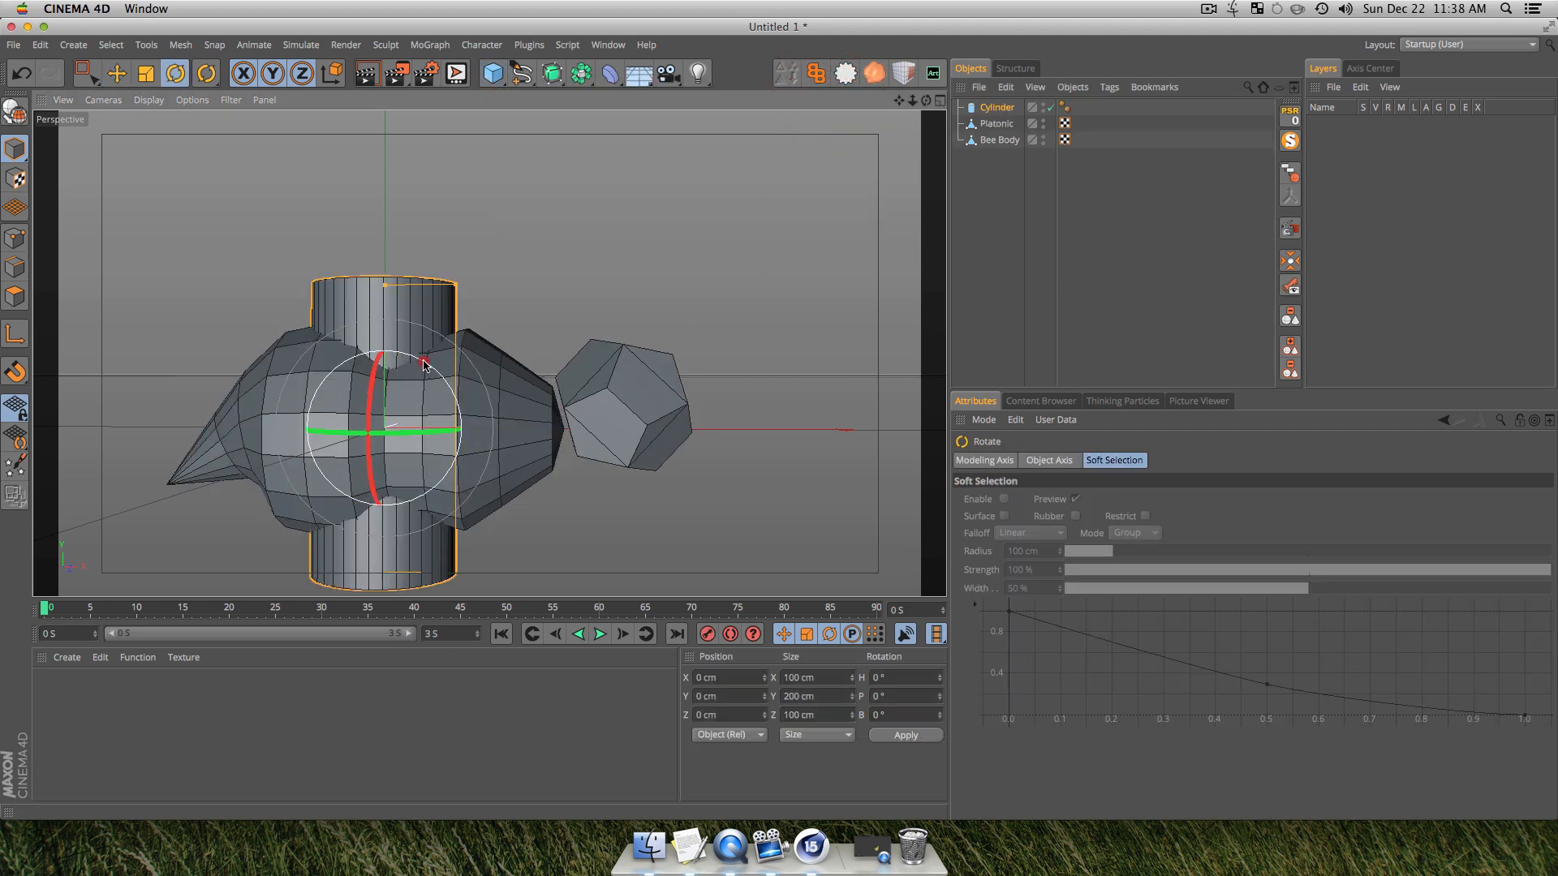
left_click_drag(425, 357, 494, 490, "shift")
Step: Shrink the cylinder and move it between the body's tip and the head to form a thin neck
key("shift+t")
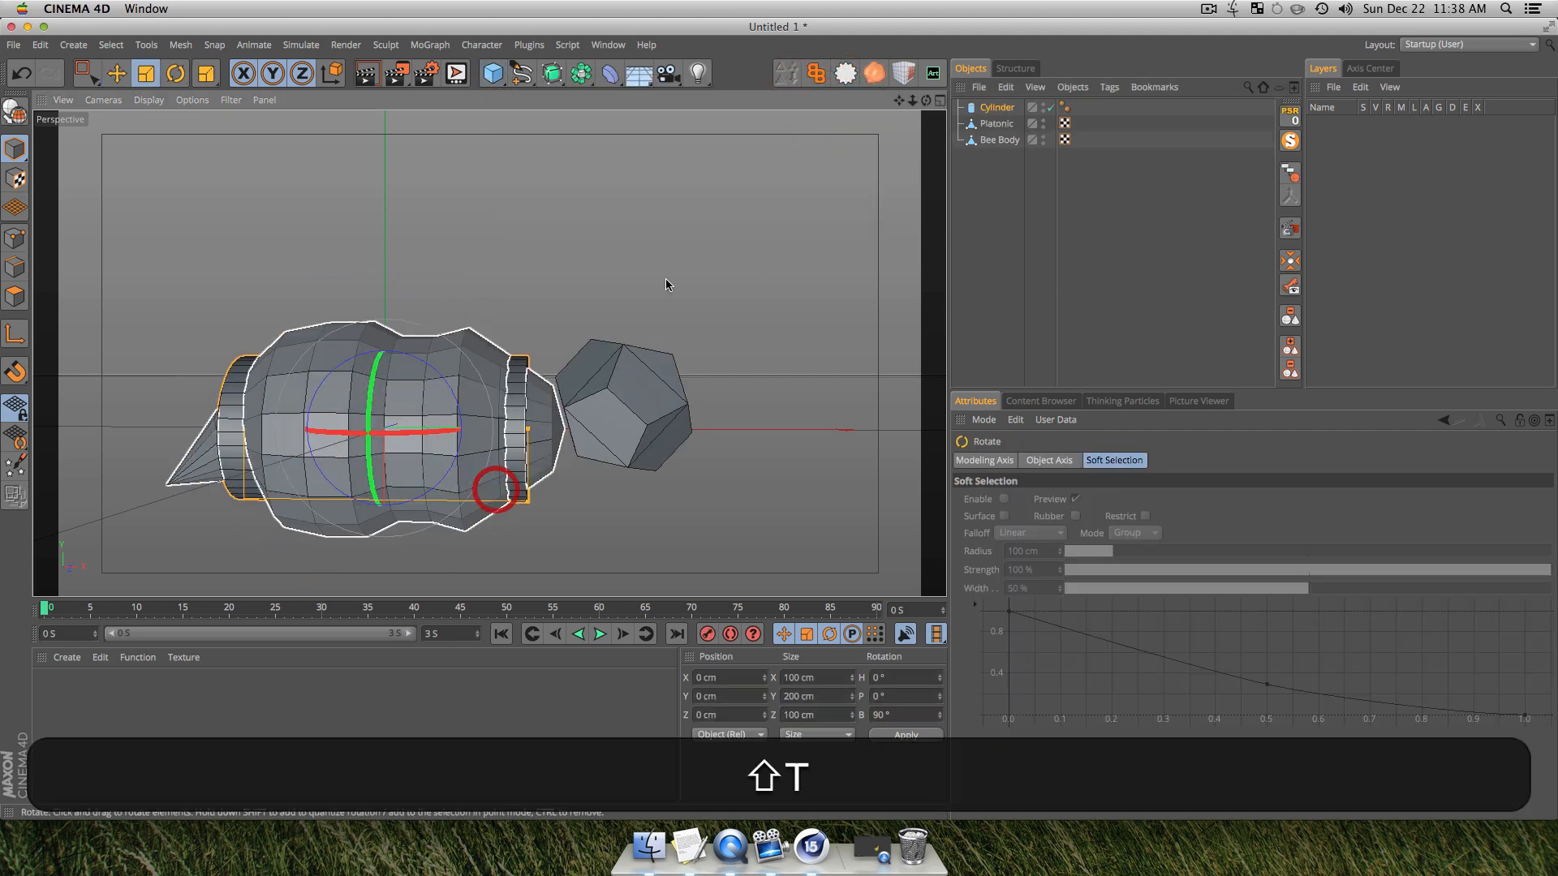
left_click_drag(668, 285, 648, 439)
key("t")
key("e")
left_click_drag(543, 528, 543, 508)
key("t")
left_click_drag(755, 442, 563, 455)
left_click(1025, 323)
Step: Add a second Platonic object for an eye and move it along X to about 227 cm, in front of the head
key("3")
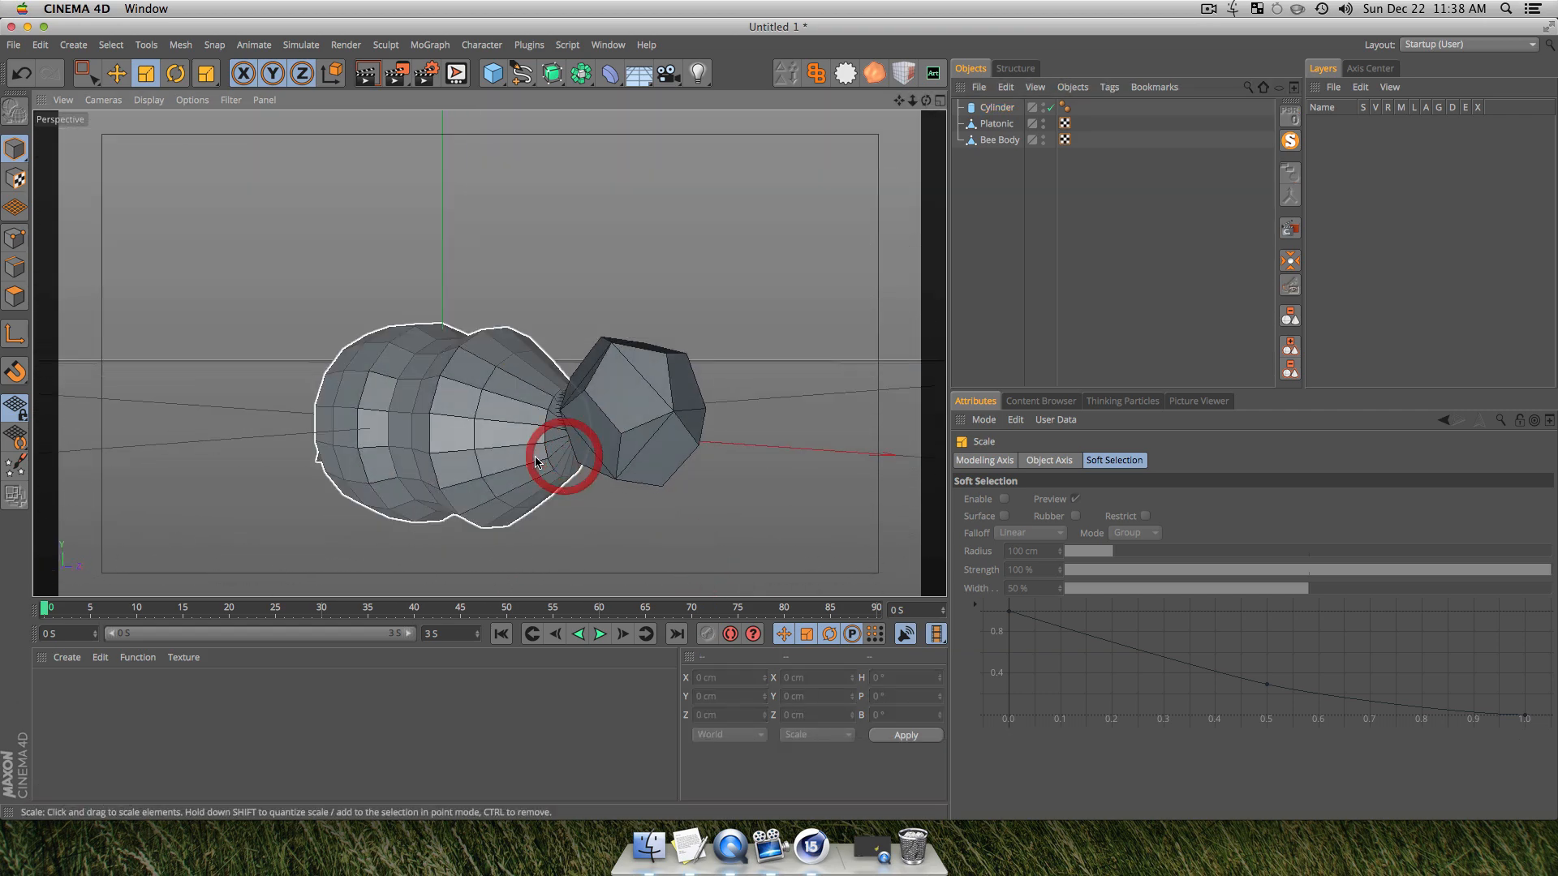
scroll(539, 456, "down", 4)
key("3")
left_click_drag(473, 473, 494, 504)
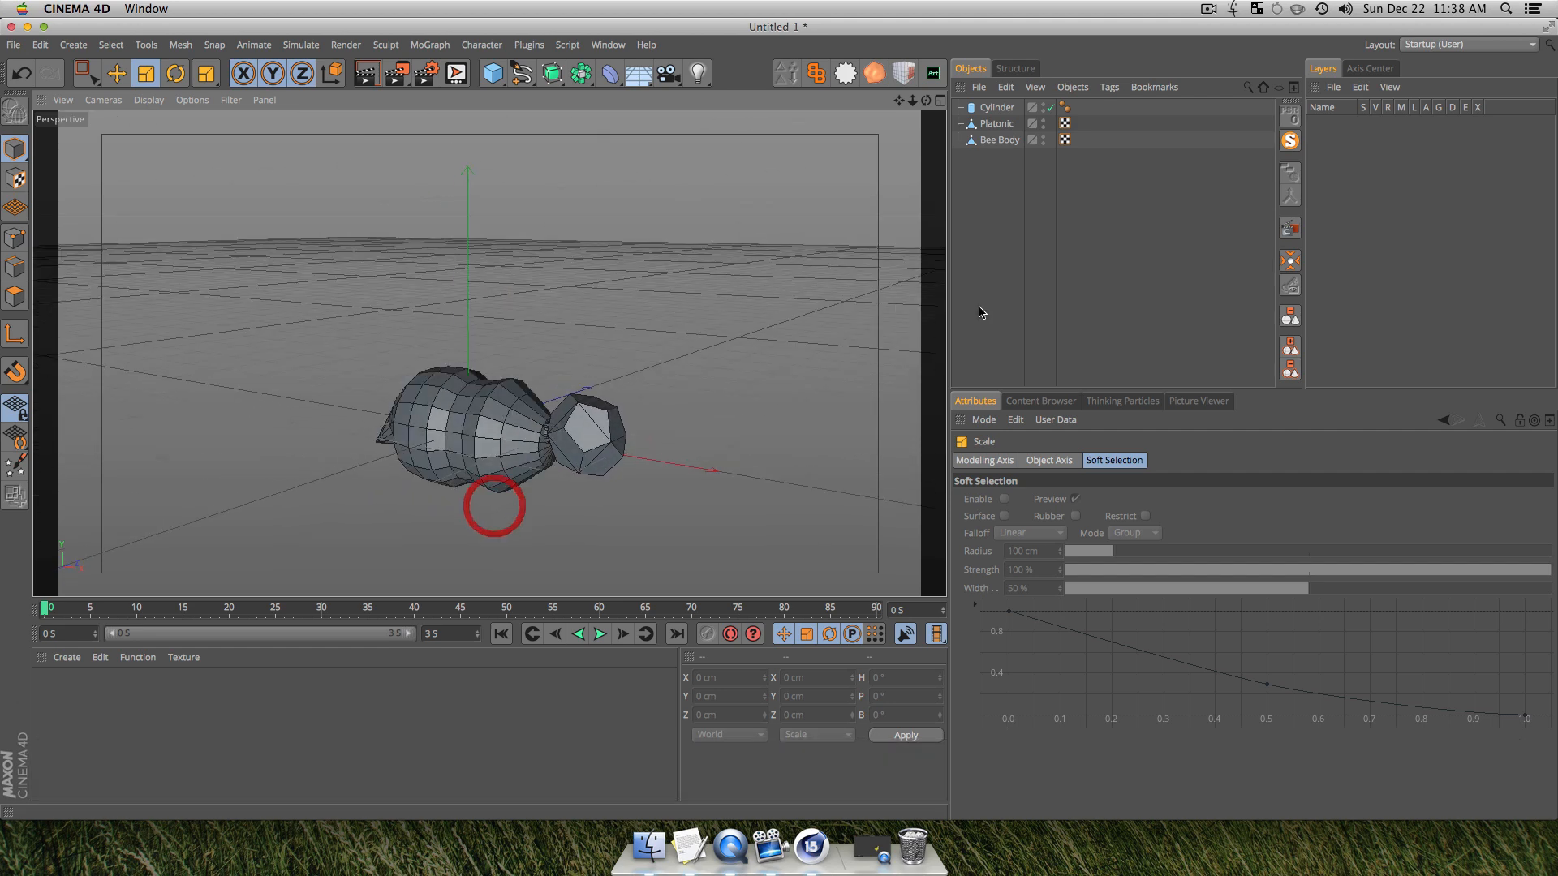
left_click(1015, 184)
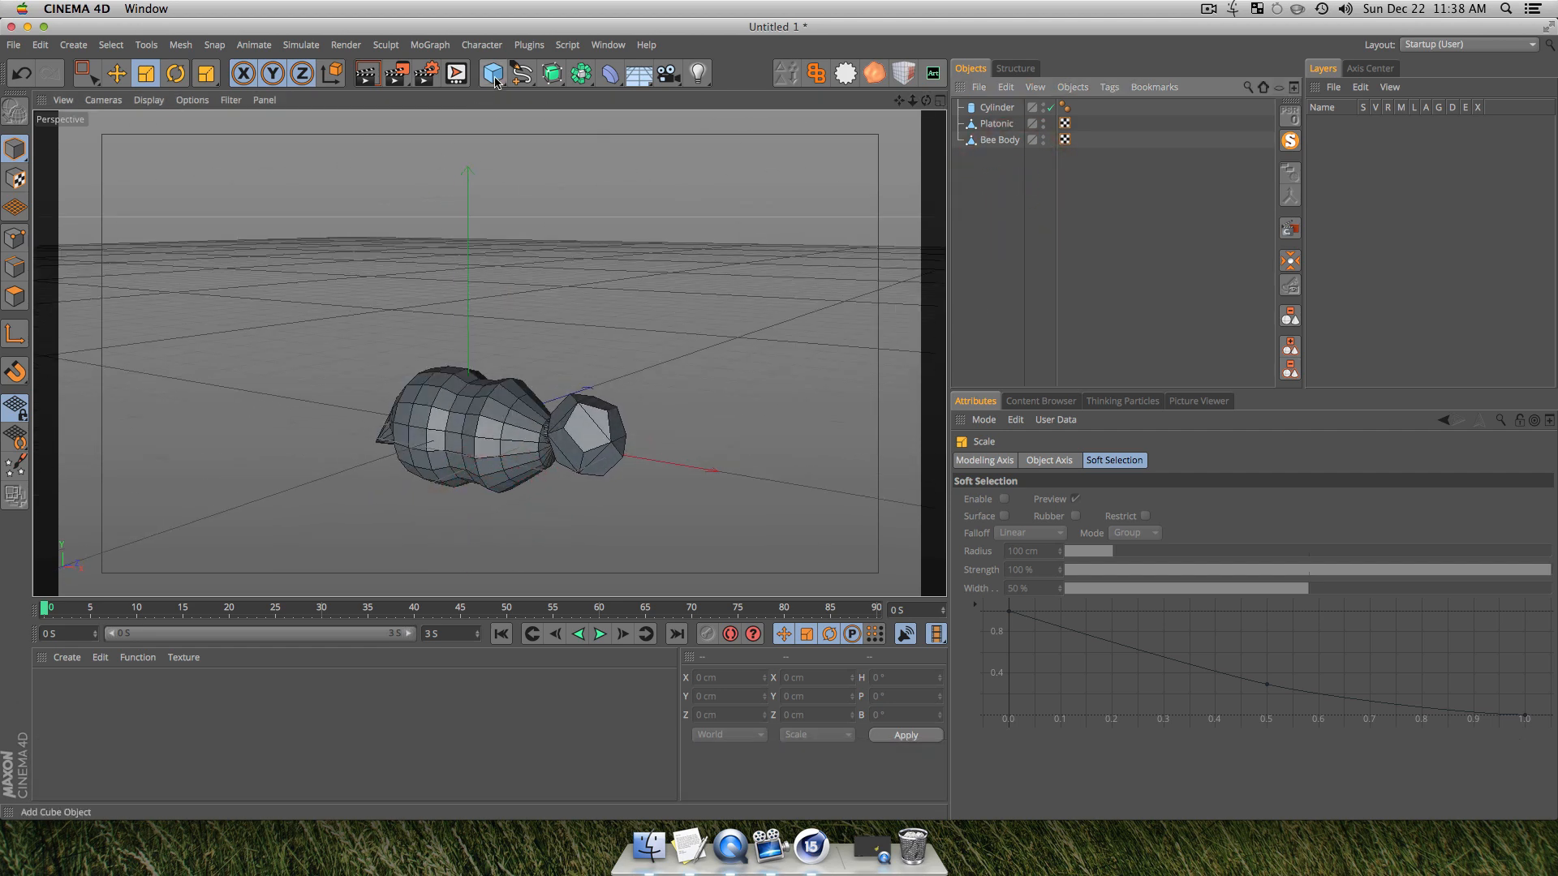
left_click_drag(495, 81, 505, 331)
left_click_drag(651, 206, 652, 185)
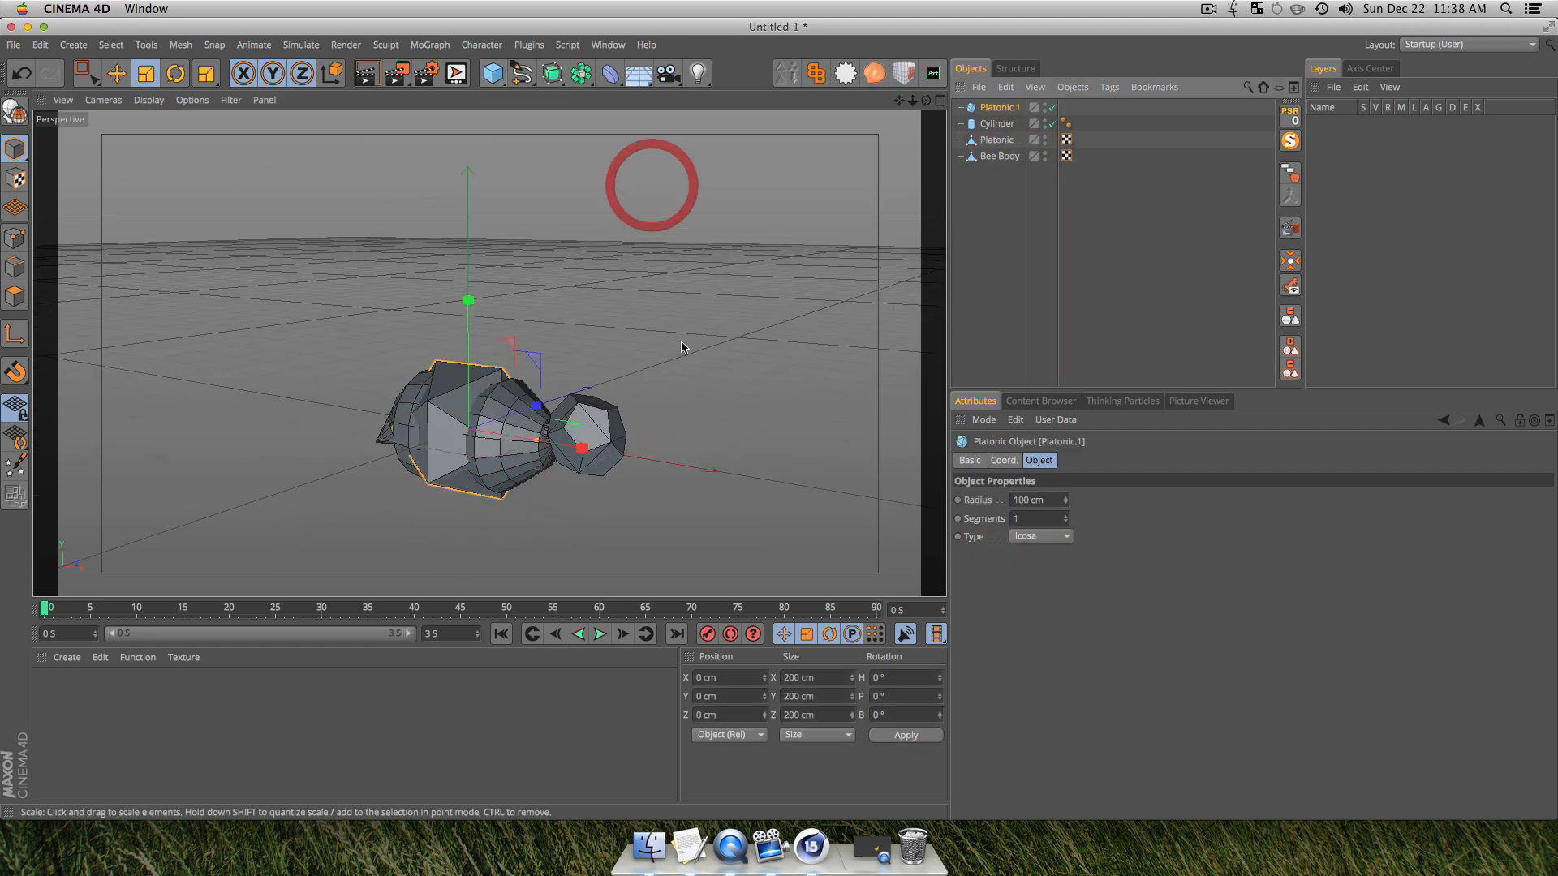
key("e")
left_click_drag(581, 451, 757, 517)
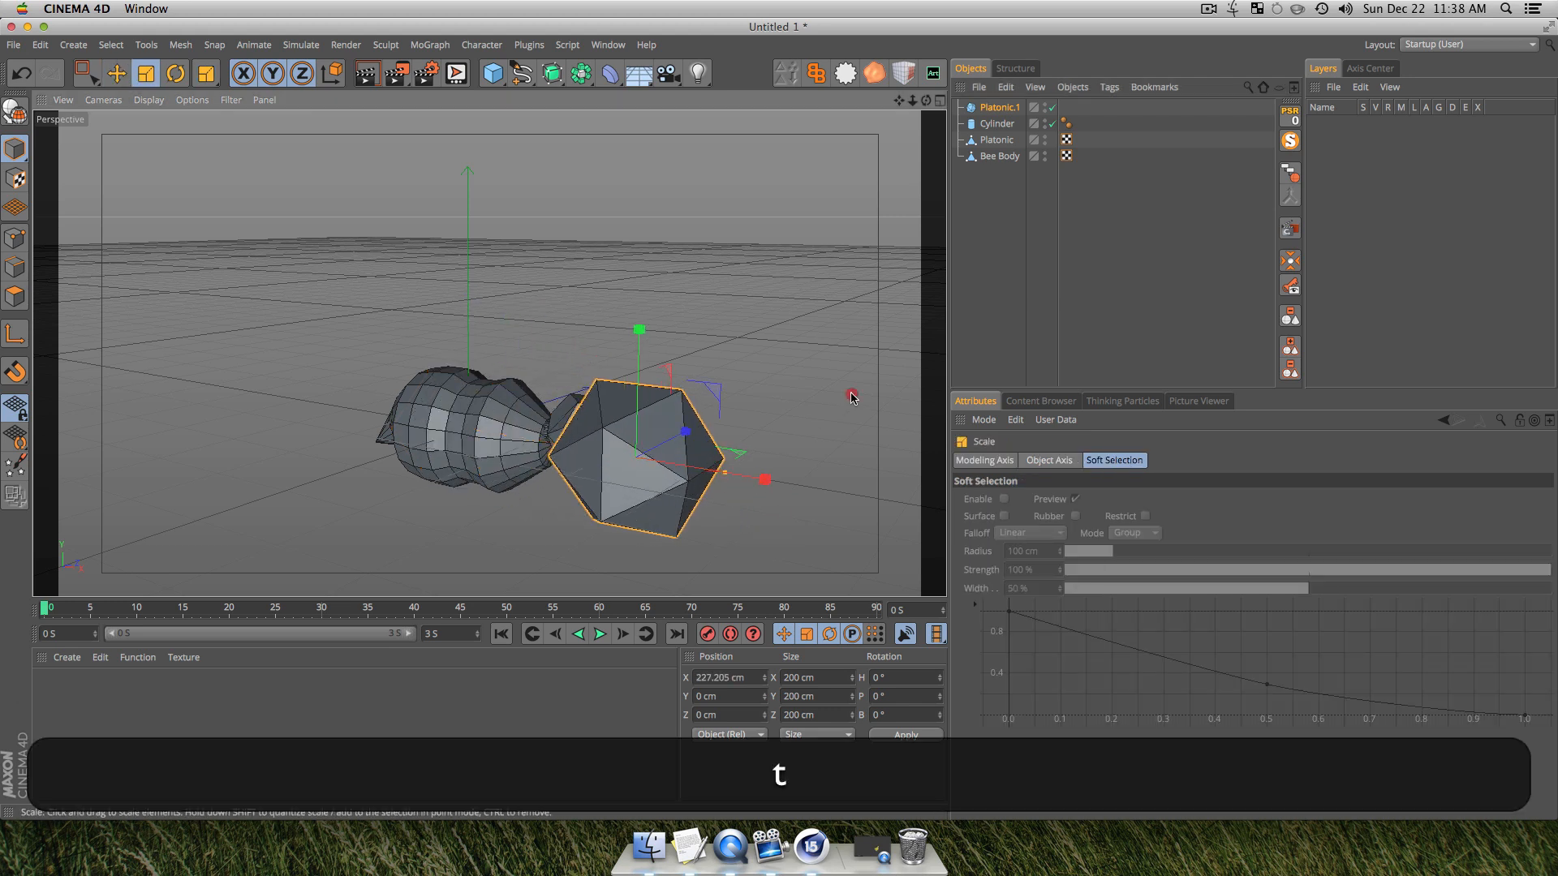
Step: Scale the eye Platonic to about 40 cm and place it beside the head at about X 170, Y 32, Z -21 cm
left_click_drag(851, 396, 637, 451)
key("e")
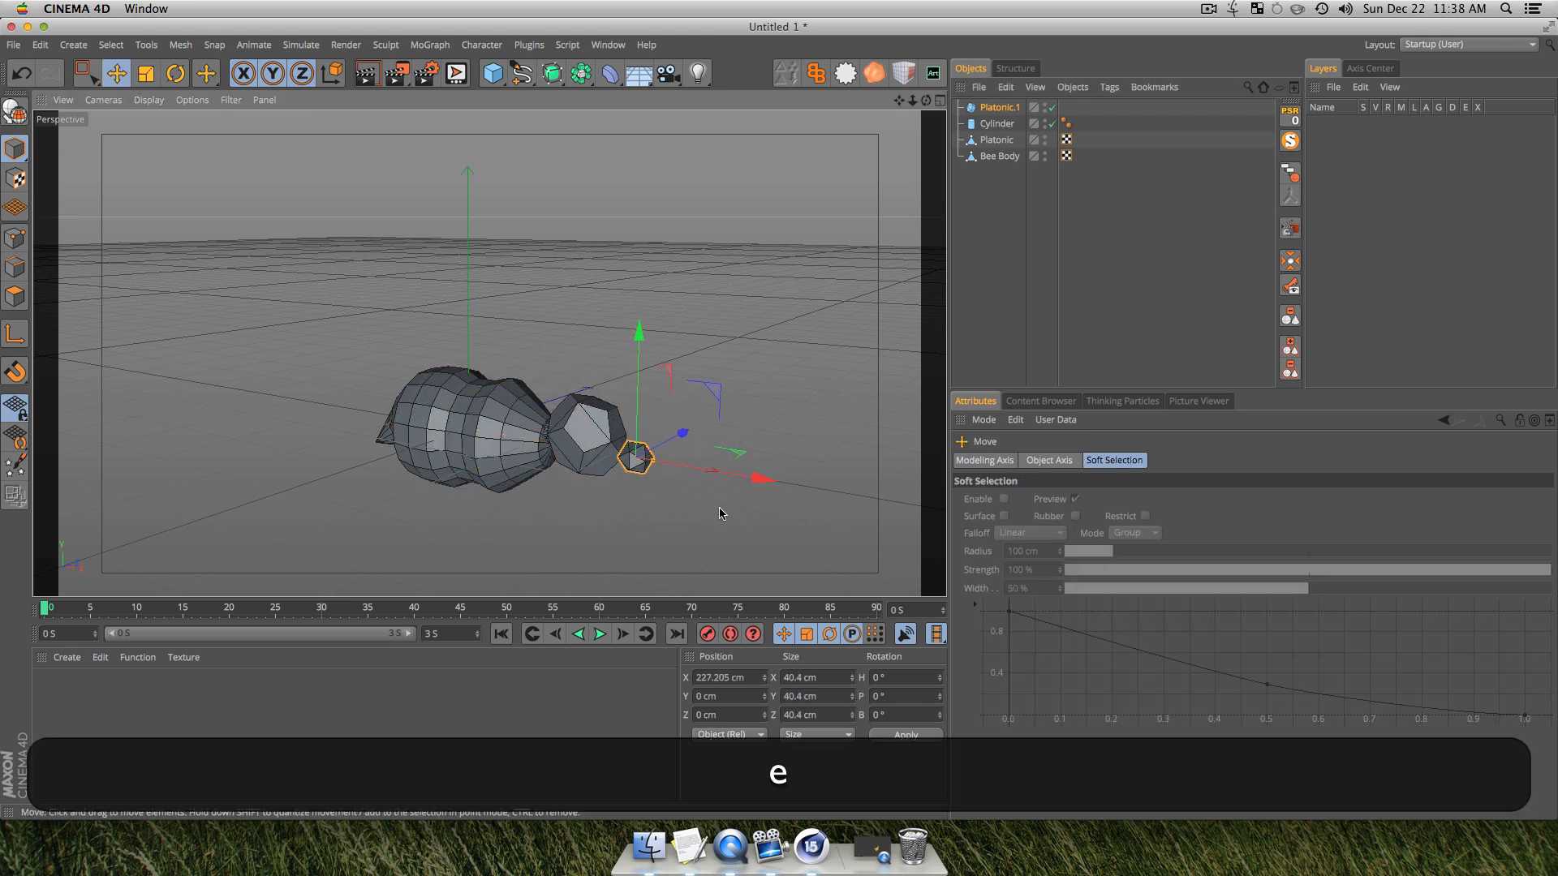
left_click_drag(772, 486, 584, 546)
key("3")
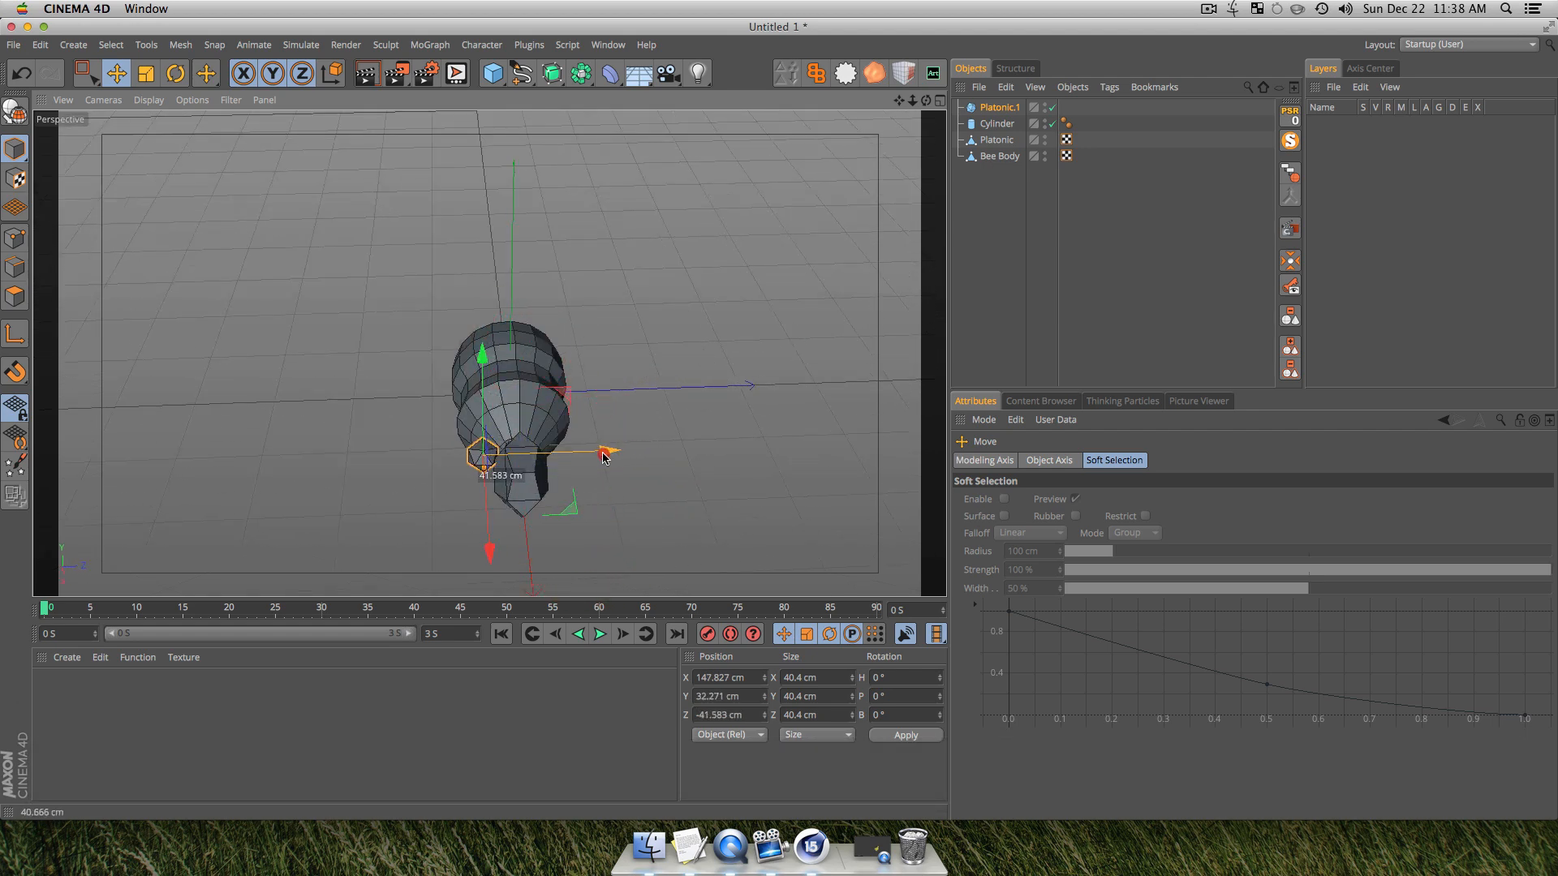
left_click_drag(625, 471, 521, 324)
key("3")
Step: Scale the eye down to about 32 cm and move it outward to about Z -30 cm in the Top view
key("F2")
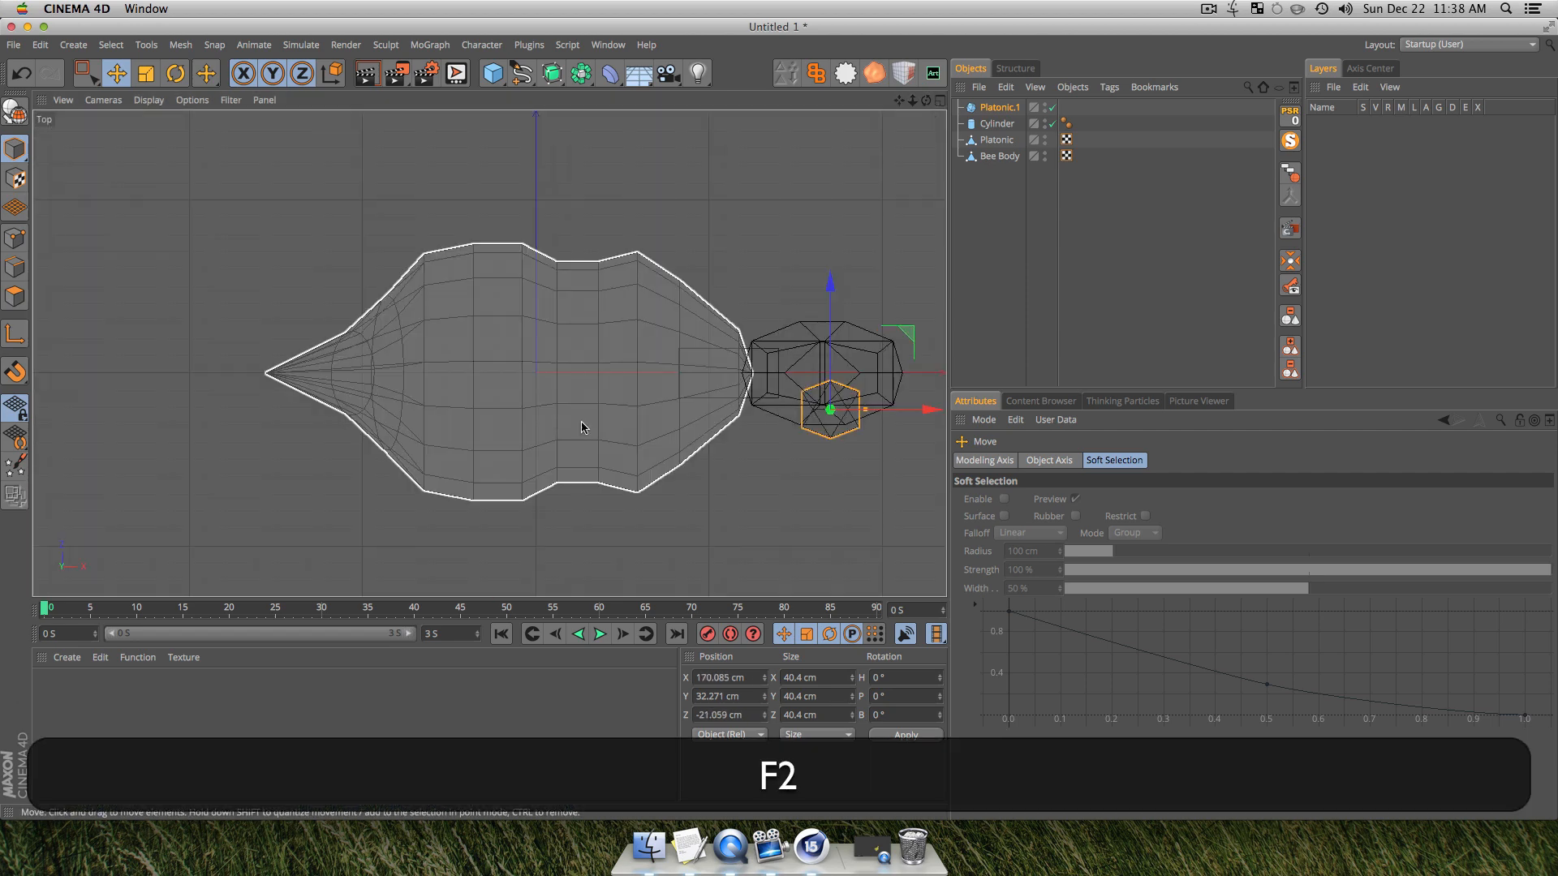
key("t")
left_click_drag(875, 347, 816, 224)
Step: Try a duplicate eye on the head's opposite side at about Z 28 cm and delete that copy
key("e")
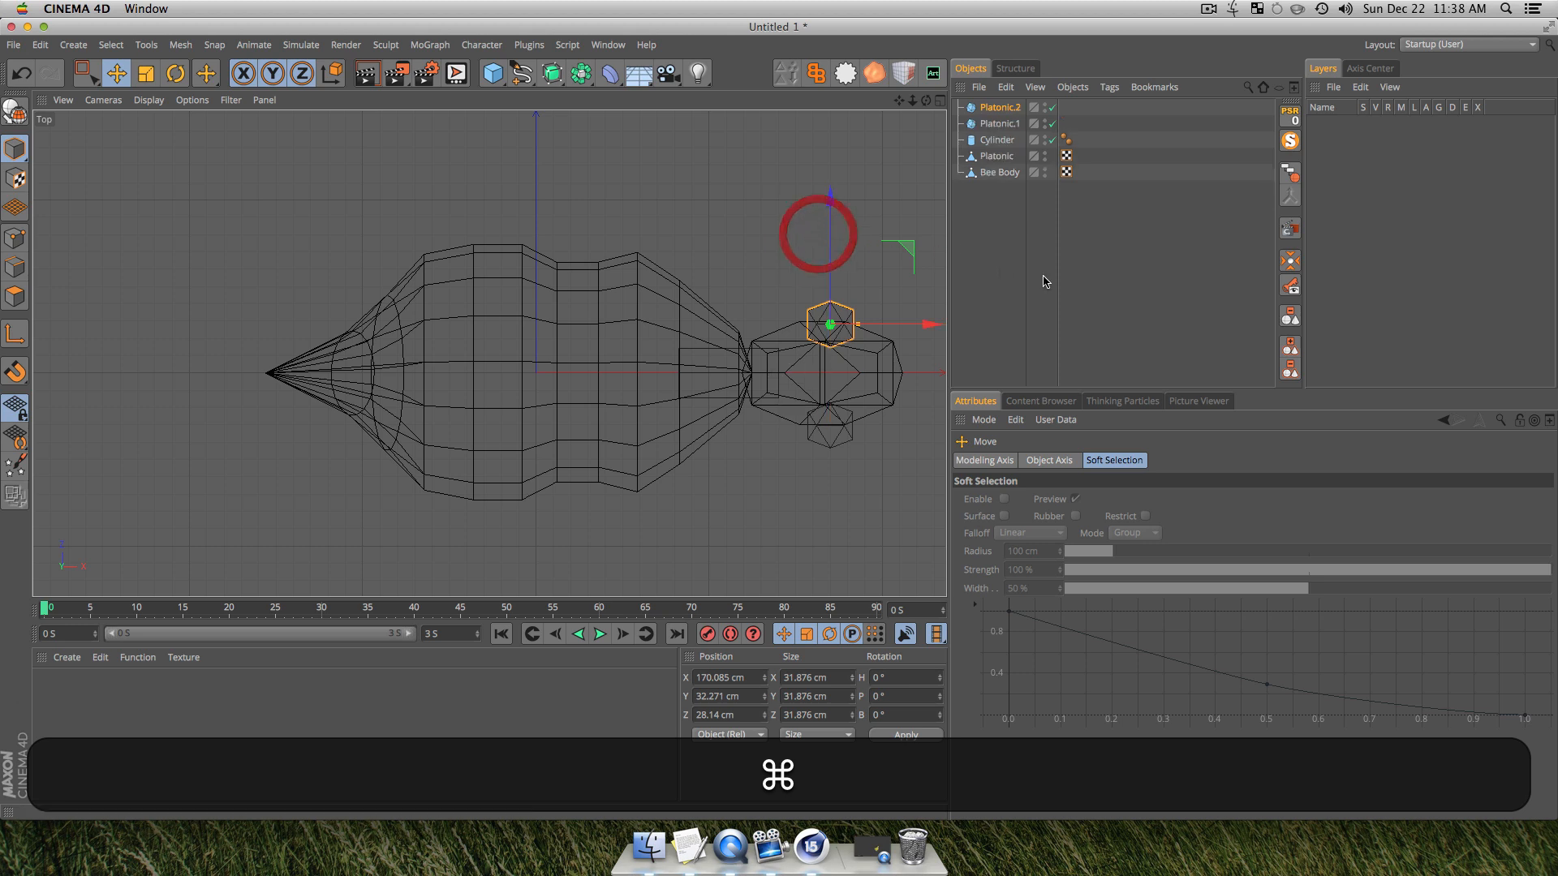
left_click(988, 319)
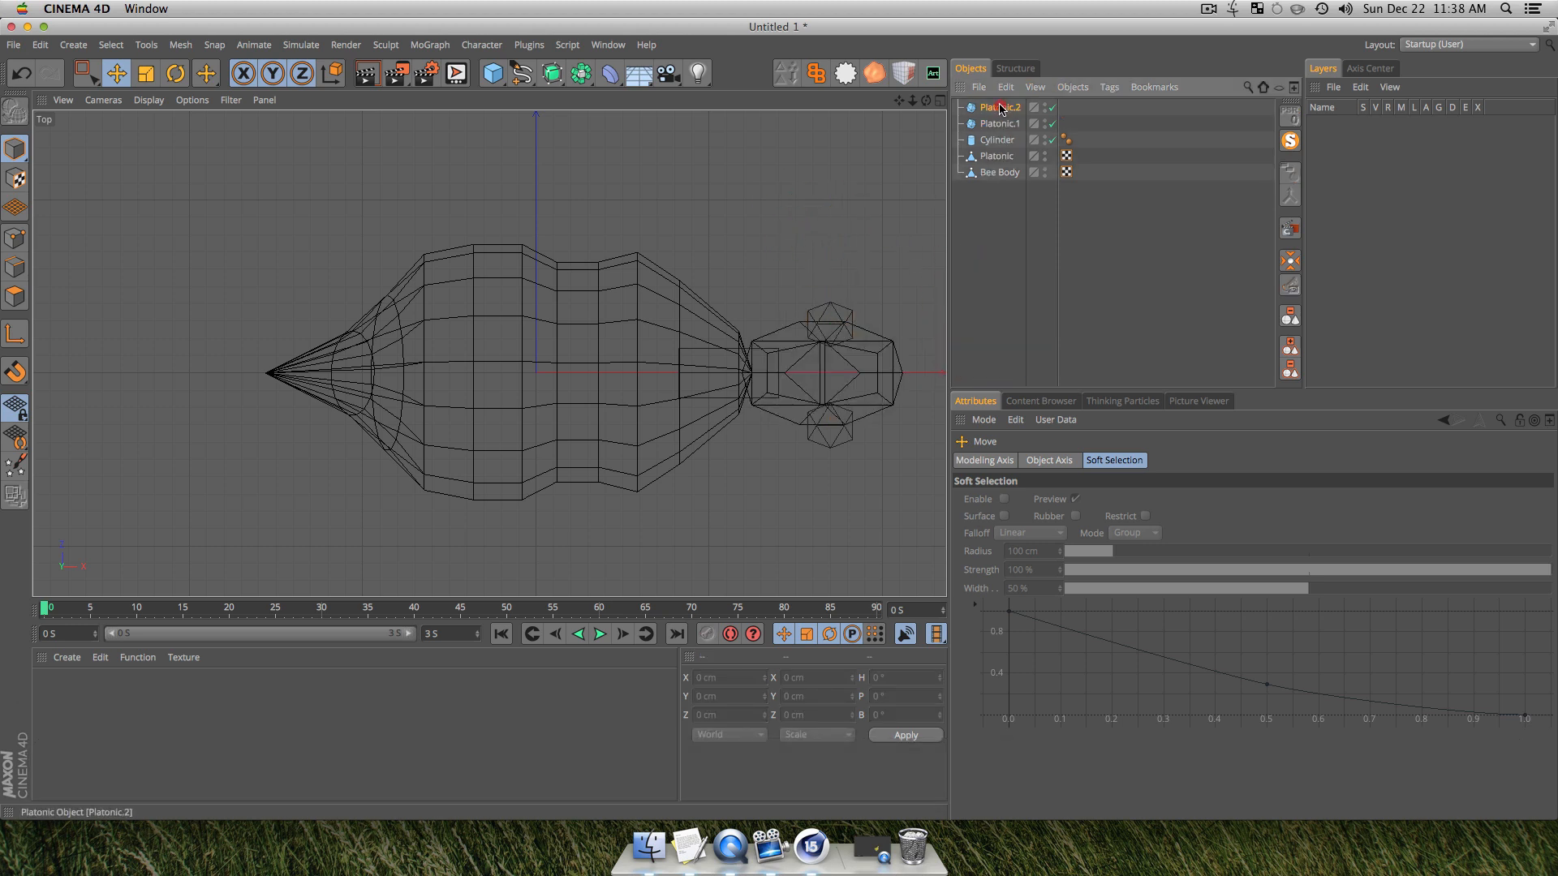
left_click(999, 107)
key("BackSpace")
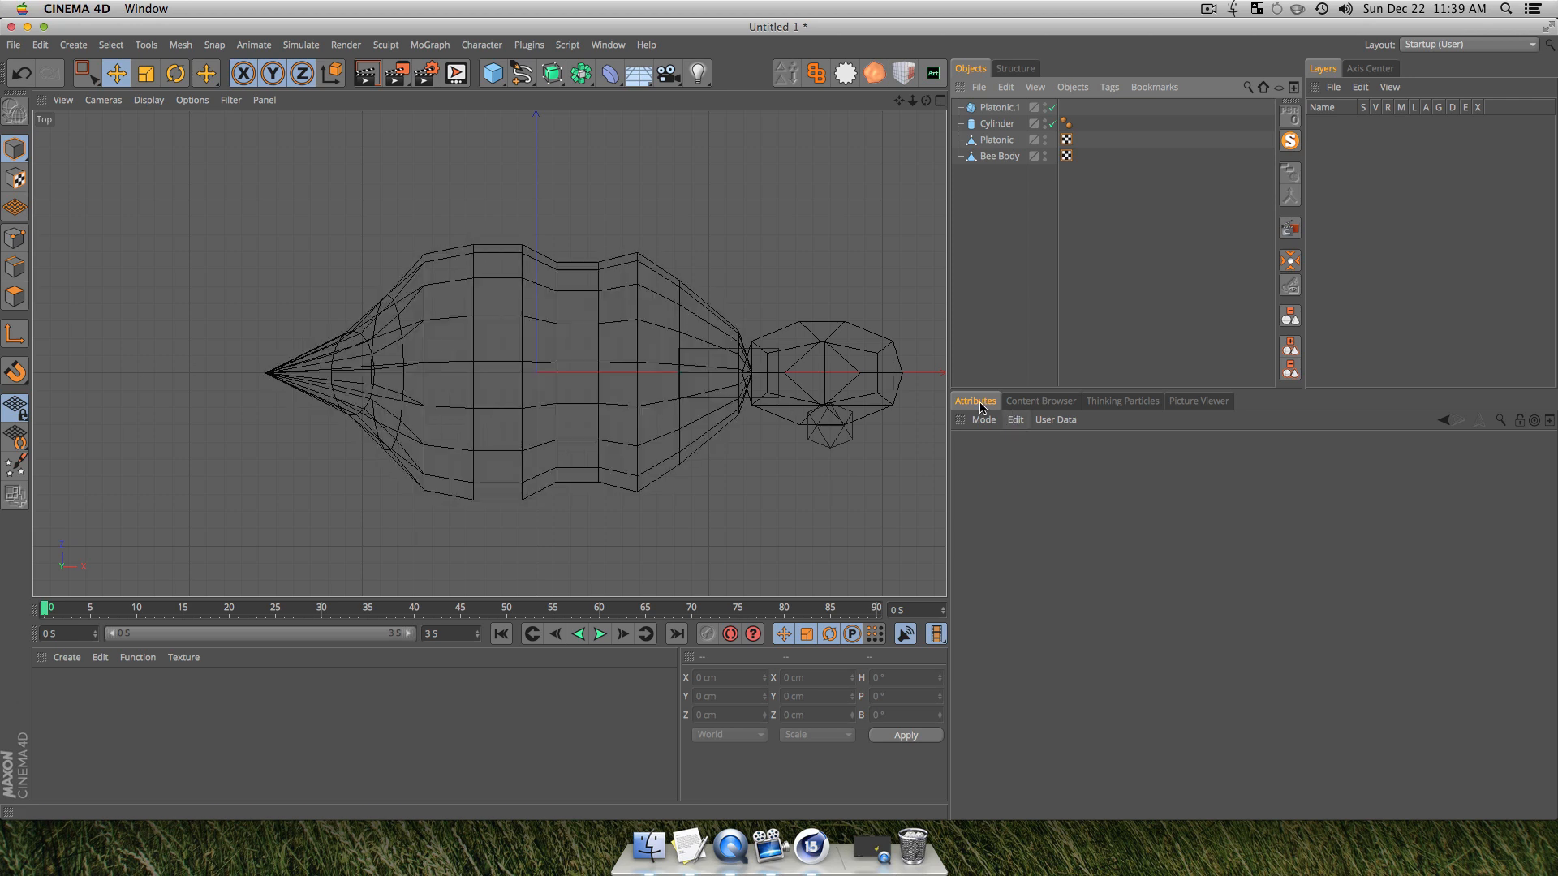
Step: Make the remaining eye editable and flatten it to about 26 cm wide and high and 15 cm deep in Z
key("F1")
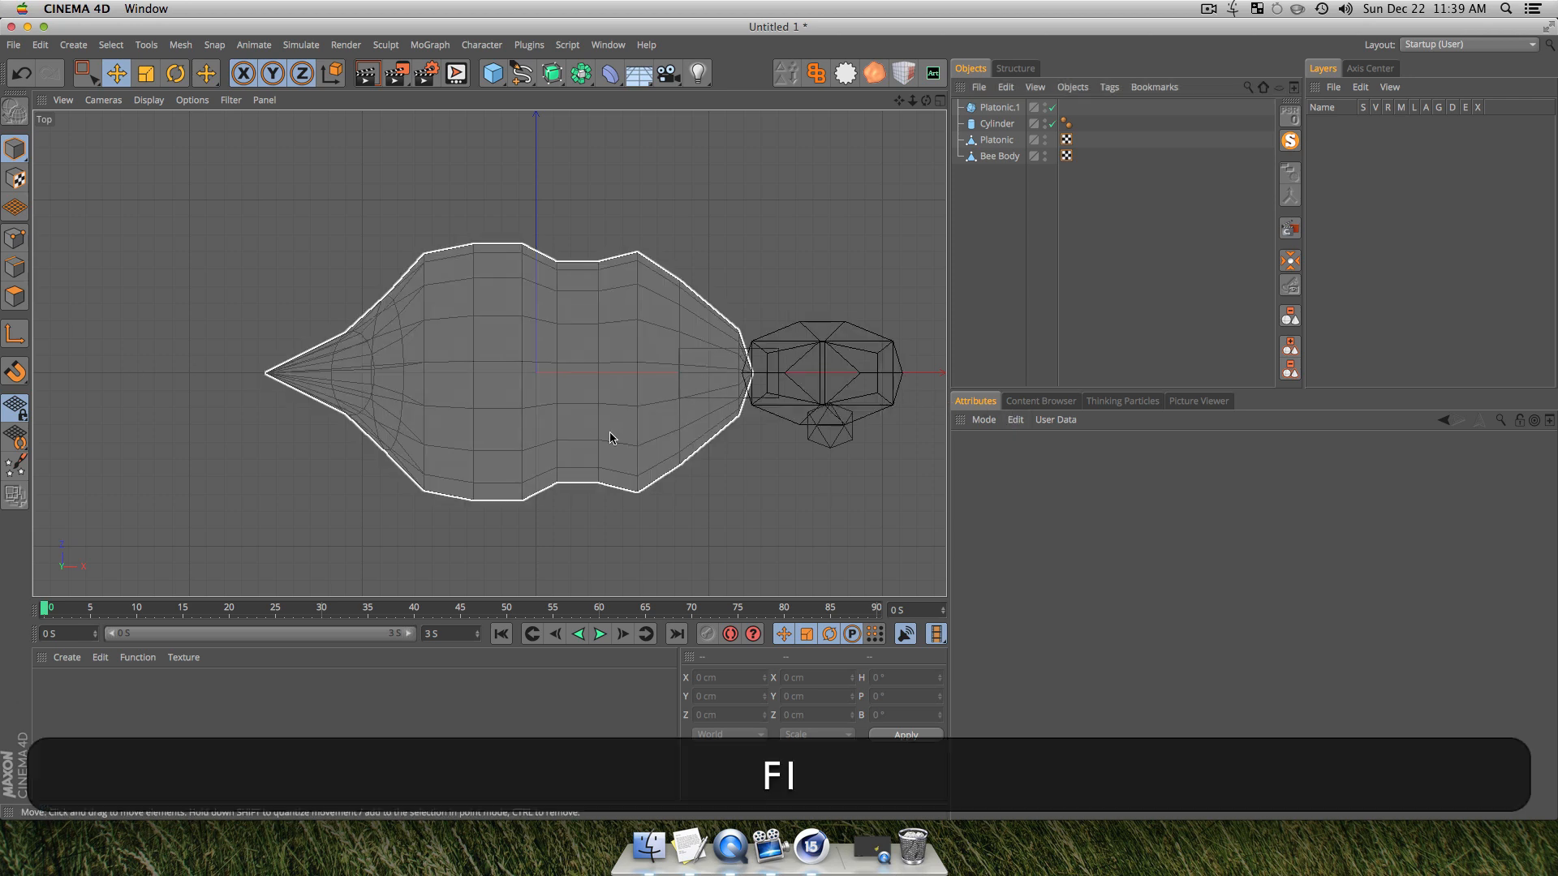
left_click(475, 448)
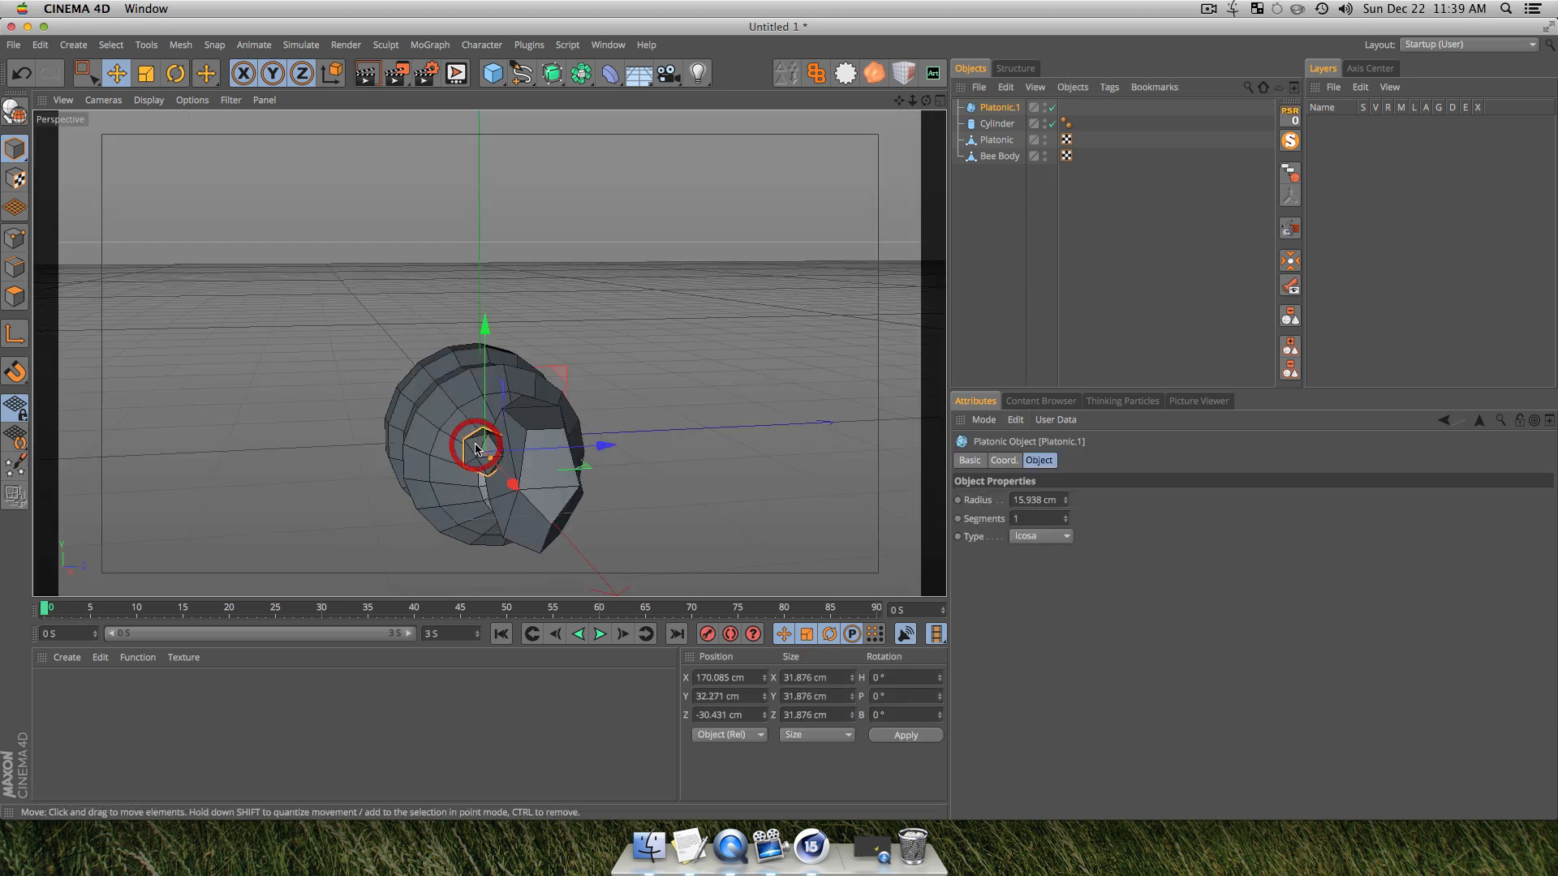
key("t")
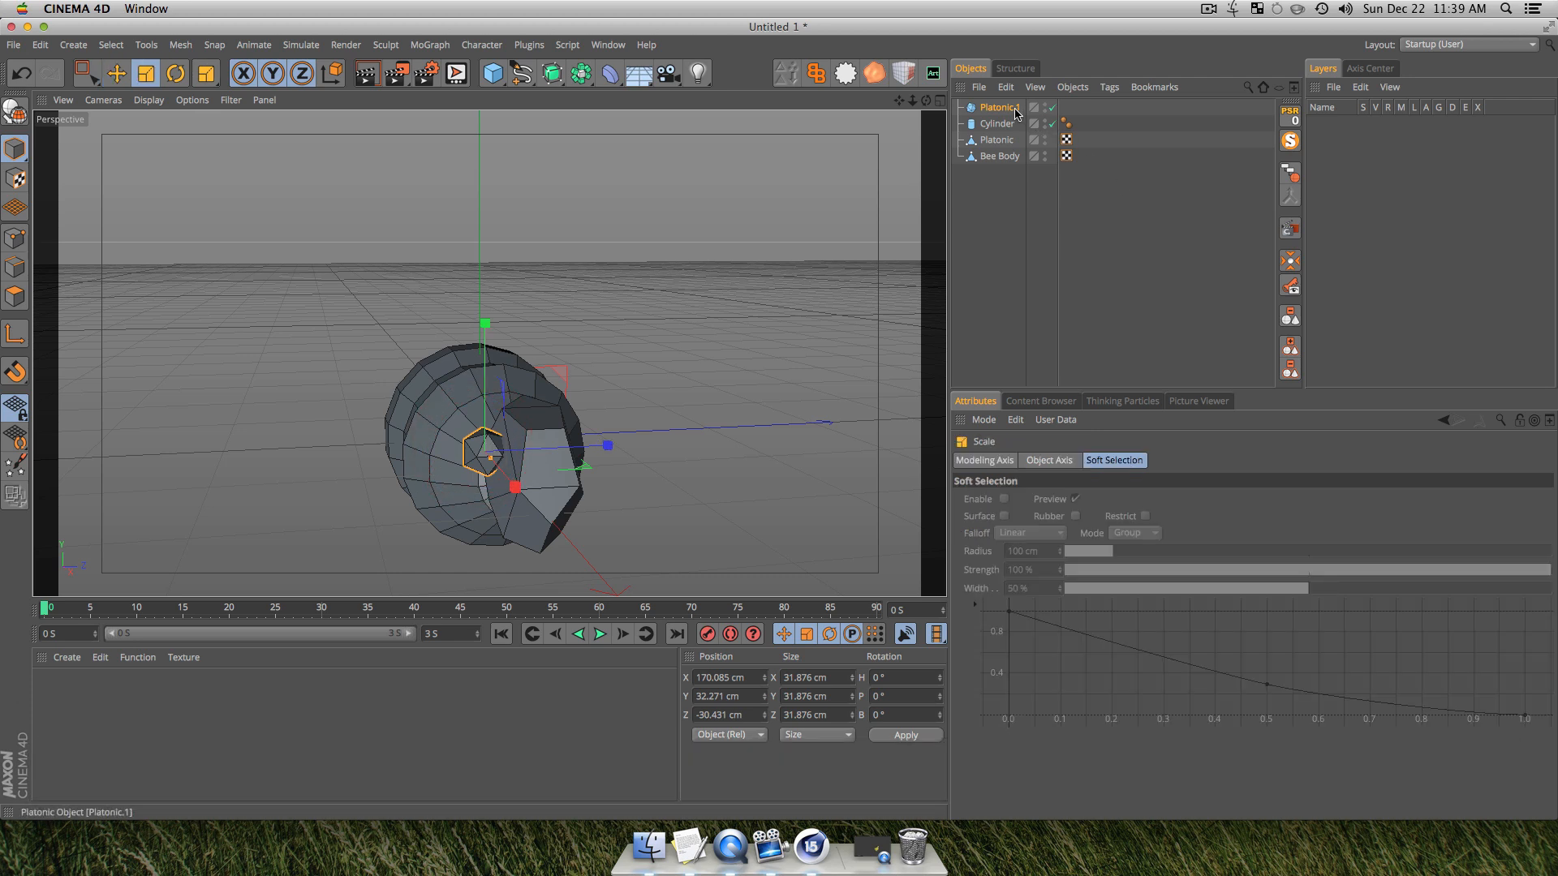
key("c")
key("t")
left_click_drag(610, 450, 556, 458)
Step: Move the flattened eye against the side of the head at about X 172, Z -21 cm
key("e")
left_click_drag(572, 457, 772, 410)
key("3")
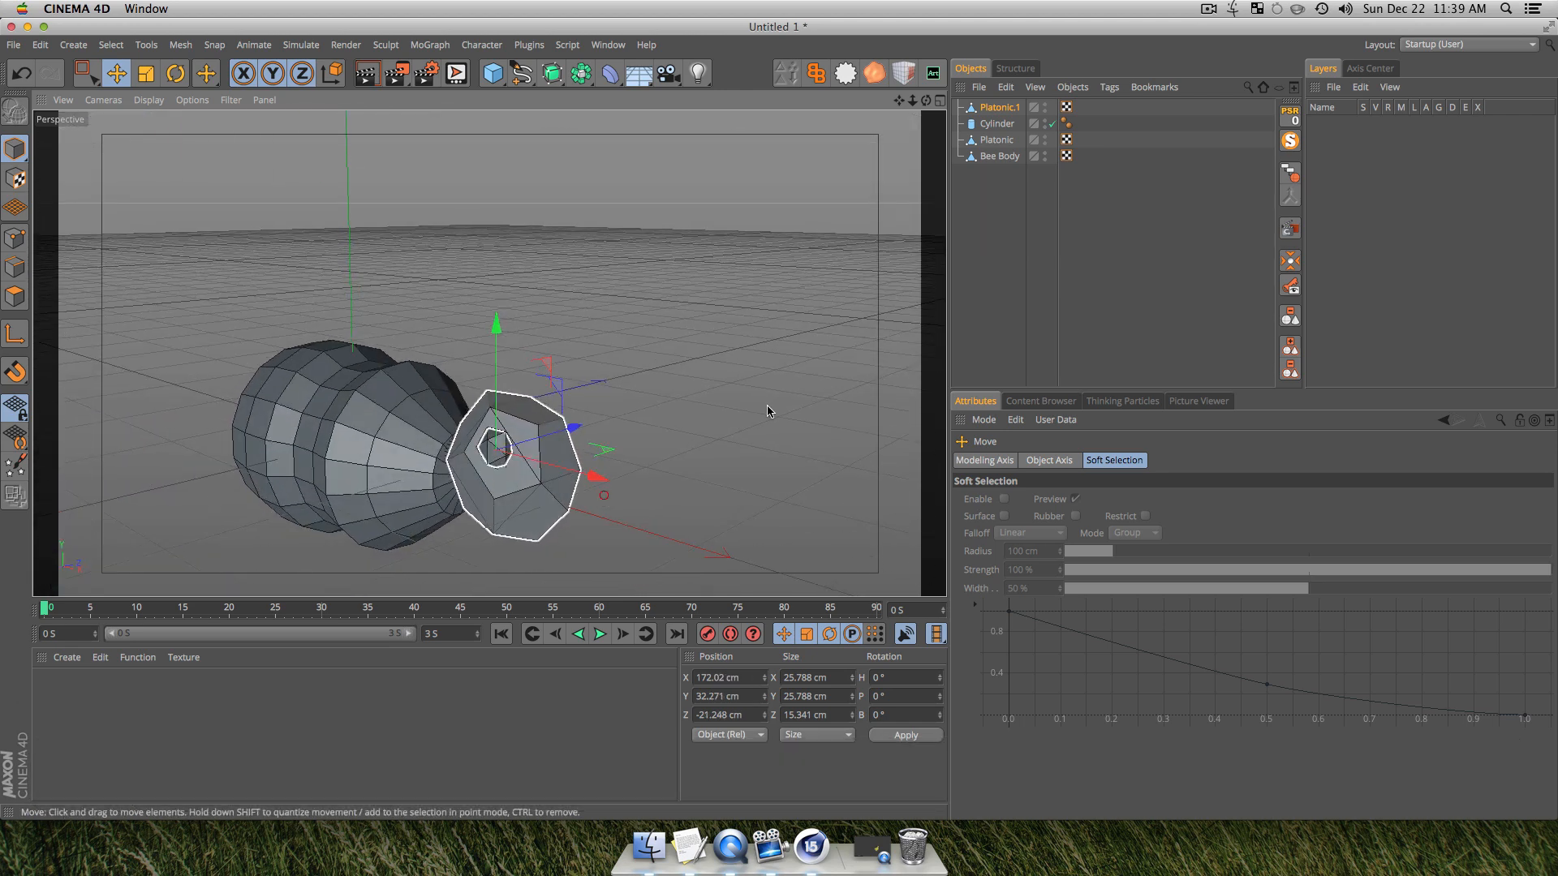
Step: Rename the flattened eye mesh as "Eye" and the cylinder as "Neck"
left_click(1008, 222)
double_click(991, 108)
type("Eye")
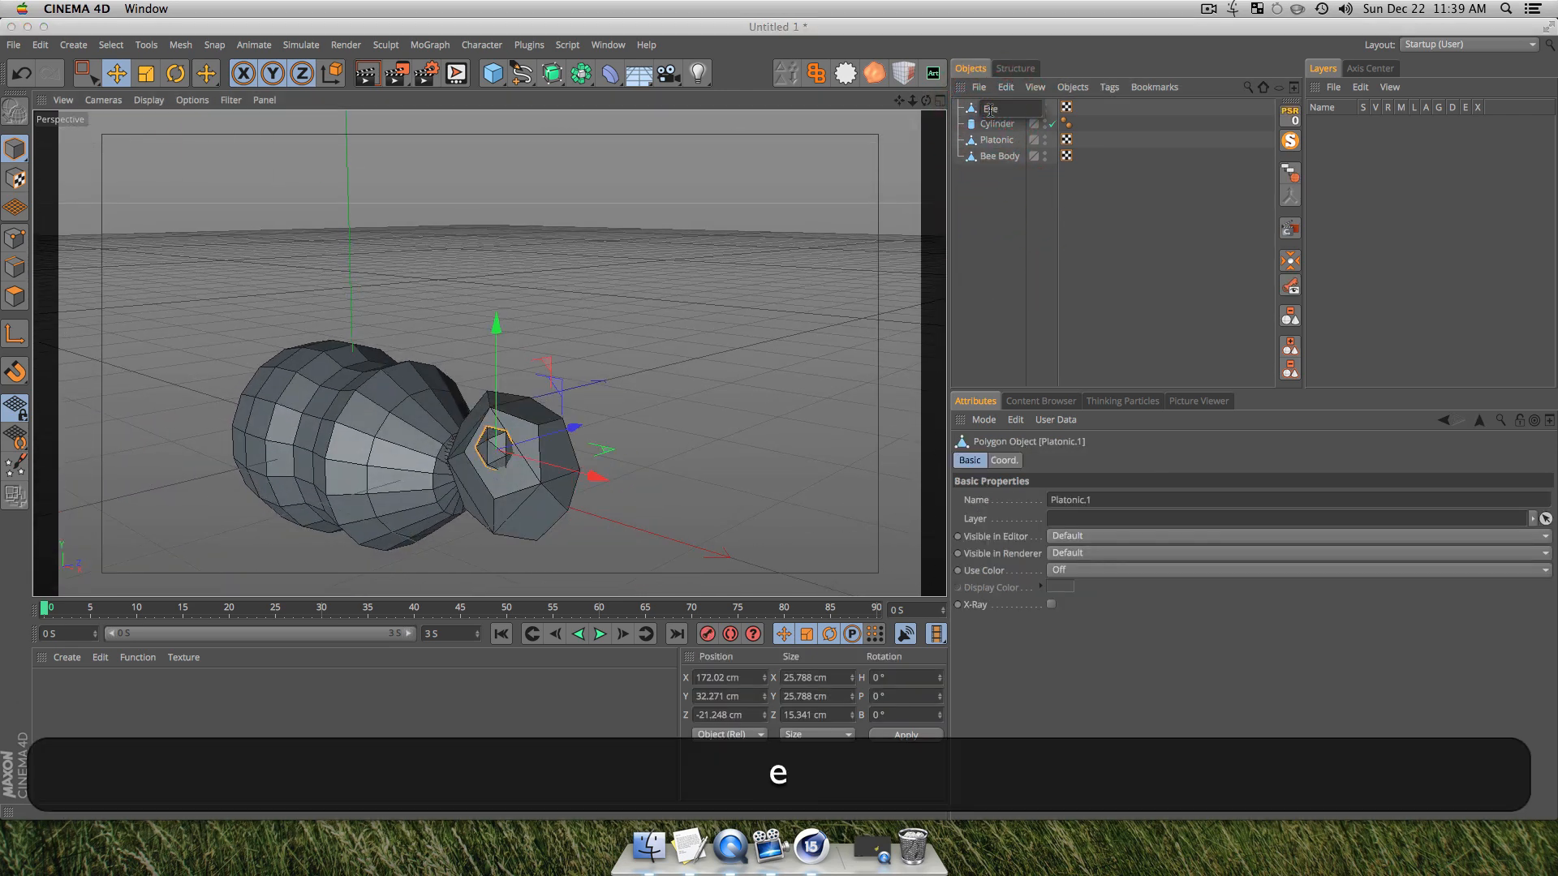
key("Return")
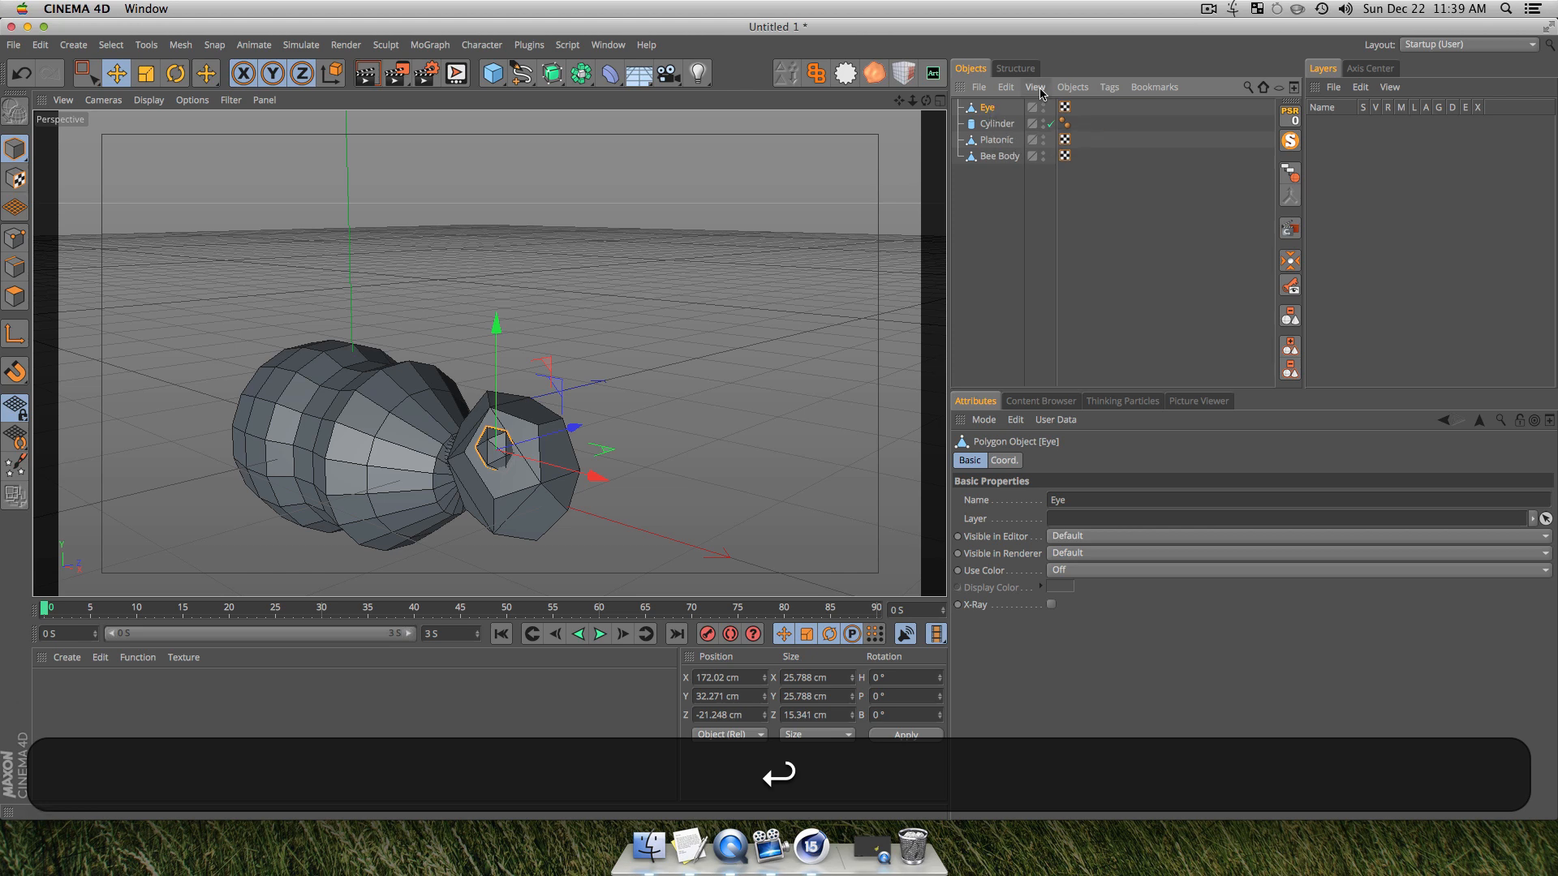
double_click(995, 124)
type("Neck")
key("Return")
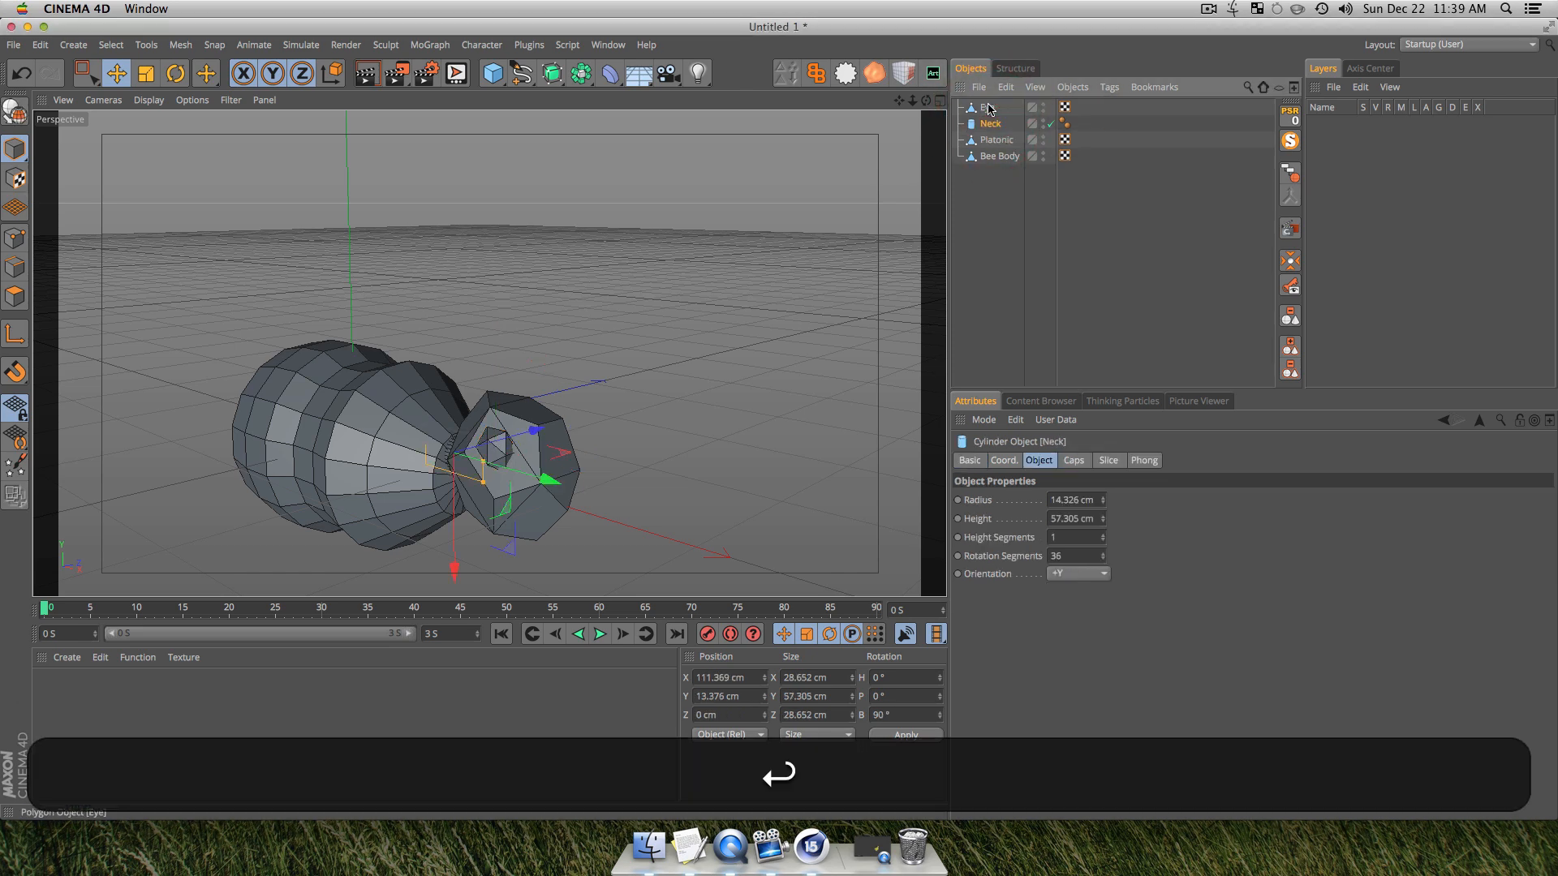
Step: Delete the Phong tag from the Neck and rename the Platonic head as "Bee Head"
left_click(1066, 125)
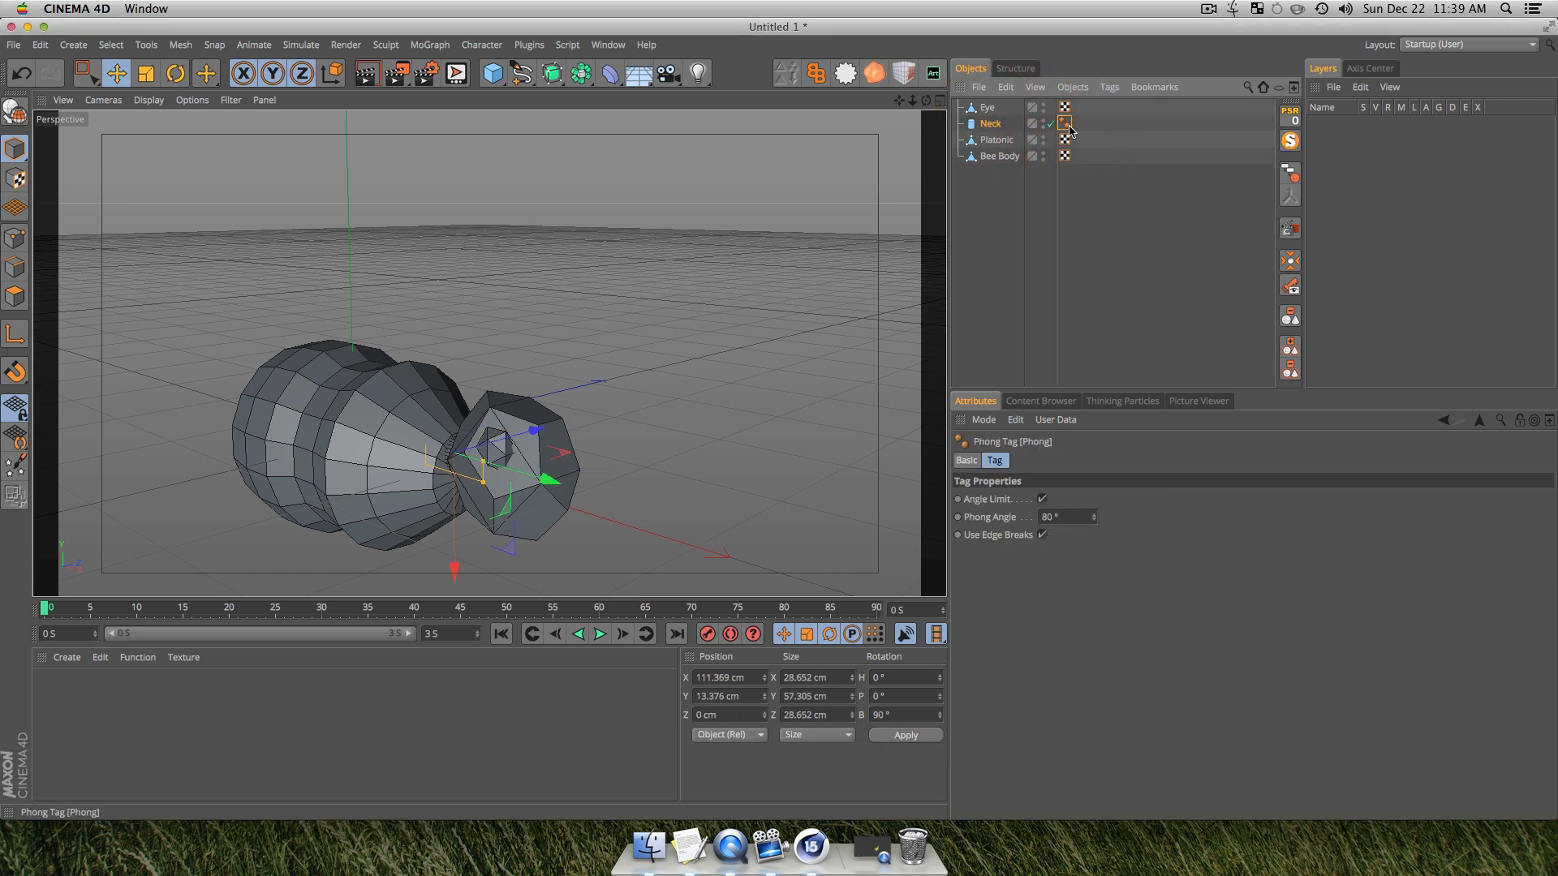
key("BackSpace")
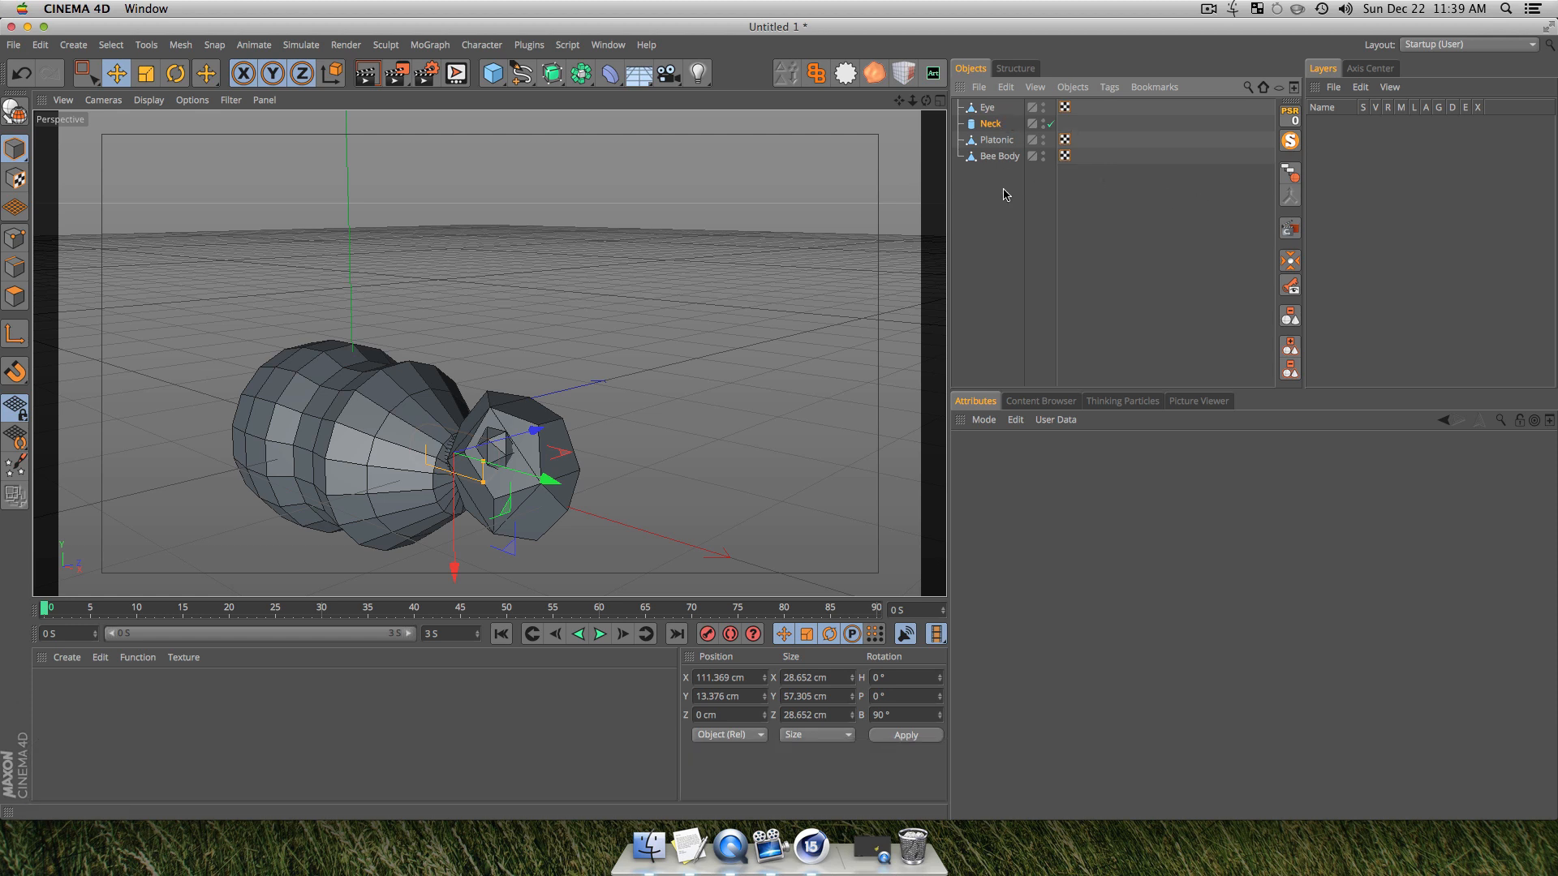
left_click(981, 214)
left_click(995, 139)
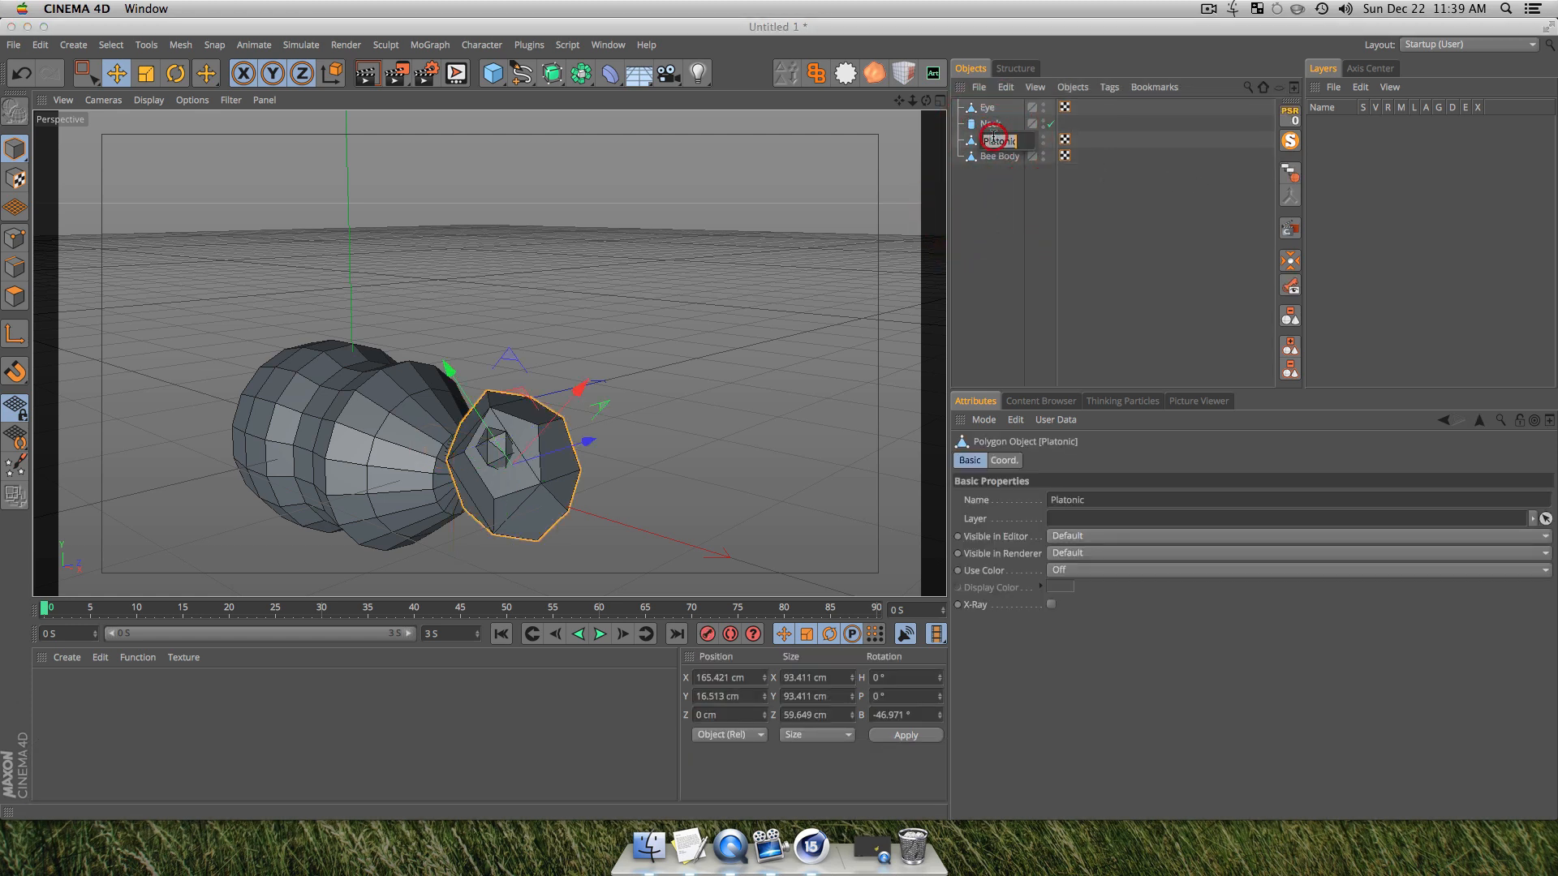
double_click(995, 140)
type("Bee Head")
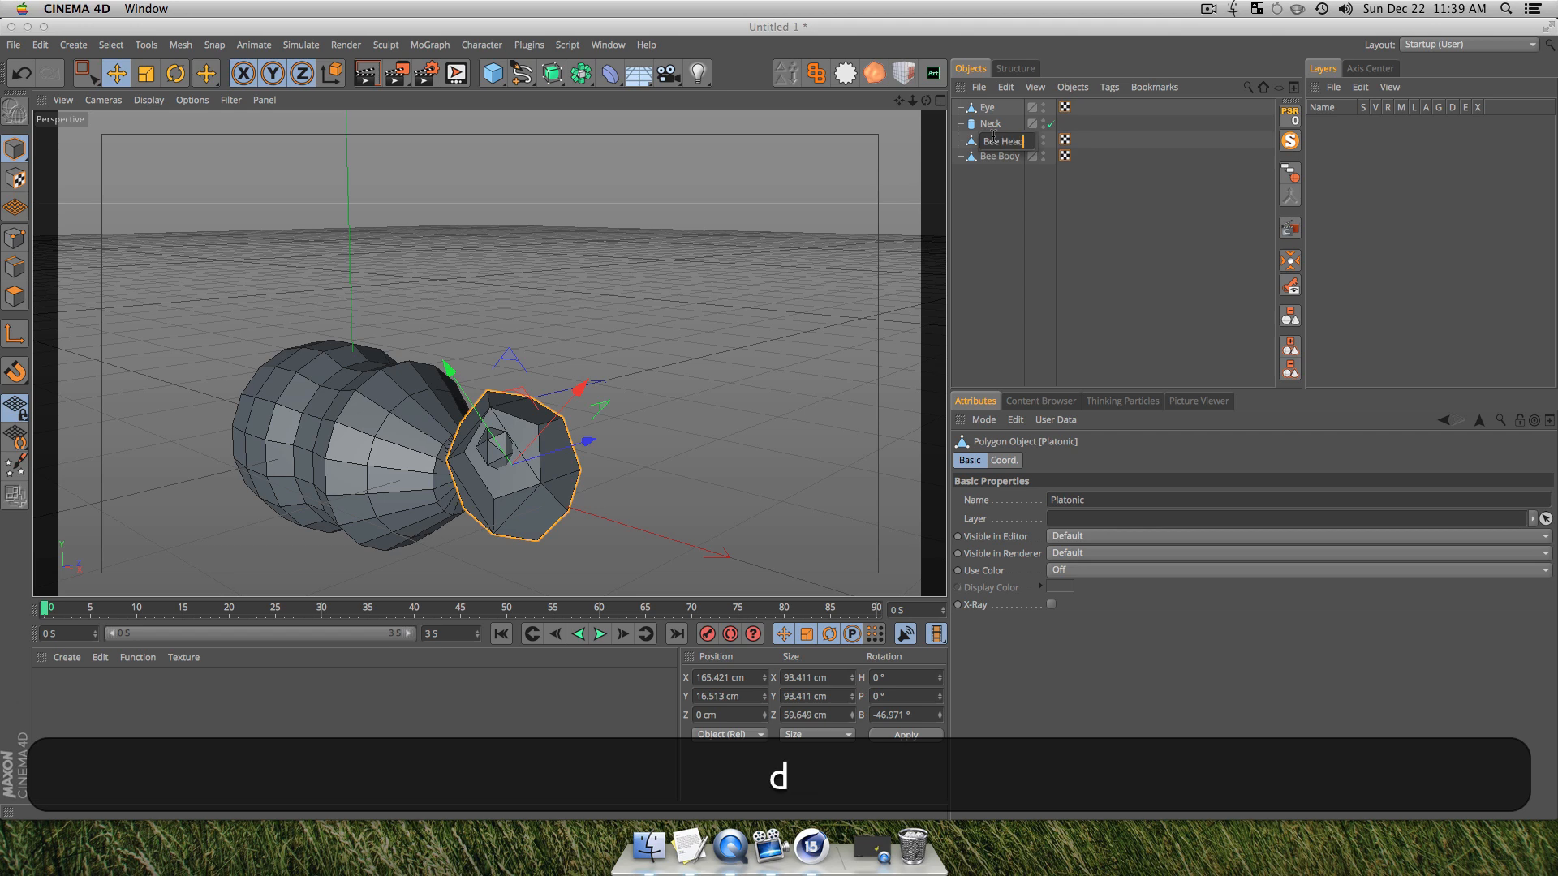
key("Return")
left_click(965, 264)
Step: Examine the assembled body, neck, head and eye of the bee from several angles
key("3")
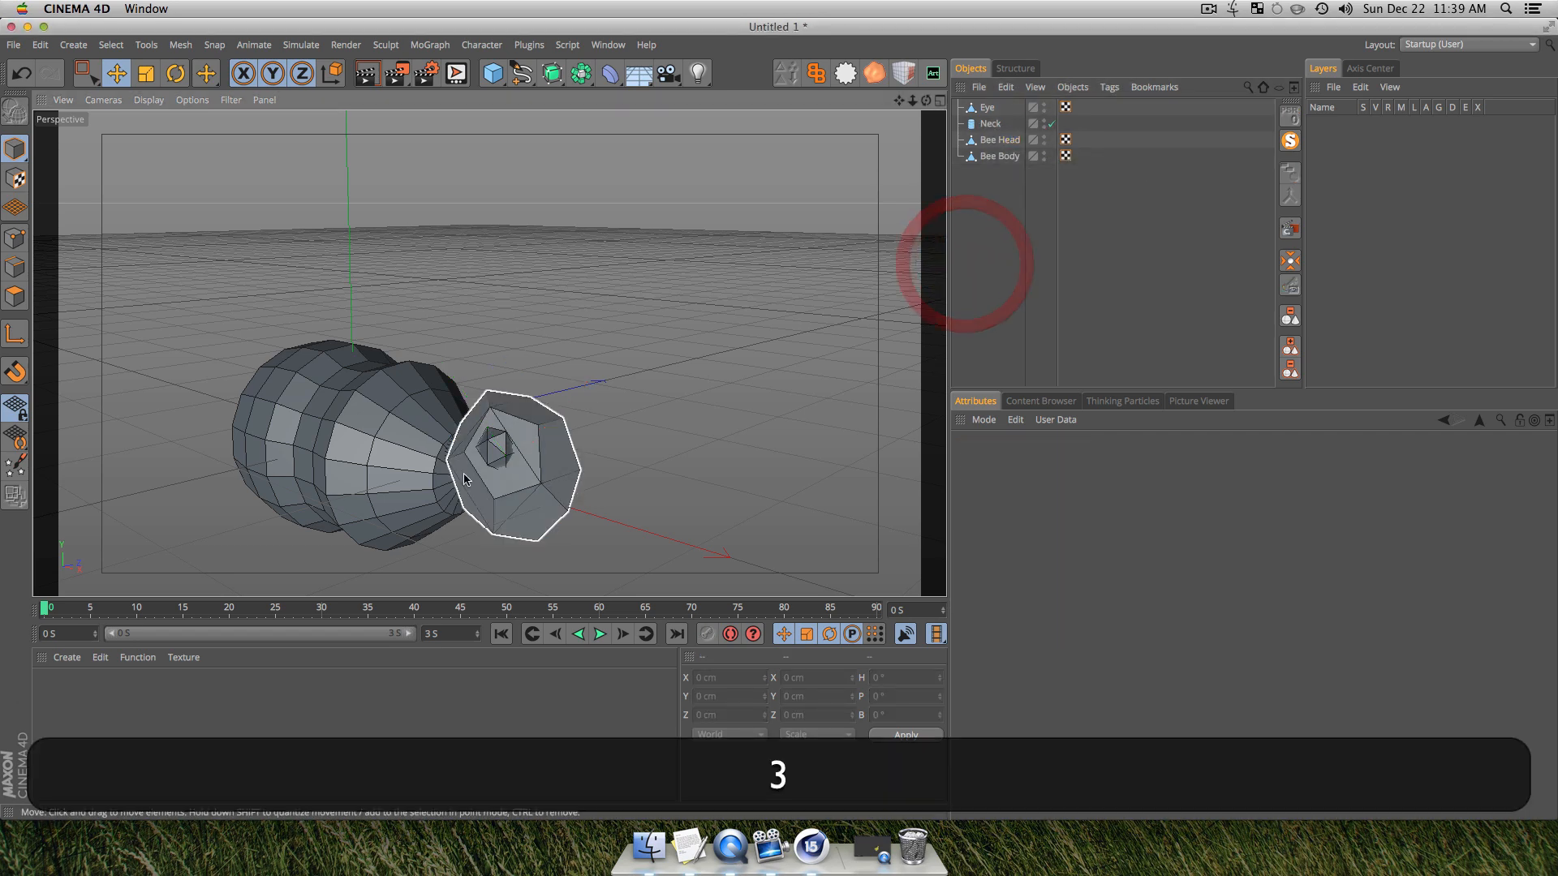
left_click_drag(464, 475, 539, 410)
key("1")
key("3")
key("3")
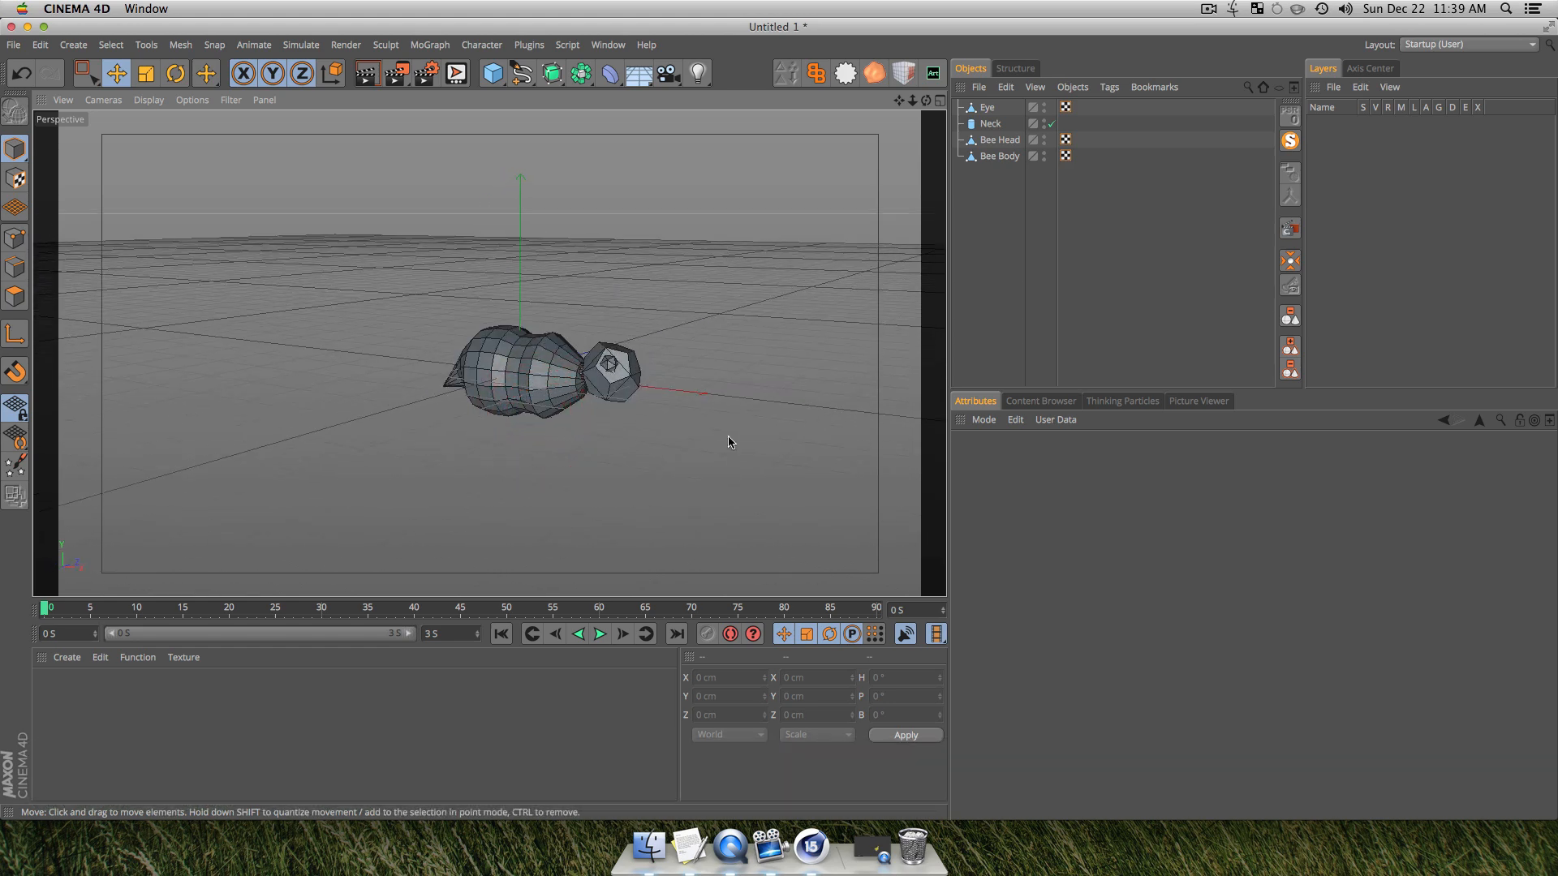
left_click(977, 261)
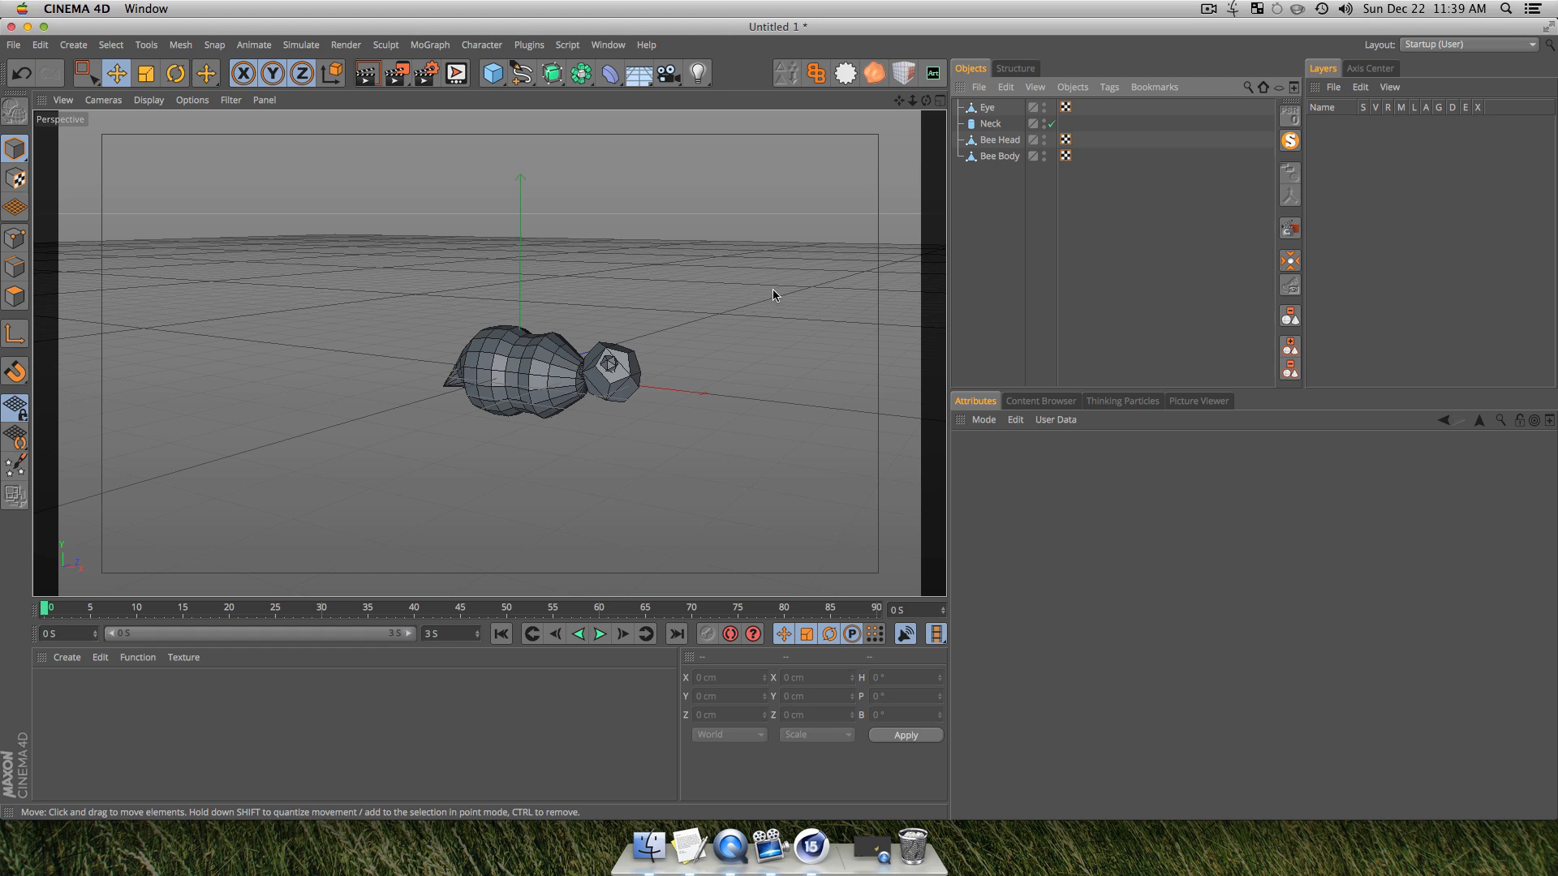
key("3")
left_click_drag(591, 324, 338, 382)
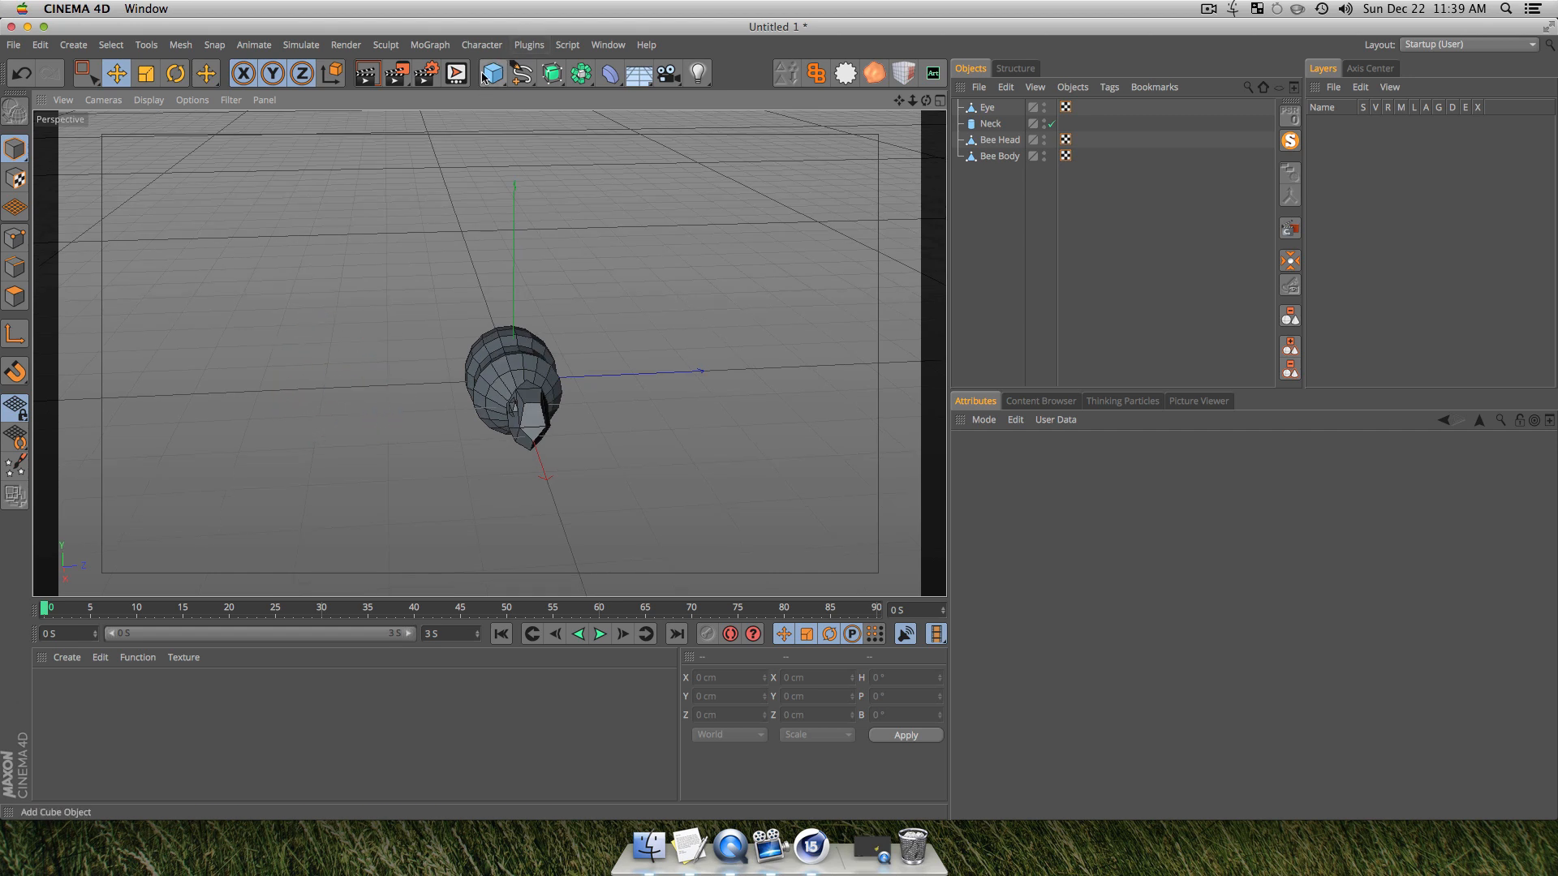
Step: Add a pyramid and move it out beside the bee's body to about Z -211 cm
left_click_drag(484, 75, 503, 309)
left_click_drag(583, 193, 583, 193)
key("e")
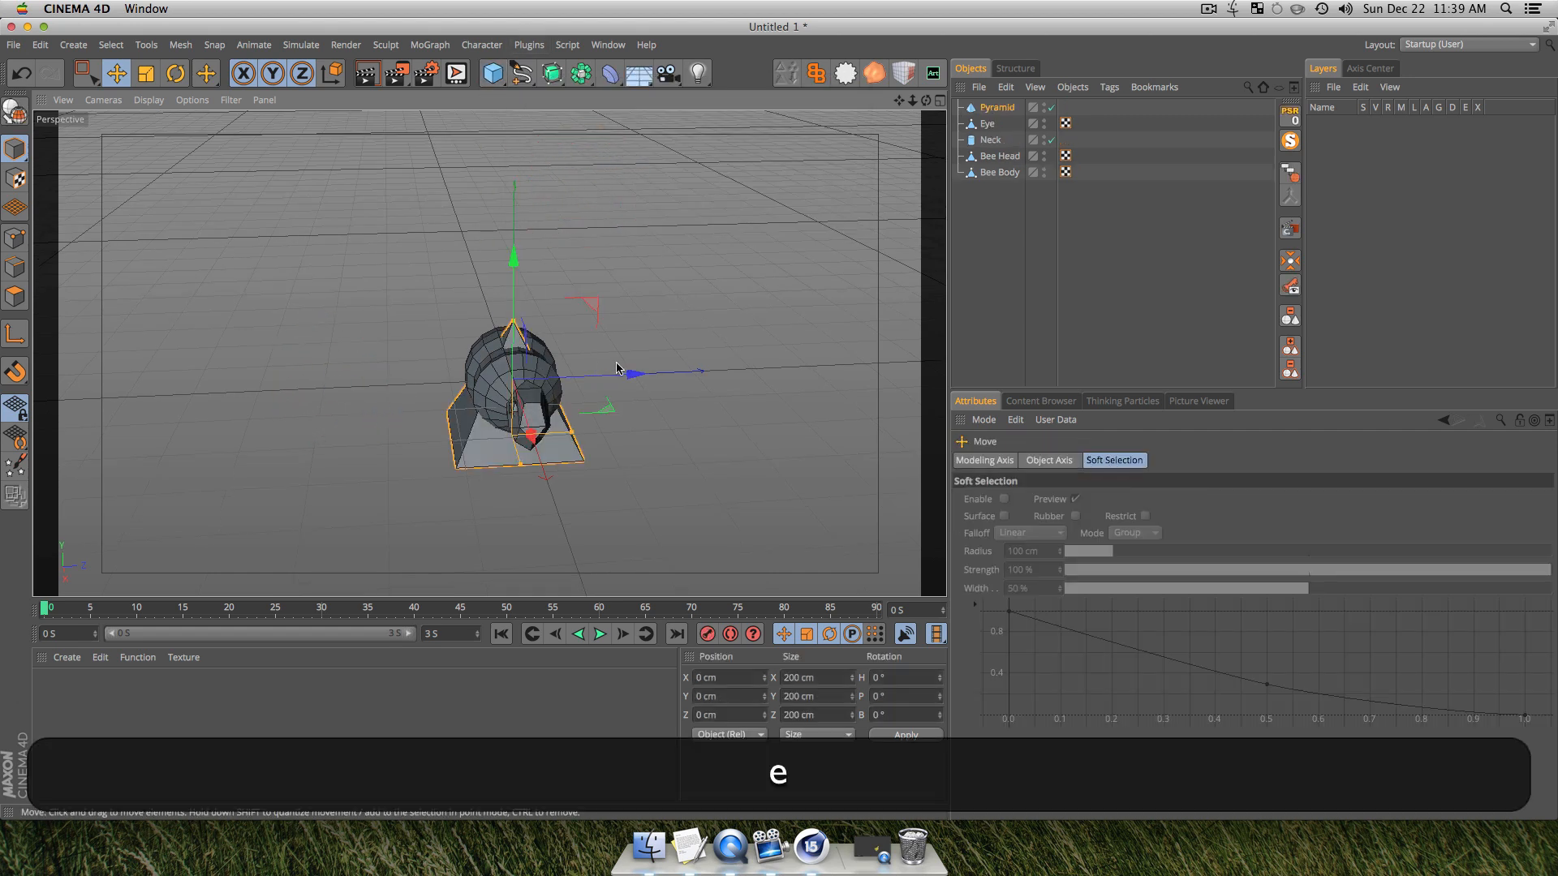
left_click_drag(628, 373, 497, 388)
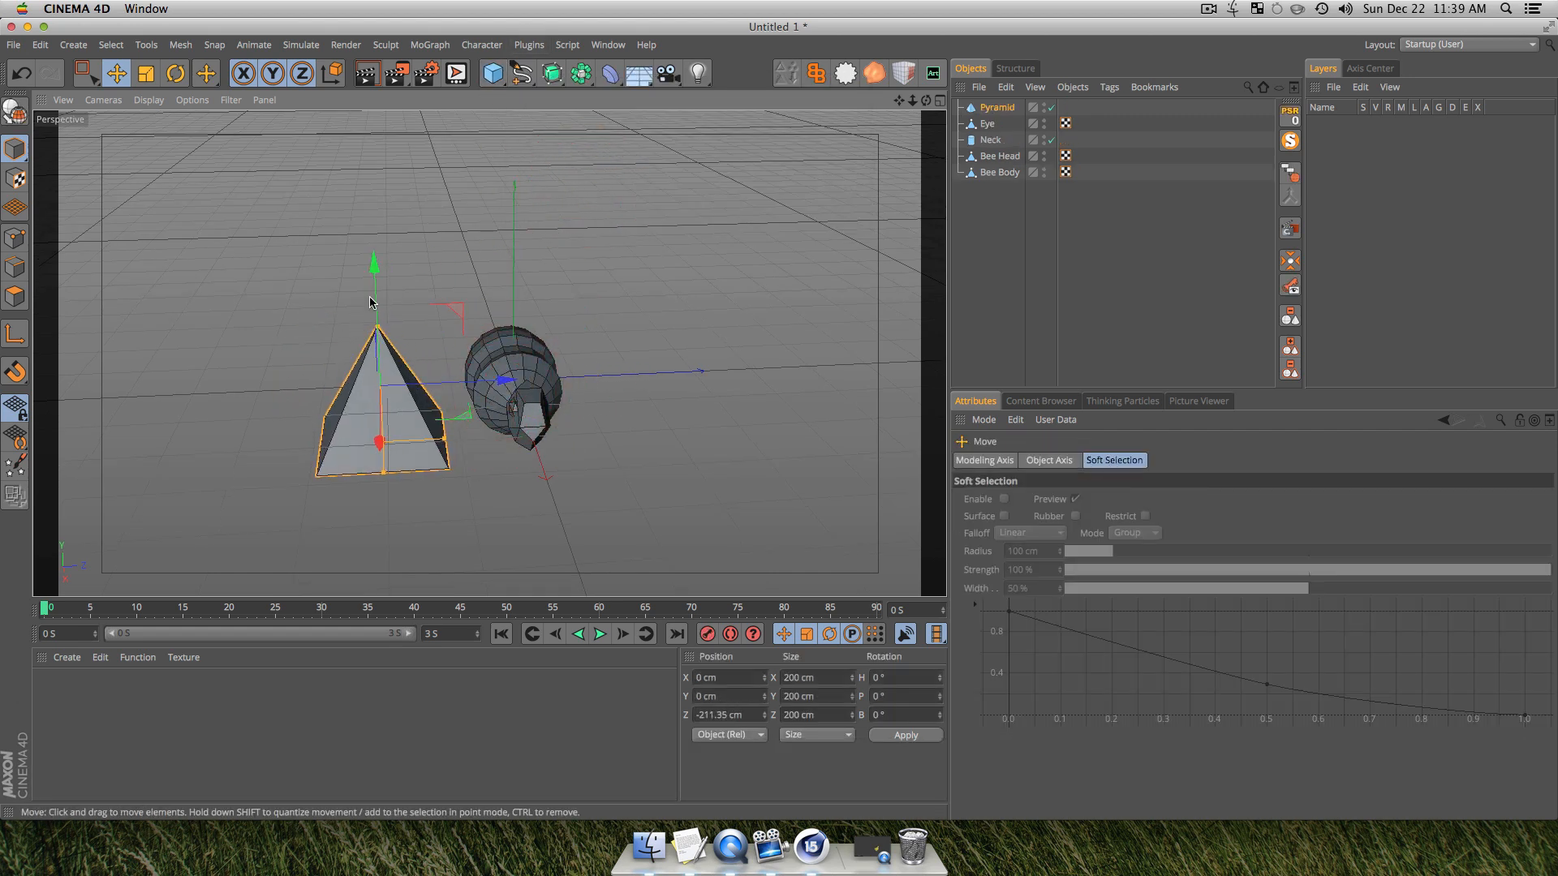
Step: Turn the pyramid upside down with a 180° bank rotation and set its segments to 3
key("r")
left_click_drag(375, 334, 378, 450)
left_click_drag(454, 192, 503, 194)
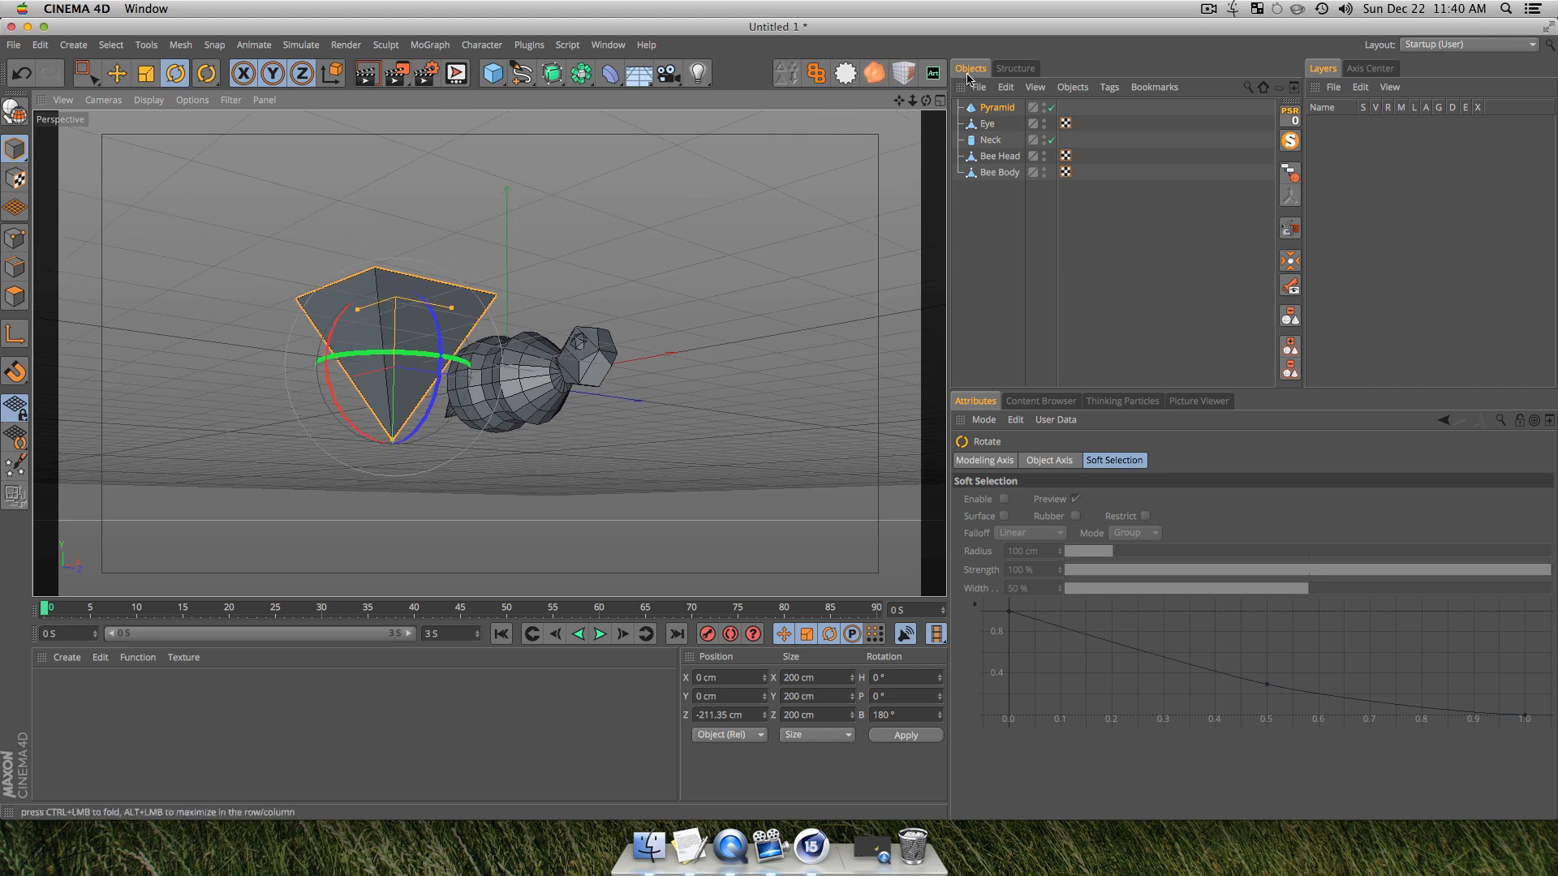
left_click(996, 107)
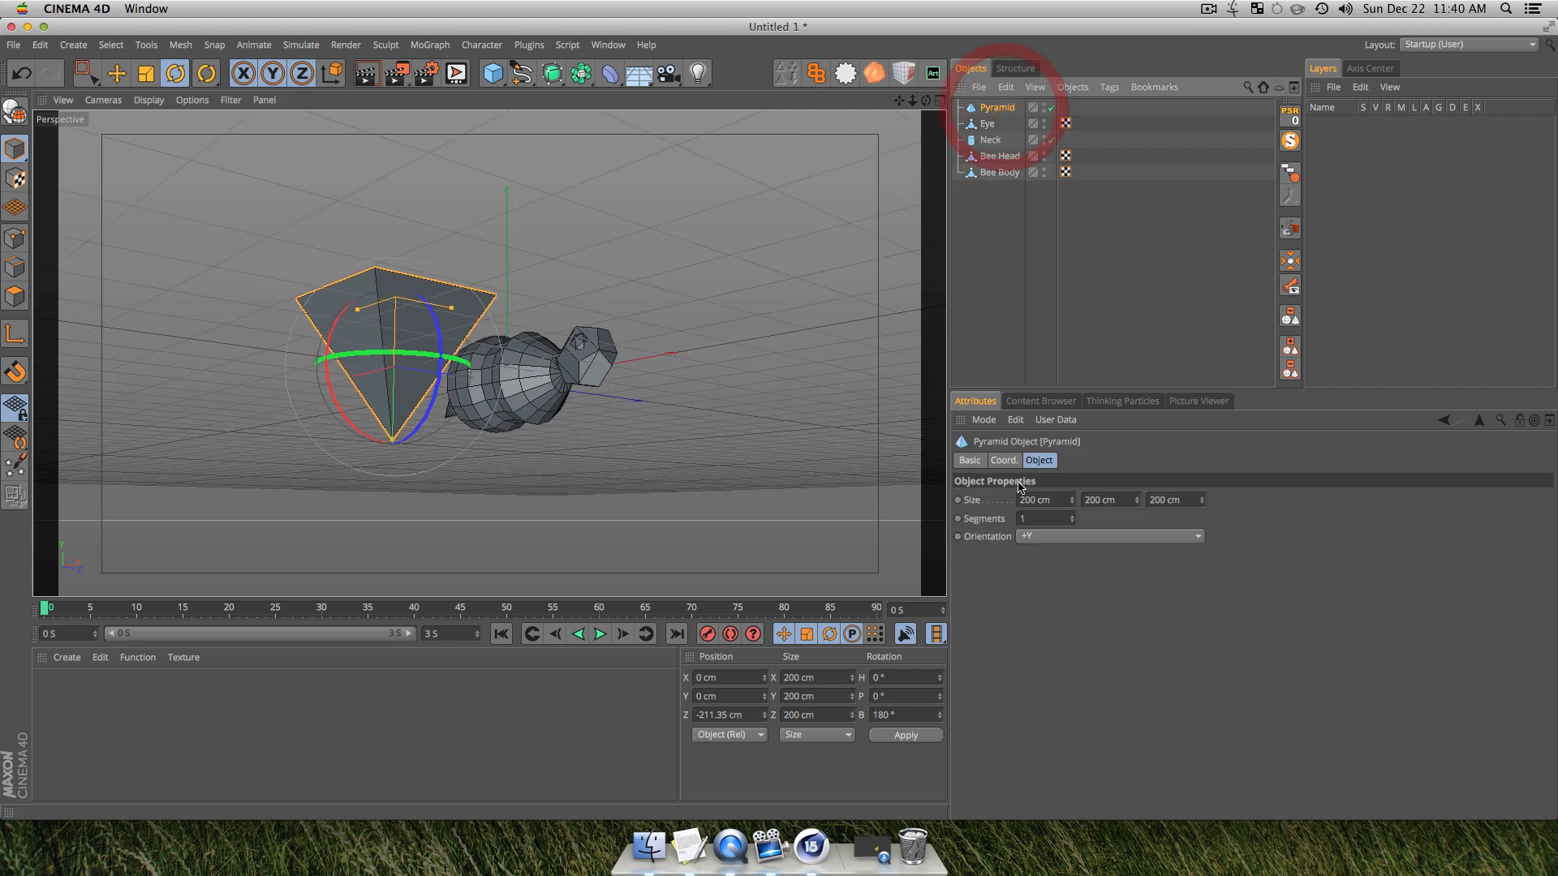
left_click(1072, 516)
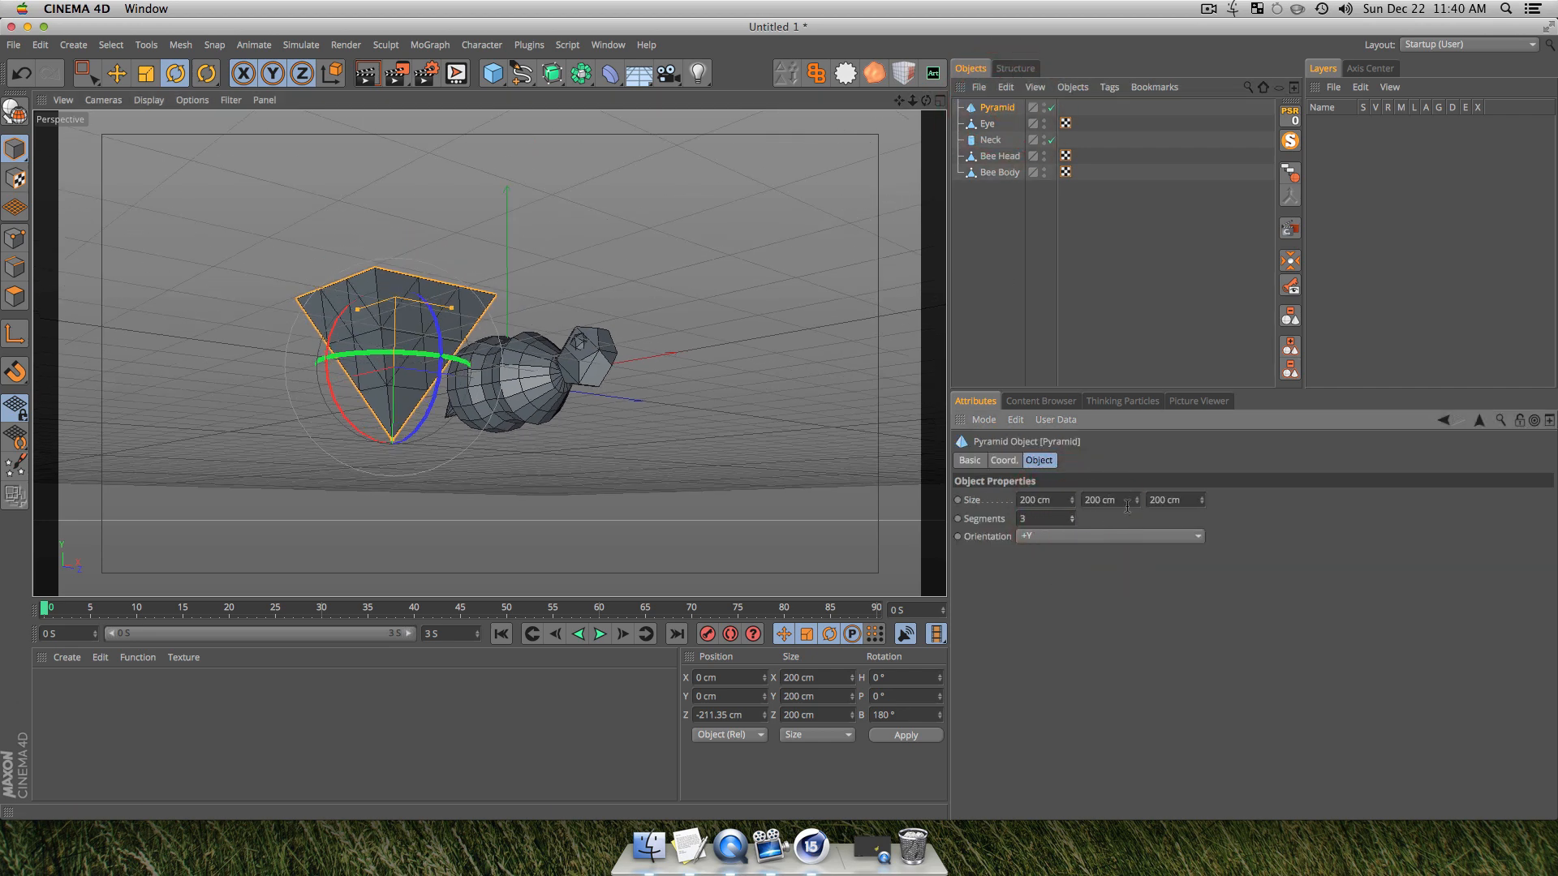
left_click(1012, 315)
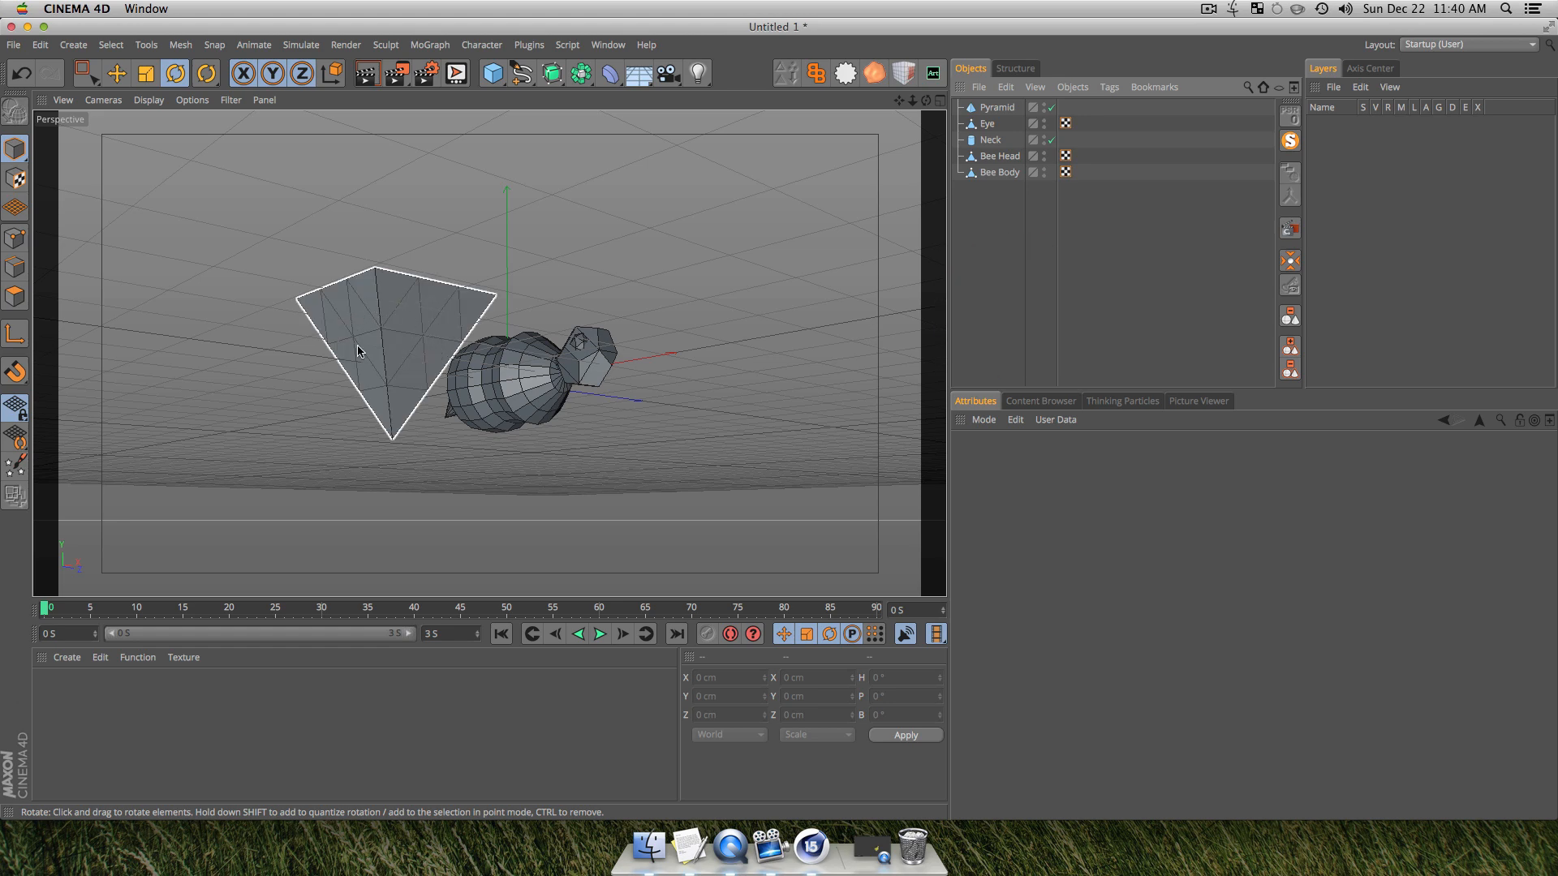
Step: Make the pyramid editable and frame it in the Right view
key("F2")
key("F3")
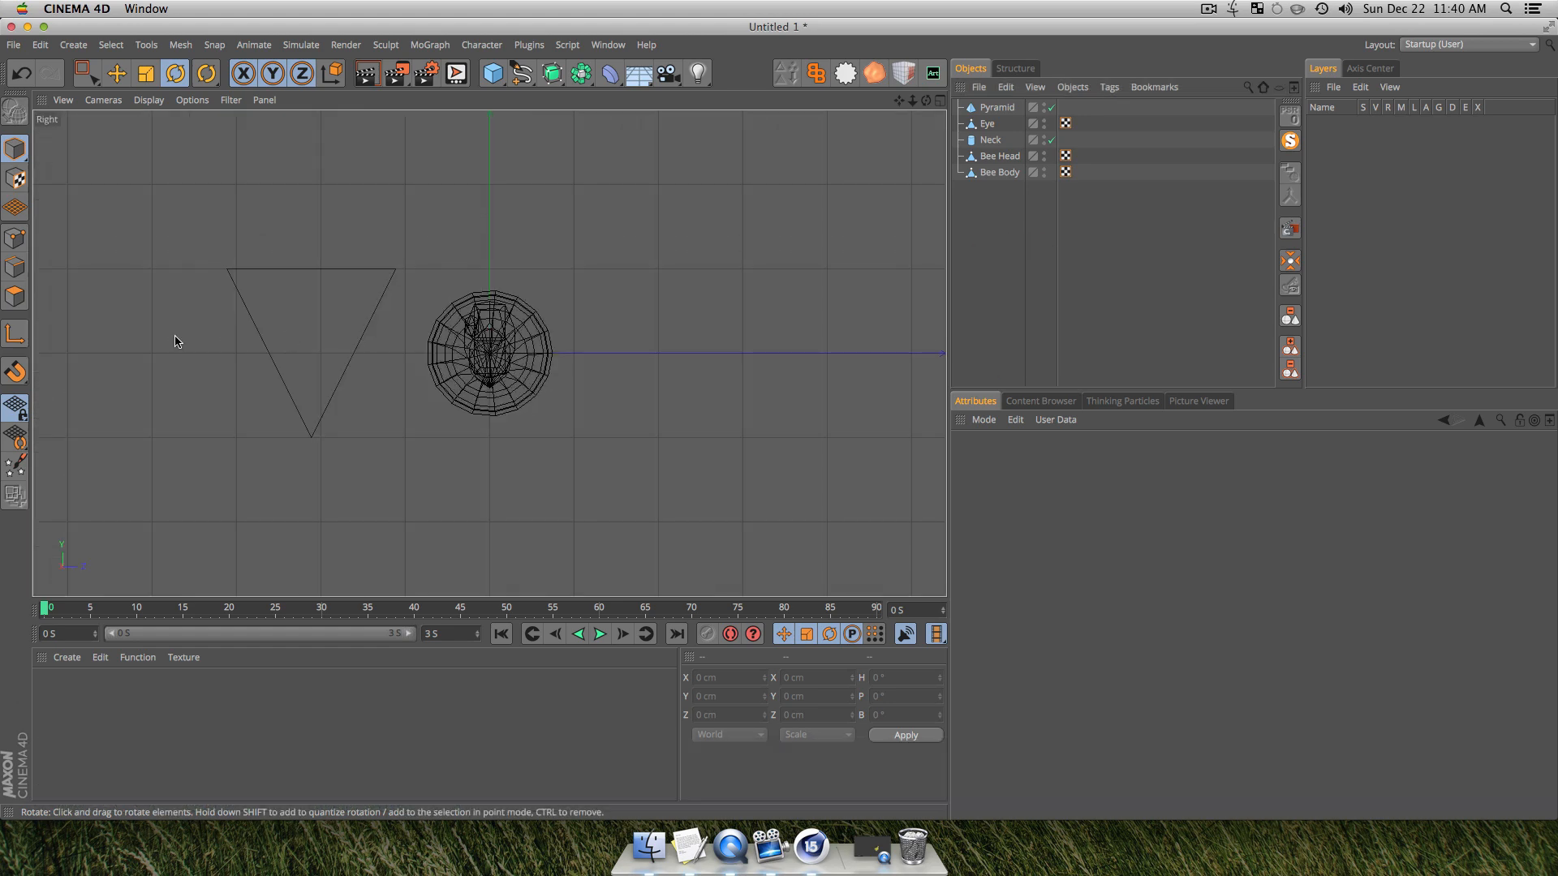
left_click(997, 107)
key("c")
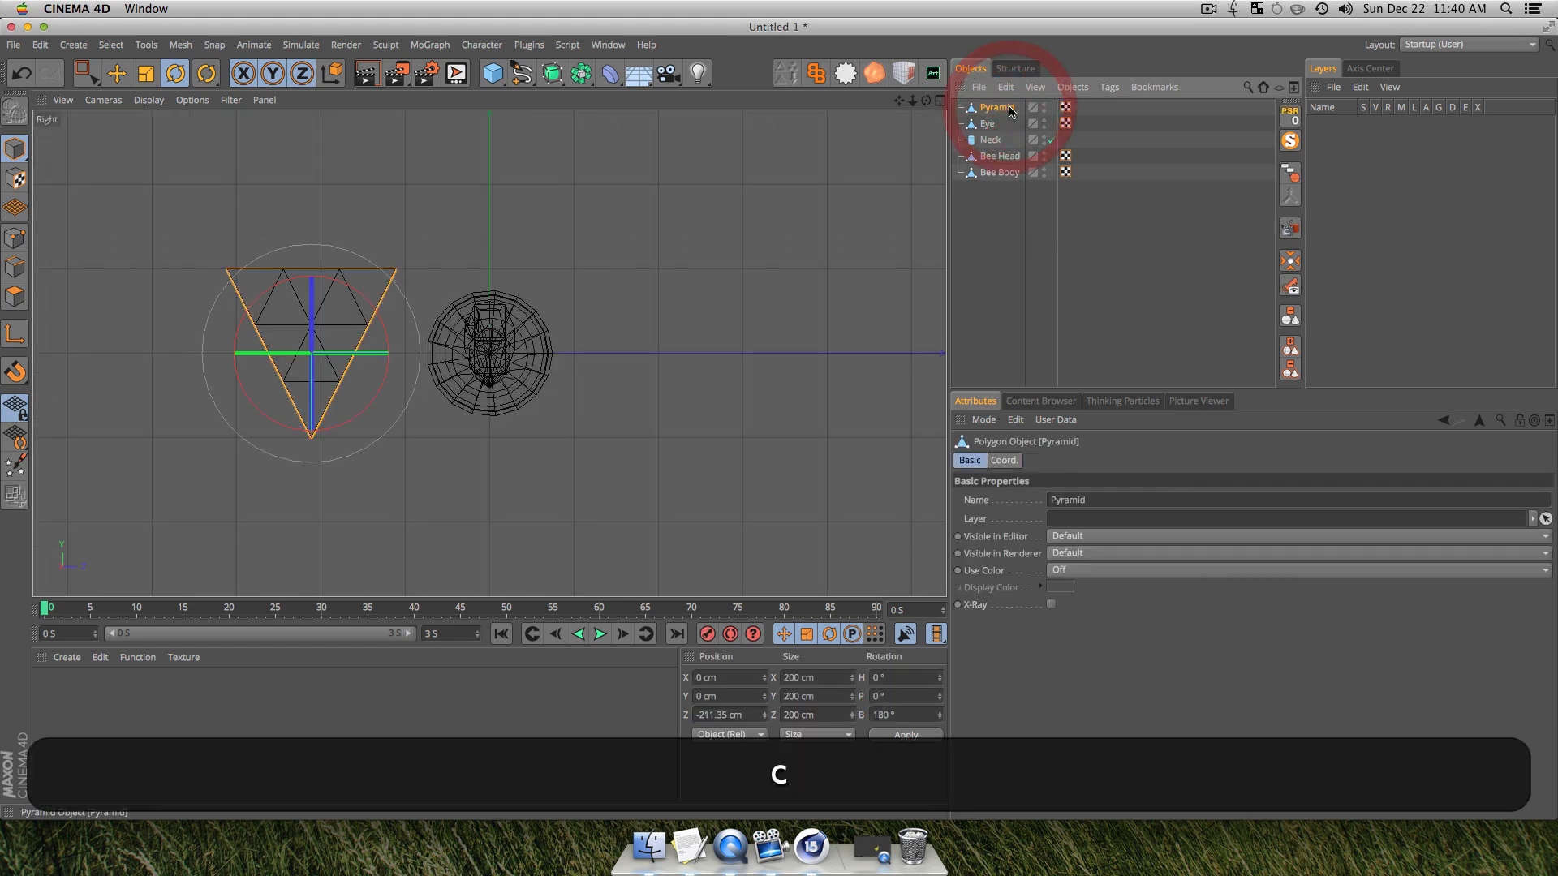
scroll(284, 373, "up", 4)
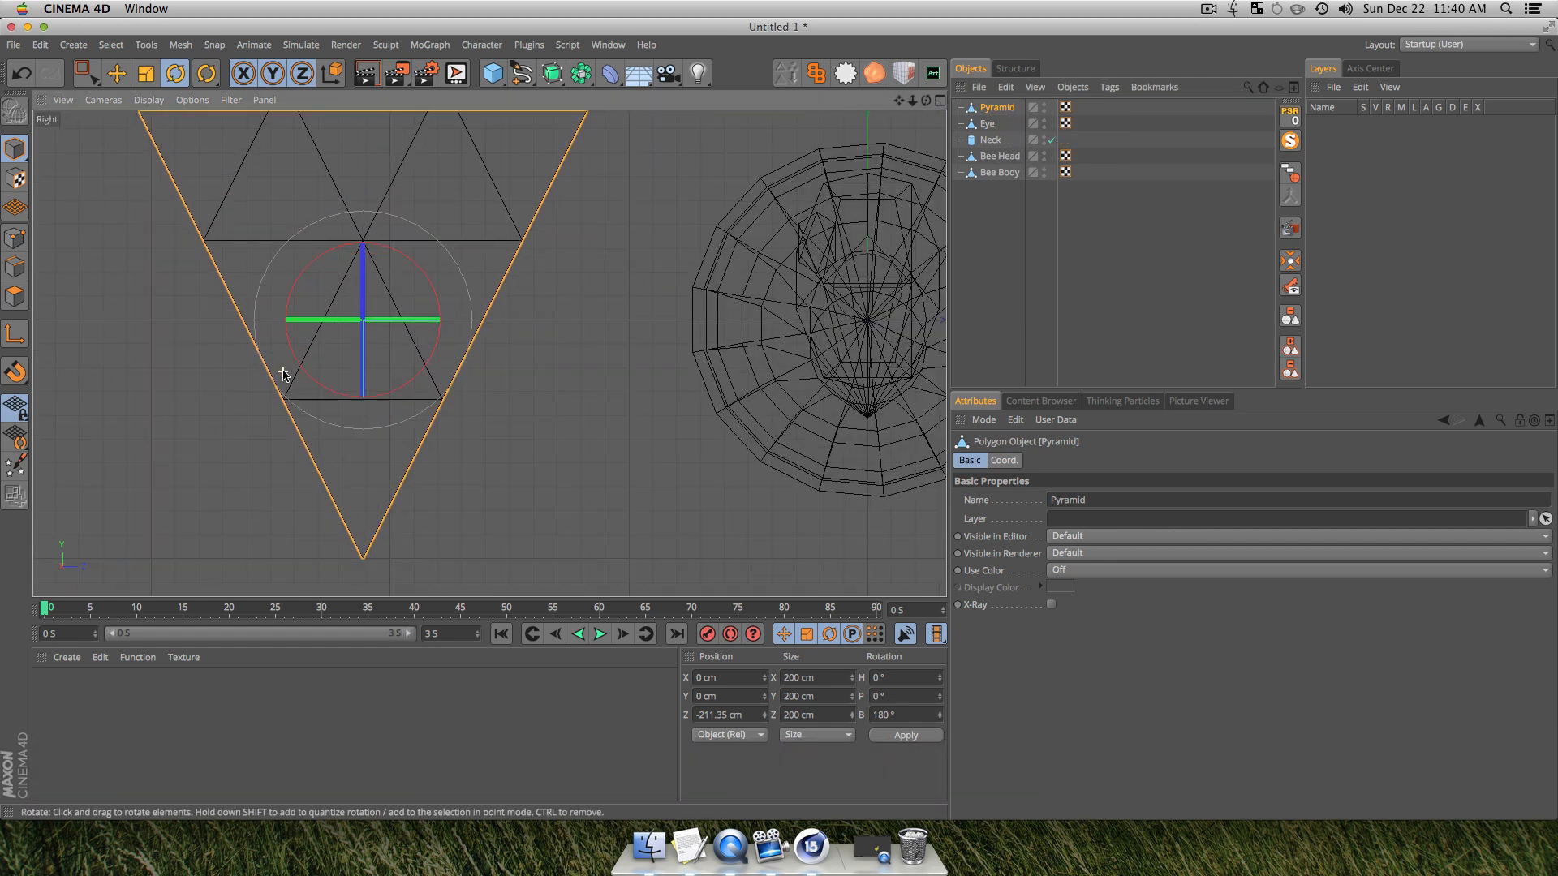
key("1")
left_click_drag(312, 358, 368, 420)
scroll(369, 411, "down", 3)
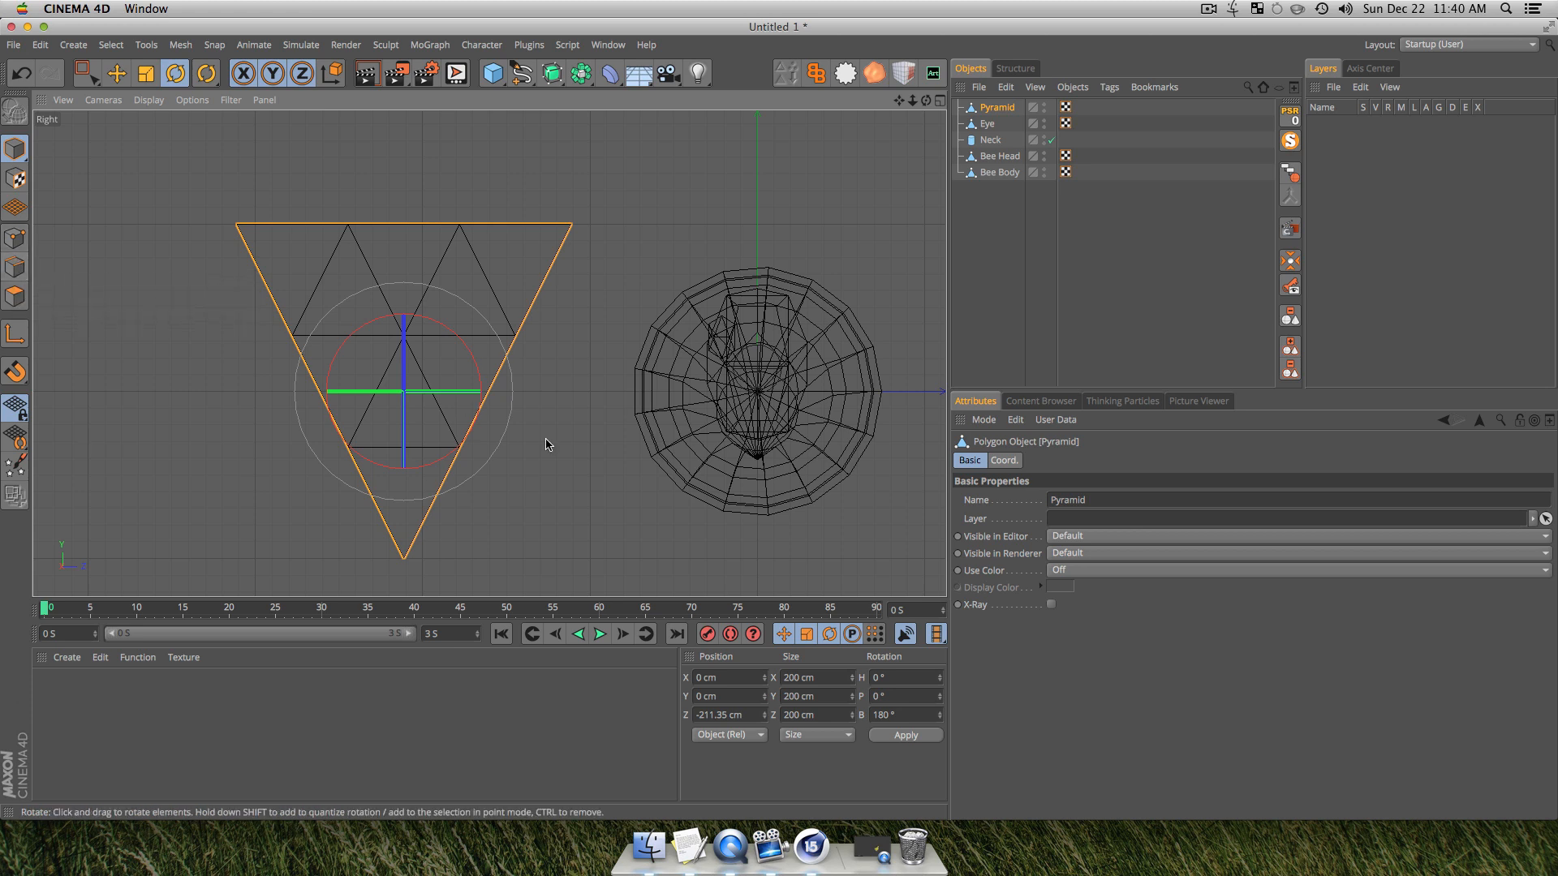
Step: Select the pyramid's uppermost row of polygons and raise it to about Y -104 cm, about 95 cm high
left_click(9, 300)
left_click(92, 81)
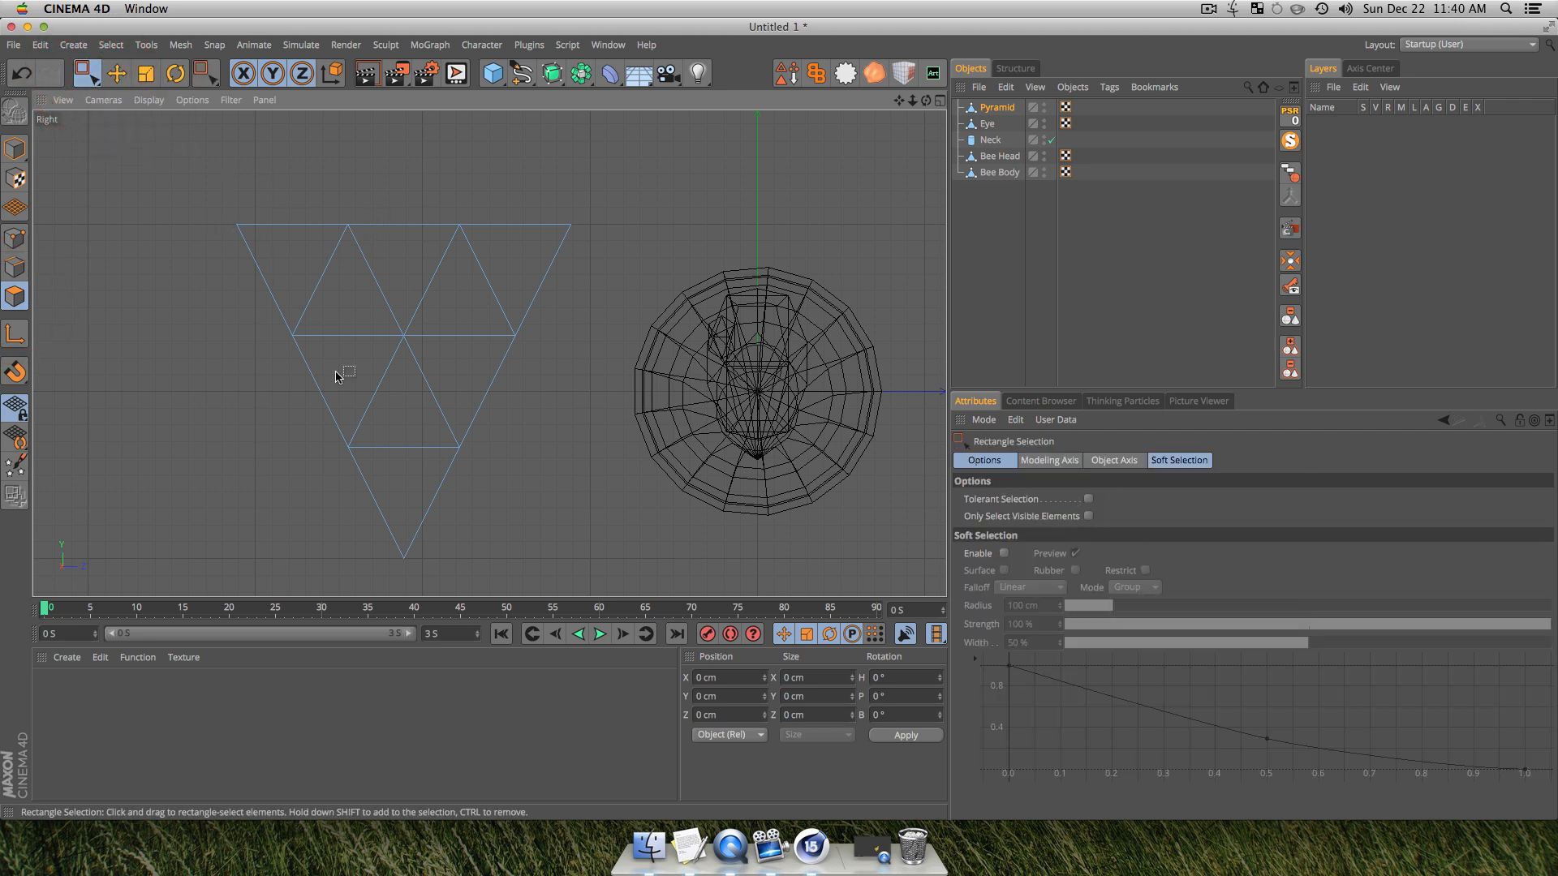
left_click_drag(192, 193, 594, 345)
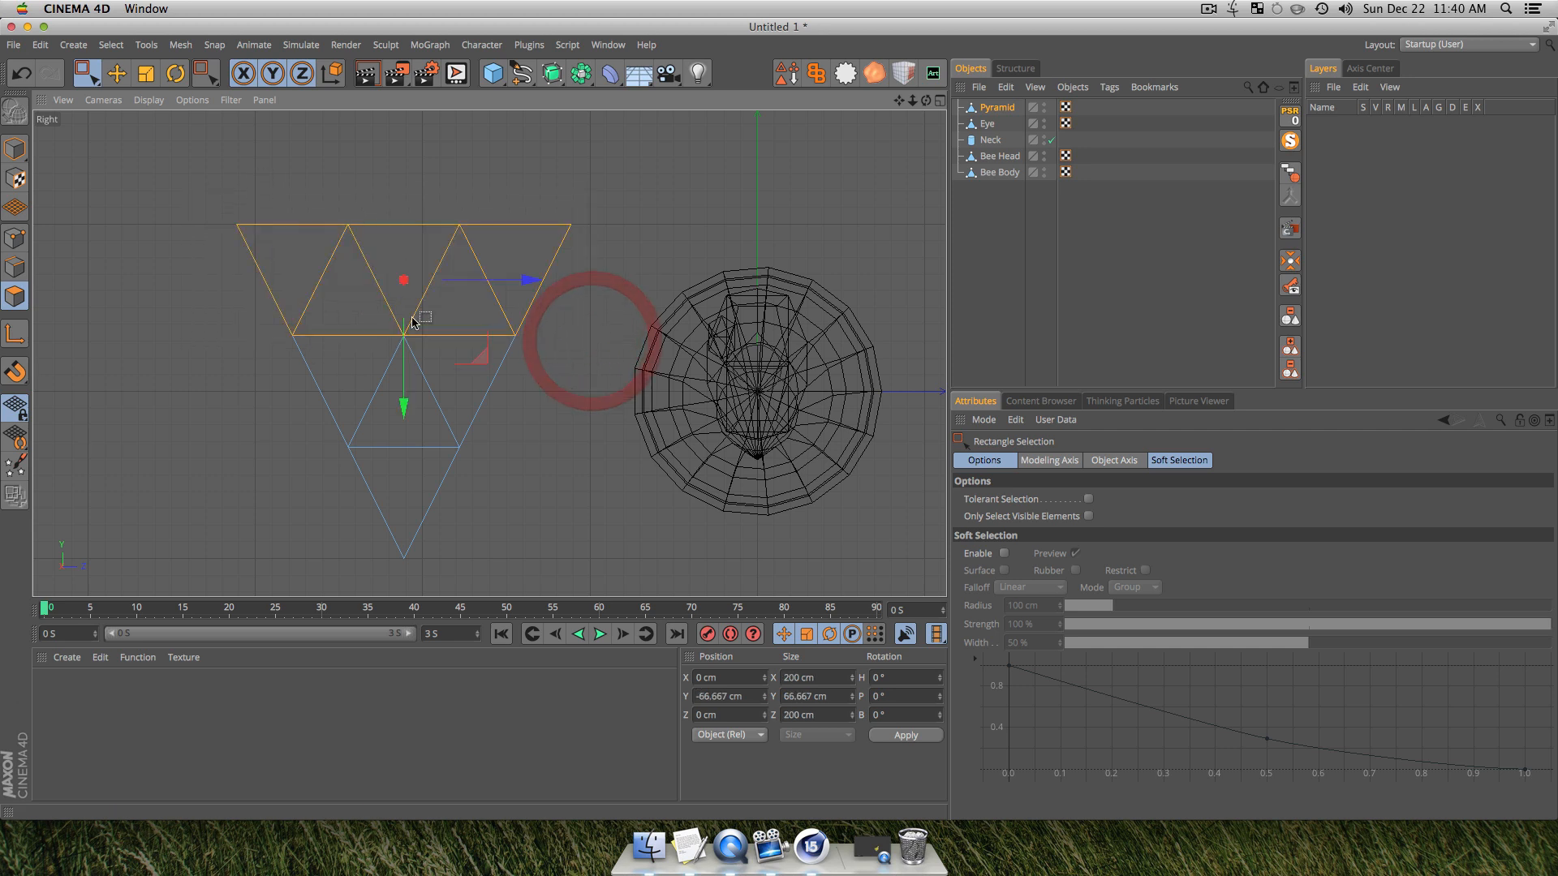
key("t")
left_click_drag(403, 409, 400, 327)
key("e")
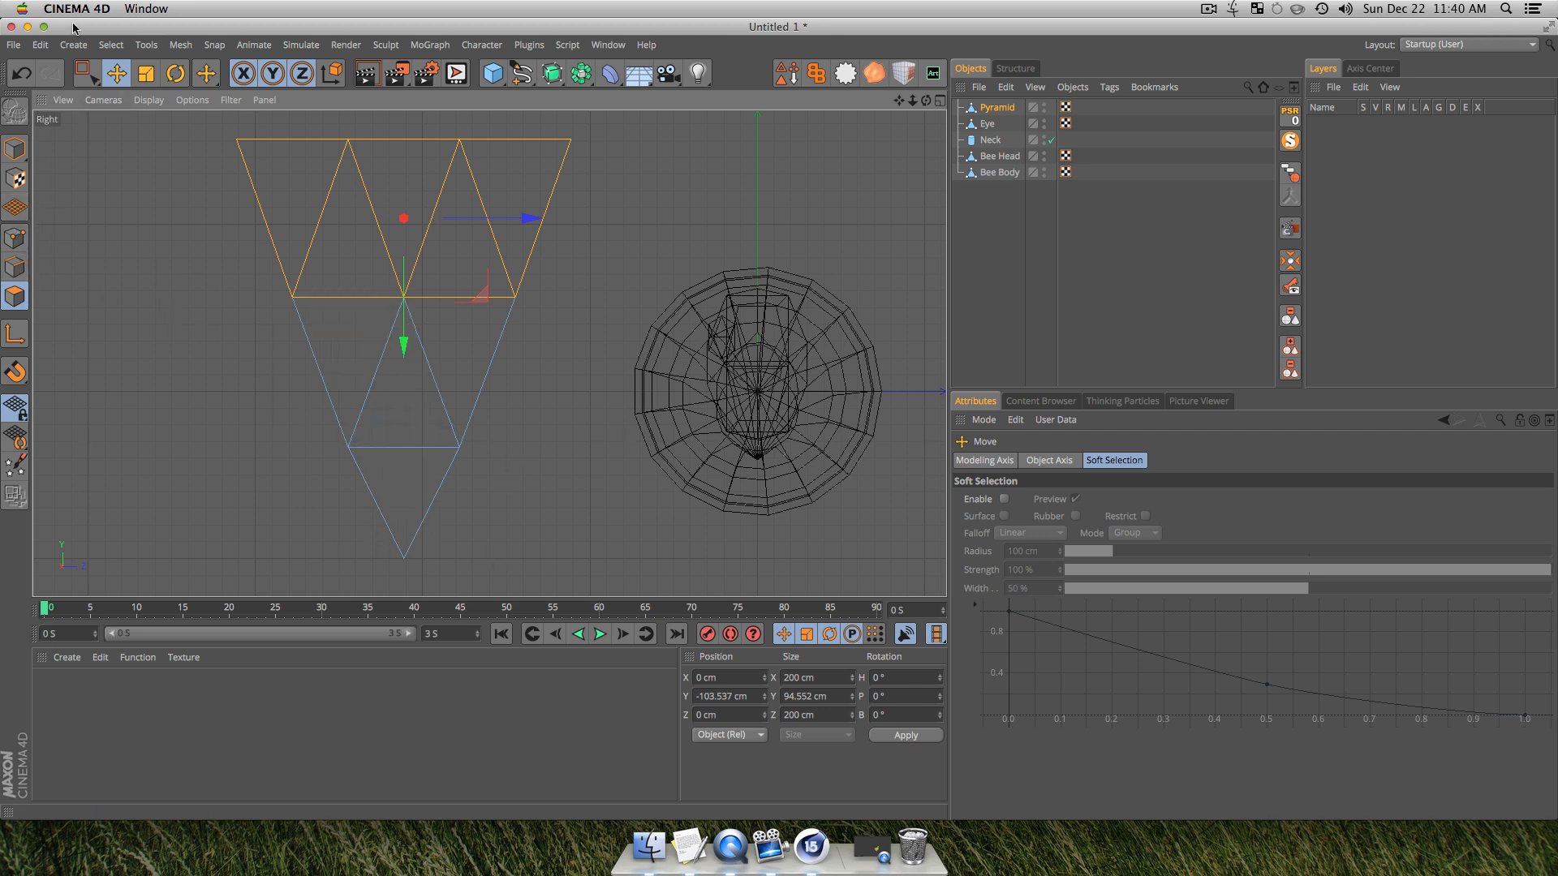
Step: Scale the pyramid's middle band of polygons down to about 84 cm wide and extend it upward to about 115 cm high
key("0")
left_click_drag(538, 455, 233, 268)
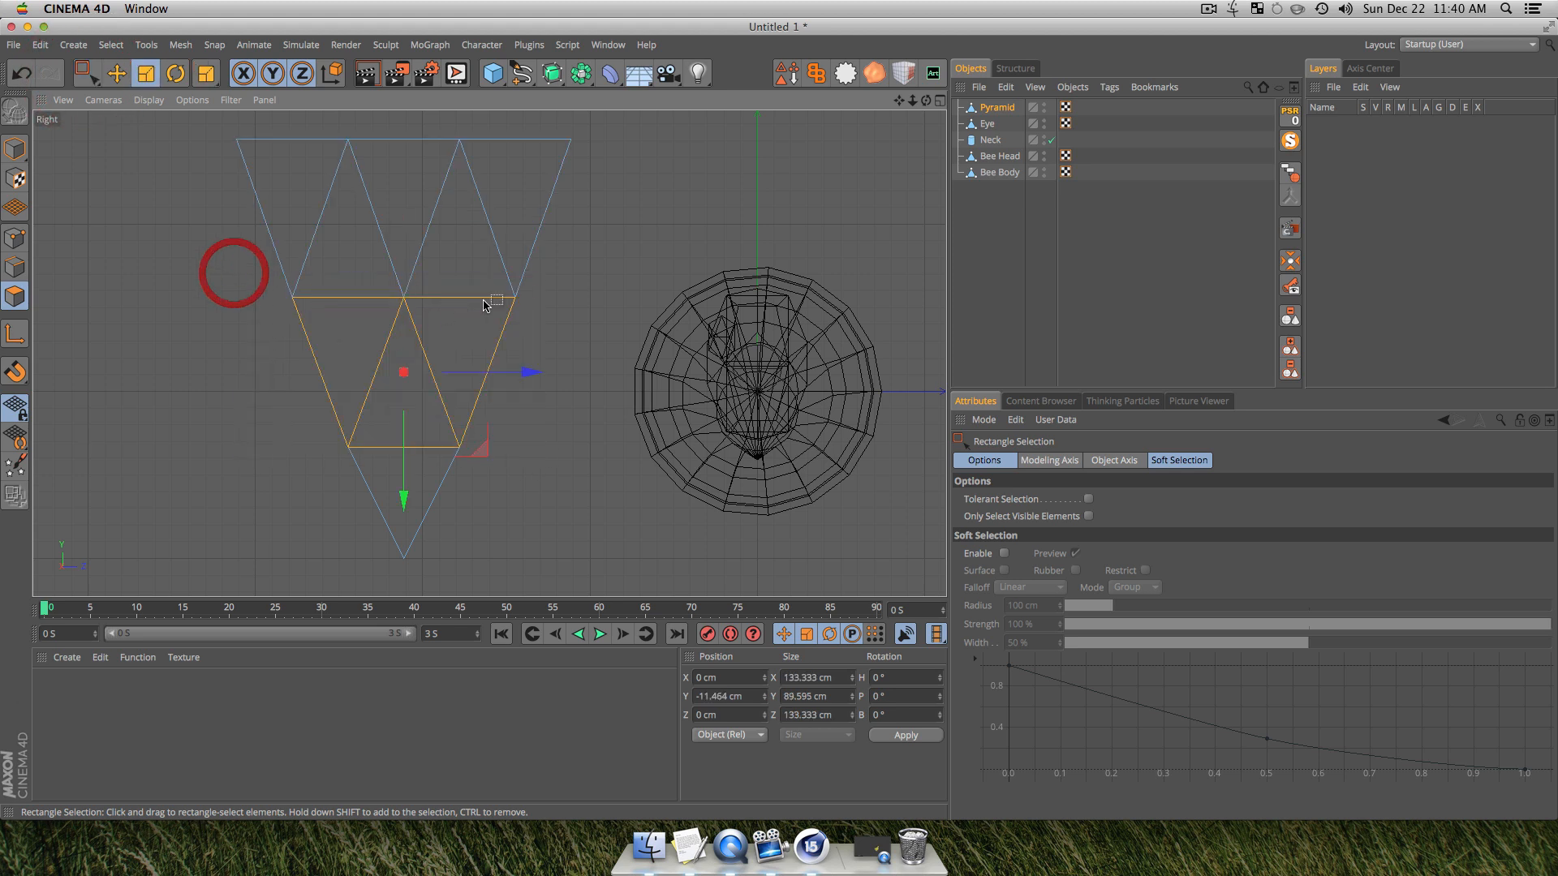
key("t")
left_click_drag(537, 310, 406, 348)
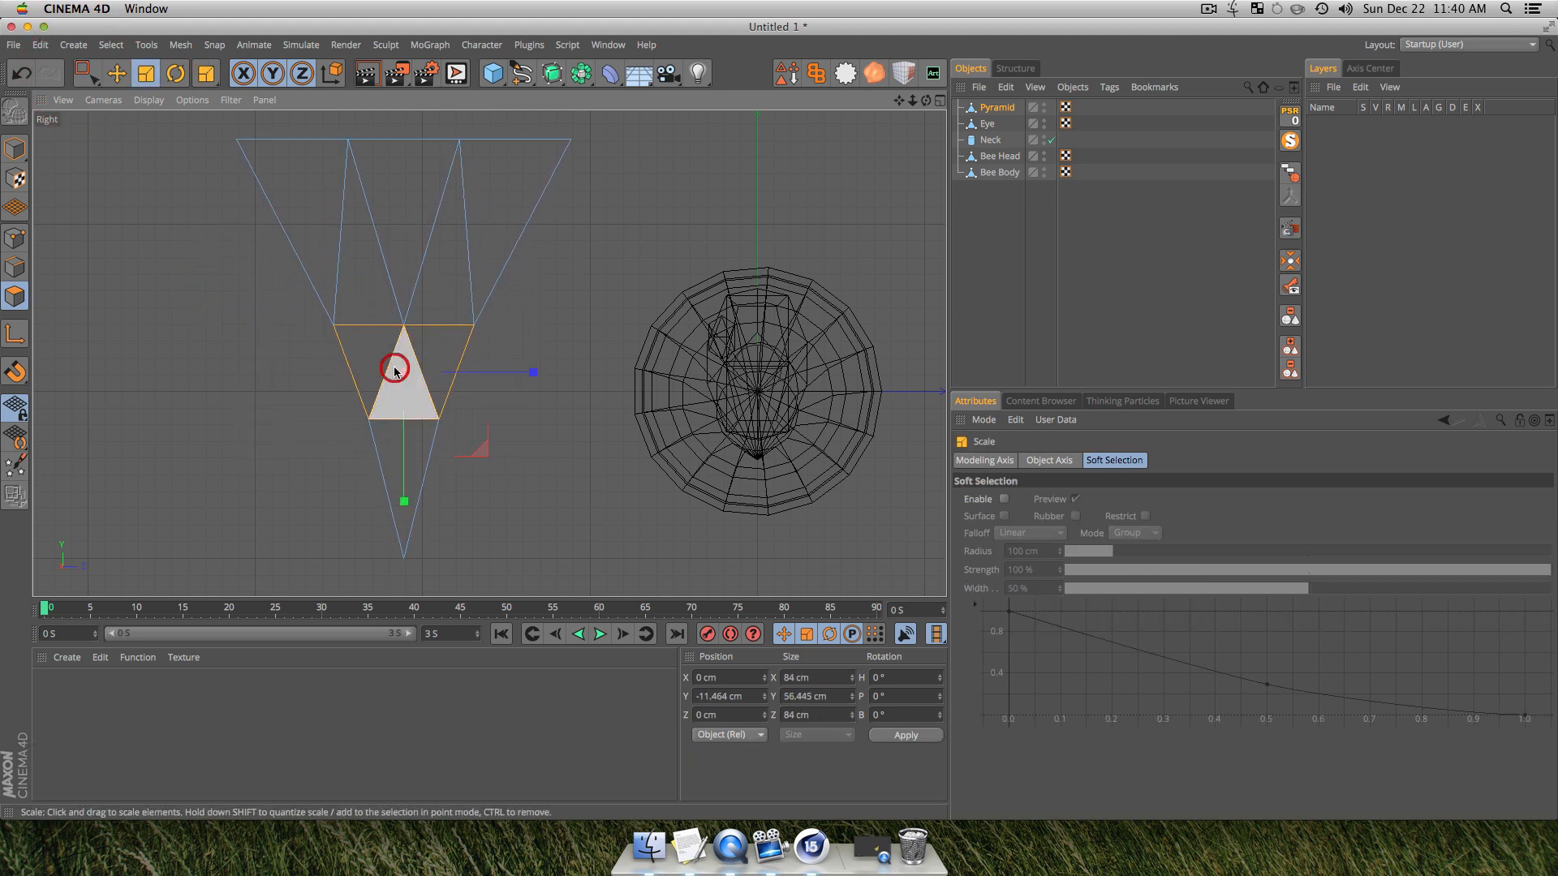
left_click_drag(403, 497, 403, 459)
key("e")
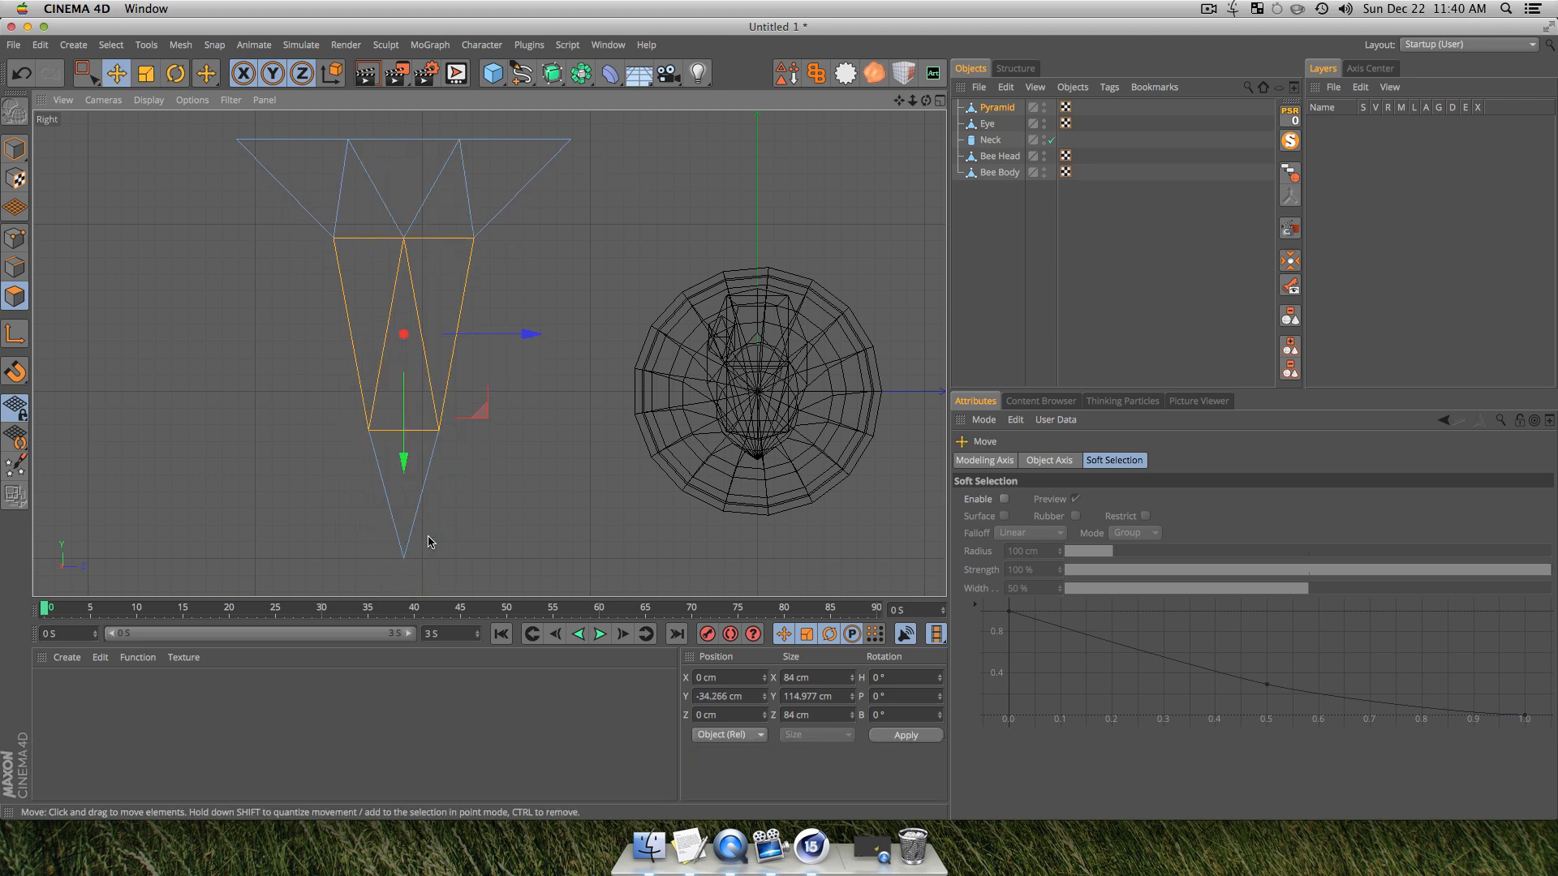
Step: Select the pyramid's upper inner row of points, hidden ones included, widen it to about 107 cm and lower it slightly
left_click(14, 243)
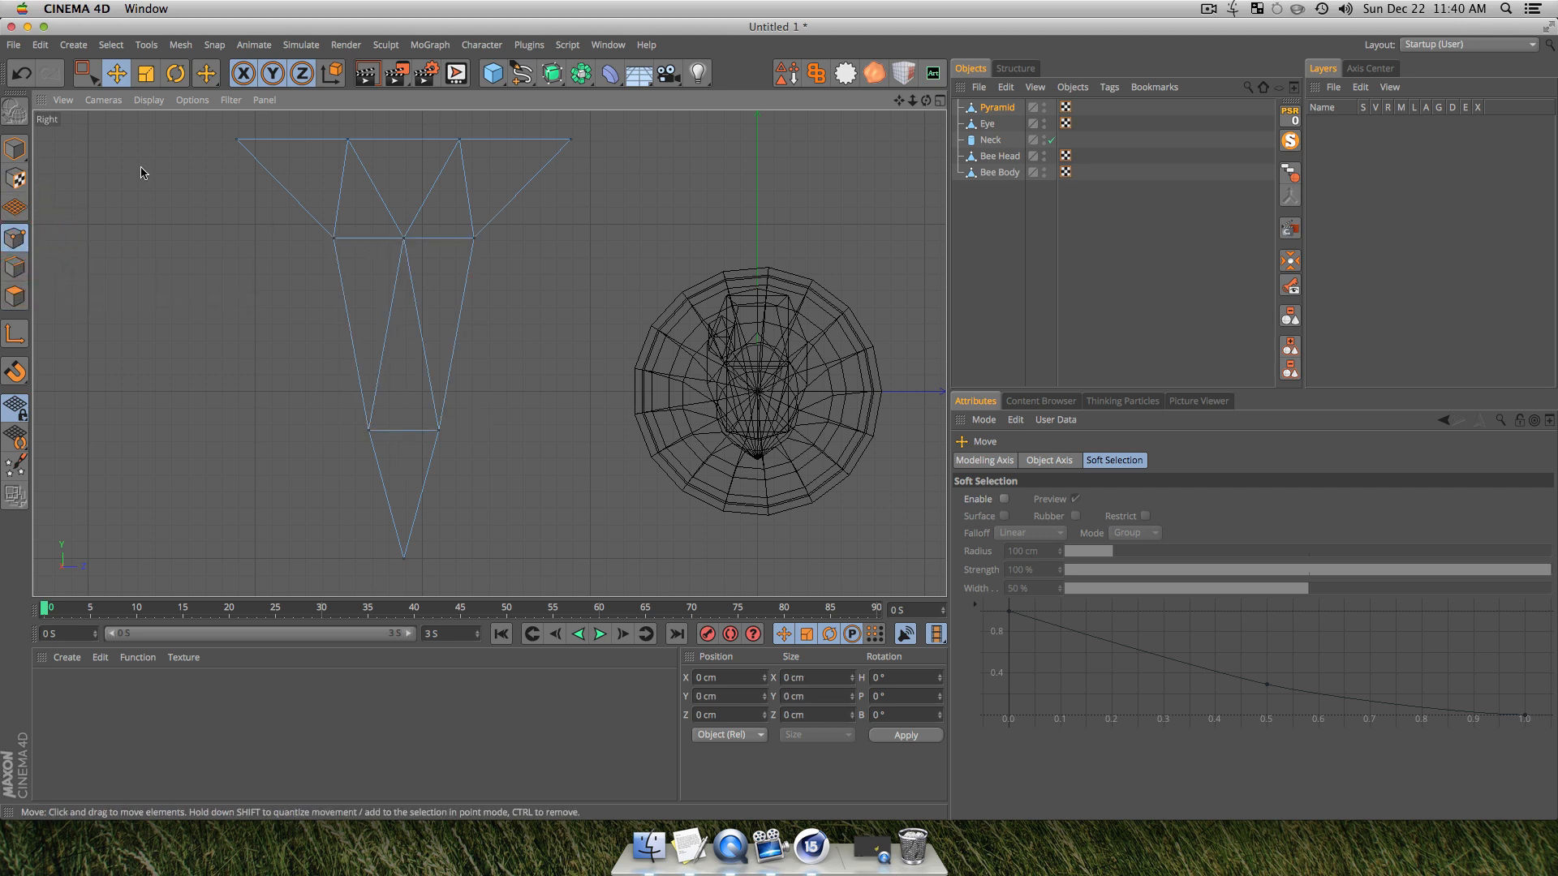
left_click_drag(85, 73, 130, 89)
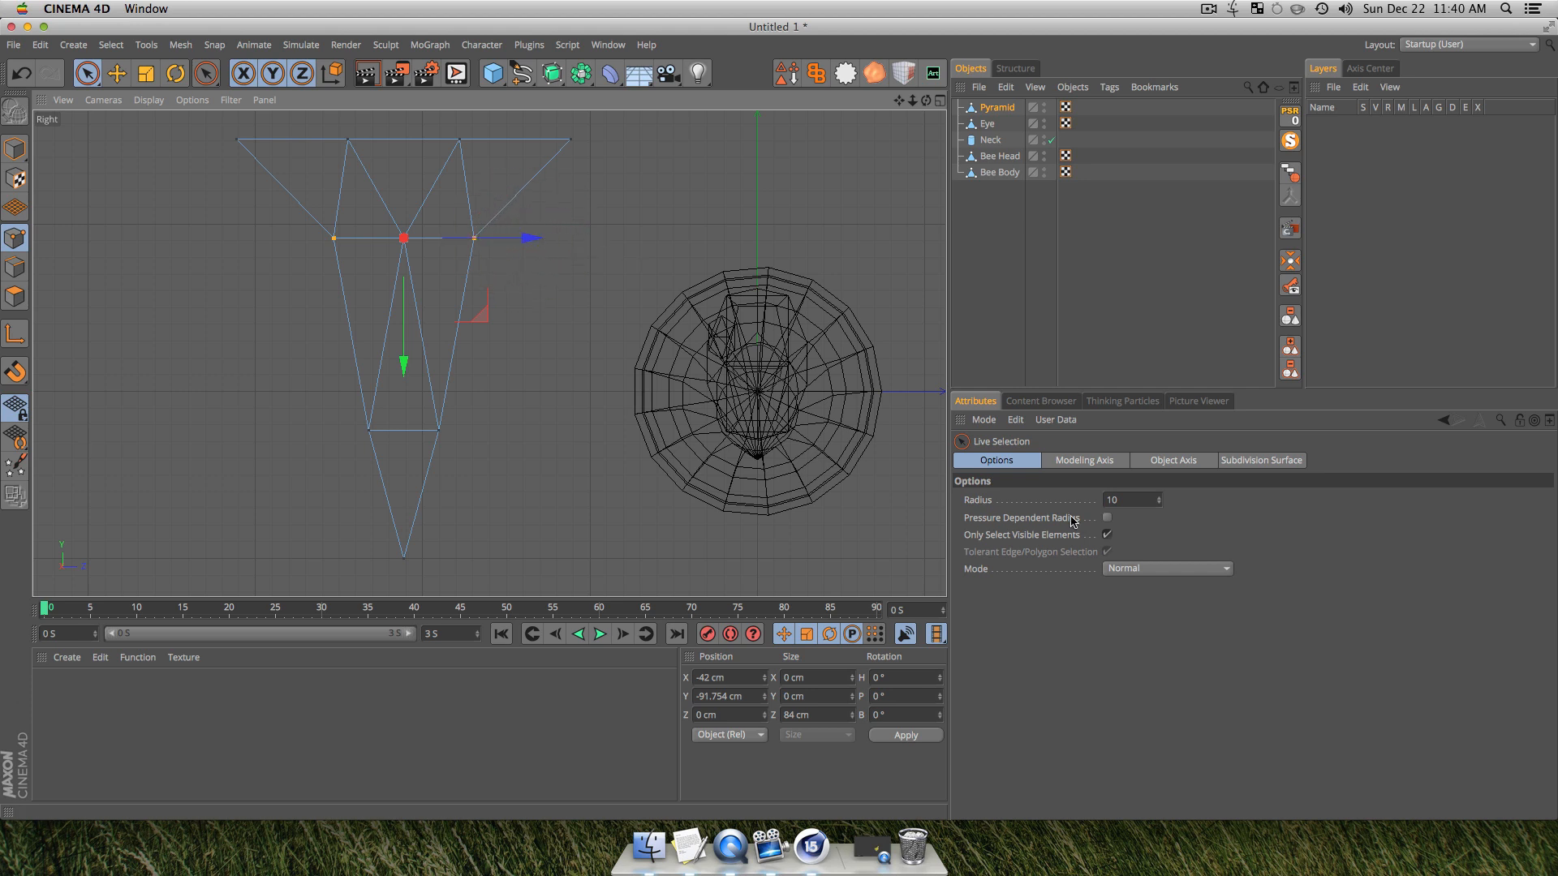
left_click(1107, 535)
left_click(528, 296)
left_click(413, 242)
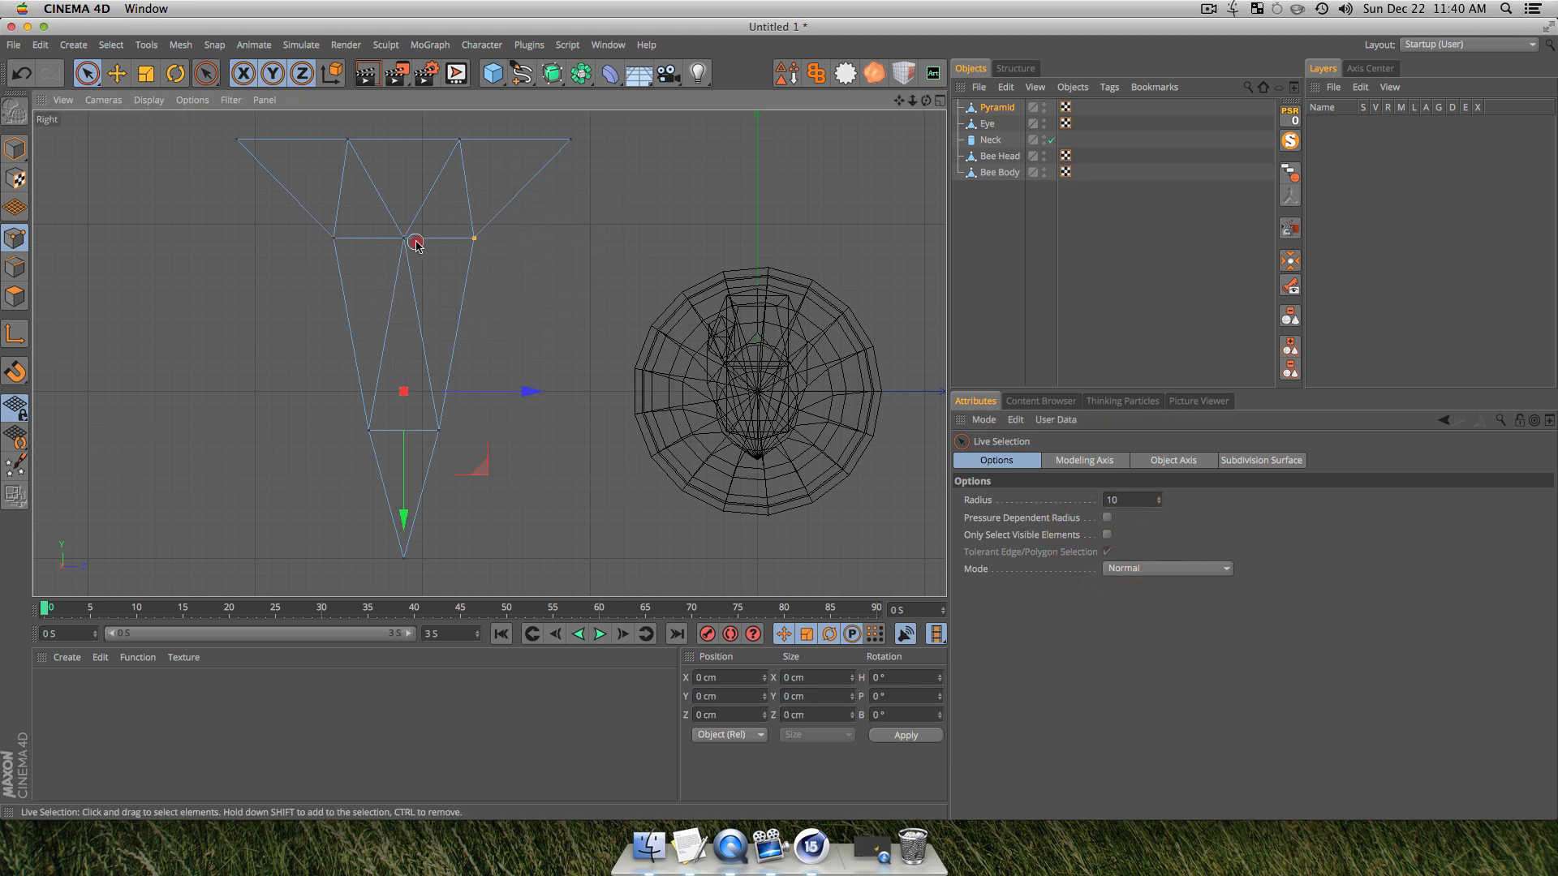
key("t")
left_click_drag(560, 277, 786, 189)
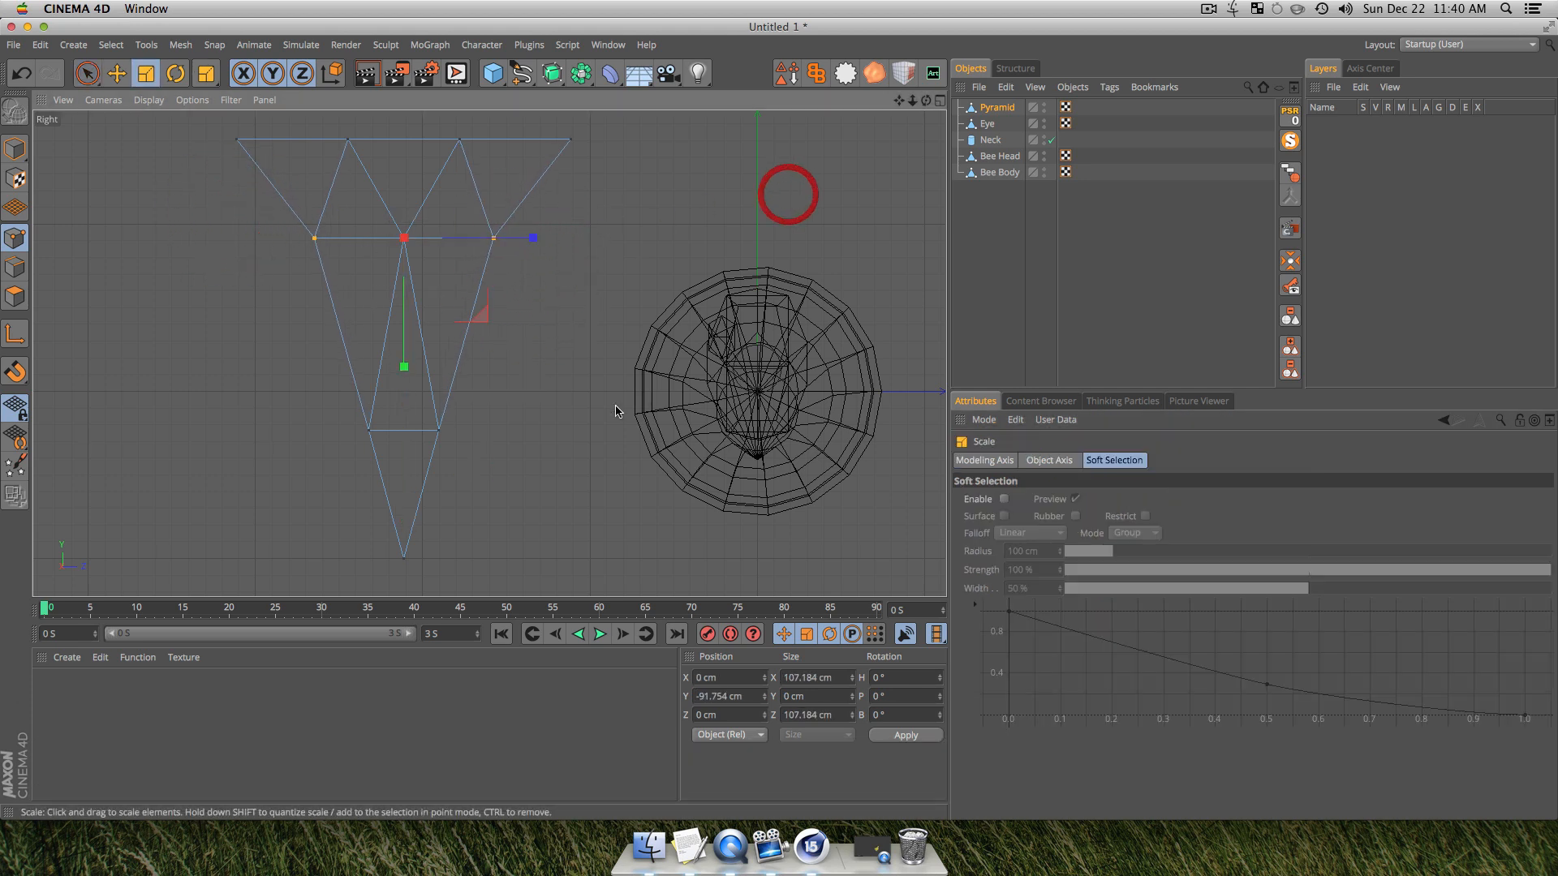
key("e")
left_click_drag(403, 349, 403, 377)
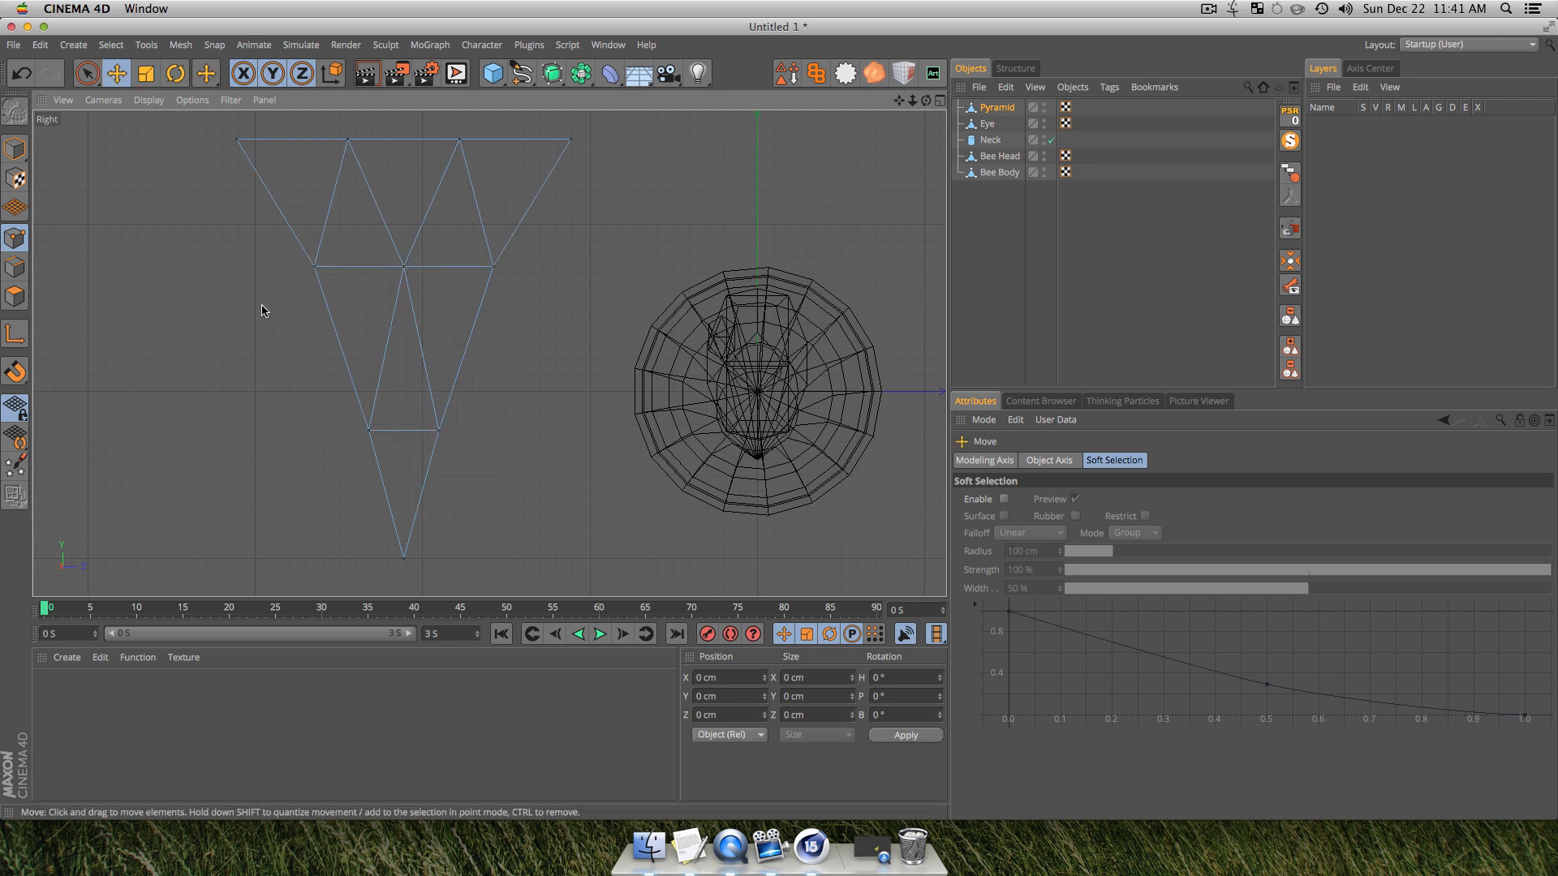
Step: Switch to polygon editing with Live Selection, looking down on the pyramid's flat upper face in the Perspective view
key("F1")
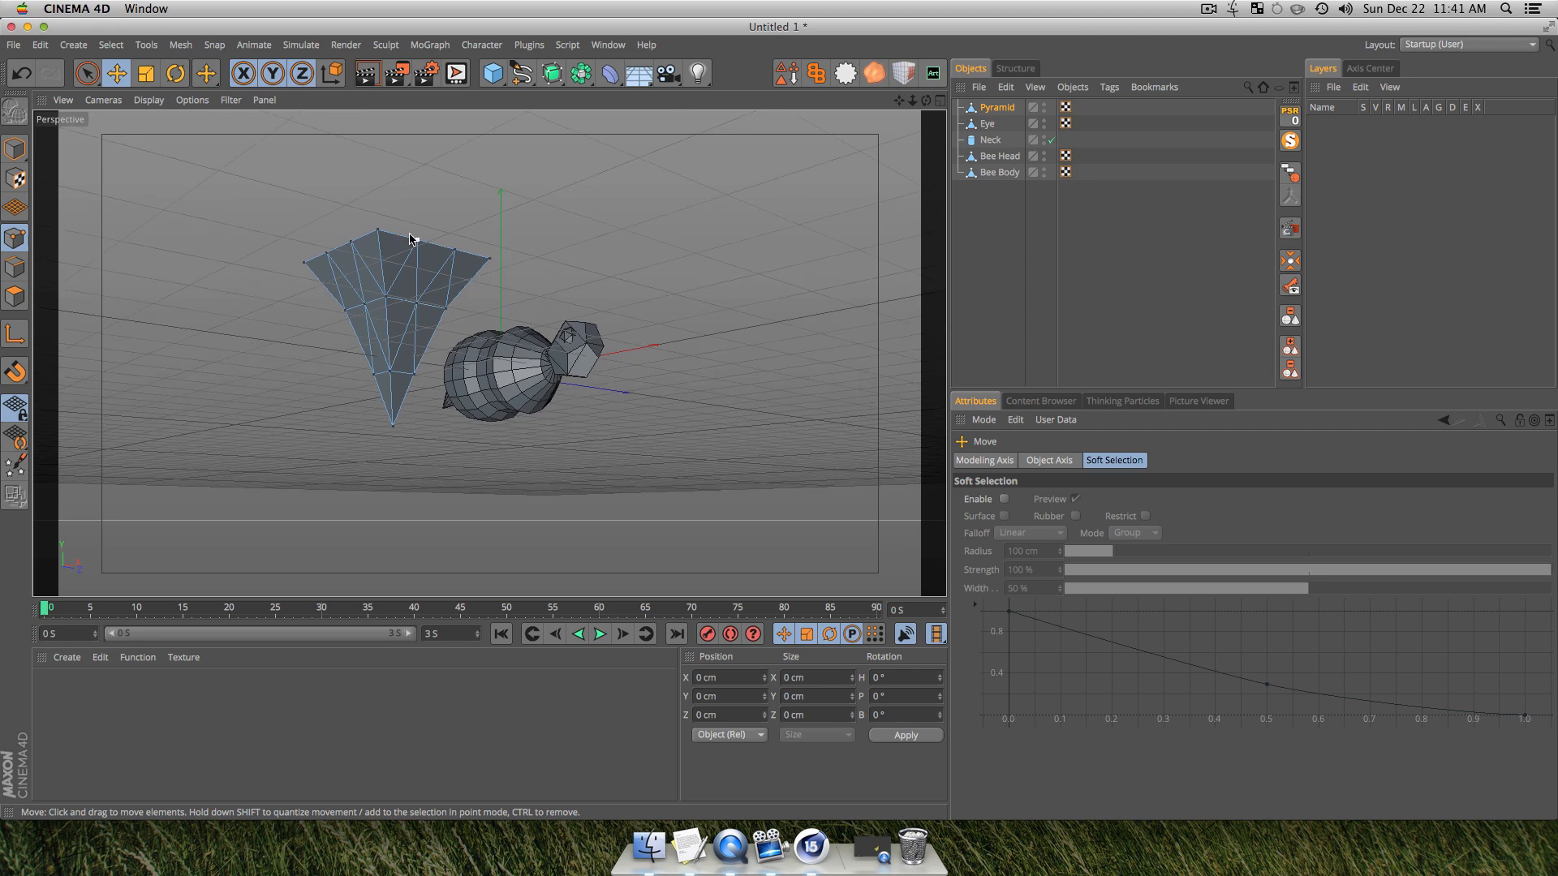
key("3")
left_click_drag(411, 198, 459, 477)
left_click(6, 294)
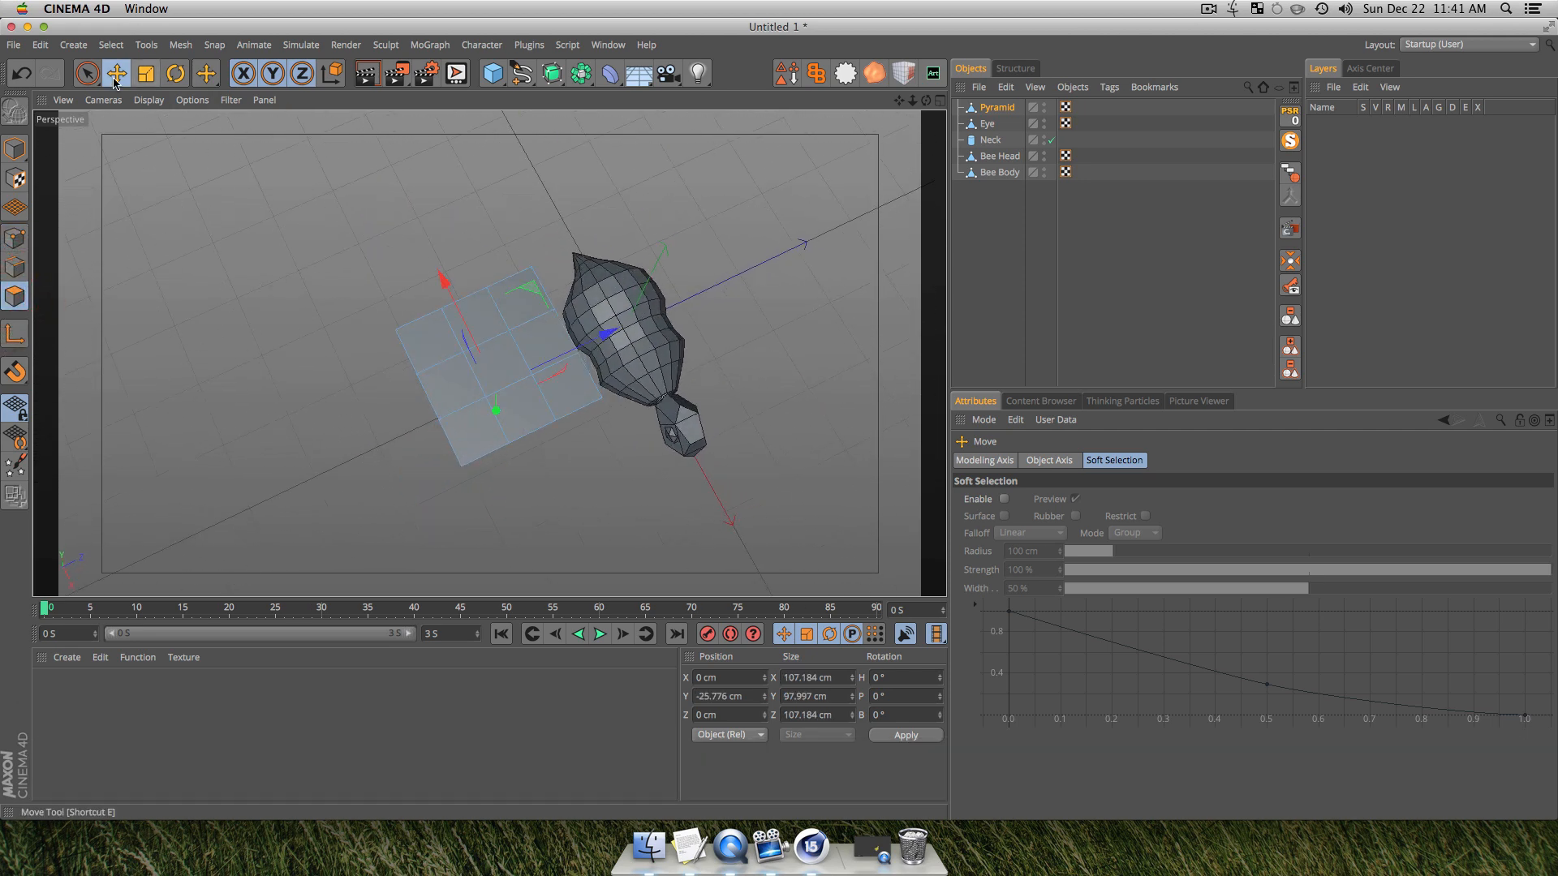
left_click(84, 75)
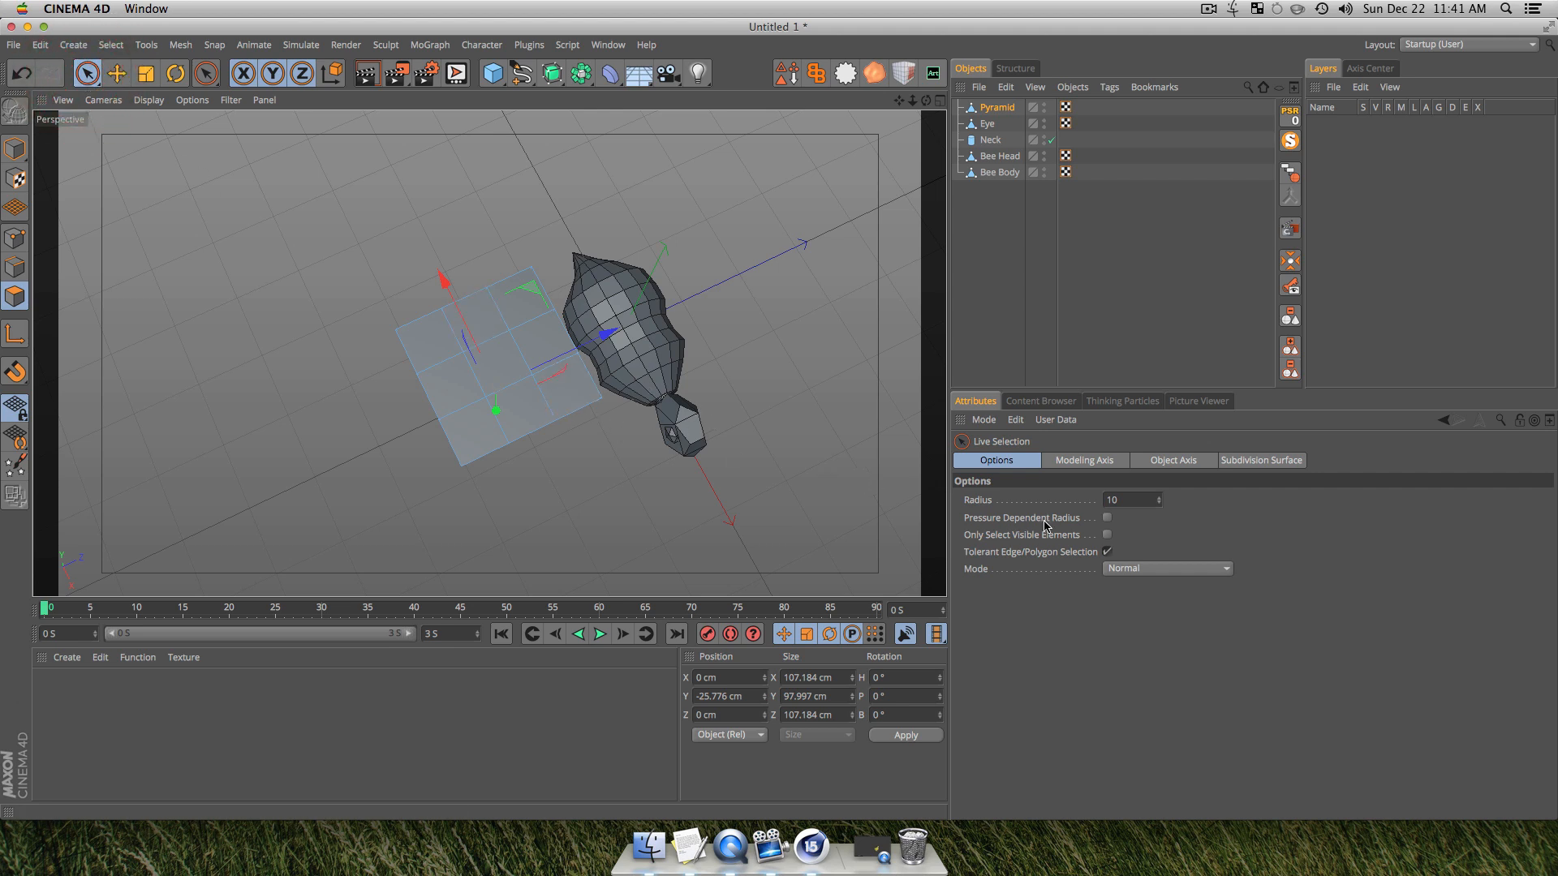
Step: Try to select the nine polygons of the pyramid's flat upper face with Live Selection
left_click(452, 327)
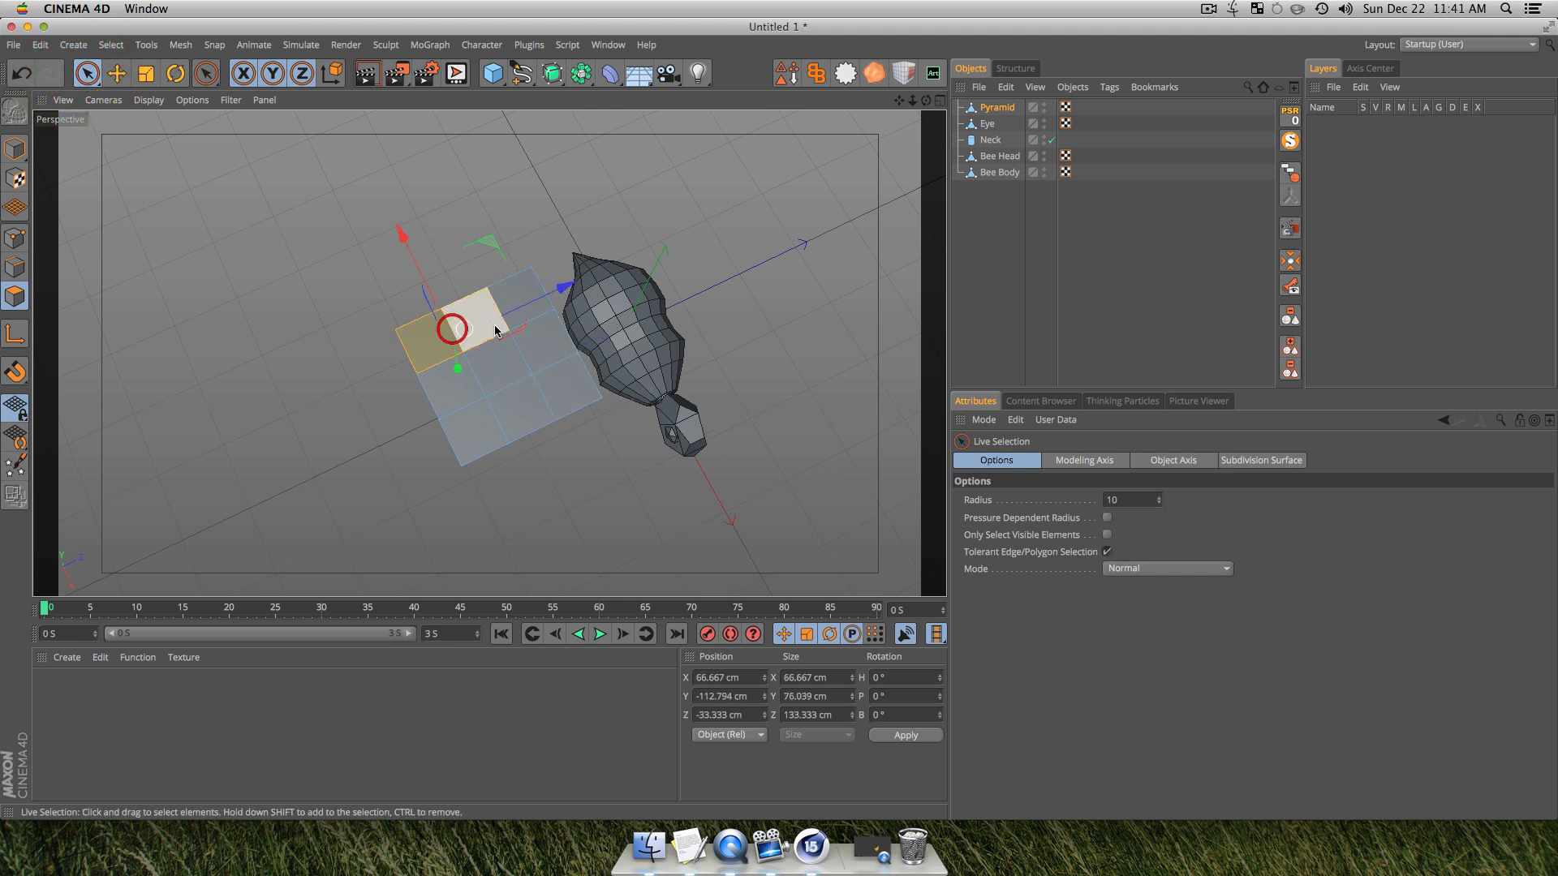
left_click(527, 316, "shift")
left_click(561, 382, "shift")
left_click(472, 420, "shift")
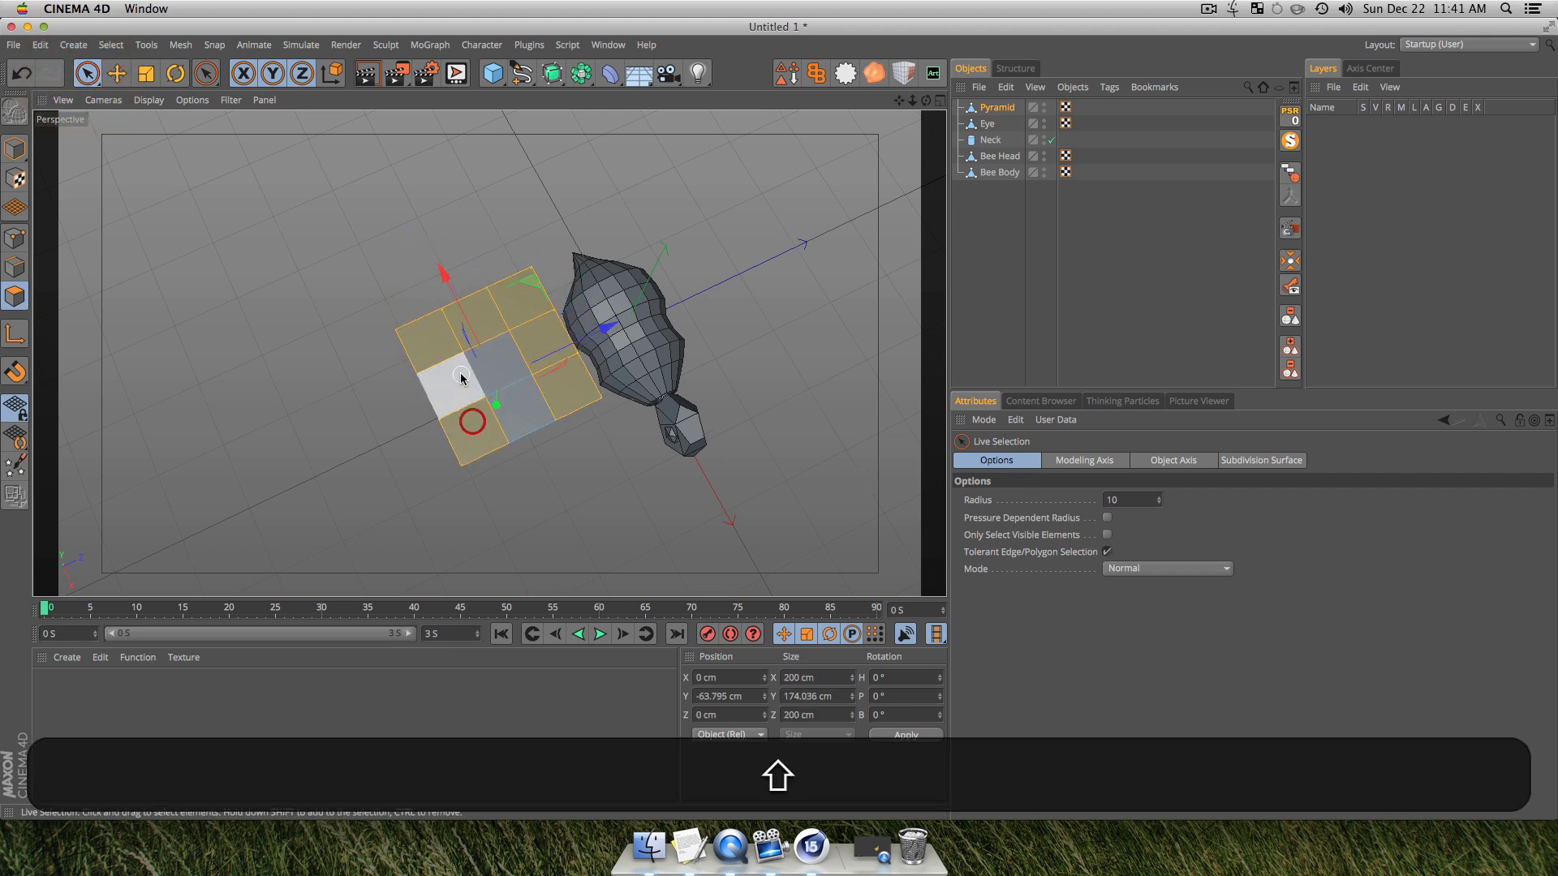
left_click(460, 380, "shift")
left_click(517, 411, "shift")
left_click(507, 359, "shift")
key("shift+3")
left_click_drag(511, 484, 513, 219, "shift")
left_click(97, 79)
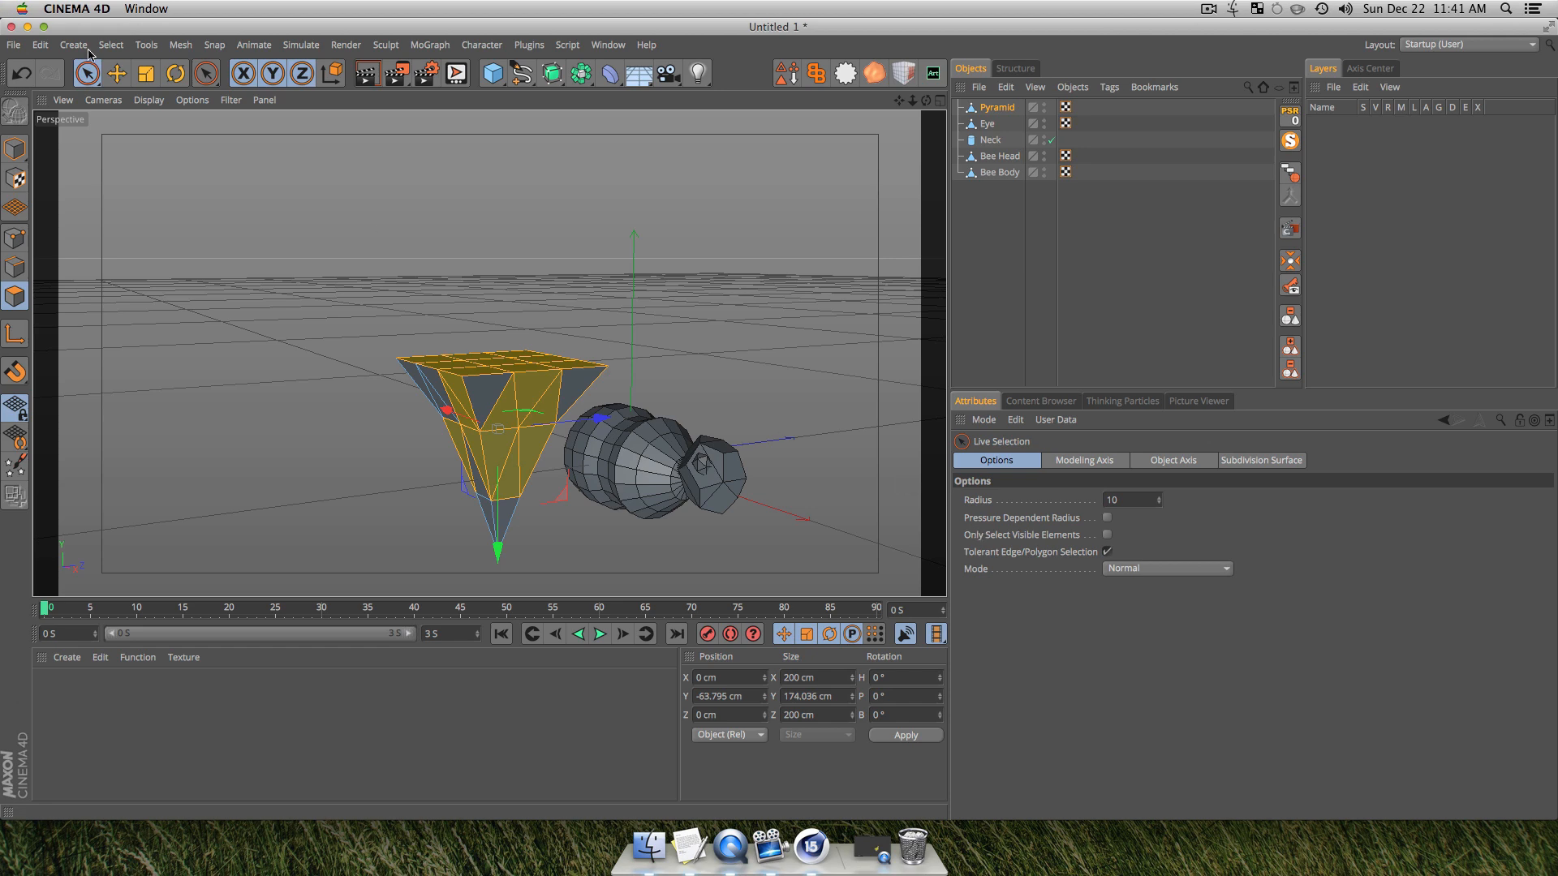
left_click(1027, 282)
Step: Limit Live Selection to visible elements and select all nine polygons of the pyramid's flat upper face
key("3")
left_click_drag(622, 295, 571, 332)
key("3")
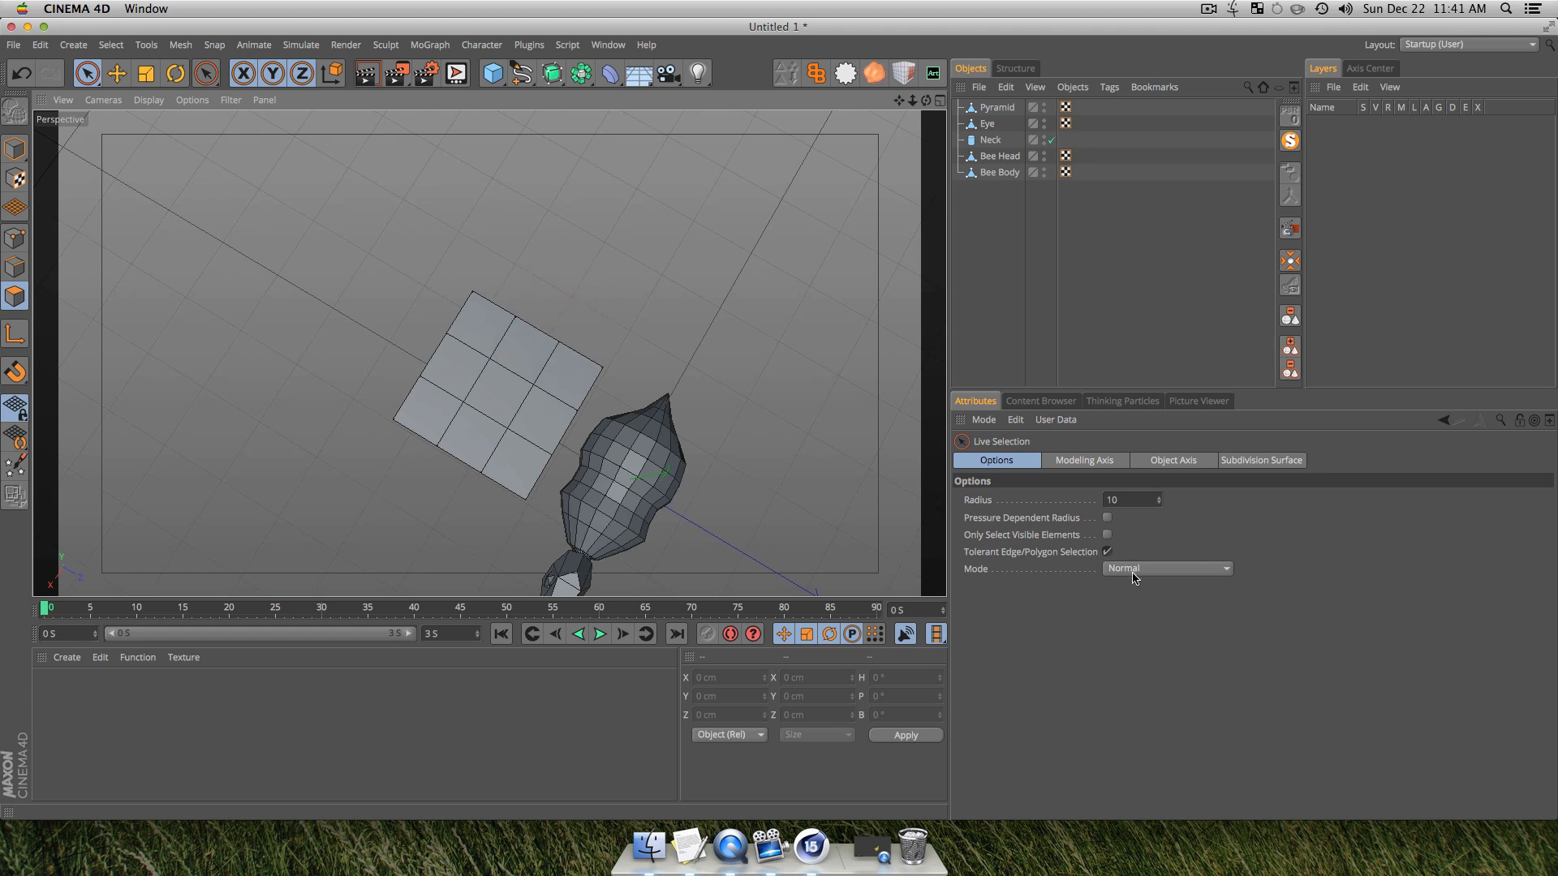
left_click(1107, 535)
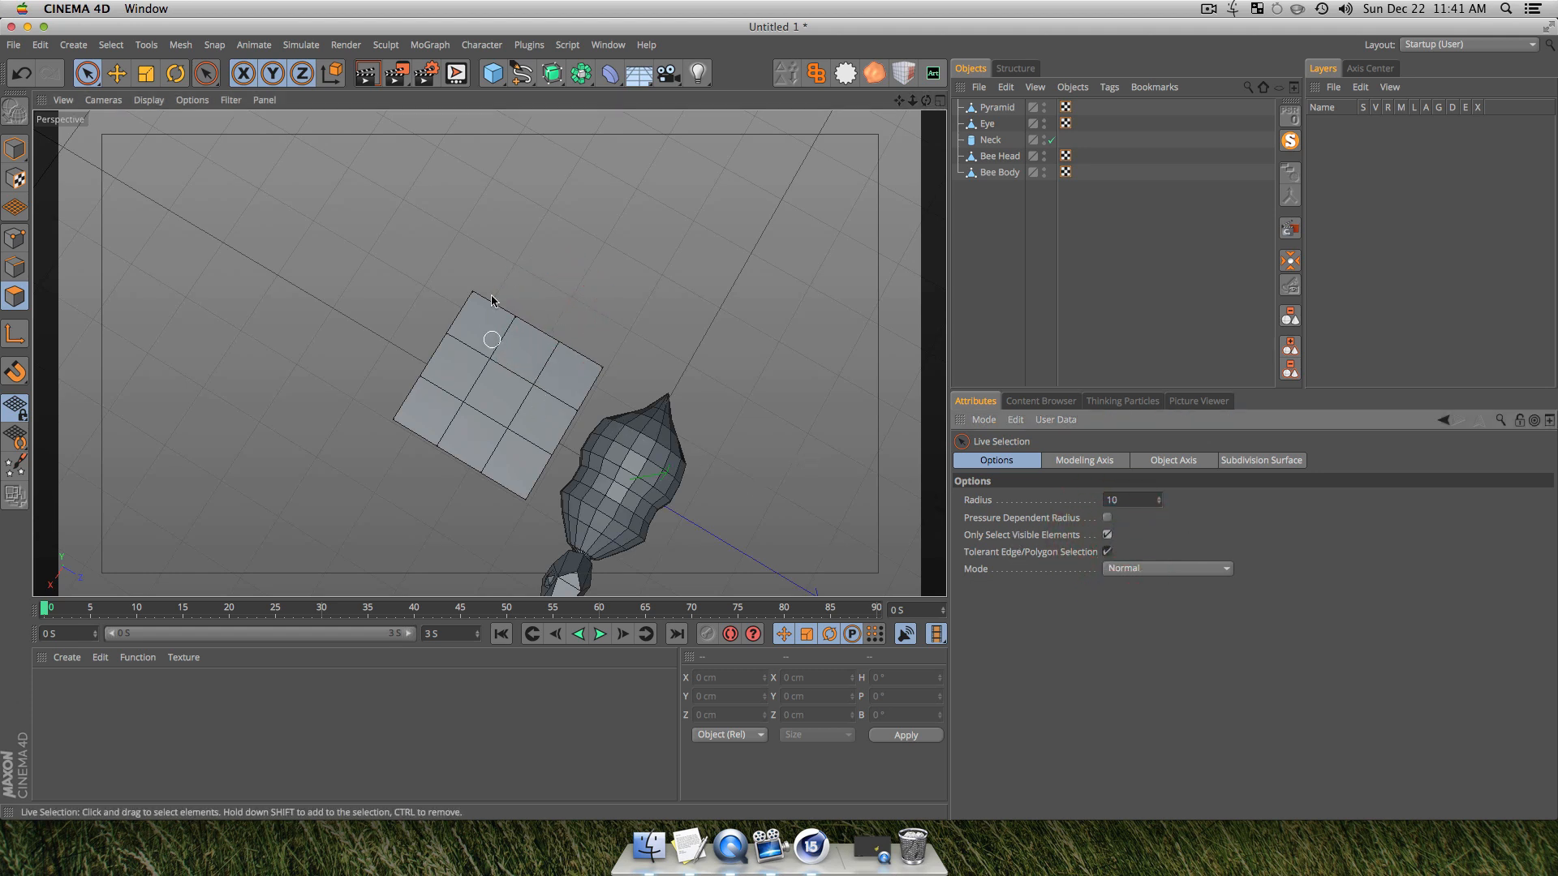
left_click(998, 107)
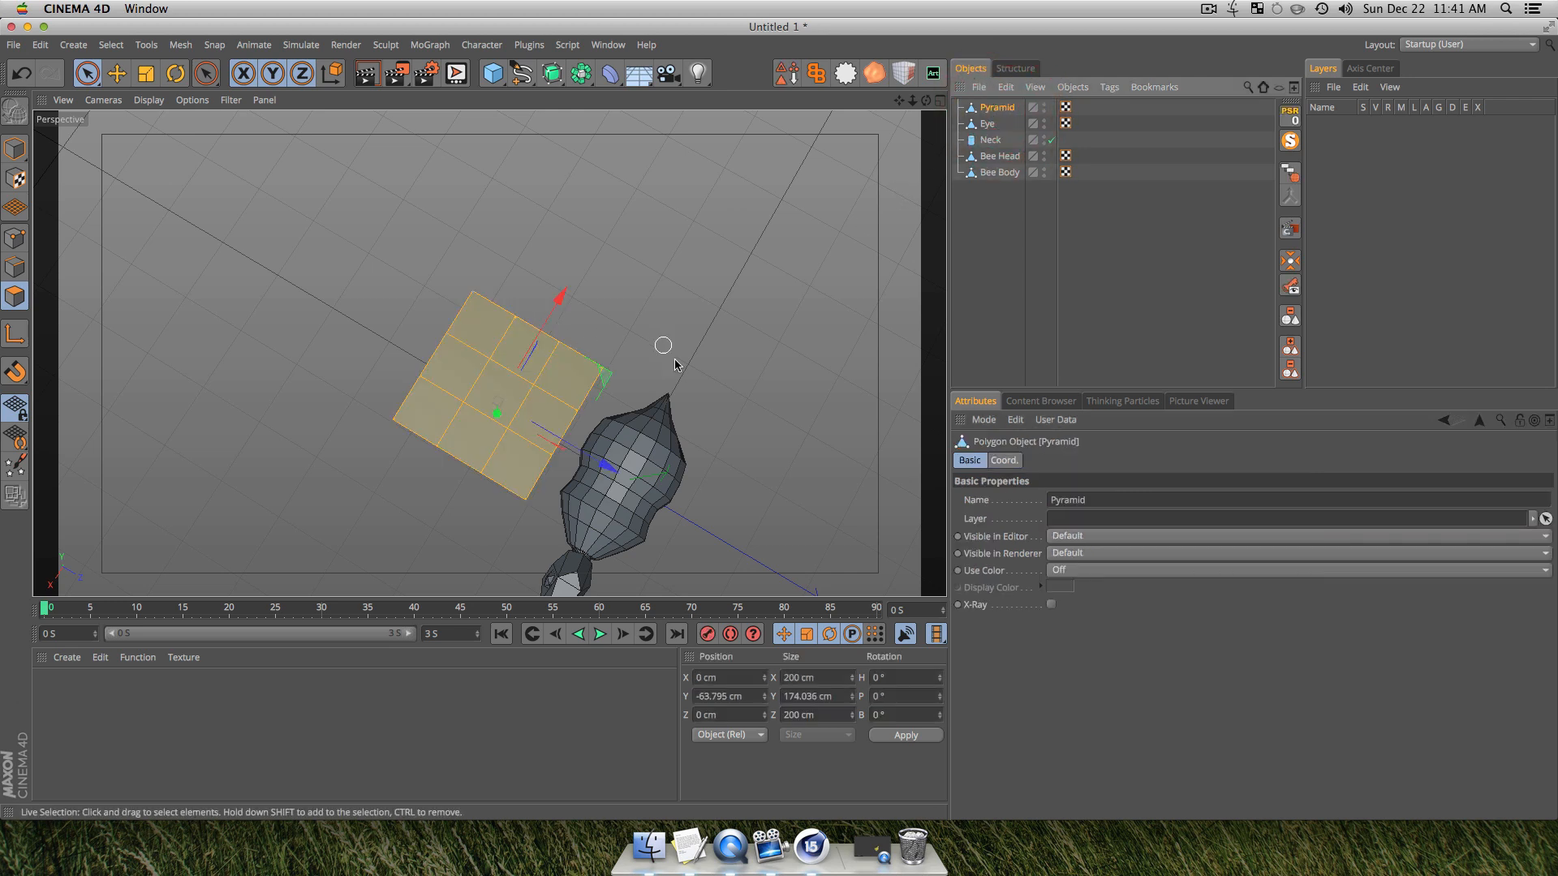
left_click(691, 250)
left_click(508, 323)
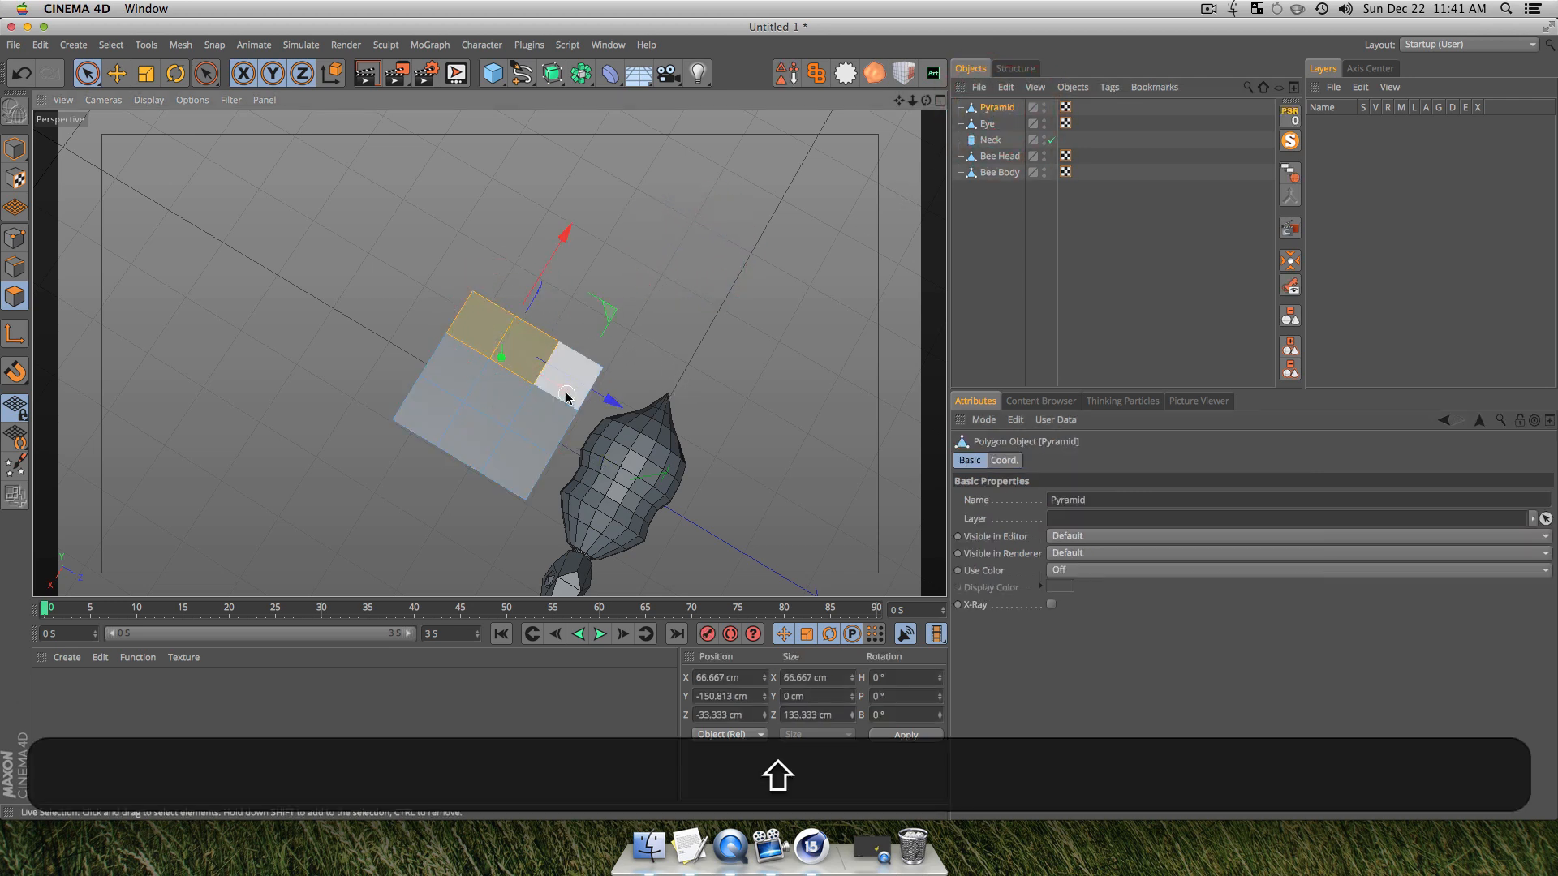
left_click(566, 394, "shift")
left_click(552, 412, "shift")
left_click(524, 454, "shift")
left_click(478, 445, "shift")
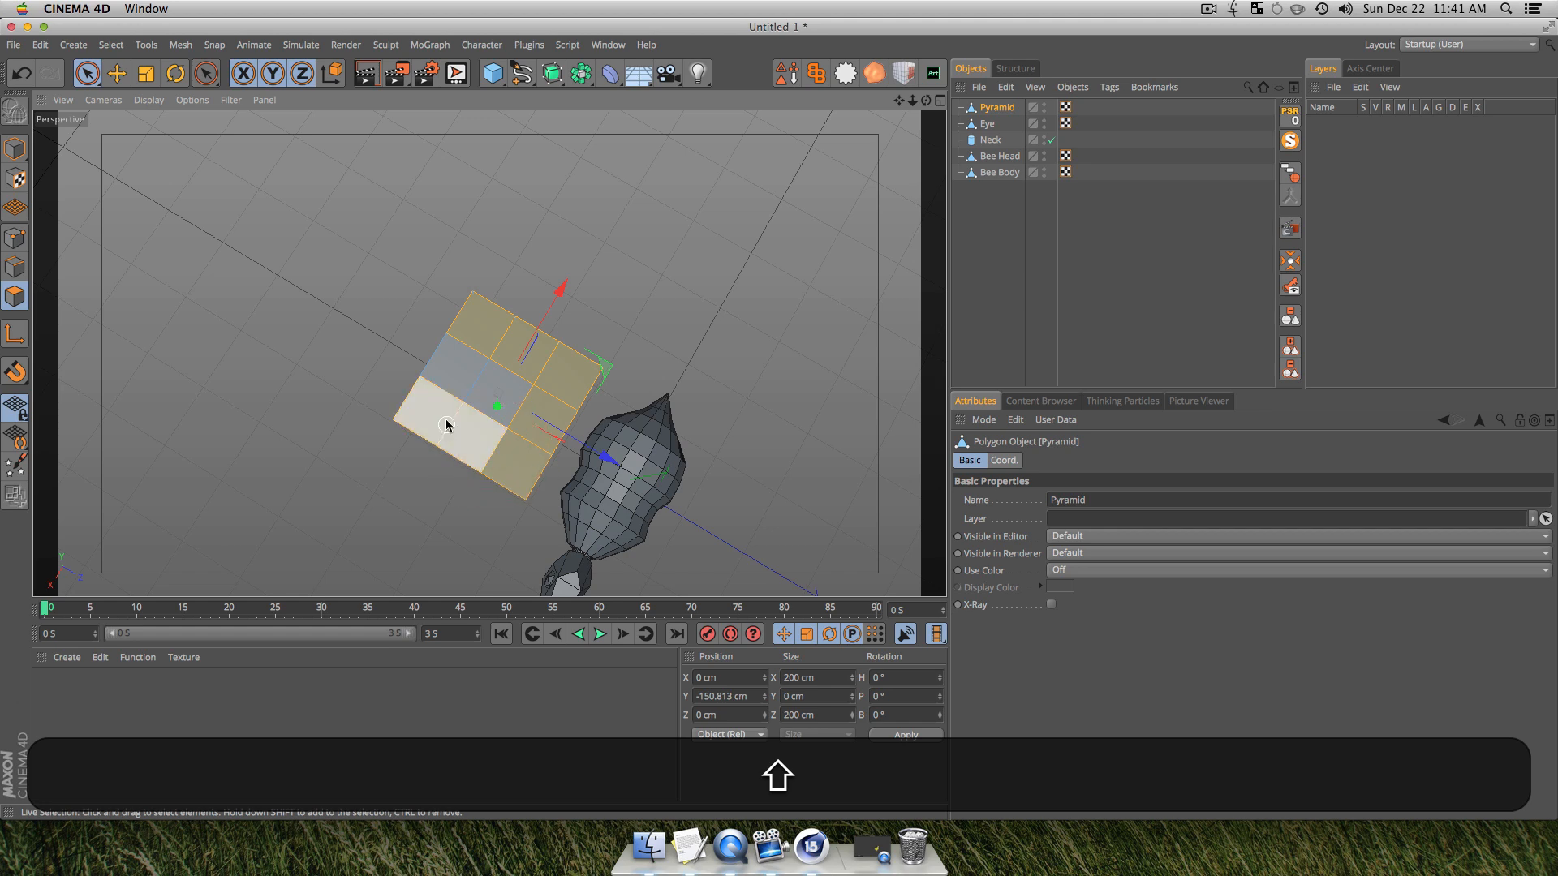
left_click(438, 416, "shift")
left_click(454, 360, "shift")
Step: Scale the selected upper face down to narrower than the band below it, deselect the pyramid and return to Model mode
key("3")
mouse_move(522, 435)
left_mouse_down()
mouse_move(629, 208)
mouse_move(587, 251)
mouse_move(556, 424)
mouse_move(521, 403)
mouse_move(373, 486)
mouse_move(478, 272)
mouse_move(305, 375)
mouse_move(501, 416)
left_mouse_up()
key("t")
key("3")
left_click(992, 262)
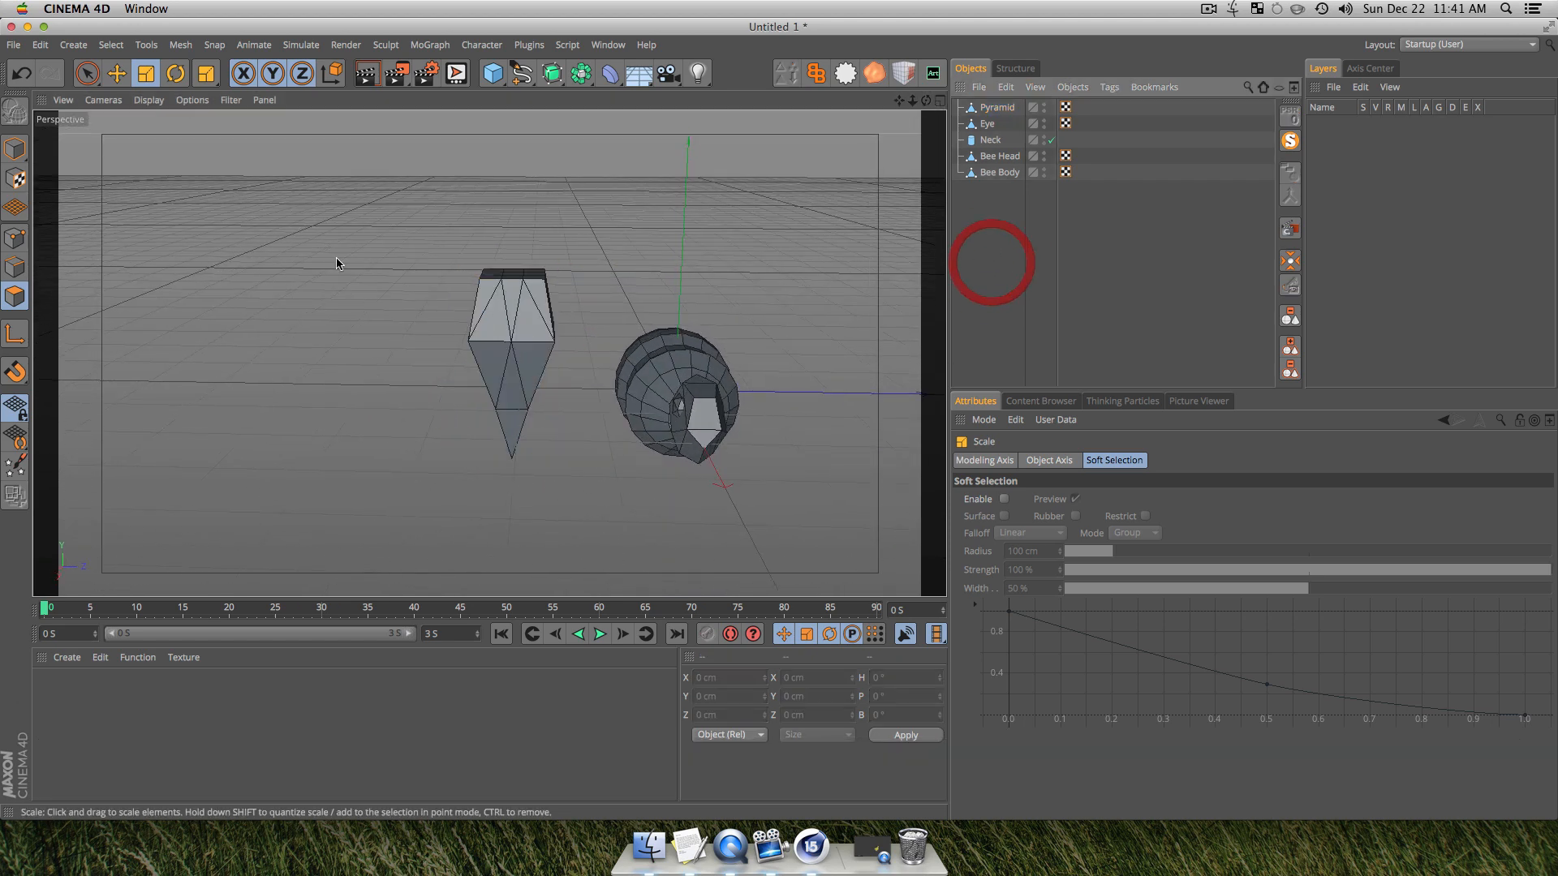
left_click(17, 151)
left_click(88, 75)
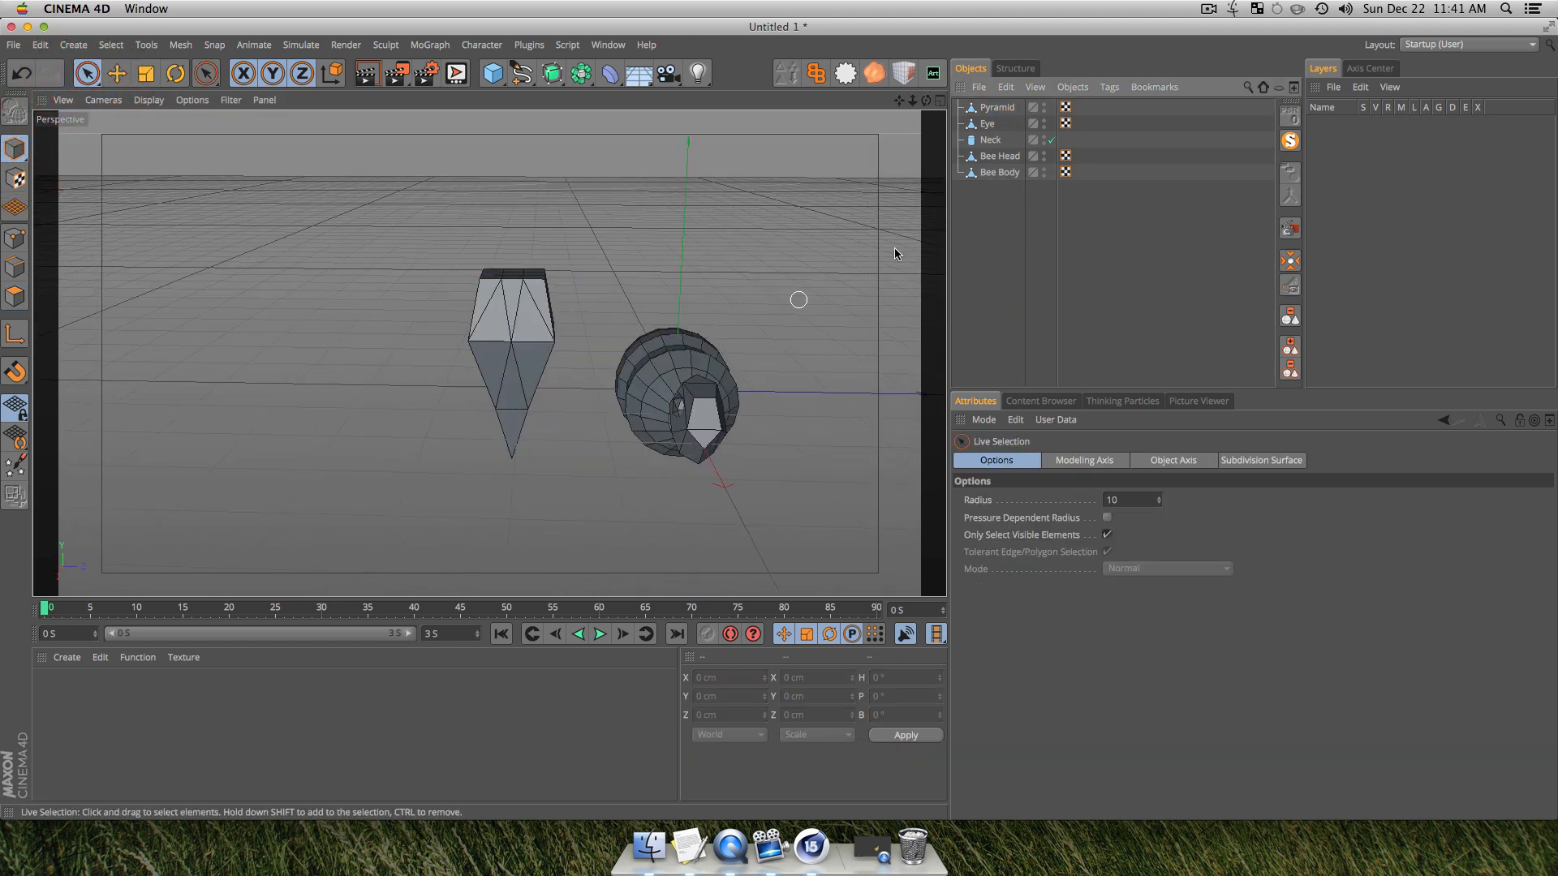
Step: Show the whole bee and the pyramid in the Top view and rename the pyramid as Leg
scroll(930, 230, "down", 1)
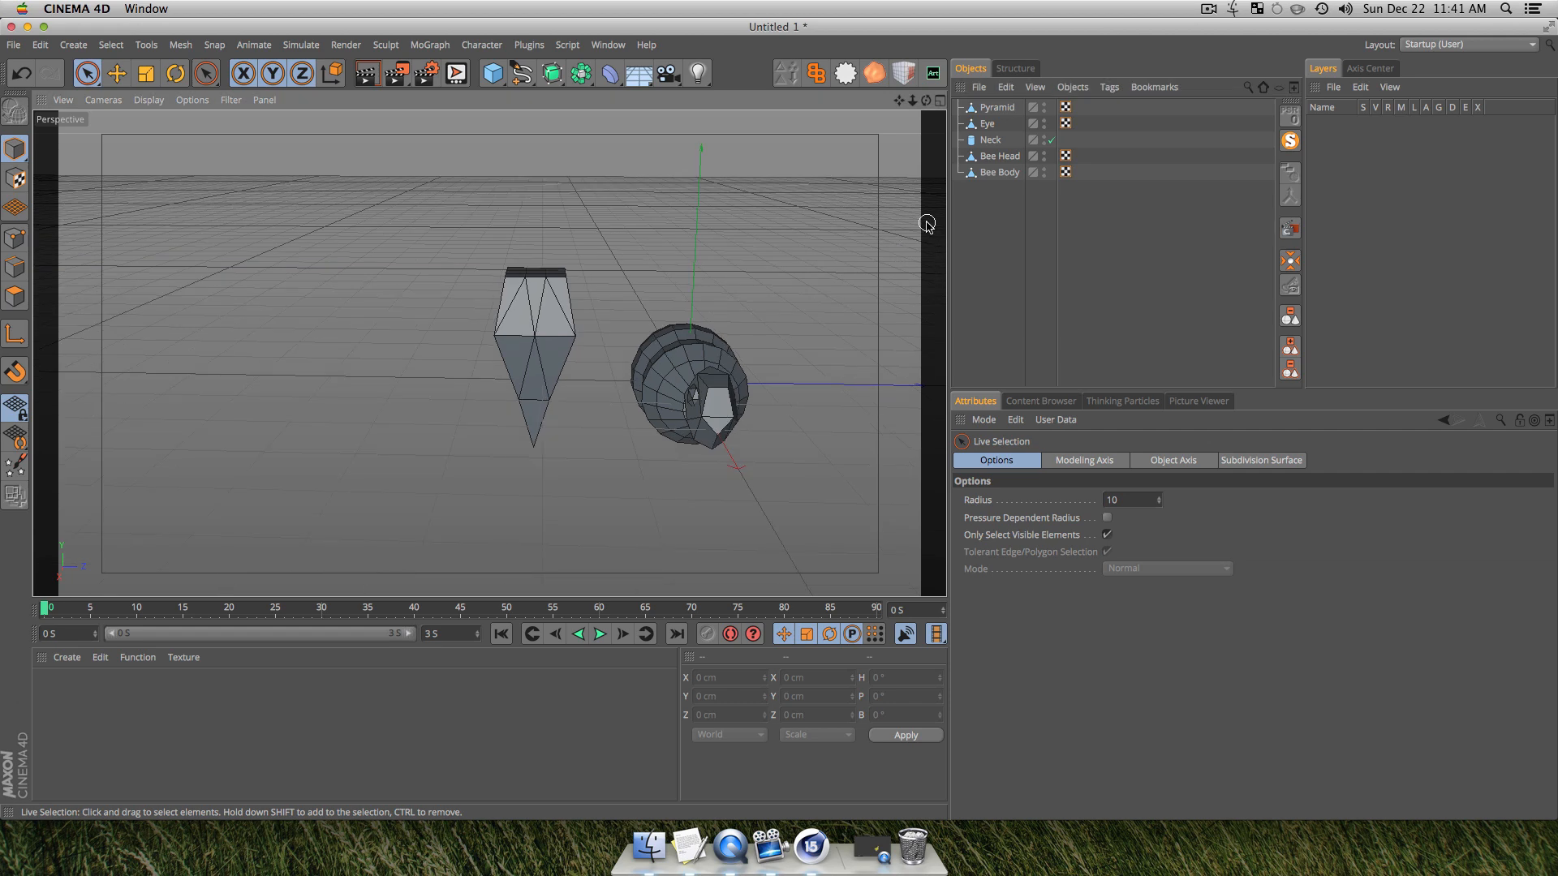
key("F1")
key("F2")
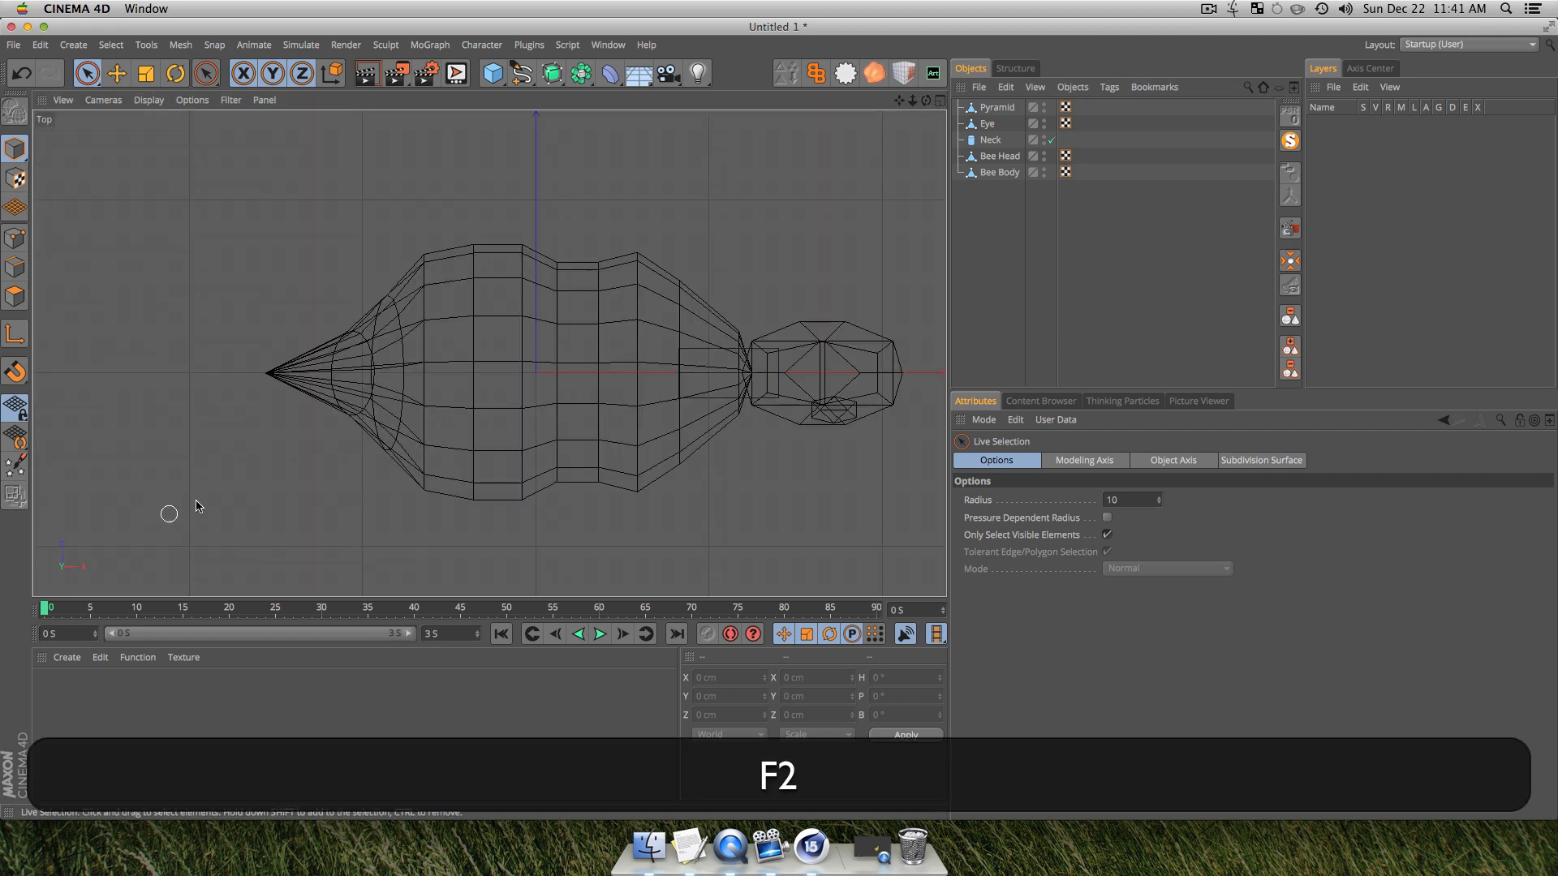
scroll(631, 395, "up", 2)
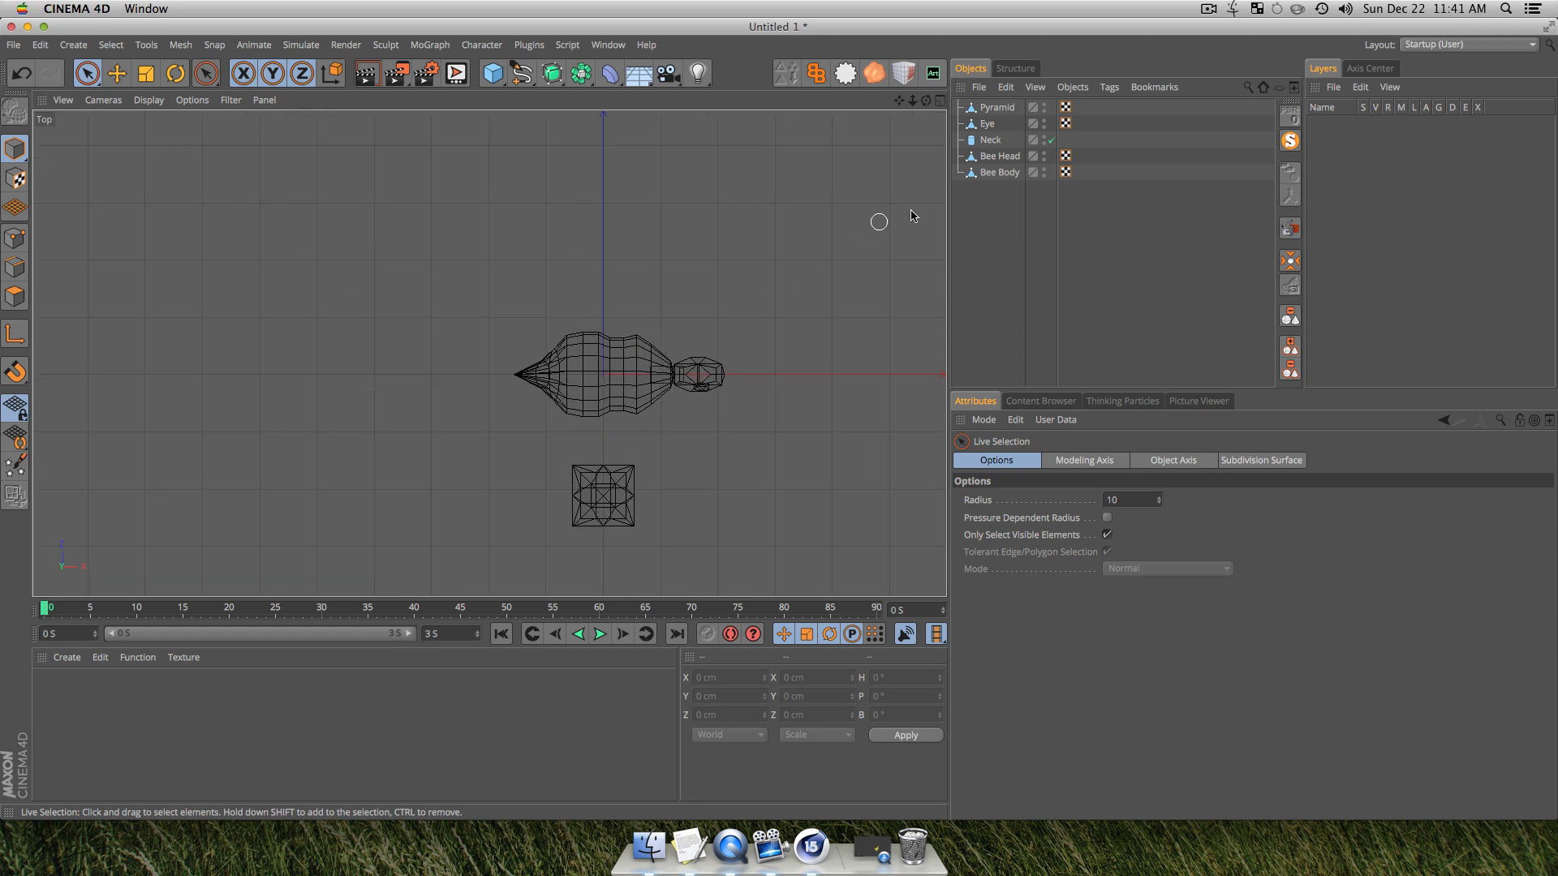
left_click(999, 247)
double_click(1005, 108)
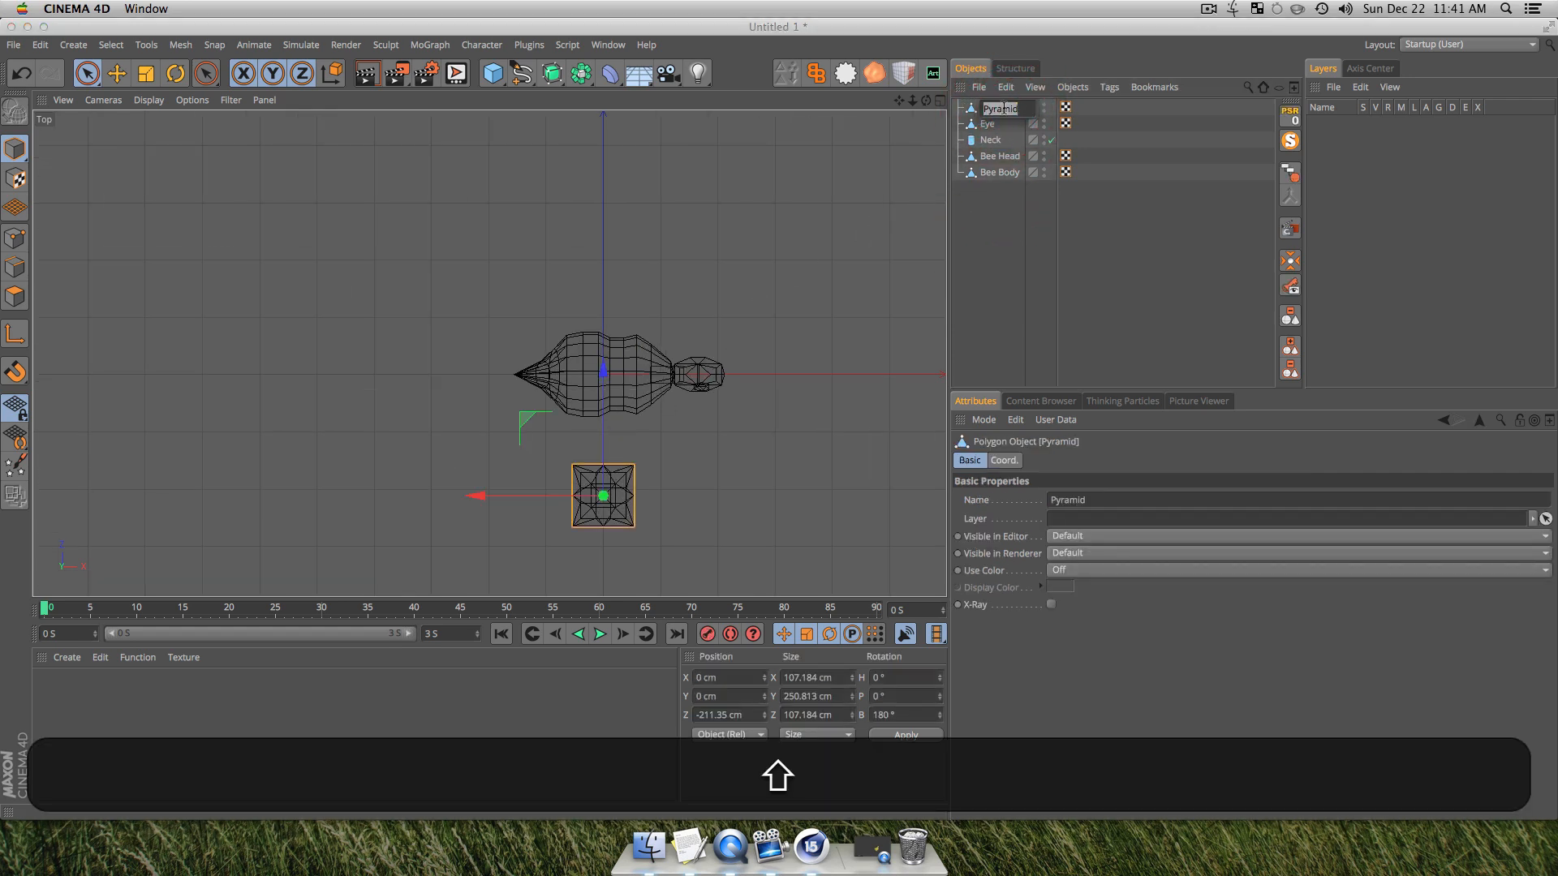
key("Return")
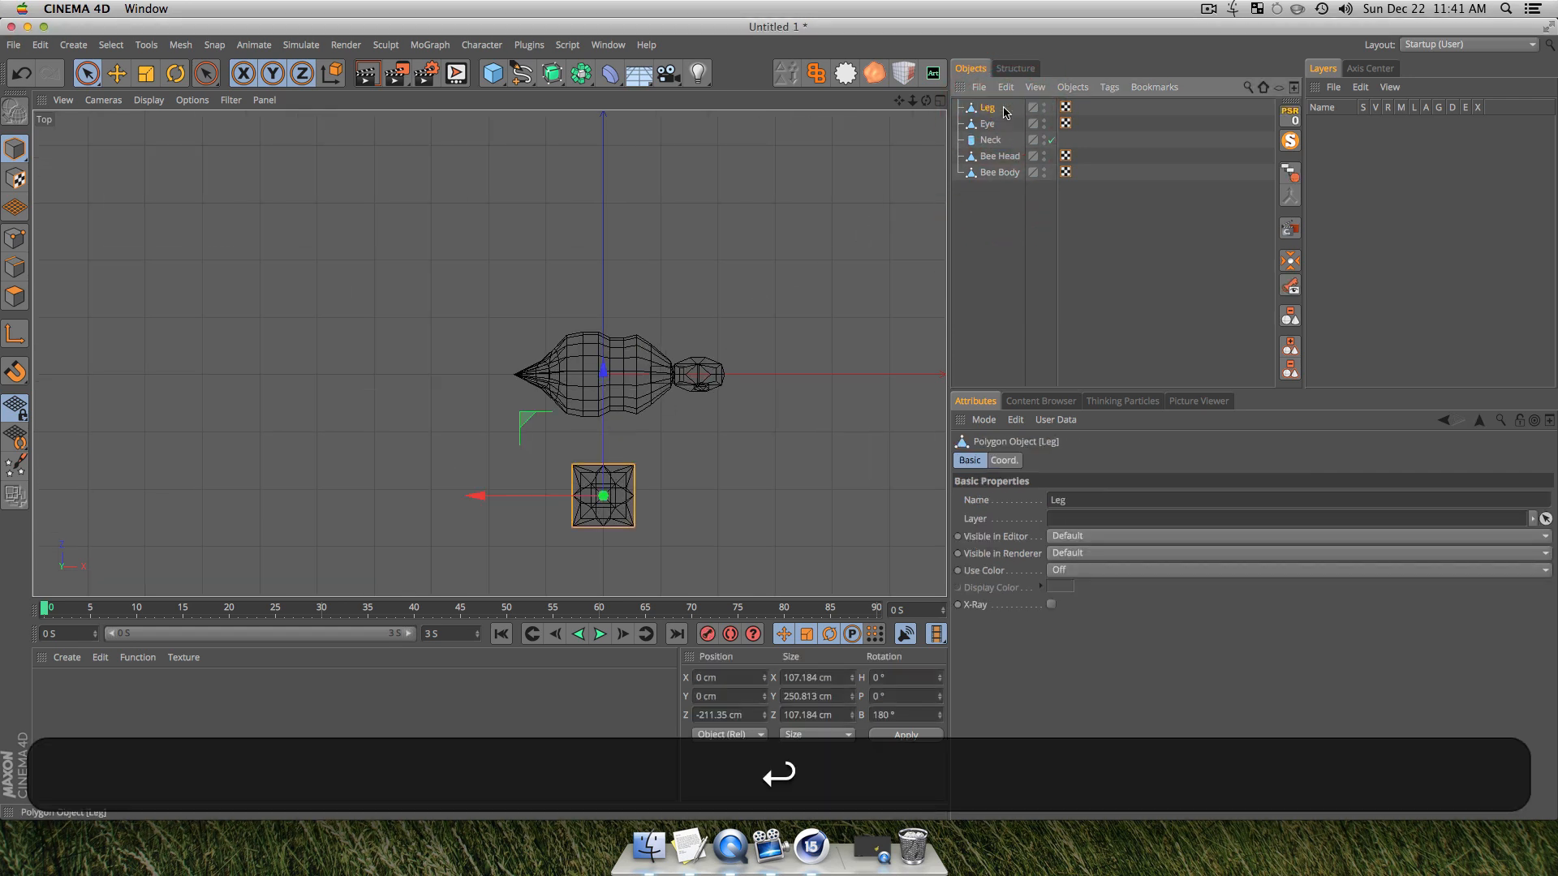
Step: Rotate the leg to a pitch of -90° and scale it down to about 39 × 91 × 39 cm
key("r")
left_click_drag(601, 516, 550, 307, "shift")
key("shift+e")
key("t")
left_click_drag(757, 409, 625, 539)
Step: Place the leg against the body's side at about Z -116 cm and copy it to about X 91 cm and X -84 cm
key("e")
key("super+z")
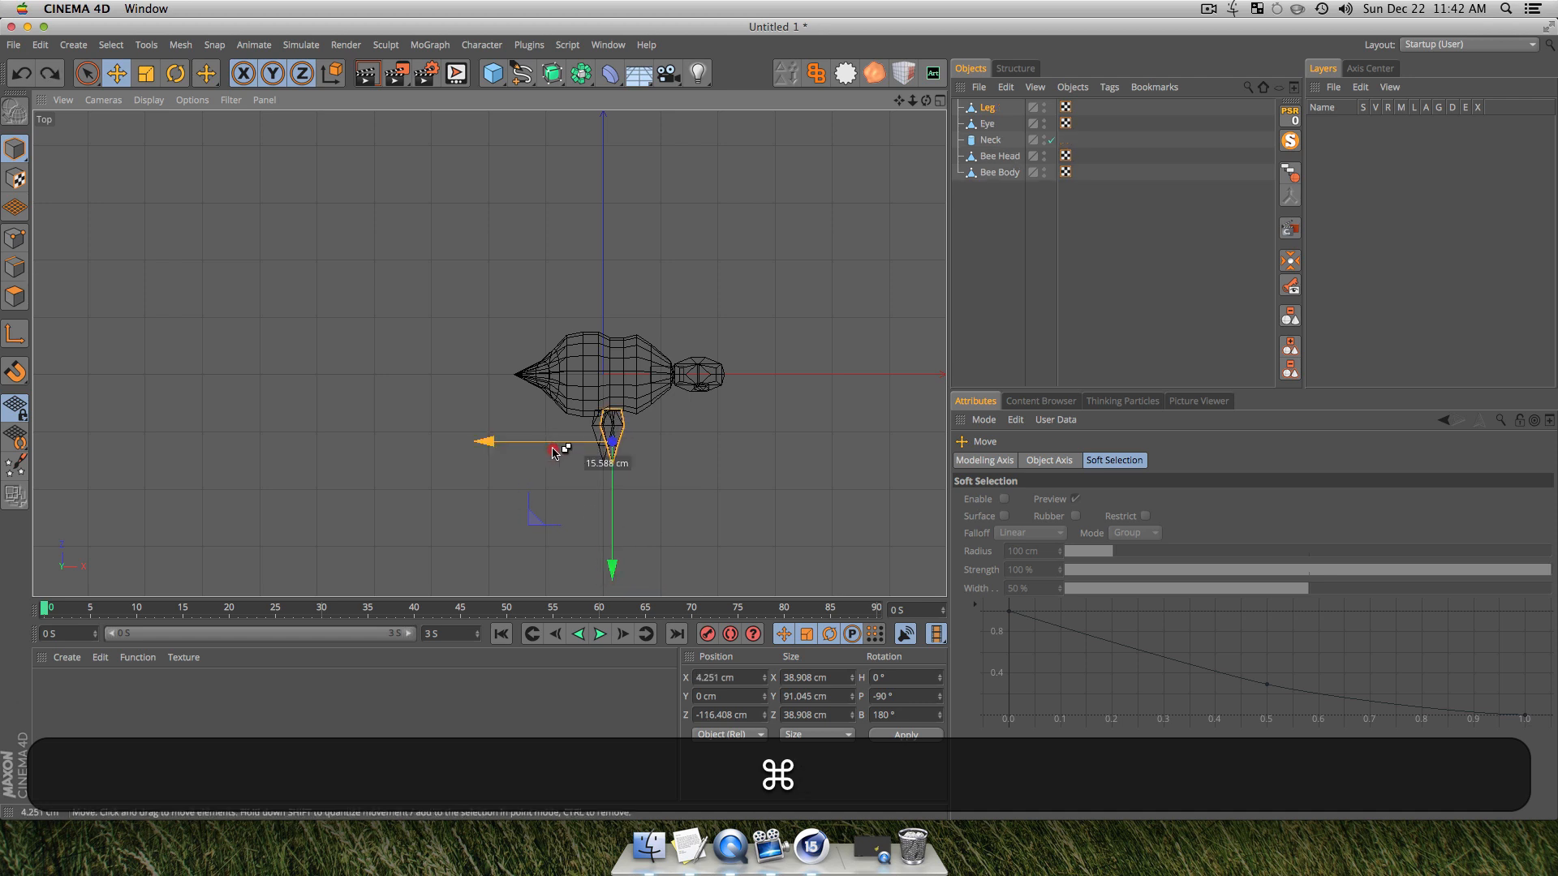
left_click_drag(554, 452, 487, 434, "super")
Step: Tilt the rear leg backward and the front leg forward to about 164° bank, moving both closer to the body
key("r")
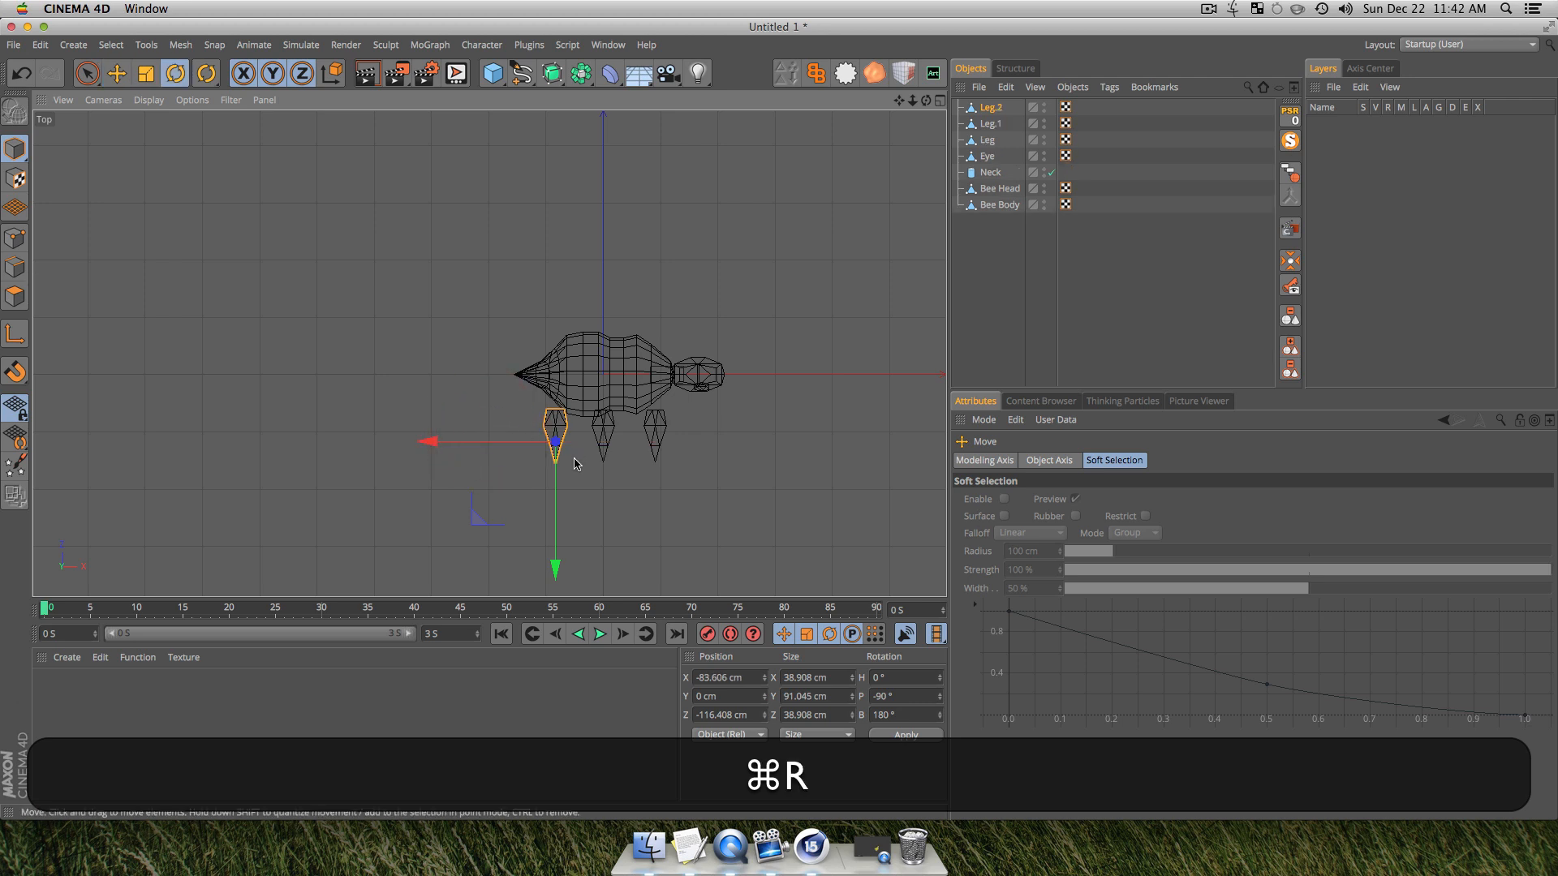
left_click_drag(619, 487, 527, 471)
key("e")
left_click(658, 442)
key("r")
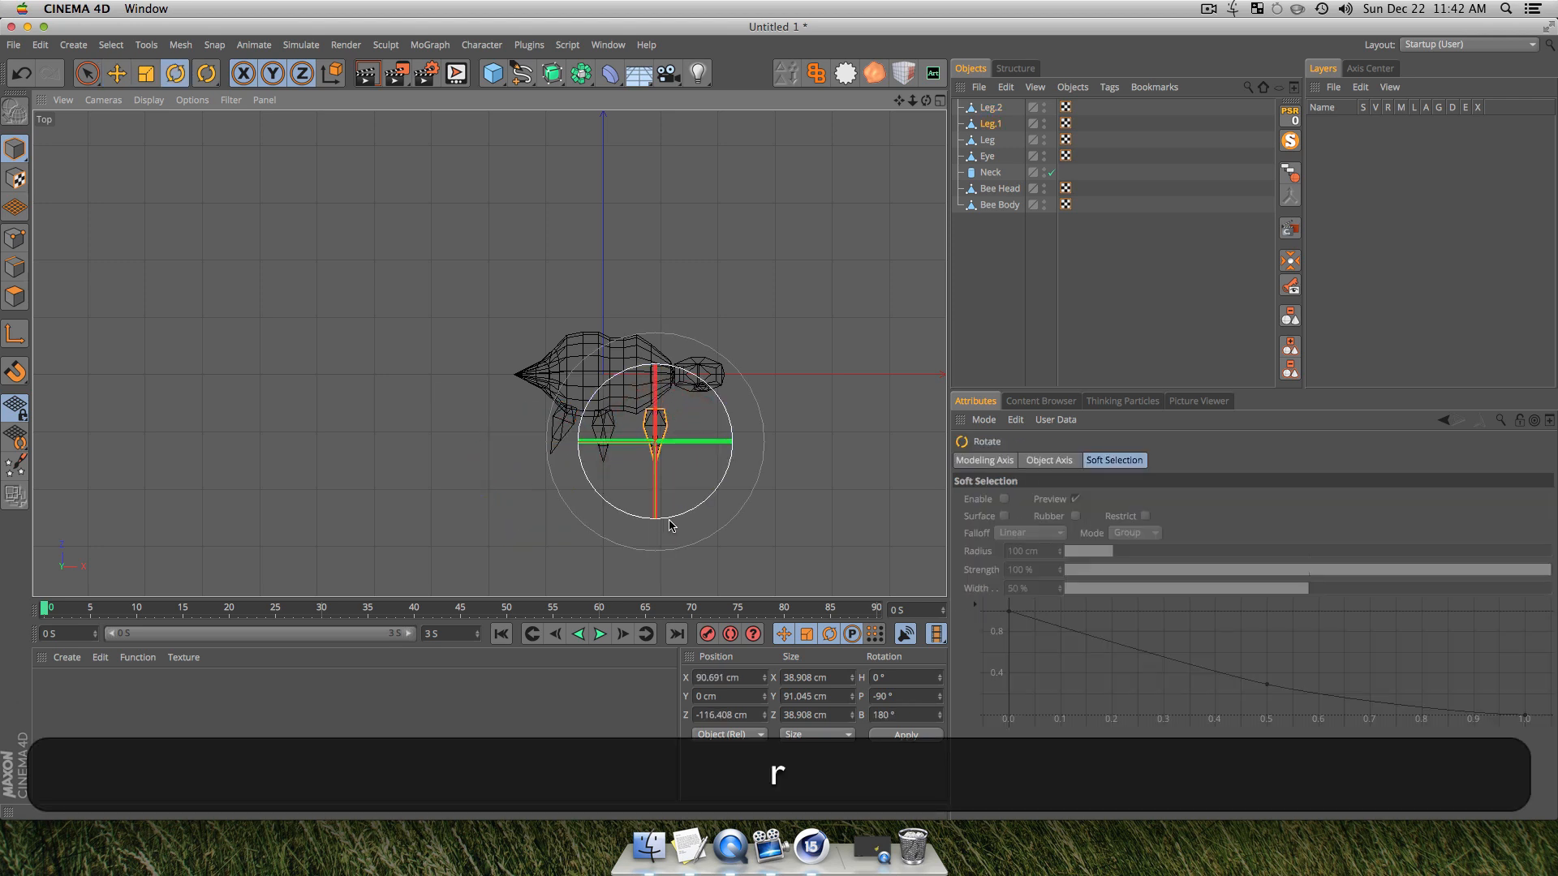
left_click_drag(674, 520, 696, 516)
key("e")
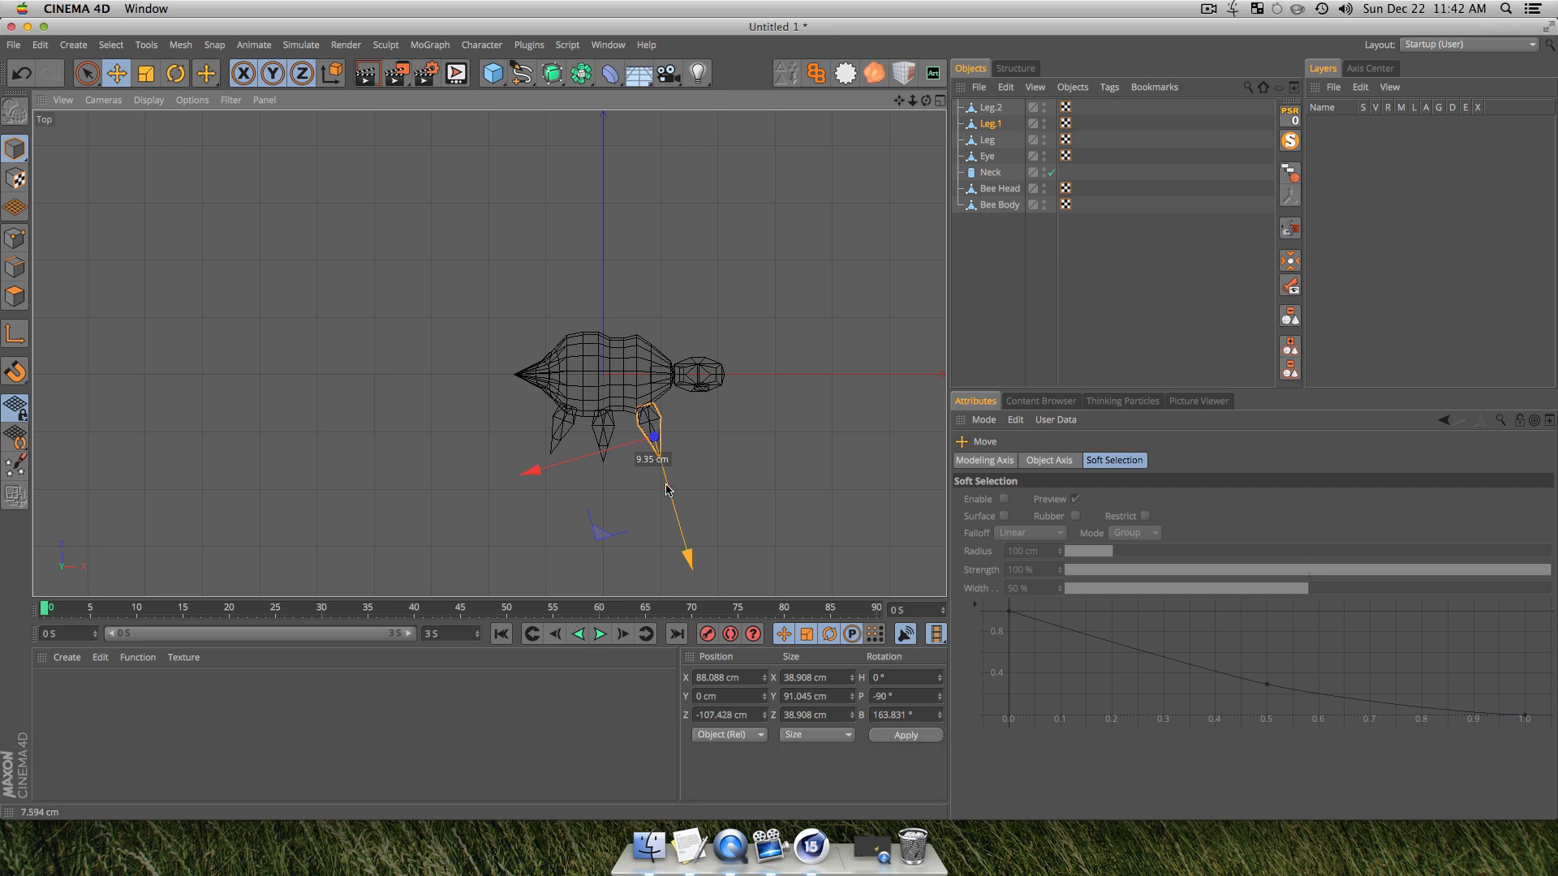
Step: Select all three legs in the Perspective view and rotate them together about 50° in pitch so they point downward
key("F1")
left_click(993, 257)
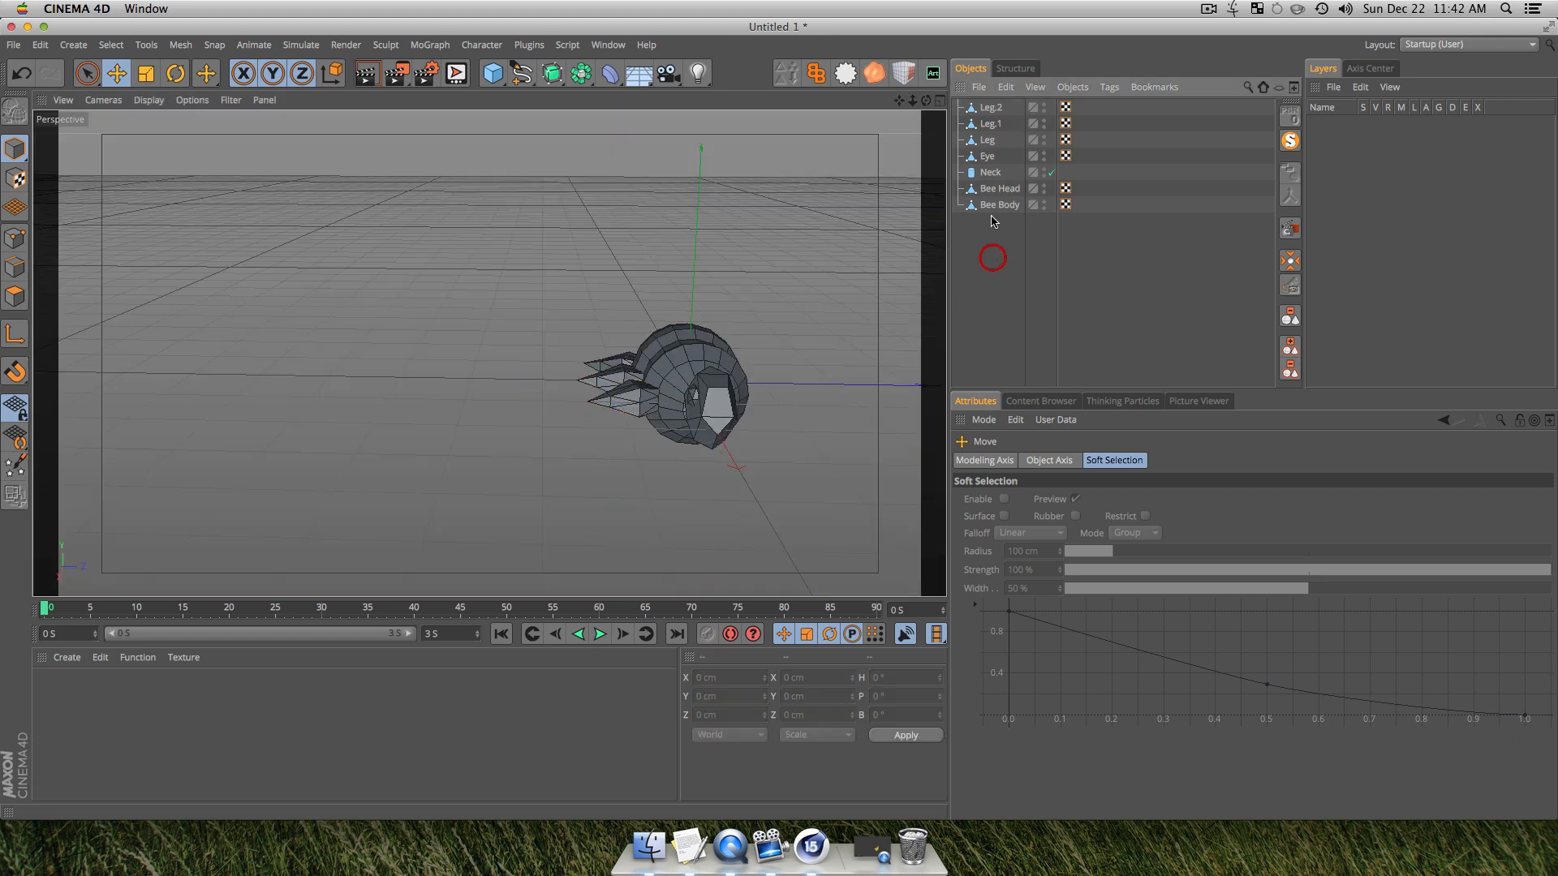
left_click(993, 144)
left_click(991, 122, "shift")
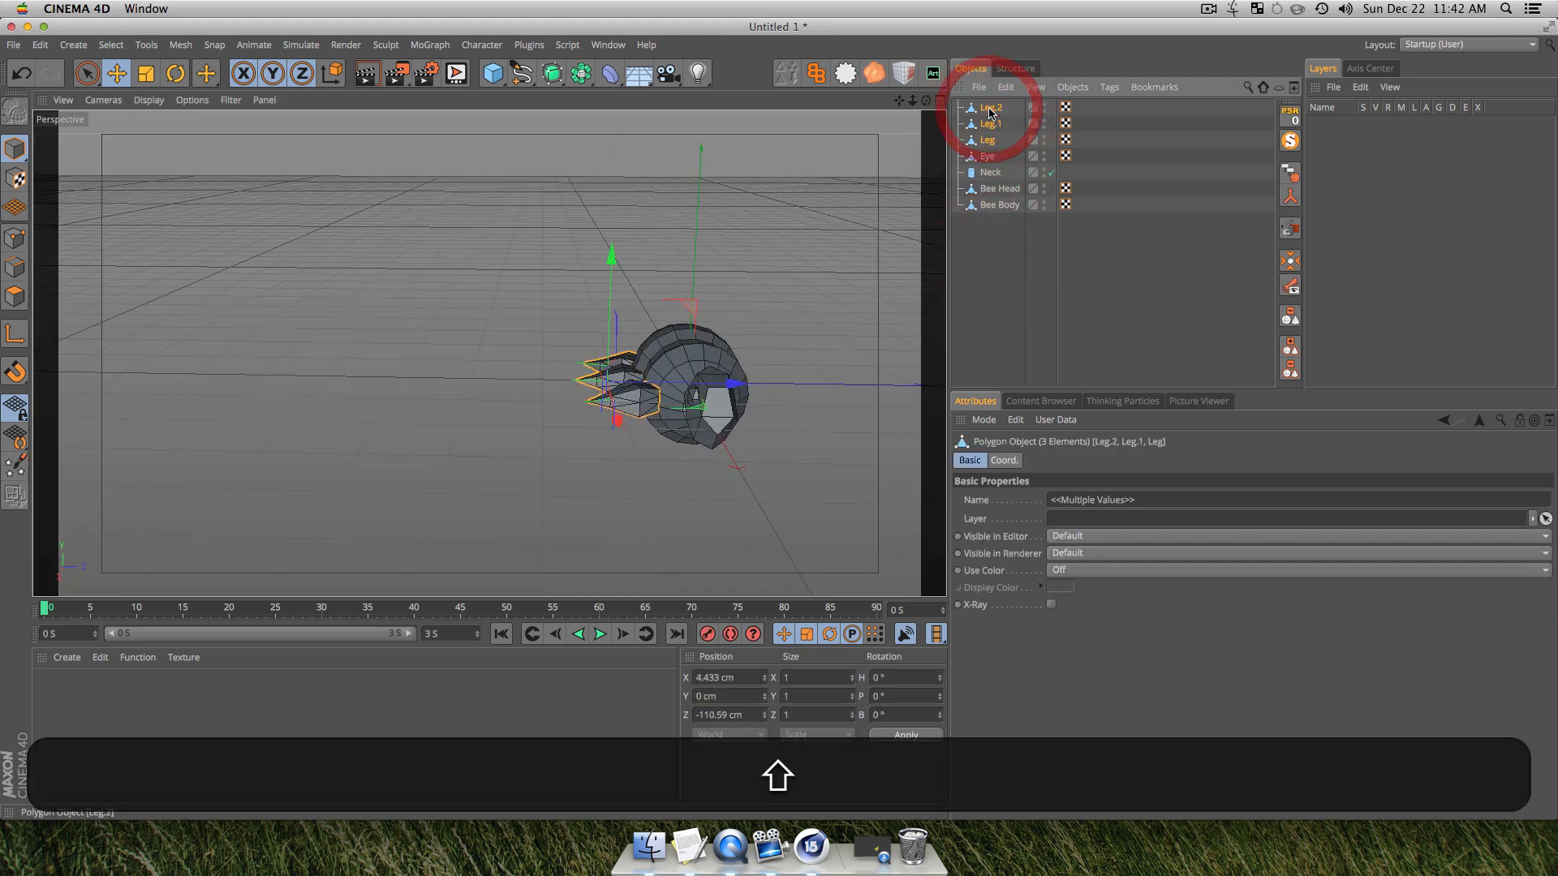
key("shift+r")
left_click_drag(560, 324, 535, 383)
Step: Move the three legs down to about Y -89 cm and inward so they attach to the body's lower side
key("e")
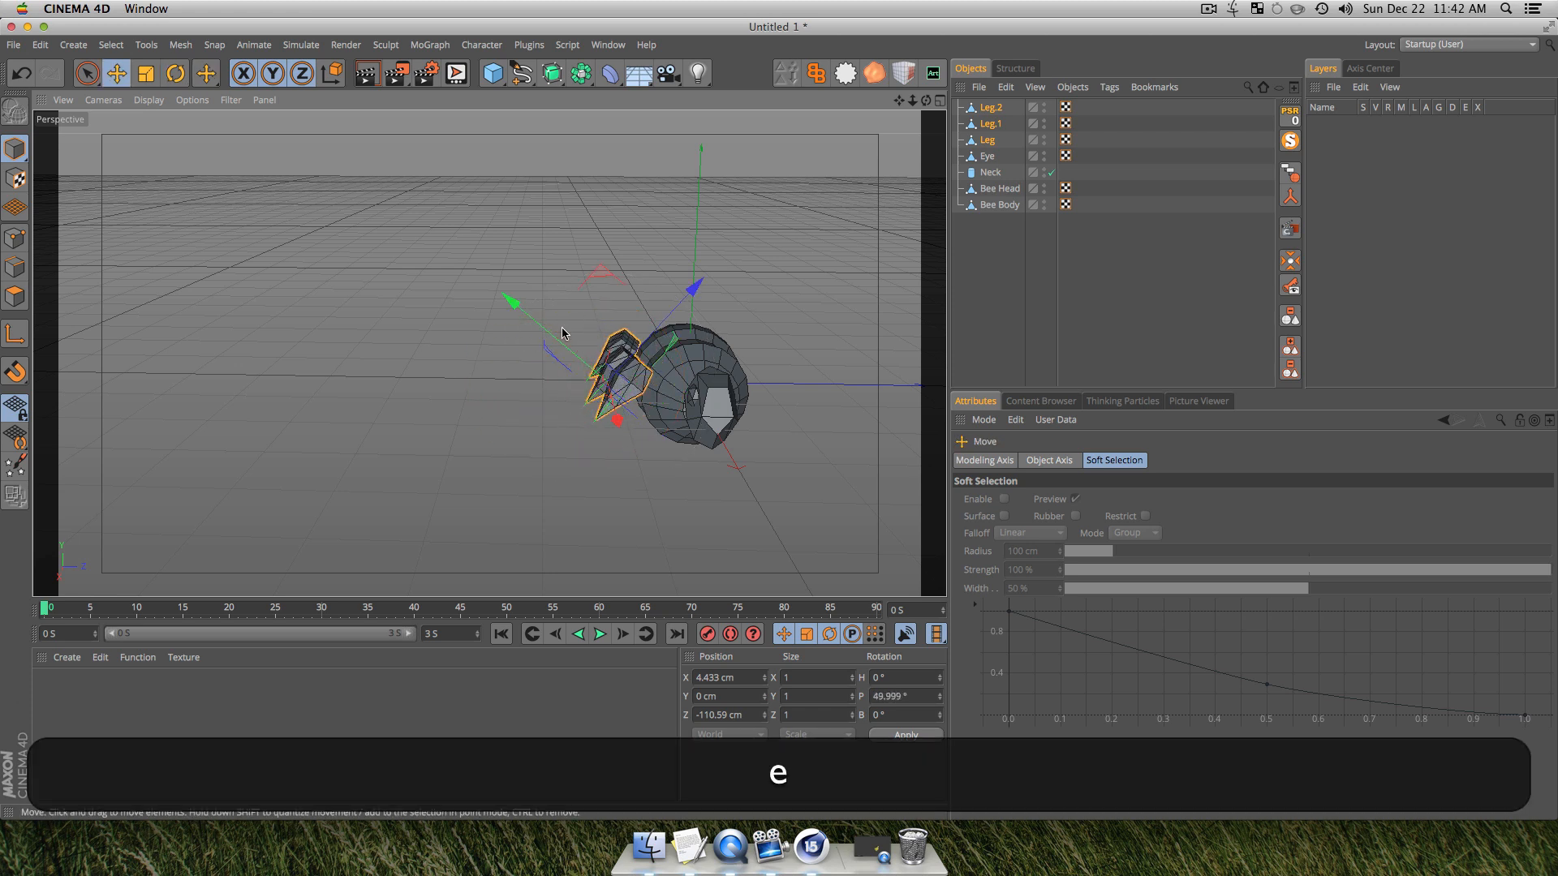
left_click_drag(554, 346, 579, 366)
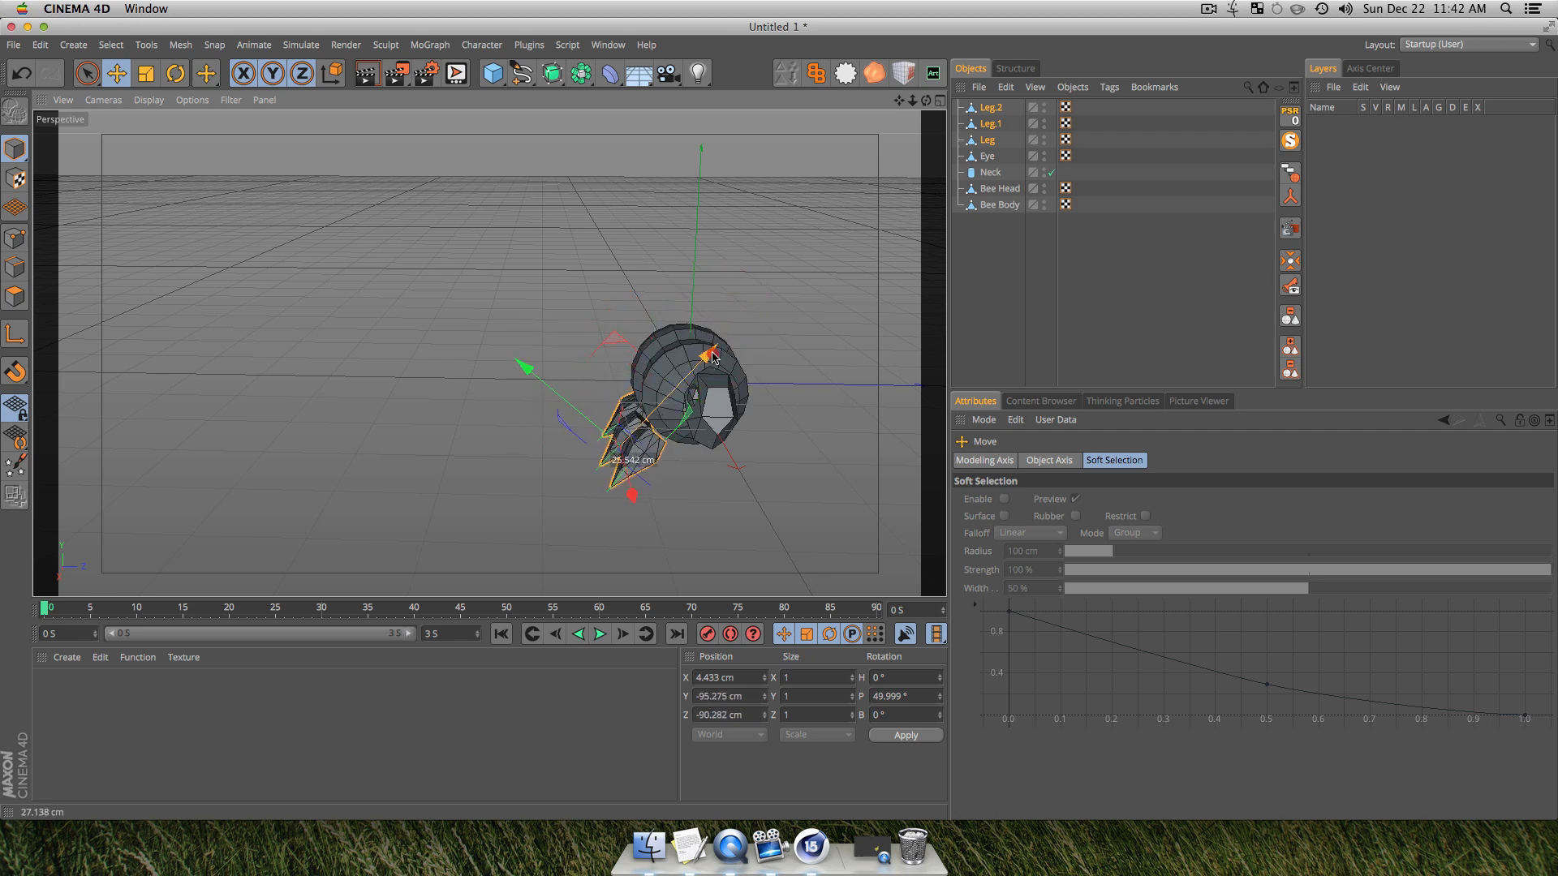
scroll(668, 441, "up", 5)
key("3")
left_click_drag(661, 442, 706, 441)
Step: Select only the middle leg, Leg, and switch it to point editing
left_click(1000, 258)
left_click(991, 144)
key("3")
scroll(473, 436, "up", 5)
key("1")
left_click_drag(473, 436, 560, 408)
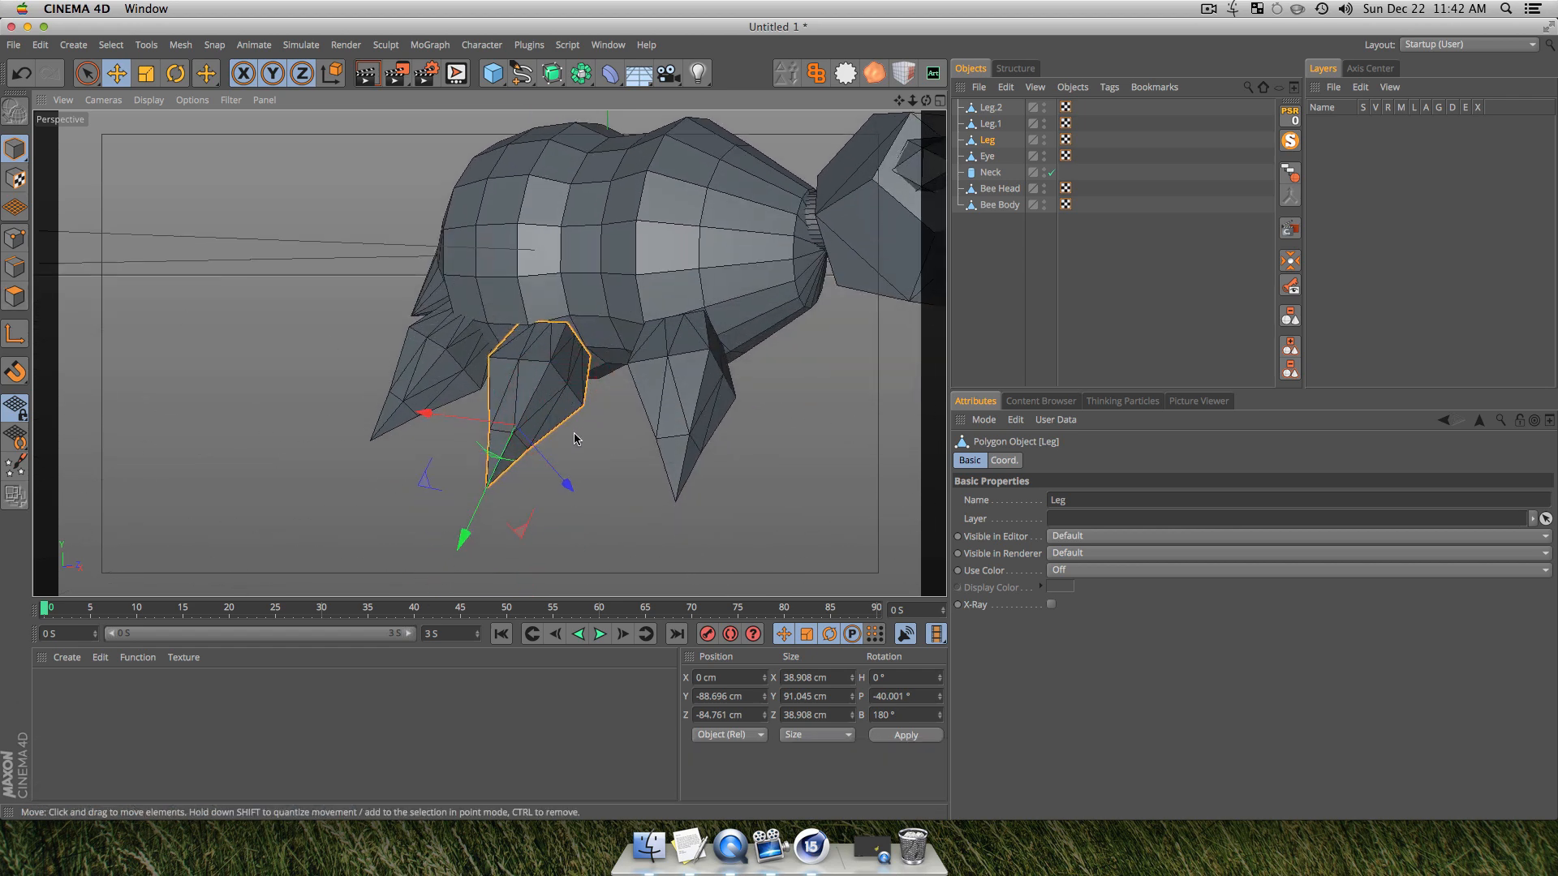
key("v")
key("v")
mouse_move(574, 503)
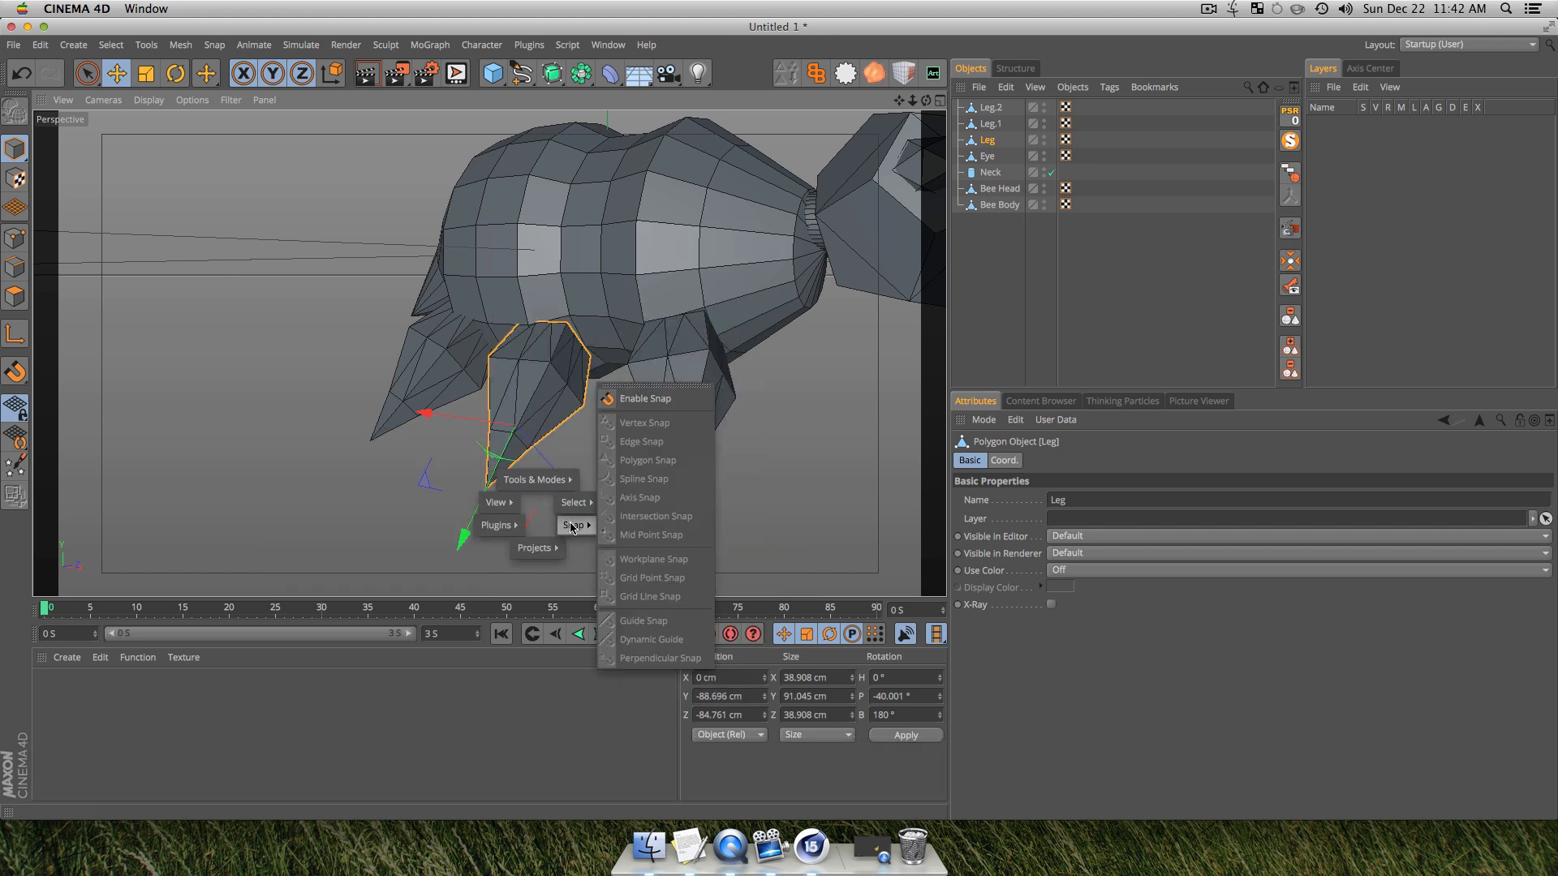
mouse_move(536, 479)
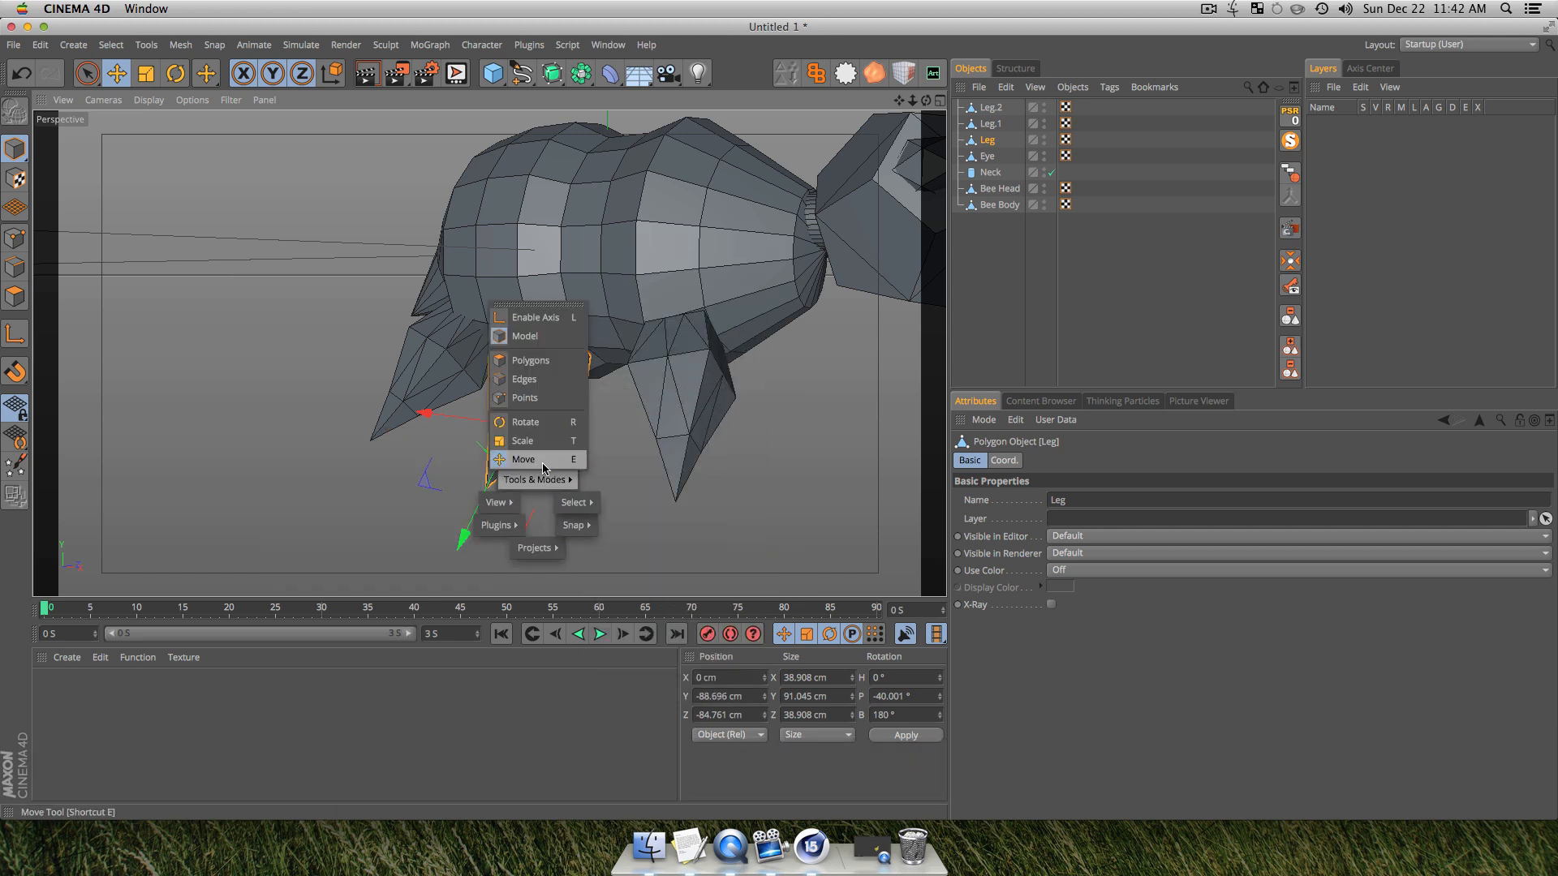
left_click(534, 381)
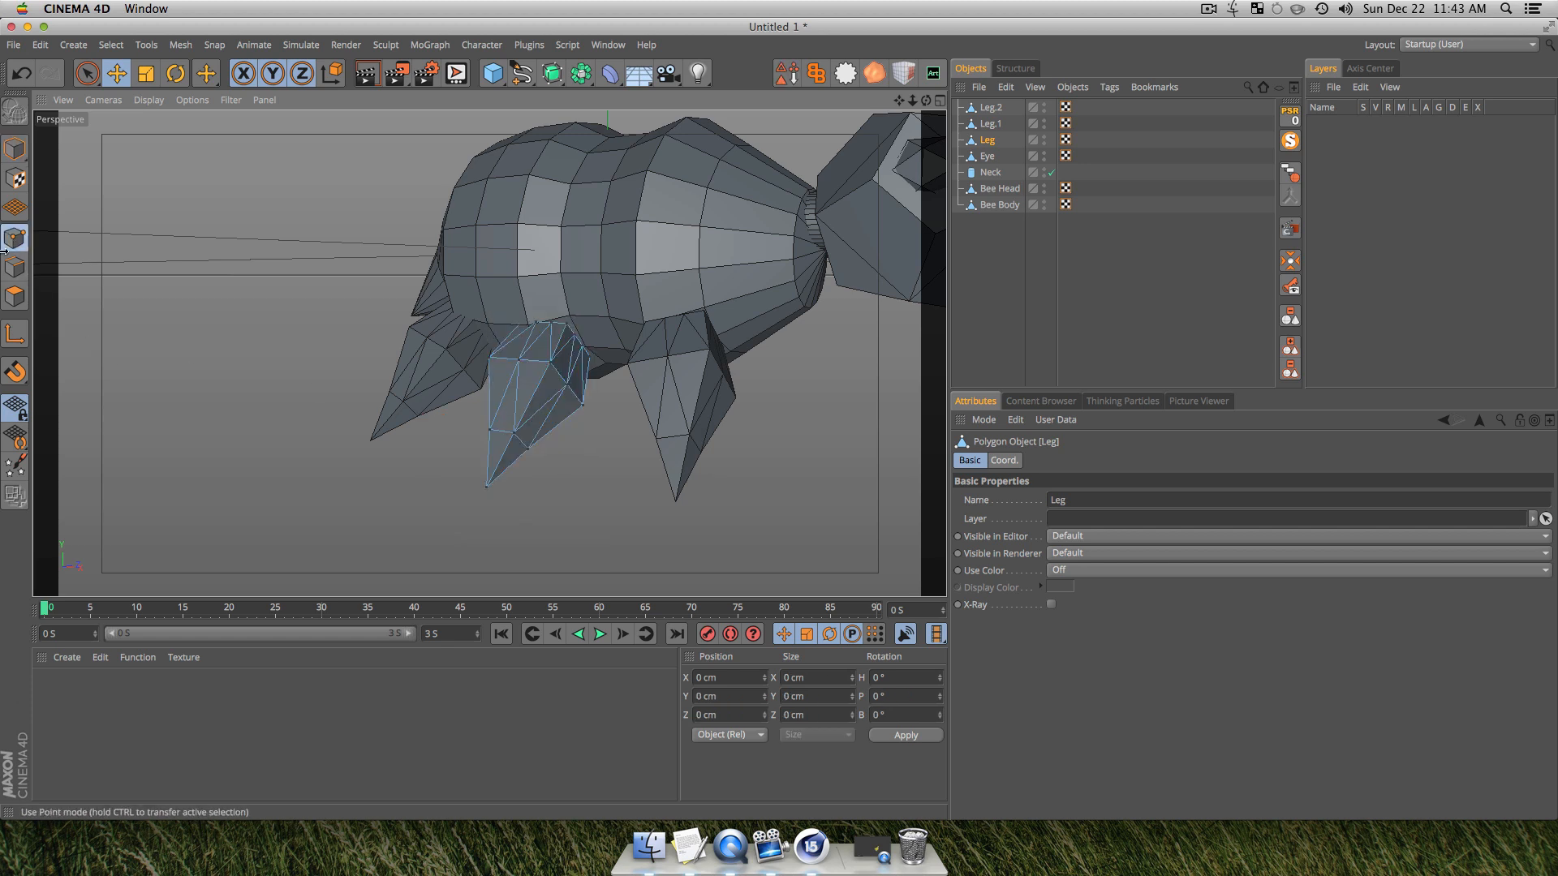
Step: Loop-select the ring of points at the middle leg's widest section and rotate it to span about 19 cm in Y and 34 cm in Z
key("v")
mouse_move(602, 396)
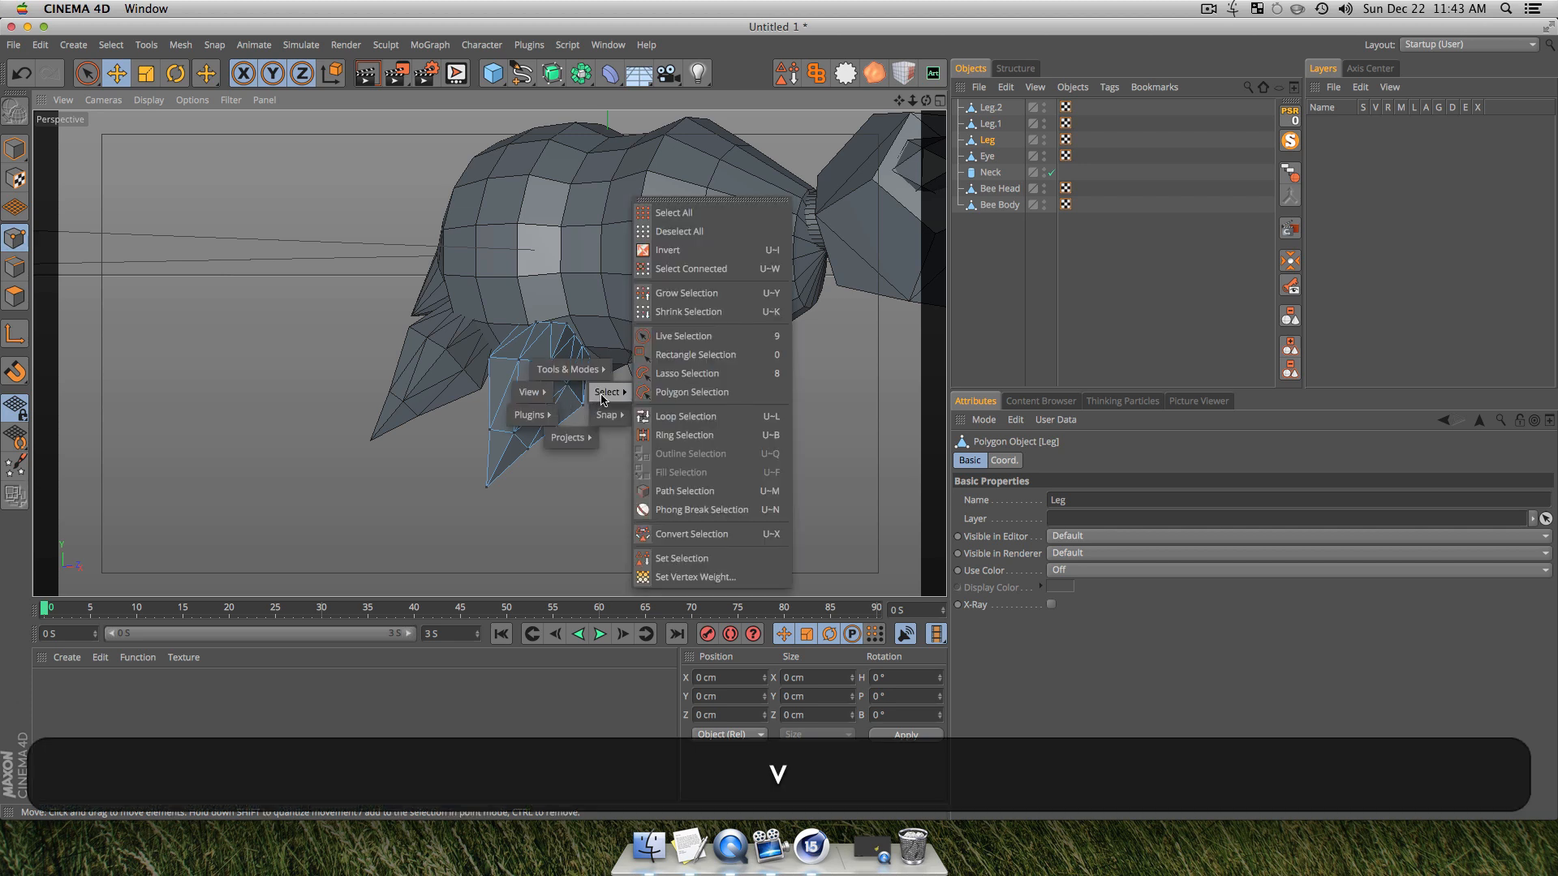
left_click(722, 418)
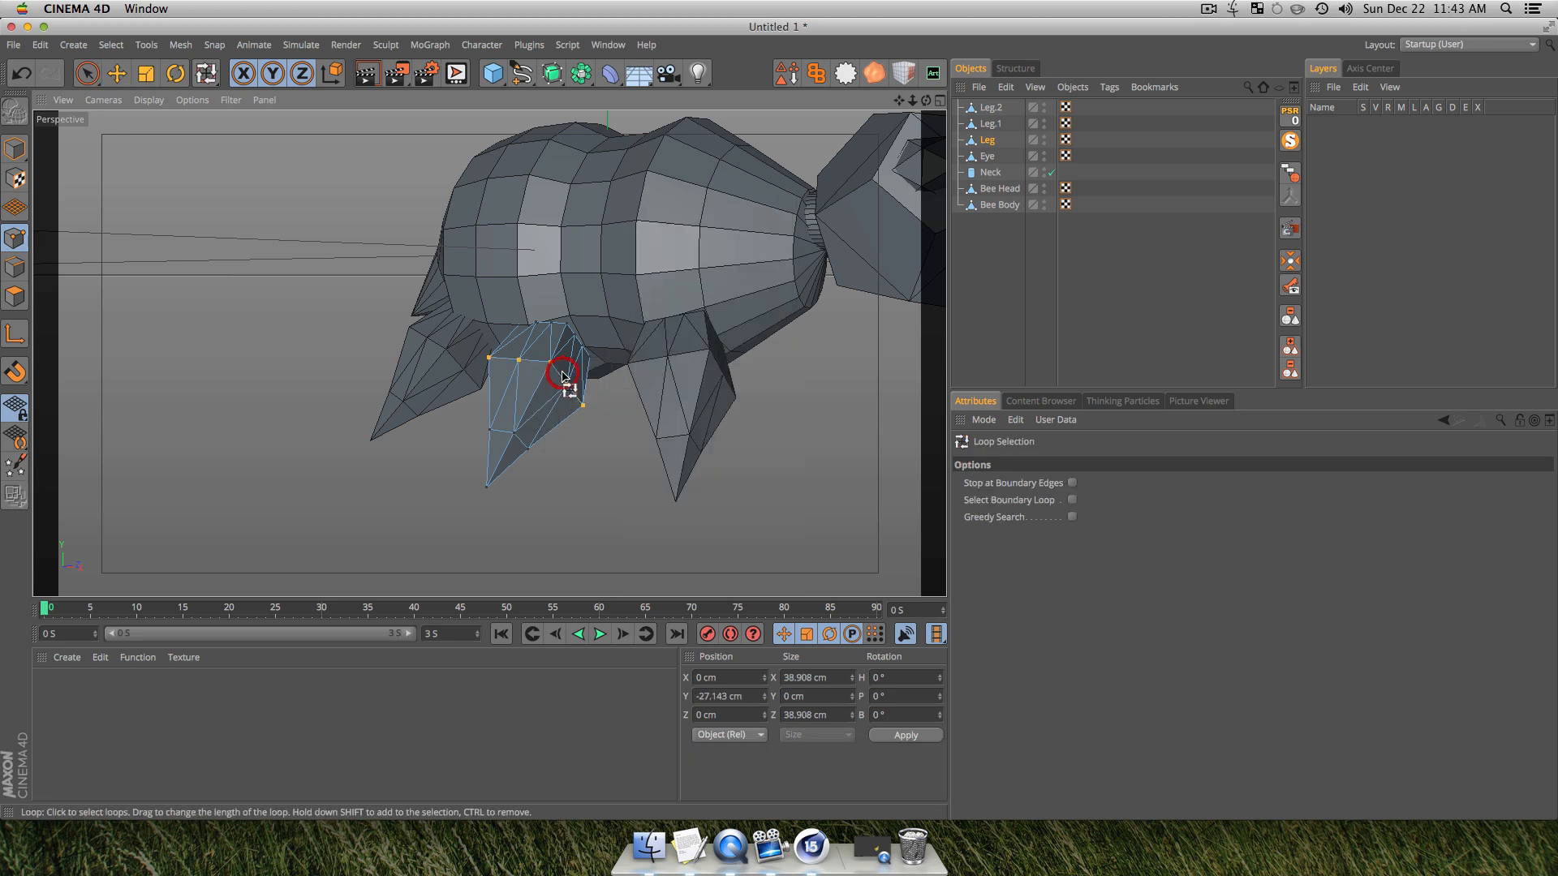
key("3")
left_click_drag(468, 332, 452, 484)
key("r")
left_click_drag(485, 390, 485, 394)
key("e")
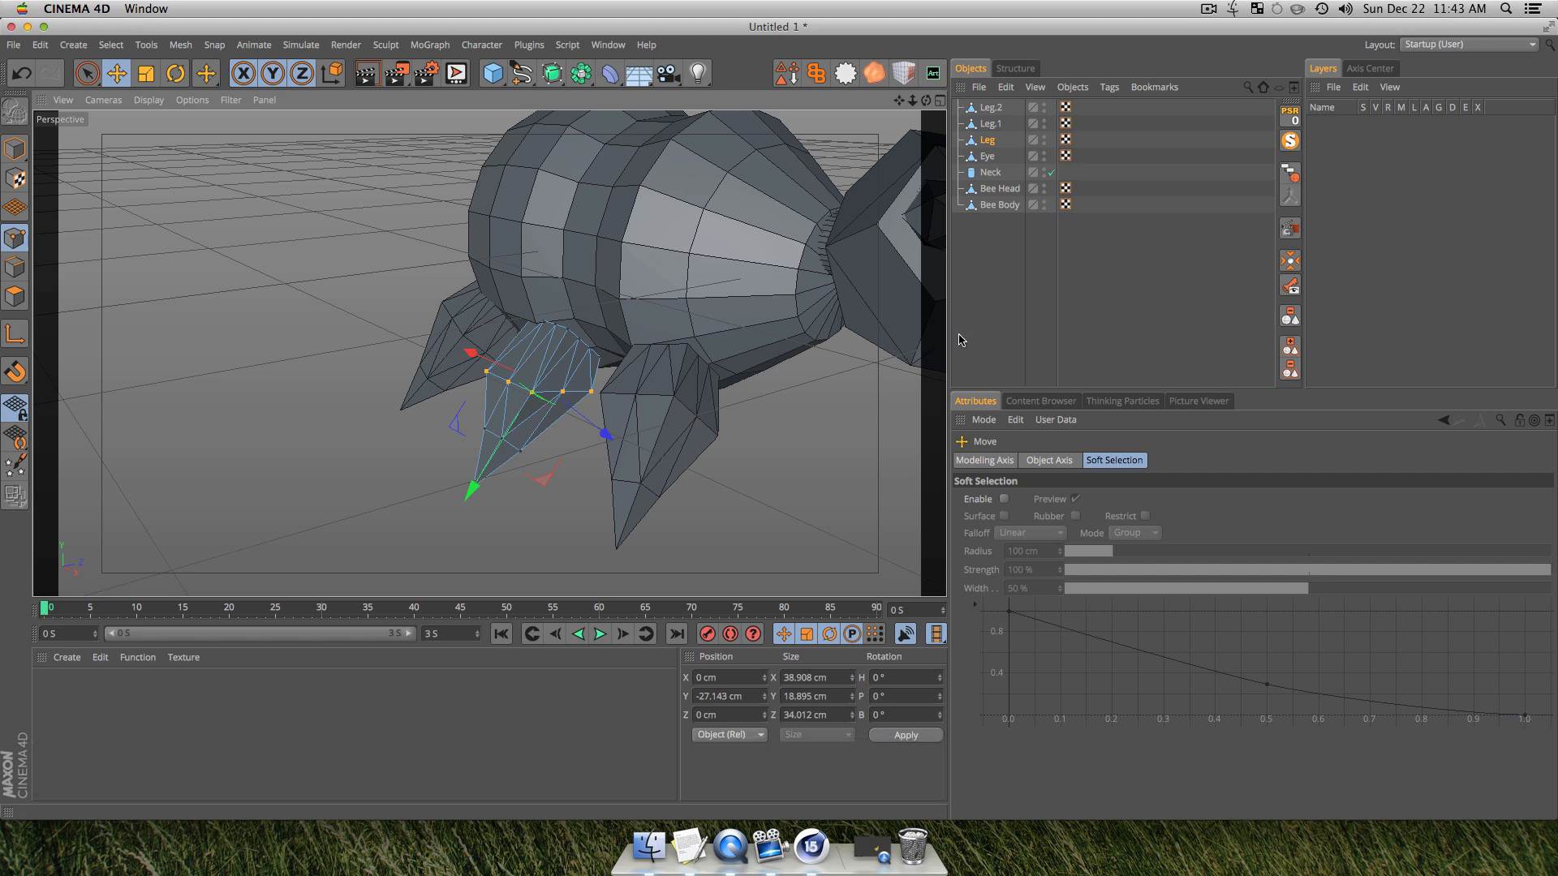
Step: Loop-select the lower ring of points on the middle leg and rotate it to span about 8 cm in Y and 13 cm in Z
left_click(987, 332)
left_click(989, 142)
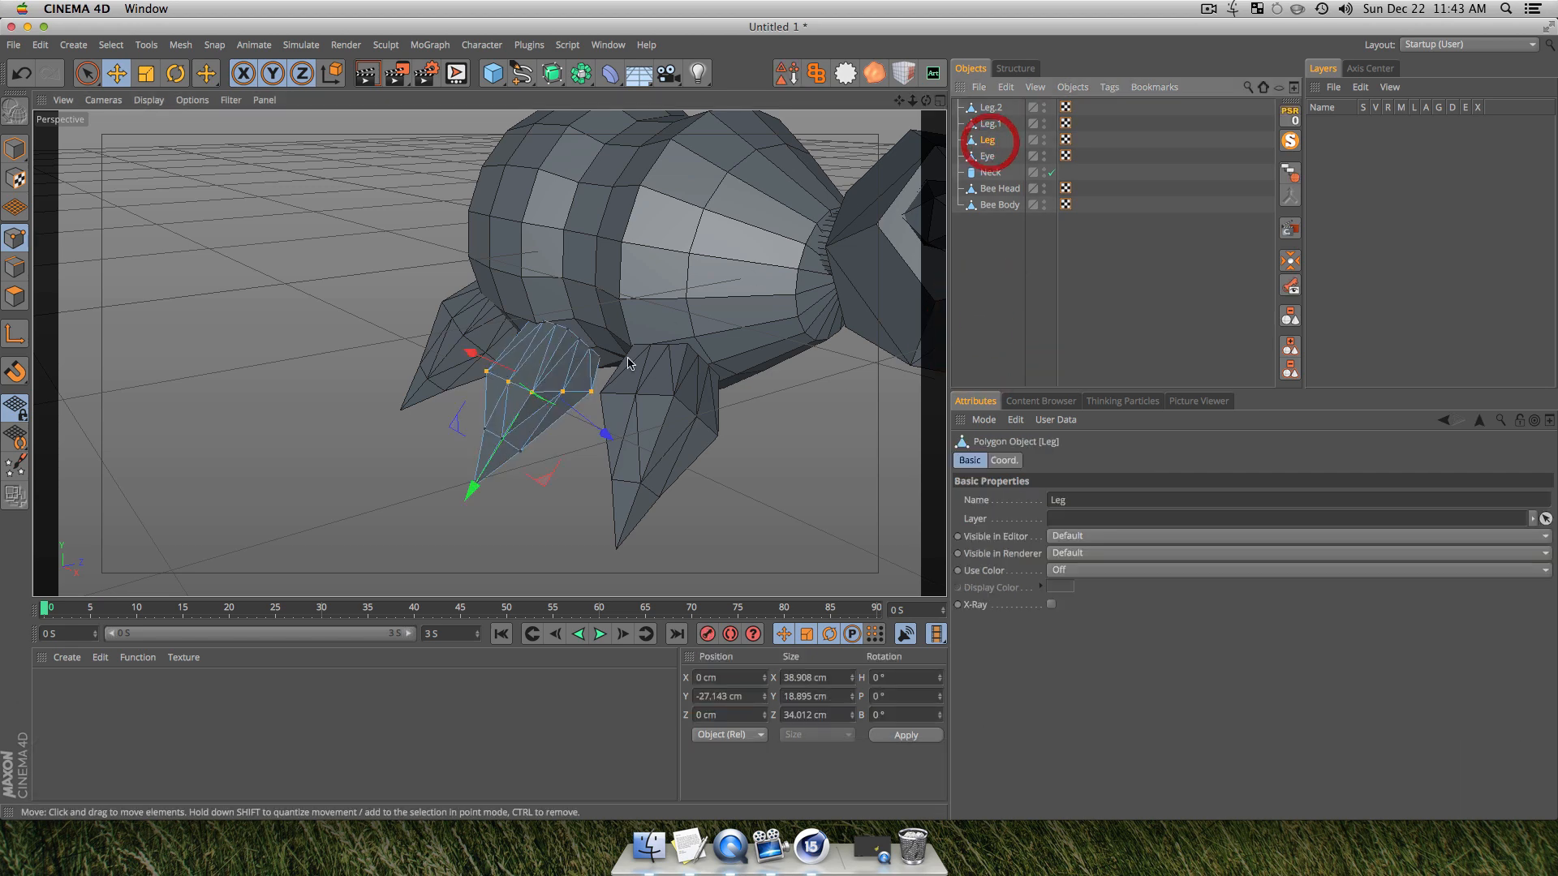
scroll(485, 456, "up", 4)
scroll(485, 455, "down", 2)
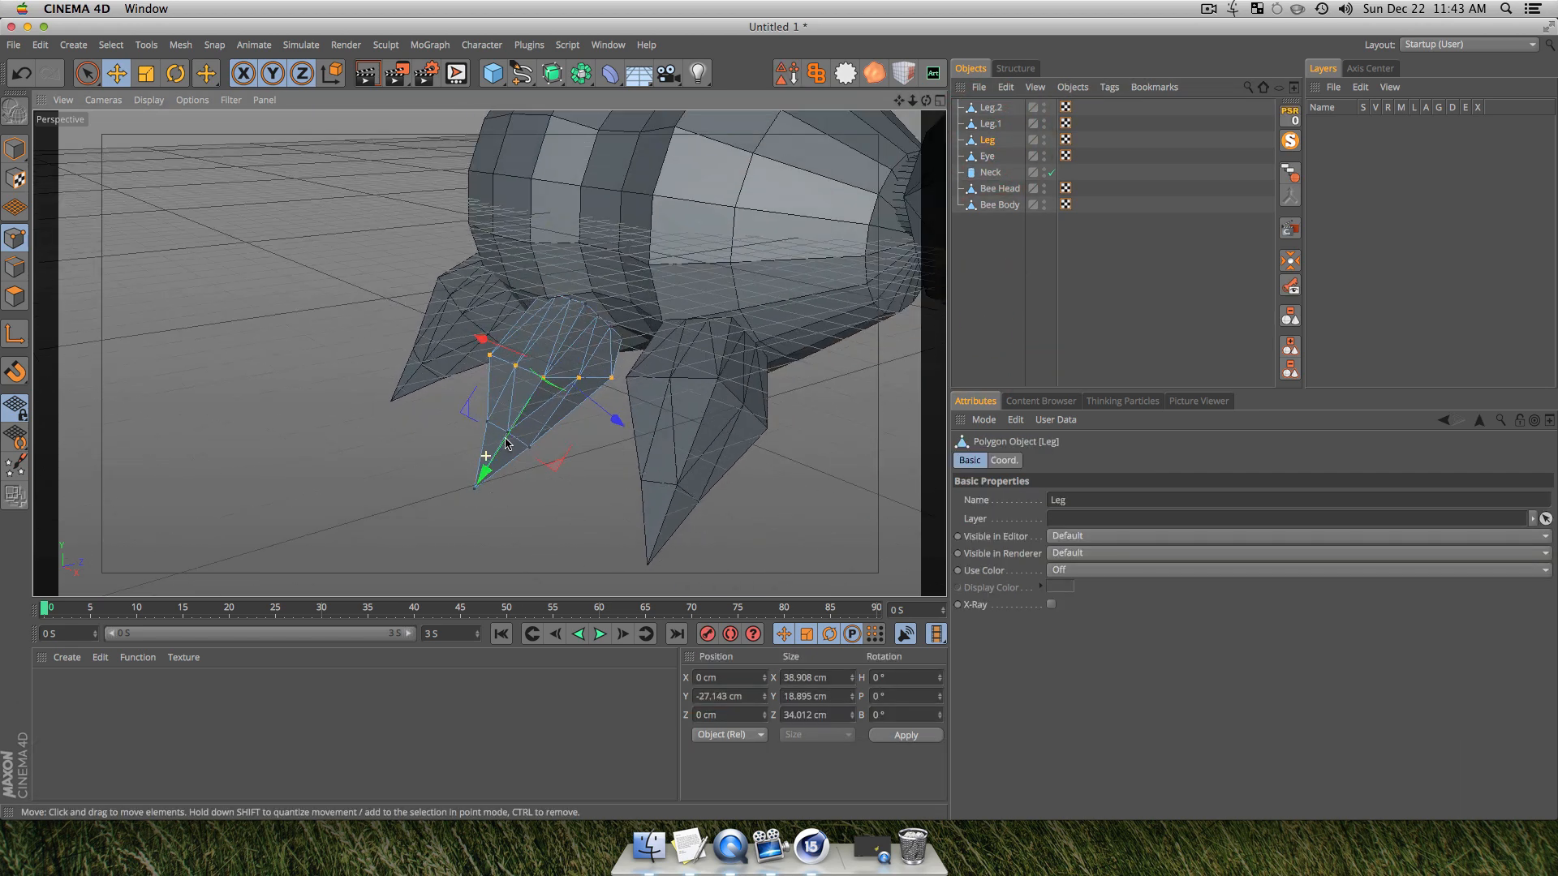
left_click(219, 77)
left_click(274, 152)
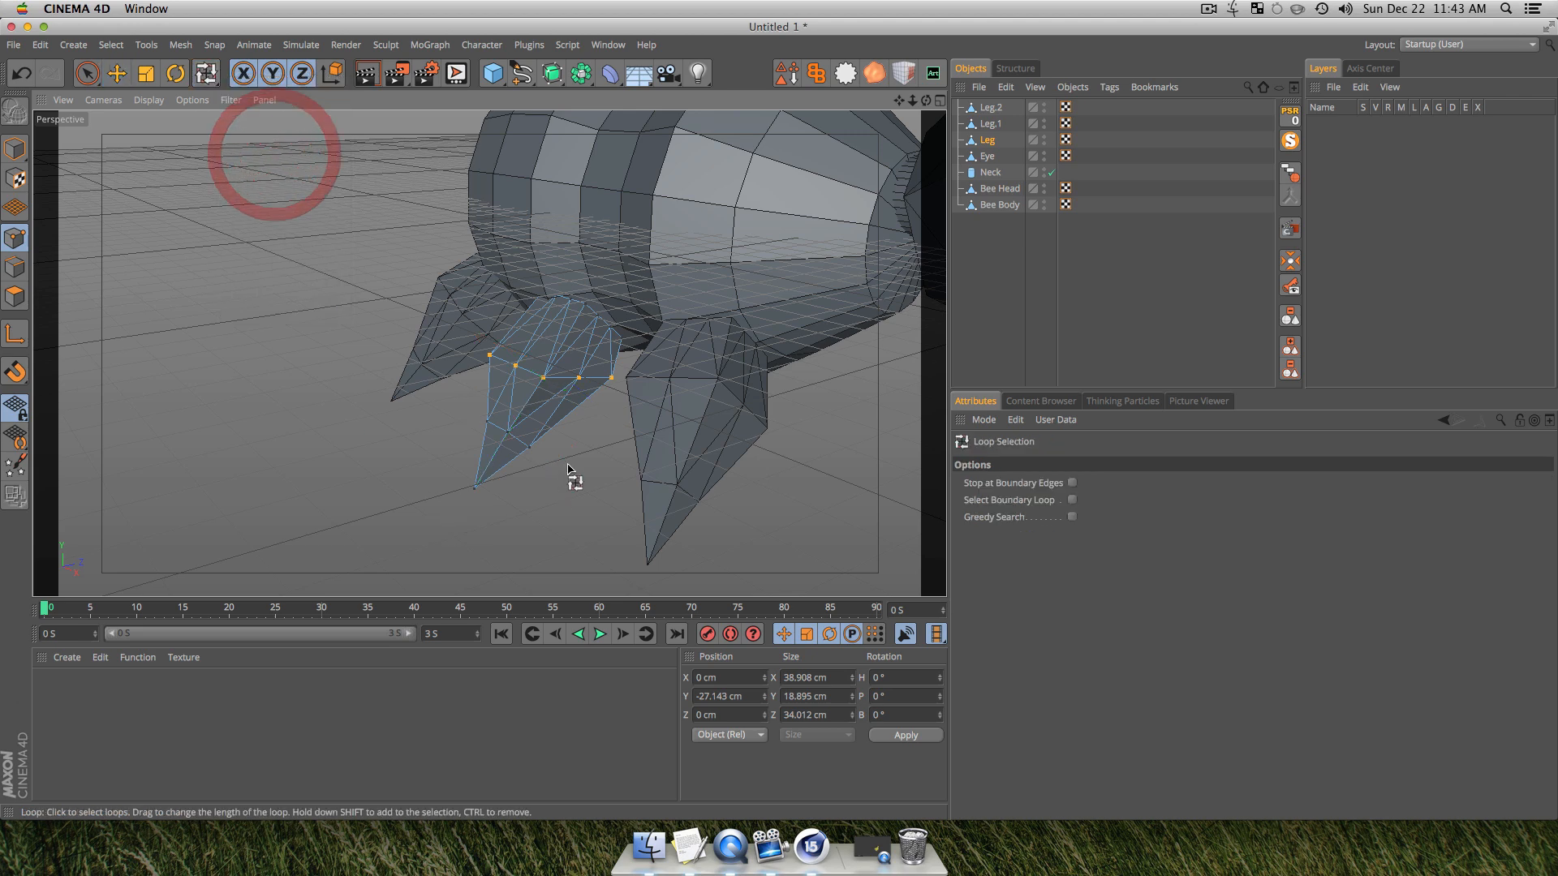
left_click(513, 442)
key("r")
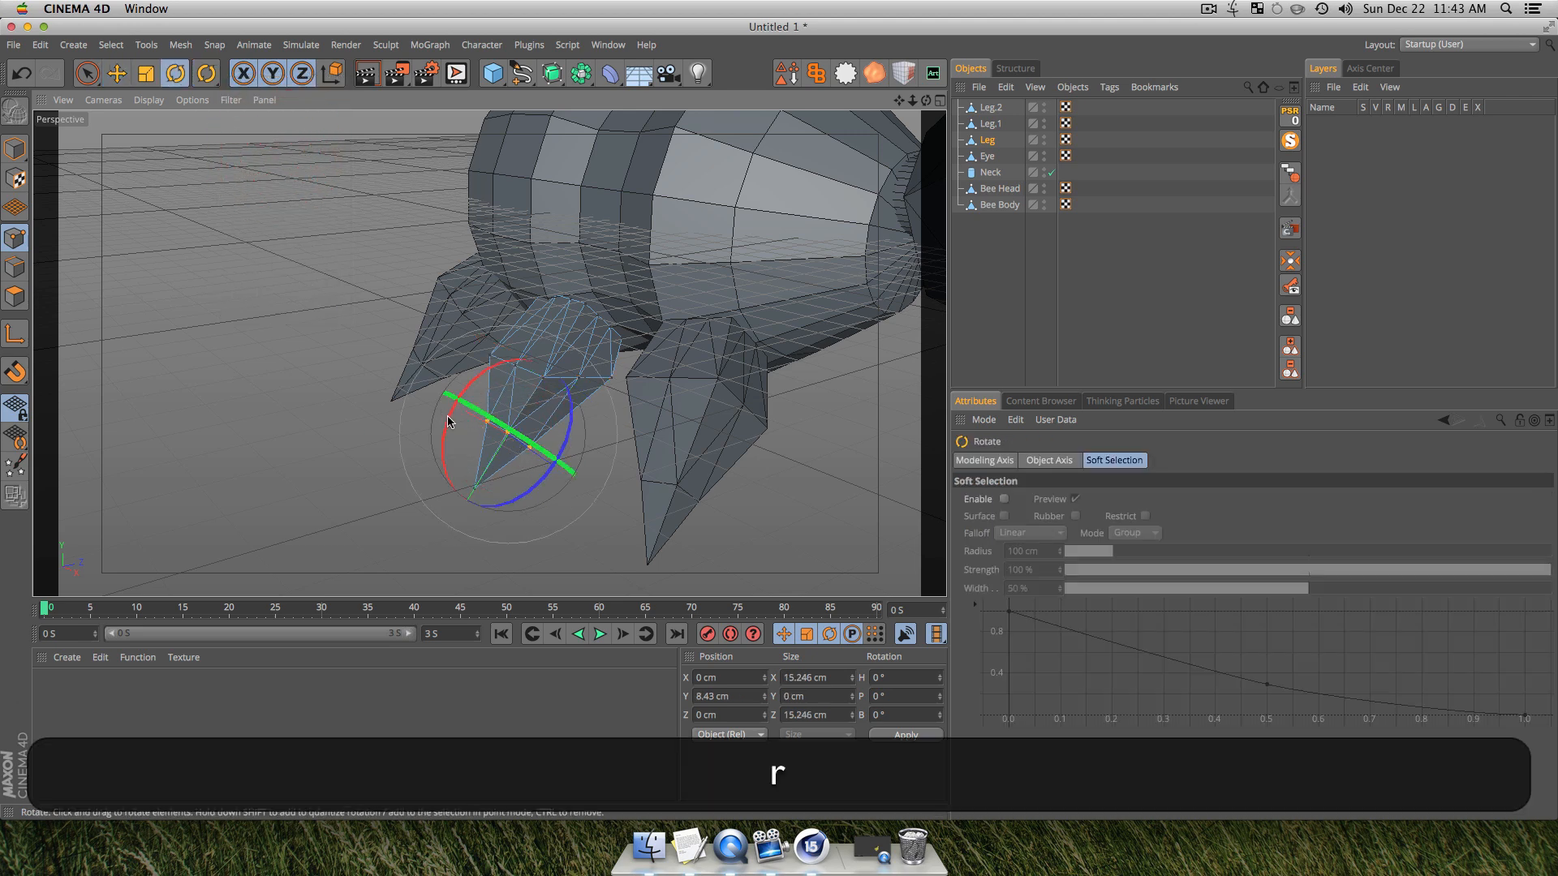
left_click_drag(448, 421, 479, 485)
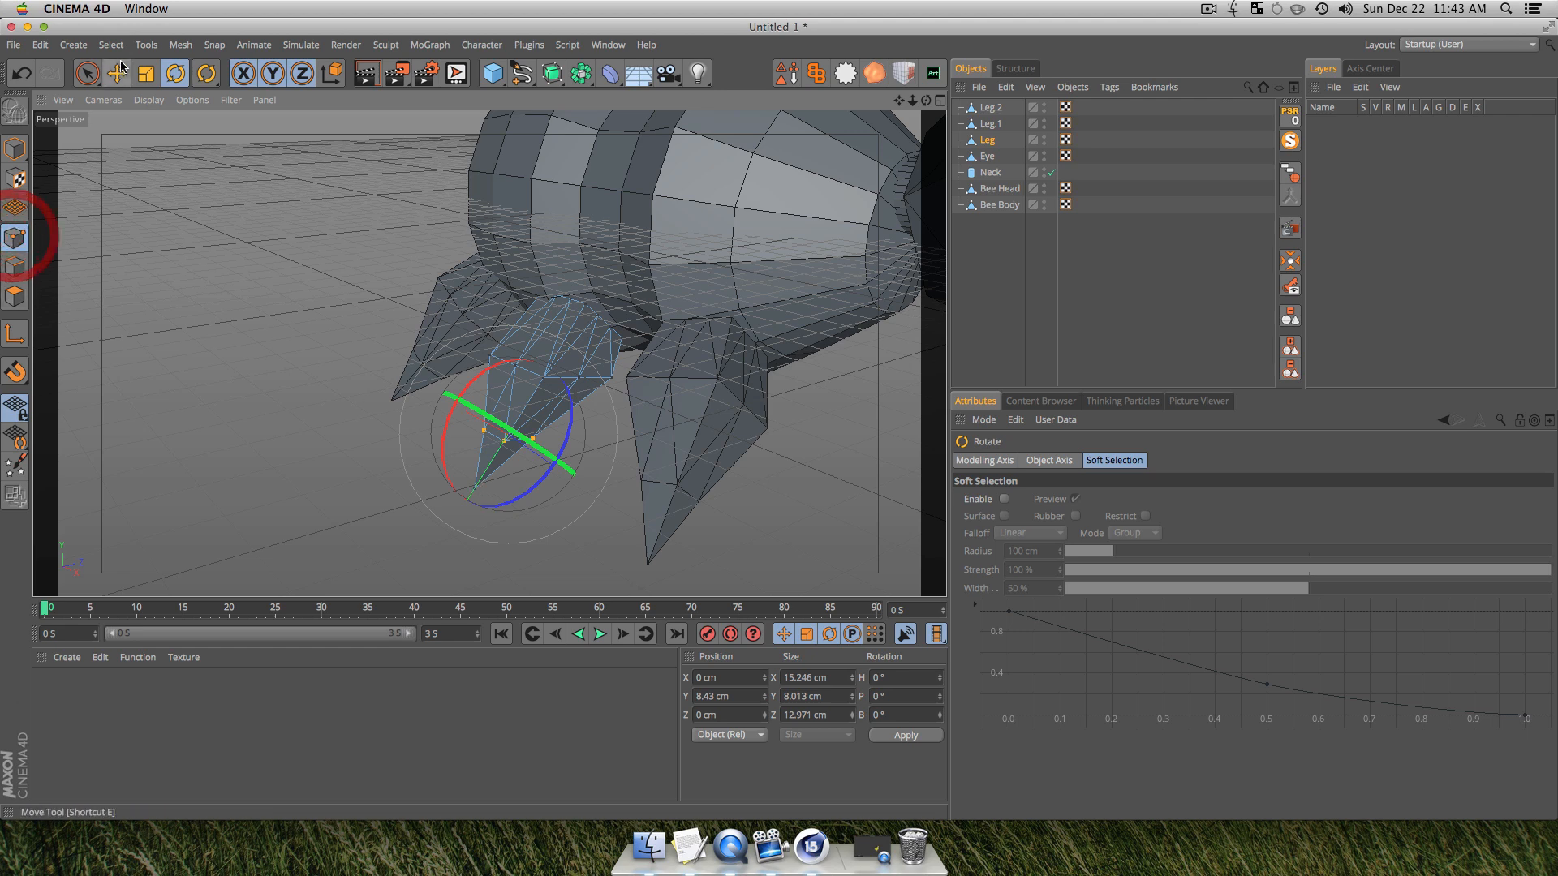
Step: Select the middle leg's tip point with Live Selection and move it so the tip bends inward under the body
left_click(86, 73)
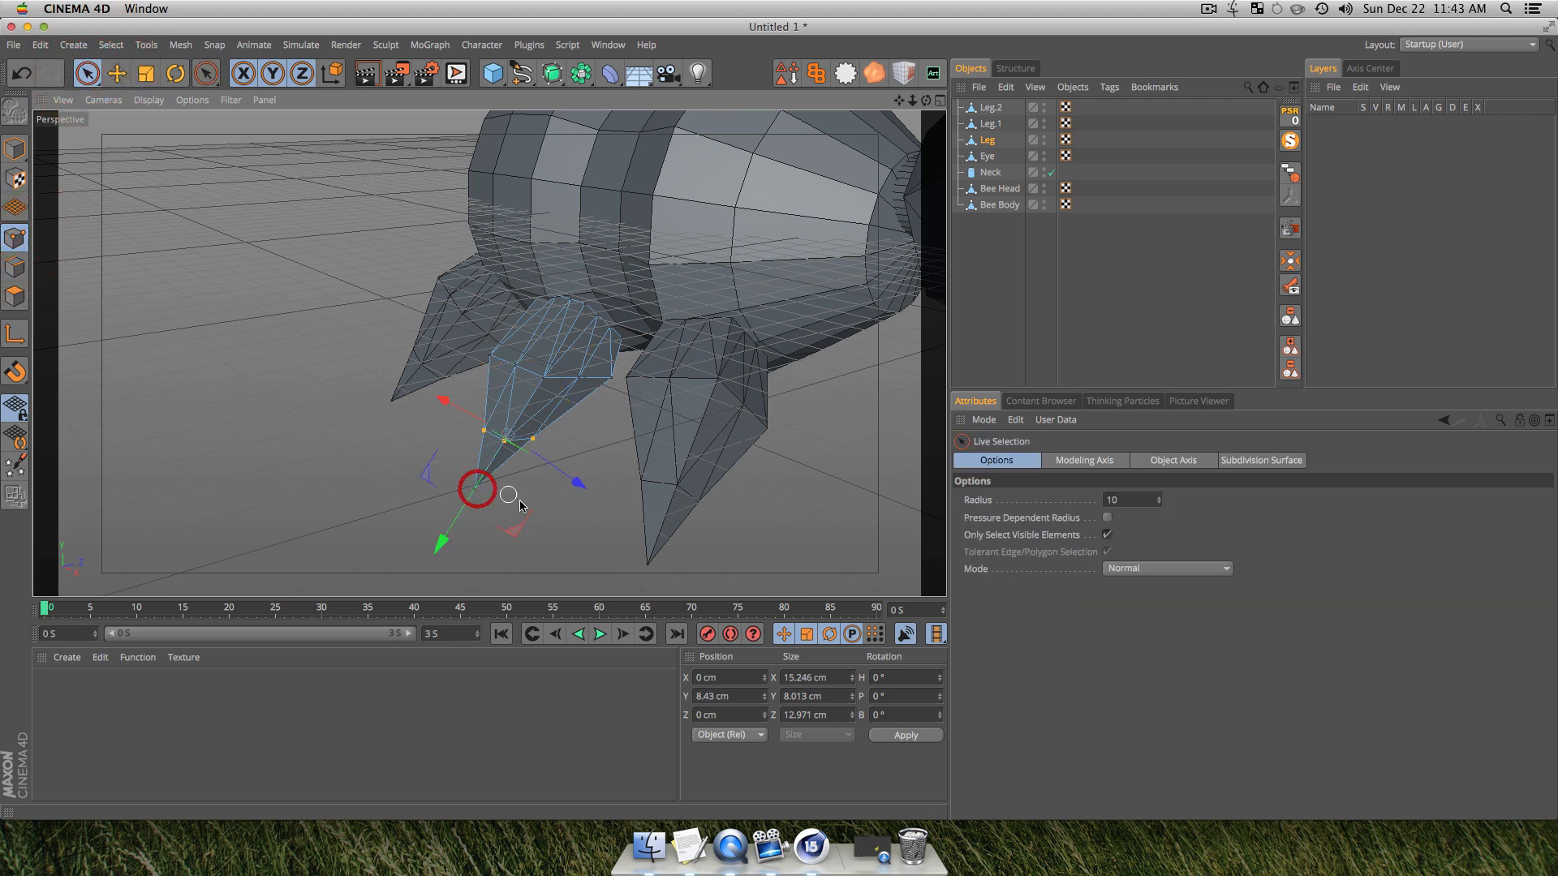
key("3")
left_click_drag(477, 489, 438, 446)
left_click(494, 513)
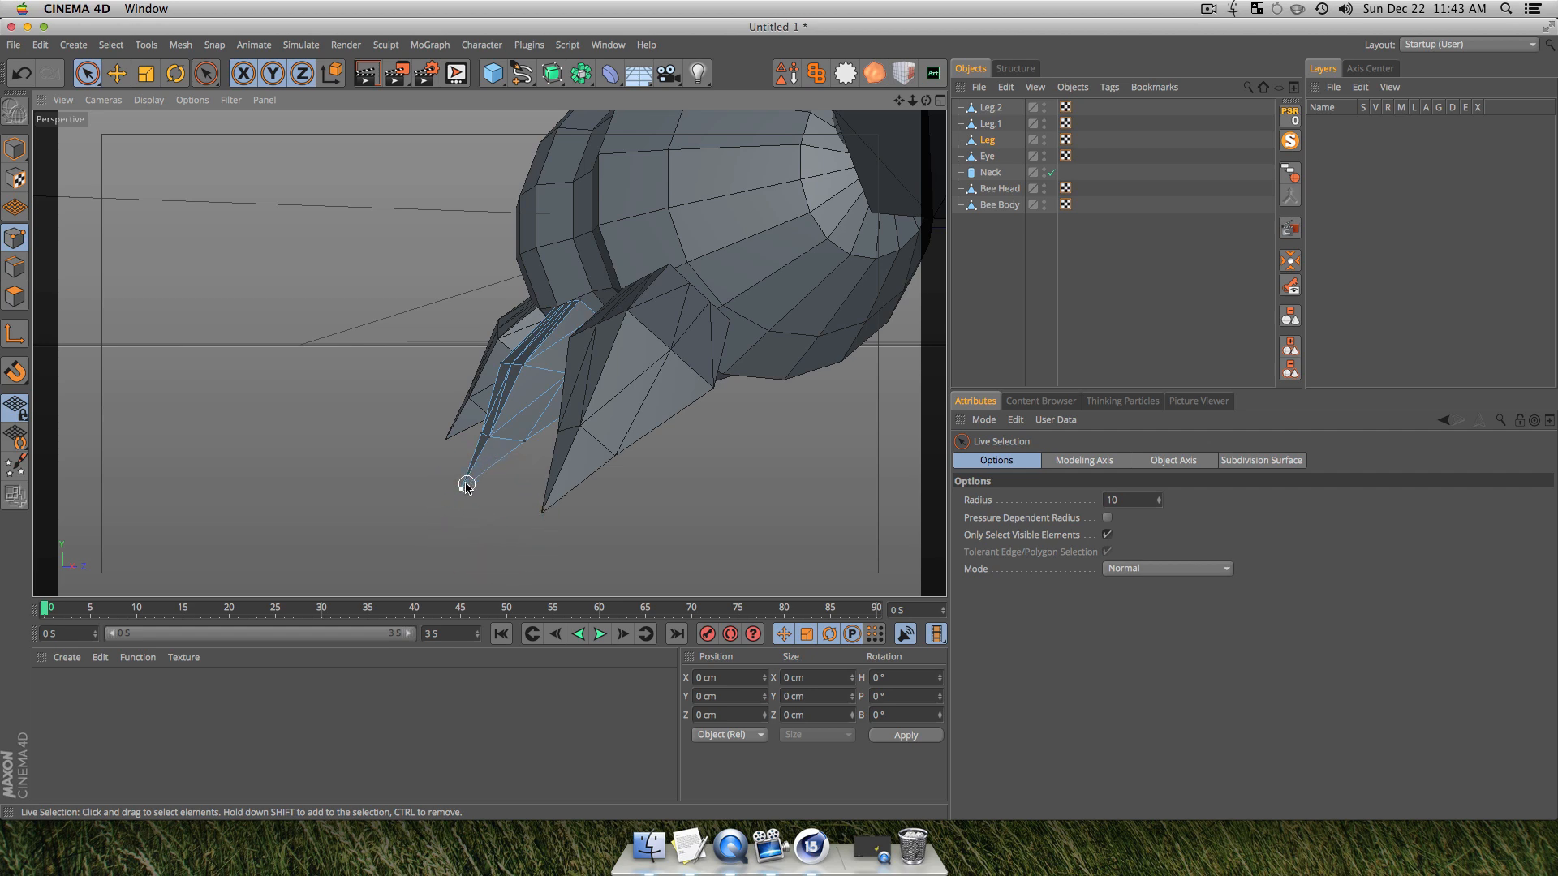
left_click_drag(546, 555, 915, 174)
key("3")
Step: Select the tip point of Leg.1 and move it to about Y 21.9 cm and Z 26.8 cm so it bends downward
left_click(989, 123)
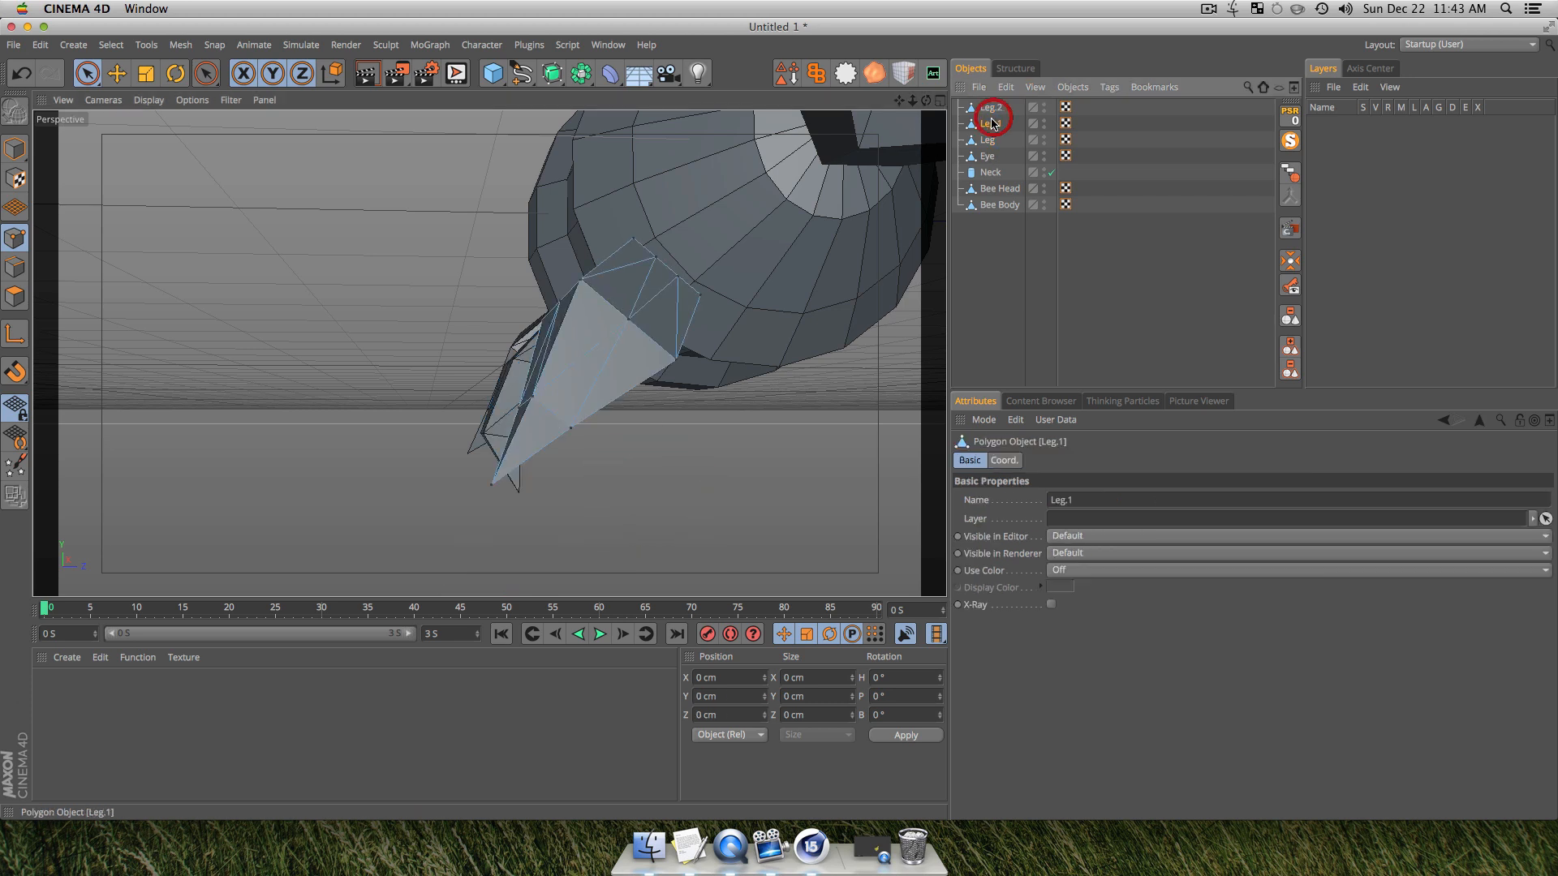
left_click(493, 485)
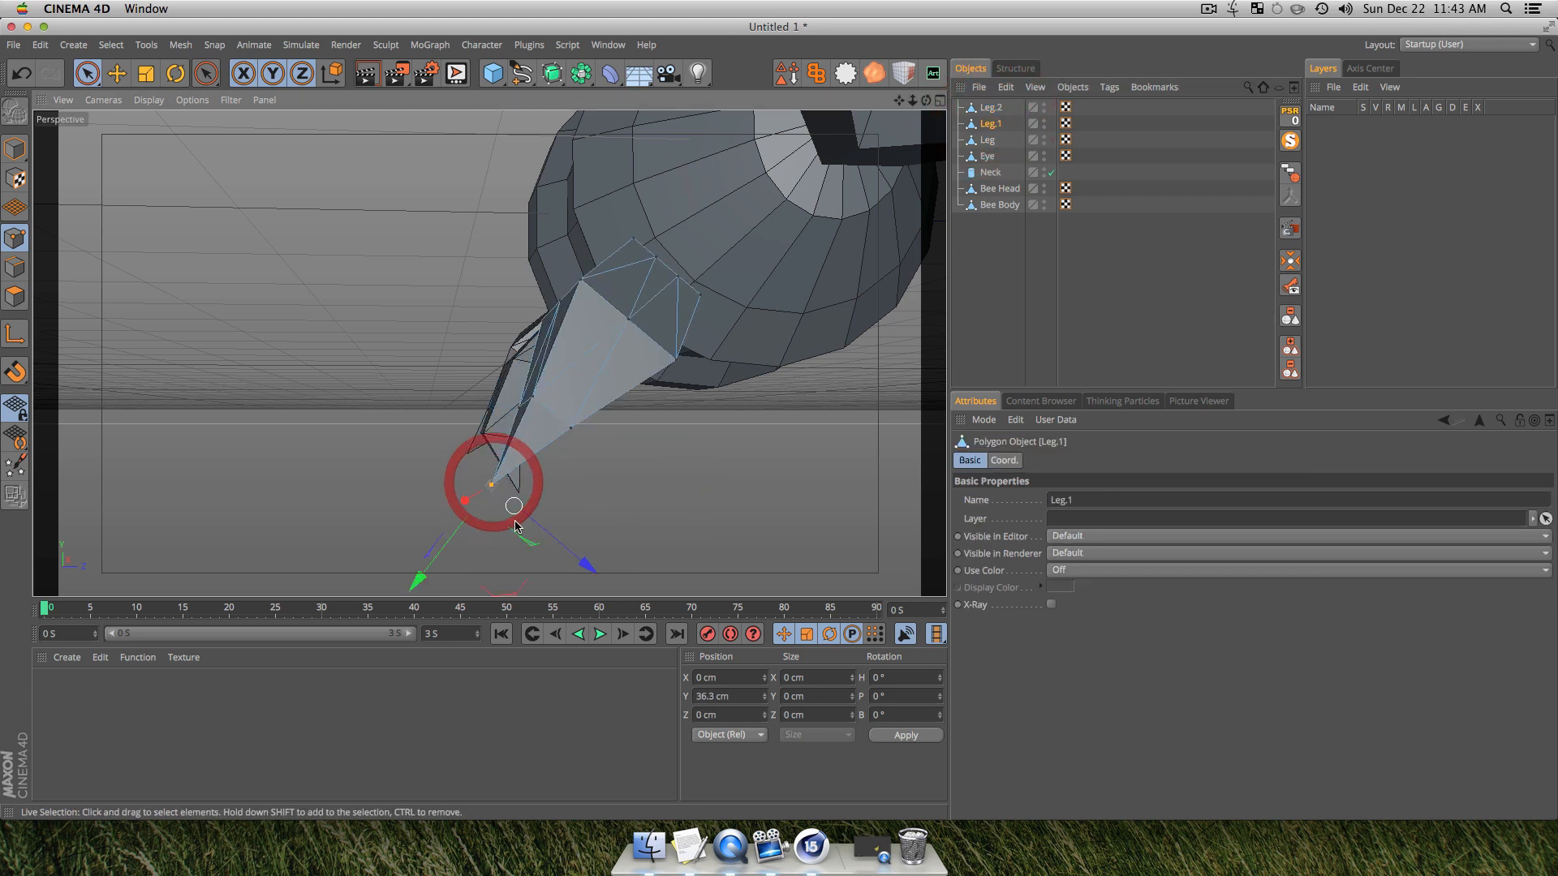
left_click_drag(543, 528, 619, 545)
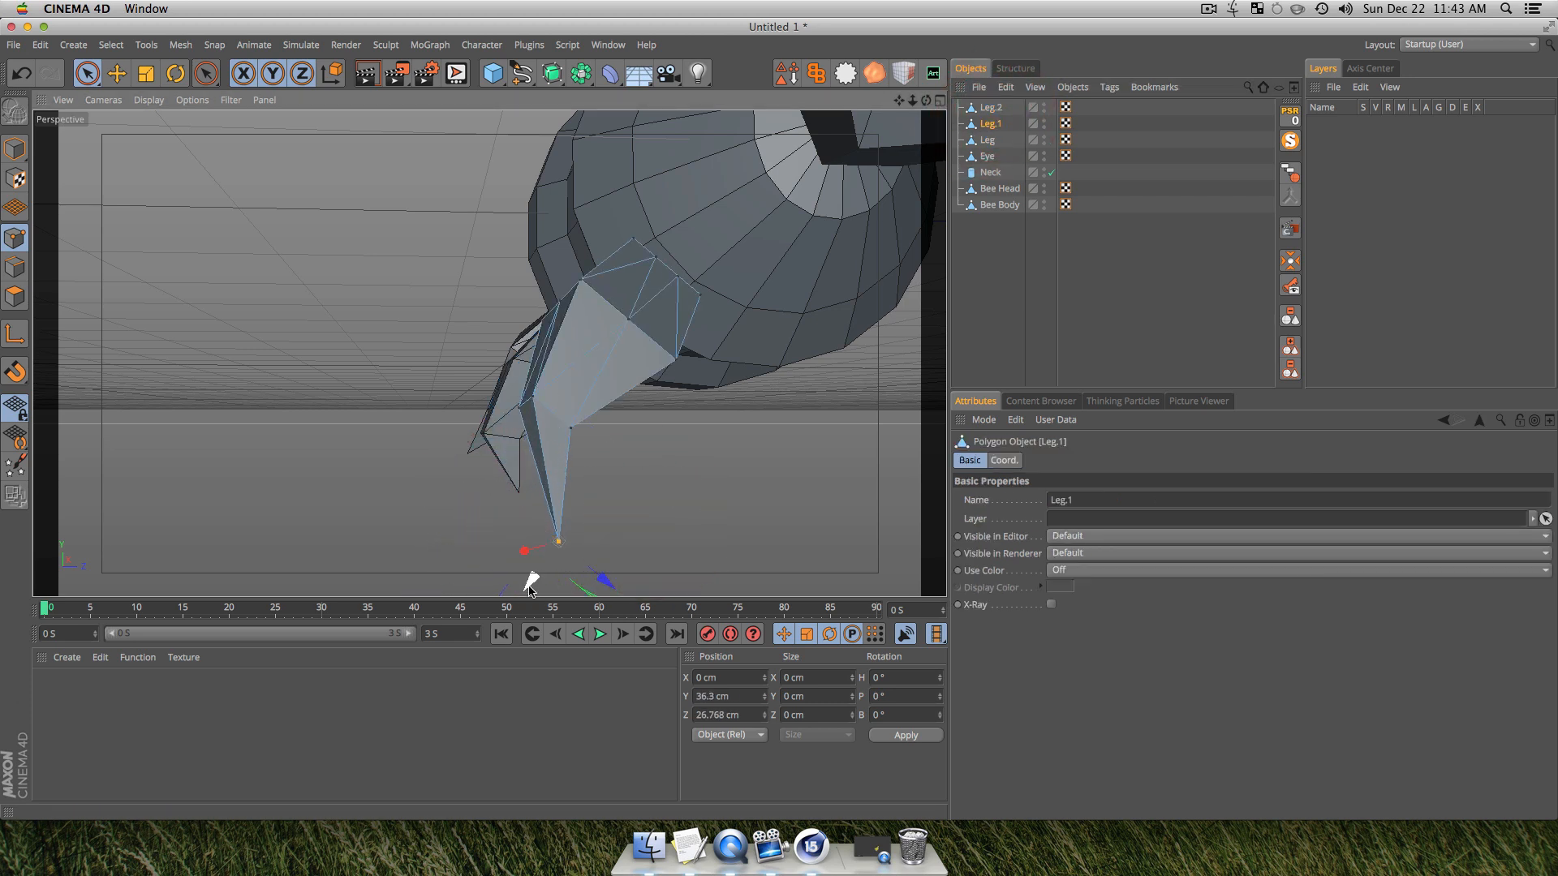
left_click_drag(531, 581, 782, 451)
key("3")
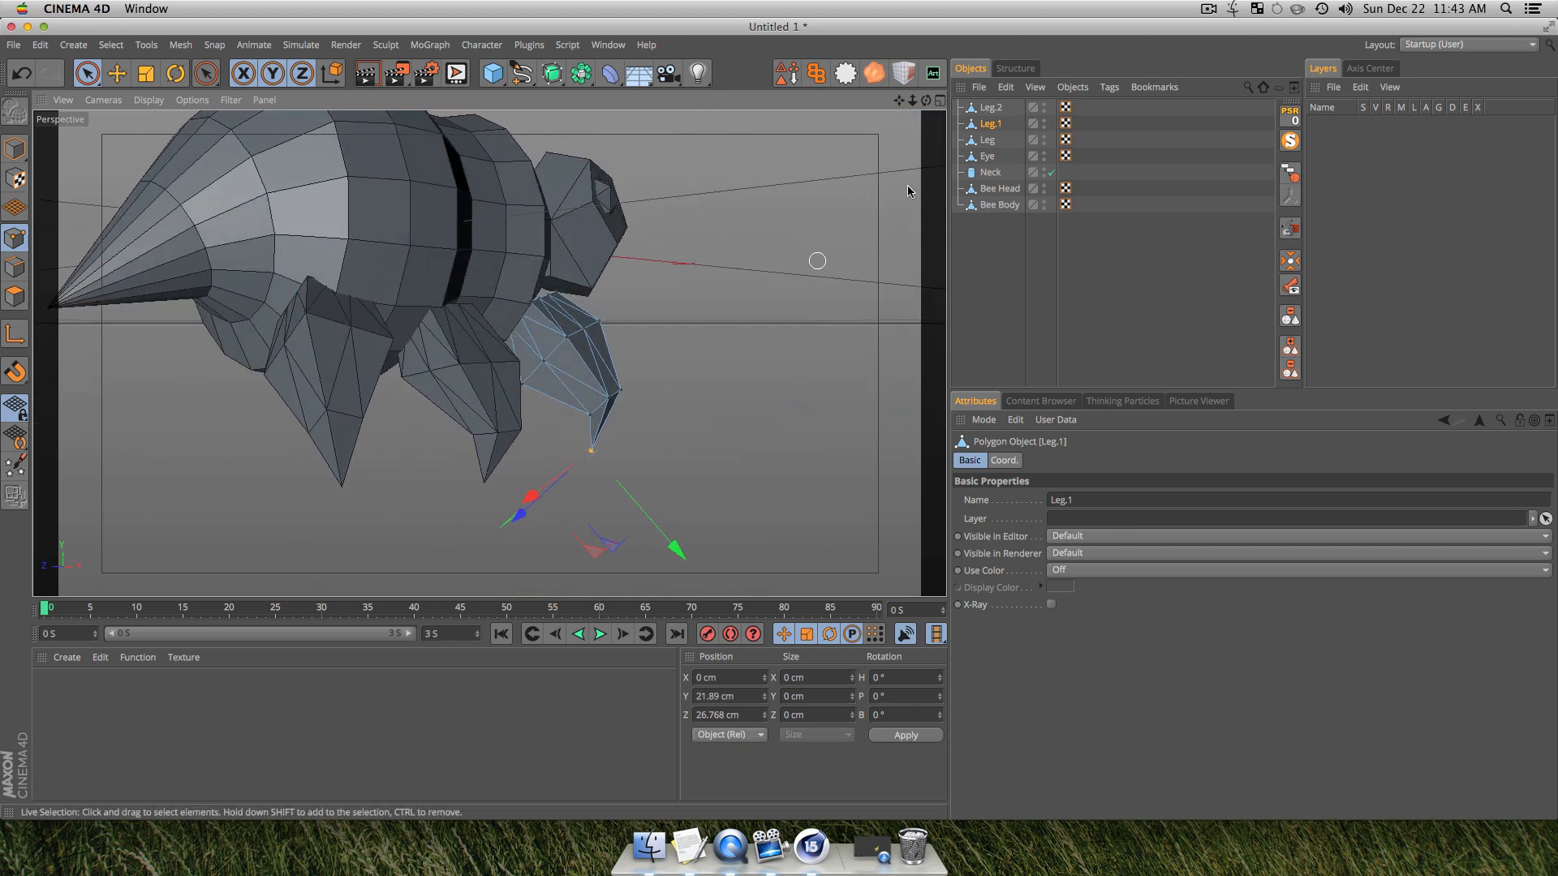
Step: Select the tip and one lower-ring point of Leg.2 and rotate them to span about 2.3 cm in Y and 28.8 cm in Z
left_click(988, 108)
left_click(343, 485)
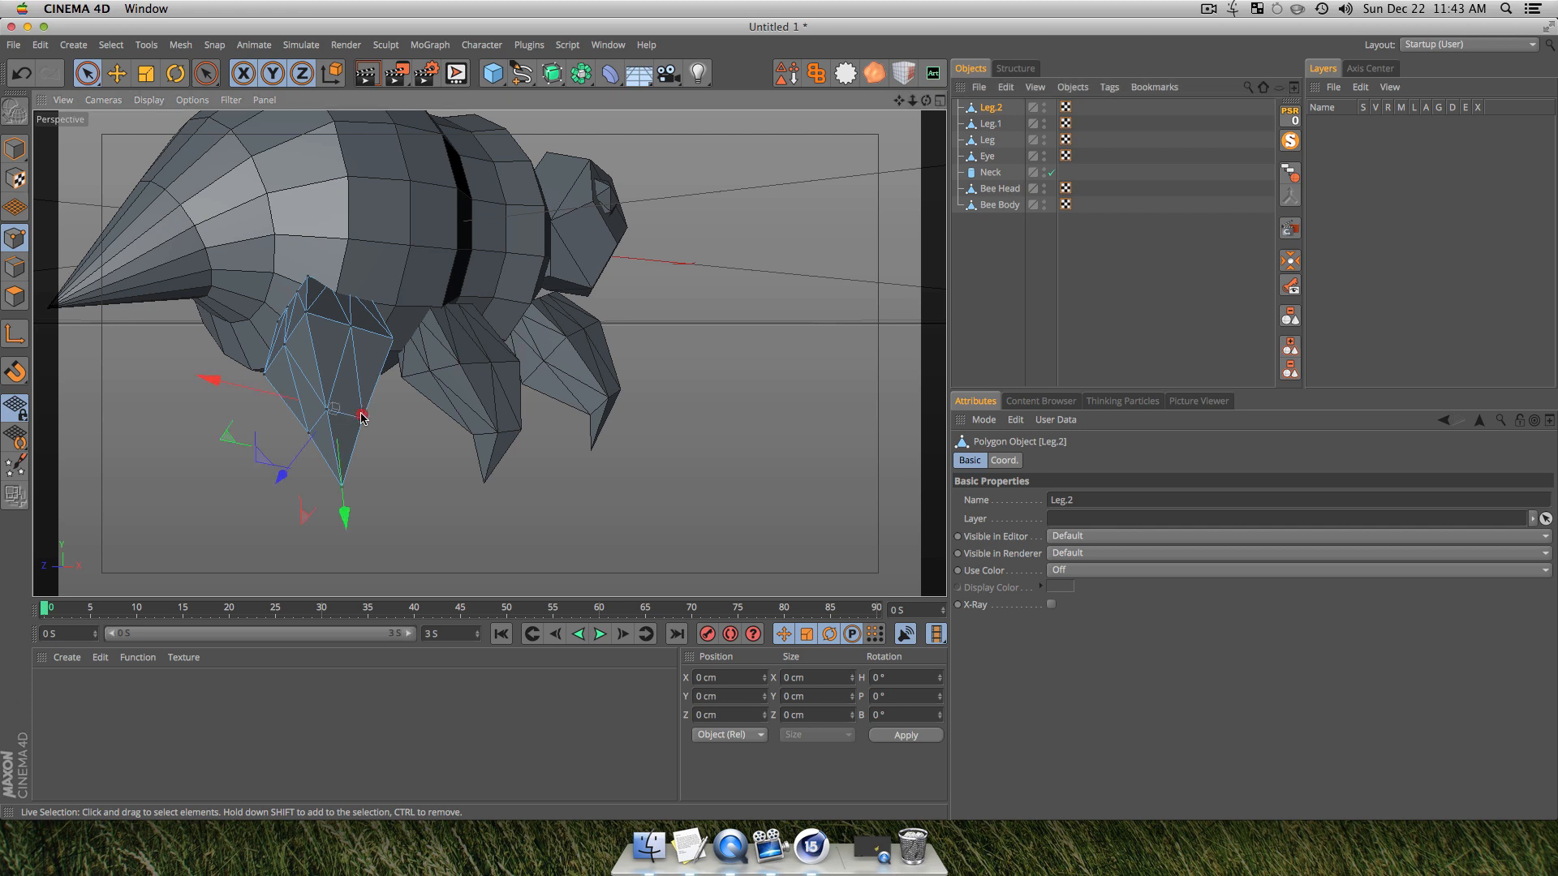
left_click(349, 406, "shift")
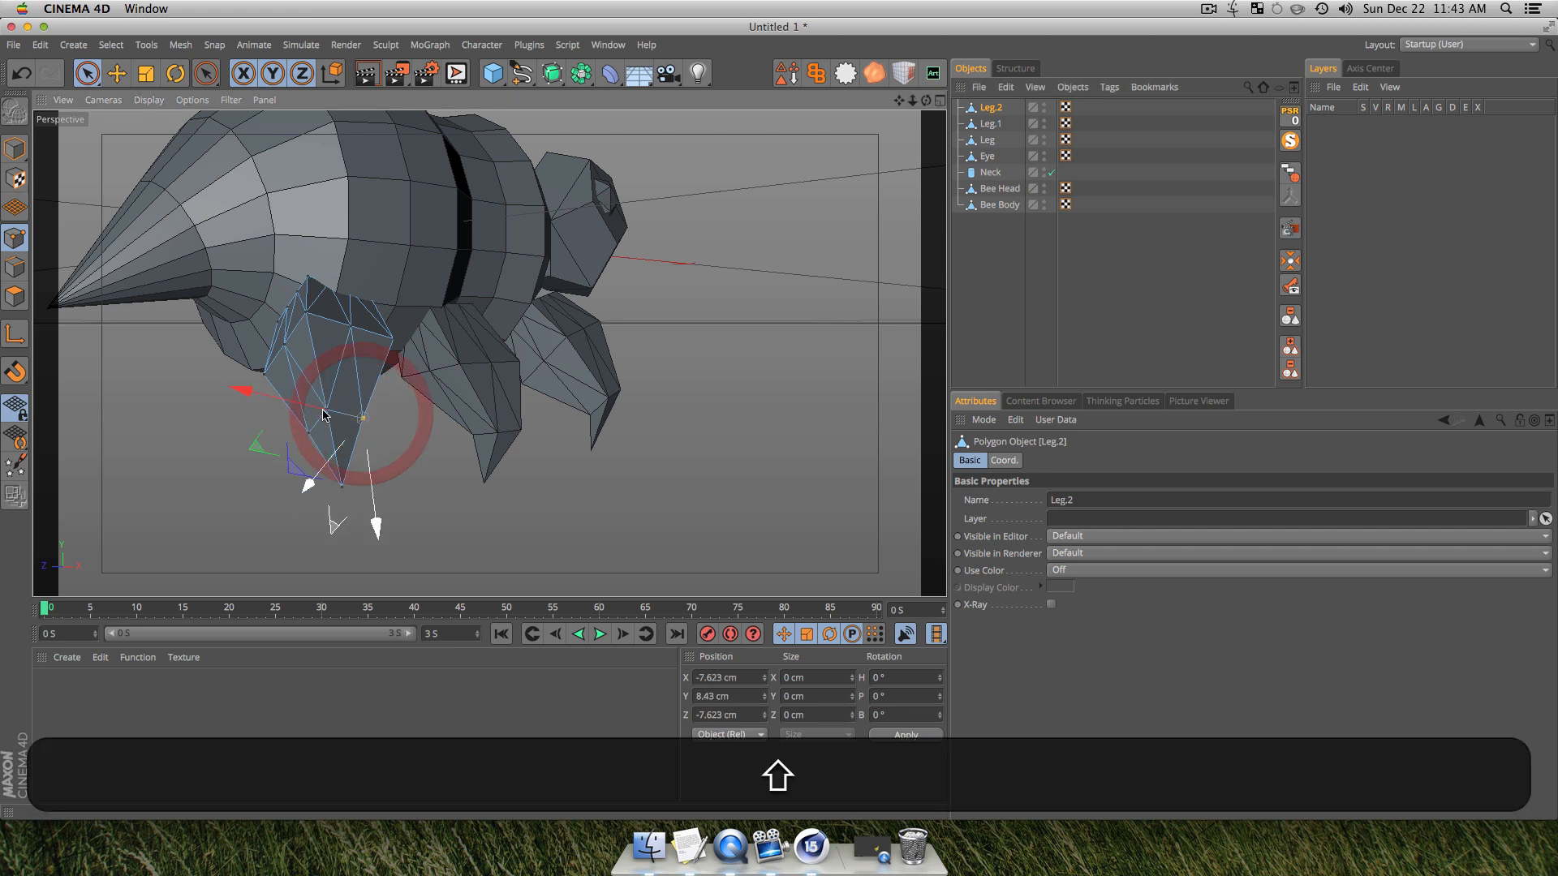
left_click(345, 486, "shift")
key("r")
mouse_move(393, 446)
left_mouse_down()
mouse_move(359, 487)
mouse_move(348, 540)
left_mouse_up()
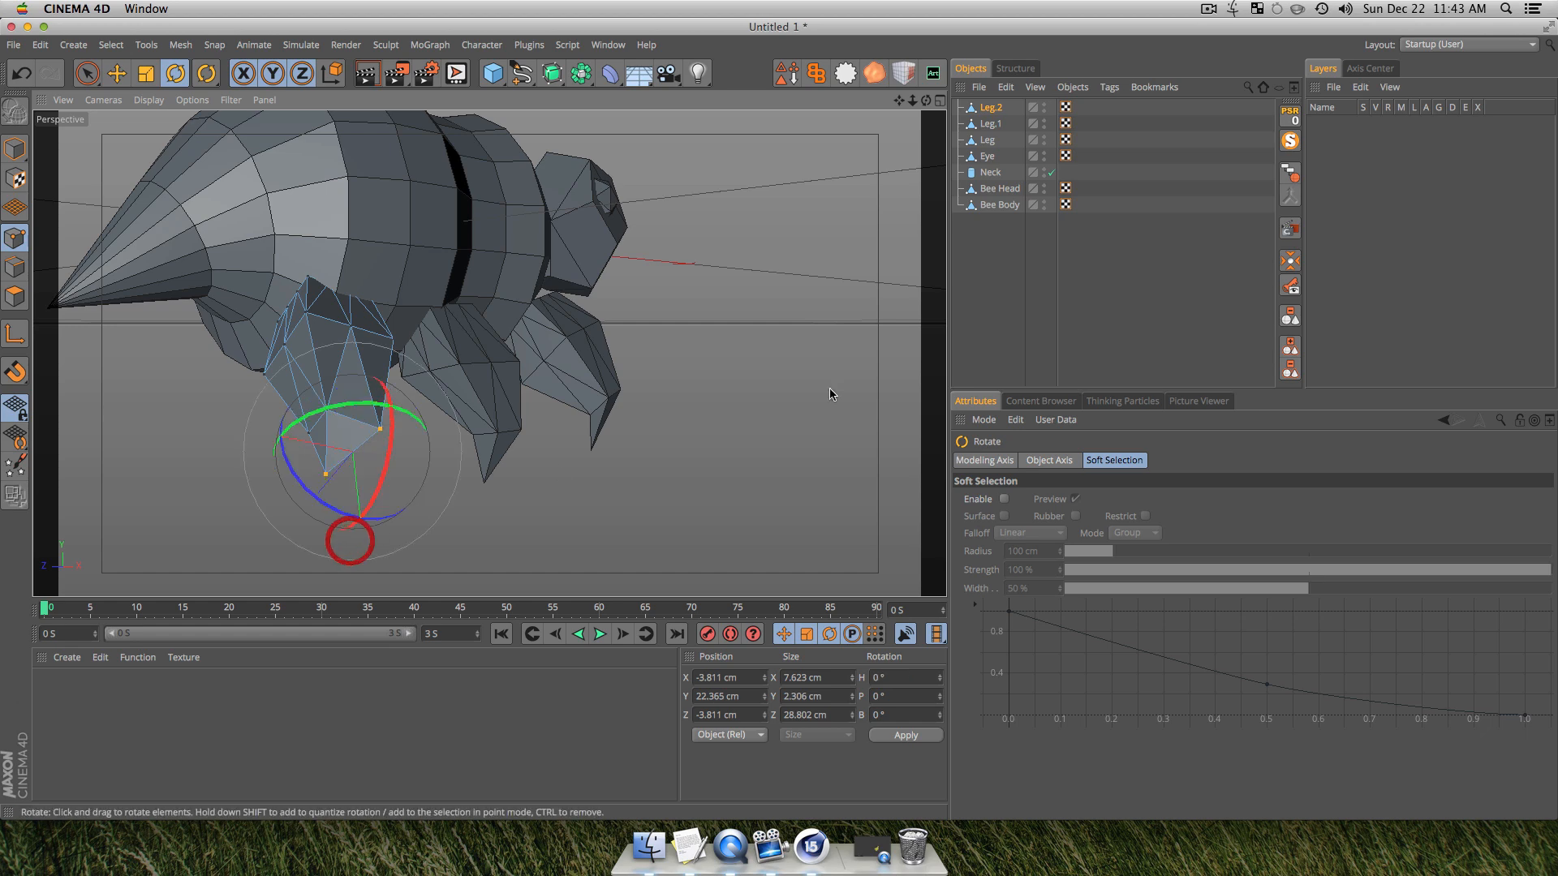
left_click(1043, 320)
key("3")
left_click_drag(810, 341, 591, 428)
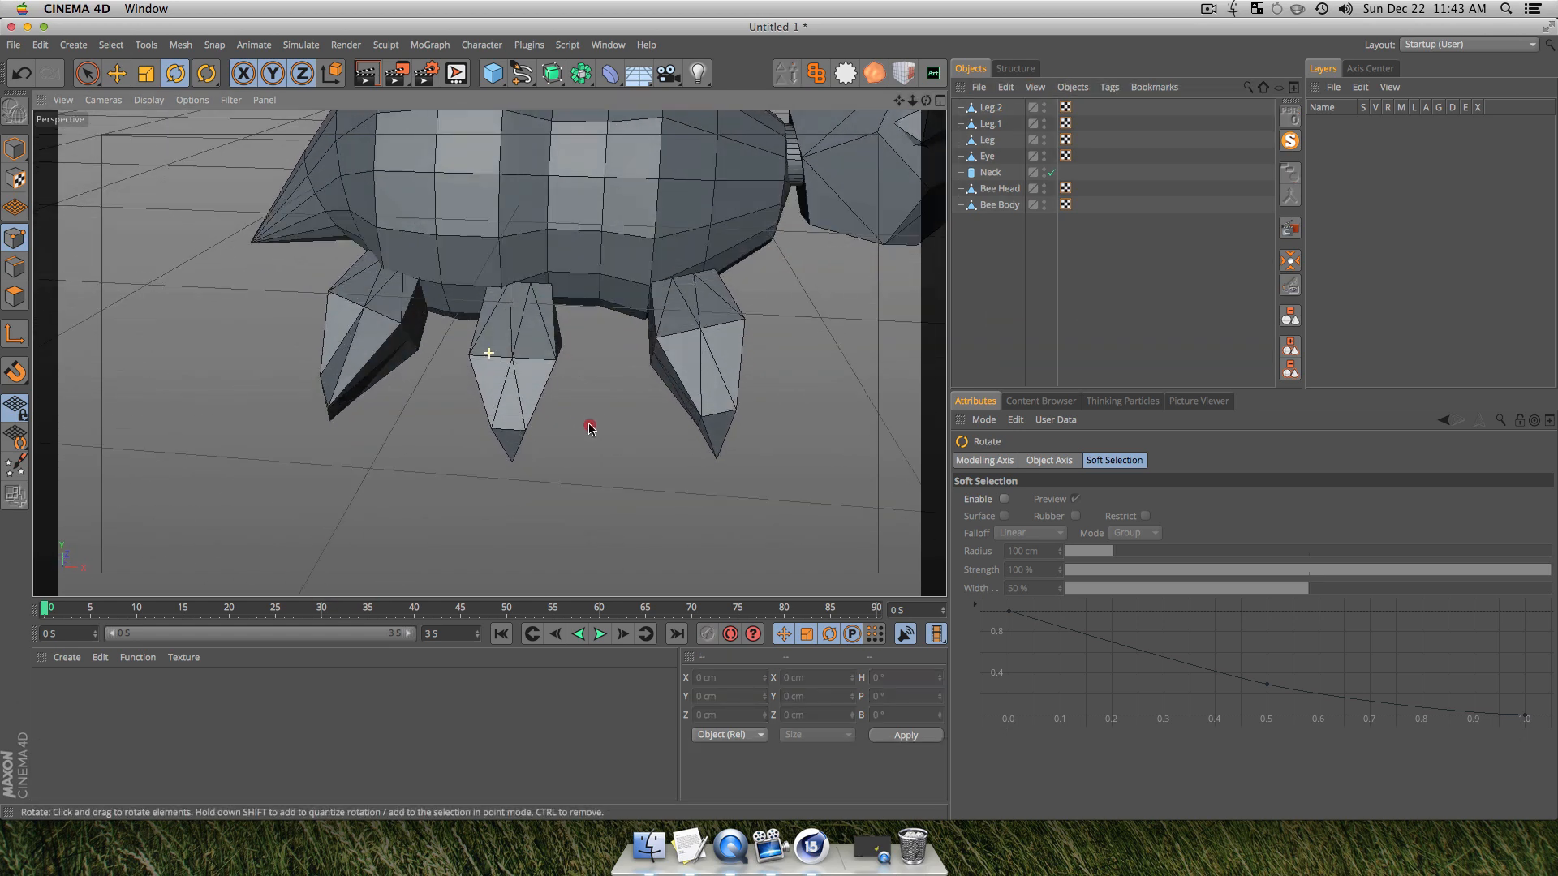
Step: Select the middle leg, Leg, as a whole object and adjust its placement against the body's lower side
left_click(1030, 276)
left_click(993, 107)
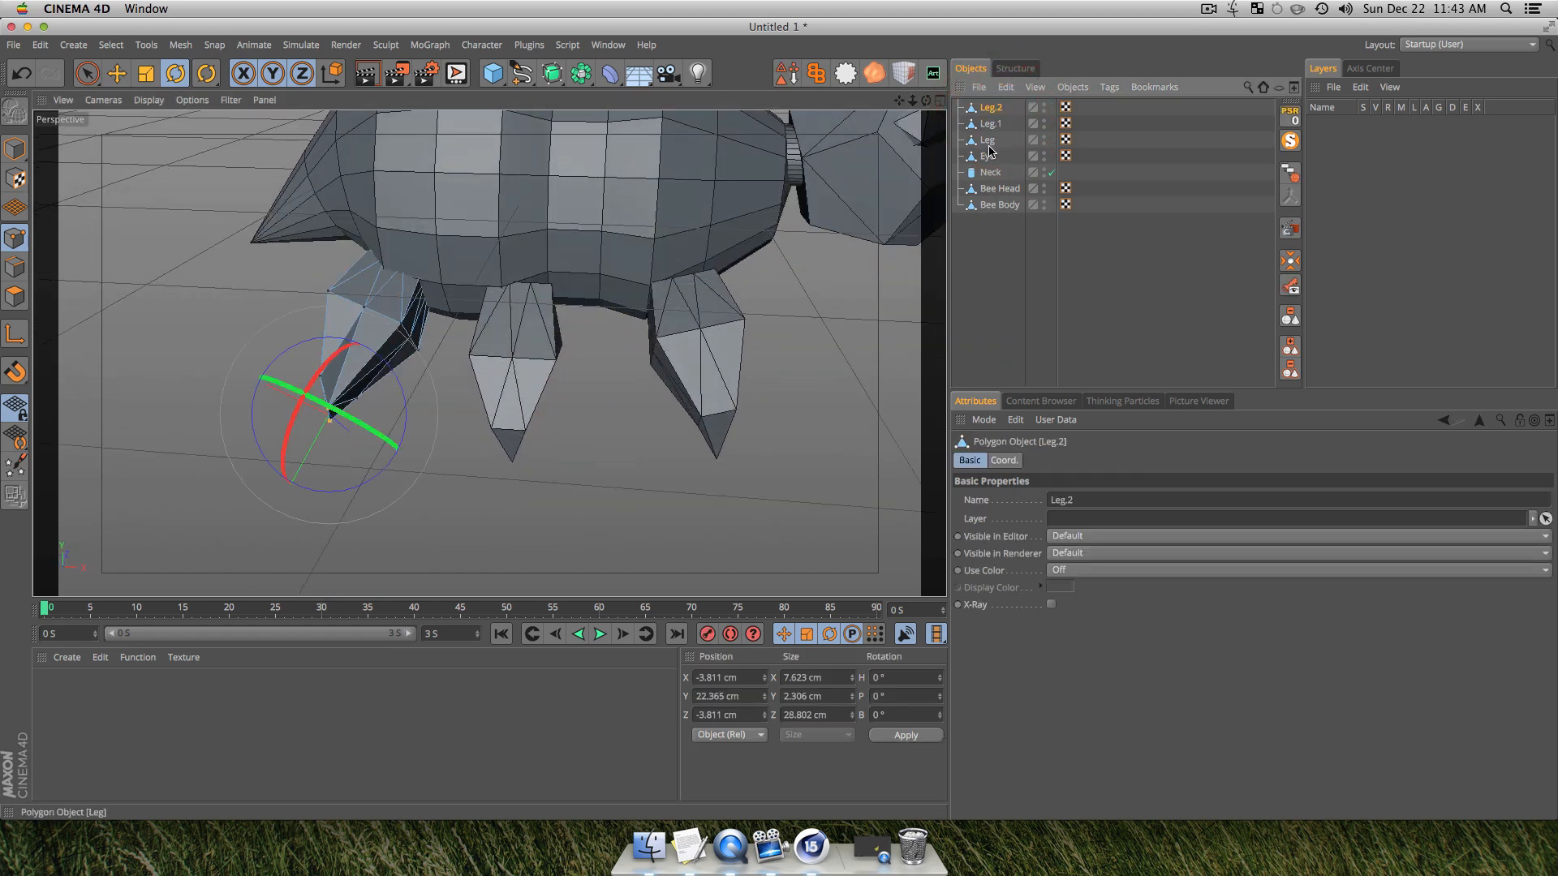
left_click(988, 140)
left_click(21, 156)
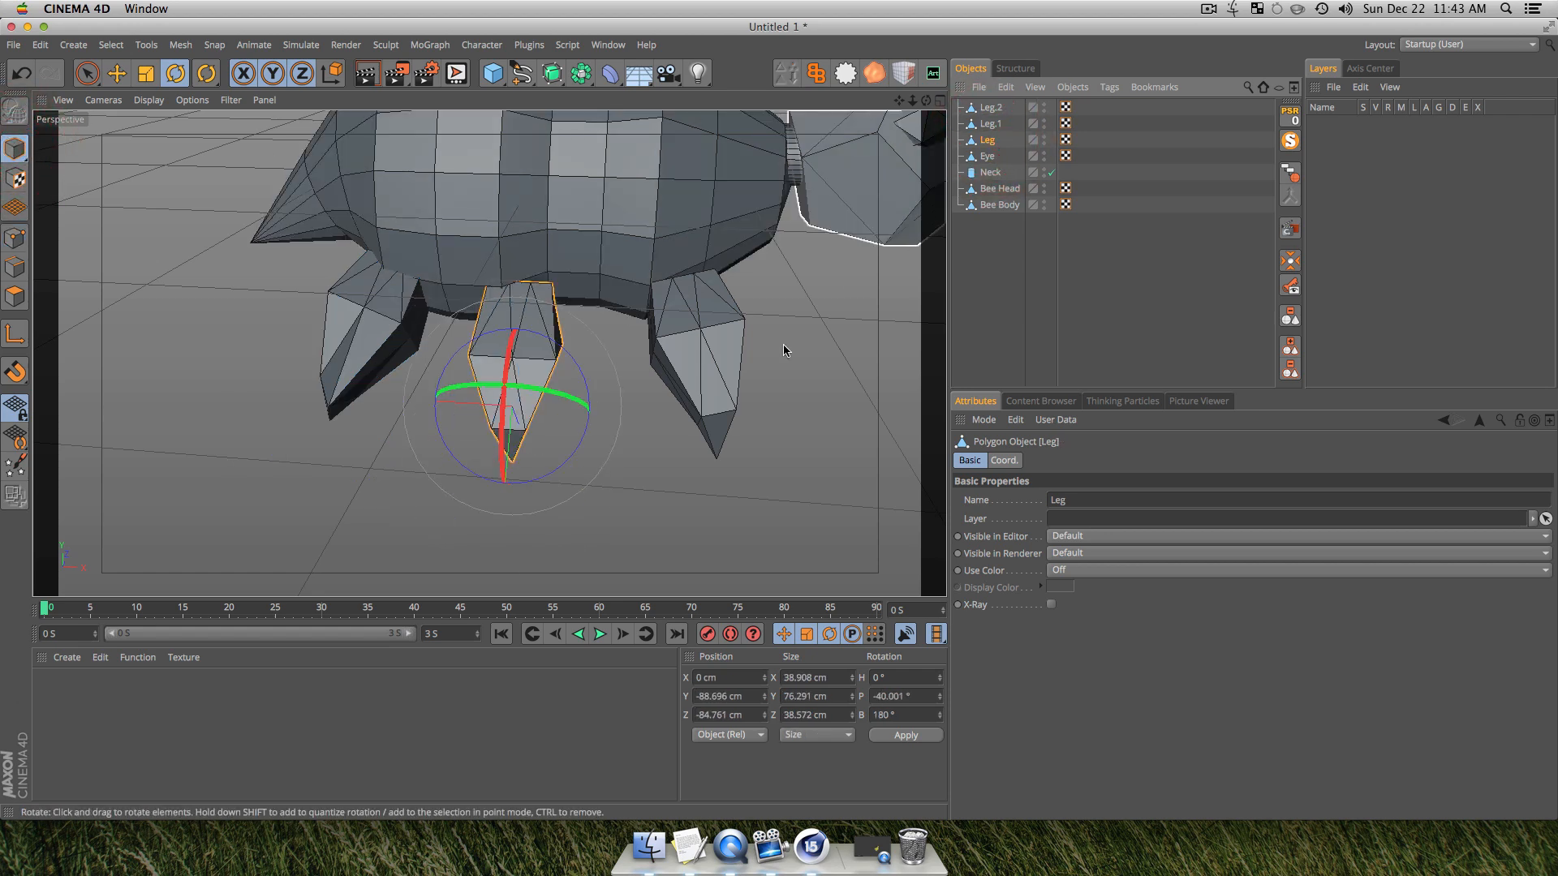
key("t")
key("e")
left_click_drag(498, 531, 546, 460)
key("r")
Step: Select the front leg and scale it down so it is smaller than the other two legs
left_click(1052, 321)
key("3")
left_click_drag(749, 335, 564, 372)
left_click(747, 321)
key("t")
left_click_drag(873, 330, 746, 410)
key("e")
key("r")
left_click(1031, 297)
Step: Examine the whole bee and the attachment of its three legs from several angles and distances
scroll(737, 339, "down", 10)
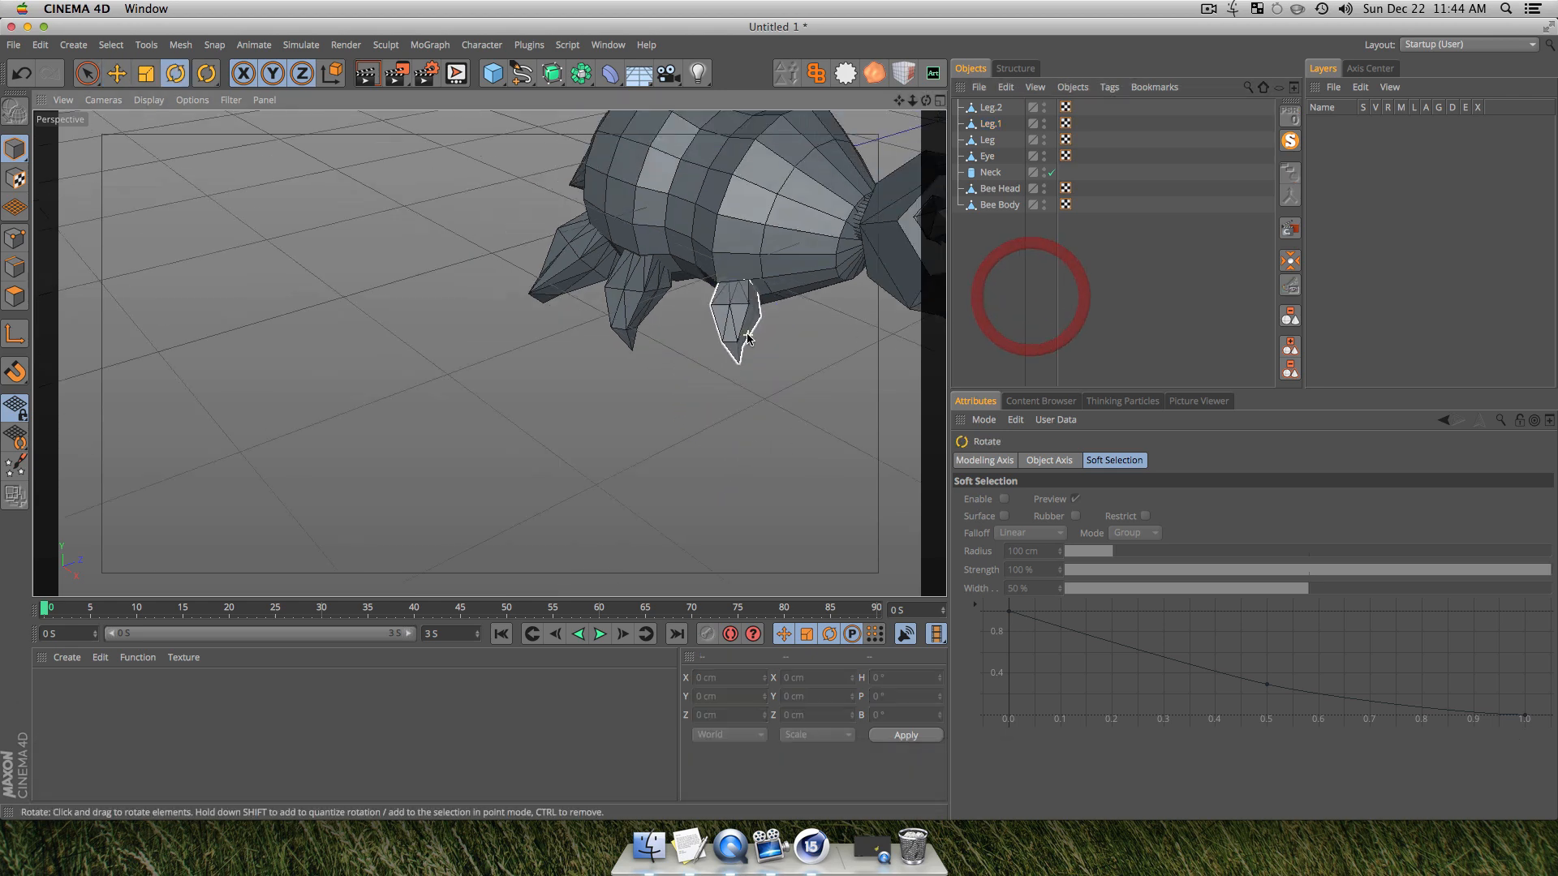
key("1")
key("3")
left_click_drag(754, 333, 638, 301)
scroll(625, 326, "up", 4)
scroll(625, 326, "up", 5)
key("3")
scroll(758, 321, "down", 8)
key("1")
left_click_drag(742, 324, 537, 442)
key("3")
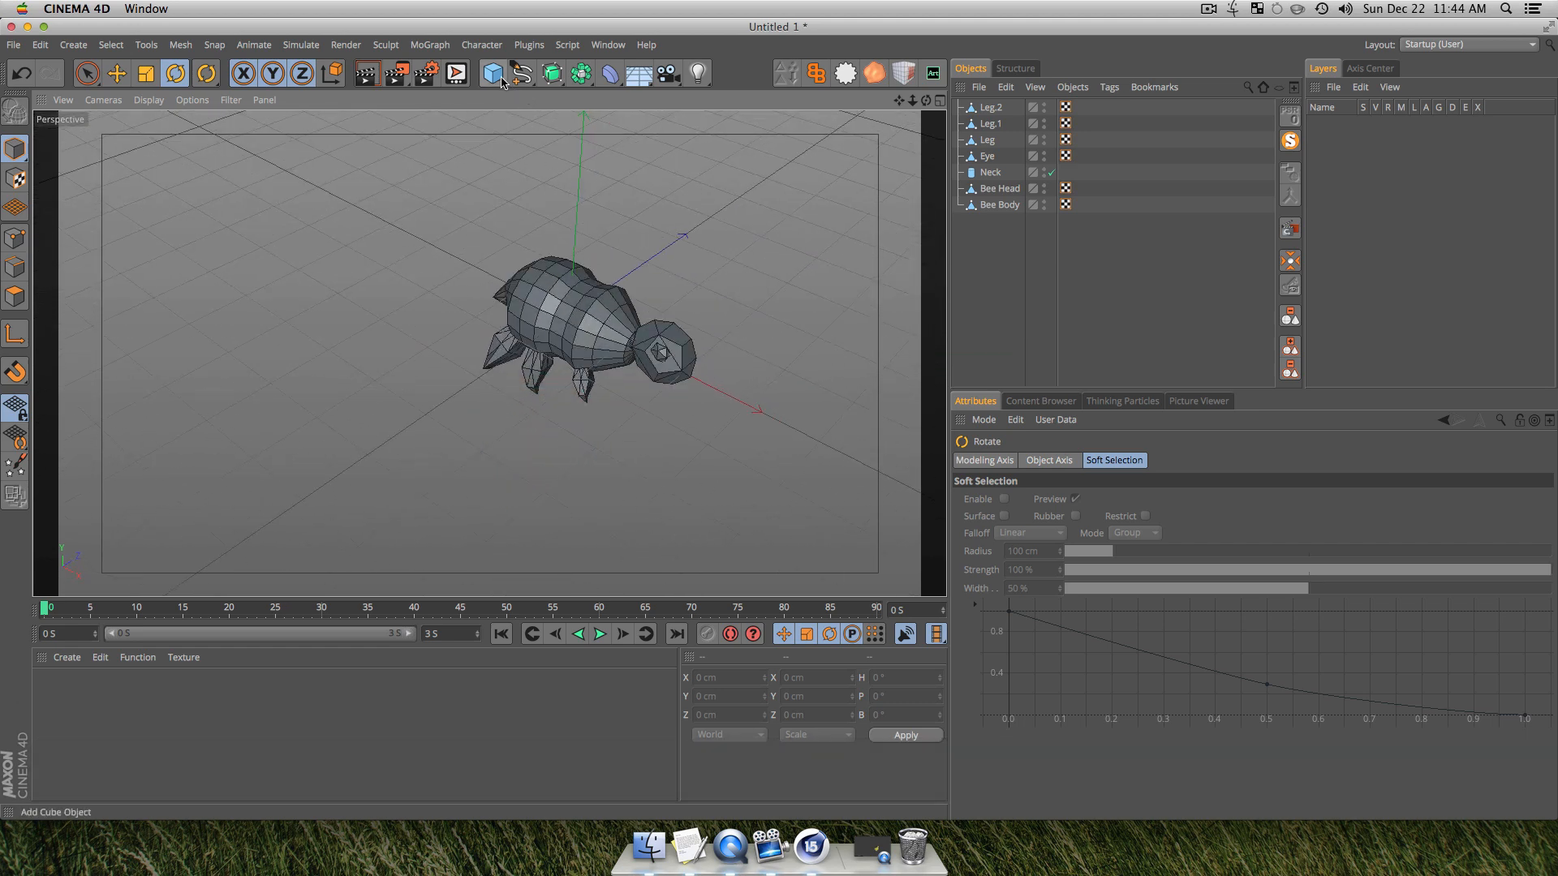
left_click(495, 74)
left_click(616, 130)
left_click(989, 79)
key("super+z")
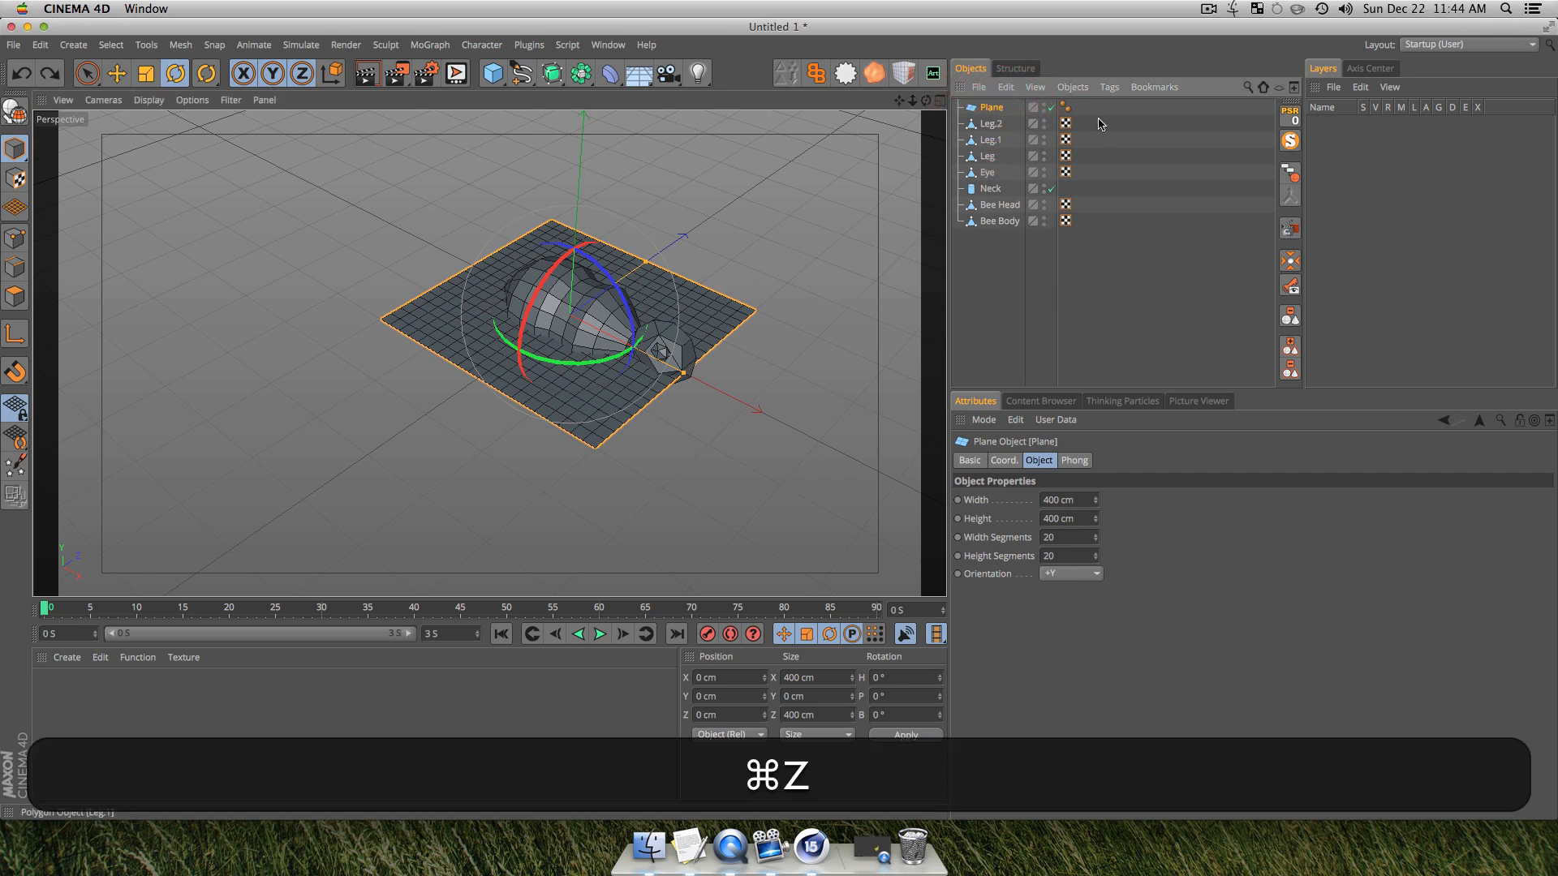
key("Delete")
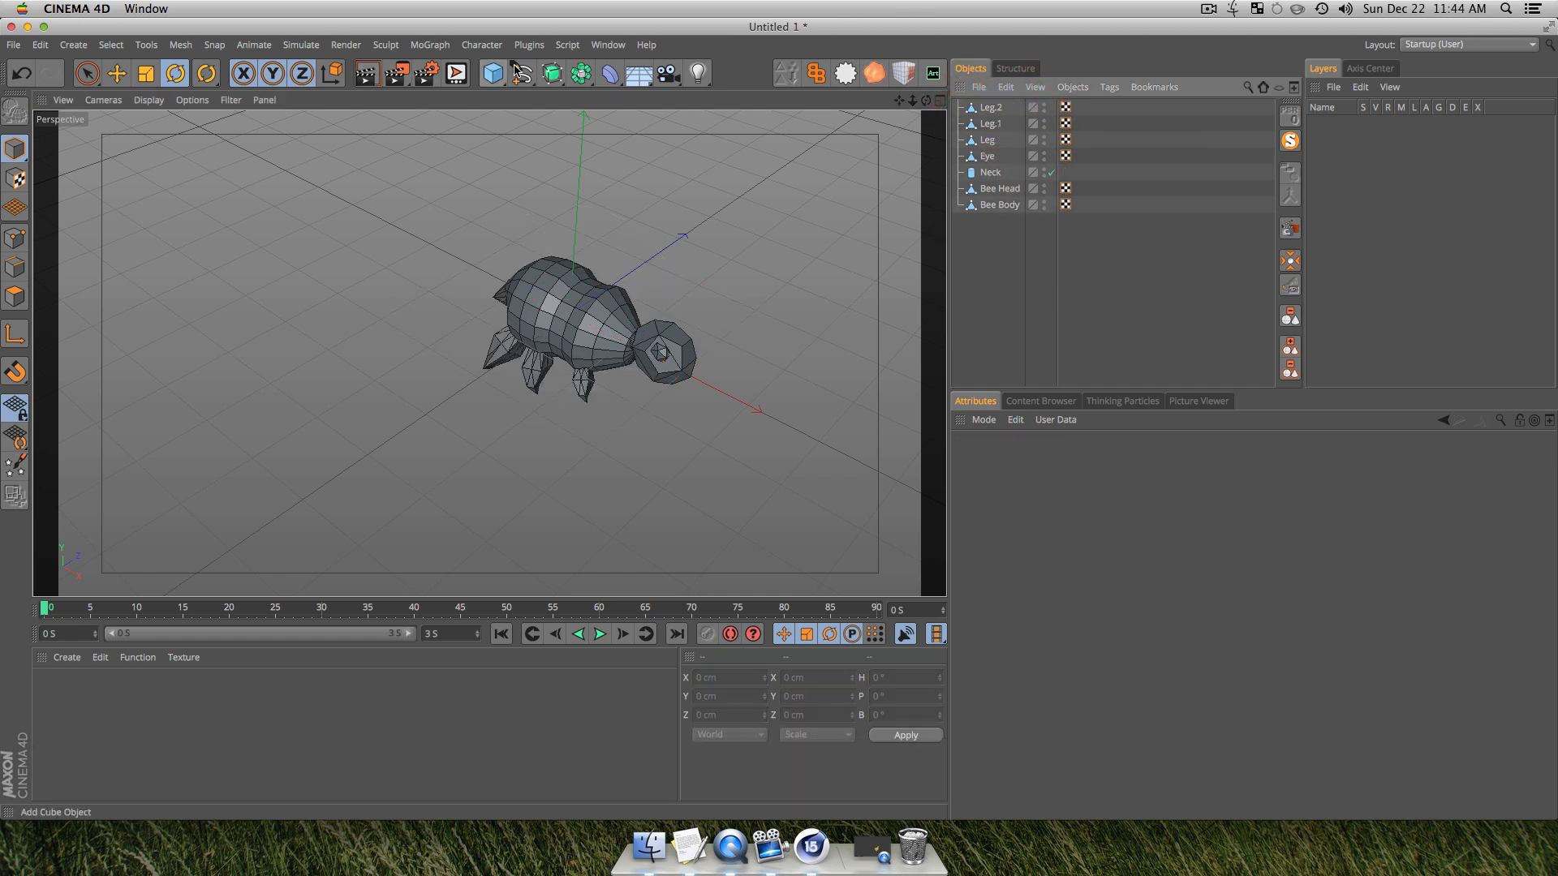
Step: Add a Polygon primitive and raise it above the bee's body to about Y 177 cm
left_click_drag(492, 73, 479, 151)
left_click(754, 130)
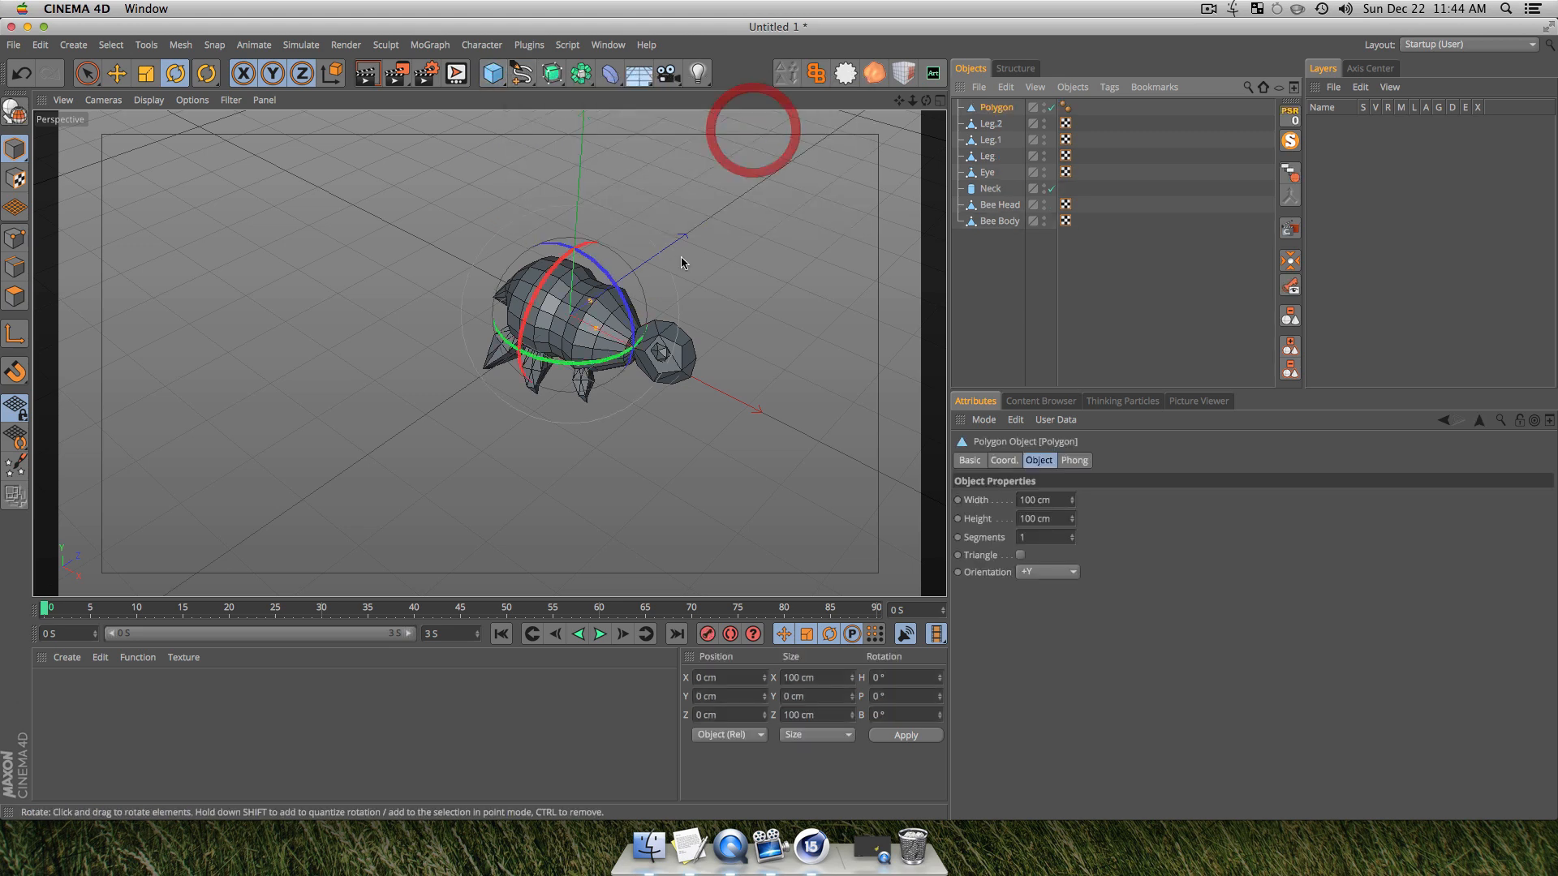
key("e")
left_click(566, 208)
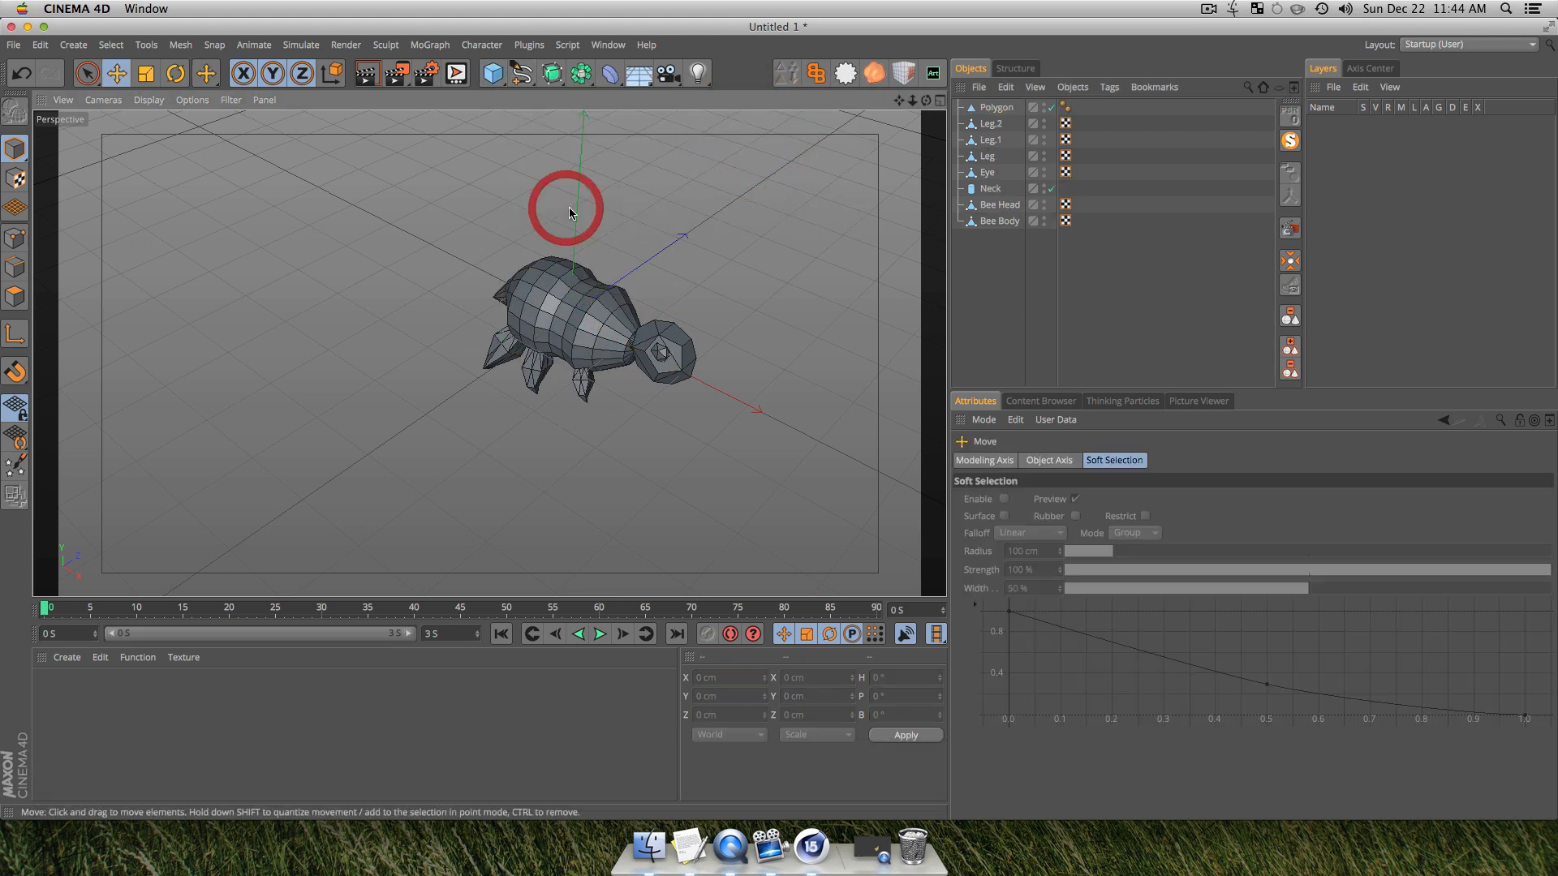
left_click(988, 110)
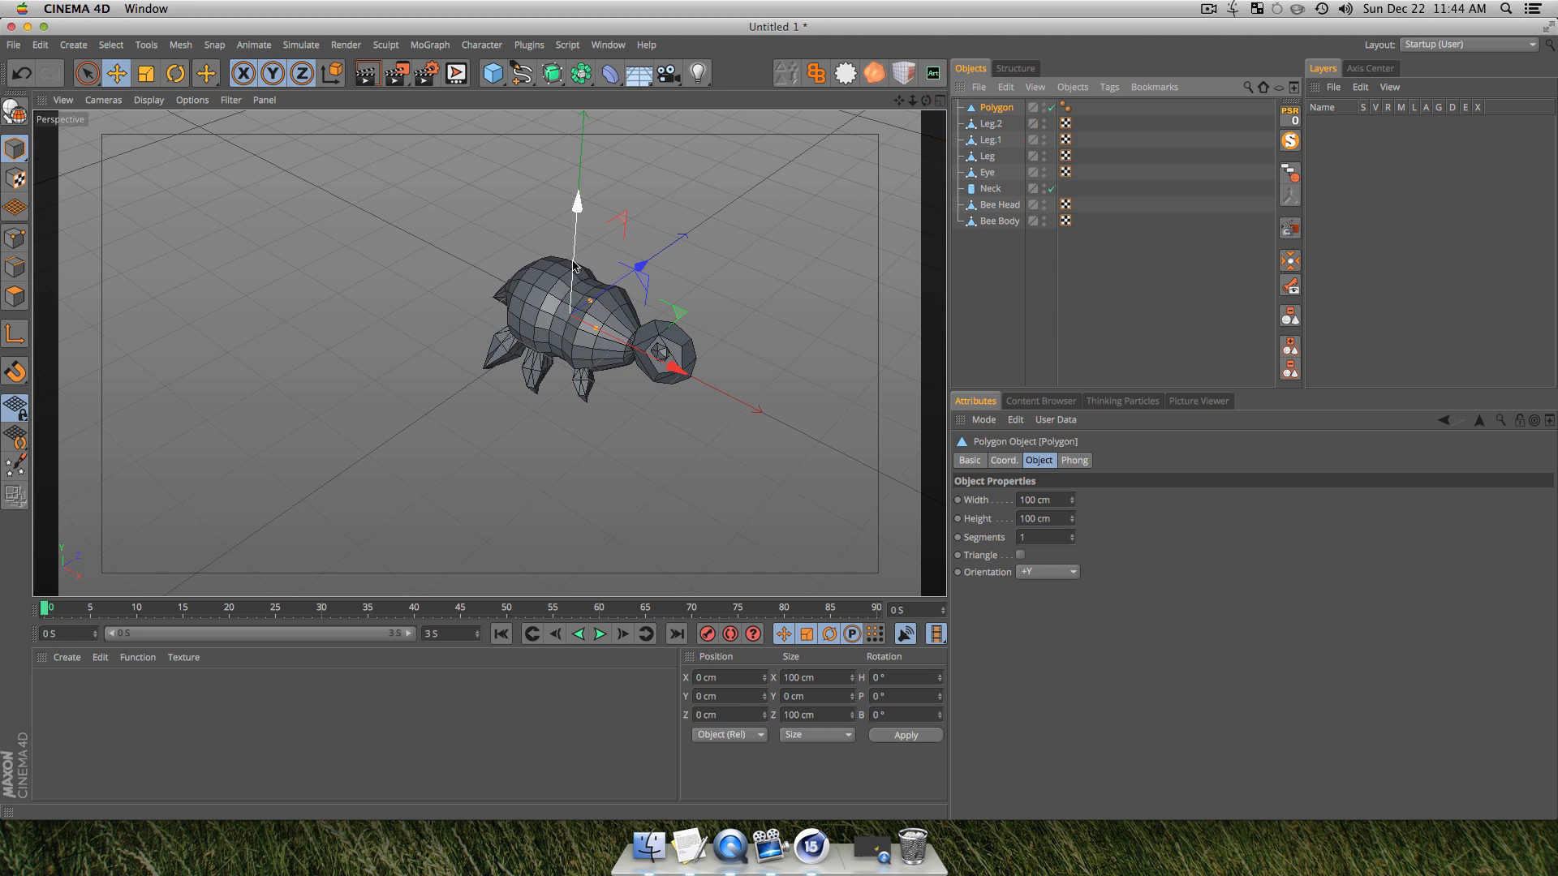
left_click_drag(569, 237, 568, 151)
left_click_drag(643, 192, 504, 278)
key("super+z")
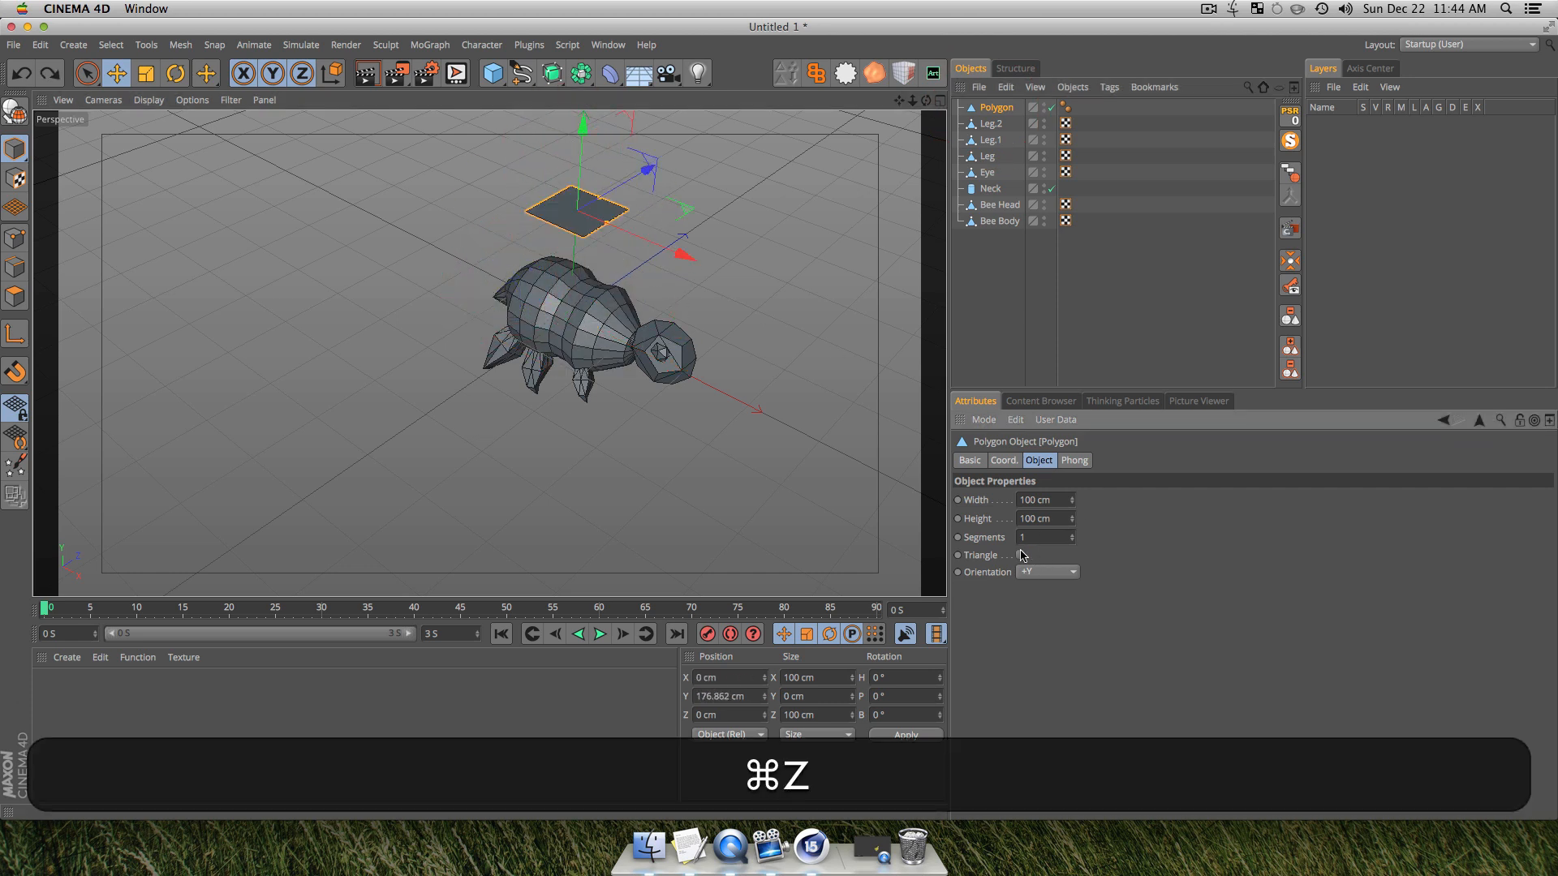
Step: Turn the polygon into a triangle and set its segments to 4
left_click(1020, 555)
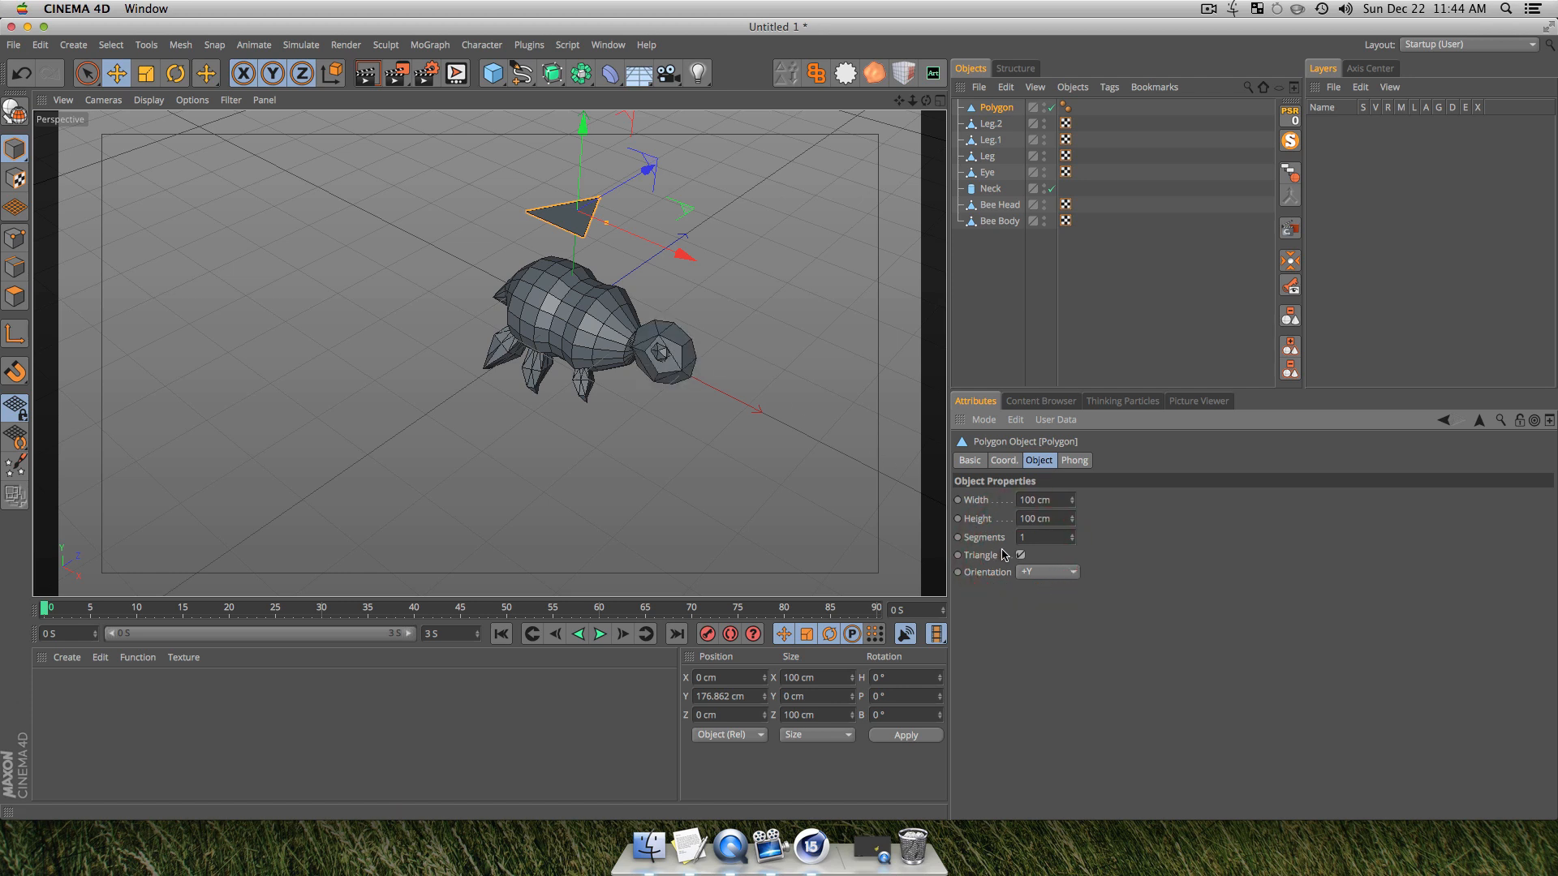
left_click(1073, 537)
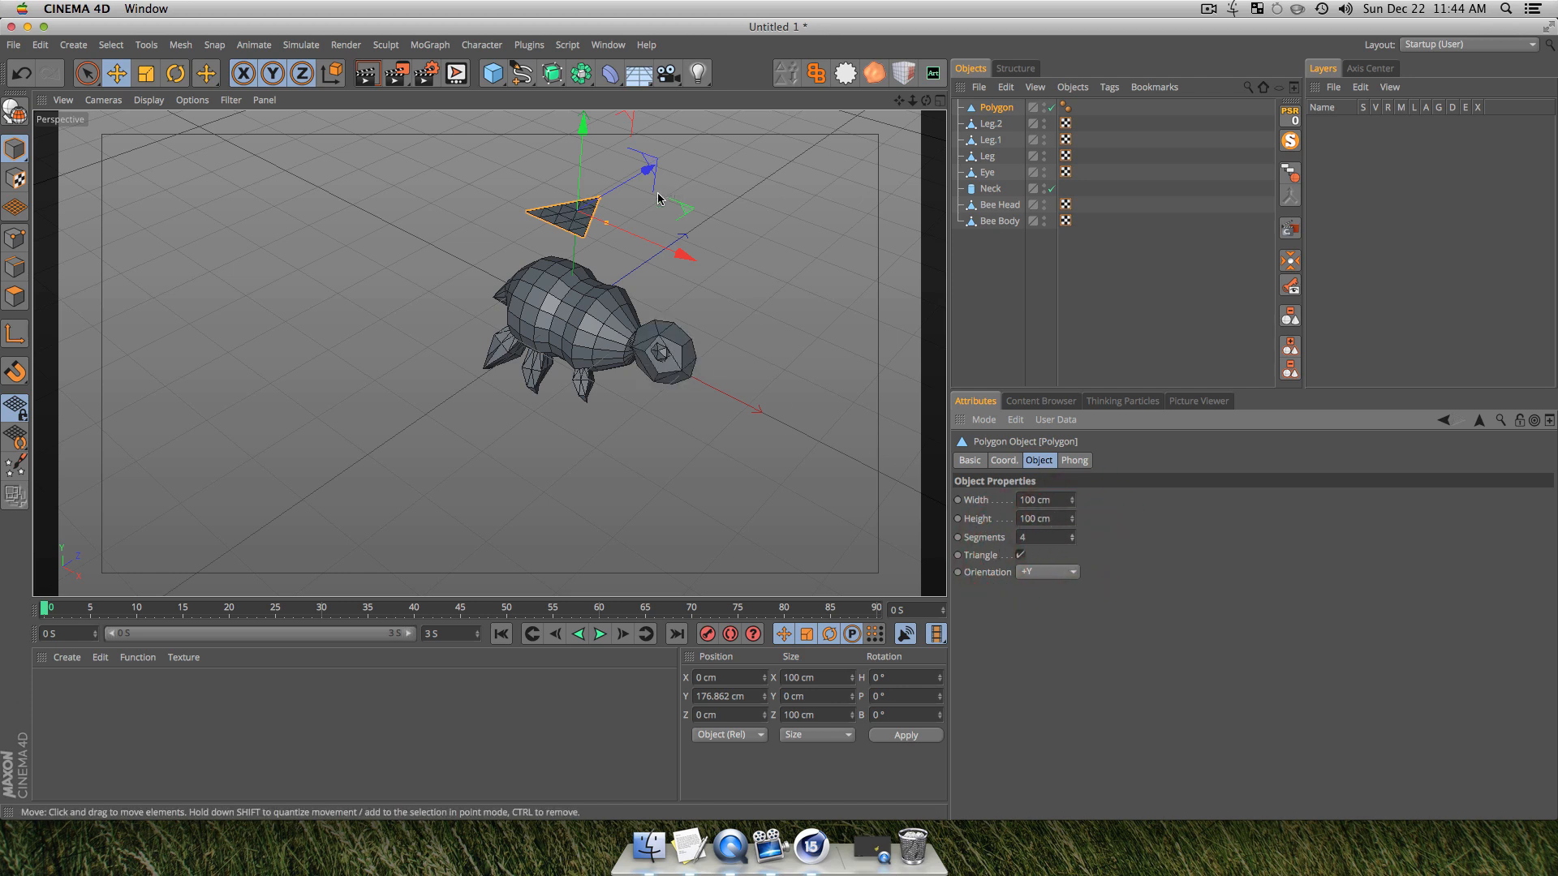
scroll(521, 195, "up", 4)
key("3")
left_click_drag(521, 195, 647, 397)
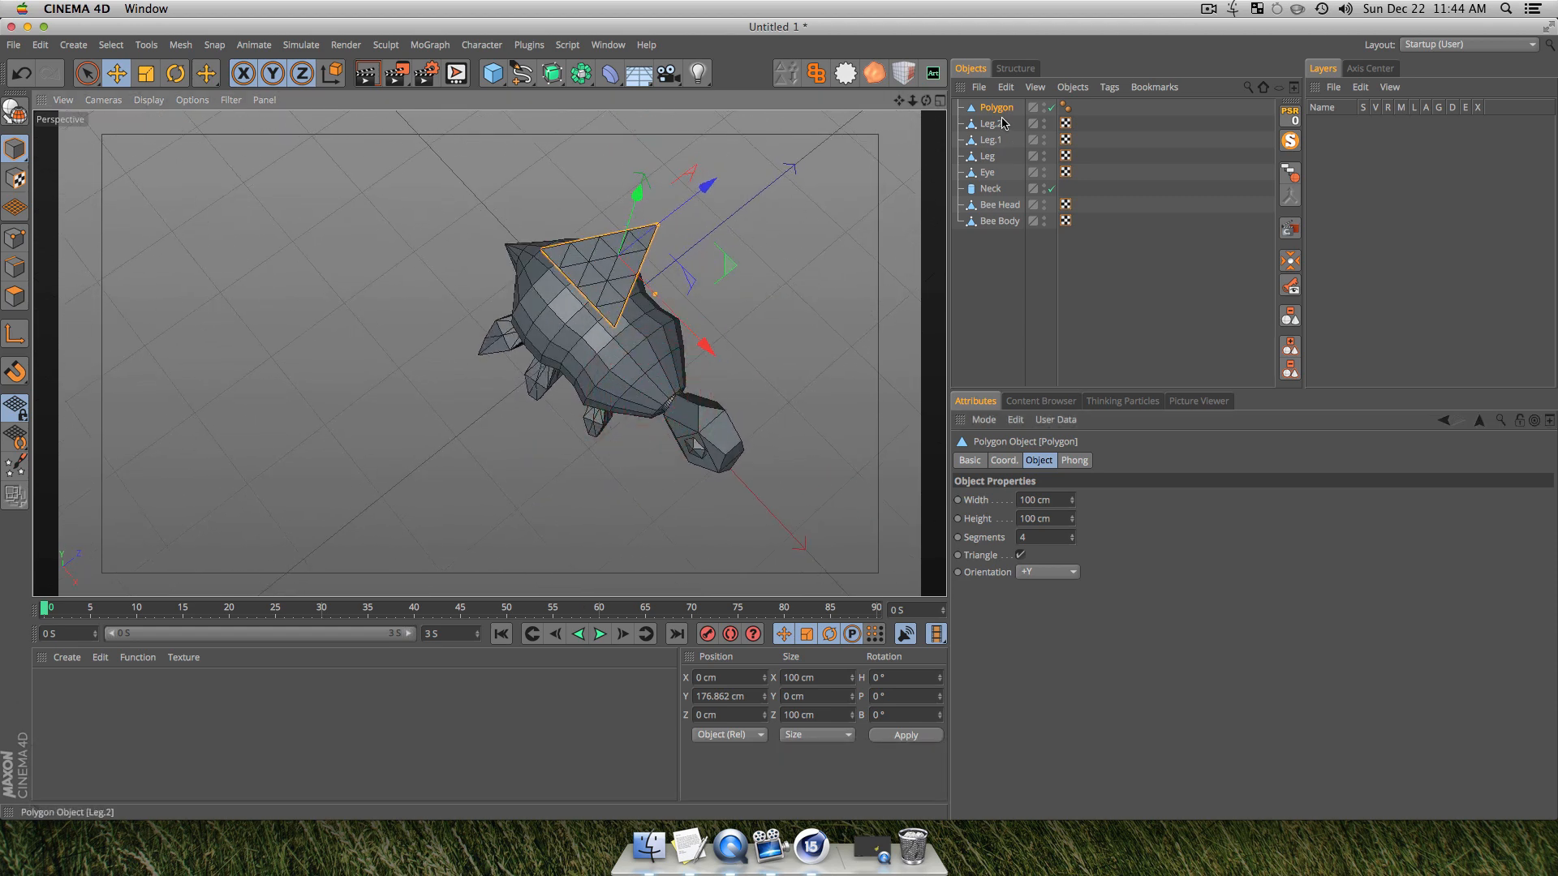
Step: Make the triangular polygon editable and delete its Phong tag
key("c")
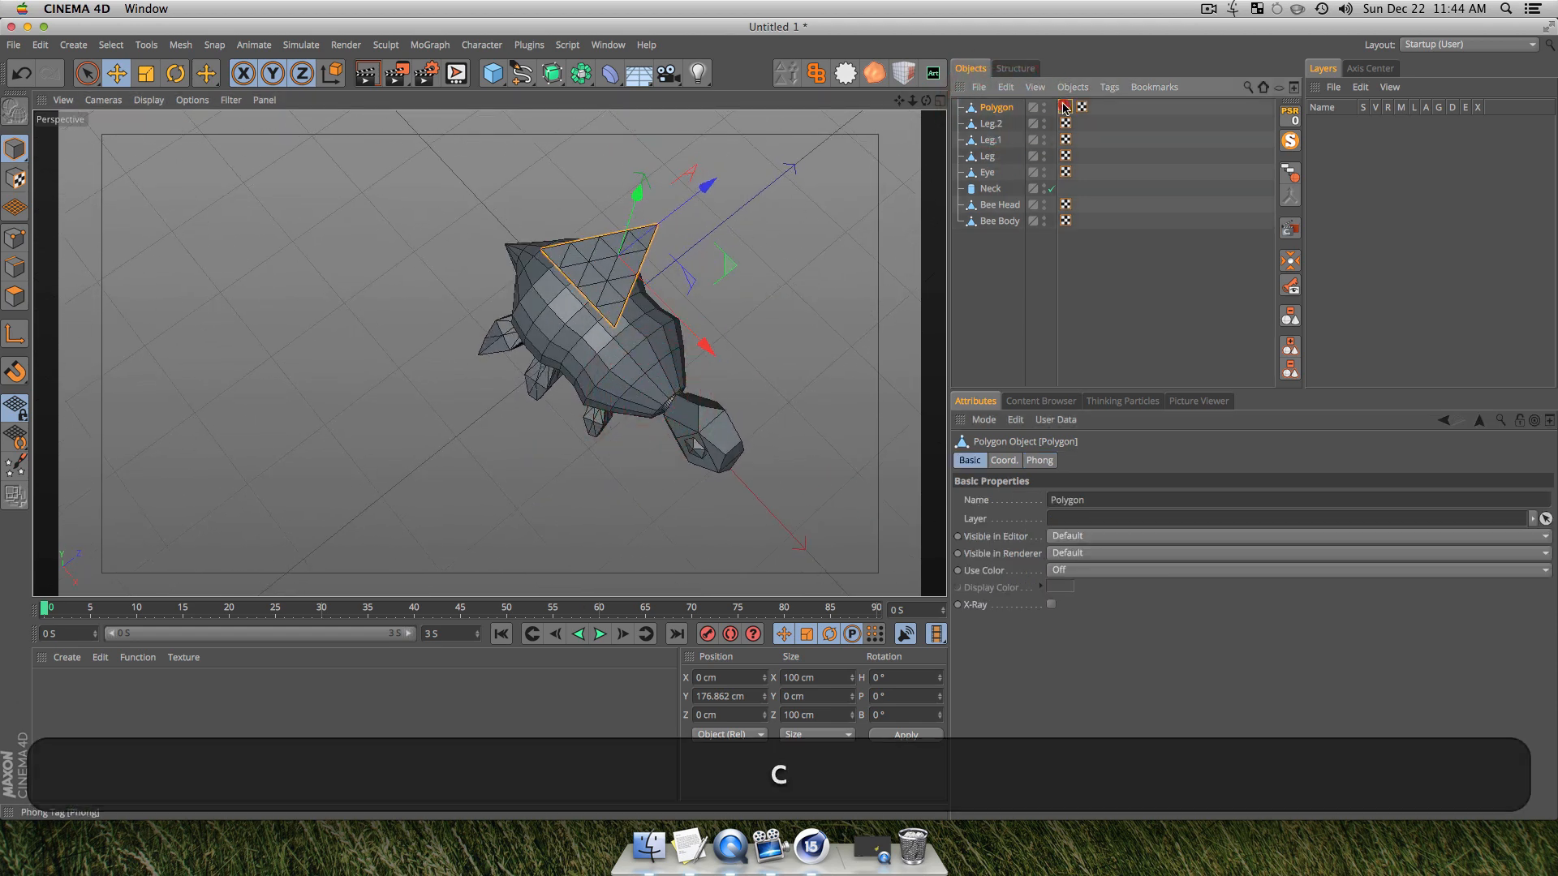
left_click(1064, 107)
key("BackSpace")
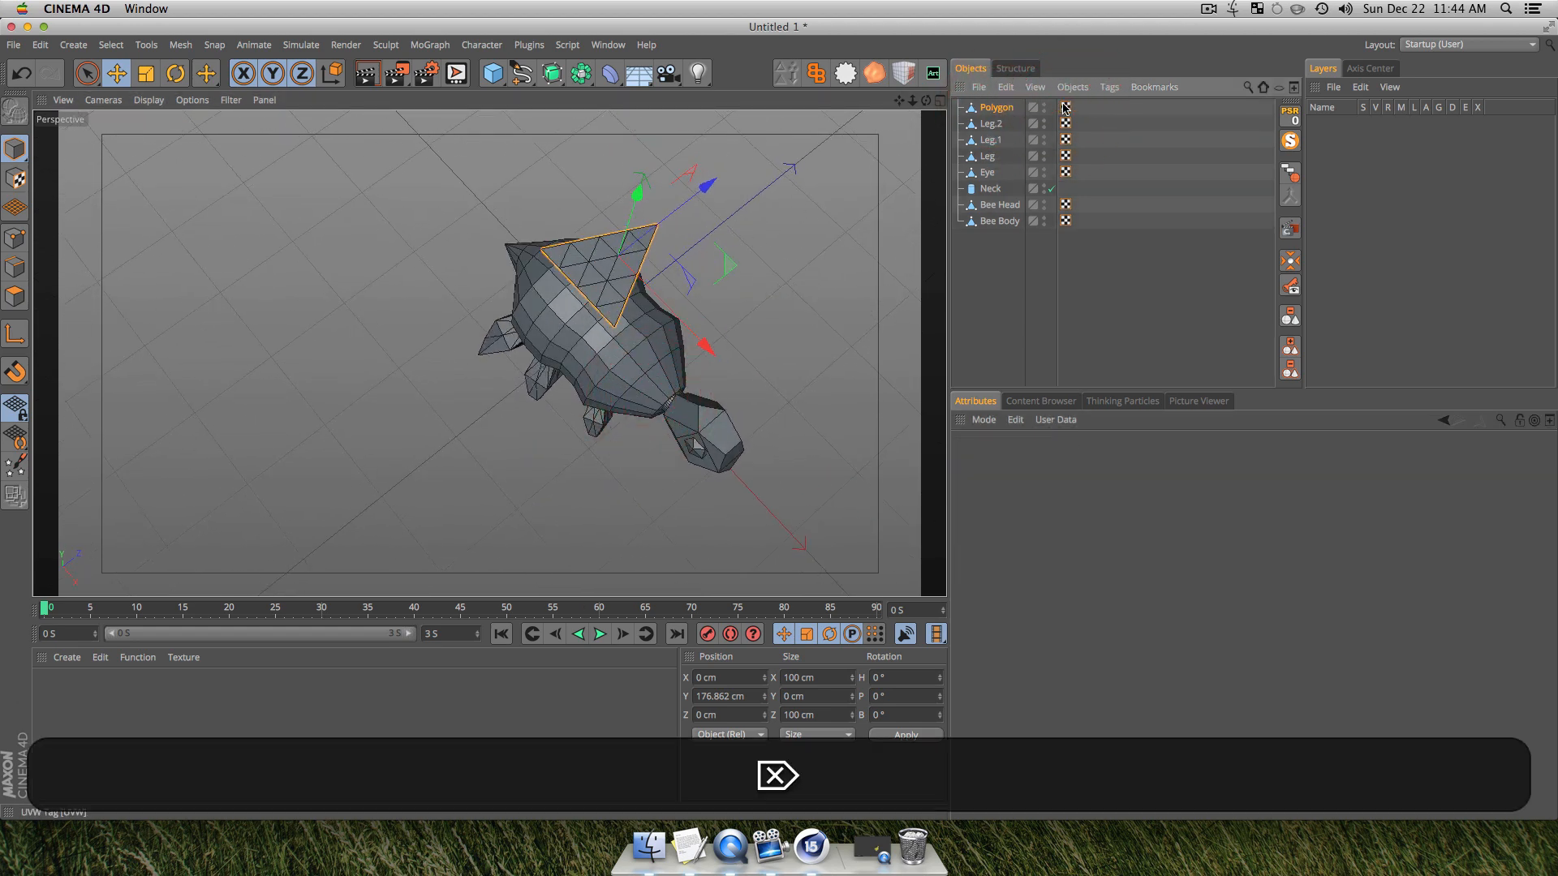
Step: In the top view, select the triangle's widest row of polygons and scale it to about 56 cm wide and 29 cm long
left_click(12, 238)
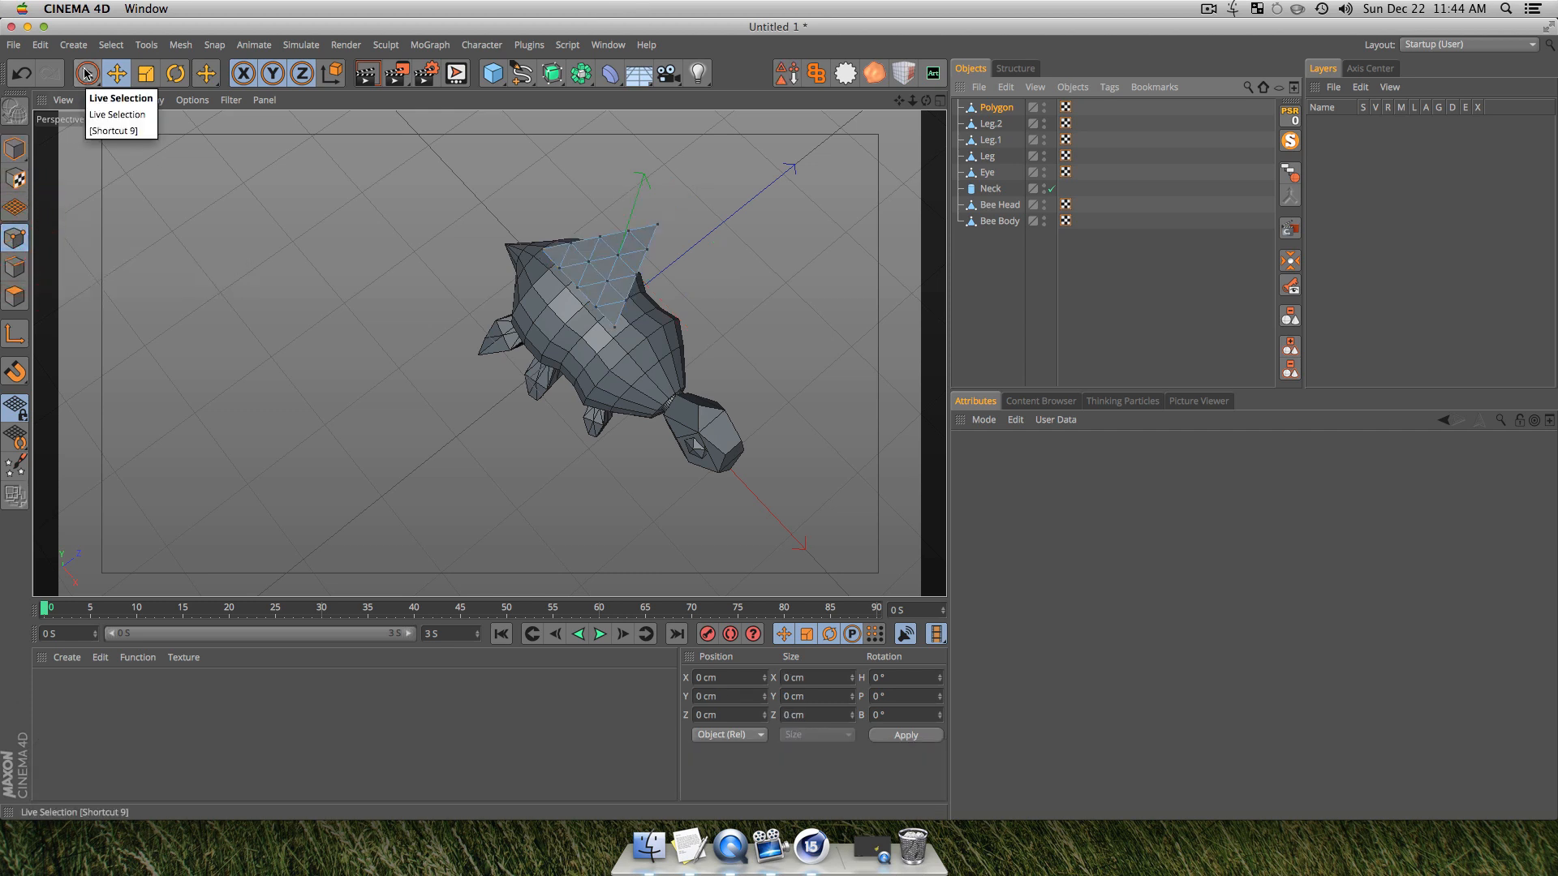
key("F2")
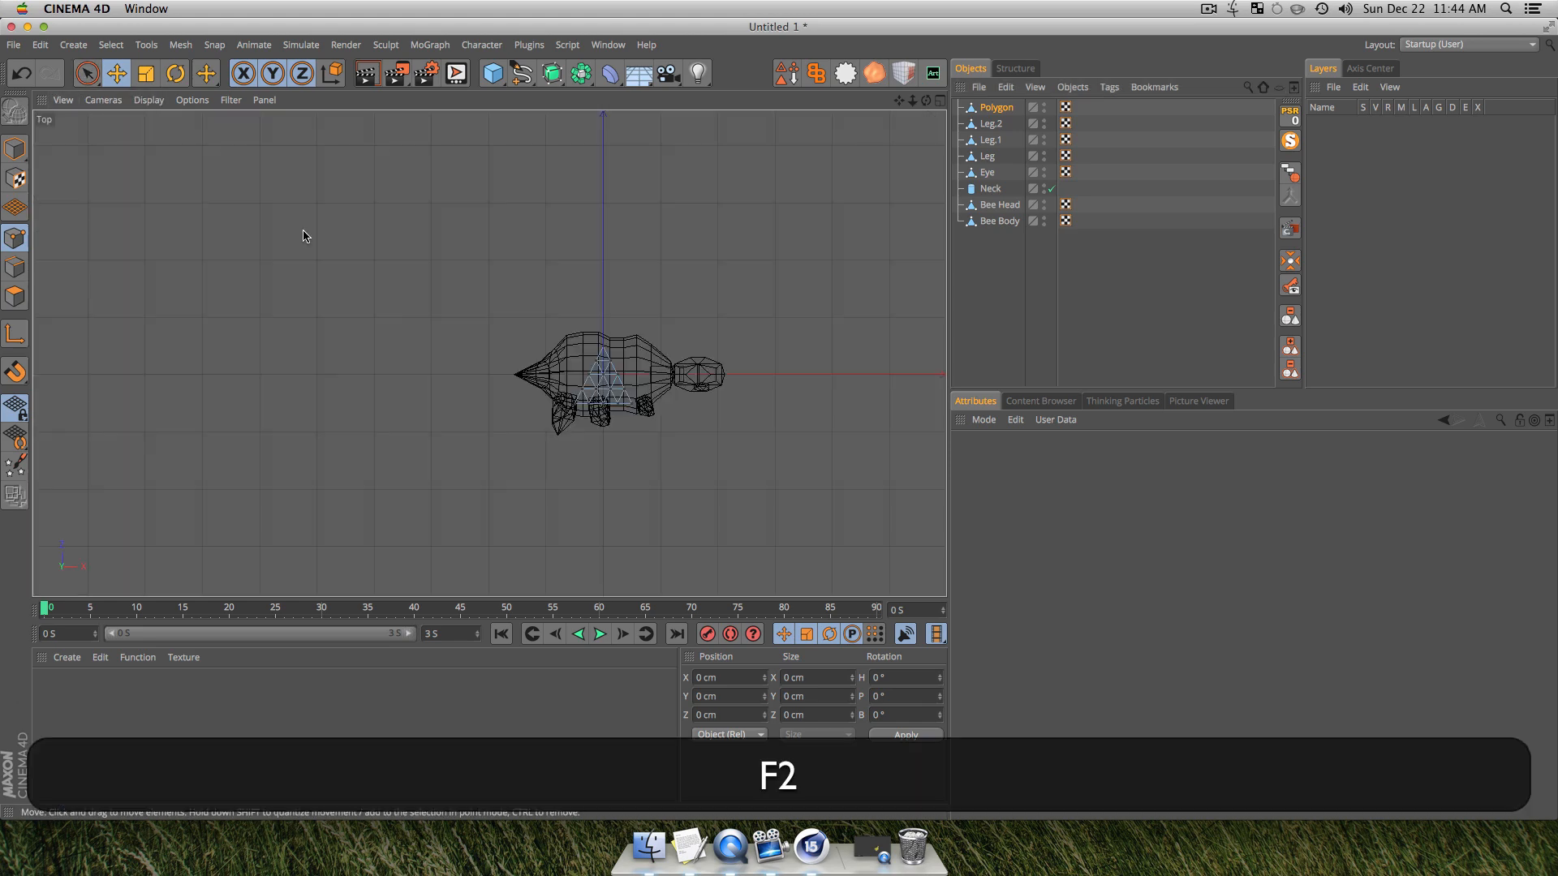
scroll(576, 404, "up", 5)
scroll(576, 404, "down", 2)
middle_click_drag(575, 404, 708, 373, "alt")
scroll(769, 360, "up", 2)
scroll(768, 359, "down", 1)
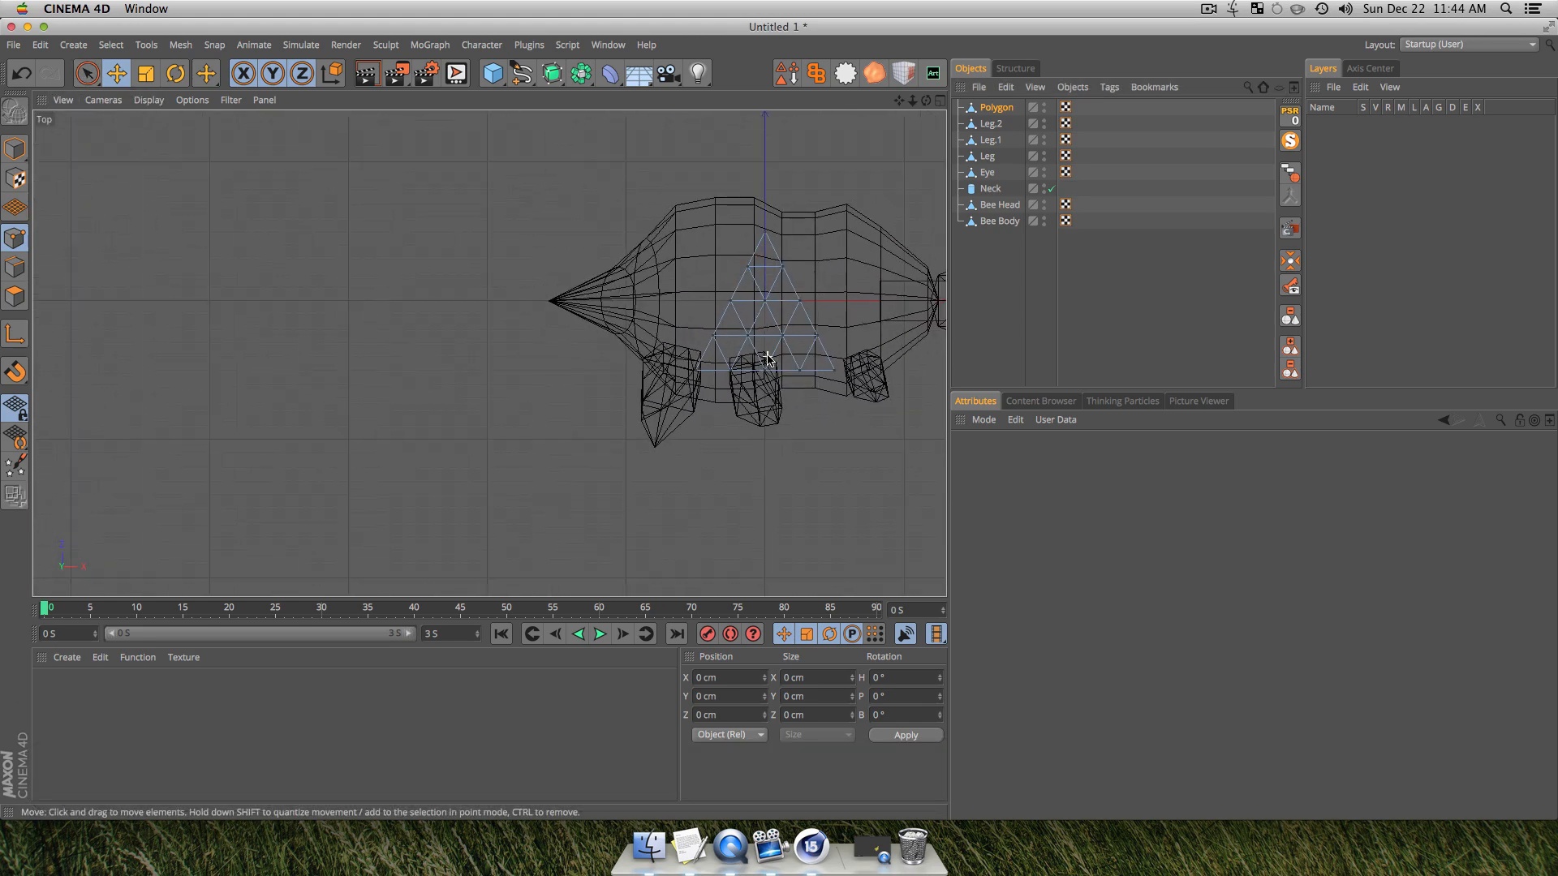
key("1")
left_click_drag(777, 385, 730, 393)
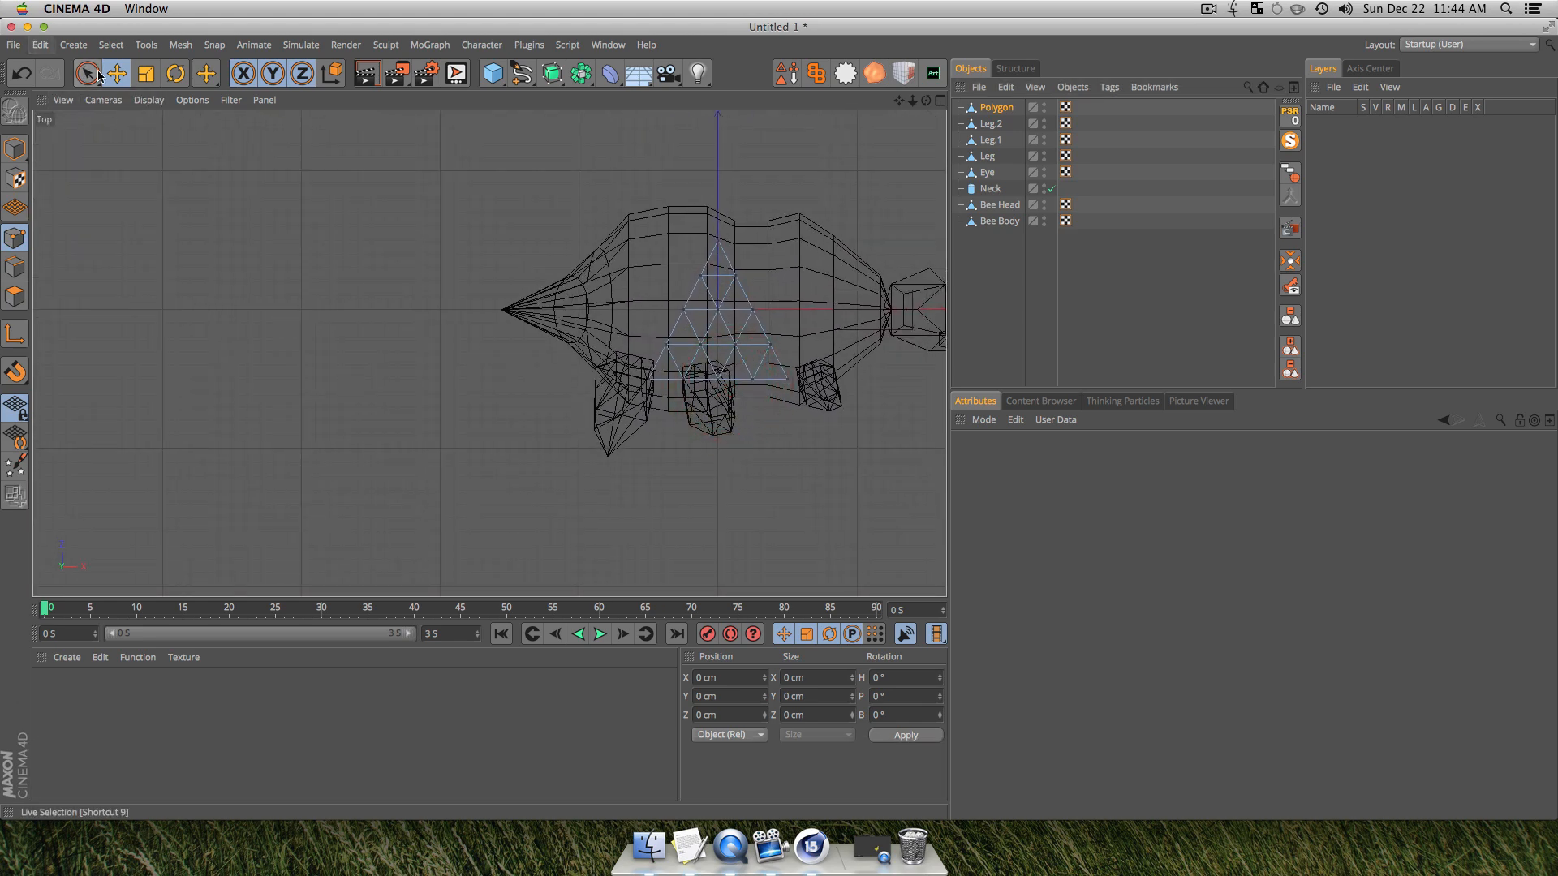
mouse_move(90, 75)
left_mouse_down()
mouse_move(176, 154)
mouse_move(167, 128)
left_mouse_up()
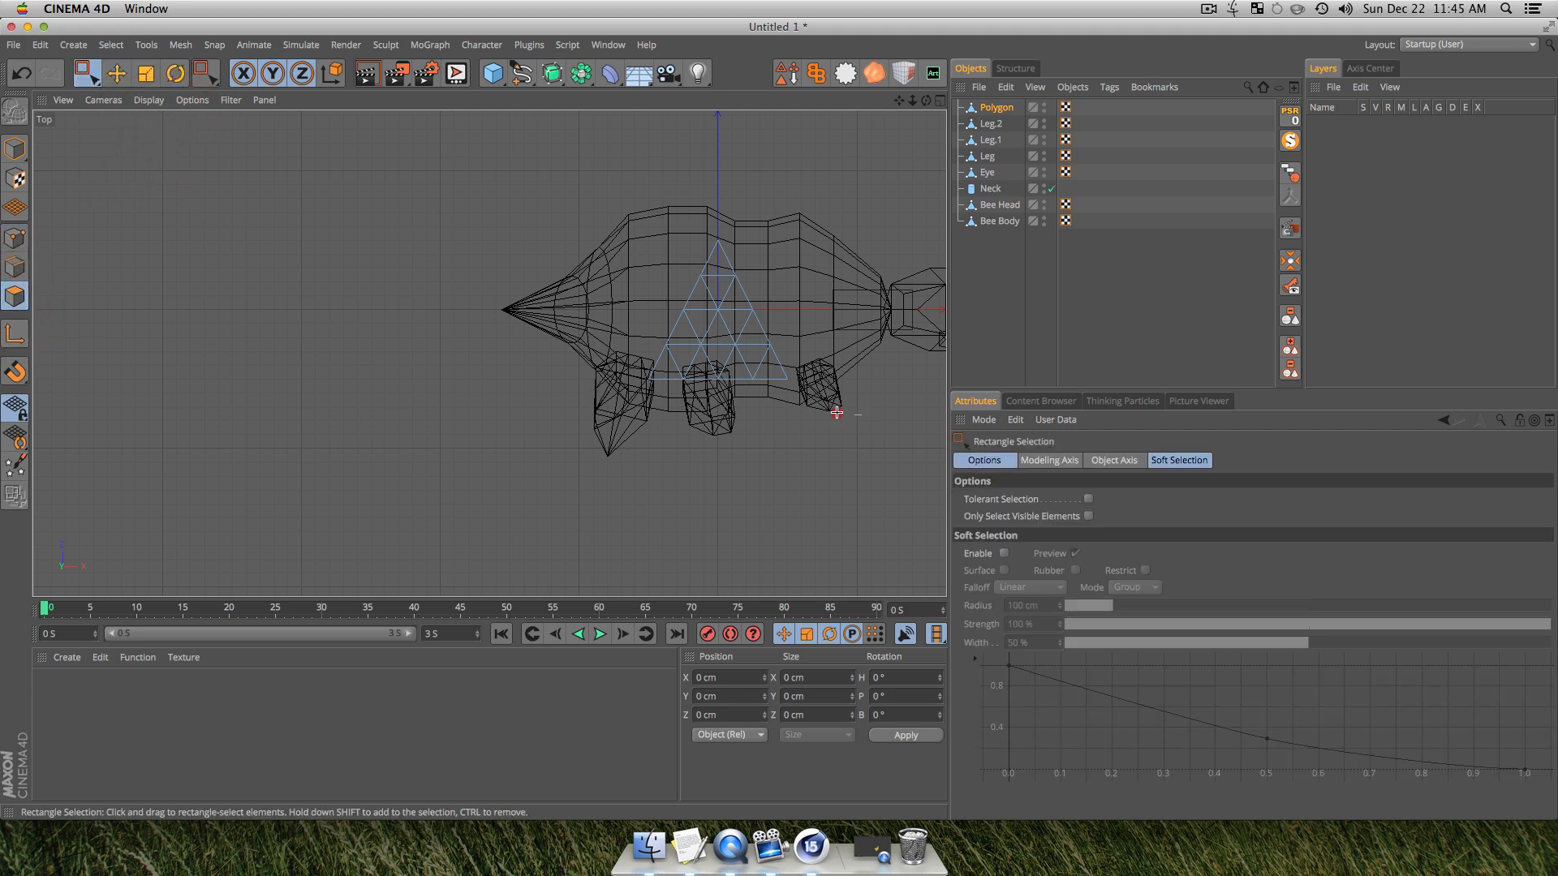
left_click_drag(837, 412, 563, 318)
key("t")
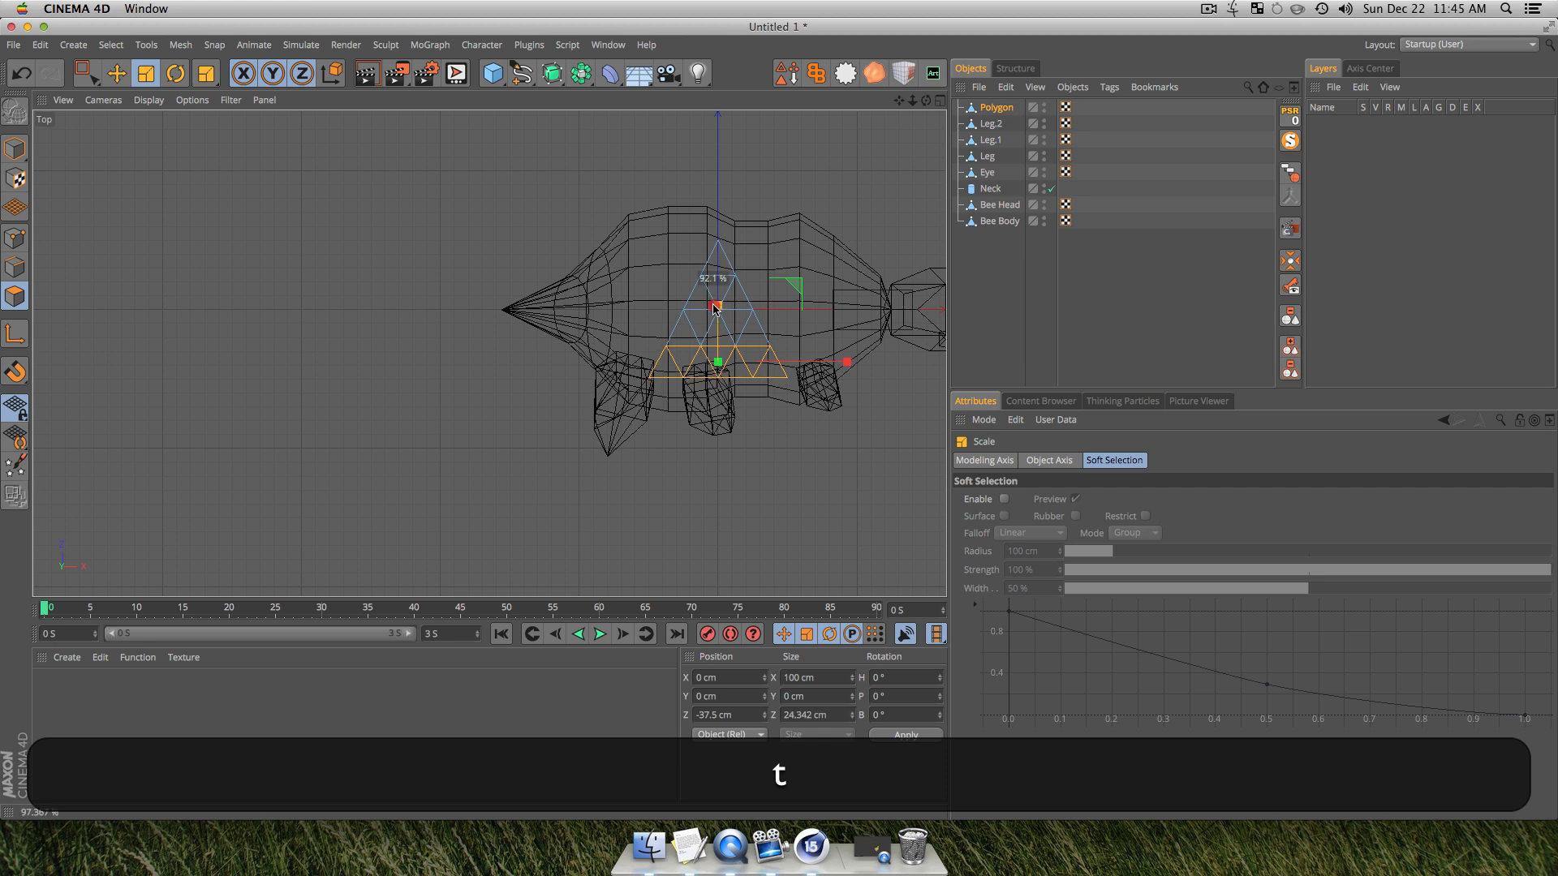
mouse_move(714, 308)
left_mouse_down()
mouse_move(714, 341)
mouse_move(711, 290)
left_mouse_up()
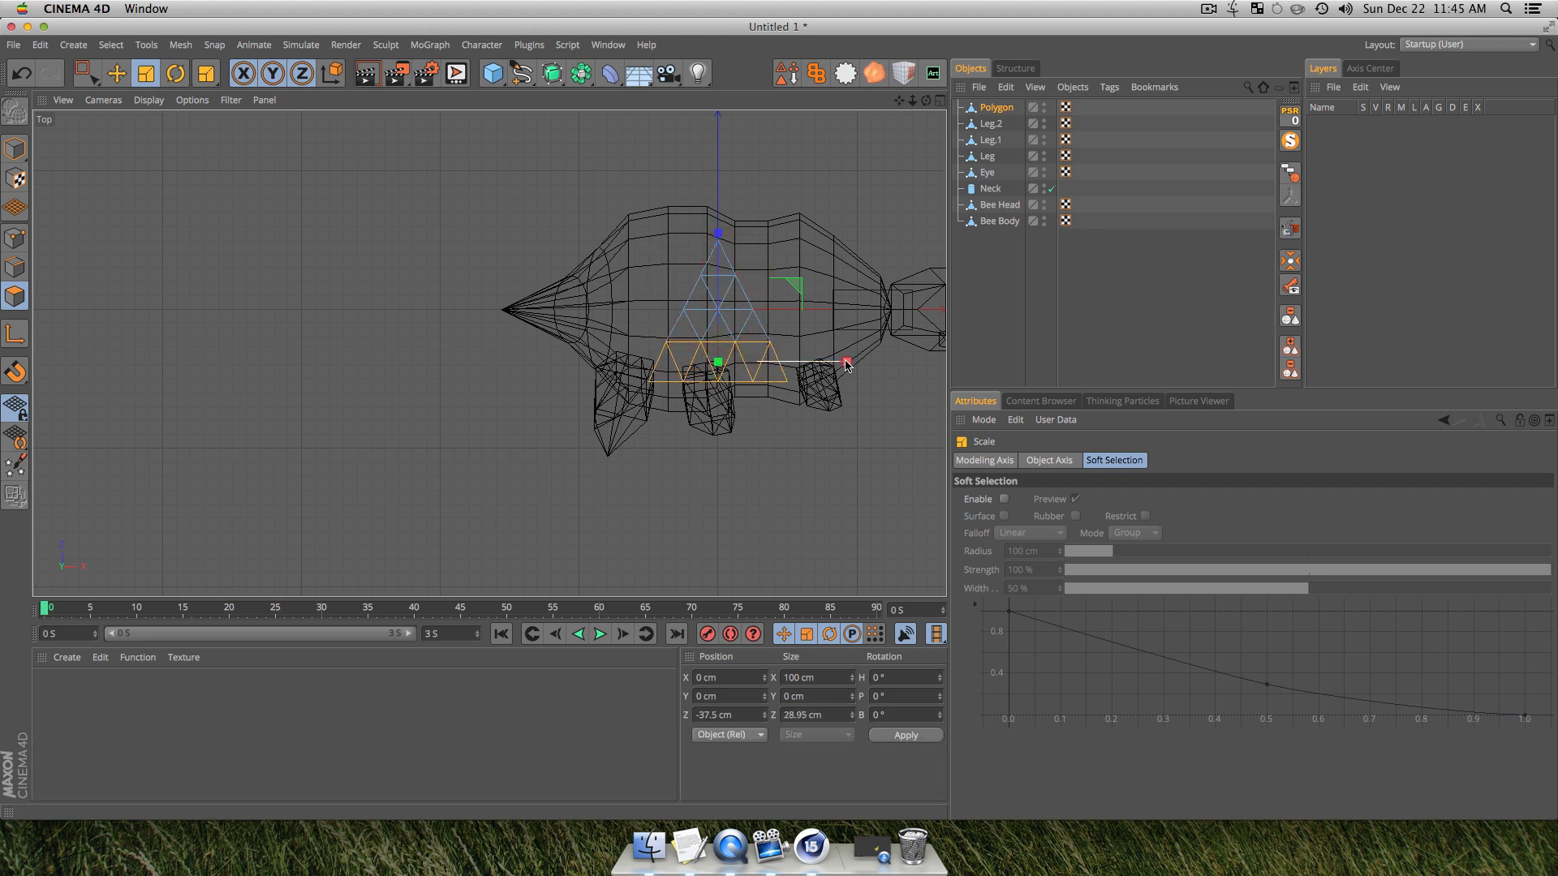
left_click_drag(790, 375, 799, 376)
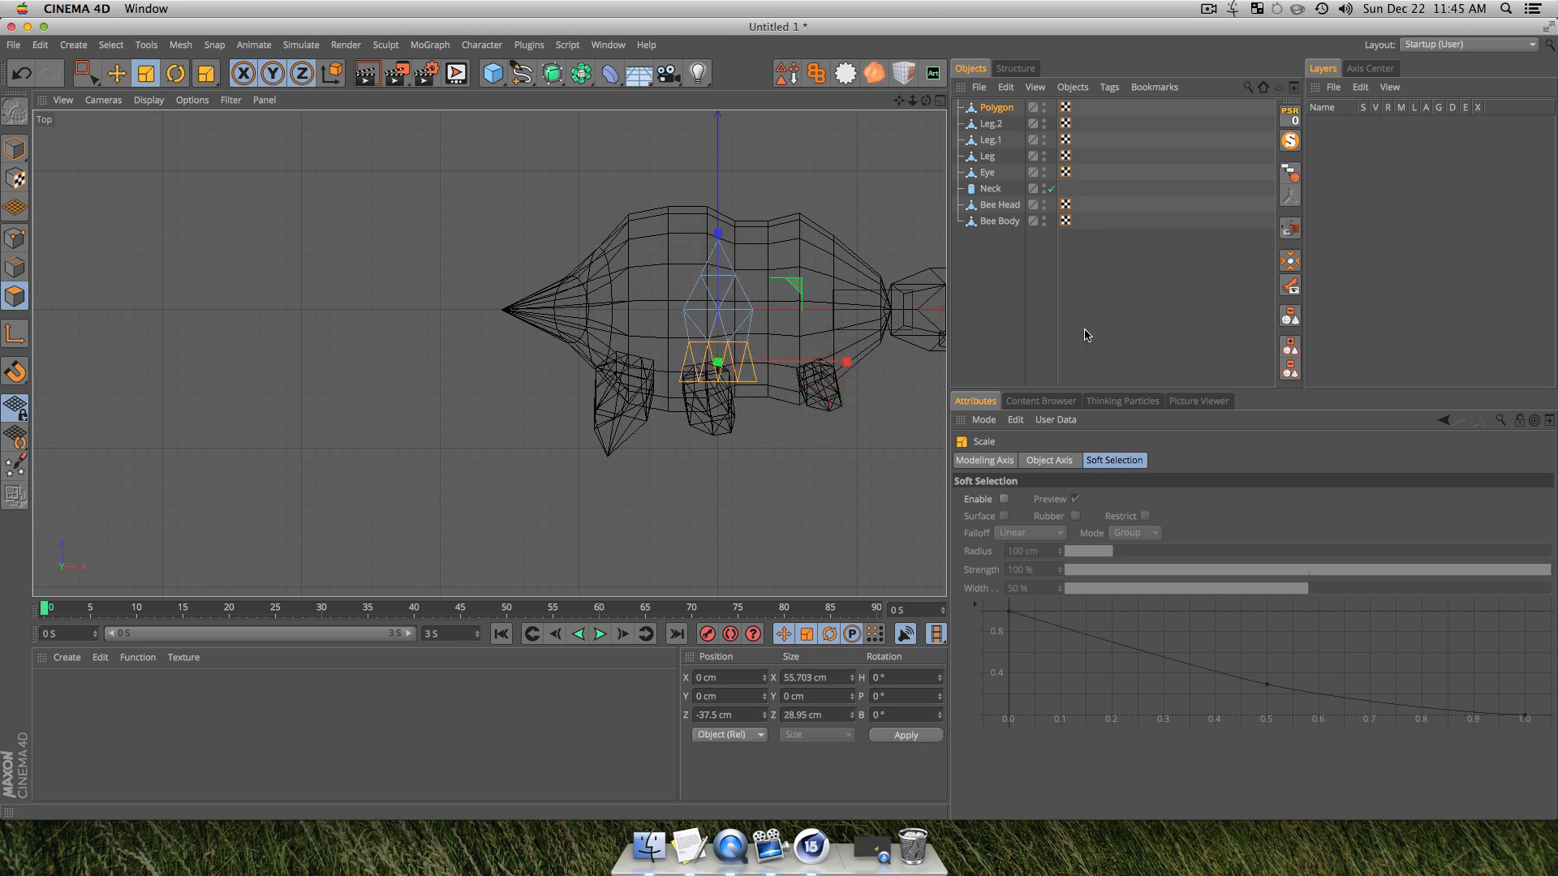
Step: Select the next row of wing polygons, widen it to about 72.5 cm and move it to about Z -22 cm
left_click(1030, 285)
left_click(991, 108)
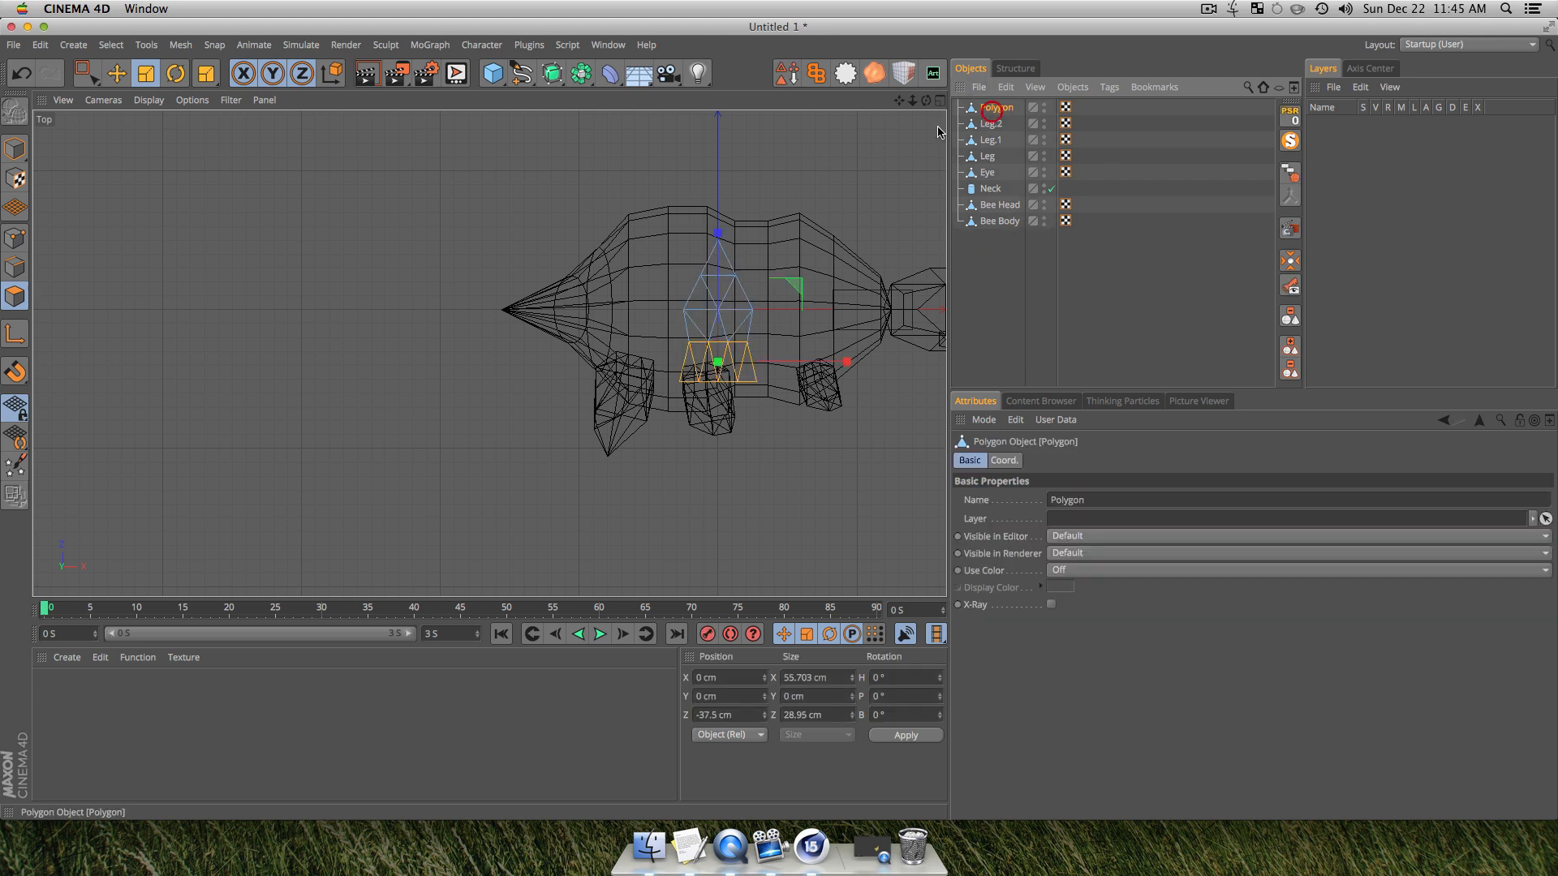
left_click(89, 71)
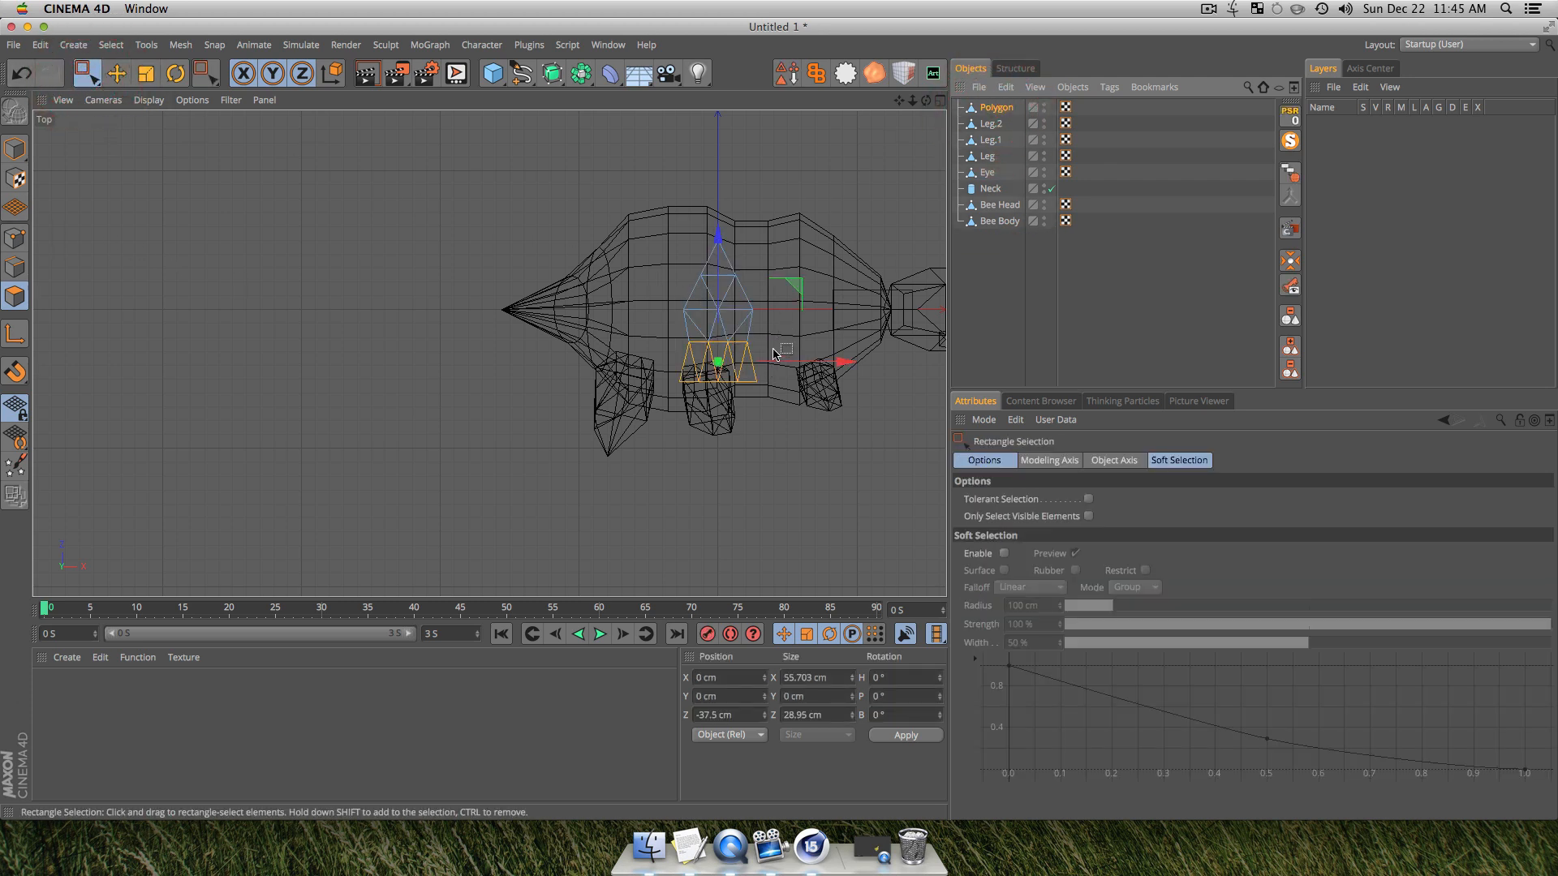
left_click_drag(773, 354, 719, 268)
key("t")
key("e")
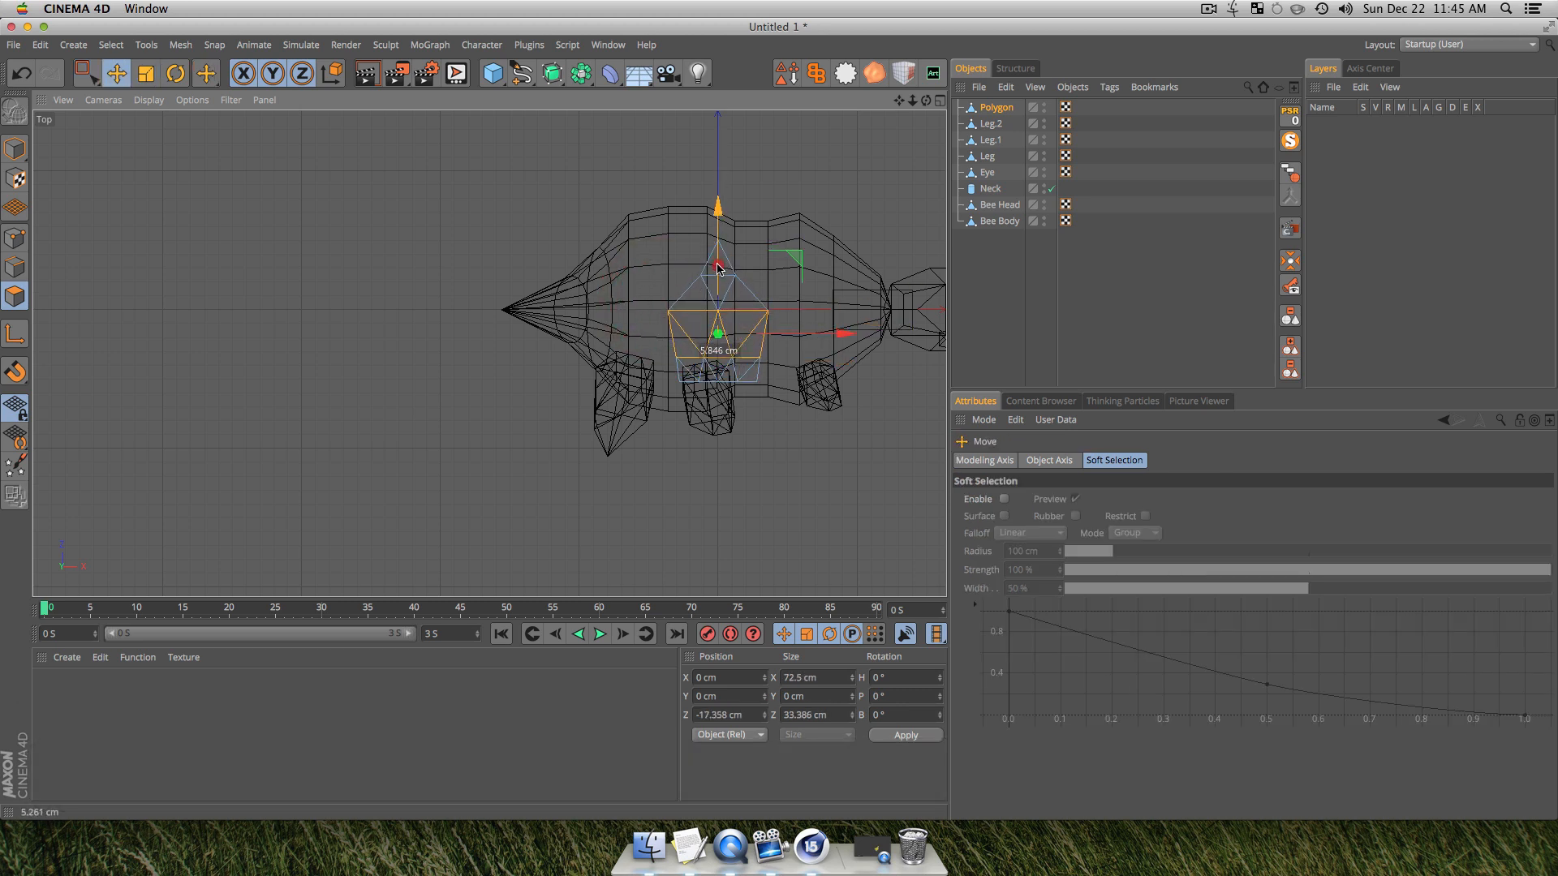
left_click(1014, 107)
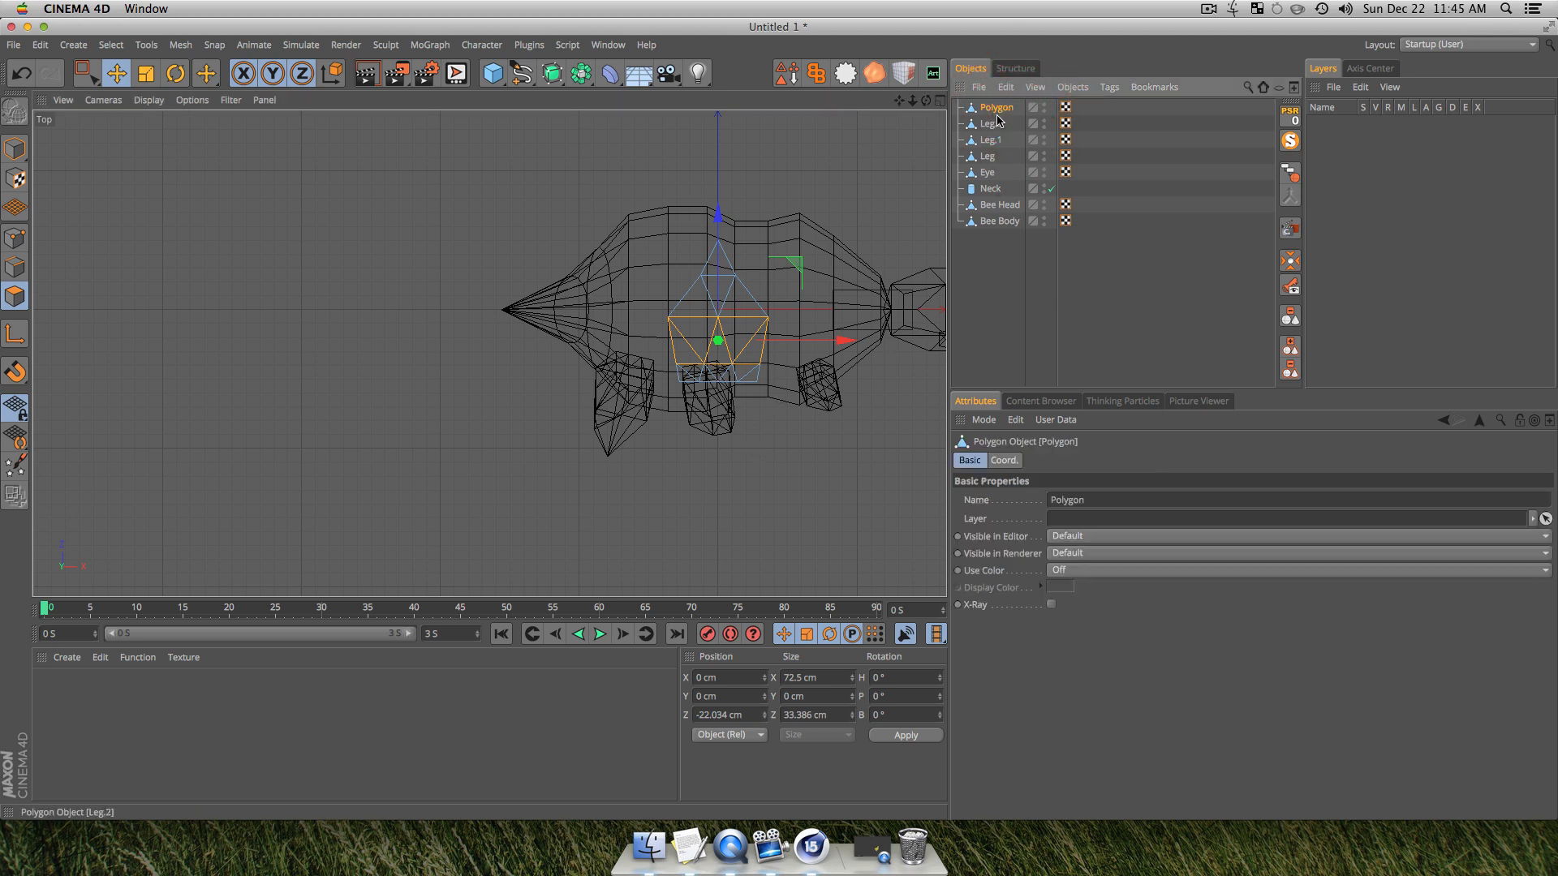
key("super+z")
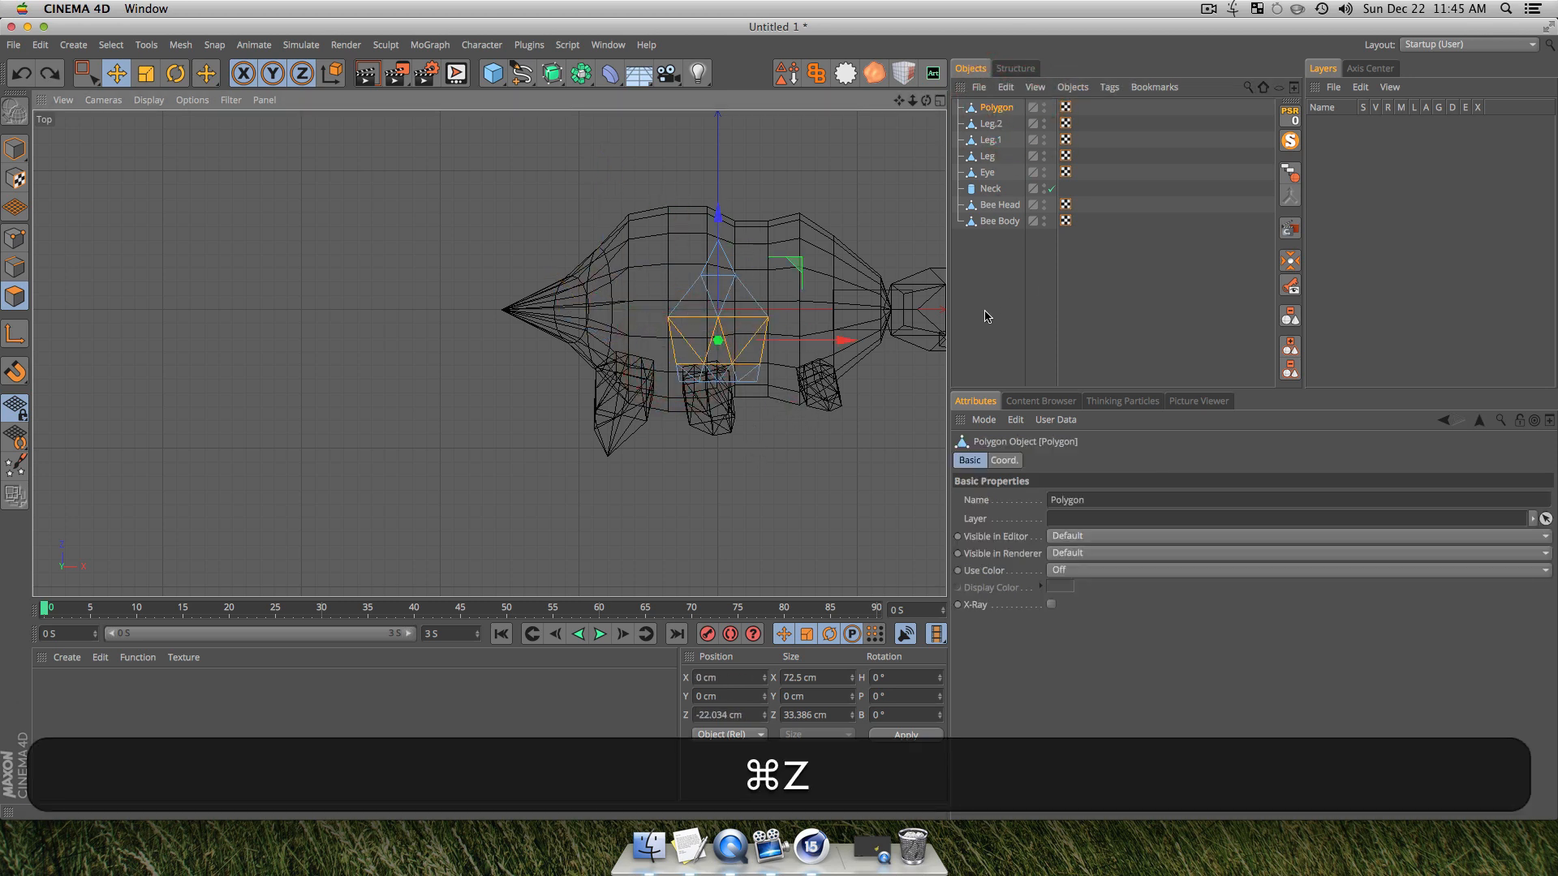
Step: Shrink the wing's end row to about 22 by 5 cm and pull it outward to about Z -98 cm
left_click(85, 73)
left_click_drag(777, 392, 621, 322)
key("t")
left_click_drag(717, 326, 785, 481)
left_click_drag(520, 587, 505, 576)
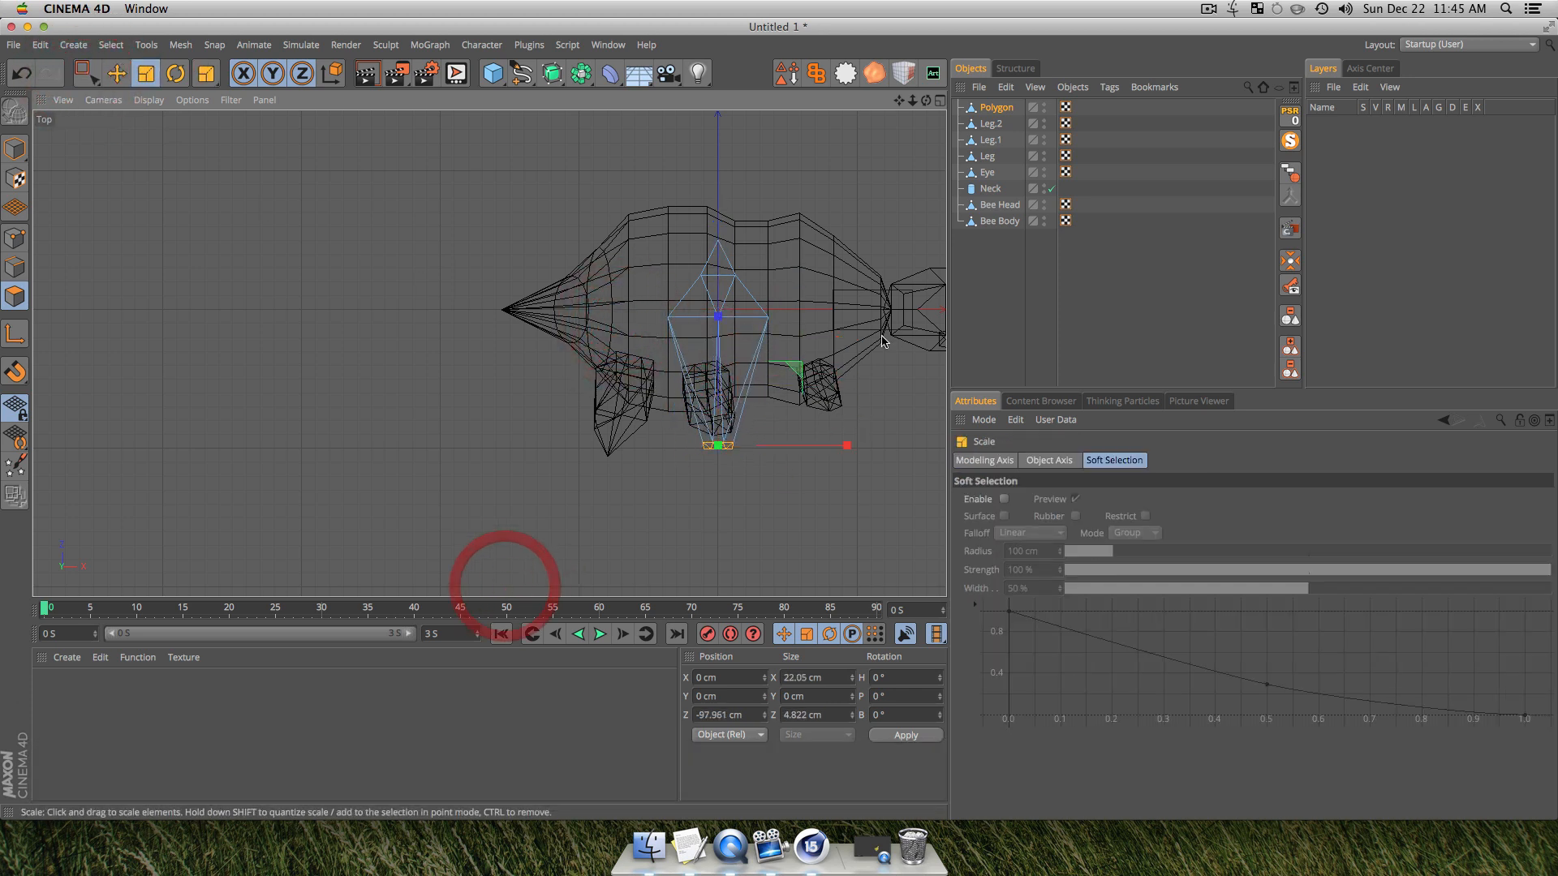
left_click(1022, 271)
key("F1")
left_click(1016, 273)
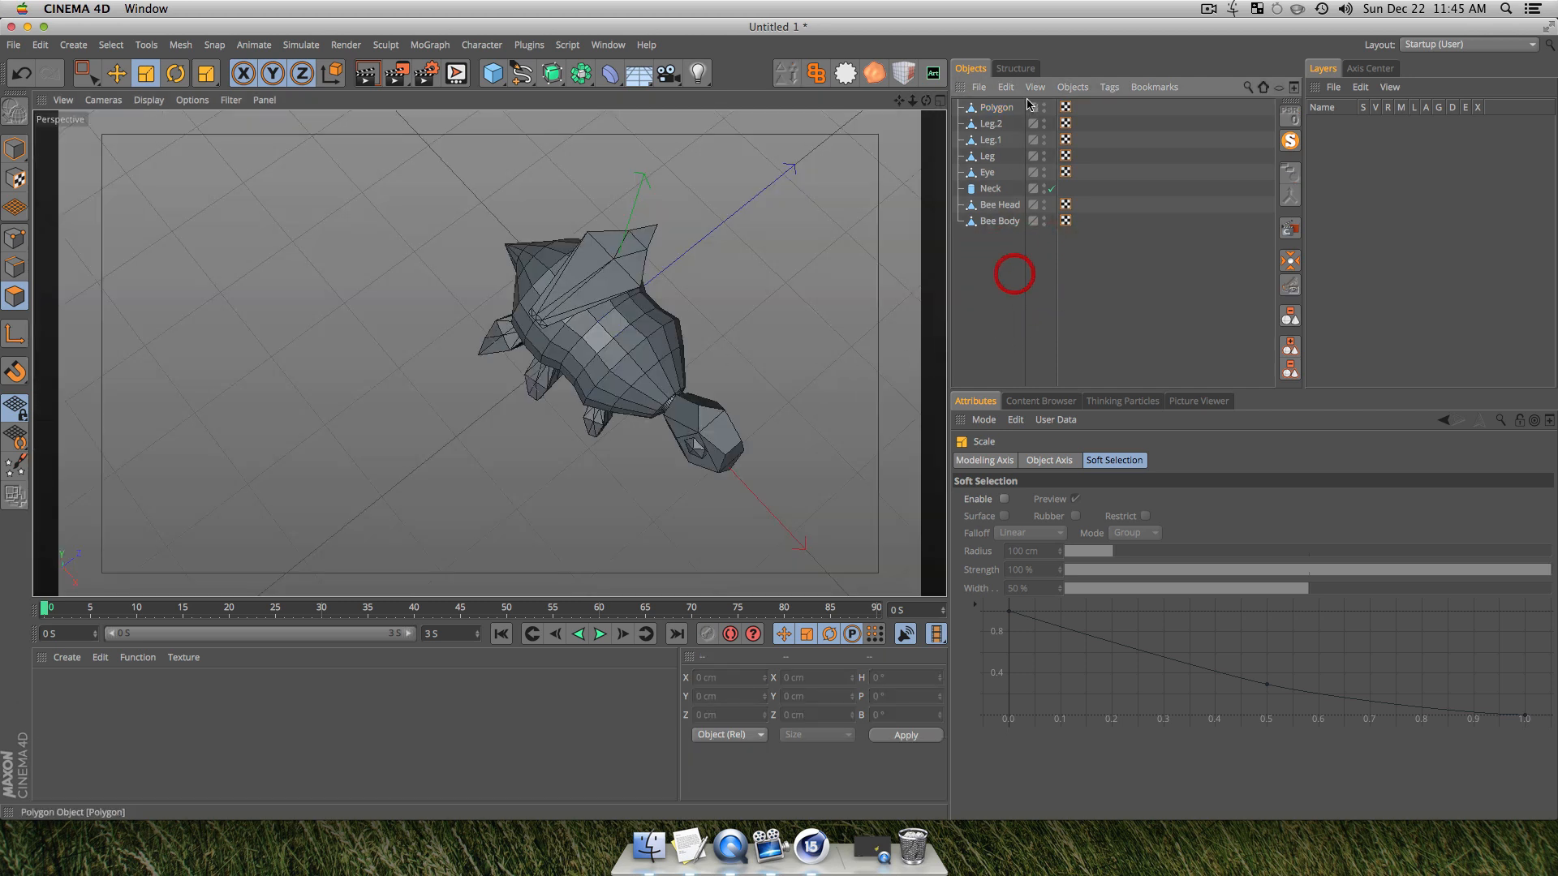
Step: Move the whole wing polygon out beside the bee's body to about Z -157 cm
left_click(1006, 108)
left_click(21, 146)
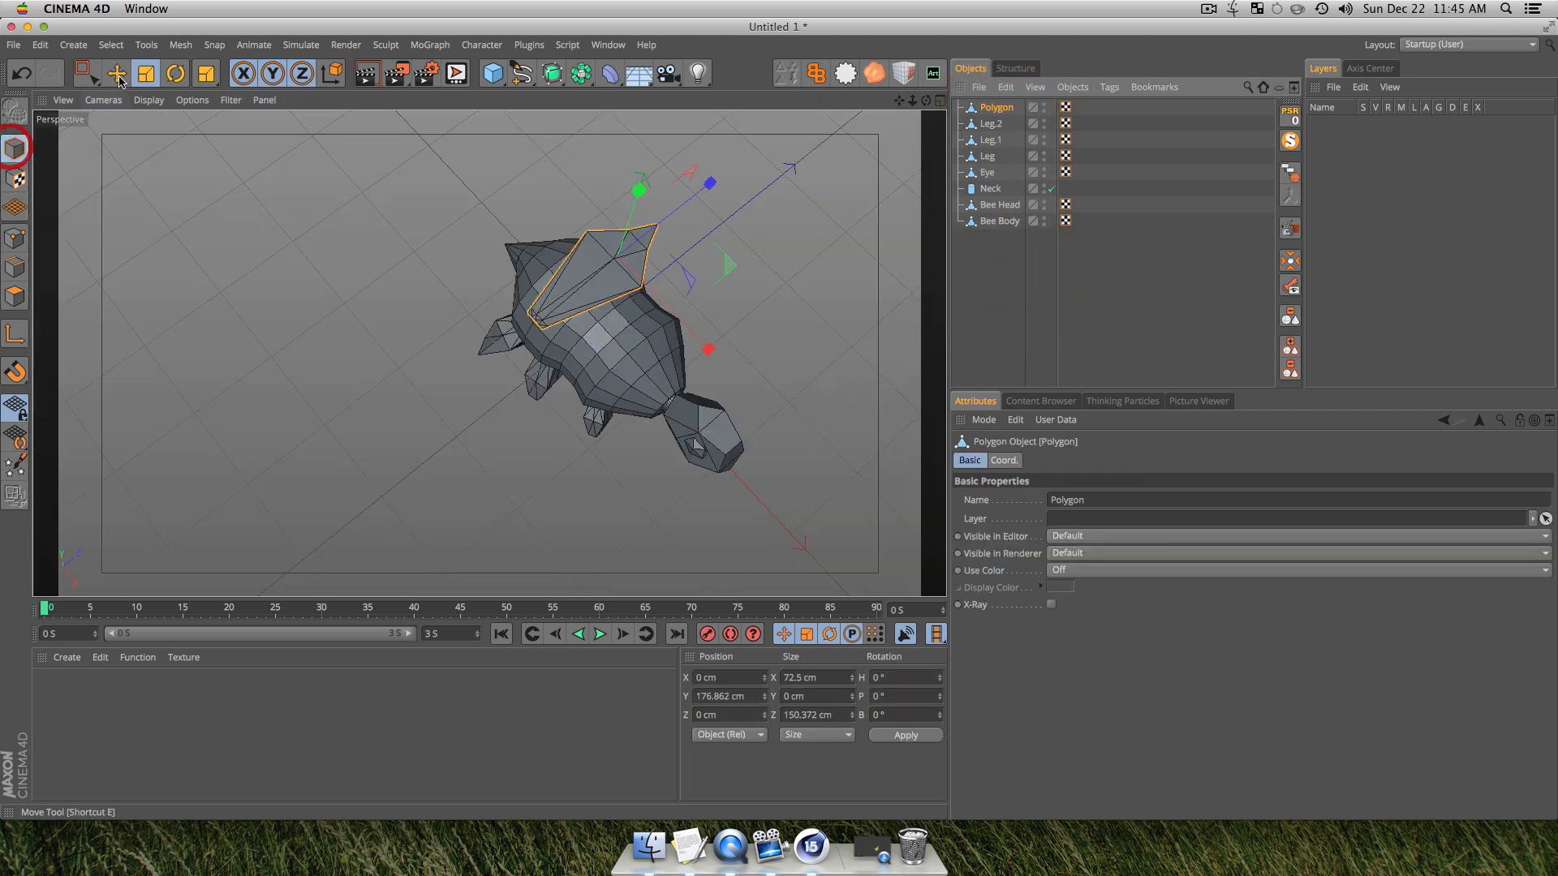
left_click(85, 73)
left_click(198, 87)
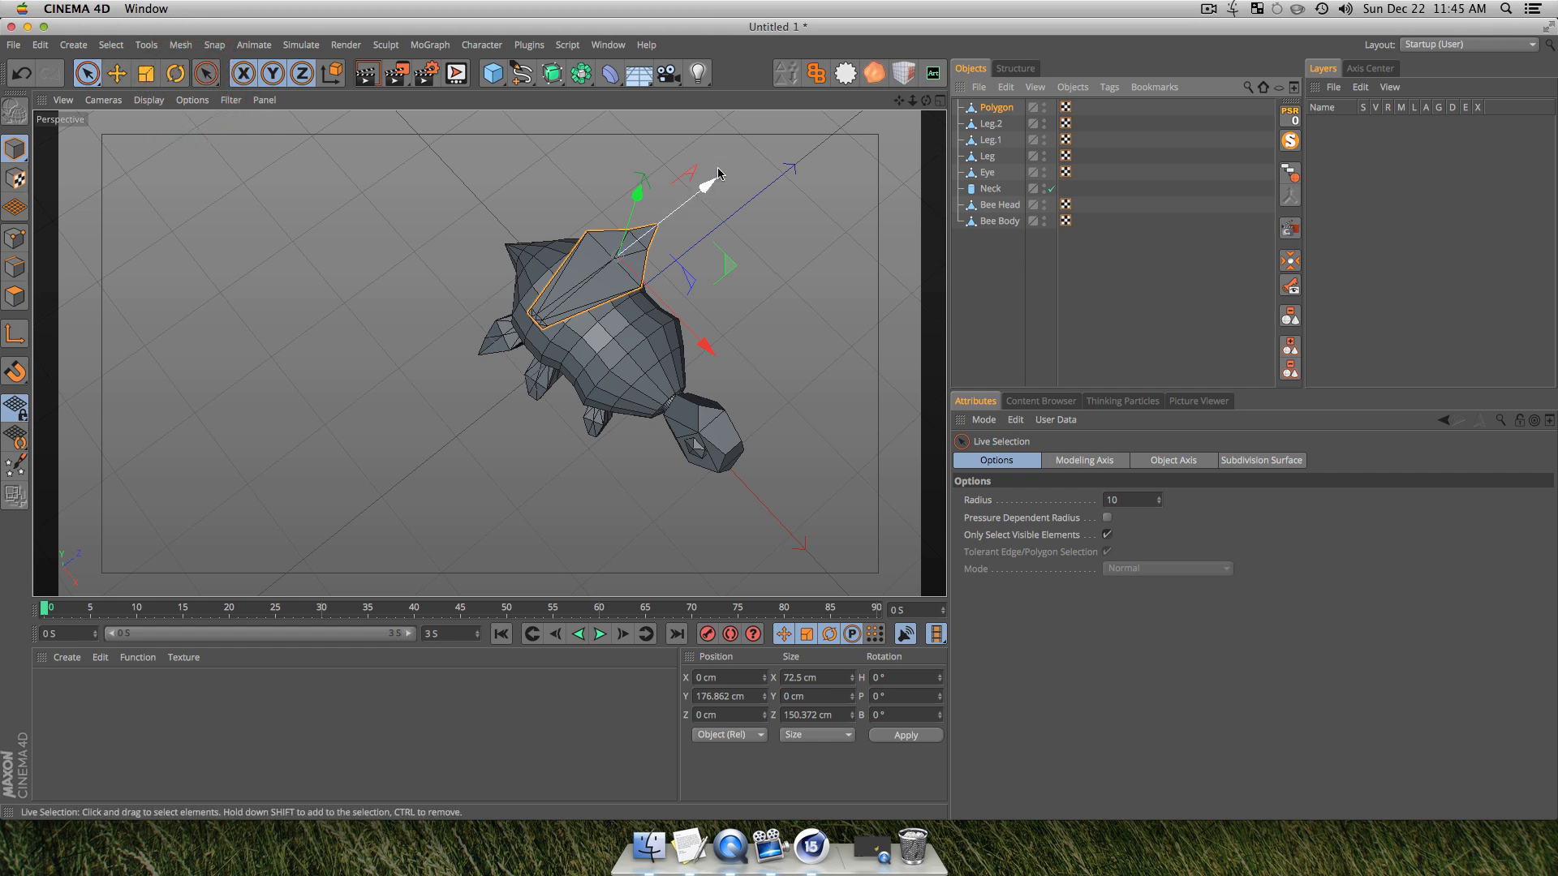
left_click_drag(707, 184, 567, 260)
key("3")
key("F2")
scroll(748, 447, "down", 3)
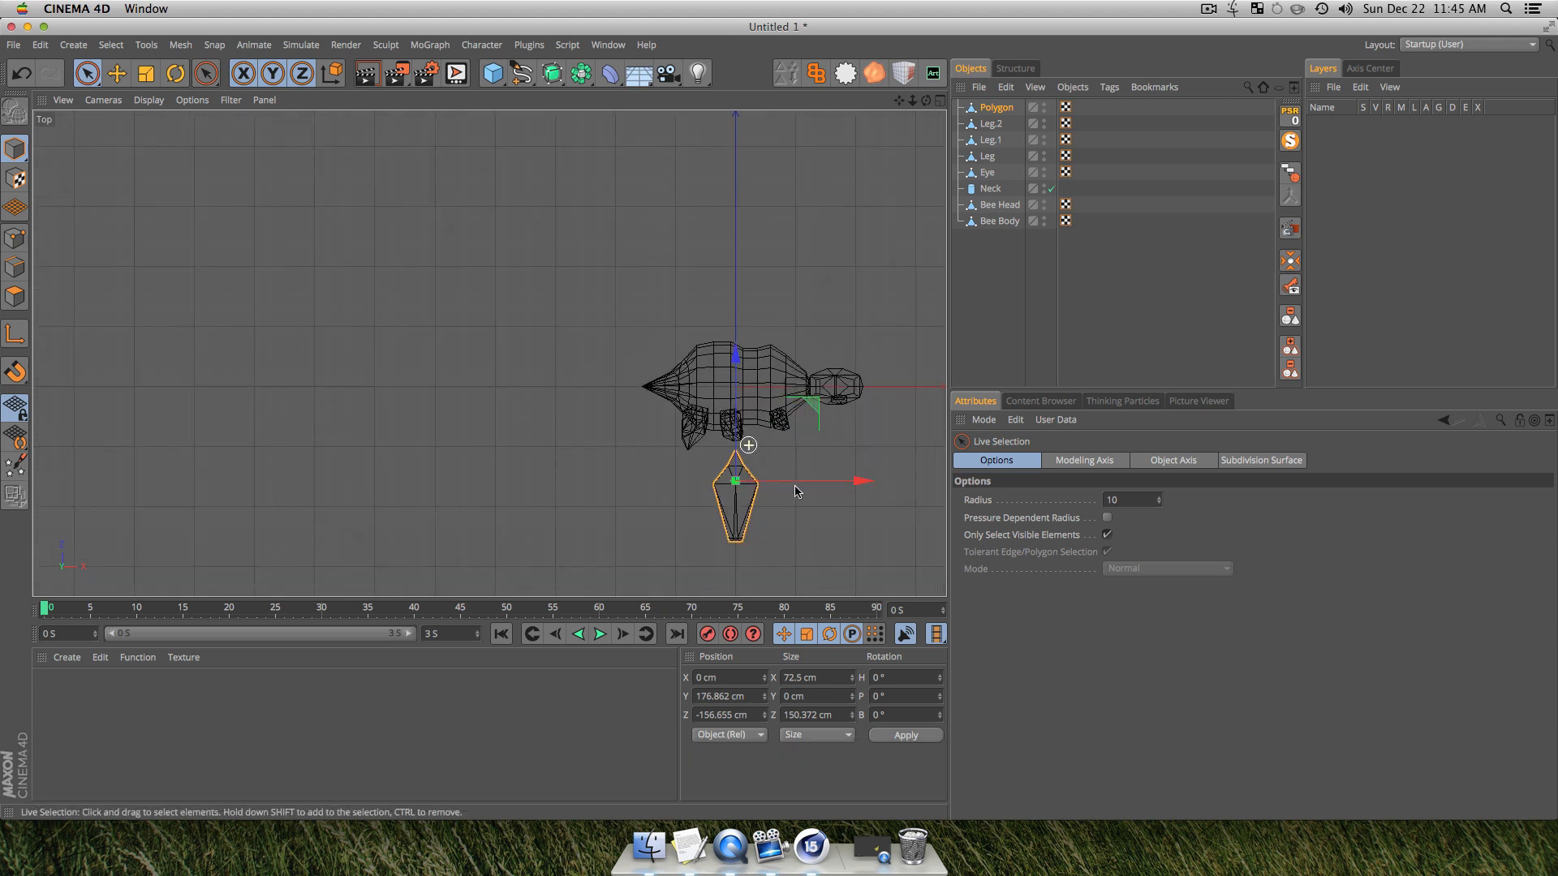
Step: Enlarge the wing to about 114 by 236 cm and position it at about X 32 cm, Z -85 cm
key("t")
left_click_drag(796, 483, 844, 447)
key("e")
left_click_drag(734, 451, 735, 408)
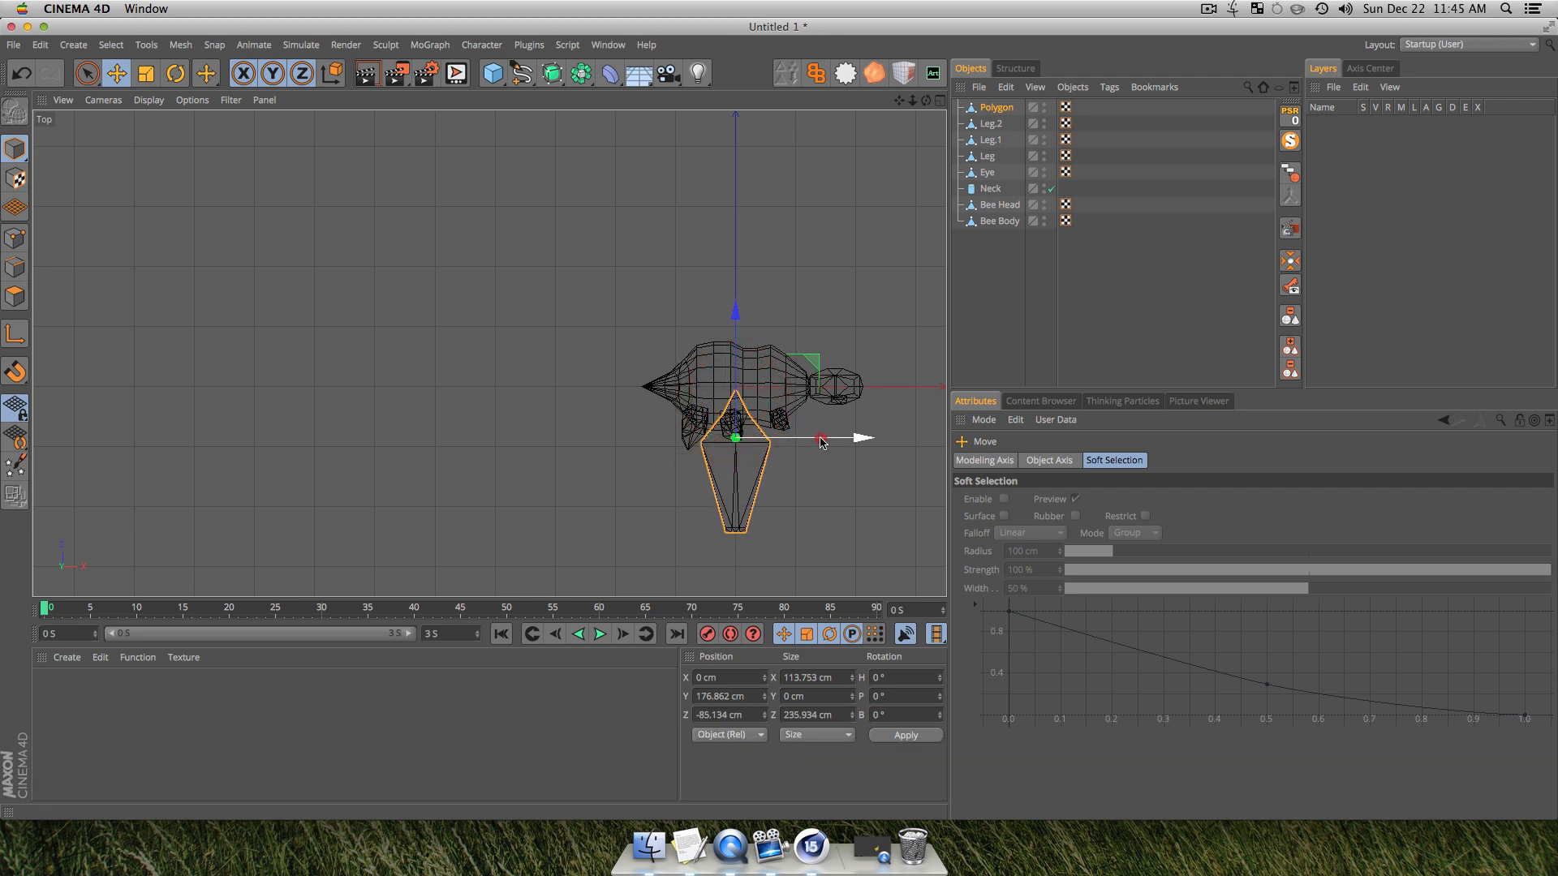
left_click_drag(838, 438, 858, 442)
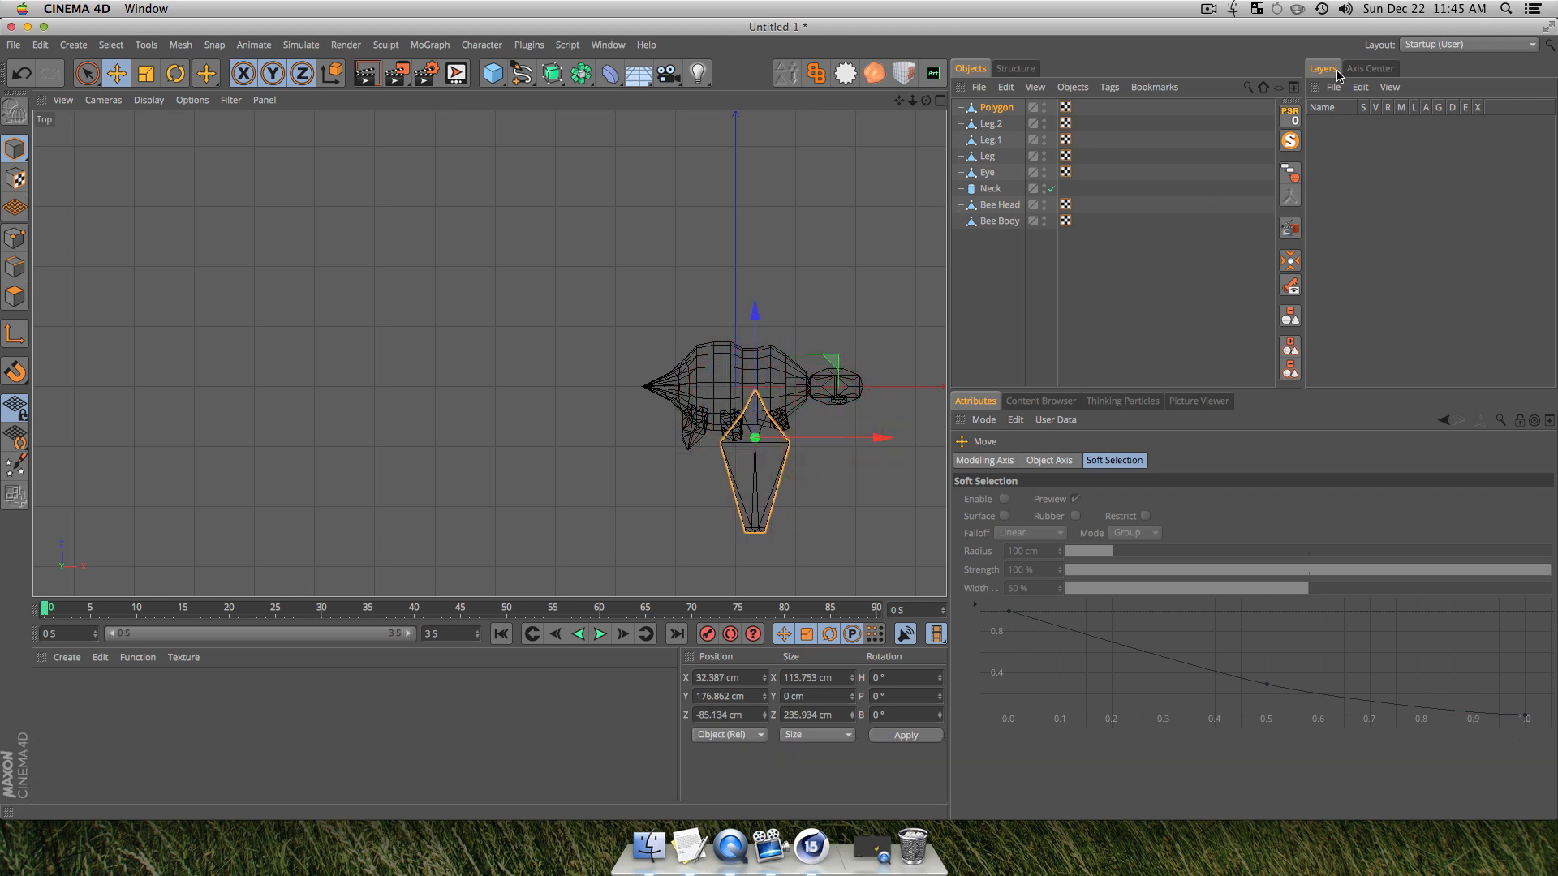
Step: Move only the wing's axis to its inner tip at about Z -3 cm
left_click(15, 334)
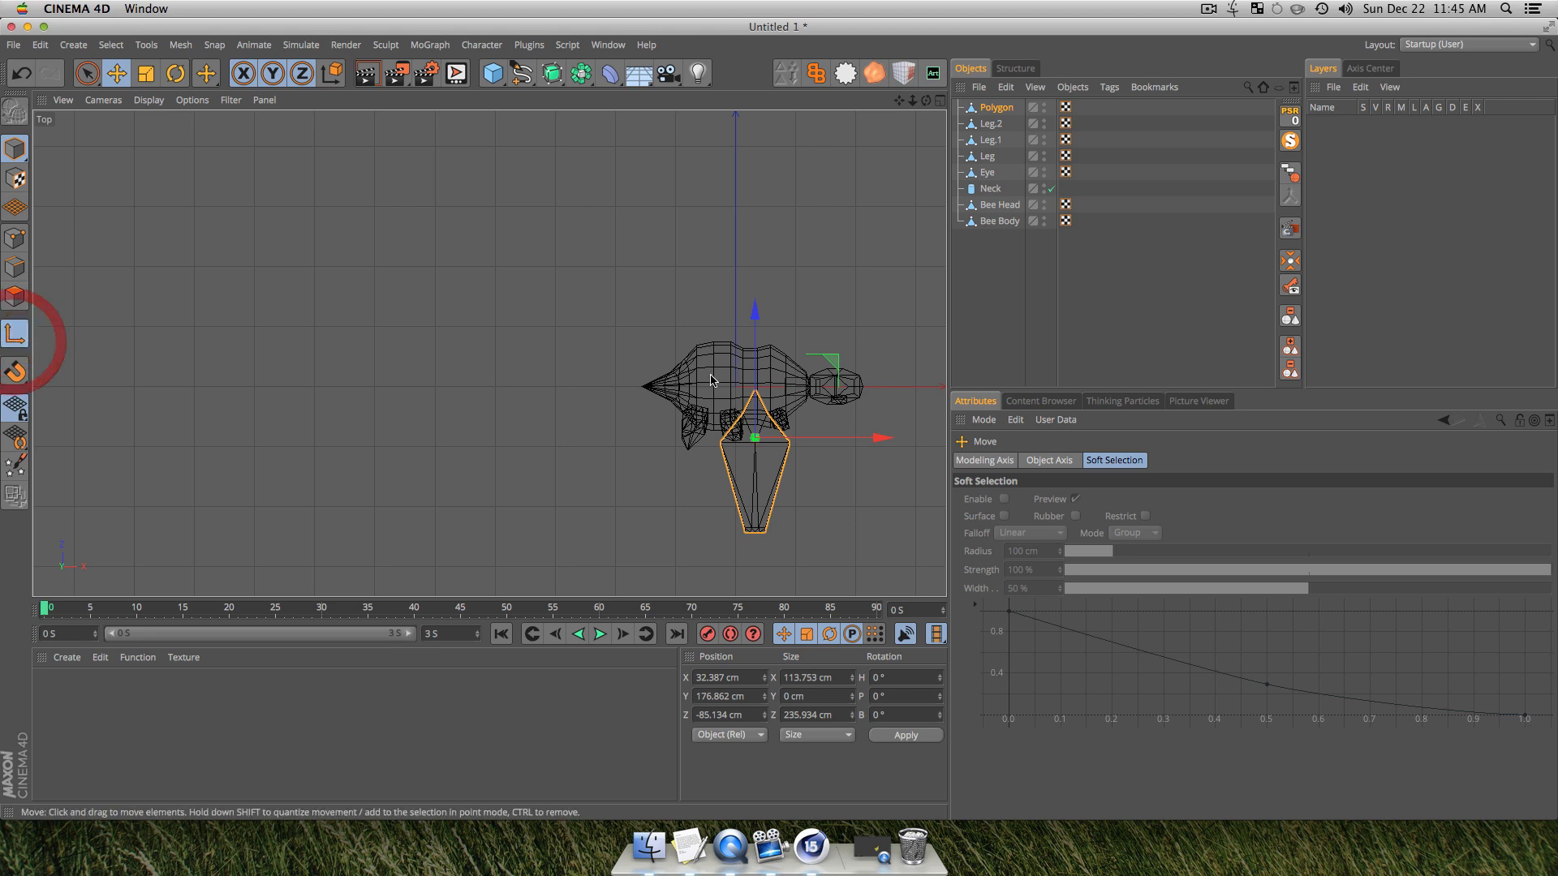
left_click_drag(753, 386, 750, 339)
left_click(14, 339)
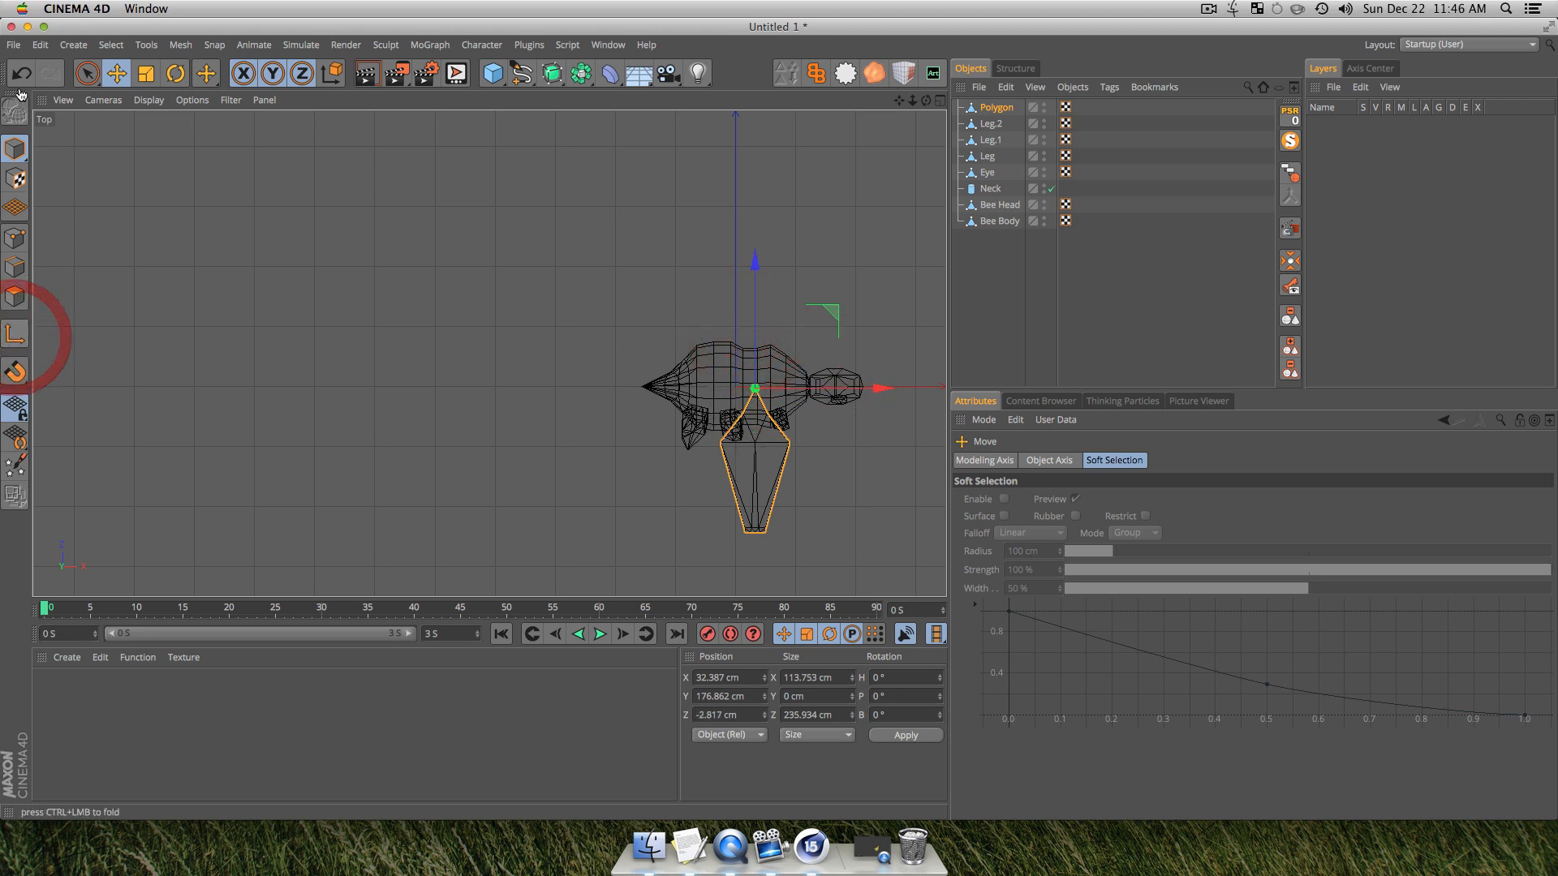
Step: Lower the wing onto the bee's back at about Y 73 cm and rotate it around its inner tip
left_click(87, 74)
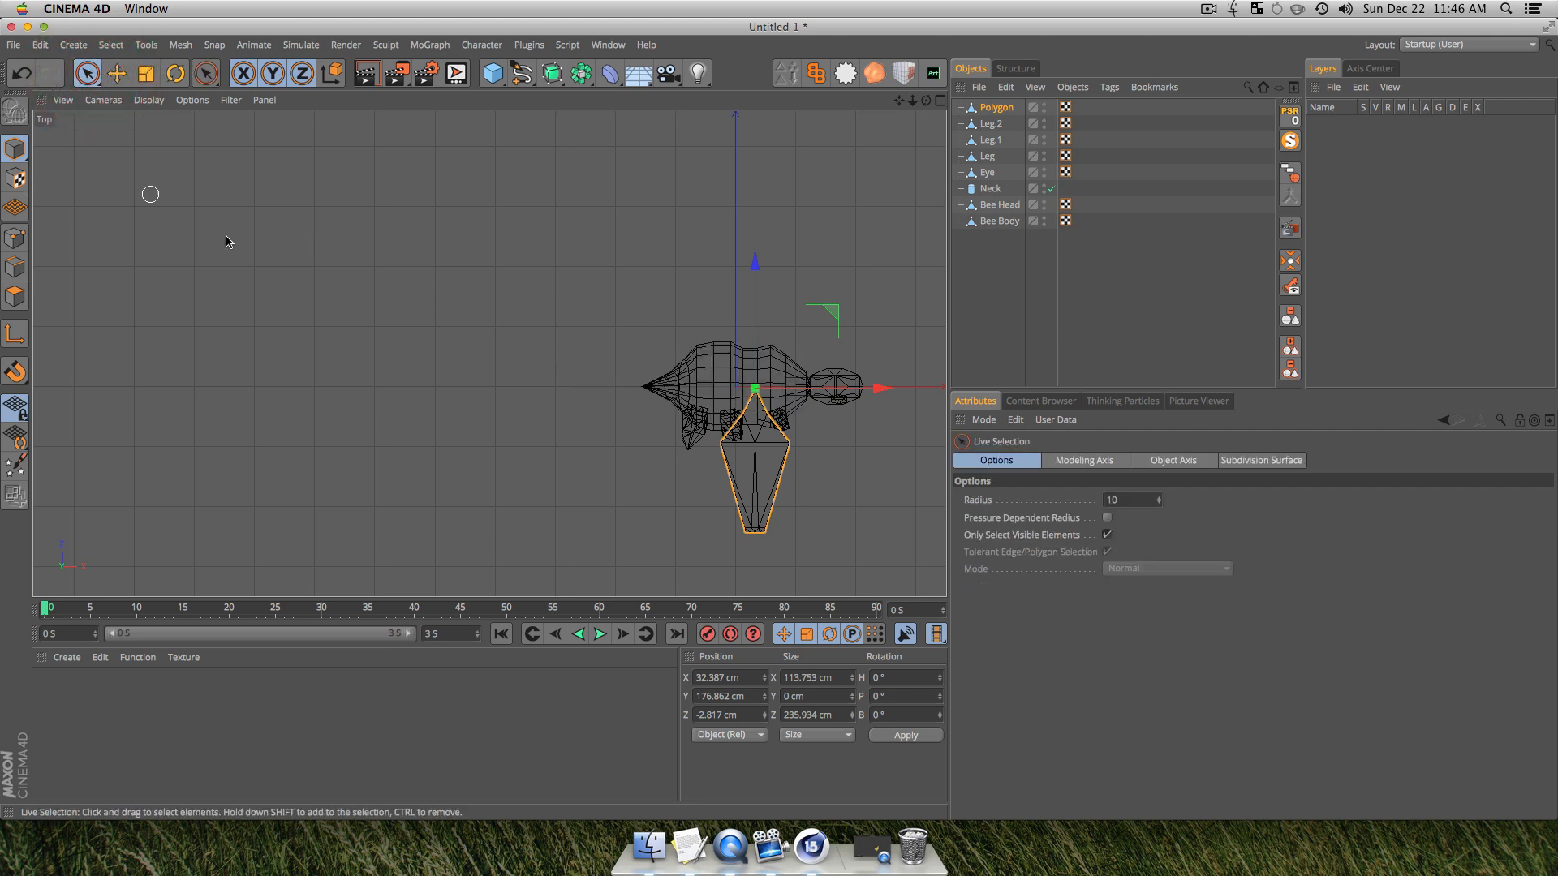
key("F1")
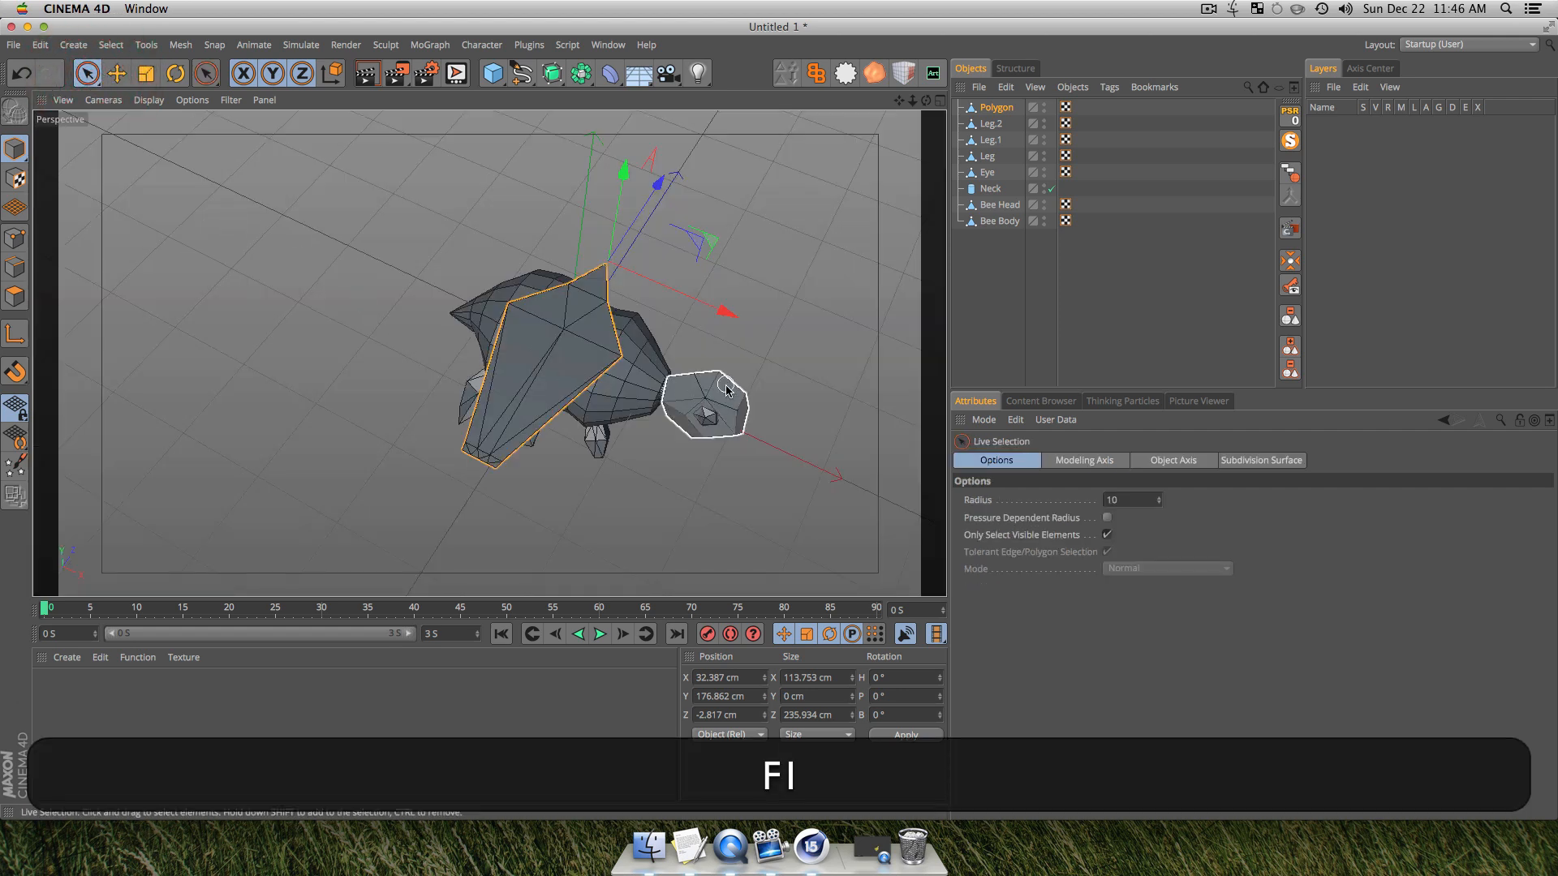
key("3")
left_click_drag(745, 430, 515, 330)
key("e")
left_click_drag(755, 142, 746, 224)
key("r")
left_click_drag(739, 330, 782, 237)
Step: Duplicate the wing, shift the copy to about X 24 cm, Z -6 cm, and rotate it away from the first wing
key("e")
key("super+e")
left_click_drag(779, 347, 712, 338, "super")
key("super+r")
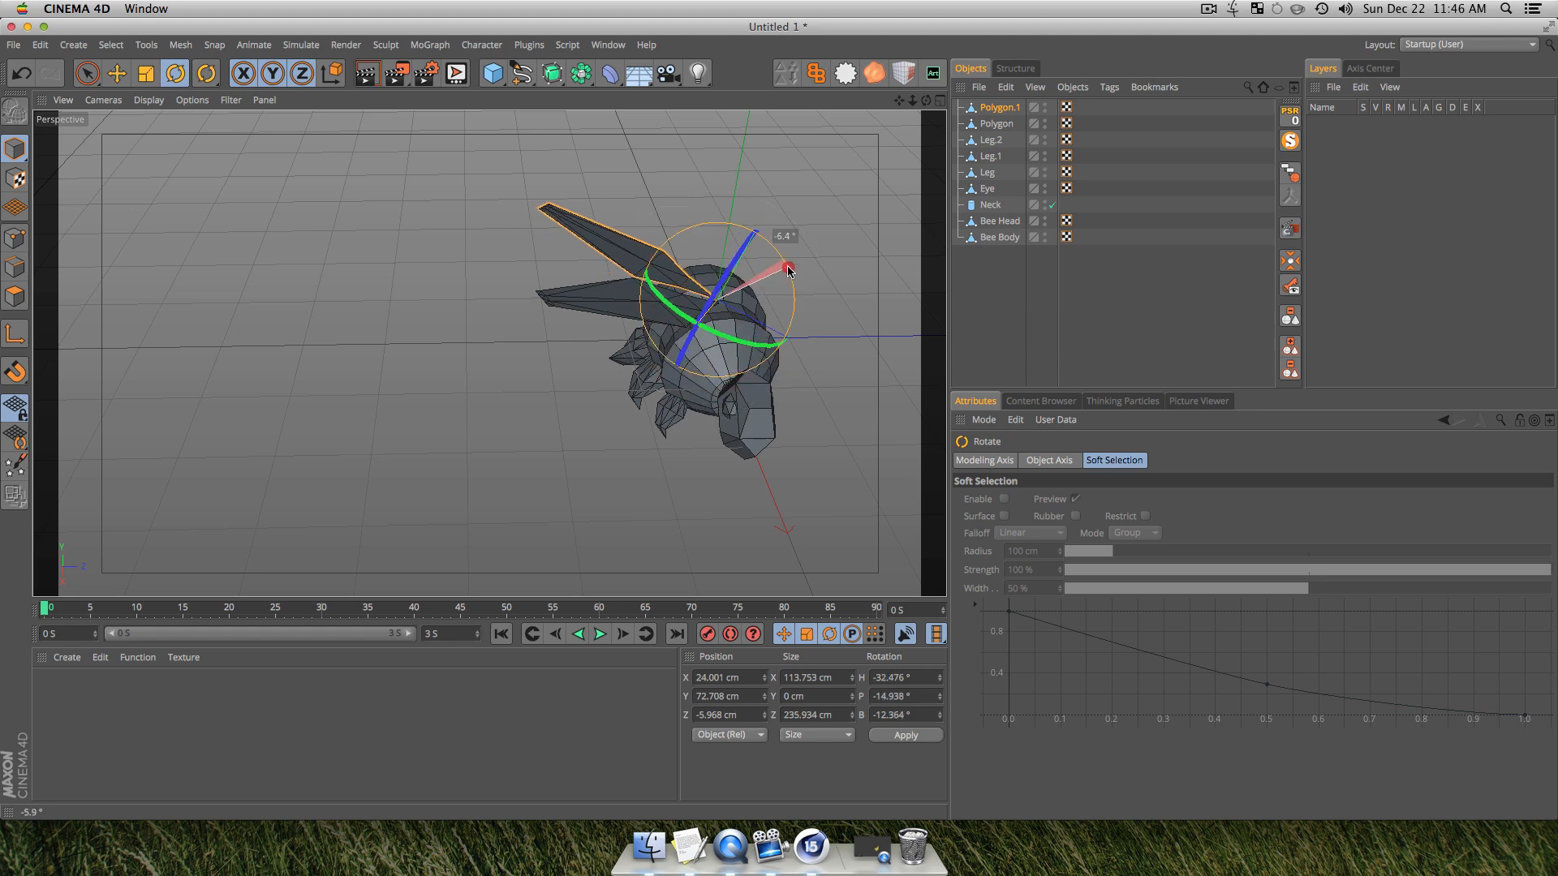
left_click_drag(788, 271, 789, 268)
left_click(1006, 344)
Step: Select both wings and lower them together against the top of the bee's body
key("3")
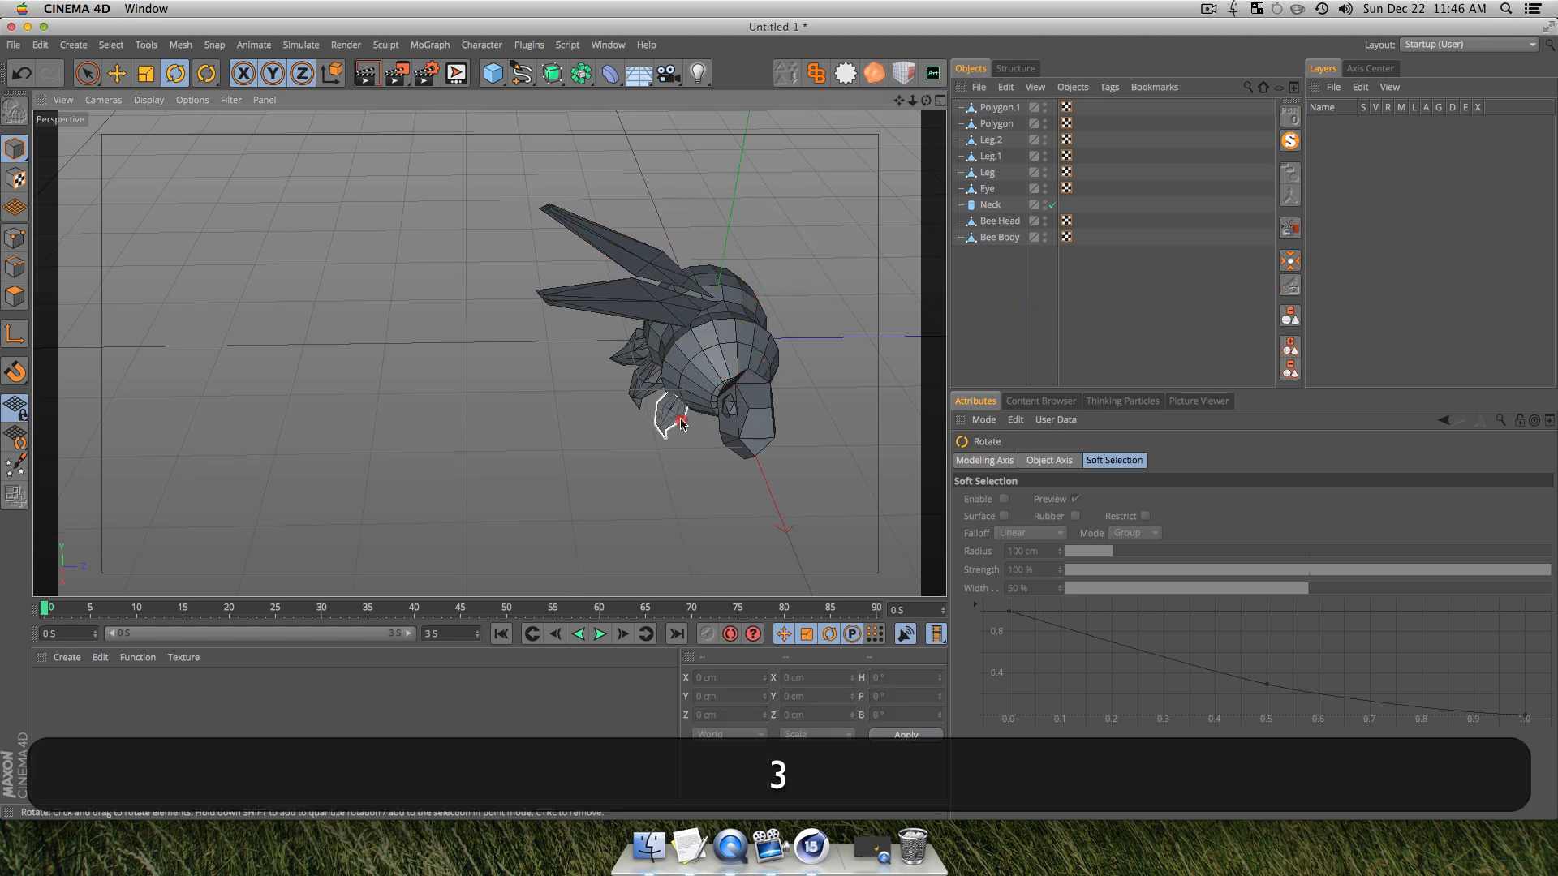
left_click_drag(680, 421, 626, 410)
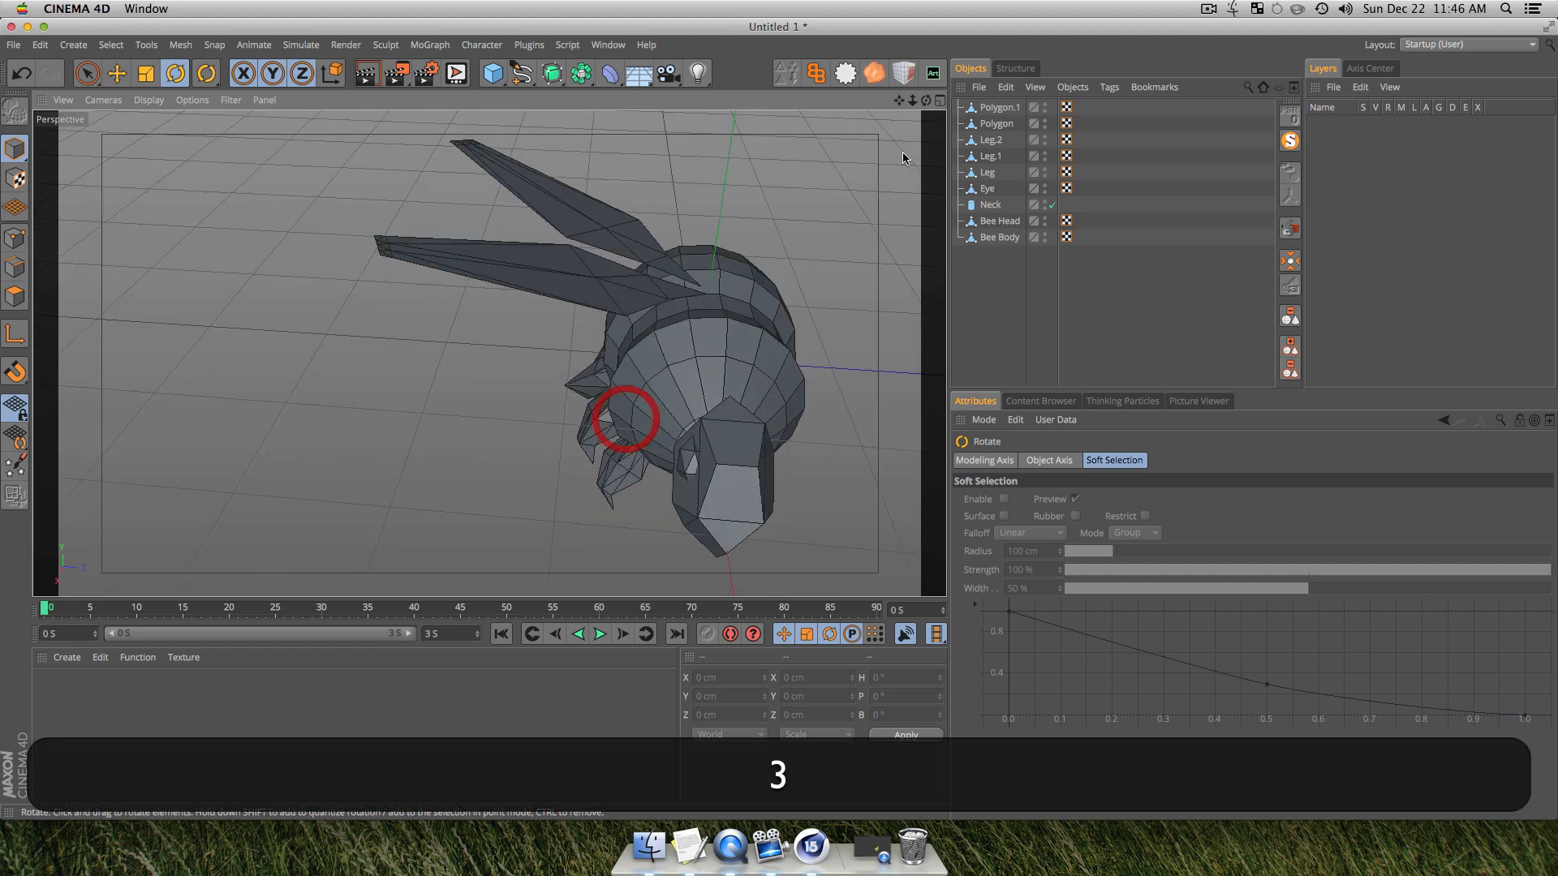
left_click(995, 122, "shift")
left_click(994, 114, "shift")
key("shift+e")
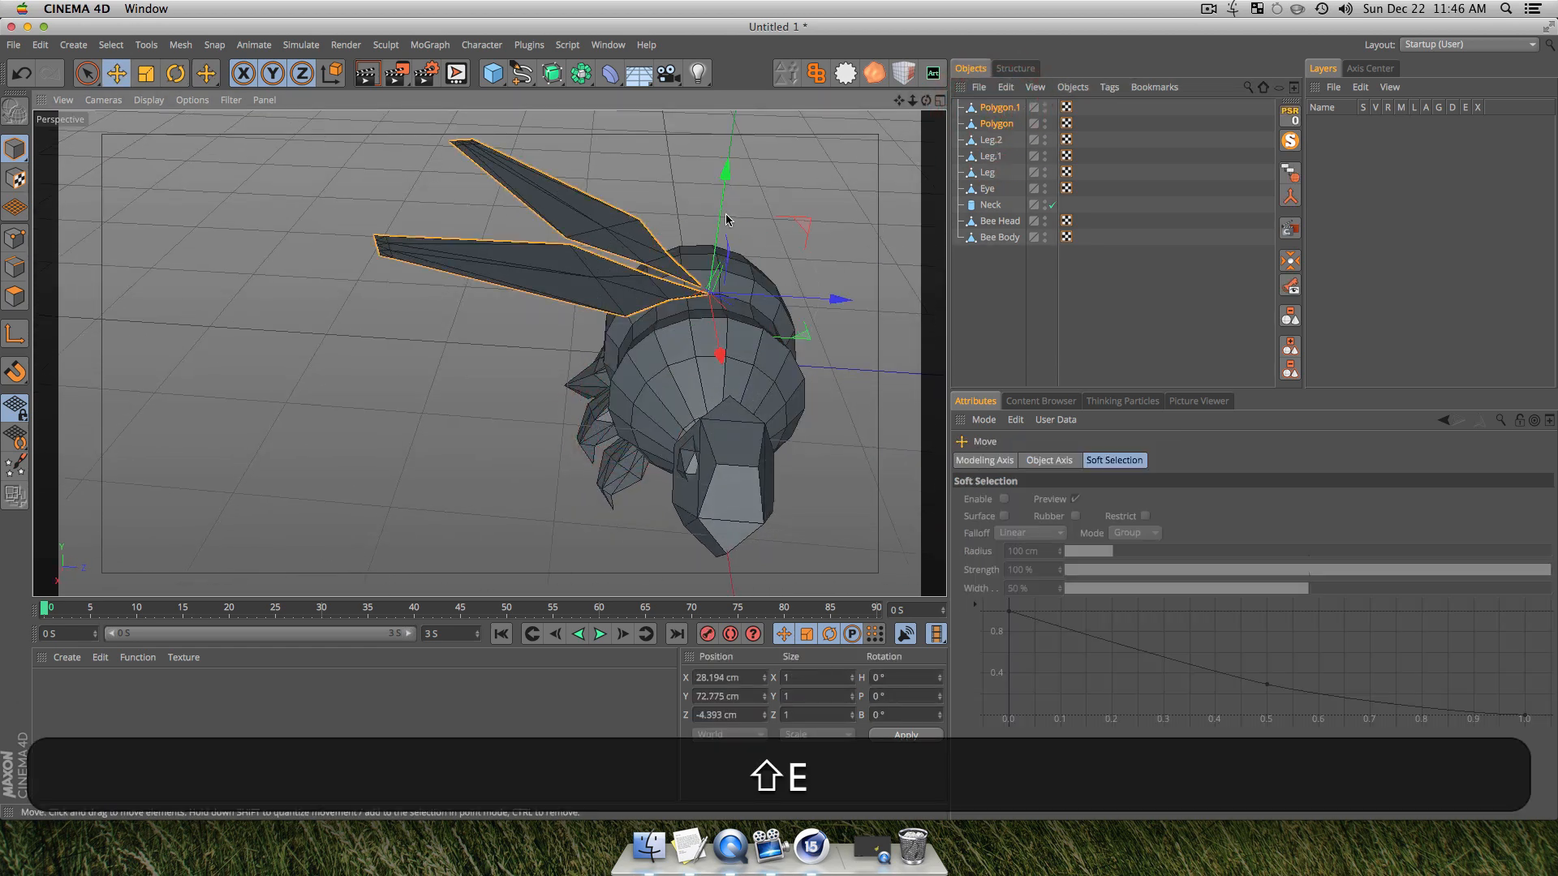
left_click_drag(721, 175, 713, 362)
scroll(878, 273, "down", 3)
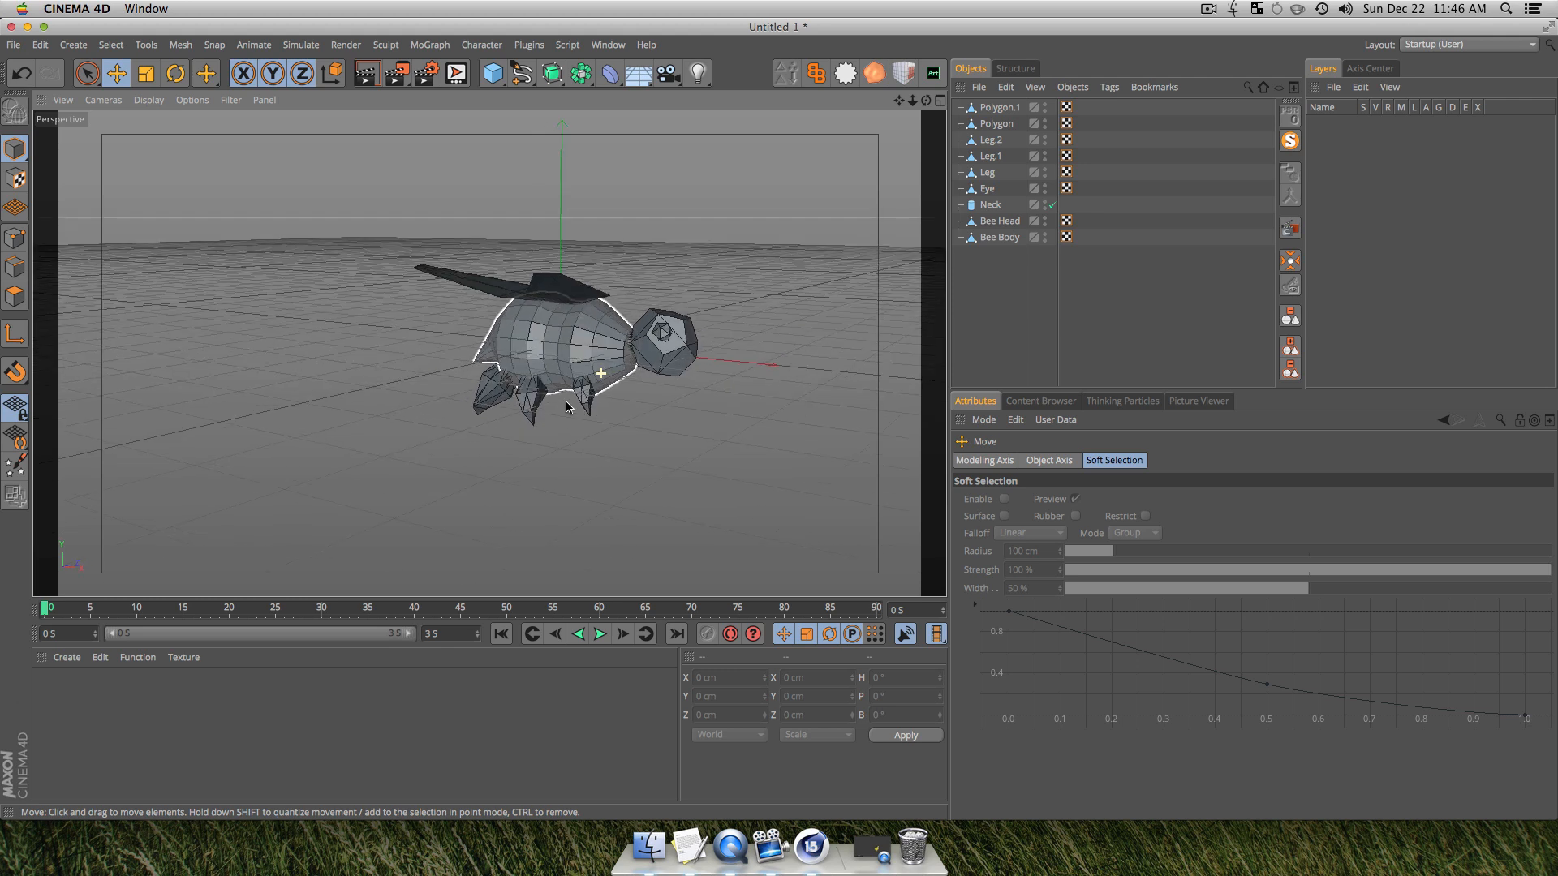
left_click(1009, 295)
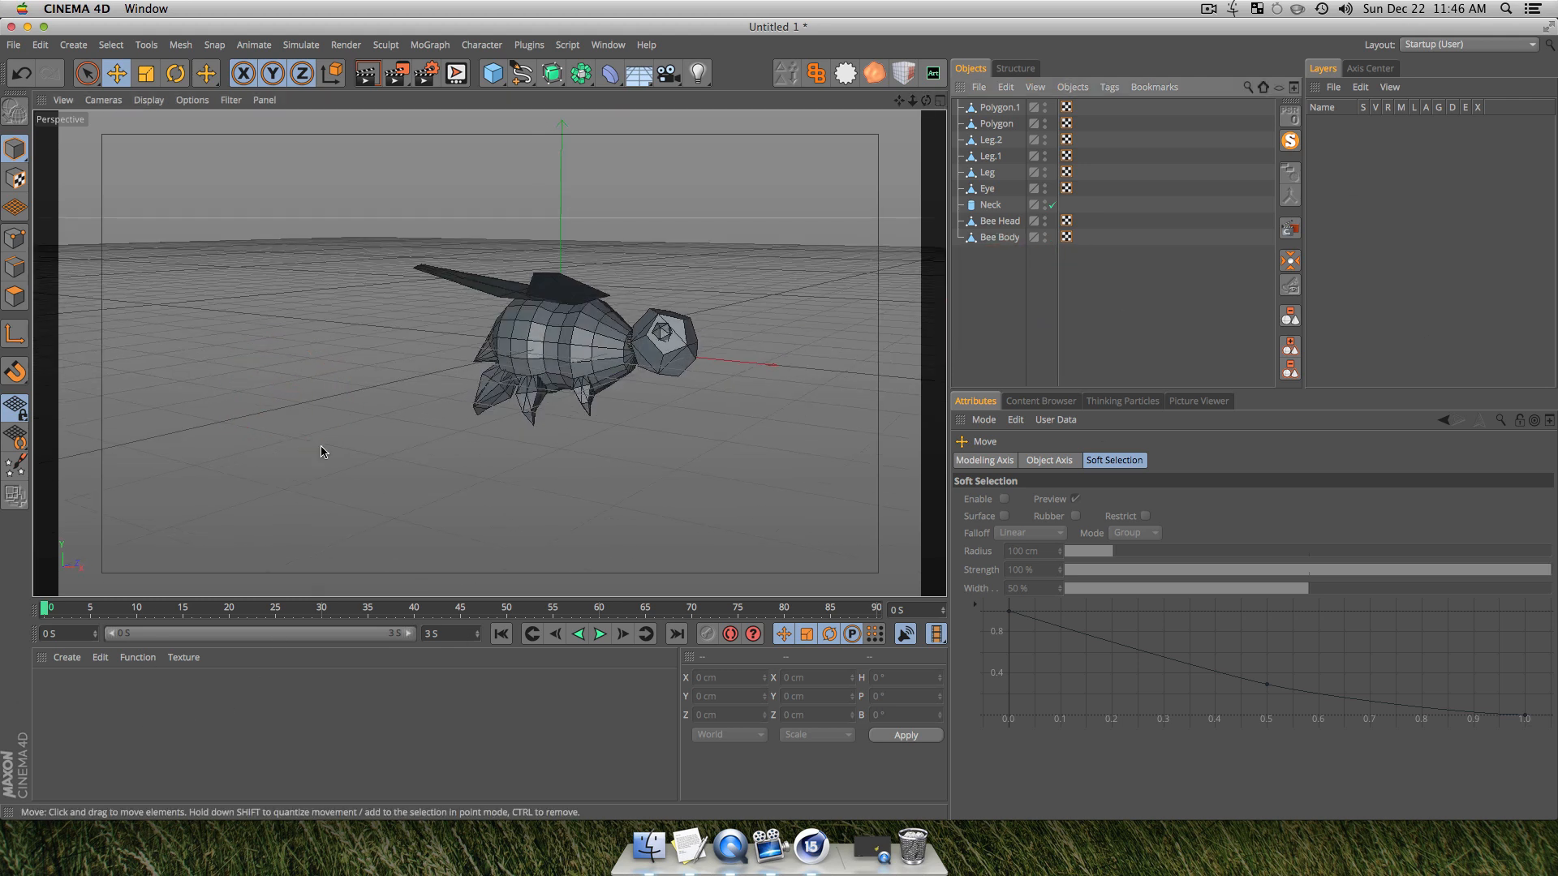
Step: Create a new material and turn off its Specular channel
double_click(163, 718)
double_click(57, 704)
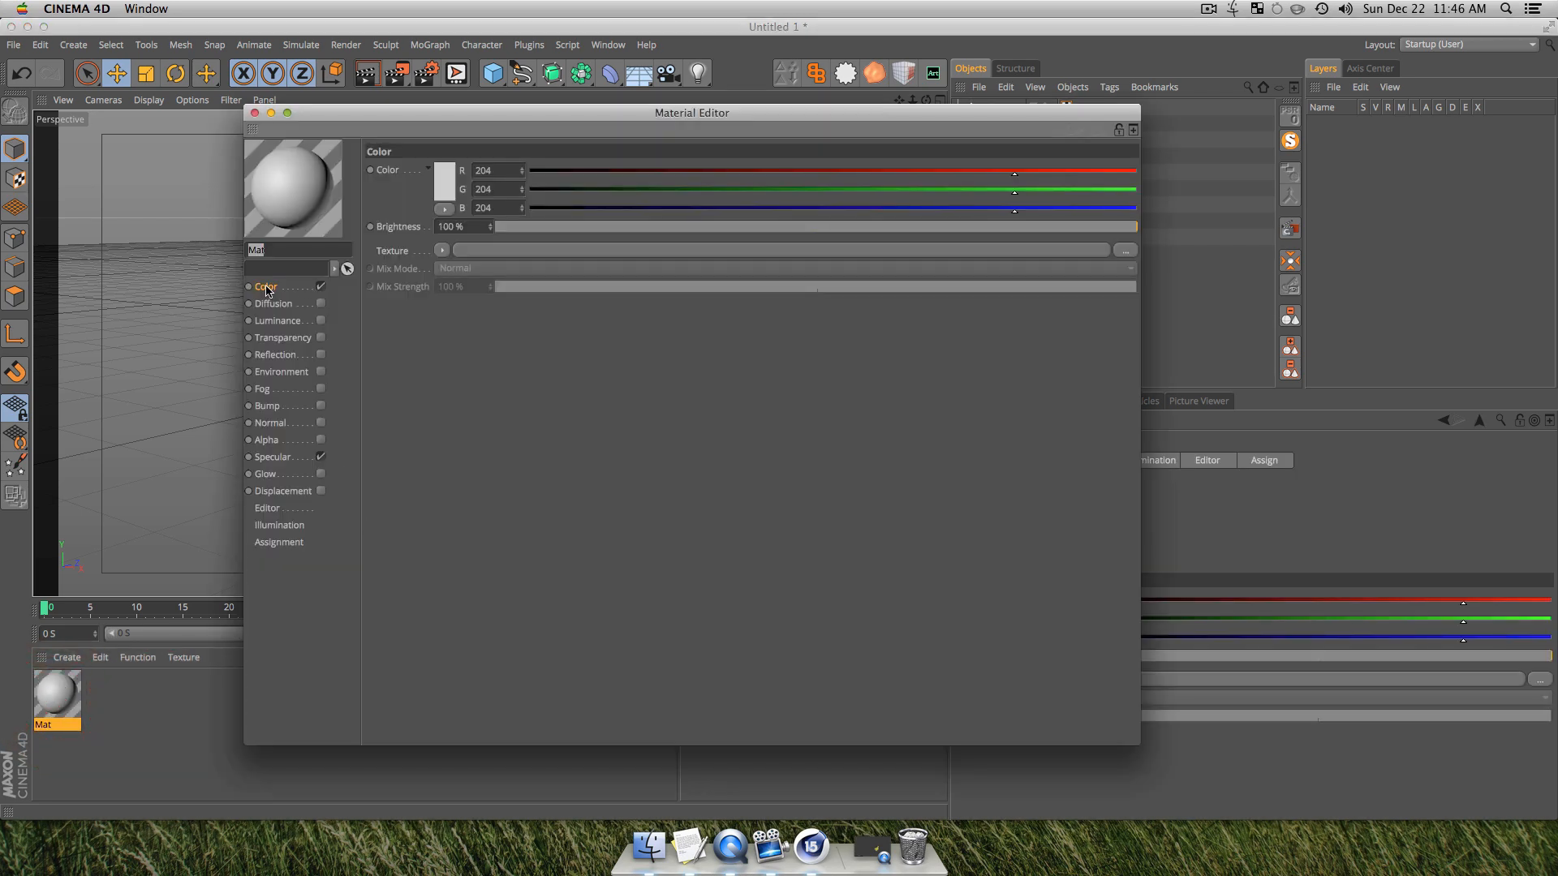
left_click(321, 457)
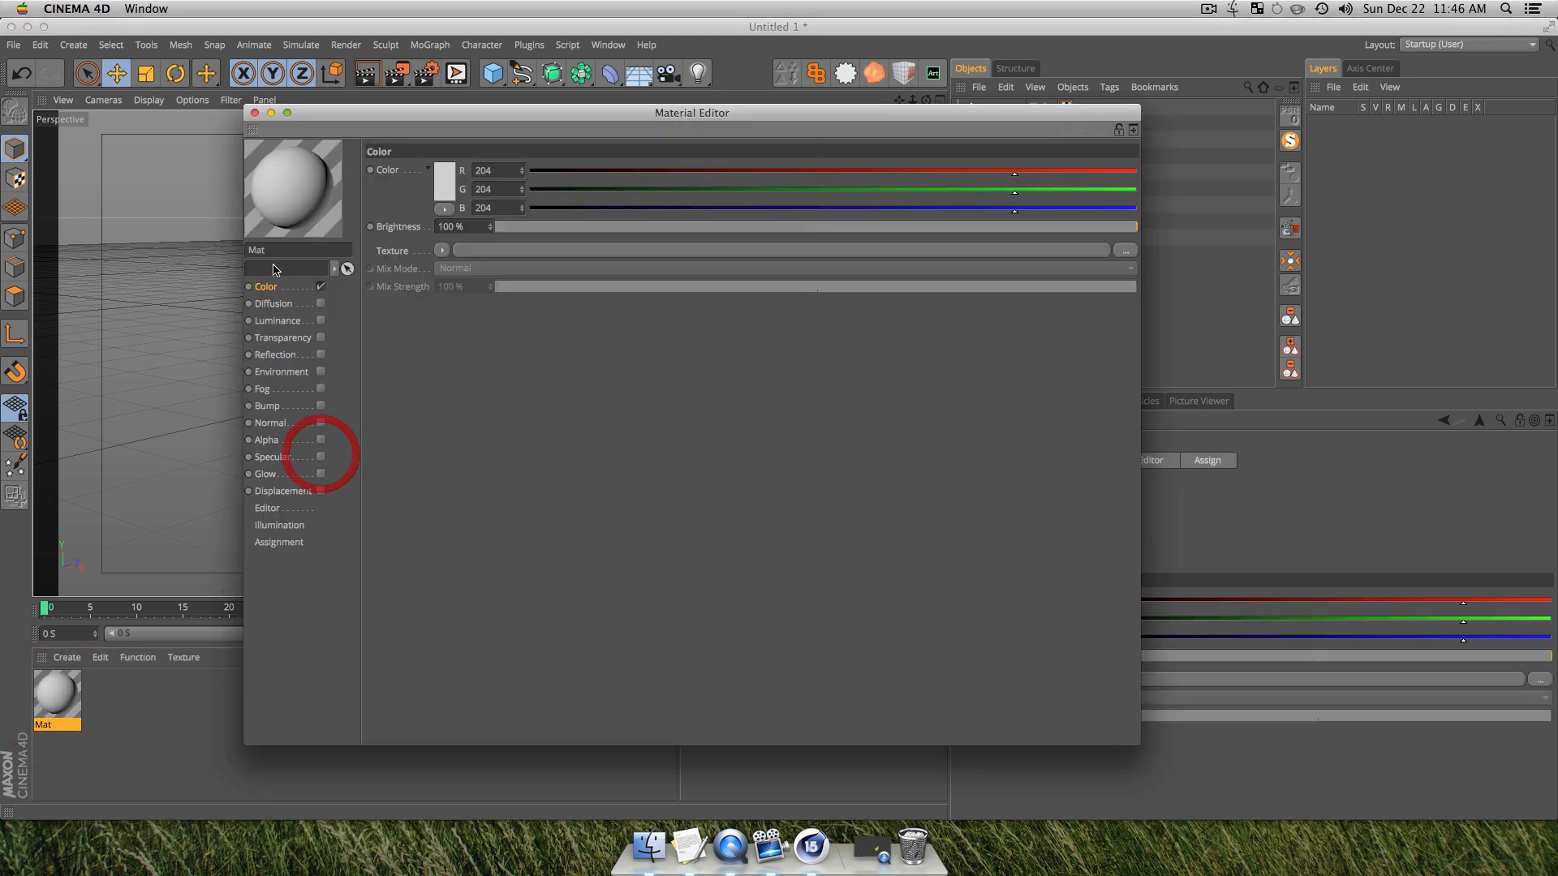
Step: Color the material light yellow (R 241, G 245, B 104) and turn on its Luminance channel
left_click(435, 169)
left_click(430, 128)
left_click(398, 146)
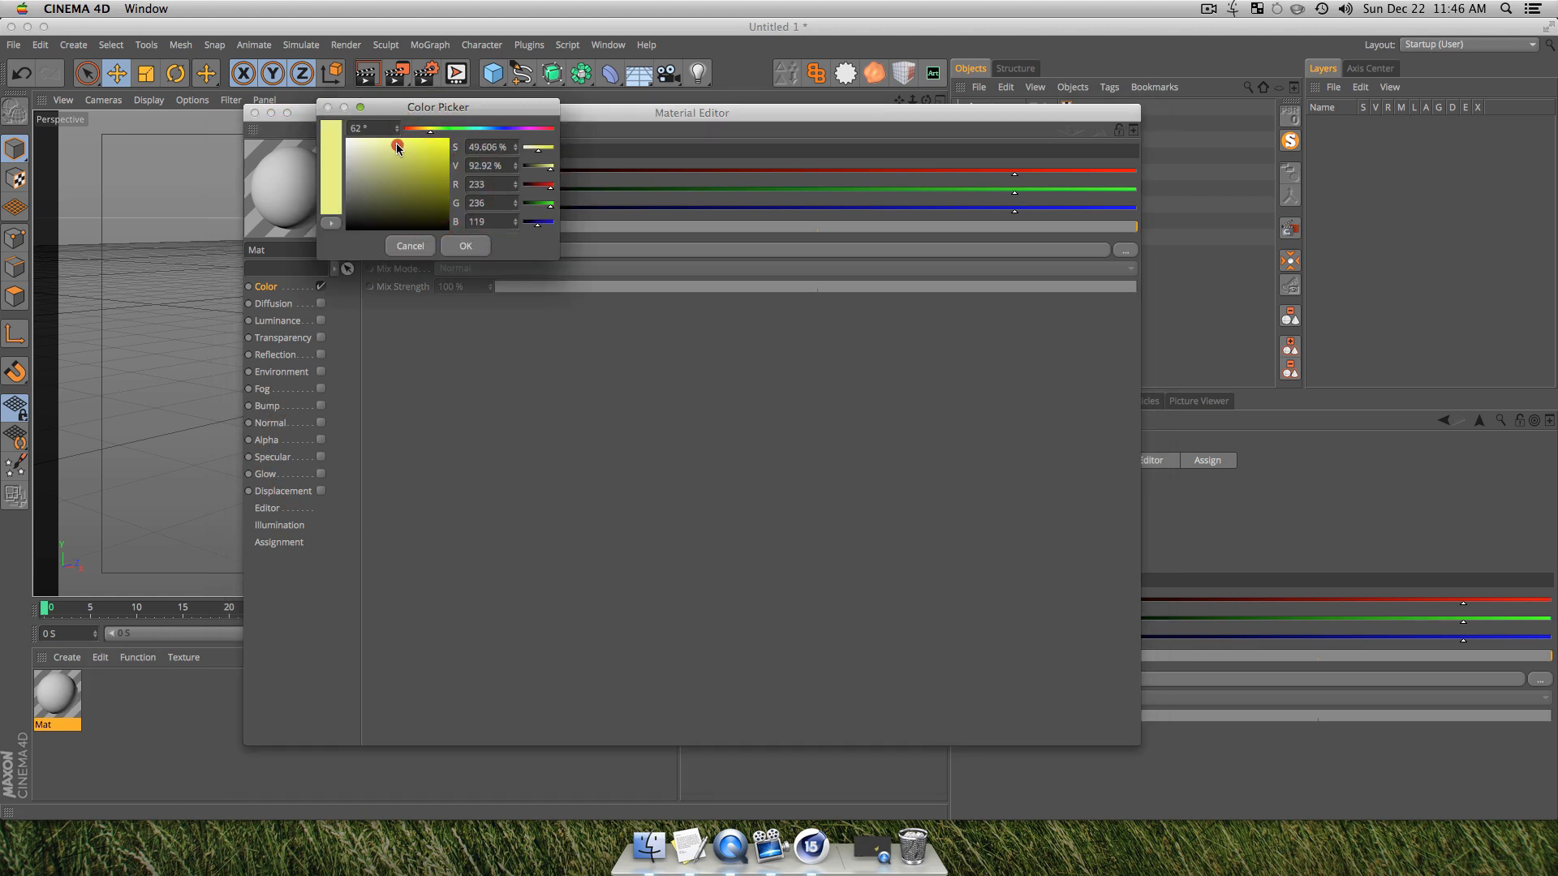
left_click(464, 245)
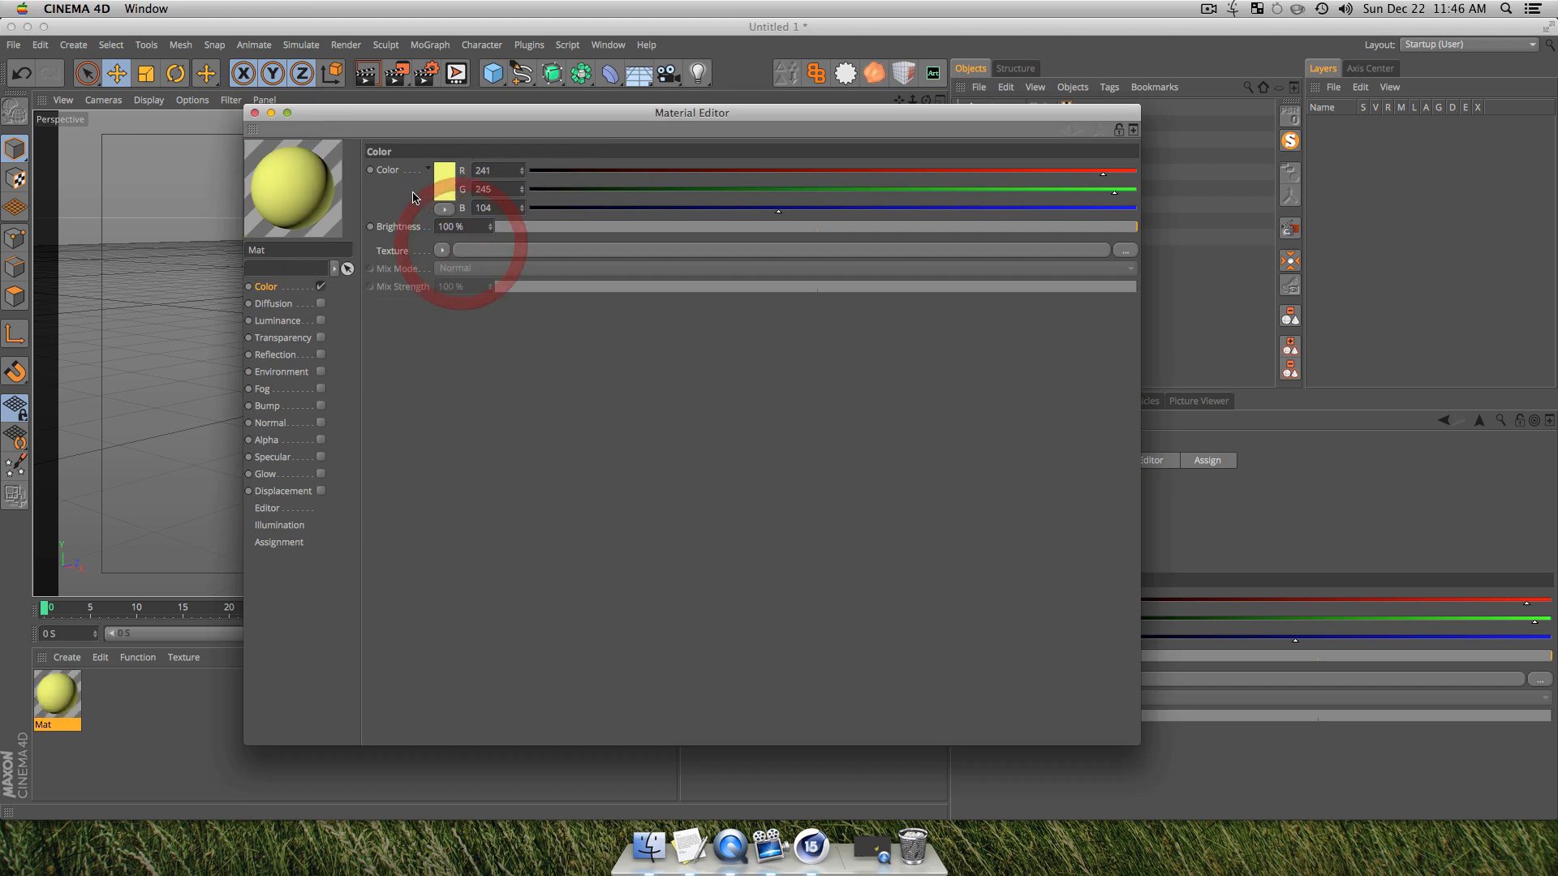
left_click(268, 324)
left_click(321, 320)
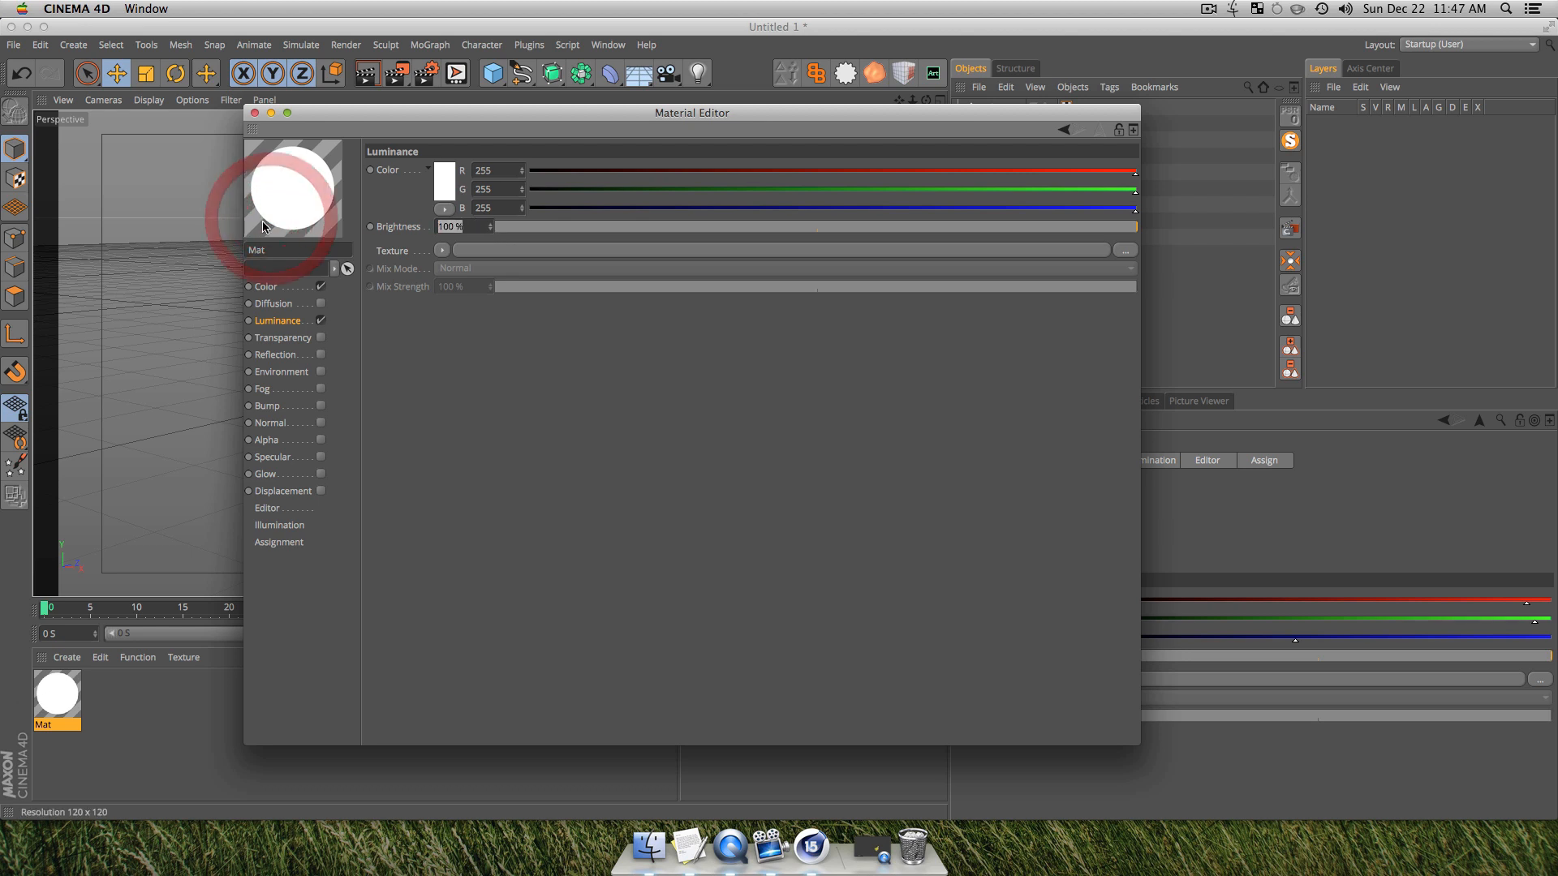
Step: Set the material's Luminance brightness to 50% and copy the light yellow from its Color channel into Luminance
type("6")
key("BackSpace")
type("50")
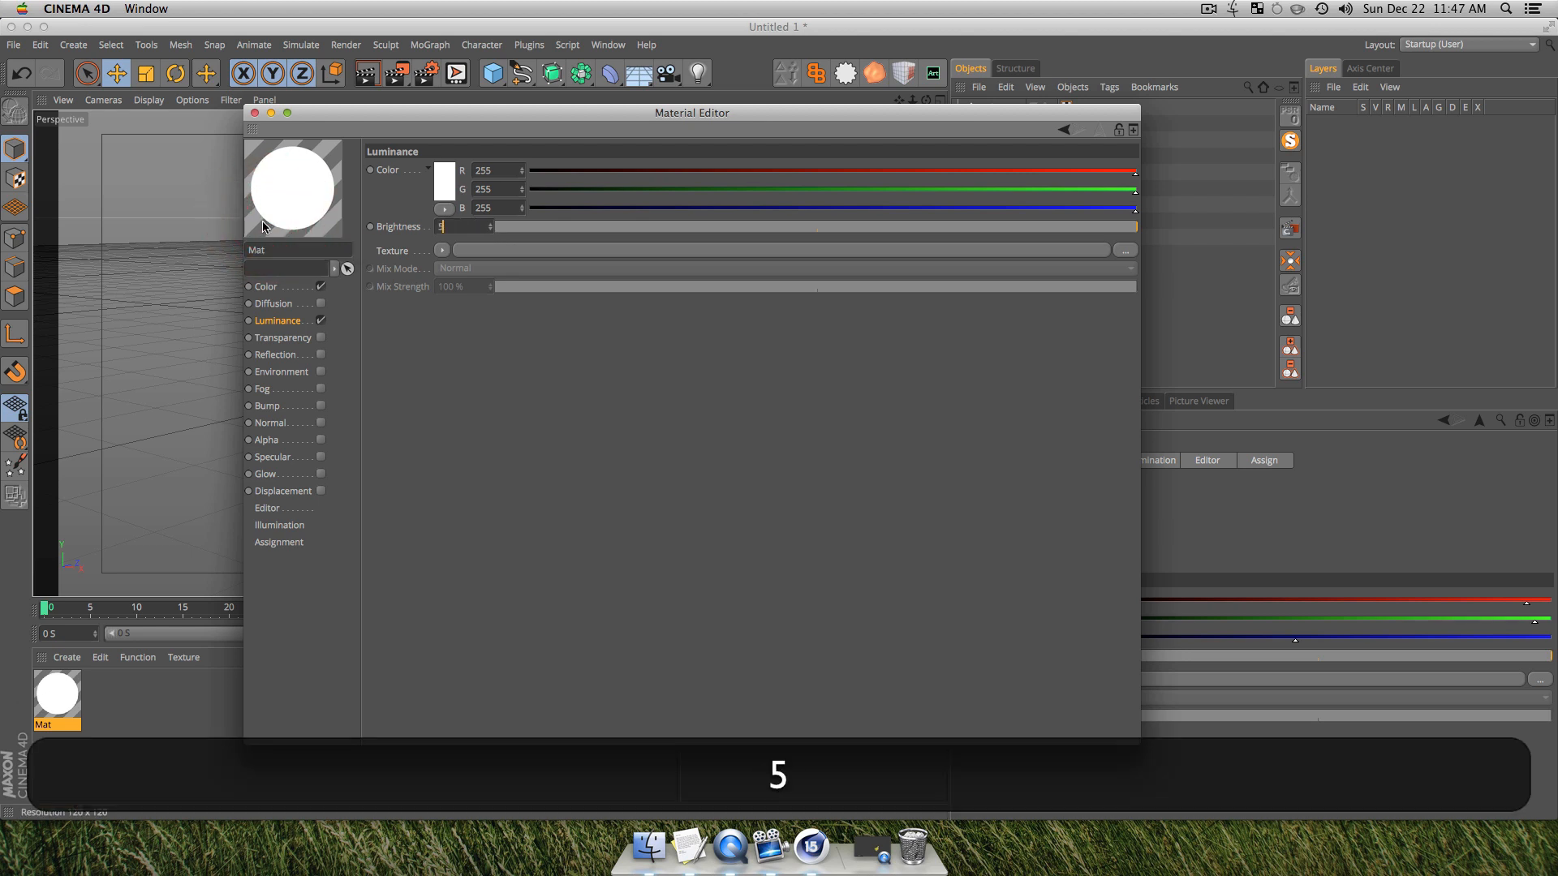
key("Return")
left_click(266, 287)
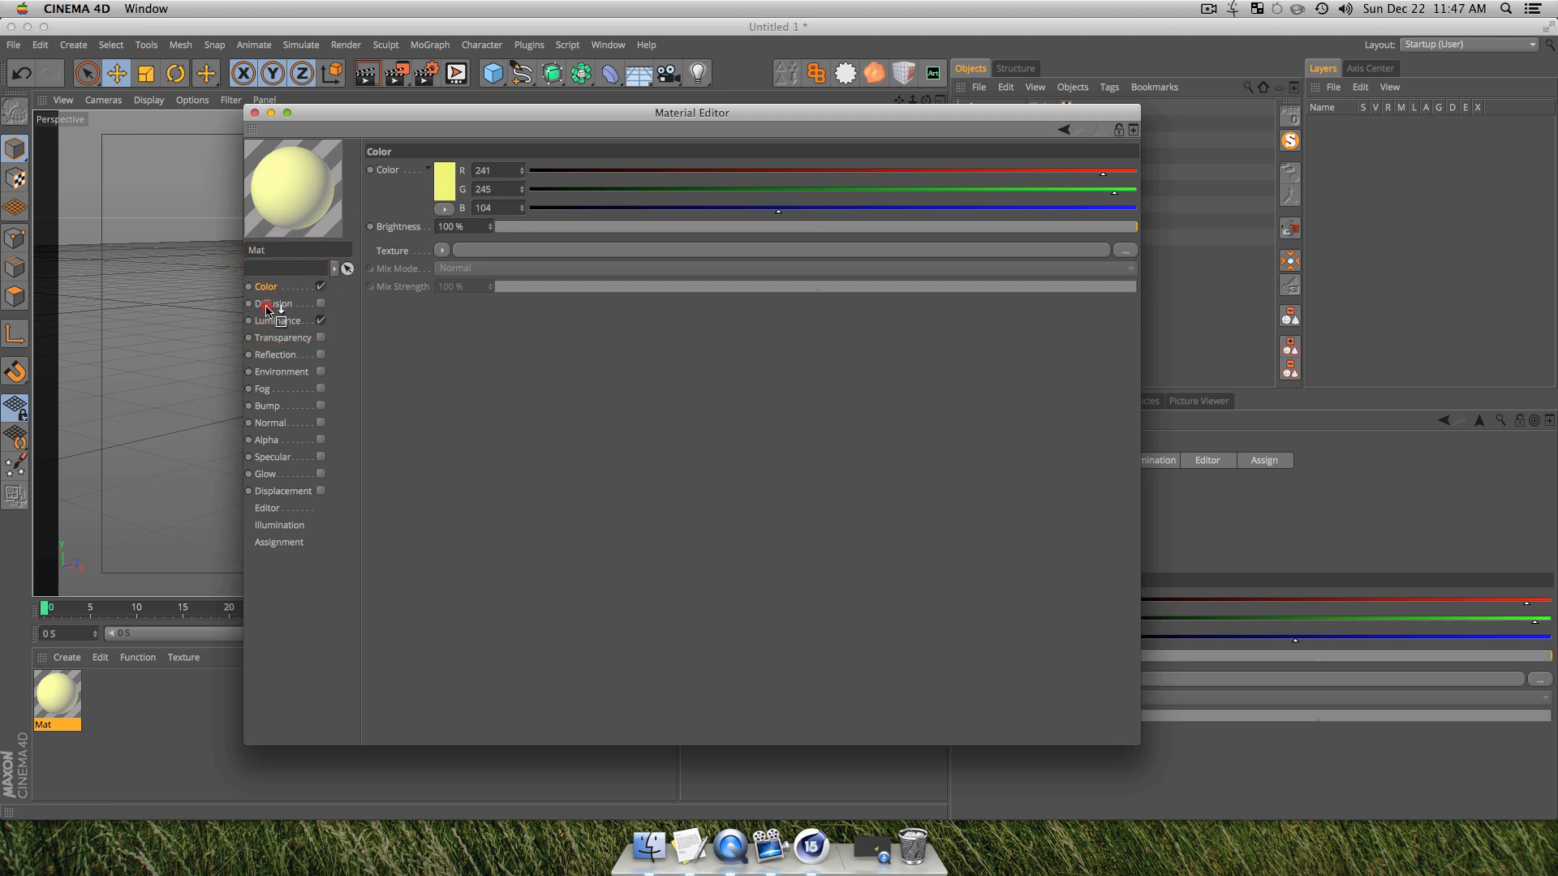
left_click_drag(268, 310, 267, 324)
left_click_drag(440, 189, 445, 180)
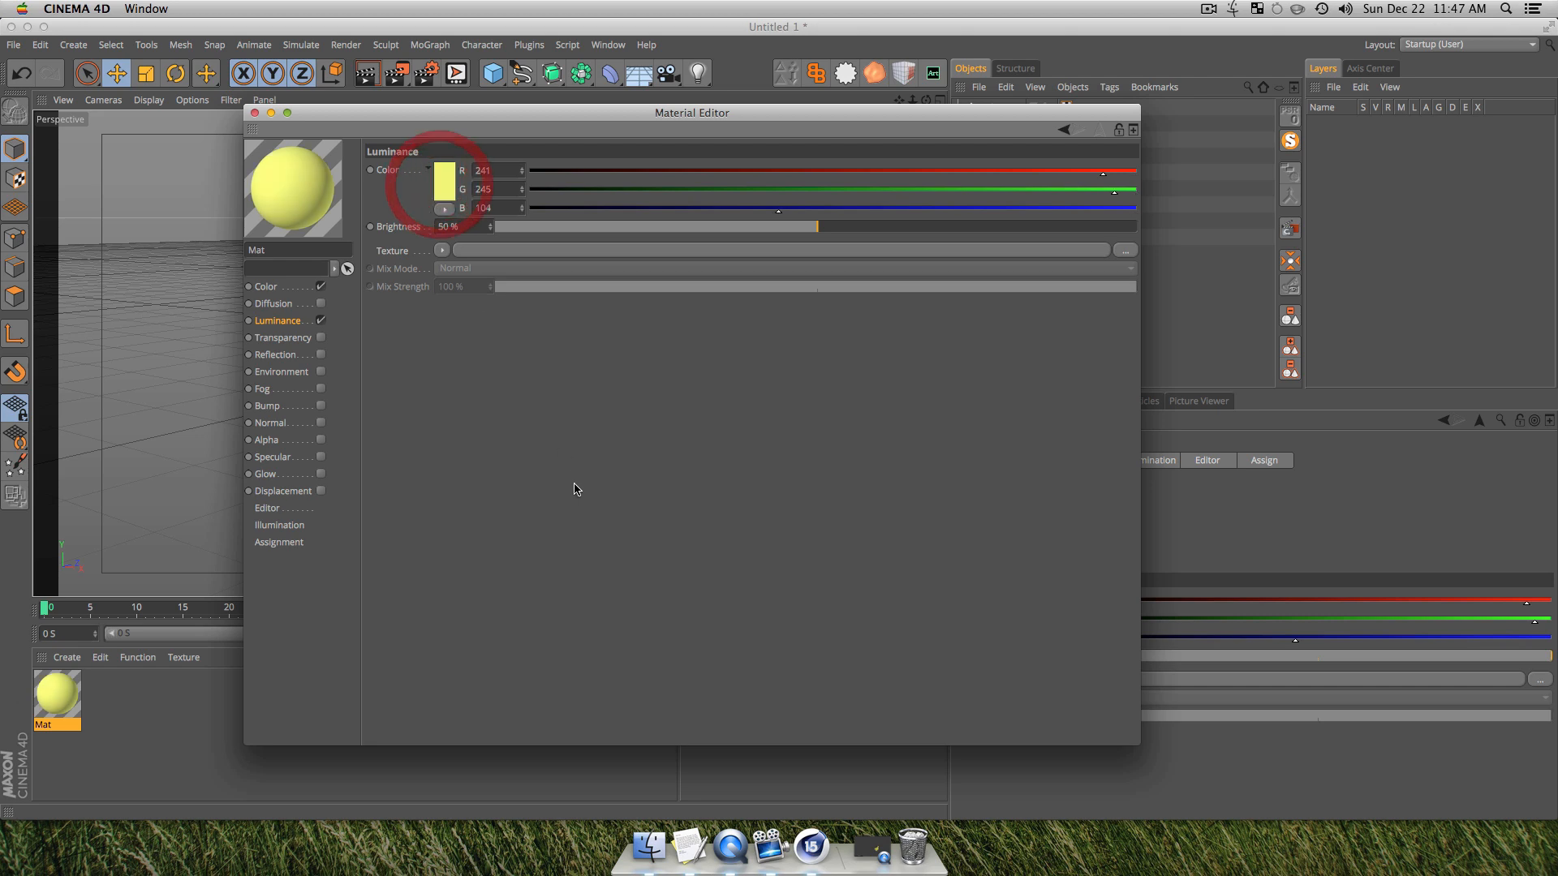
left_click(574, 487)
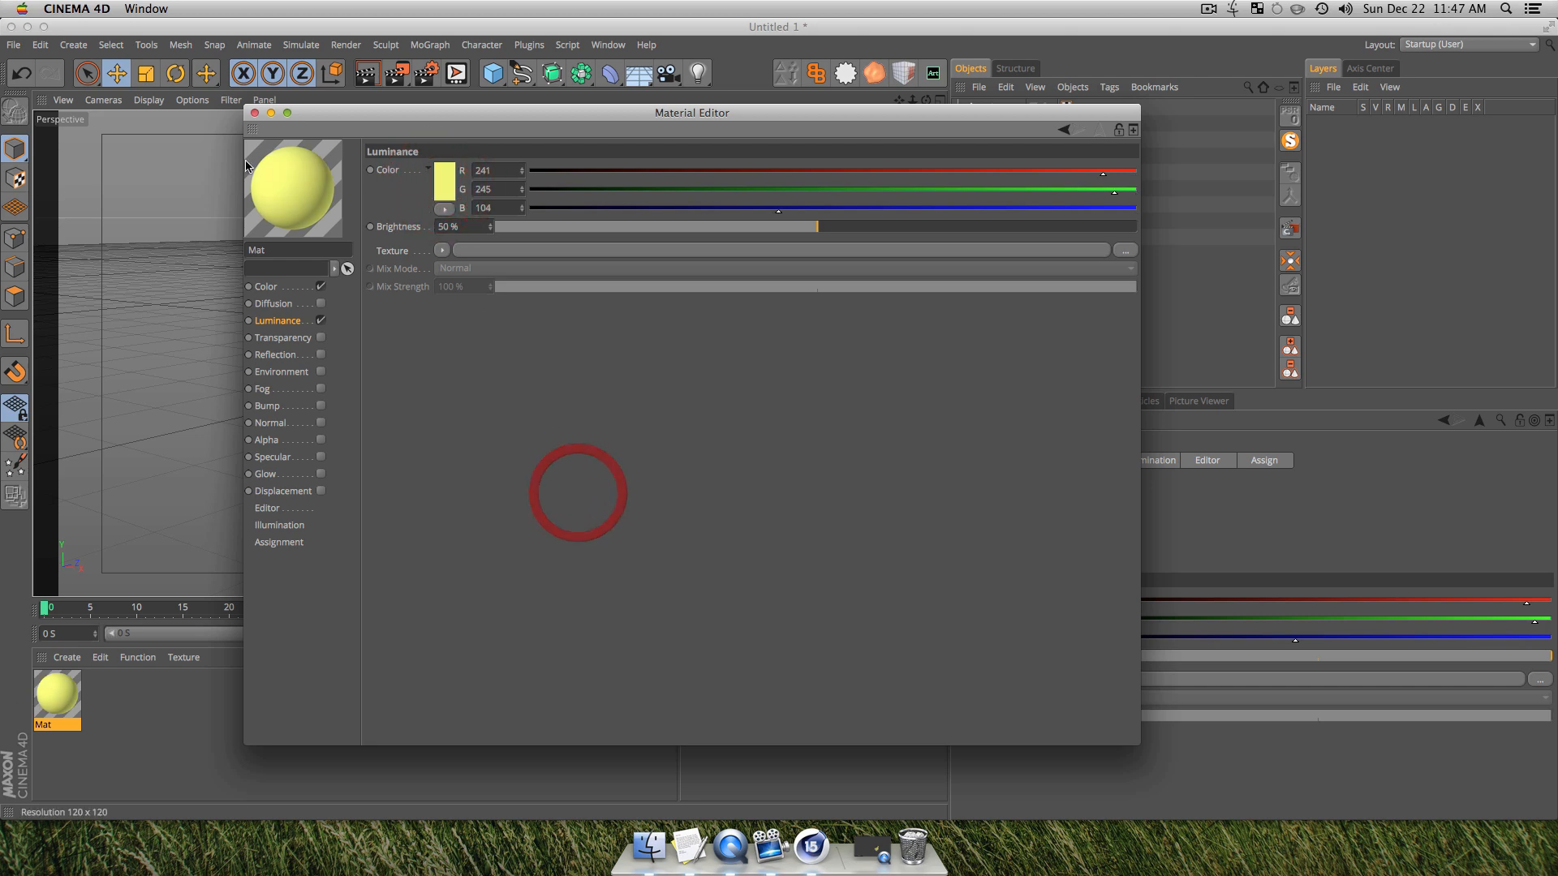
left_click(254, 115)
Step: Apply the yellow material to the Bee Body, the Bee Head and the Neck
left_click_drag(68, 704, 135, 713)
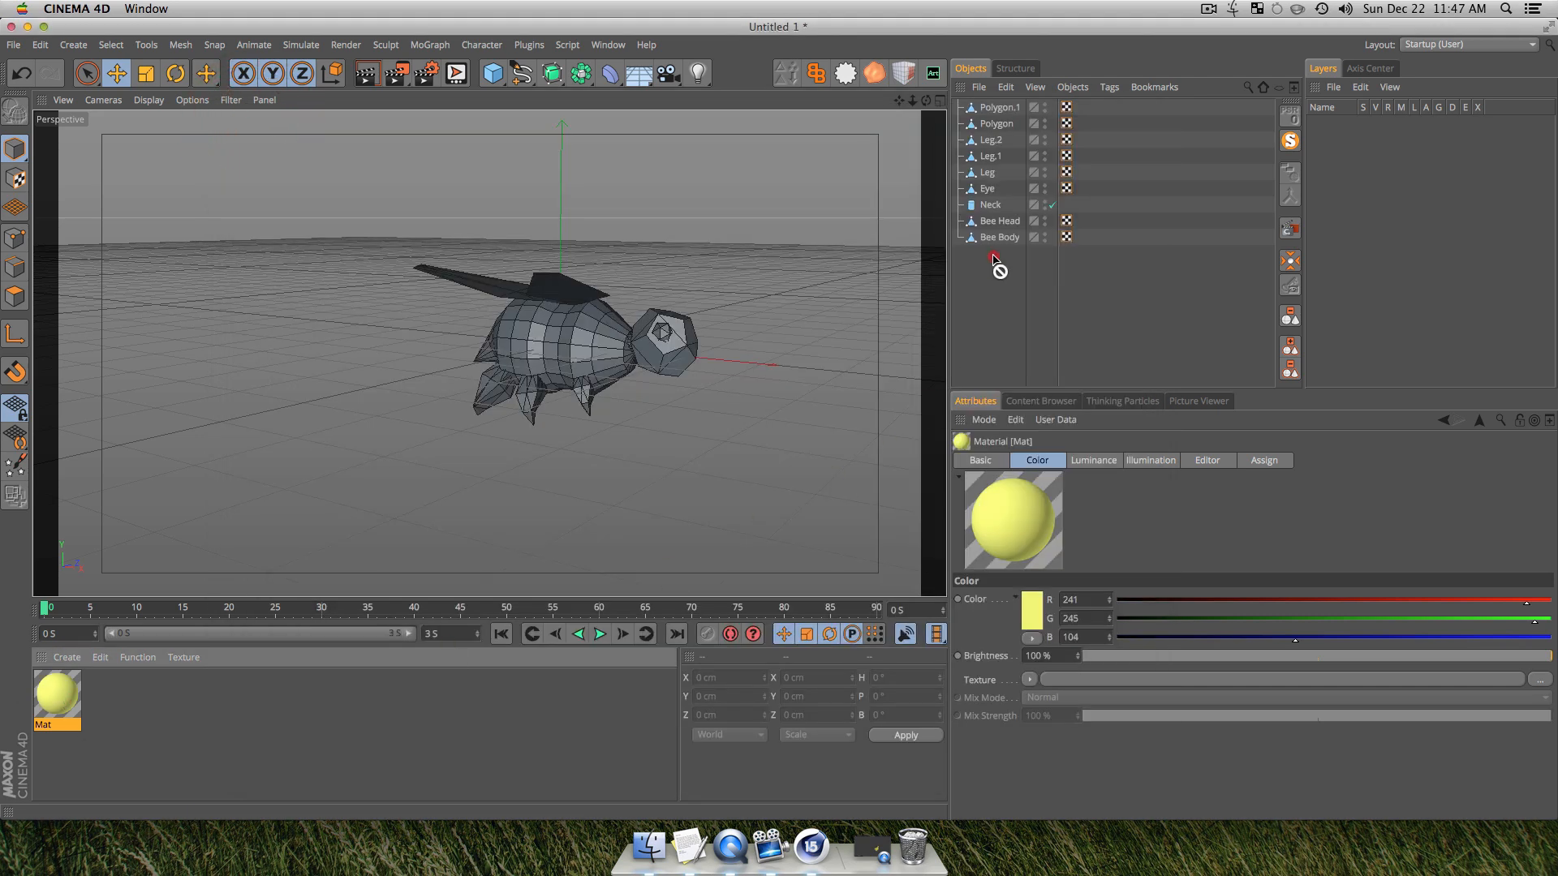
left_click_drag(1001, 239, 1003, 235)
left_click(1008, 302)
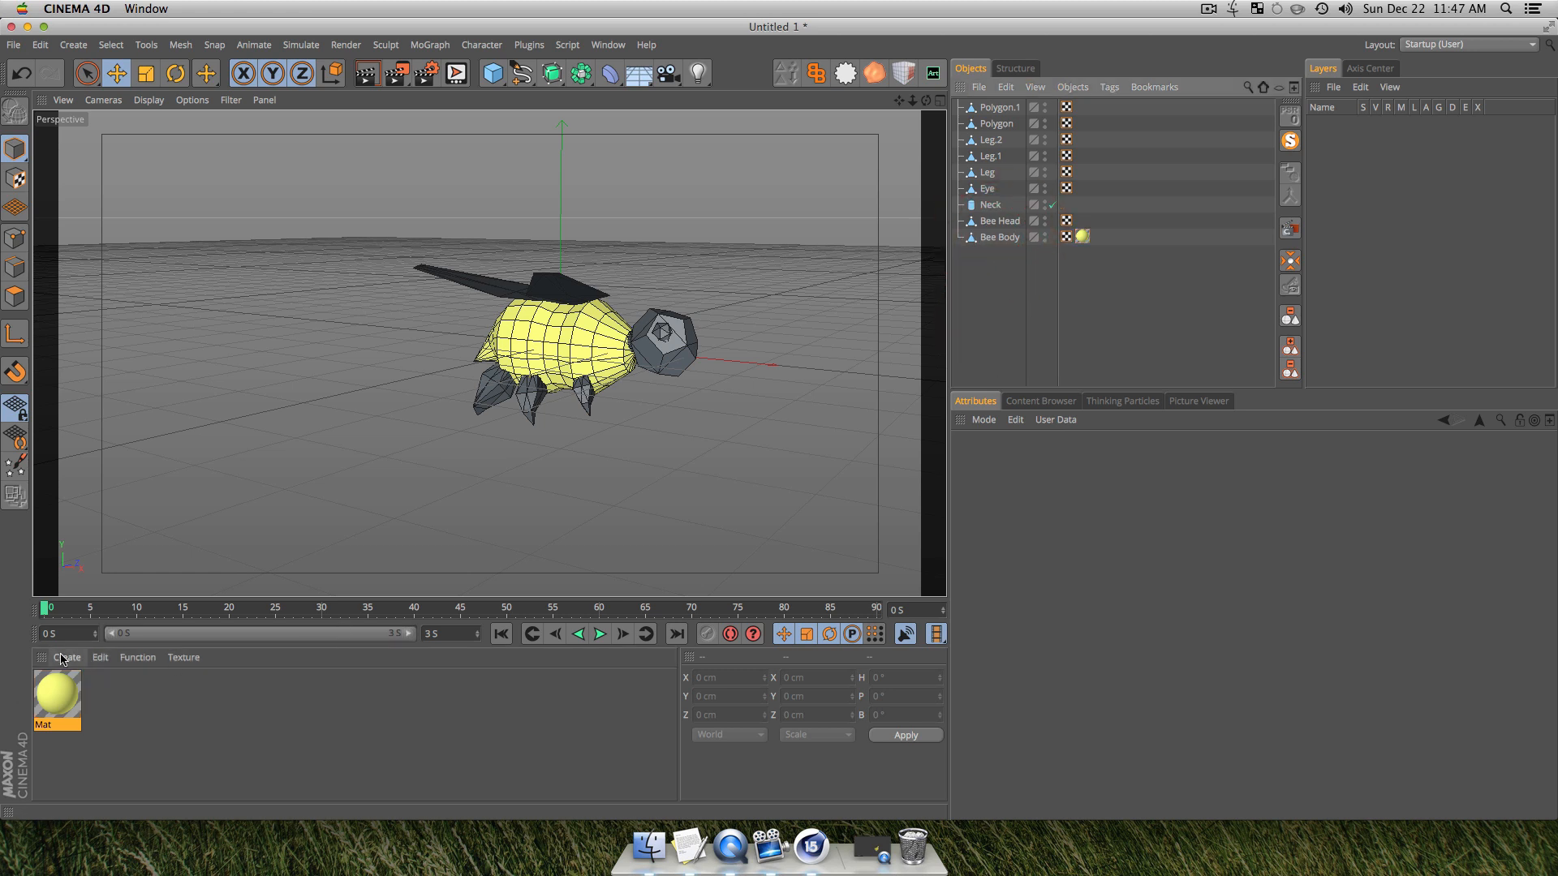
left_click_drag(57, 696, 372, 605)
left_click_drag(986, 202, 996, 222)
left_click(1020, 300)
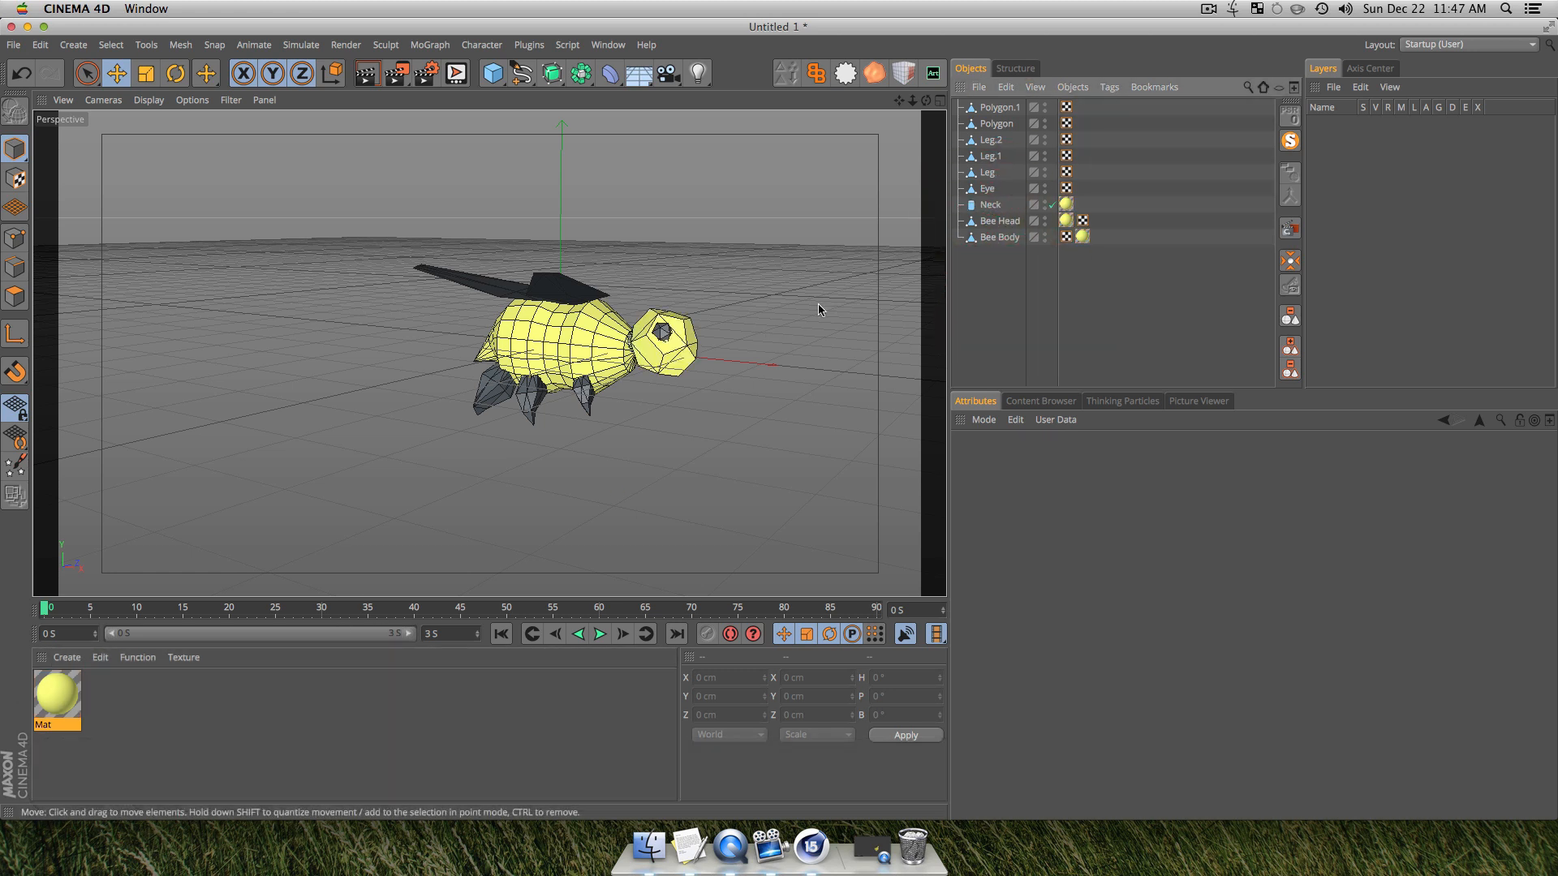
Step: Duplicate the yellow material and change the copy's Luminance color to pale cream (R 253, G 255, B 220)
key("3")
left_click_drag(654, 318, 382, 435)
left_click(157, 727)
left_click_drag(52, 708, 130, 718, "super")
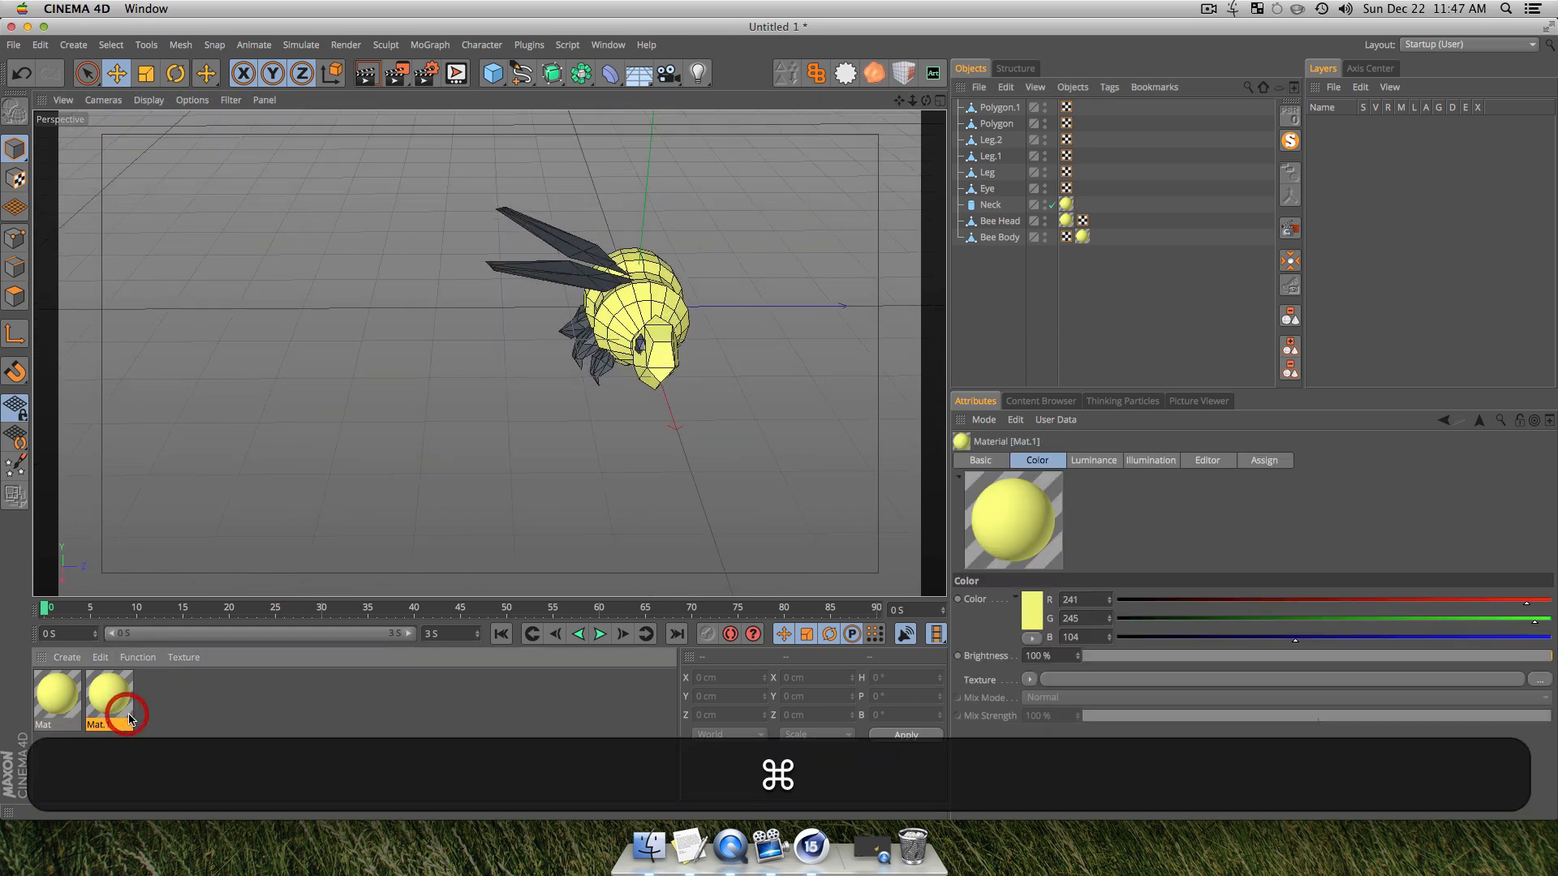
double_click(108, 702)
left_click(442, 174)
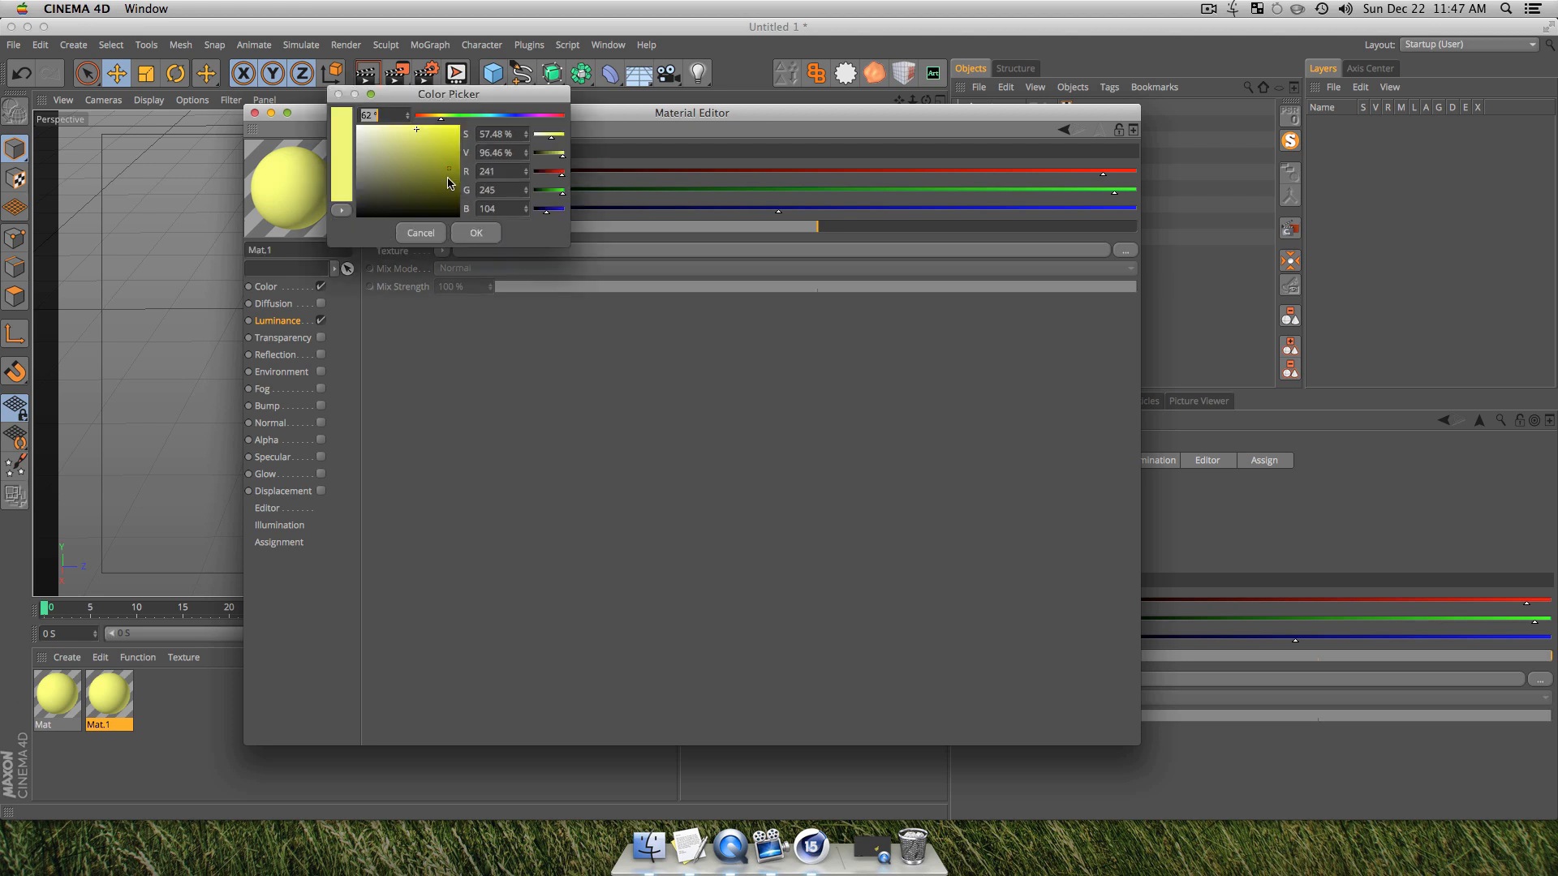
left_click_drag(358, 144, 361, 131)
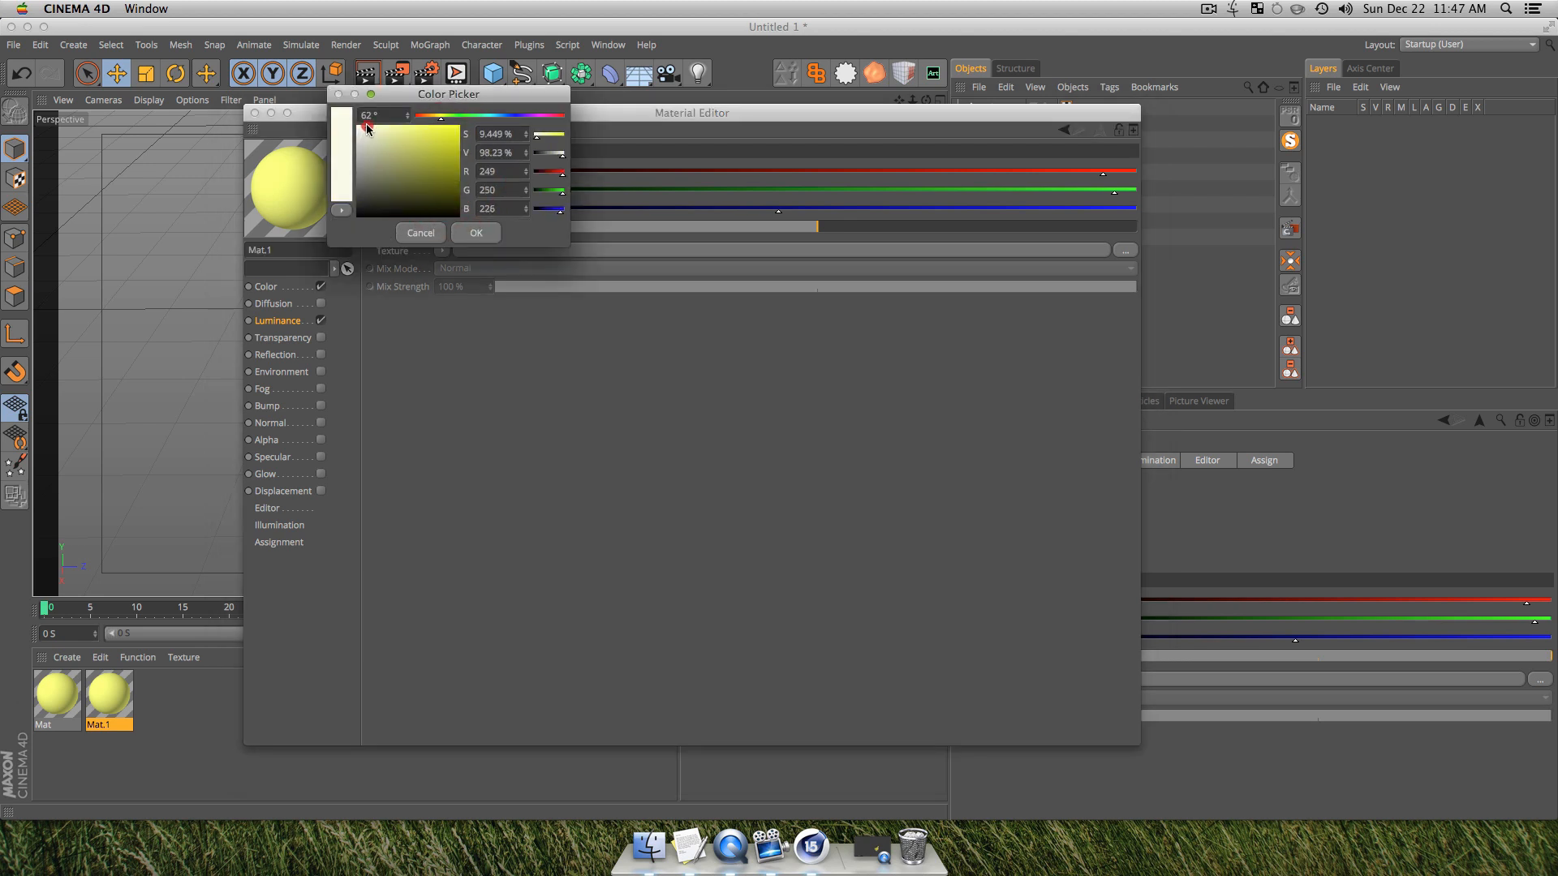
left_click(486, 234)
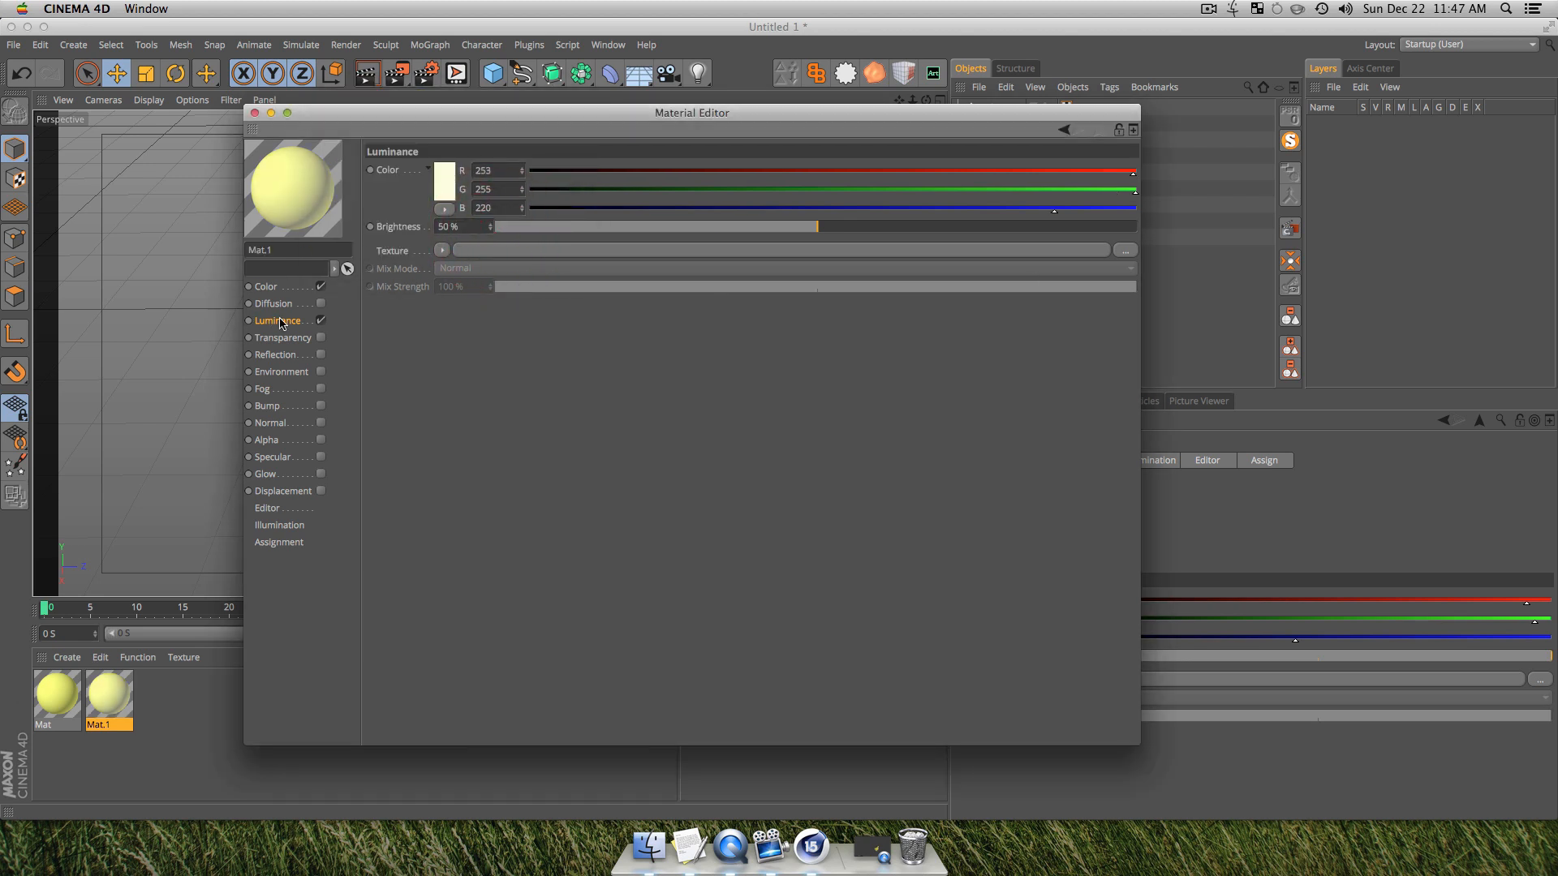
Step: Copy the pale cream Luminance color into the duplicated material's Color channel
left_click(270, 290)
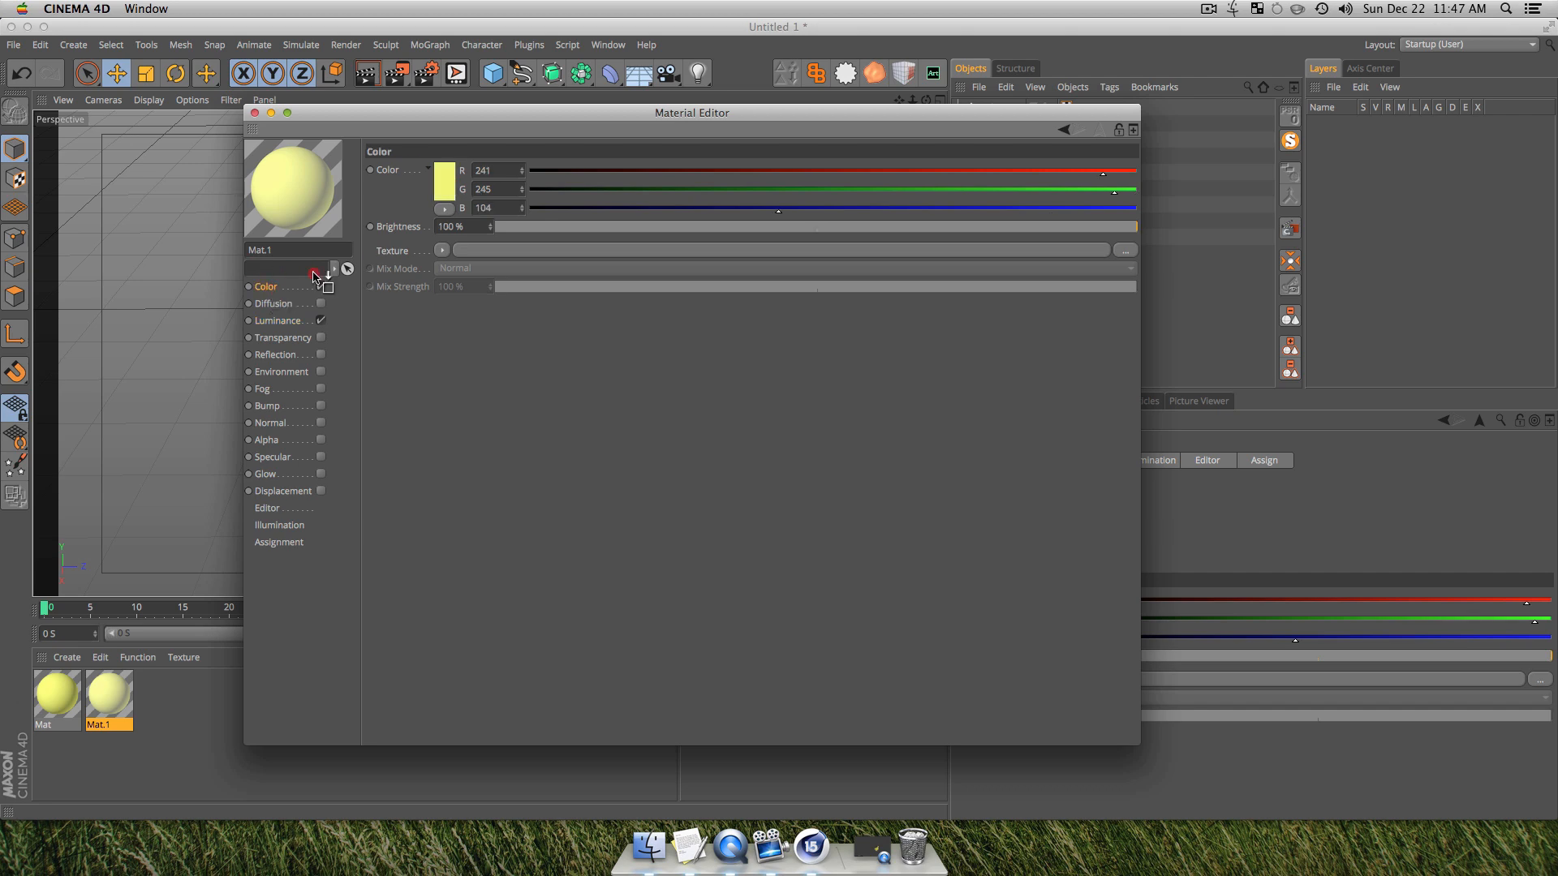
left_click_drag(458, 183, 451, 181)
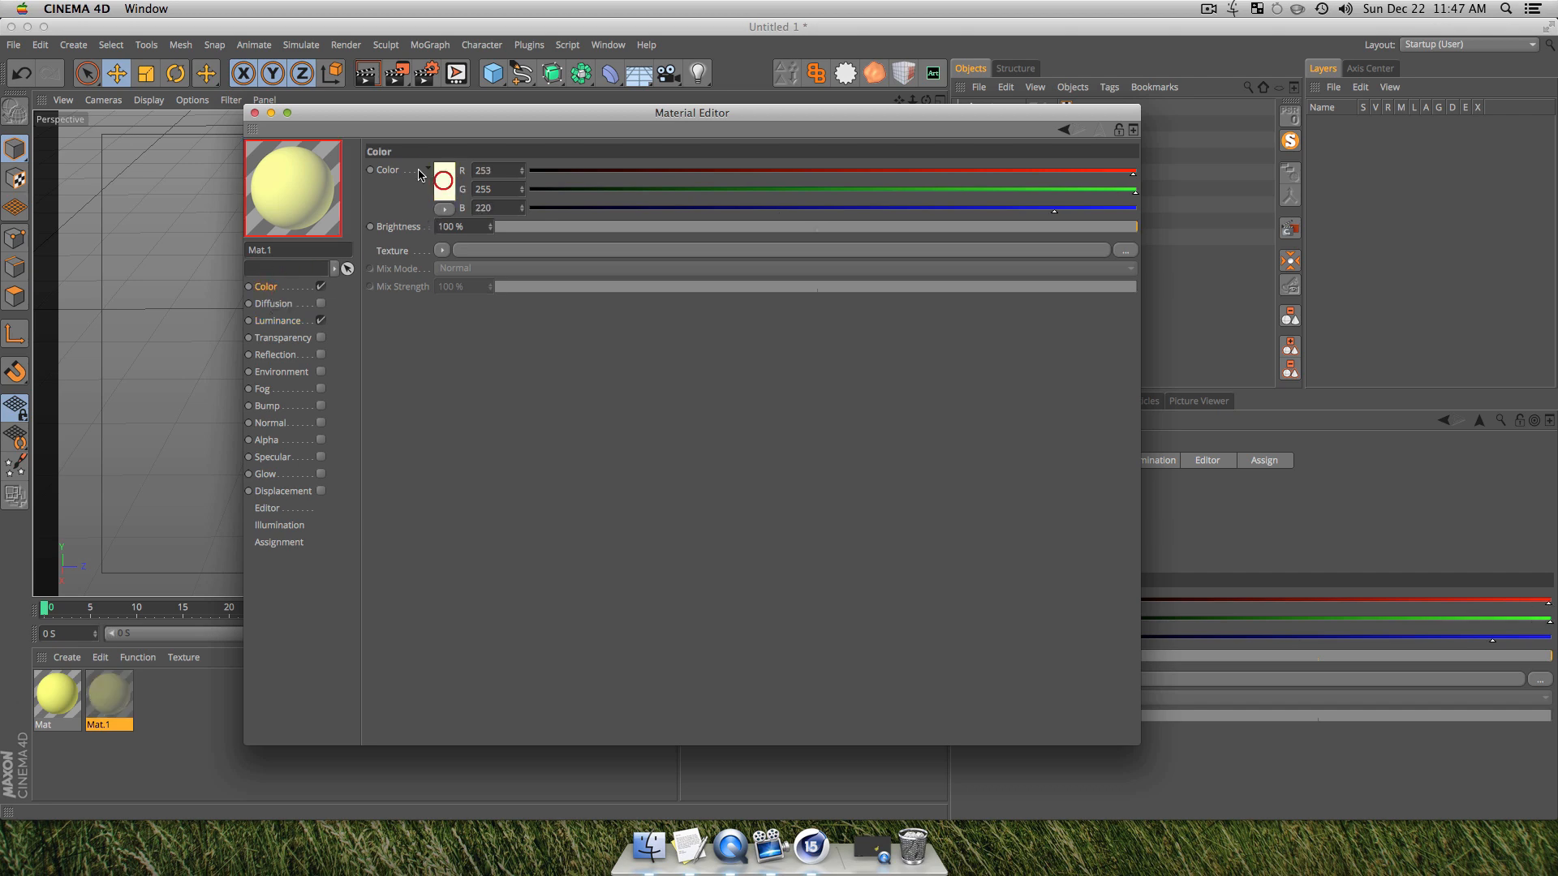
left_click(252, 115)
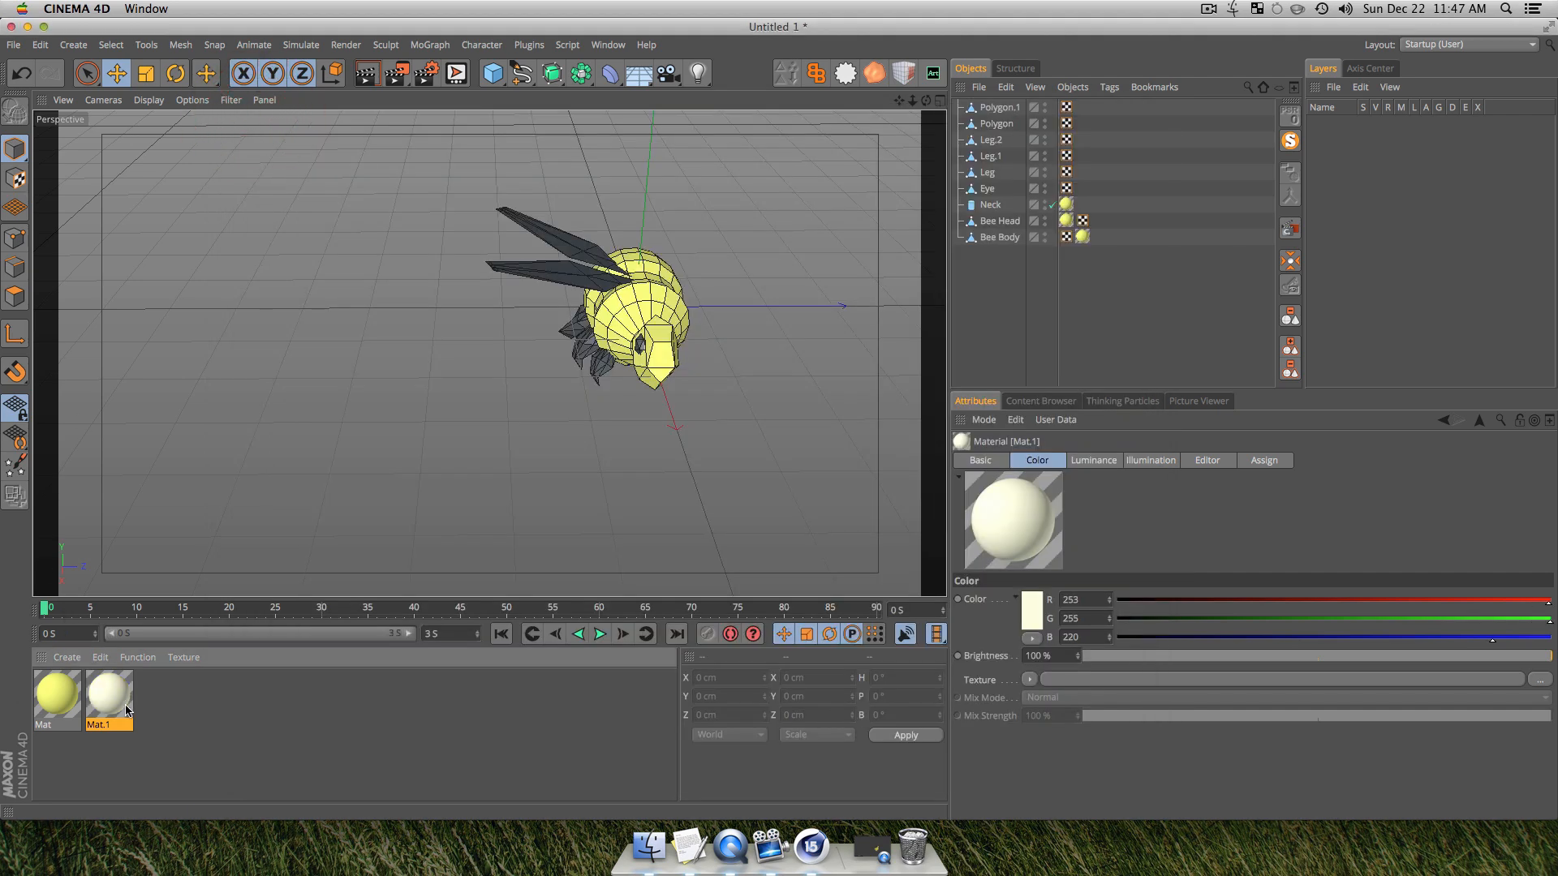
Step: Apply the pale cream material to both wings
left_click_drag(982, 127, 996, 108)
left_click(1008, 295)
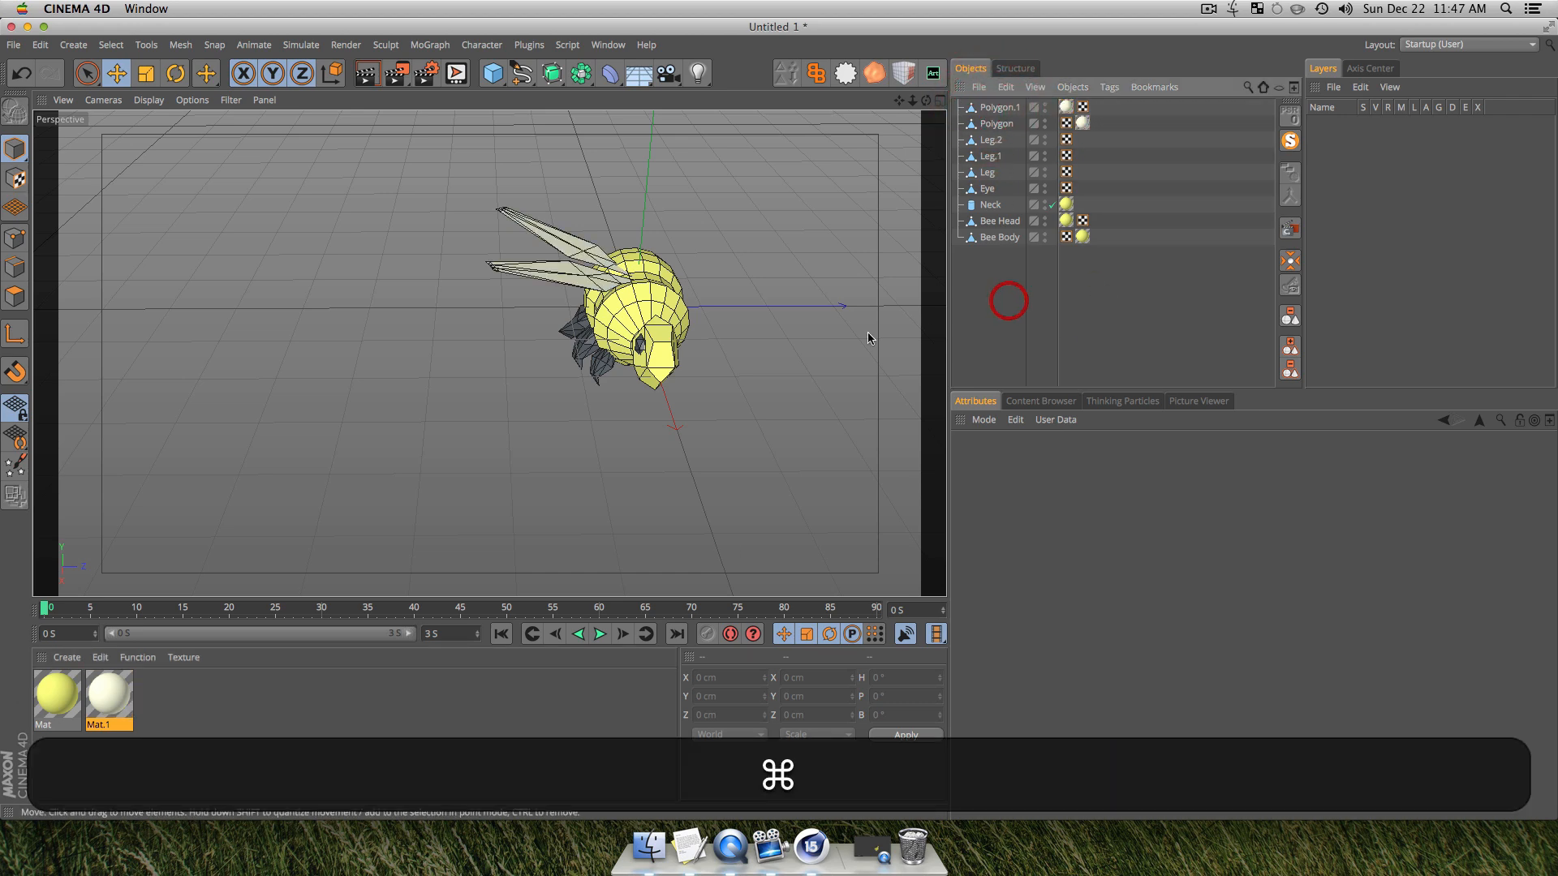
key("3")
left_click_drag(521, 435, 560, 432)
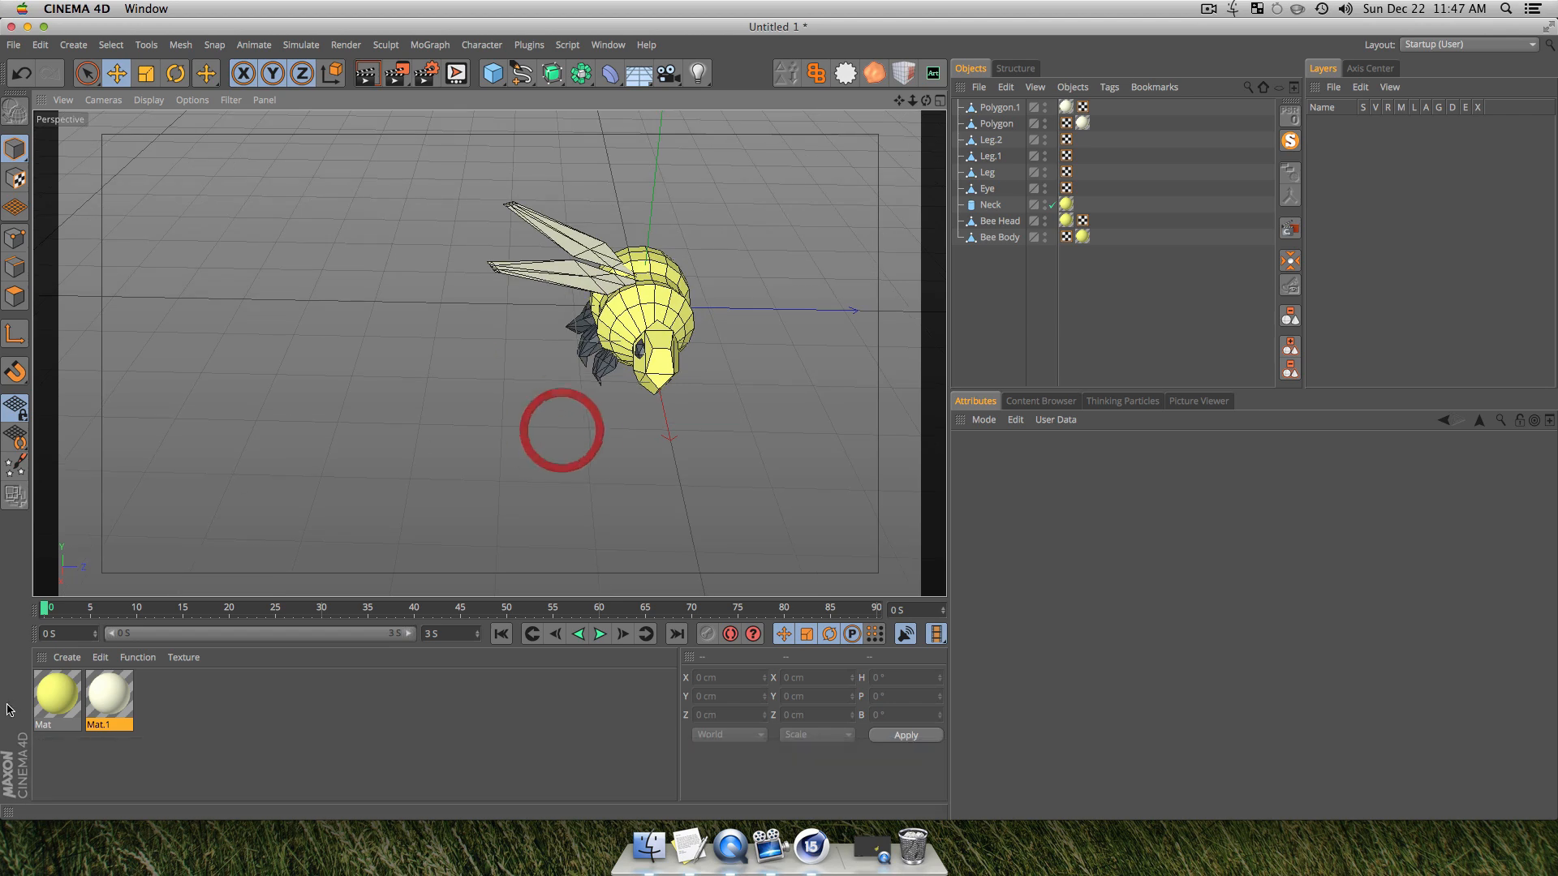
Step: Duplicate the cream material and make the copy's Color and Luminance dark gray (R 45, G 45, B 41)
left_click_drag(109, 694, 174, 706, "super")
double_click(175, 706)
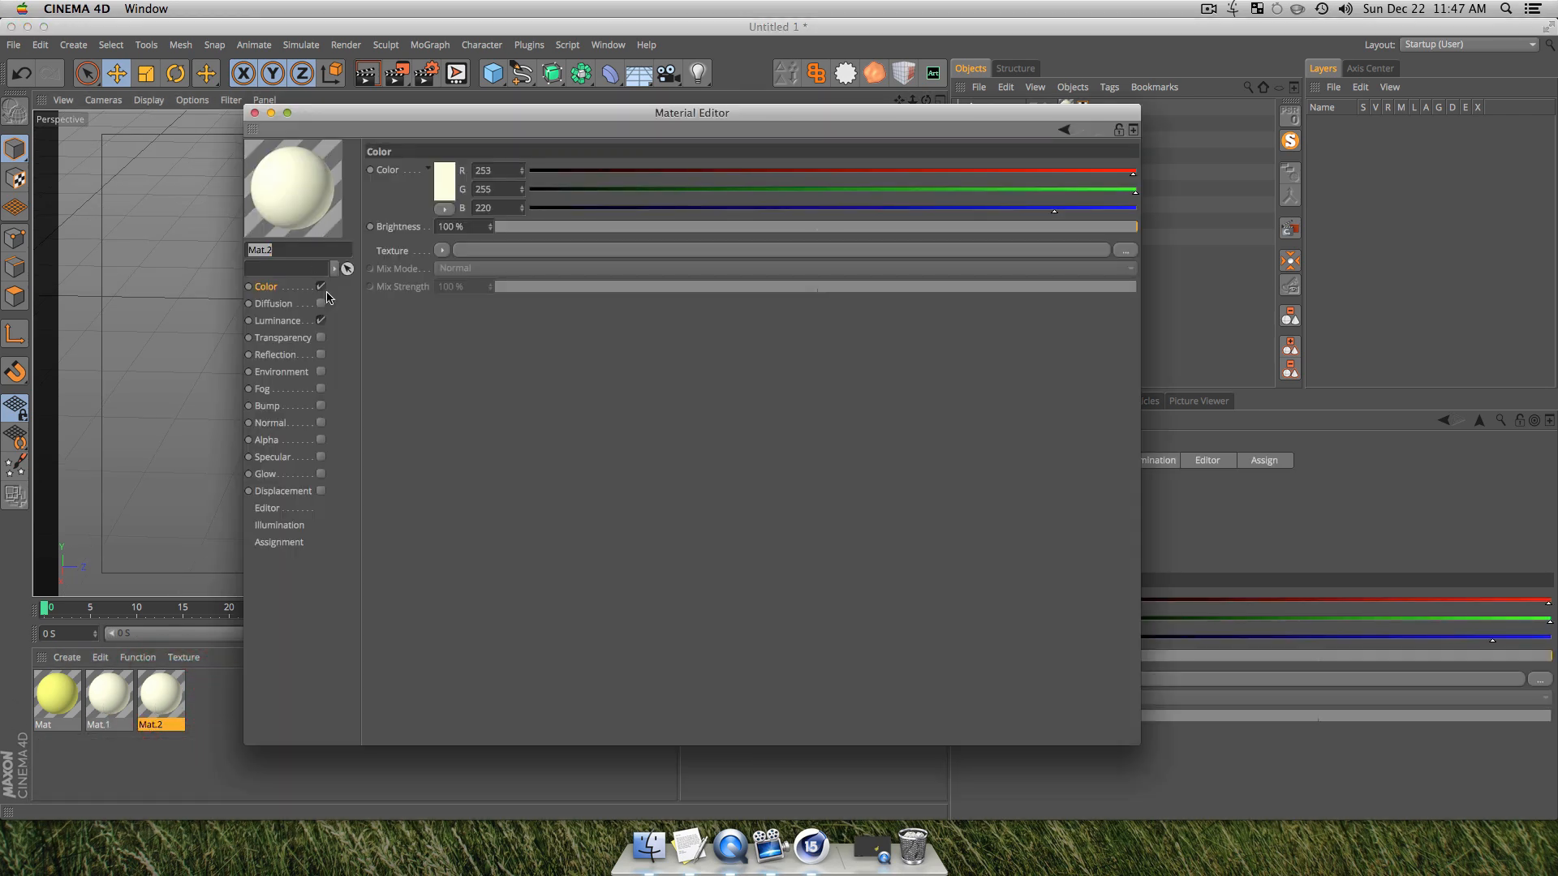
left_click(445, 195)
left_click_drag(403, 222, 365, 227)
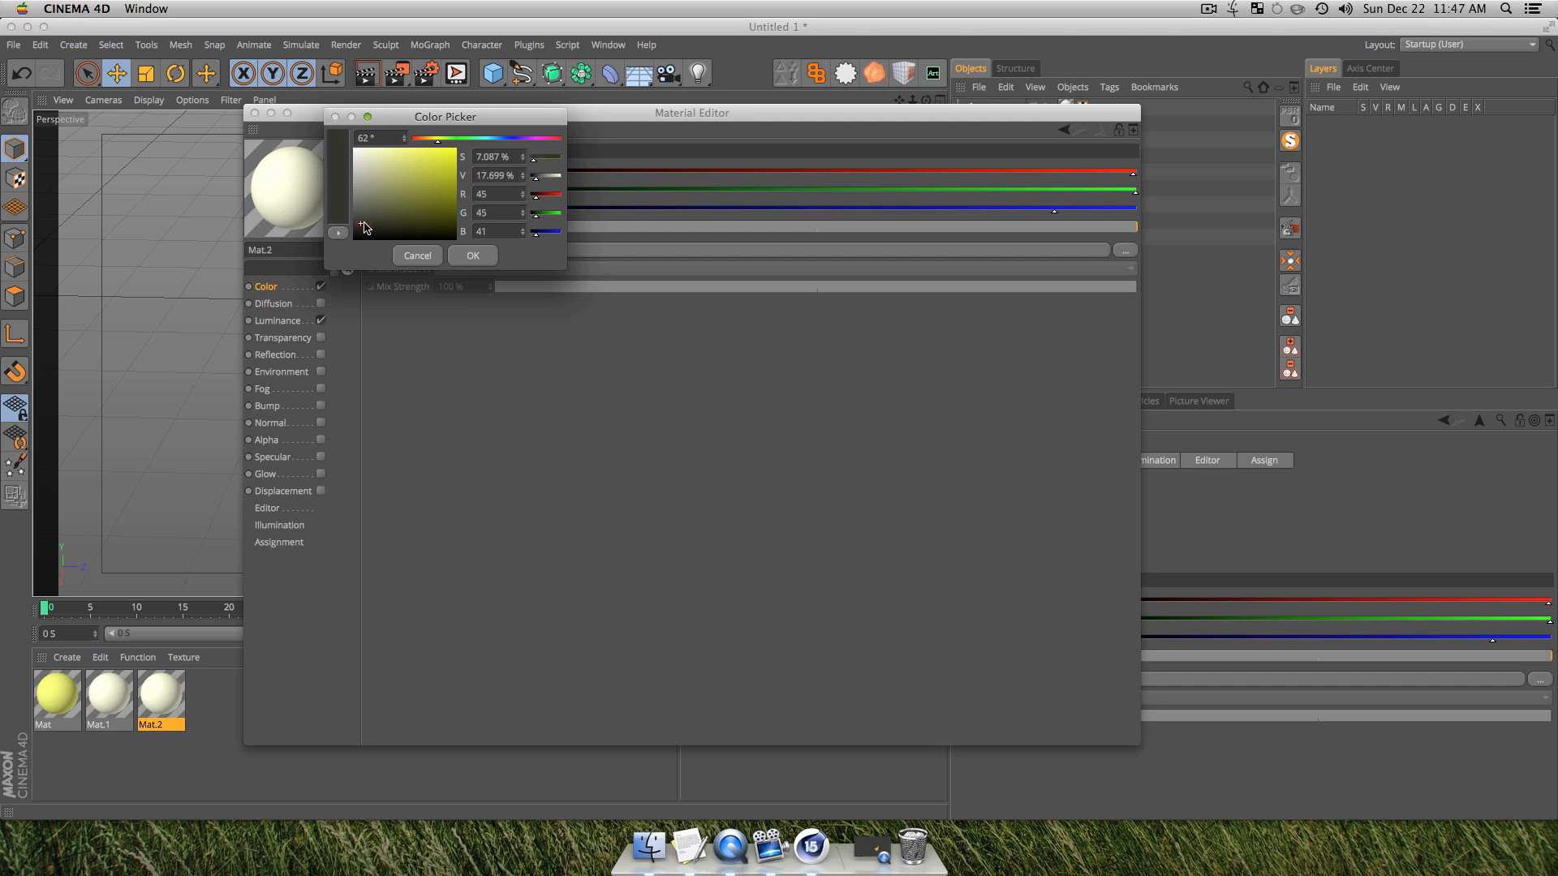
left_click(468, 260)
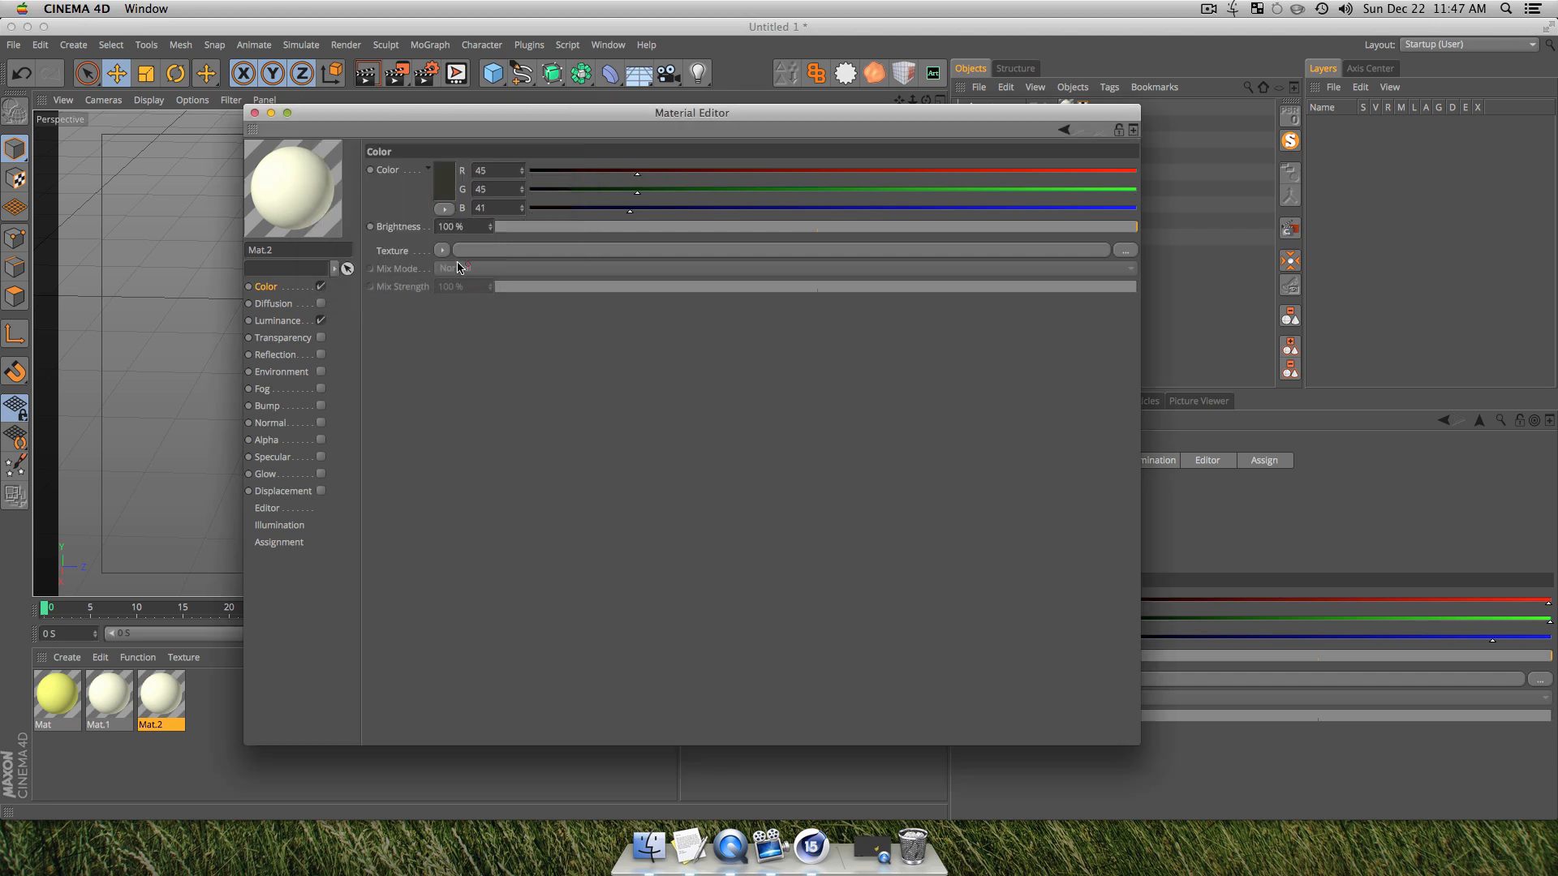
left_click(305, 321)
left_click_drag(433, 200, 438, 187)
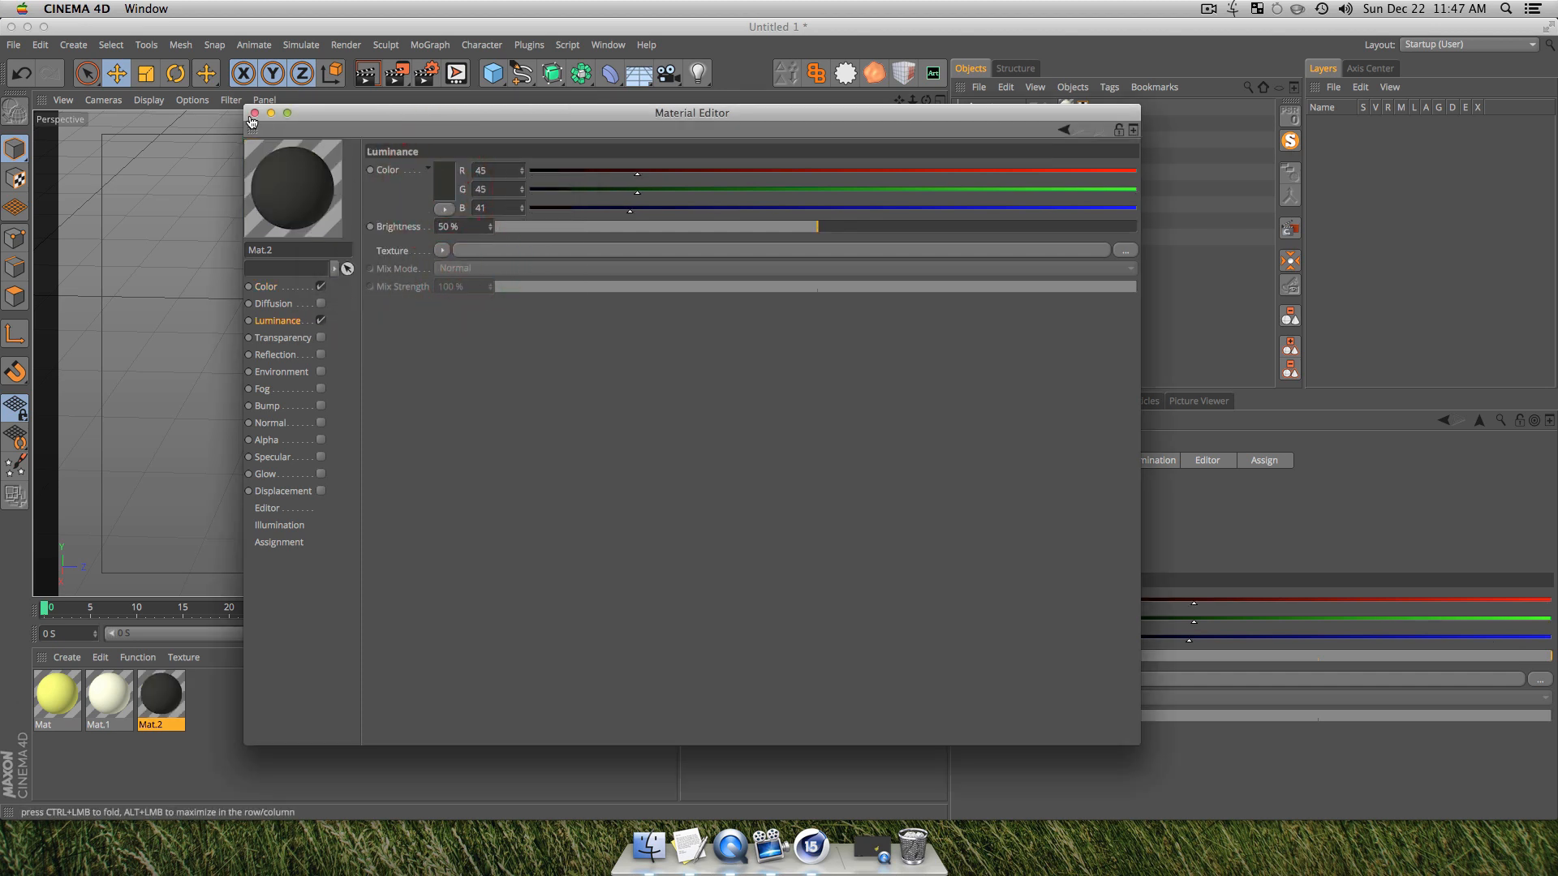
left_click(256, 113)
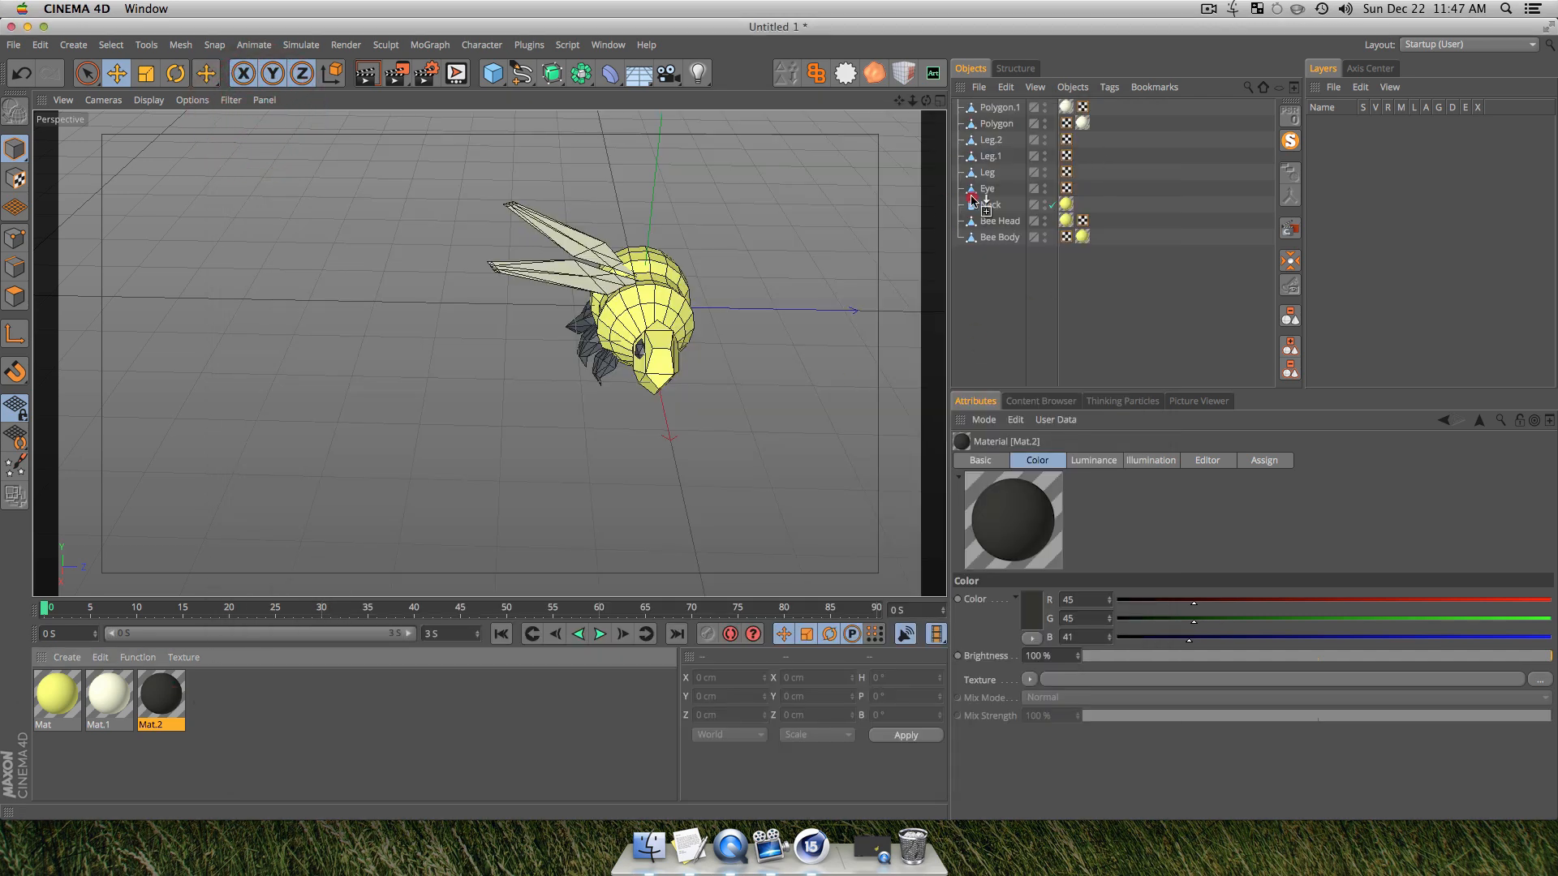
Step: Apply the dark gray material to the eye and all three legs
left_click_drag(974, 199, 999, 140)
left_click(1019, 335)
key("3")
left_click_drag(367, 302, 804, 351)
key("3")
left_click_drag(365, 301, 567, 289)
scroll(481, 295, "up", 5)
key("3")
mouse_move(471, 331)
left_mouse_down()
mouse_move(497, 303)
mouse_move(601, 302)
mouse_move(480, 295)
mouse_move(487, 305)
left_mouse_up()
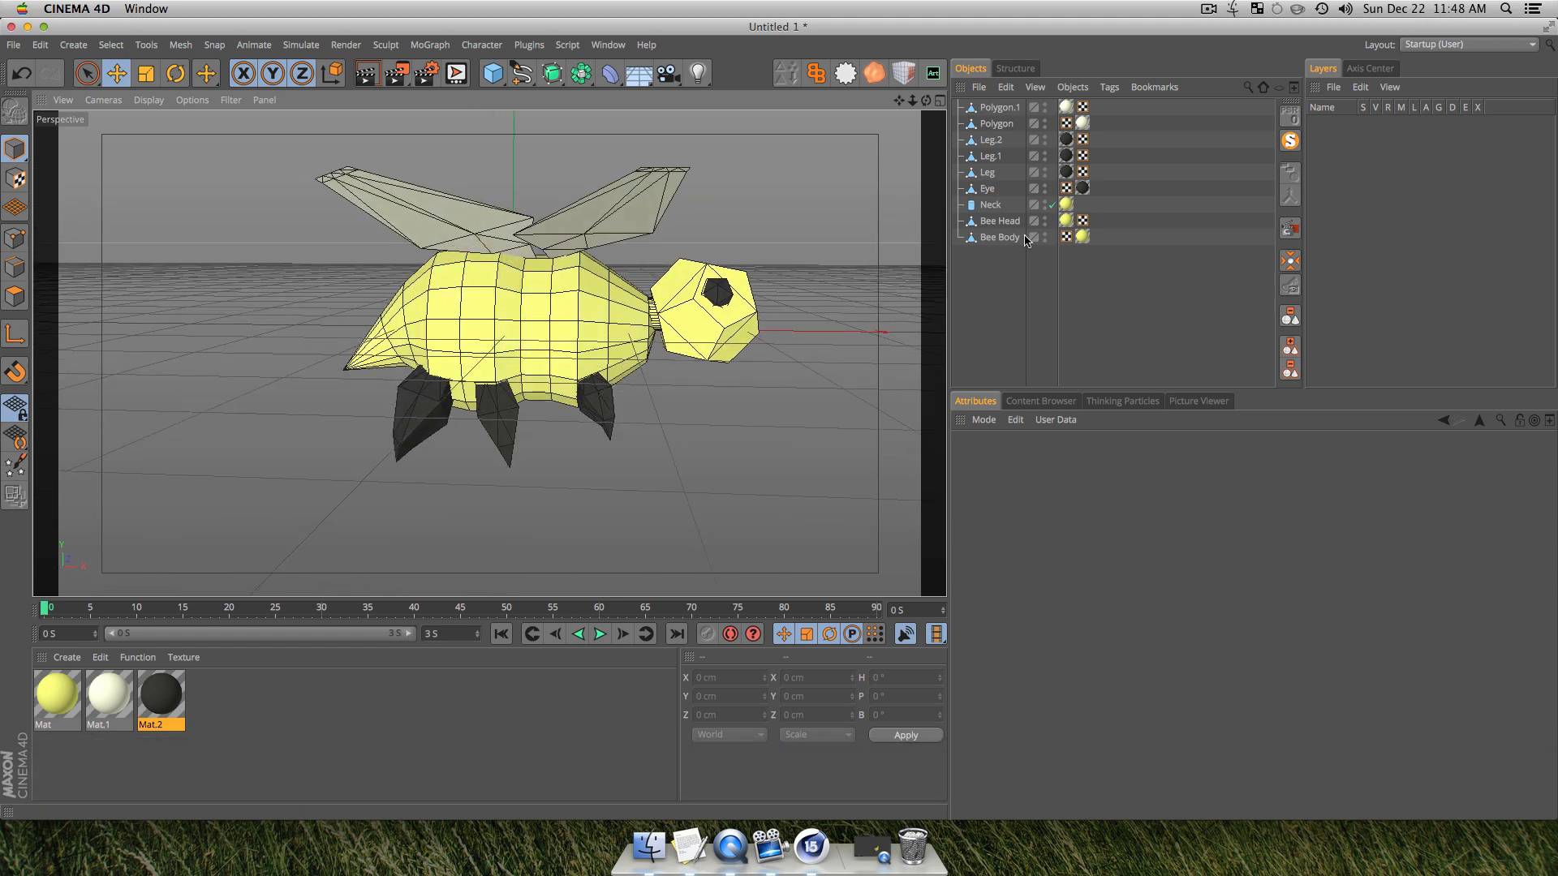
Step: Select two separate bands of Bee Body polygons in the Top view, one behind and one ahead of the waist, with Rectangle Selection
left_click(990, 316)
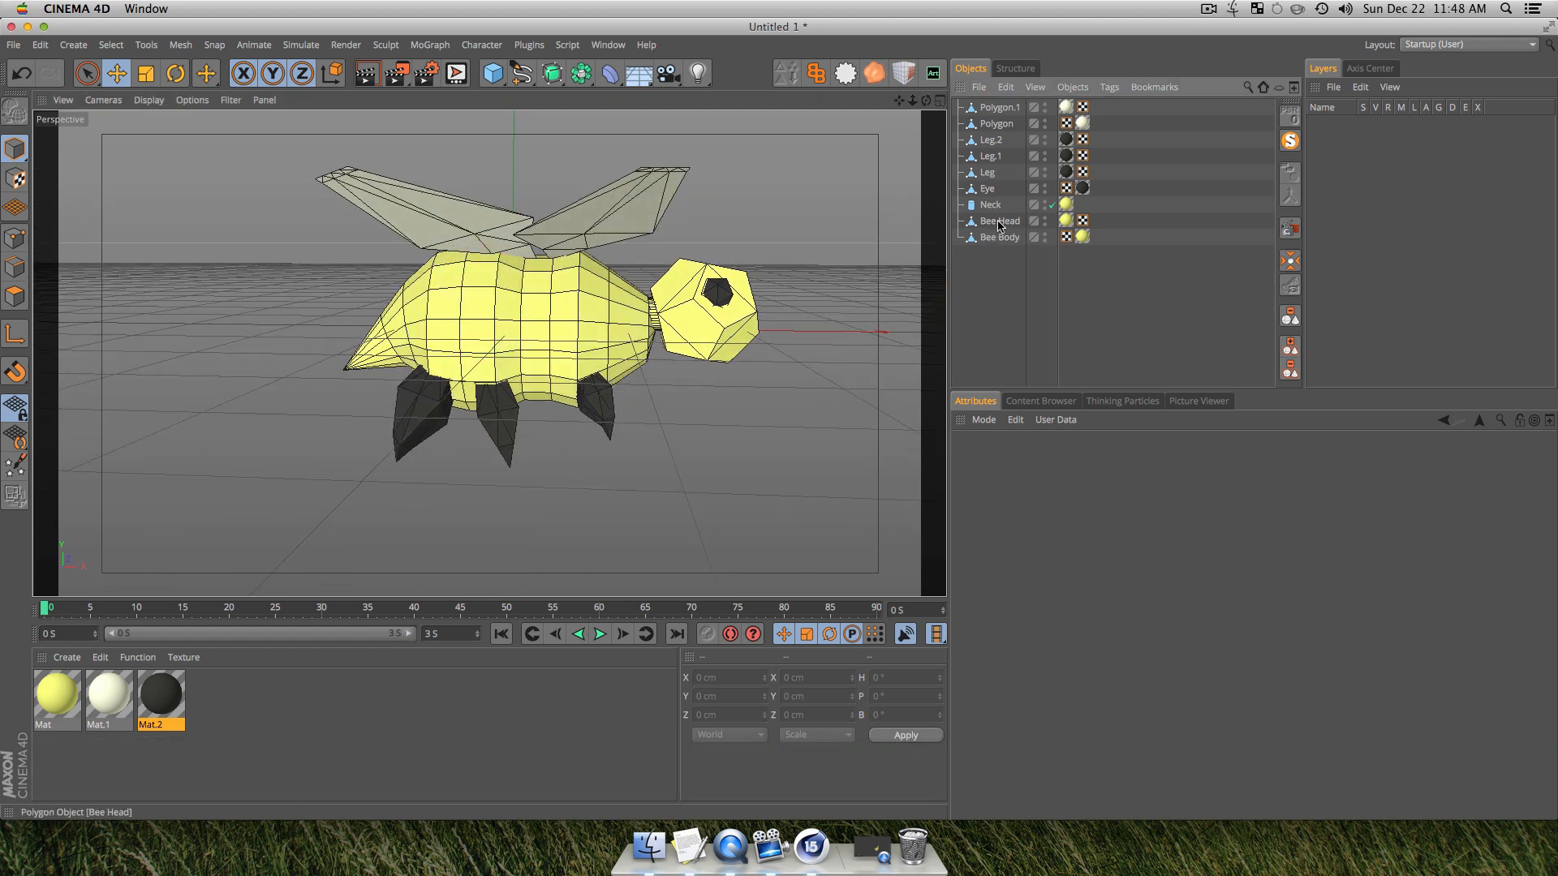
left_click(999, 238)
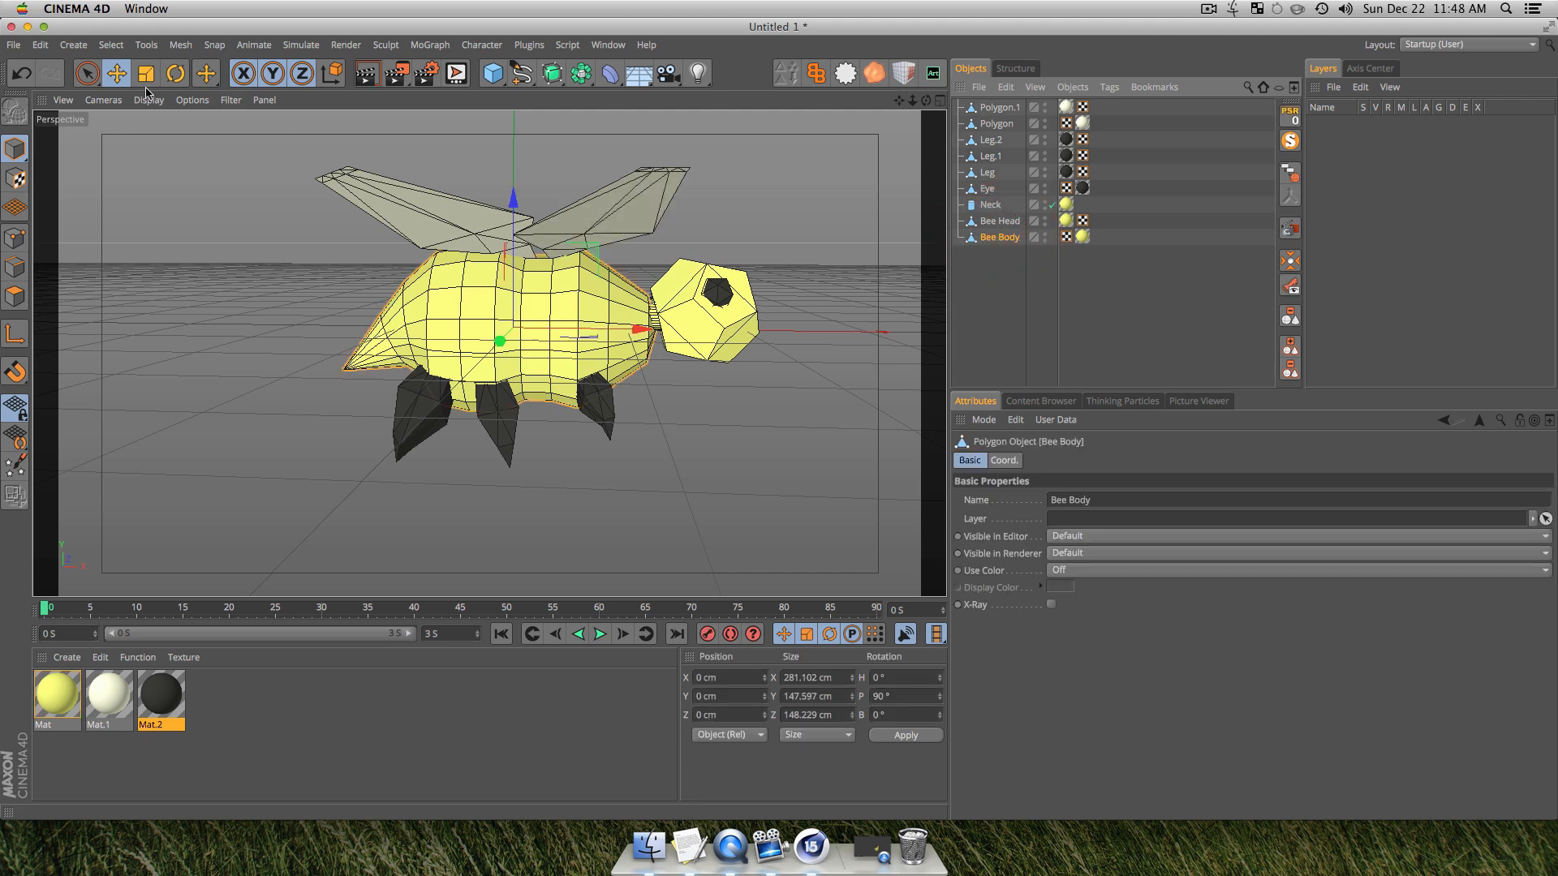
left_click(14, 296)
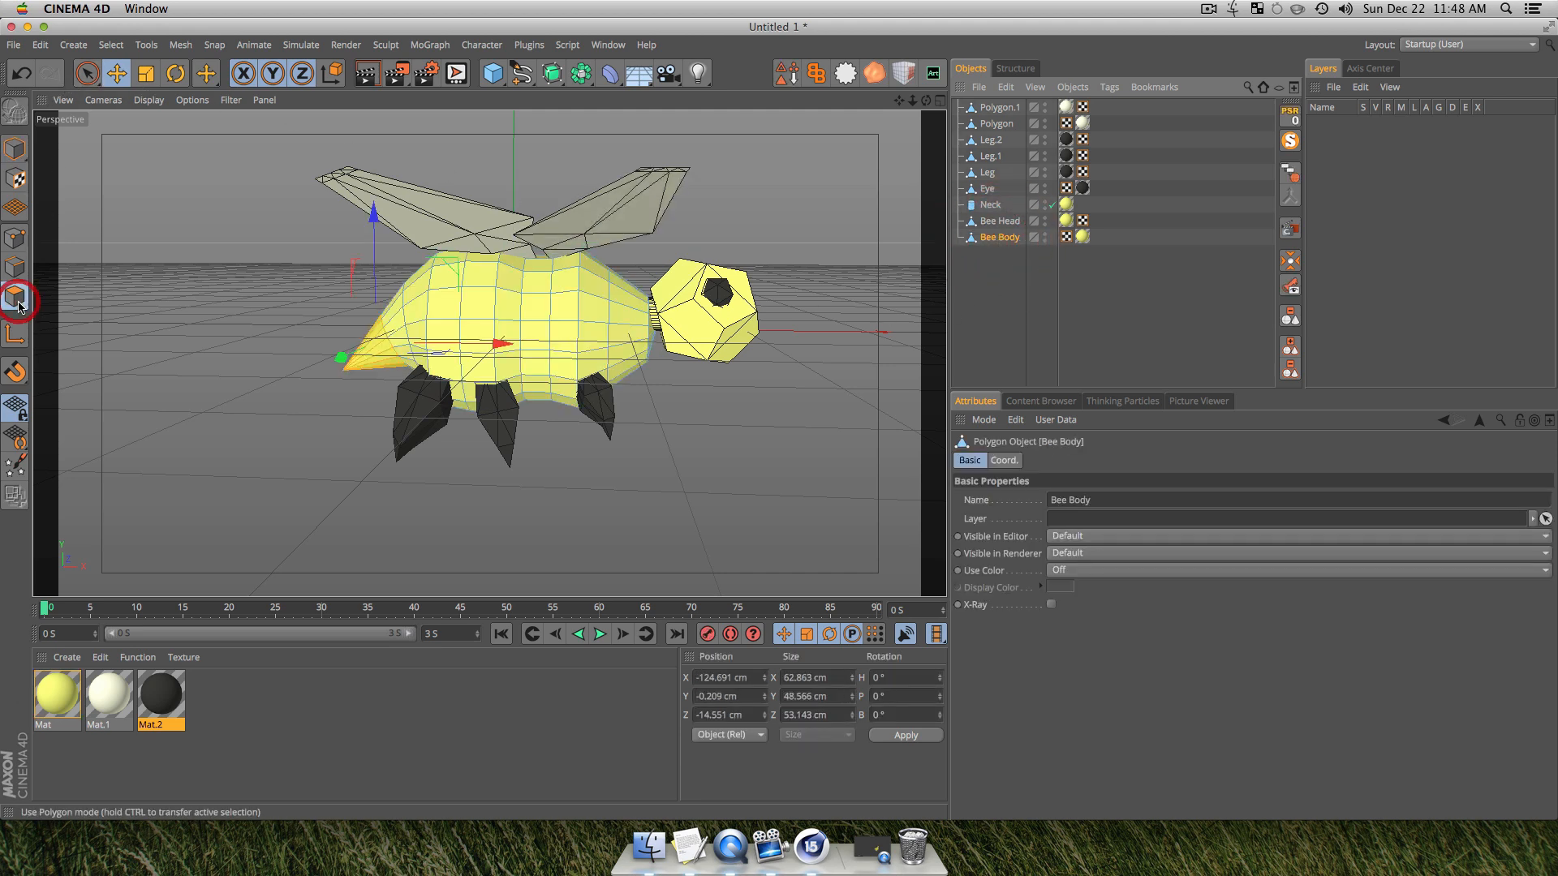
key("F2")
scroll(753, 362, "up", 3)
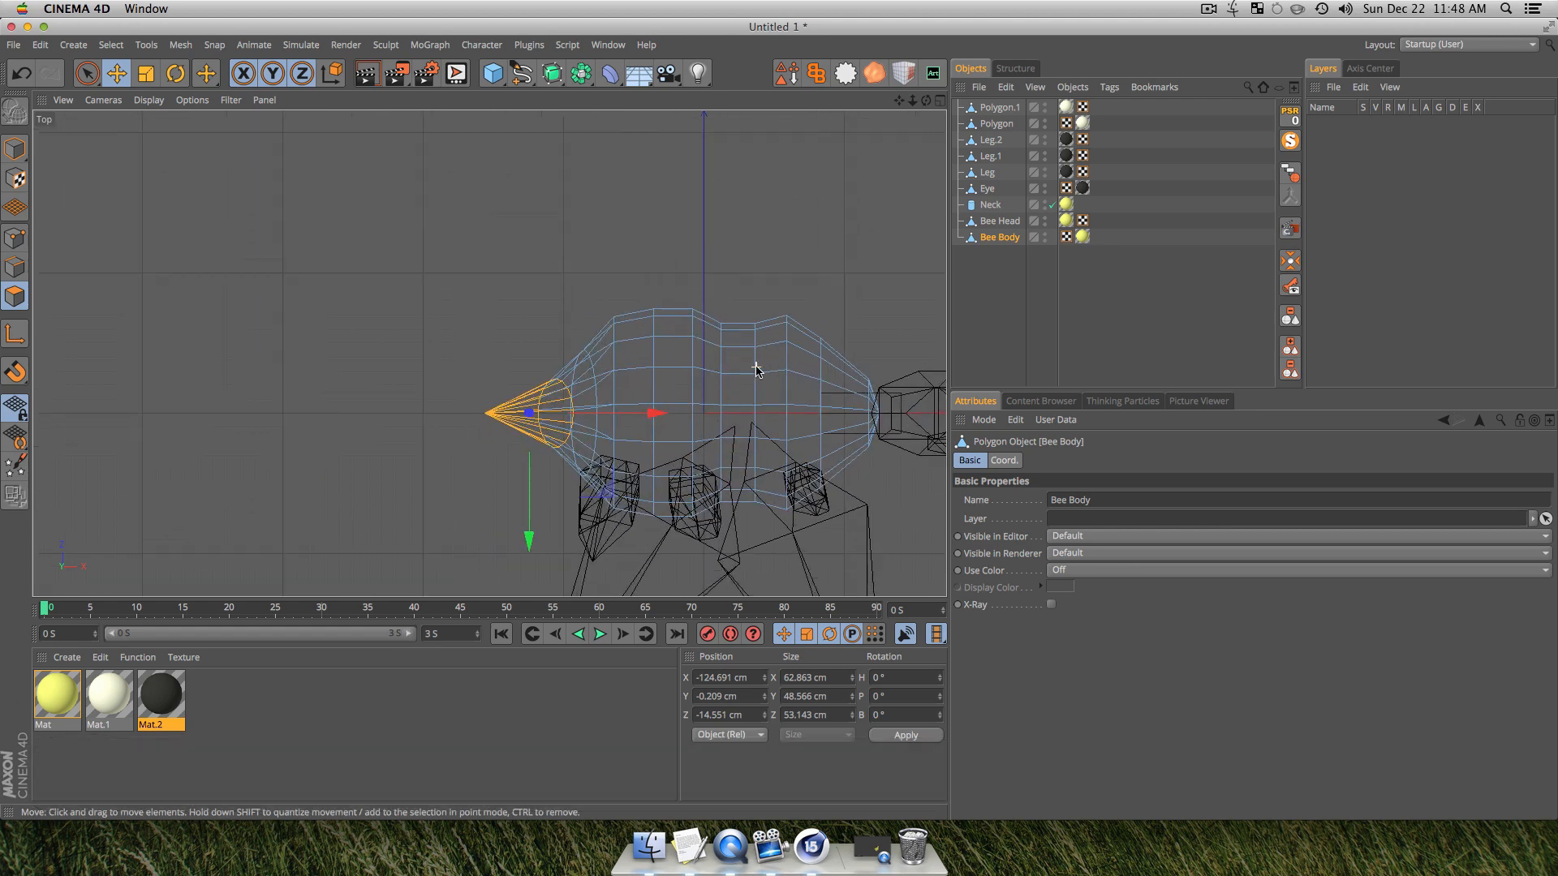
scroll(753, 363, "down", 3)
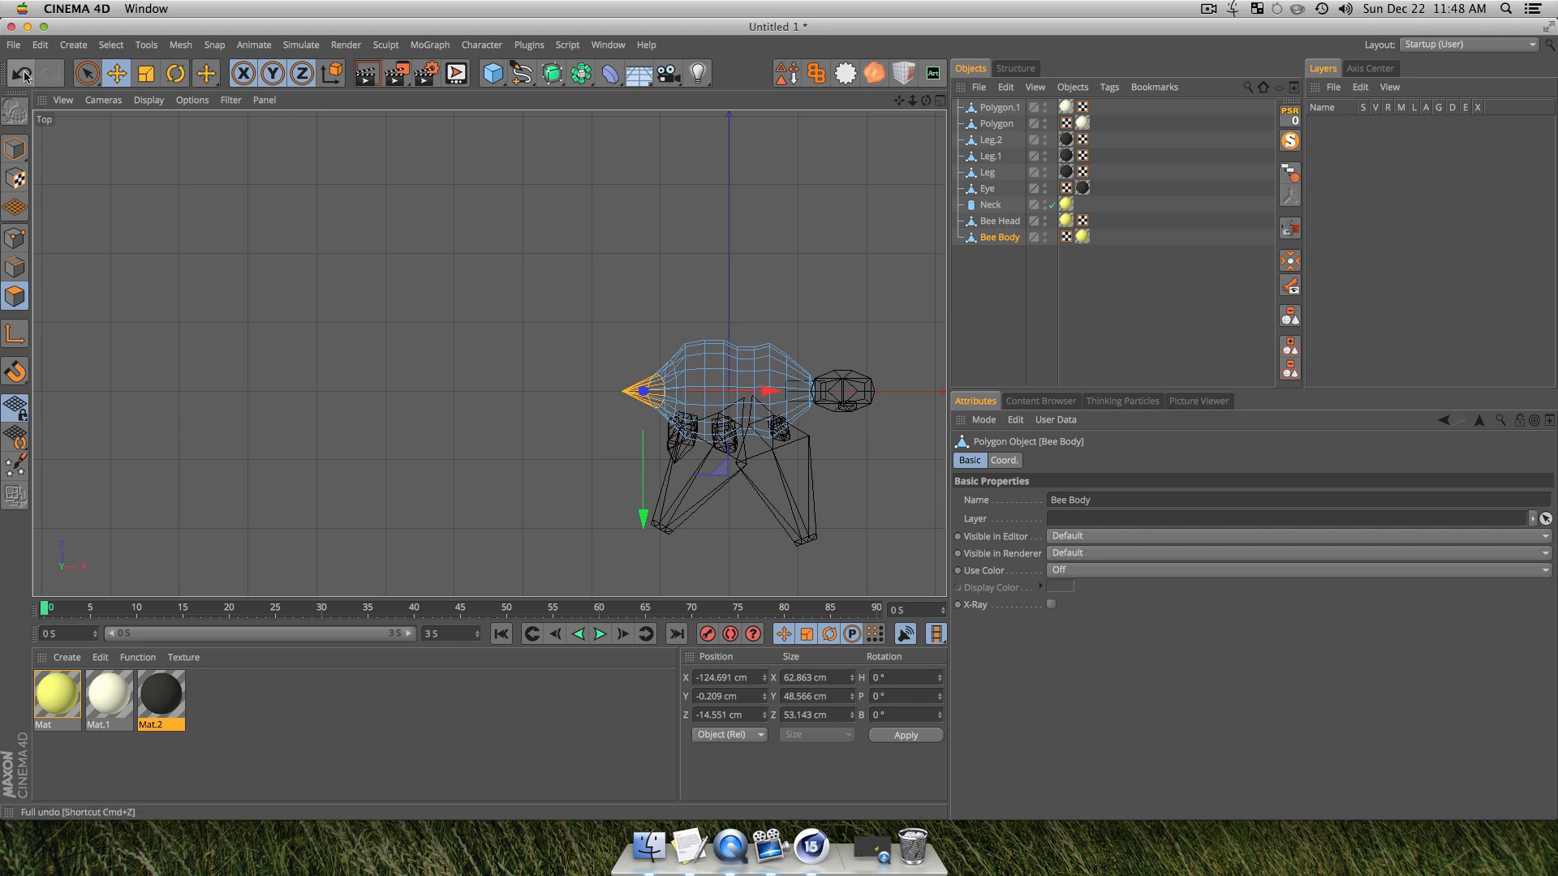
mouse_move(87, 73)
left_mouse_down()
mouse_move(139, 178)
mouse_move(178, 125)
left_mouse_up()
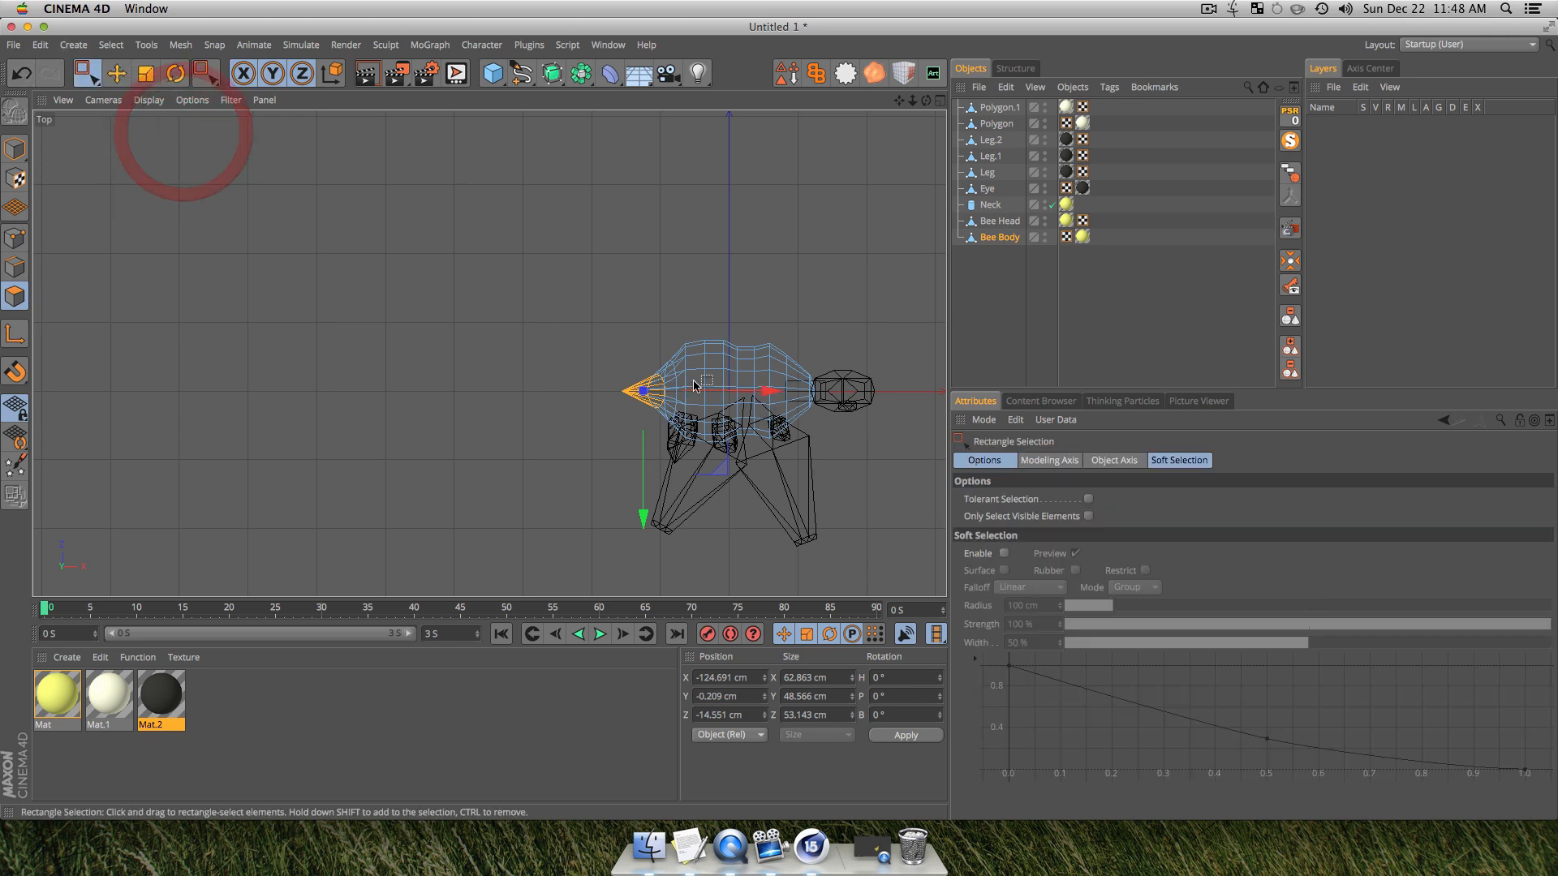
left_click_drag(697, 362, 728, 460)
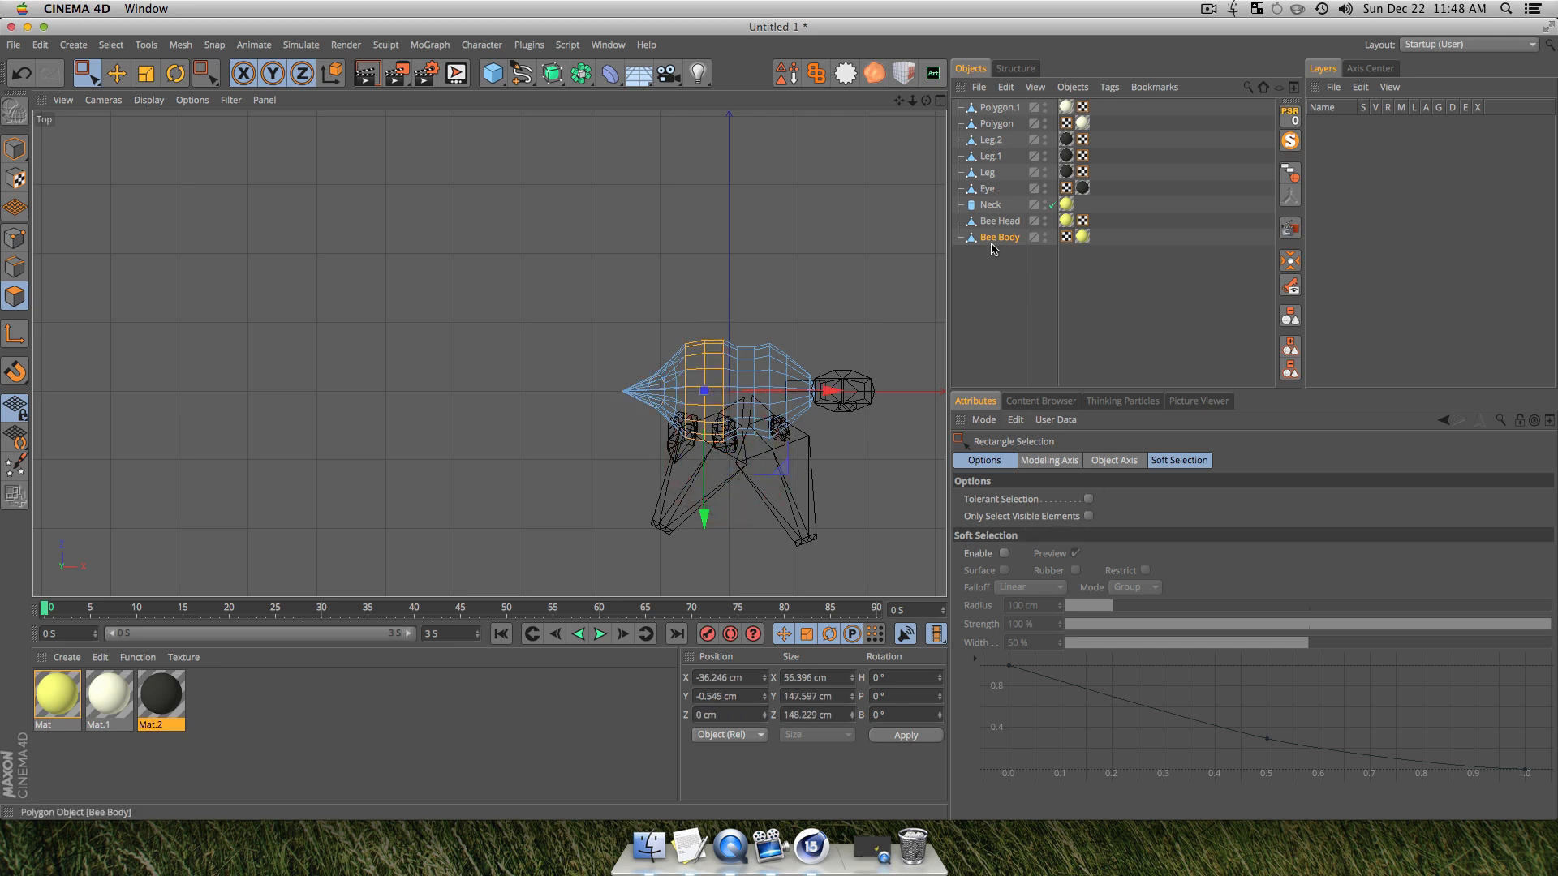
key("shift")
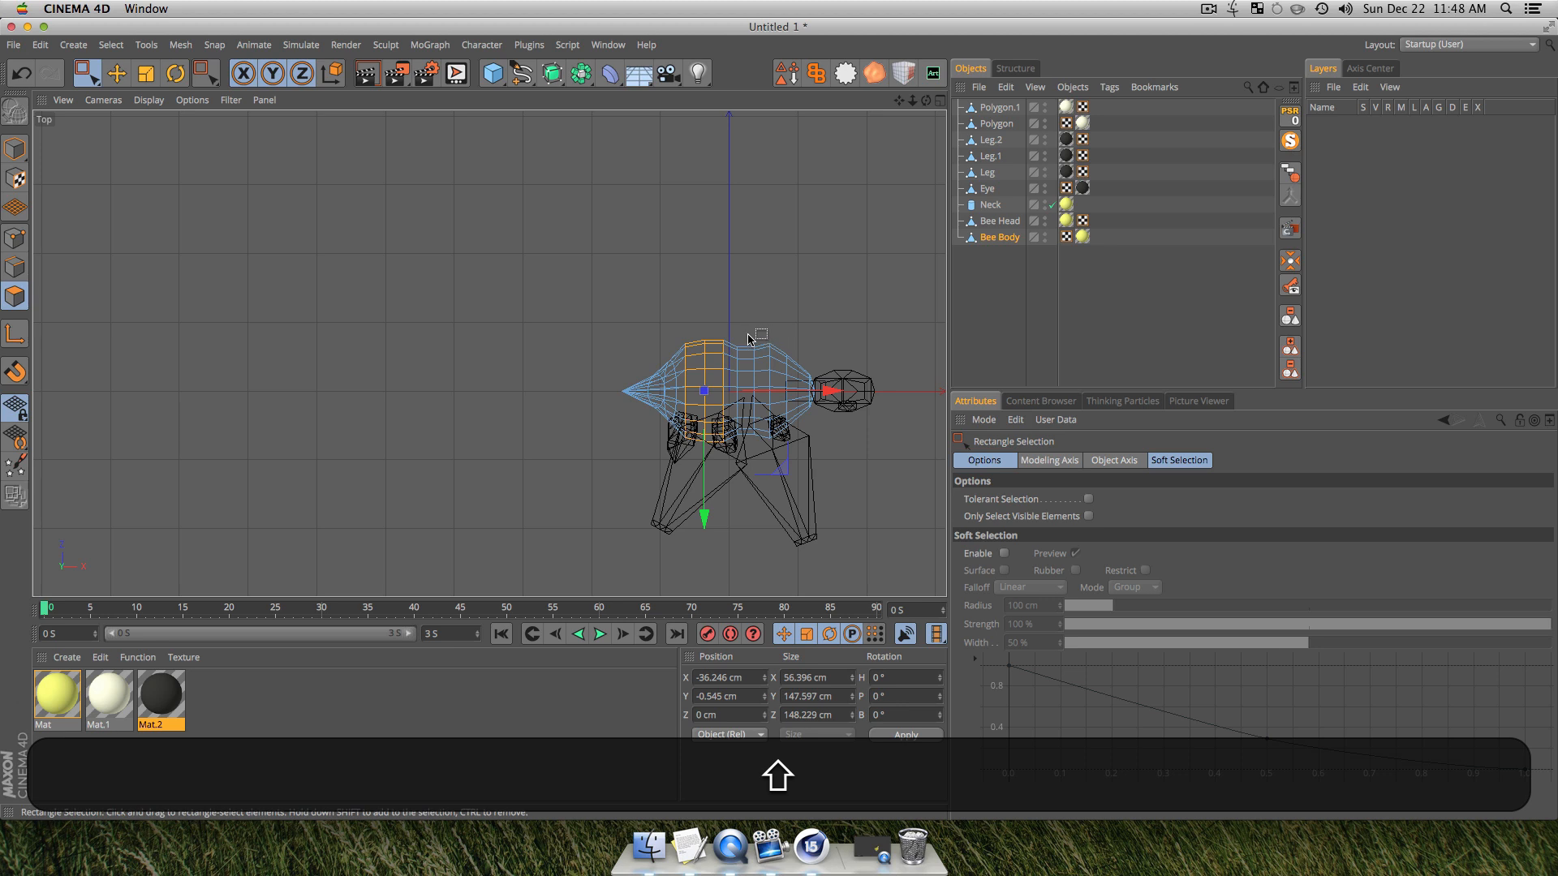
left_click_drag(748, 332, 795, 475, "shift")
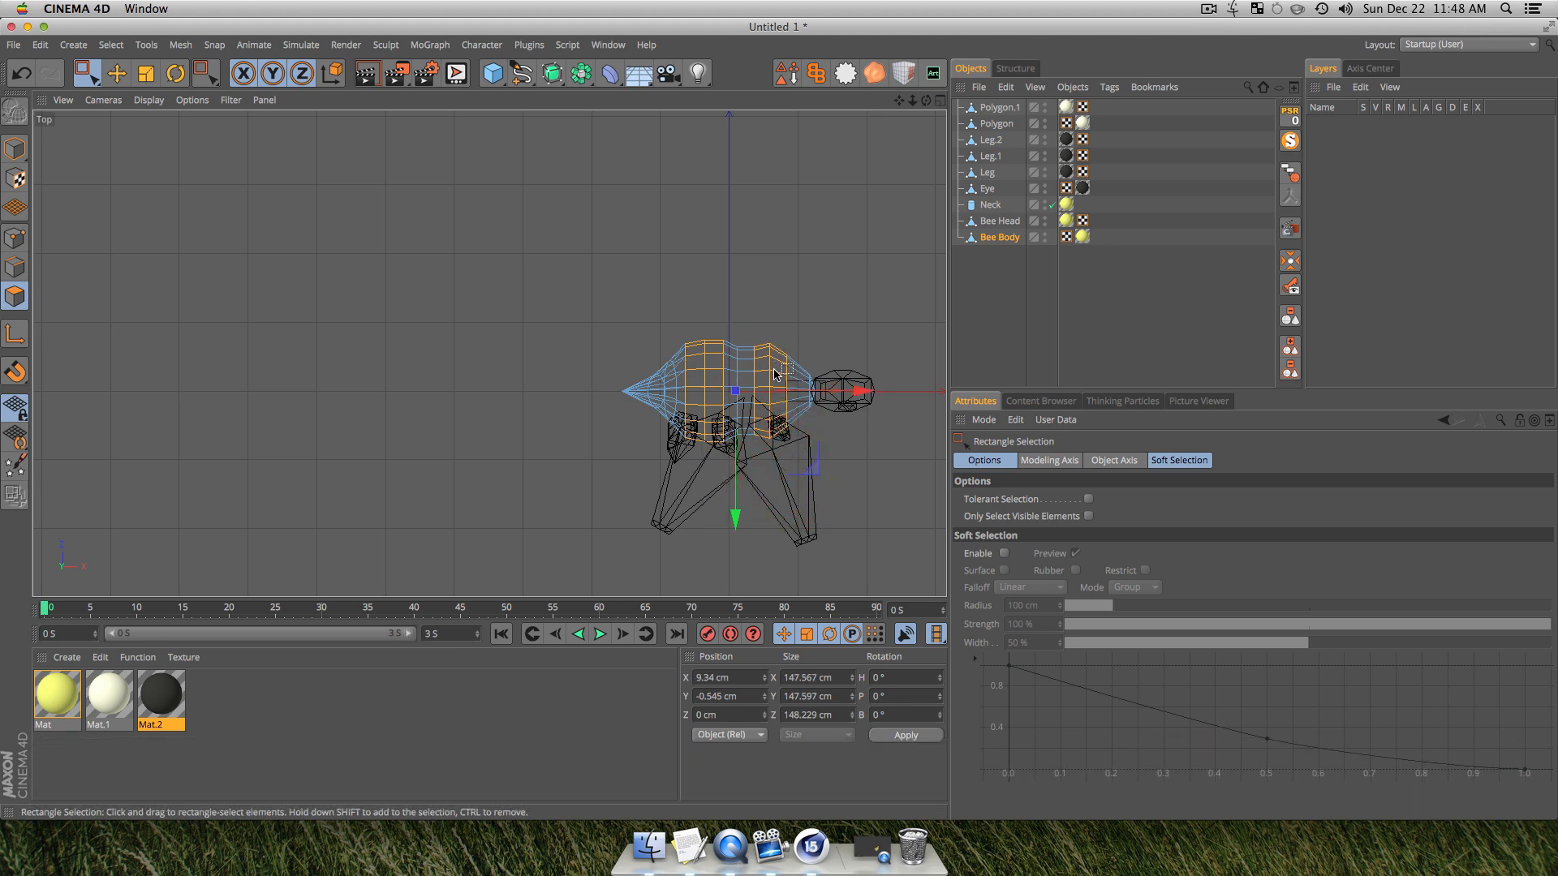
right_click(1010, 240)
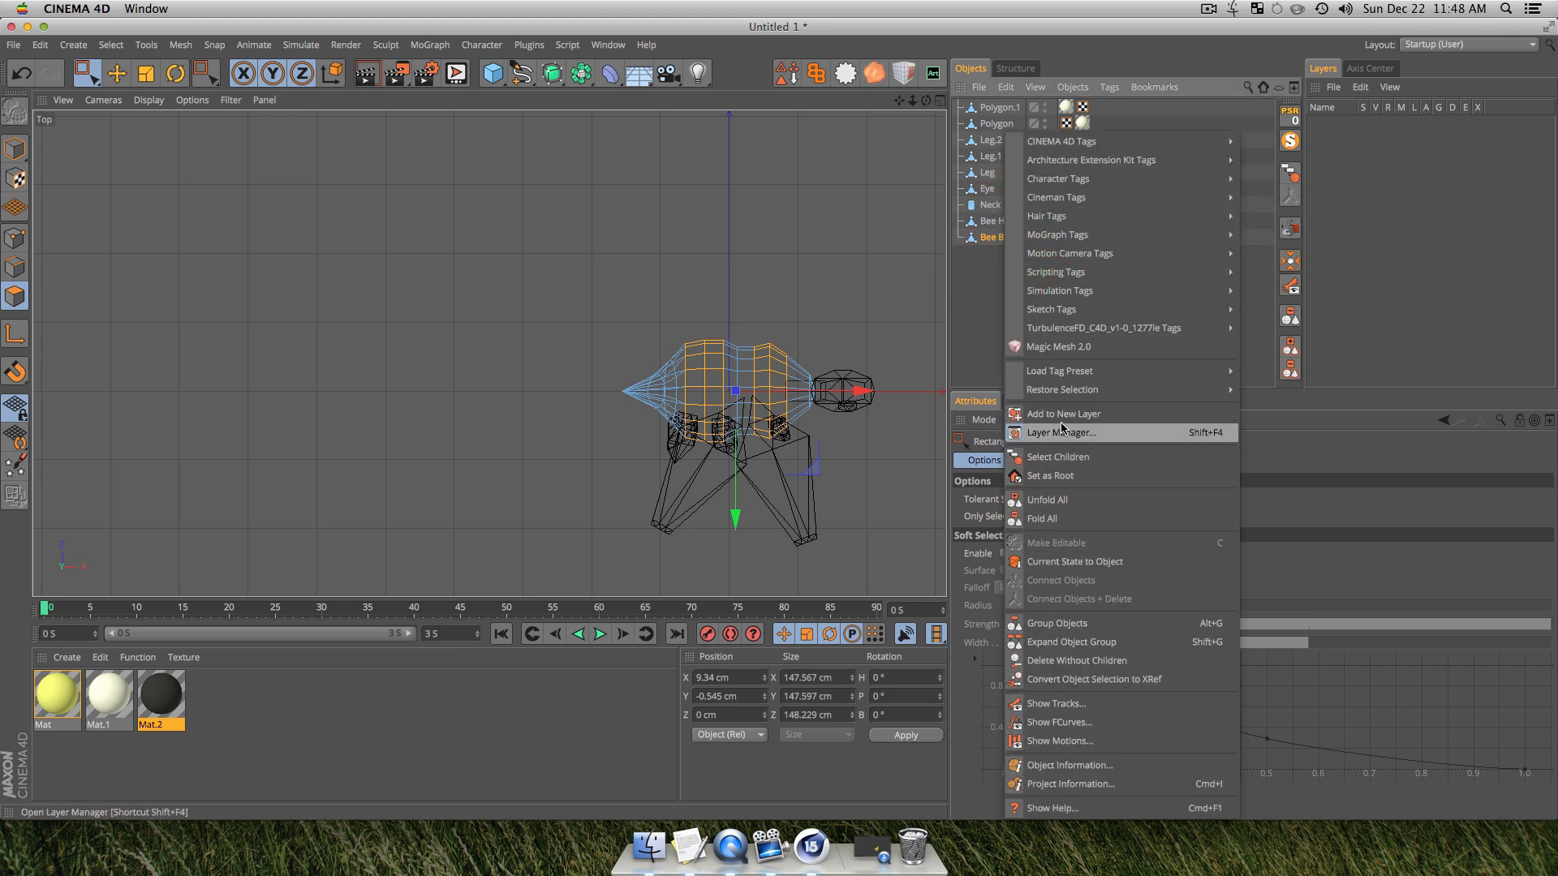
left_click(980, 294)
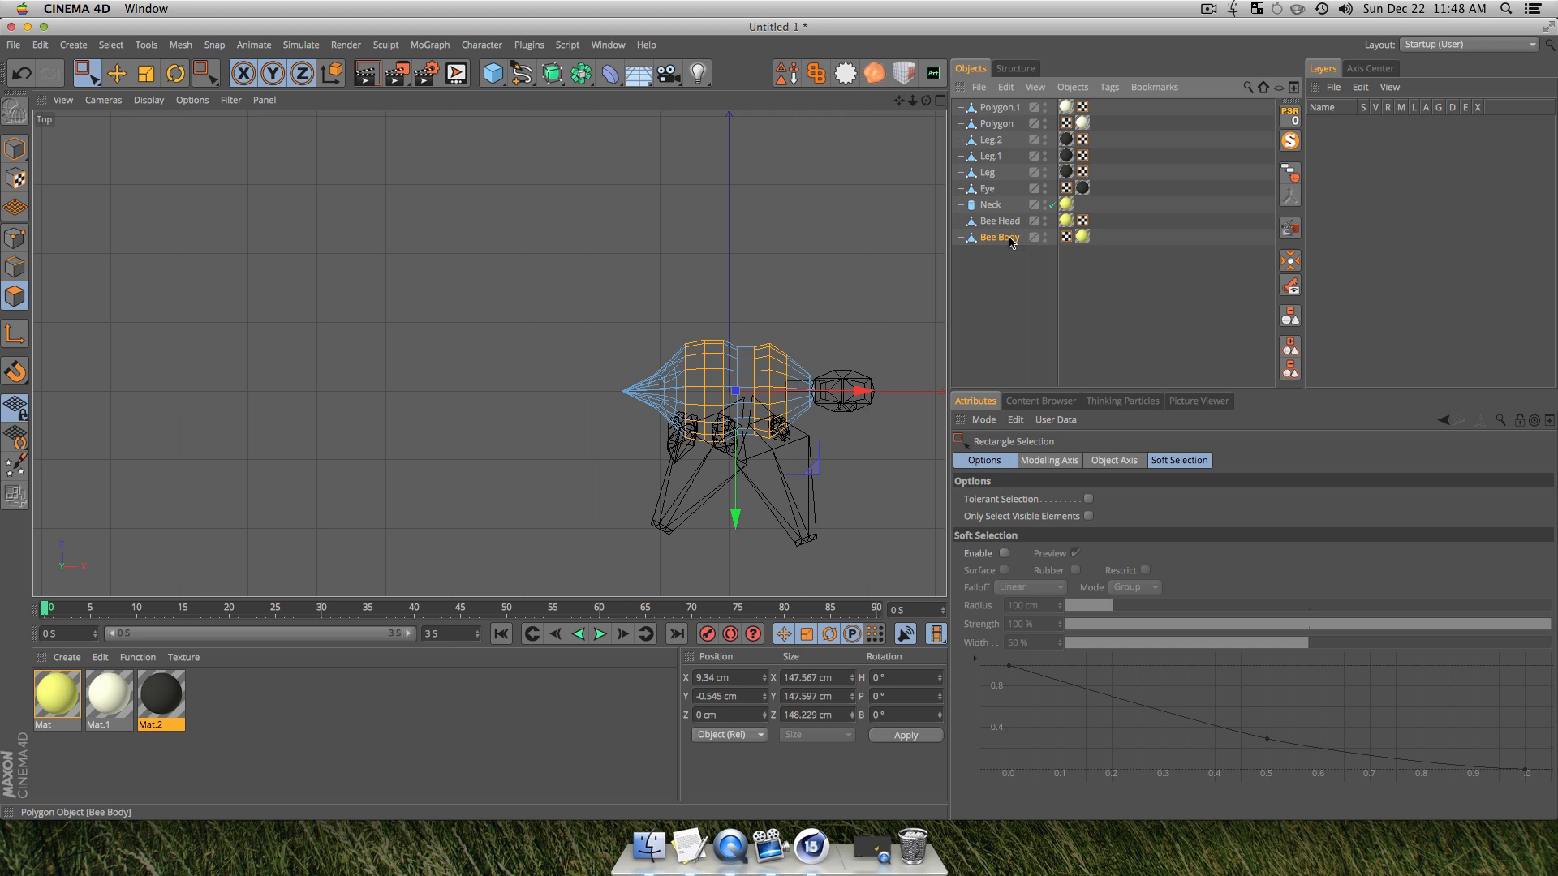
left_click(146, 44)
mouse_move(183, 47)
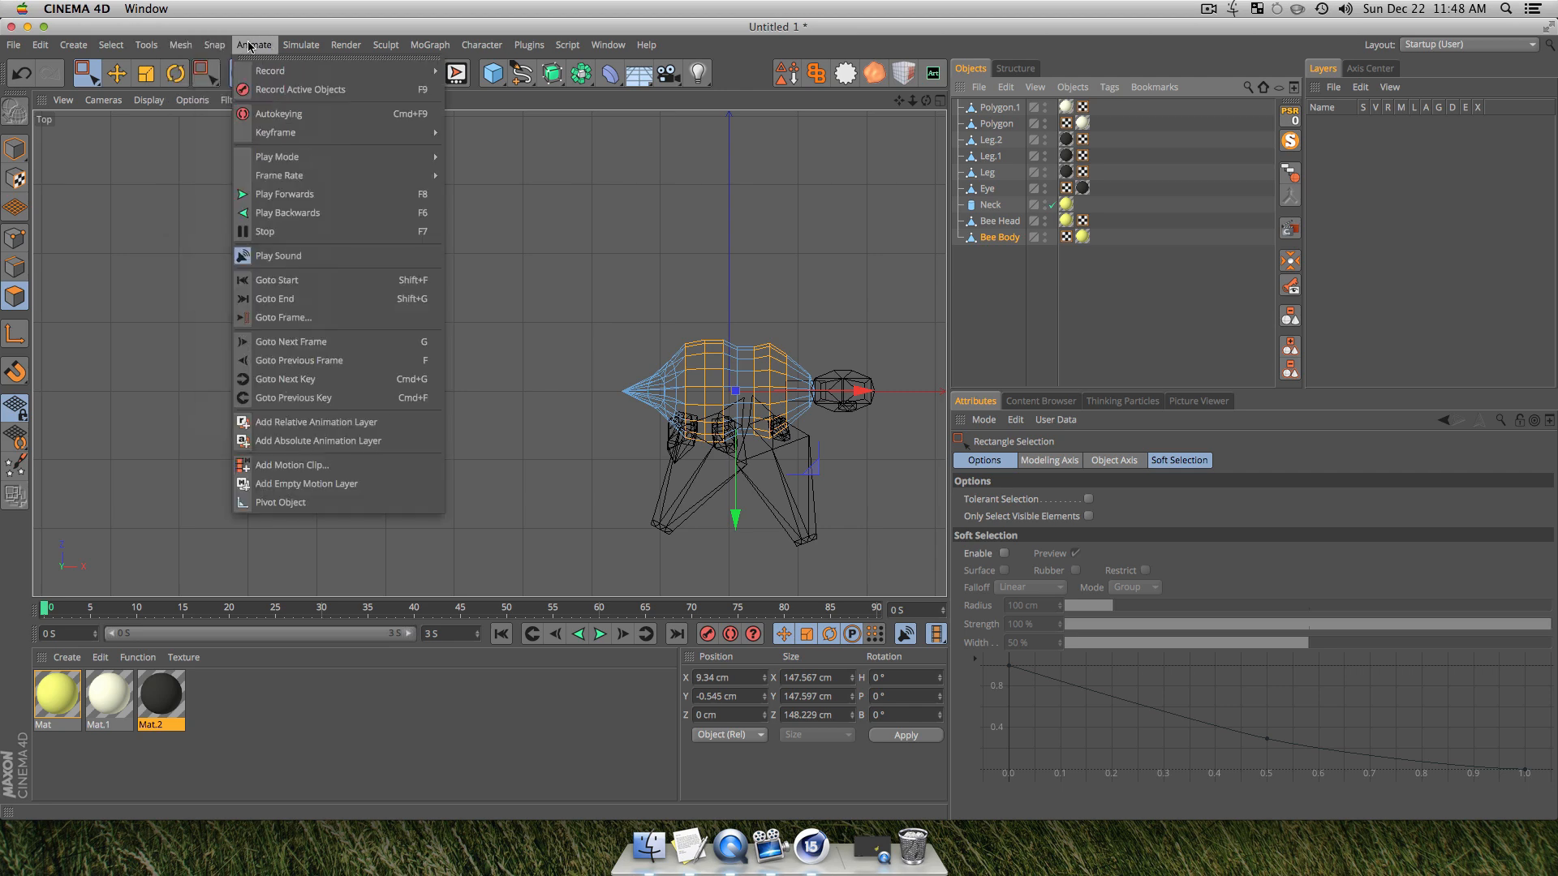
mouse_move(73, 45)
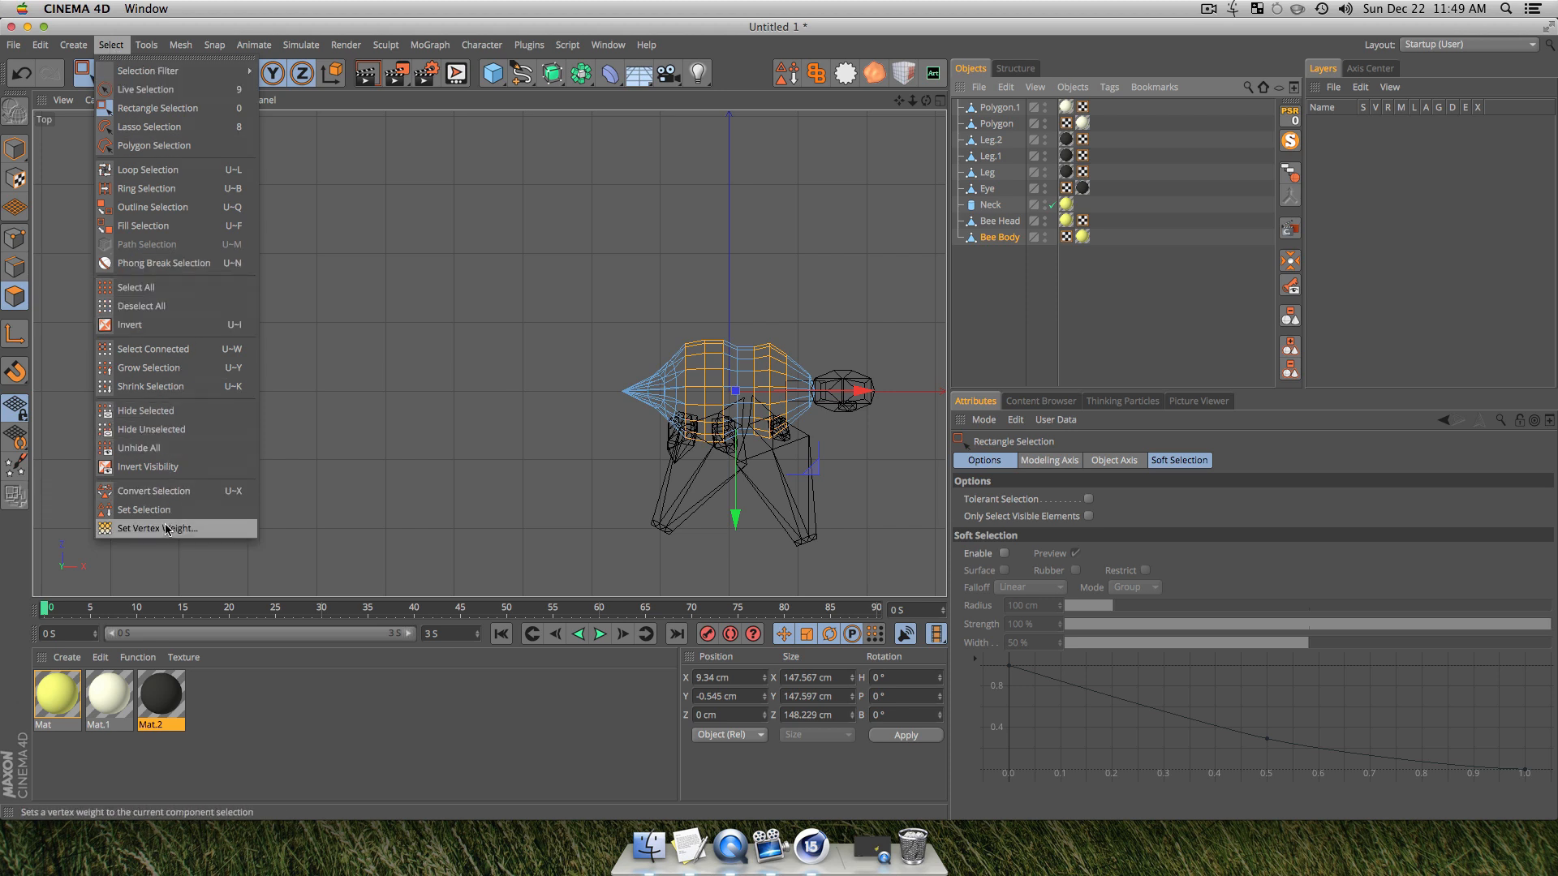
left_click(1073, 289)
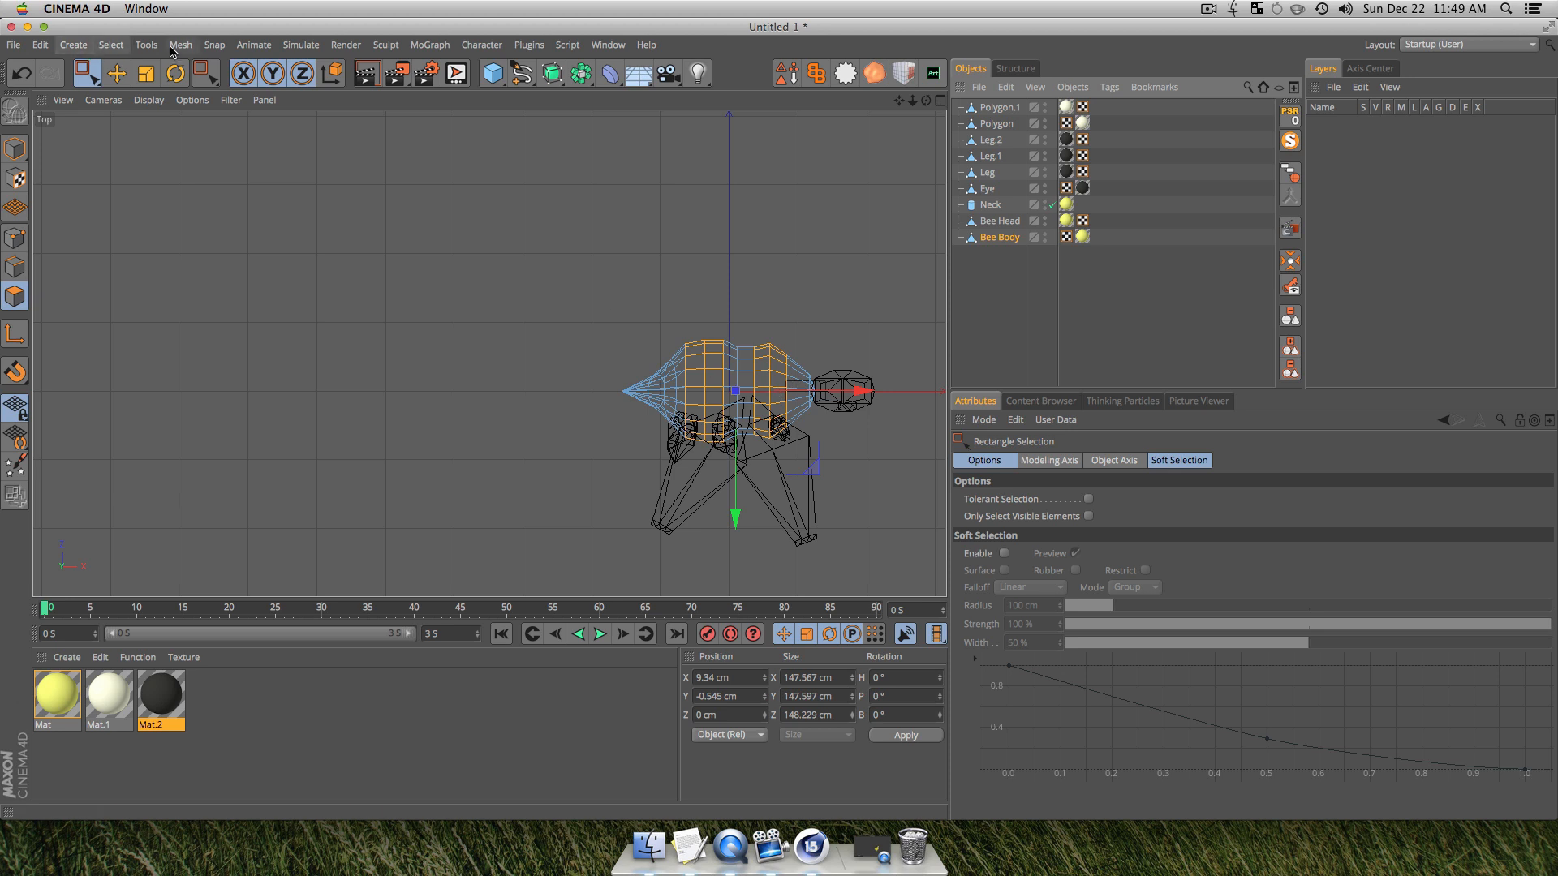
Step: Store the selected Bee Body polygon bands as a polygon selection tag and name it Stripes
left_click(111, 45)
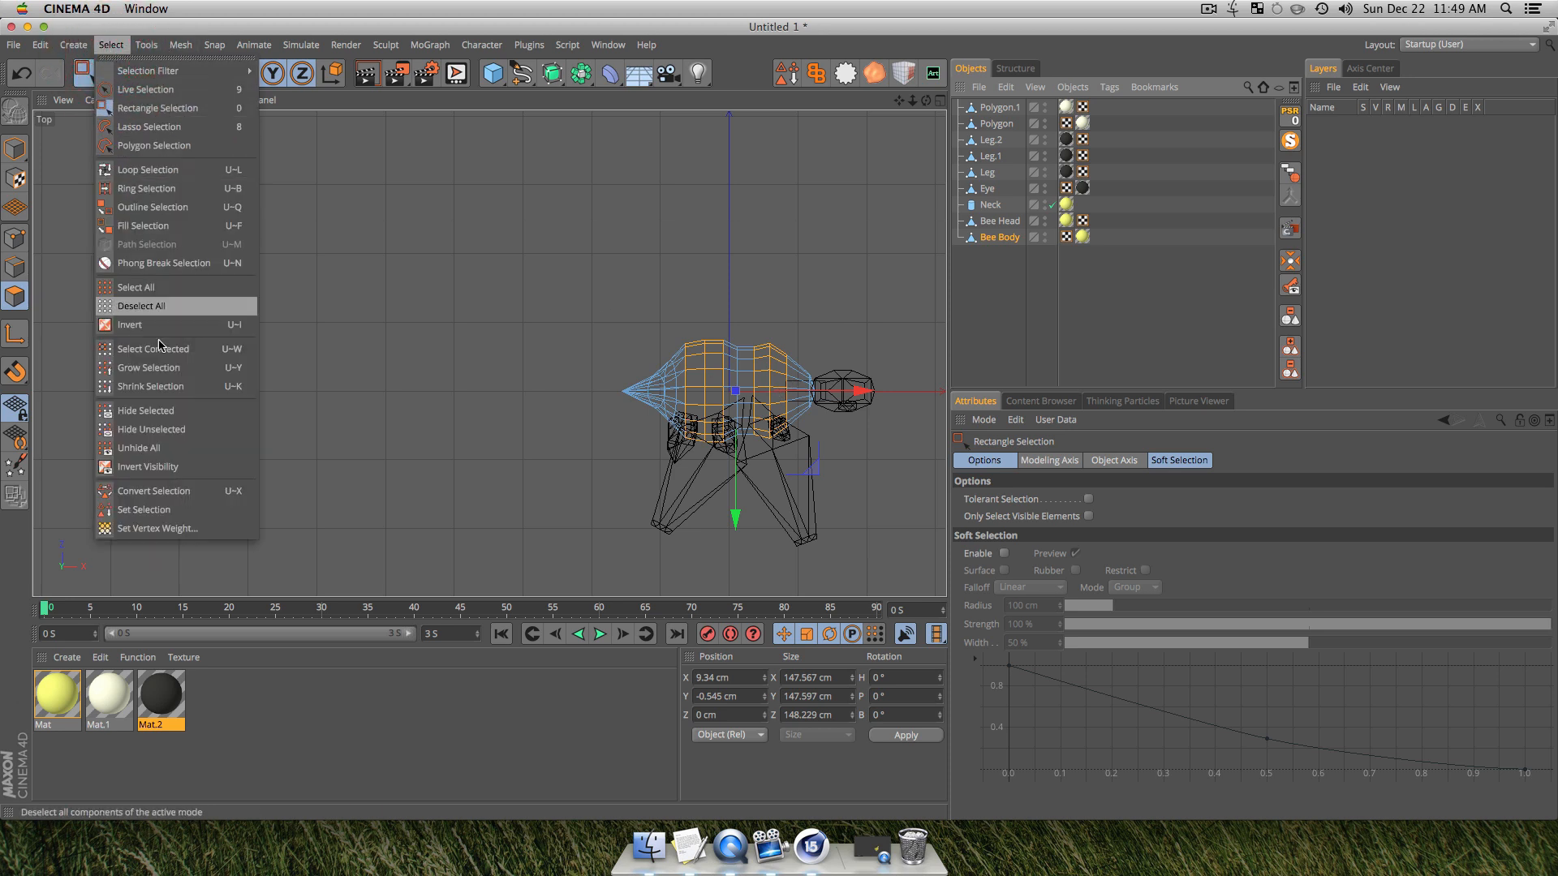
left_click(166, 511)
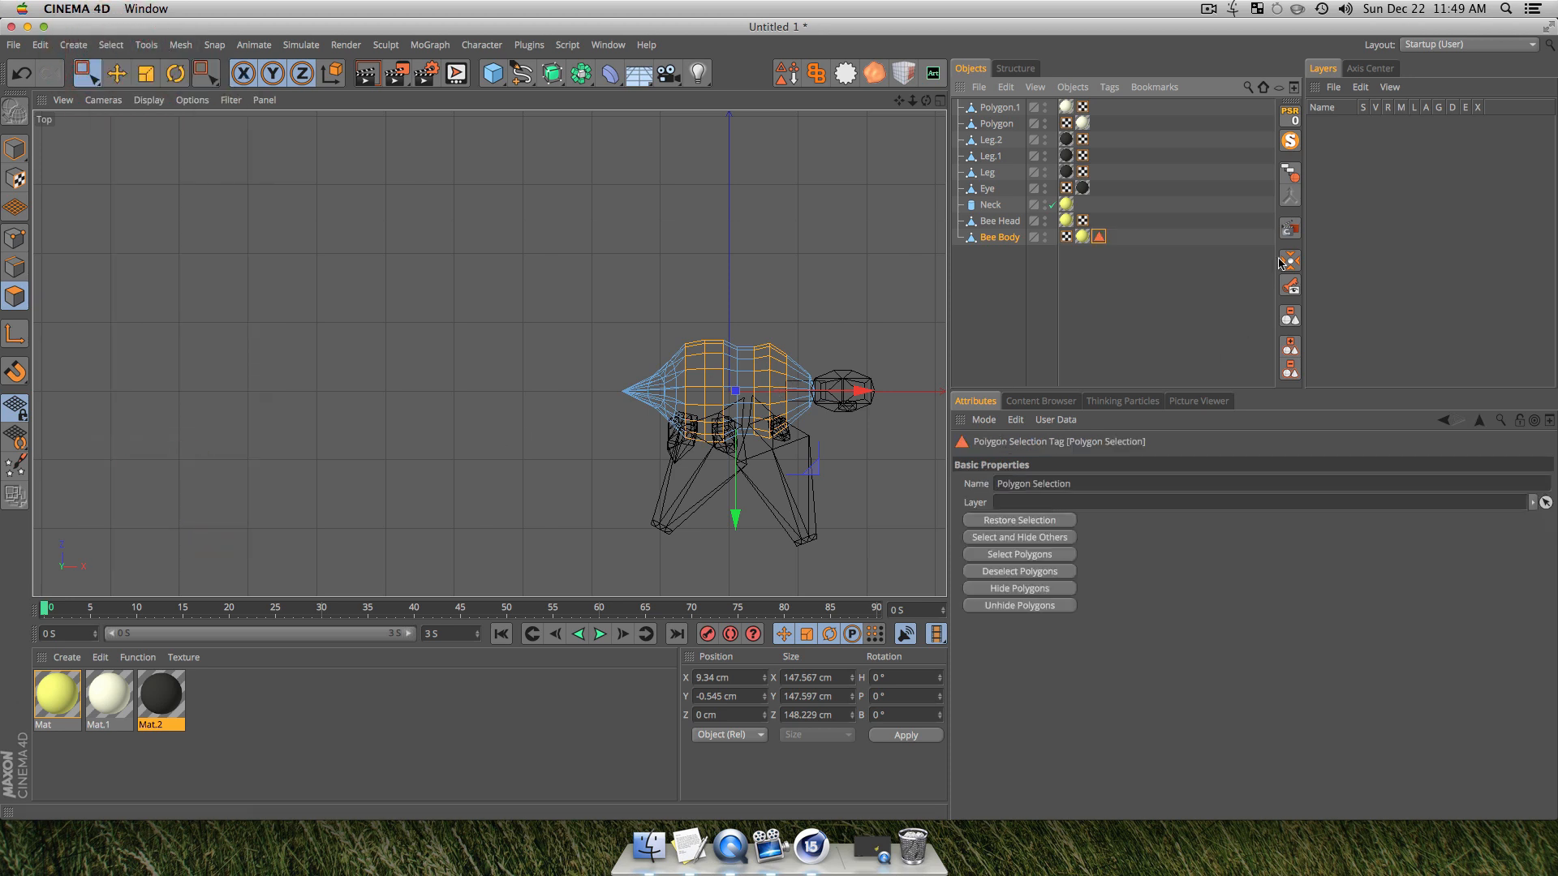
left_click(1102, 238)
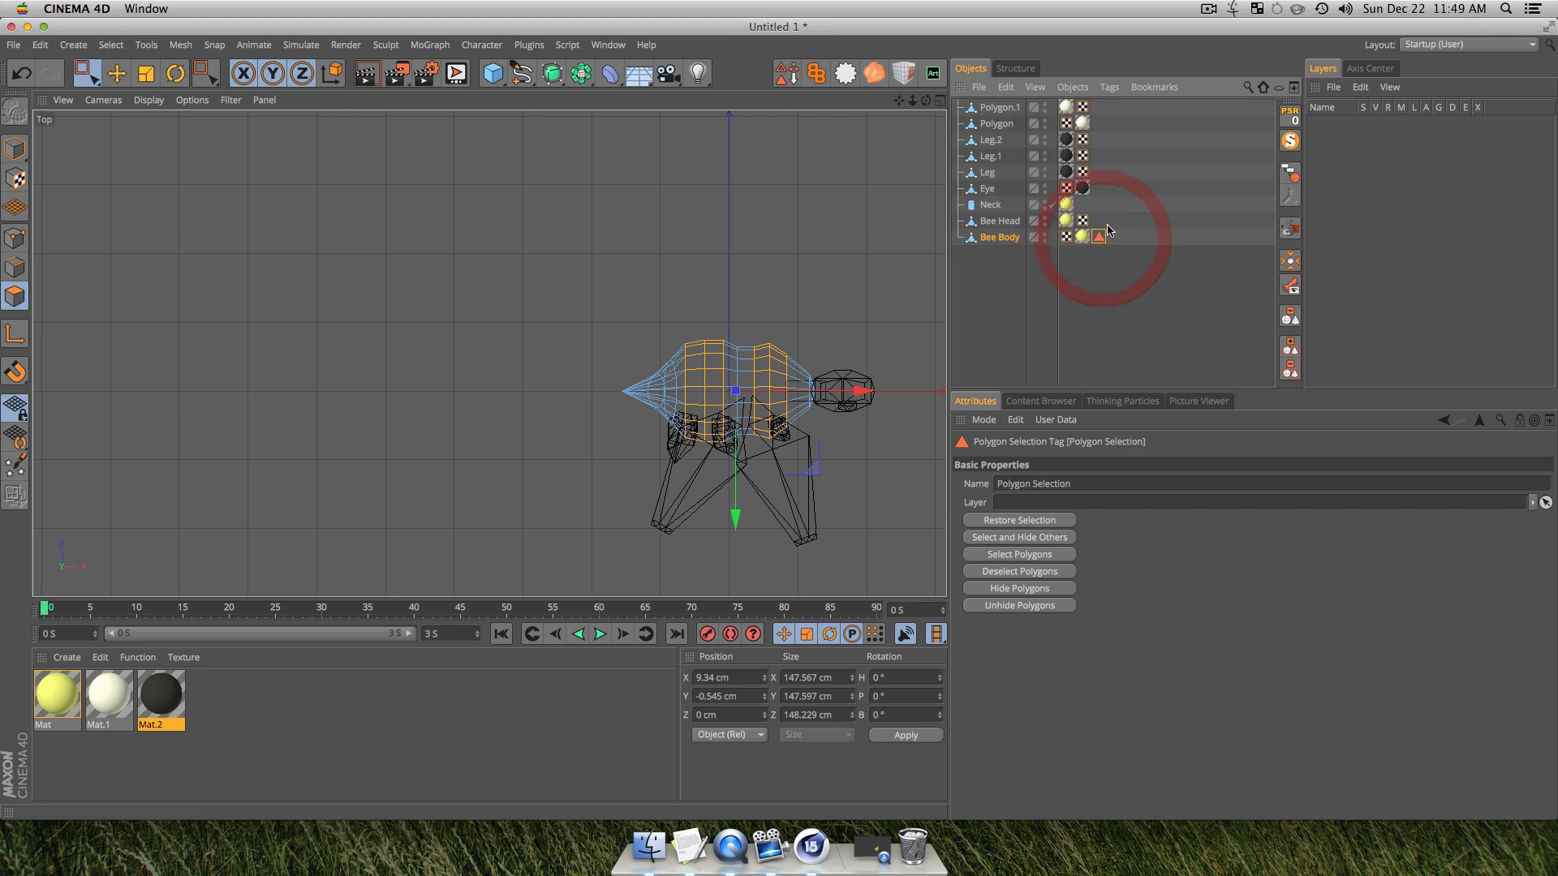
left_click_drag(1035, 483, 931, 475)
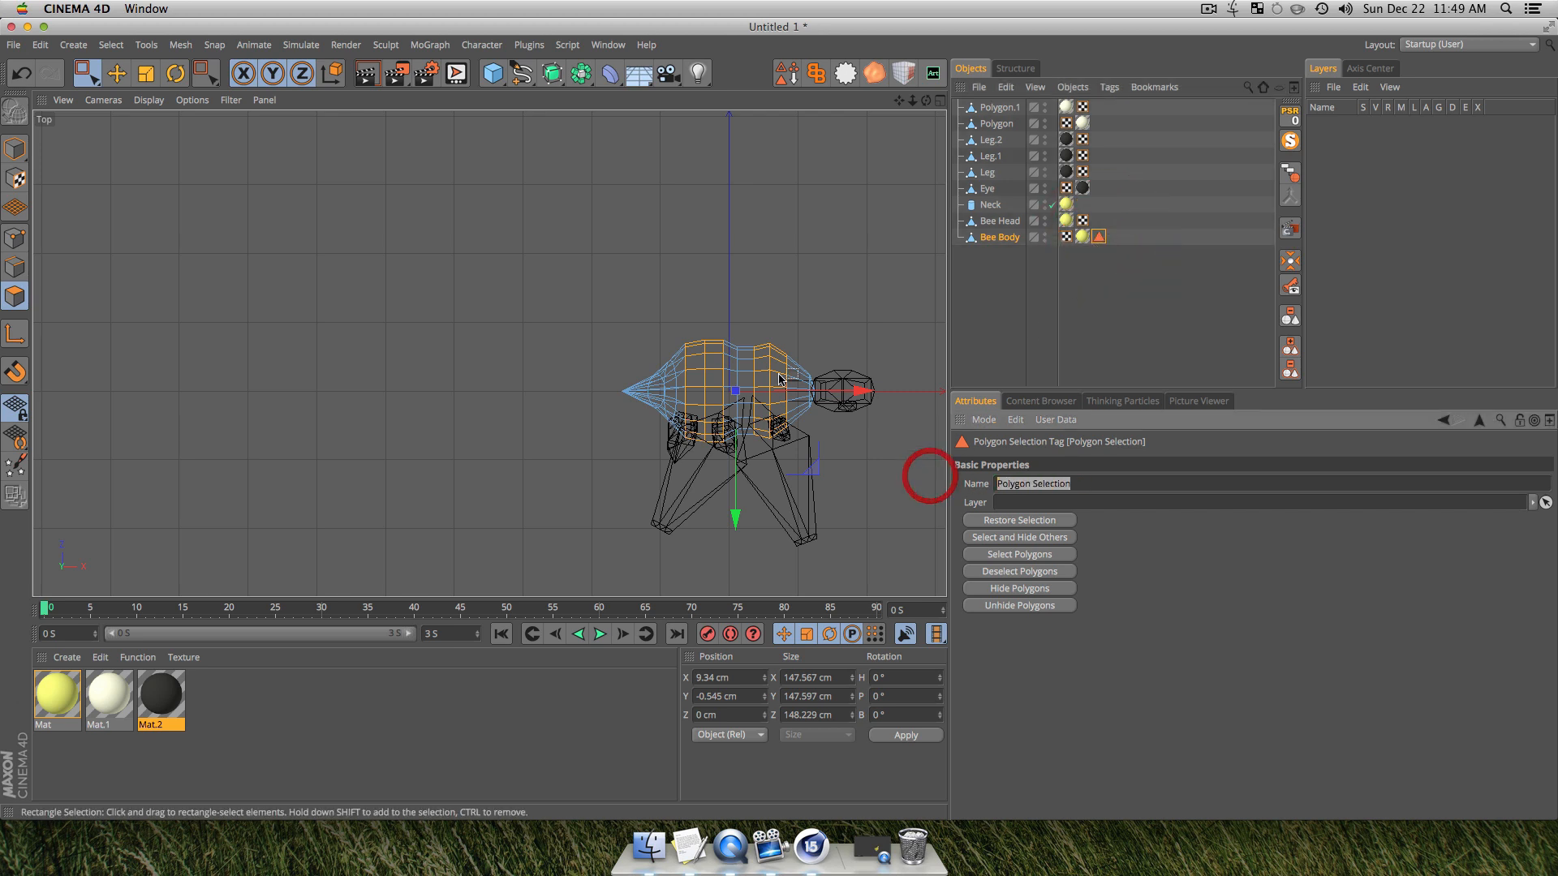
type("Stripes")
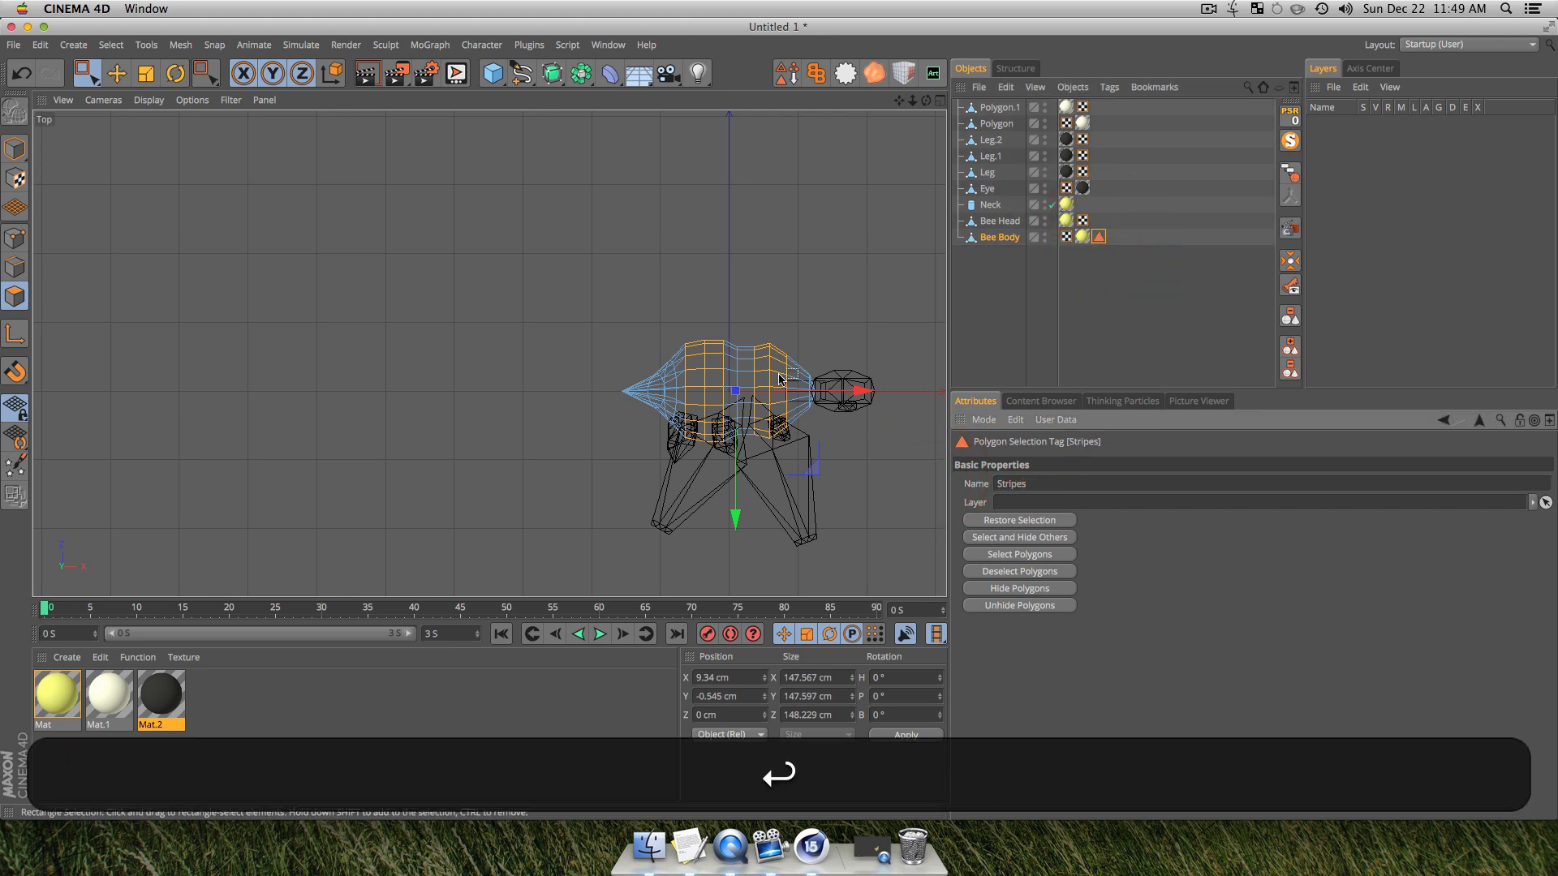
left_click(999, 321)
Step: Apply the dark gray material Mat.2 to the Bee Body in the Perspective view
key("F1")
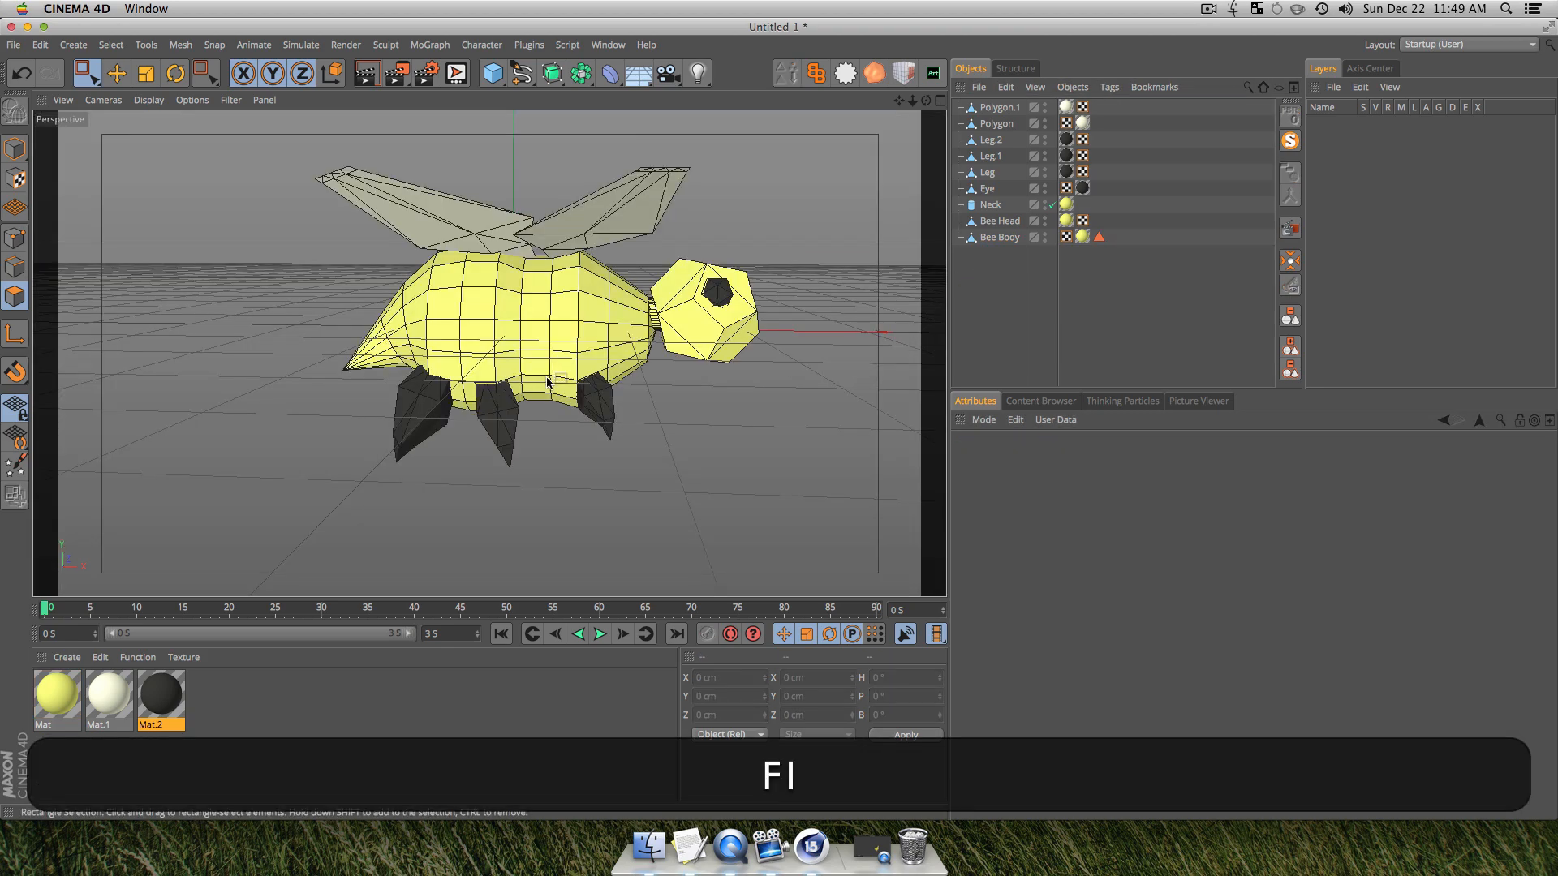
key("3")
left_click_drag(689, 392, 625, 355)
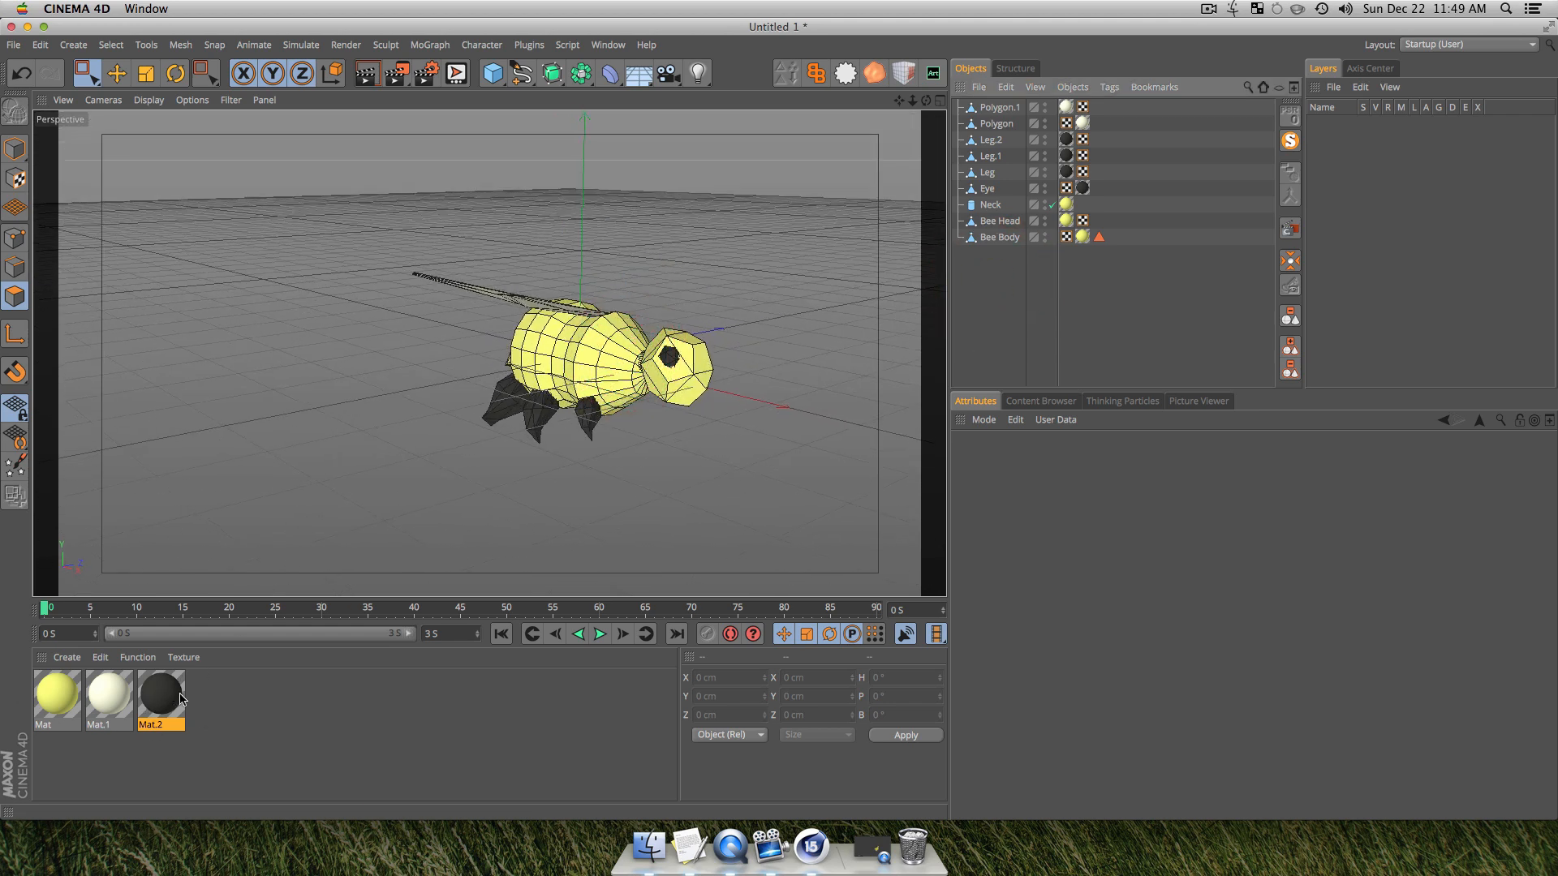
left_click_drag(168, 699, 652, 631)
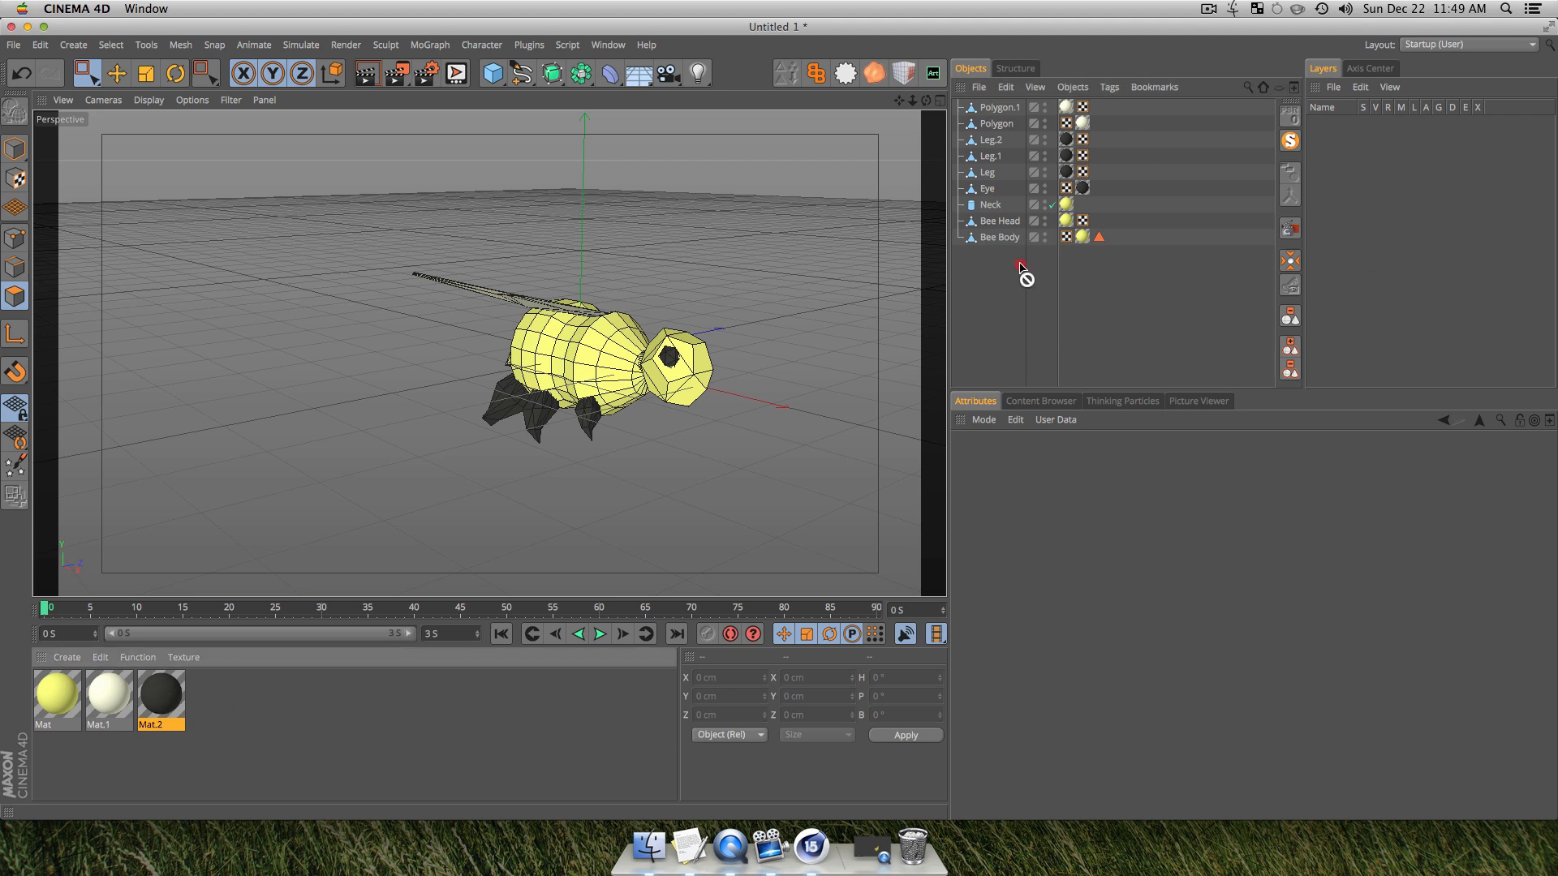
left_click_drag(995, 237, 996, 237)
left_click(1018, 330)
scroll(592, 365, "up", 4)
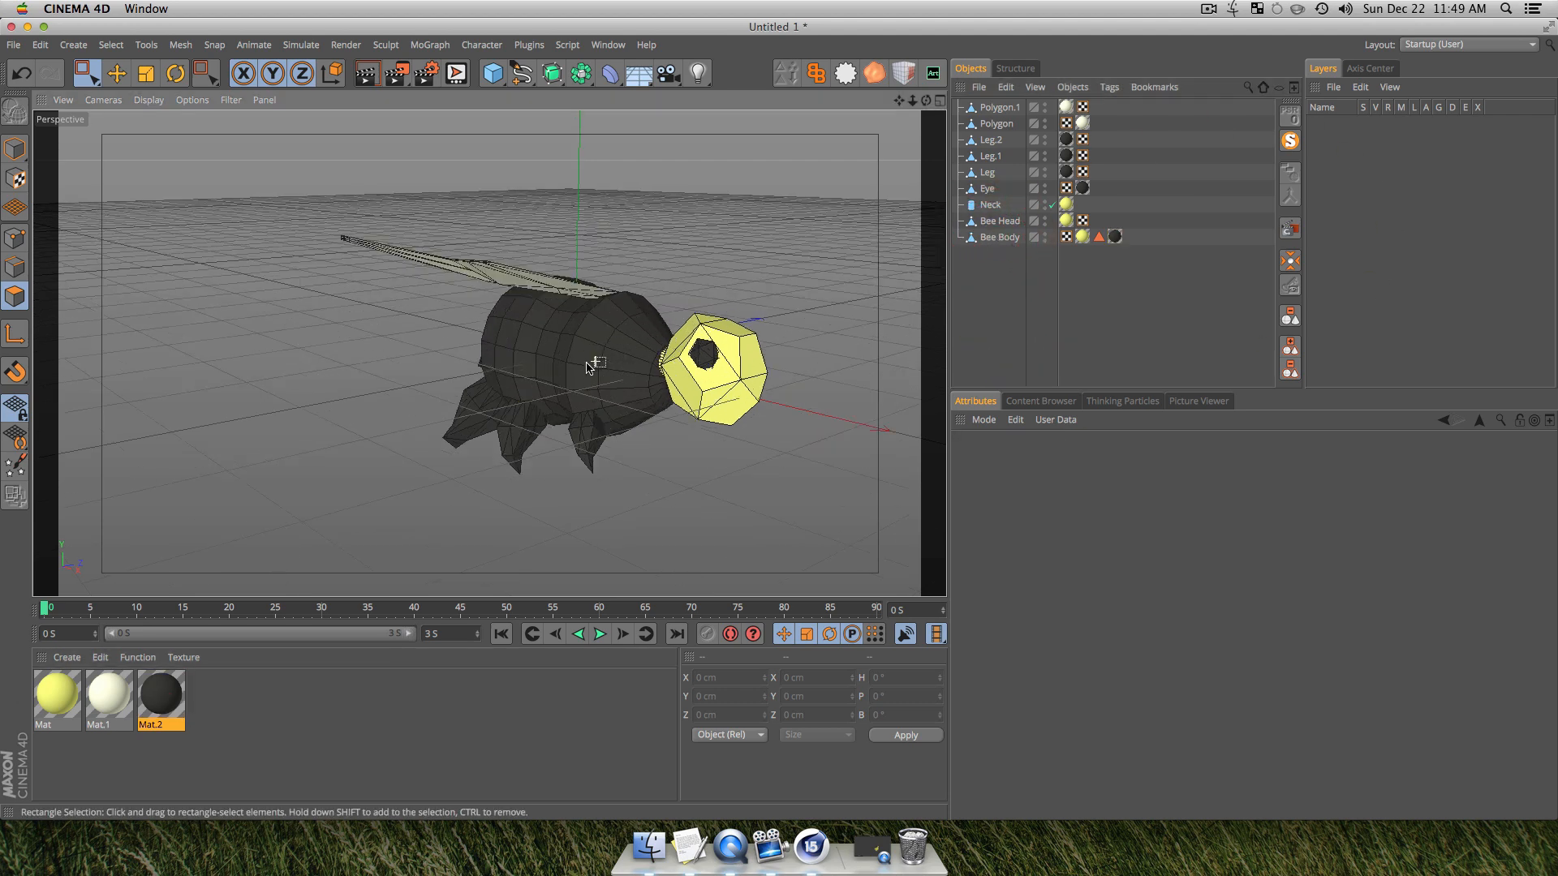
key("3")
left_click_drag(615, 363, 574, 319)
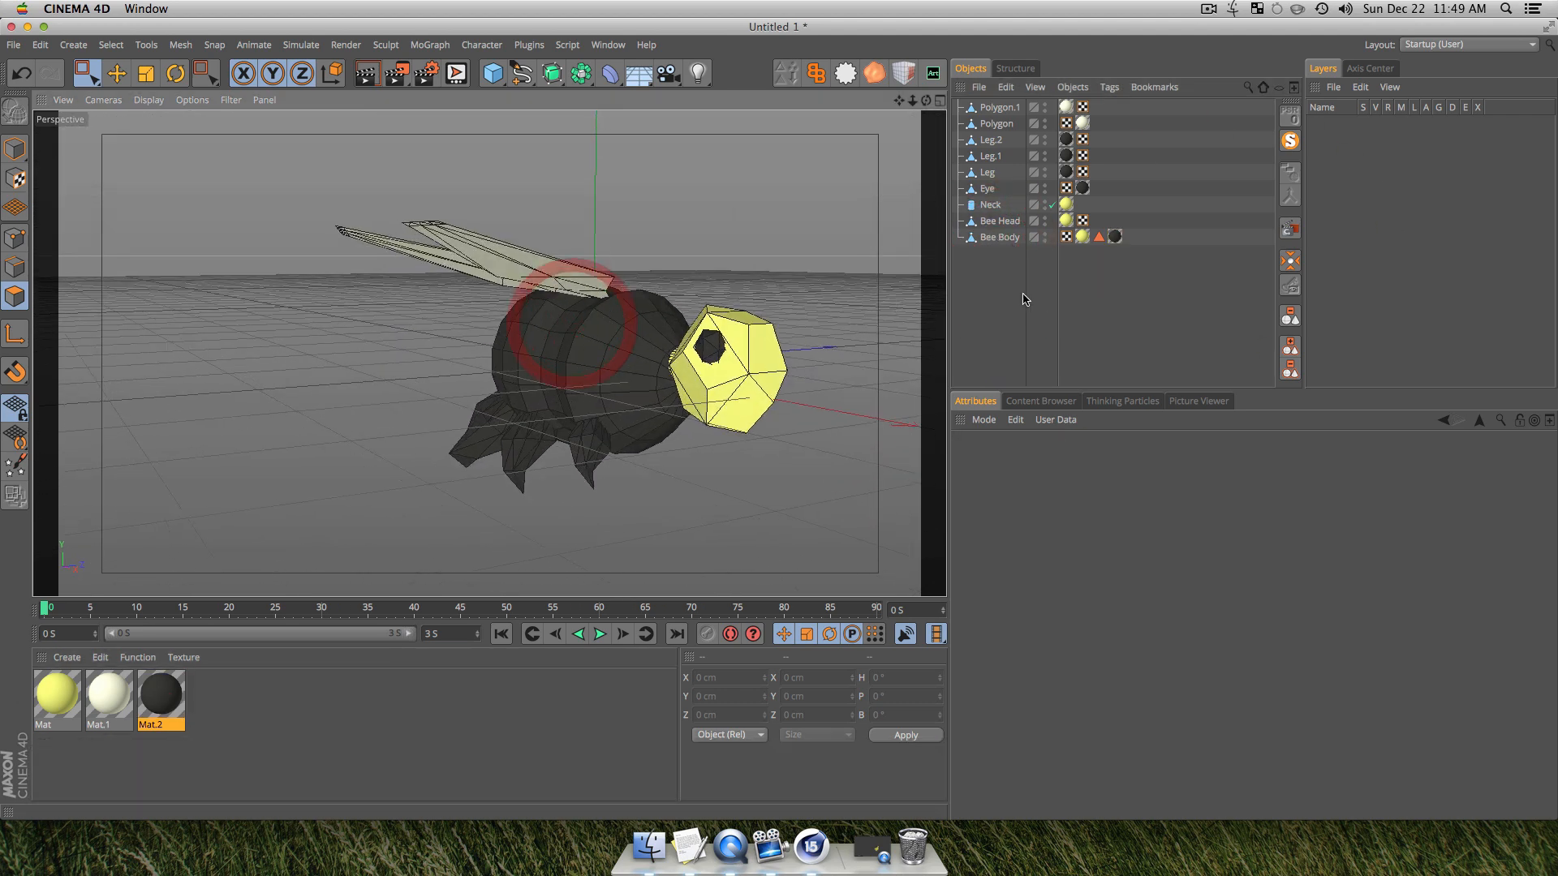
left_click(1023, 295)
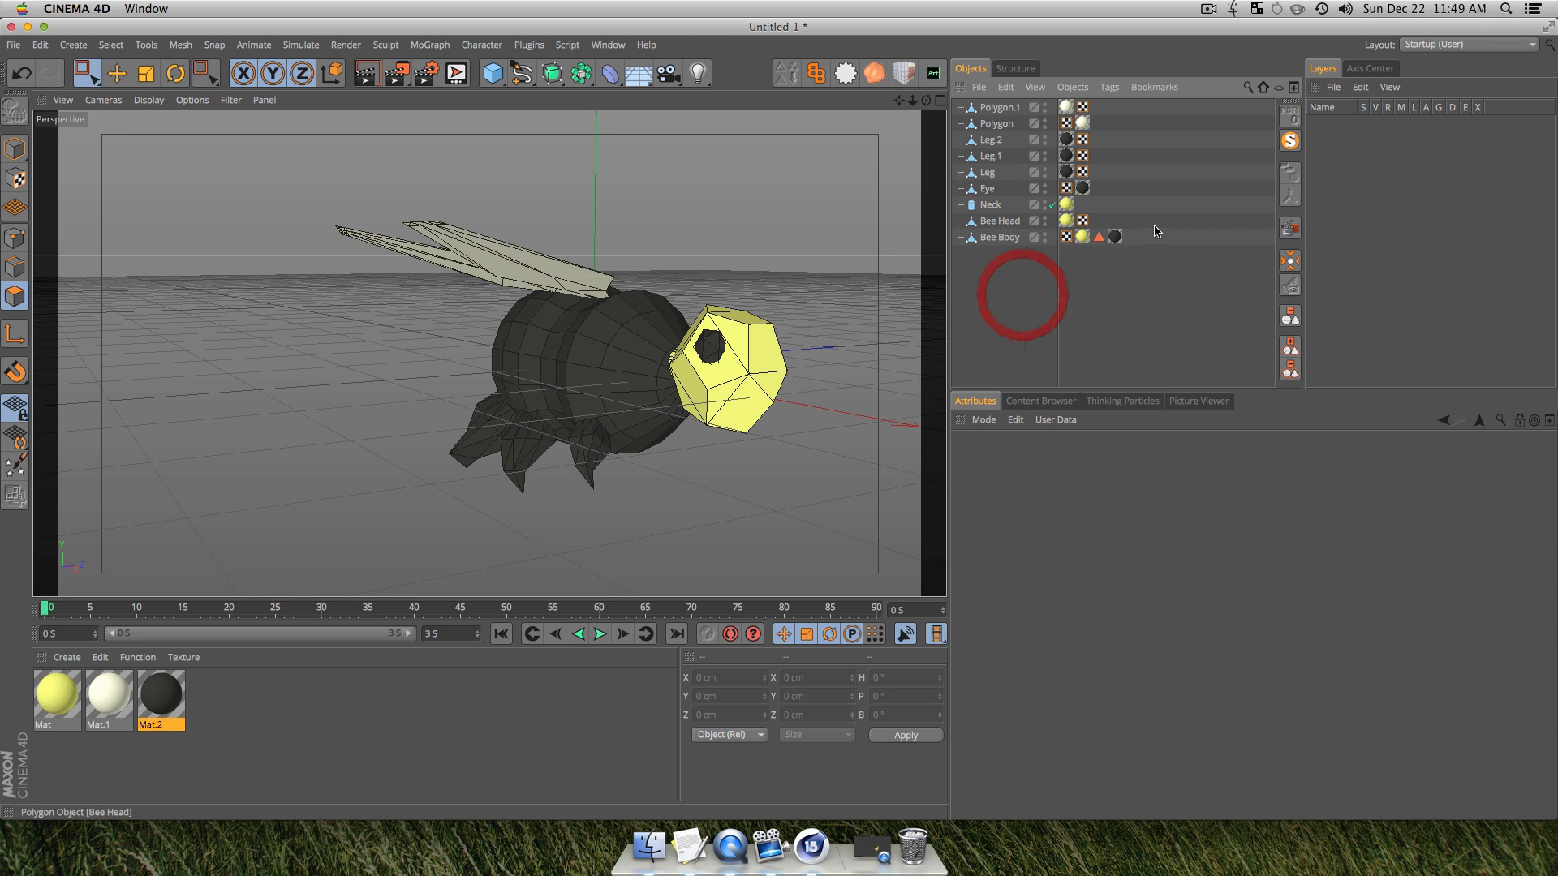
Step: Restrict the Bee Body's dark gray material to the Stripes selection and render the Perspective view to check the stripes
left_click_drag(1093, 237, 1095, 238)
left_click(1098, 236)
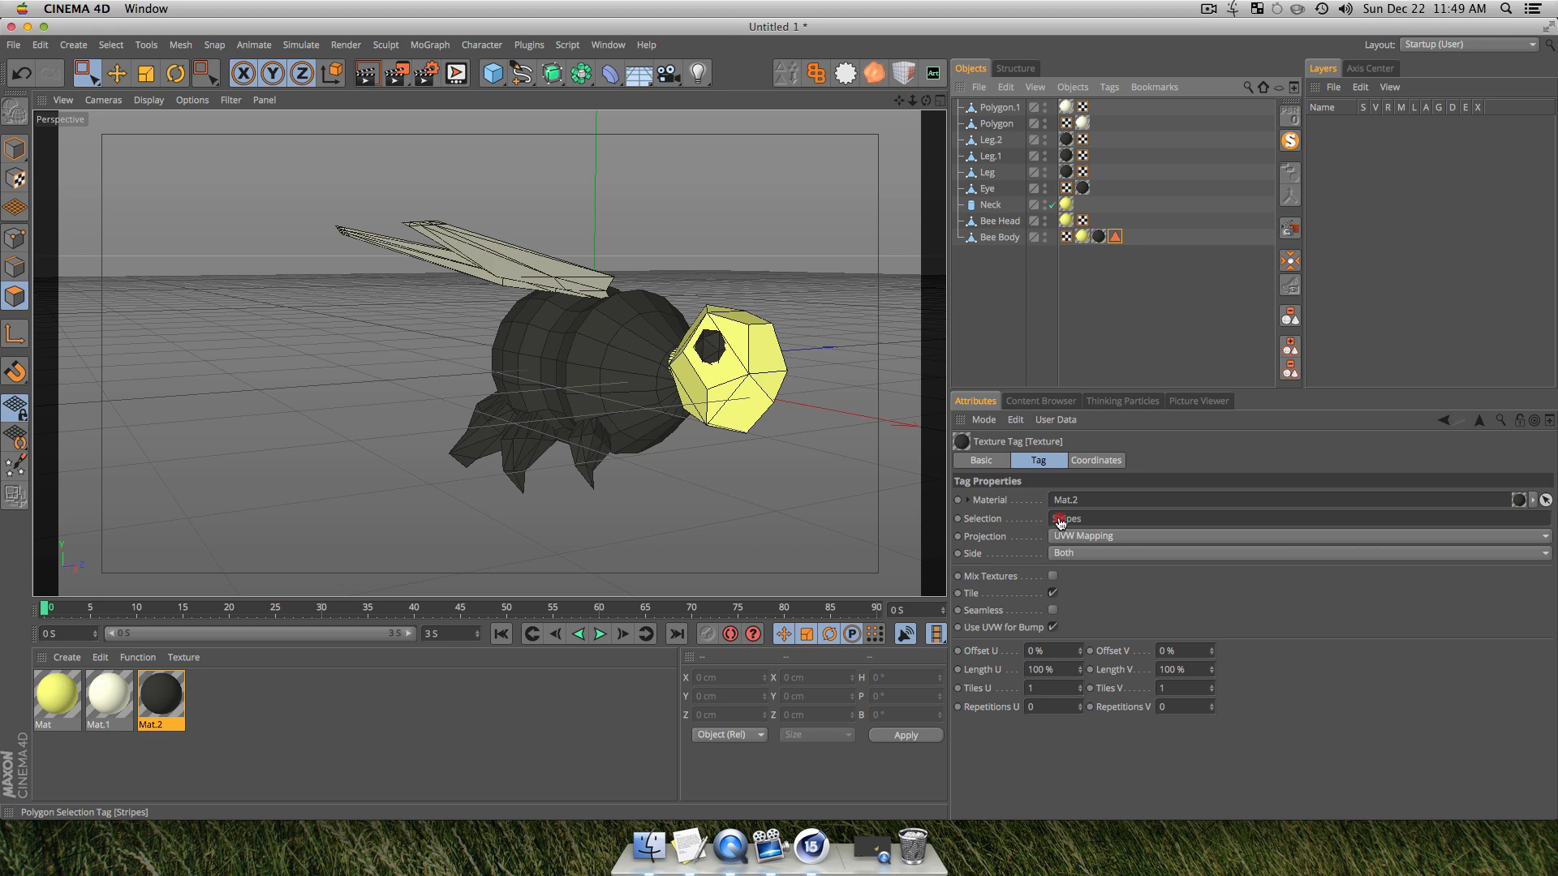
key("3")
left_click_drag(511, 435, 696, 441)
key("3")
mouse_move(489, 352)
left_mouse_down()
mouse_move(603, 408)
mouse_move(539, 462)
left_mouse_up()
key("super+r")
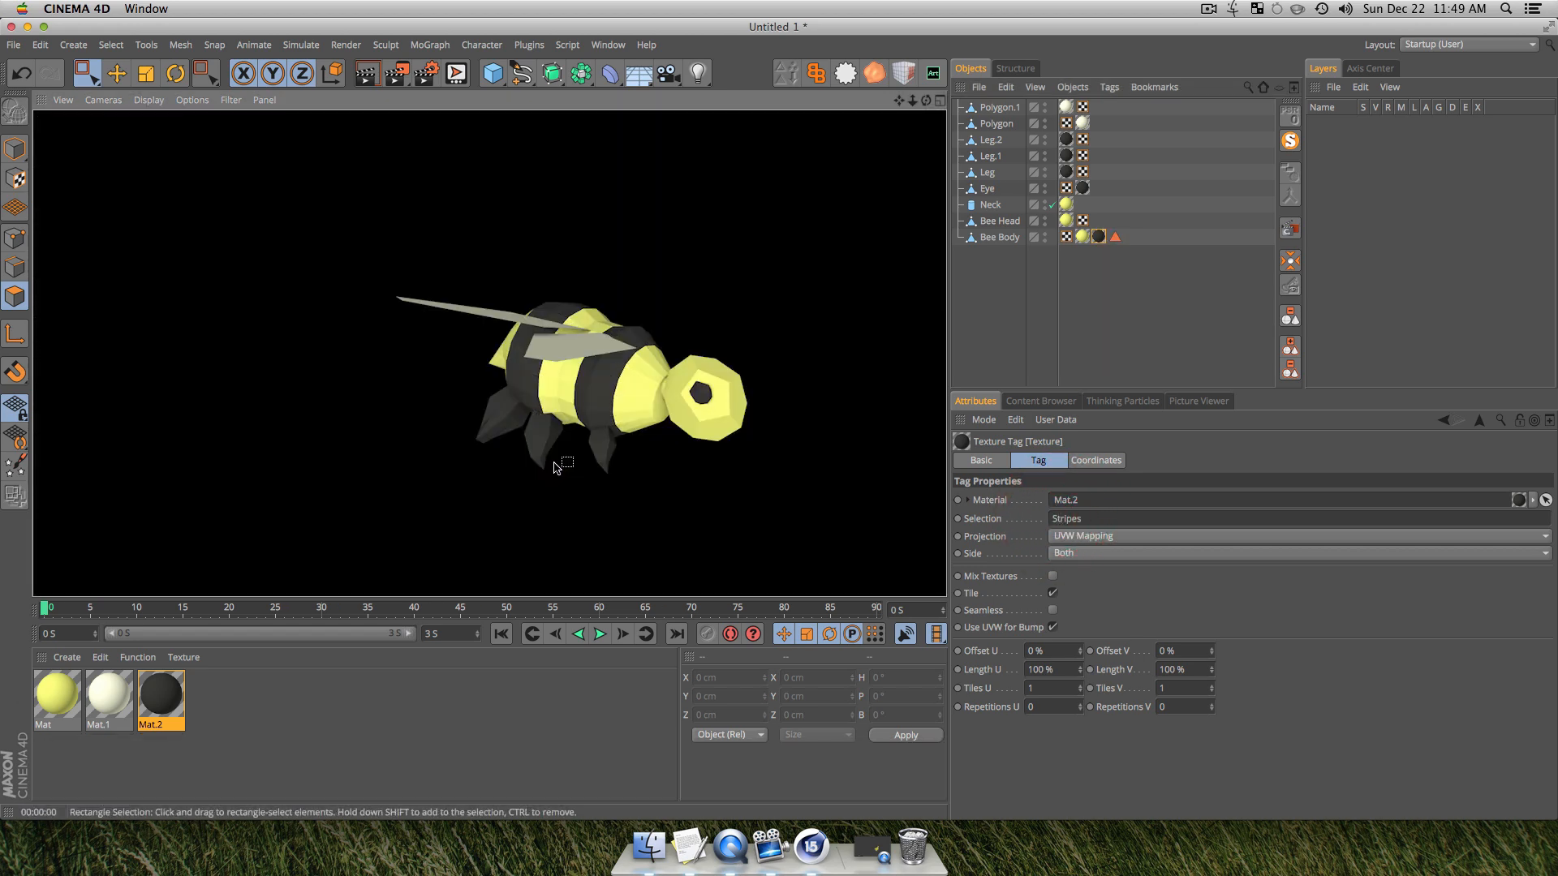
Step: Select the wing object Polygon.1
left_click(999, 308)
key("3")
left_click_drag(644, 289, 628, 378)
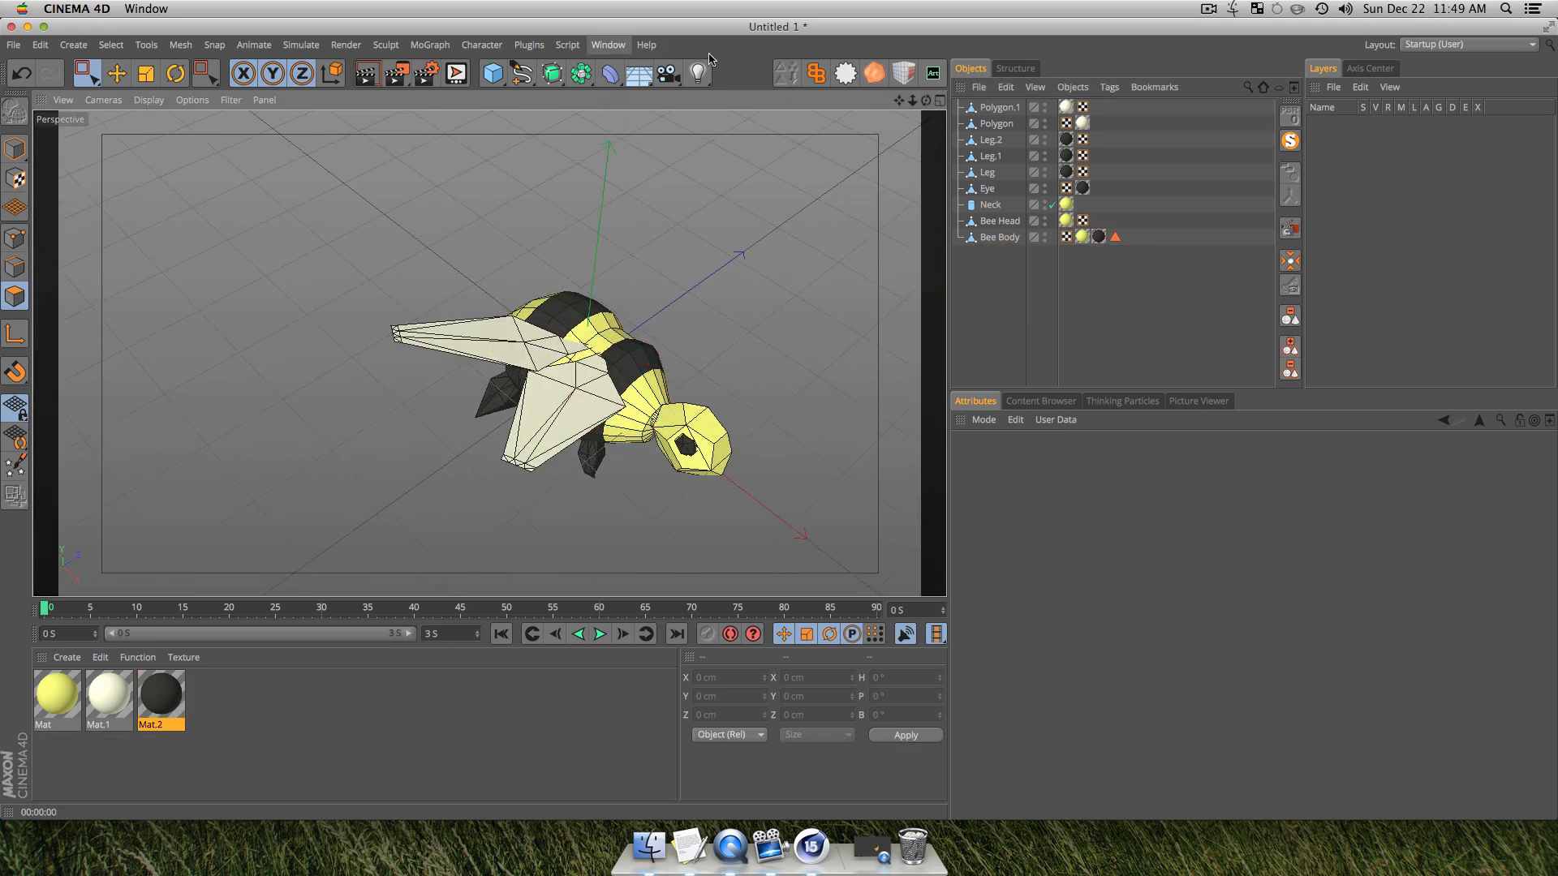
left_click(1003, 106)
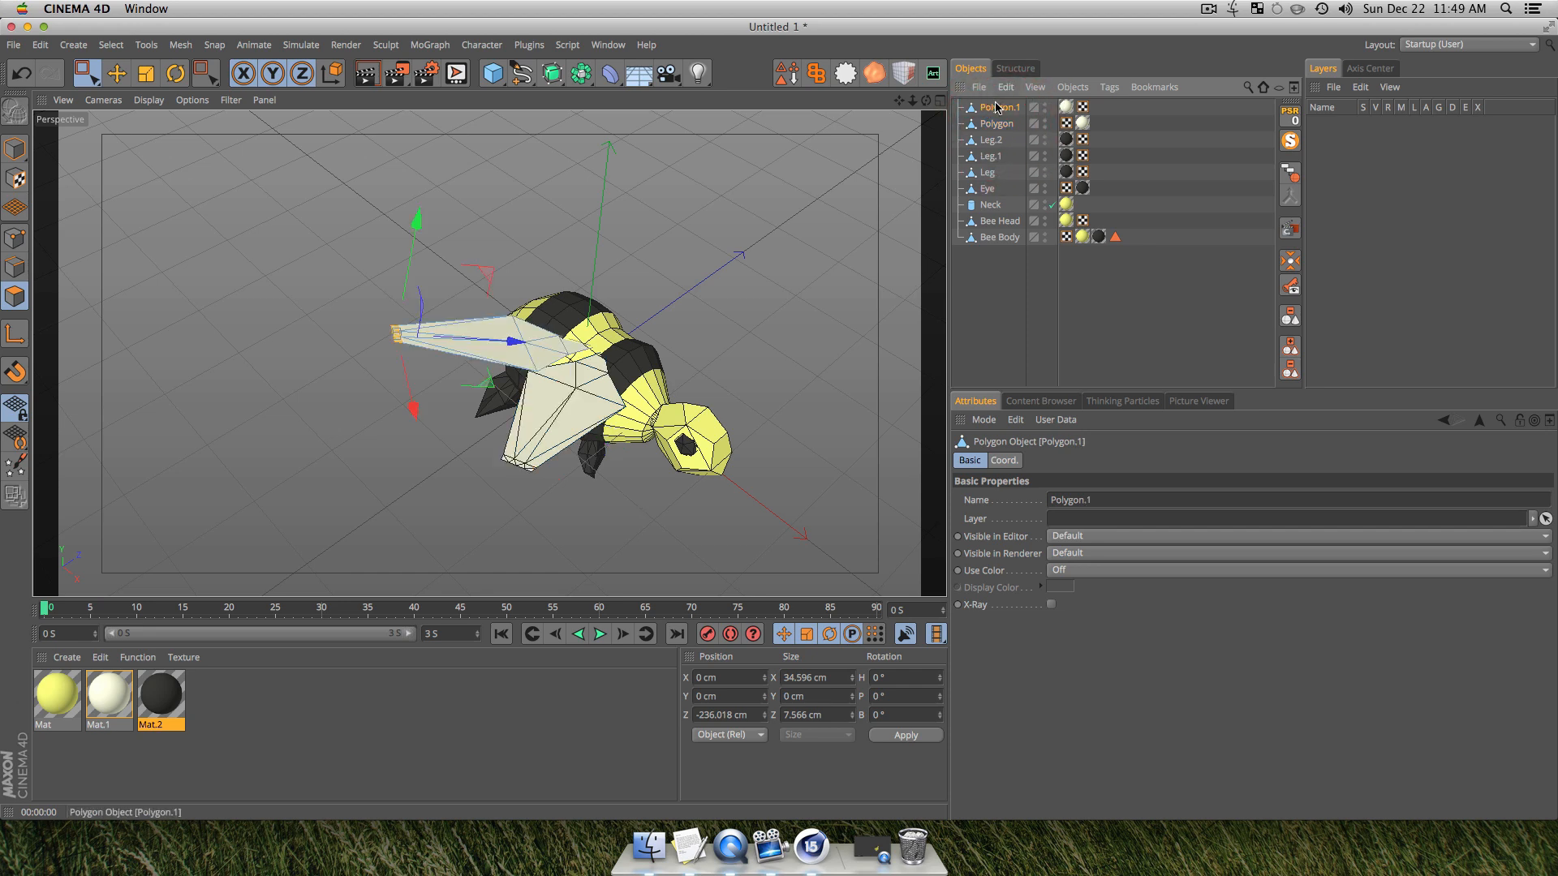
Step: Add a Displacer deformer and make it a child of the Polygon.1 wing
left_click(618, 75)
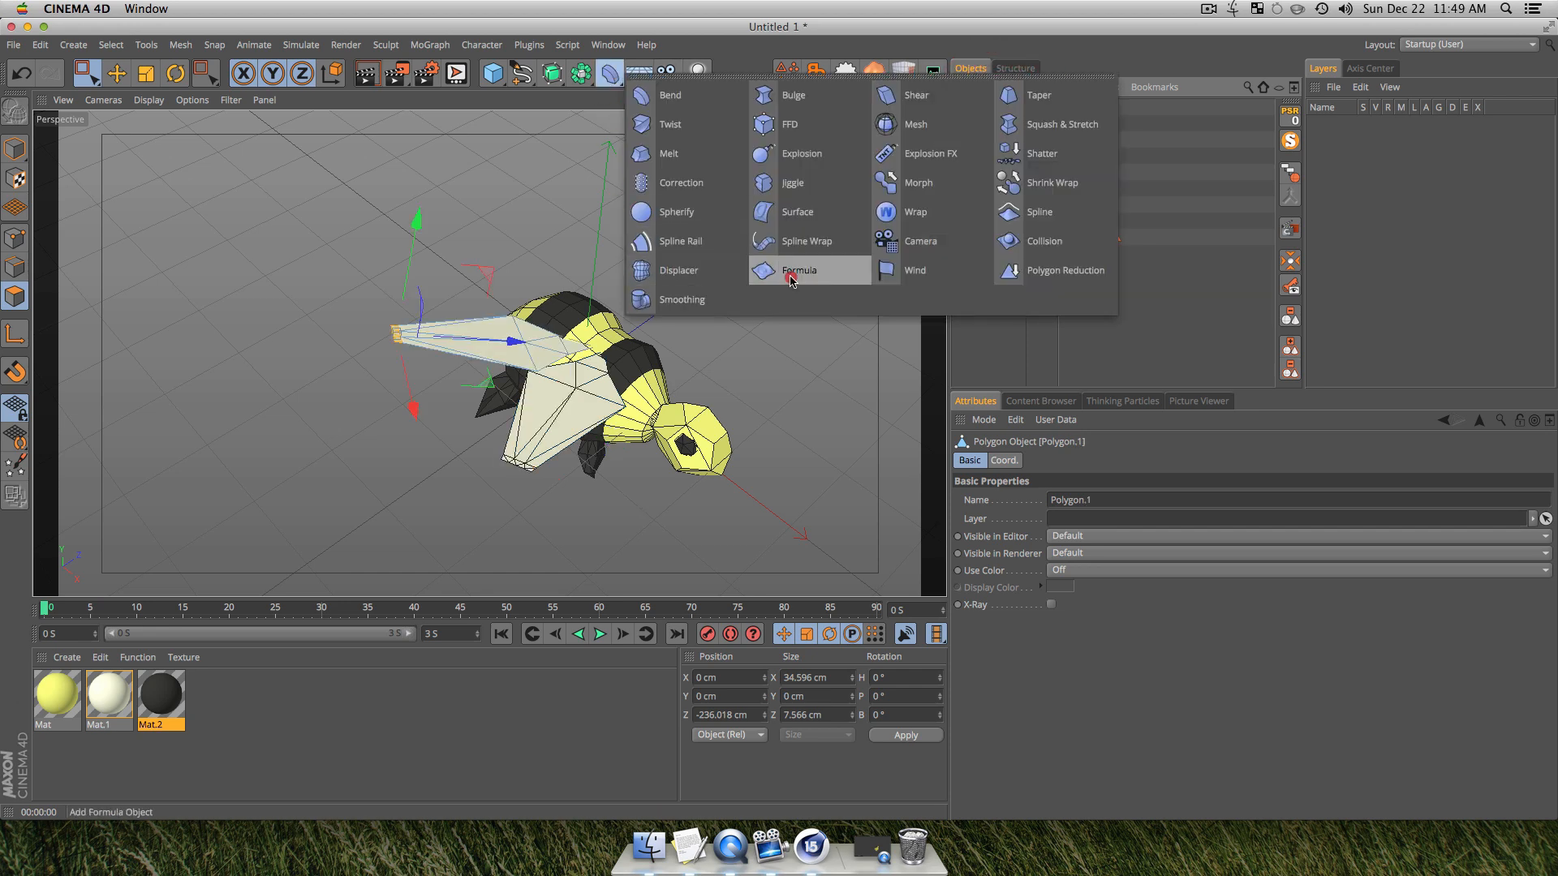
left_click(681, 257)
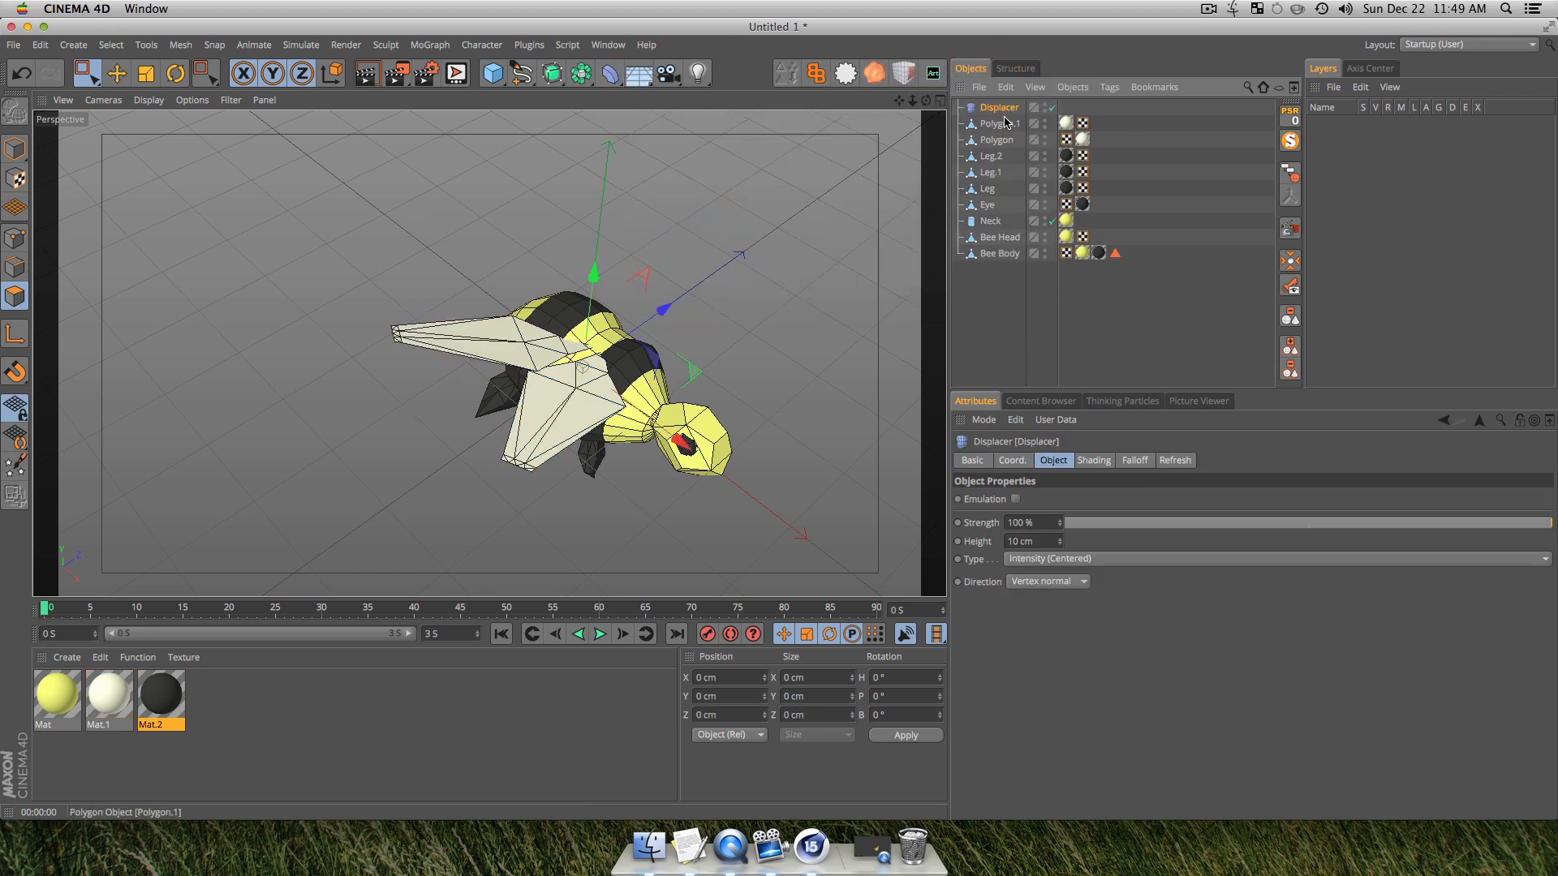
left_click_drag(1005, 128, 1006, 129)
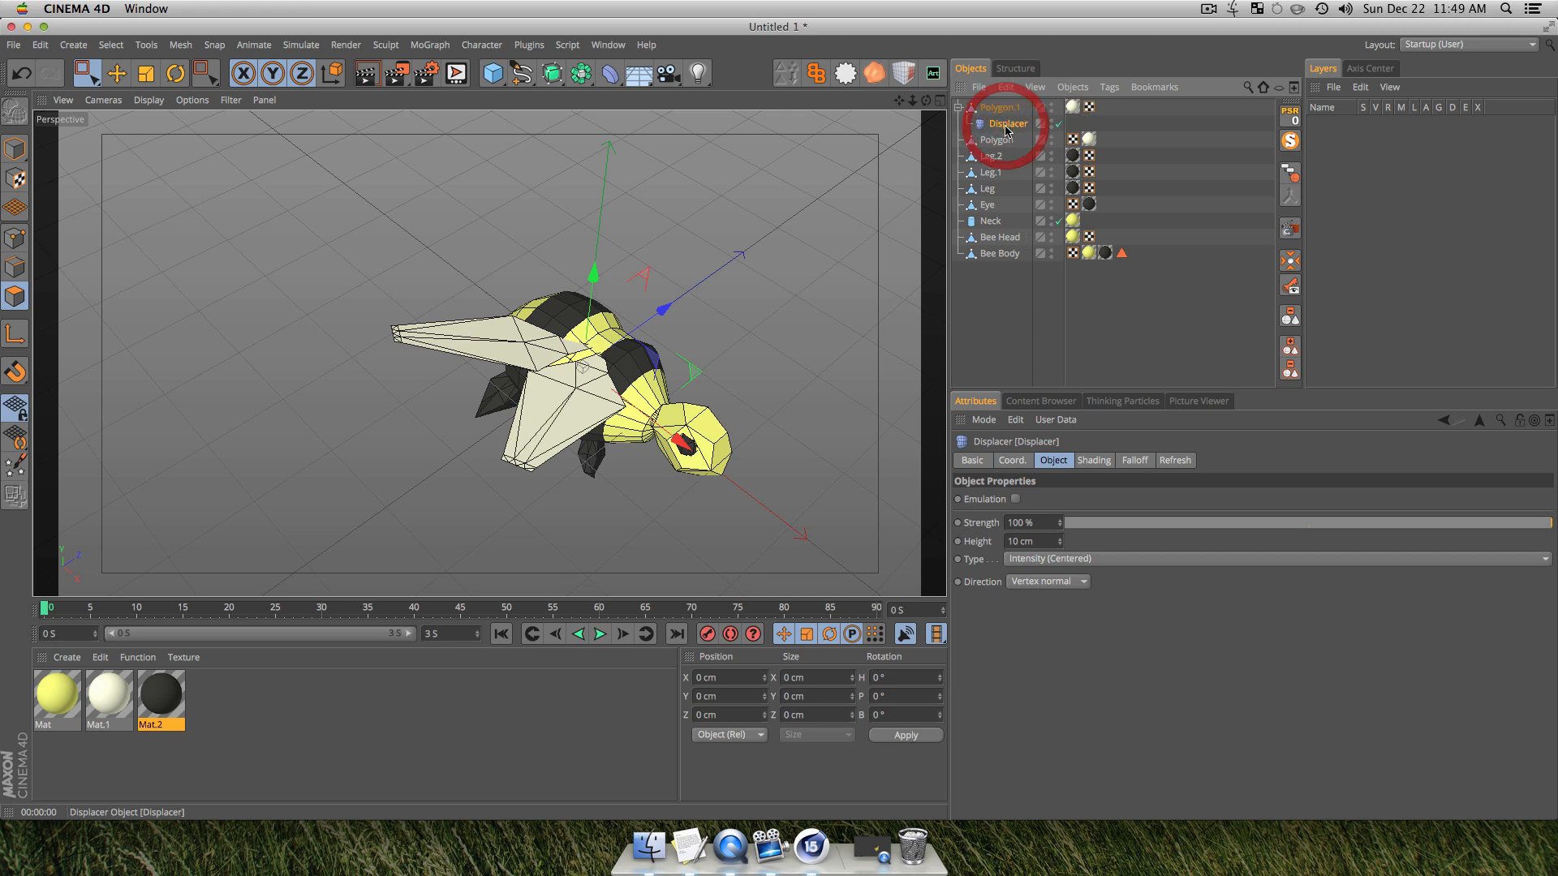
Step: Assign a Noise shader to the Displacer's shading
left_click(1092, 461)
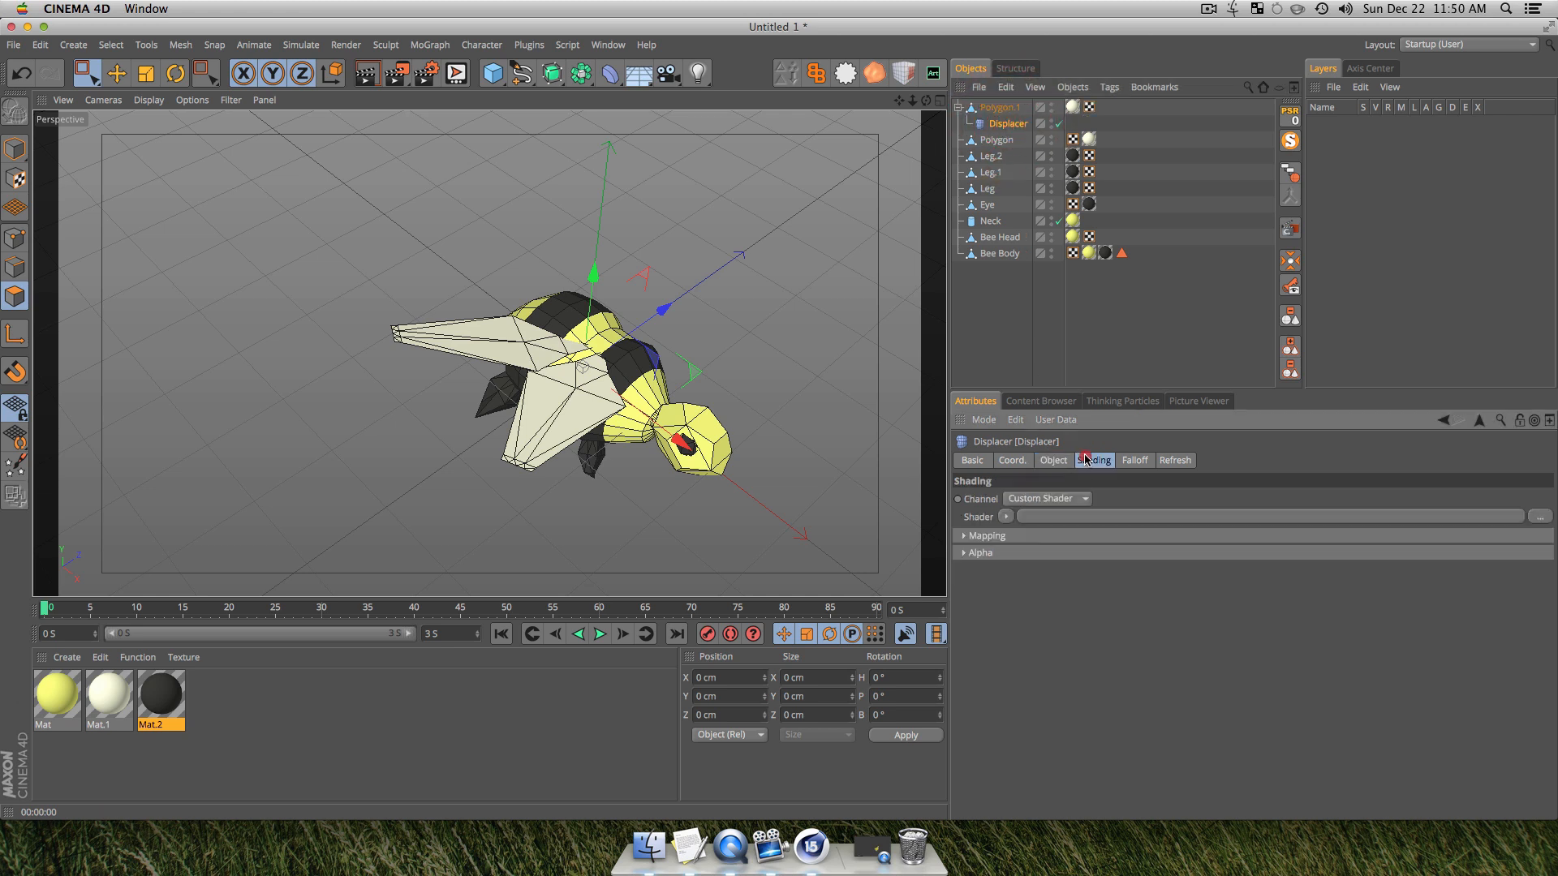
left_click(1134, 461)
left_click(1173, 460)
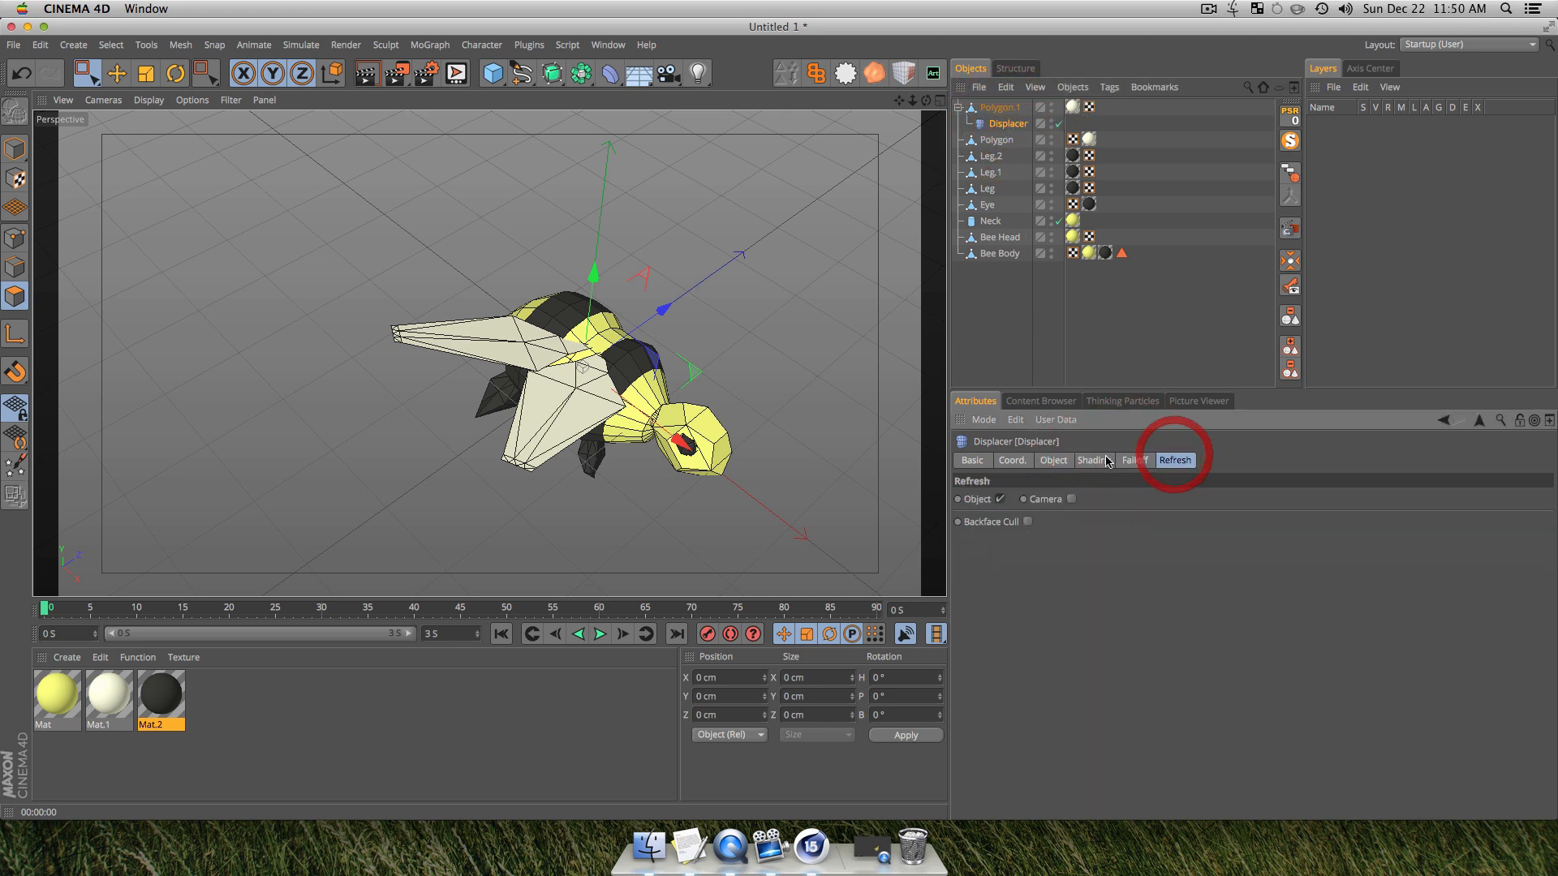
left_click(1095, 460)
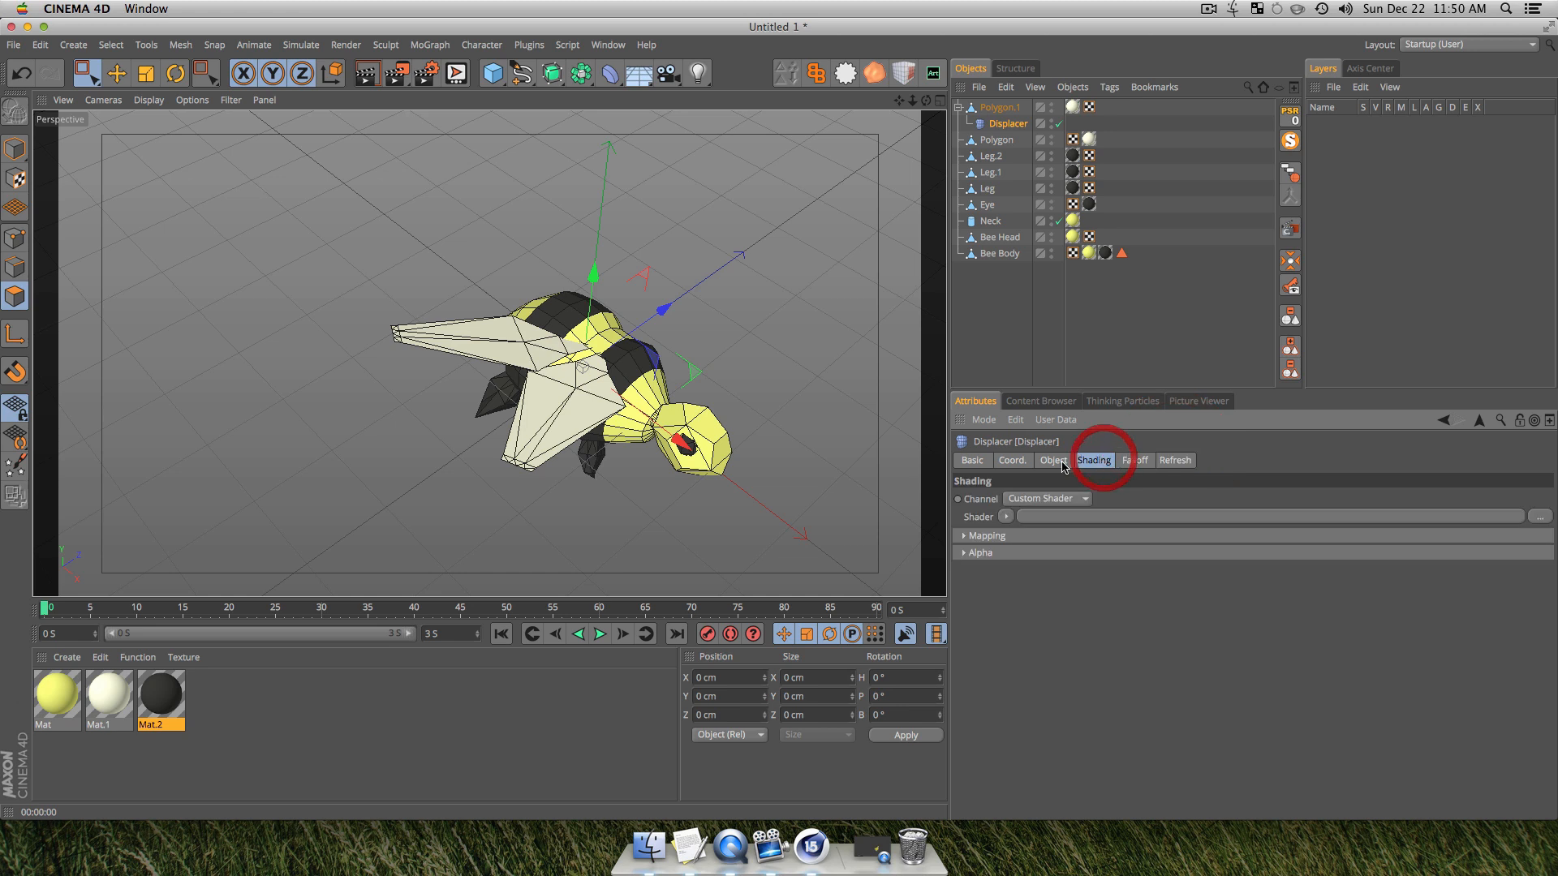
left_click(1006, 516)
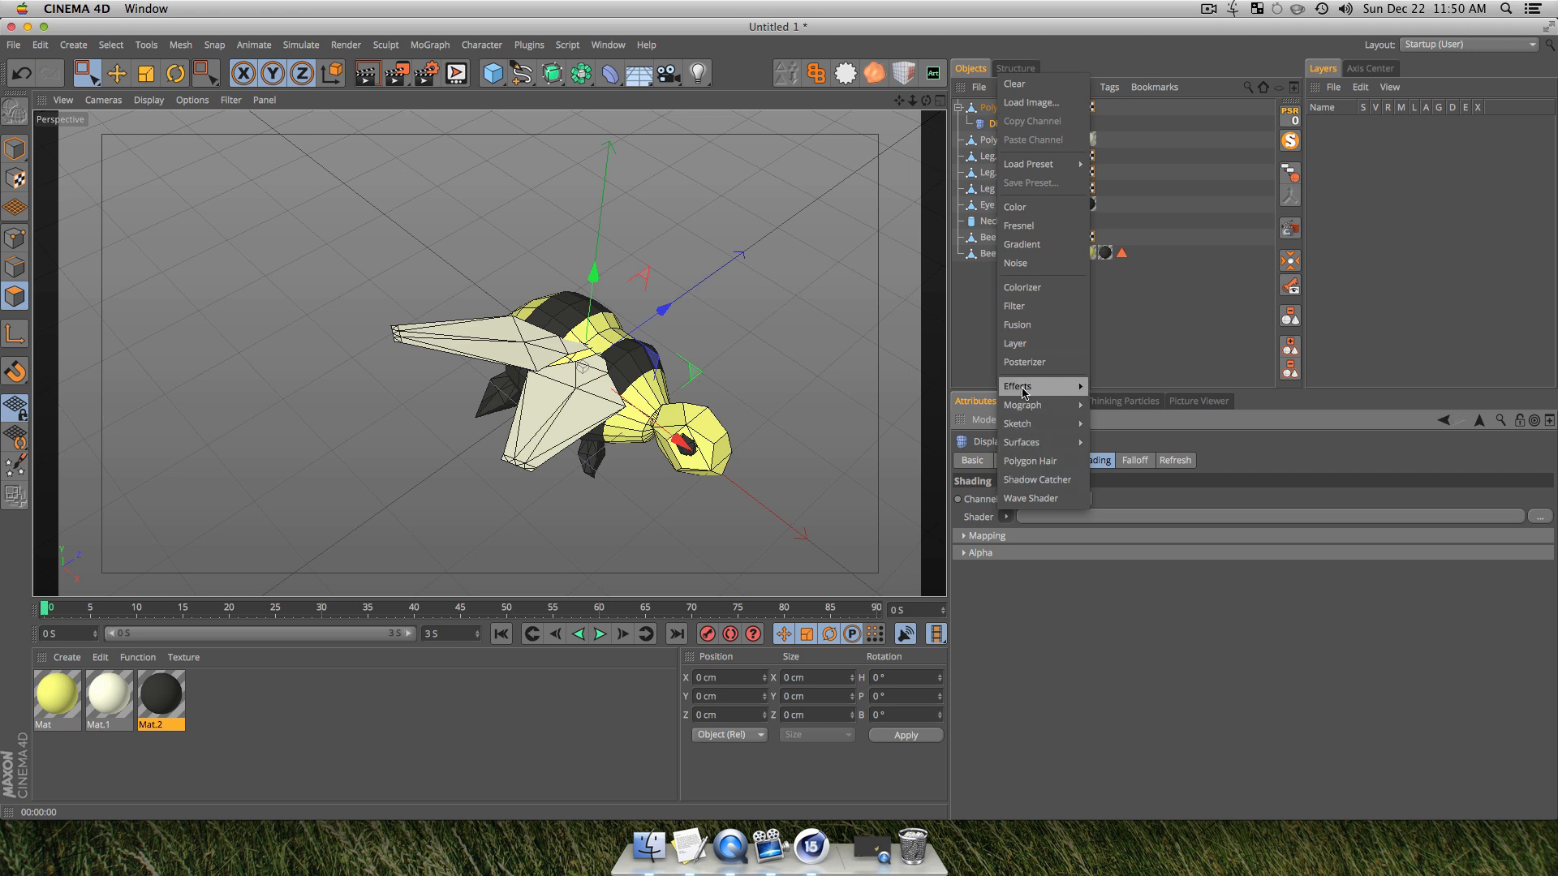
mouse_move(1026, 393)
left_click(1041, 263)
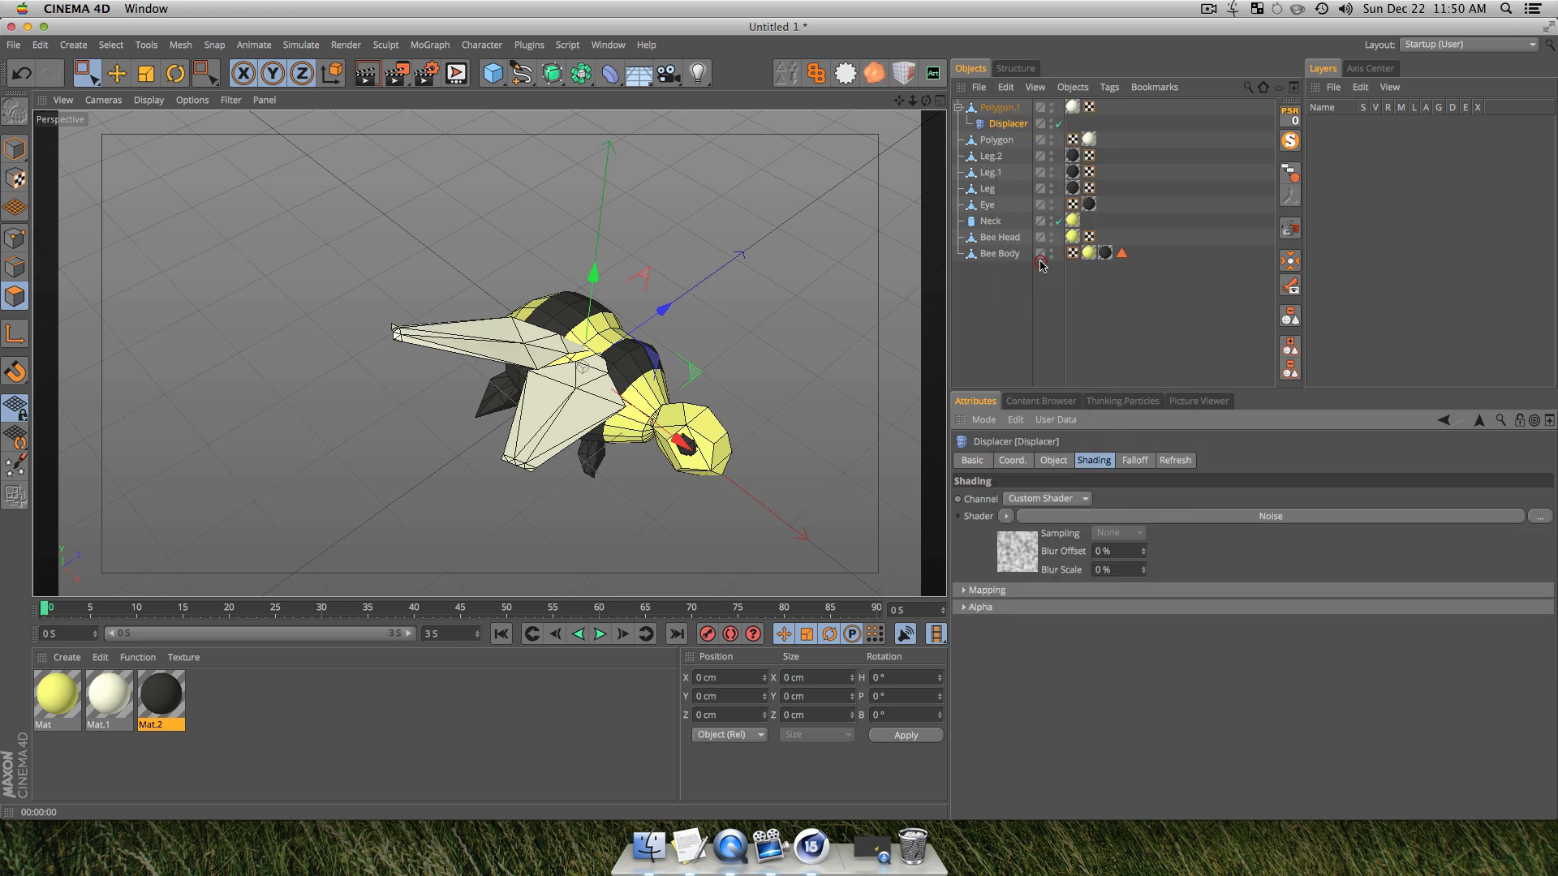
Step: Set the Displacer's height to 24 cm for the Polygon.1 wing
left_click(1053, 460)
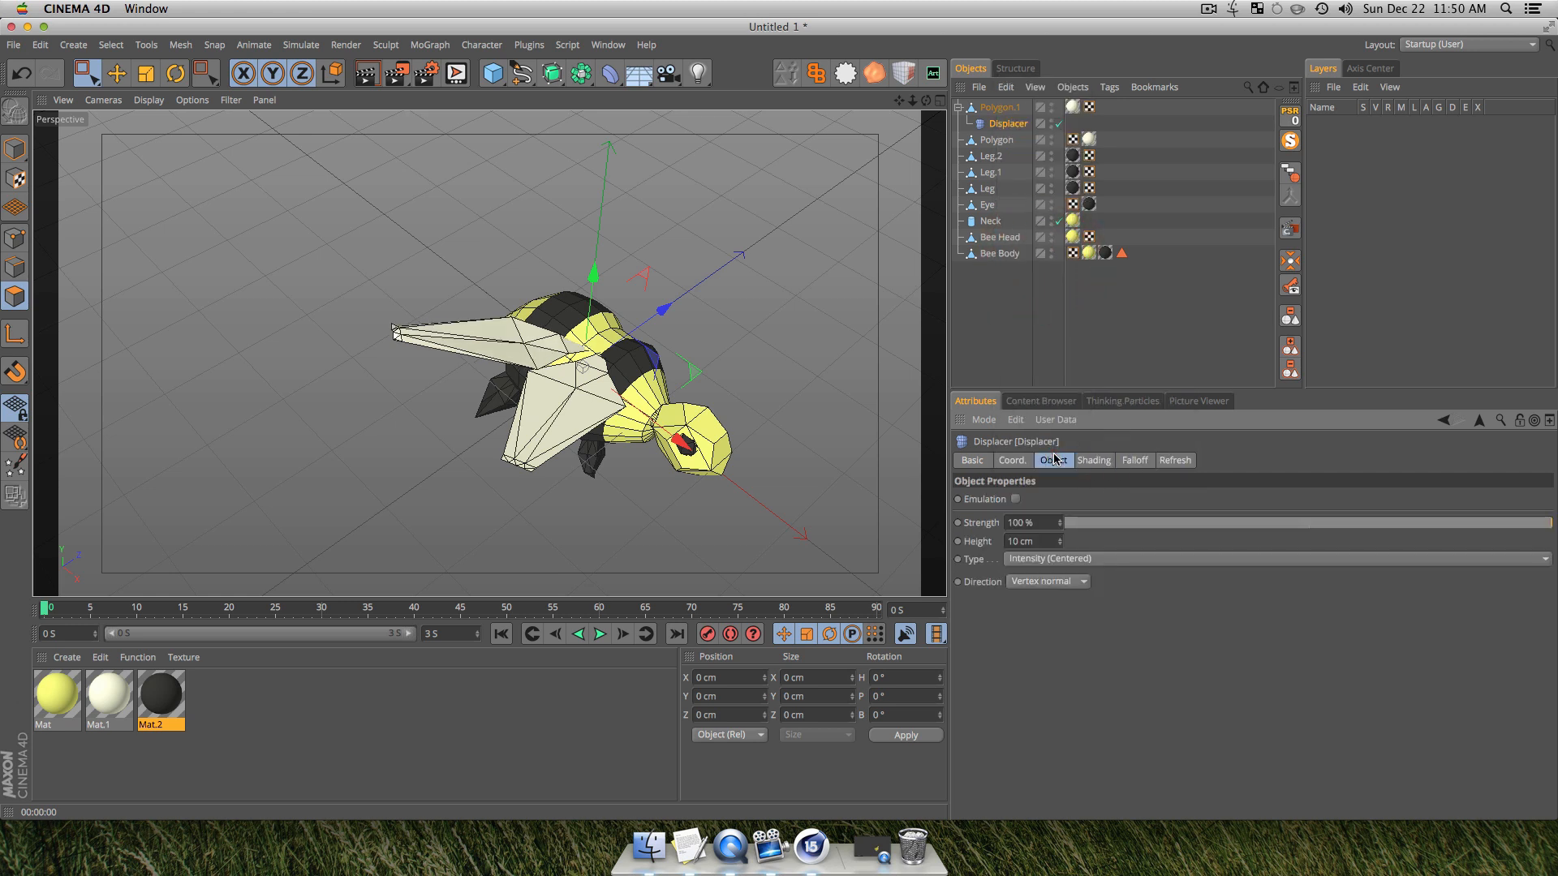
mouse_move(1053, 541)
left_mouse_down()
mouse_move(1053, 511)
mouse_move(1053, 526)
left_mouse_up()
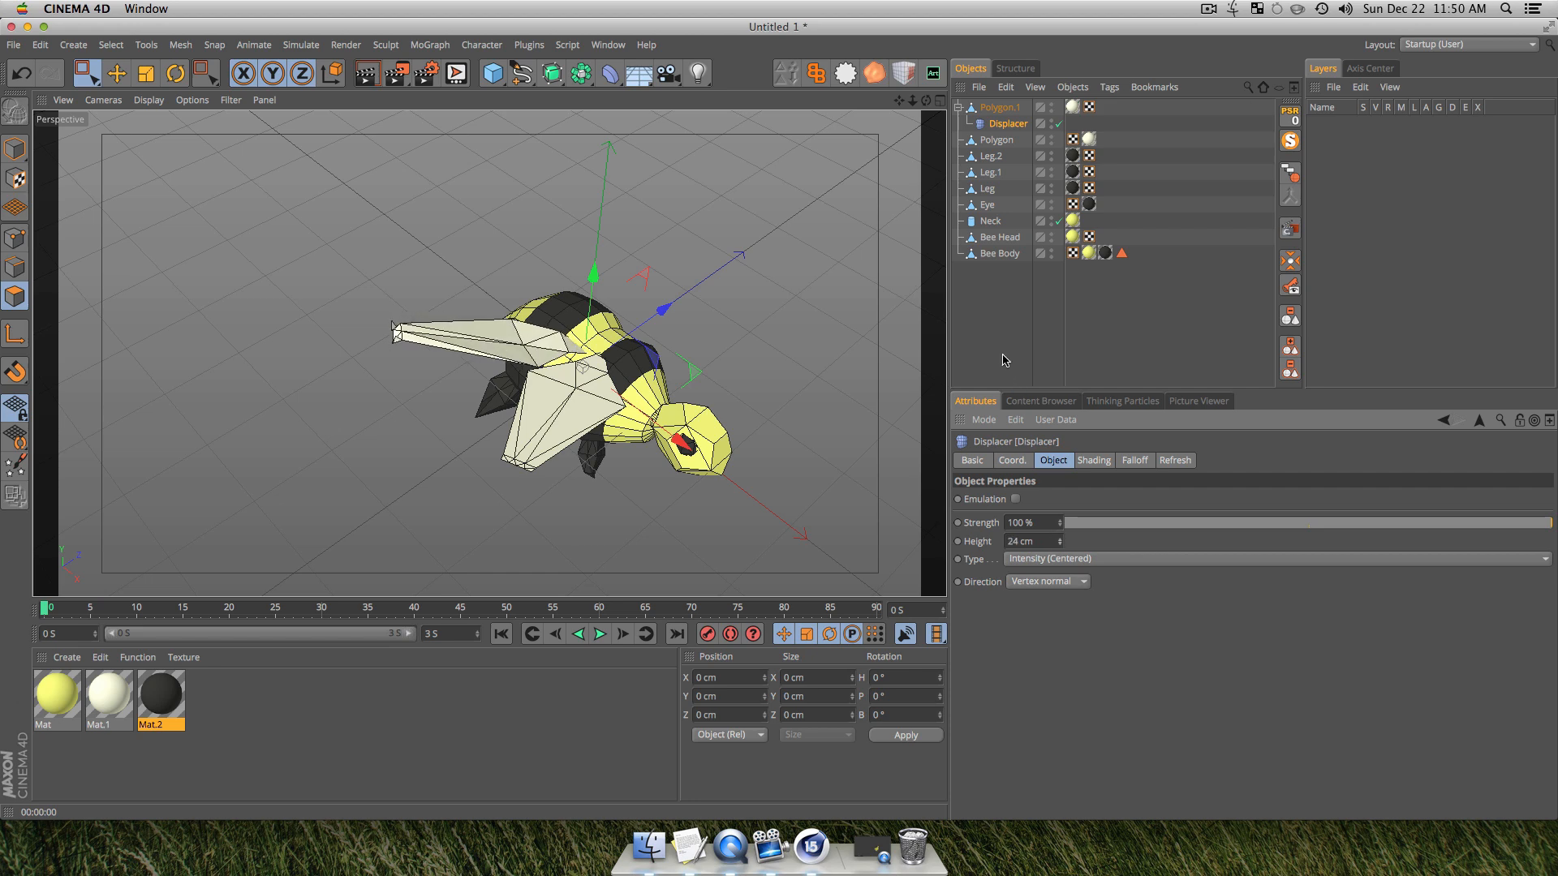
left_click(1003, 360)
Step: Preview the displaced wing with a viewport render from another angle and a short playback of the animation
key("3")
mouse_move(641, 336)
left_mouse_down()
mouse_move(556, 414)
mouse_move(515, 427)
mouse_move(636, 322)
left_mouse_up()
key("super+r")
scroll(543, 319, "up", 3)
scroll(552, 326, "down", 3)
key("3")
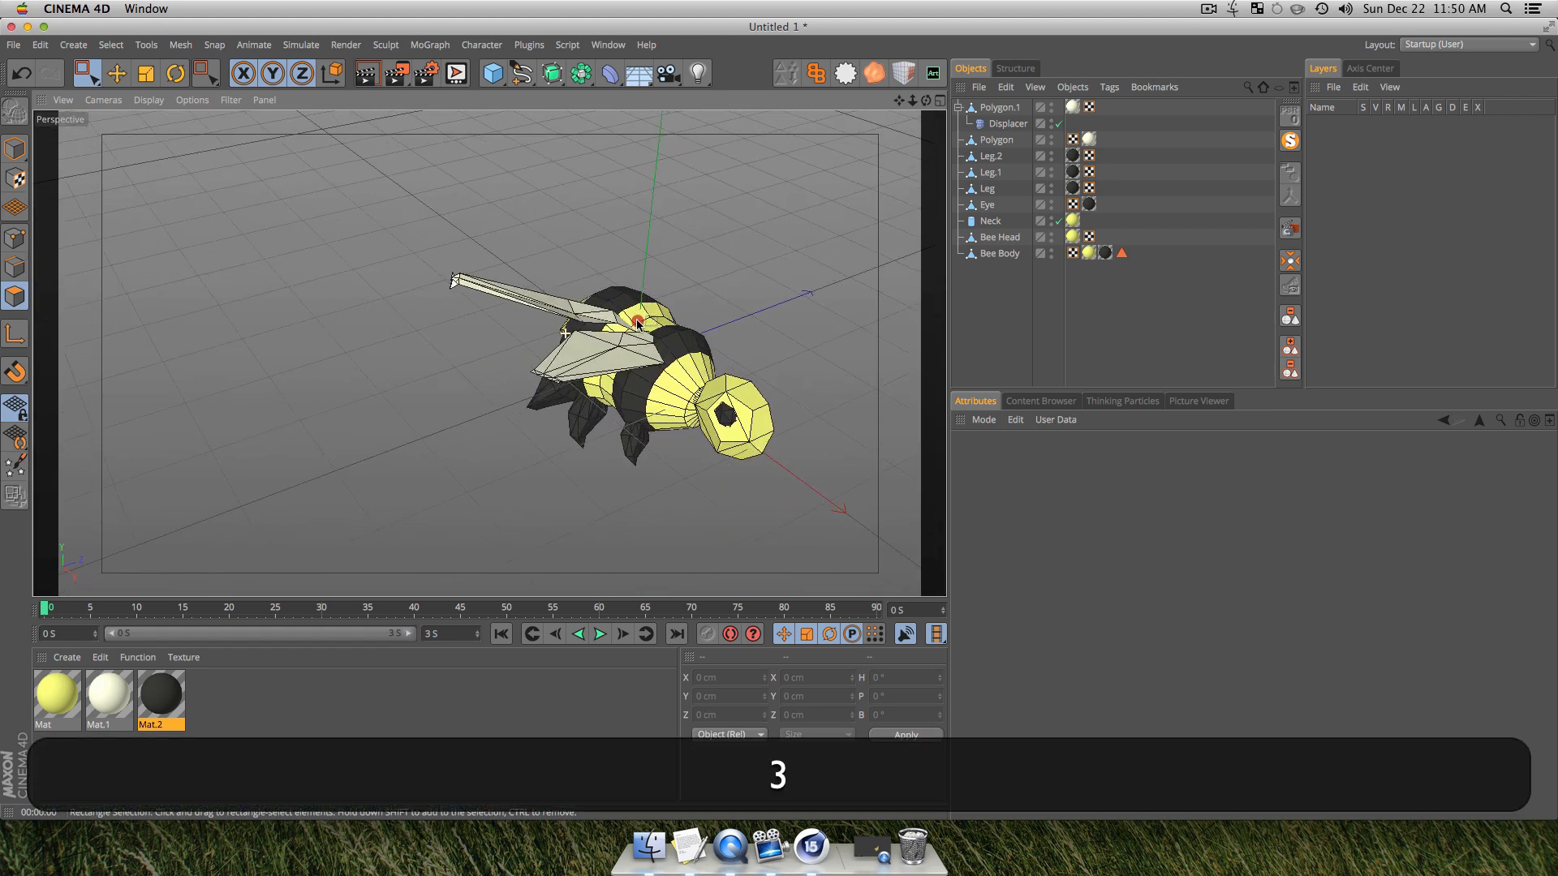
left_click(601, 634)
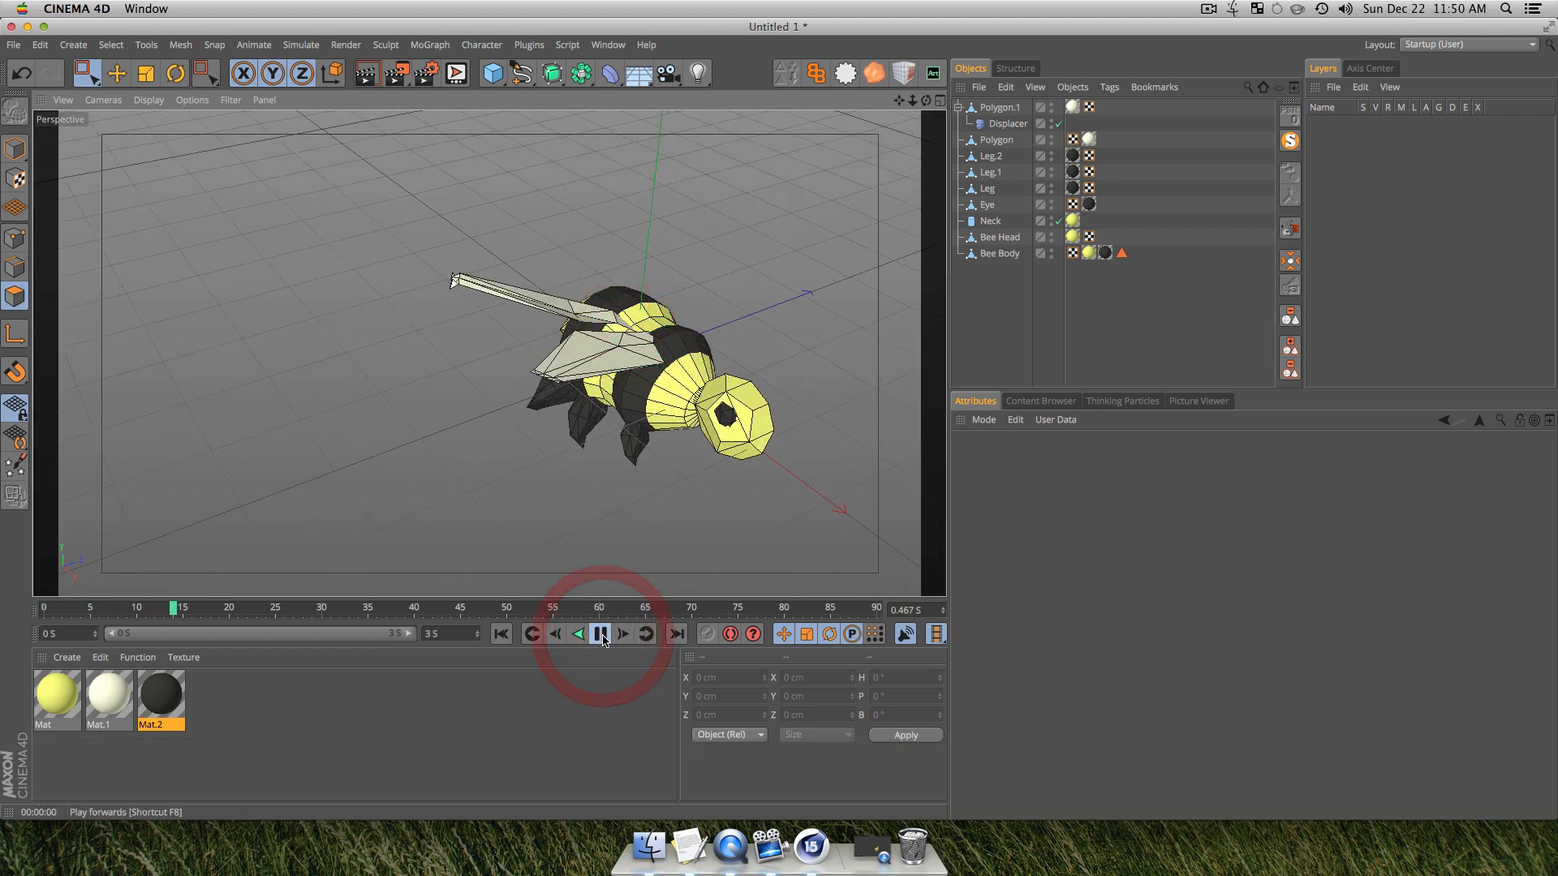
left_click(1097, 281)
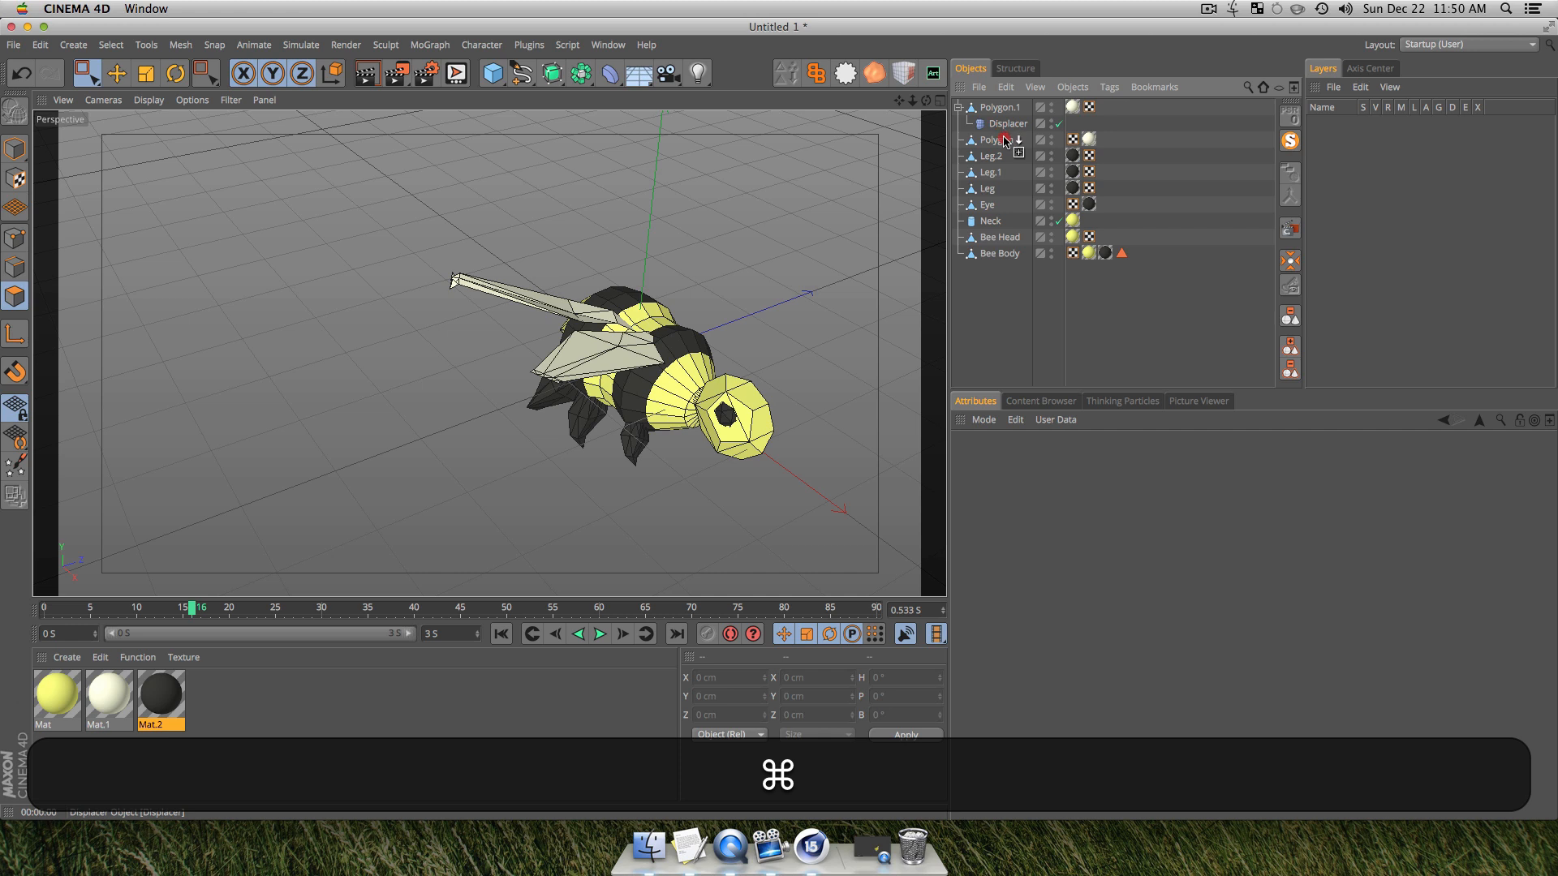
Step: Copy the Displacer into the Polygon wing and set the copy's height to -7 cm
left_click_drag(1004, 140, 1004, 142, "super")
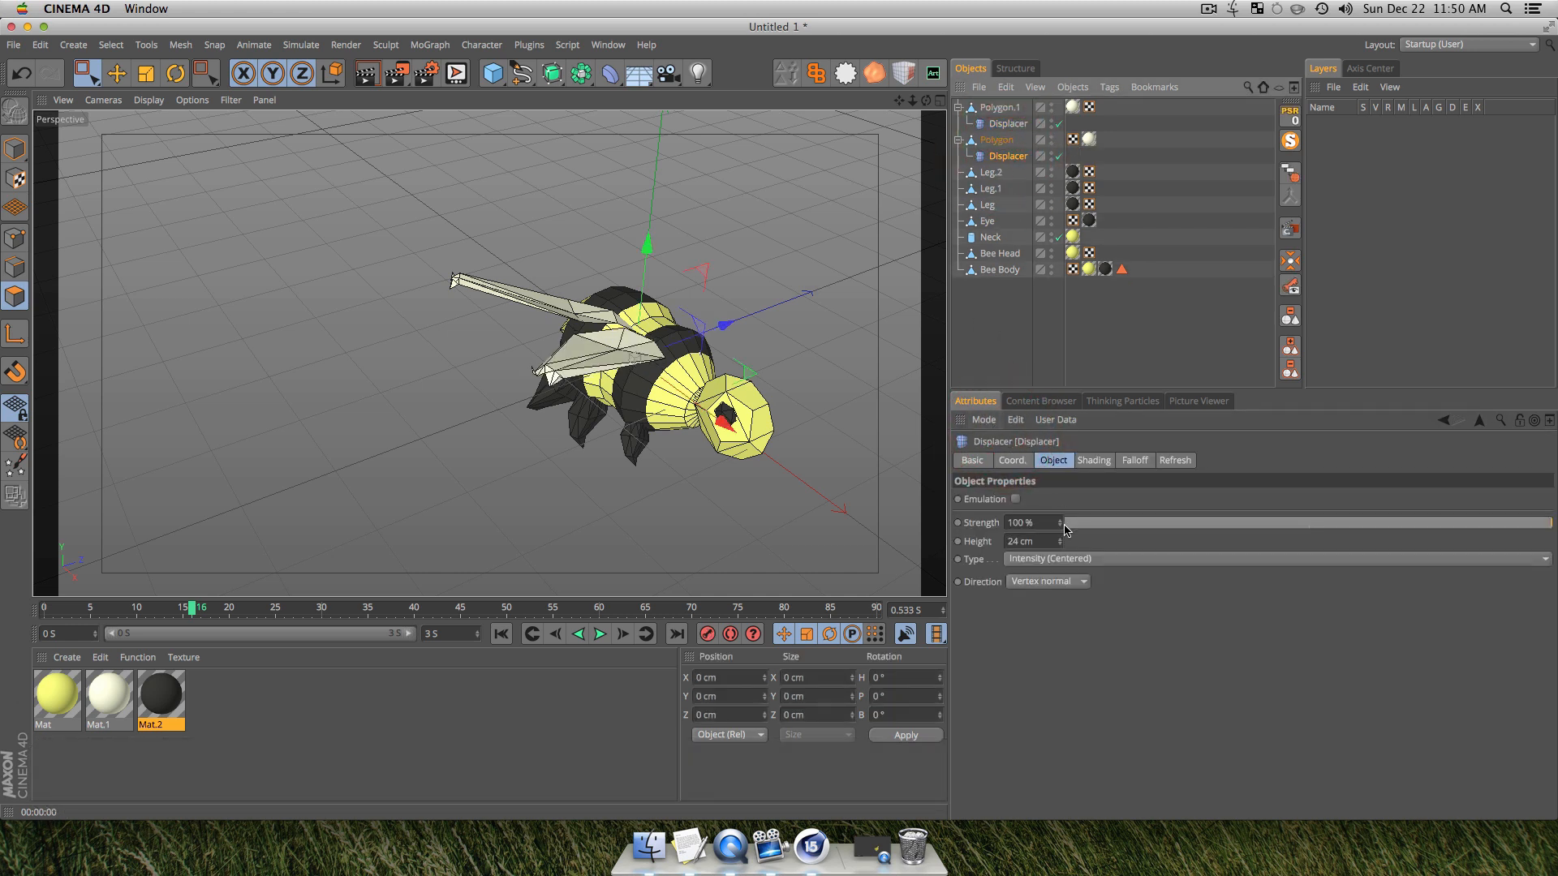
left_click(1061, 540)
left_click_drag(1059, 541, 1059, 578)
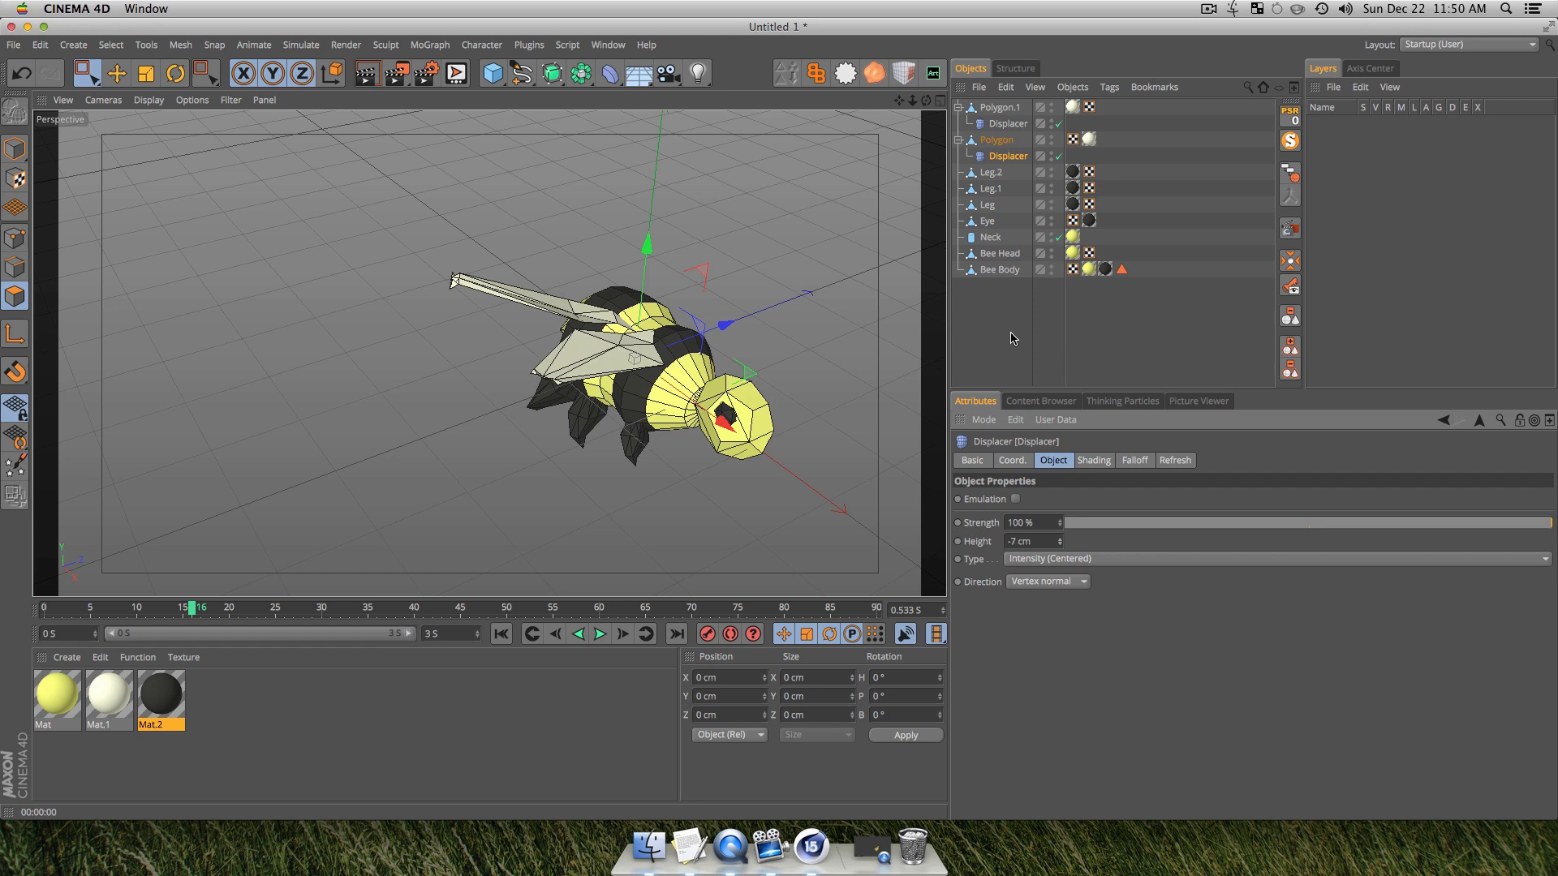
left_click(1010, 338)
key("3")
left_click_drag(641, 347, 625, 406)
left_click(1045, 325)
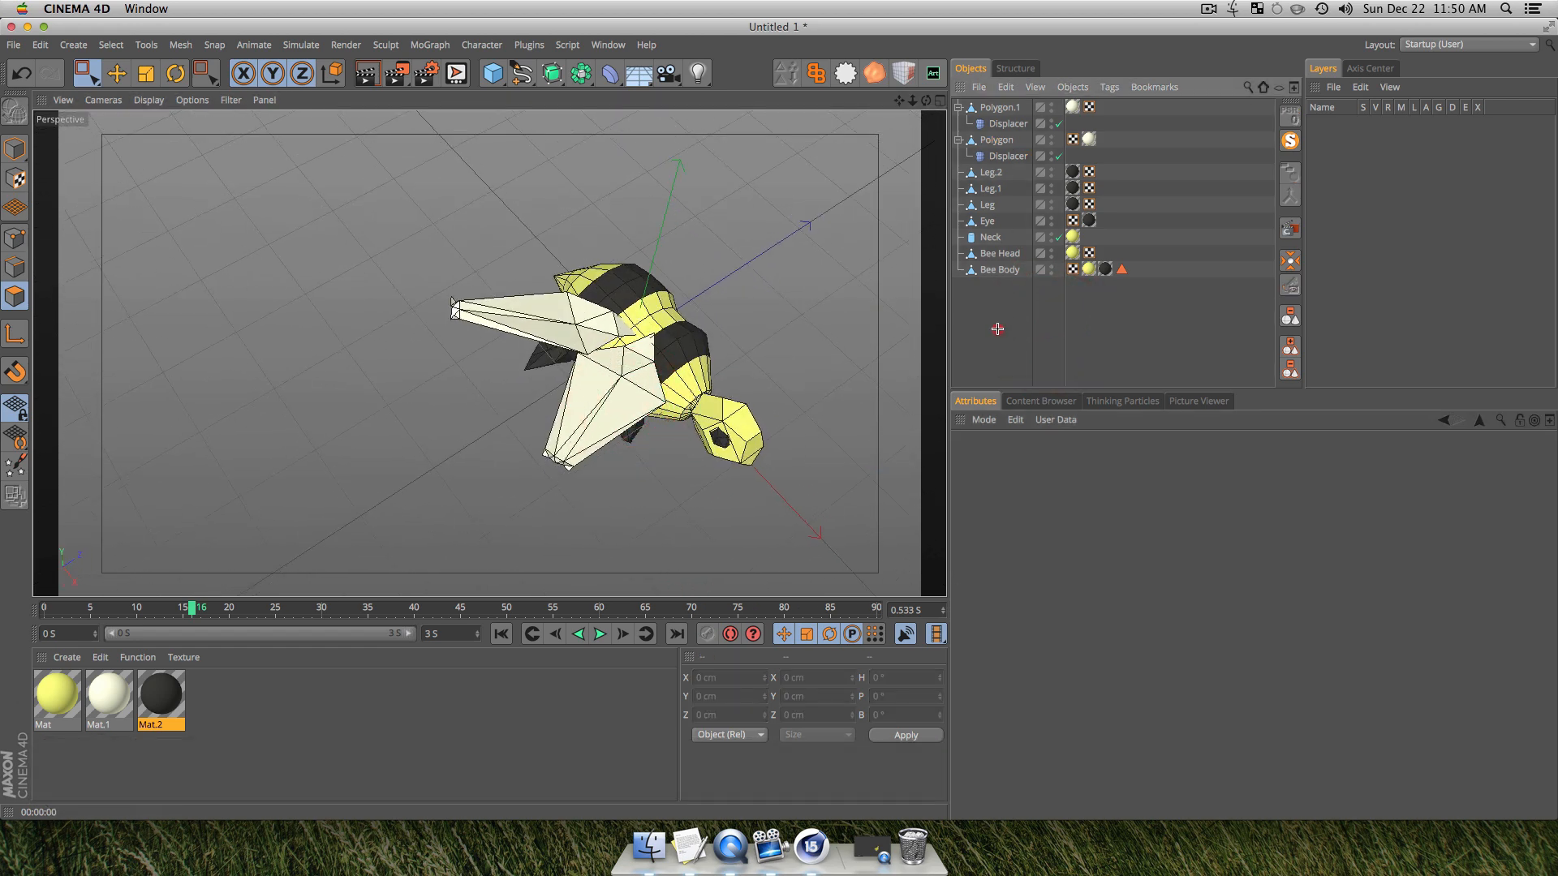
Step: Switch to model mode and group all the bee parts with their Displacers under one null
left_click(983, 141)
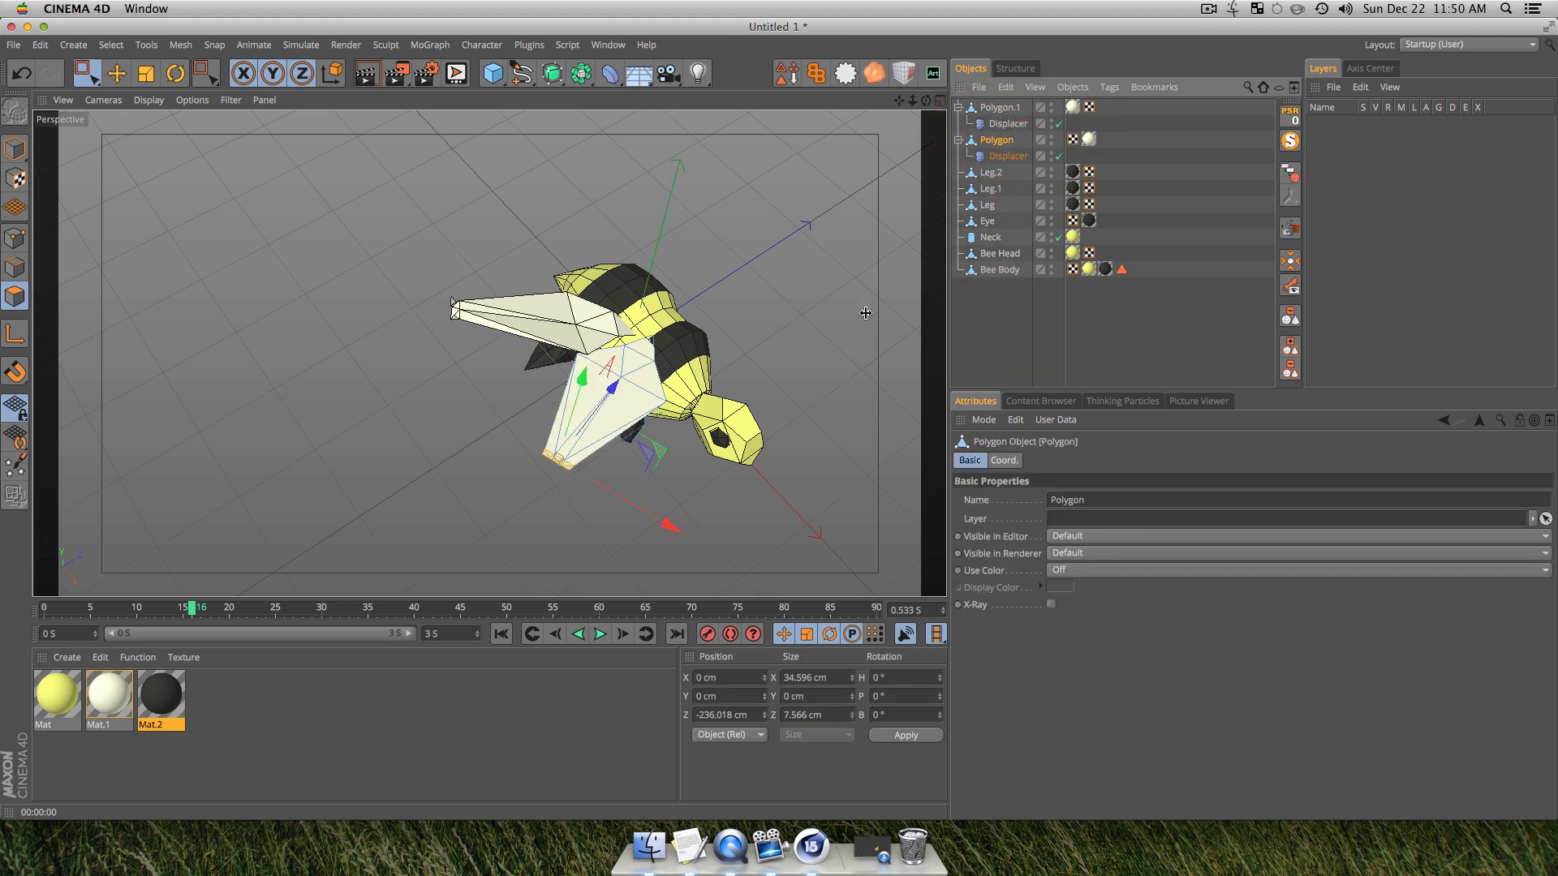
left_click(15, 149)
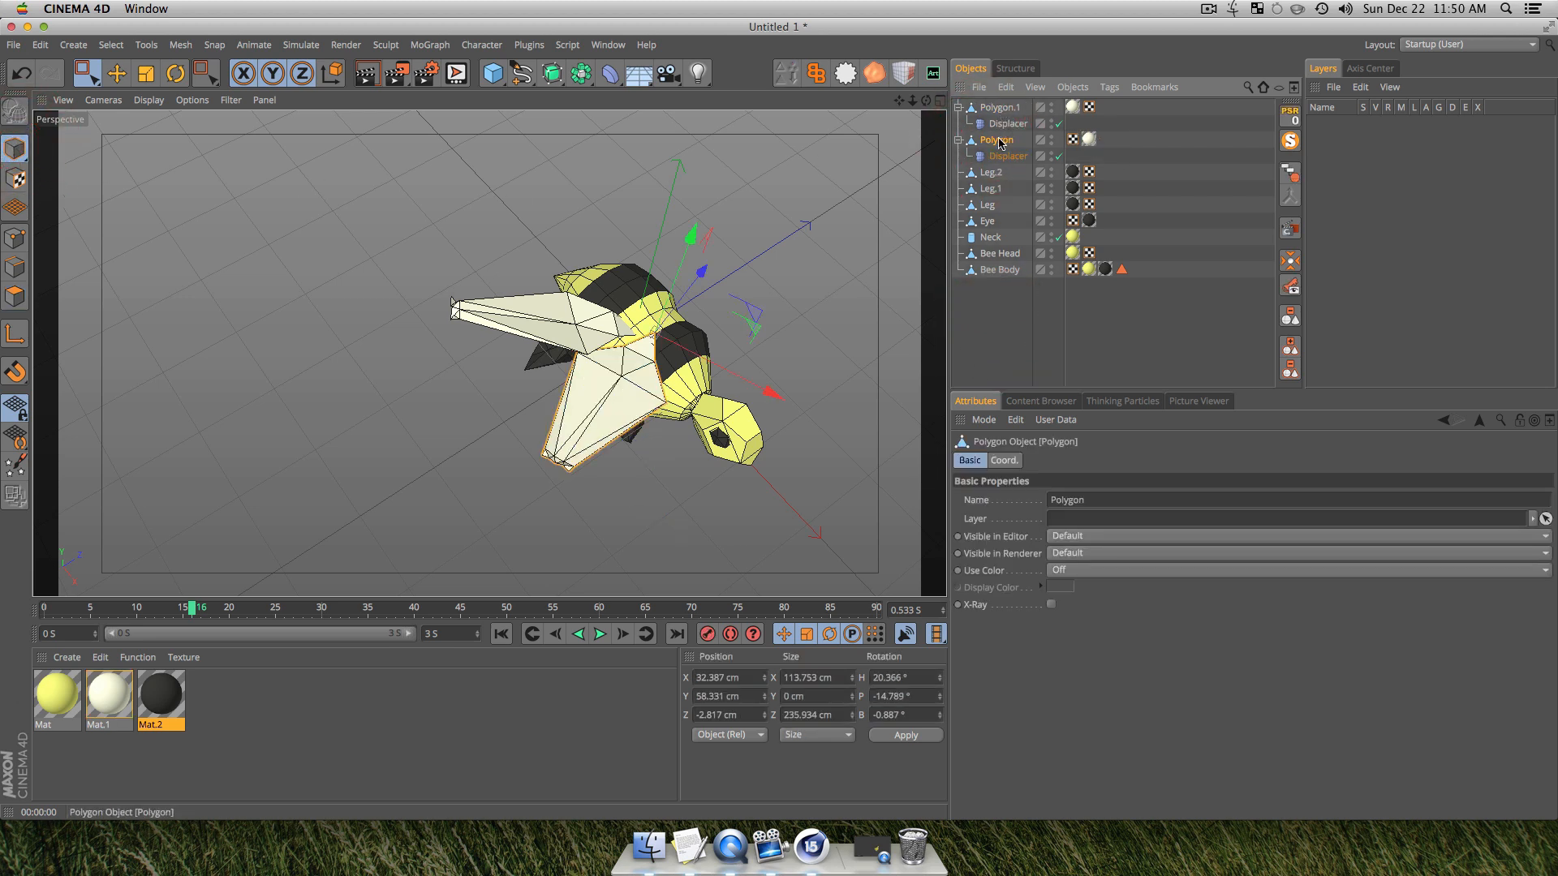
left_click(998, 107, "shift")
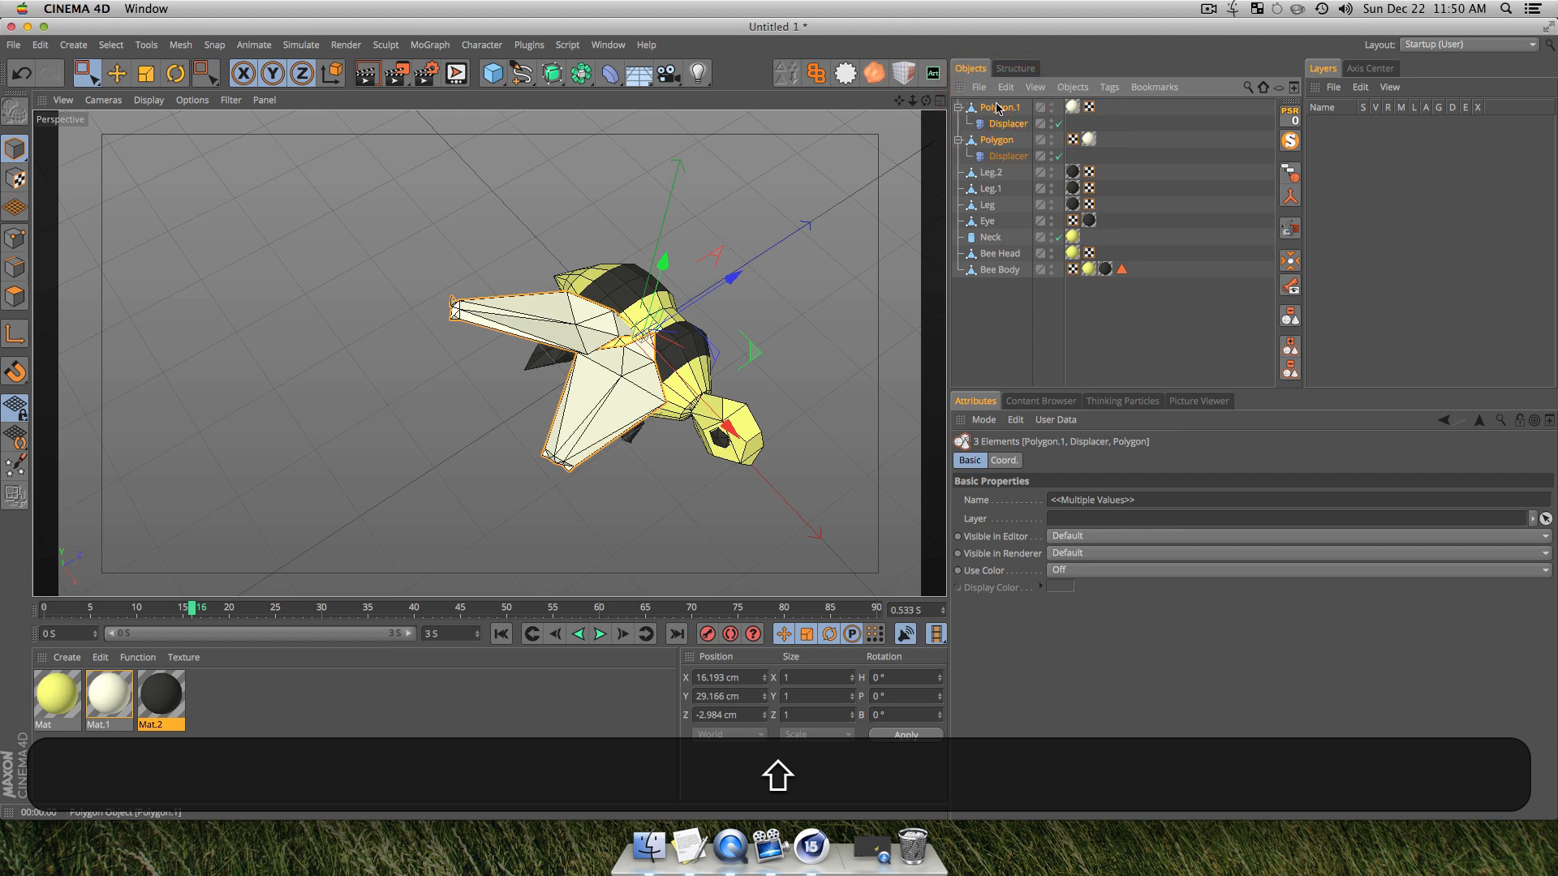
left_click(1013, 342)
left_click(997, 141)
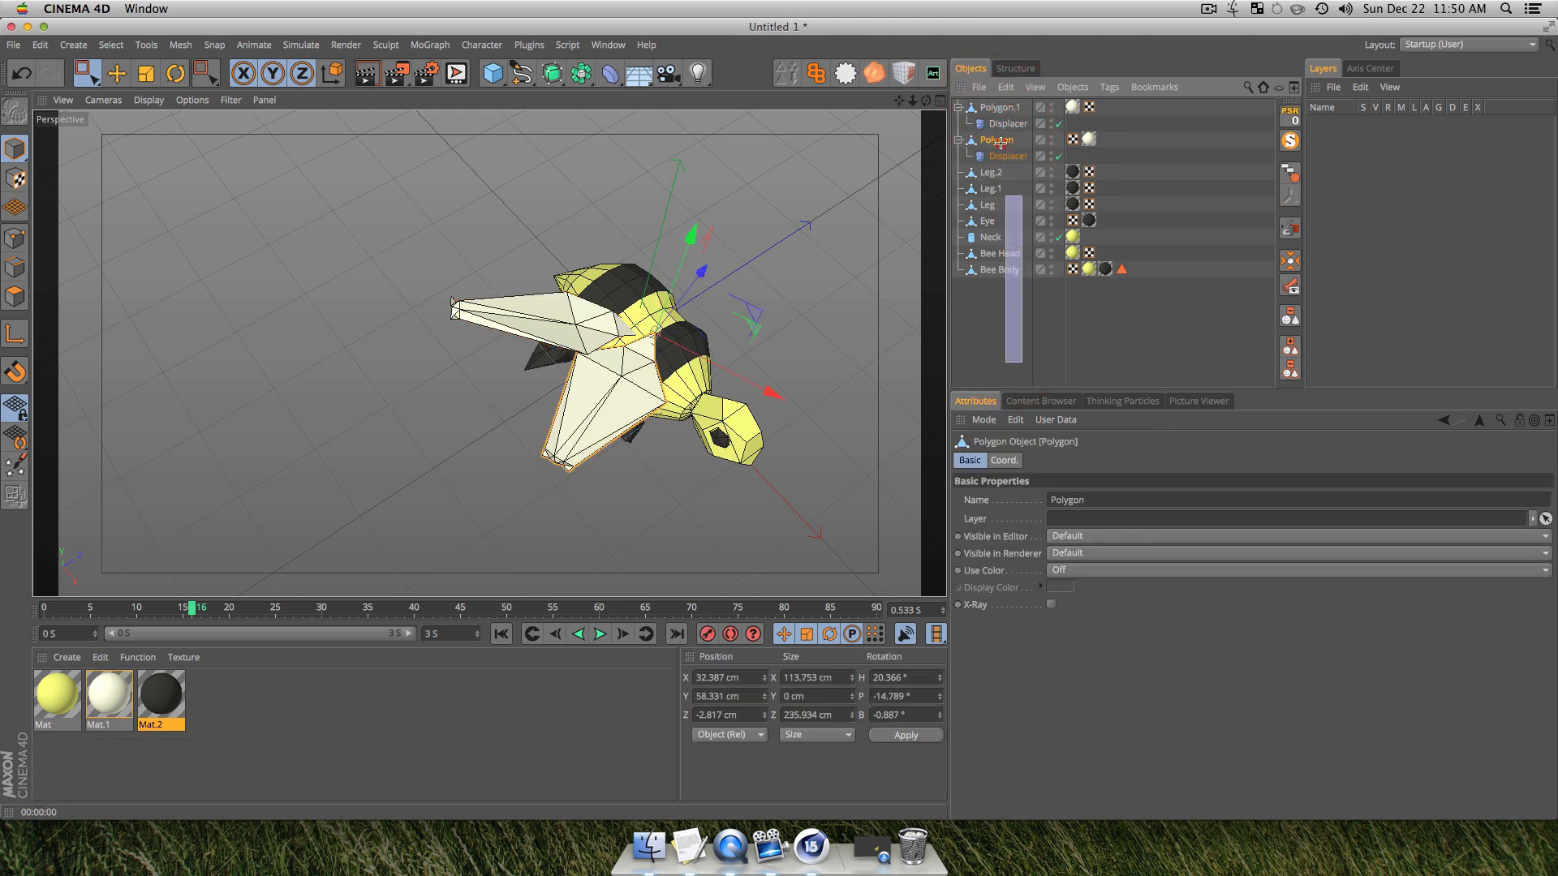
left_click_drag(1000, 142, 980, 23)
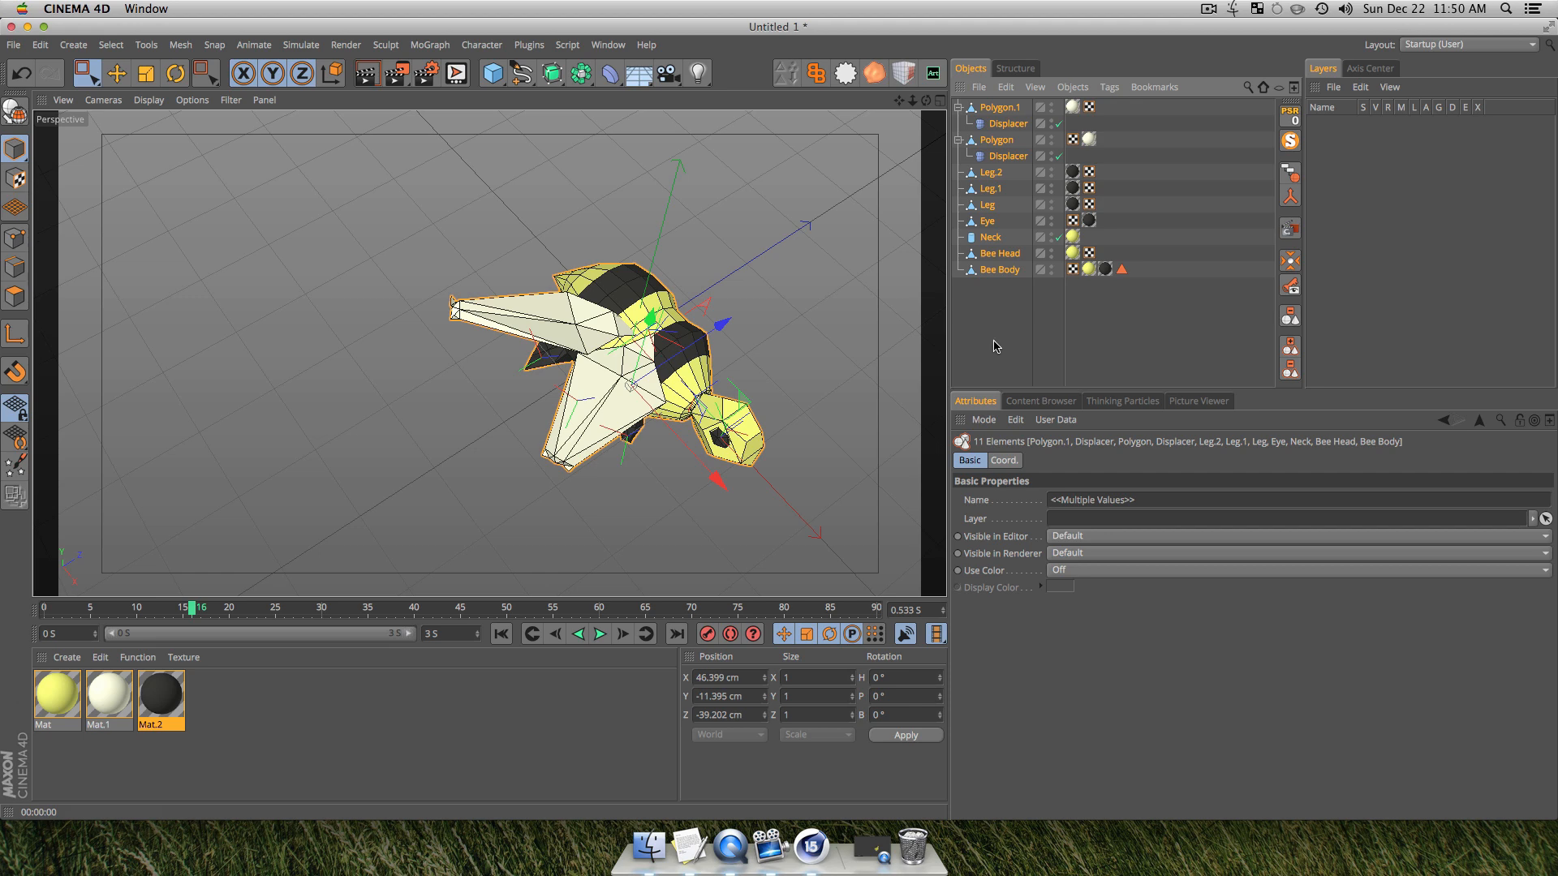
key("alt")
key("alt+g")
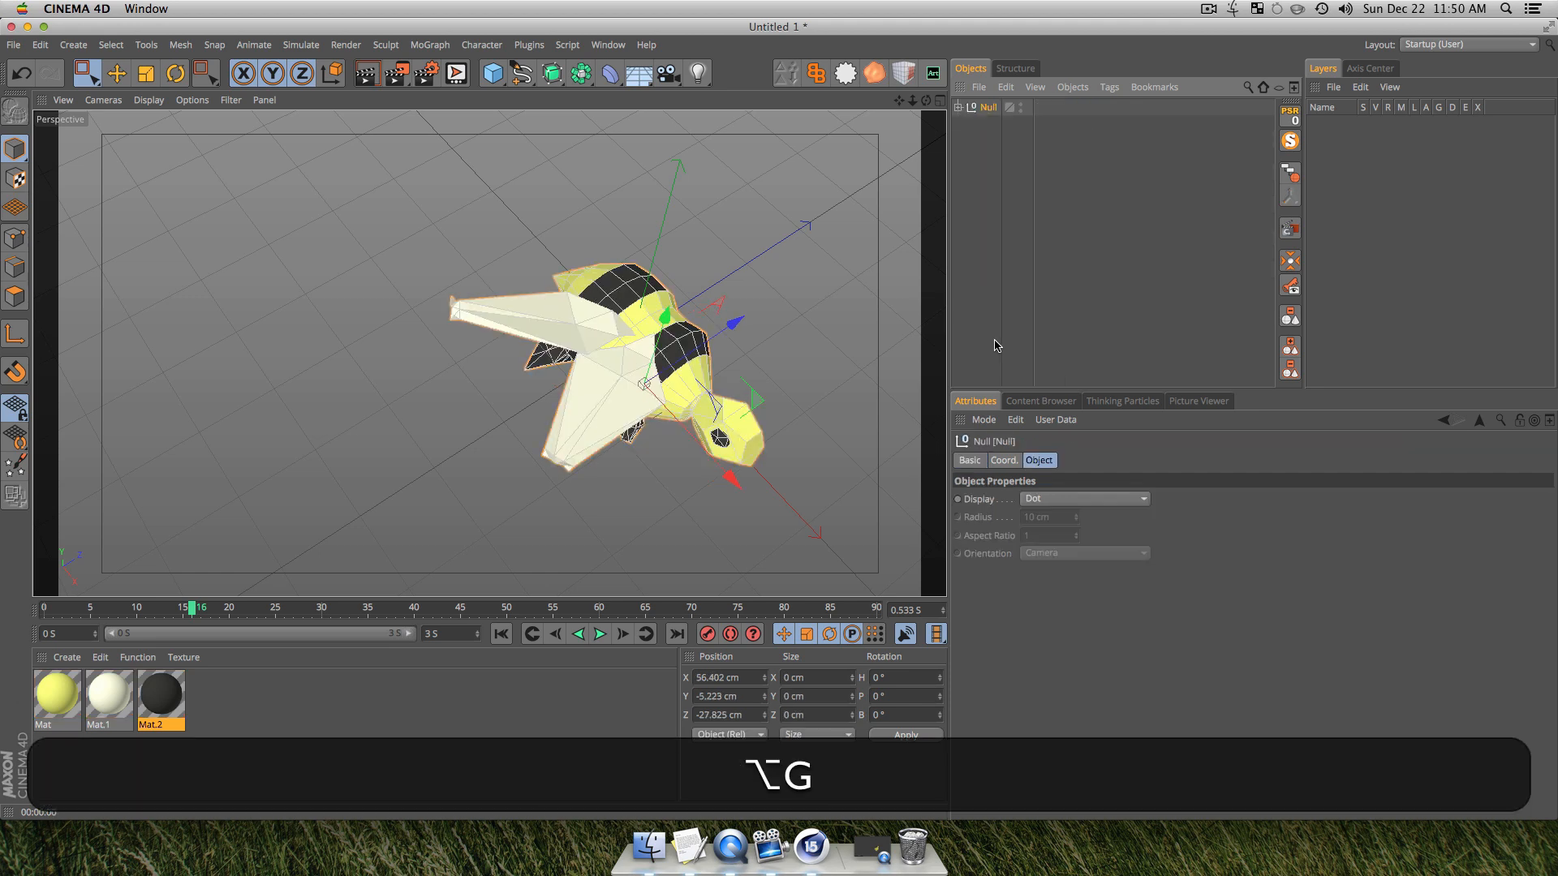
left_click(981, 160)
Step: Add a Symmetry object and place the bee's null inside it
key("3")
left_click_drag(750, 381, 772, 254)
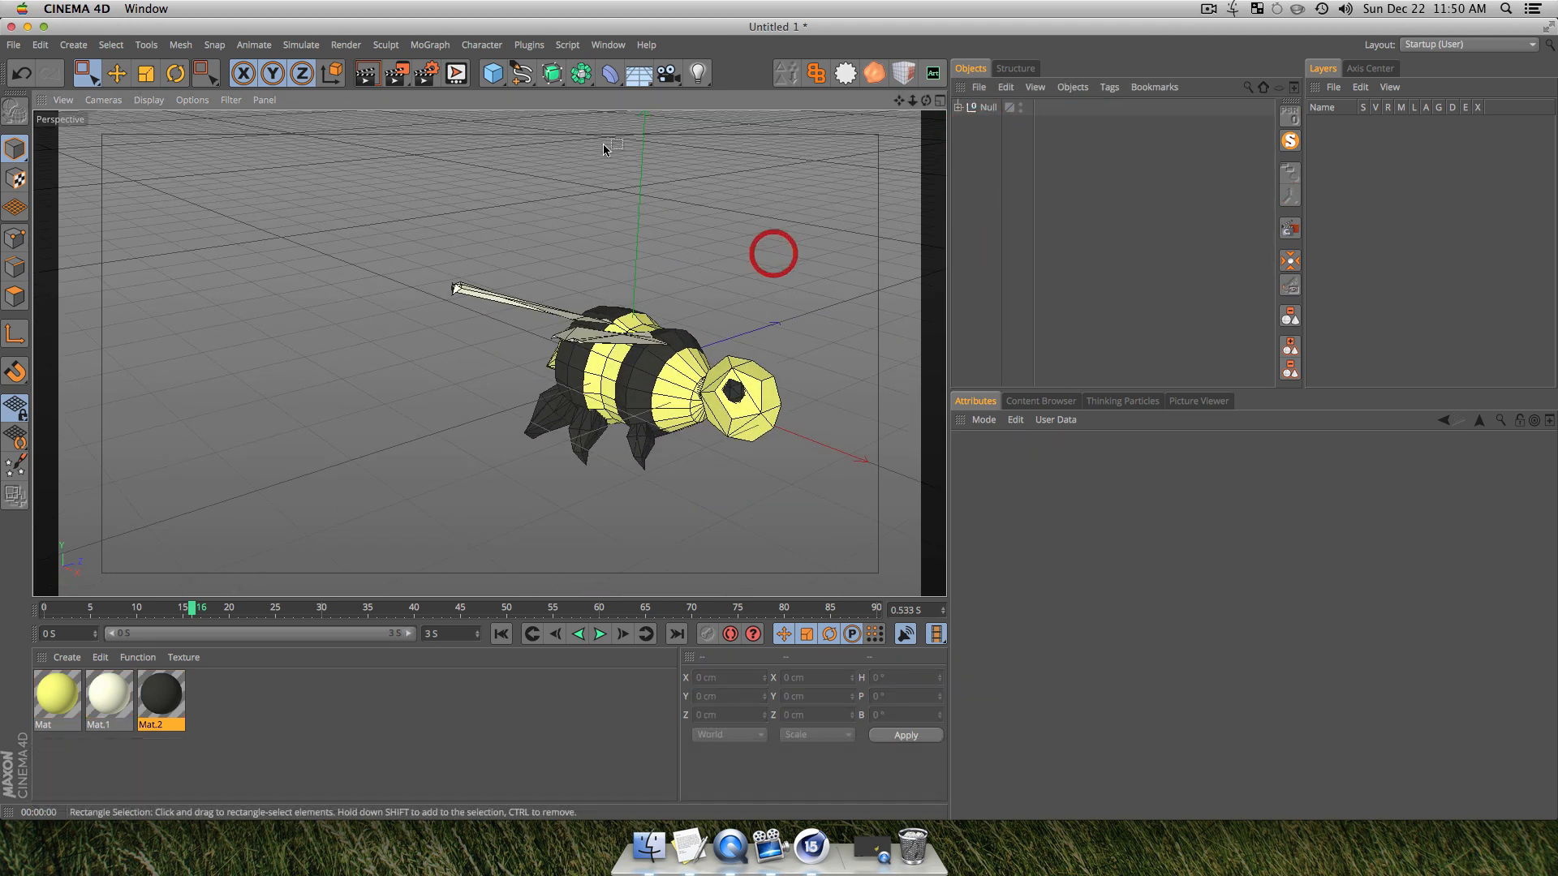
left_click(586, 79)
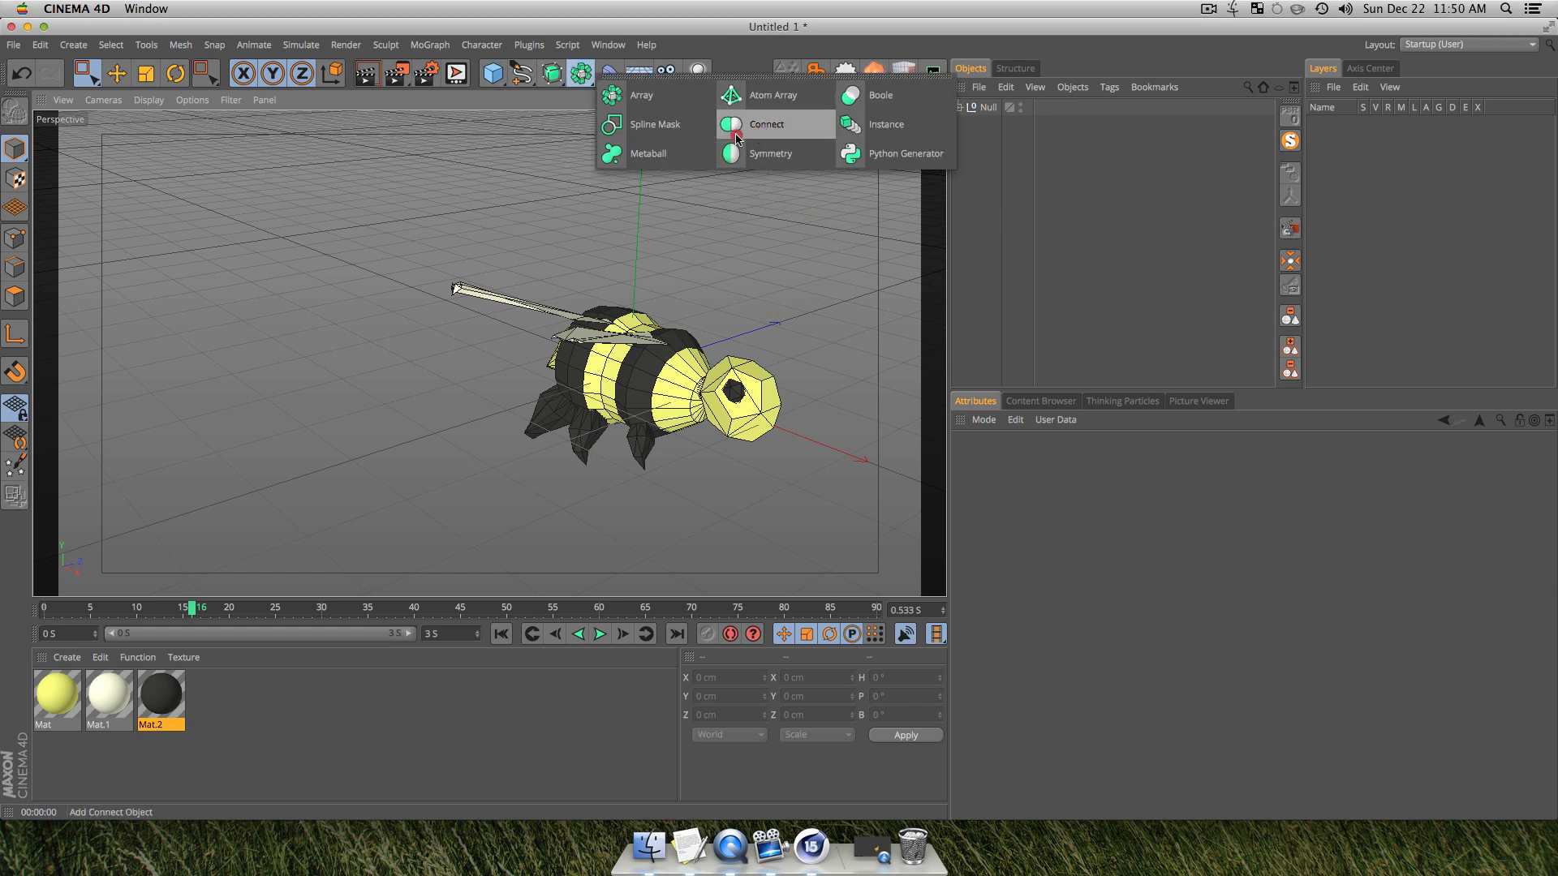
left_click(776, 146)
left_click(1010, 174)
left_click_drag(1001, 112, 1001, 112)
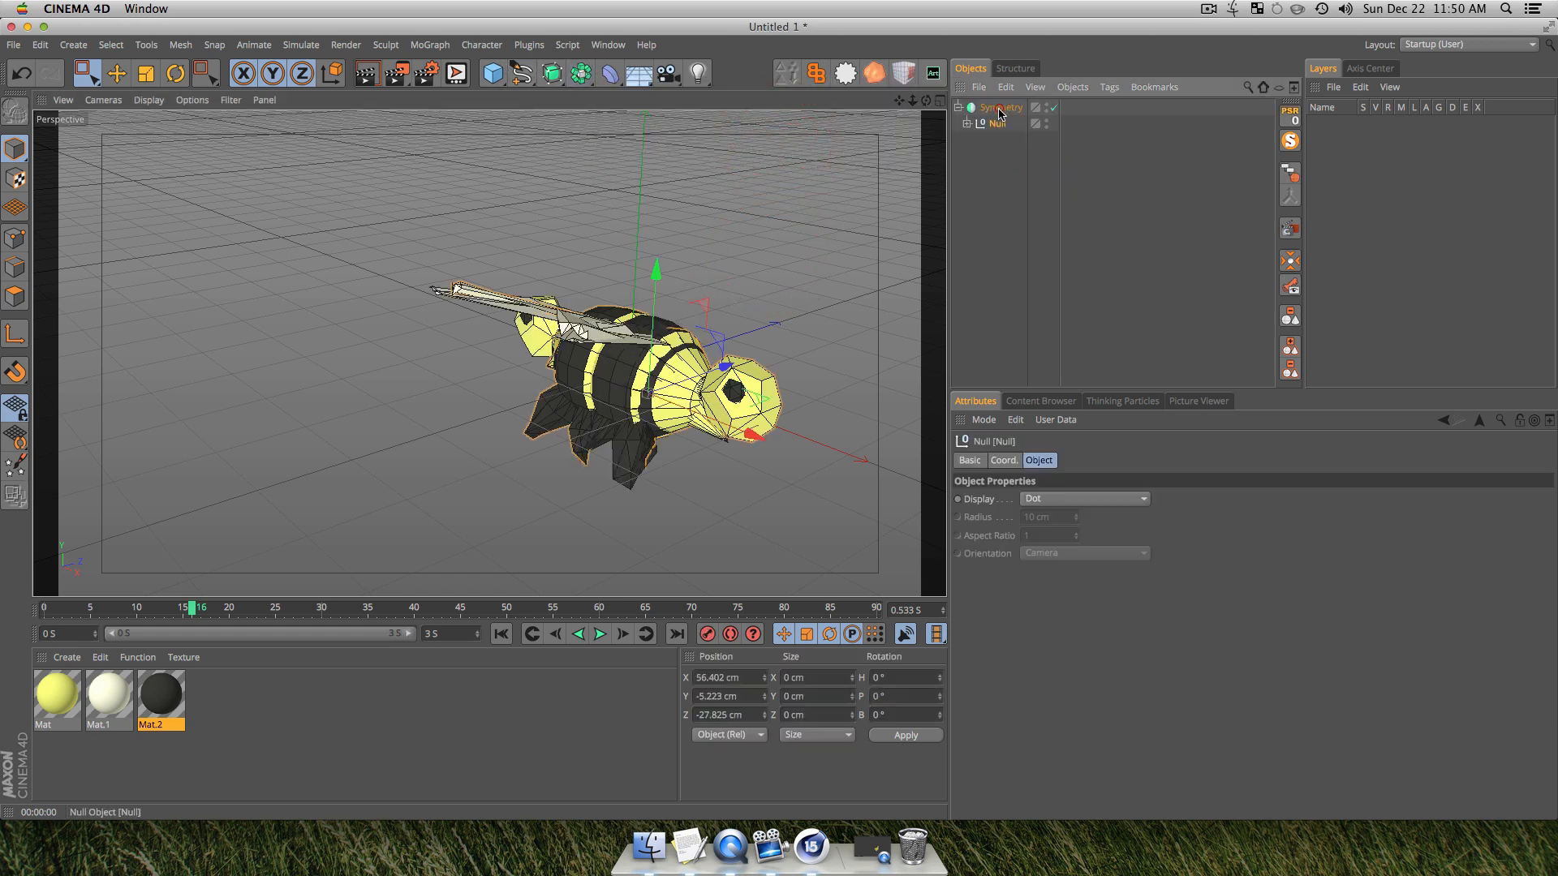
Step: Change the Symmetry object's mirror plane so the bee is mirrored across its lengthwise plane, with a single head
left_click(1002, 242)
key("3")
left_click_drag(719, 396, 868, 347)
left_click(1000, 107)
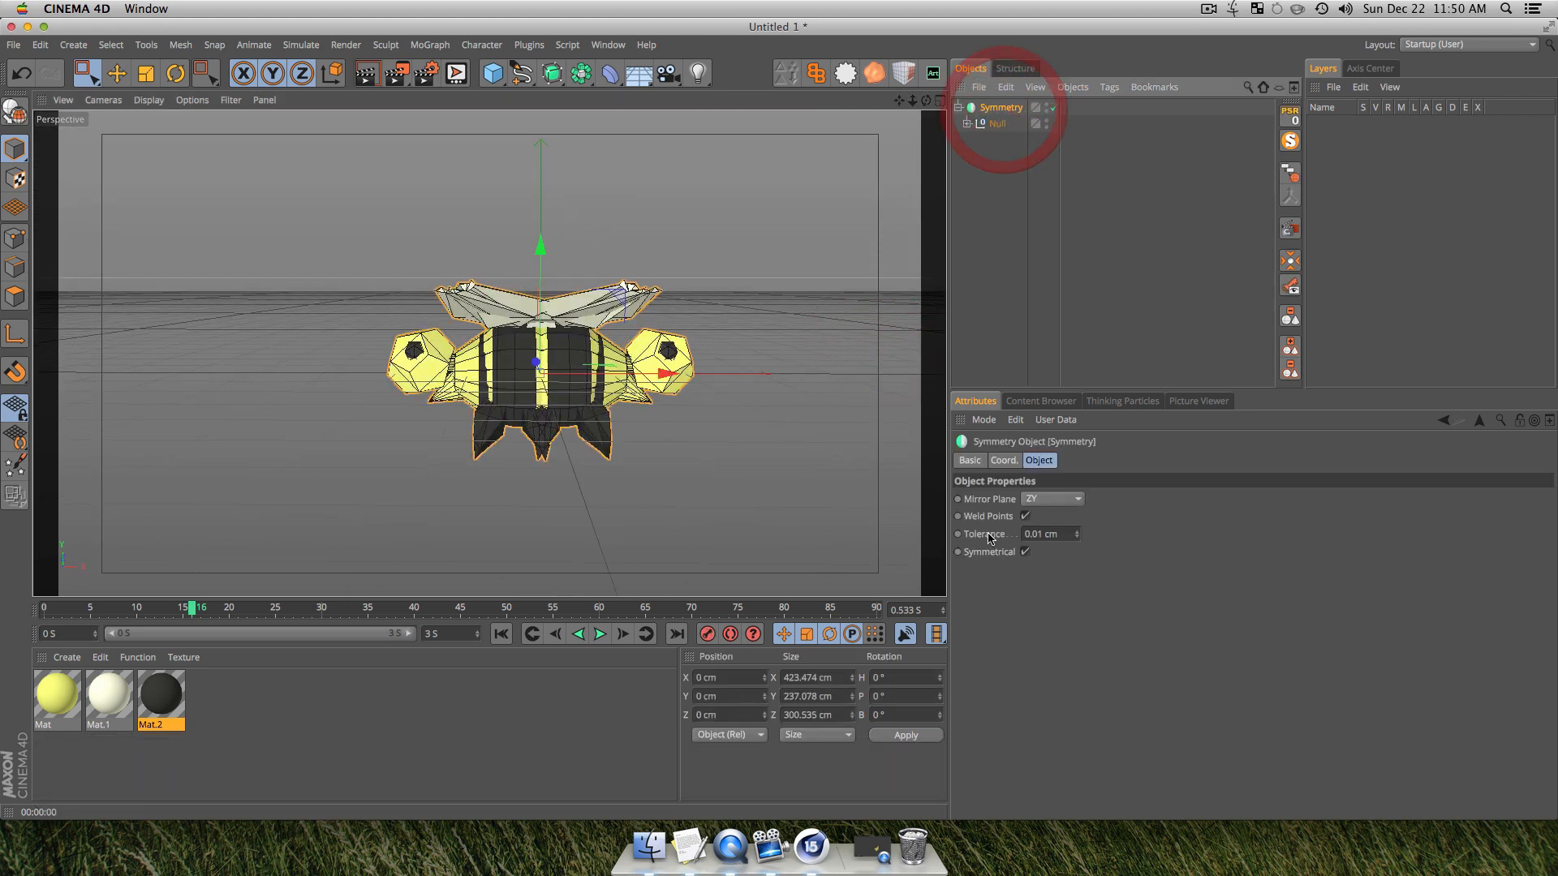
left_click(1060, 499)
left_click(1056, 520)
left_click(1025, 308)
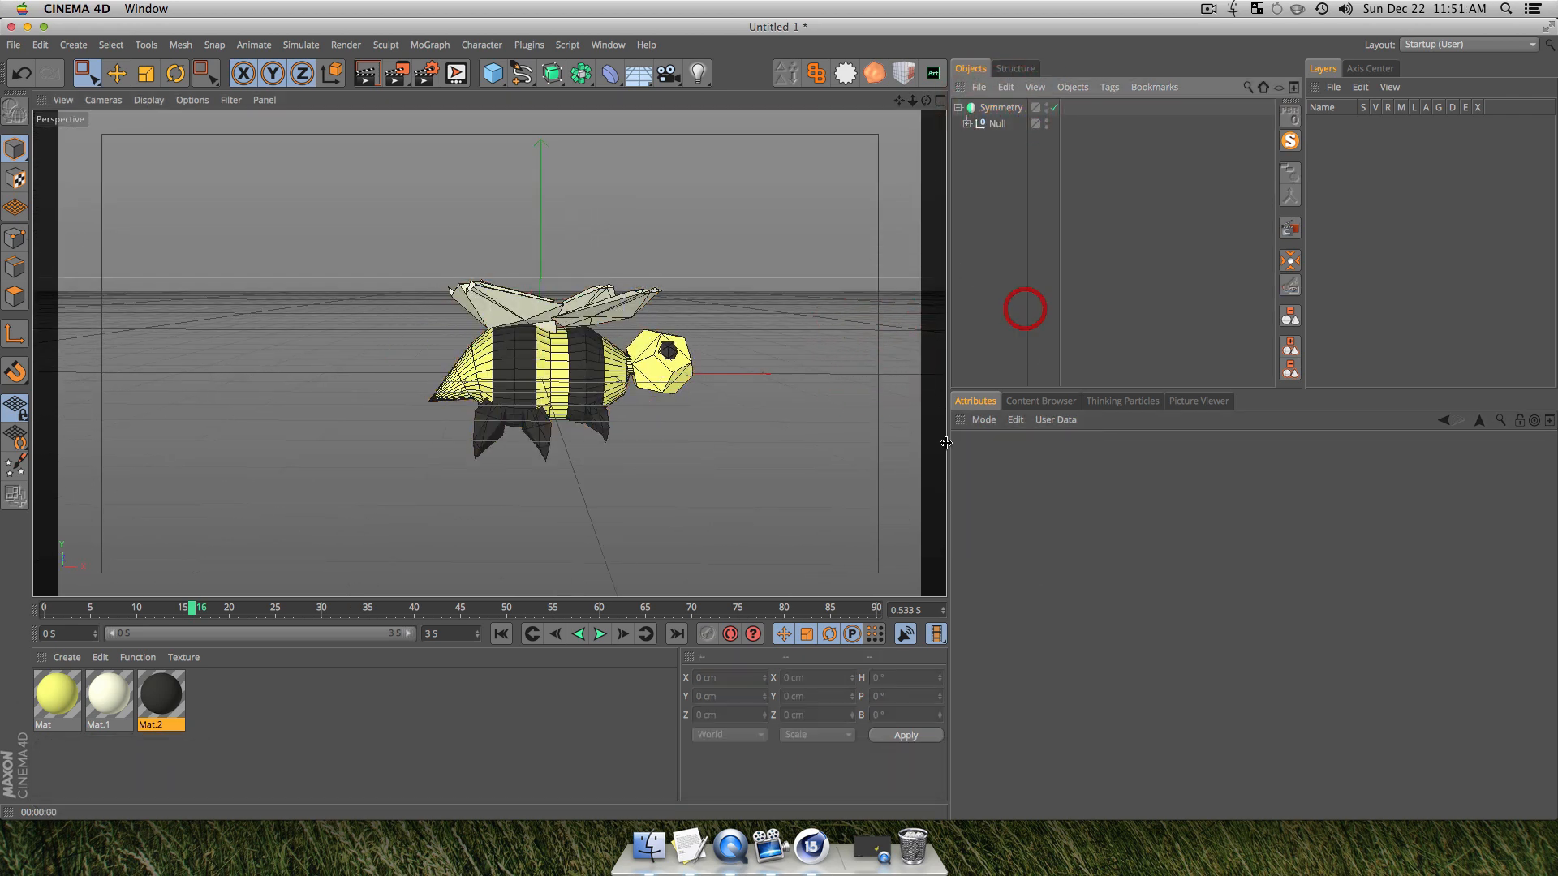
Step: Check the mirrored bee with a viewport render and playback, and return to the first frame
key("3")
mouse_move(698, 314)
left_mouse_down()
mouse_move(568, 318)
mouse_move(543, 487)
mouse_move(625, 372)
mouse_move(392, 232)
mouse_move(244, 203)
mouse_move(382, 351)
mouse_move(793, 243)
mouse_move(614, 319)
mouse_move(626, 331)
mouse_move(813, 284)
mouse_move(719, 328)
left_mouse_up()
key("super+r")
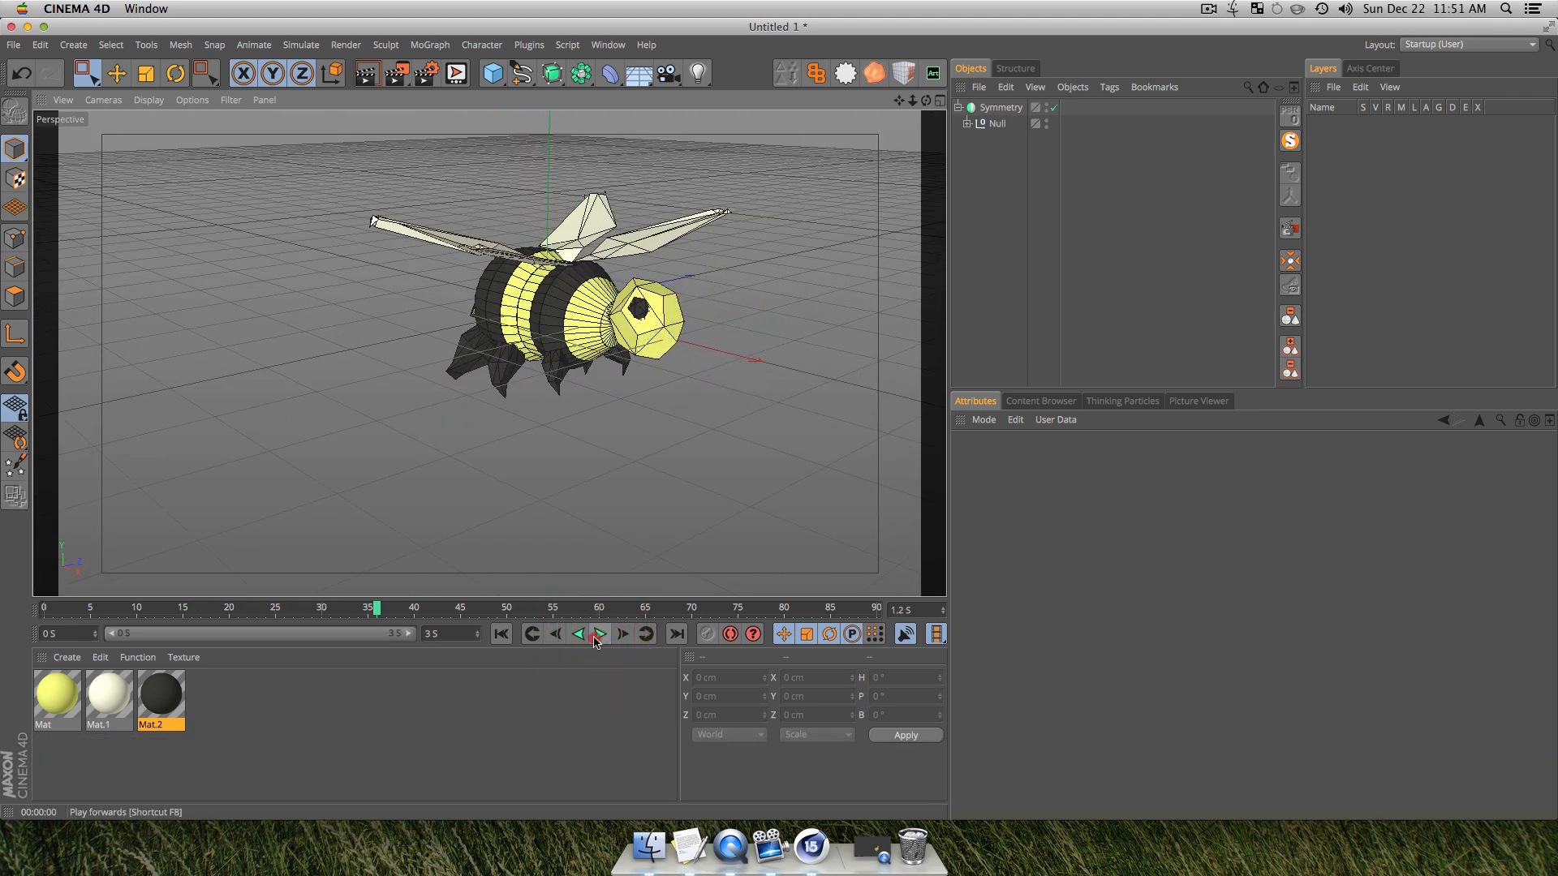
left_click(601, 633)
left_click(501, 634)
Step: Make the Symmetry object editable, then select all its children and merge them into one polygon object
left_click_drag(997, 175, 989, 106)
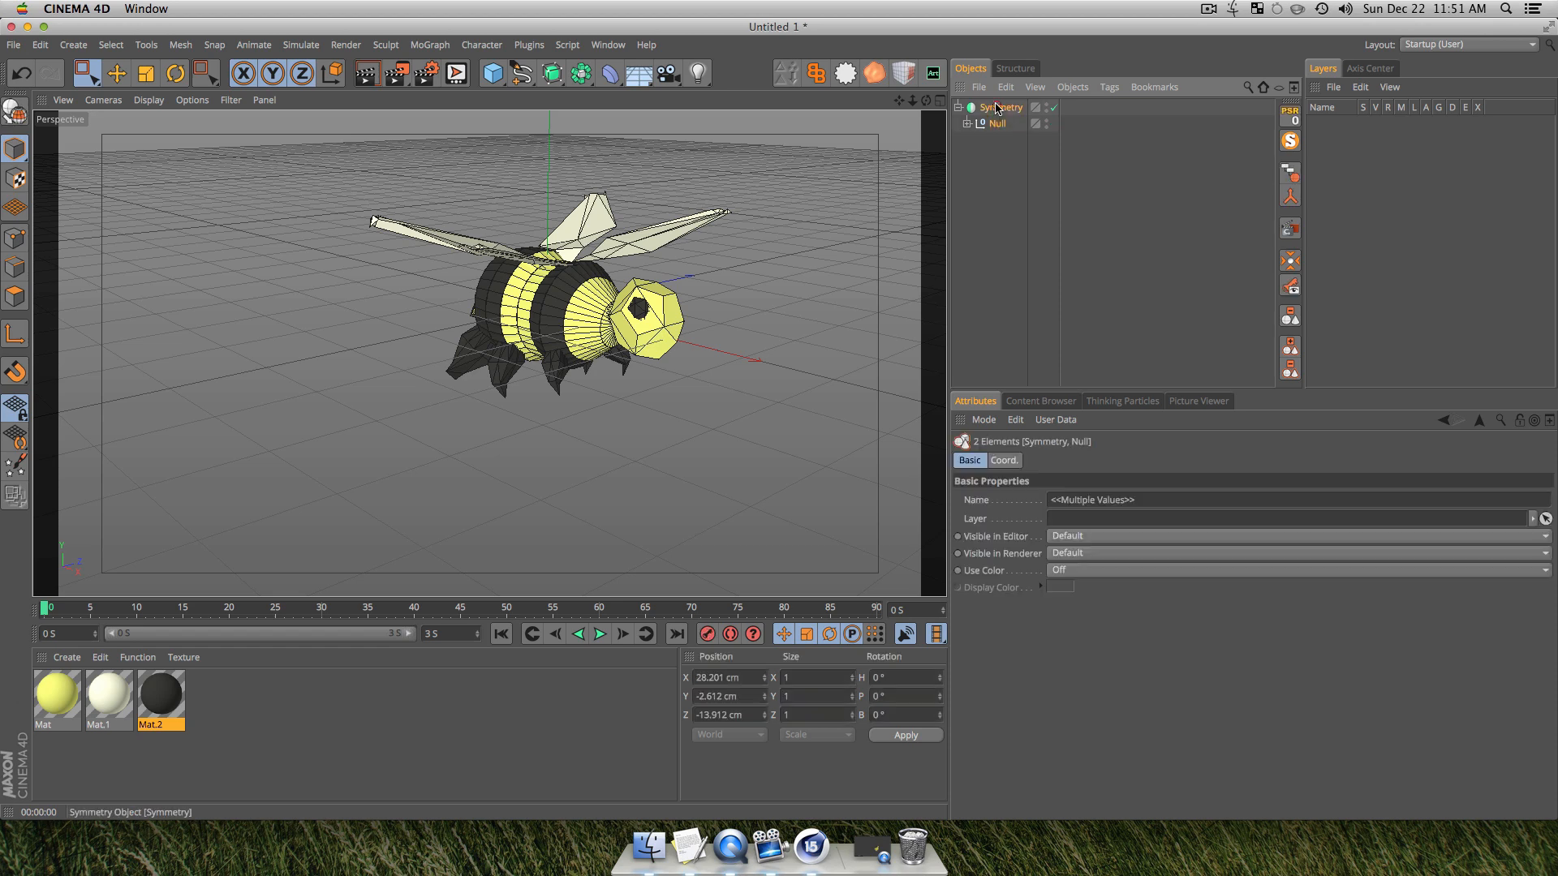
key("c")
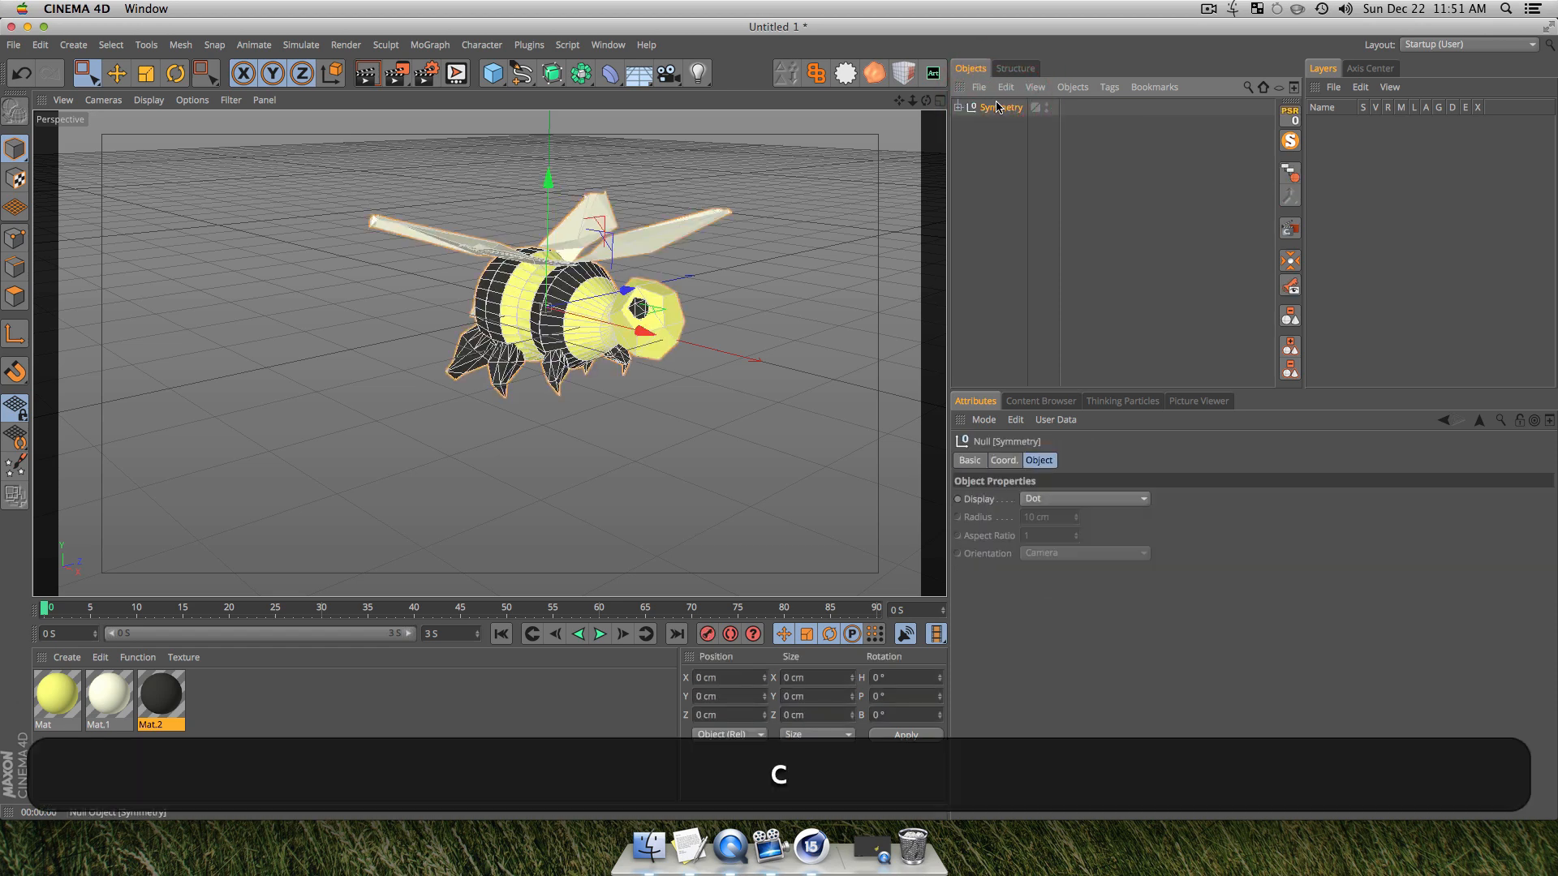
right_click(997, 108)
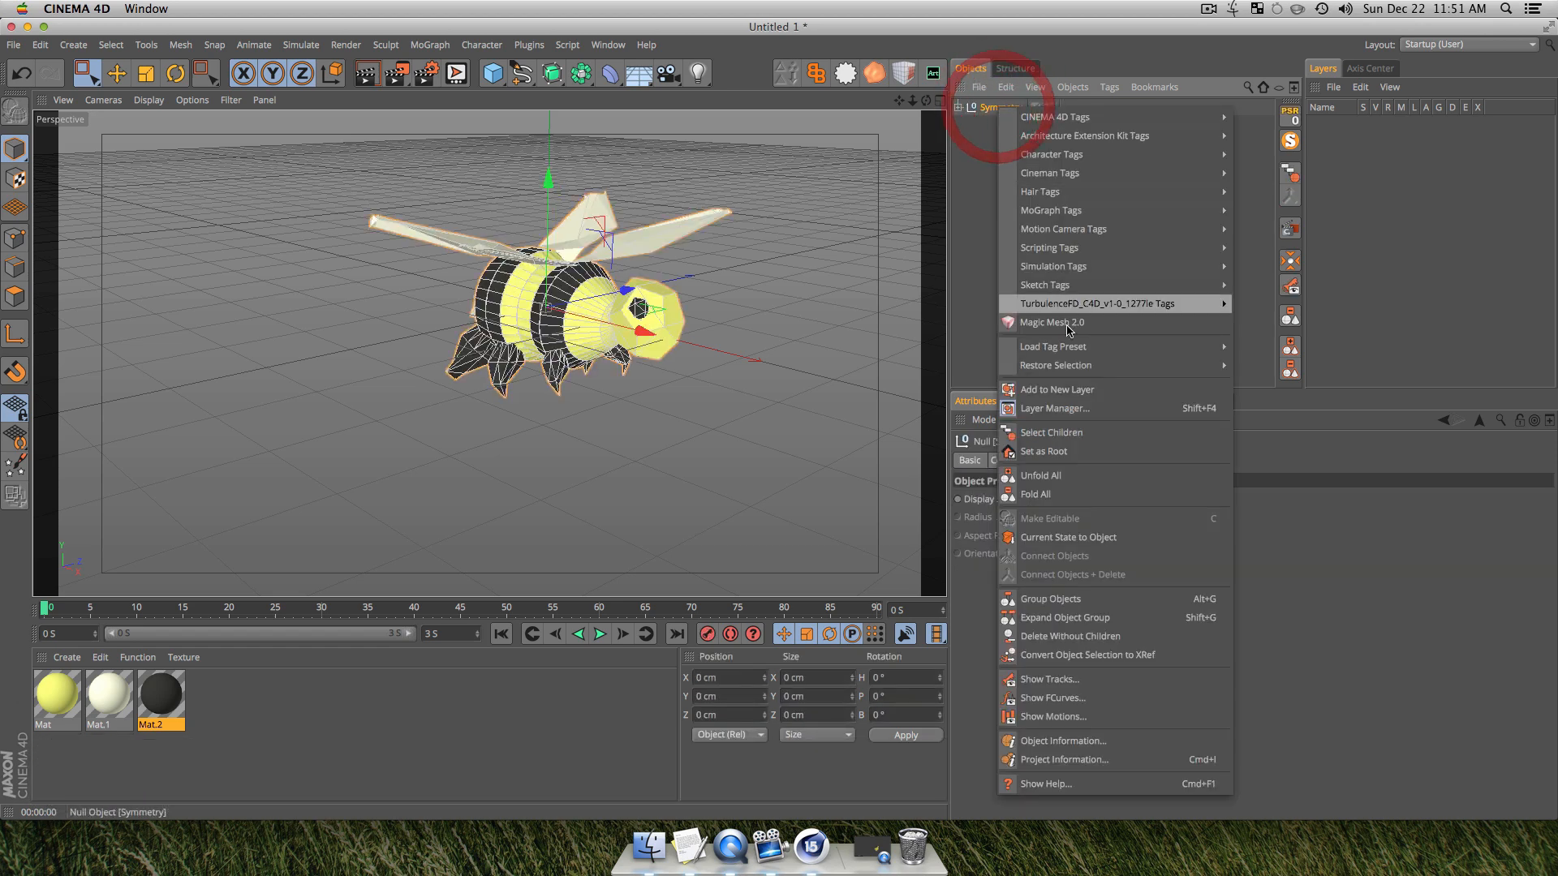
left_click(1067, 430)
left_click(1290, 197)
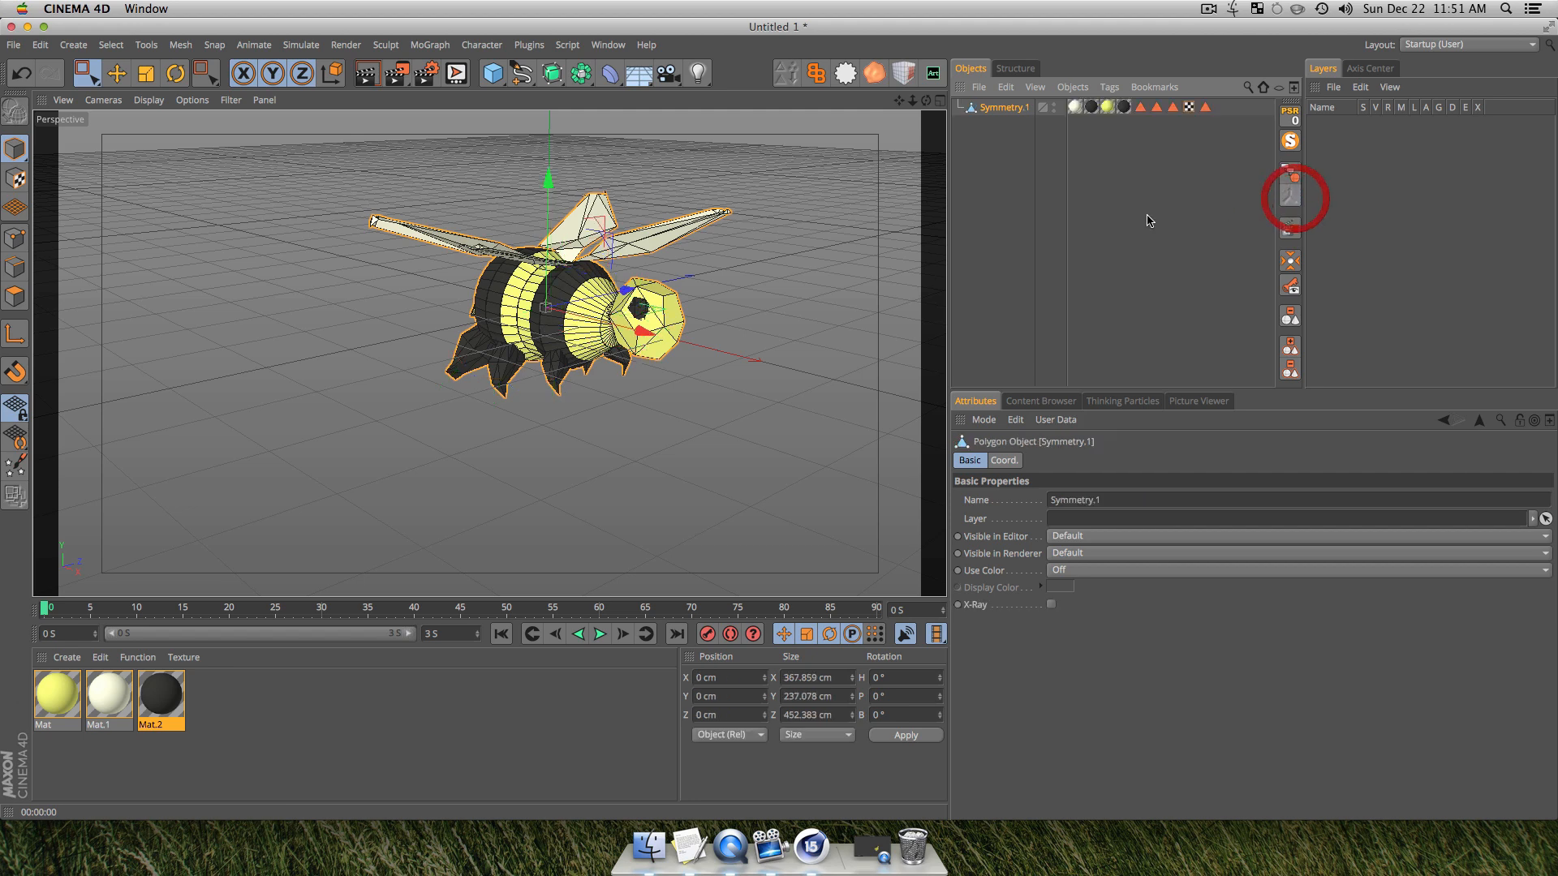
left_click(974, 192)
key("3")
left_click_drag(703, 337, 577, 341)
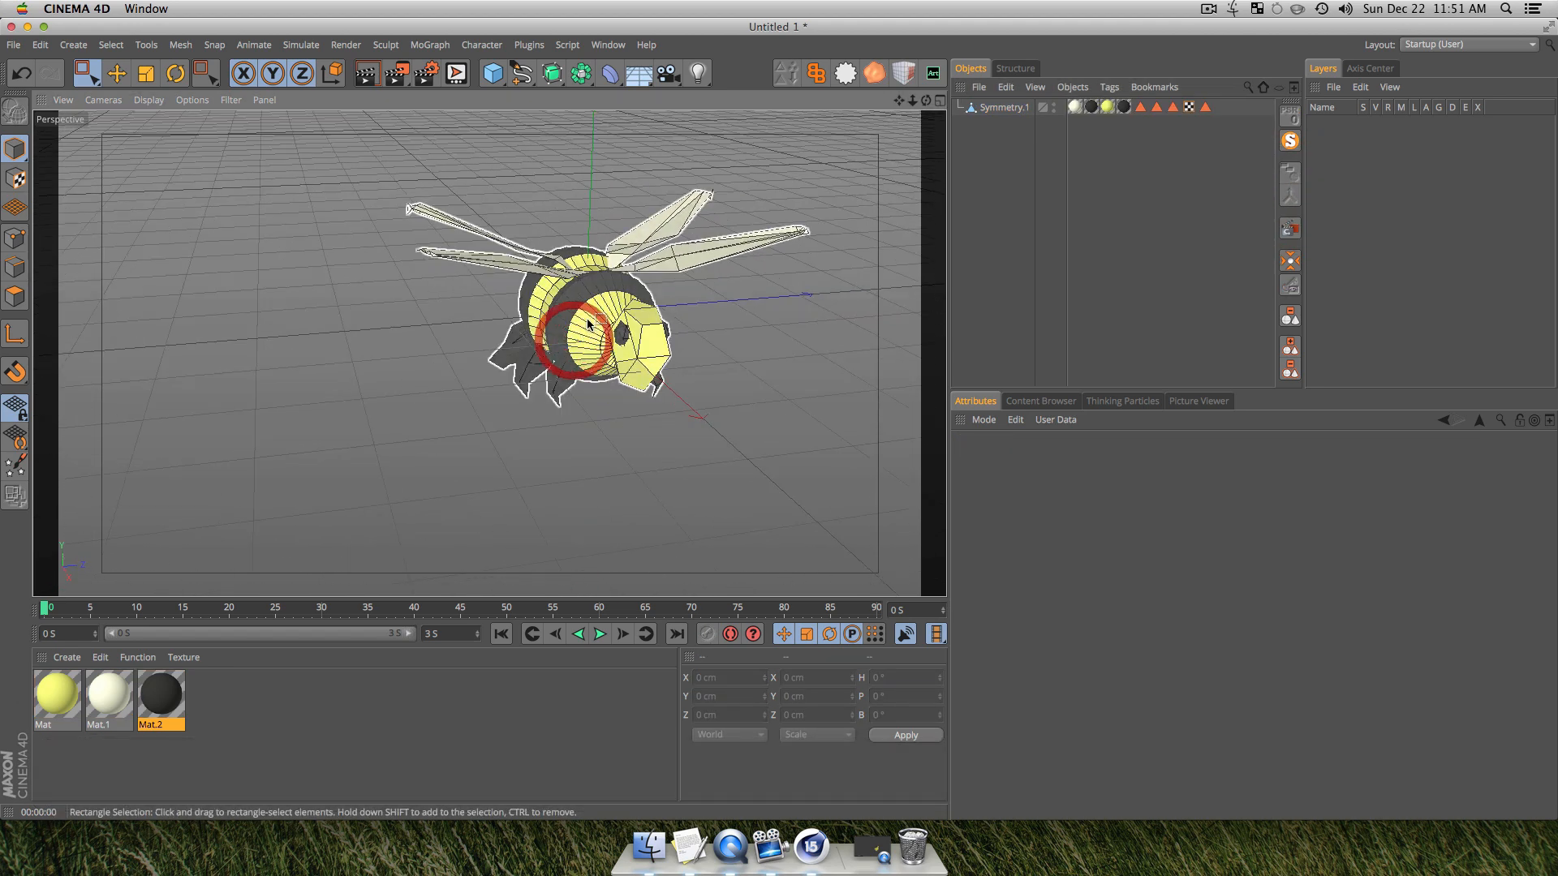
Step: Rename the merged Symmetry.1 polygon object to Bee
left_click_drag(96, 75, 127, 97)
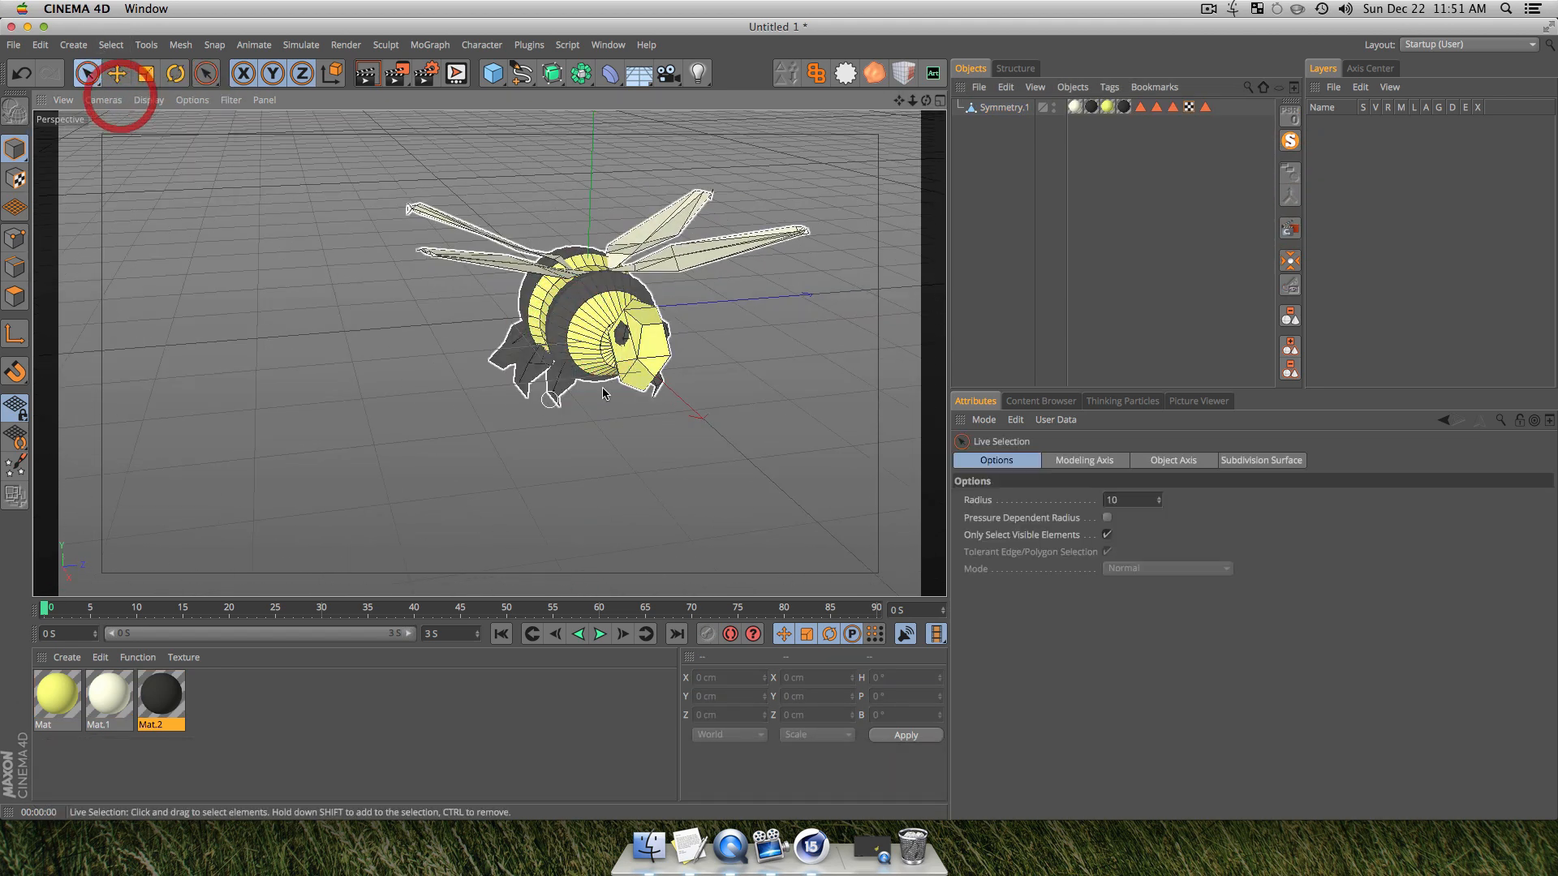
left_click(1042, 250)
double_click(1005, 108)
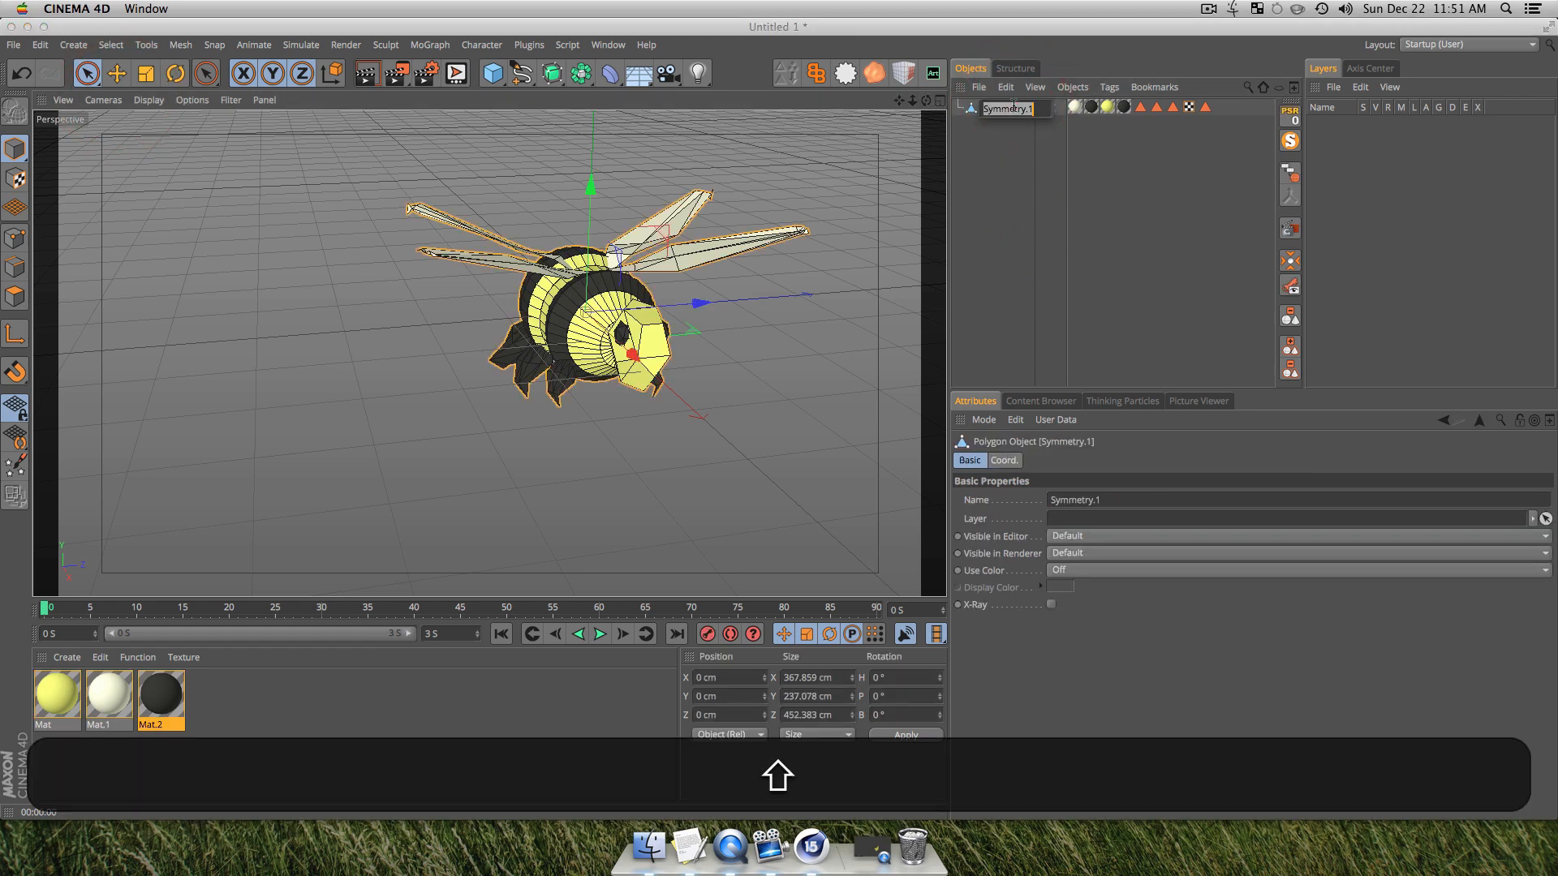
type("Bee")
key("Return")
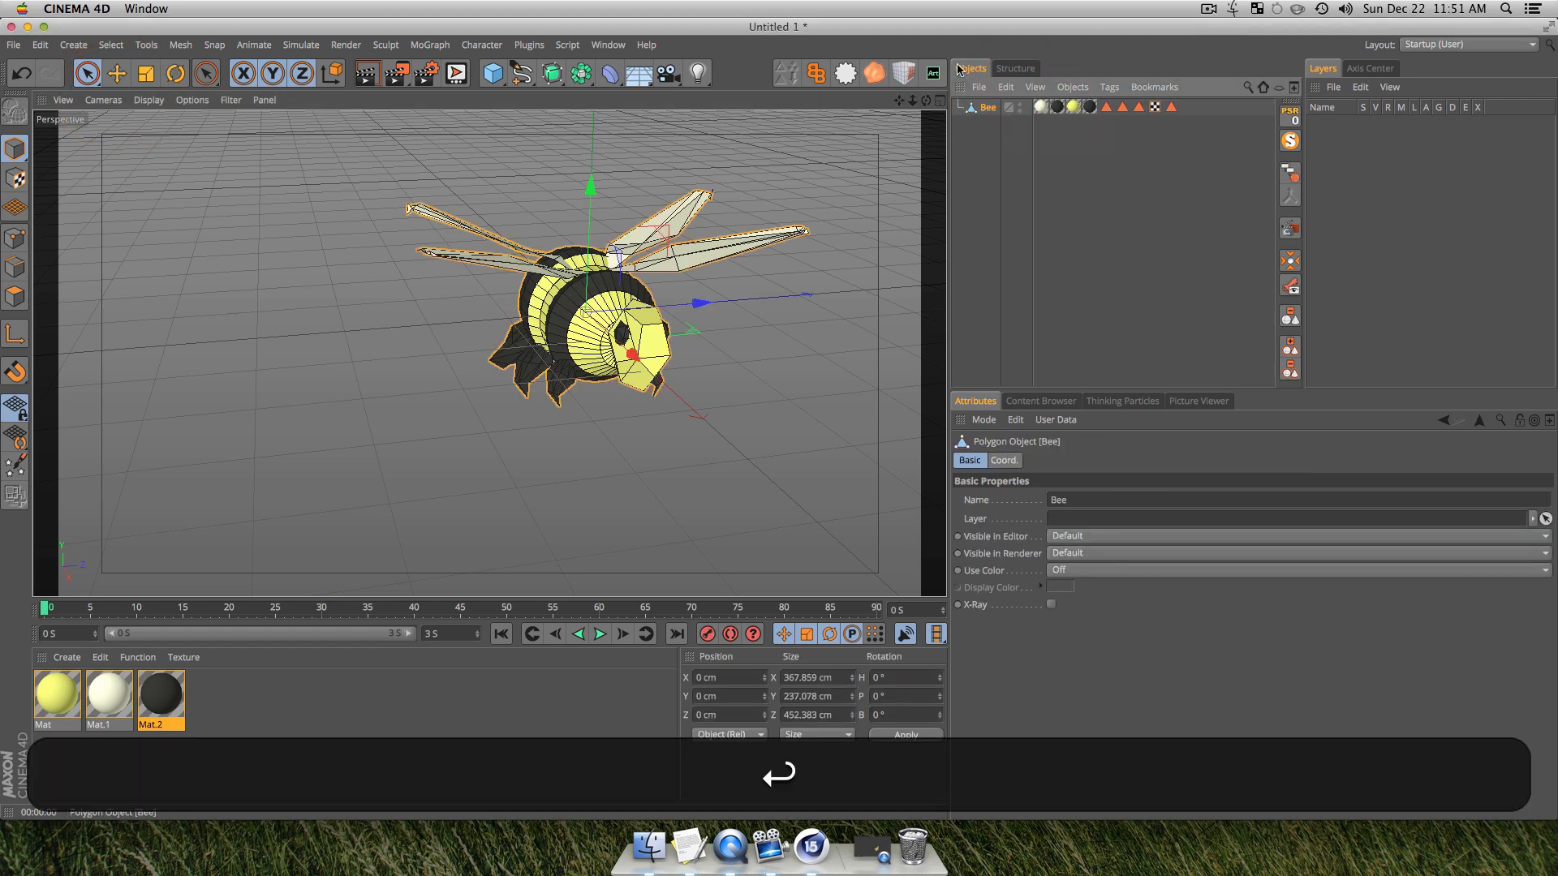
left_click(1022, 293)
Step: Examine the merged bee from several angles and distances, undoing any accidental rotation
key("3")
left_click_drag(632, 353, 549, 412)
left_click(567, 365)
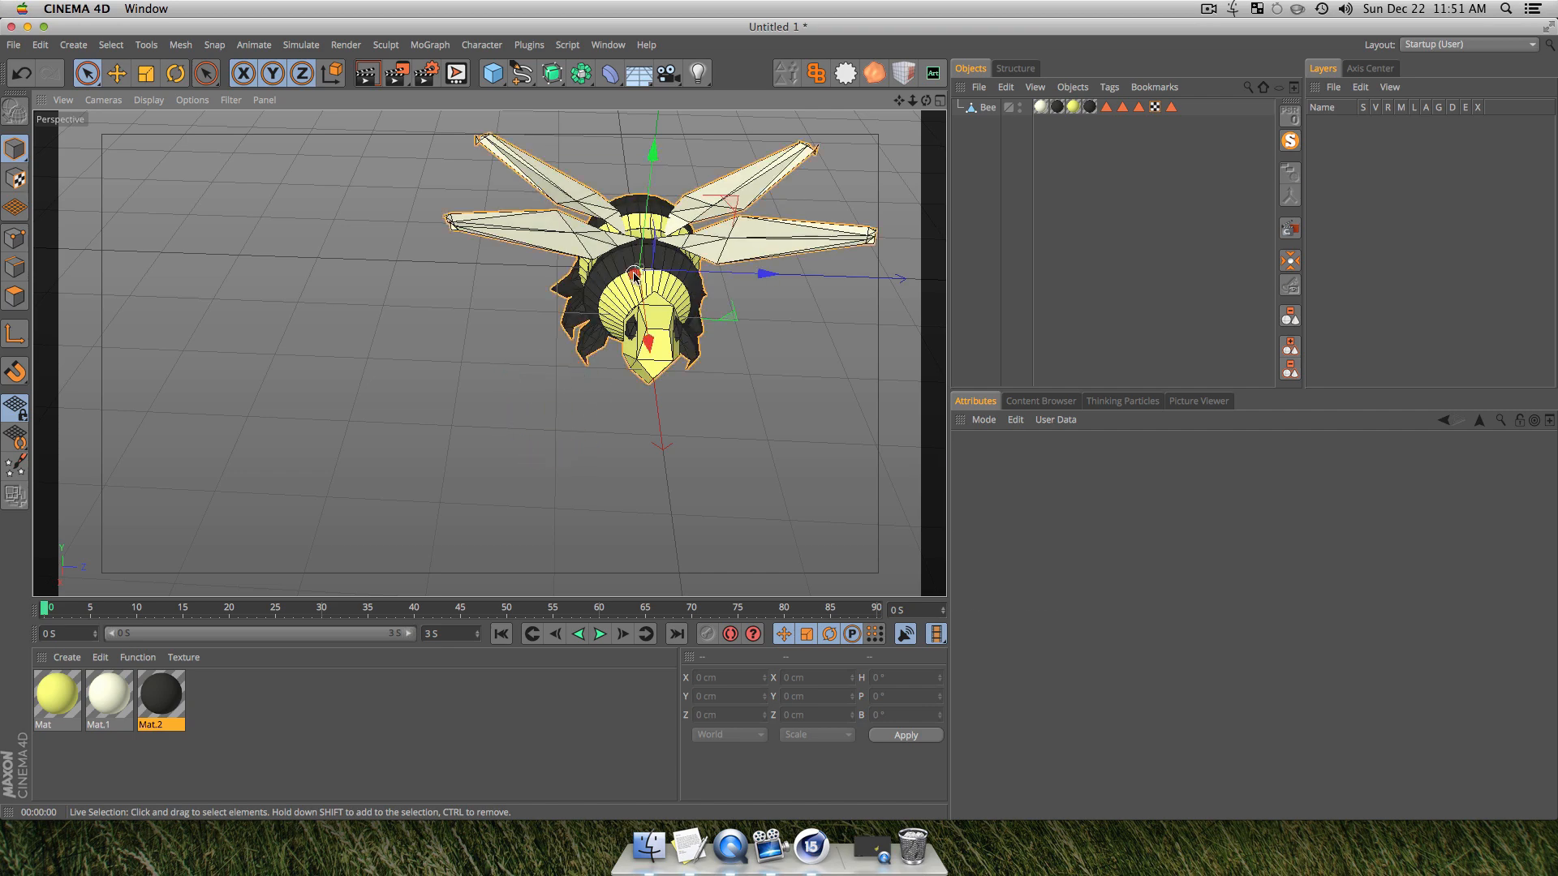
key("r")
left_click_drag(629, 340, 644, 436)
key("super+z")
left_click(1001, 174)
key("super+3")
left_click_drag(638, 382, 835, 300)
key("1")
left_click_drag(649, 455, 486, 351)
key("3")
key("super+r")
key("3")
scroll(549, 411, "down", 5)
key("1")
left_click(1018, 233)
key("3")
left_click_drag(692, 436, 794, 258)
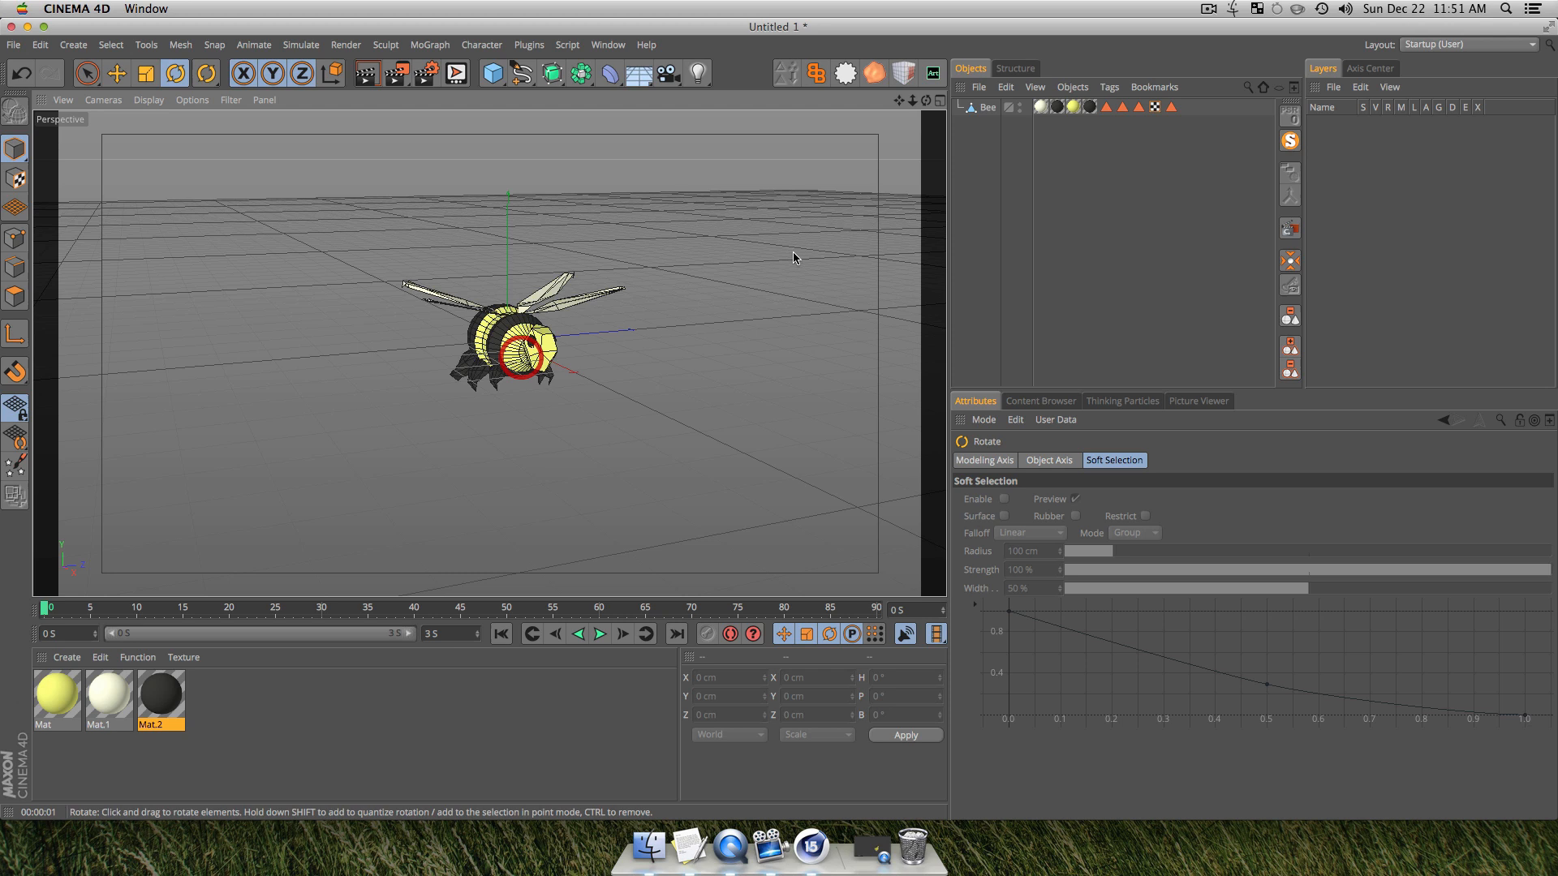
Step: Hide the Bee object in both the editor and the renderer
left_click(947, 160)
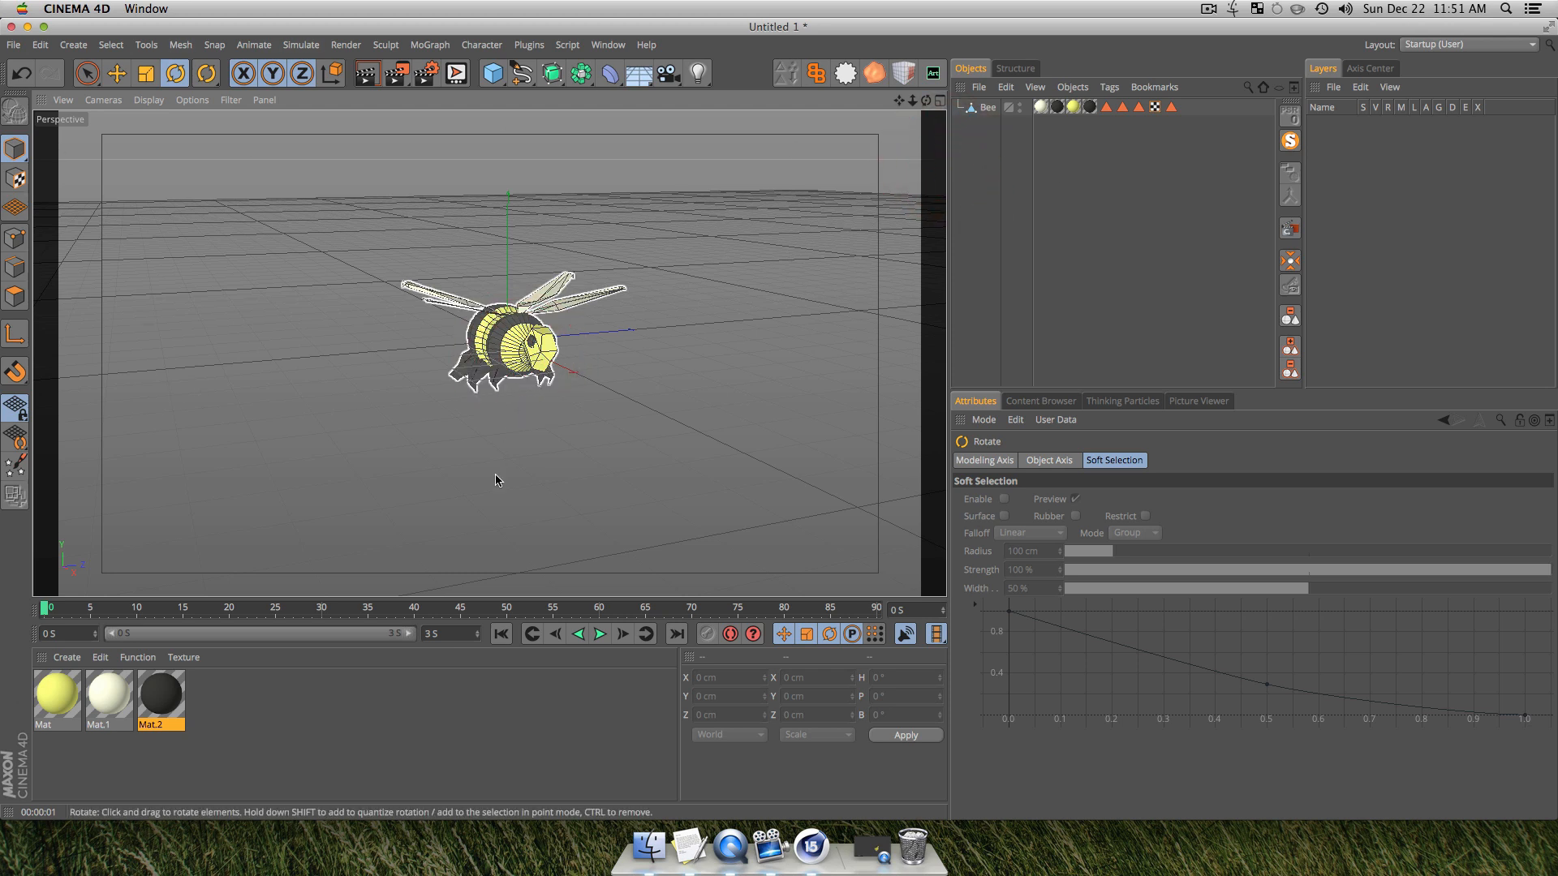
left_click(985, 169)
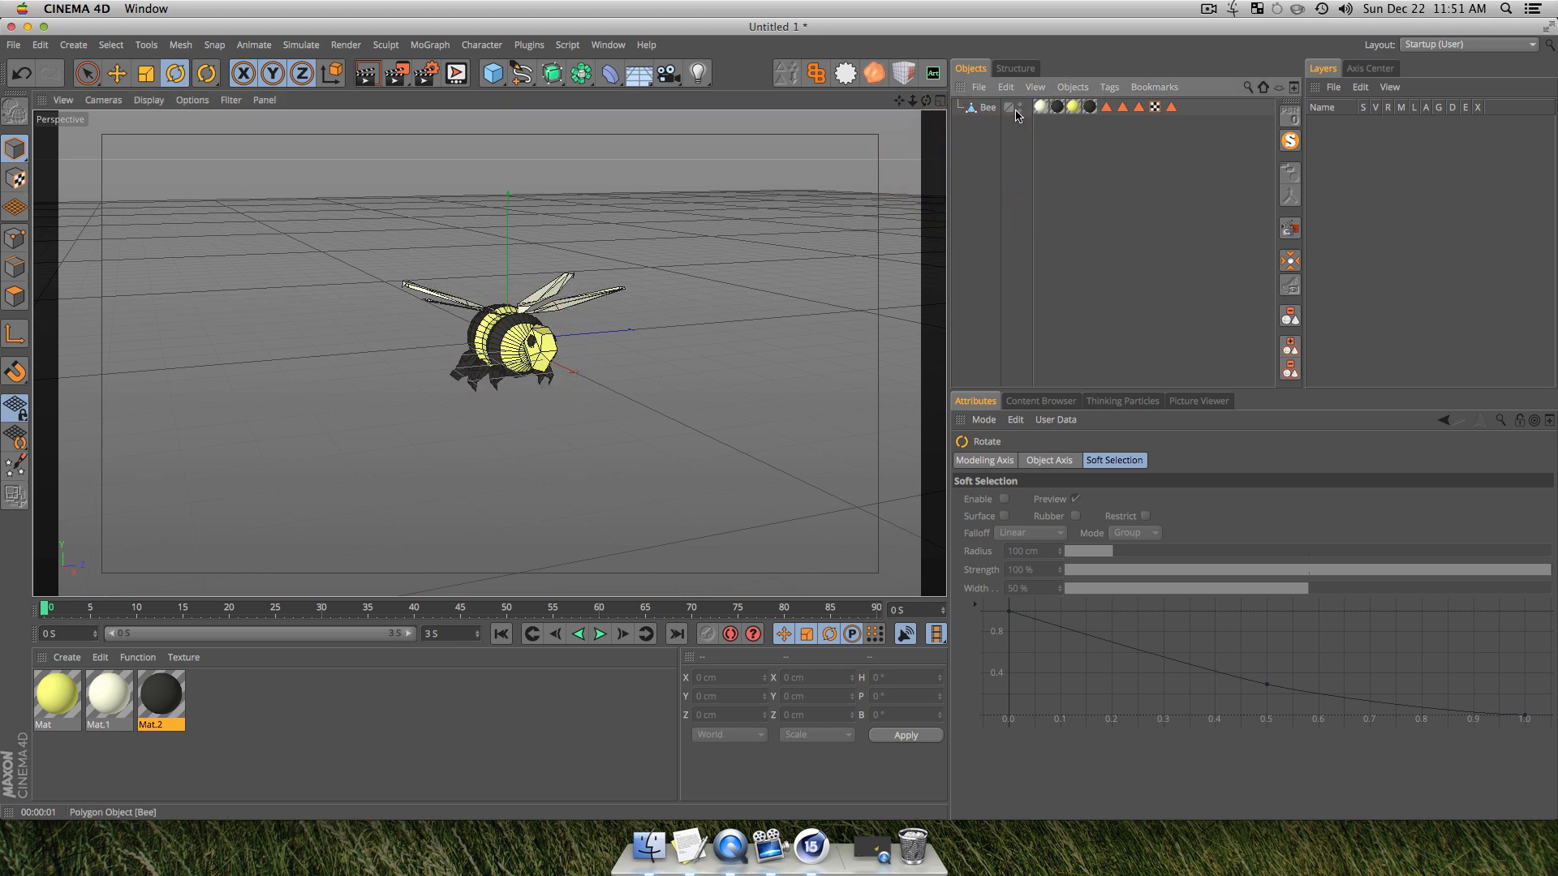
key("alt")
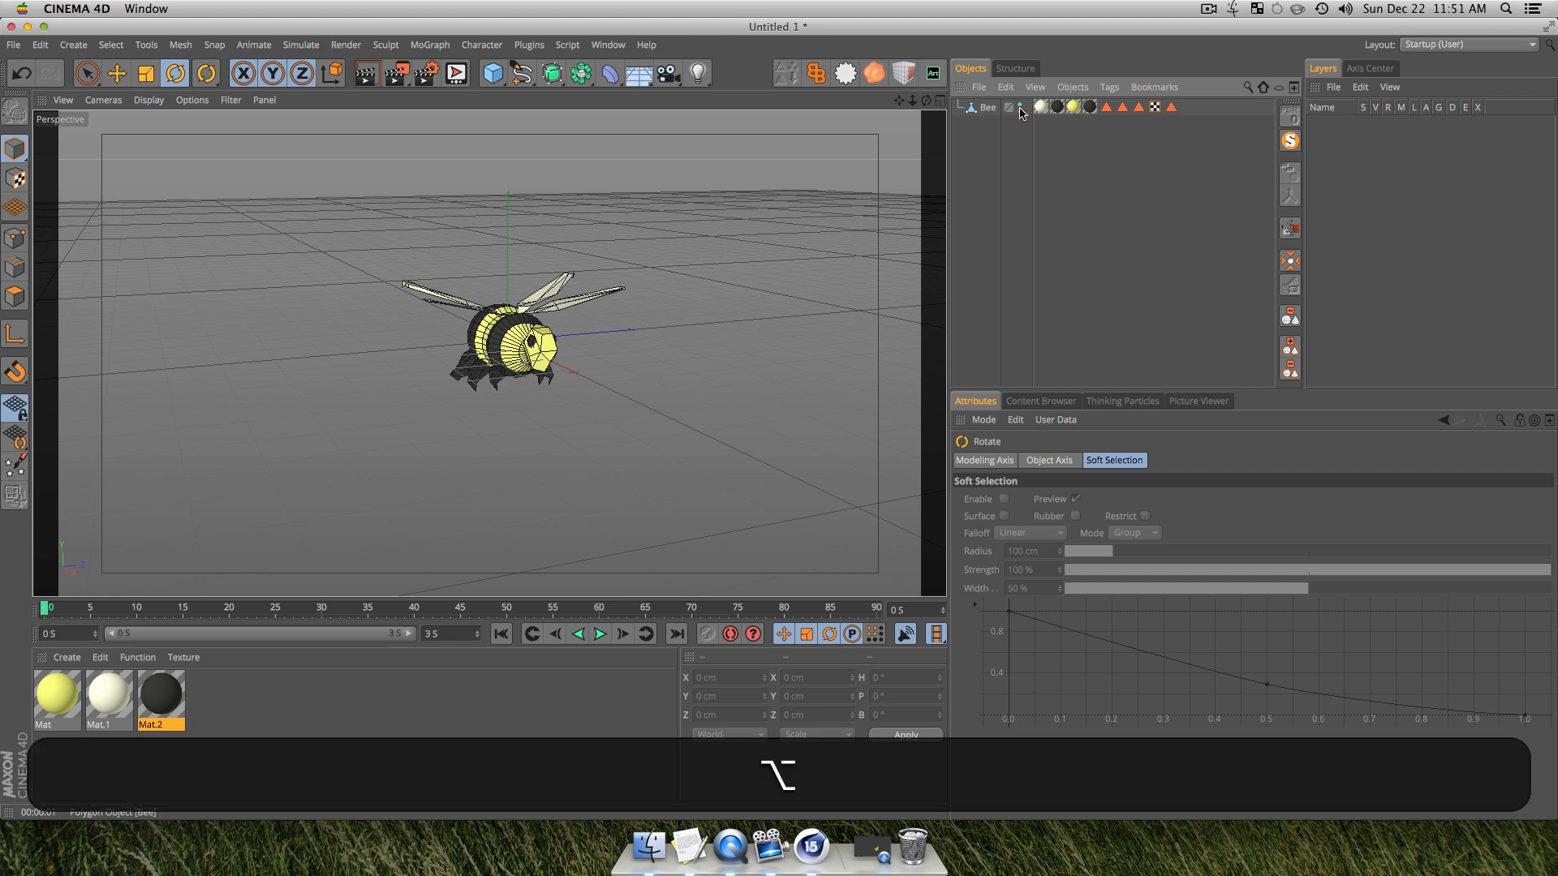
left_click(1020, 109, "alt")
left_click(979, 202)
Step: Add a default cube primitive at the scene origin and frame it closely in the perspective view
key("3")
left_click_drag(428, 375, 609, 361)
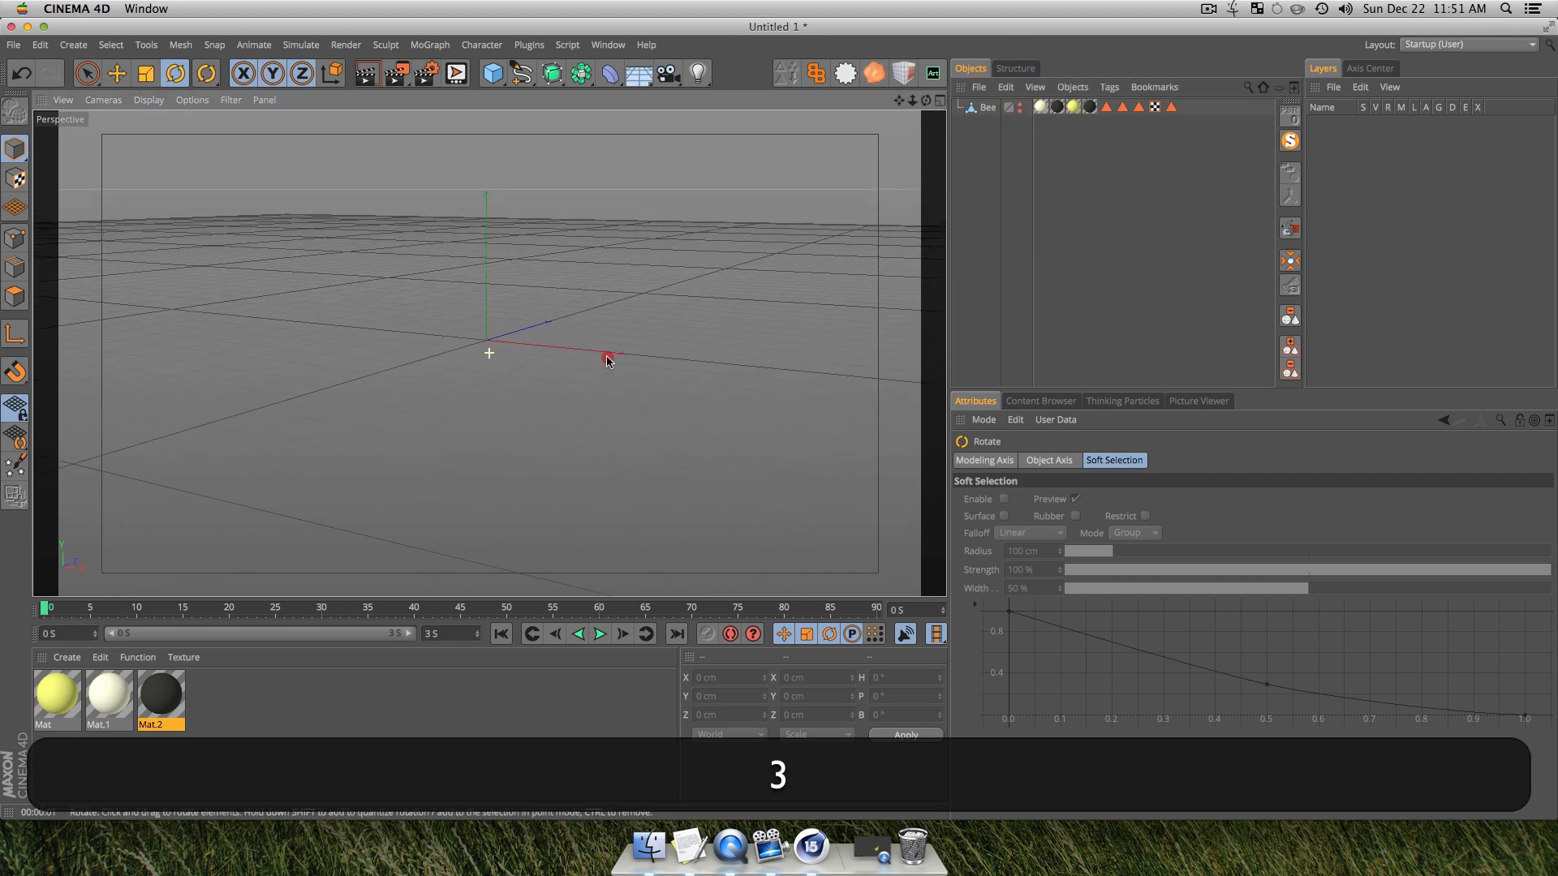
key("3")
left_click_drag(539, 306, 577, 382)
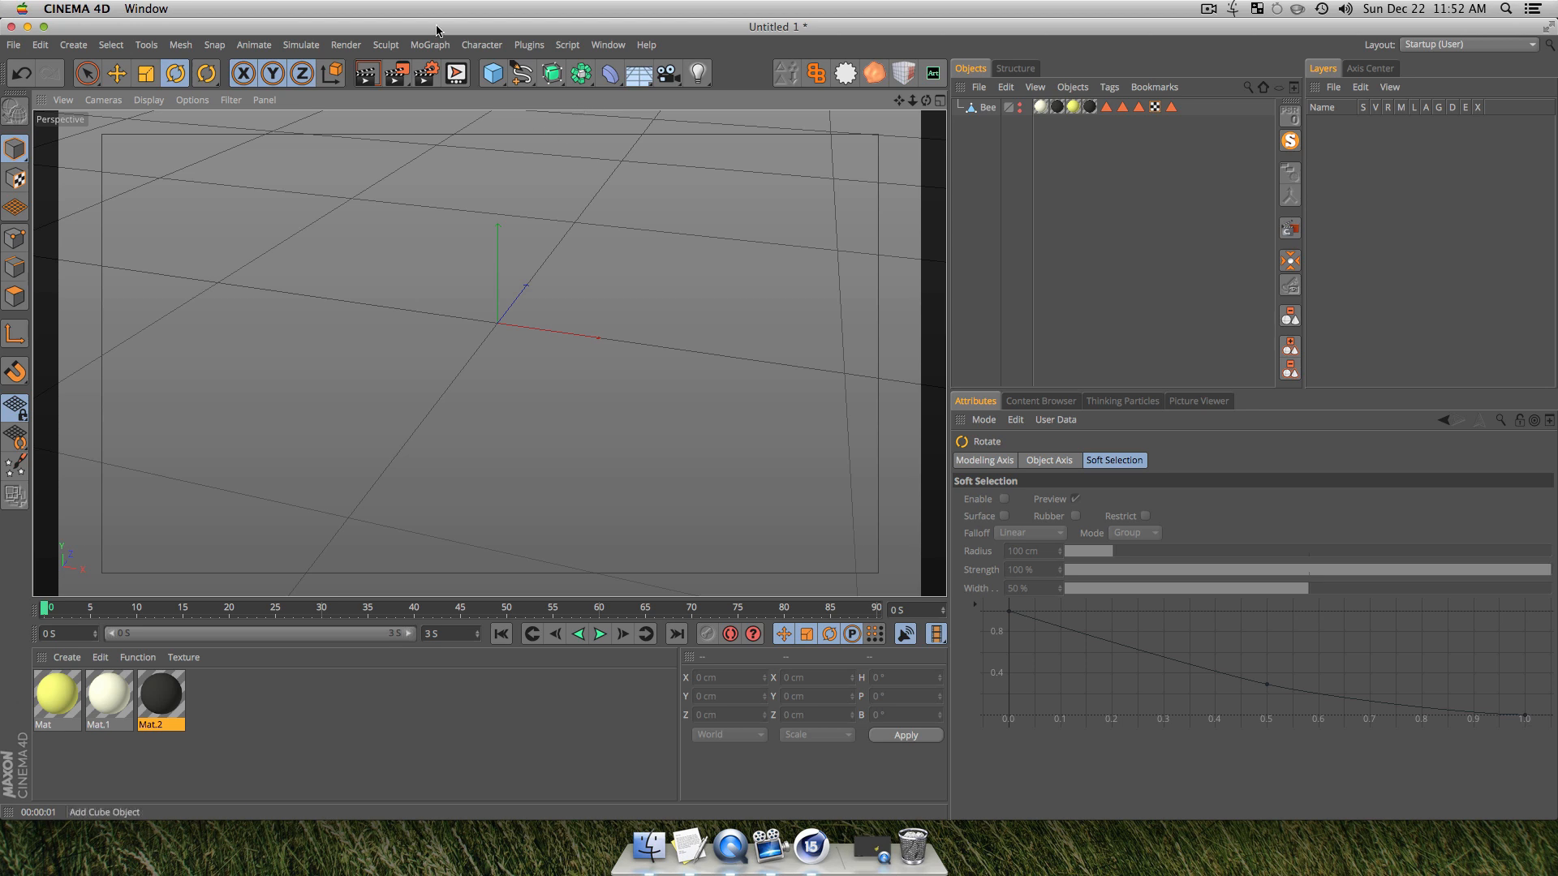
left_click(491, 73)
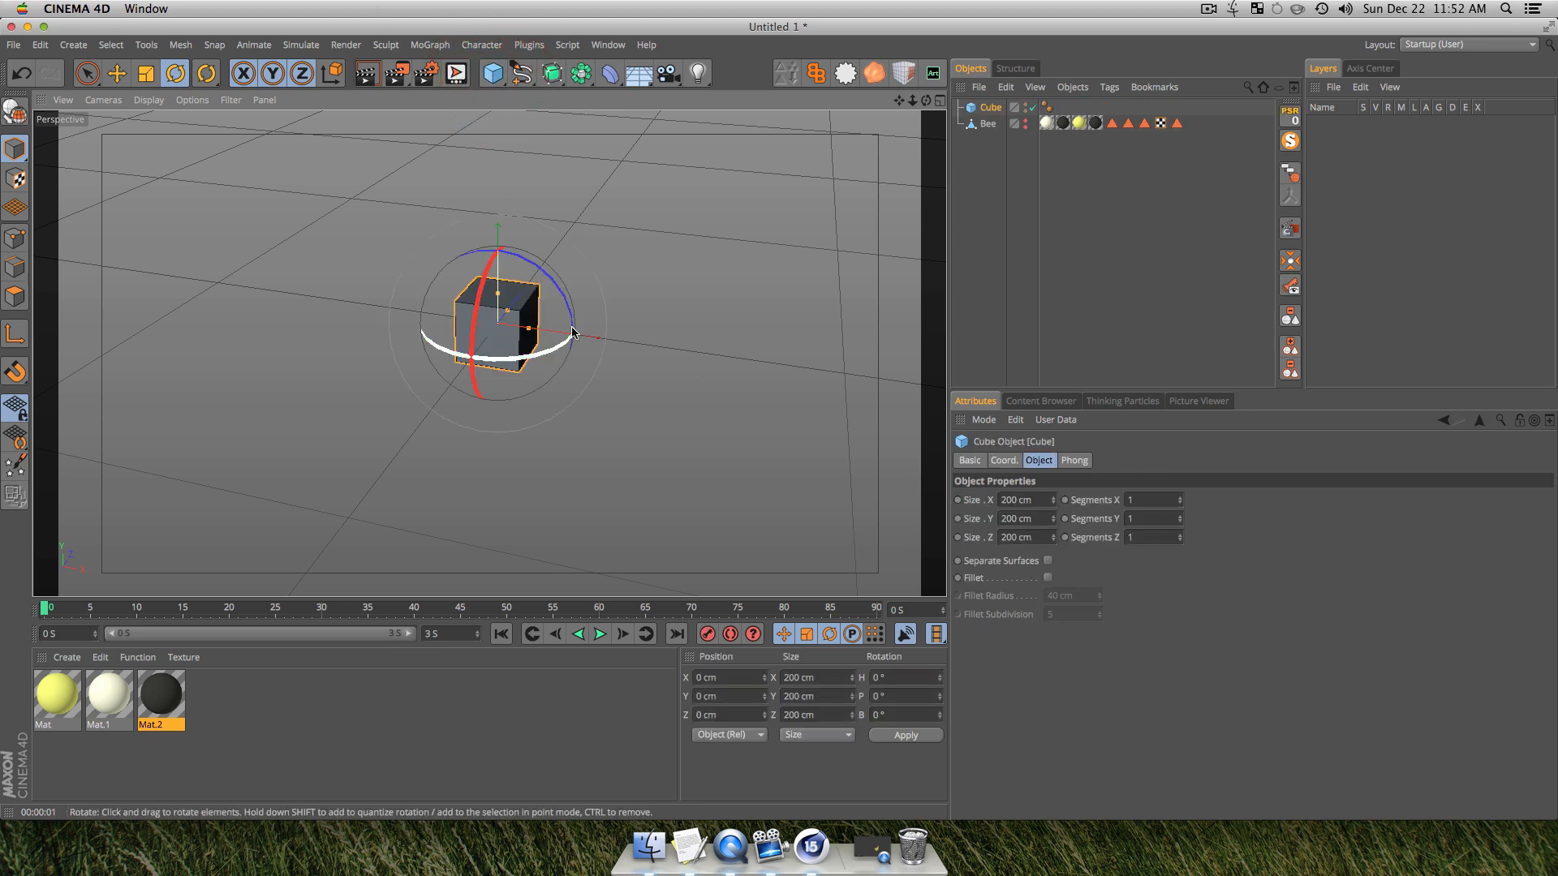
scroll(556, 330, "up", 3)
key("1")
left_click_drag(472, 320, 520, 294)
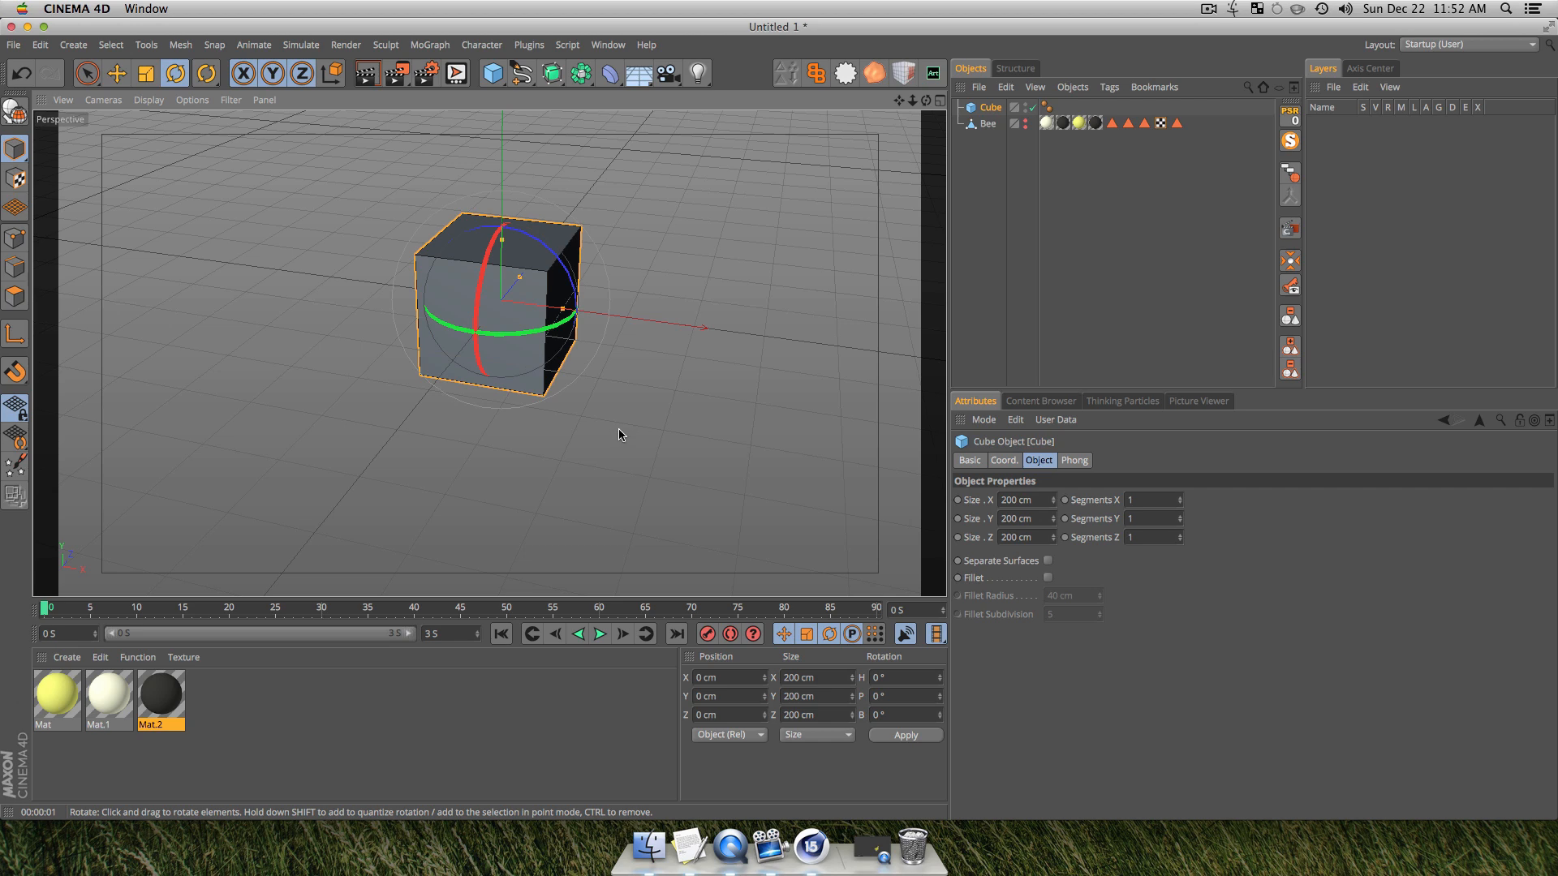
key("3")
left_click_drag(434, 322, 405, 351)
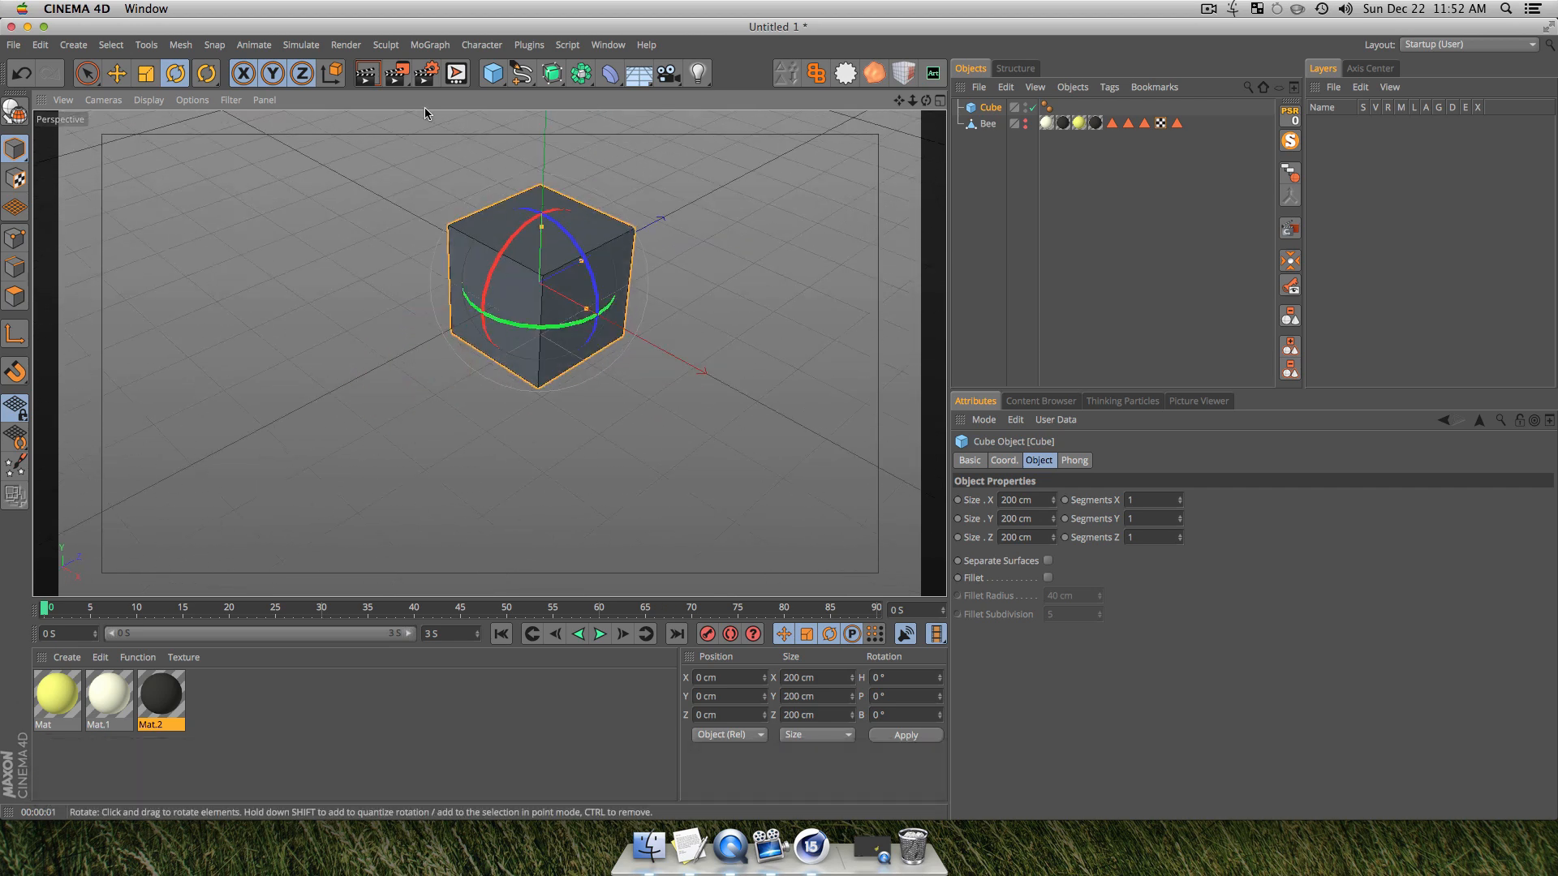
Step: Add a MoGraph Fracture object and make the cube its child
left_click(419, 49)
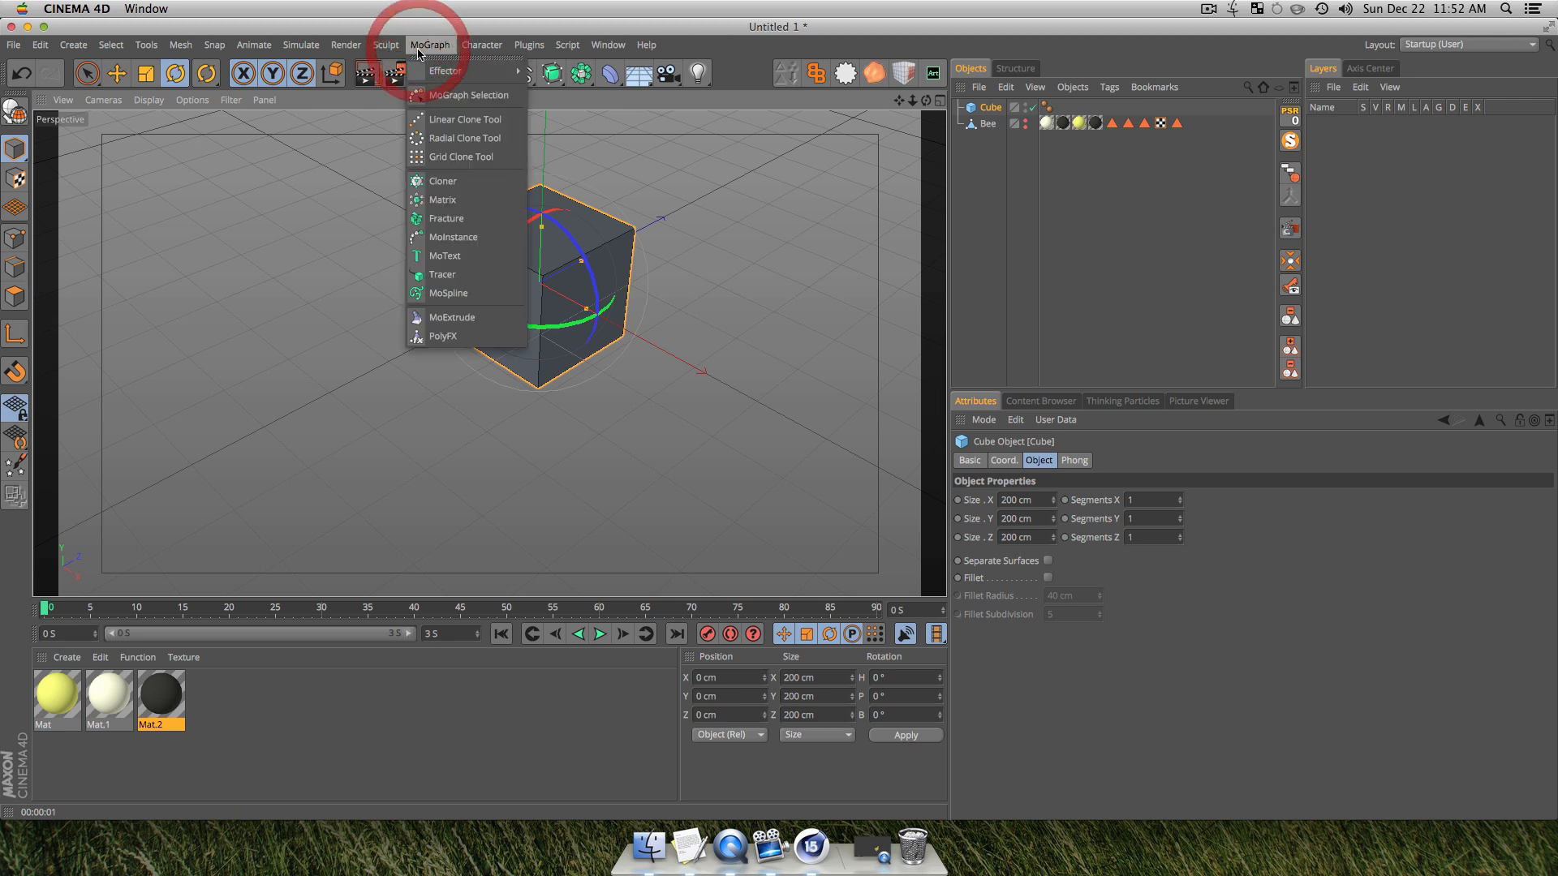
left_click(448, 217)
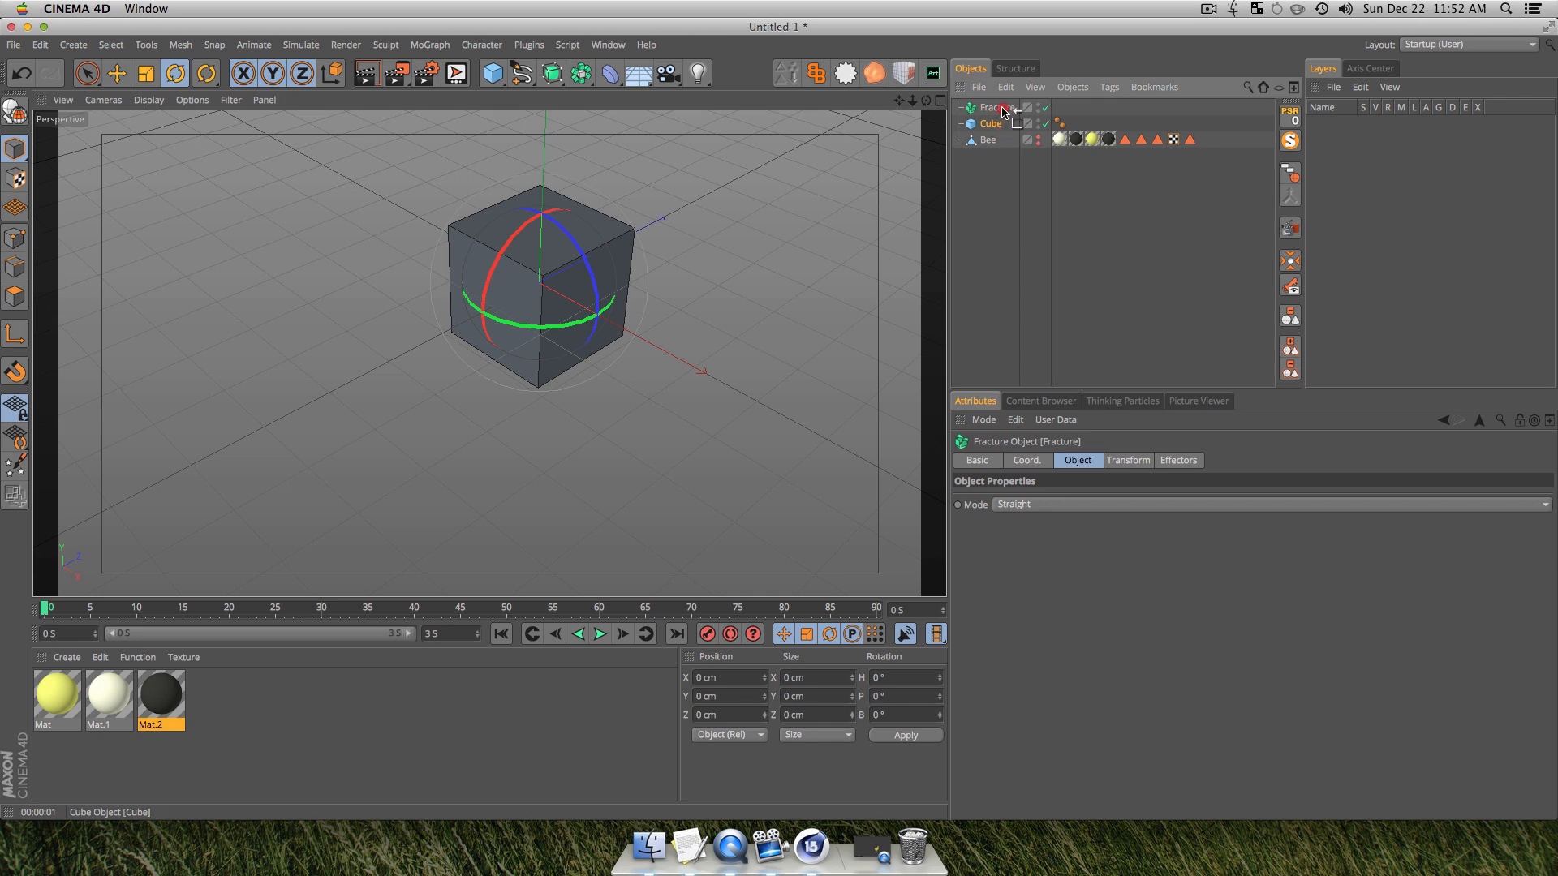
left_click_drag(992, 128, 996, 108)
left_click(984, 251)
key("3")
left_click_drag(535, 320, 619, 306)
left_click_drag(713, 296, 550, 313)
left_click(993, 211)
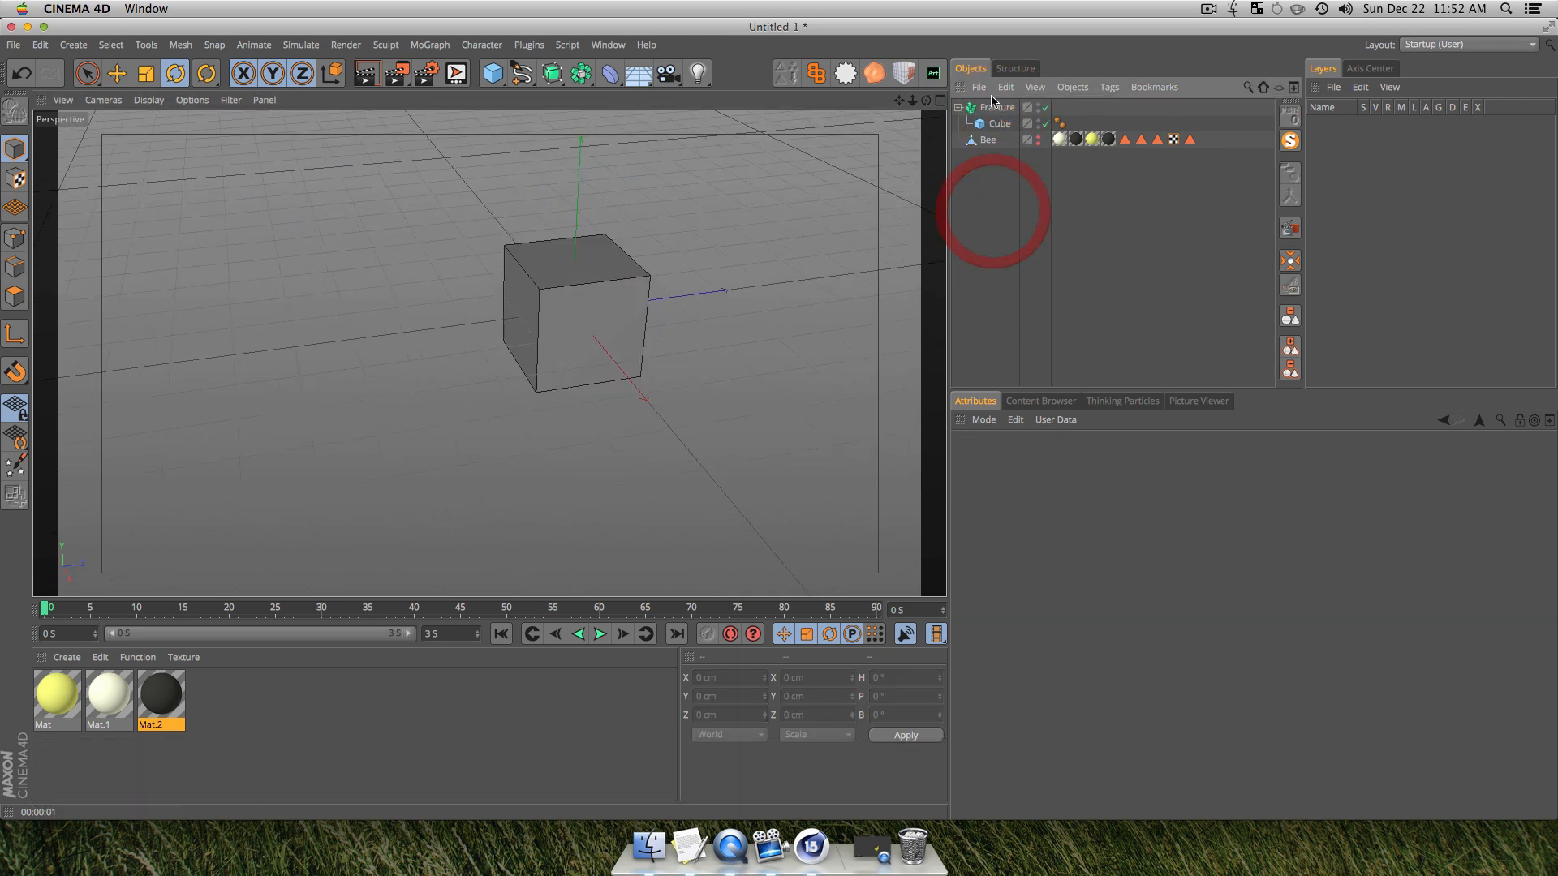
left_click(996, 107)
left_click(426, 73)
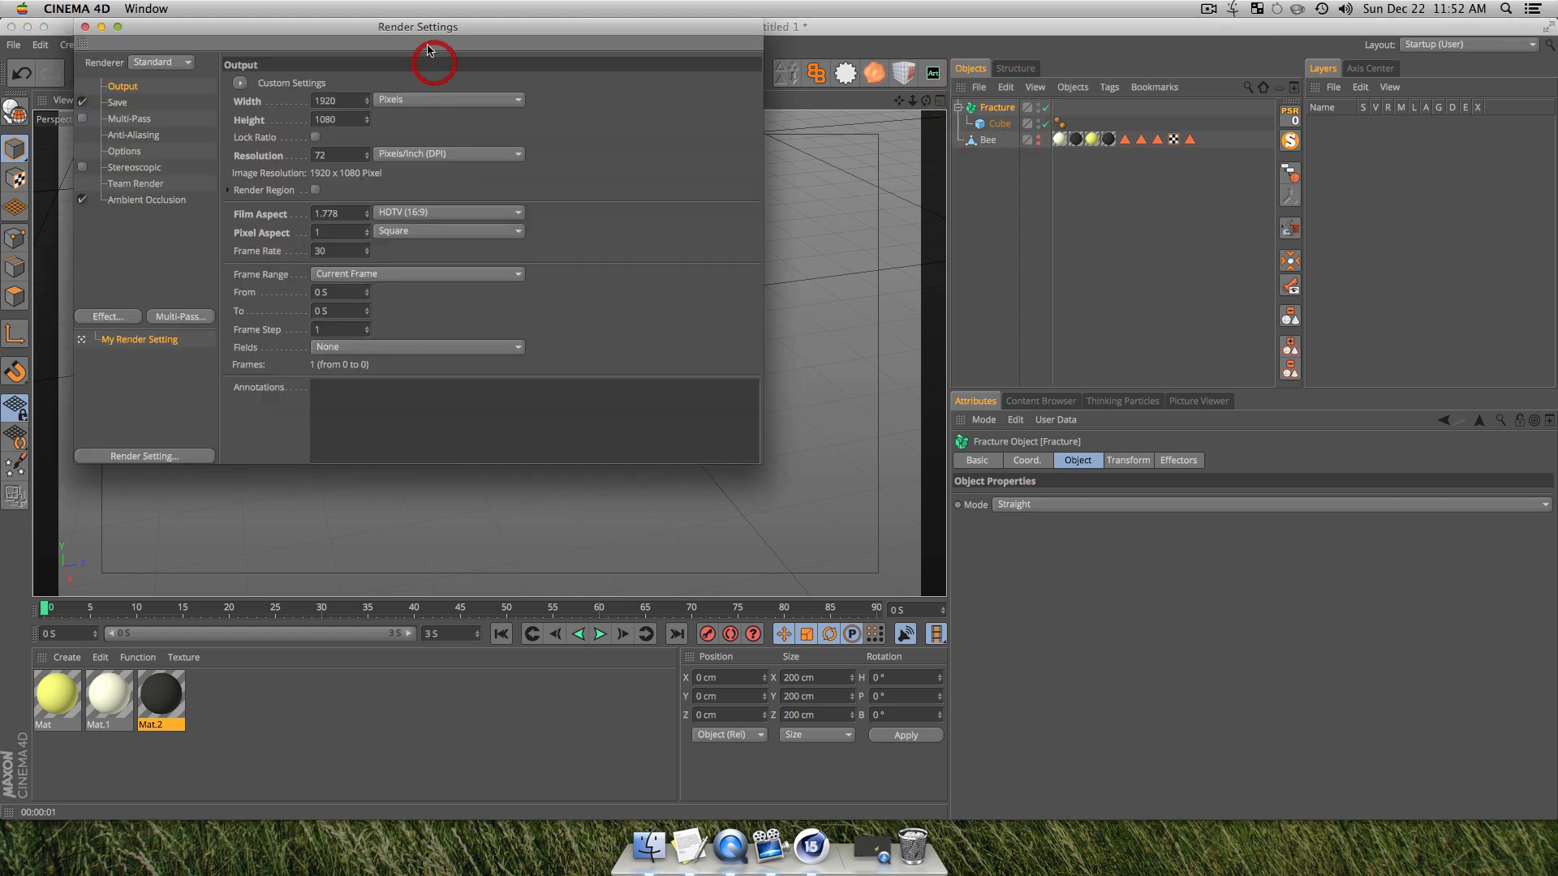
left_click(84, 27)
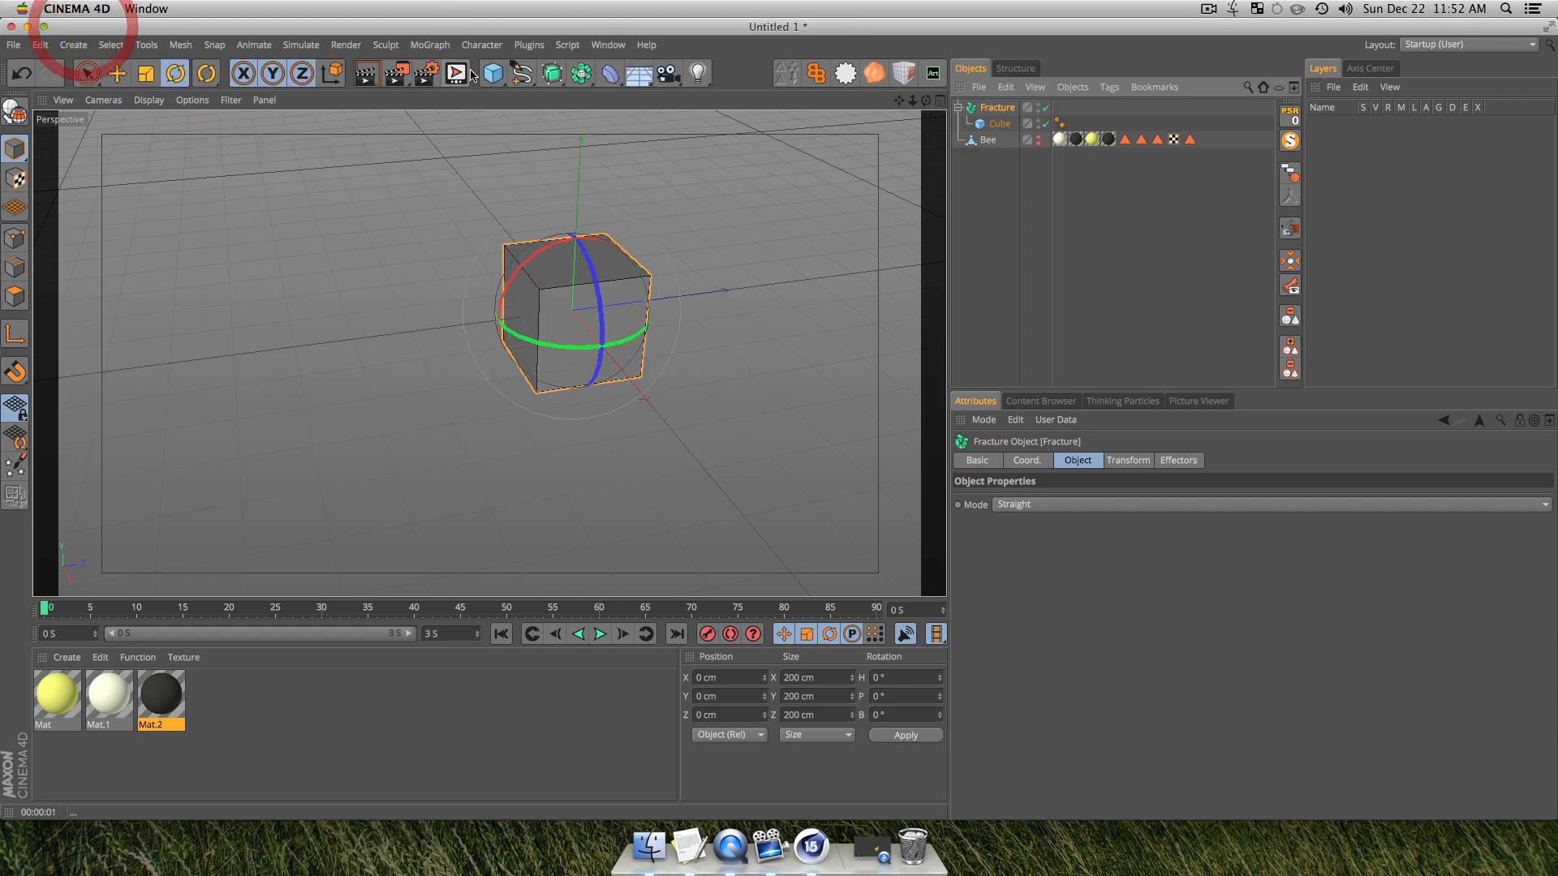
left_click(430, 45)
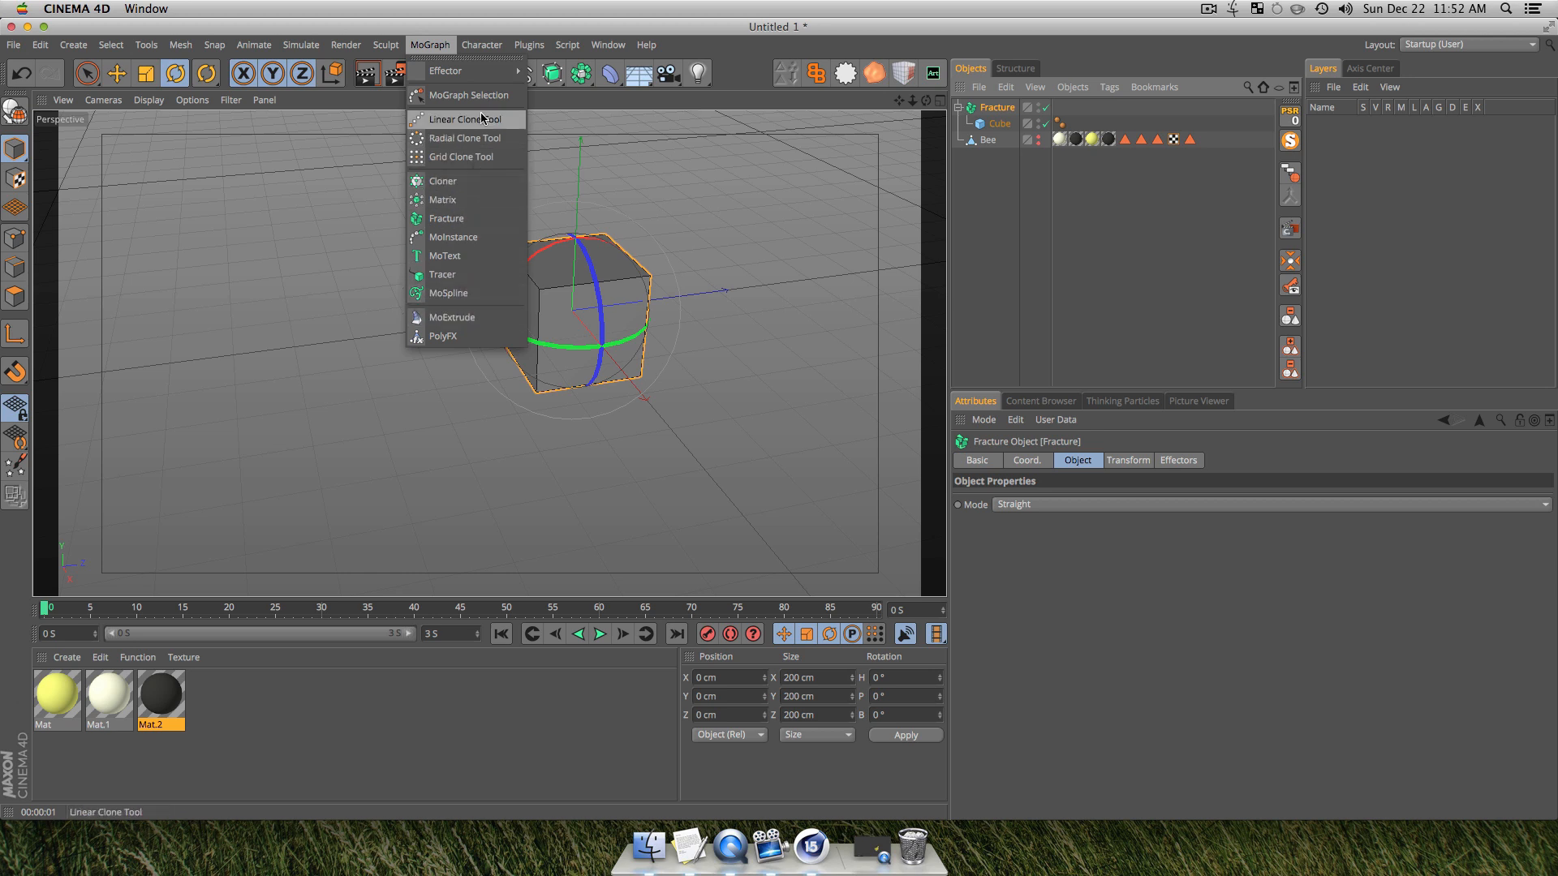
mouse_move(479, 82)
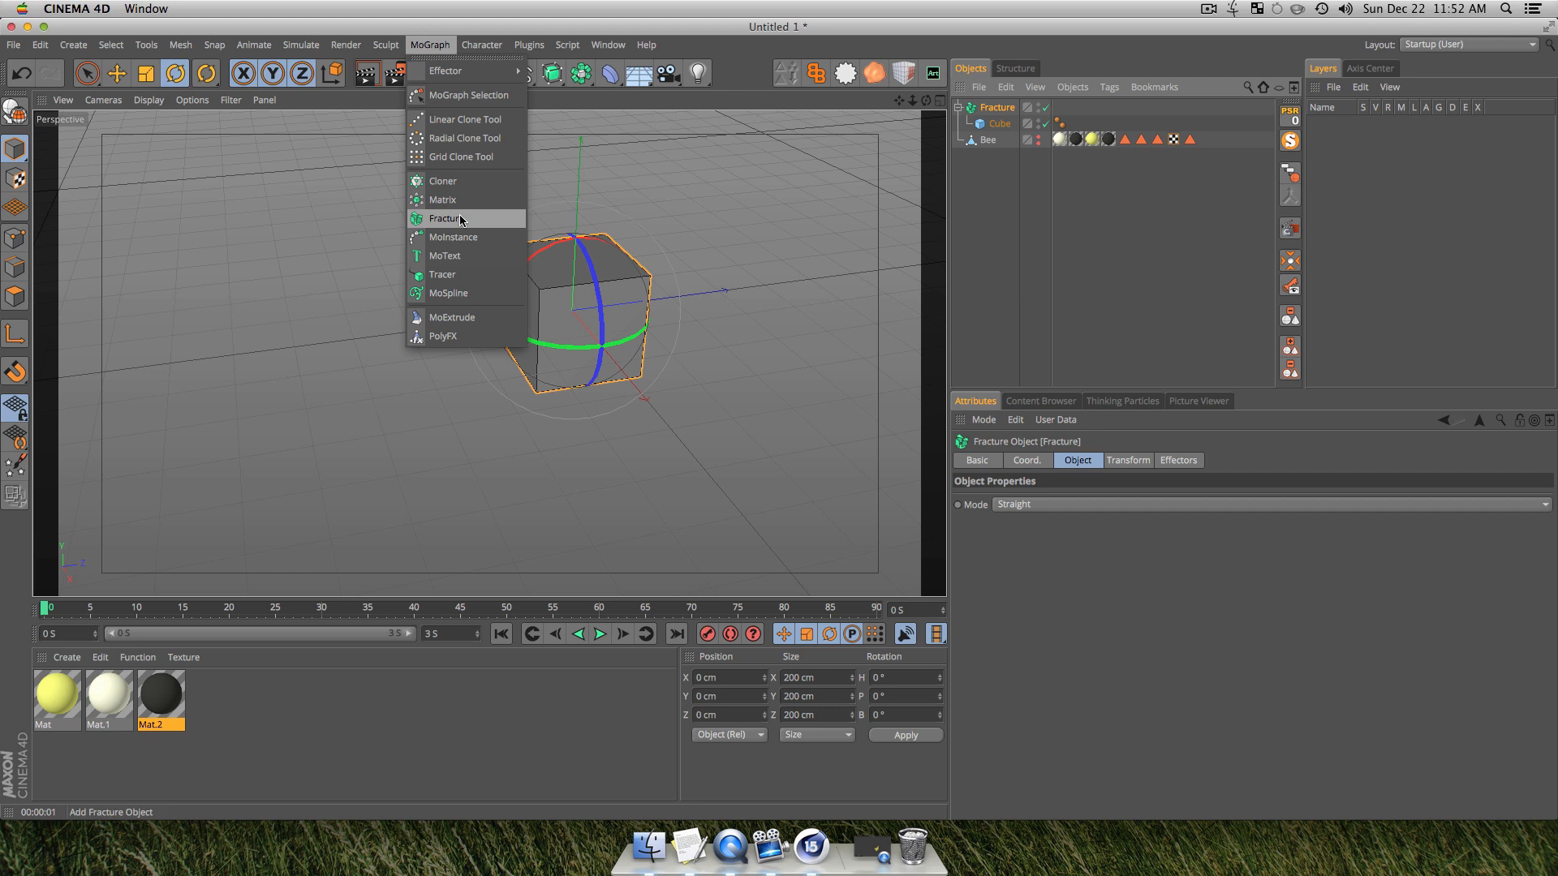
left_click(1016, 184)
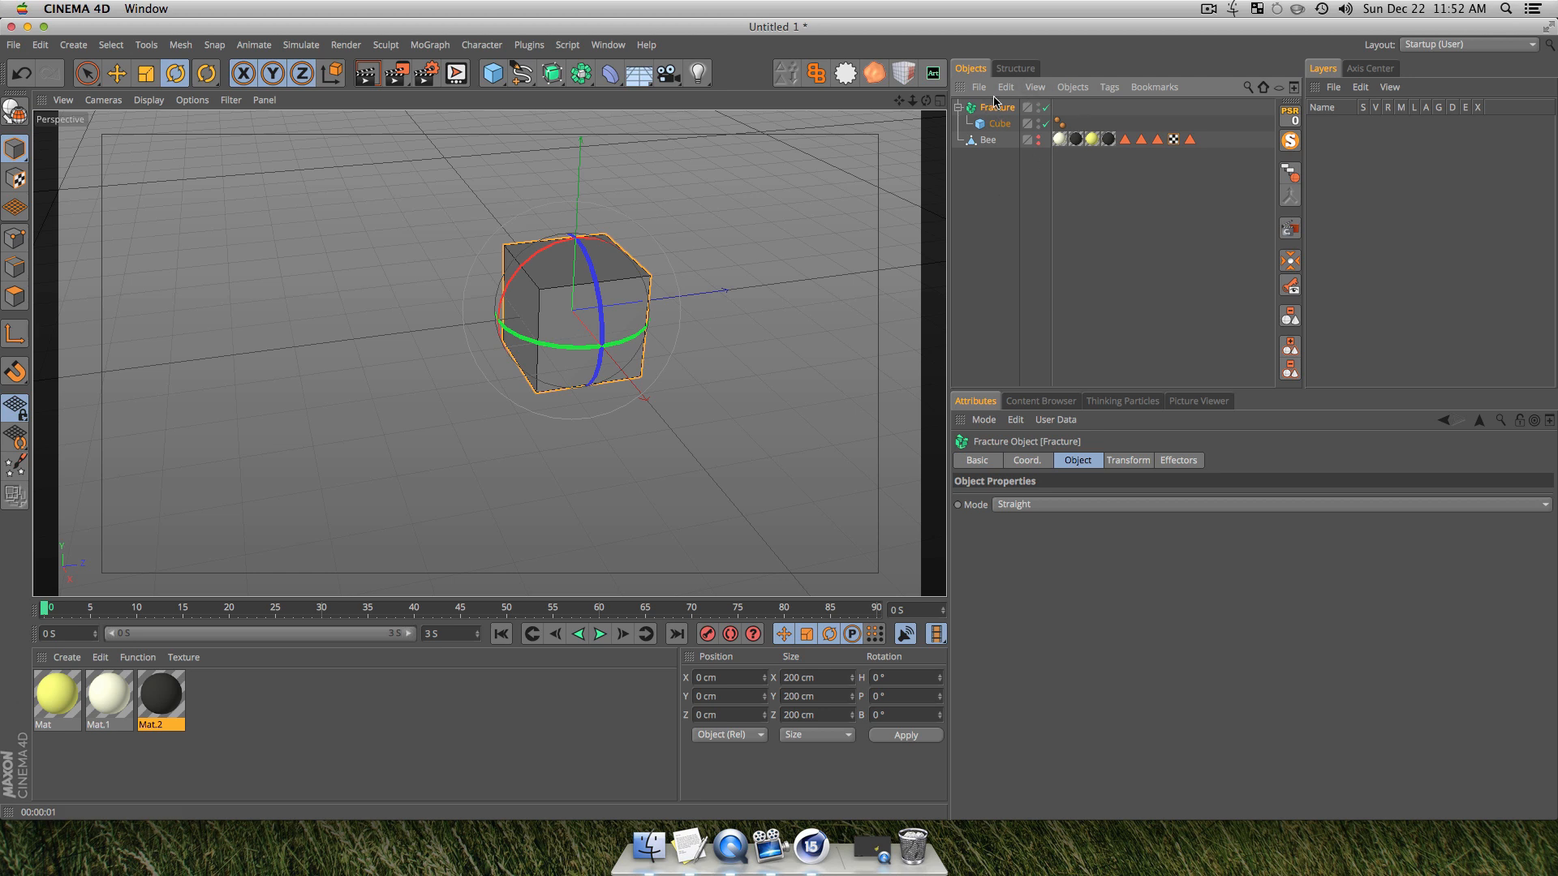
left_click(987, 229)
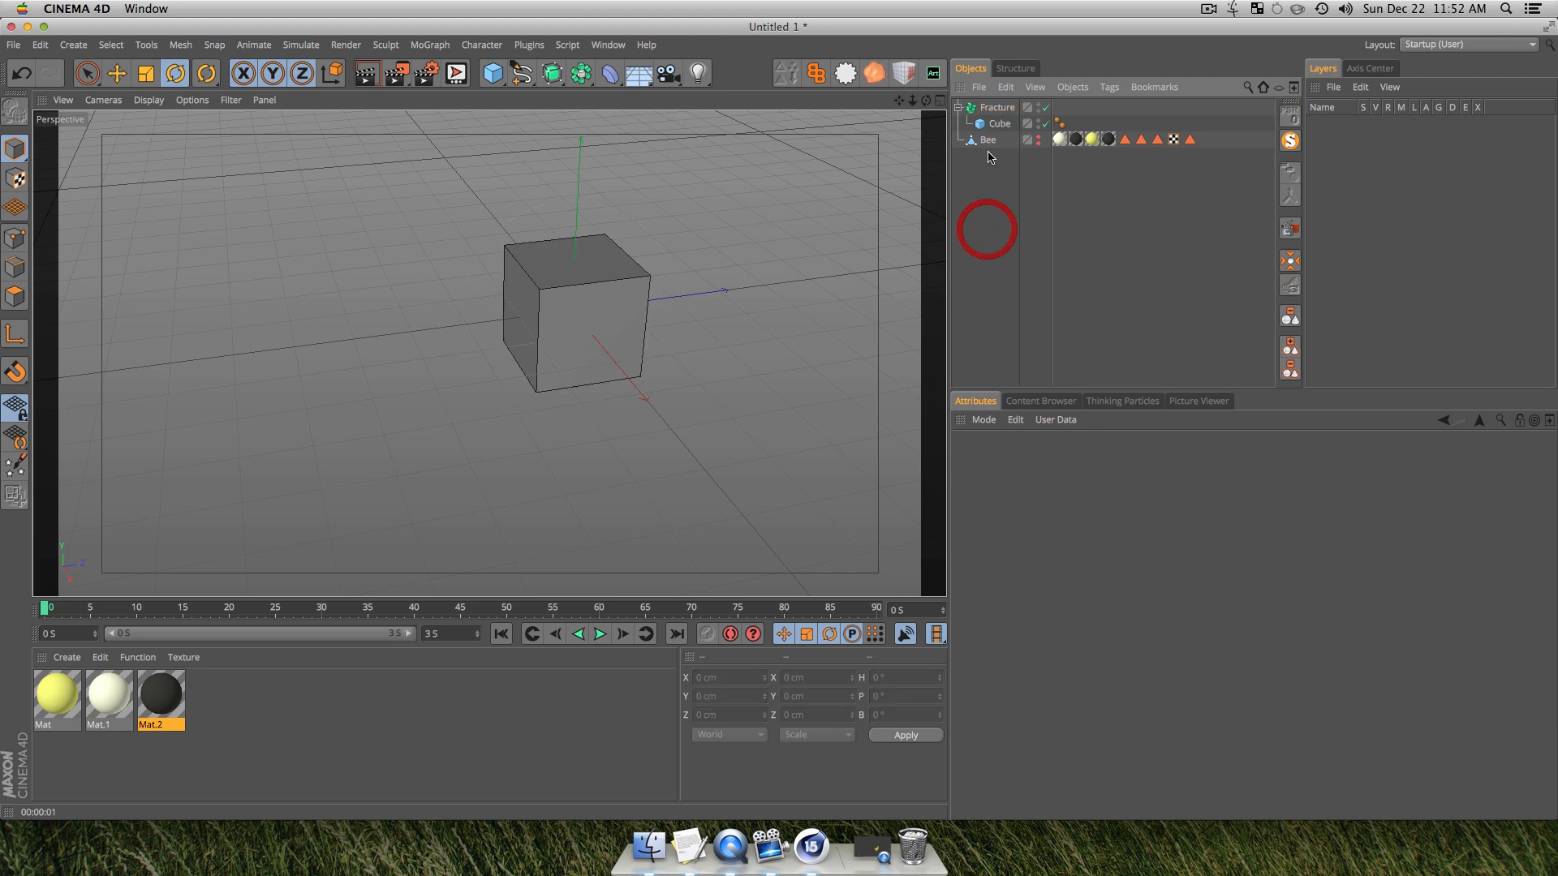
Step: Add a Random effector to the Fracture object
left_click(991, 110)
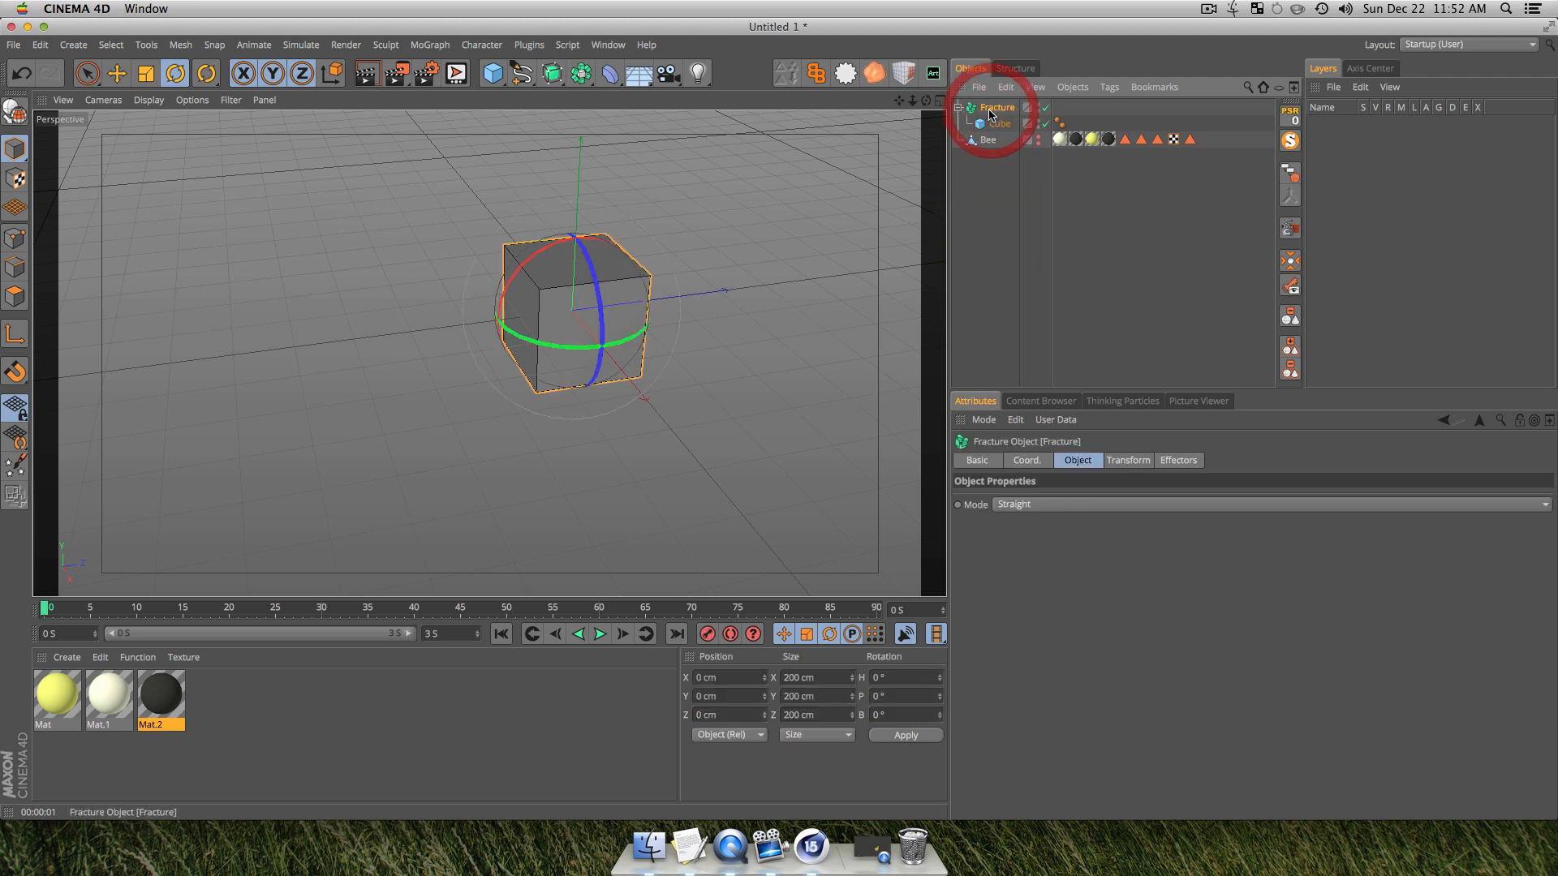
left_click(446, 45)
mouse_move(435, 71)
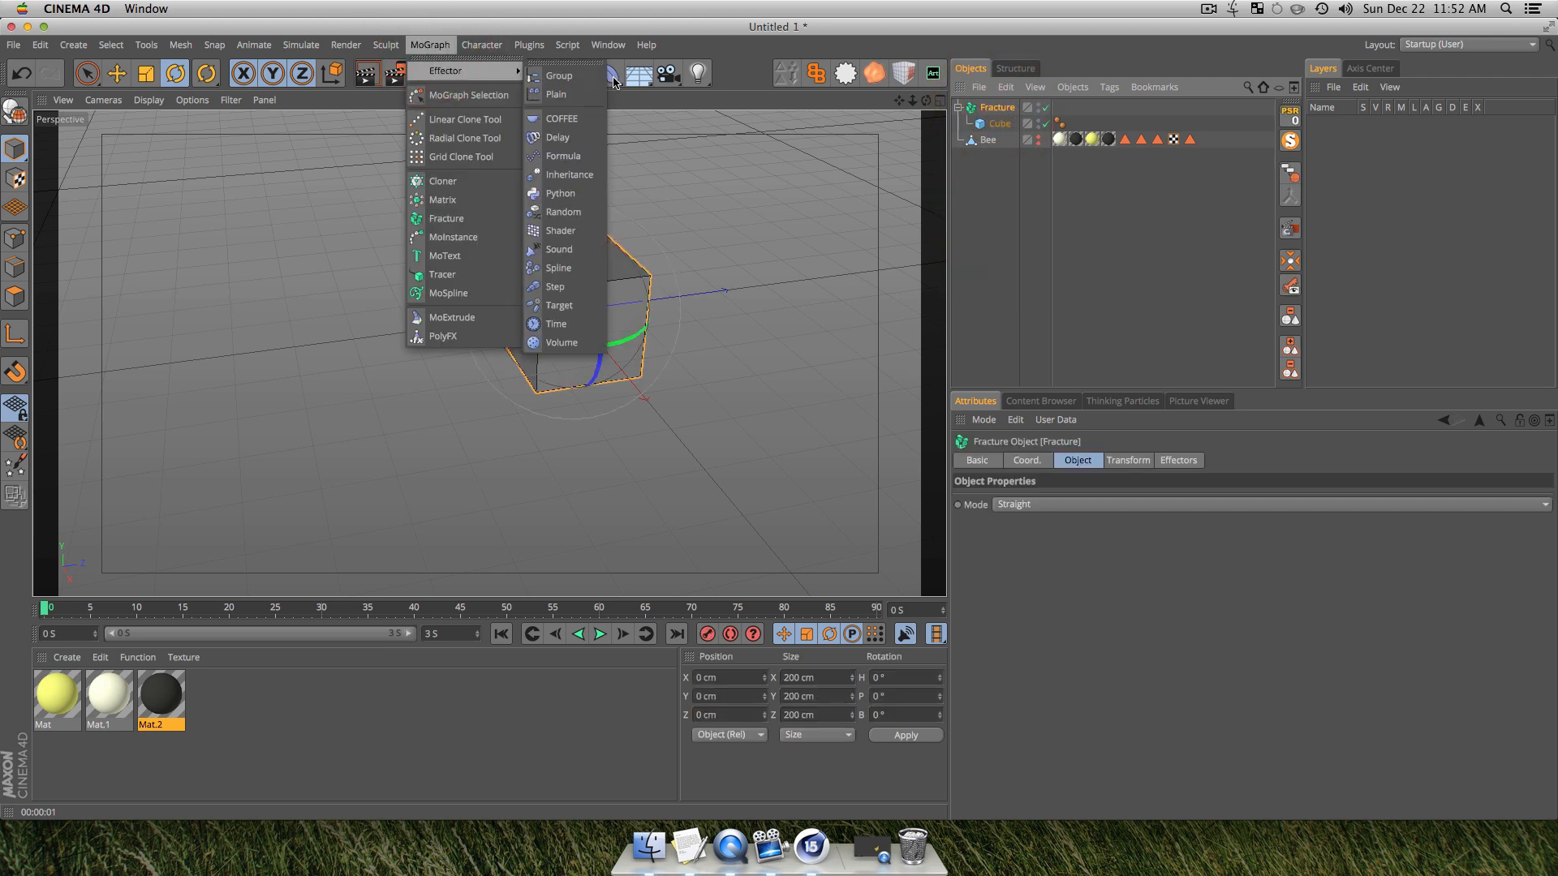
left_click(562, 212)
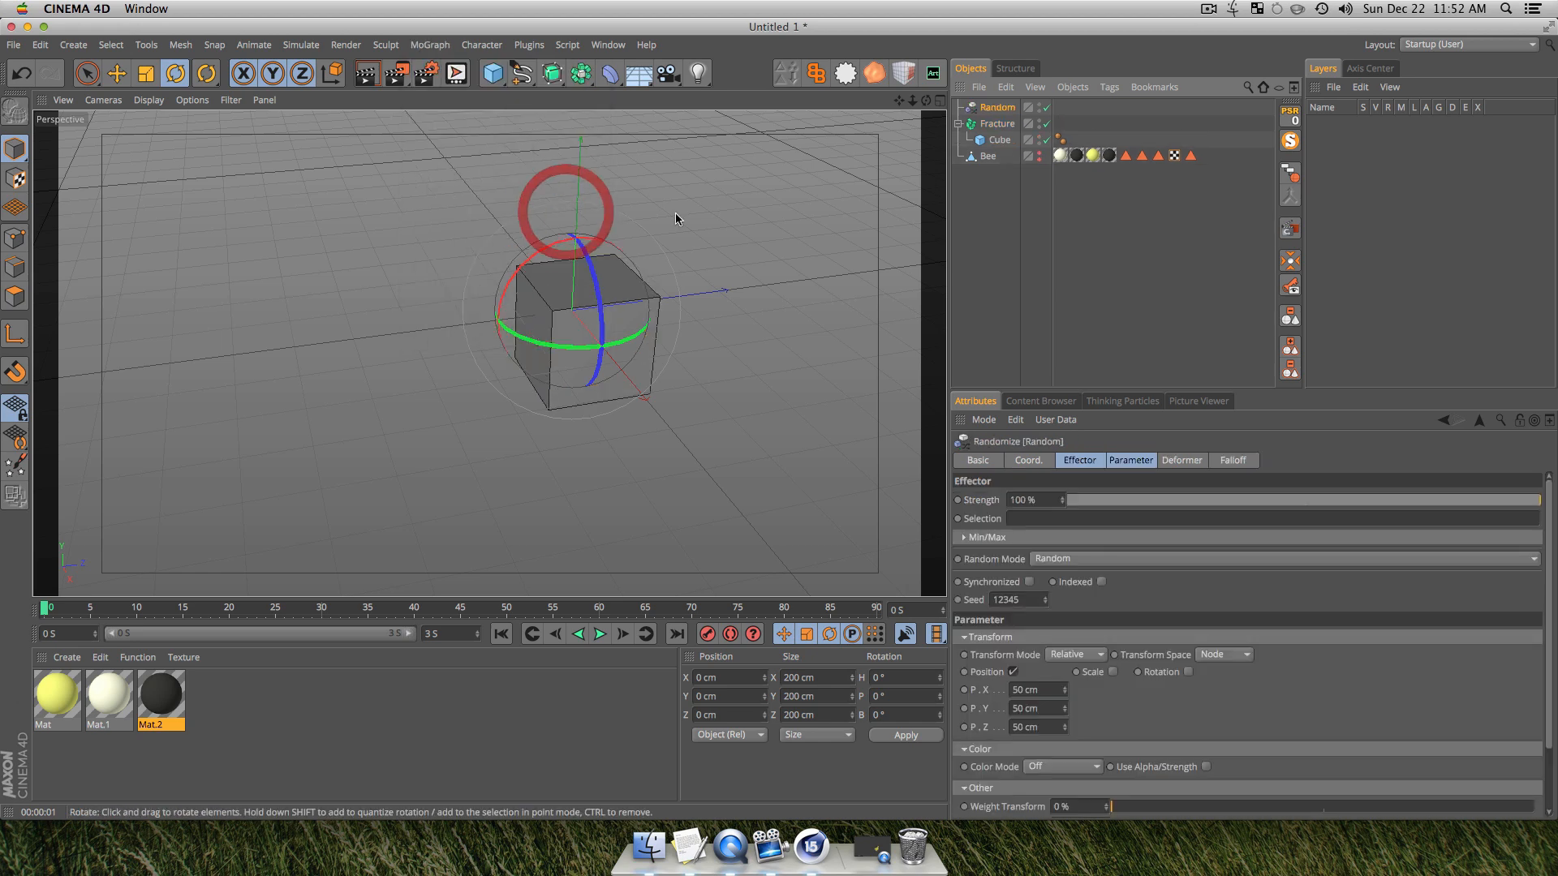
Step: Set the Random effector's random mode to Noise with Indexed enabled, and play the animation to check the cube's motion
left_click(1135, 460)
left_click(1199, 460)
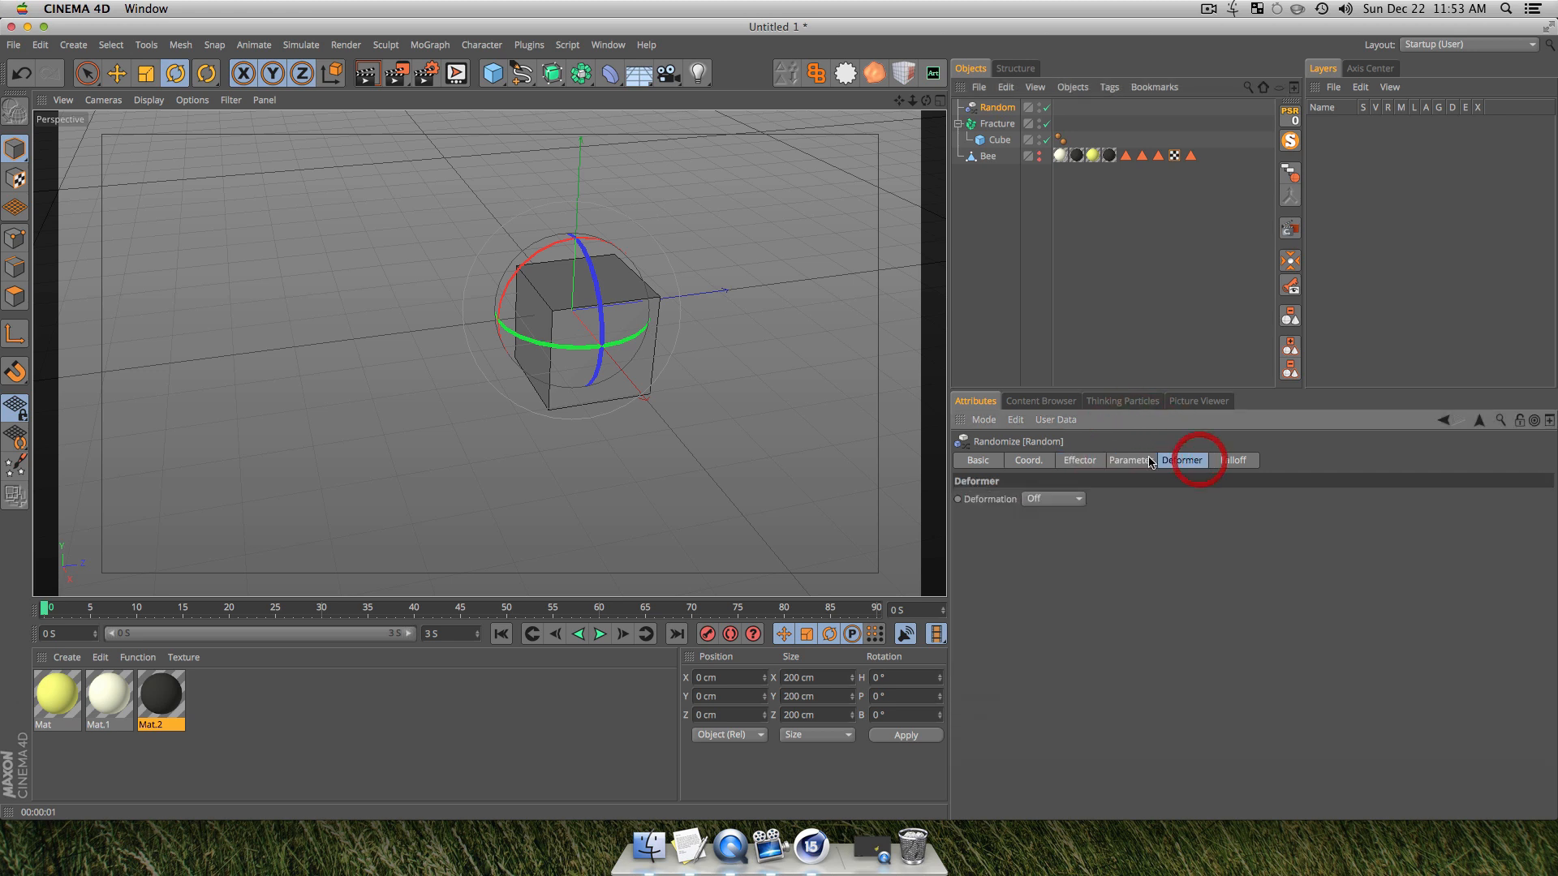
left_click(1081, 460)
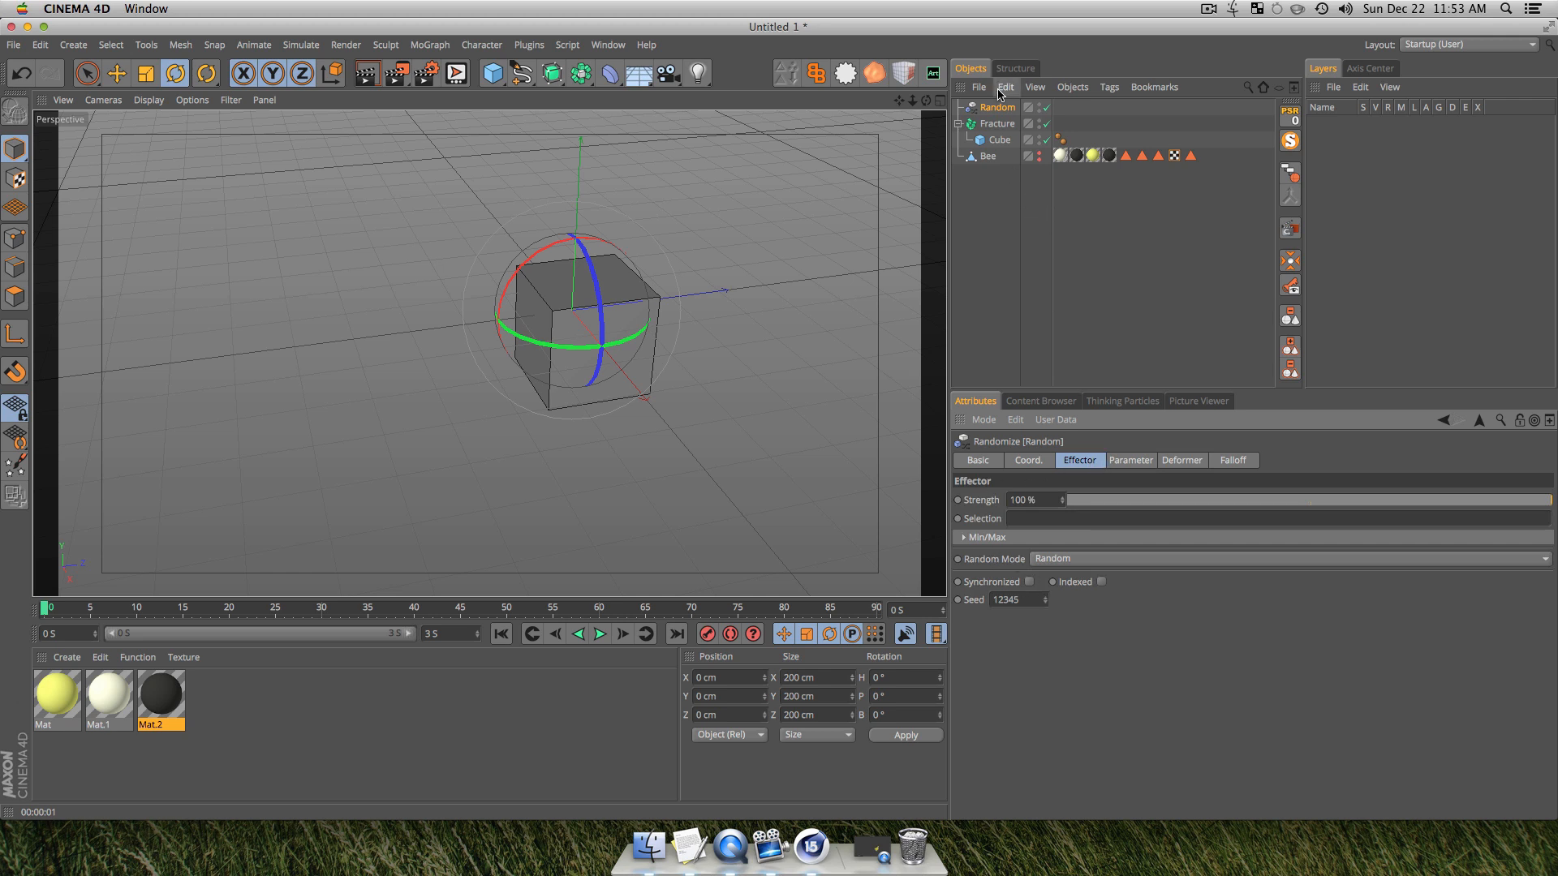
left_click(1087, 464)
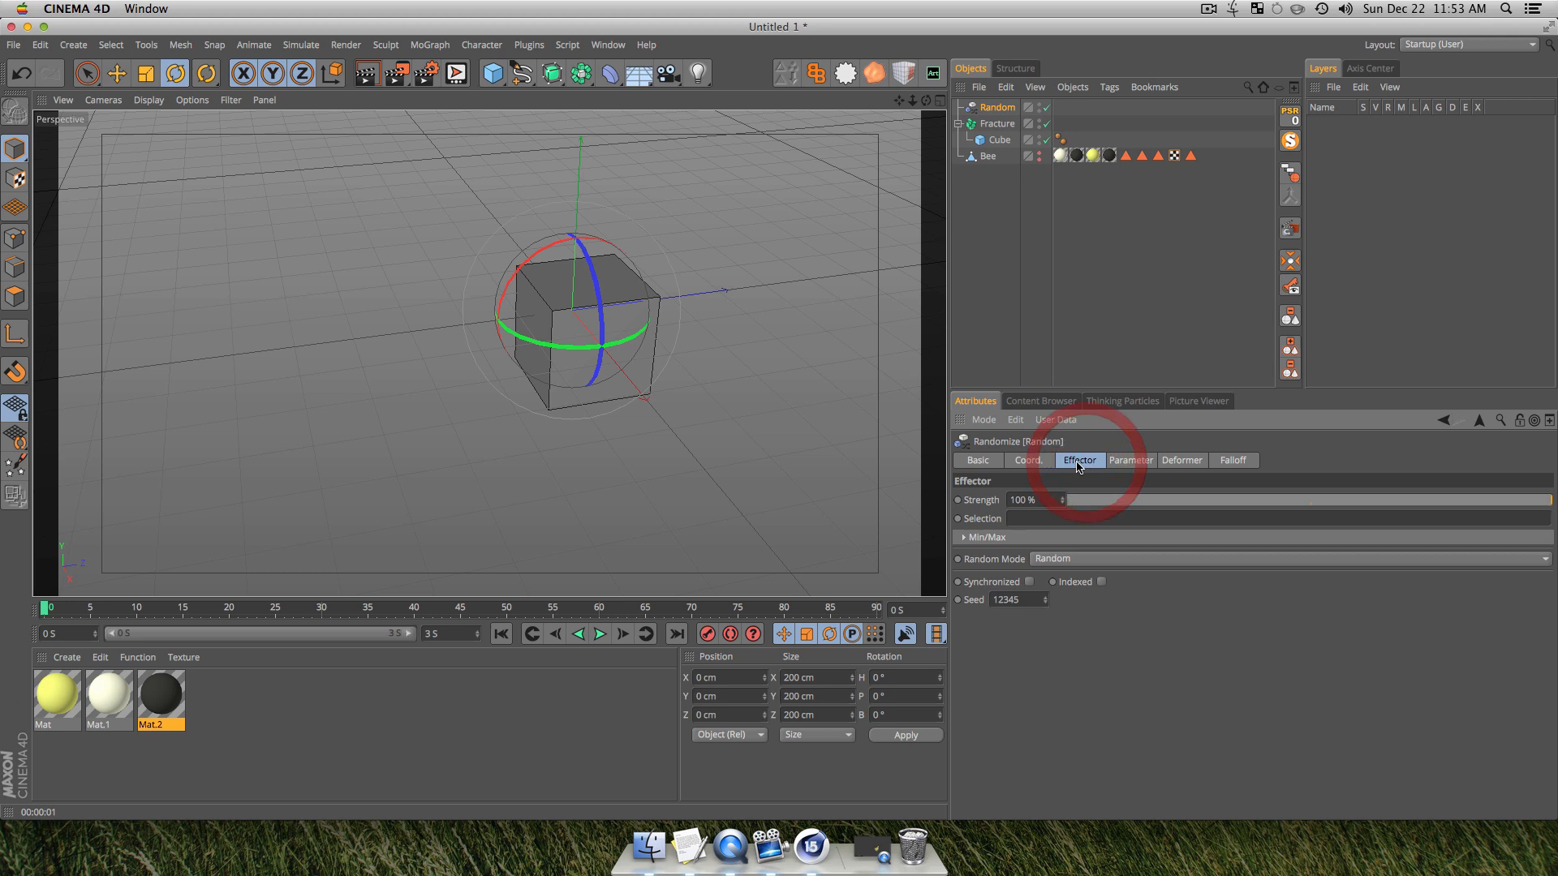
left_click(1069, 559)
left_click(1069, 619)
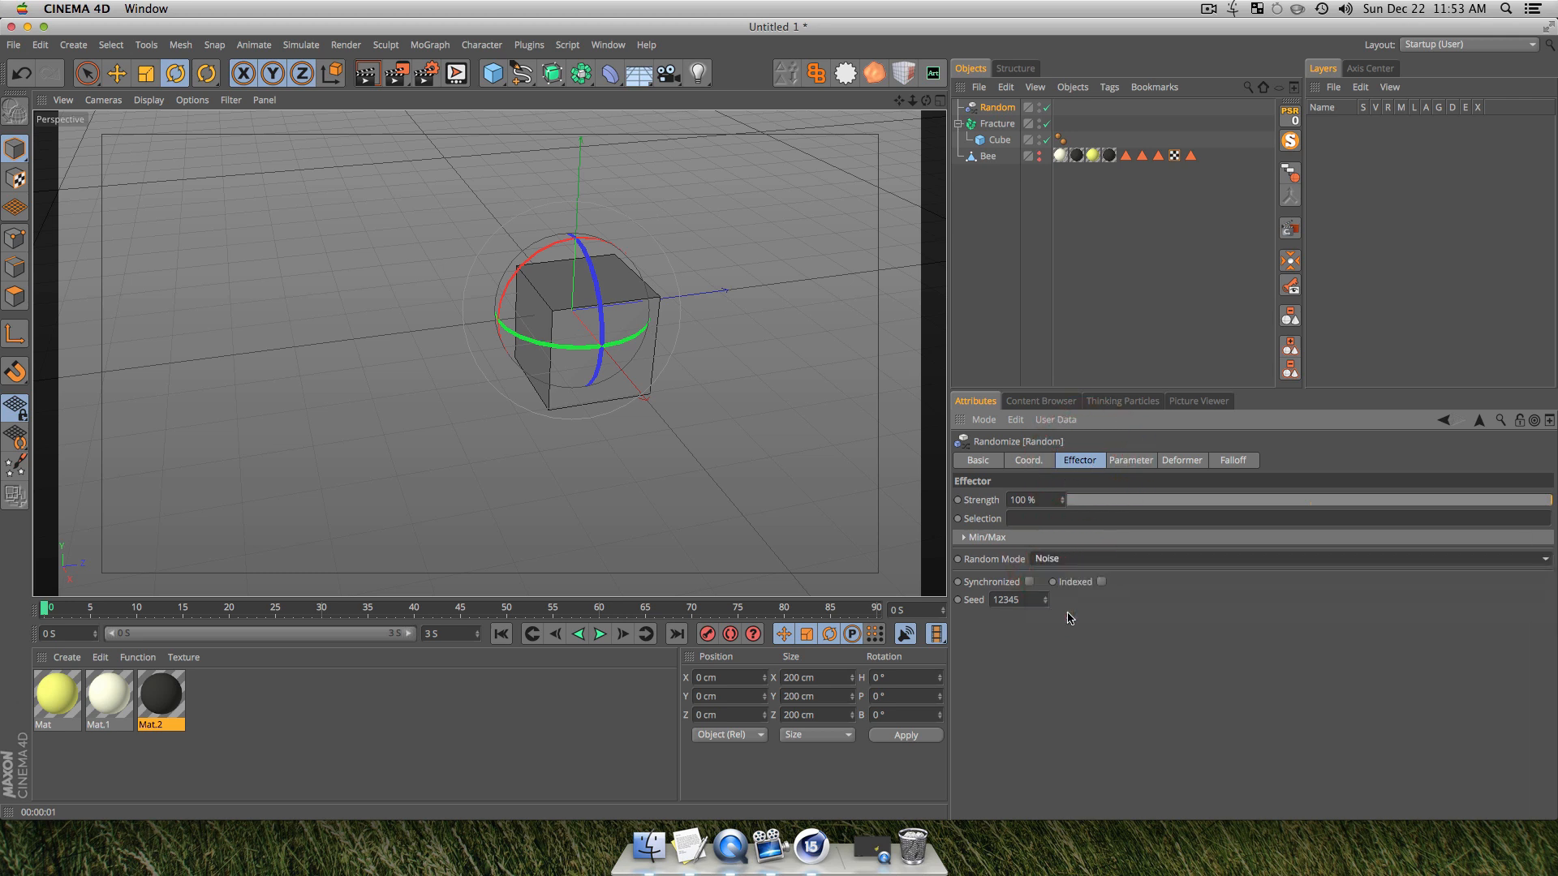
left_click(1100, 583)
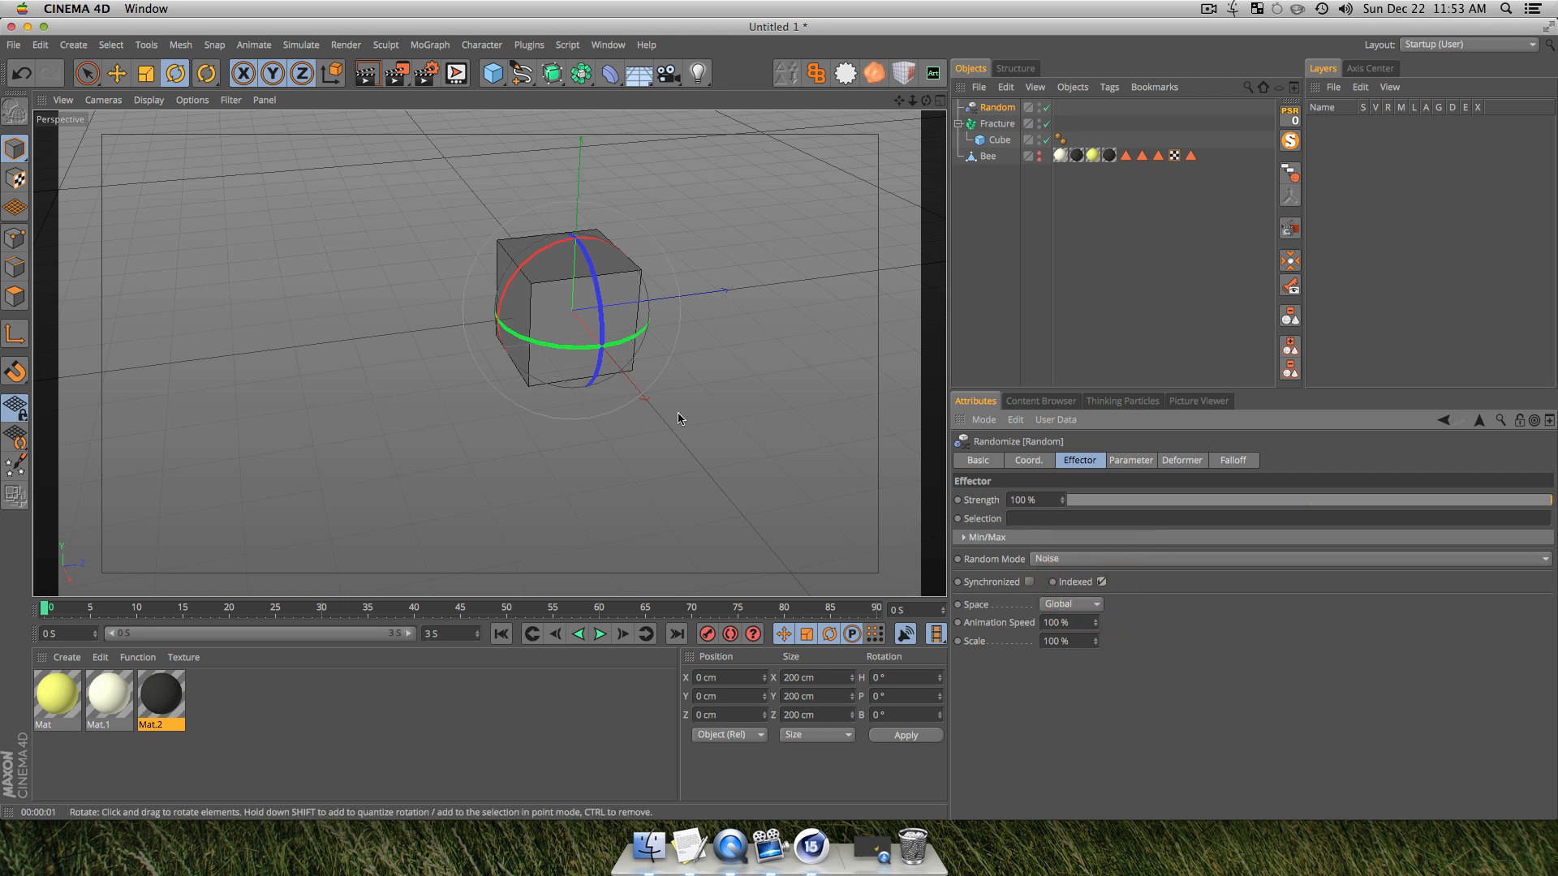
left_click(601, 633)
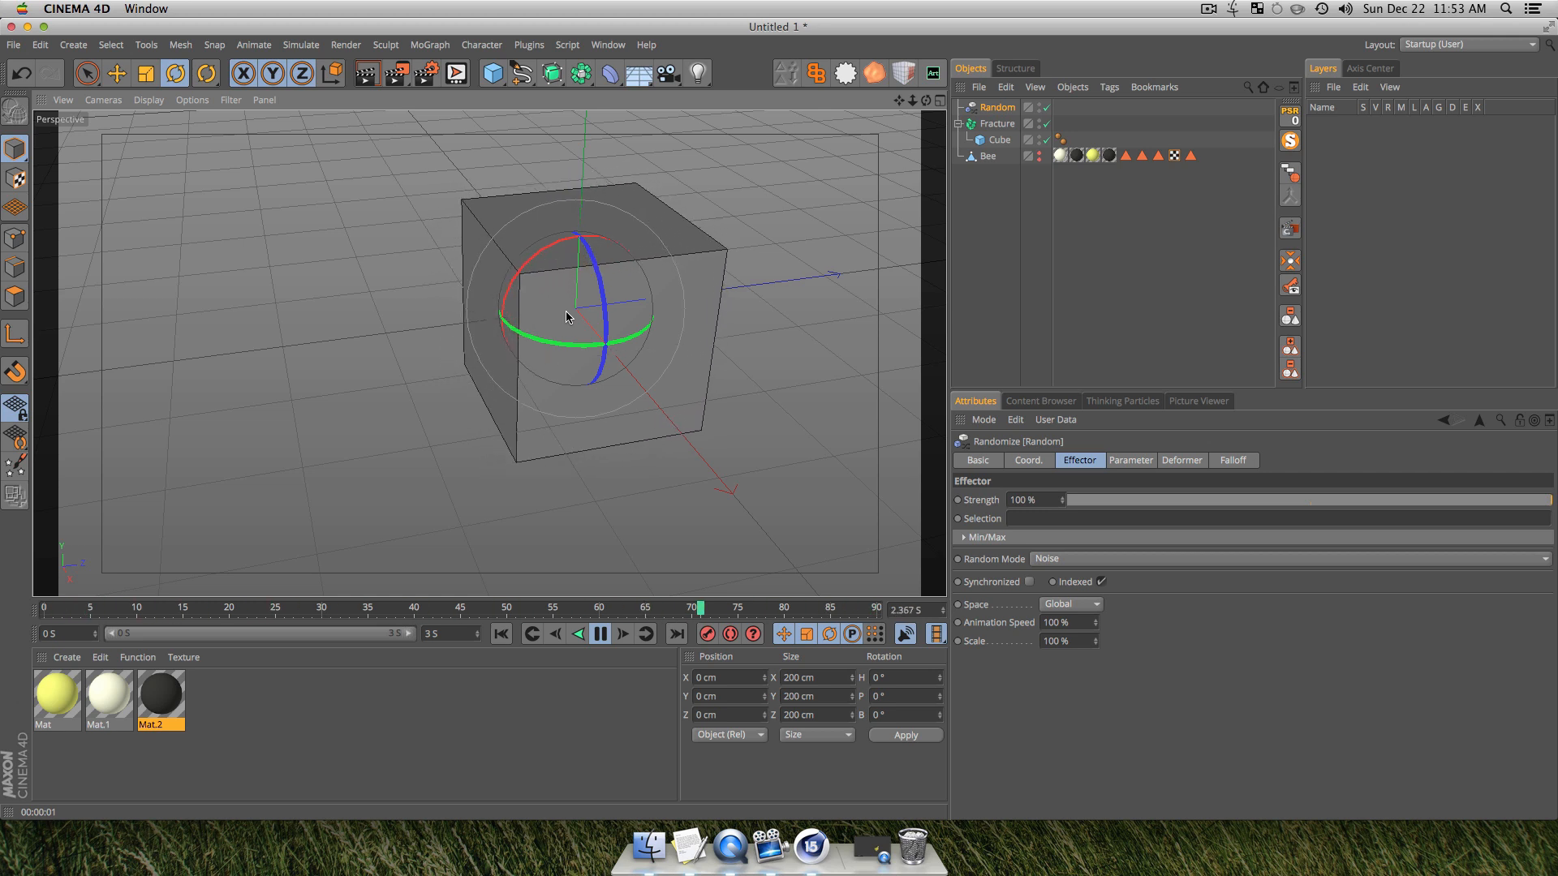
left_click(601, 634)
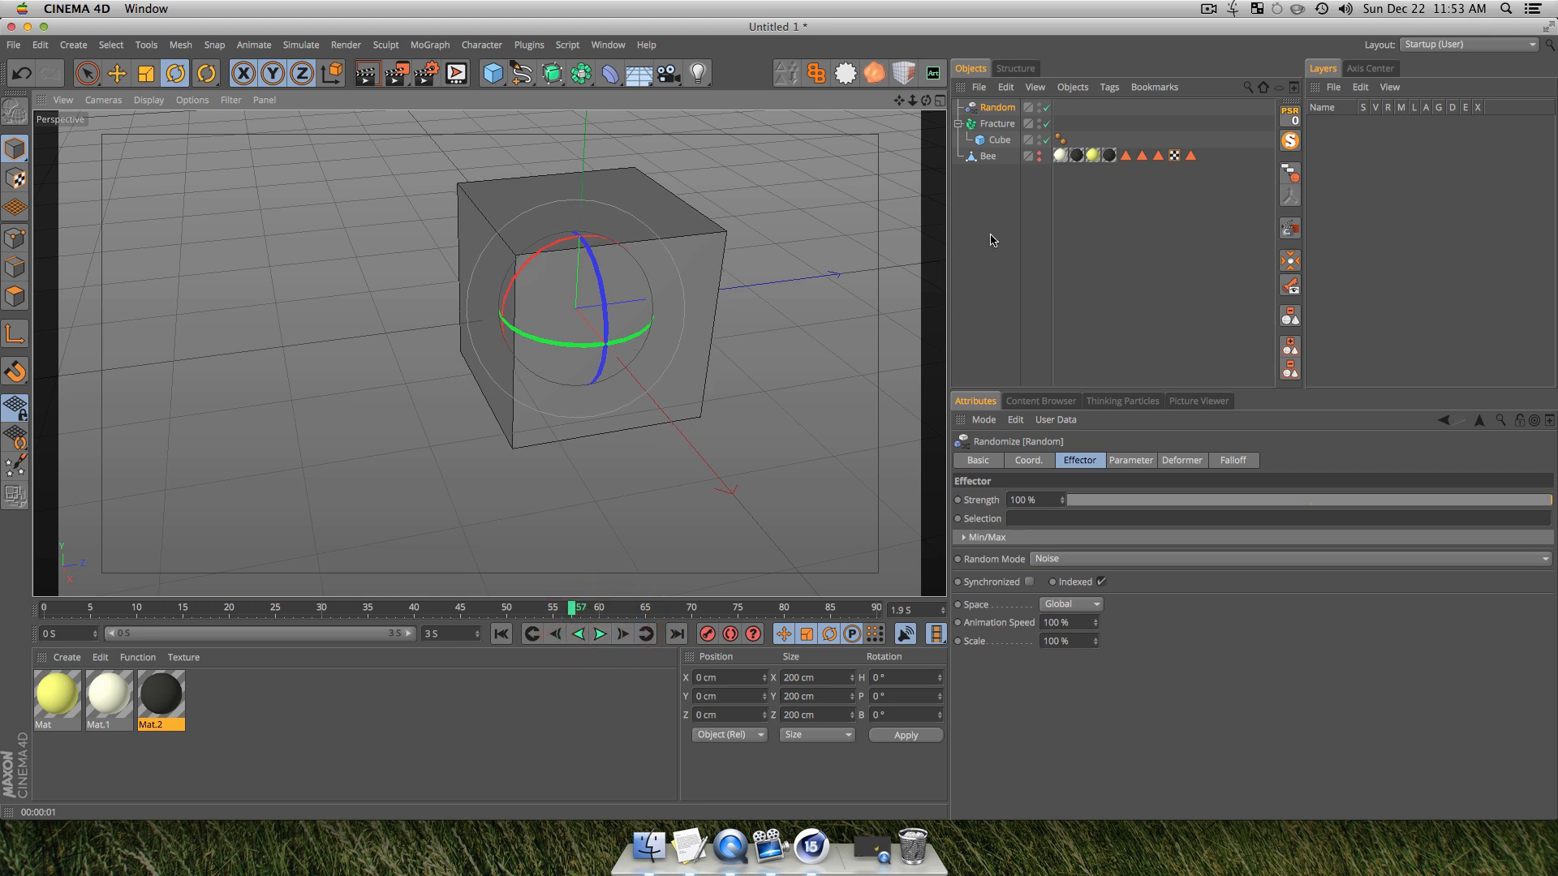
Step: Set the Random effector's animation speed to 50% and play the animation again
double_click(1067, 623)
type("50")
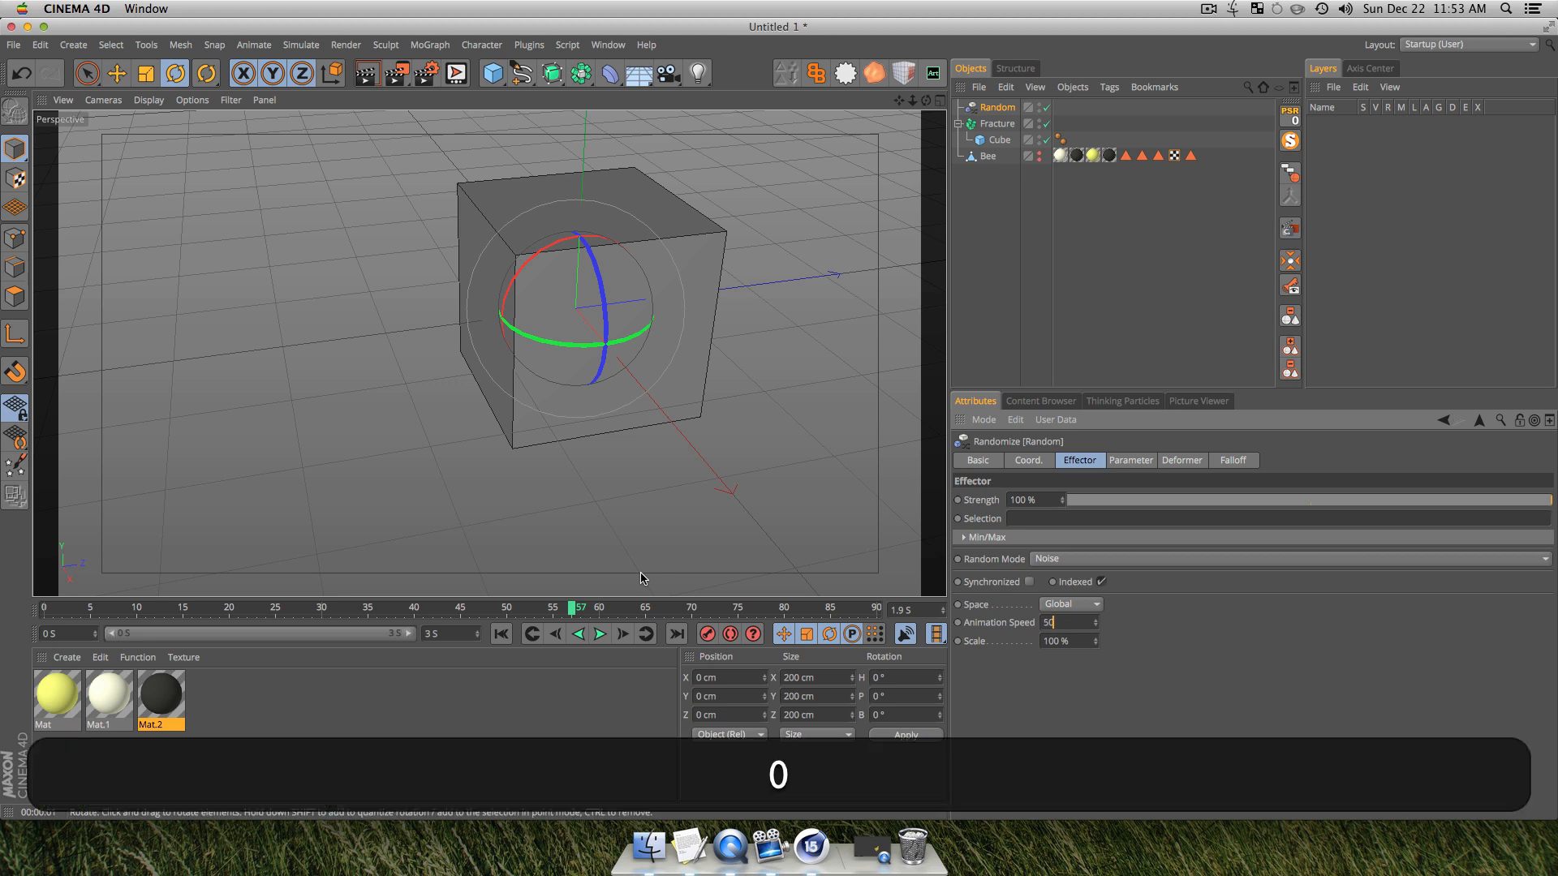
left_click(1003, 251)
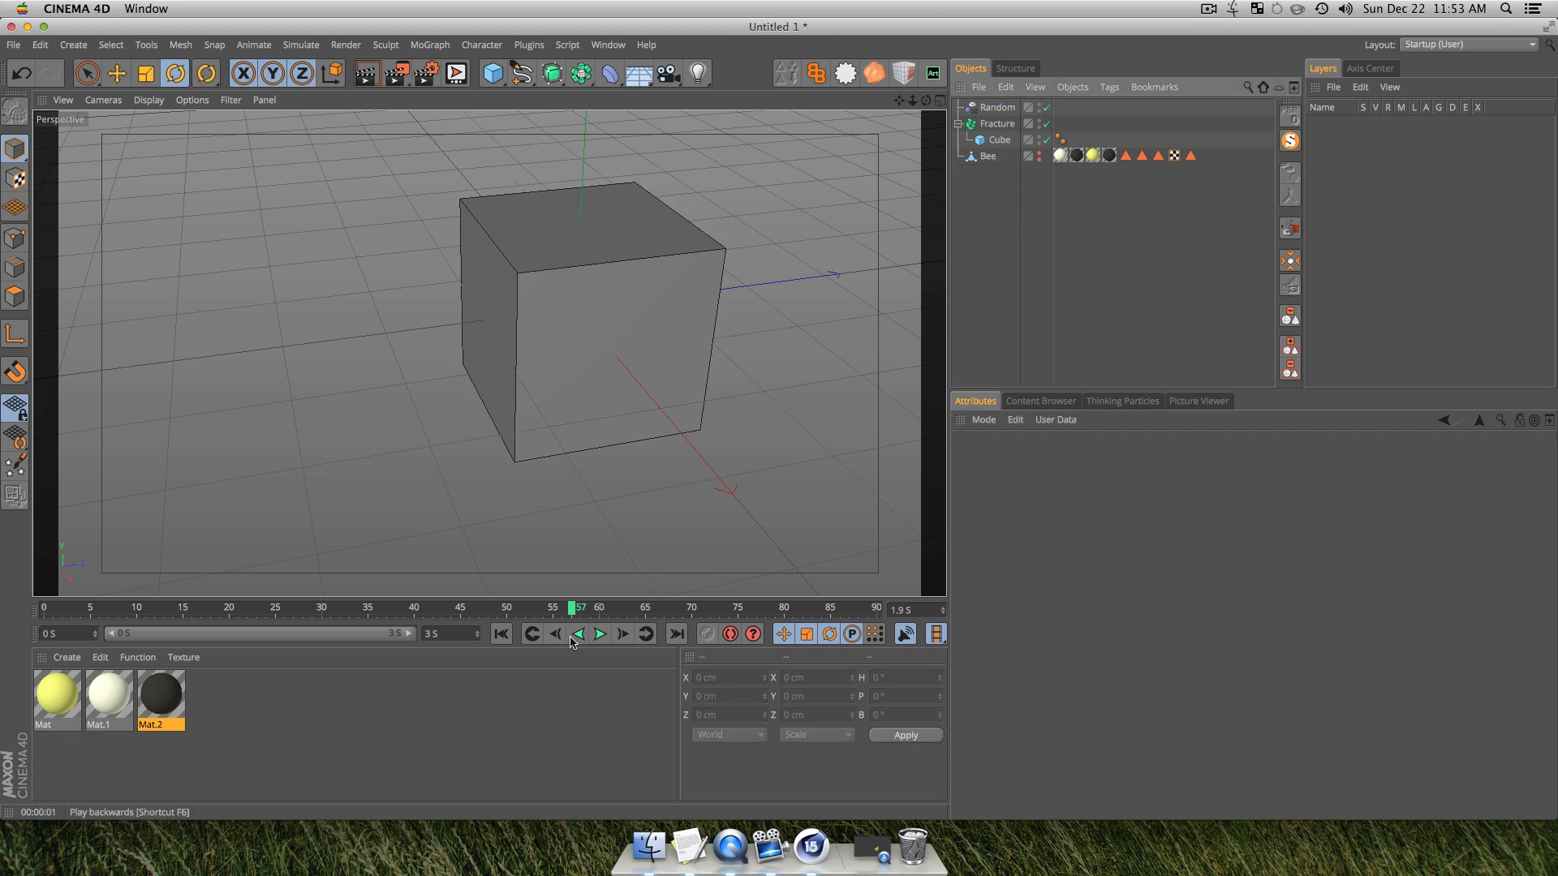
left_click(600, 633)
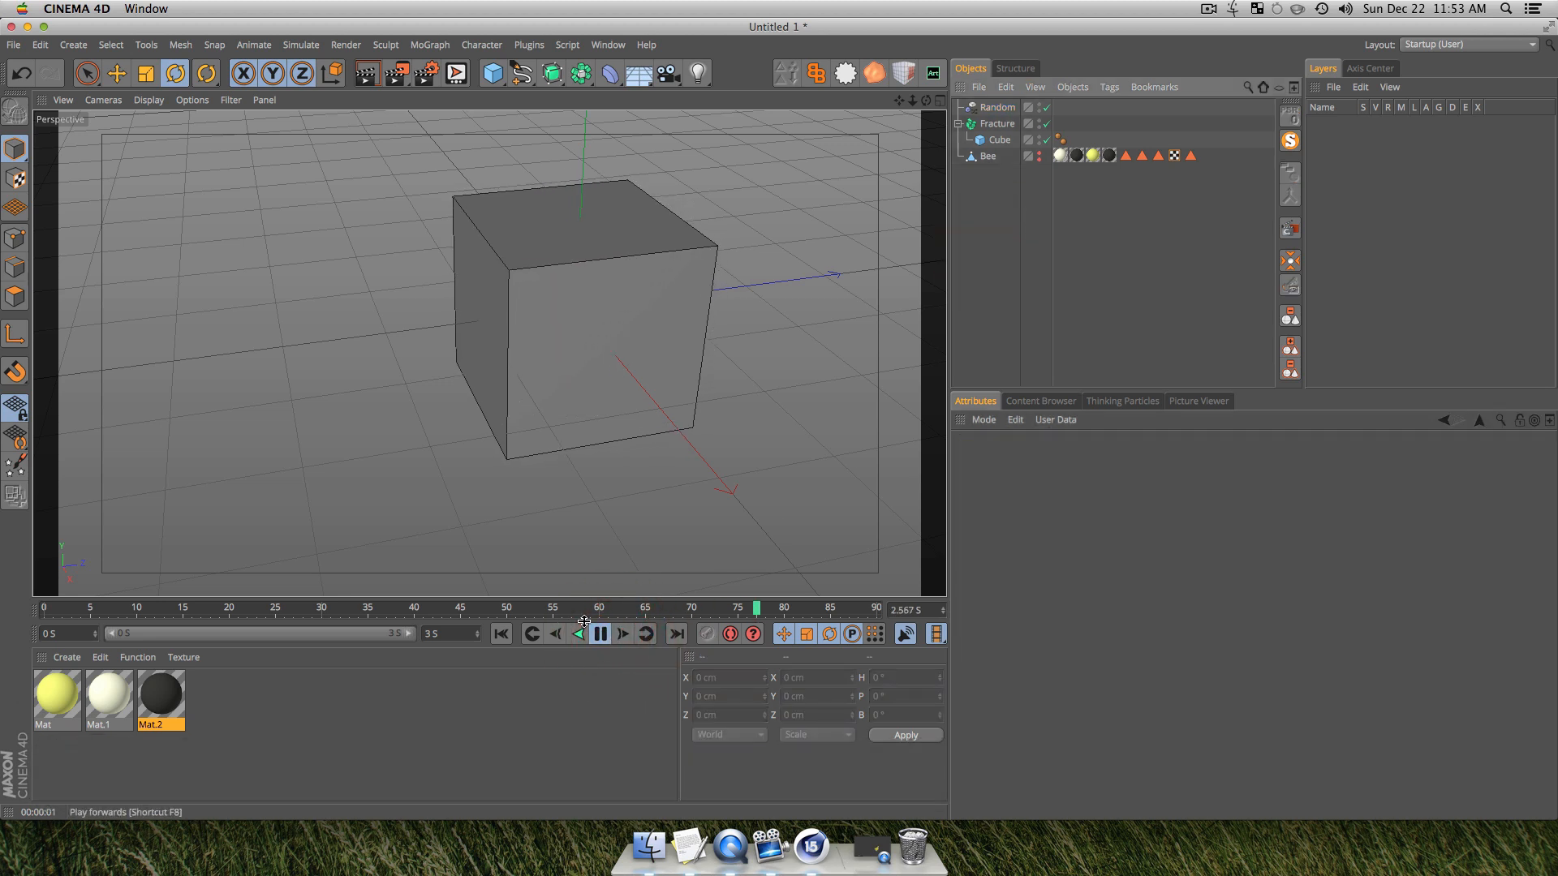
Step: Set the animation length to 20 s, extend the preview range over all of it, and play the animation
left_click(584, 621)
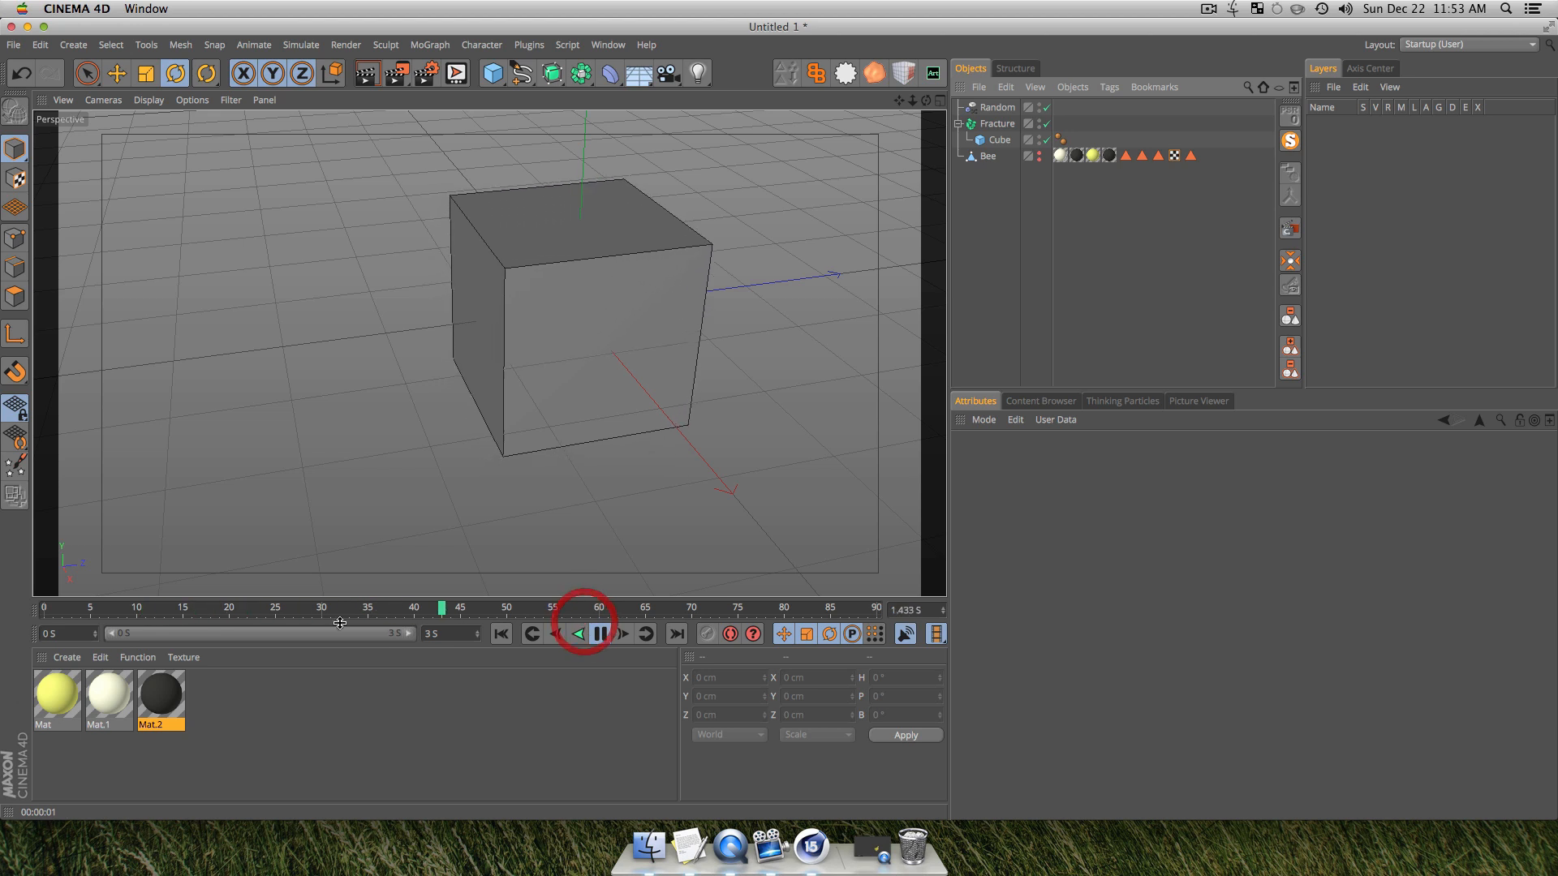
left_click(598, 635)
left_click_drag(443, 633, 395, 631)
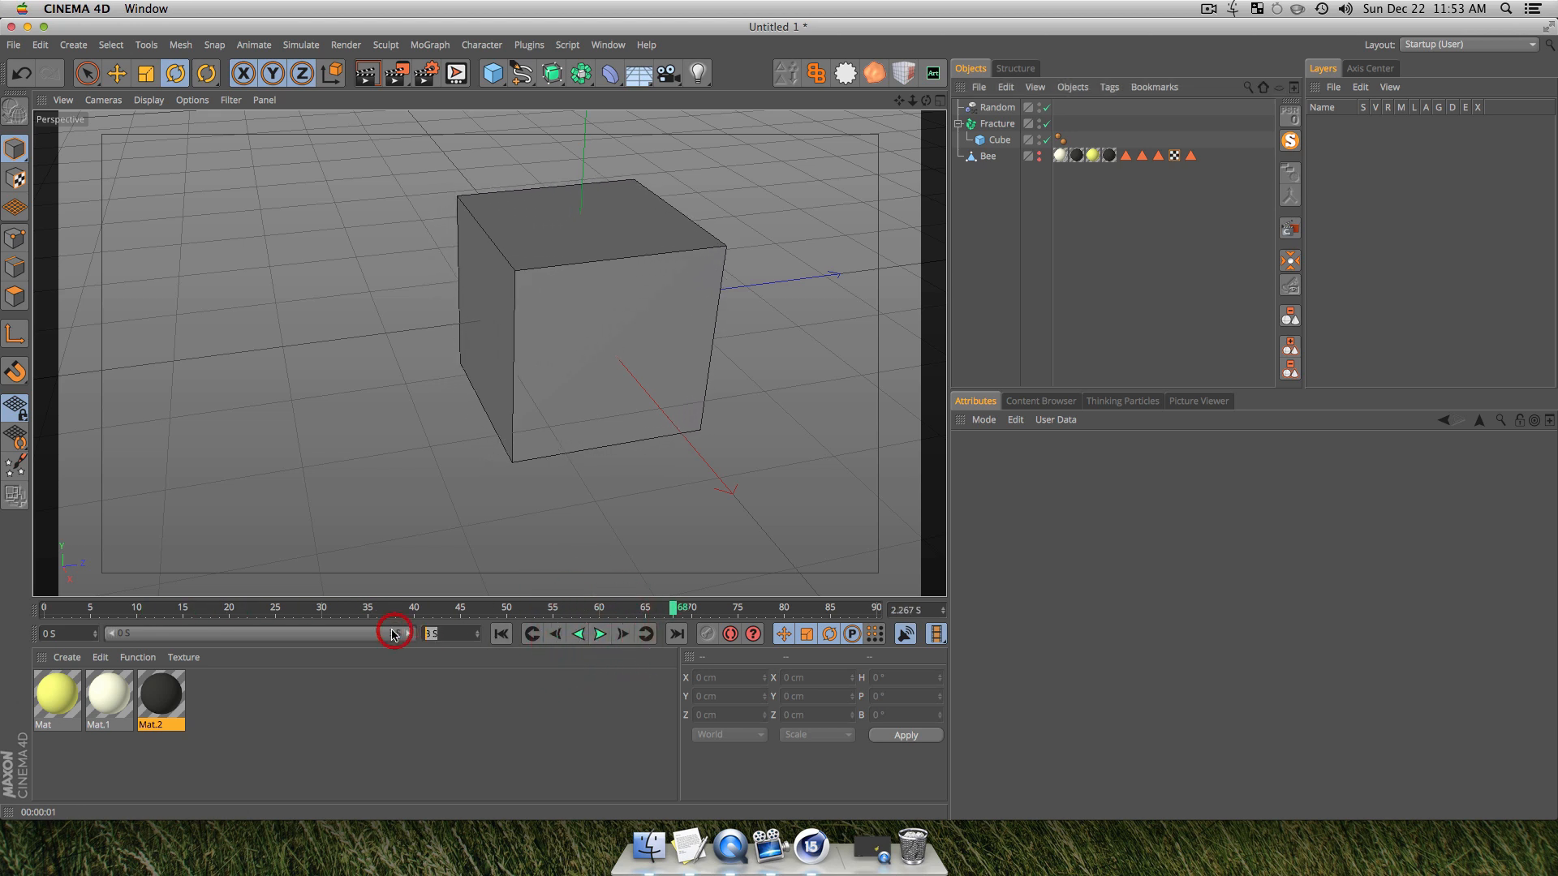
type("20")
key("Return")
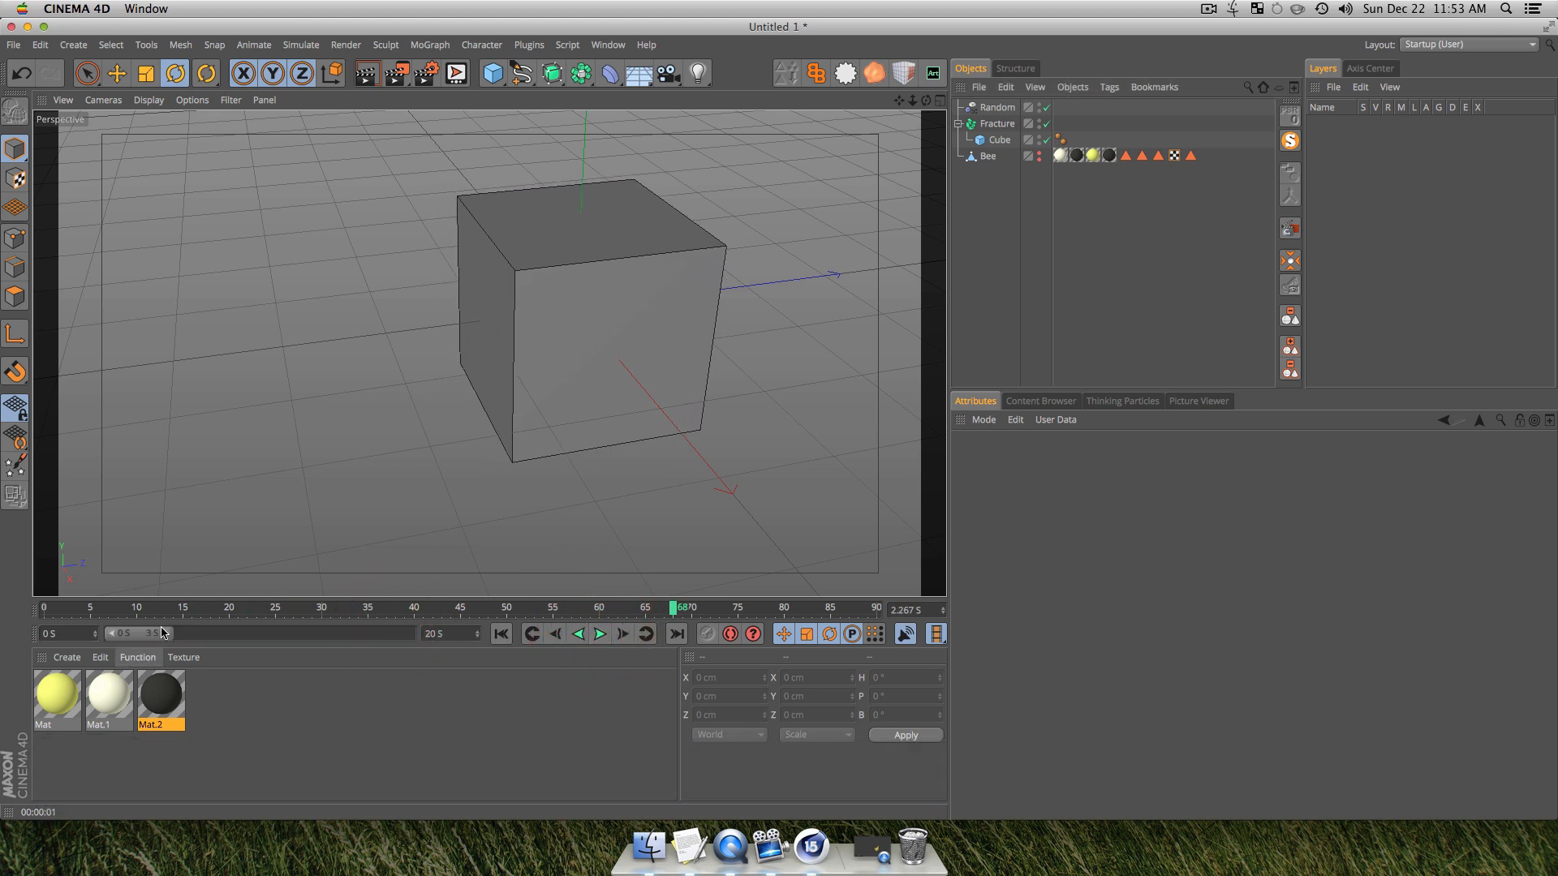
left_click_drag(161, 633, 410, 633)
left_click(600, 633)
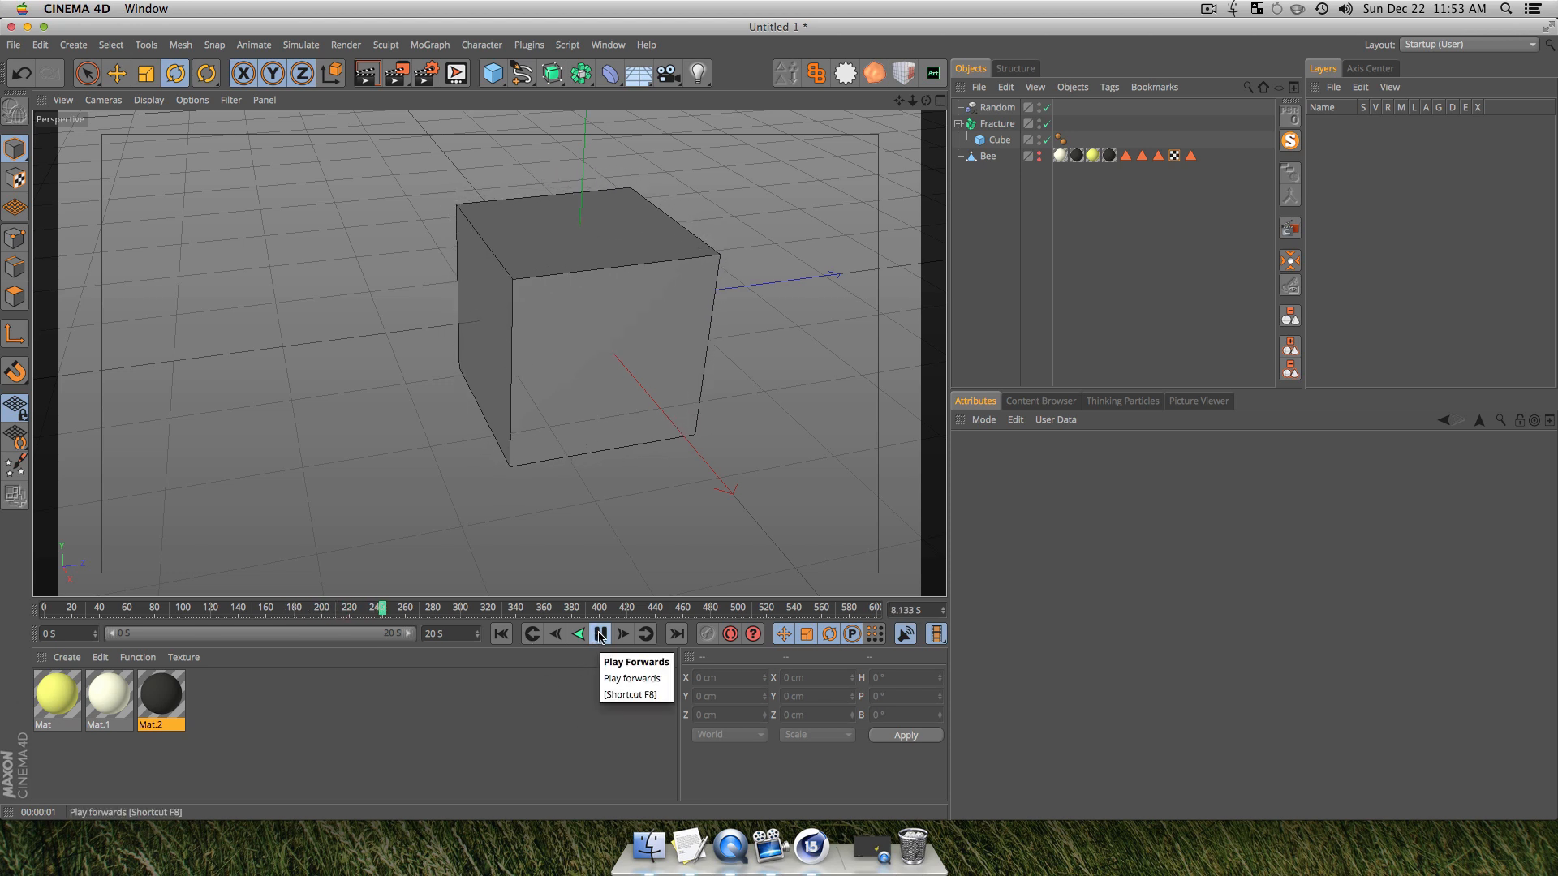
left_click(600, 635)
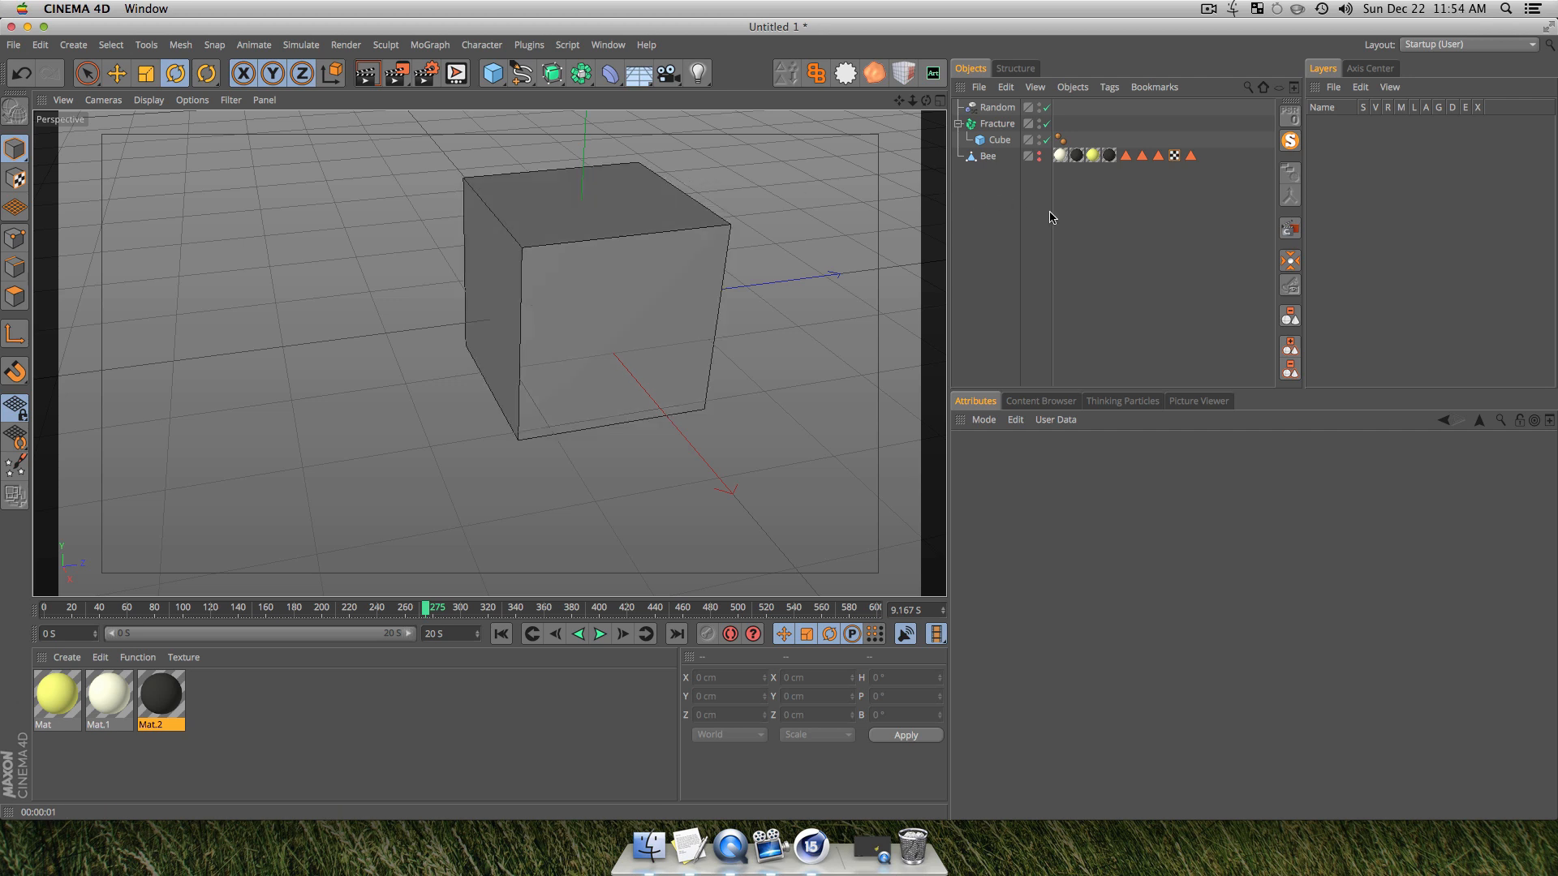
Step: Add a MoGraph Tracer object with the Fracture object as its trace link
left_click(997, 195)
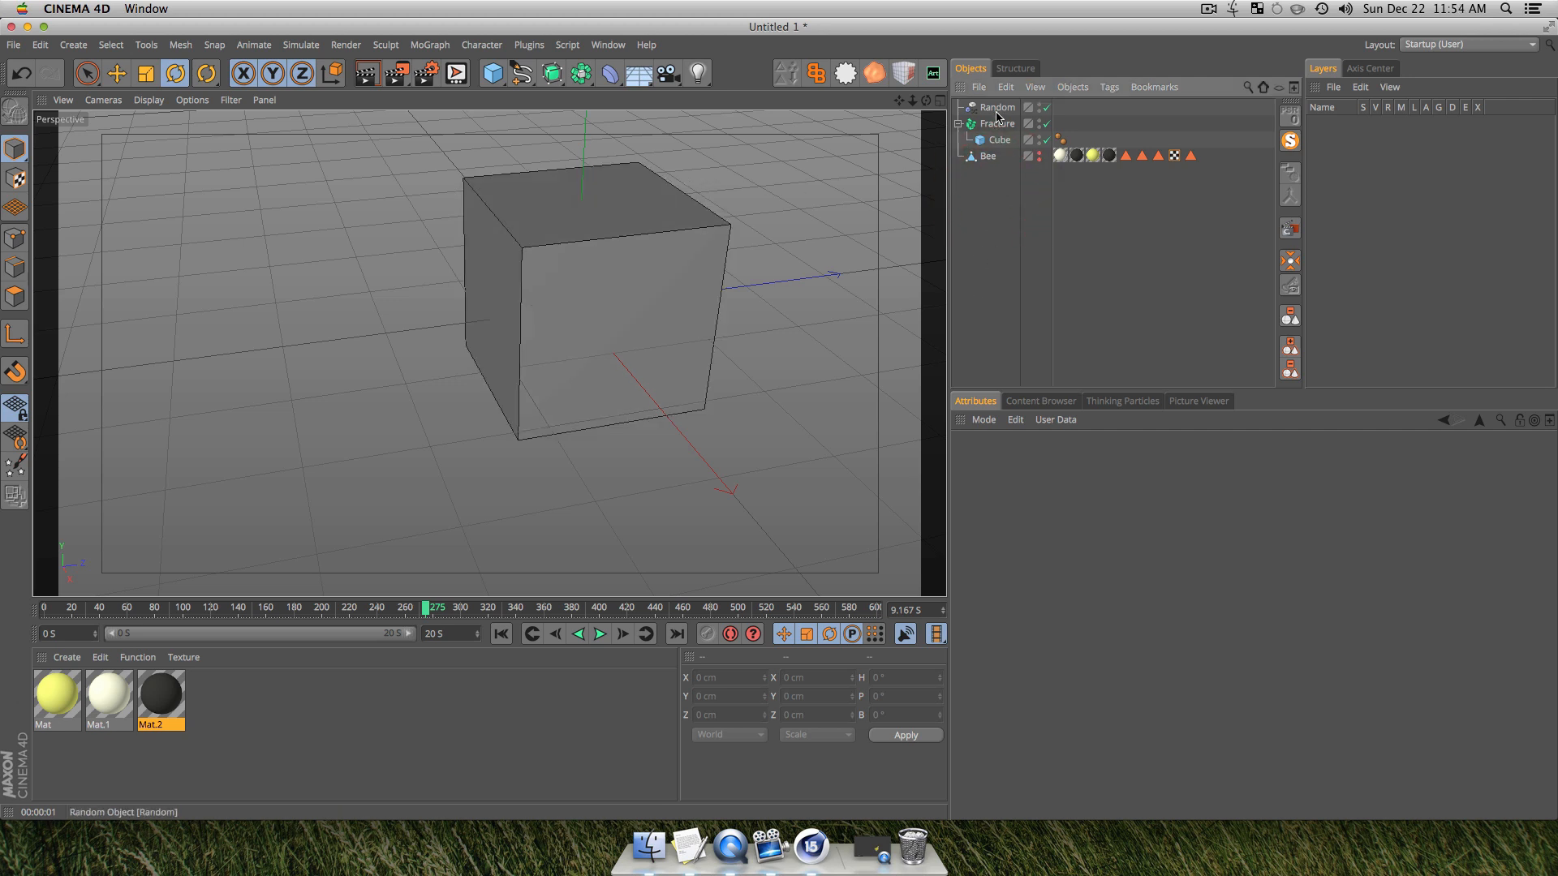
left_click(997, 123)
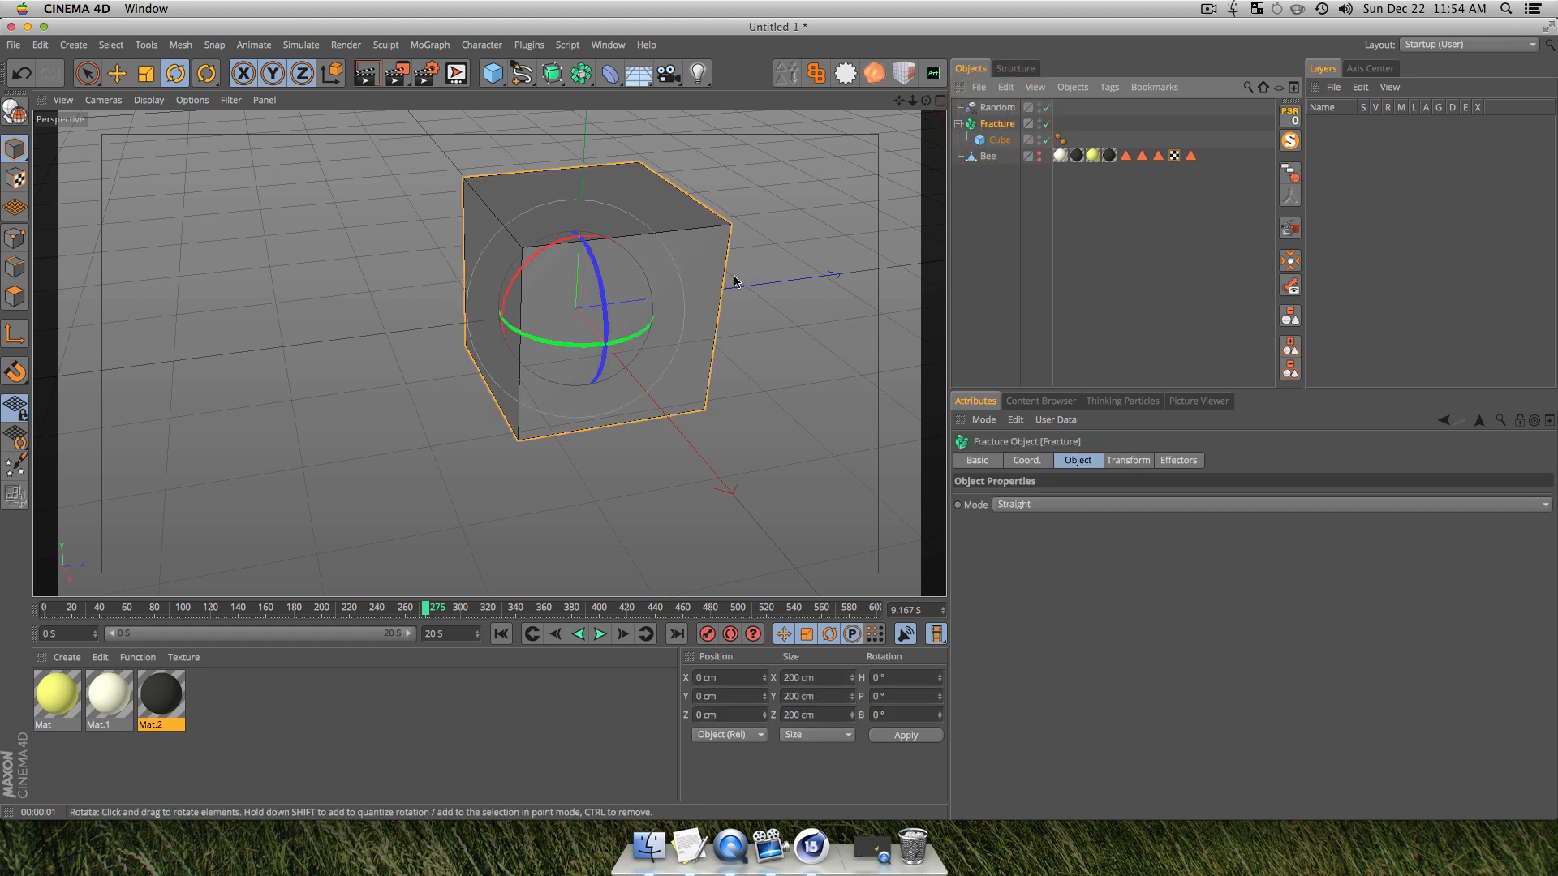
scroll(623, 305, "down", 4)
key("3")
left_click_drag(665, 317, 713, 272)
key("2")
left_click_drag(604, 292, 557, 376)
key("3")
left_click(962, 208)
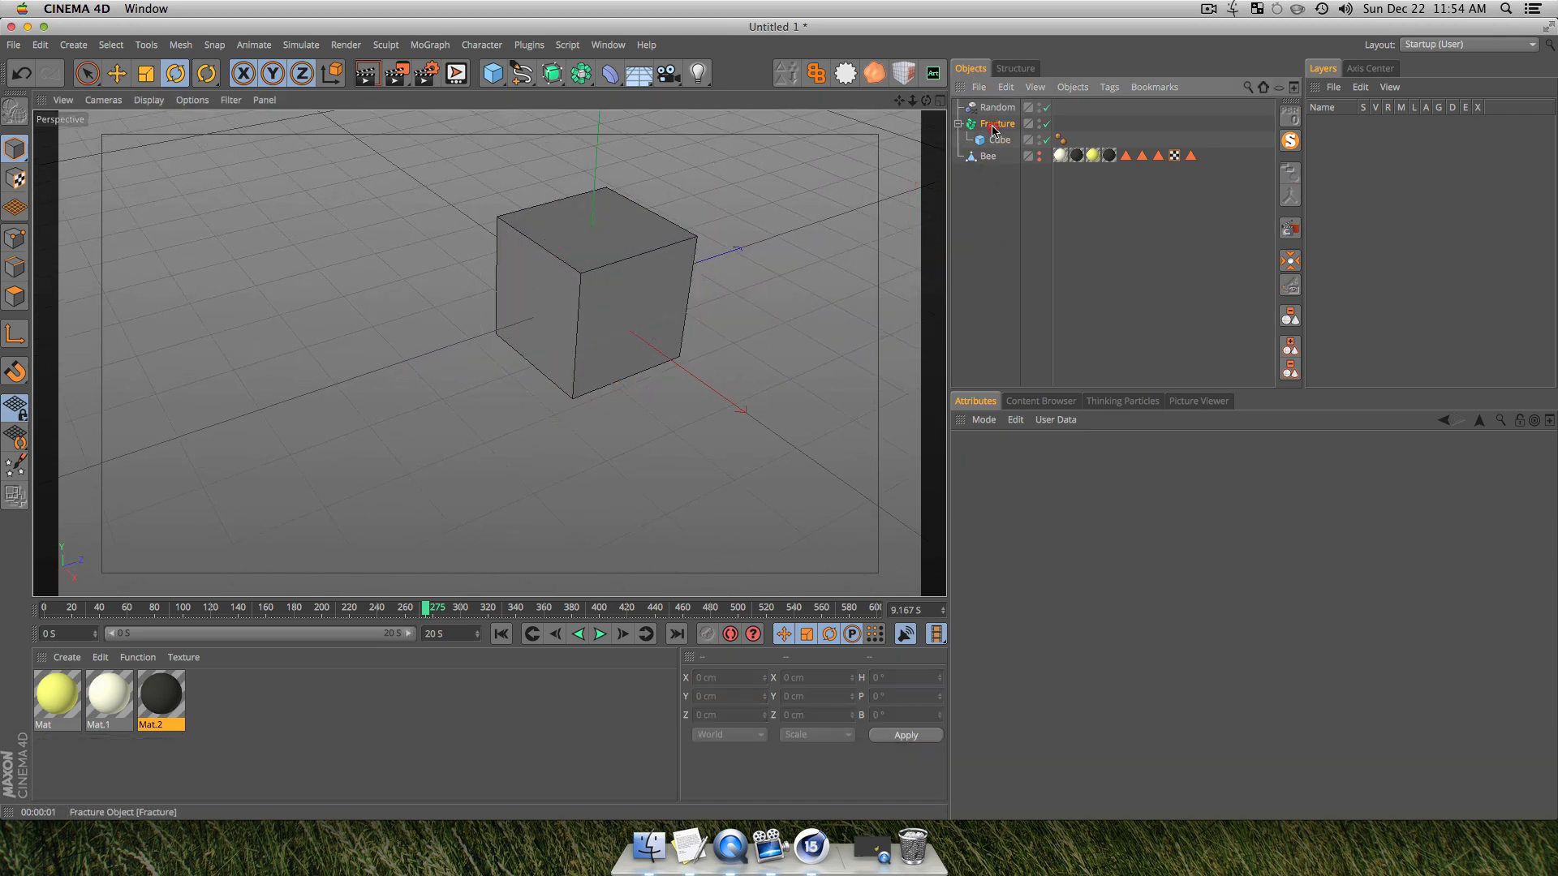
left_click(993, 127)
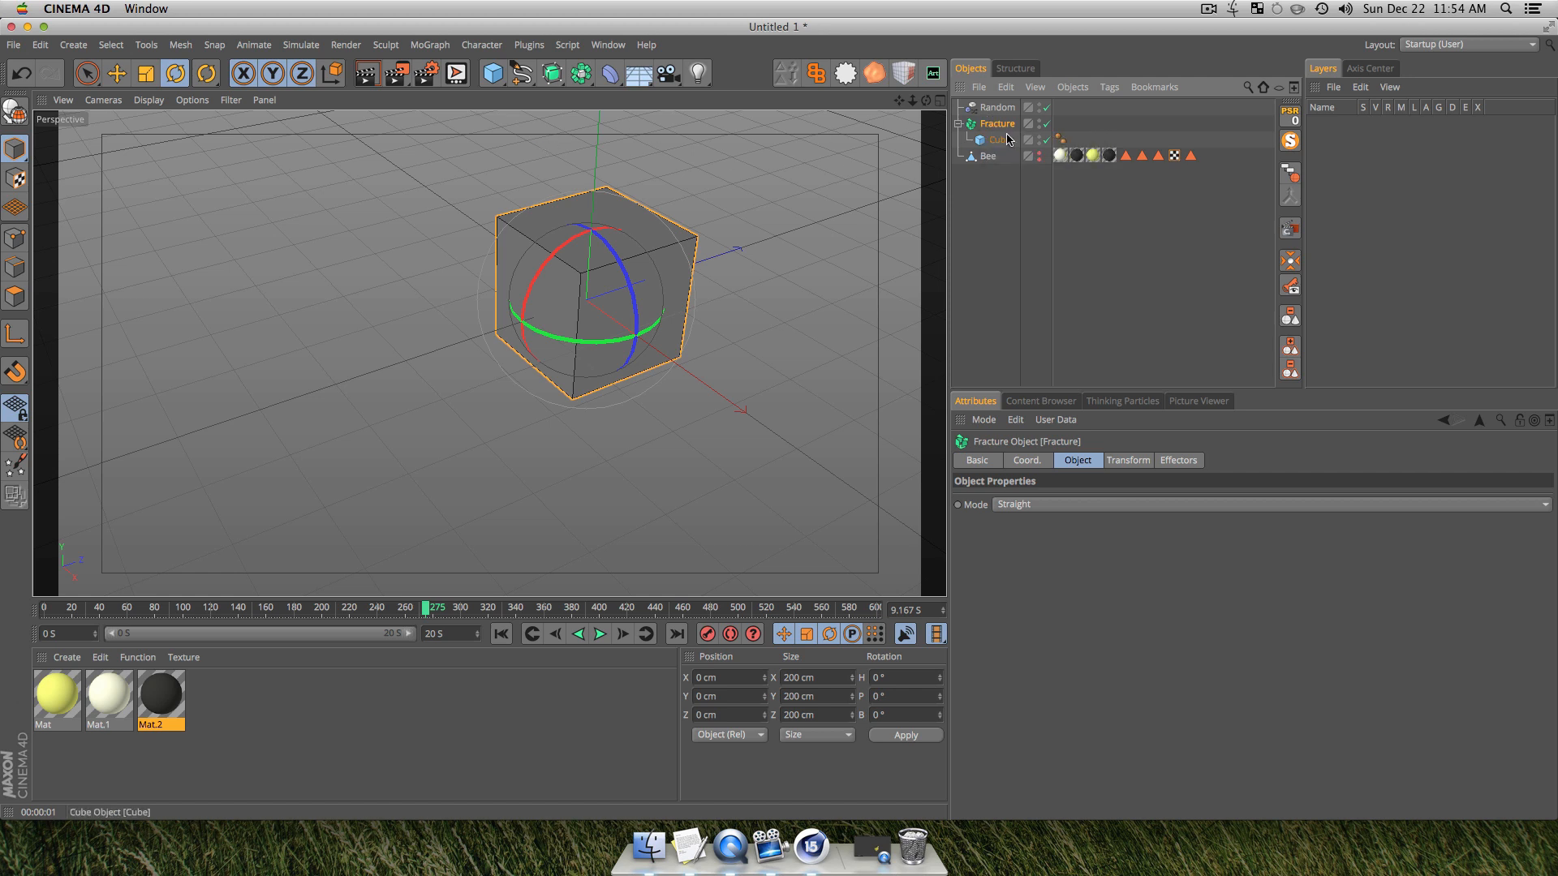
left_click(429, 44)
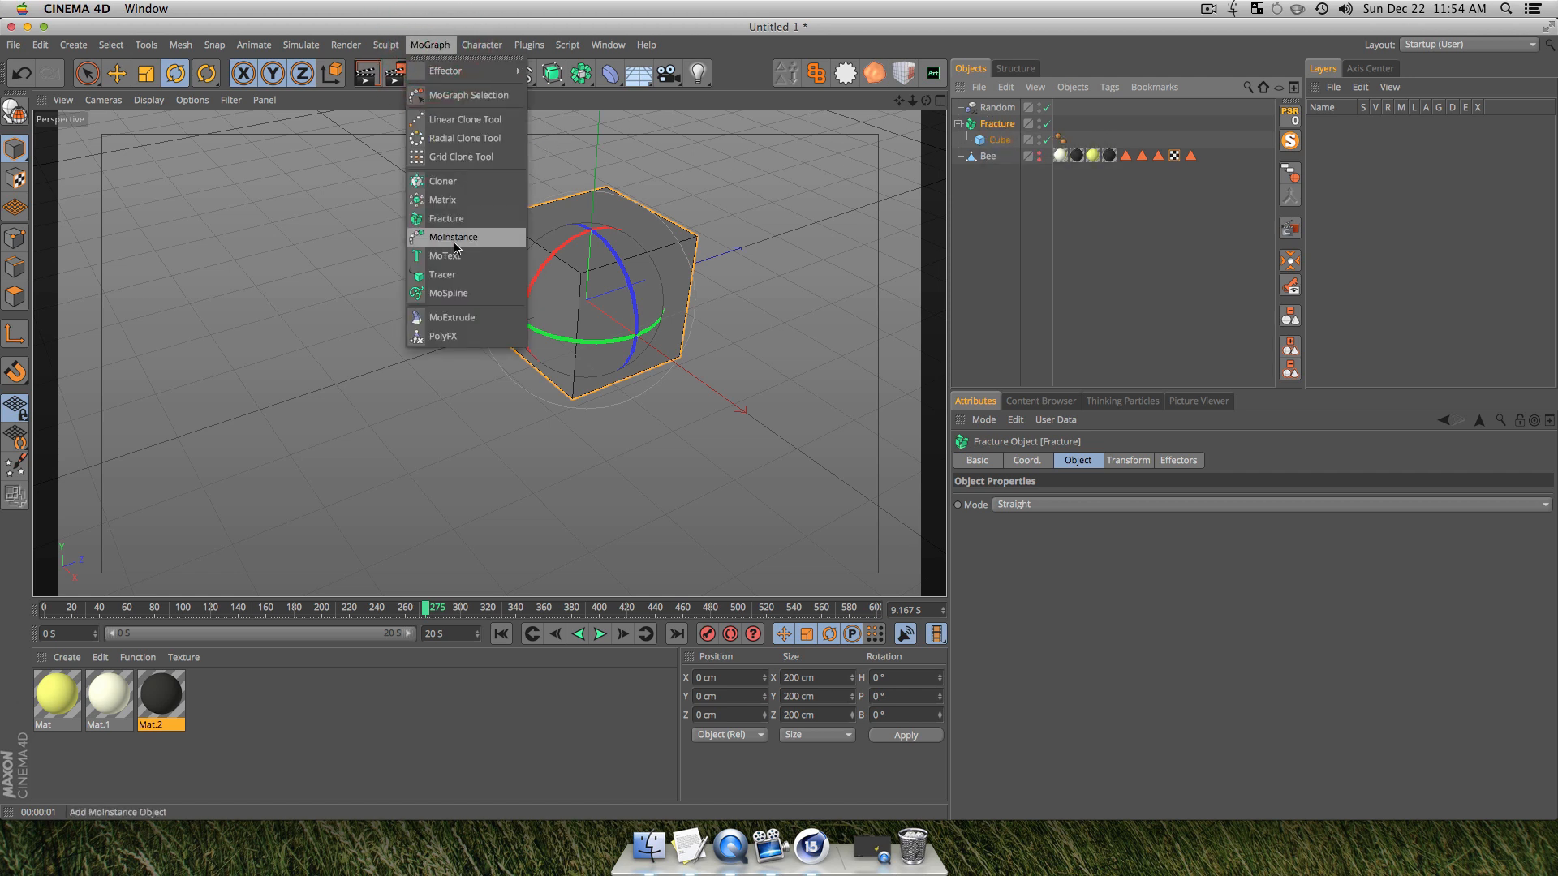
left_click(445, 276)
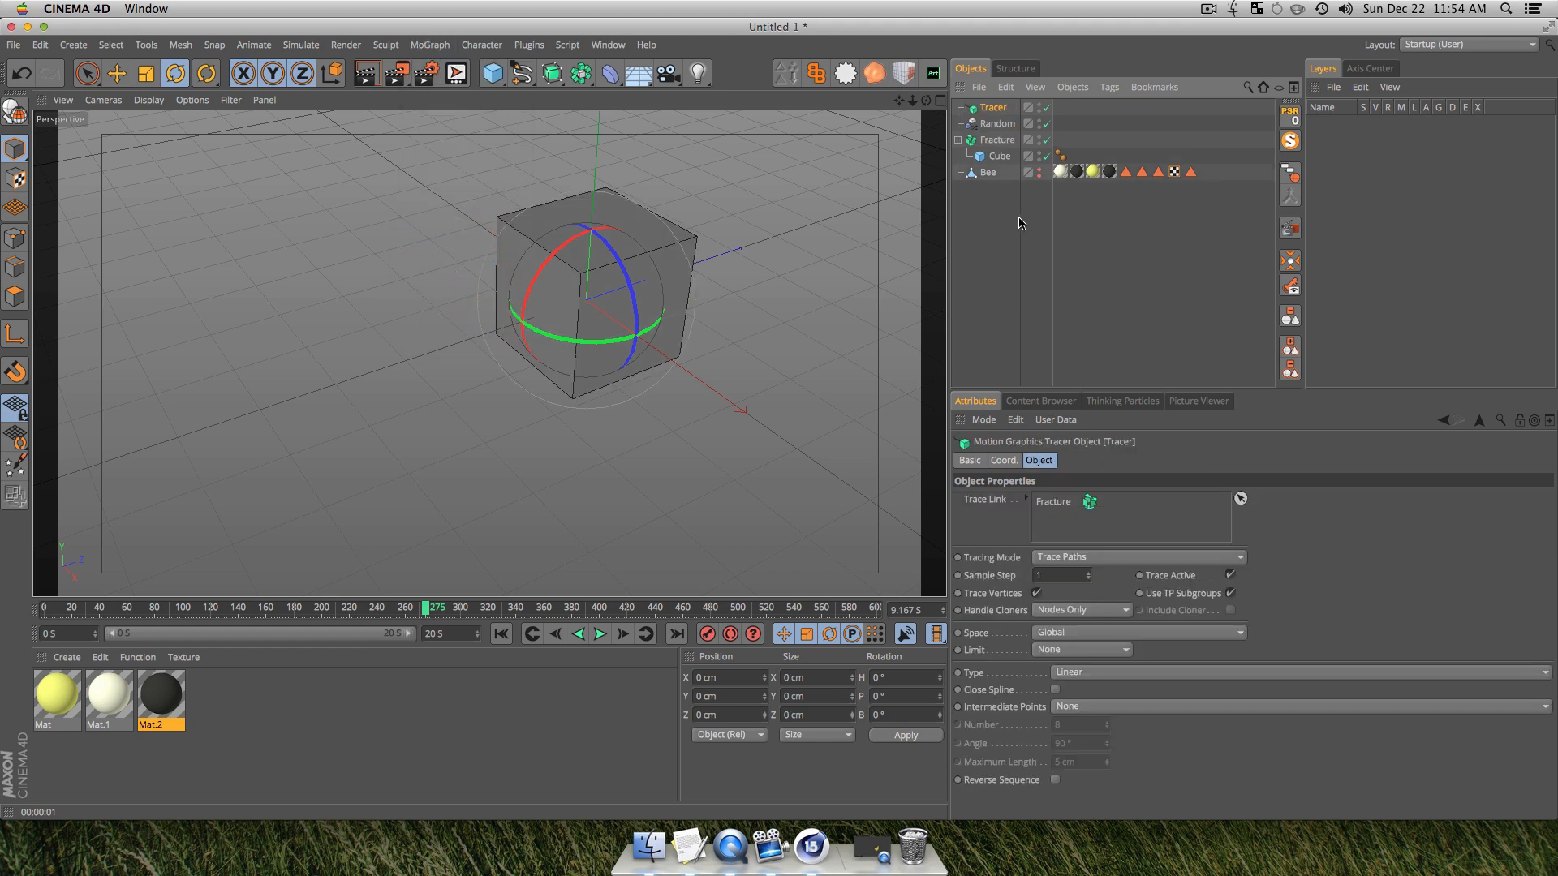
left_click(1000, 301)
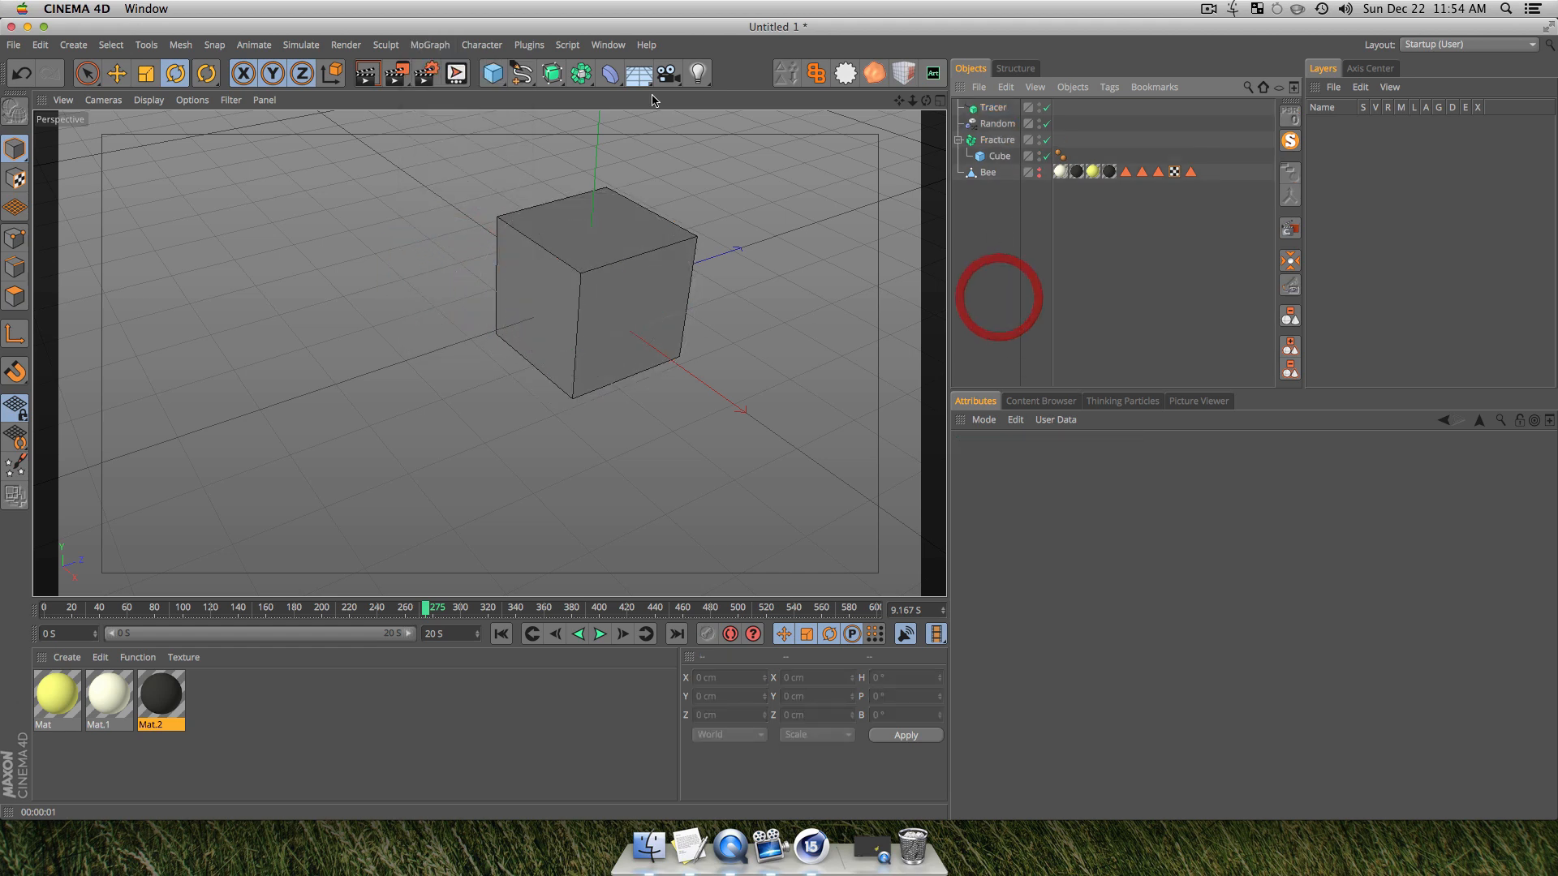
Step: Play the animation briefly with the Tracer in place, and return to the first frame
left_click(986, 108)
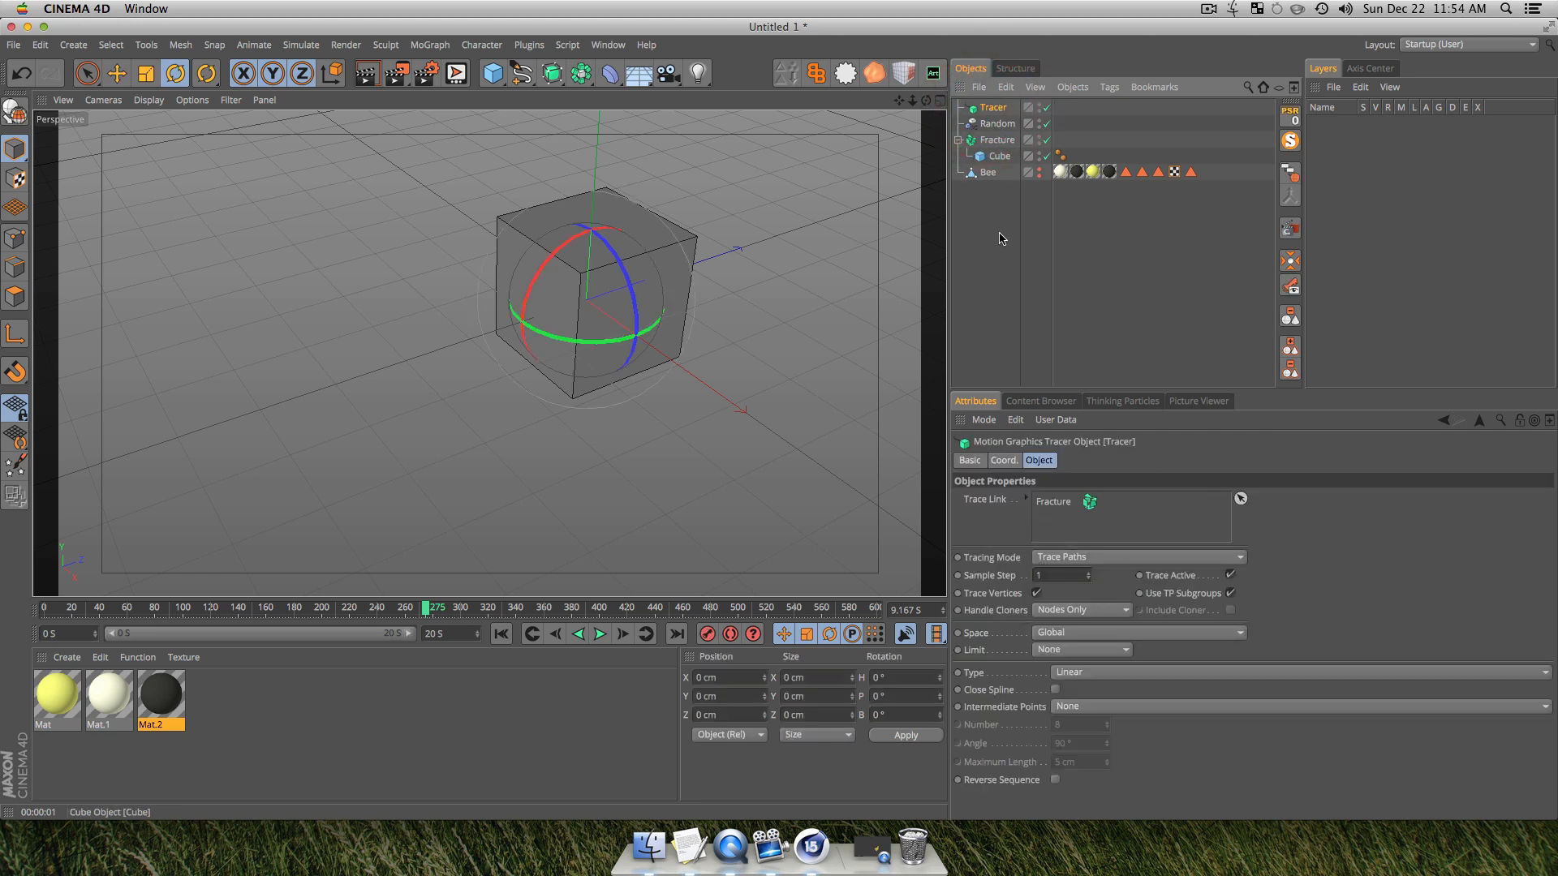
left_click(599, 635)
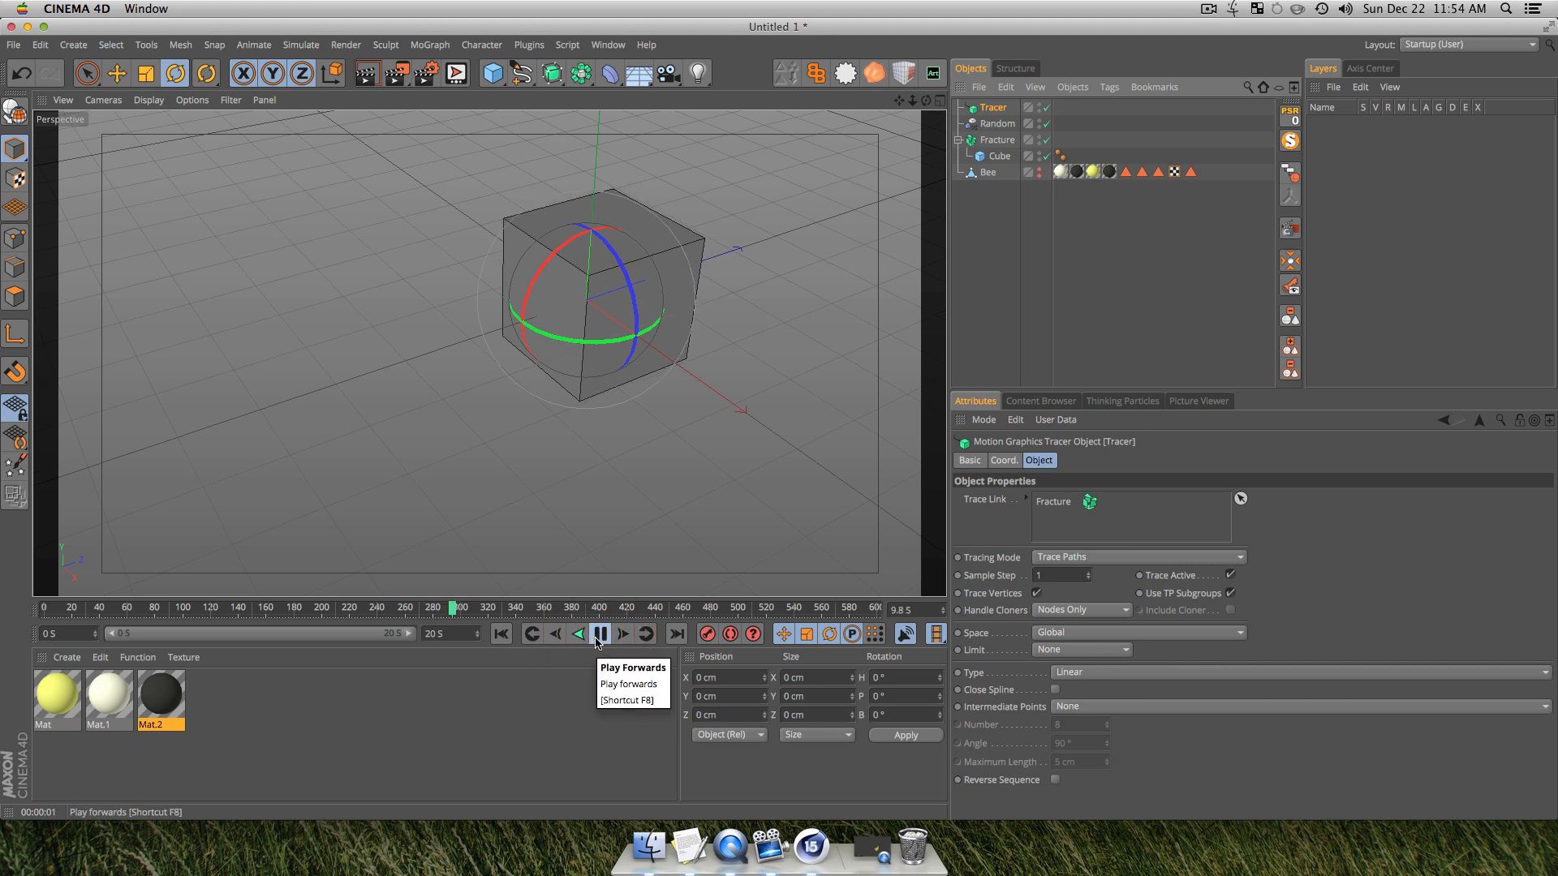
left_click(598, 634)
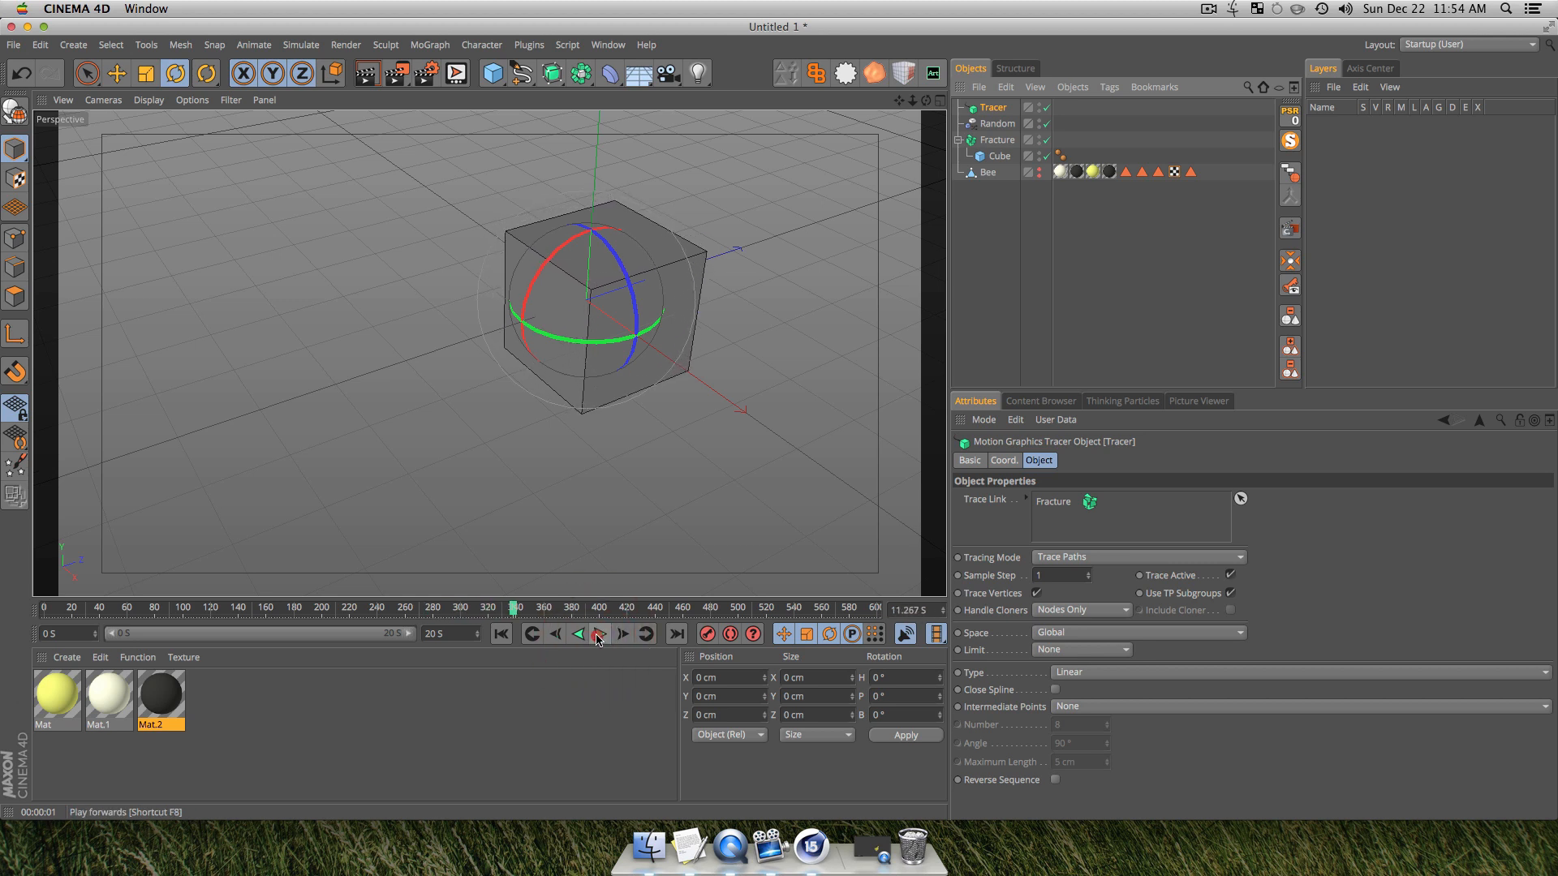
left_click(499, 635)
left_click(1011, 270)
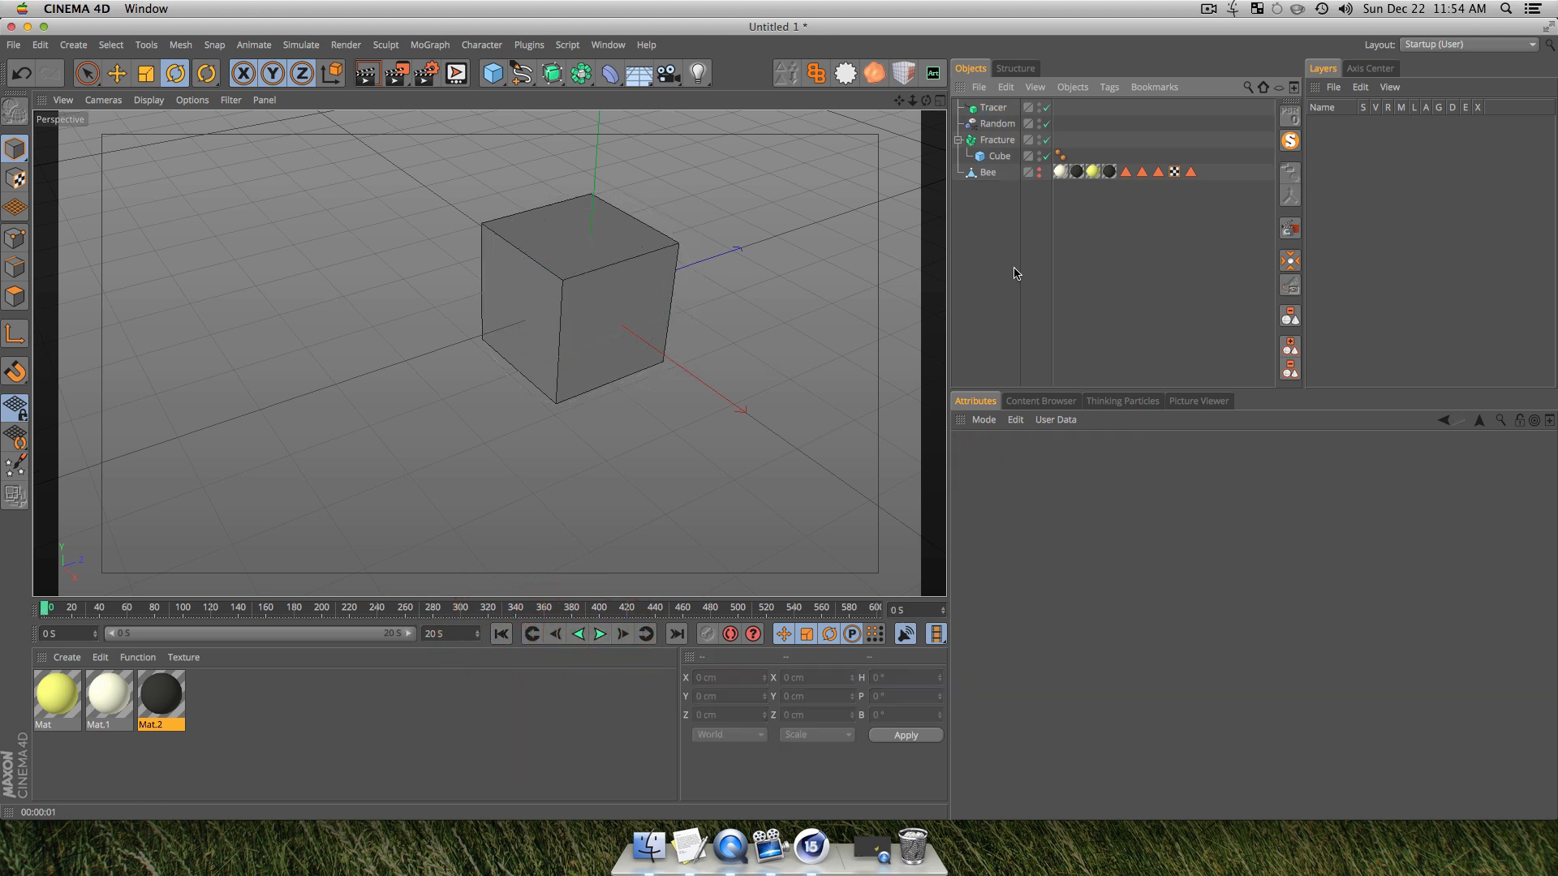
Step: Hide the Fracture object in both the viewport and the render while keeping it enabled
left_click(1046, 141)
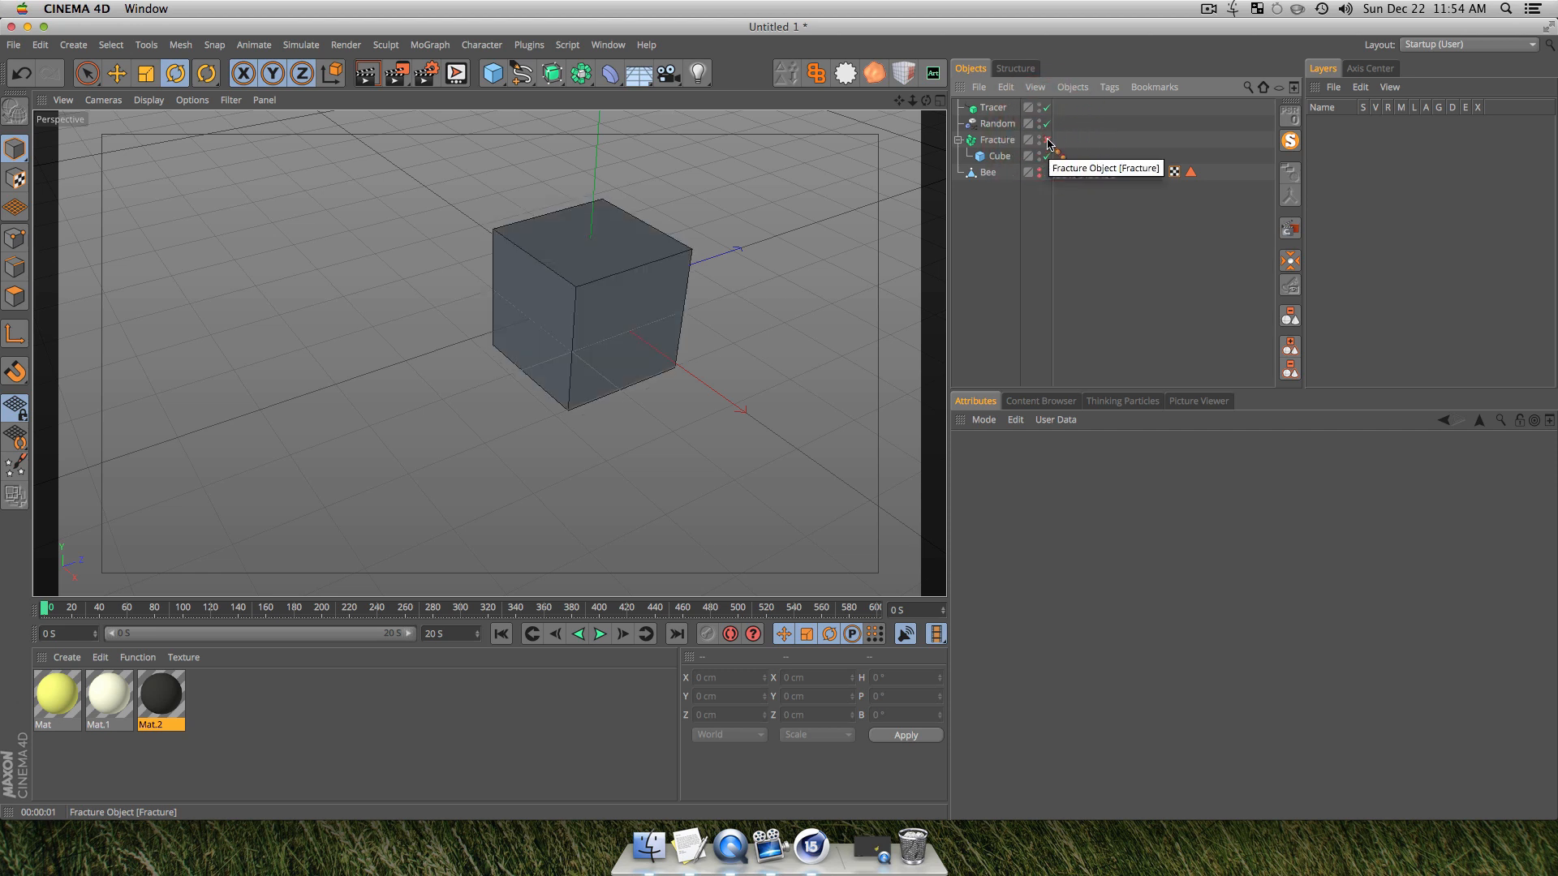
left_click(1046, 142)
key("alt")
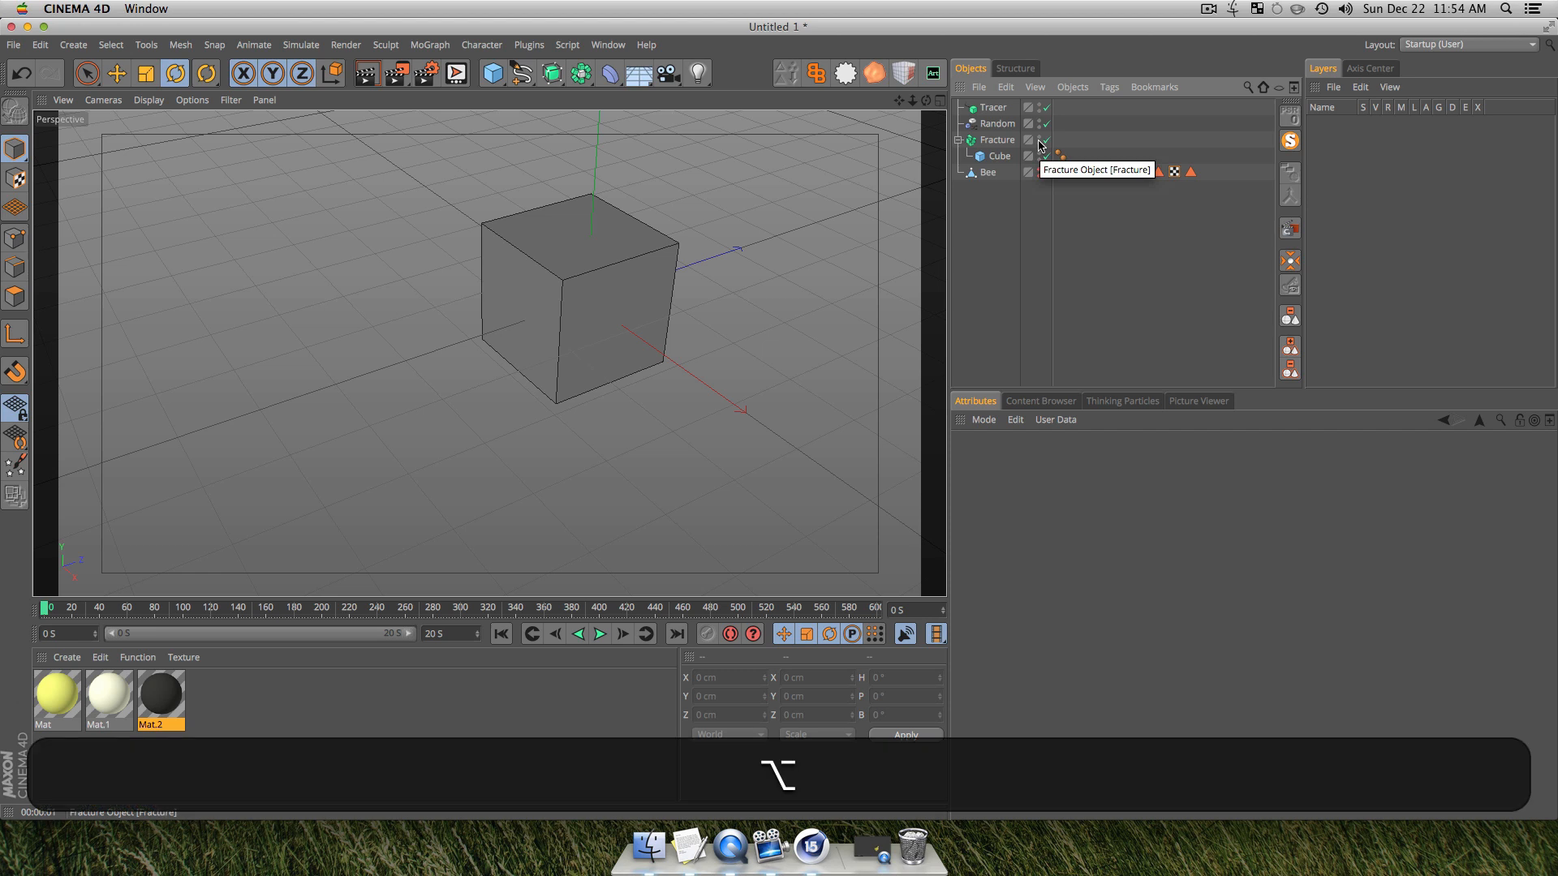
left_click(1039, 140, "alt")
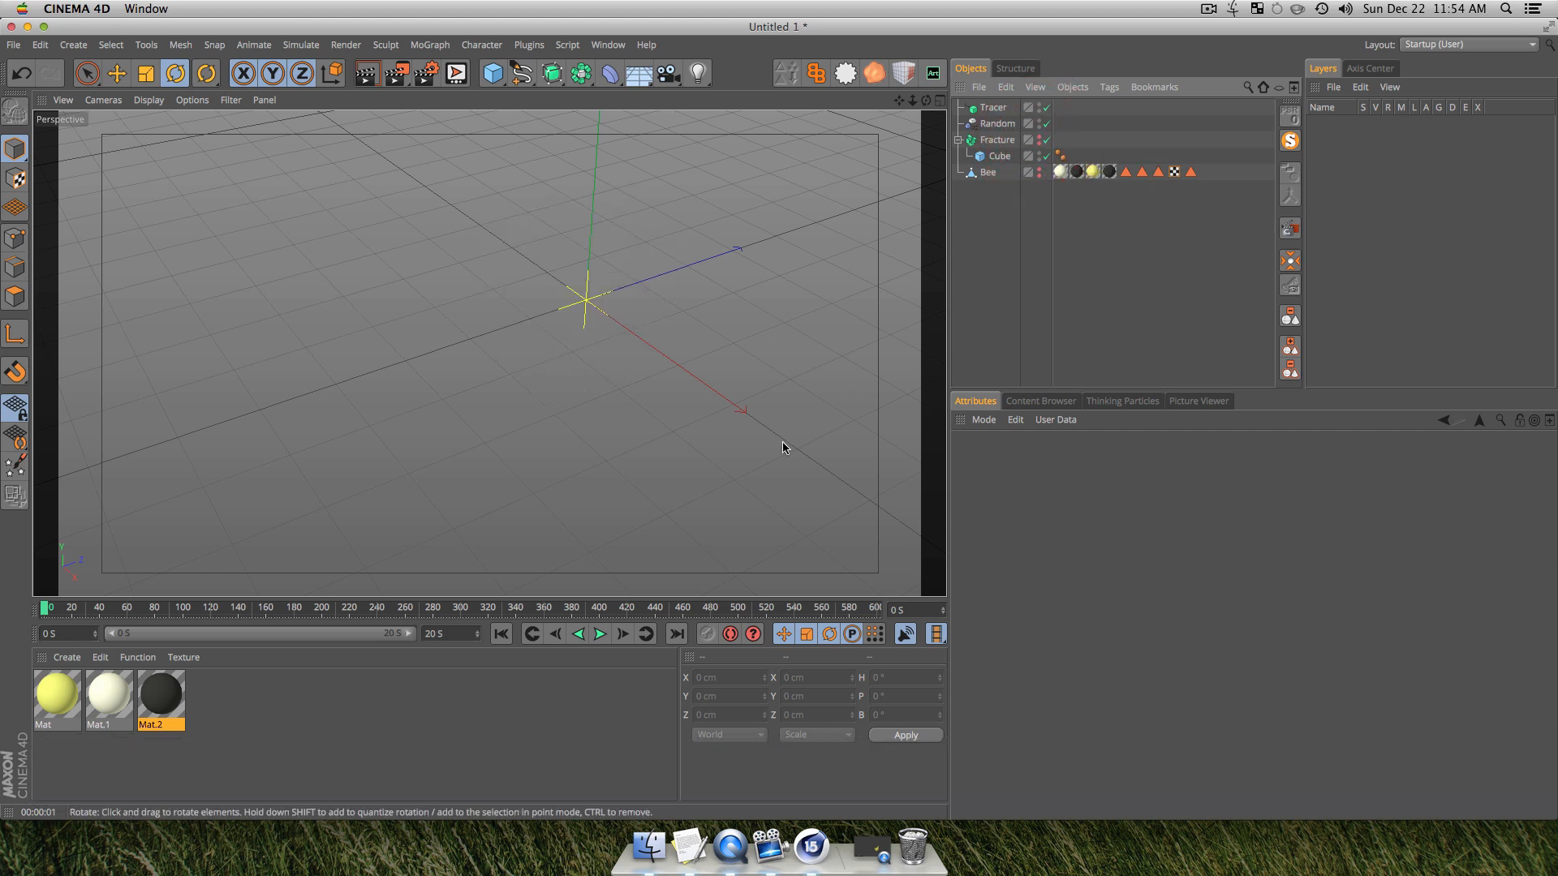
Step: Play the animation and examine the traced path from several angles
left_click(601, 635)
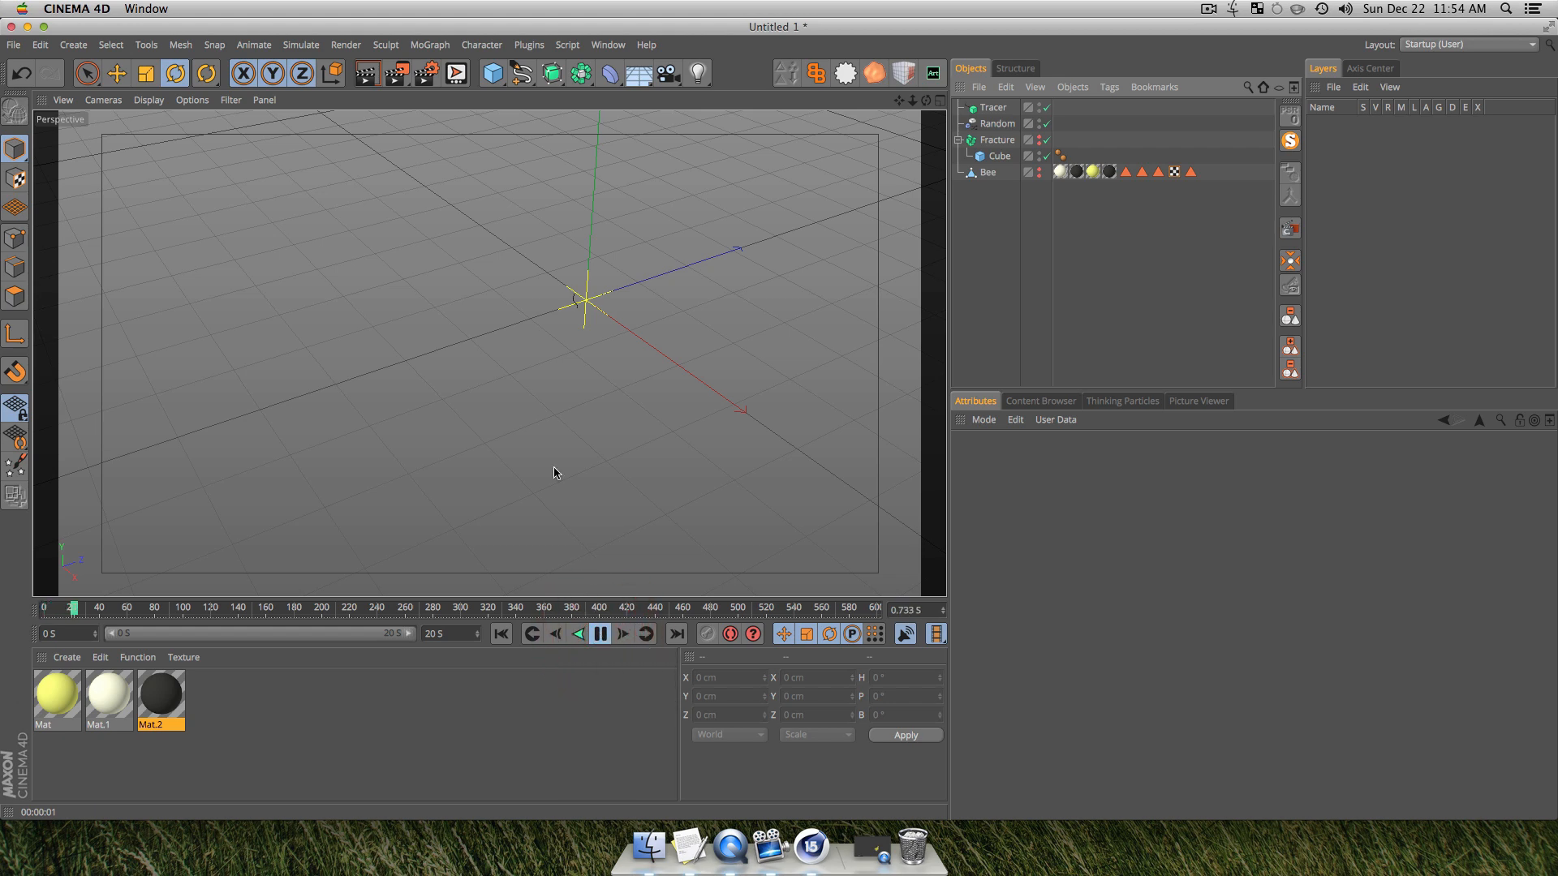
key("3")
left_click_drag(577, 299, 722, 554)
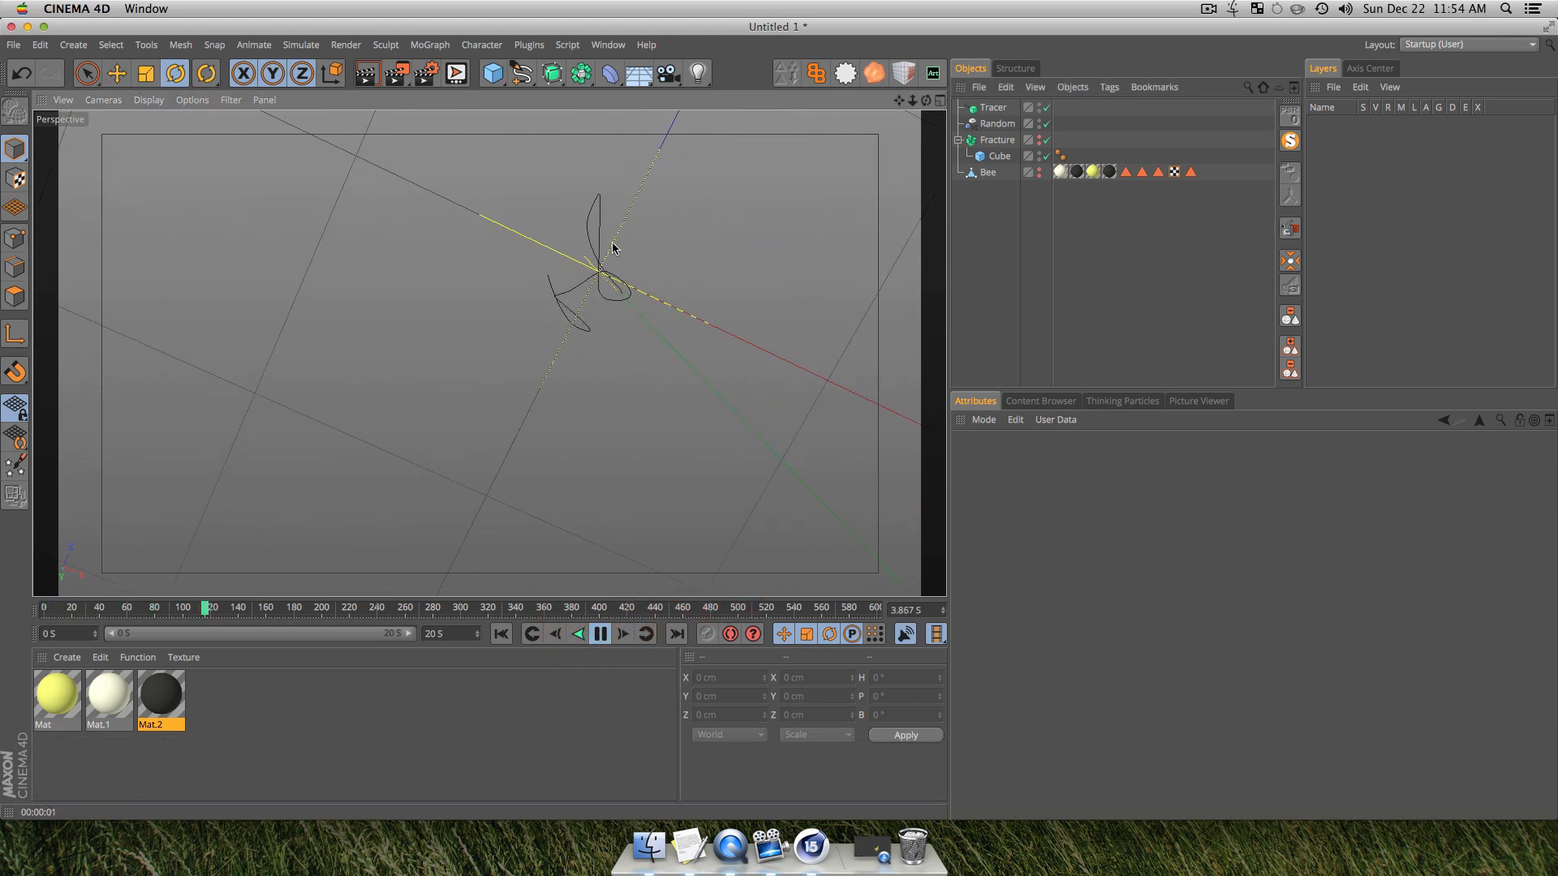
key("3")
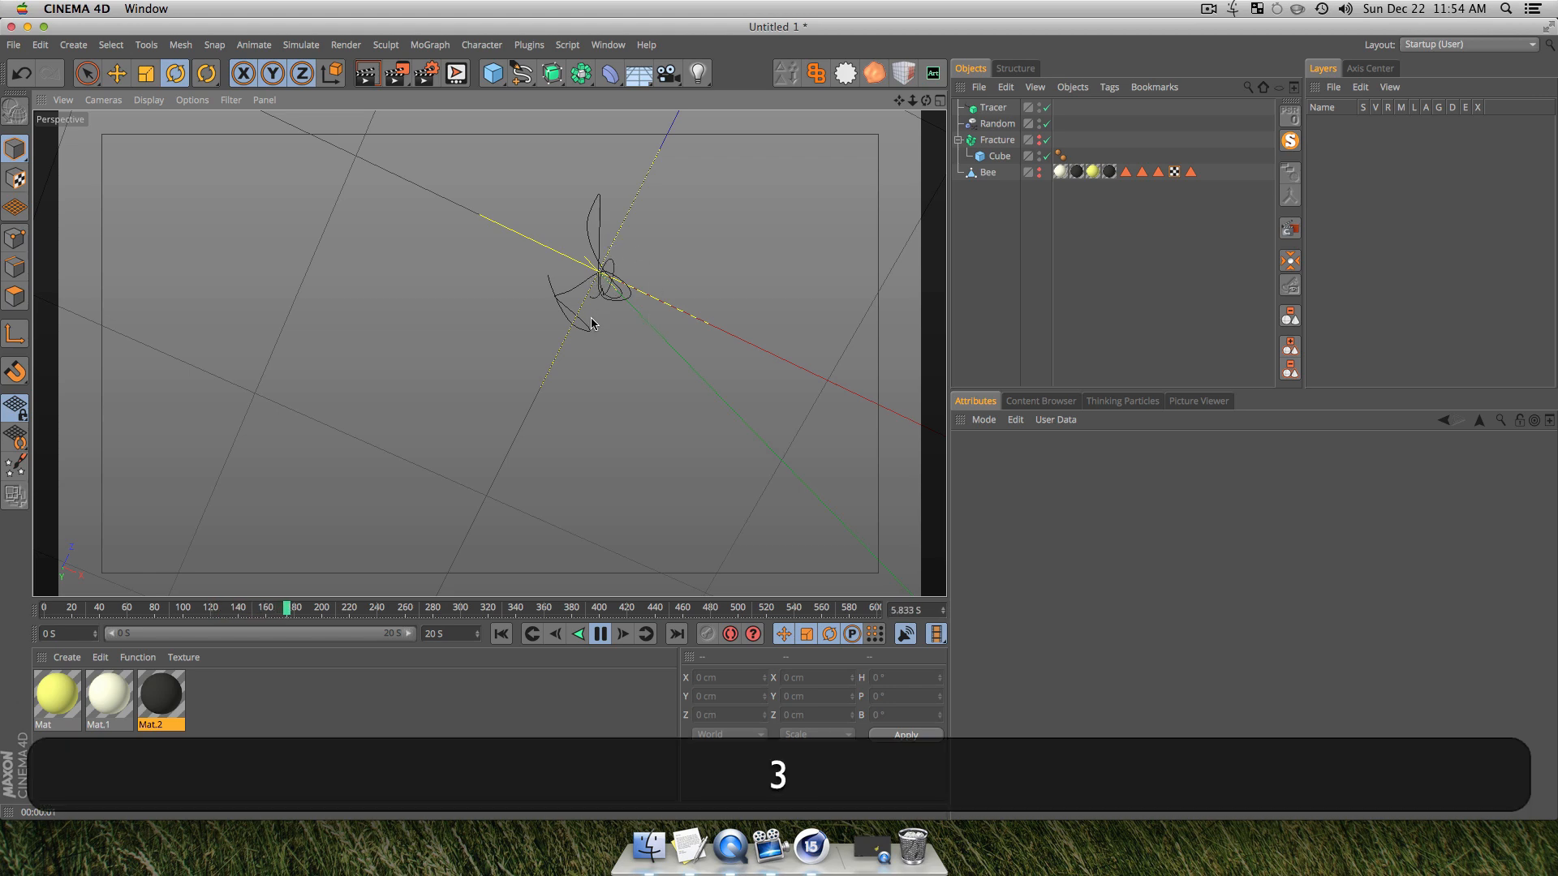
left_click_drag(591, 324, 687, 290)
left_click_drag(487, 351, 579, 171)
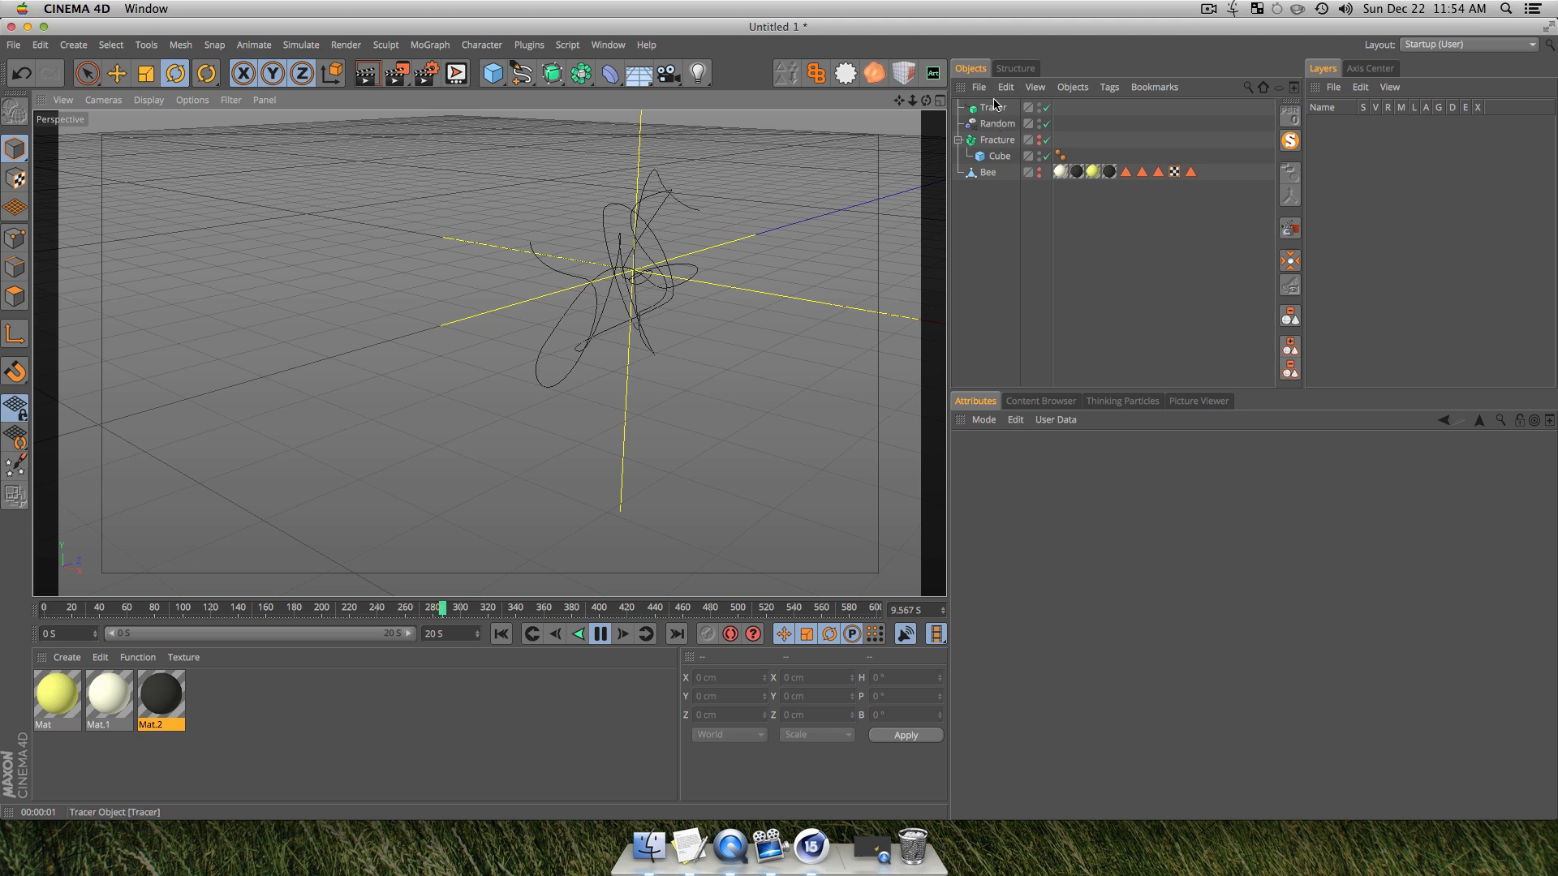
Step: Try a sample step of 4 on the Tracer and replay the animation from the start
left_click(993, 106)
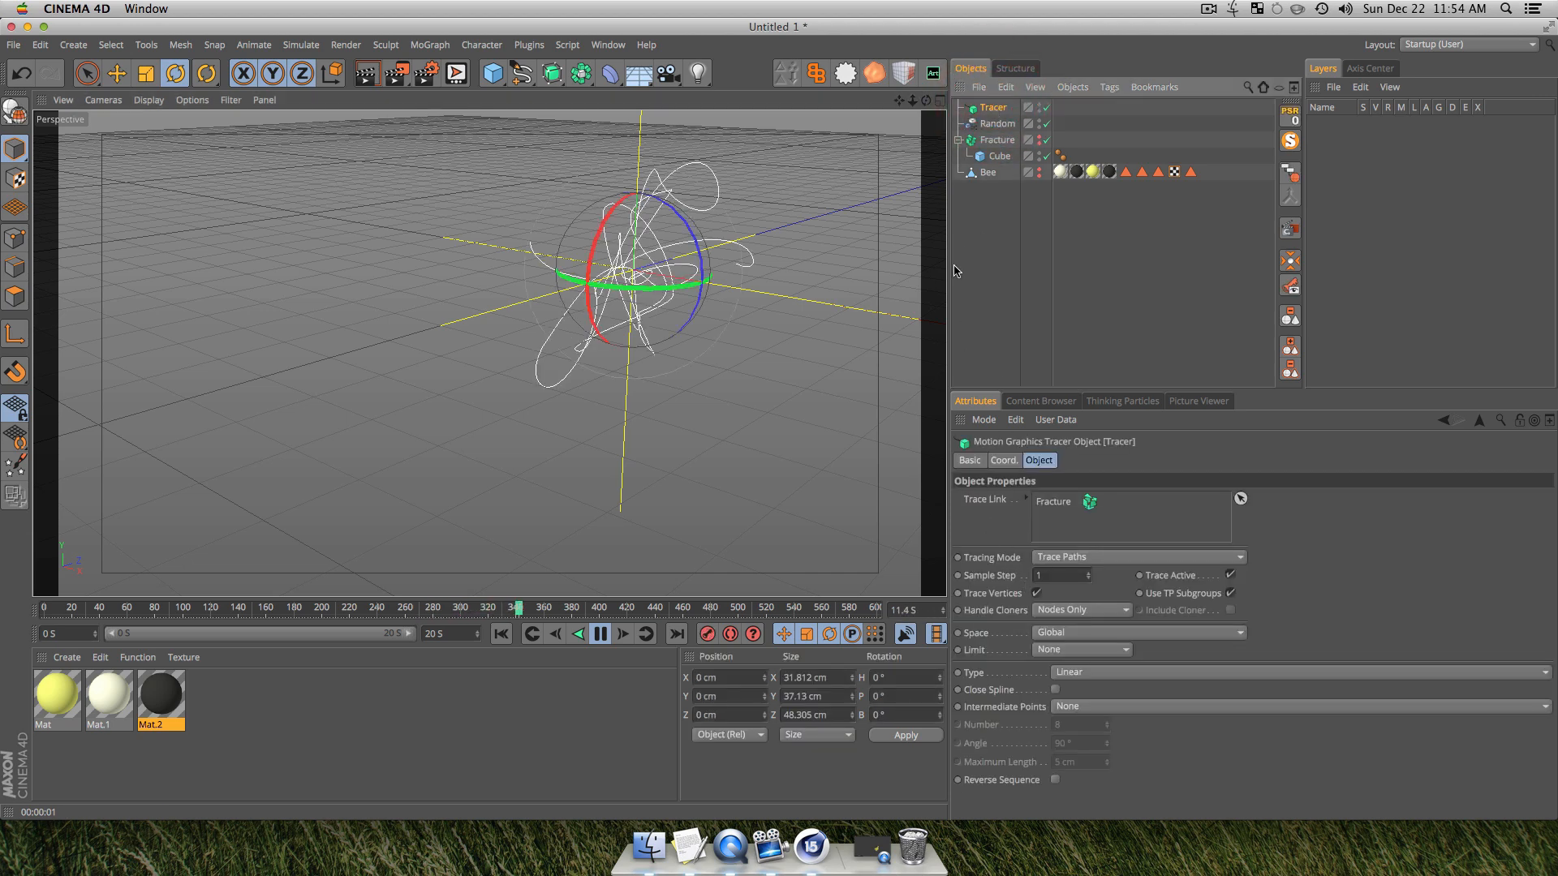
left_click(1088, 572)
left_click(1089, 572)
left_click(1088, 572)
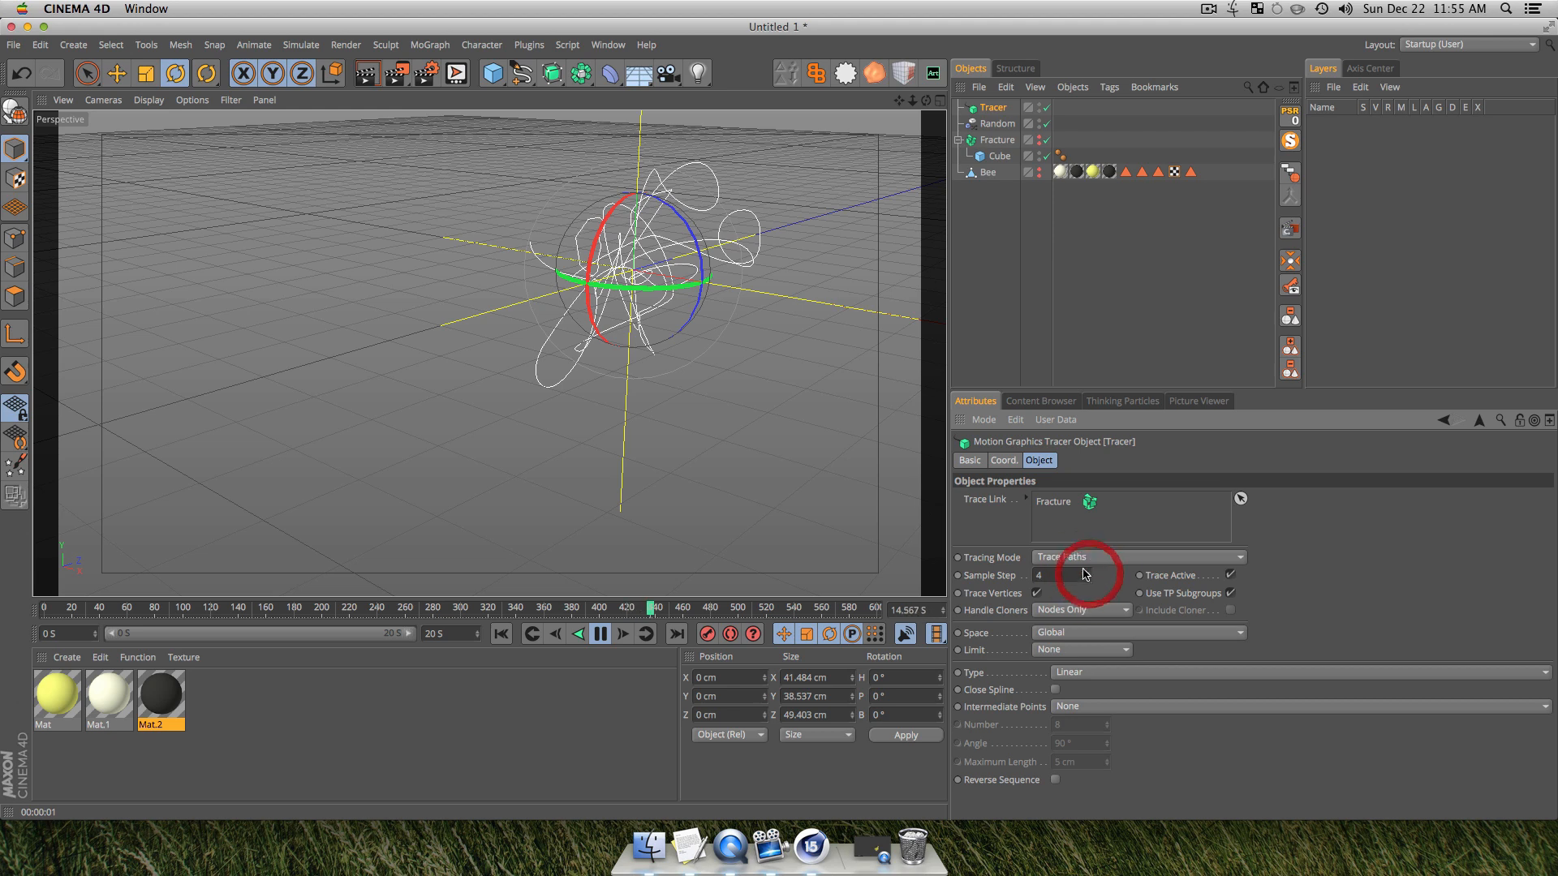
left_click(996, 324)
left_click(600, 633)
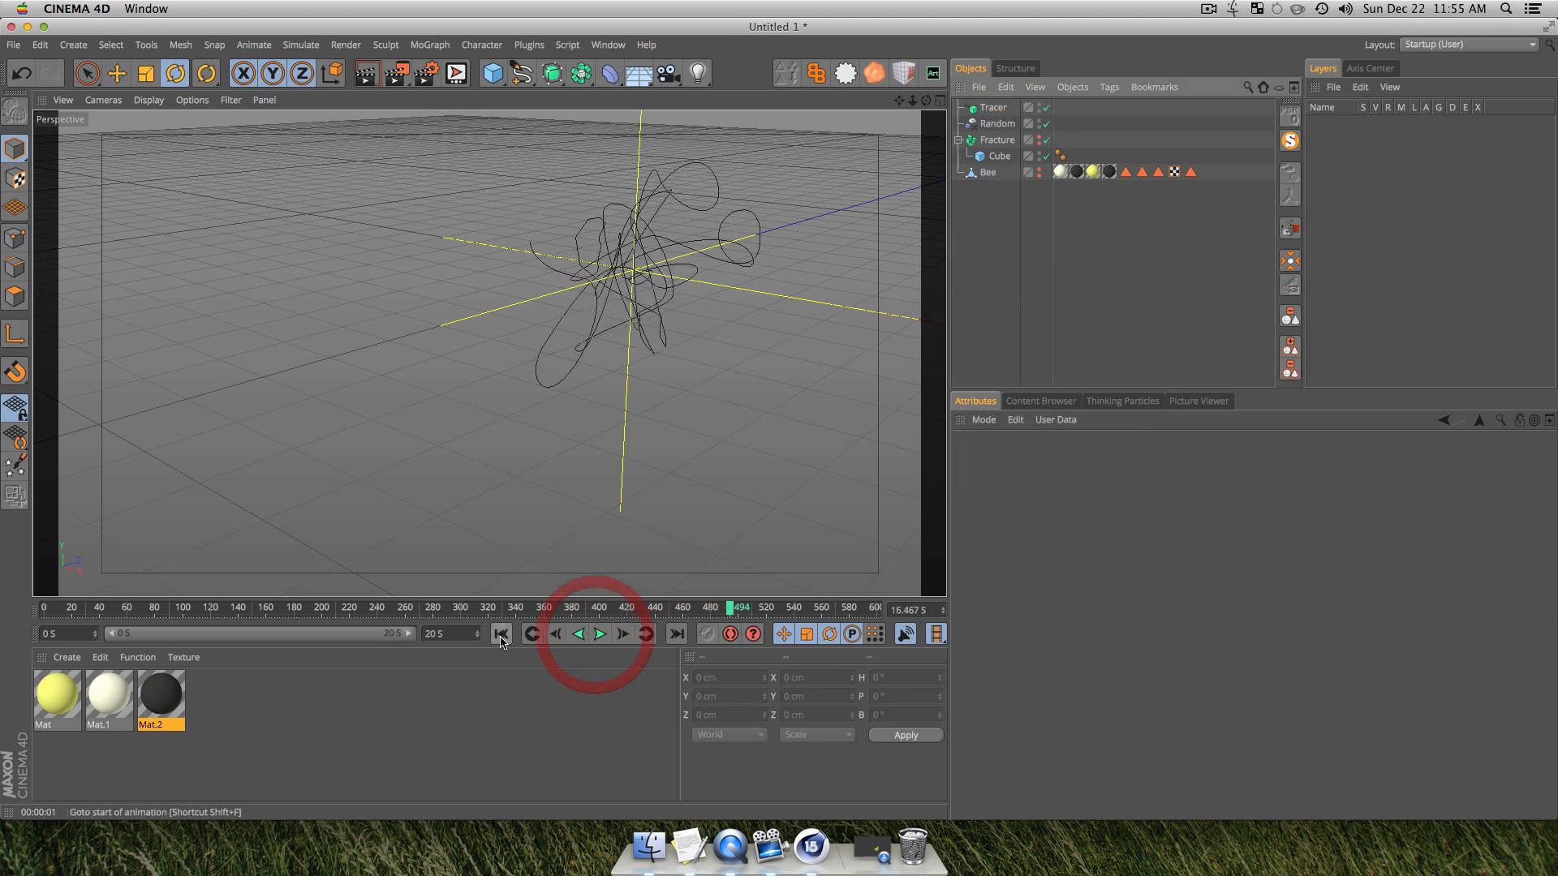
left_click(501, 636)
left_click(598, 633)
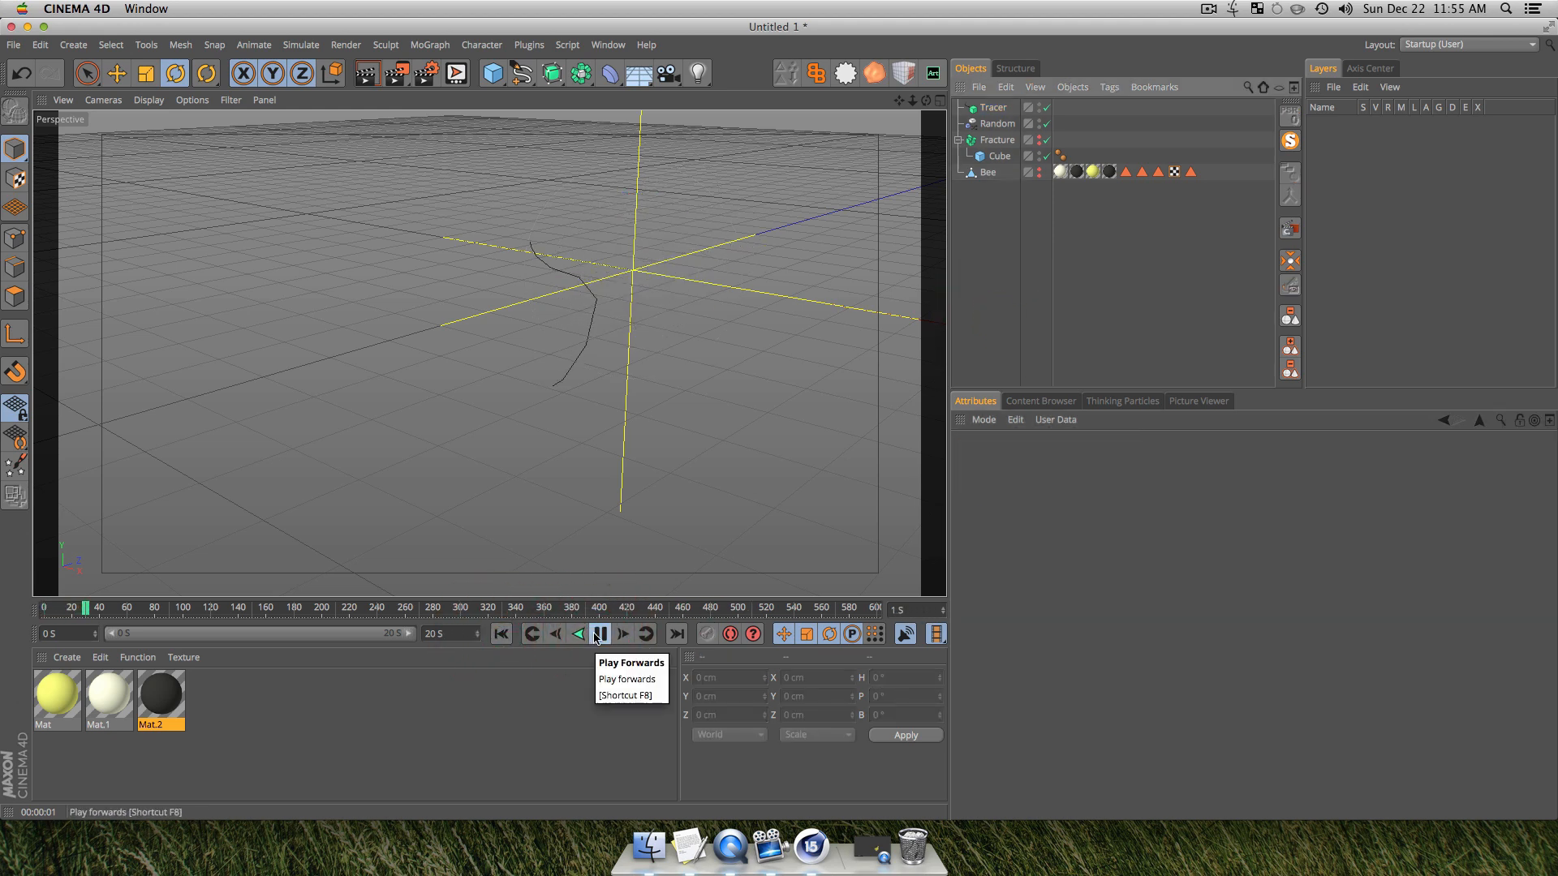
left_click(598, 635)
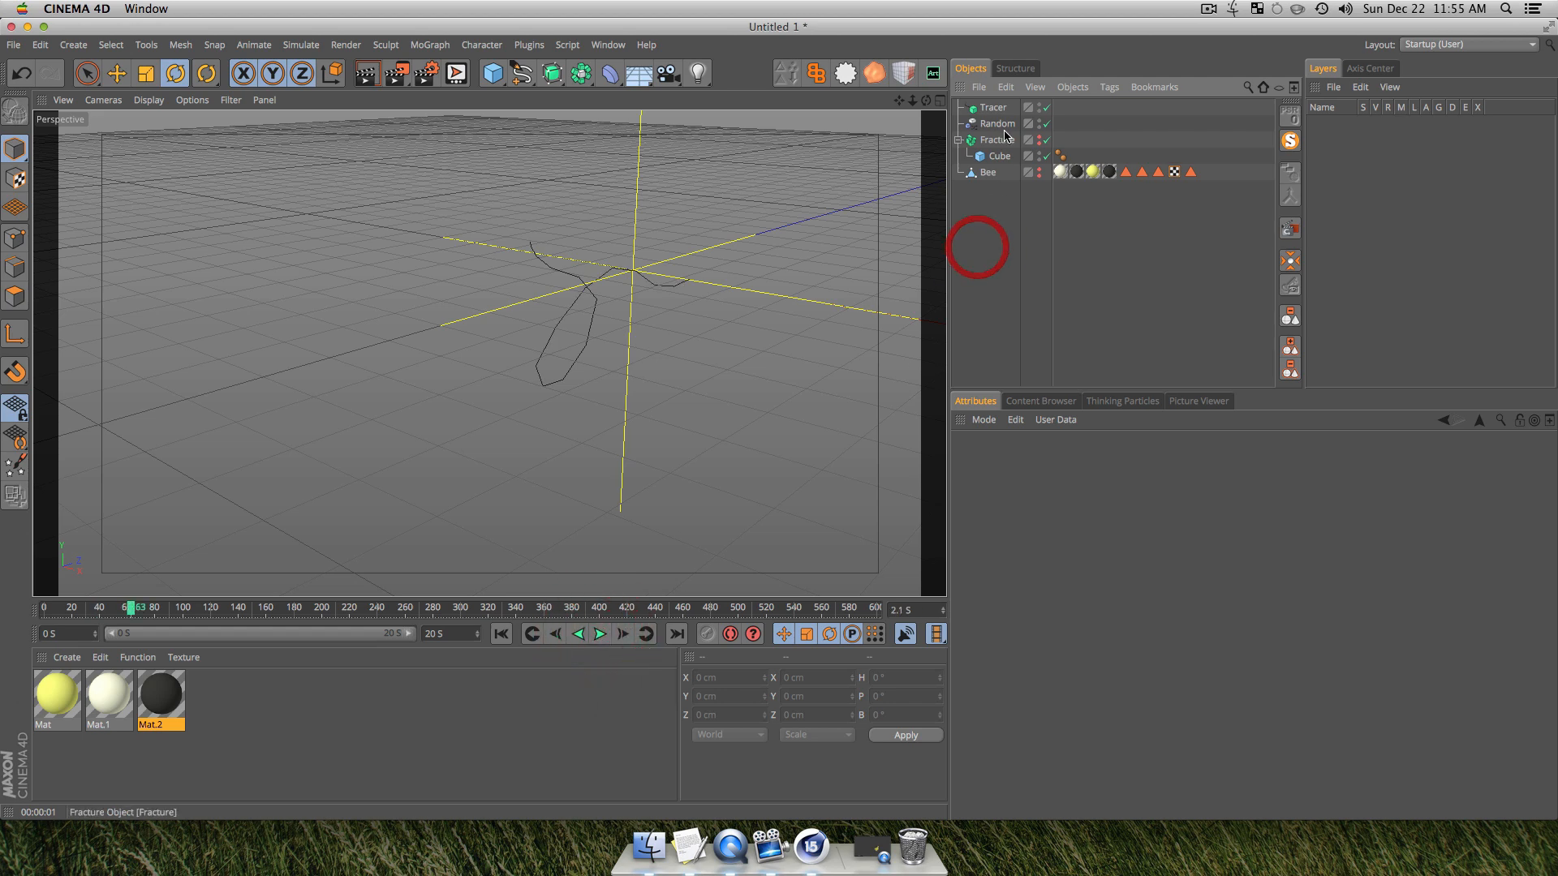
Step: Set the Tracer's sample step back to 1
left_click(993, 107)
double_click(1045, 576)
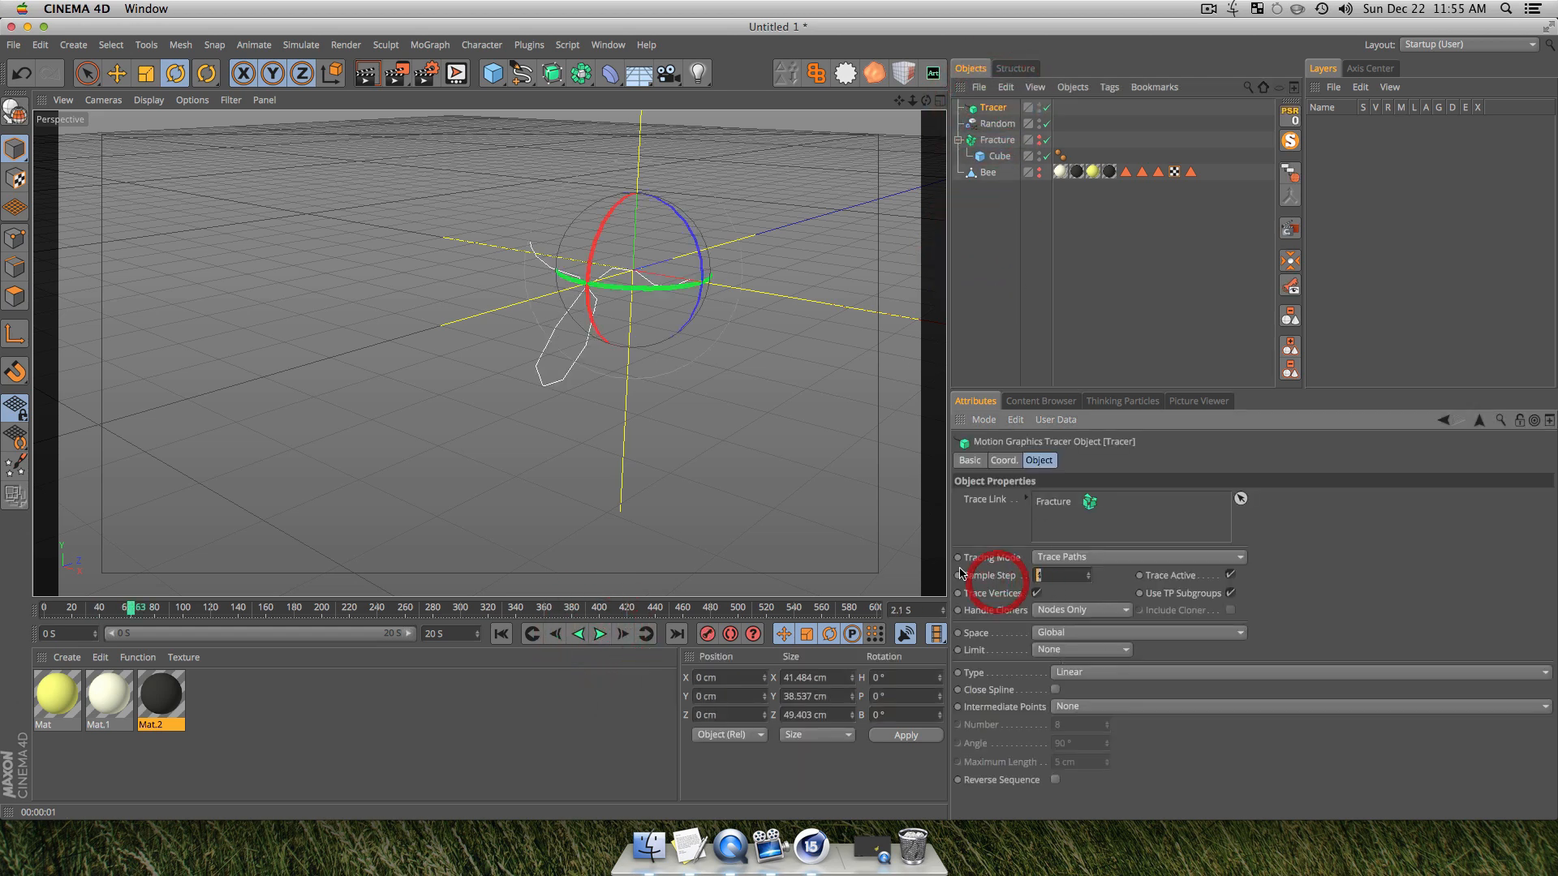
type("1")
left_click(1134, 773)
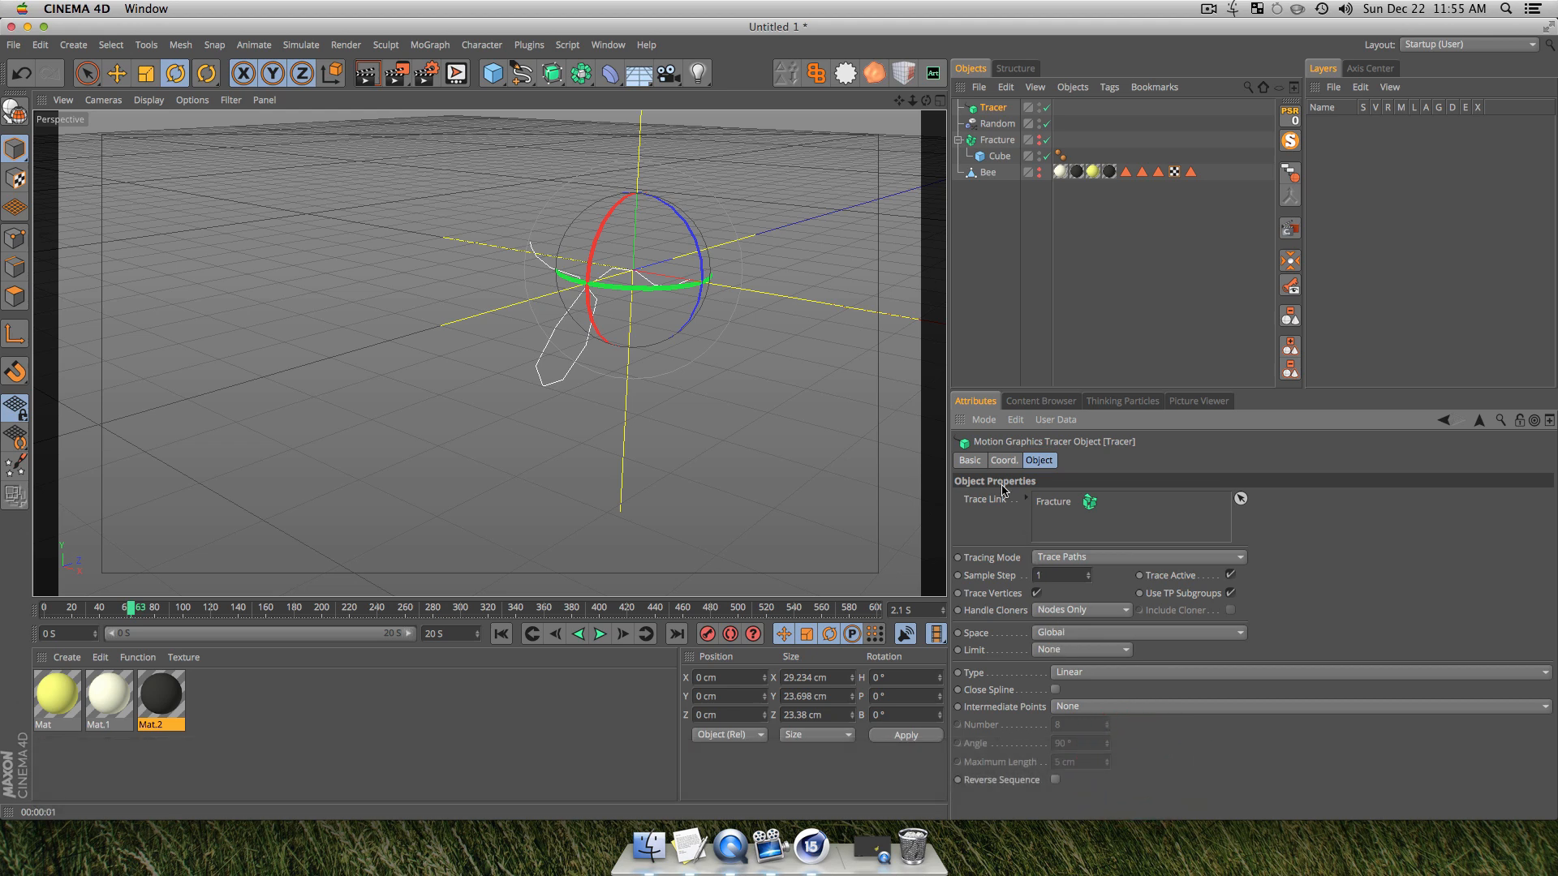
Step: Play the animation while viewing the traced path from different angles, and return to the first frame
key("3")
left_click_drag(487, 347, 487, 412)
left_click(599, 634)
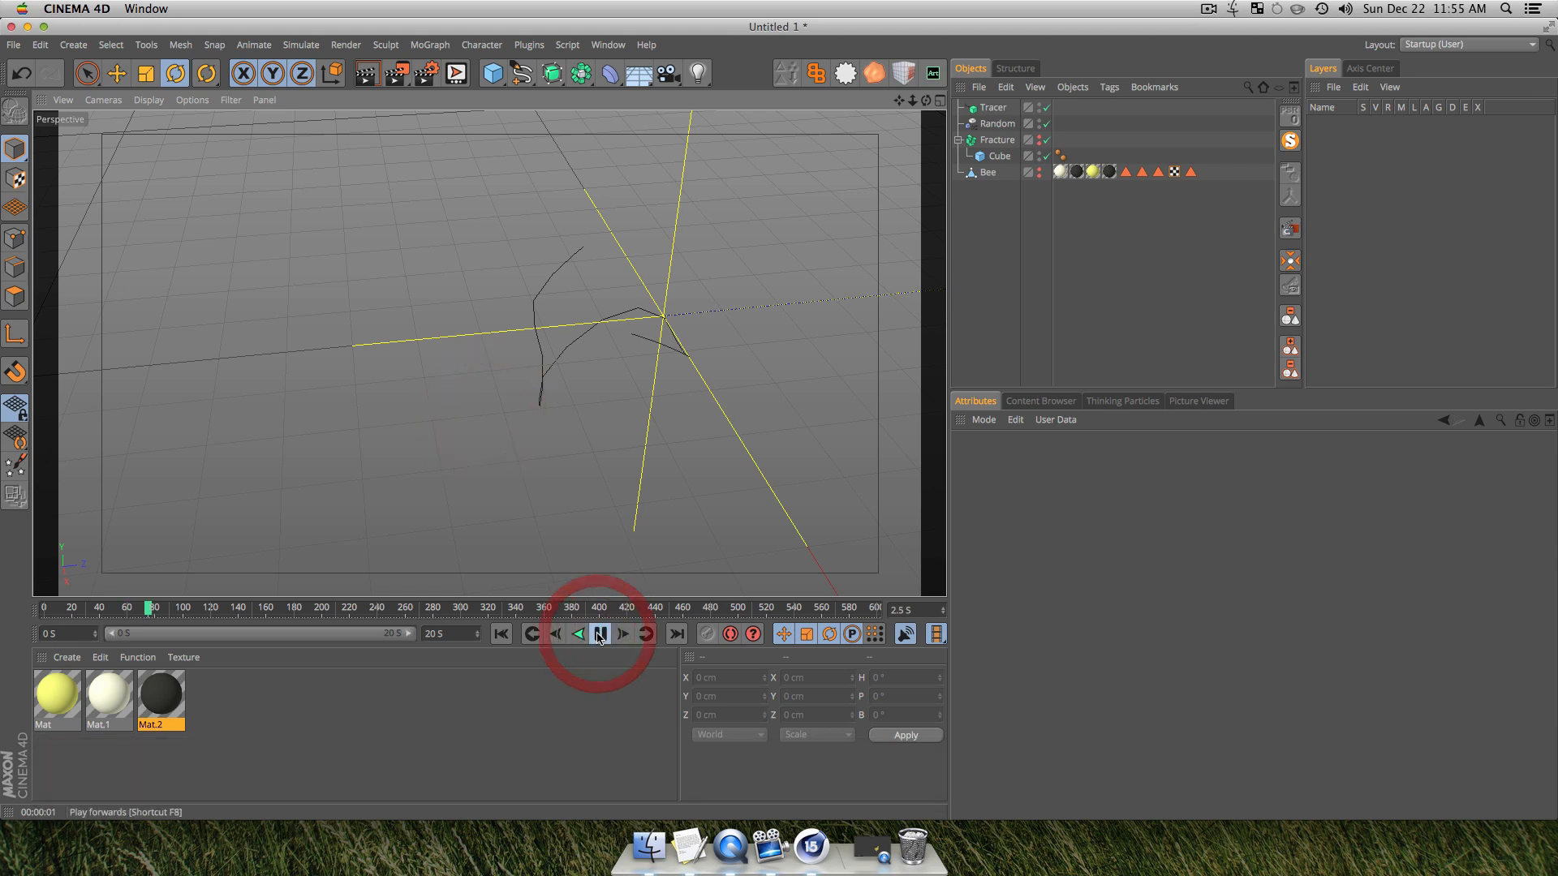
key("3")
left_click_drag(666, 480, 678, 469)
key("2")
left_click_drag(629, 258, 611, 426)
key("3")
key("3")
key("3")
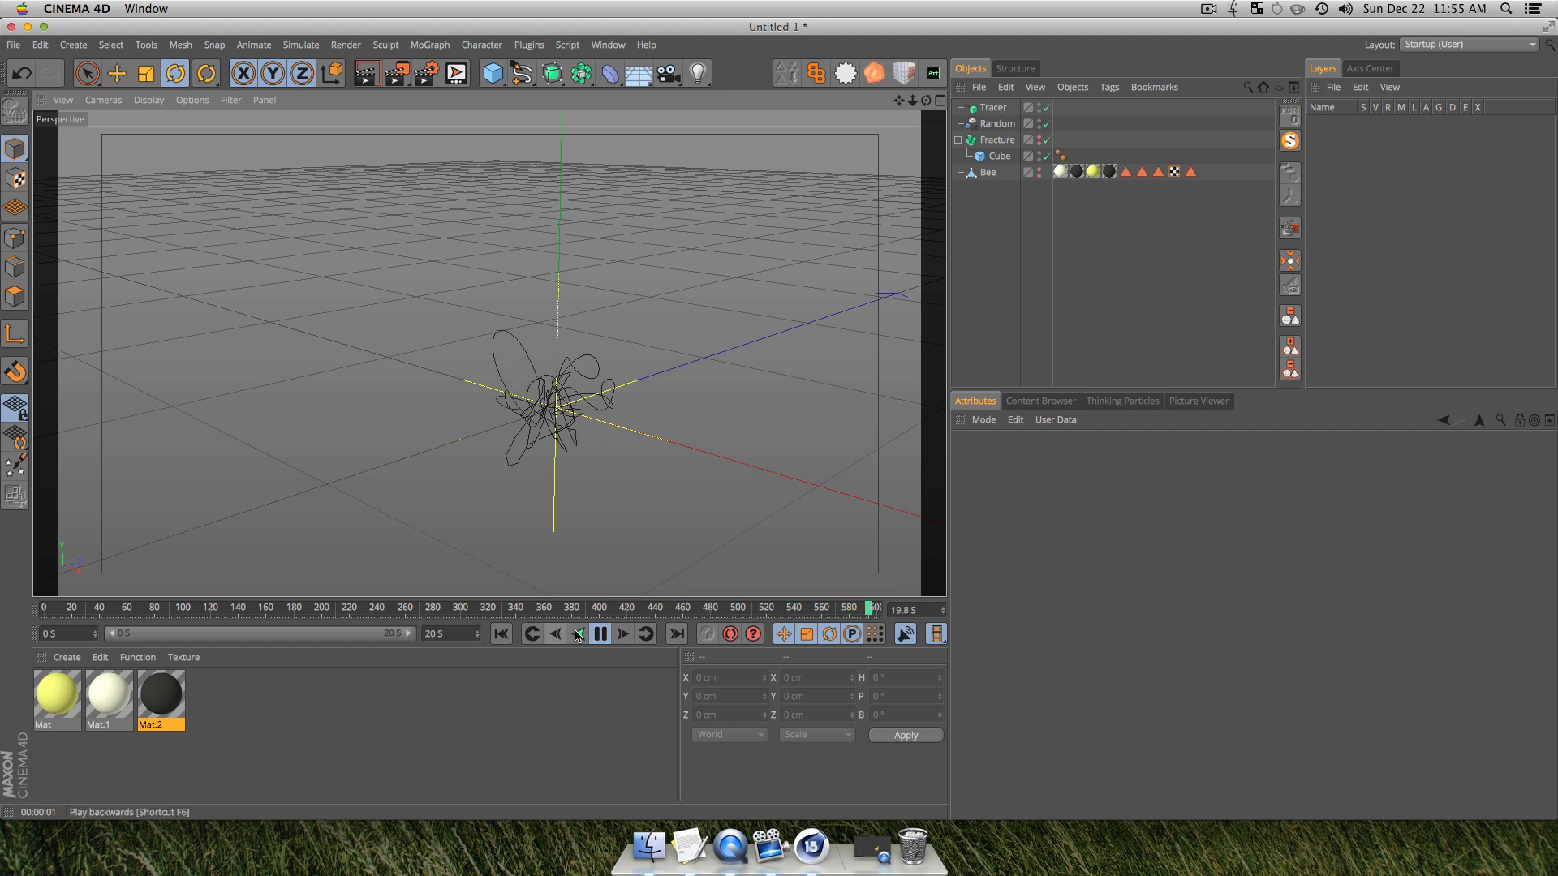
left_click(600, 634)
left_click(502, 634)
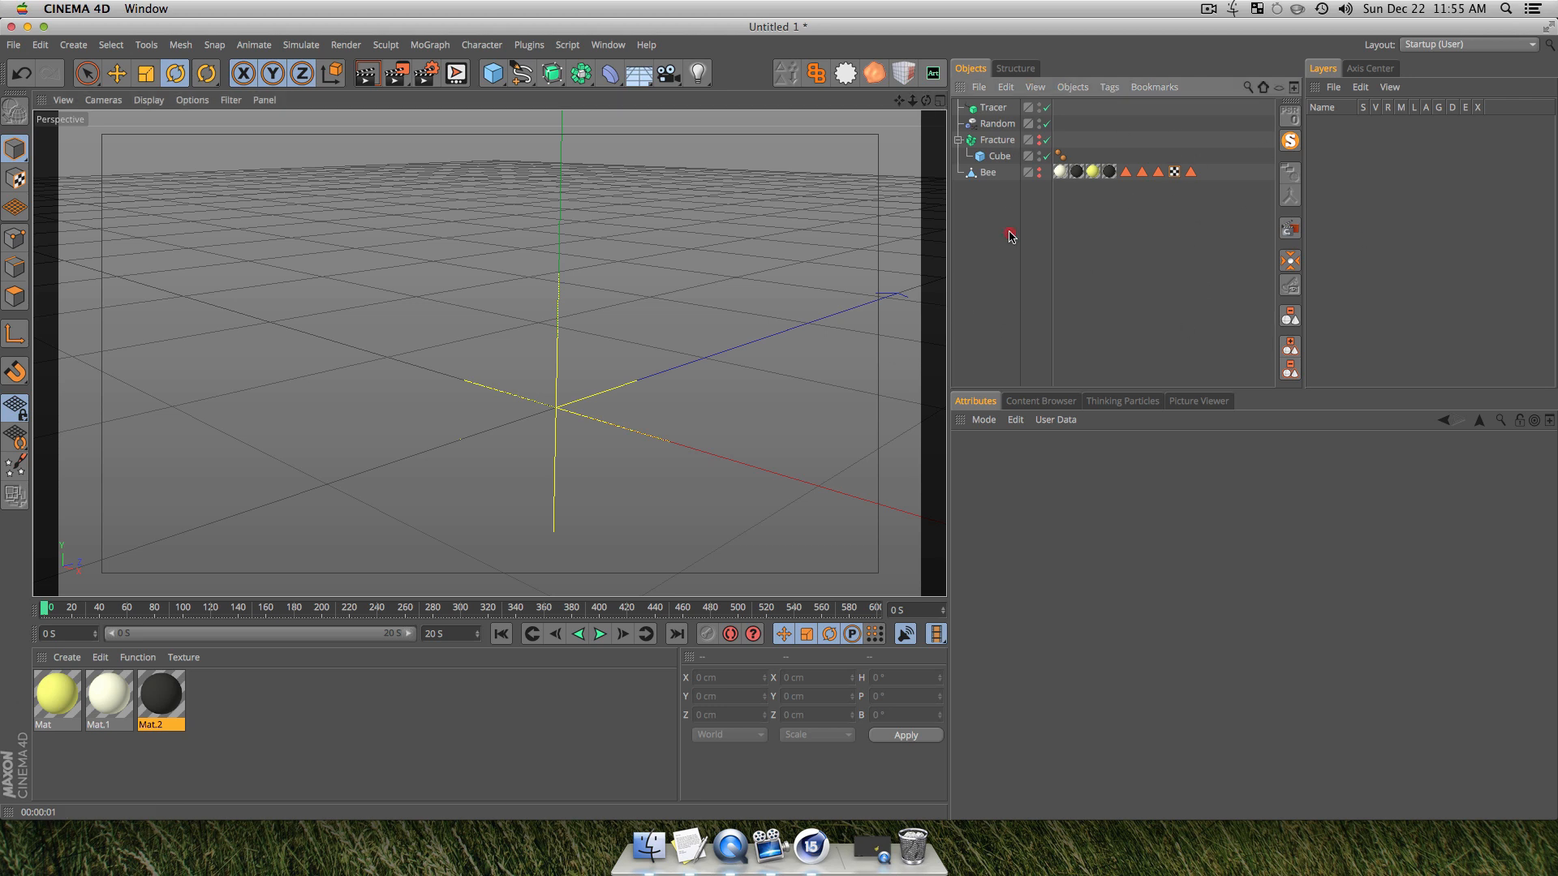
Step: Enlarge the Random effector's position offsets to widen the motion, with P.X at 8000 cm
left_click(996, 123)
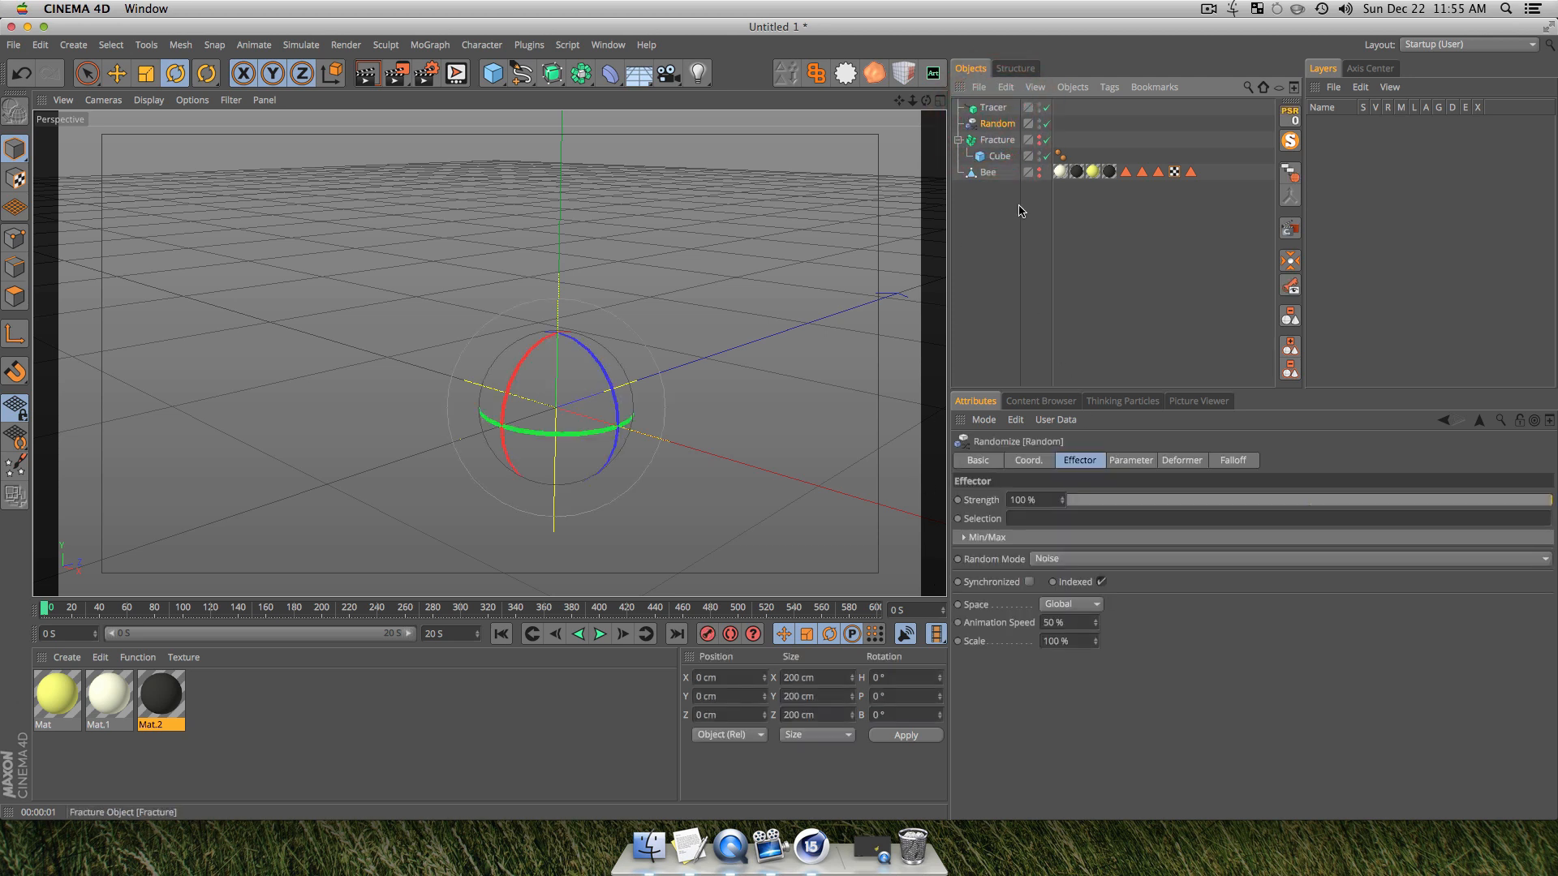
left_click(1130, 460)
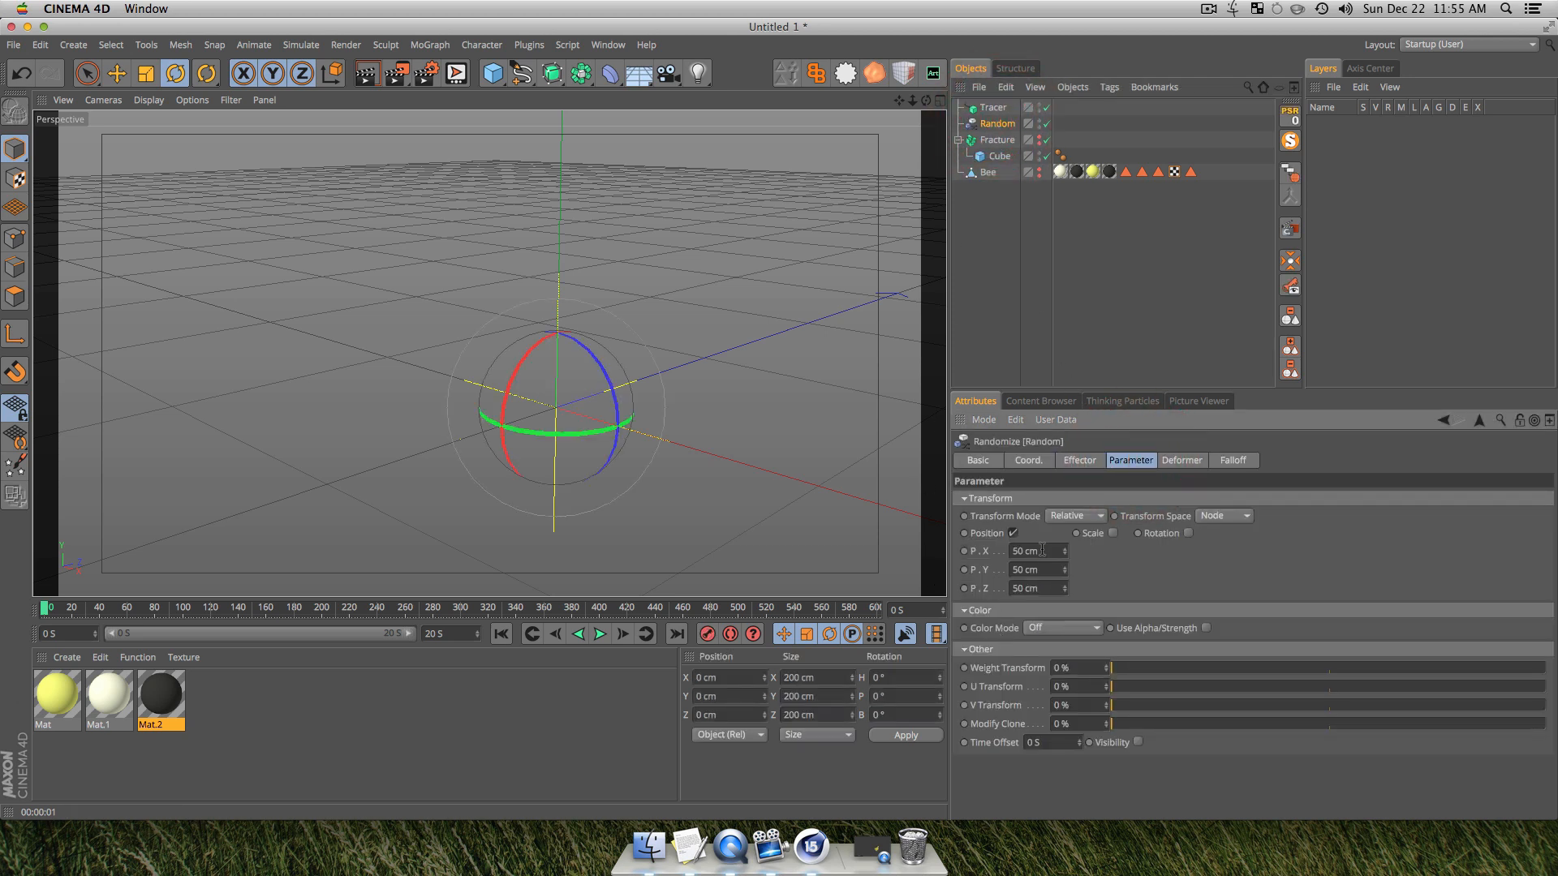
type("800")
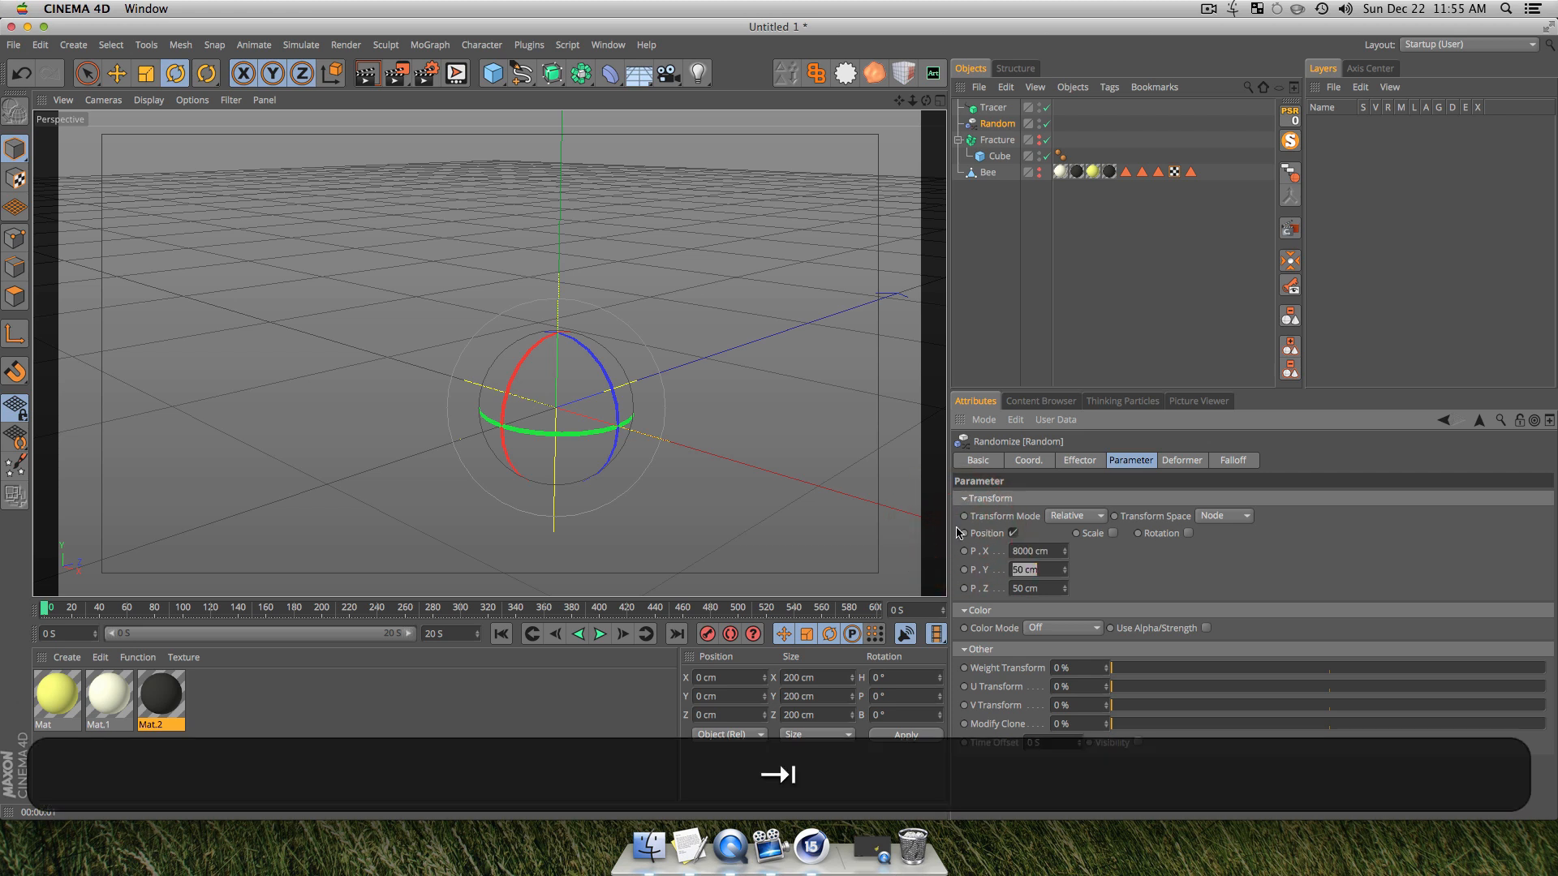
type("600")
left_click(1022, 280)
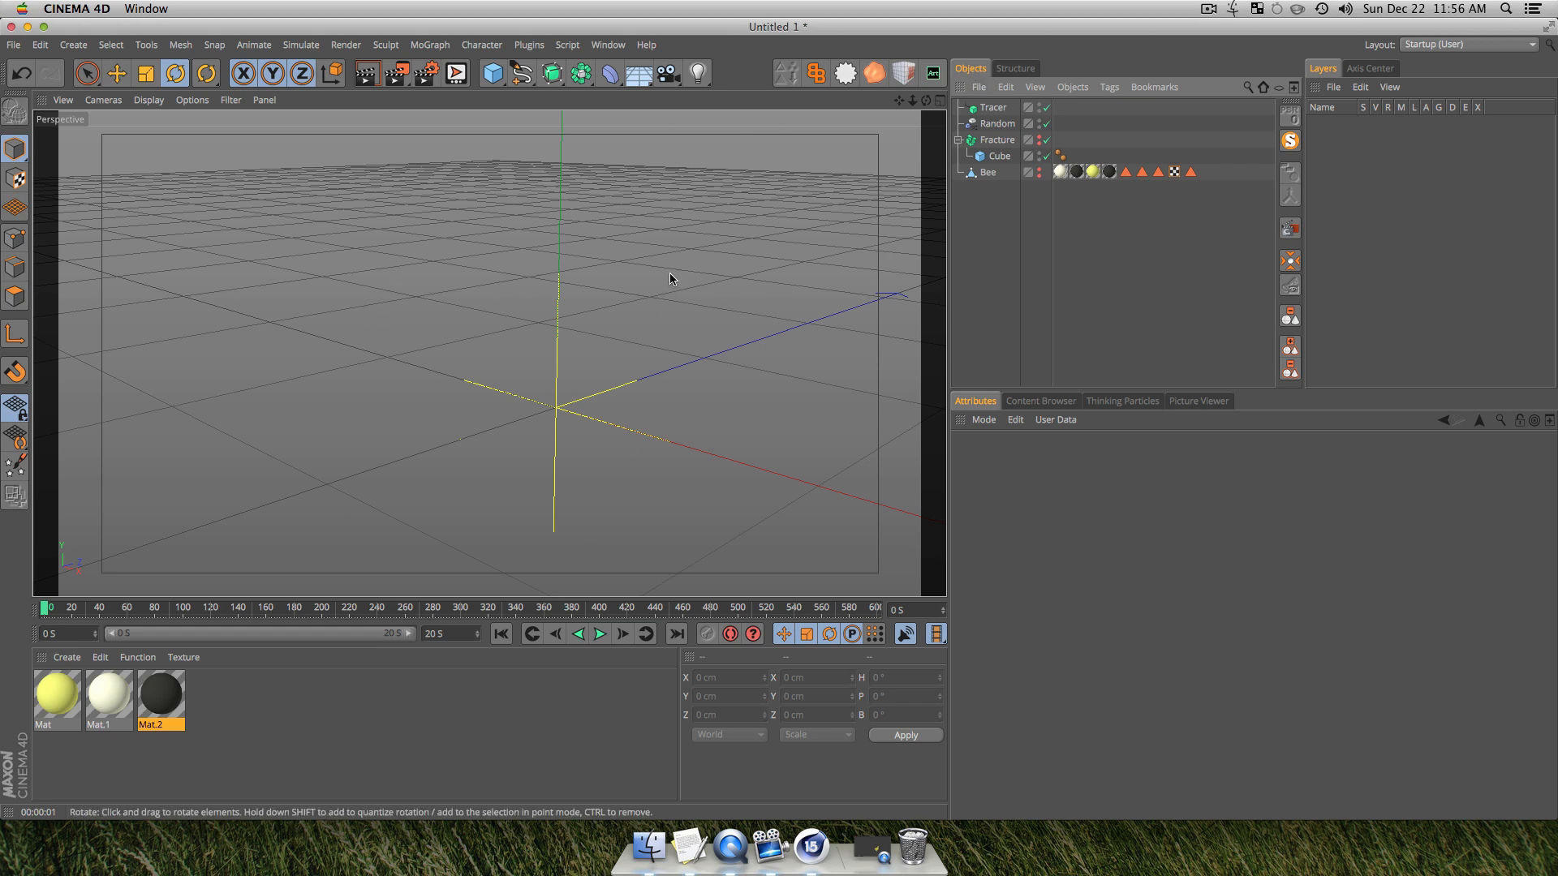
Step: Play the animation, examine the traced path from several angles and distances, and return to the first frame
scroll(461, 393, "down", 8)
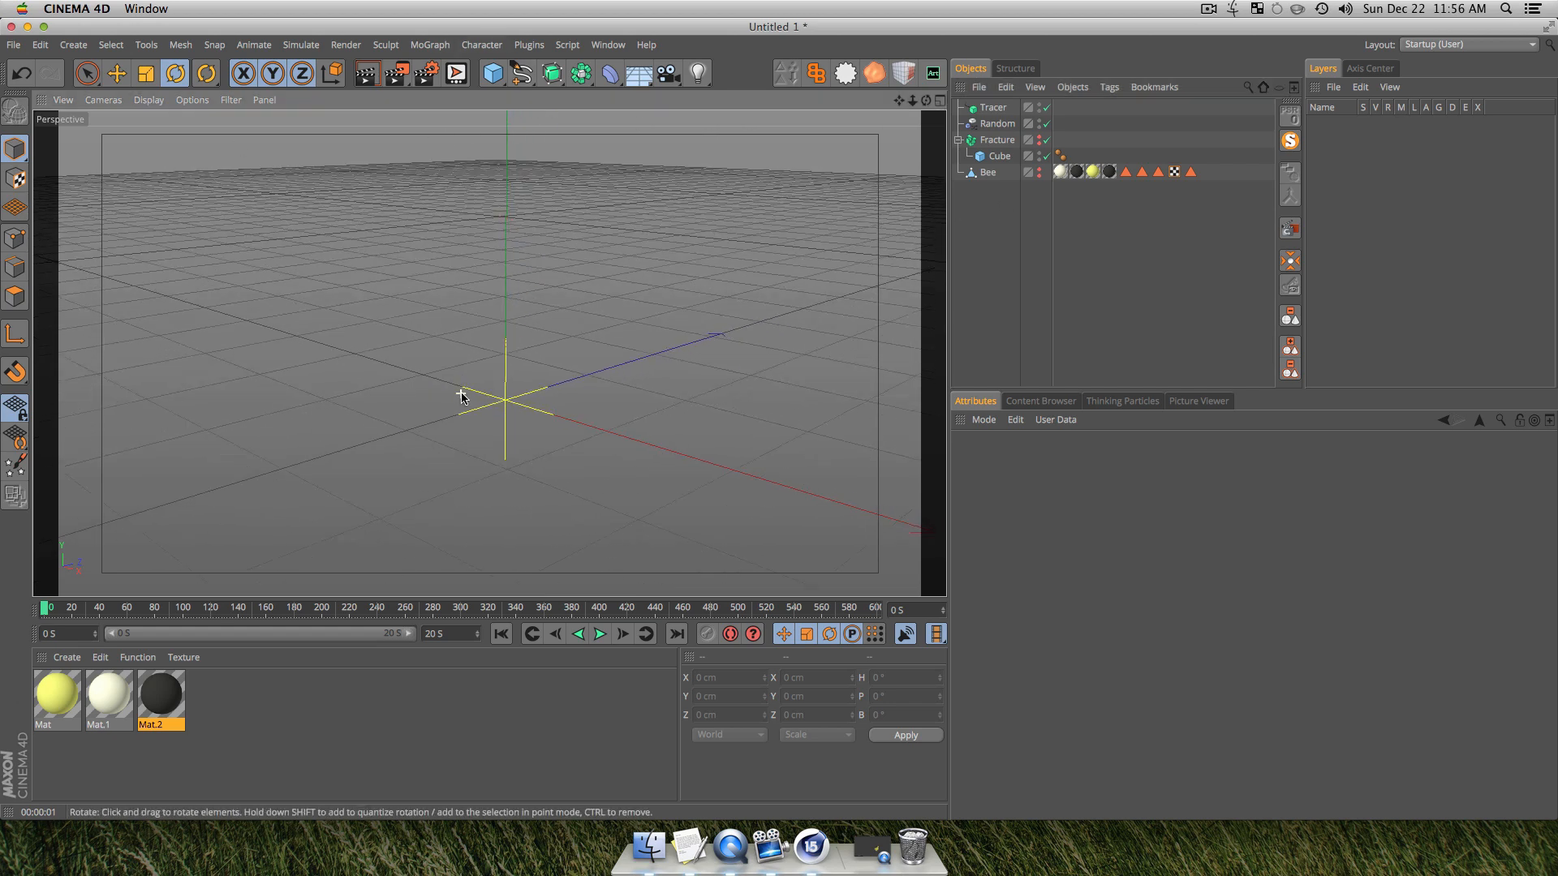
scroll(490, 387, "down", 4)
key("1")
left_click_drag(509, 379, 532, 443)
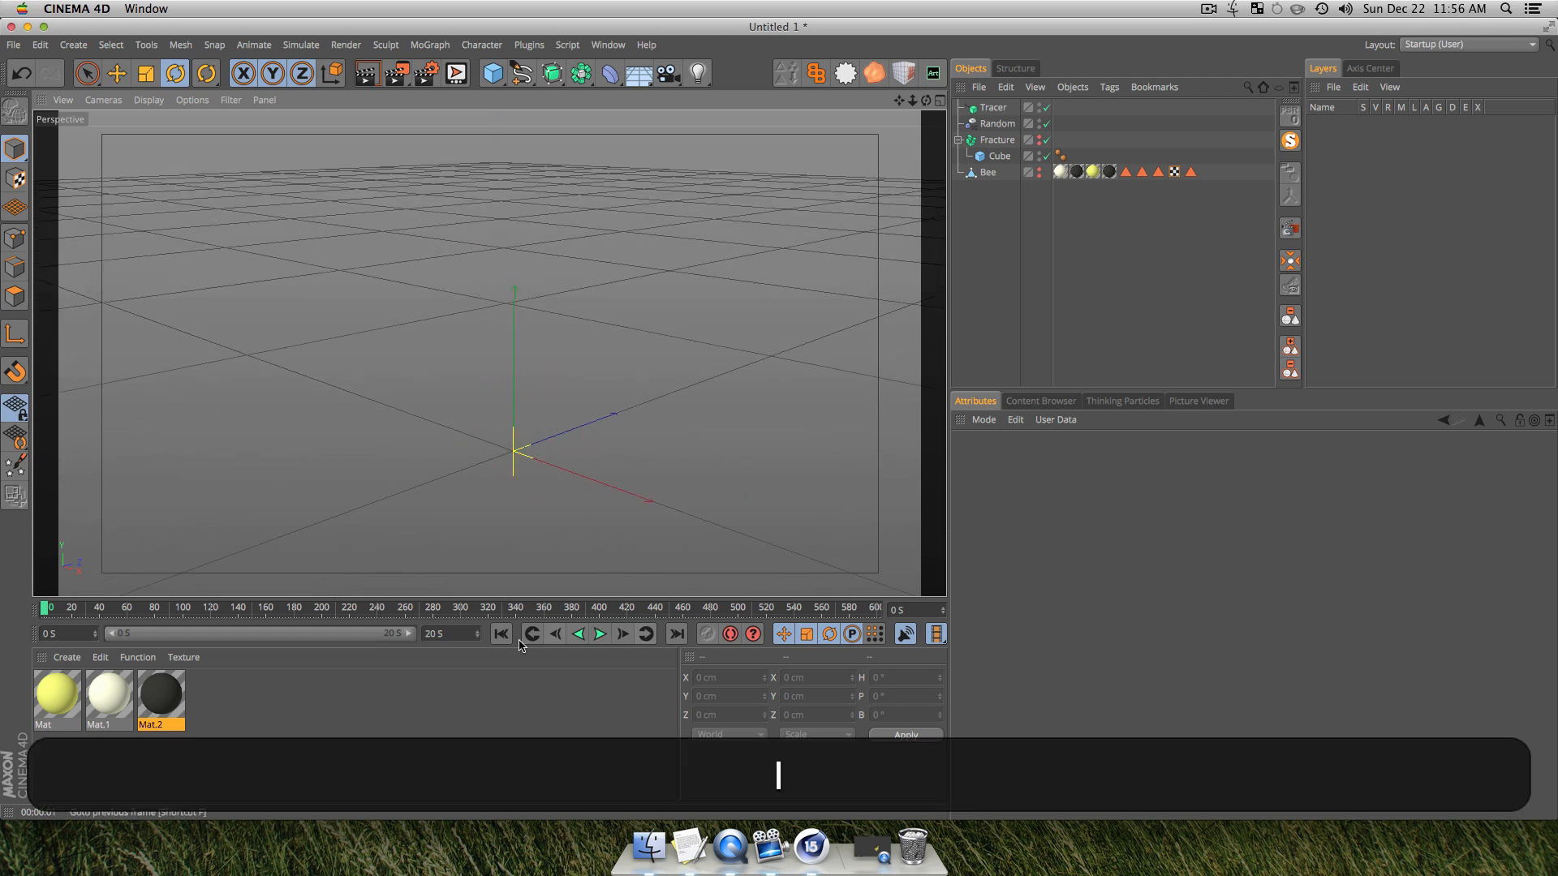
left_click(593, 636)
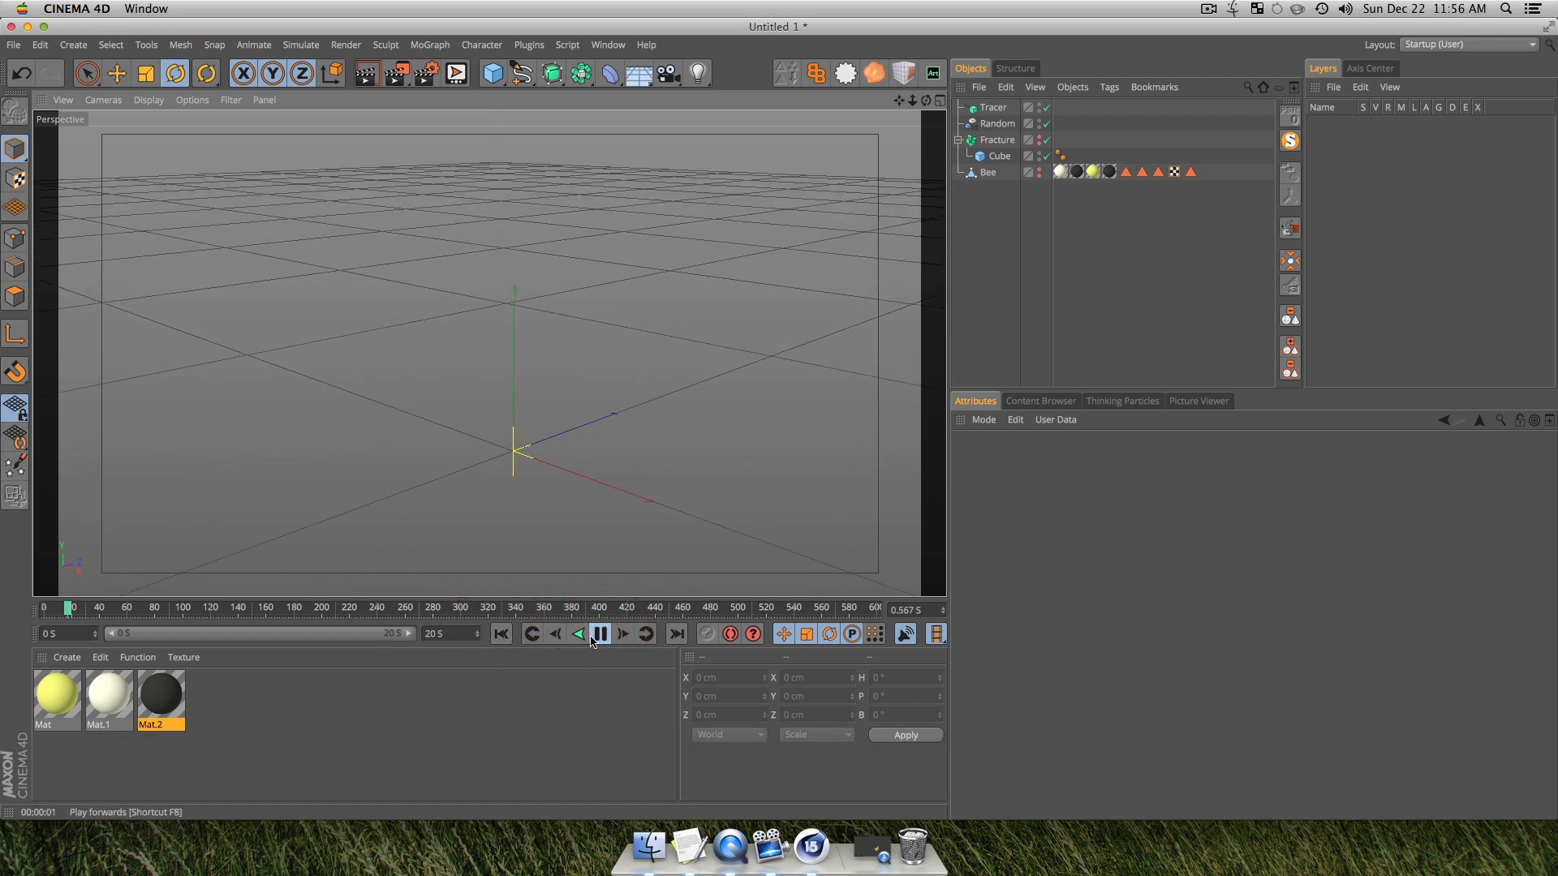
scroll(541, 523, "down", 5)
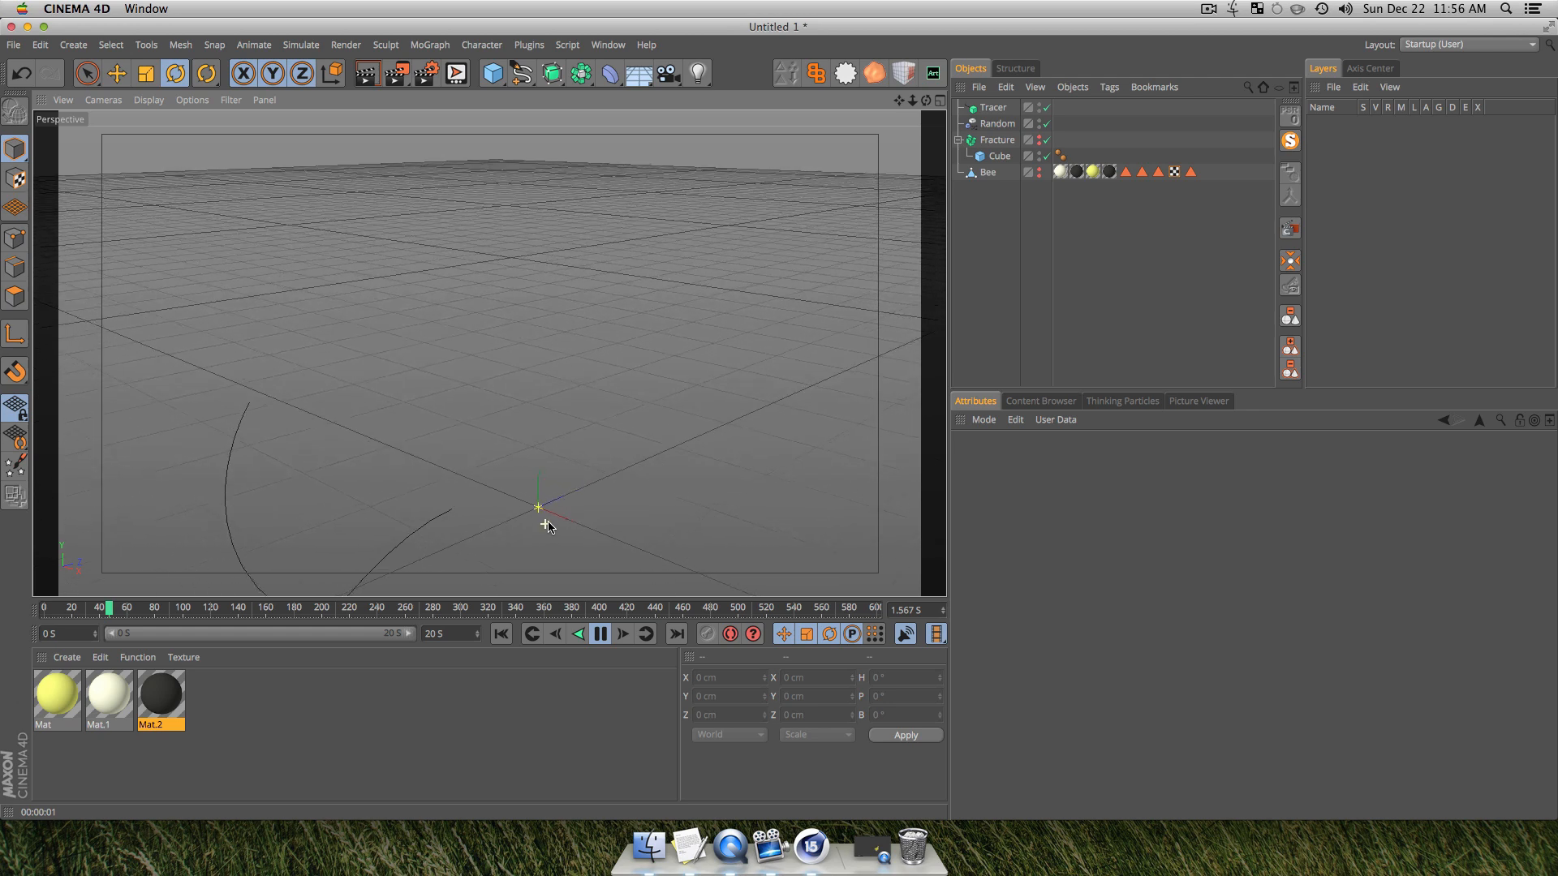
key("2")
left_click(532, 331)
left_click_drag(602, 413, 718, 297)
key("3")
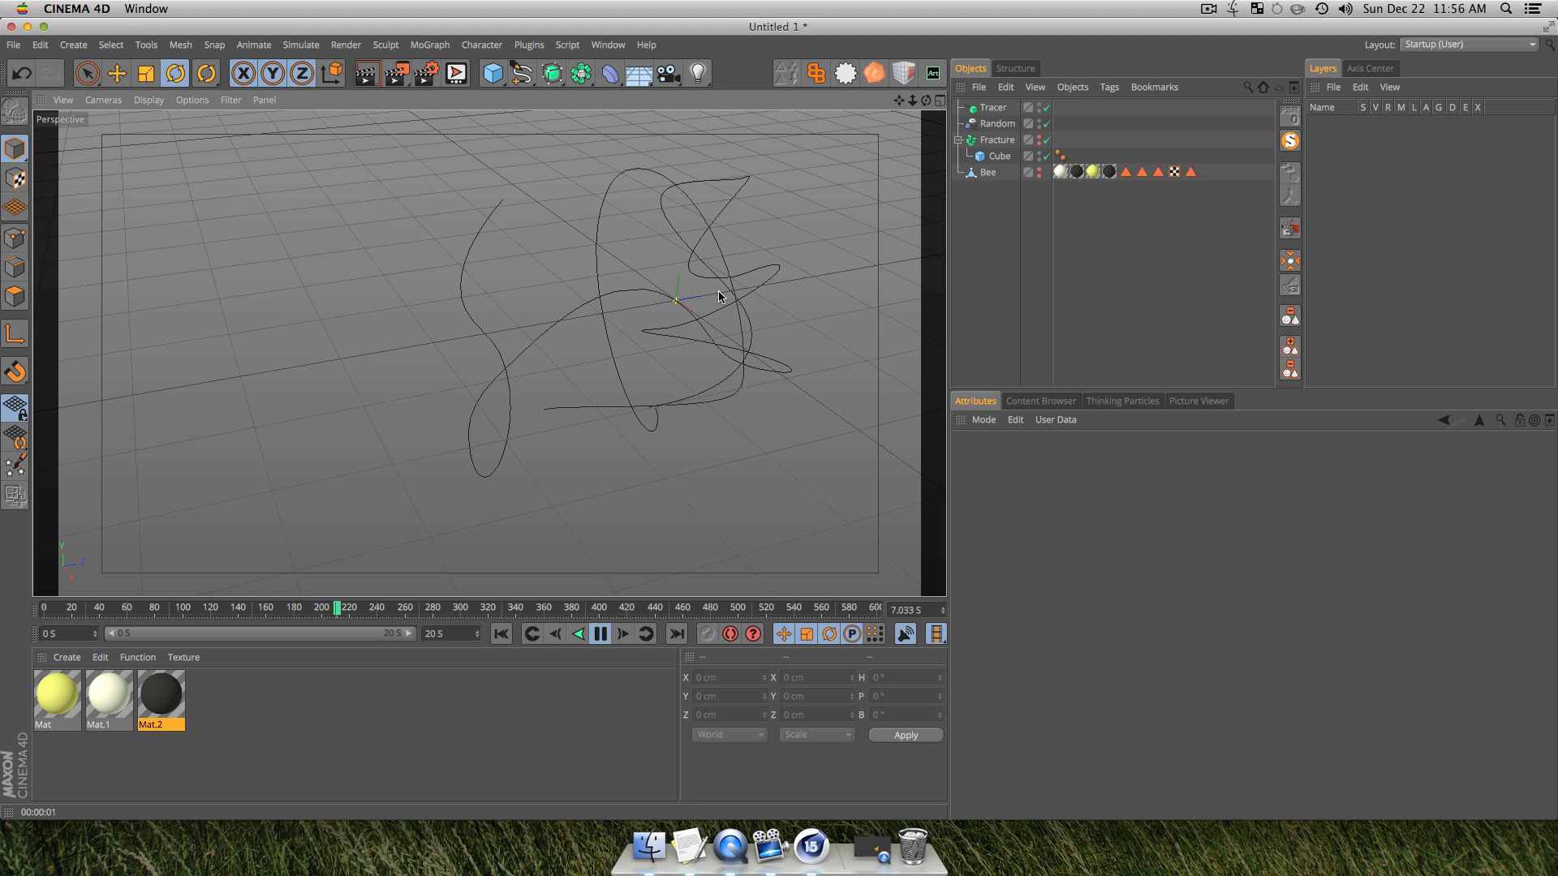
key("1")
left_click_drag(718, 297, 662, 318)
key("2")
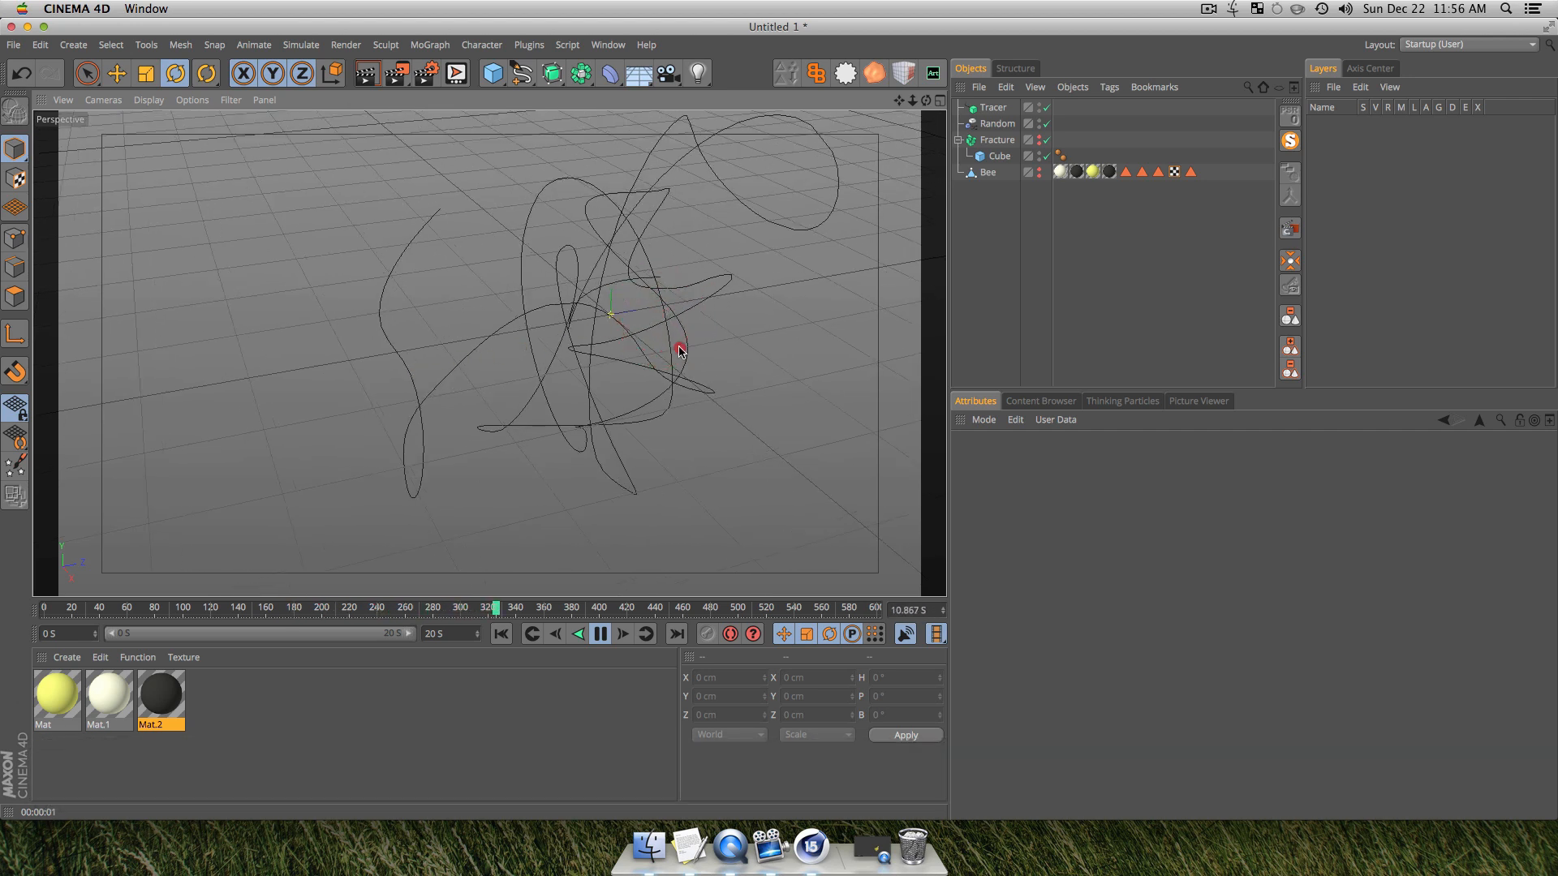
key("3")
left_click_drag(769, 367, 455, 375)
key("3")
key("3")
scroll(455, 376, "down", 5)
key("1")
left_click_drag(477, 282, 498, 380)
key("2")
left_click_drag(446, 327, 589, 288)
key("3")
key("1")
left_click_drag(562, 362, 584, 417)
key("2")
key("1")
key("2")
key("1")
left_click(584, 417)
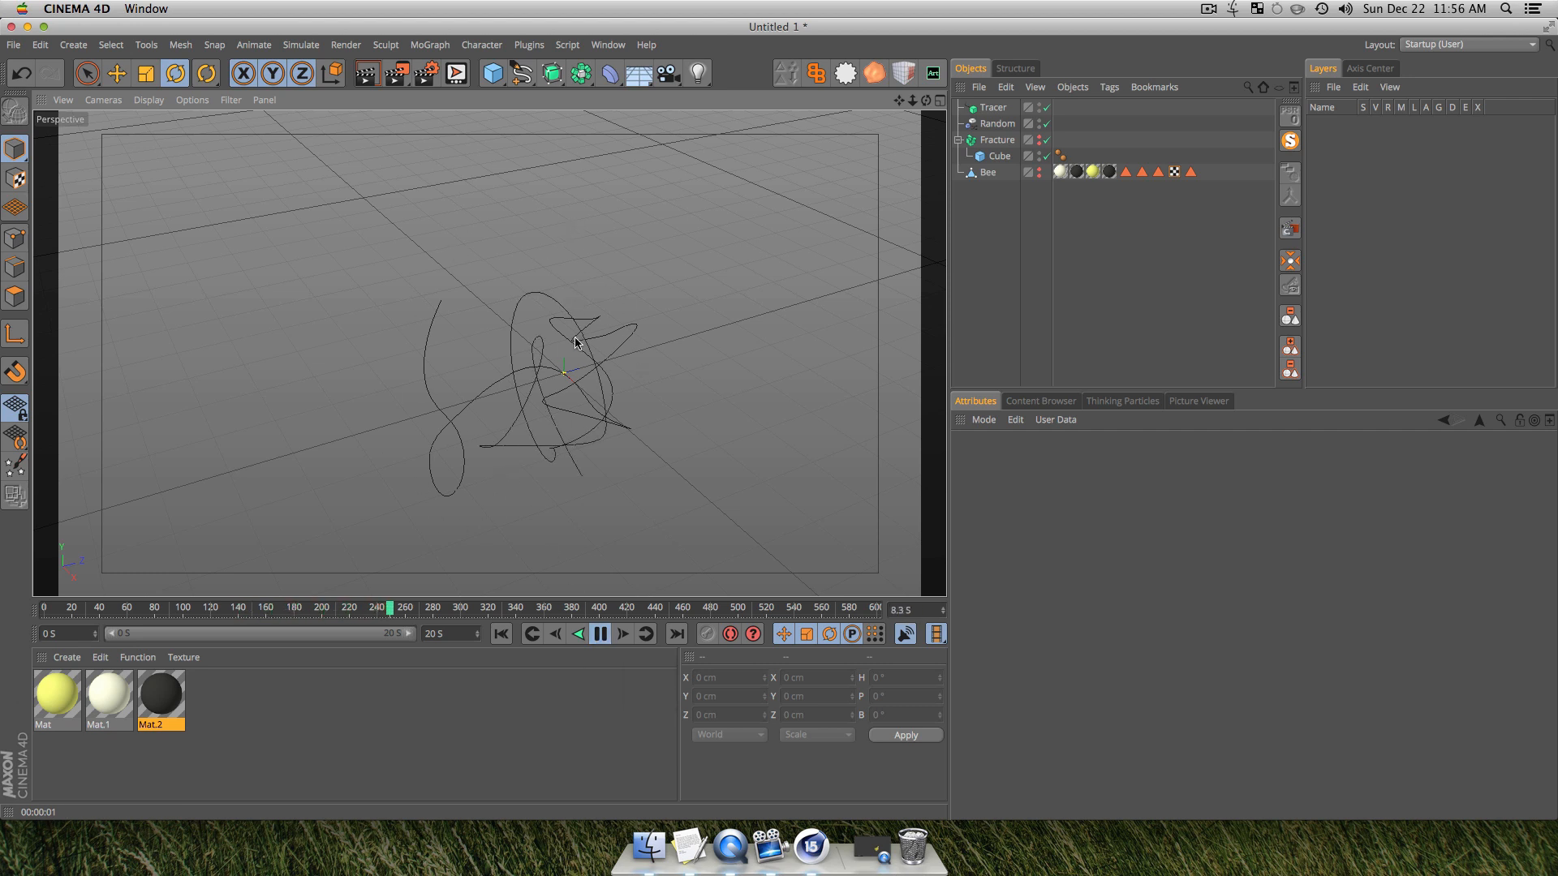
left_click(601, 634)
left_click(501, 634)
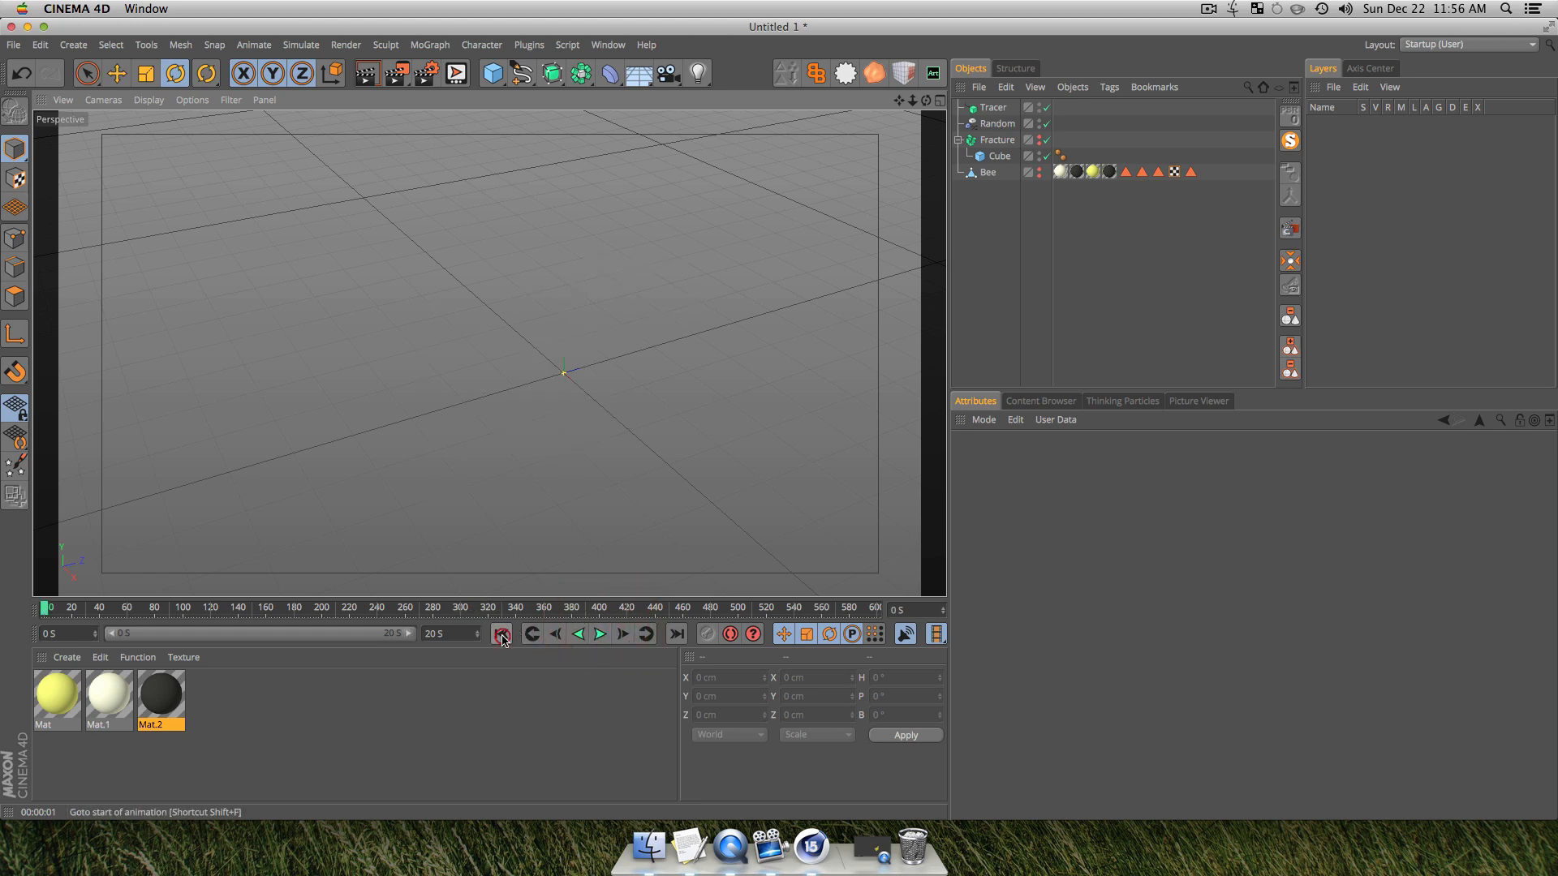
Step: Add a MoGraph Cloner object to the scene
left_click(1003, 261)
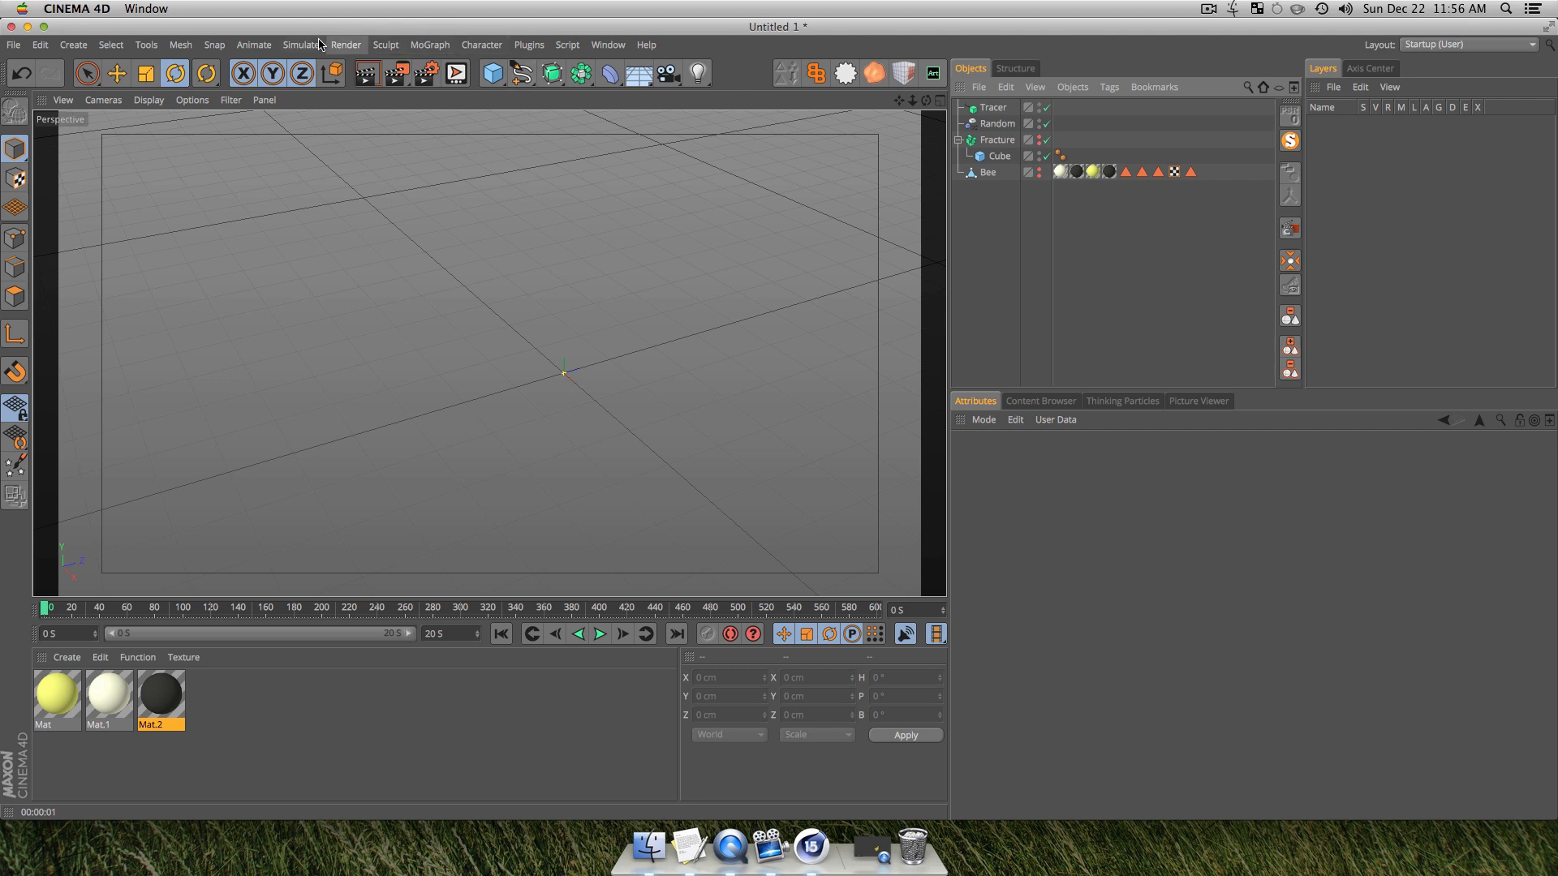
left_click(429, 45)
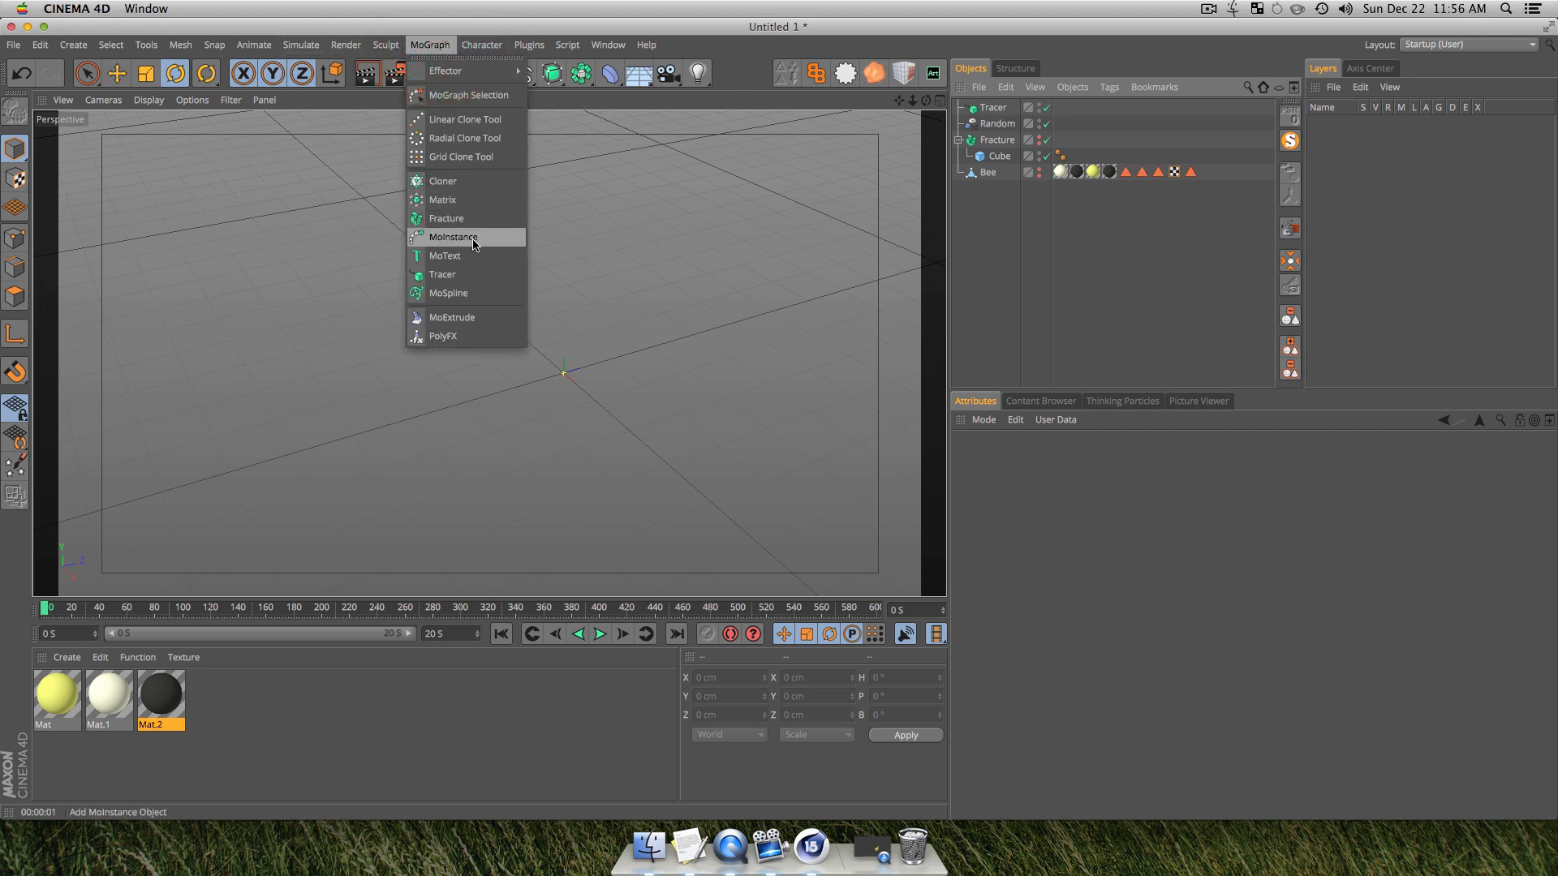
left_click(454, 186)
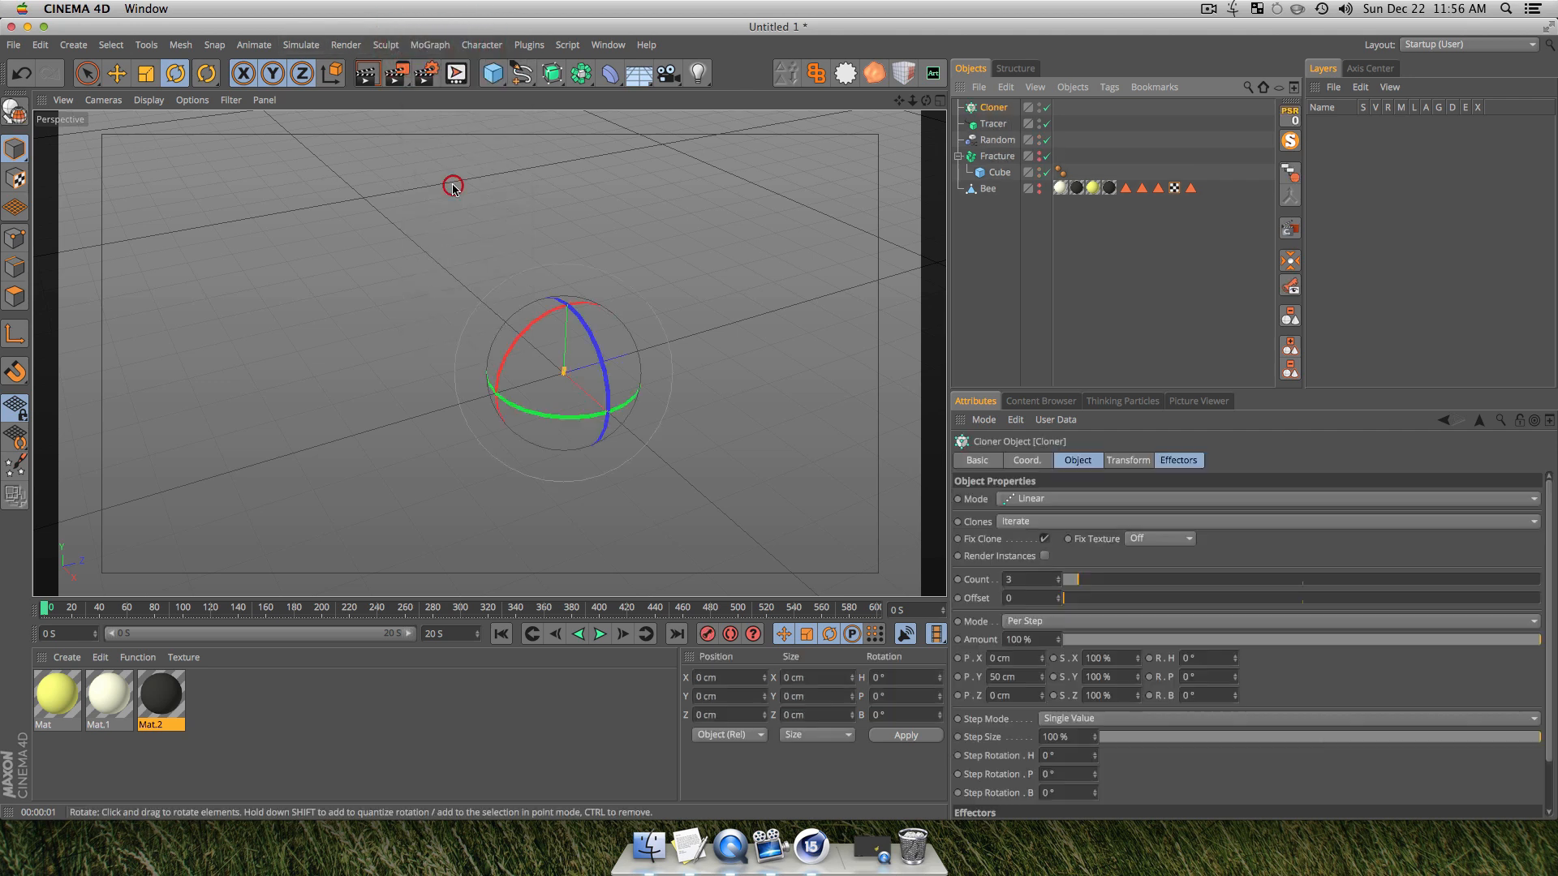
left_click(1013, 245)
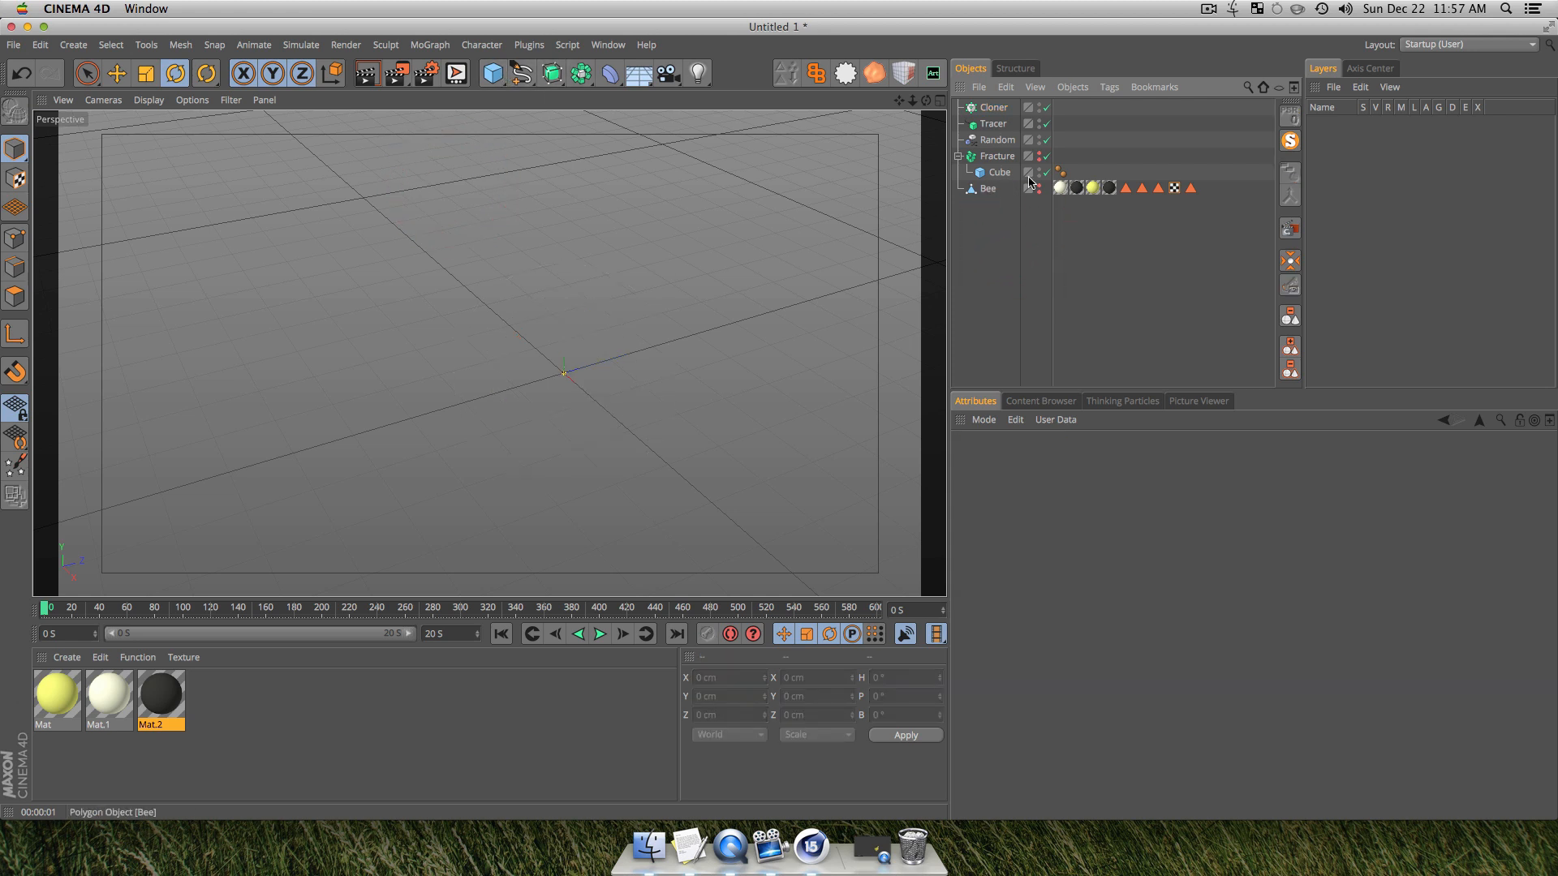
Step: Create a new cube scaled uniformly to about 146 cm and make it a child of the Cloner
left_click(493, 74)
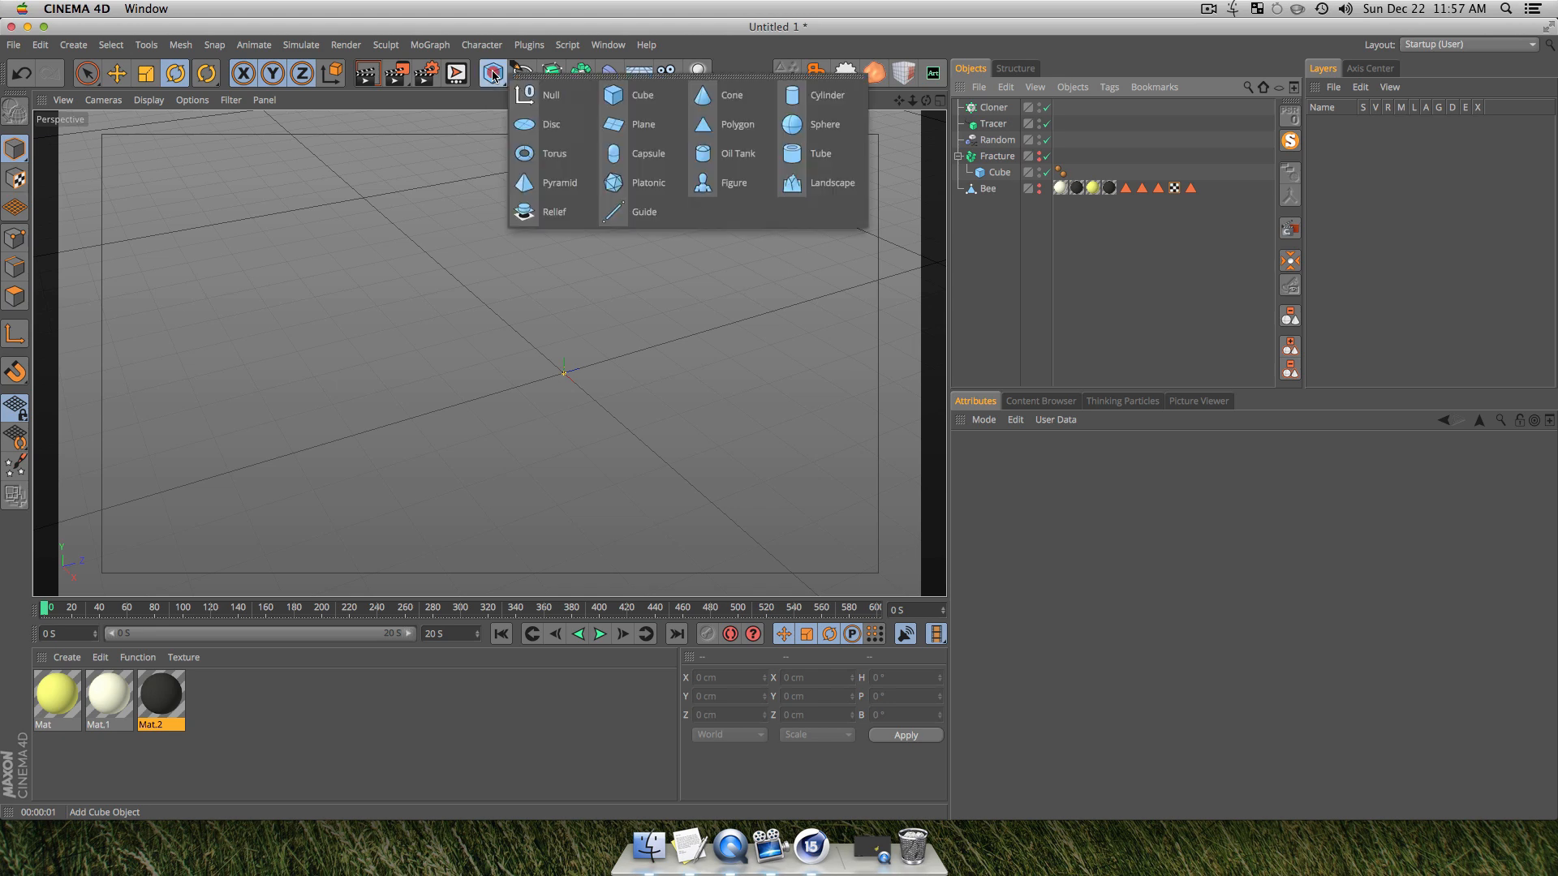
left_click(617, 95)
key("t")
left_click_drag(669, 351, 661, 353)
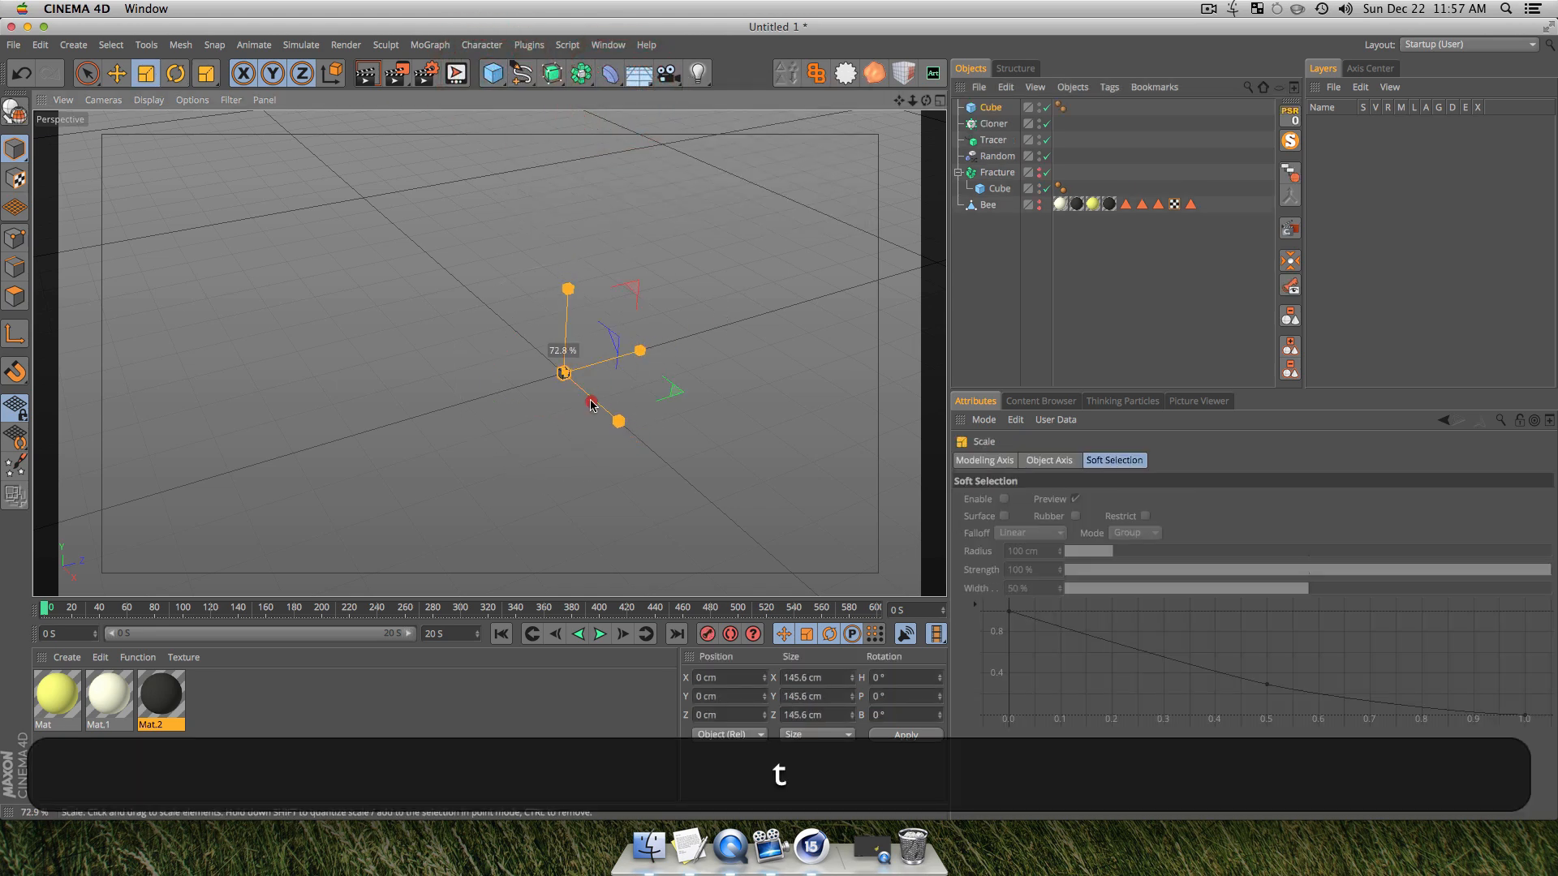
left_click_drag(590, 406, 591, 400)
left_click(998, 254)
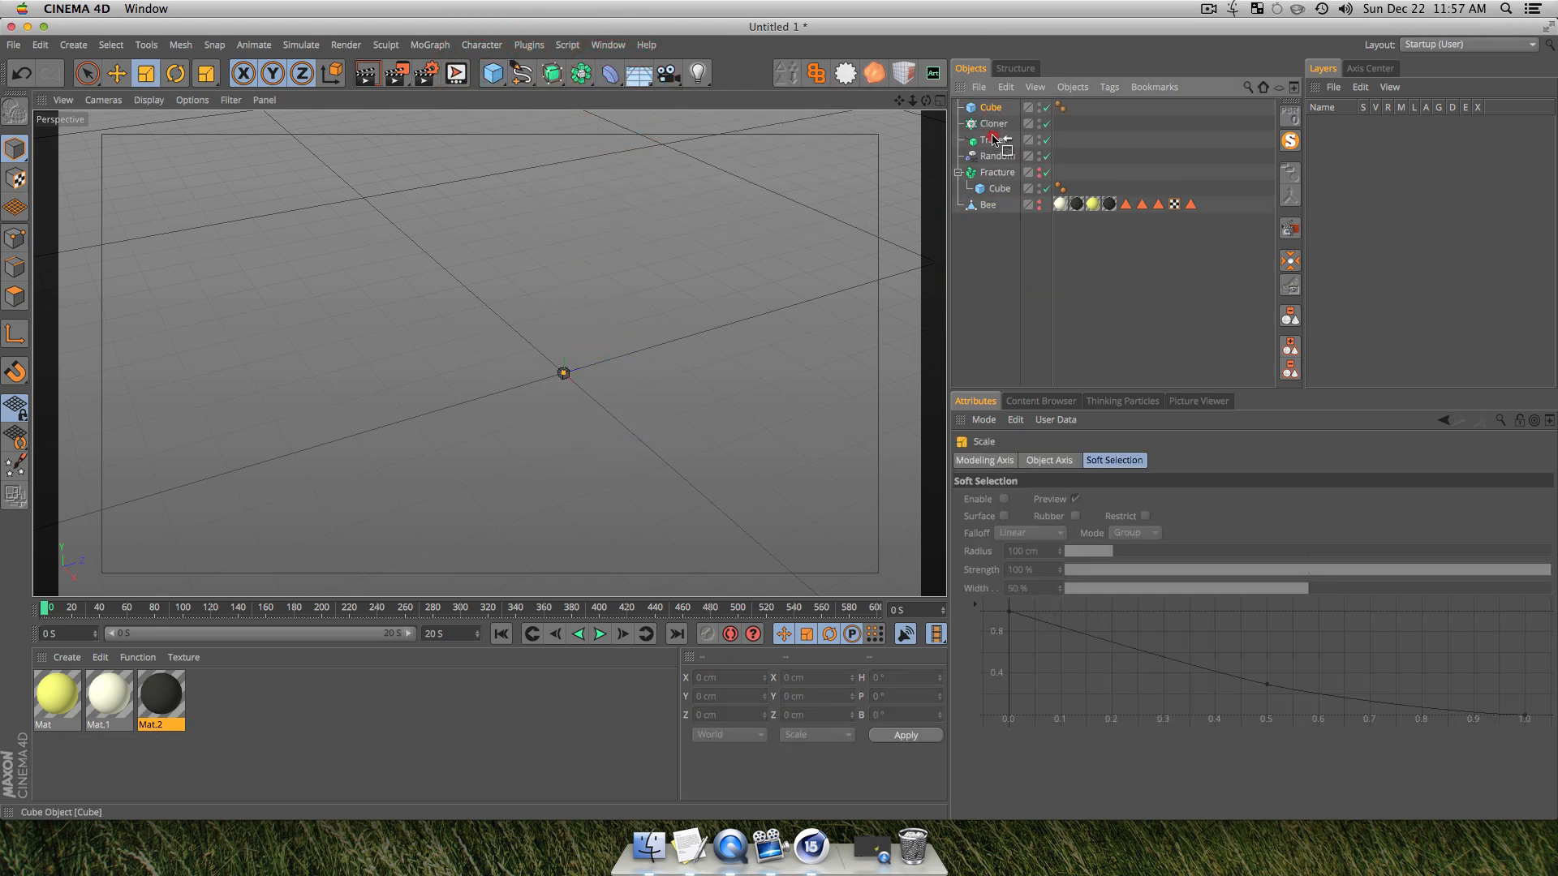
left_click_drag(994, 130, 993, 127)
left_click(1036, 351)
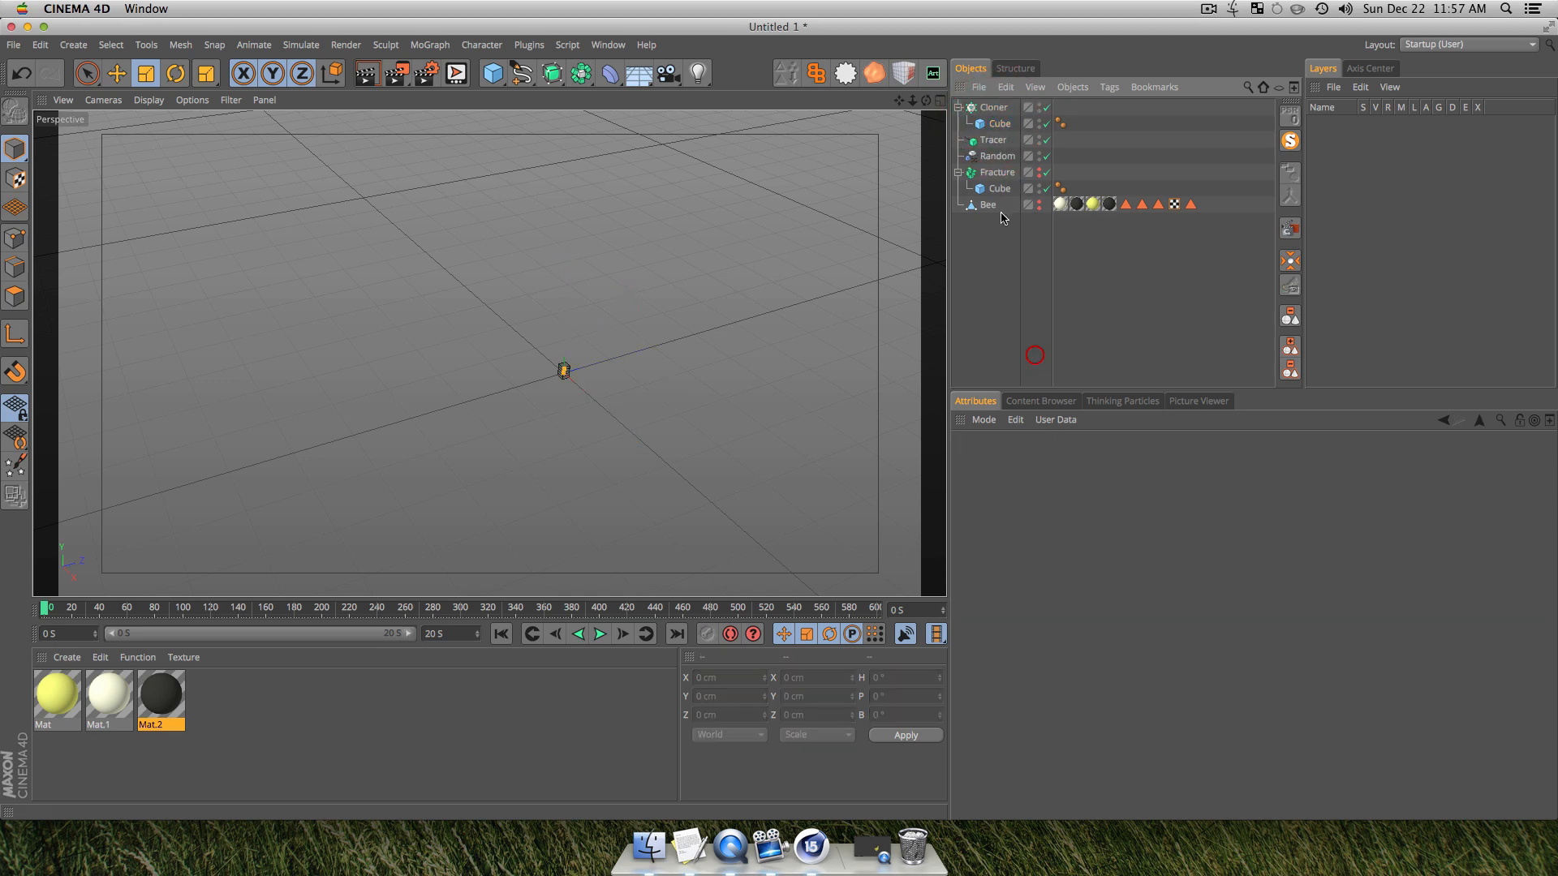
Step: Switch the Cloner to Object mode and assign the Tracer as its object
left_click(990, 112)
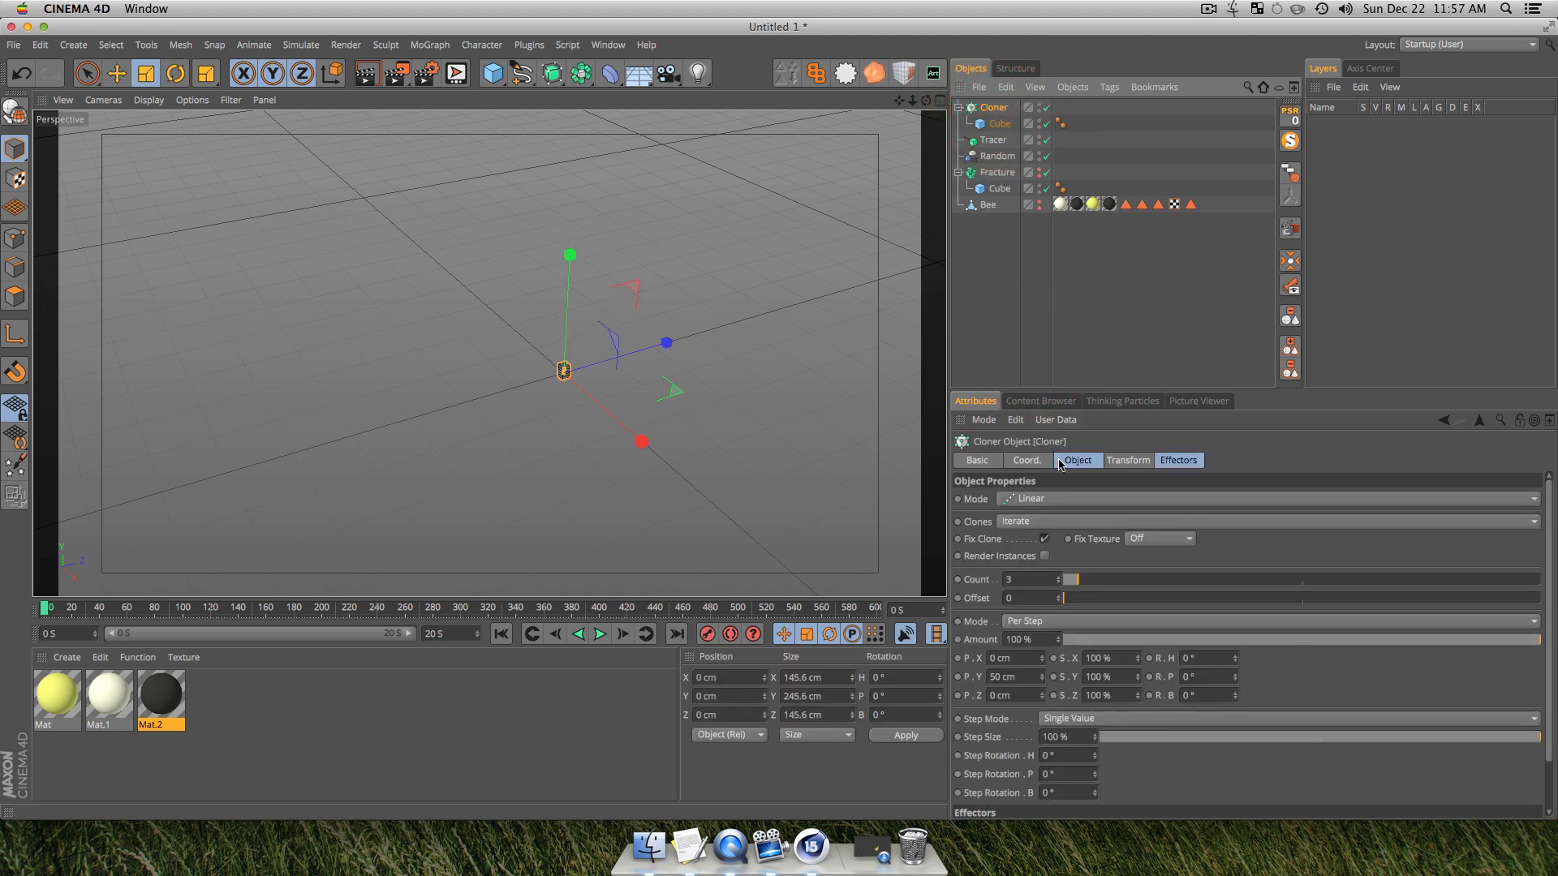
left_click(1006, 502)
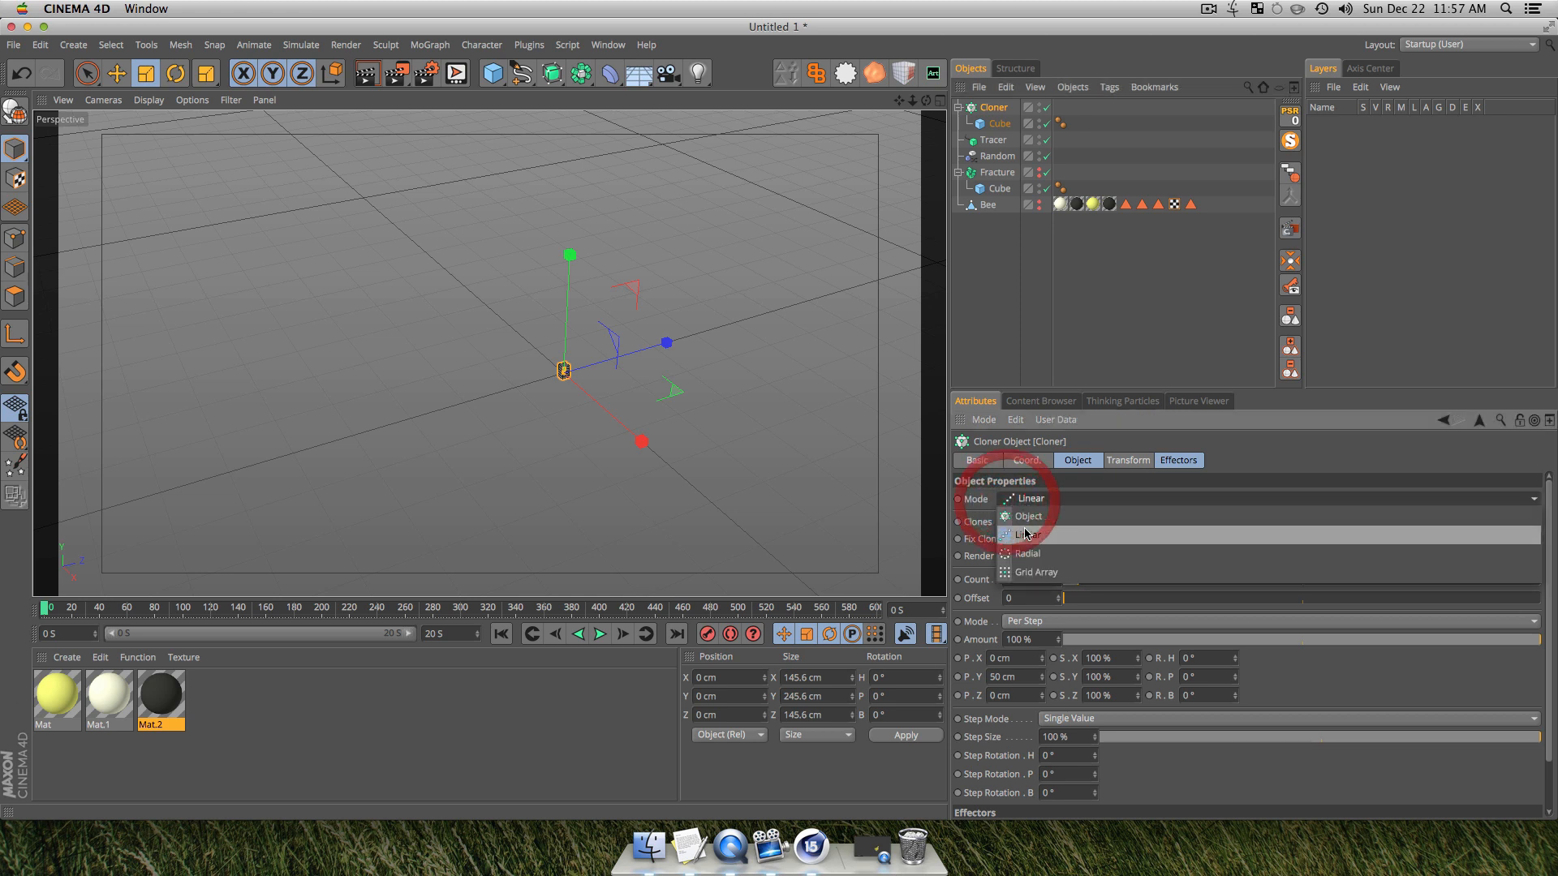
left_click(1024, 462)
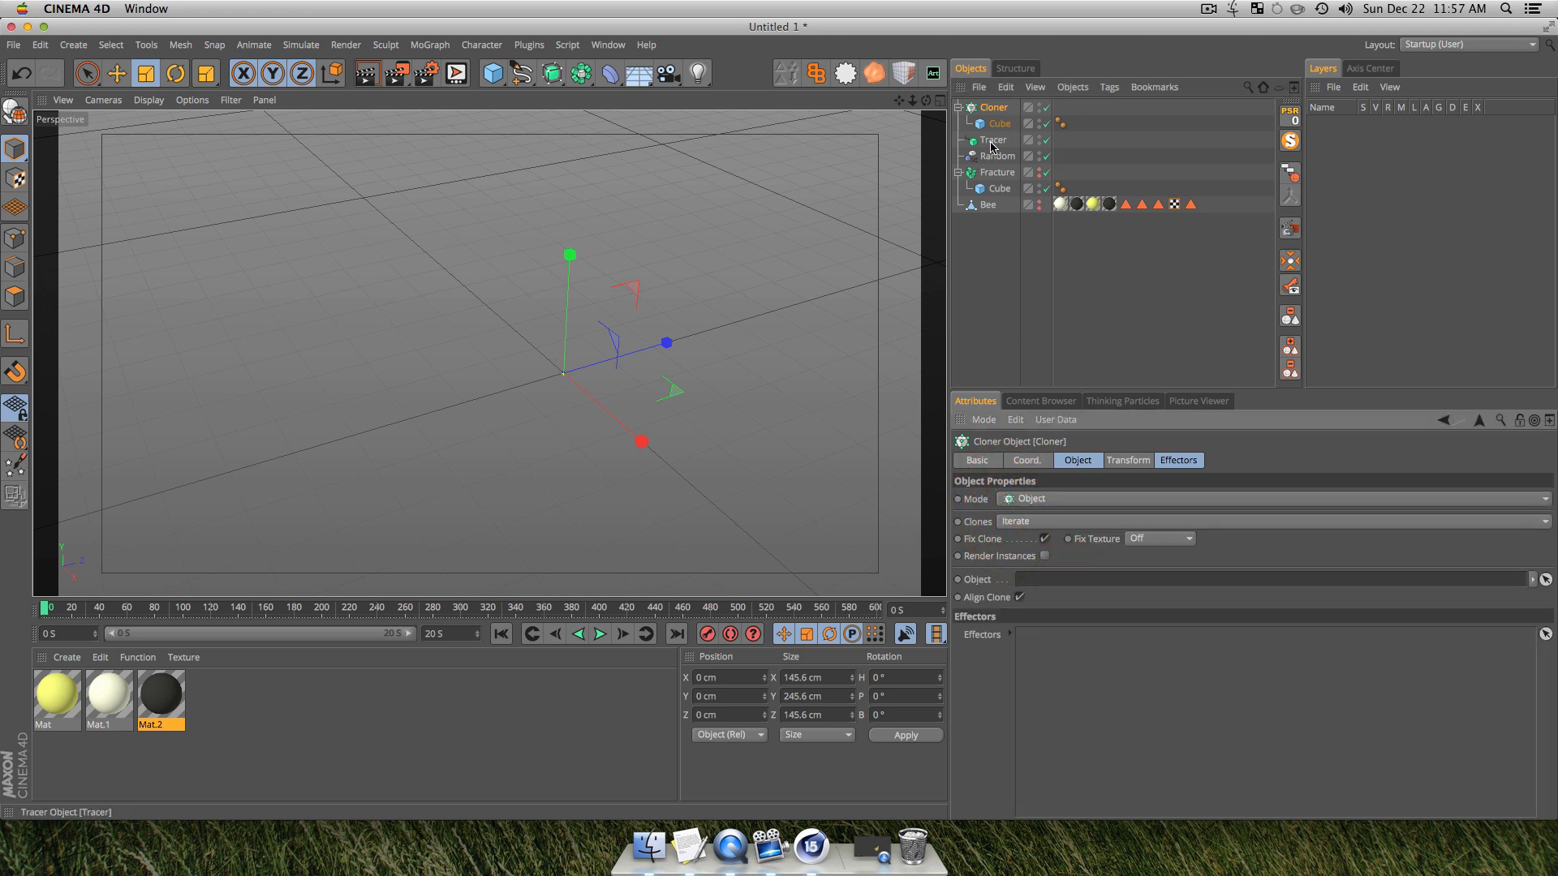
left_click_drag(992, 146, 1047, 290)
left_click_drag(1041, 579, 1038, 578)
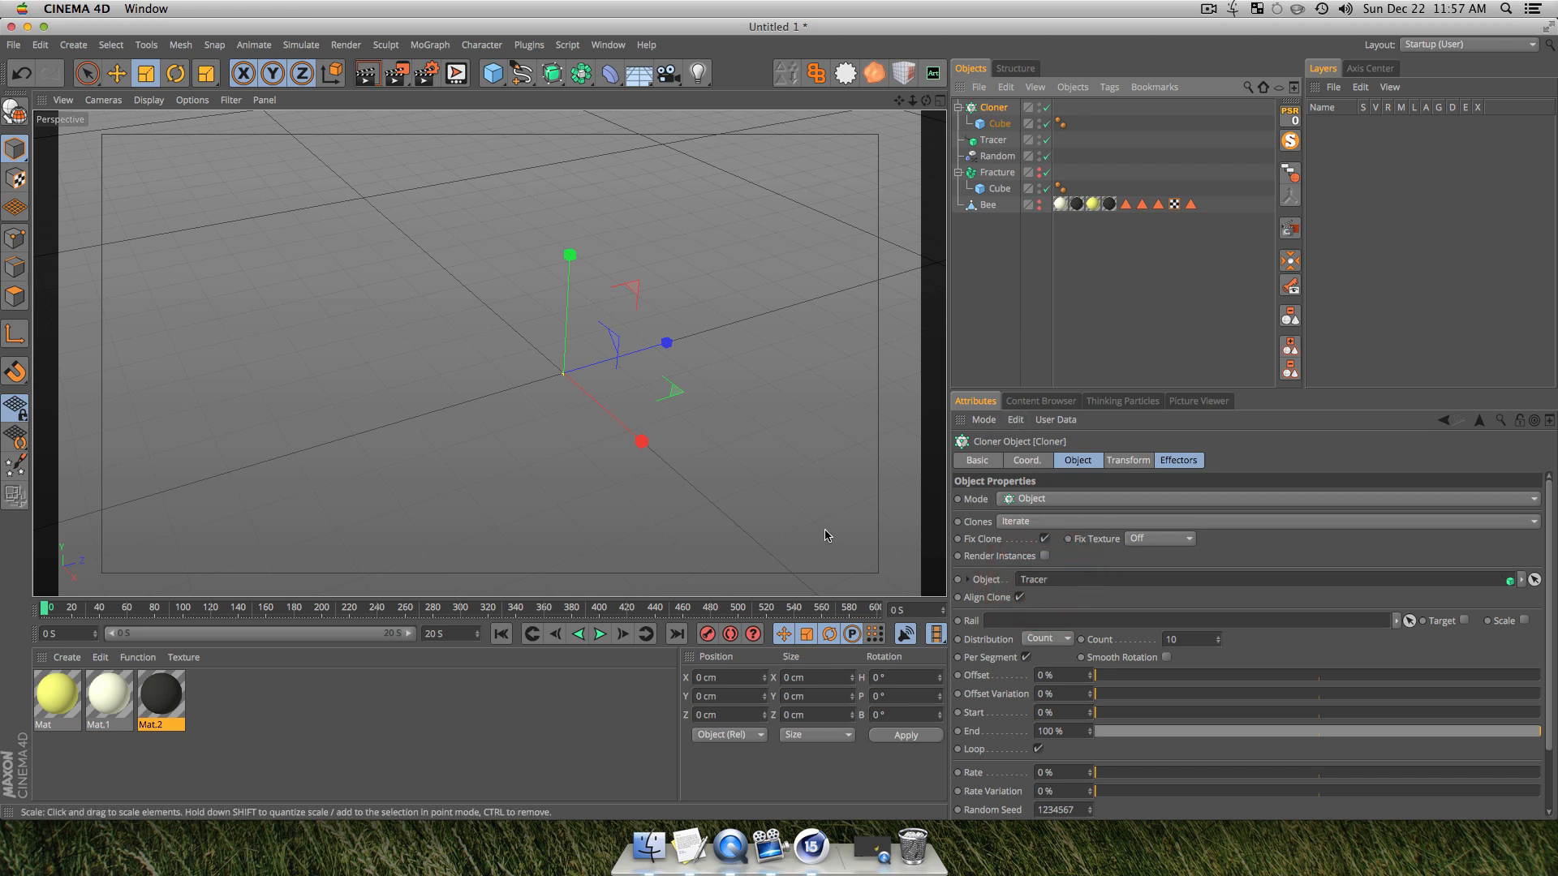
Step: Play the animation, examine the cloned cubes along the traced path from different angles, and stop playback
scroll(825, 535, "down", 1)
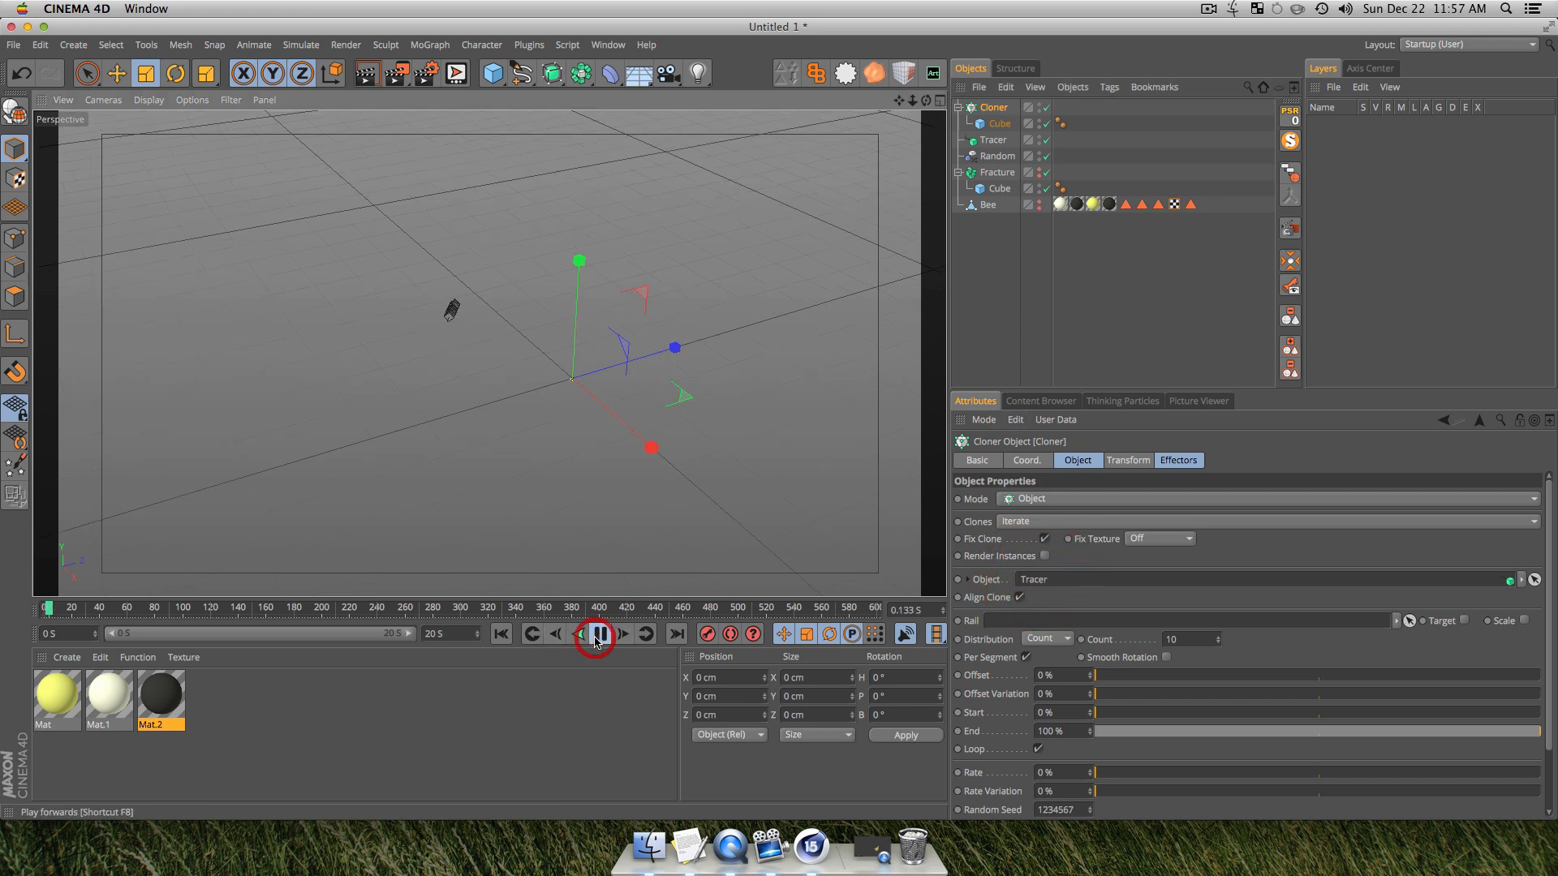
scroll(504, 428, "down", 4)
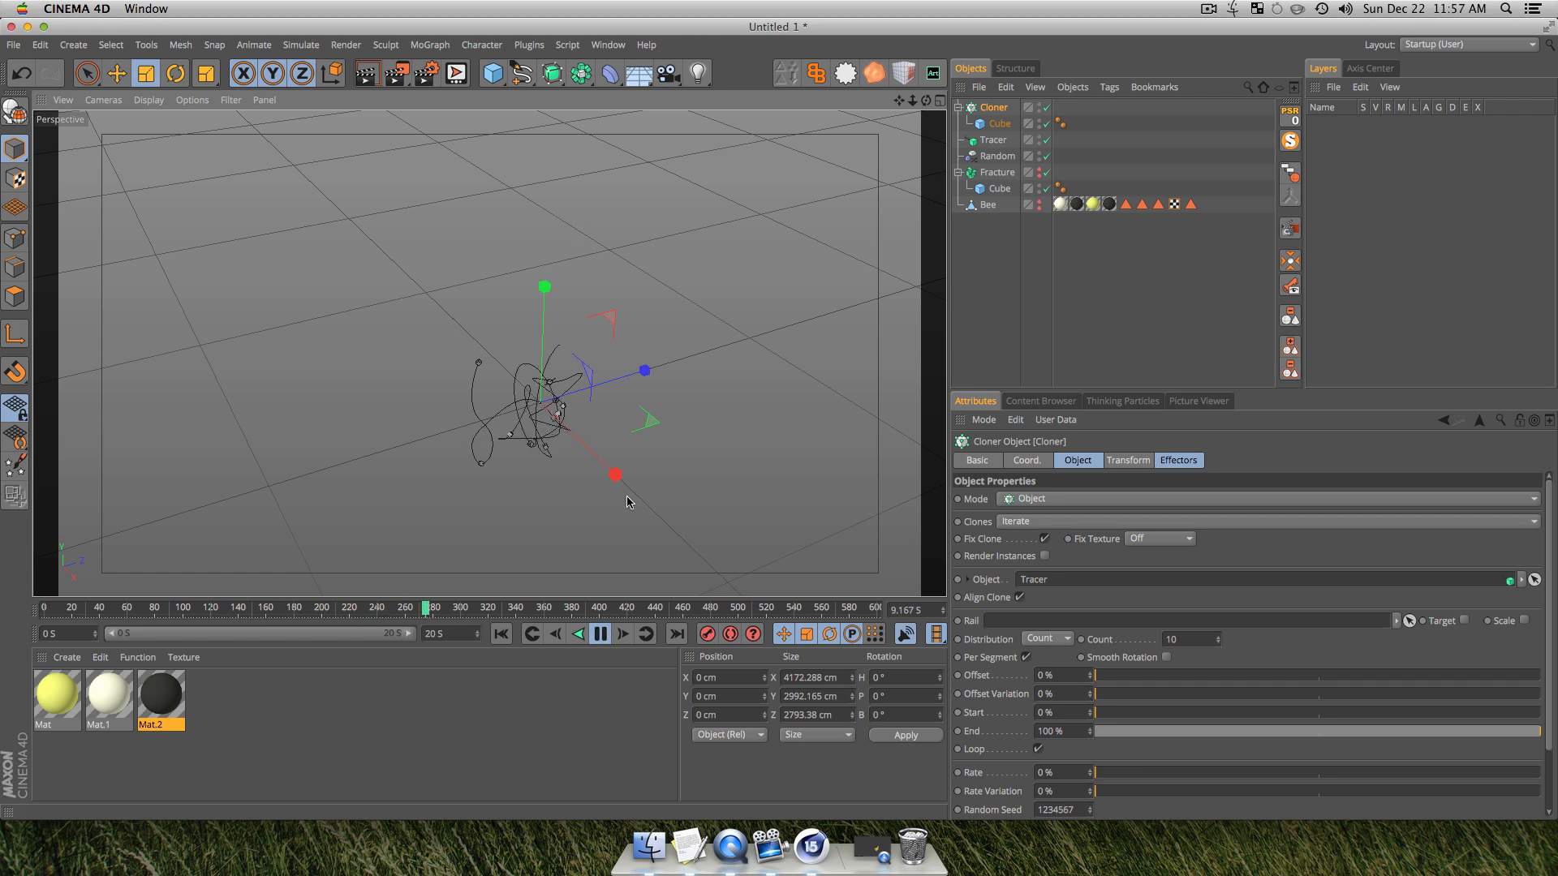
key("3")
left_click_drag(432, 448, 719, 386)
key("1")
left_click_drag(496, 458, 654, 349)
key("2")
key("3")
mouse_move(621, 398)
left_mouse_down()
mouse_move(445, 412)
mouse_move(659, 372)
mouse_move(643, 396)
left_mouse_up()
key("1")
key("3")
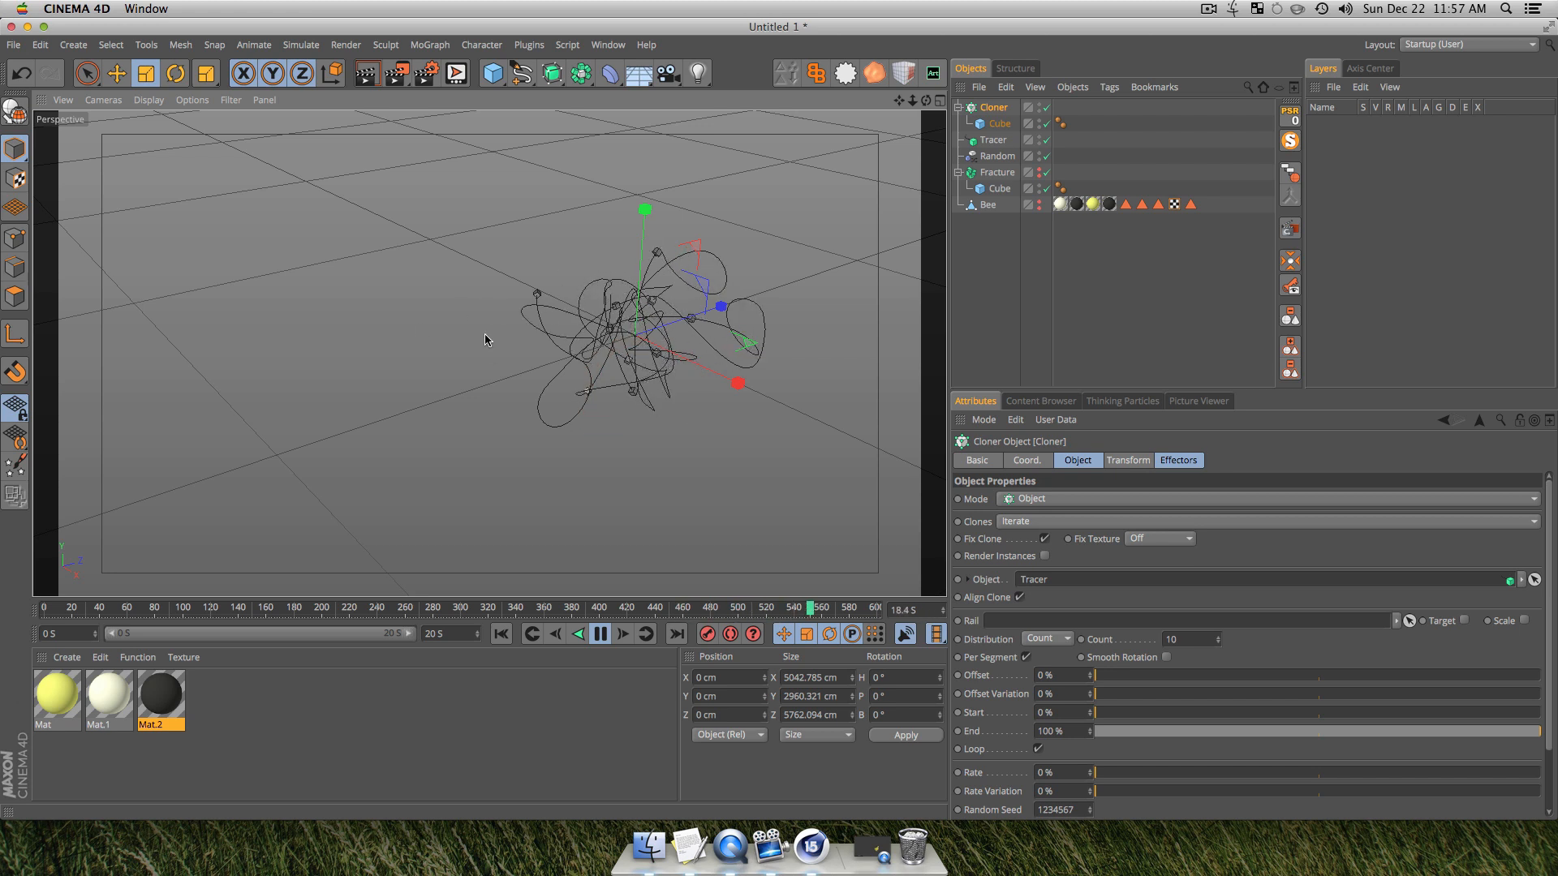
left_click(601, 633)
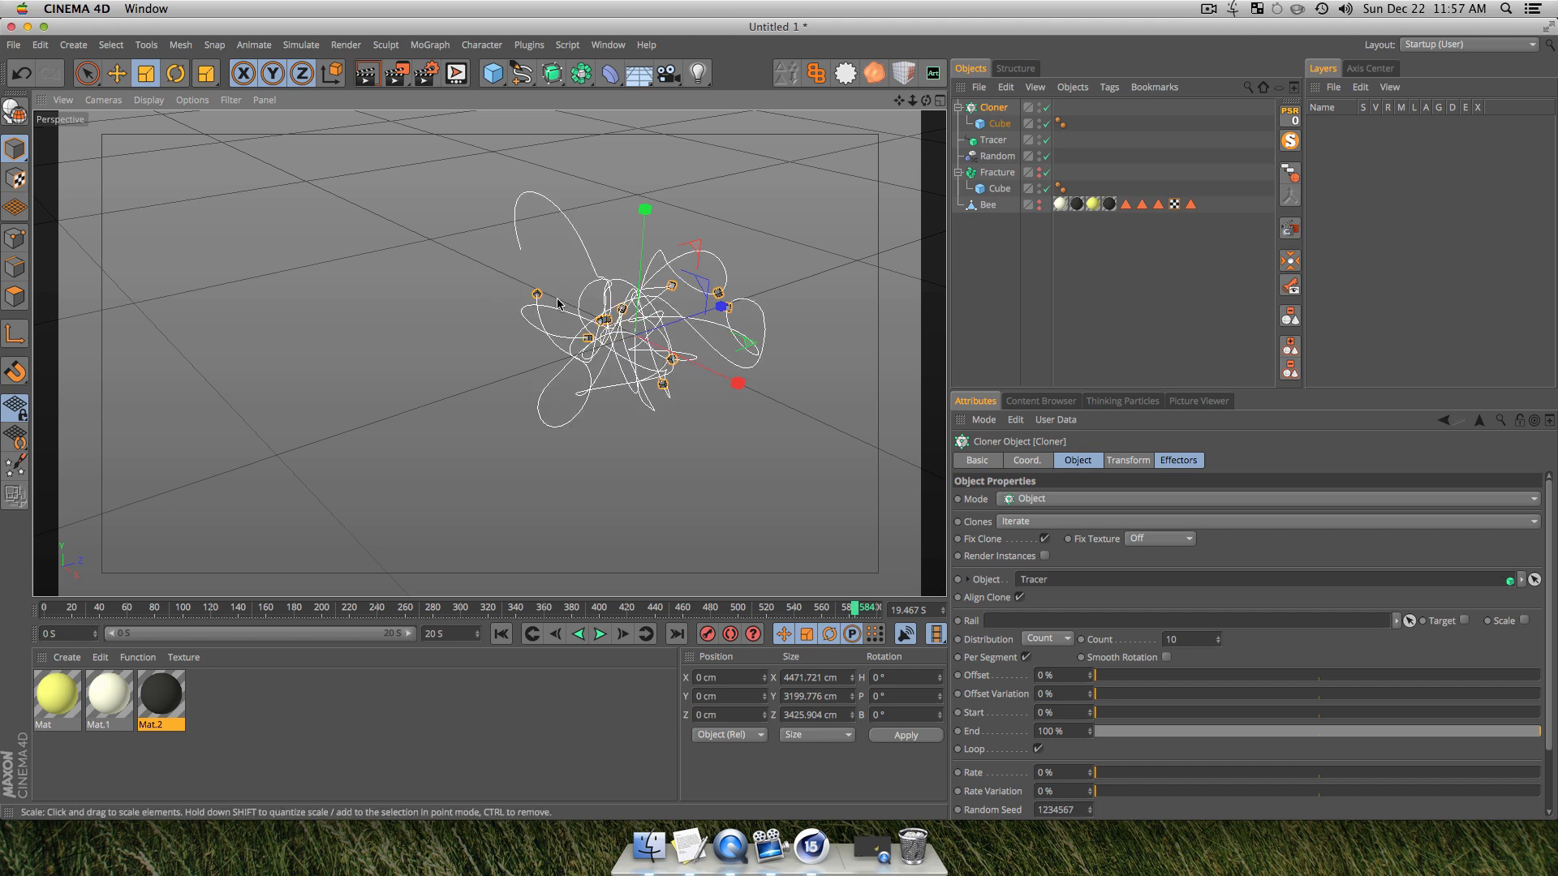
Step: Raise the Cloner's count to 110 and replay the animation from the start
left_click_drag(1218, 641, 1218, 561)
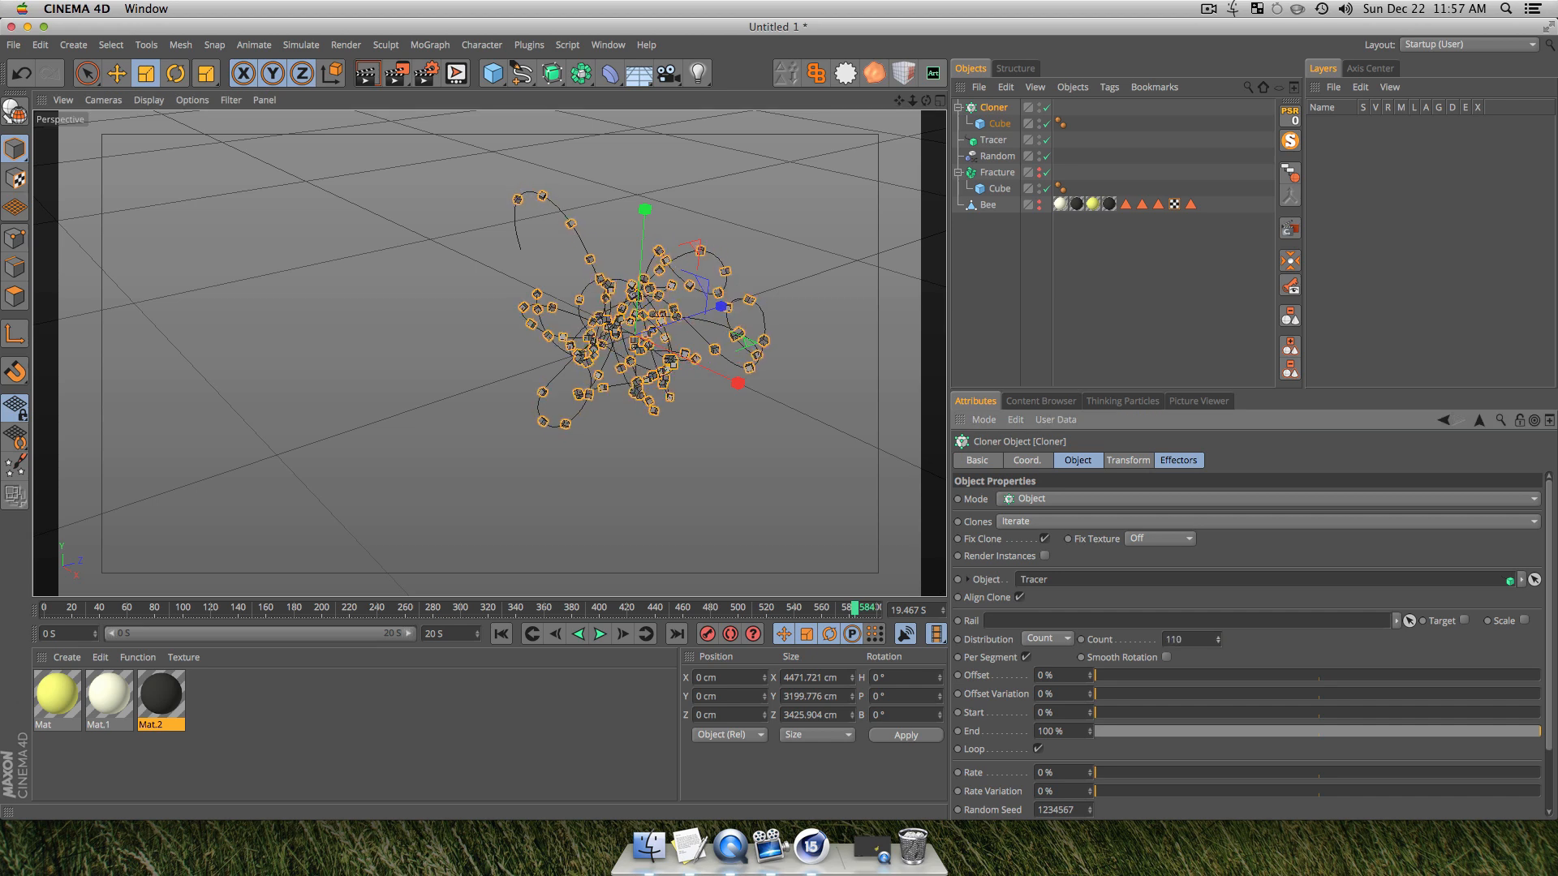
left_click(499, 637)
left_click(600, 635)
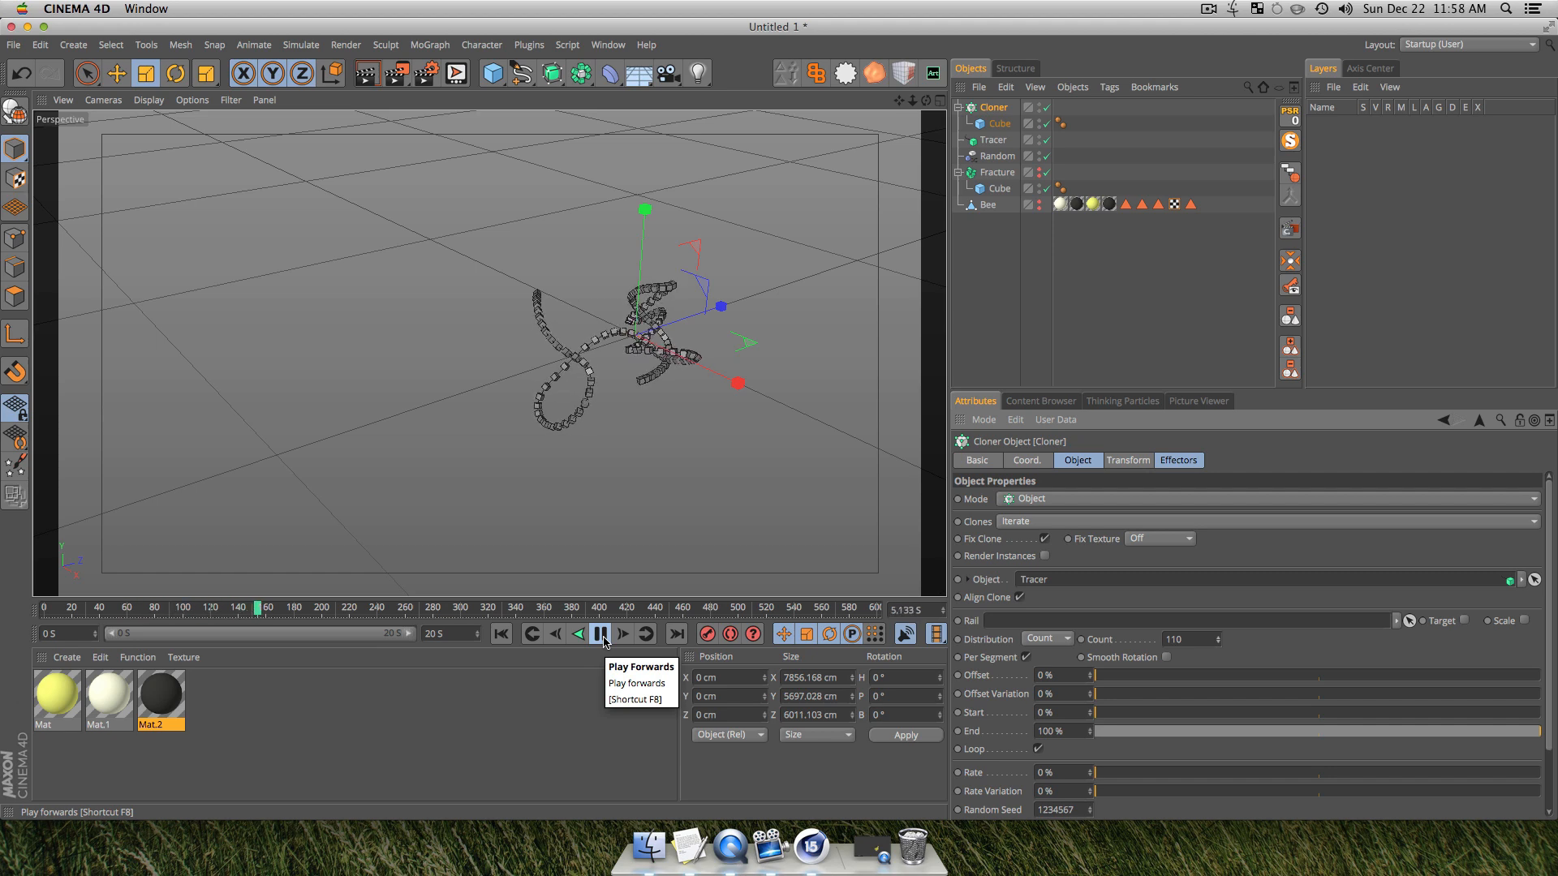
Step: Examine the denser row of cubes along the moving path from several angles, then stop playback and return to the first frame
scroll(635, 352, "up", 5)
key("3")
left_click_drag(667, 327, 549, 338)
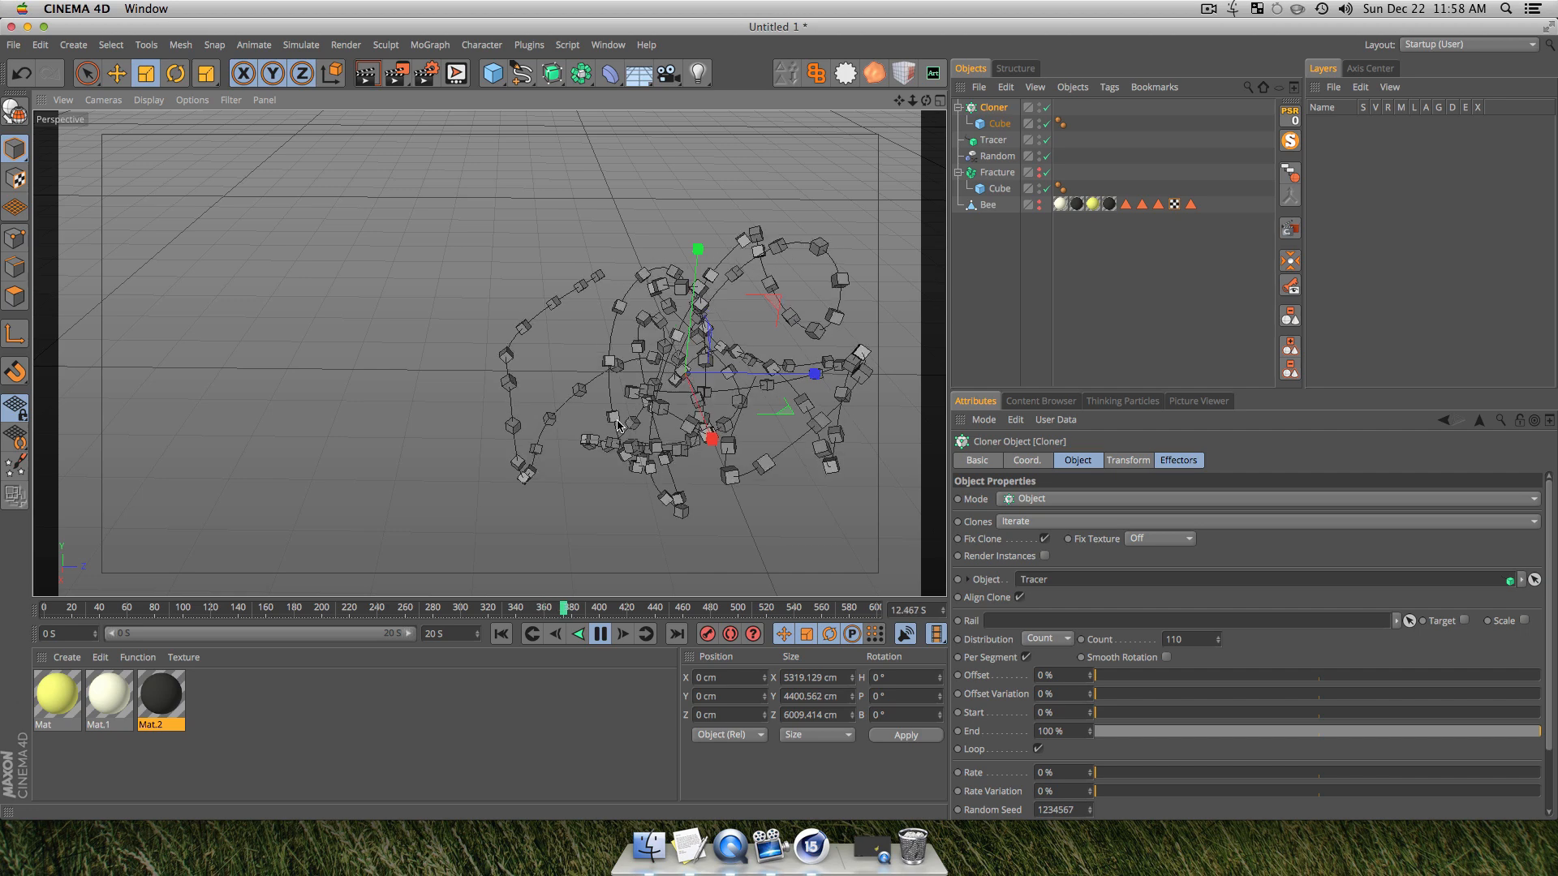
key("3")
left_click_drag(618, 425, 470, 438)
key("1")
key("2")
key("3")
left_click_drag(489, 354, 606, 341)
key("1")
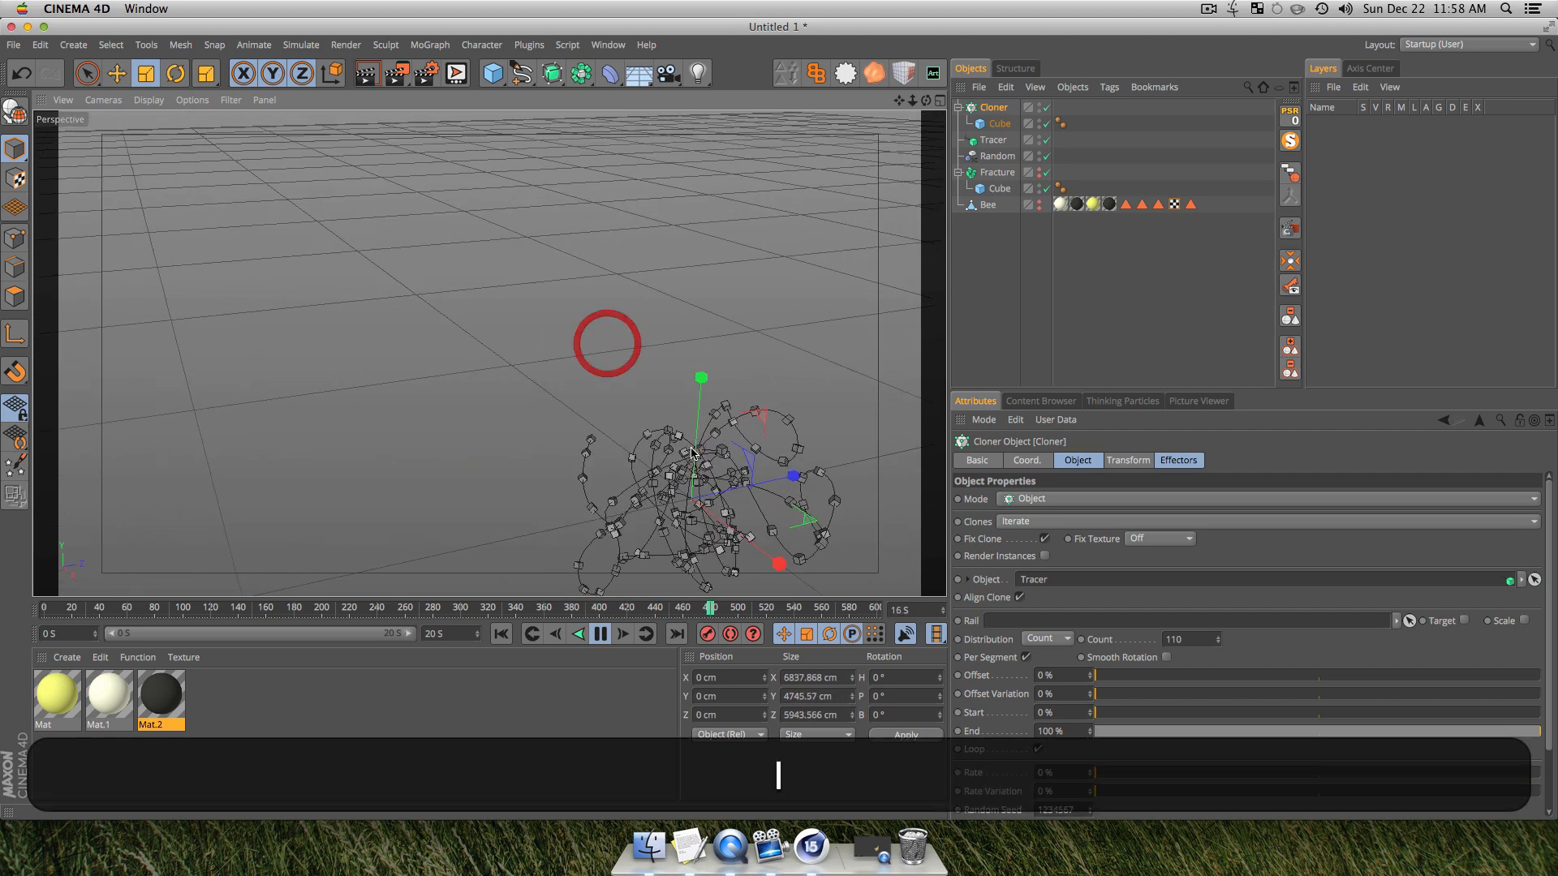
left_click_drag(689, 443, 664, 338)
key("2")
left_click_drag(718, 406, 787, 412)
key("3")
left_click_drag(761, 466, 528, 363)
key("1")
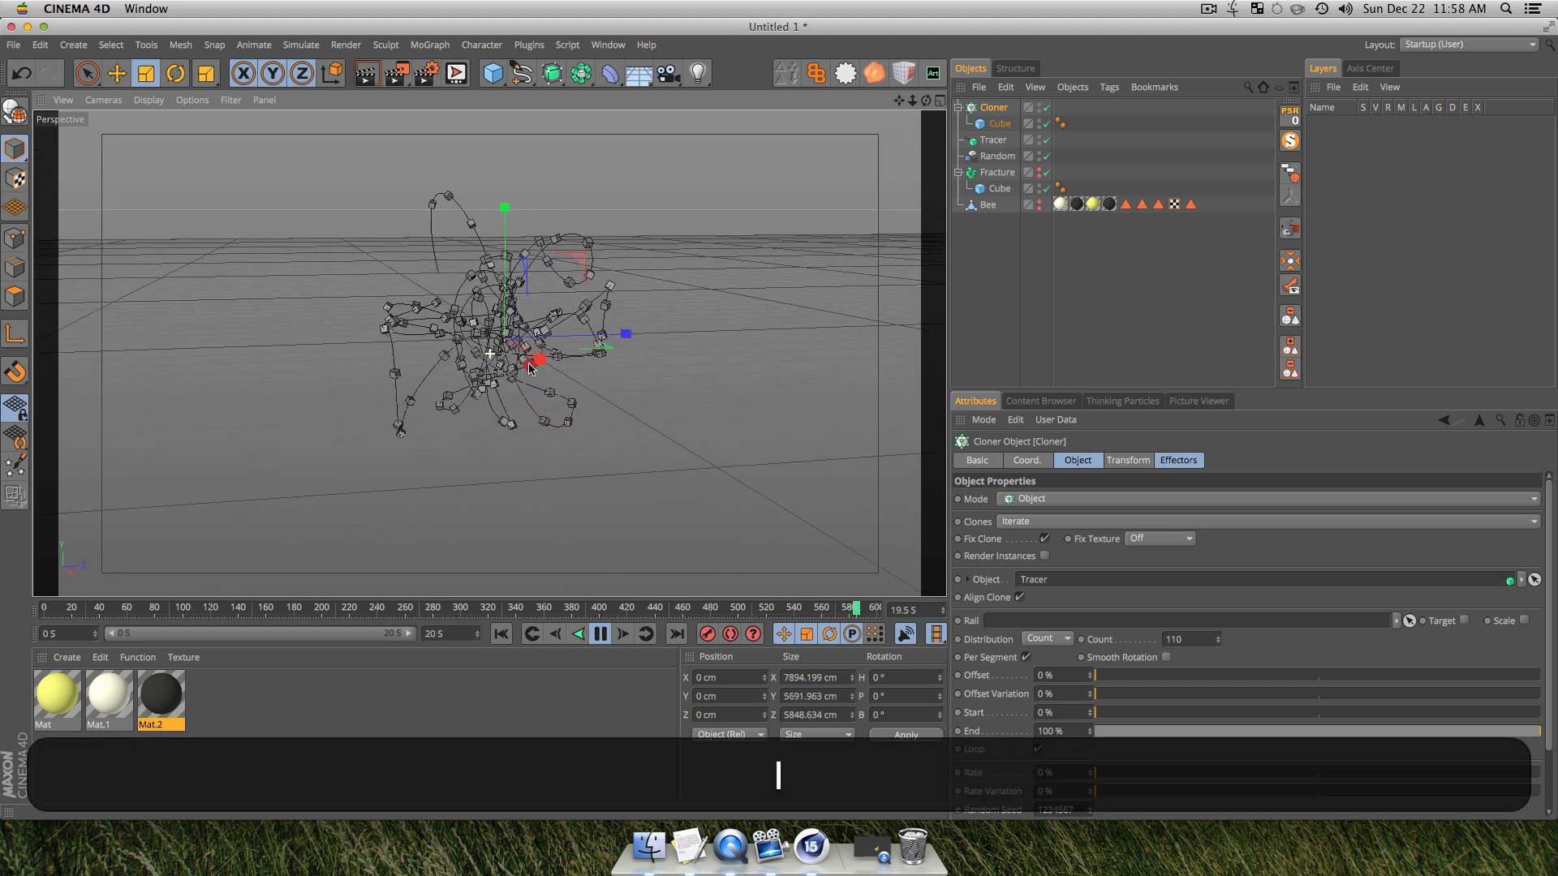
key("2")
left_click_drag(425, 349, 386, 354)
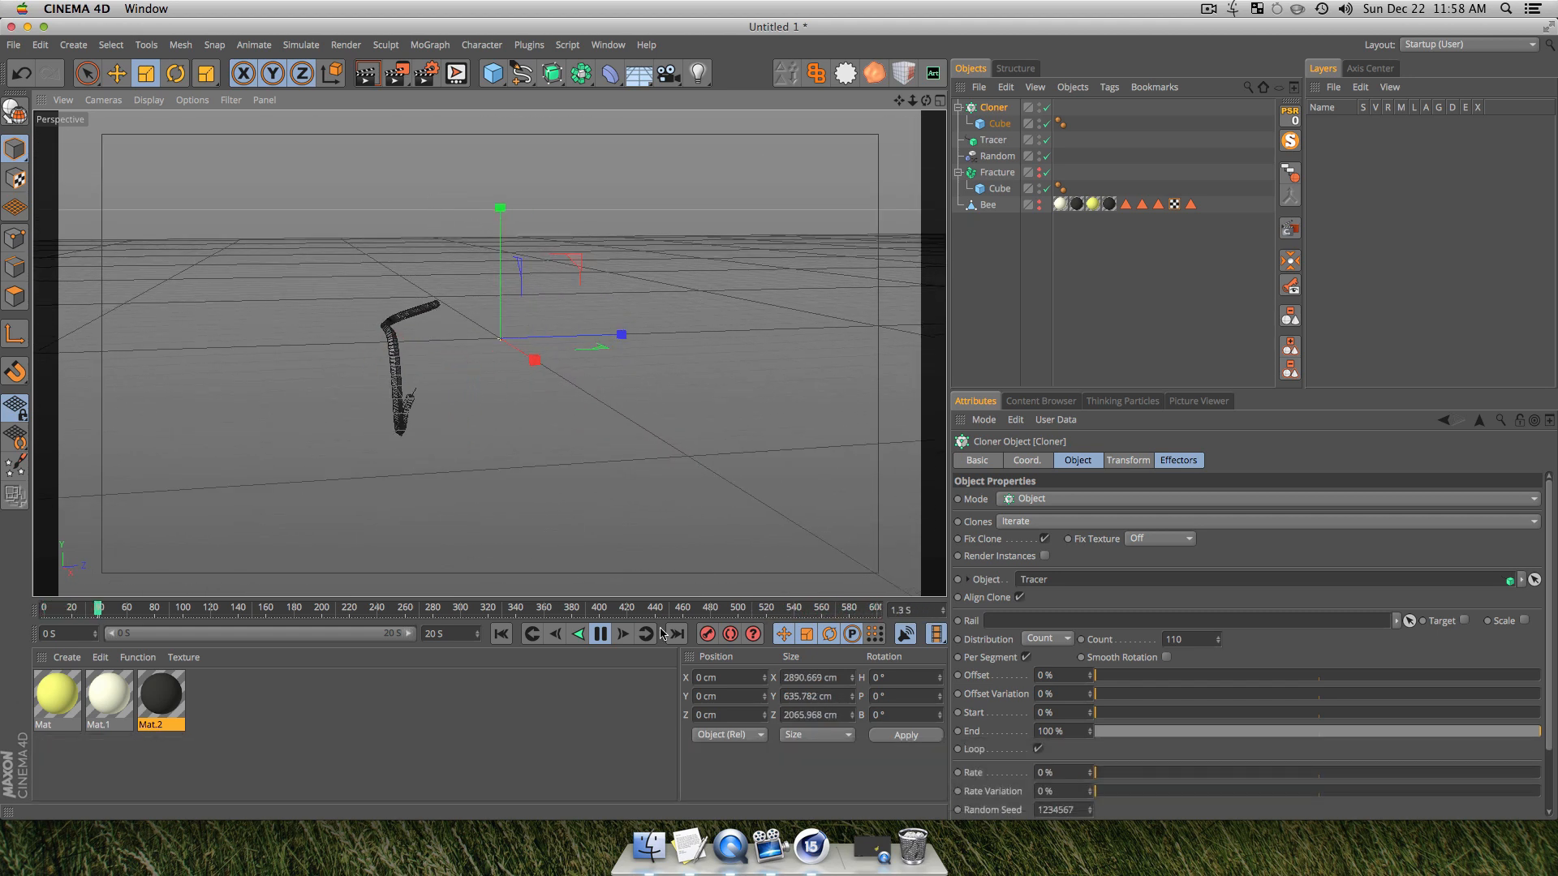
left_click(599, 637)
left_click(502, 636)
key("3")
left_click_drag(488, 353, 445, 435)
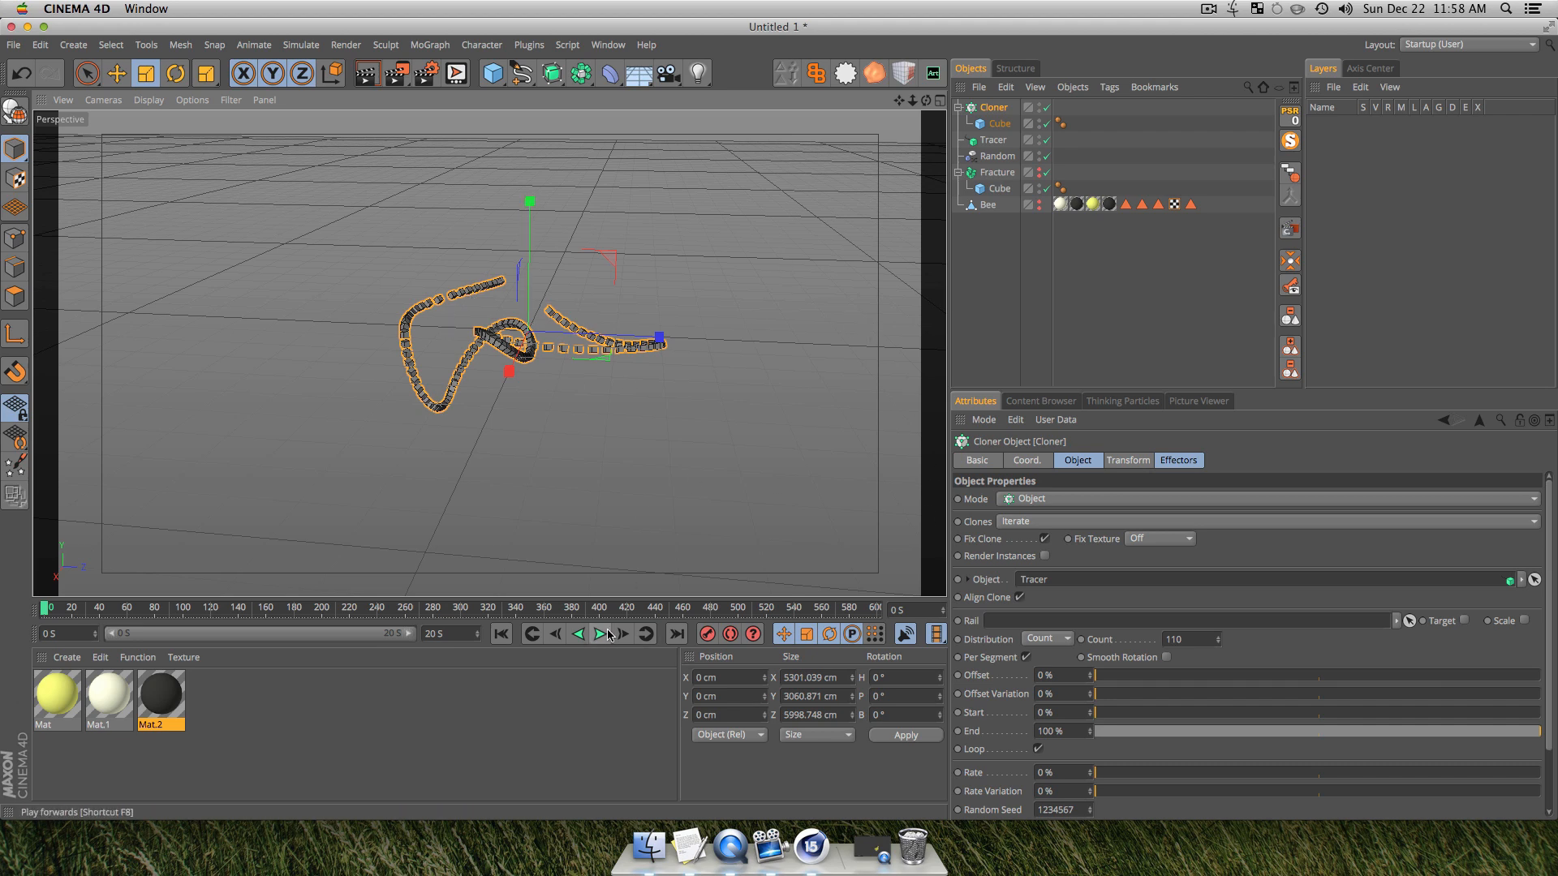
Step: Return to the first frame and add a Random effector to the Cloner of cubes
left_click(502, 636)
key("3")
left_click_drag(514, 309, 541, 363)
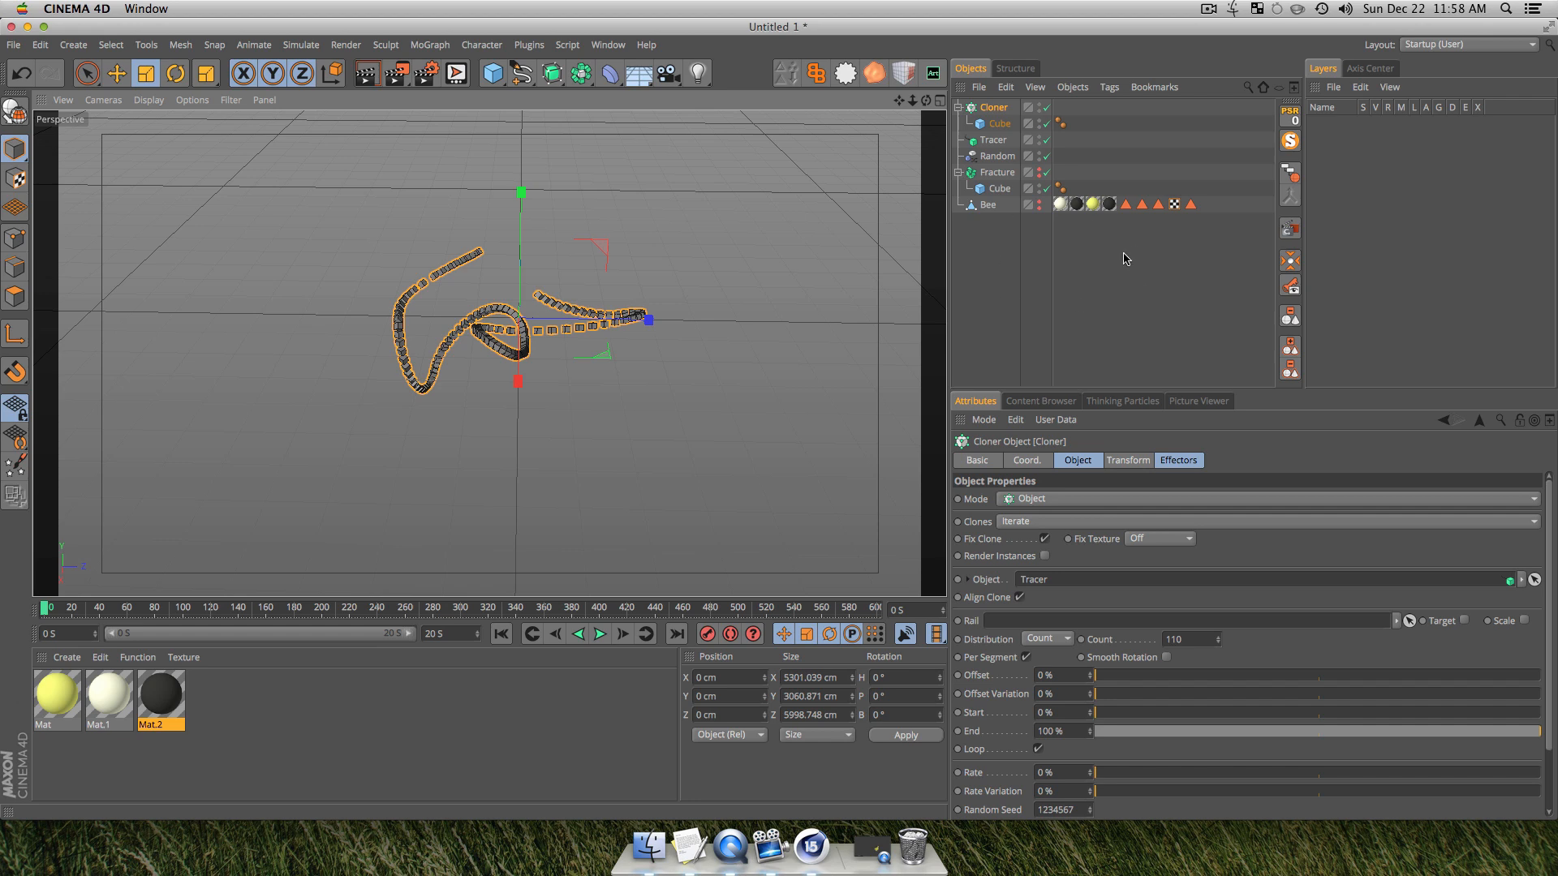
left_click(1010, 280)
left_click(996, 107)
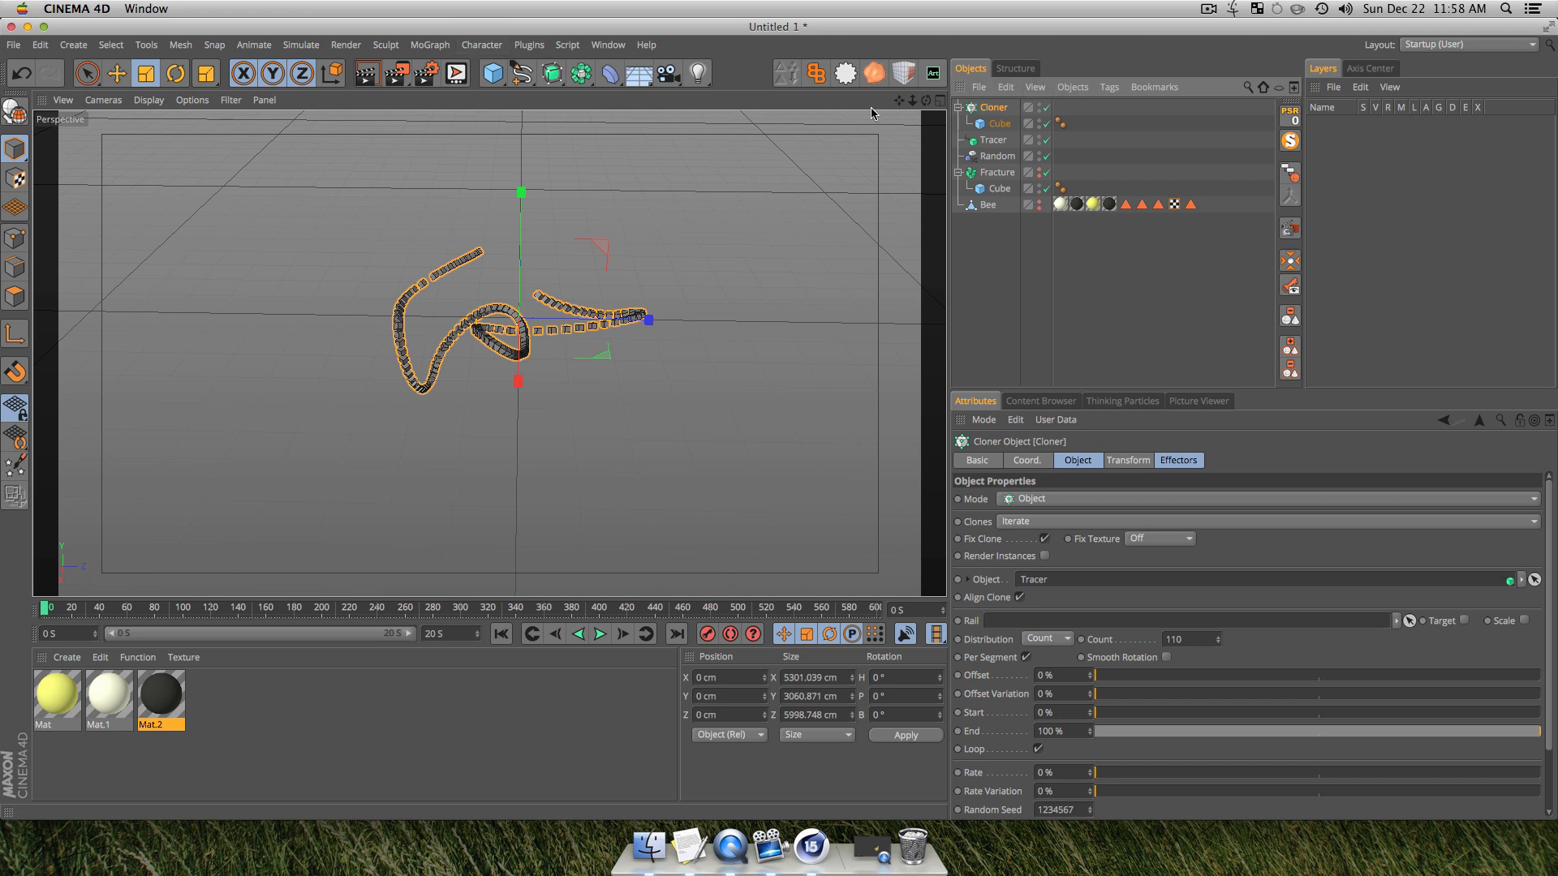
left_click(424, 45)
mouse_move(436, 80)
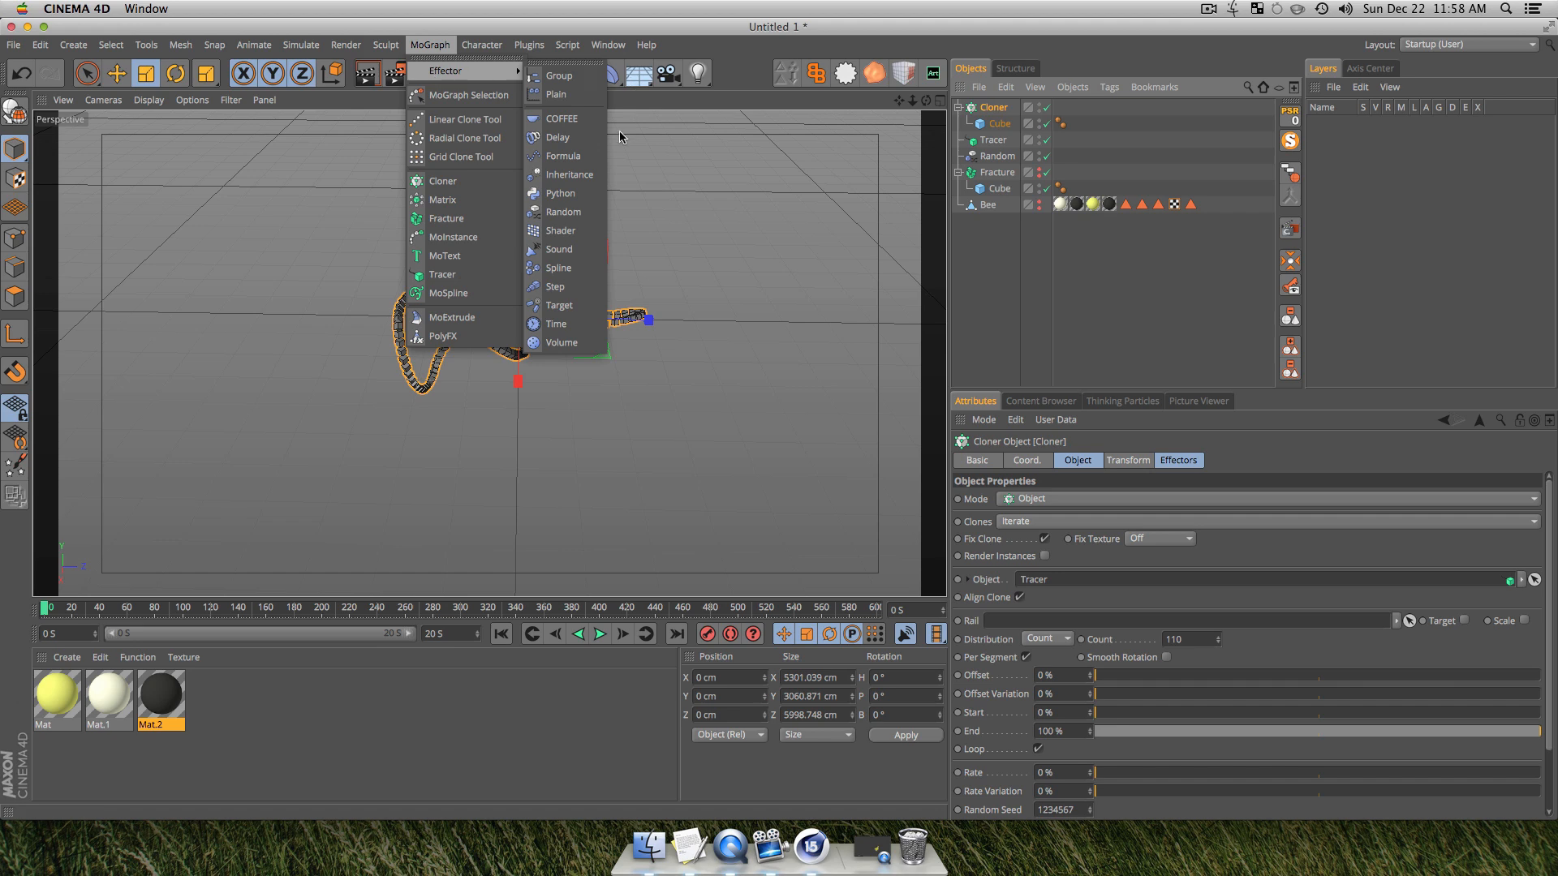
left_click(568, 211)
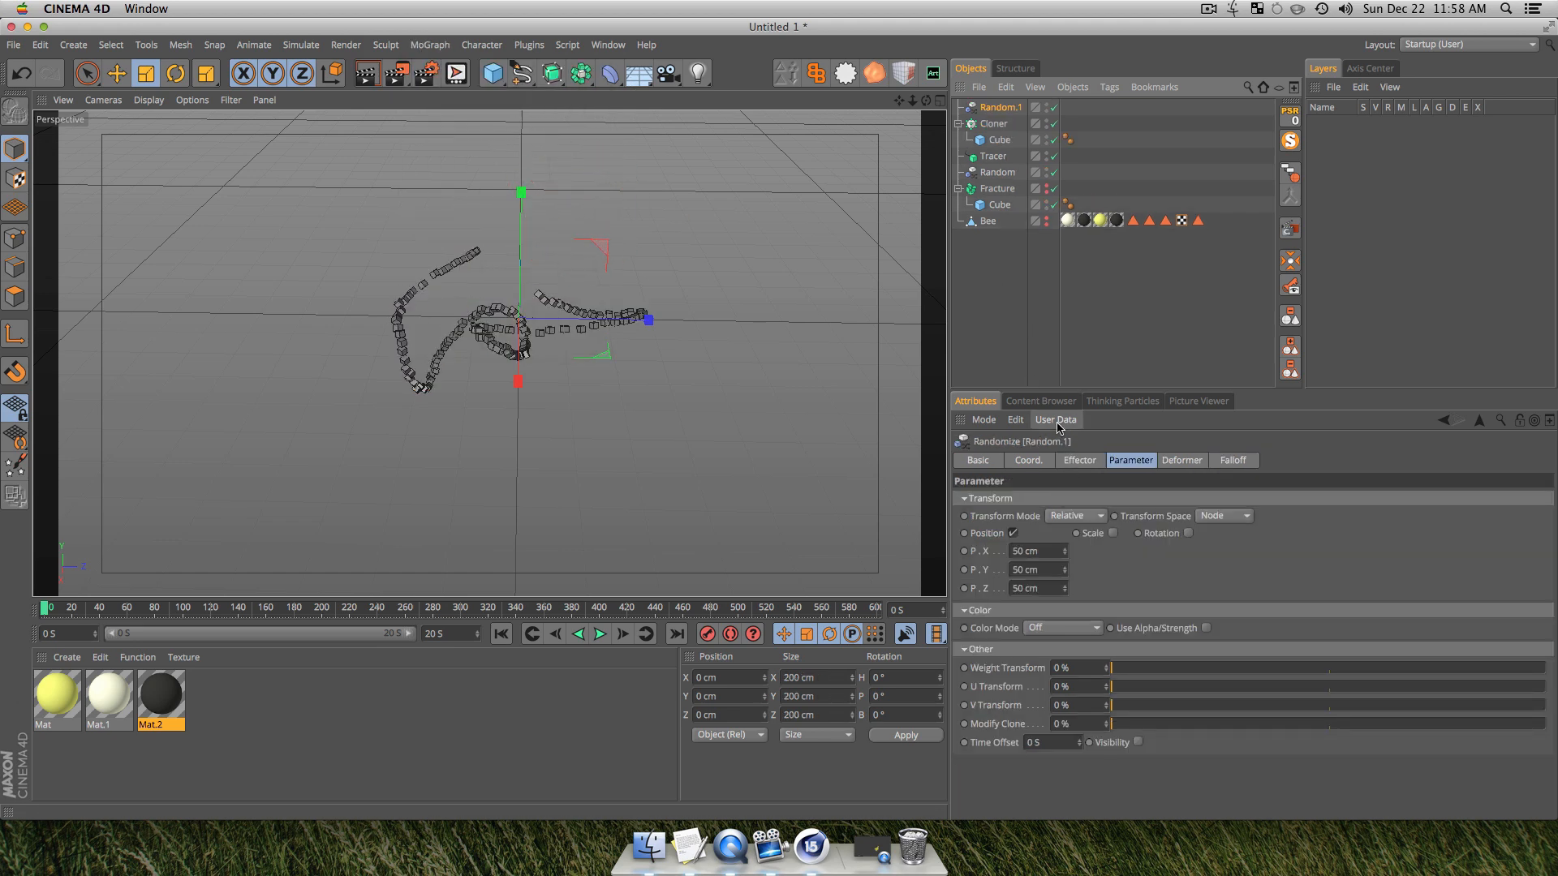
Step: Play the animation, examine the randomised cubes along the path up close, then stop and return to the first frame
left_click(600, 633)
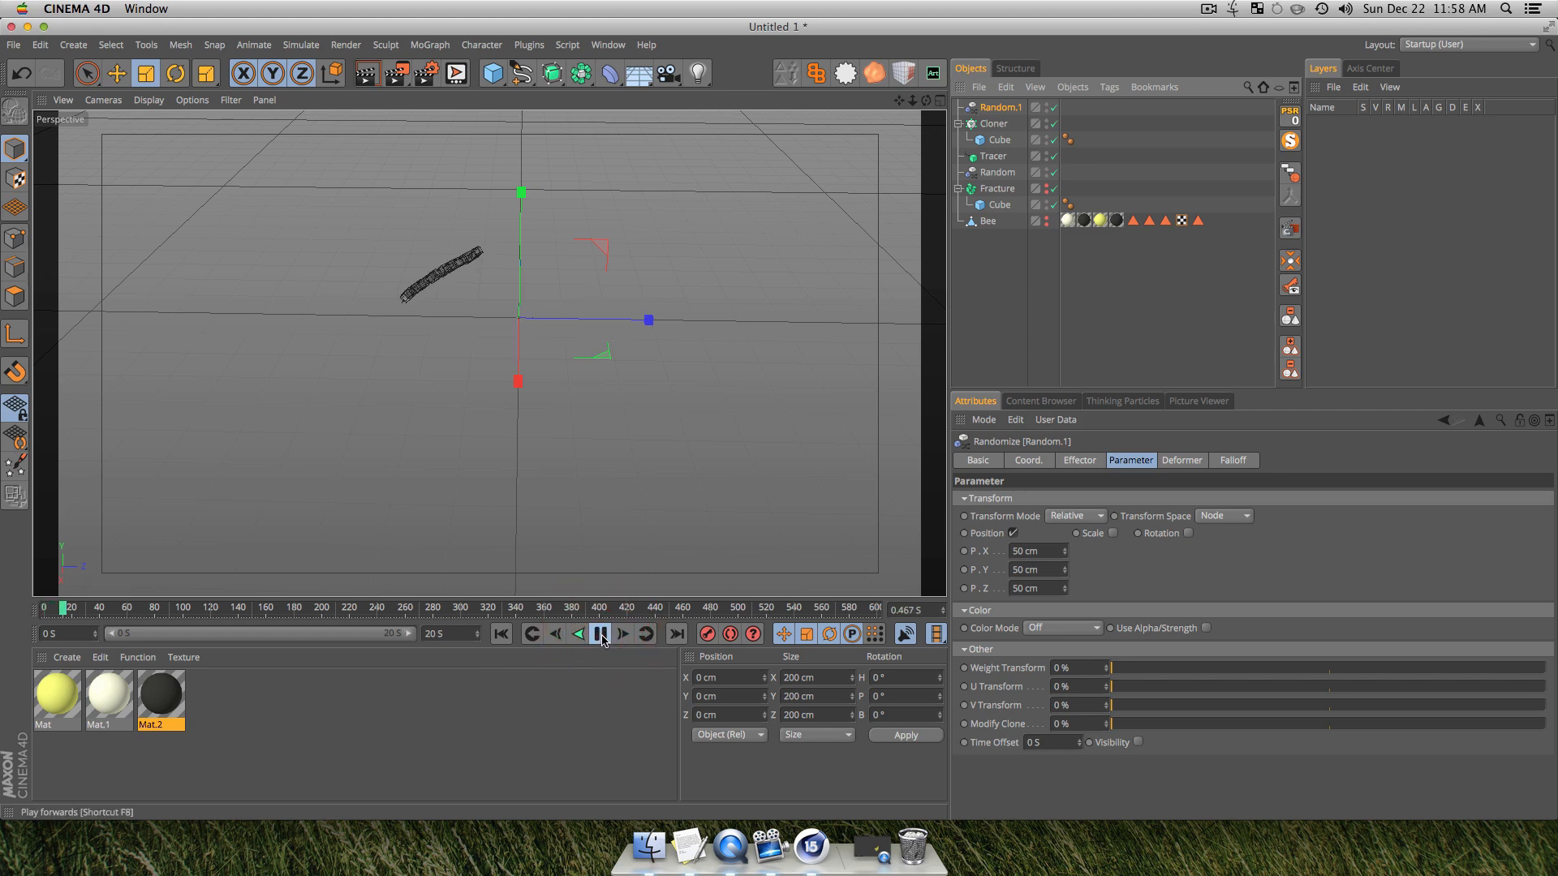
scroll(439, 377, "up", 6)
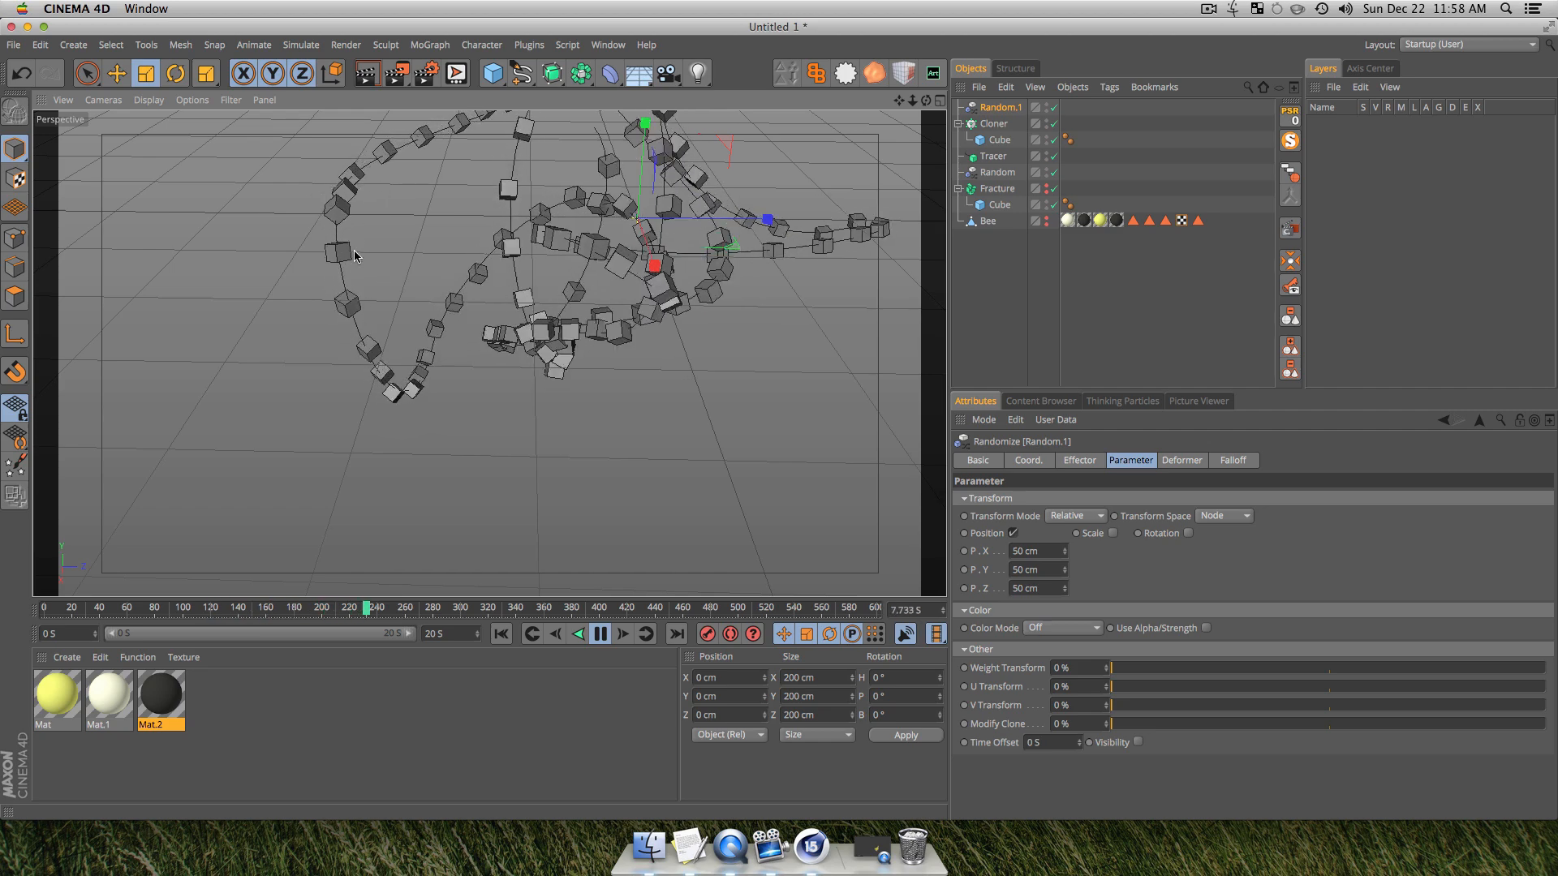
key("3")
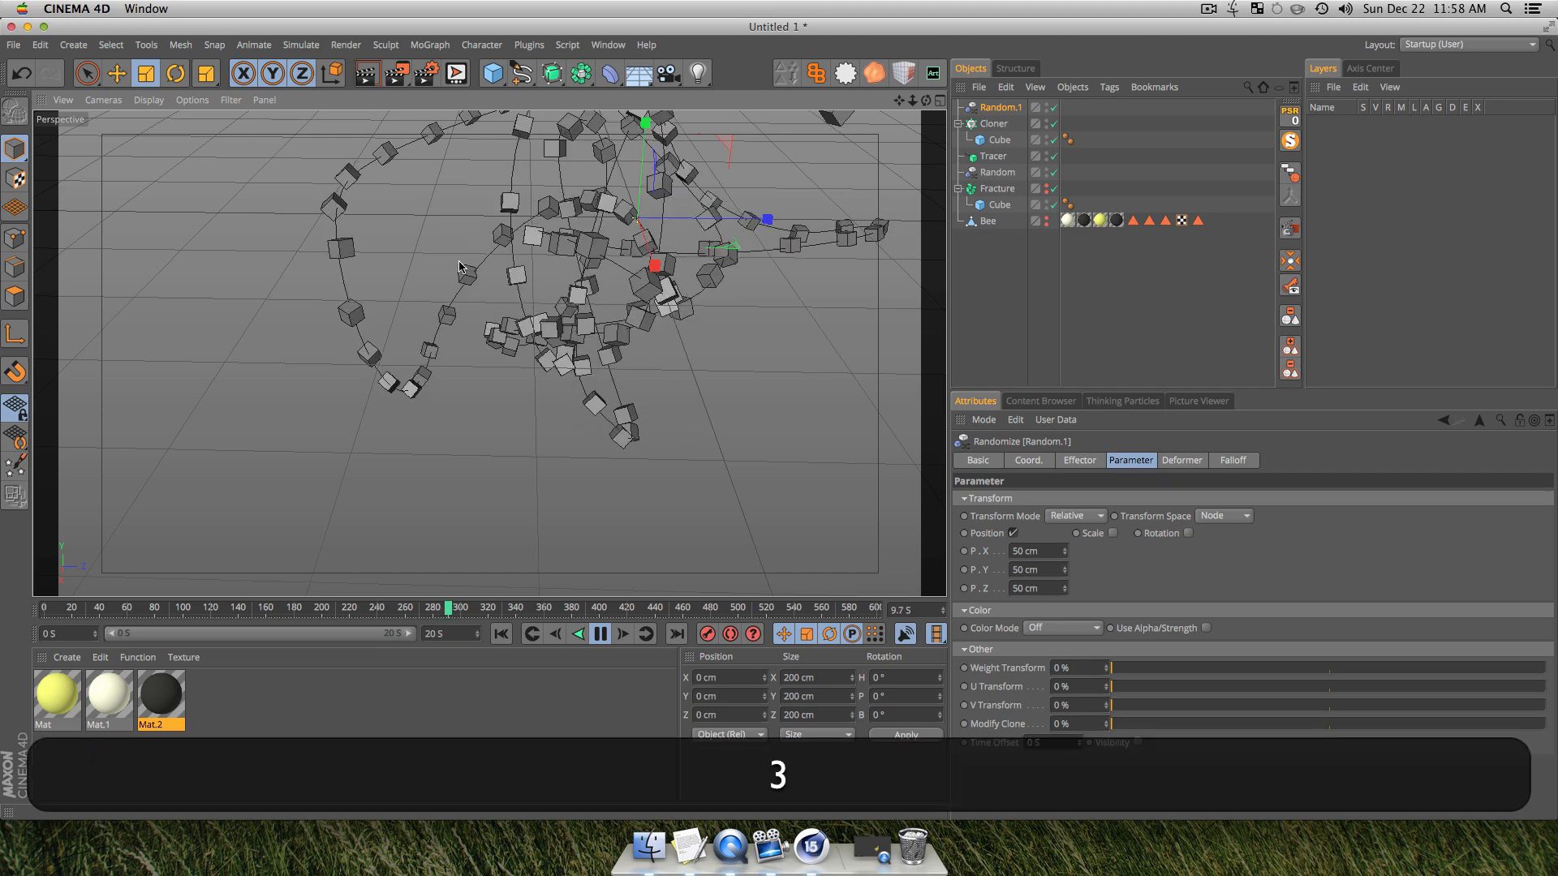
left_click_drag(712, 396, 576, 551)
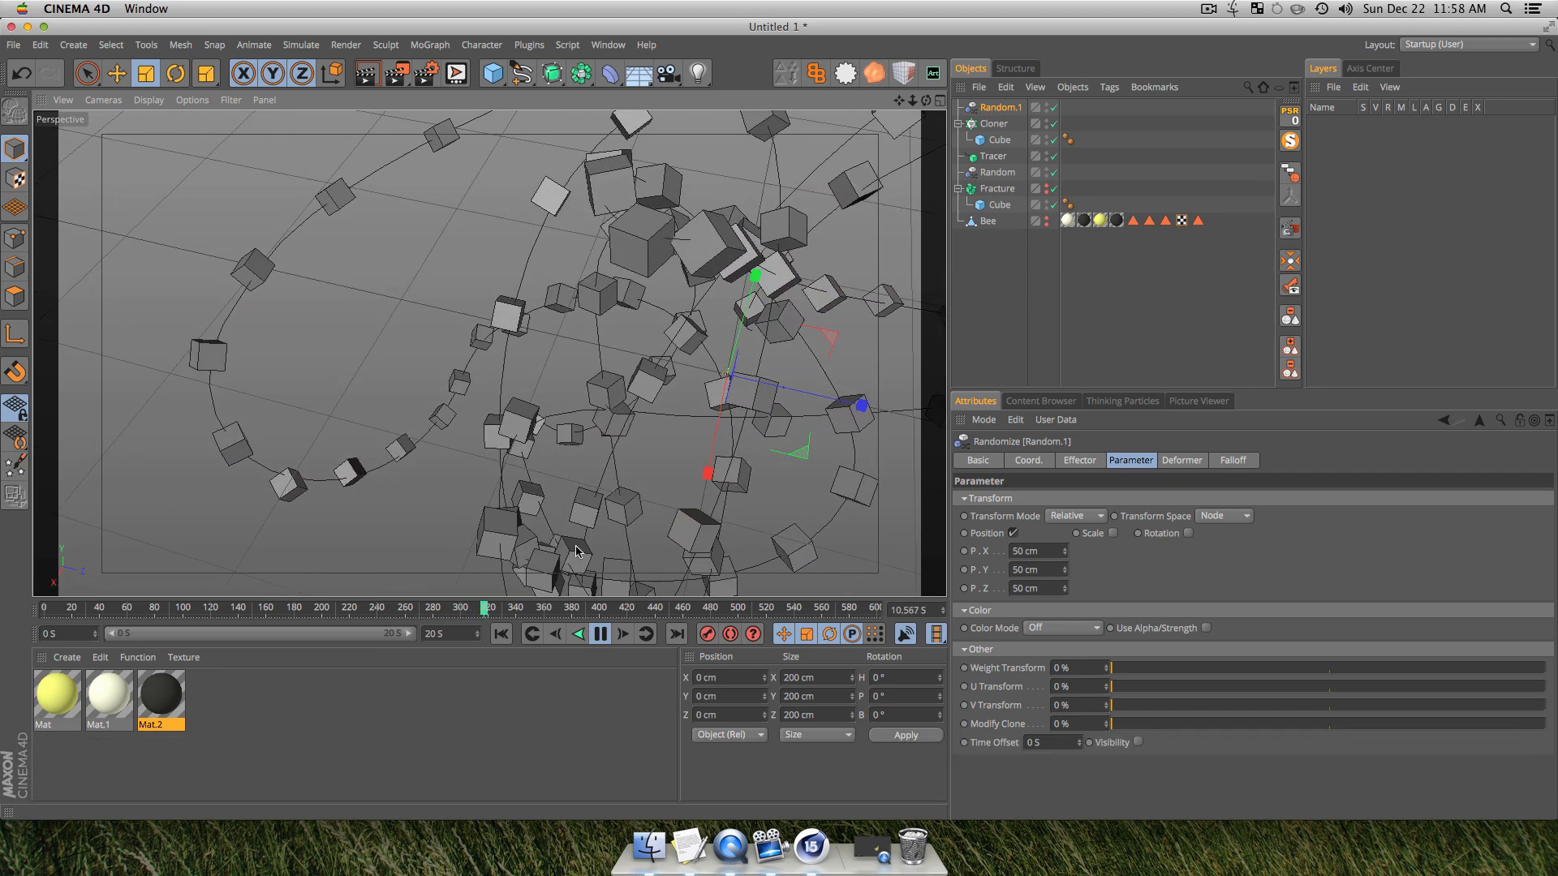
left_click(601, 633)
left_click(500, 634)
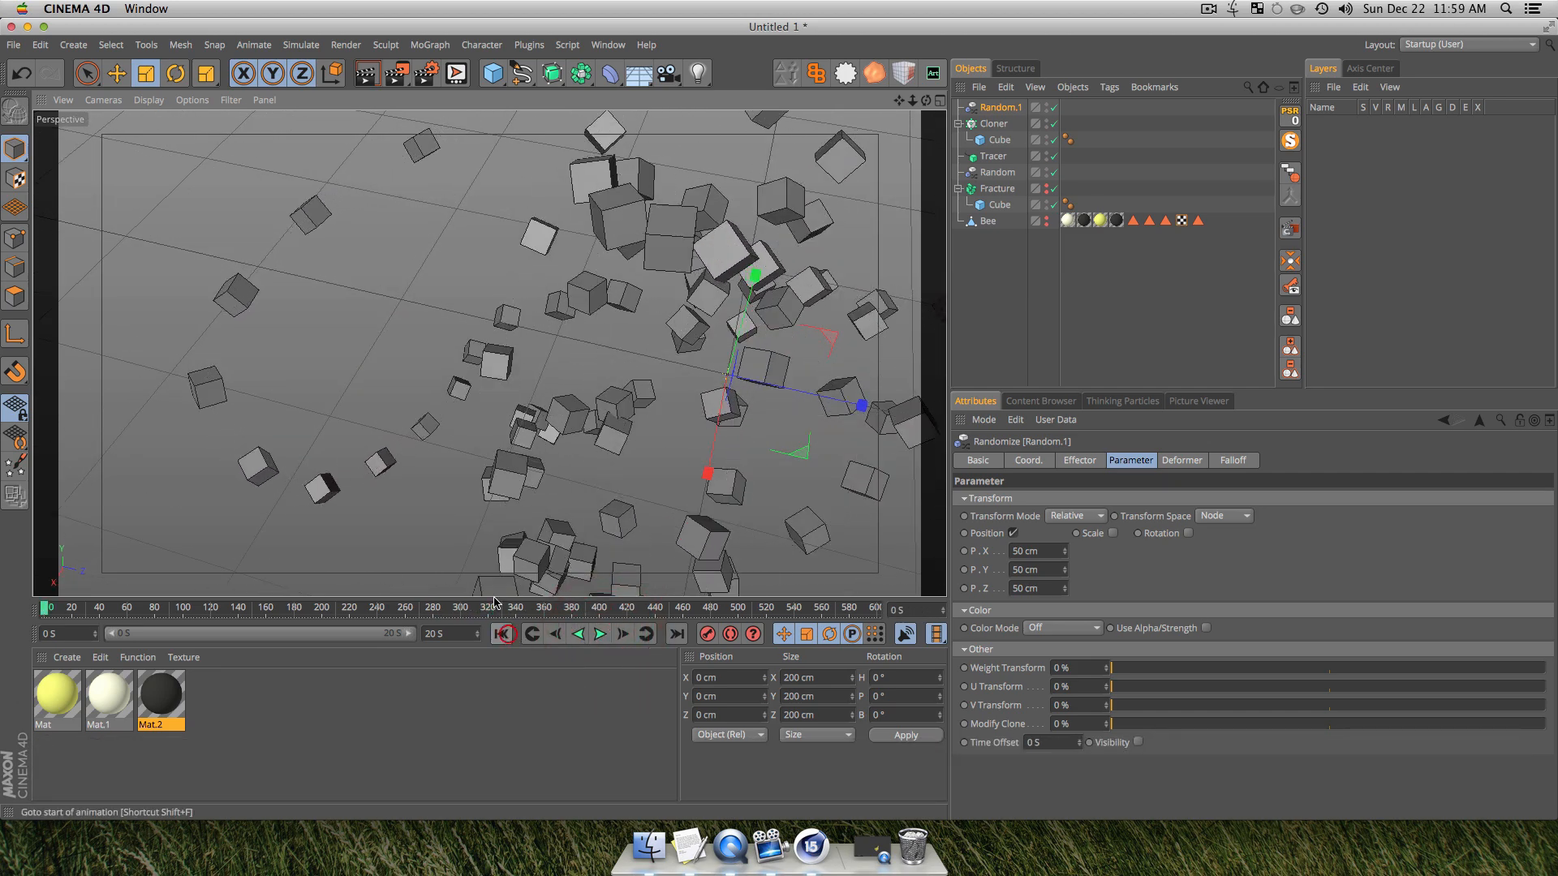
Step: Play the first second of the animation and inspect the offset cubes near the path's start from several angles
left_click(598, 633)
left_click(598, 634)
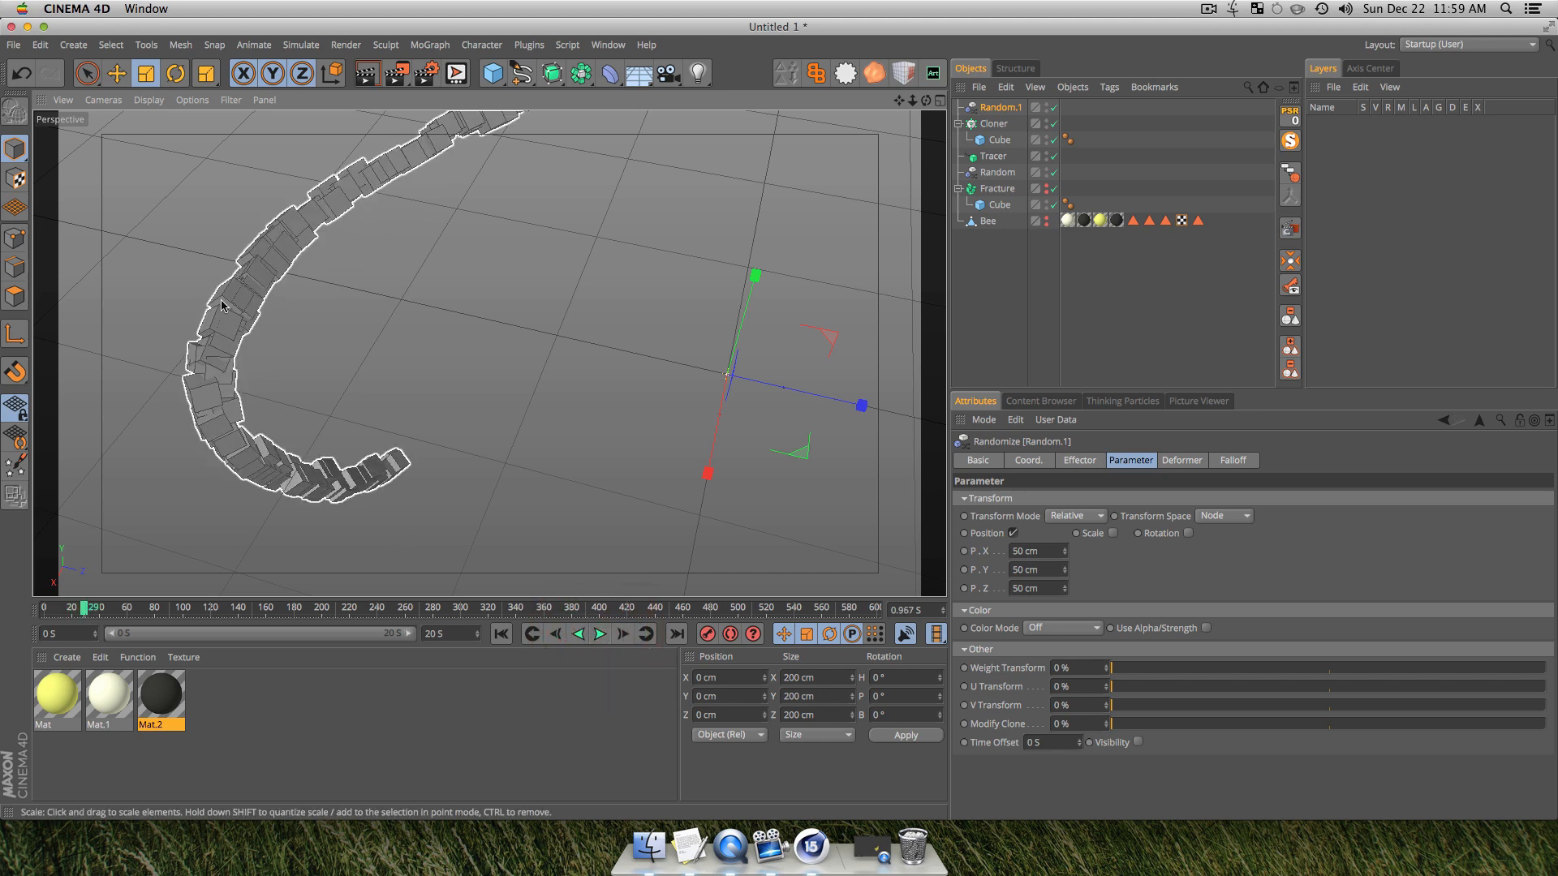
scroll(223, 296, "up", 5)
key("3")
left_click_drag(222, 295, 344, 248)
scroll(368, 487, "down", 5)
key("3")
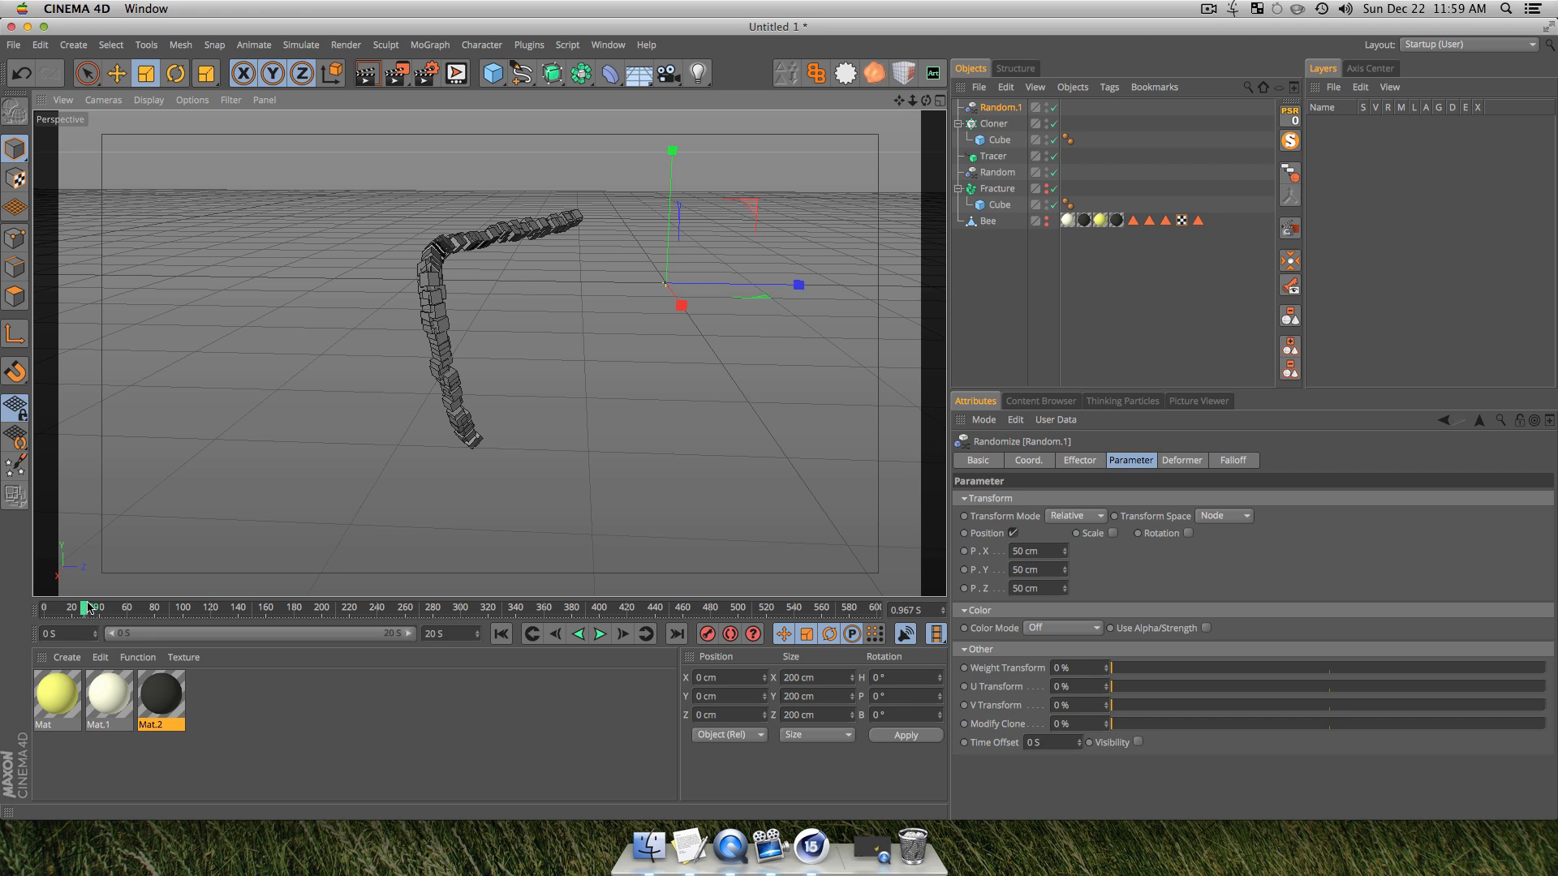
Step: At frame 0, set the new Random effector's Strength to 1% and keyframe it
left_click_drag(86, 609, 40, 614)
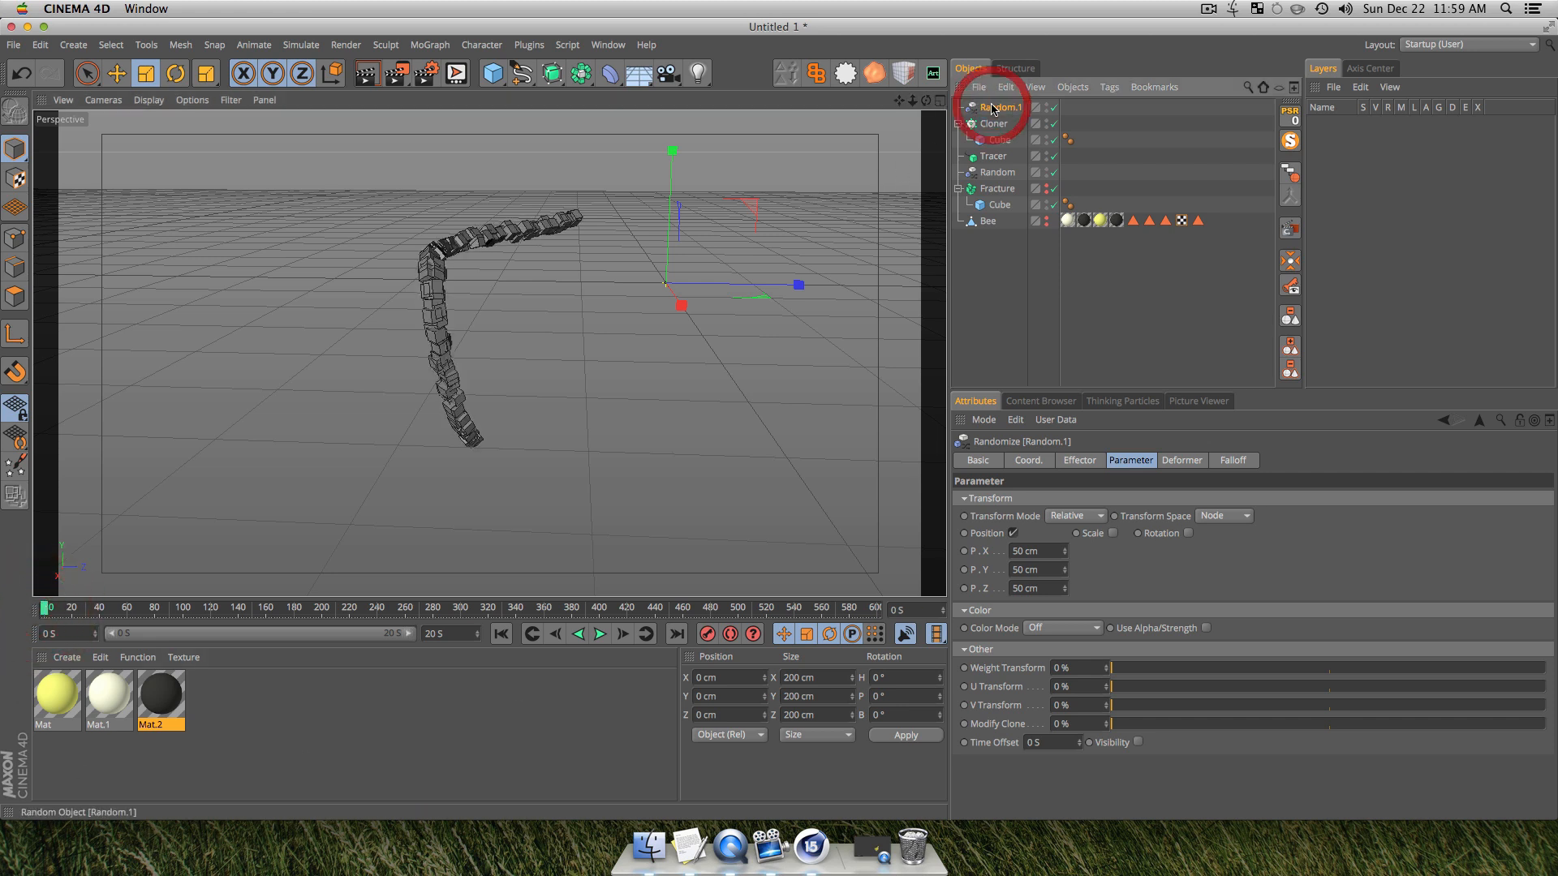
left_click(1087, 459)
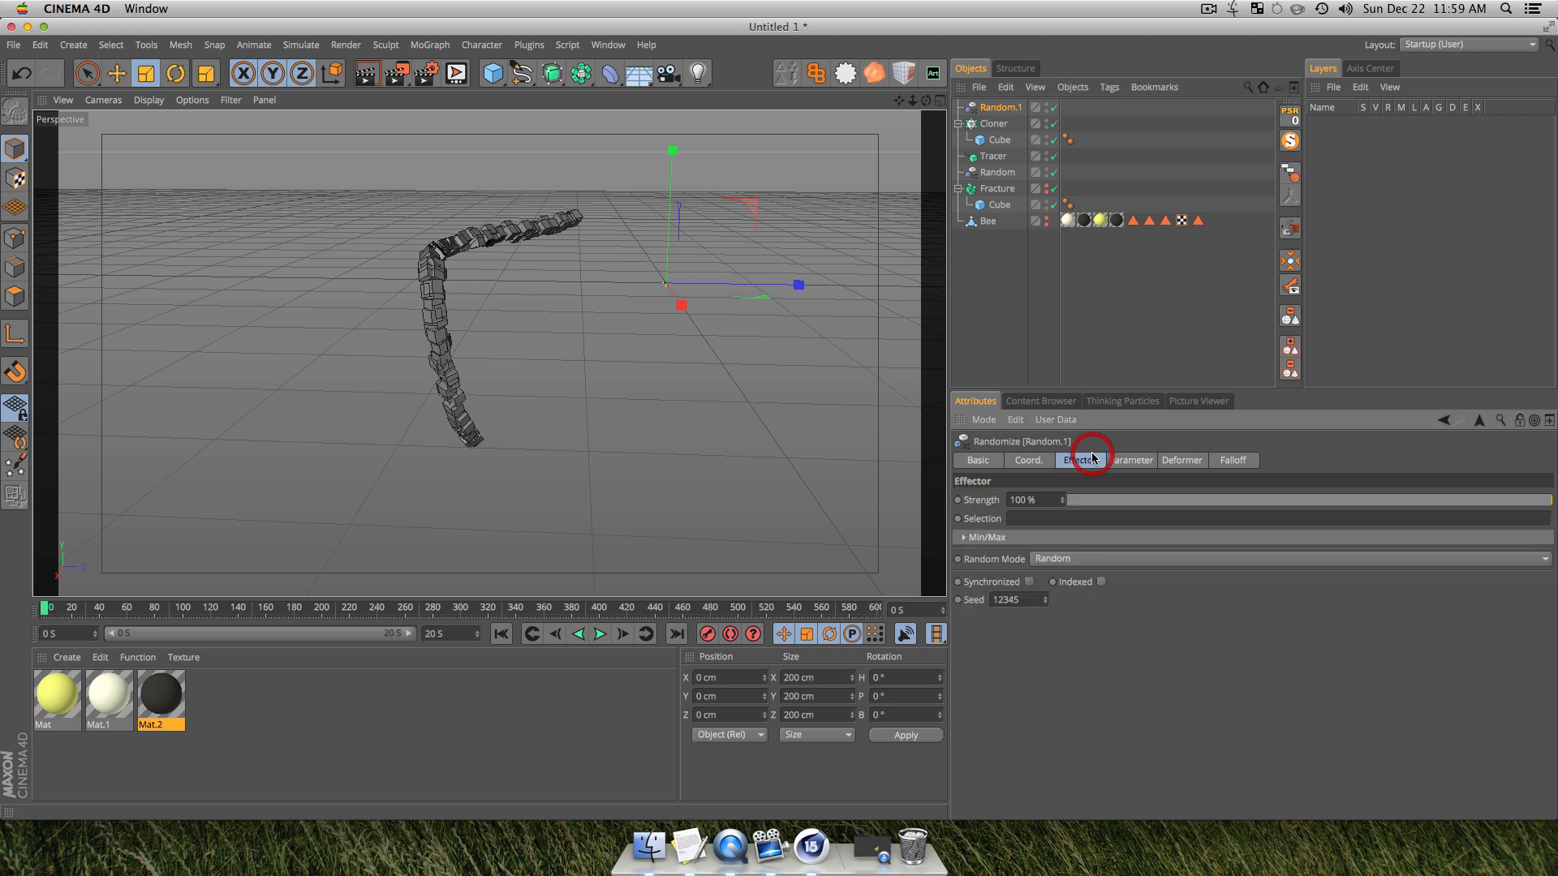
left_click_drag(1087, 501, 1066, 501)
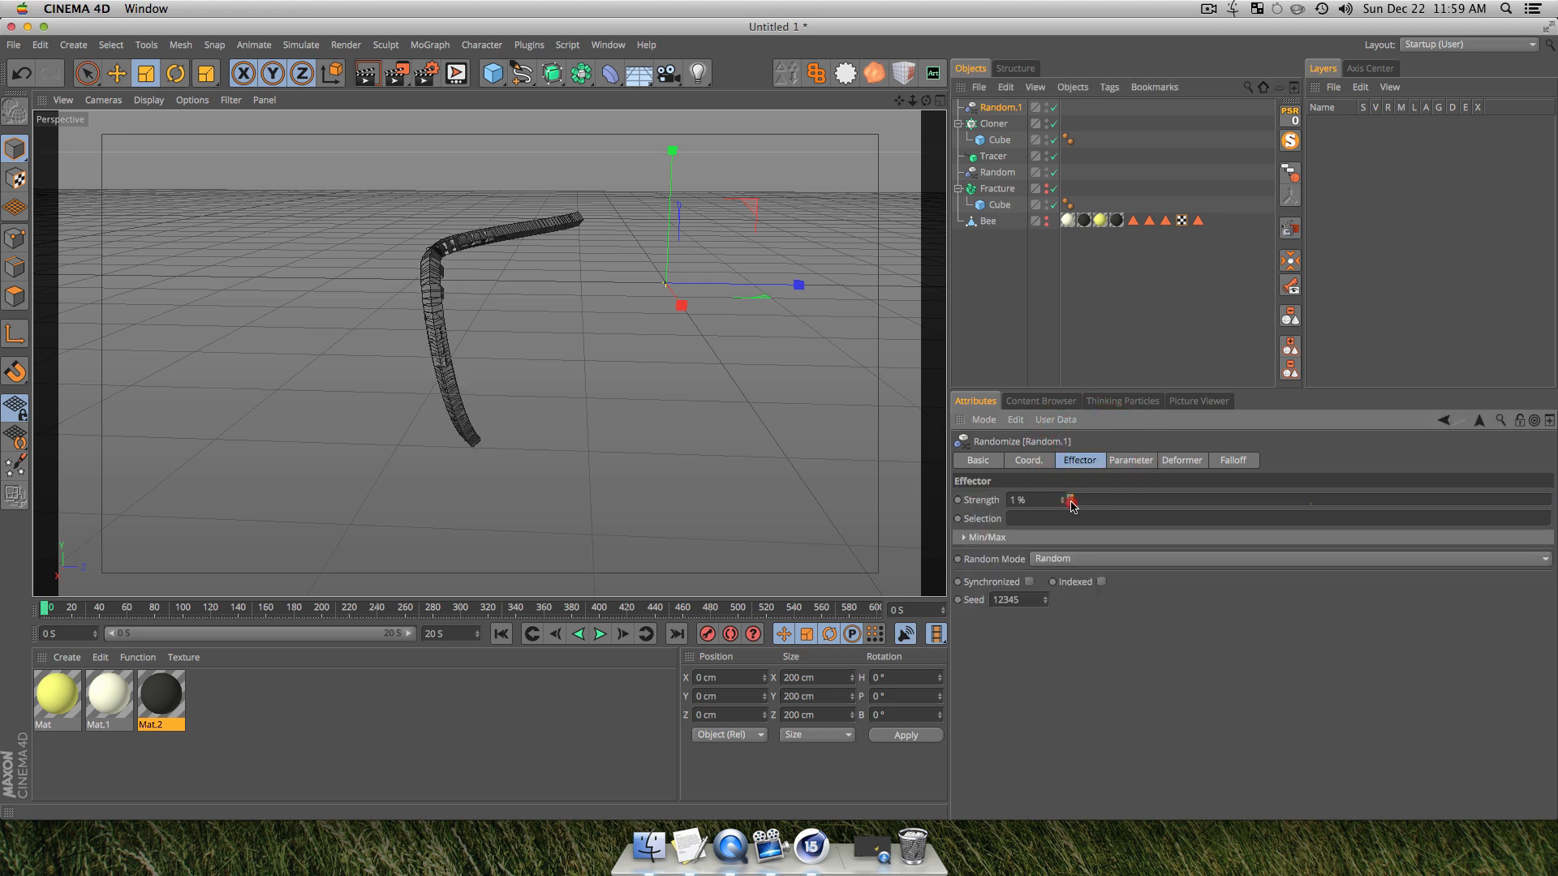
key("super")
left_click(958, 501, "super")
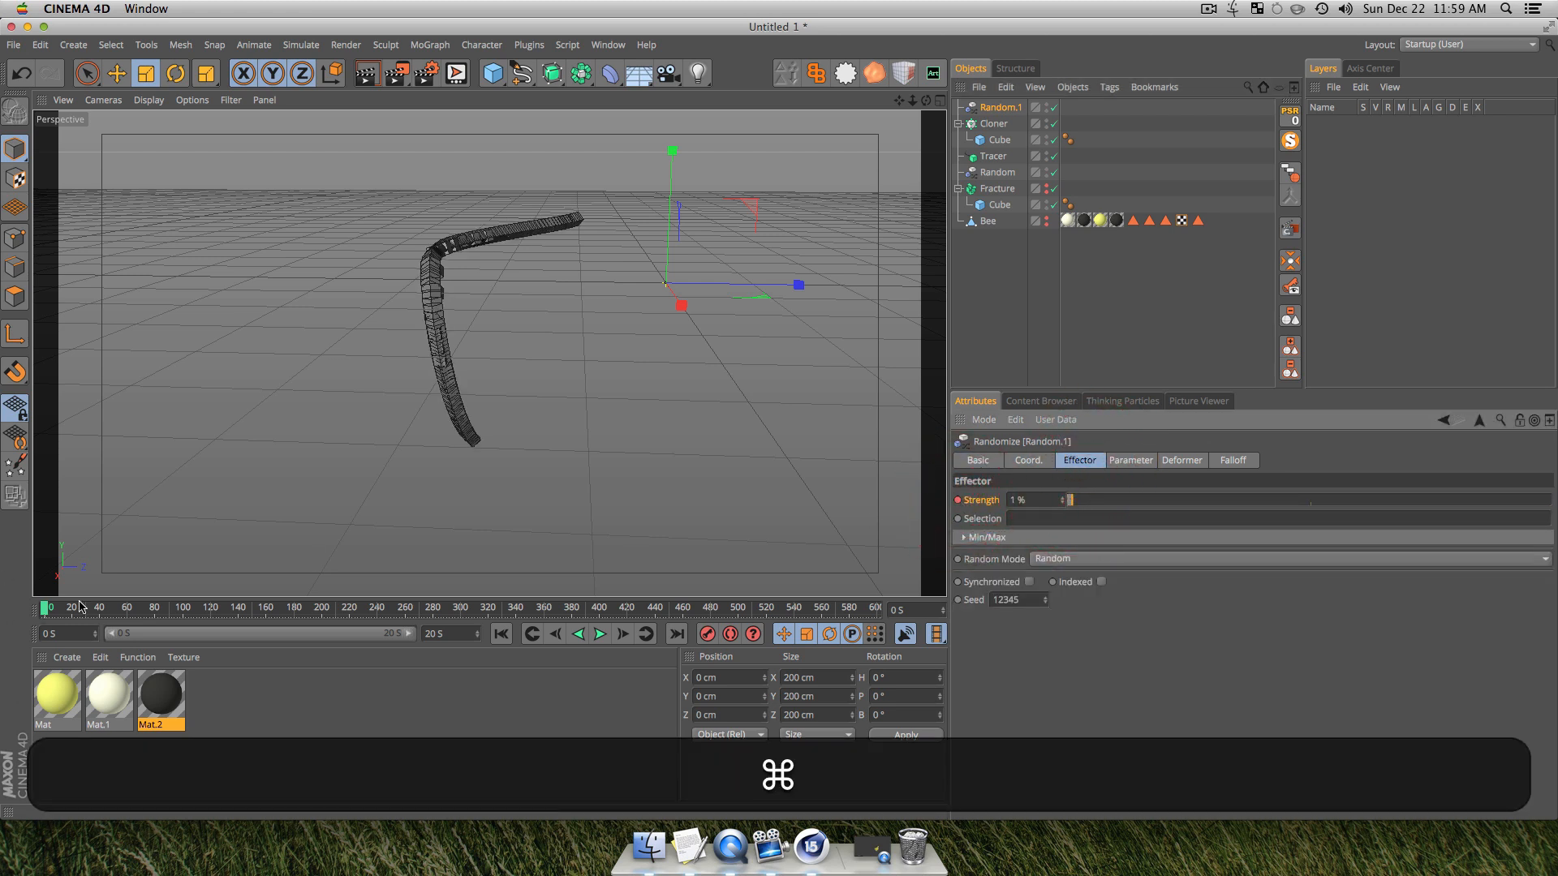
Step: At frame 34, set the new Random effector's Strength to 100% and keyframe it
left_click(93, 611)
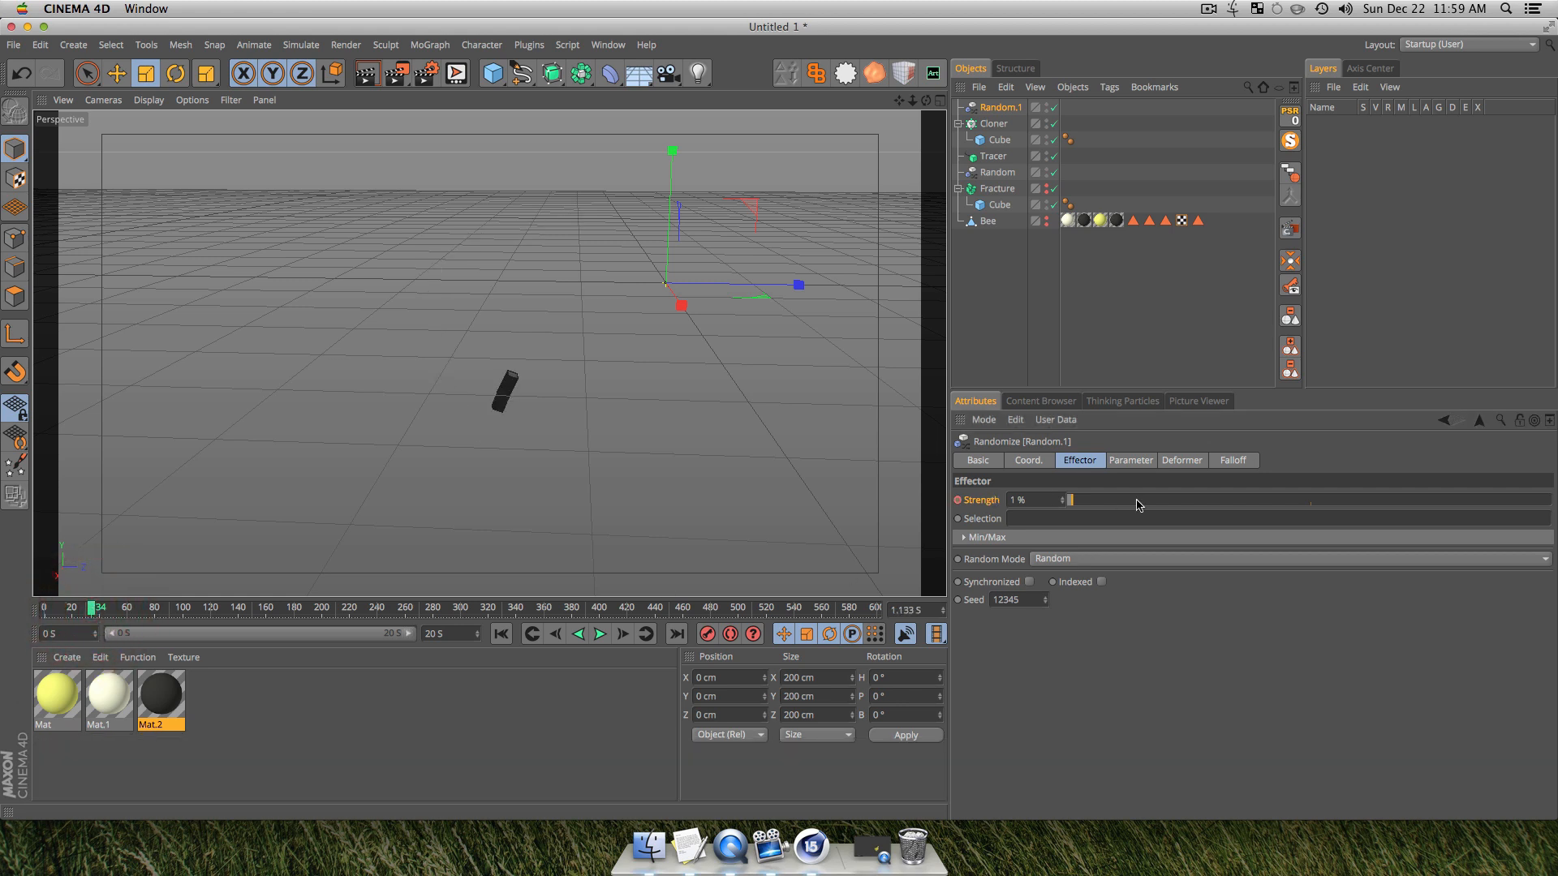
left_click_drag(1140, 500, 1478, 498)
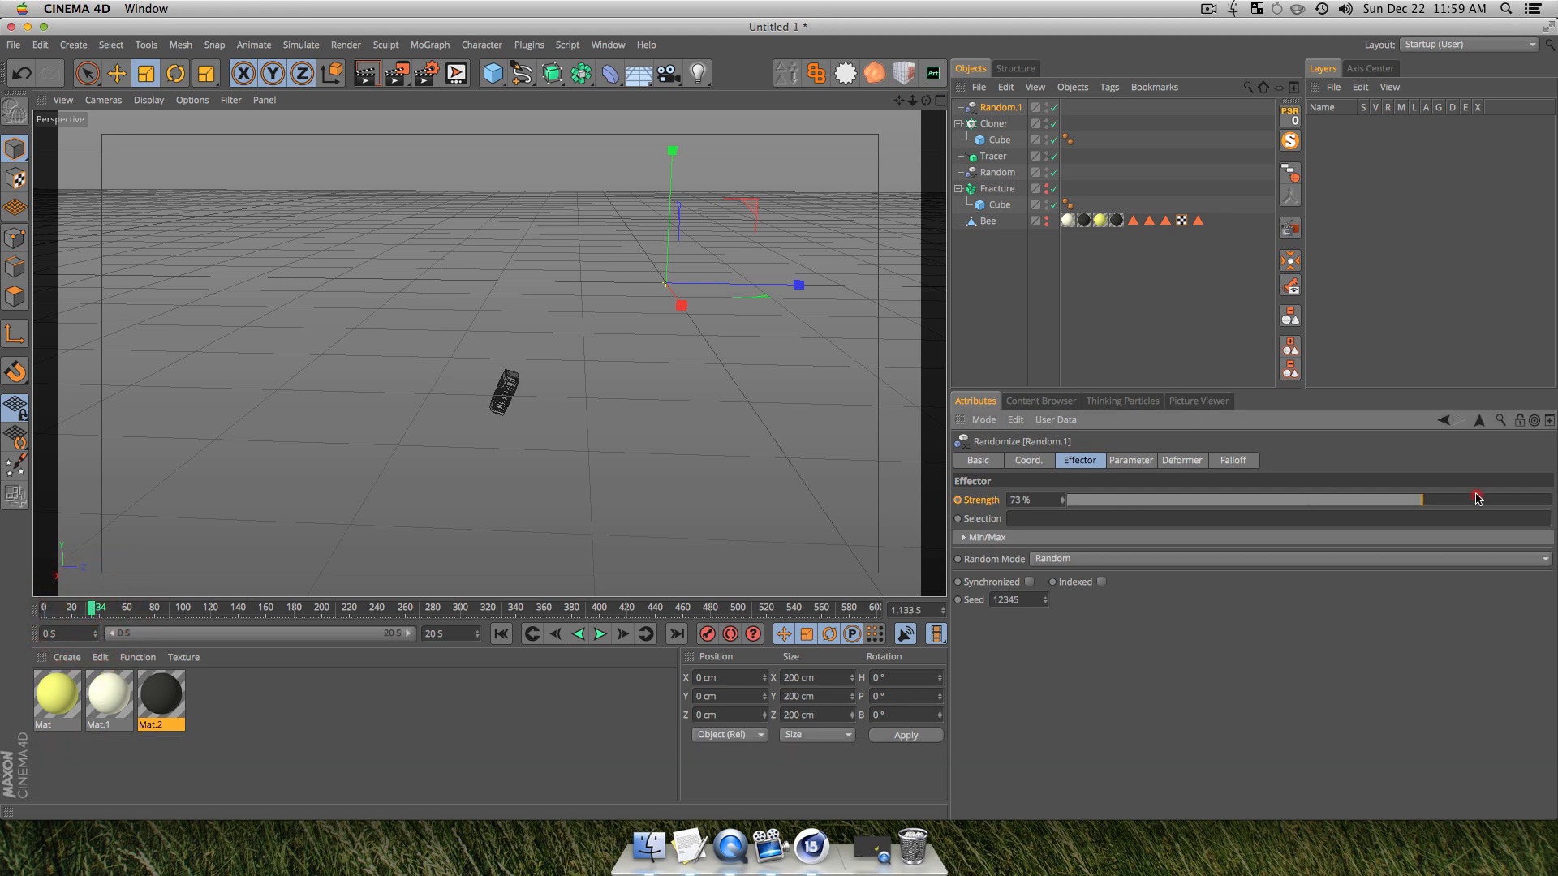
left_click(958, 500, "super")
Step: Replay the animation from the first frame to check the keyframed random strength, stopping at 1.6 s
left_click_drag(89, 613, 24, 610)
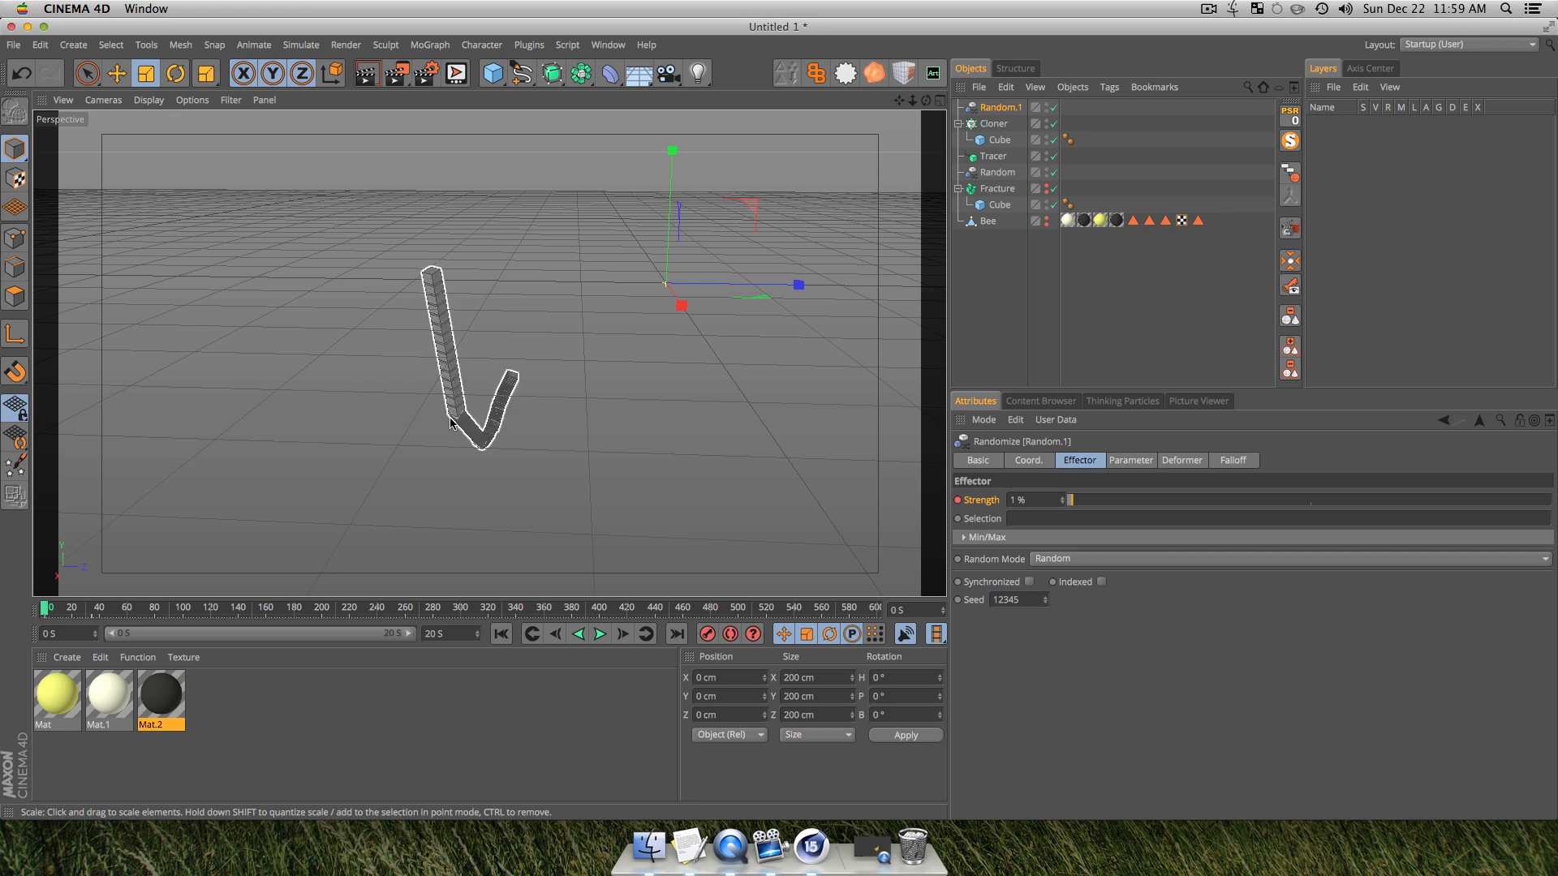
left_click(502, 635)
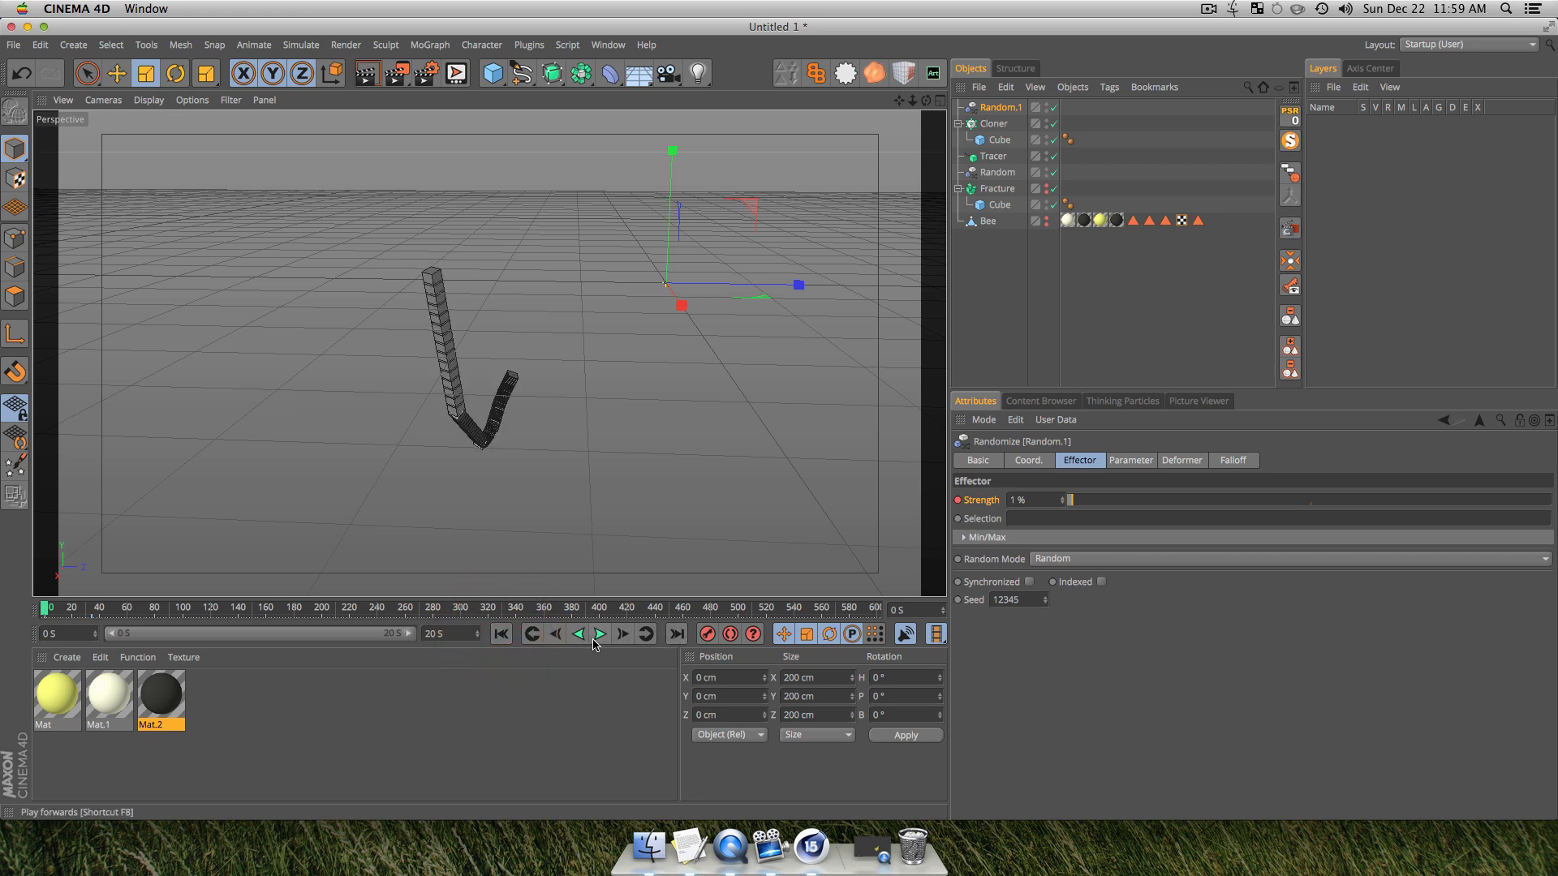
left_click(599, 635)
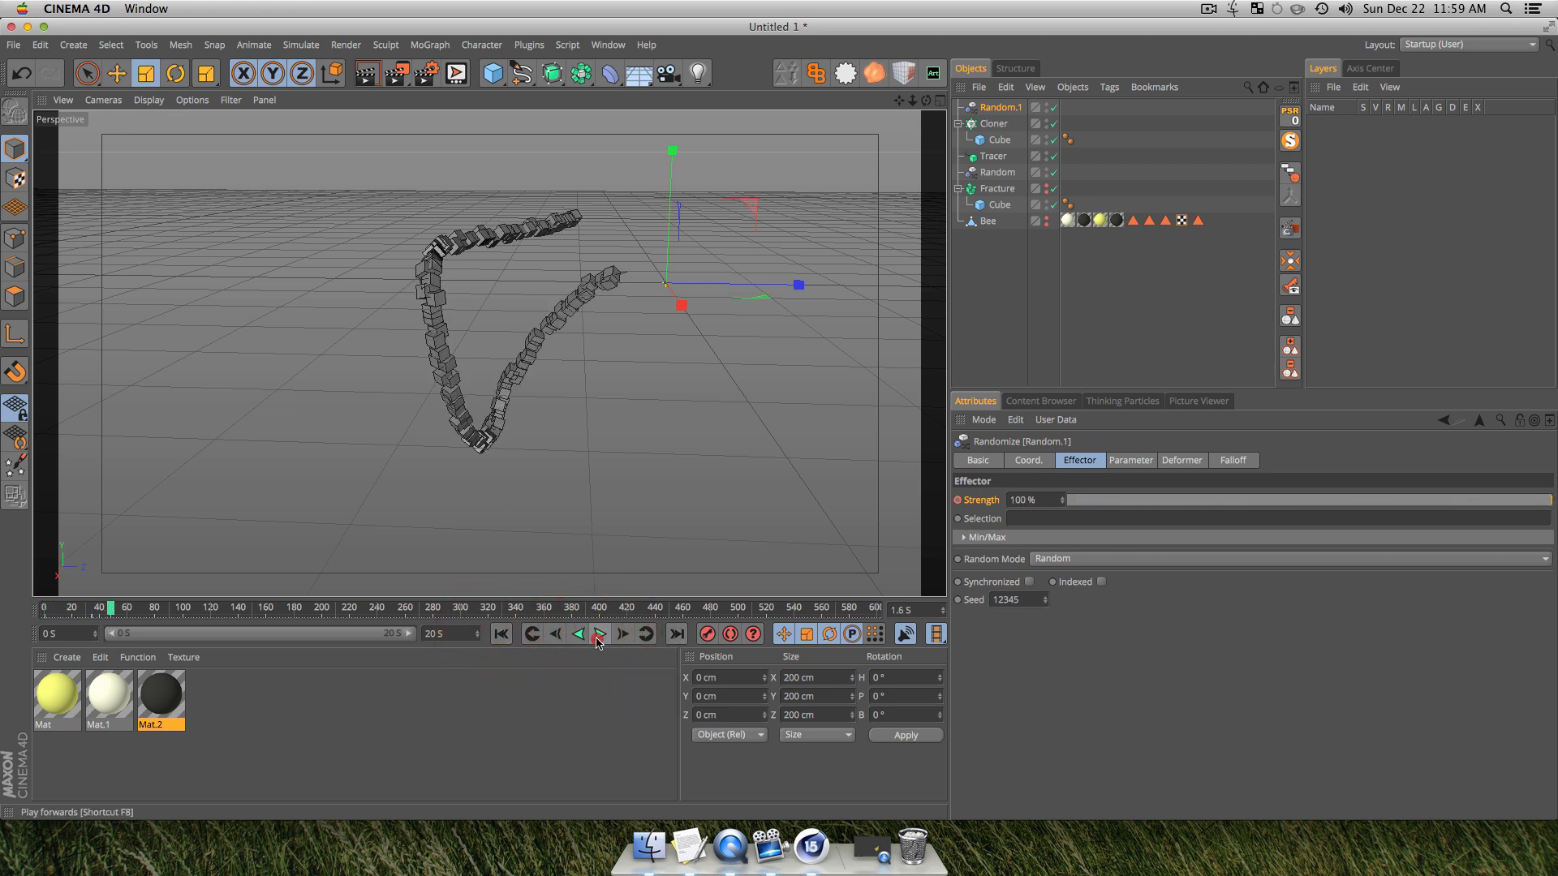
left_click(598, 636)
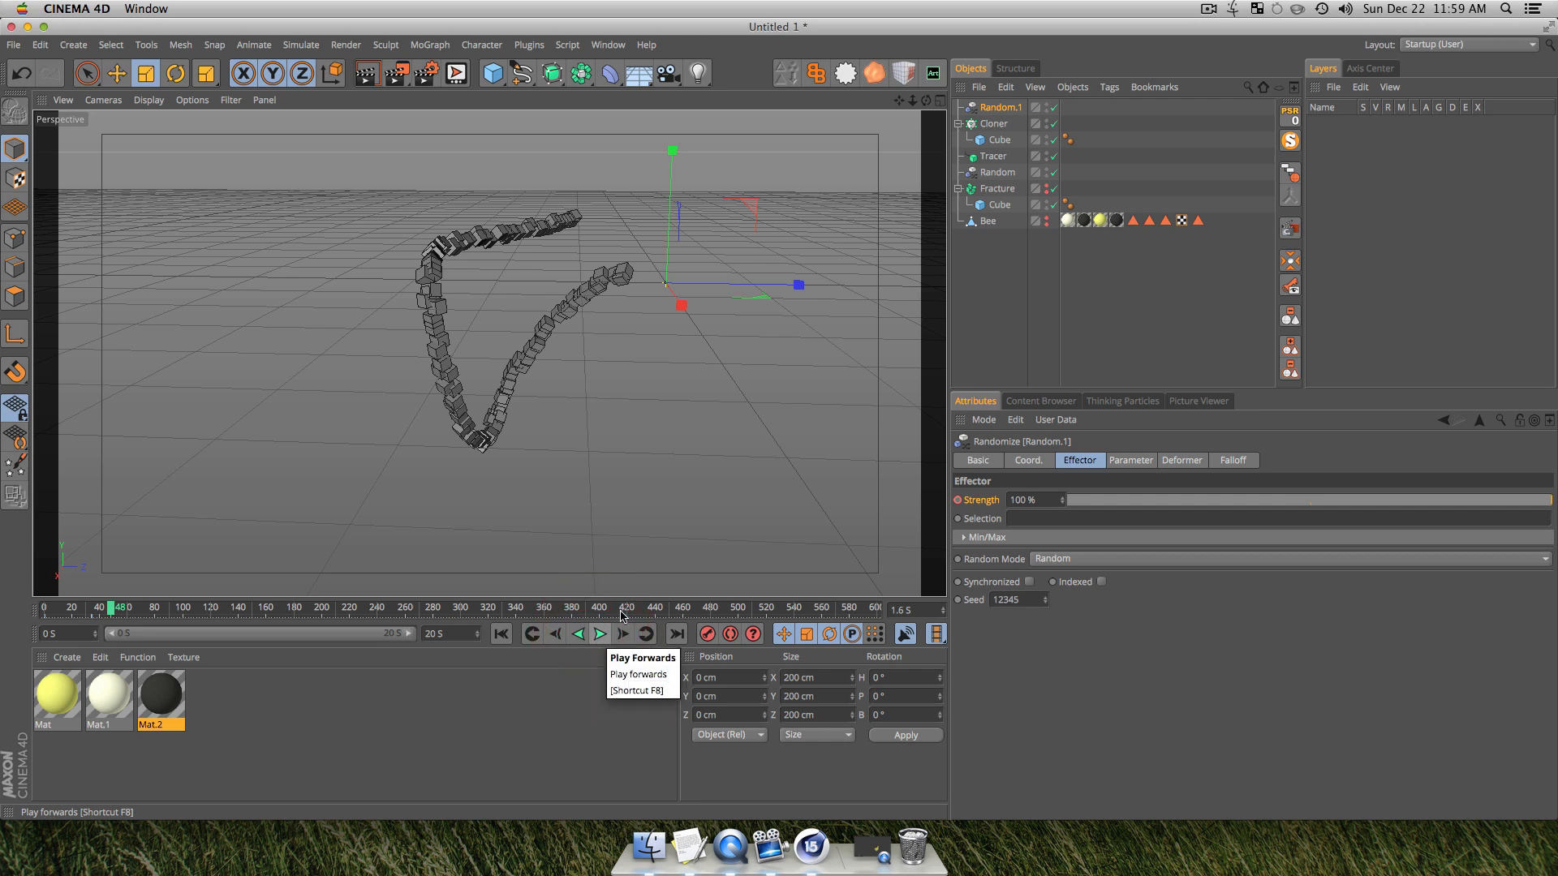
Step: Set the Cloner's count to 50 and clear the object selection
left_click(991, 347)
left_click(993, 124)
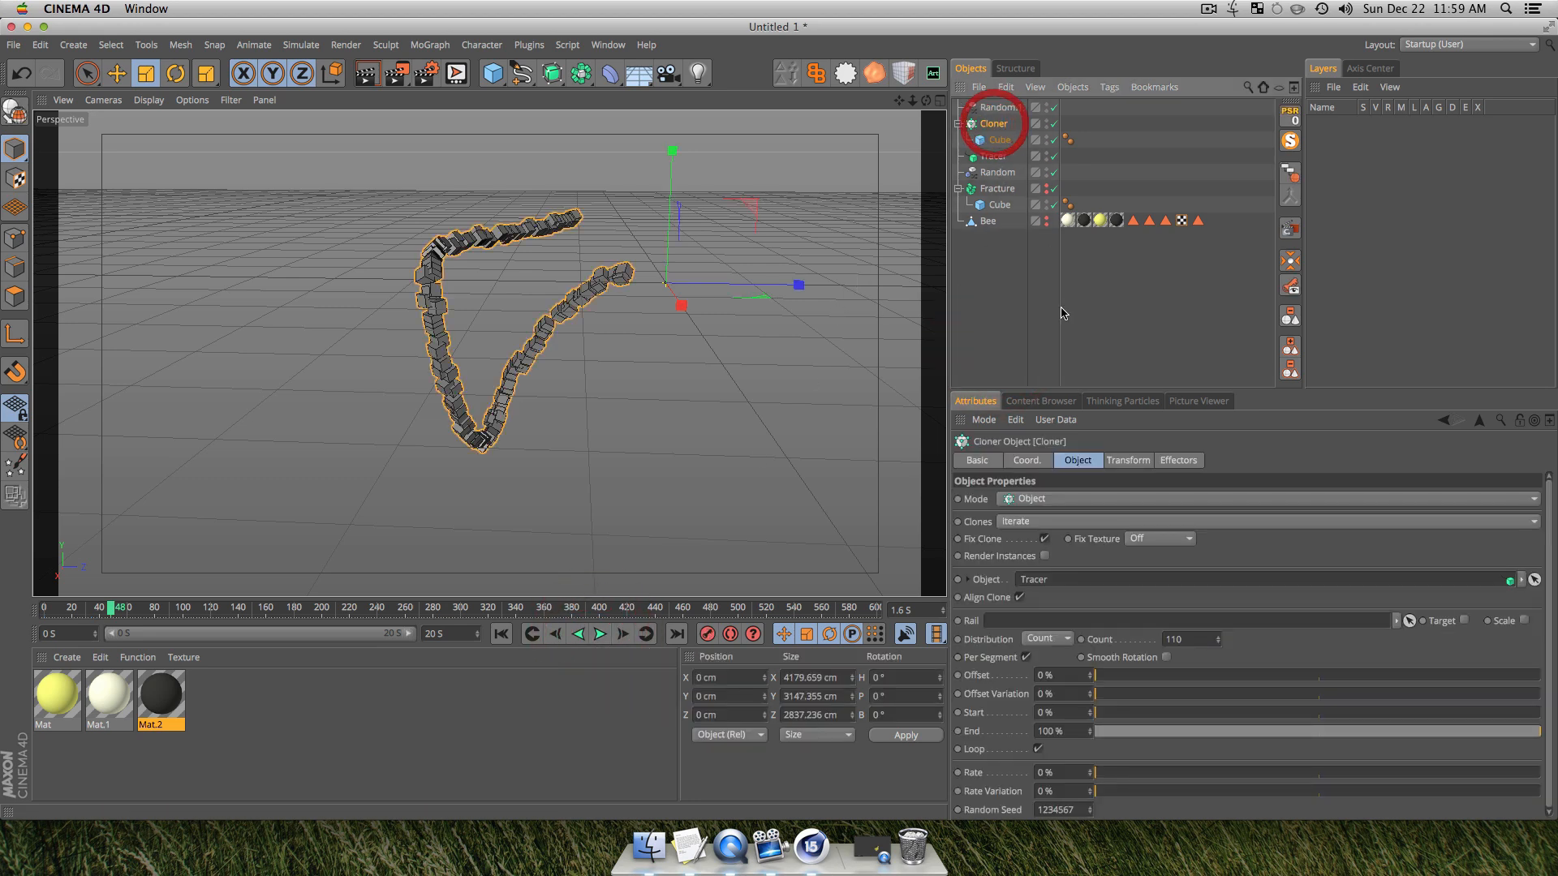
left_click(1199, 640)
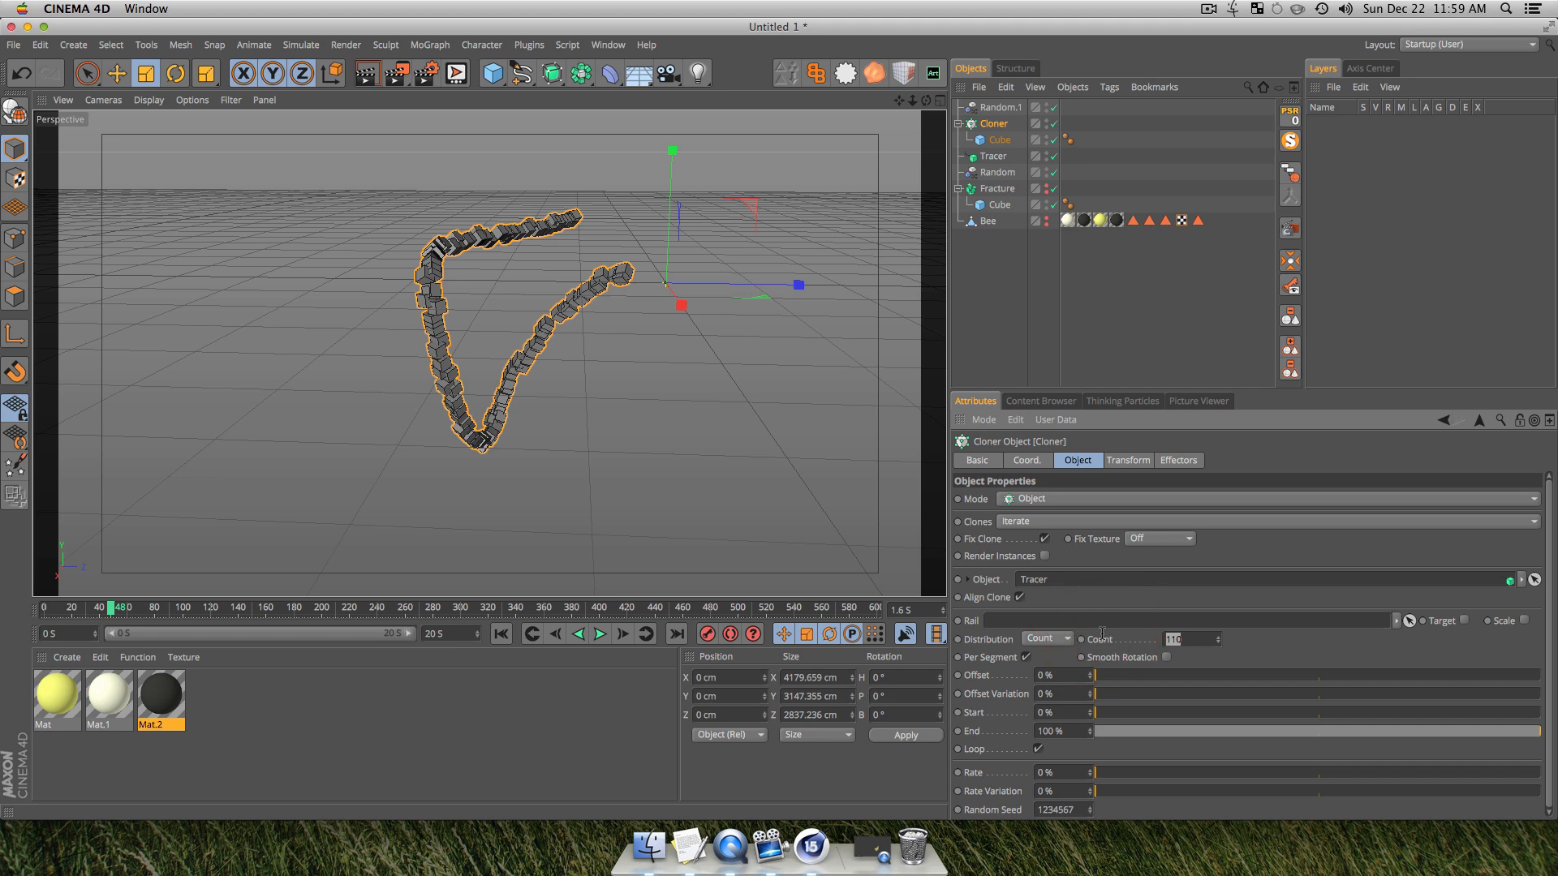
type("50")
key("Return")
left_click(957, 306)
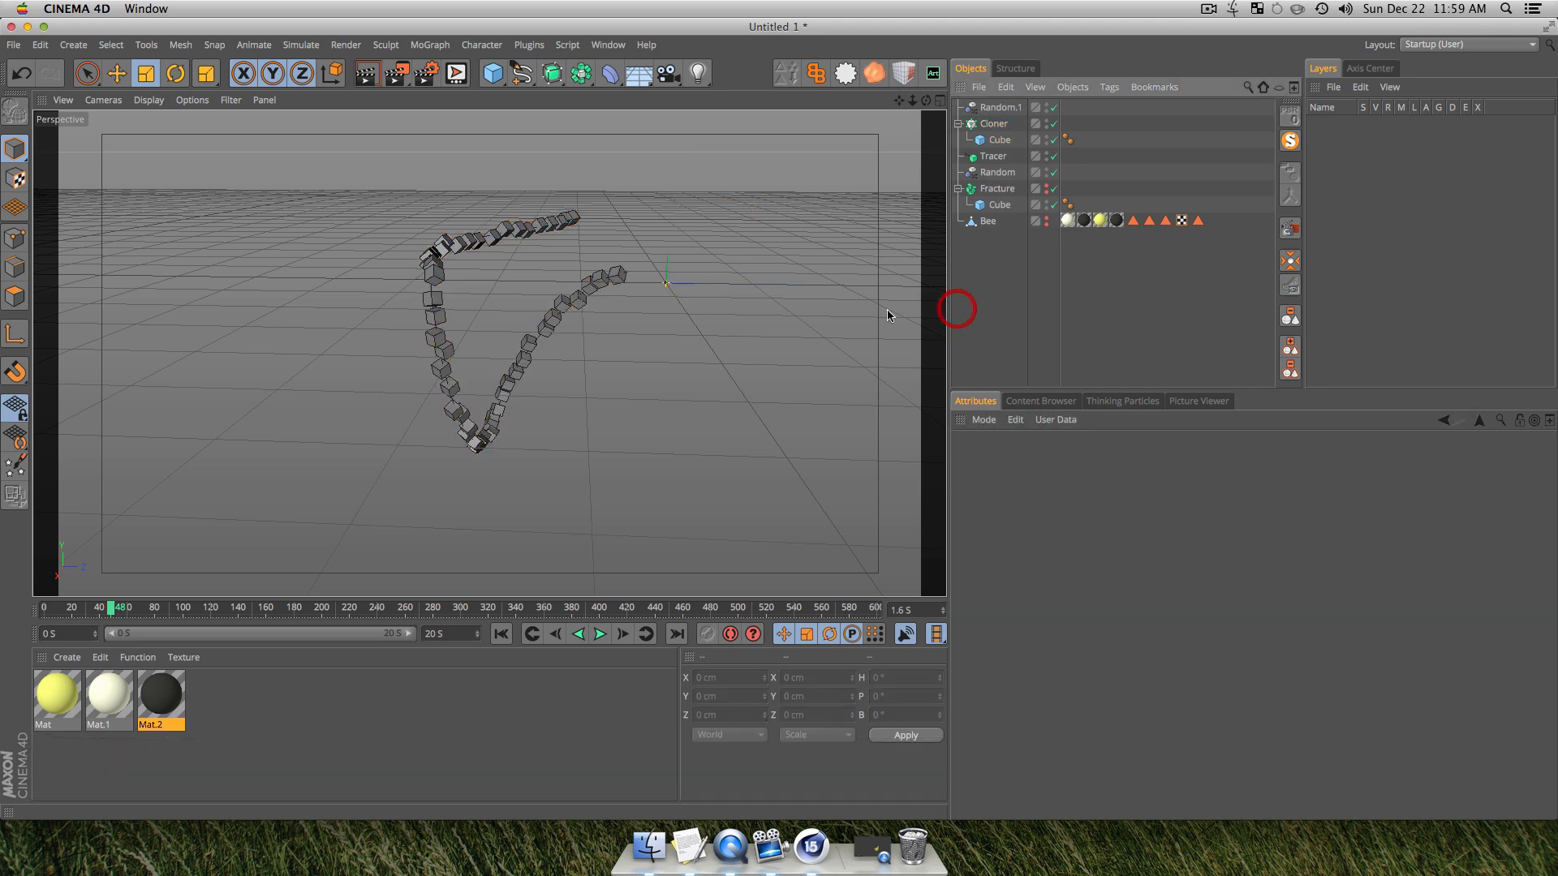
Step: Return to the first frame and examine the sparser row of cubes from different angles and distances
left_click(502, 634)
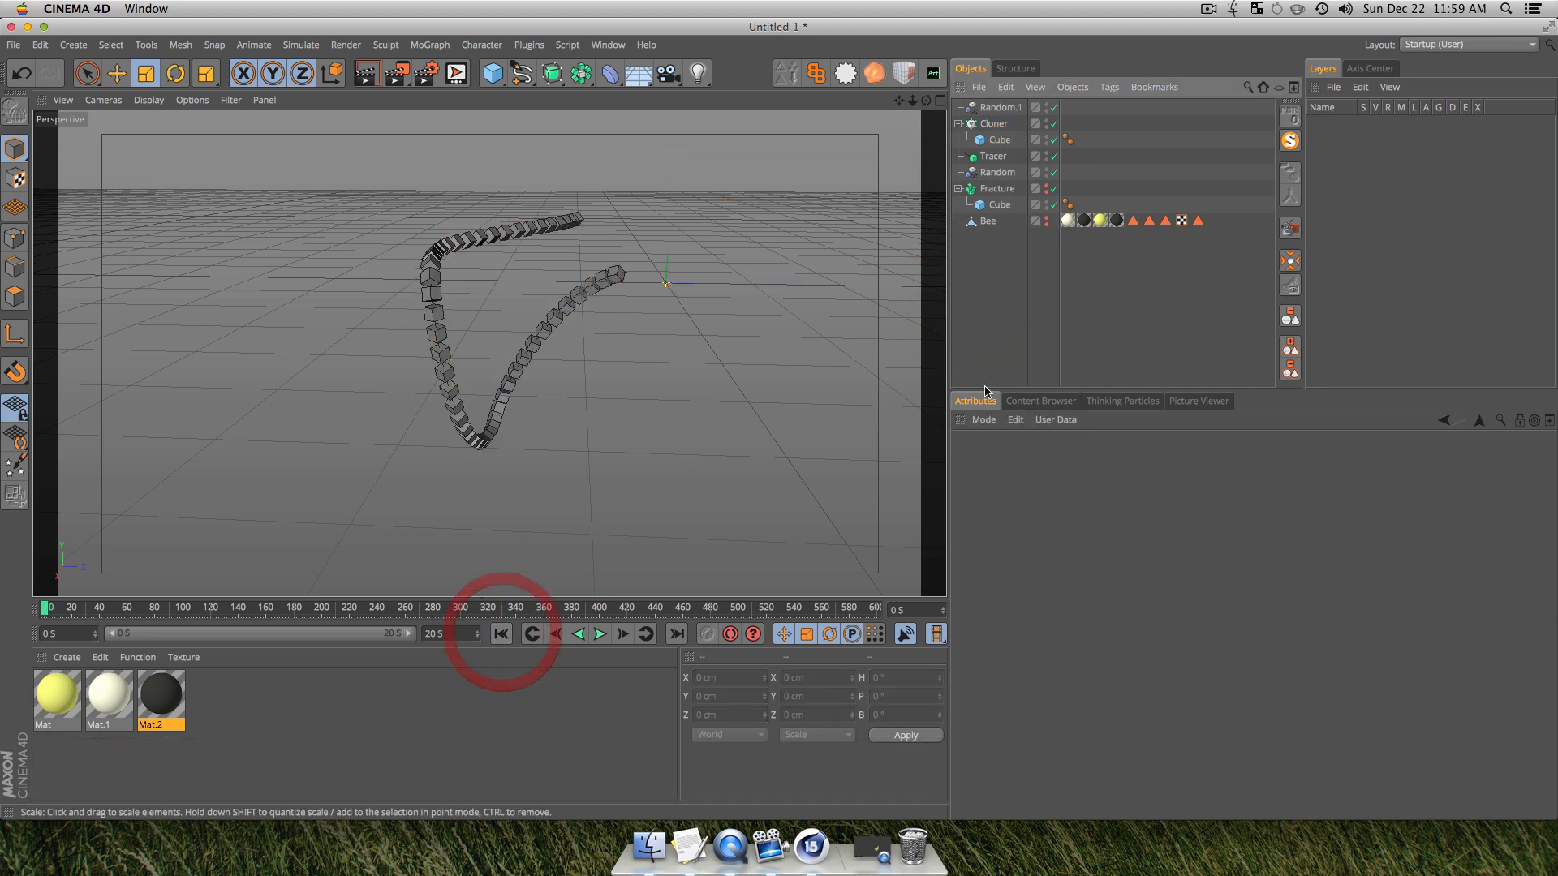
key("3")
left_click_drag(489, 353, 754, 463)
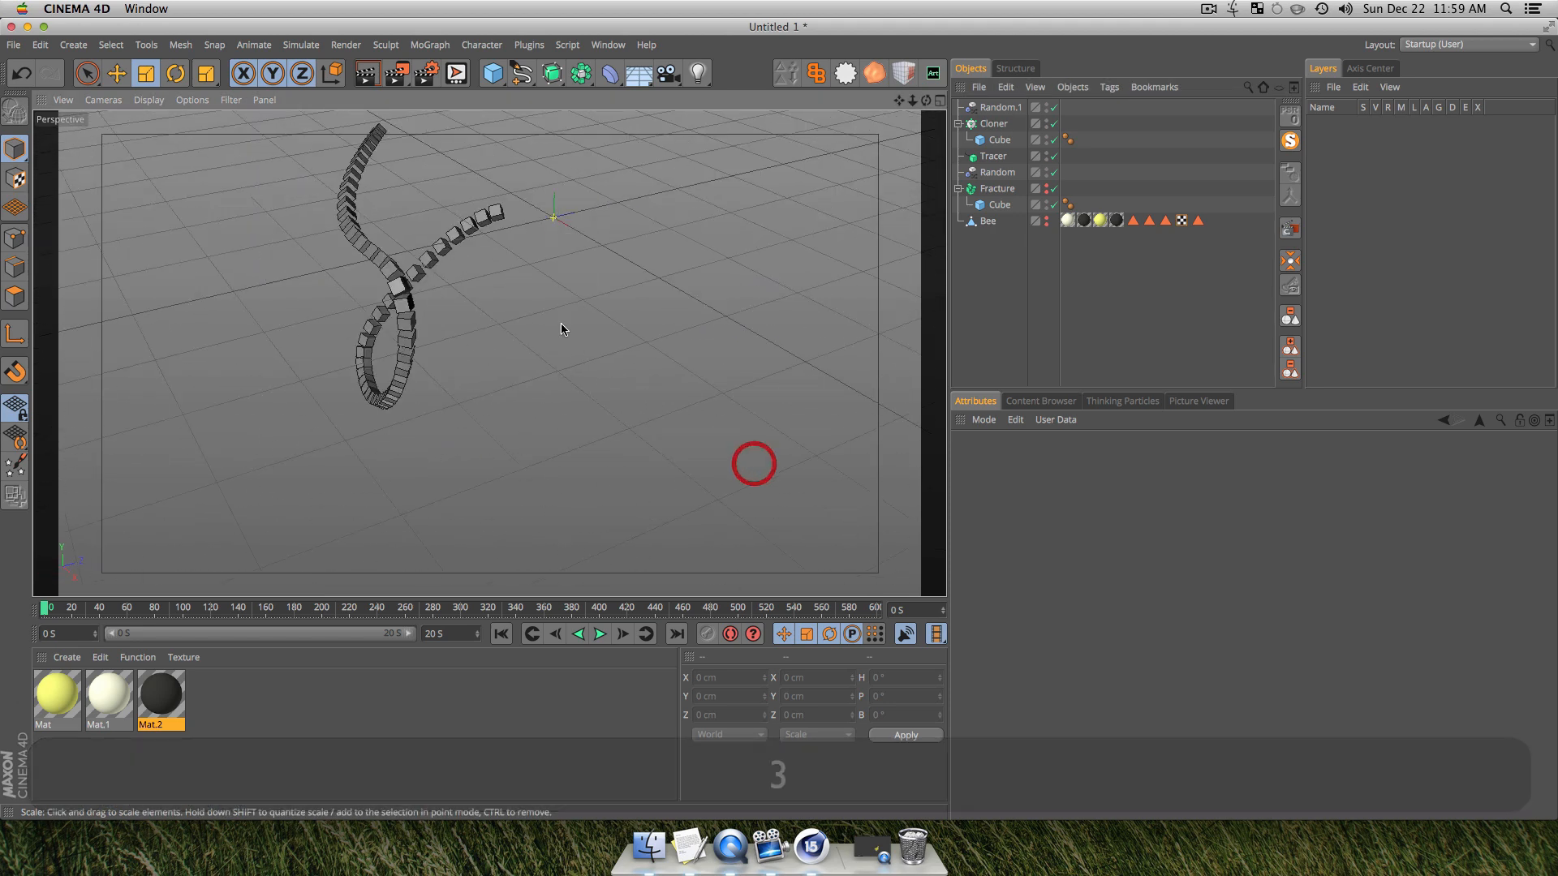
key("2")
left_click_drag(563, 327, 432, 266)
key("3")
key("1")
left_click_drag(611, 370, 546, 347)
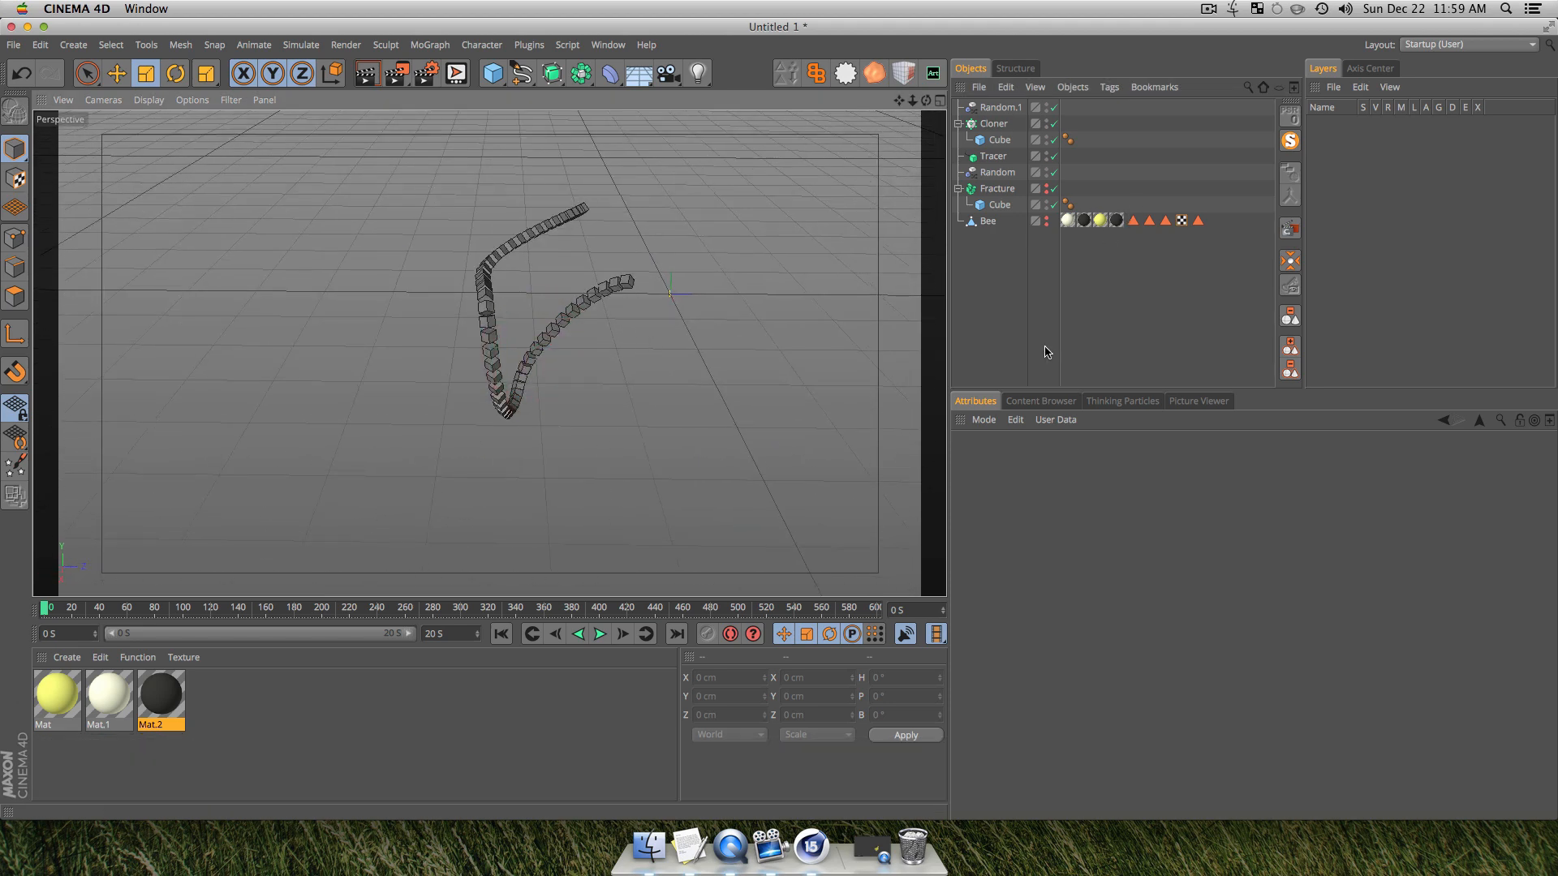
Step: Add a Step effector to the Cloner
left_click(1008, 268)
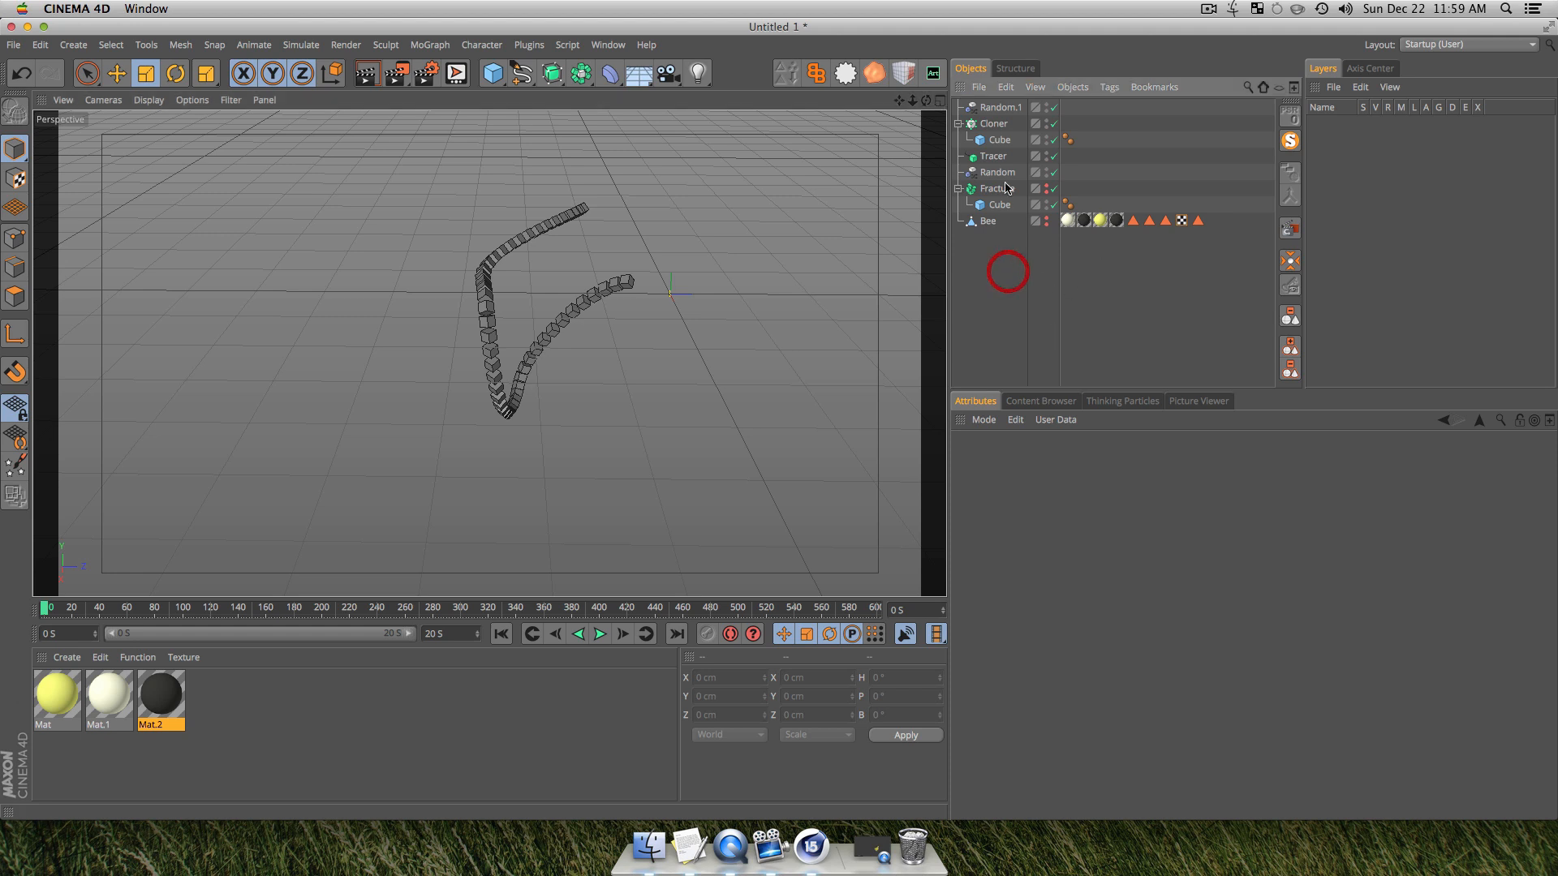
left_click(994, 123)
left_click(448, 47)
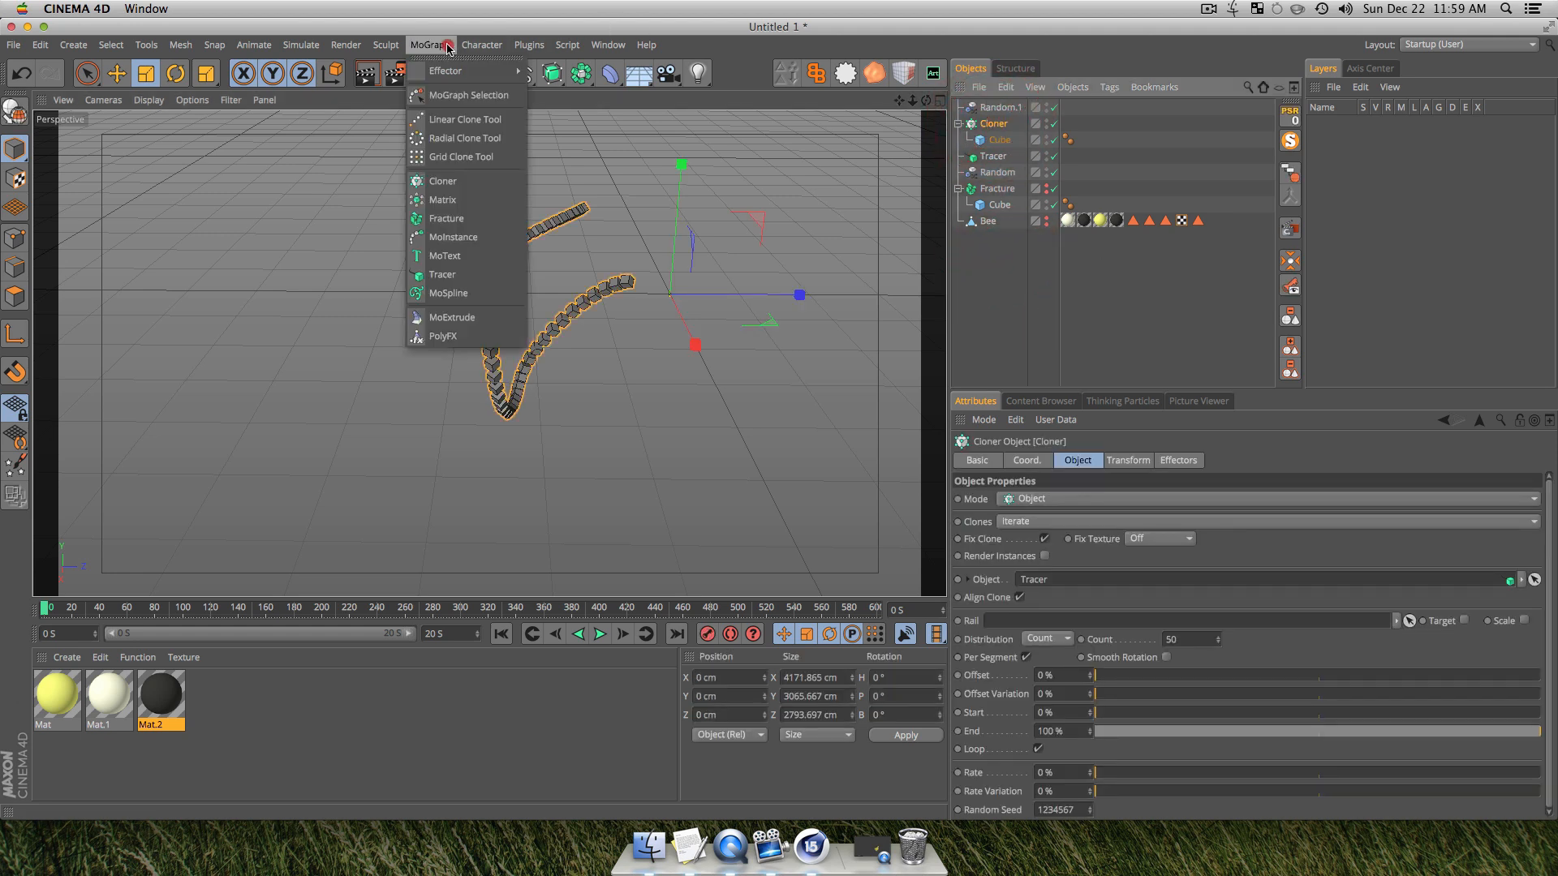
mouse_move(441, 68)
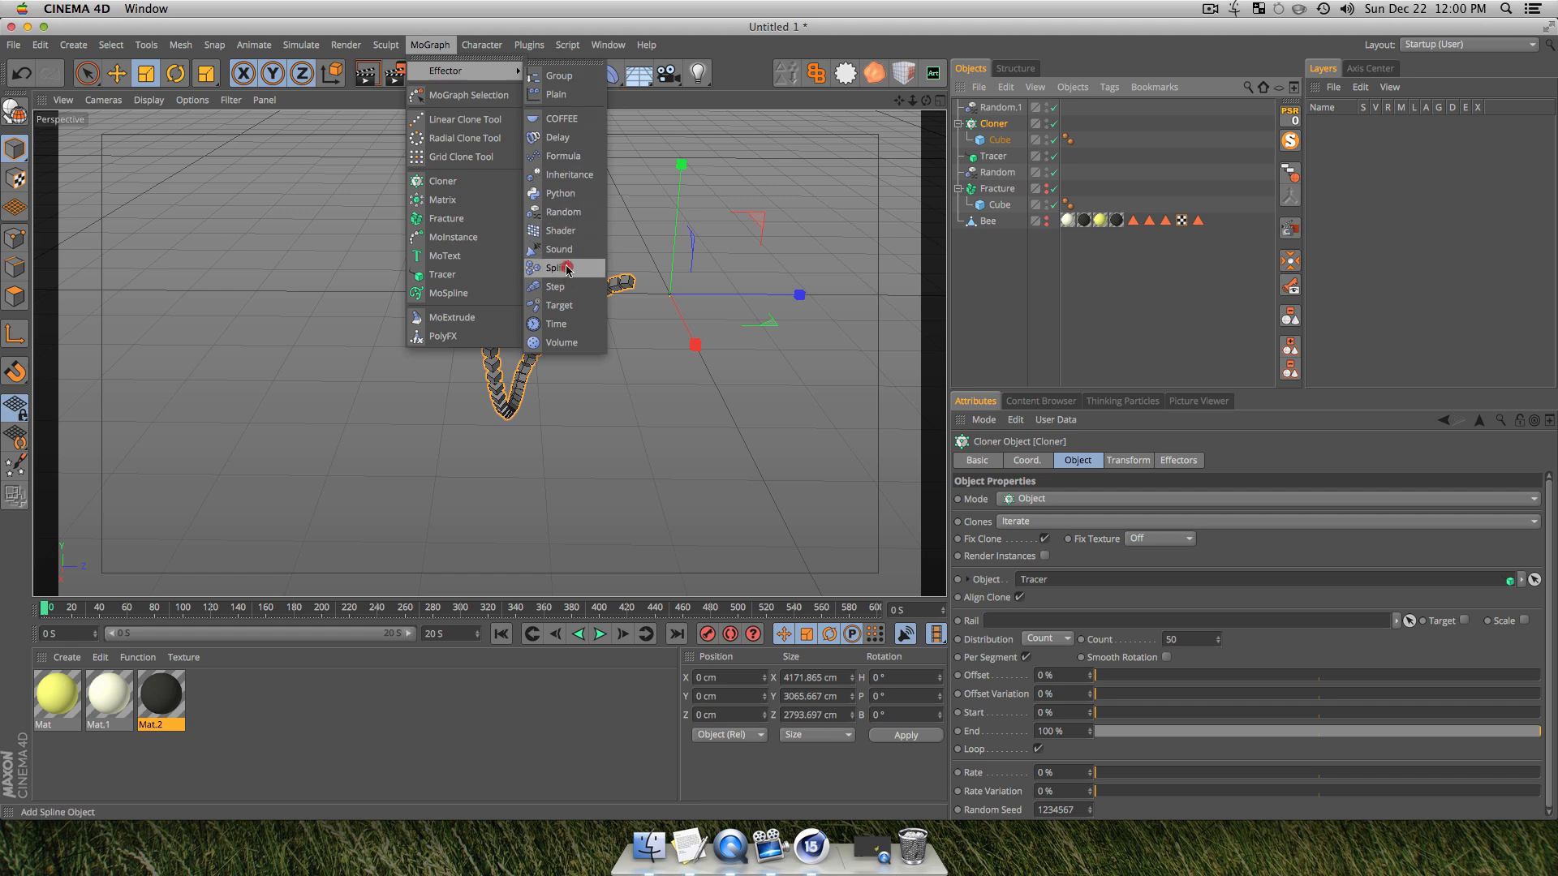
left_click(568, 286)
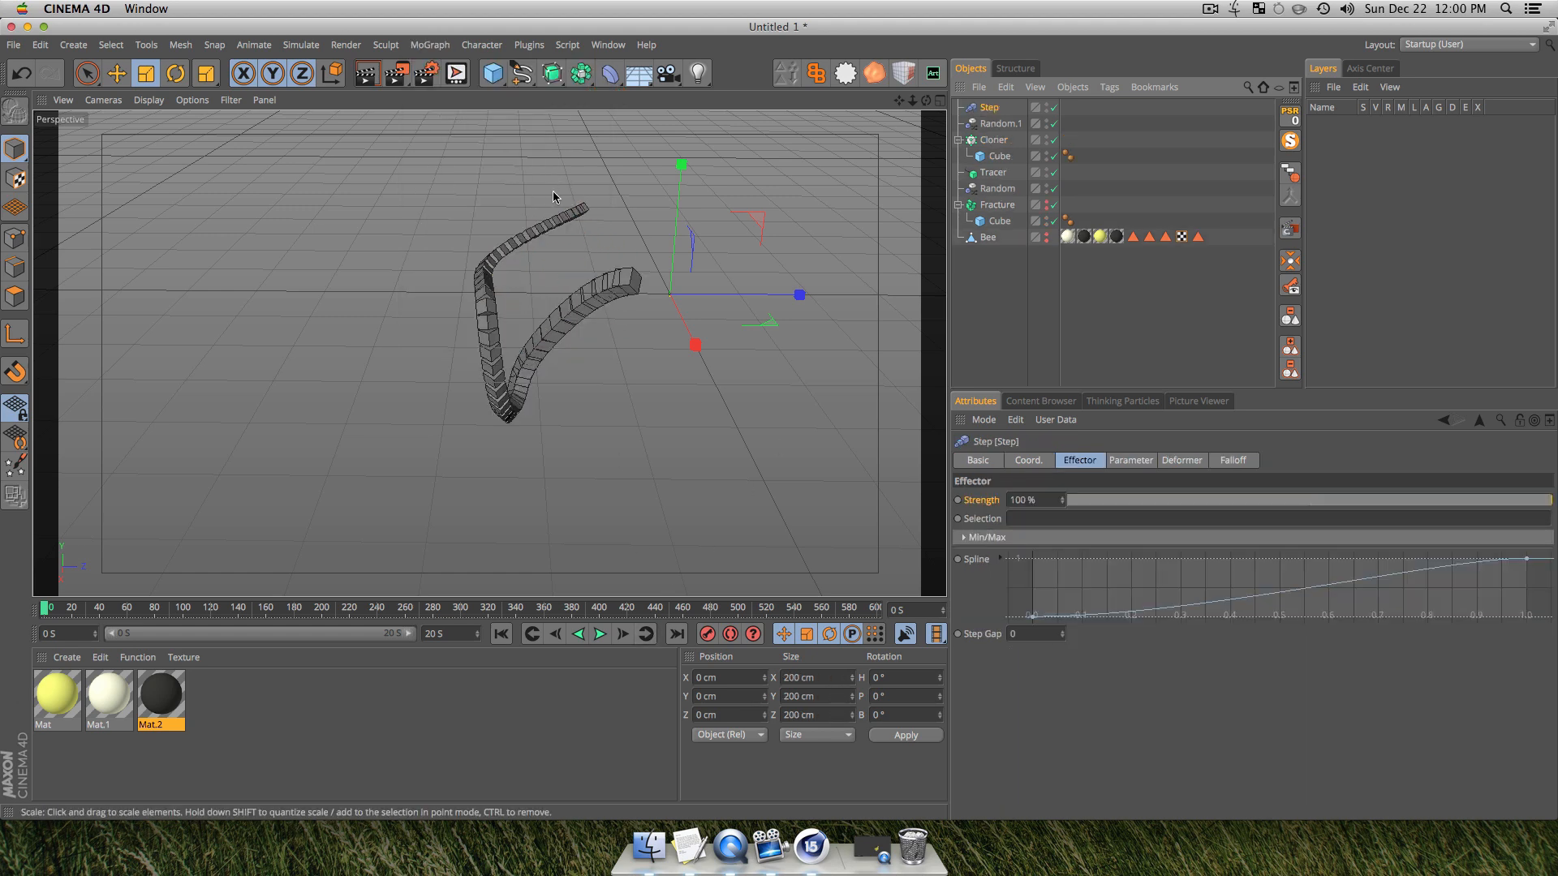
Step: Inspect the Step effector's influence on the cubes up close and display its transform parameters
scroll(552, 194, "up", 5)
key("3")
left_click_drag(423, 399, 514, 397)
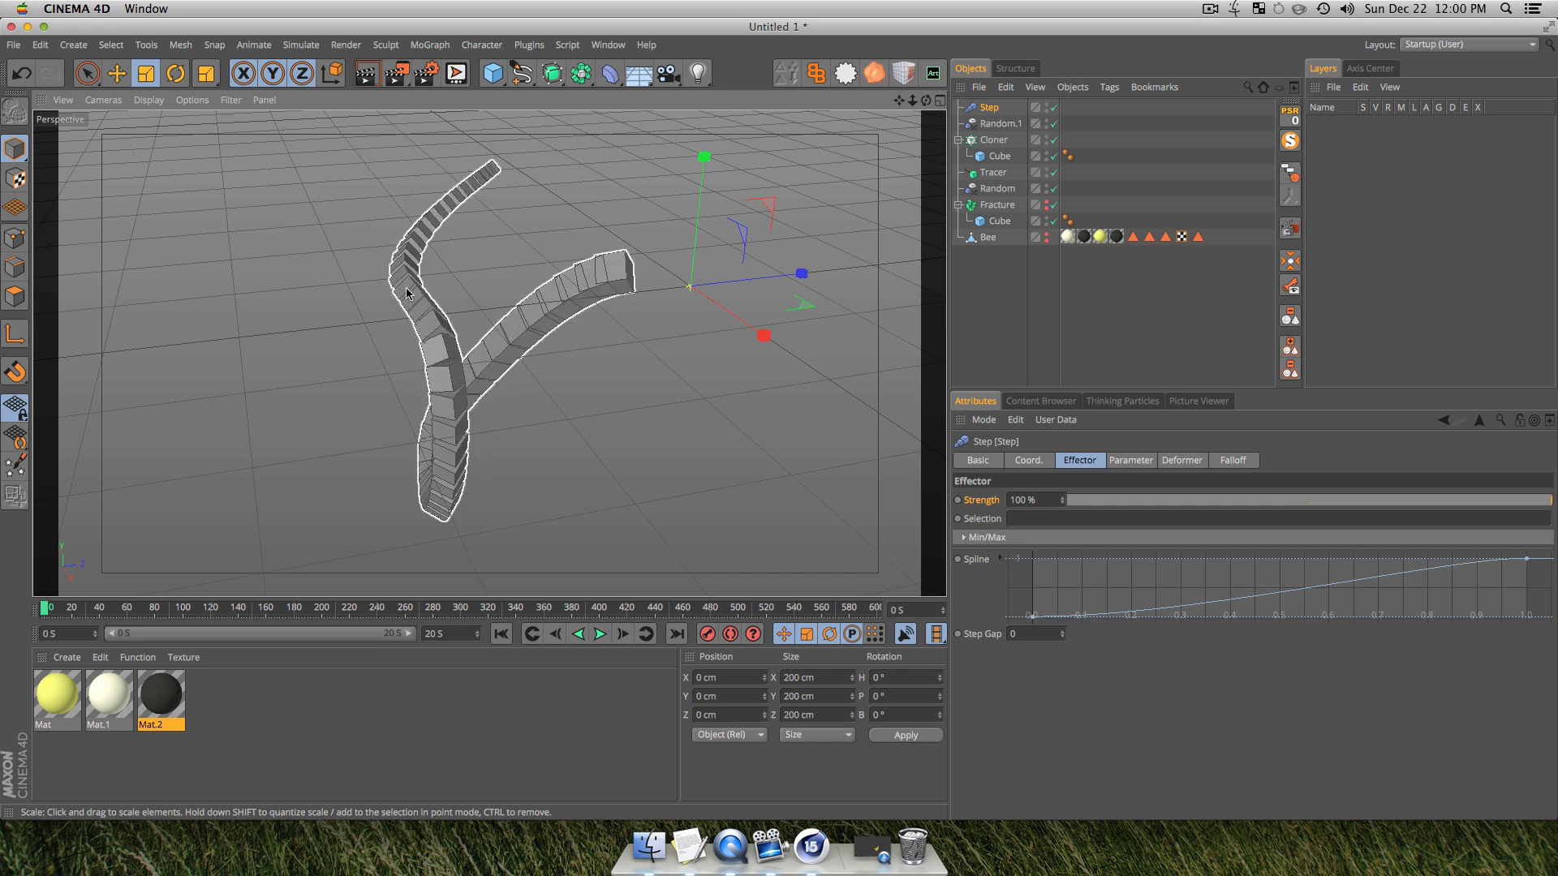
left_click(1132, 459)
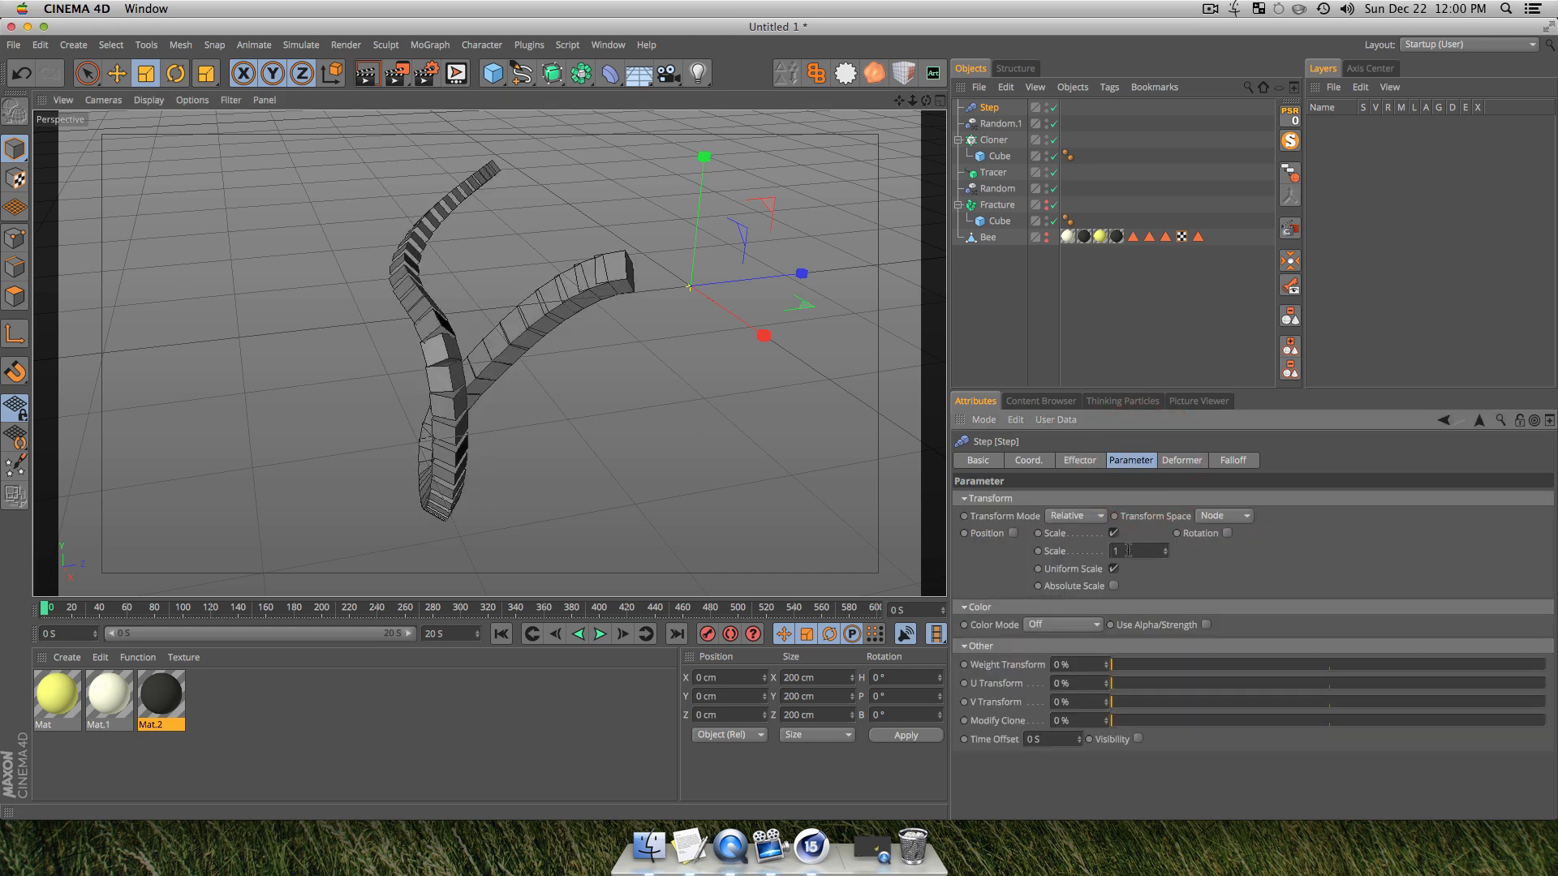
Step: Replay the animation from the start, examine the stepped cube sizes from several angles, then stop and return to the first frame
left_click(501, 633)
left_click(600, 634)
key("3")
left_click_drag(476, 476, 580, 500)
scroll(424, 521, "down", 3)
key("3")
left_click_drag(424, 522, 465, 581)
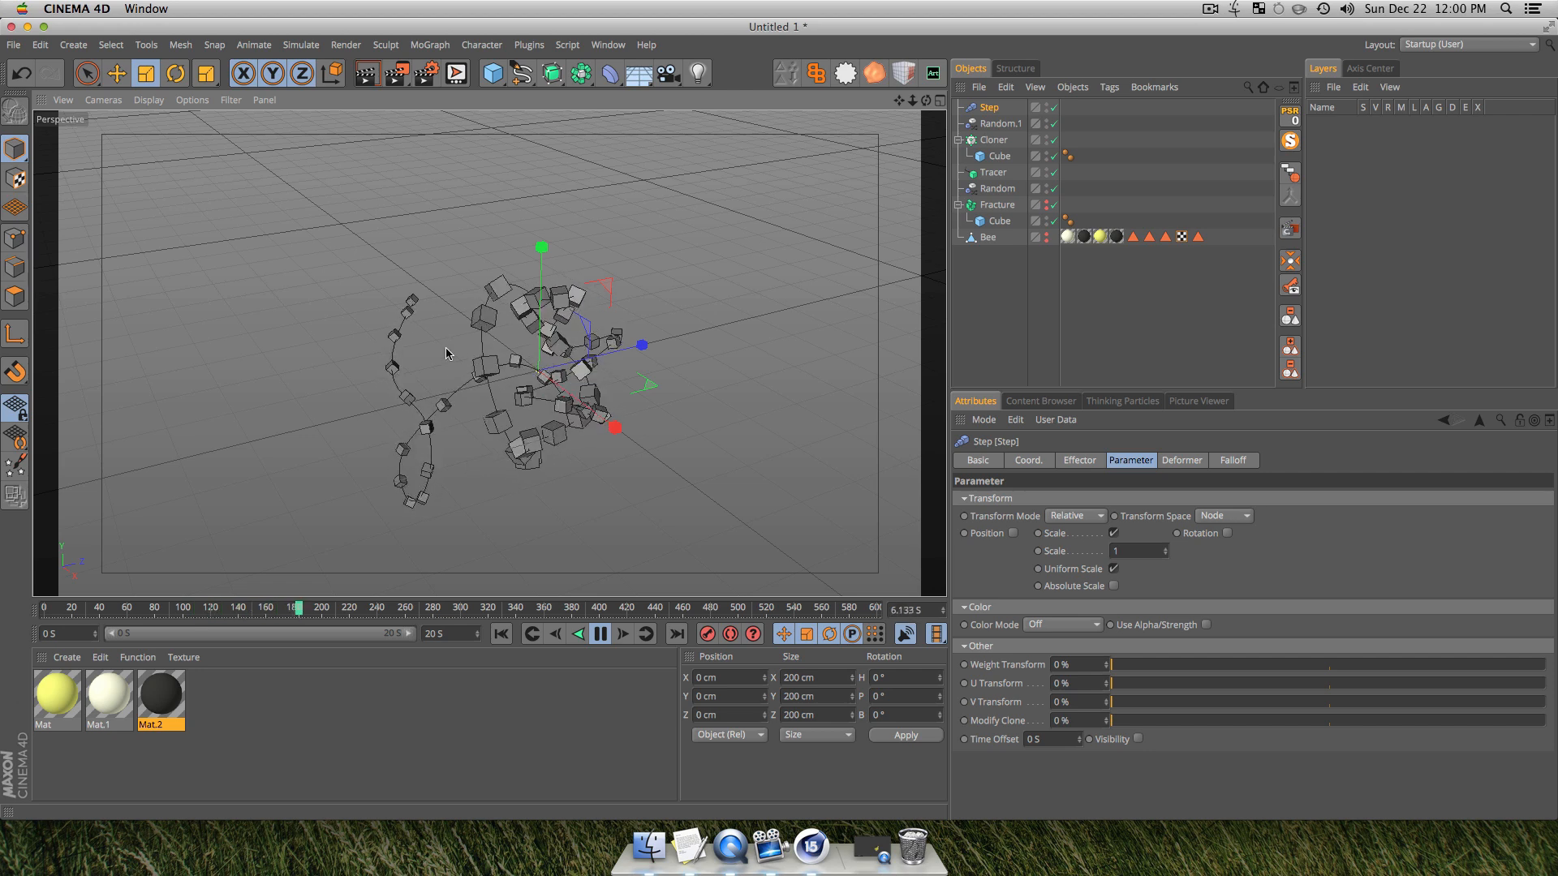
left_click(600, 633)
left_click(500, 633)
key("3")
left_click_drag(486, 536, 542, 373)
key("3")
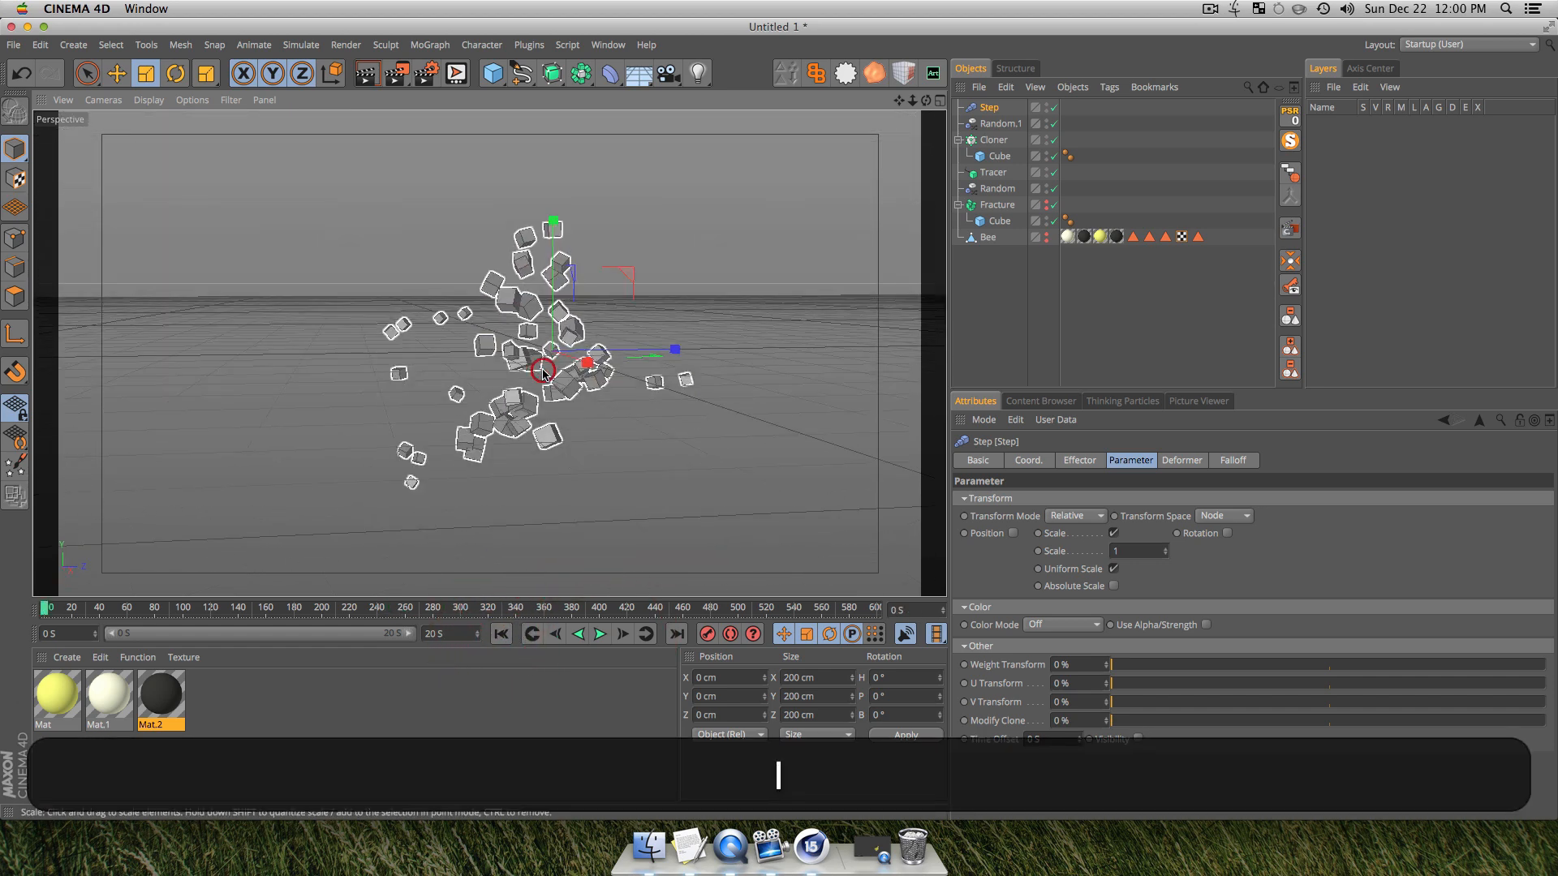
Step: Render a preview of the stepped cubes in the viewport, return to the first frame and view them from another angle
key("super+r")
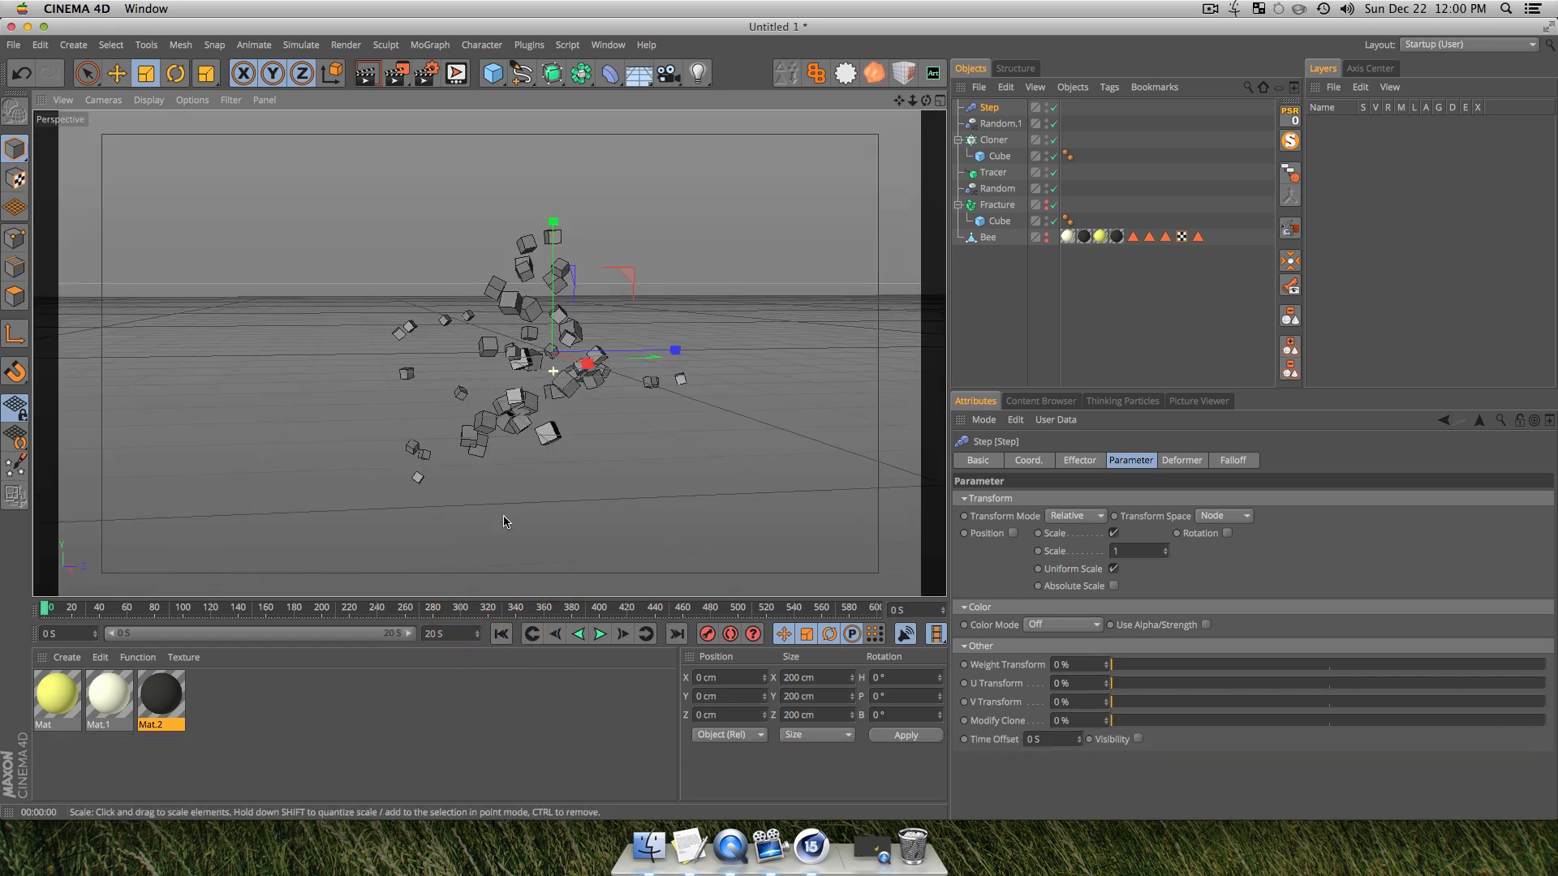
left_click(500, 633)
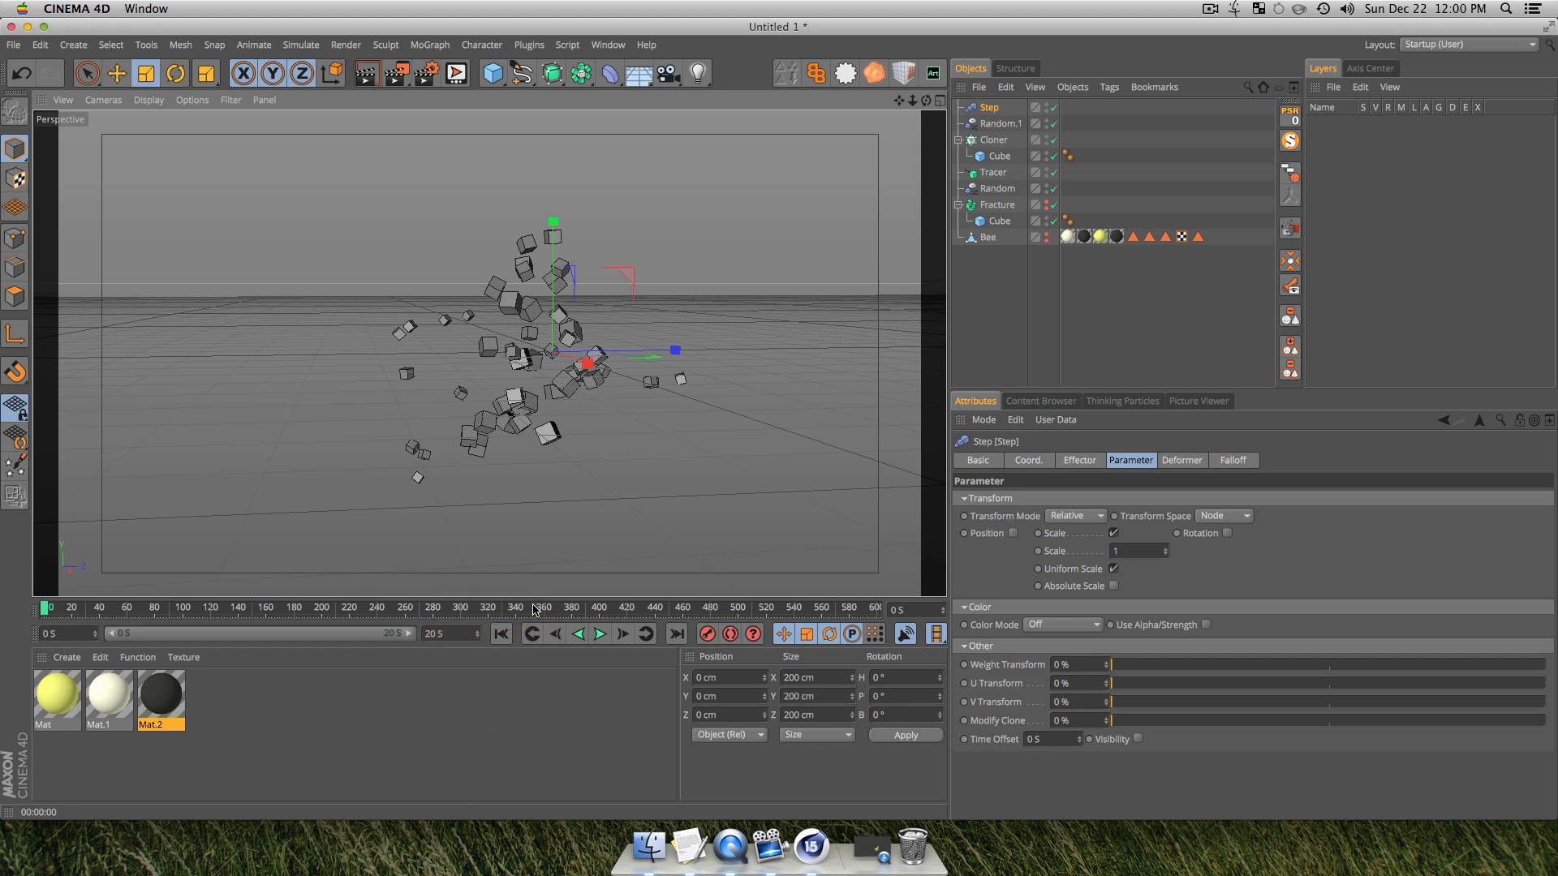
left_click_drag(49, 617, 7, 608)
key("3")
left_click_drag(478, 430, 416, 472)
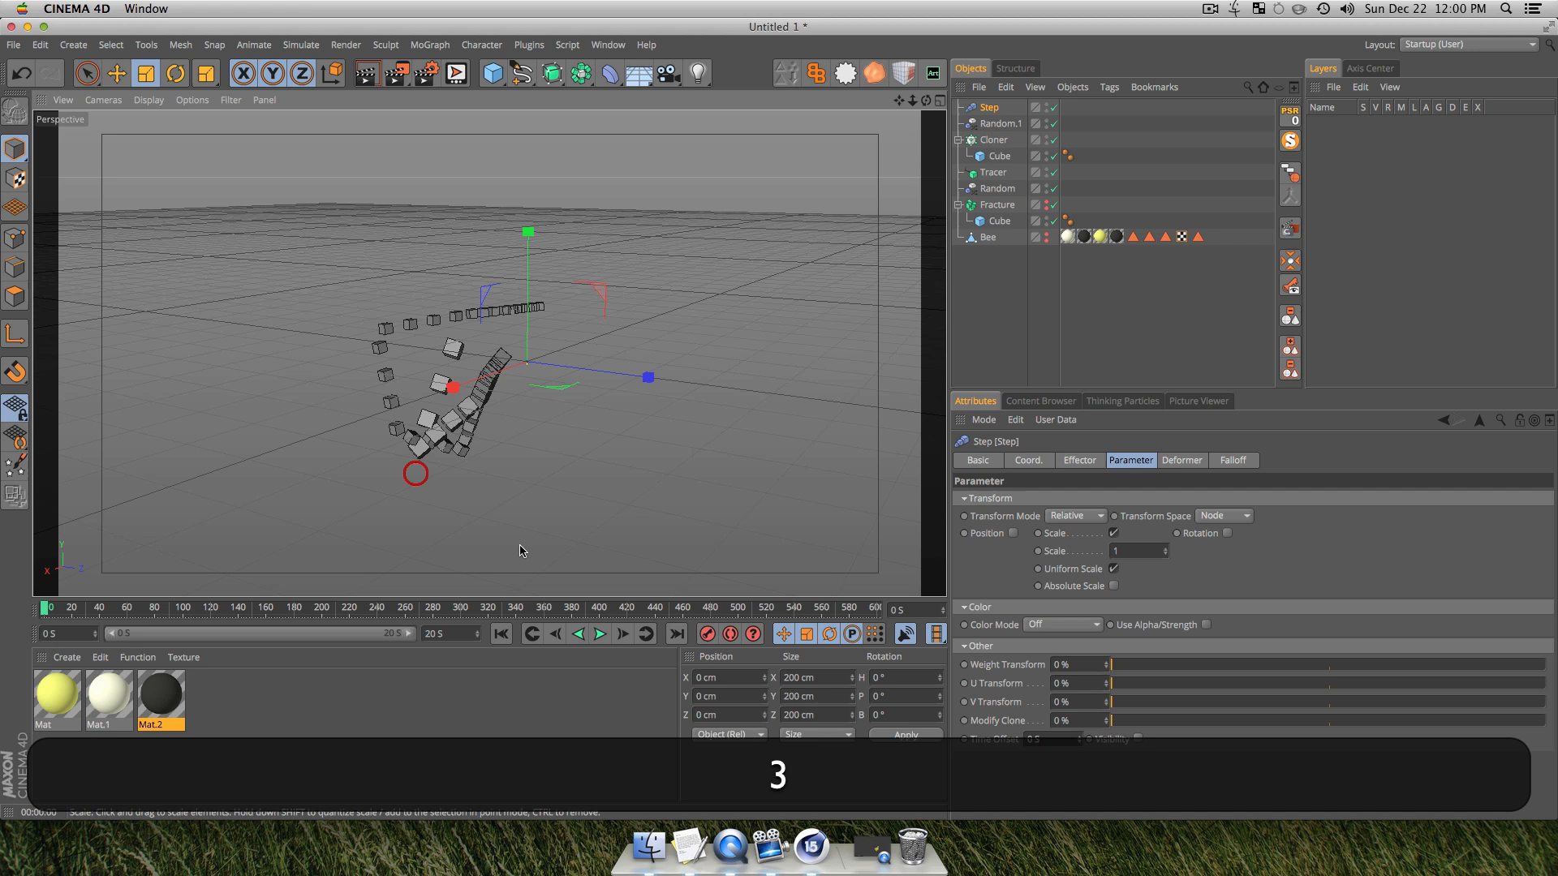
left_click(508, 631)
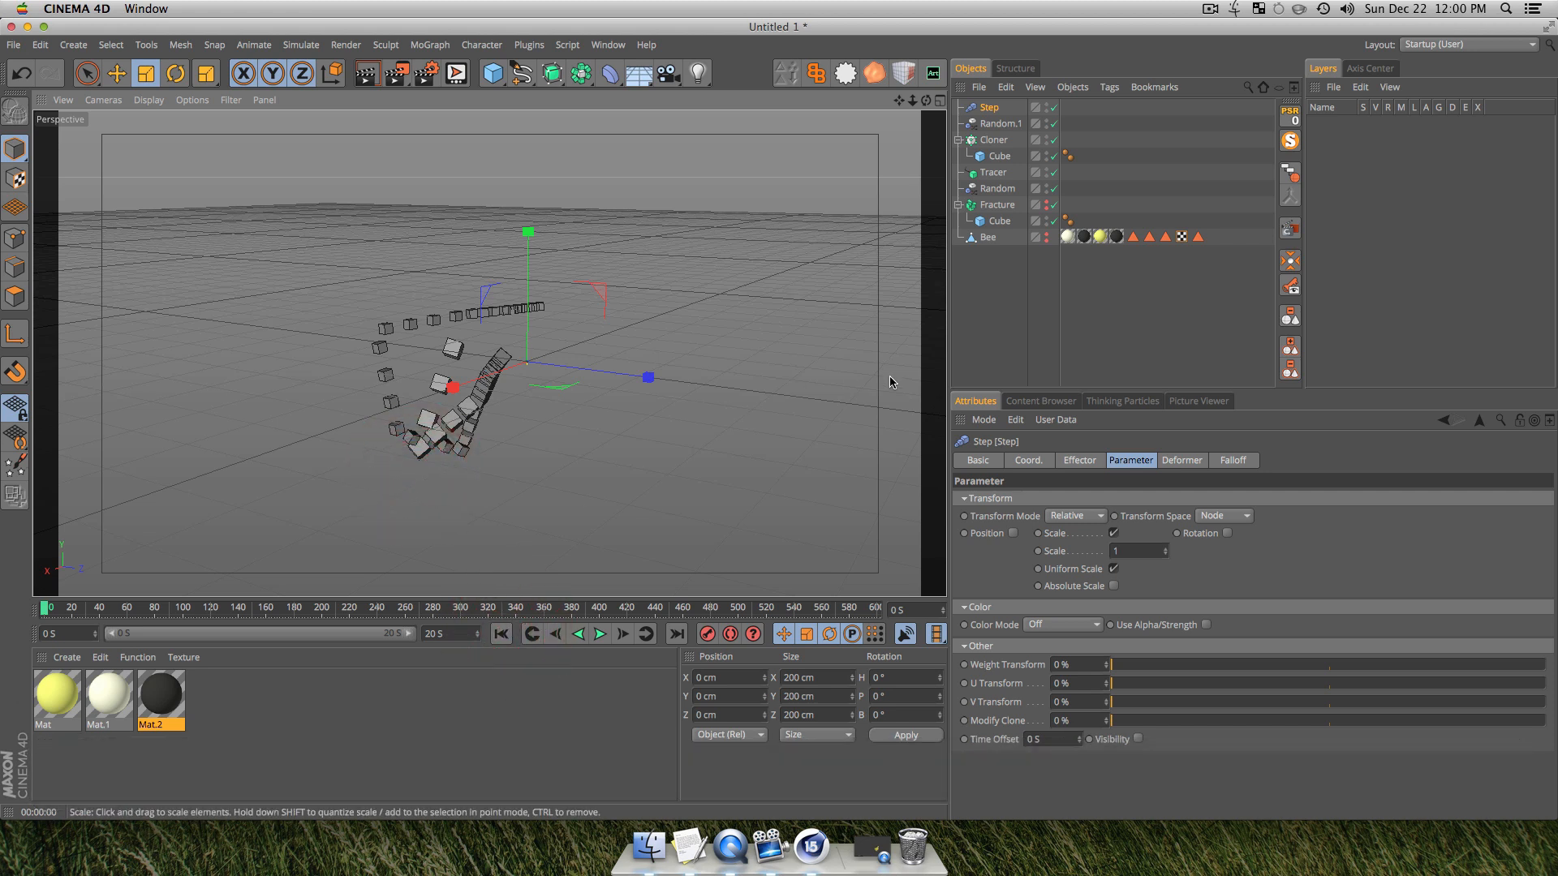
Step: Deselect all objects, briefly replay the animation from the start, then return to the first frame
left_click(1005, 294)
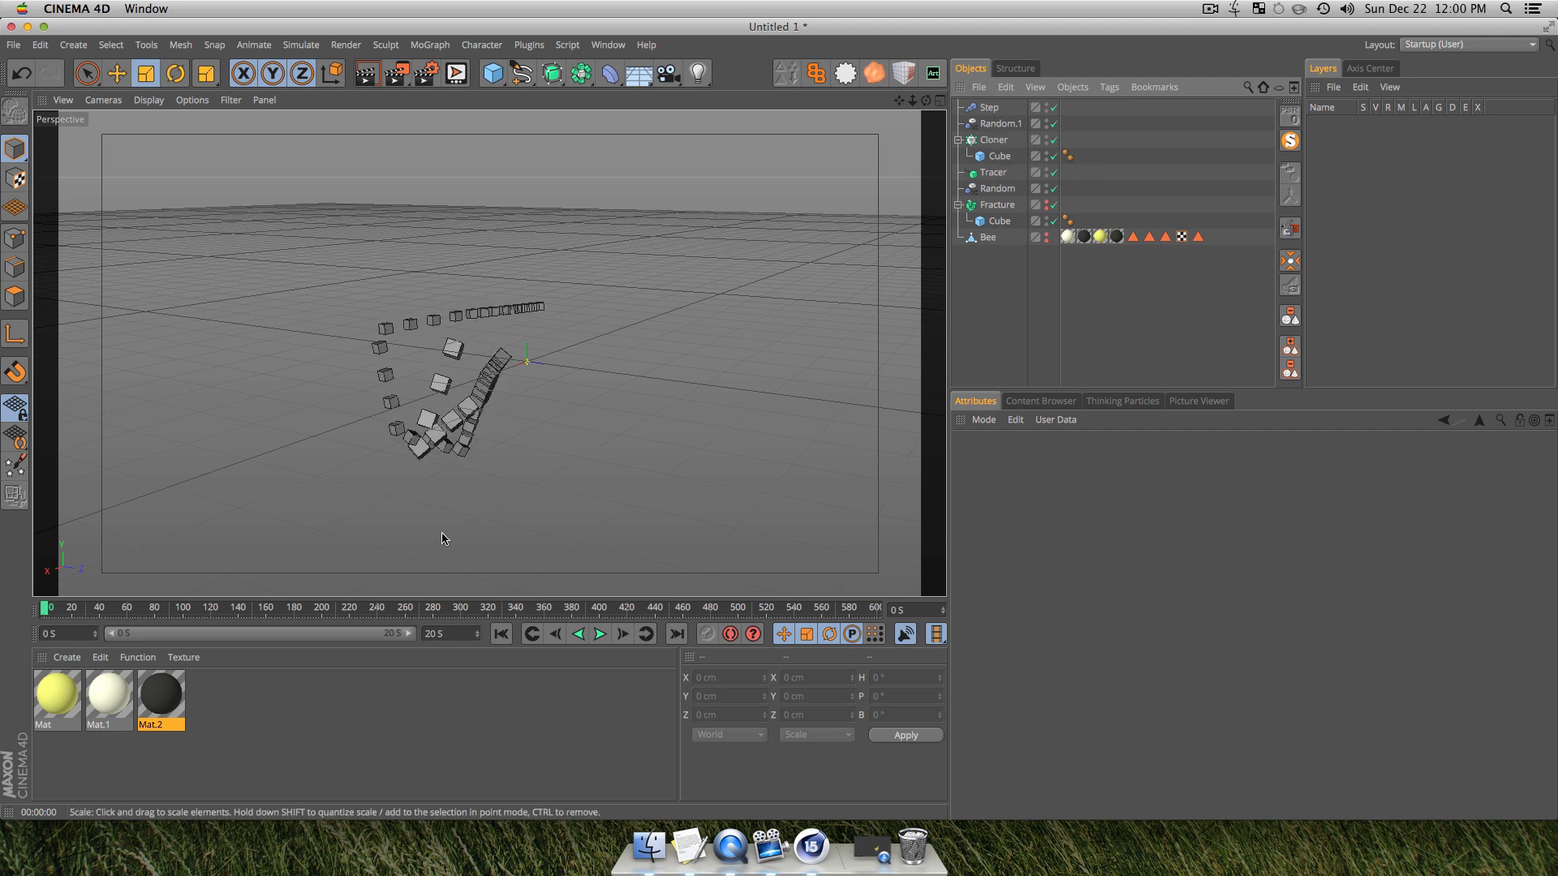
left_click(500, 633)
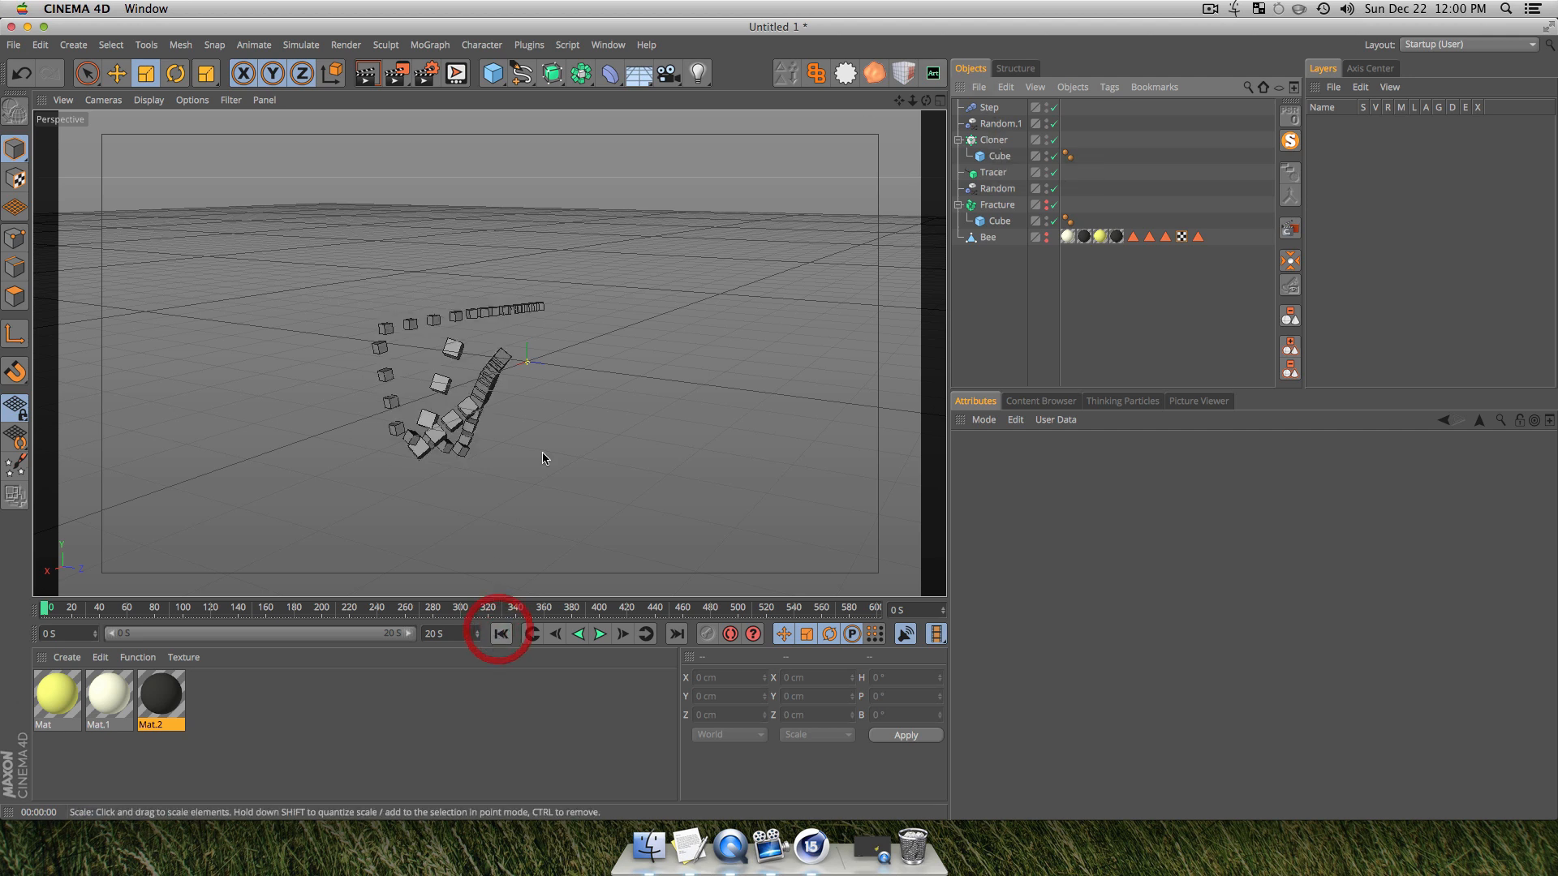
left_click(601, 635)
left_click(600, 634)
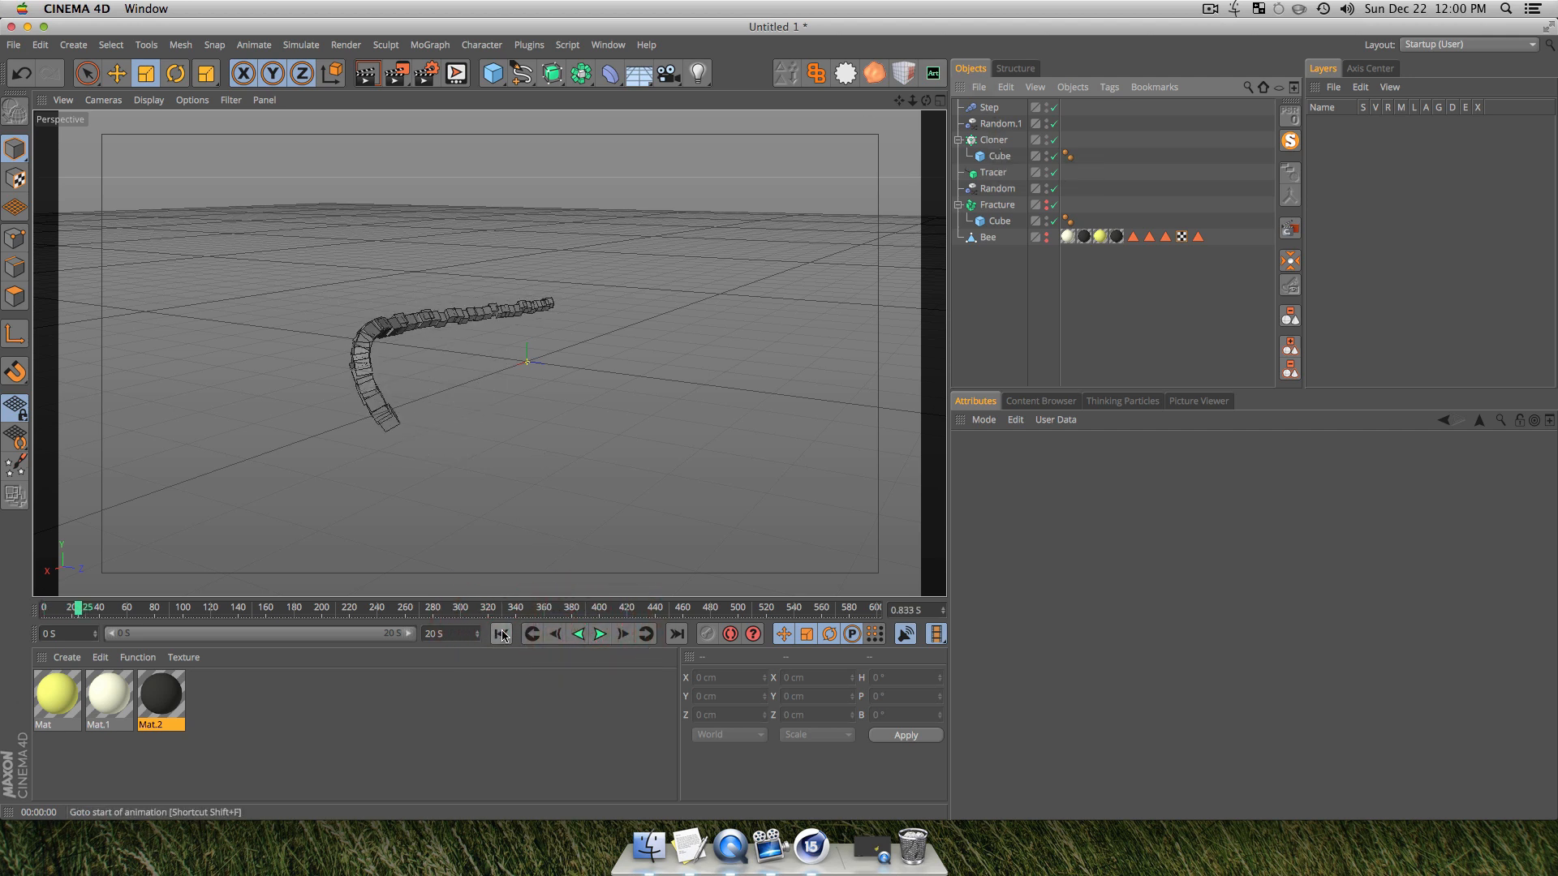
left_click(502, 634)
Step: Limit the Tracer's path From End with an amount of 50
left_click(1033, 316)
left_click(993, 172)
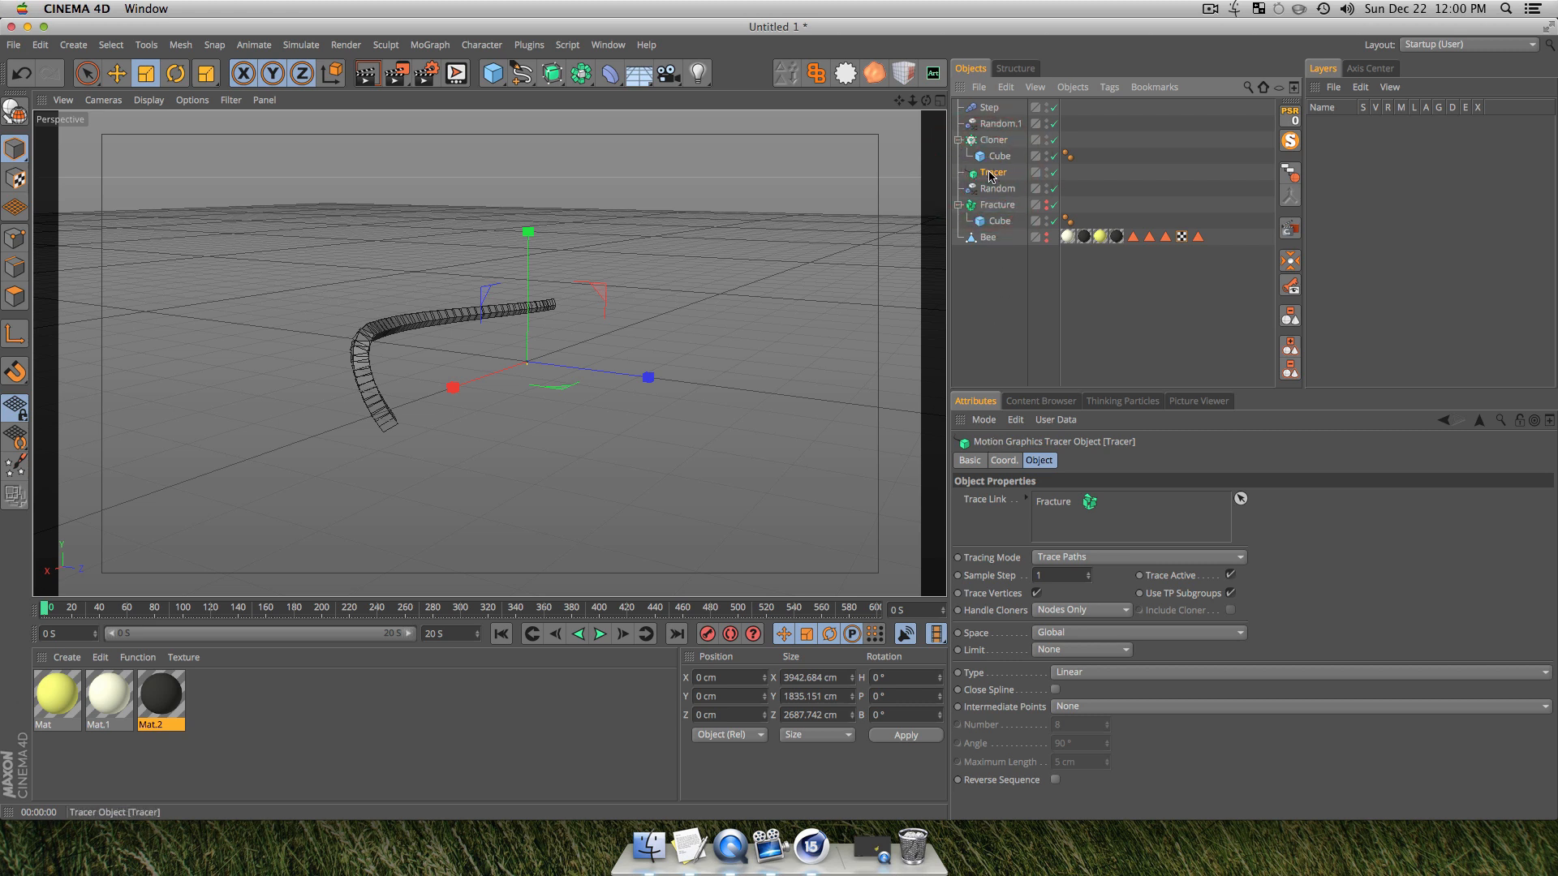
left_click(1061, 650)
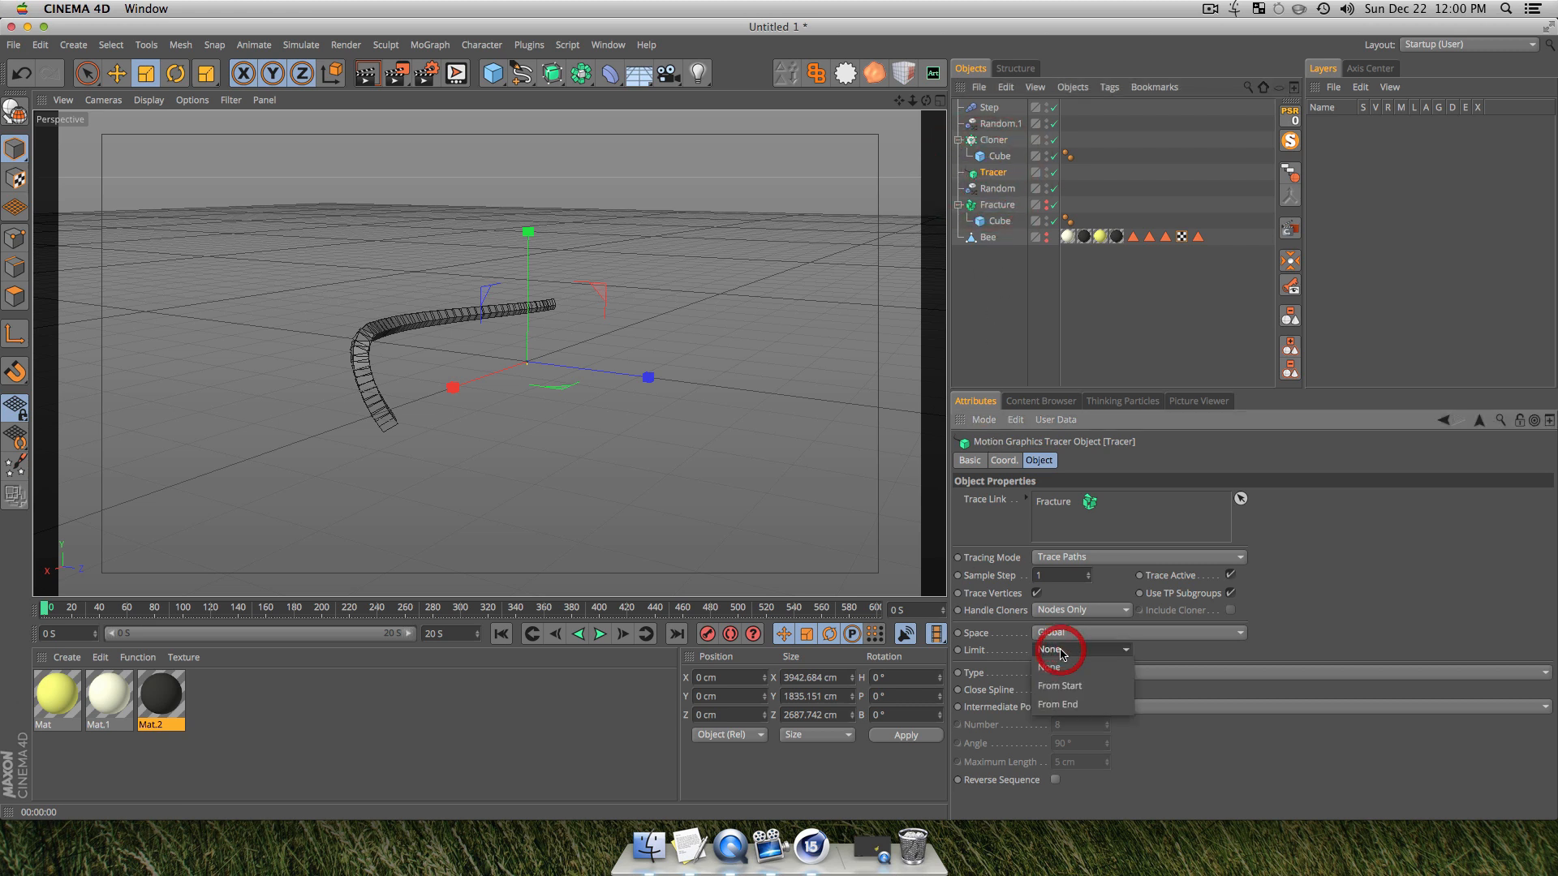
left_click(1068, 704)
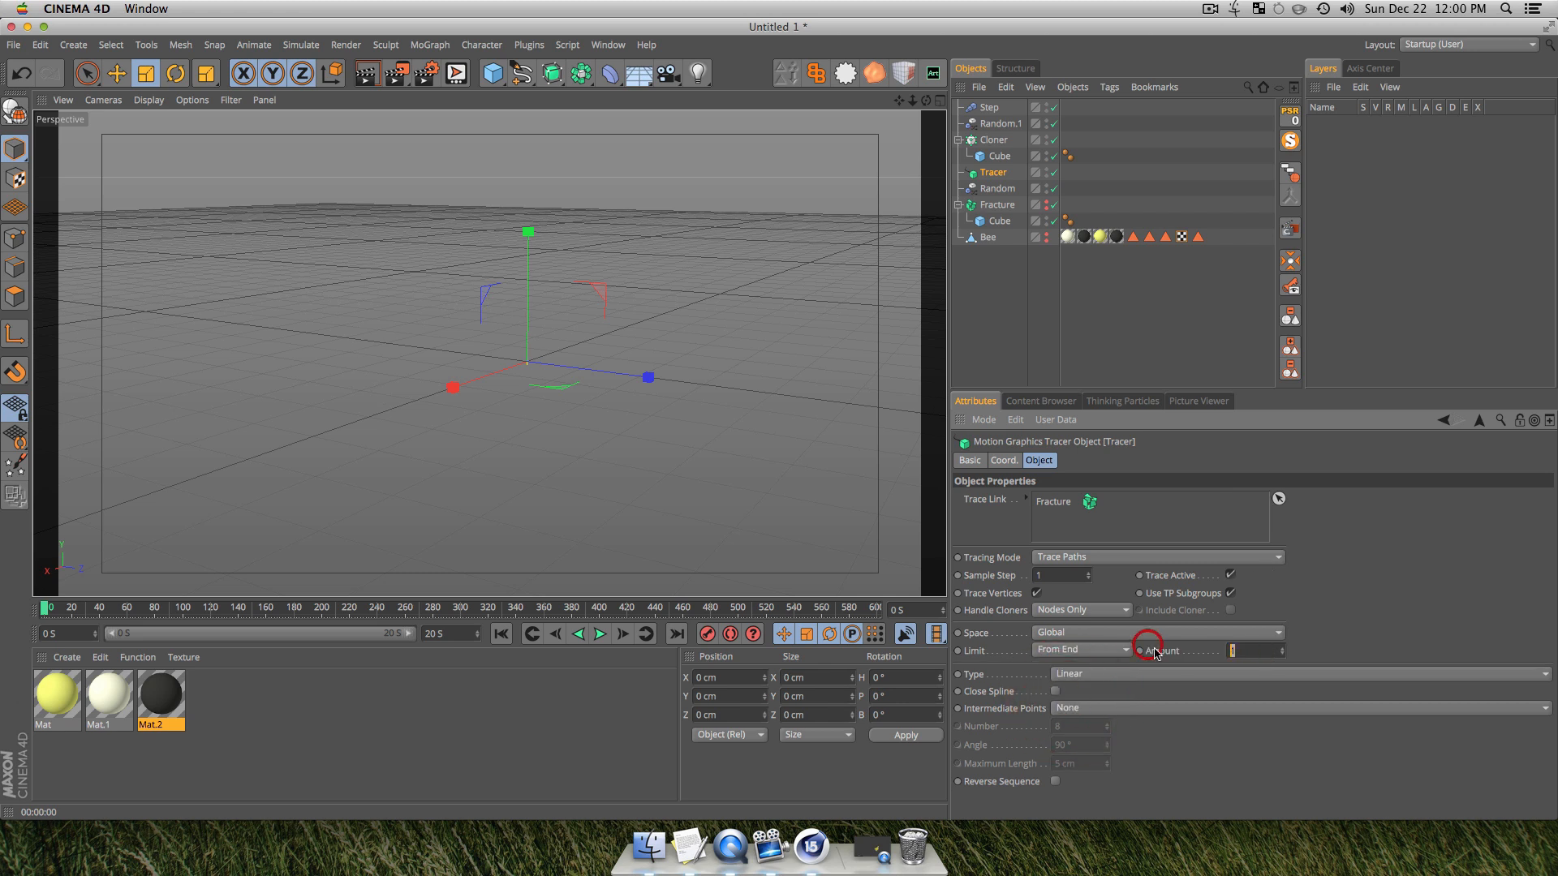
type("50")
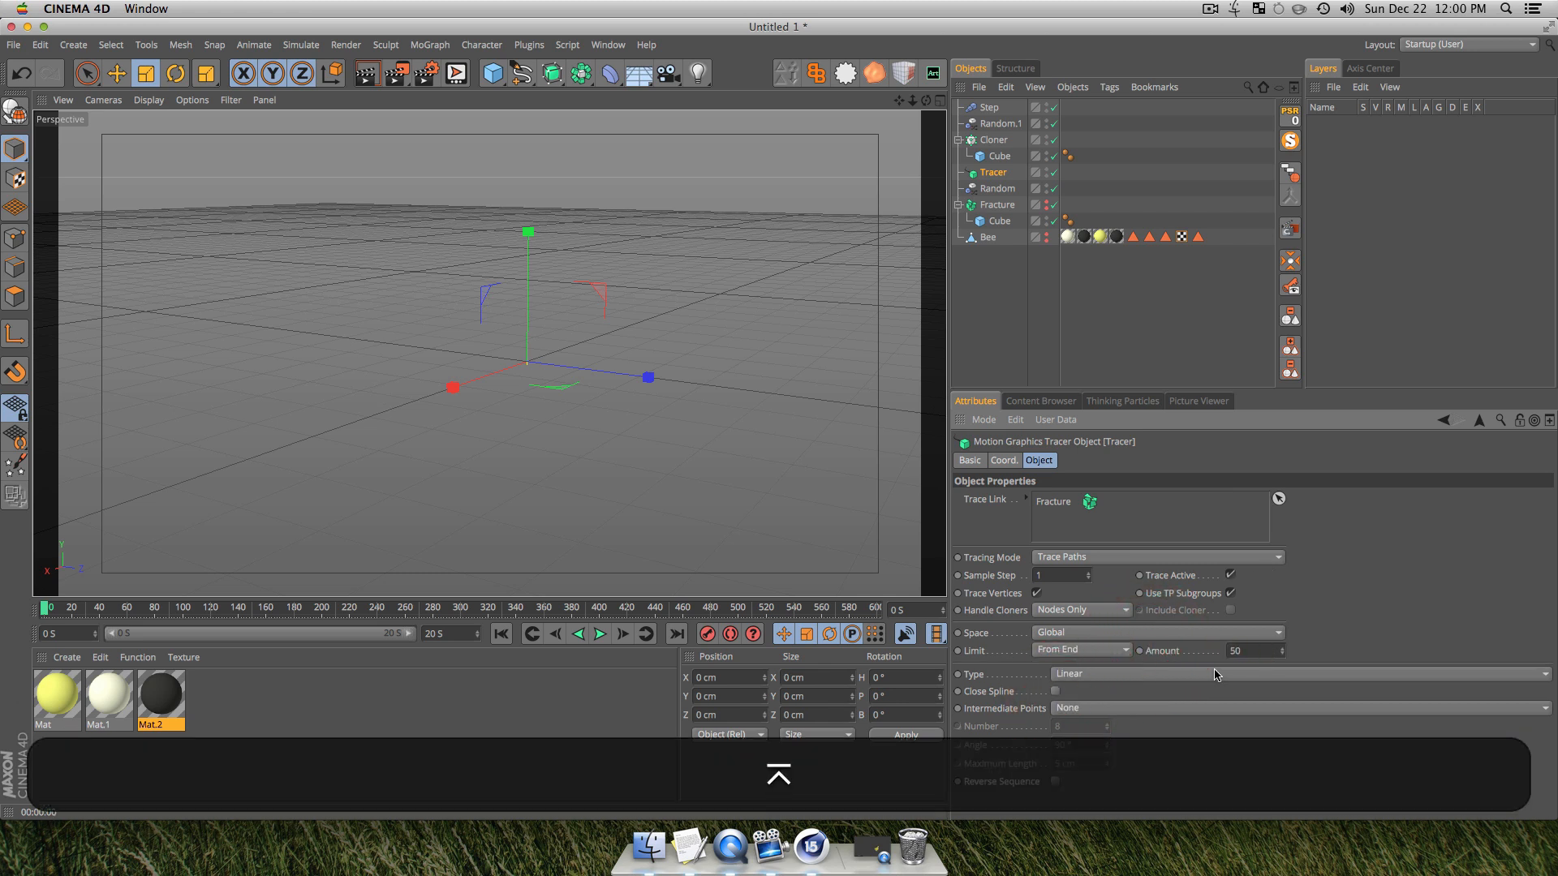
Step: Play the animation from the start and examine the moving cube trail from several angles and distances
left_click(502, 634)
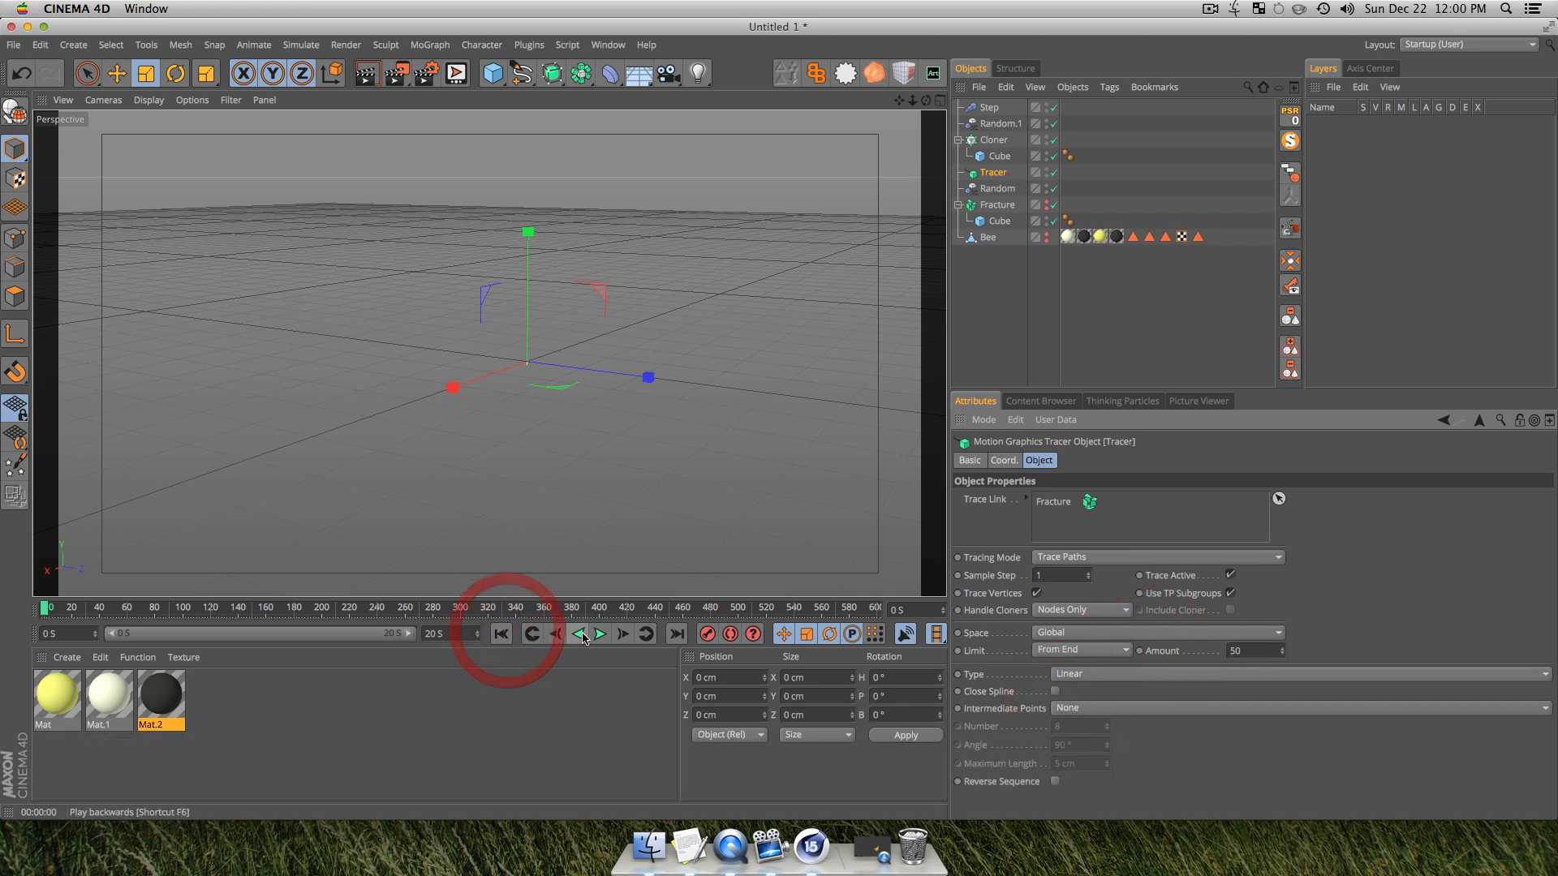
left_click(601, 633)
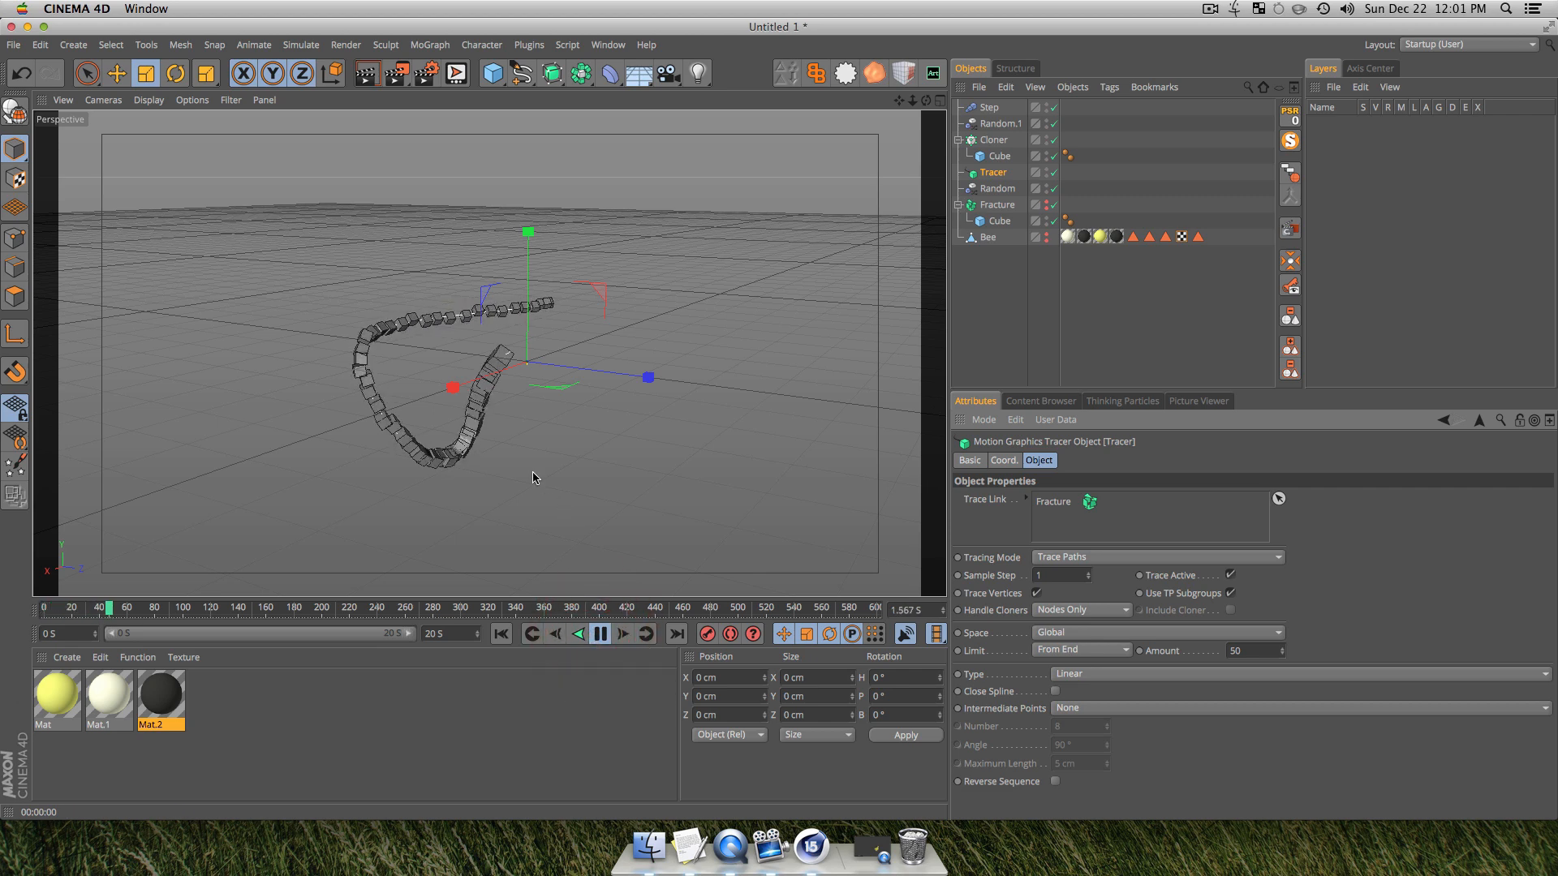
scroll(532, 473, "down", 5)
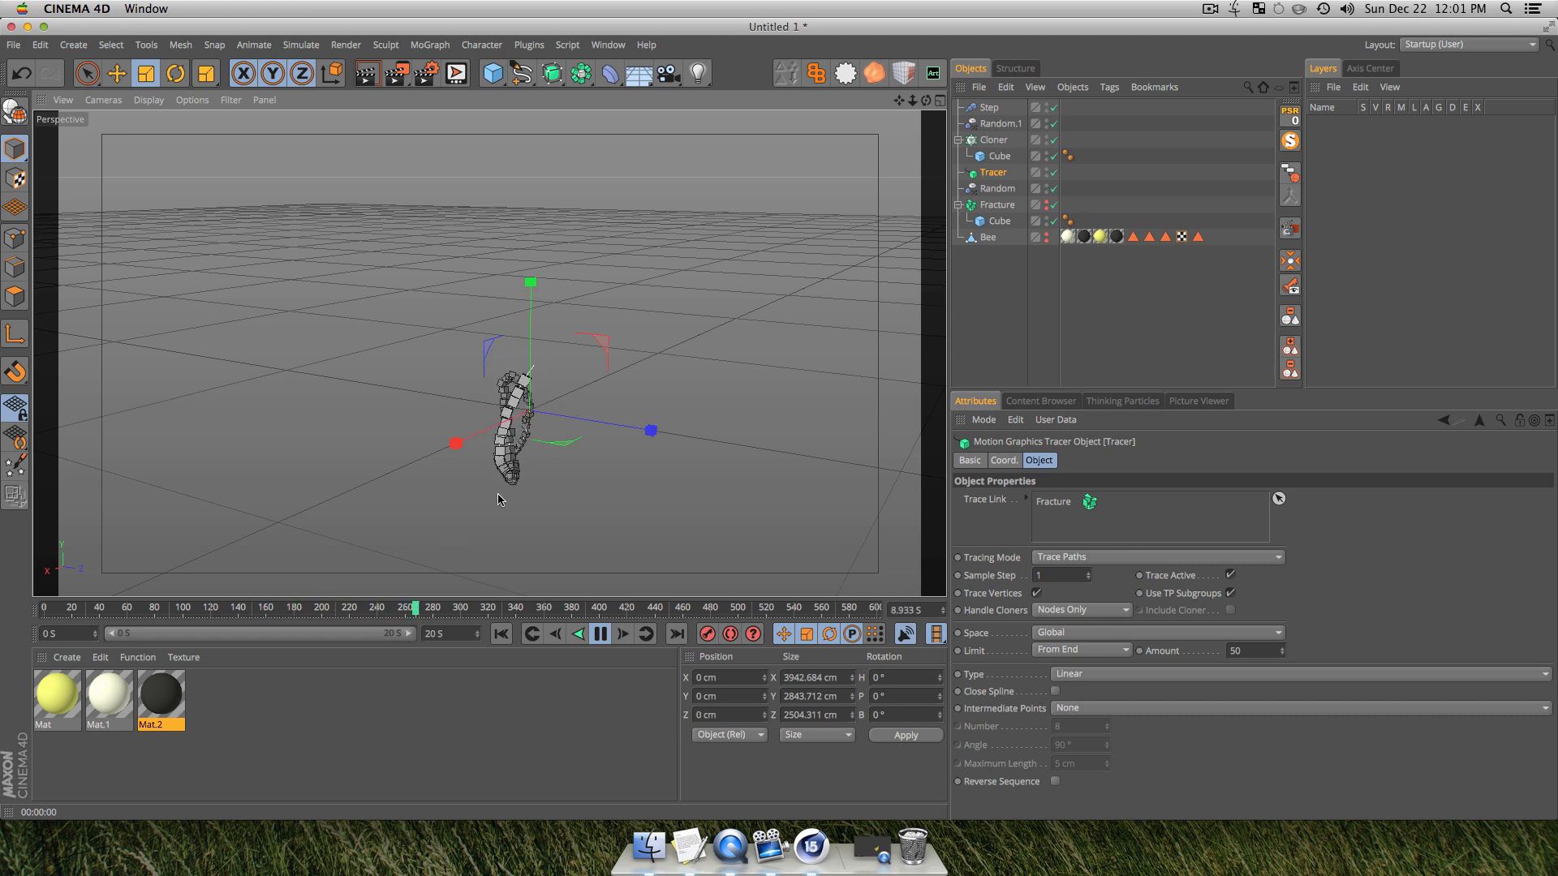
key("3")
left_click_drag(493, 459, 886, 446)
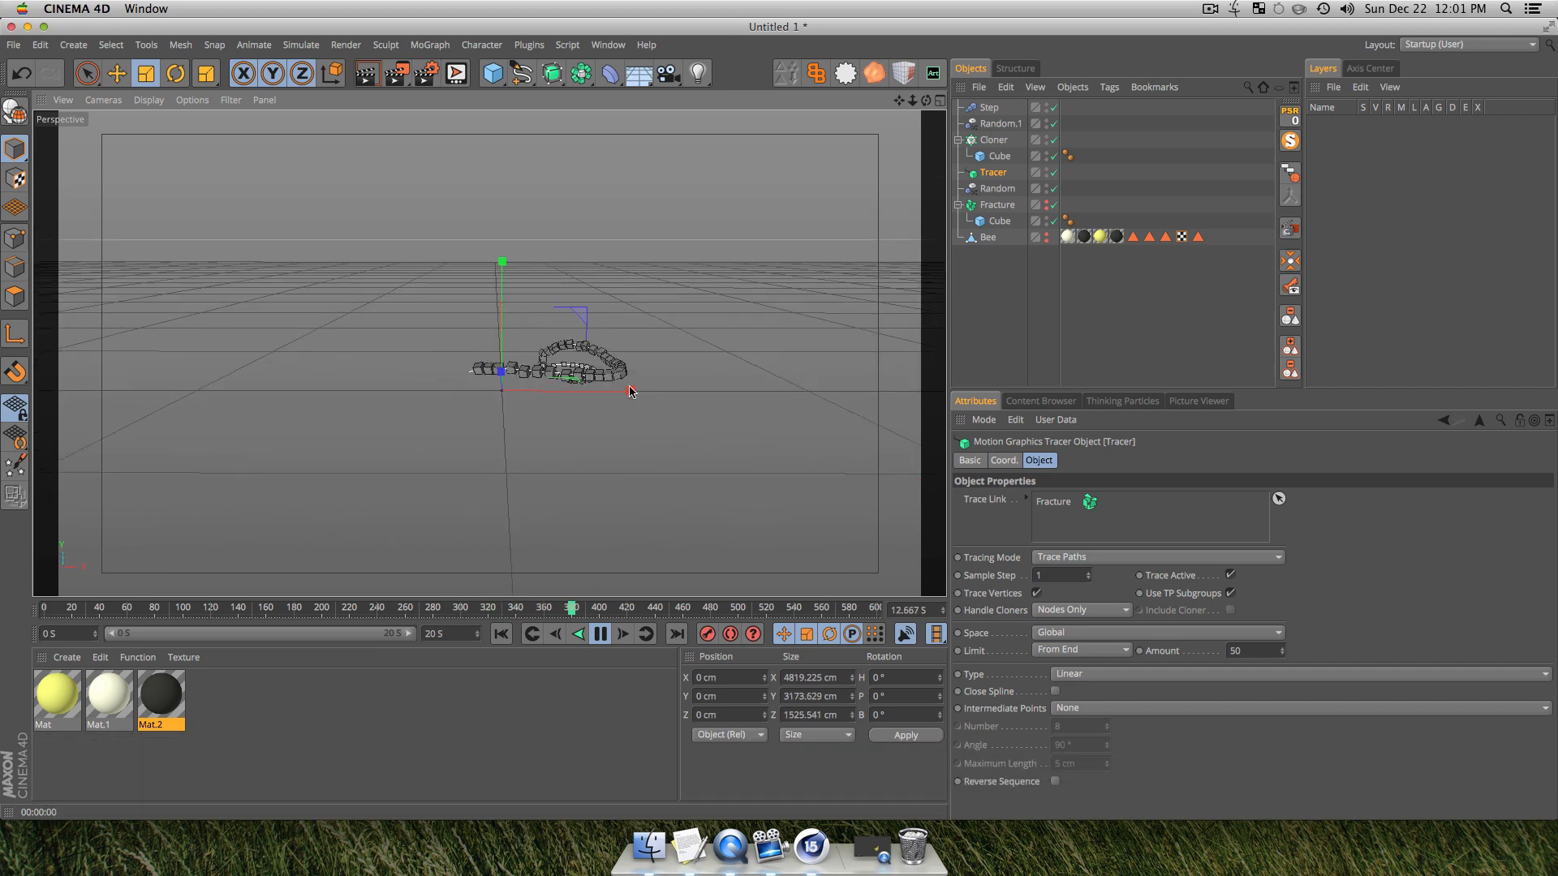
key("3")
left_click_drag(488, 352, 330, 112)
key("1")
left_click_drag(490, 294, 853, 369)
key("3")
key("1")
left_click_drag(654, 282, 546, 349)
key("2")
key("3")
left_click_drag(545, 349, 479, 337)
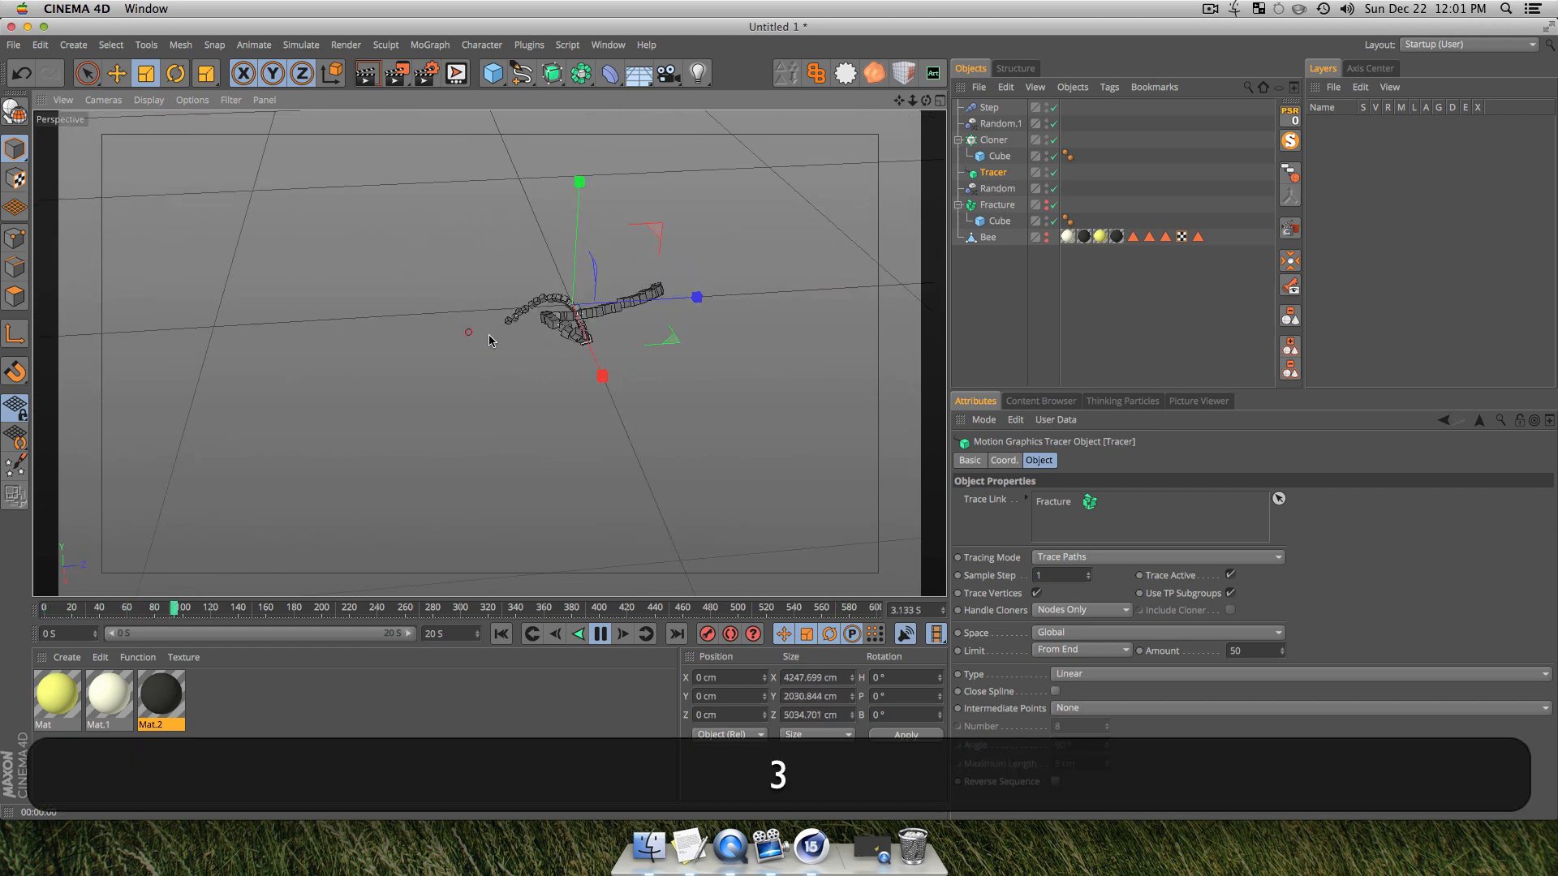
Step: Reduce the Tracer's limit amount to 30
left_click(1252, 655)
left_click_drag(1251, 655, 1107, 646)
type("30")
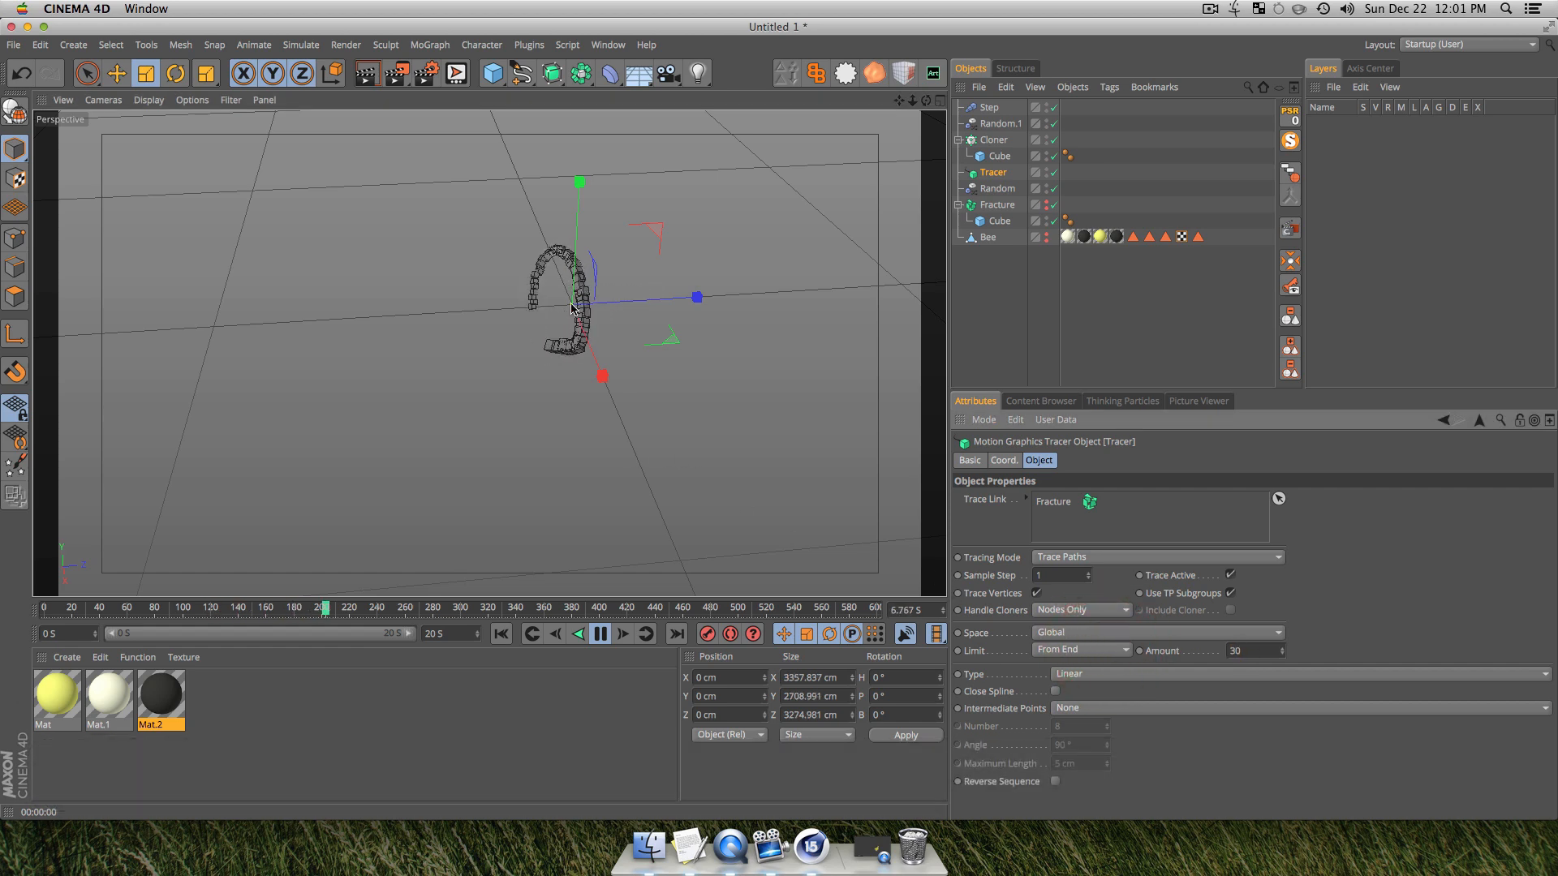
Step: Examine the shorter cube trail from a lower angle, stop playback, deselect everything and return to the first frame
type("3")
left_click_drag(506, 314, 544, 367)
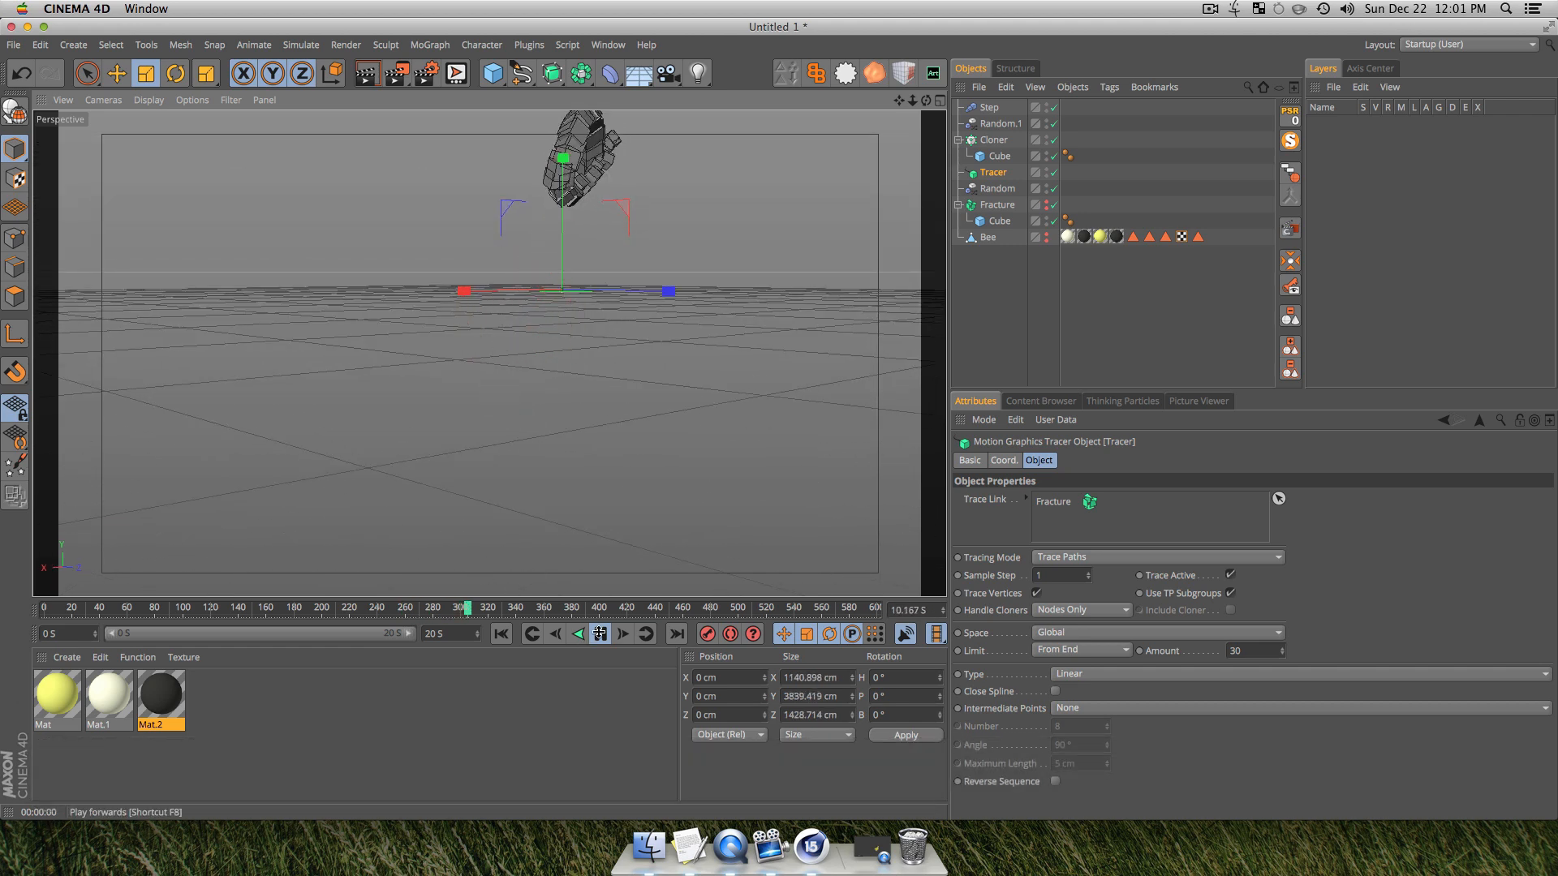
scroll(647, 386, "down", 5)
left_click(601, 633)
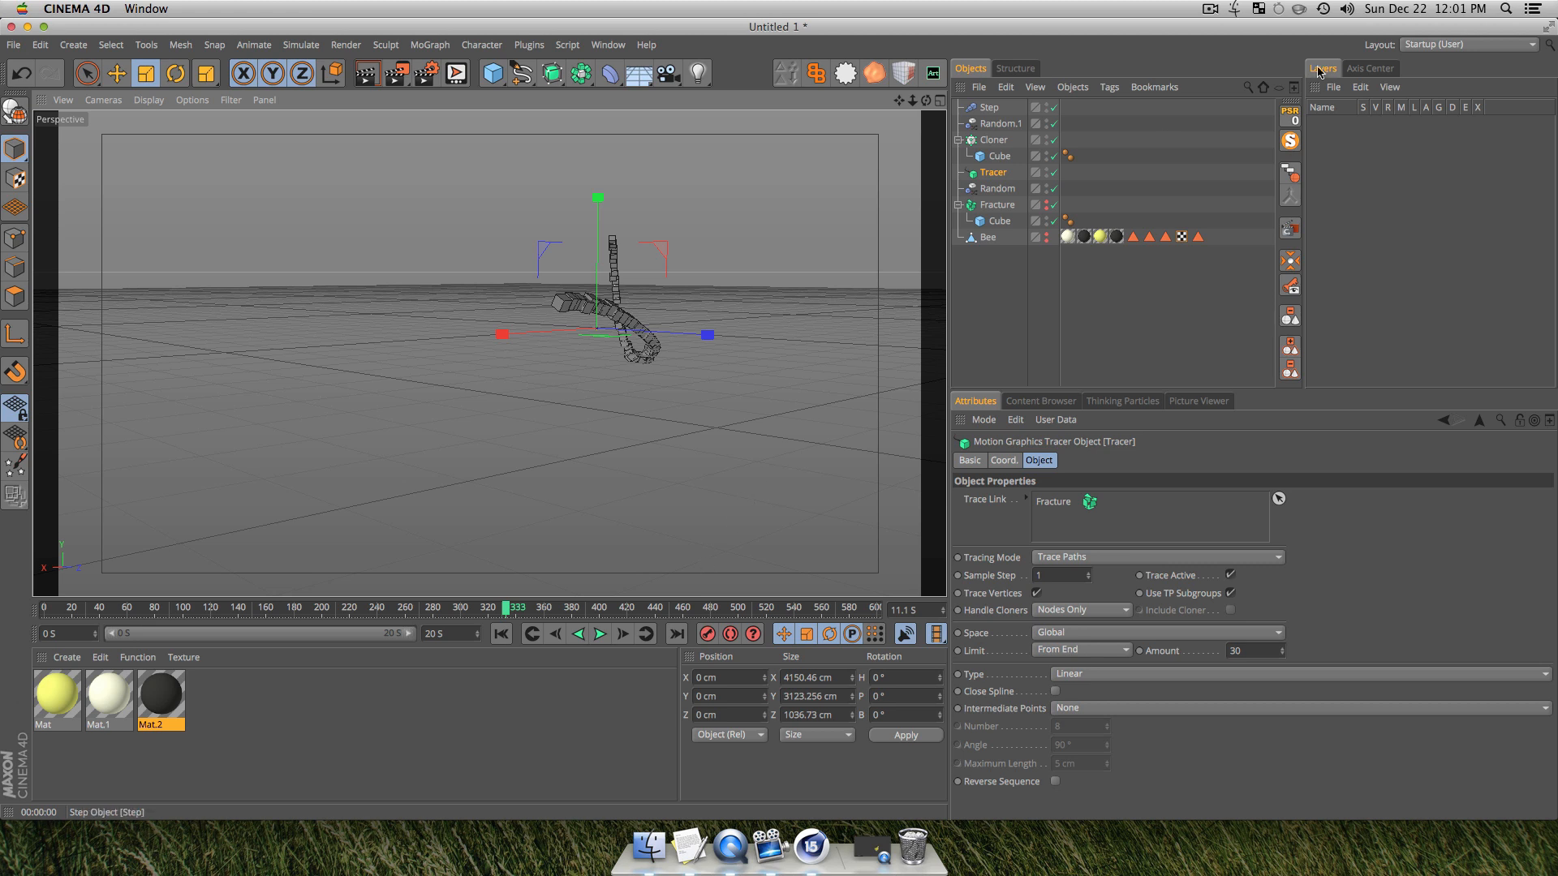
left_click(1028, 321)
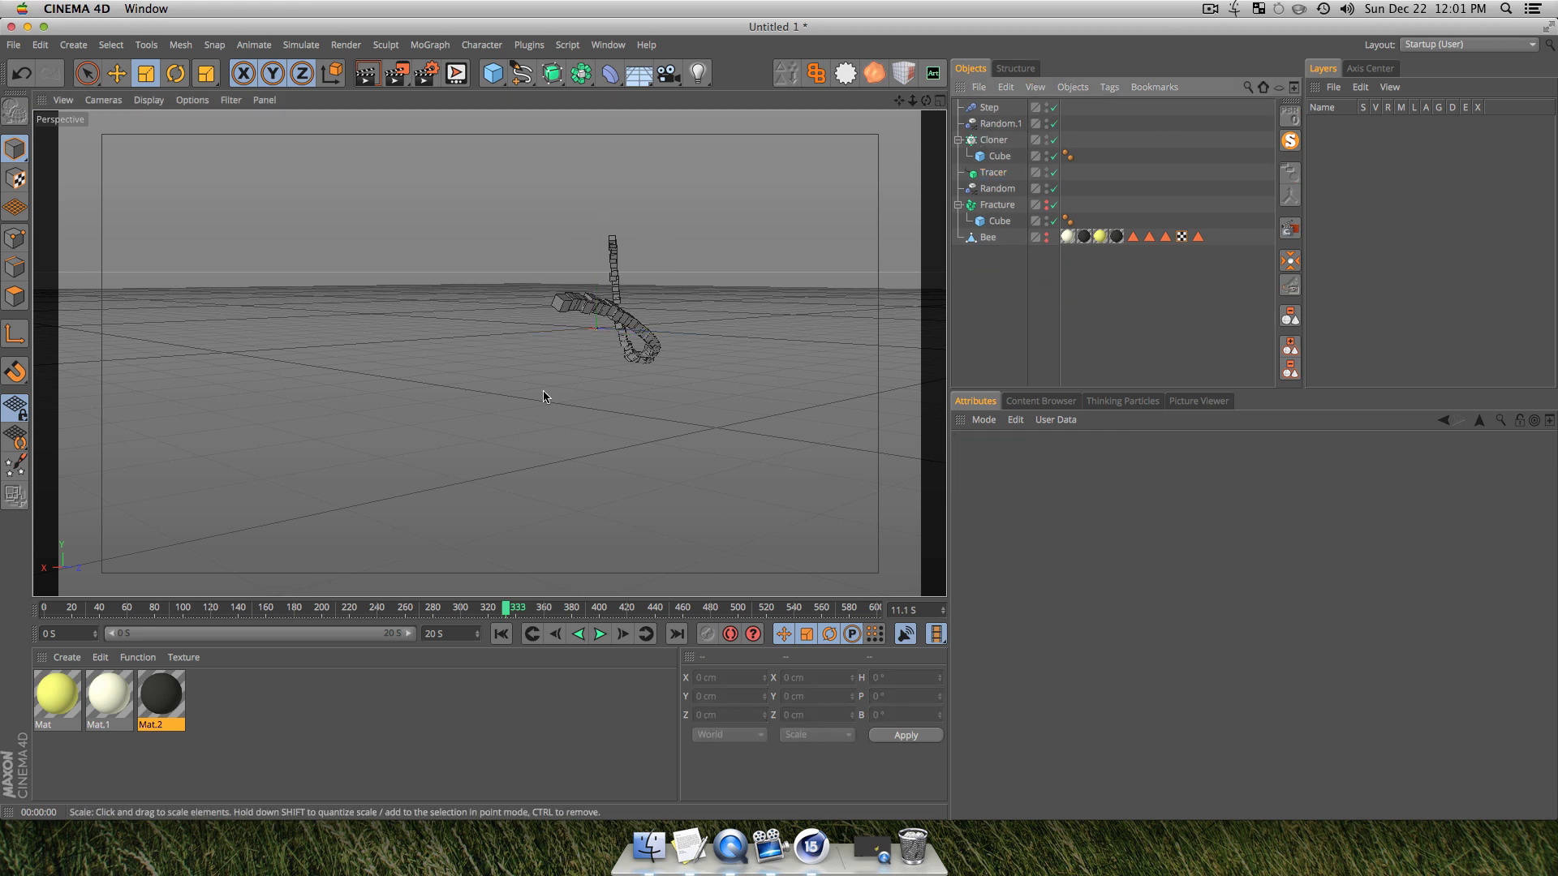
left_click(502, 633)
left_click(503, 634)
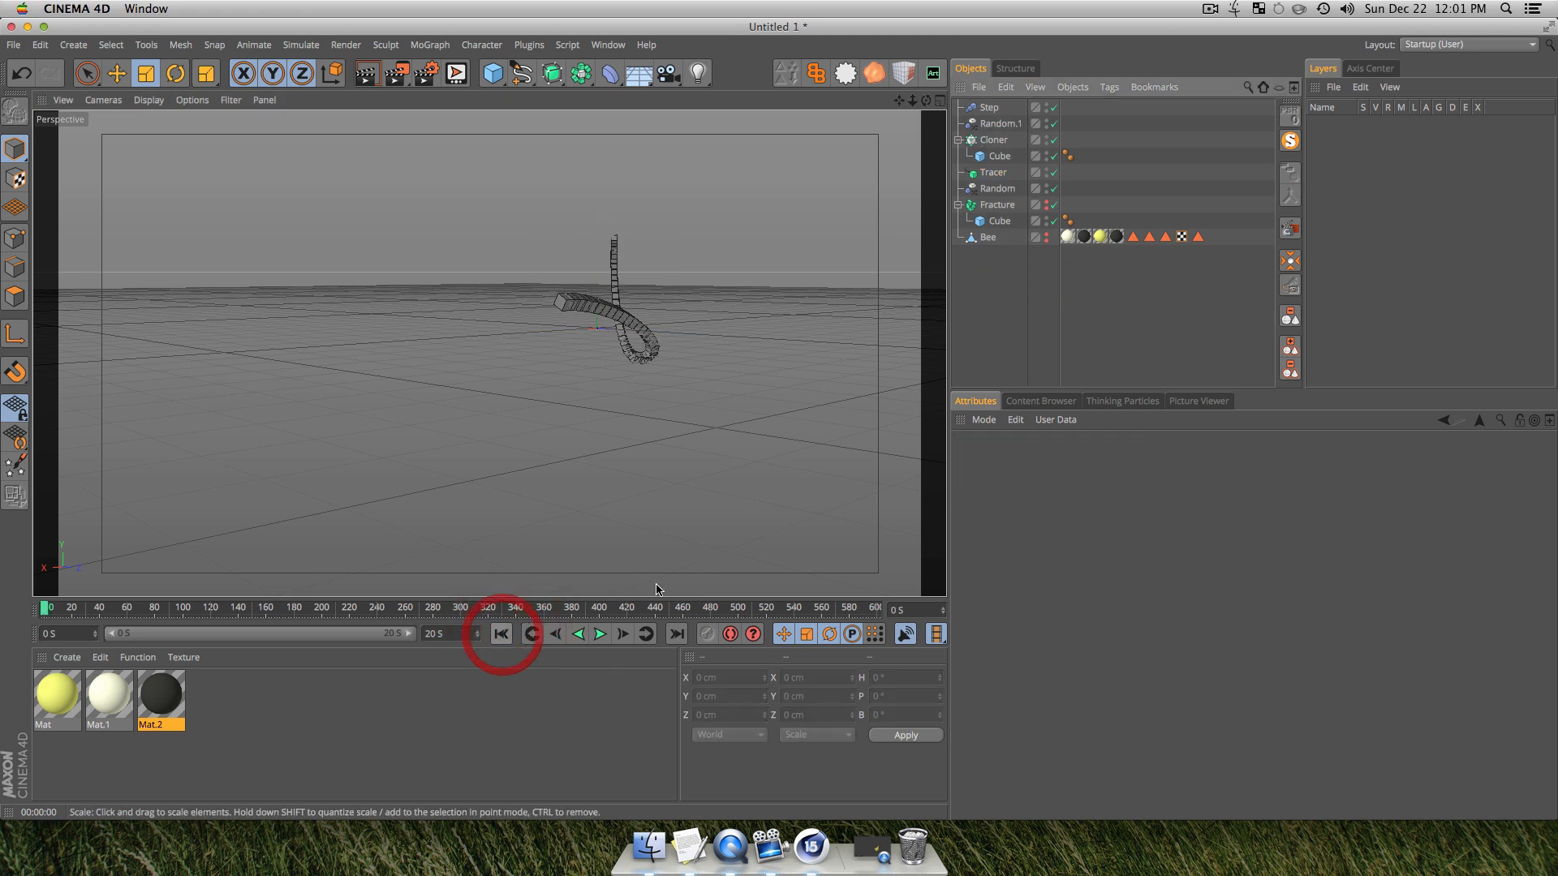
Step: Add a Rigid Body simulation tag to the Cube inside the Cloner
left_click(996, 158)
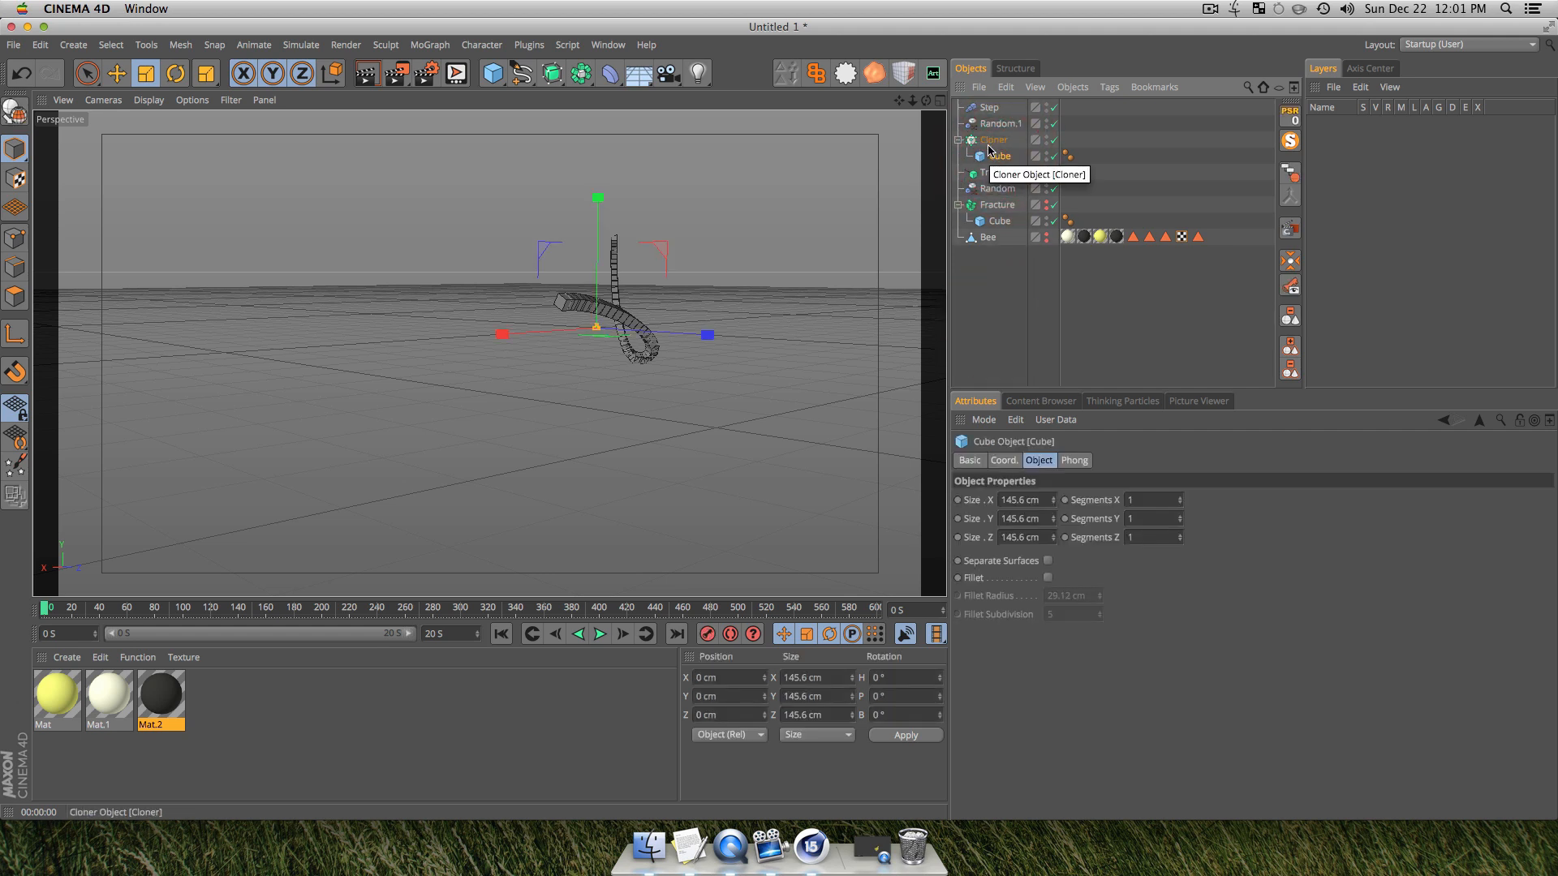
right_click(1003, 159)
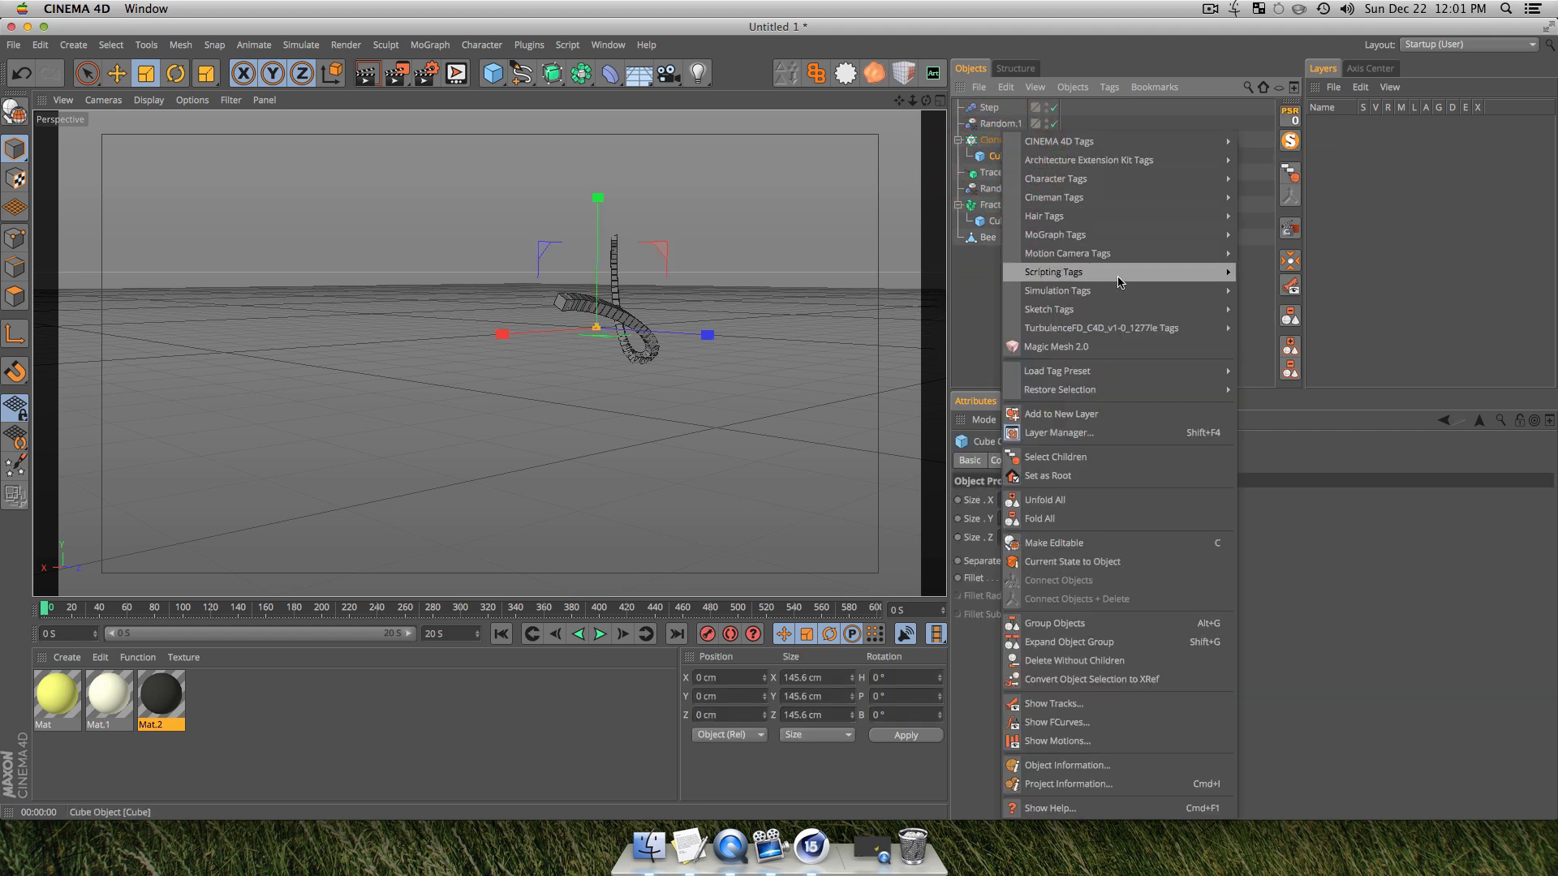
mouse_move(1123, 288)
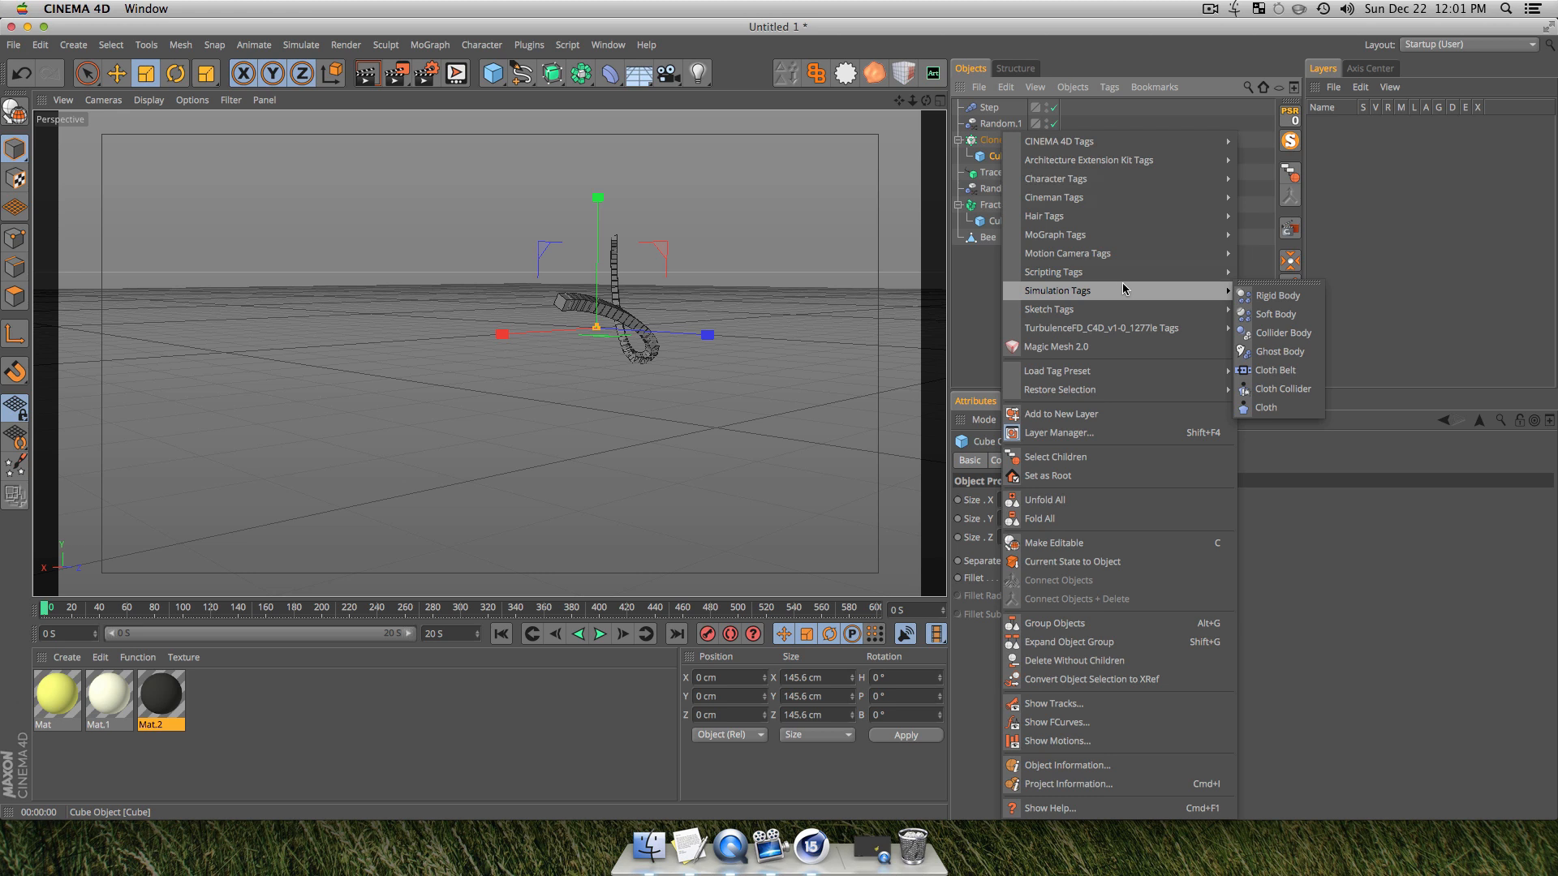
left_click(1267, 301)
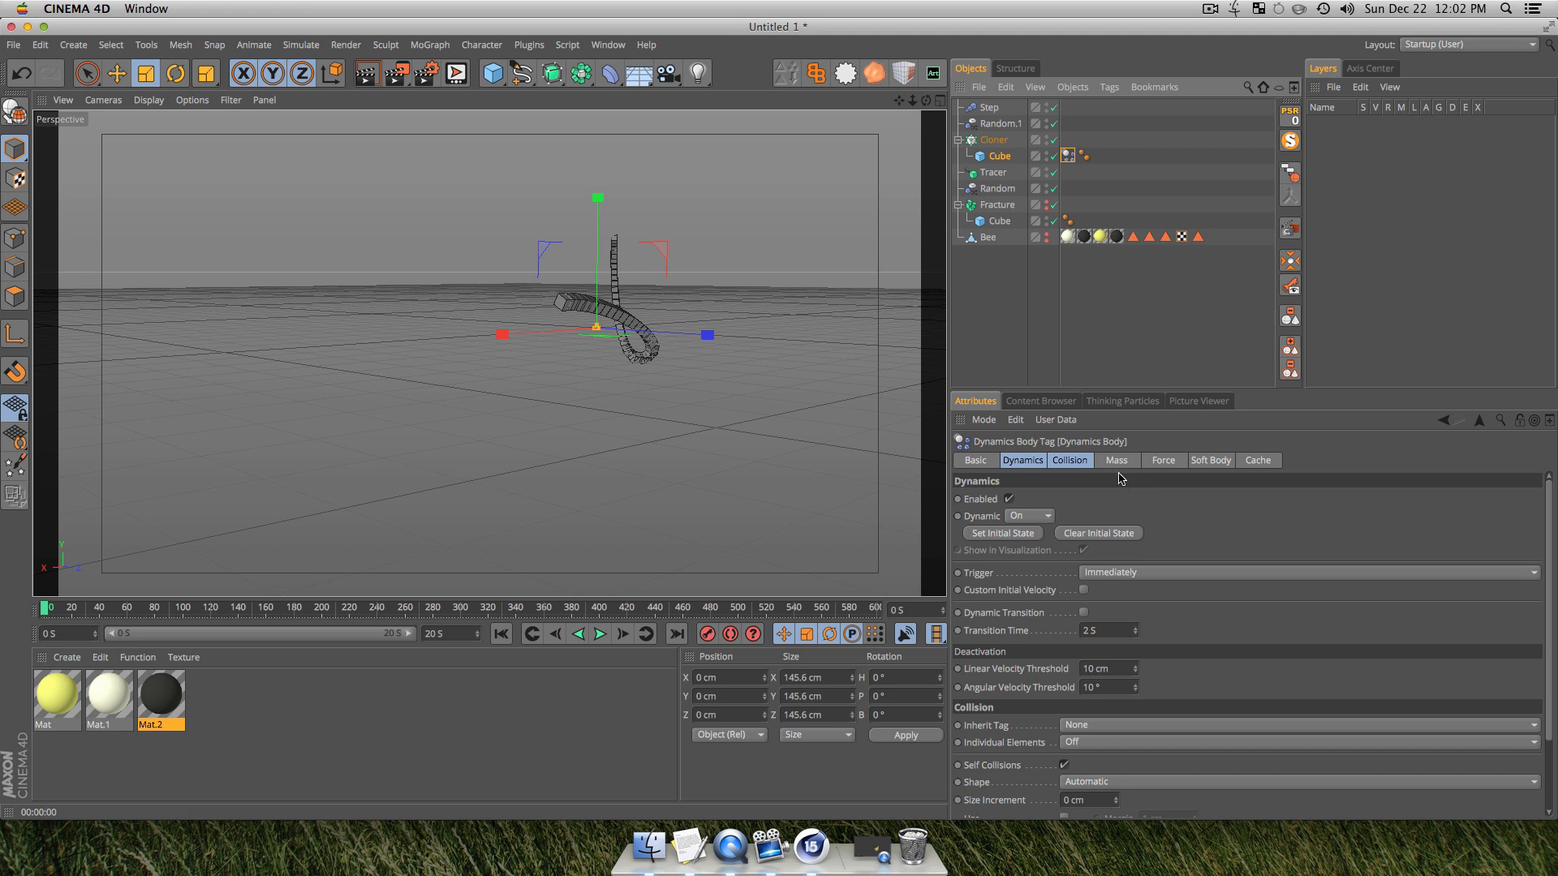
Step: In the Dynamics Body tag's collision settings, set Individual Elements to All and Shape to Automatic (MoDynamics)
left_click(1083, 462)
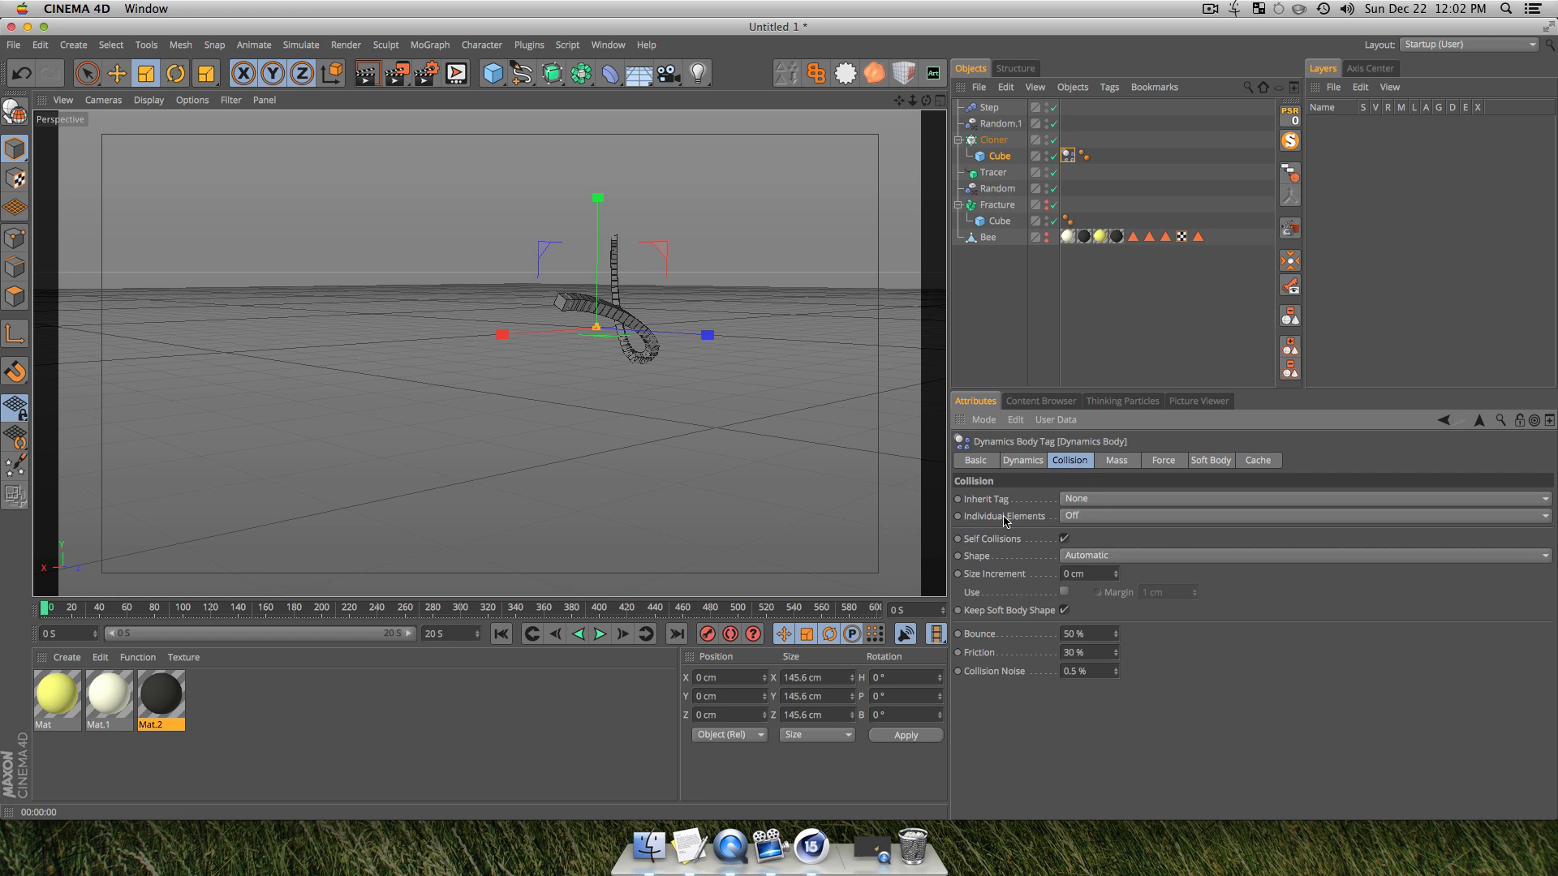
left_click(1071, 518)
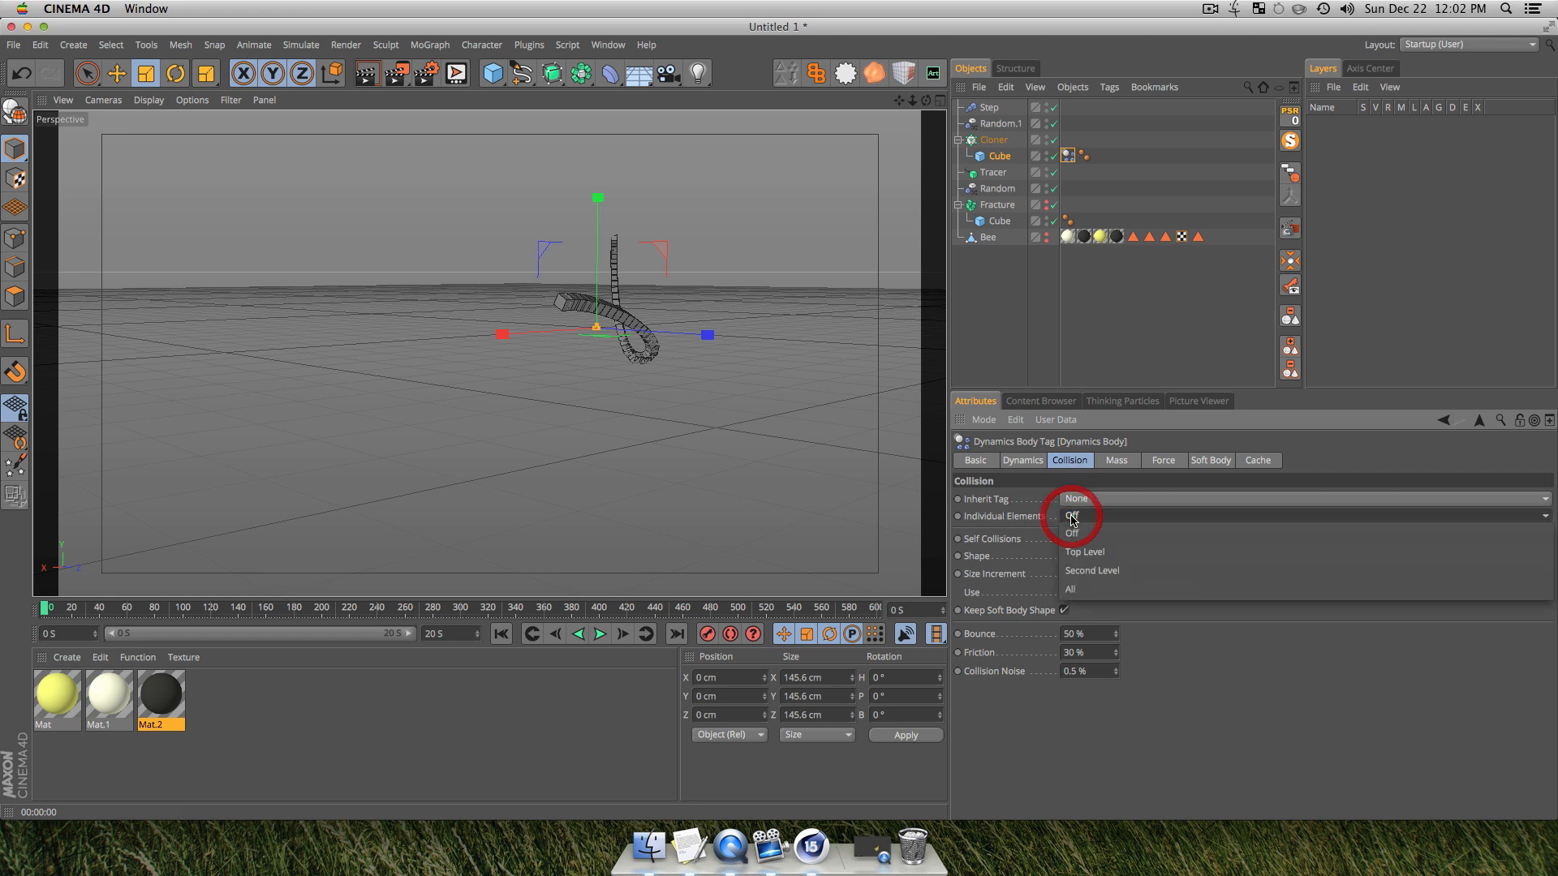
left_click(1077, 595)
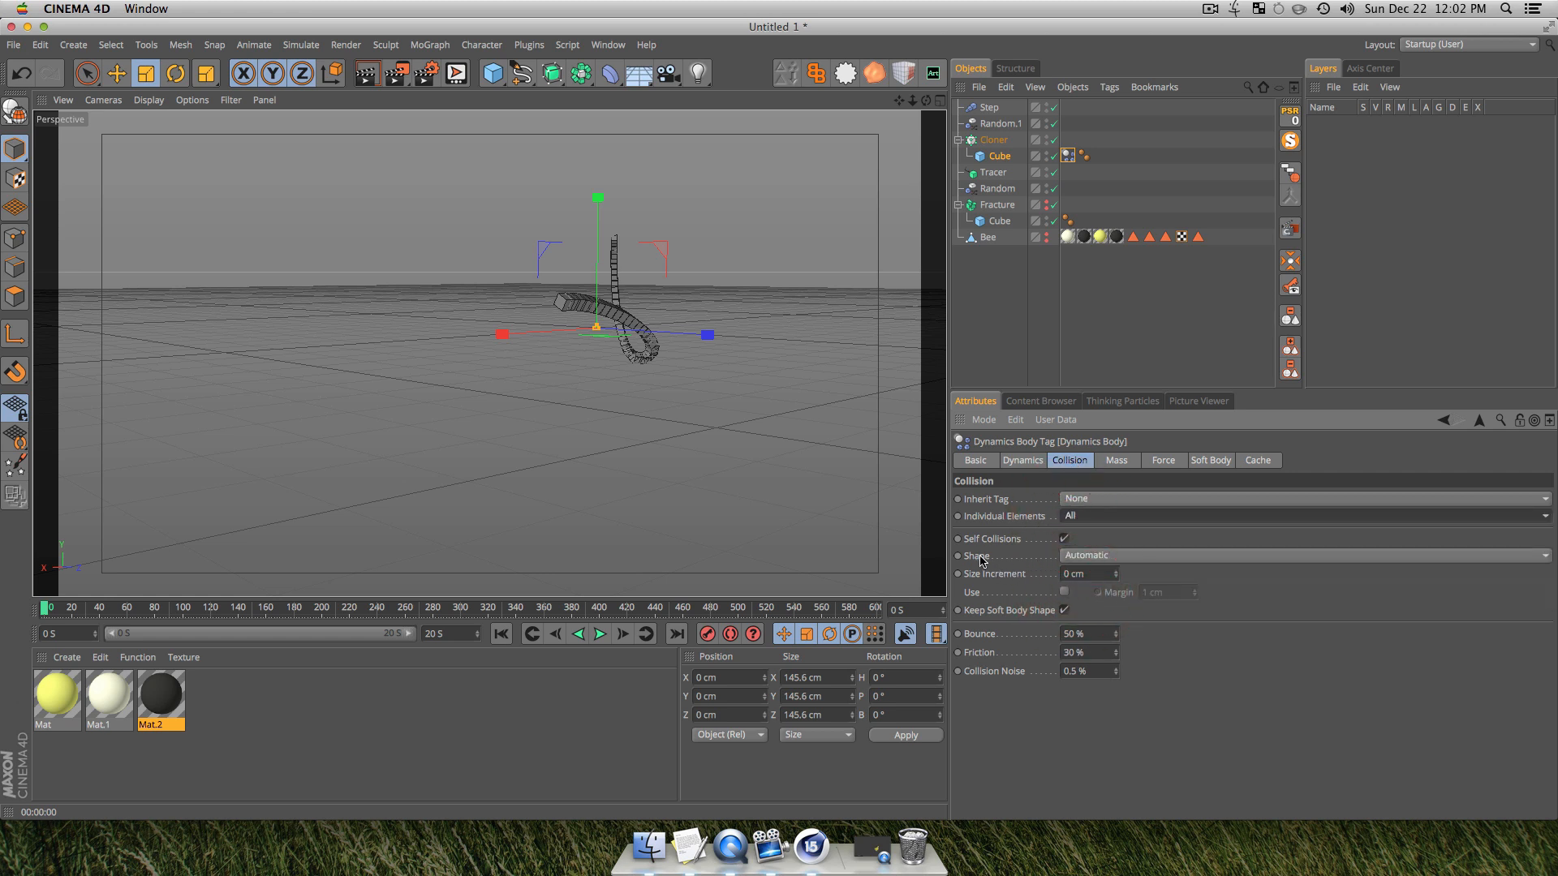
left_click(1118, 557)
left_click(1116, 592)
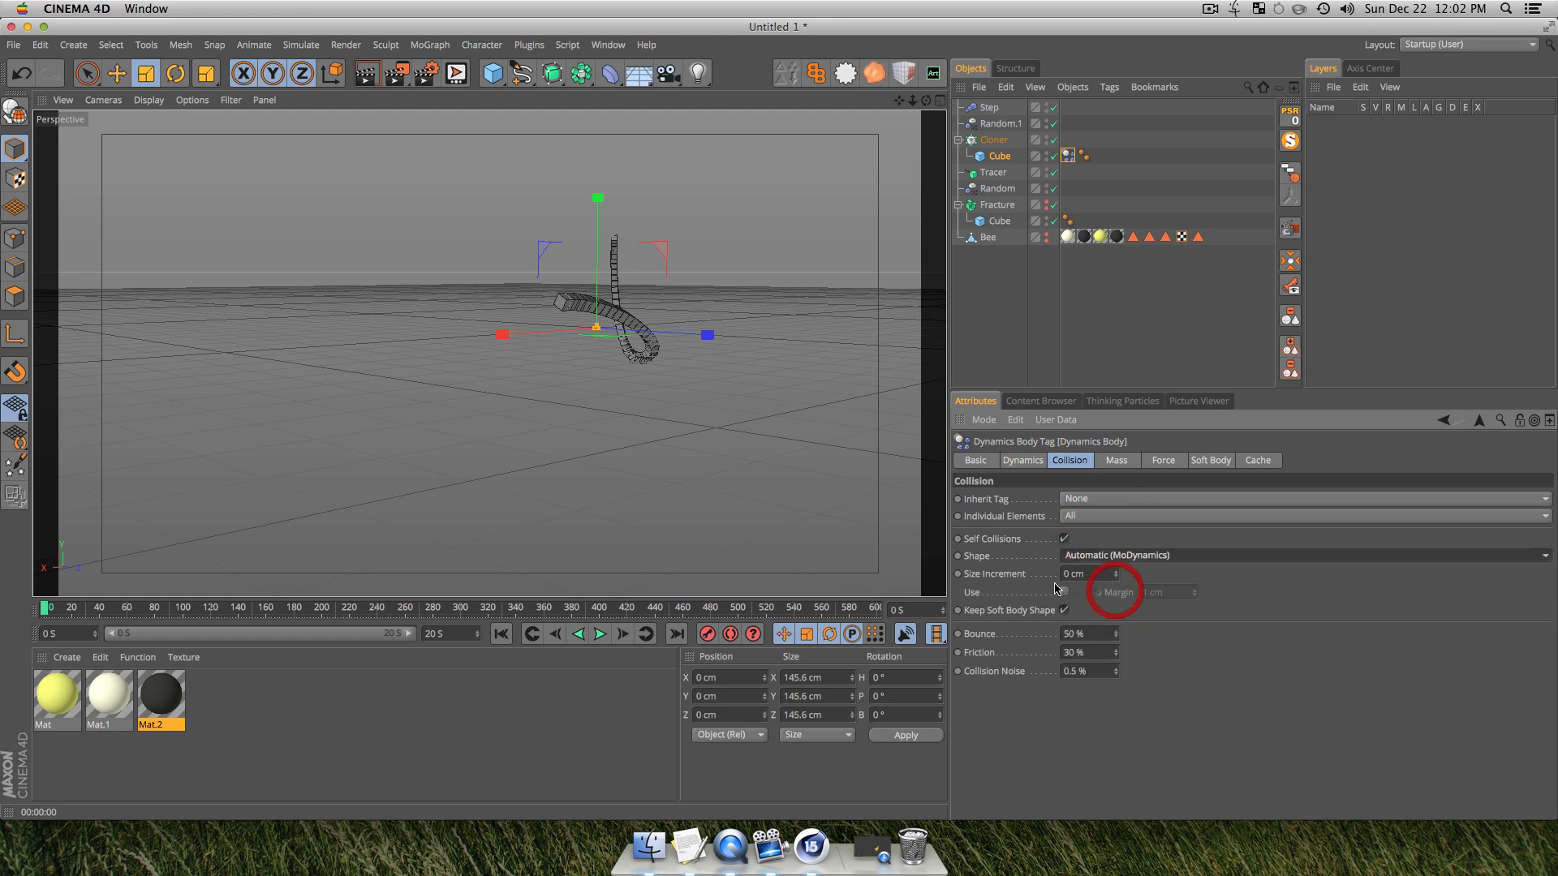
left_click(1027, 574)
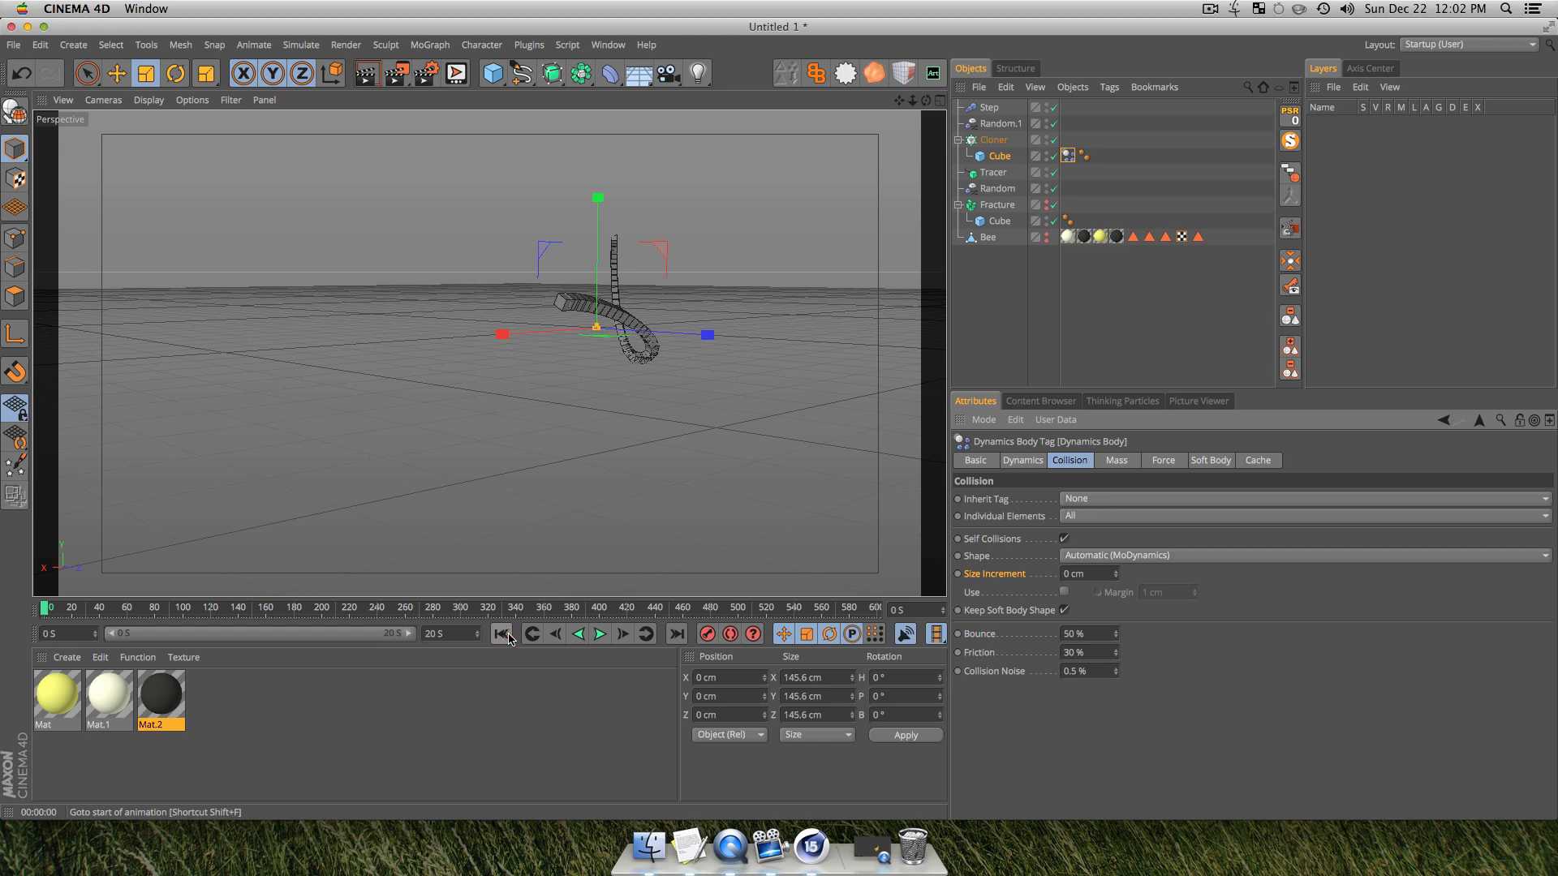
Step: Play the rigid body simulation and watch the cloned cubes from different angles
key("3")
left_click_drag(528, 424, 598, 389)
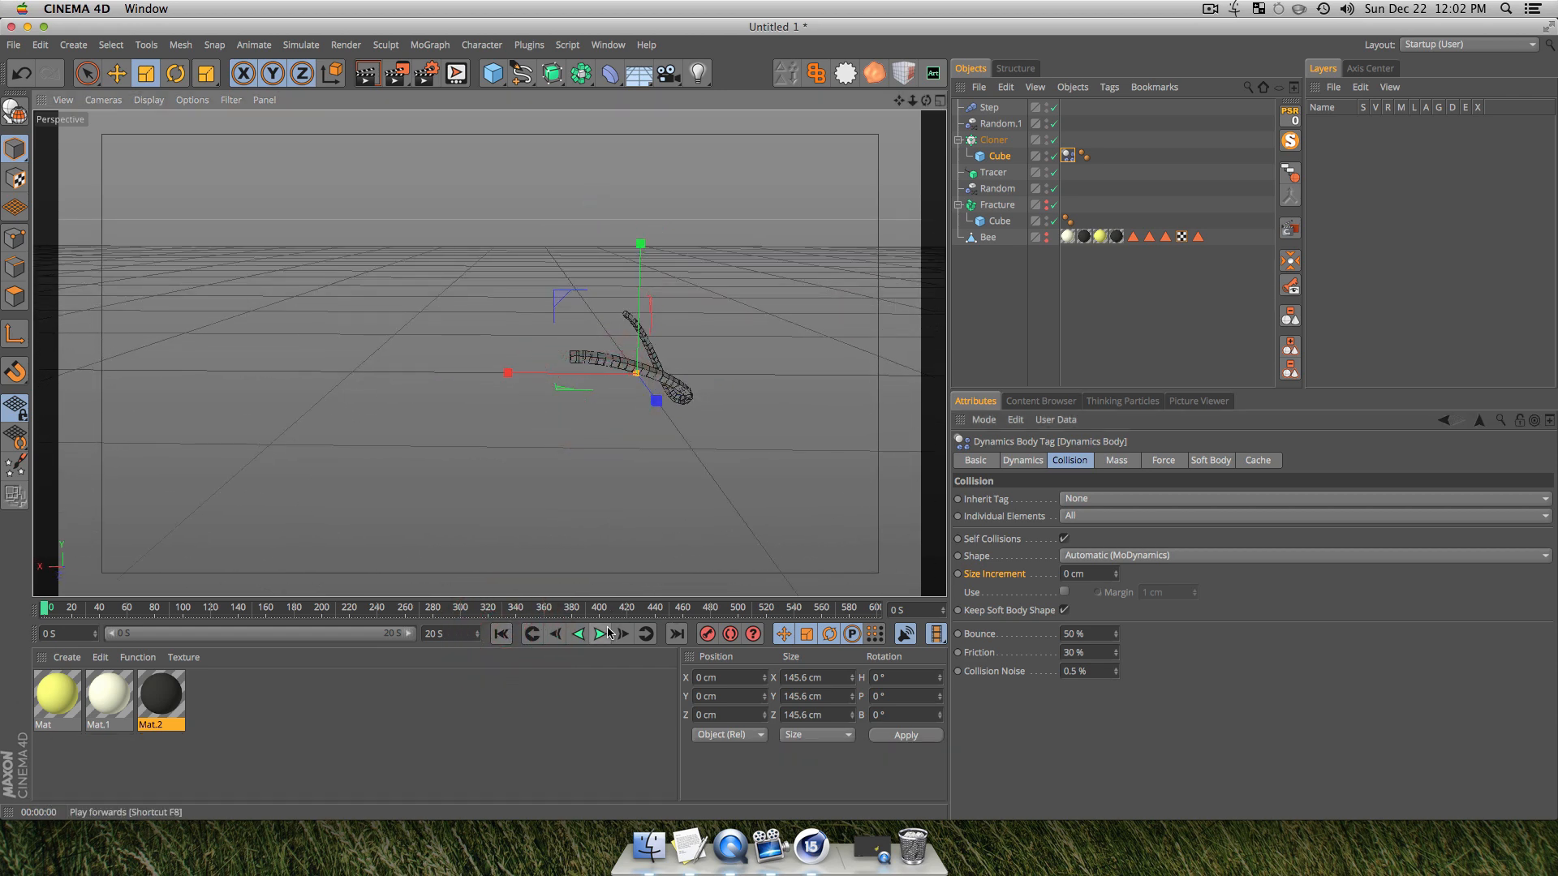
left_click(600, 634)
left_click_drag(633, 535, 616, 428)
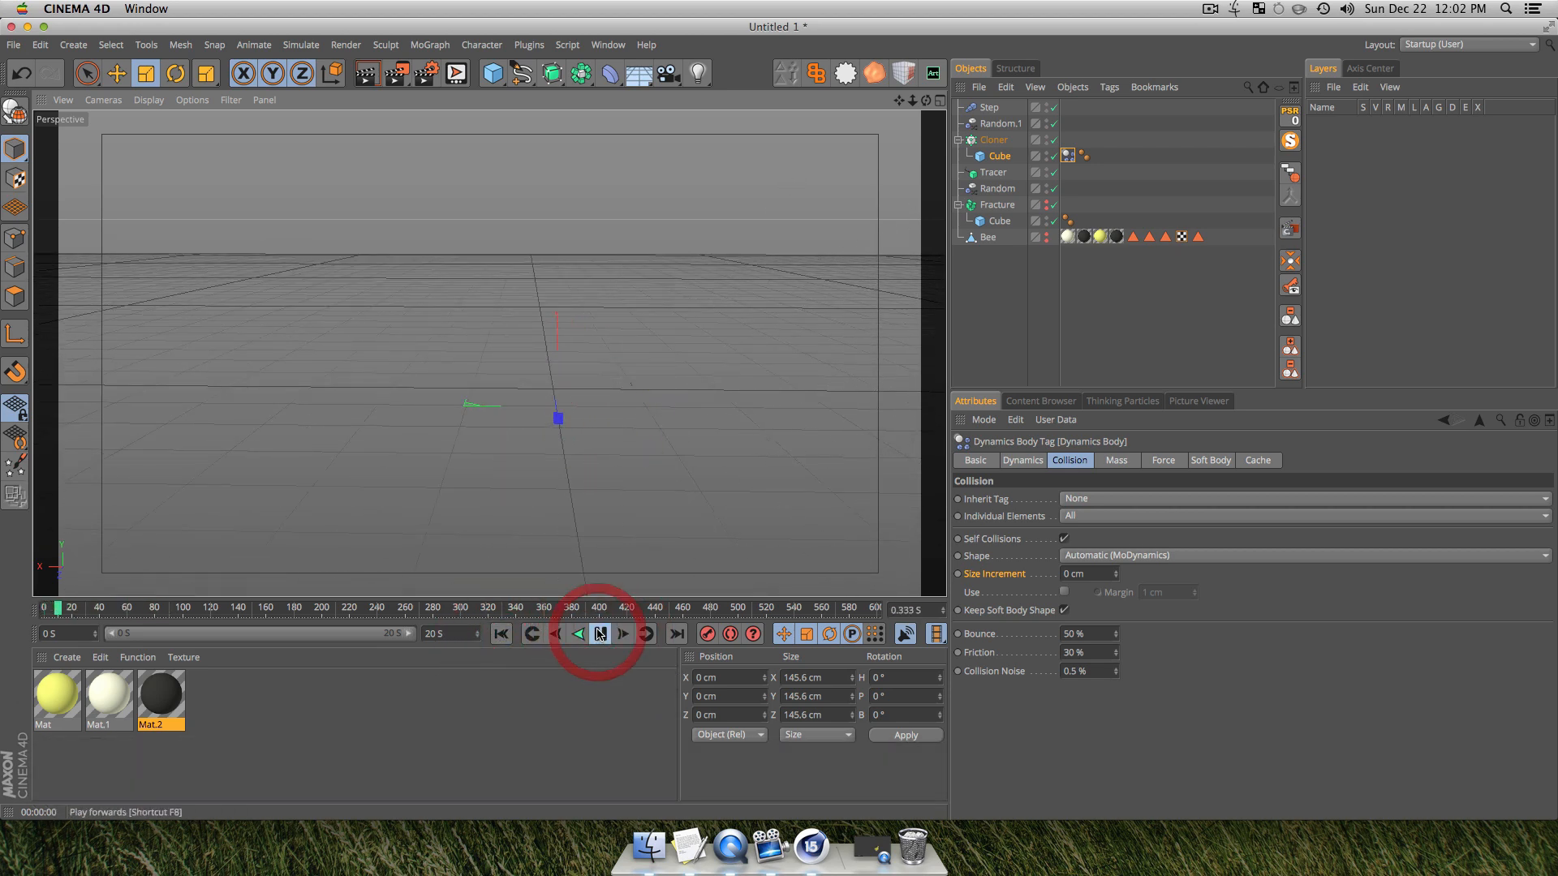
left_click_drag(684, 449, 499, 462)
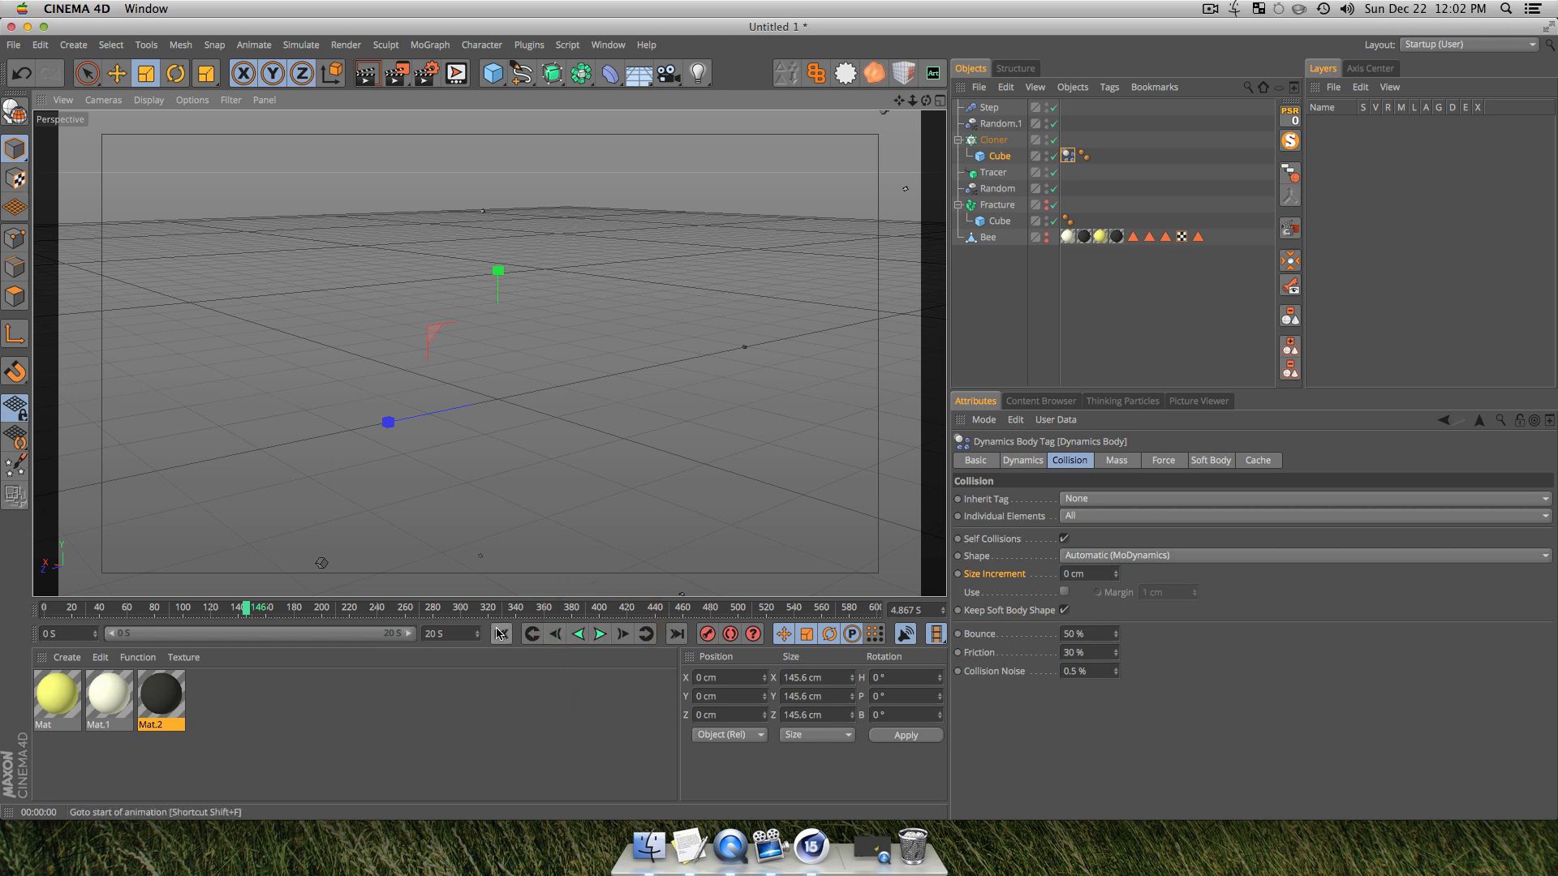
Step: Rerun the simulation from the start, stop in its opening frames and inspect the cubes up close
left_click(600, 637)
left_click_drag(414, 453, 459, 393)
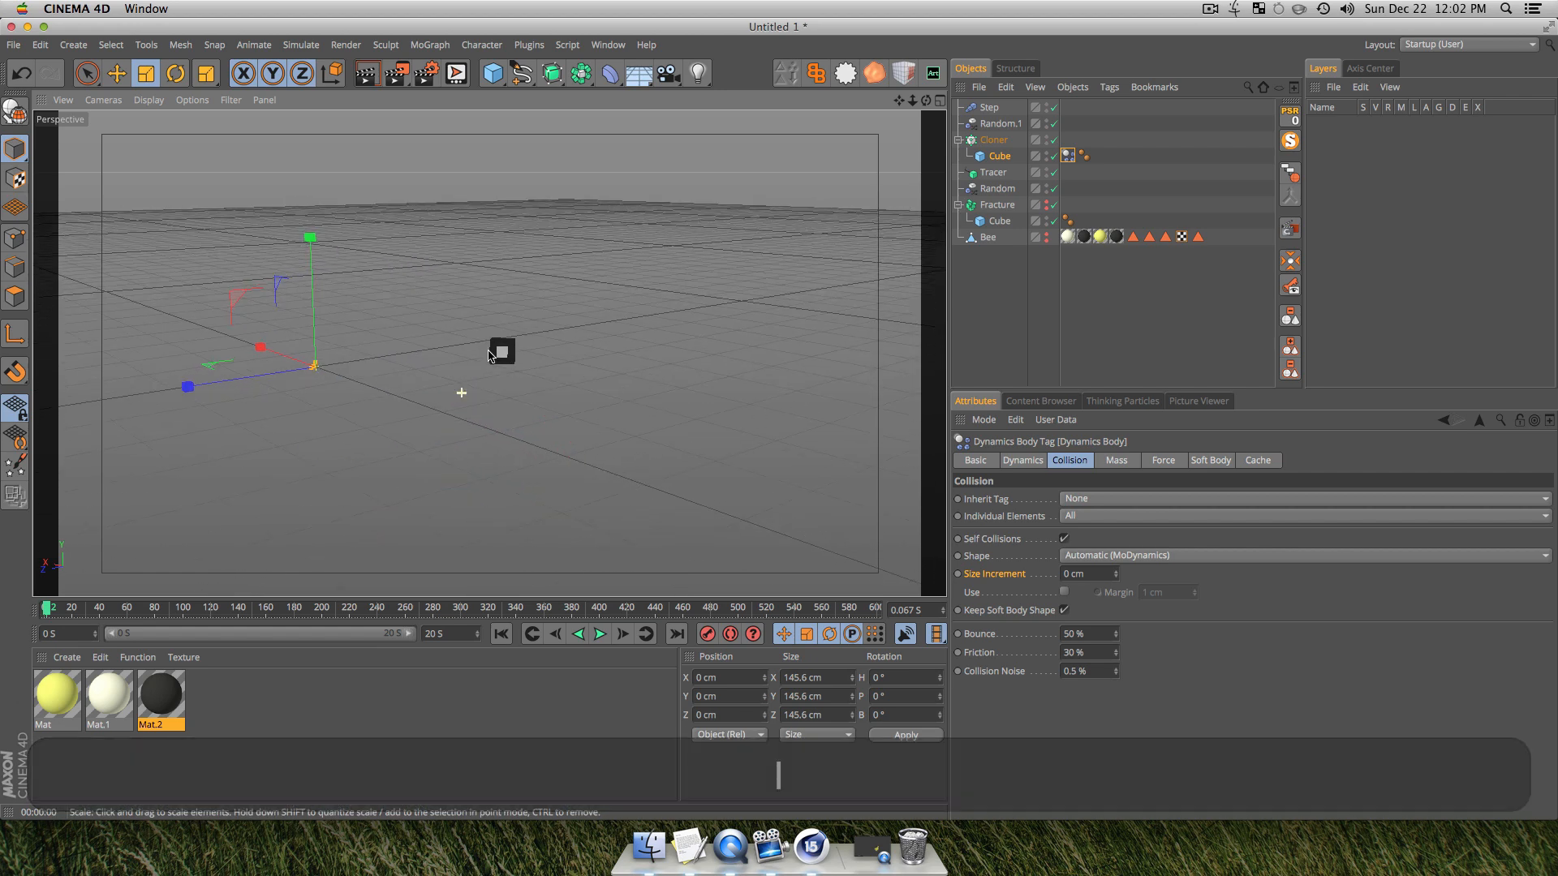
key("3")
left_click_drag(636, 365, 373, 439)
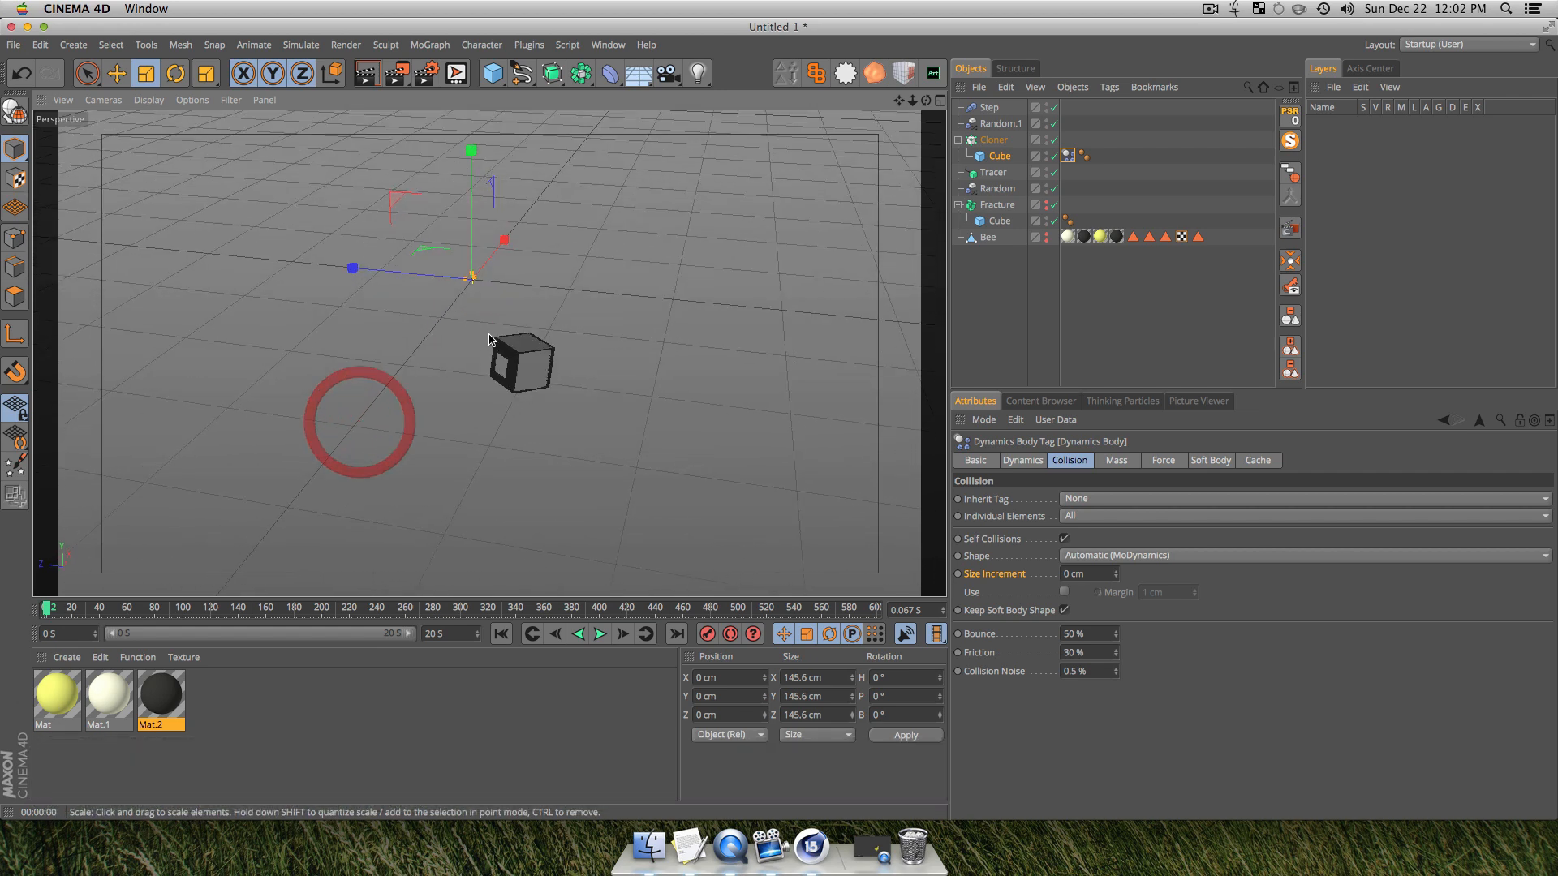
Step: Advance the rigid body simulation a few frames and examine the scattered cubes from different angles and distances
left_click(602, 635)
key("3")
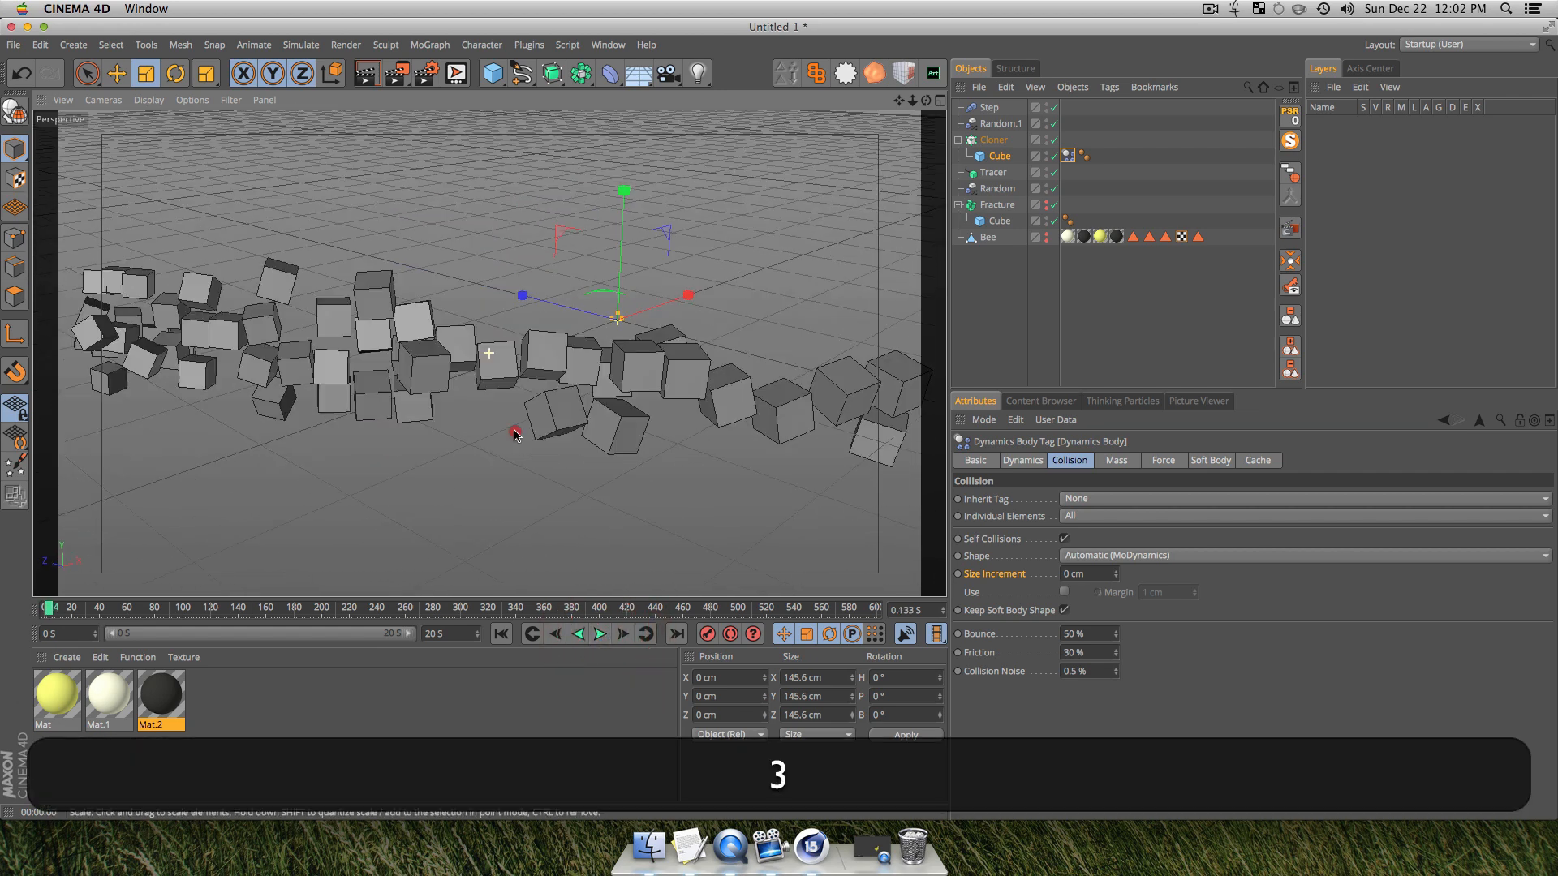
left_click_drag(372, 365, 306, 425)
key("3")
key("2")
key("1")
left_click_drag(553, 430, 625, 438)
key("2")
key("3")
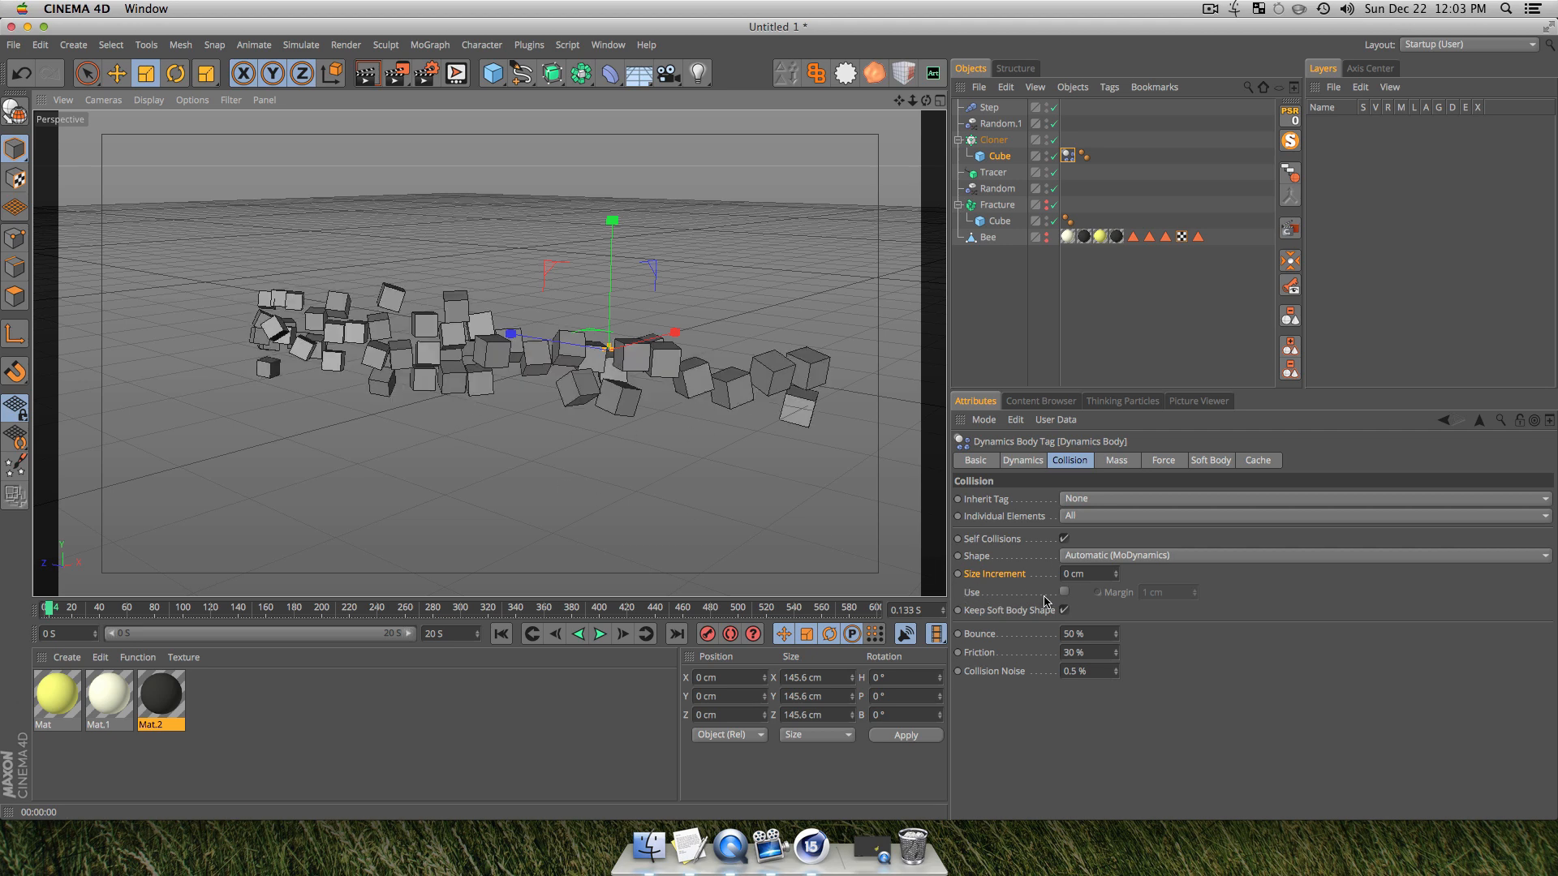
Step: In the Dynamics Body tag's force settings, set Follow Position to 6
left_click(1116, 463)
left_click(1038, 463)
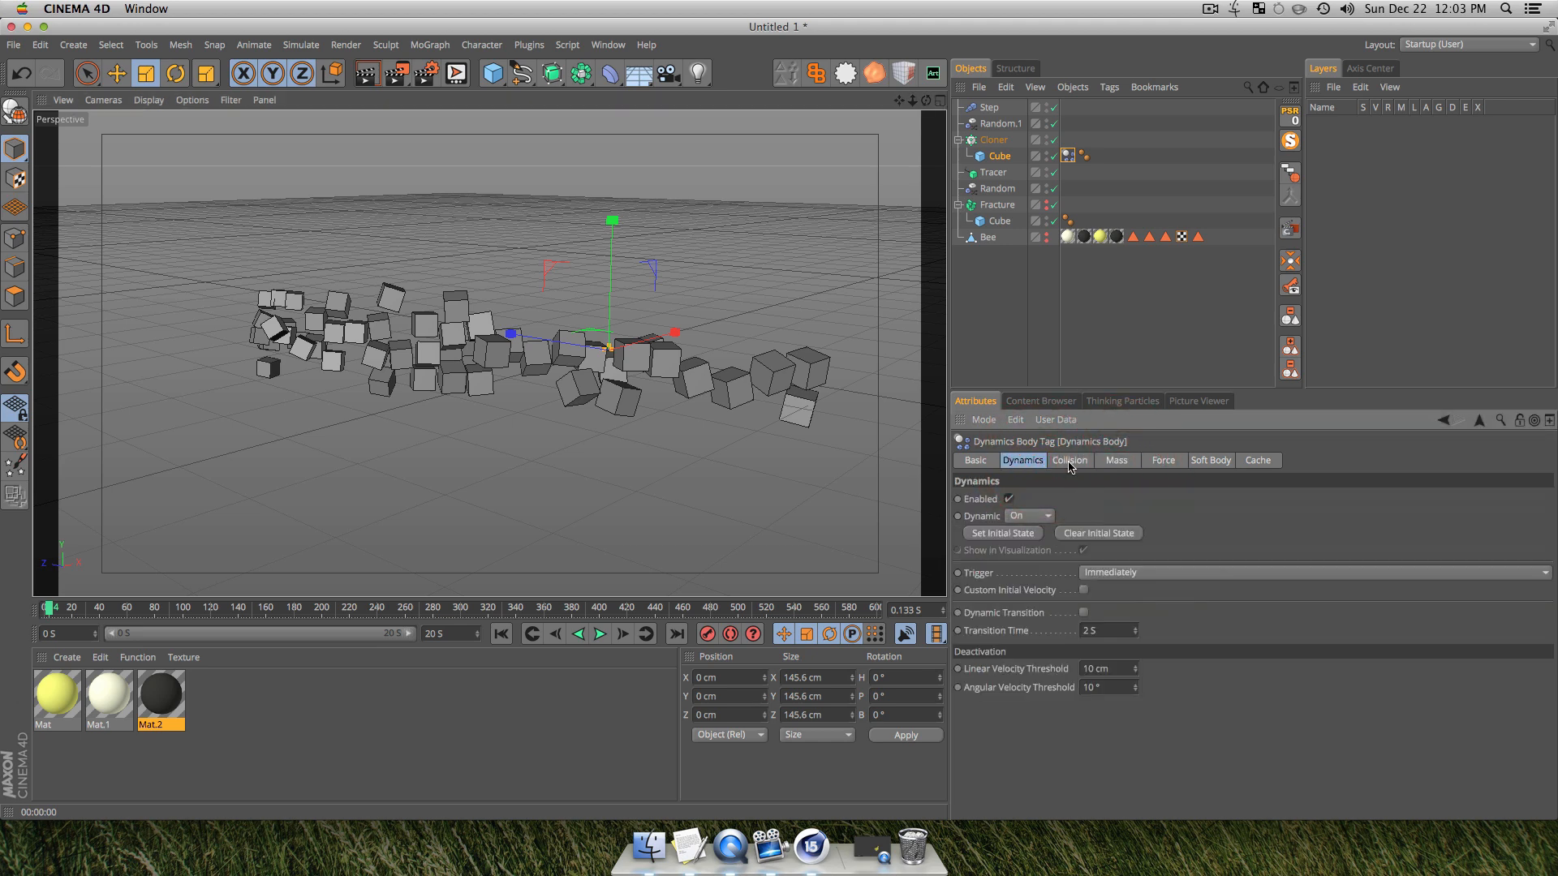
left_click(1165, 462)
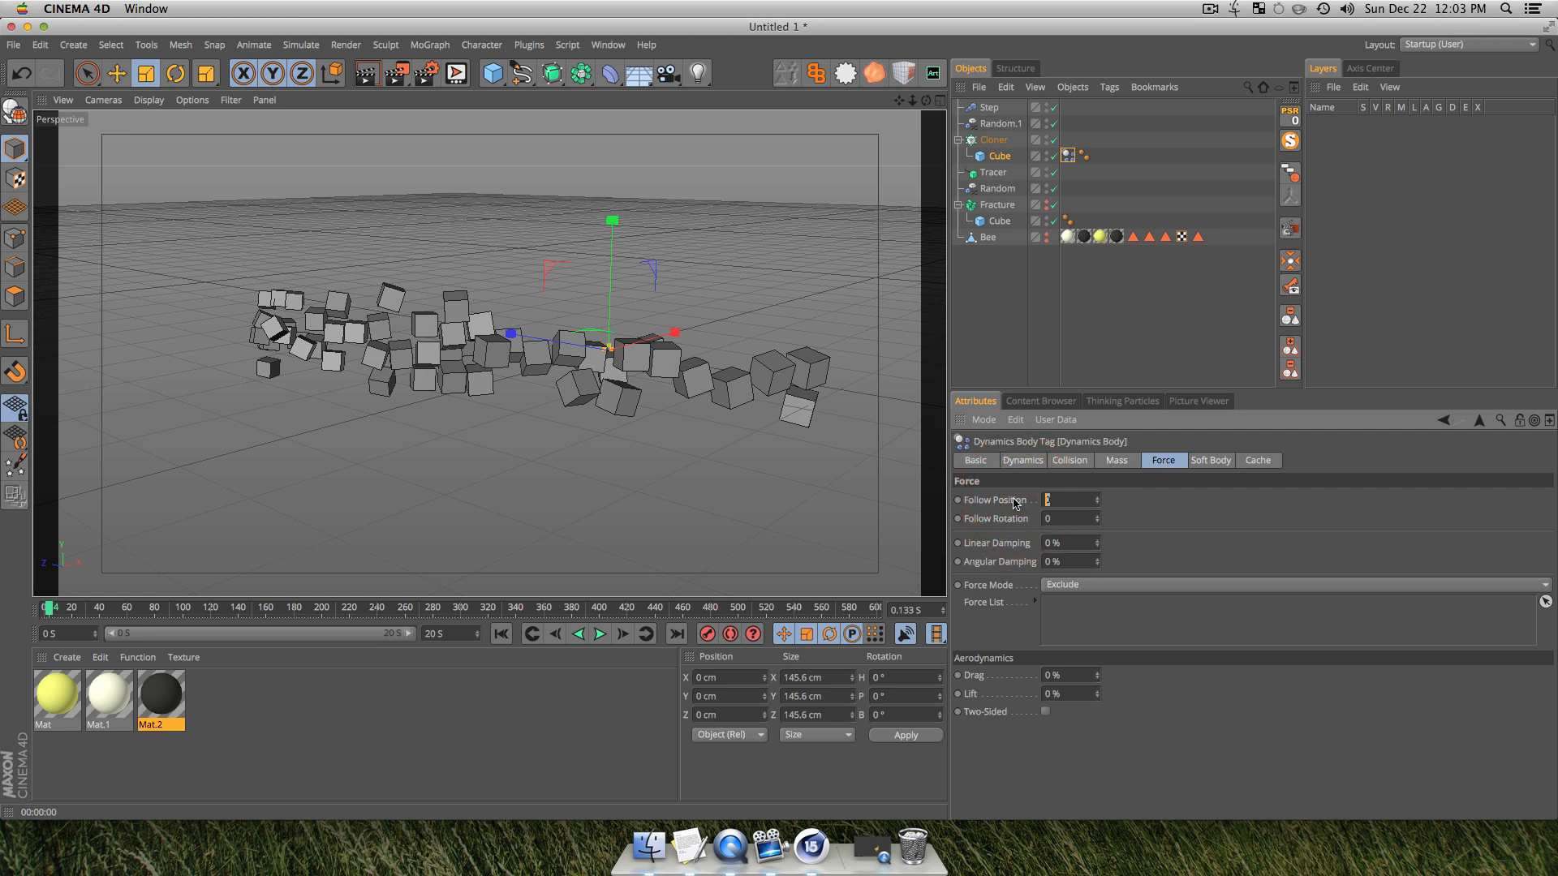
type("6")
Step: Replay the simulation from the start and watch how the cubes follow the tracer path from another angle
left_click(501, 638)
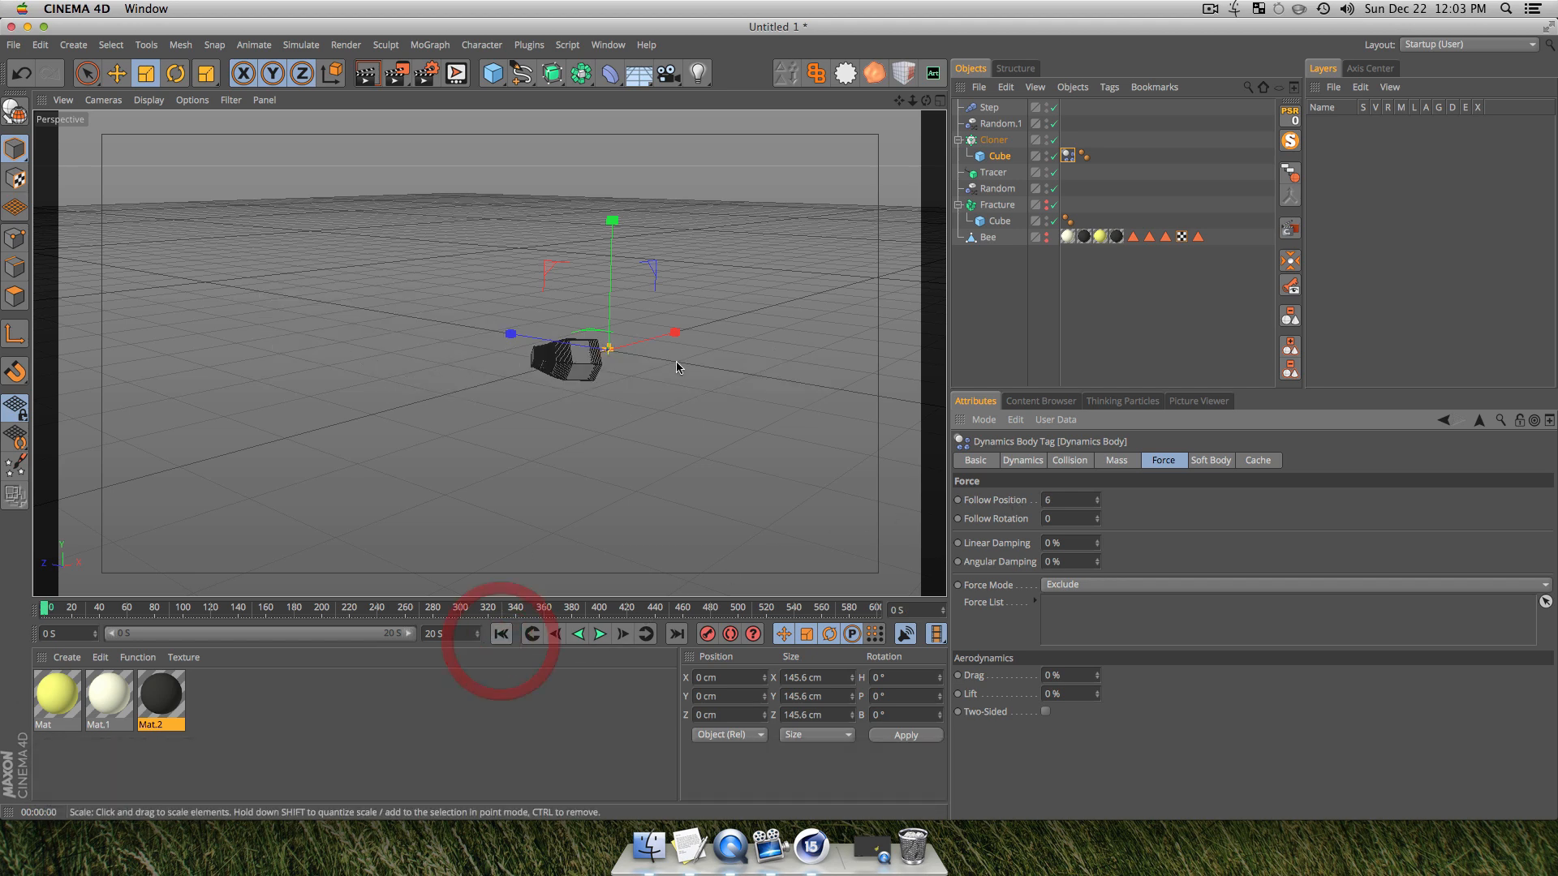
left_click(601, 635)
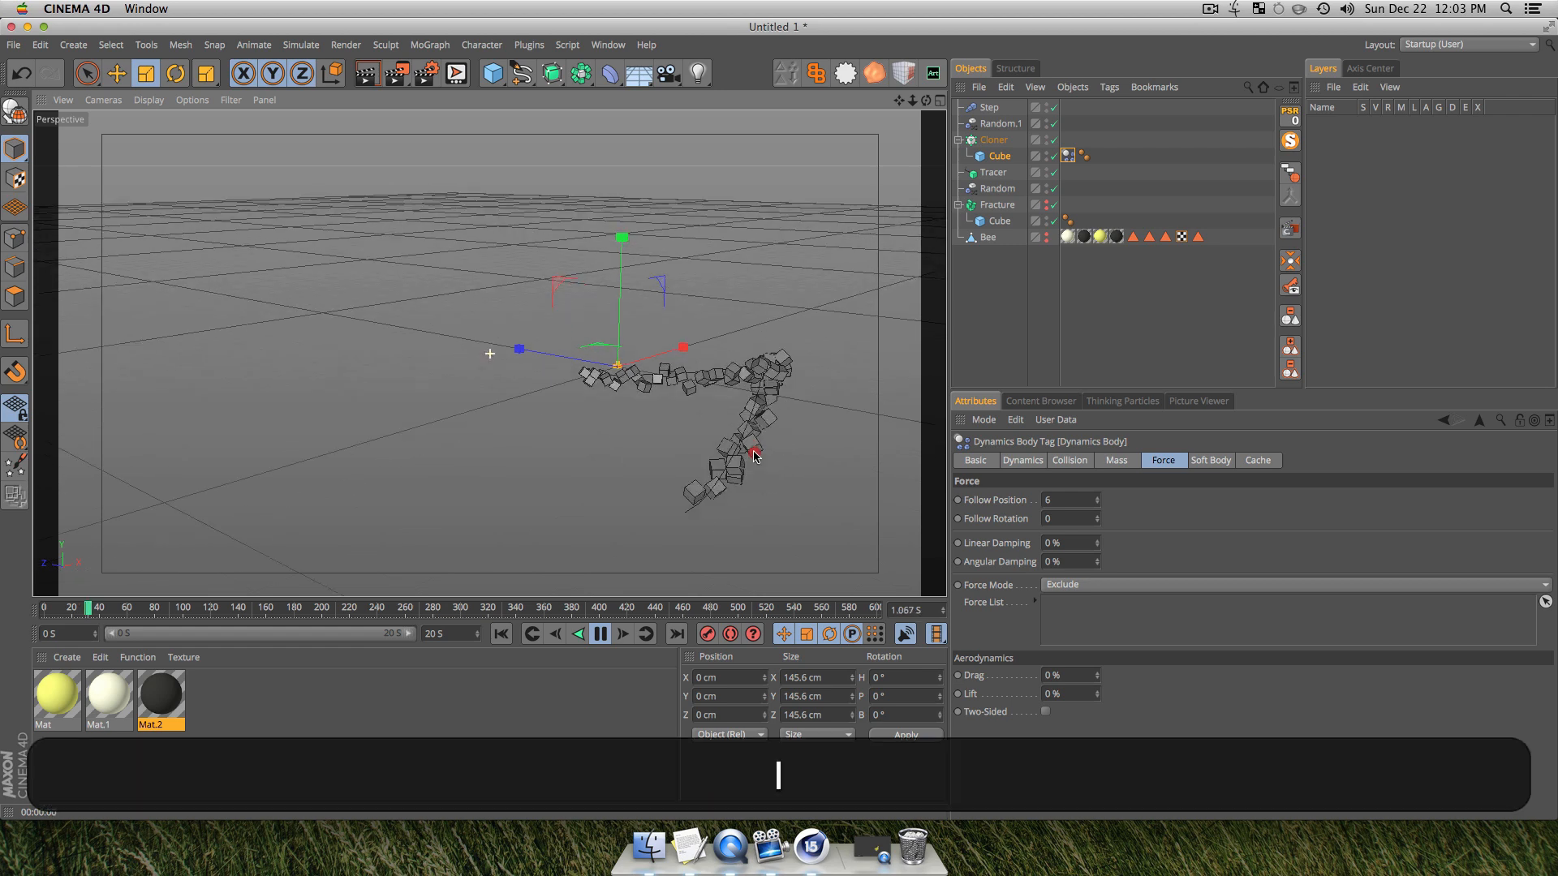
left_click_drag(754, 457, 536, 363)
key("3")
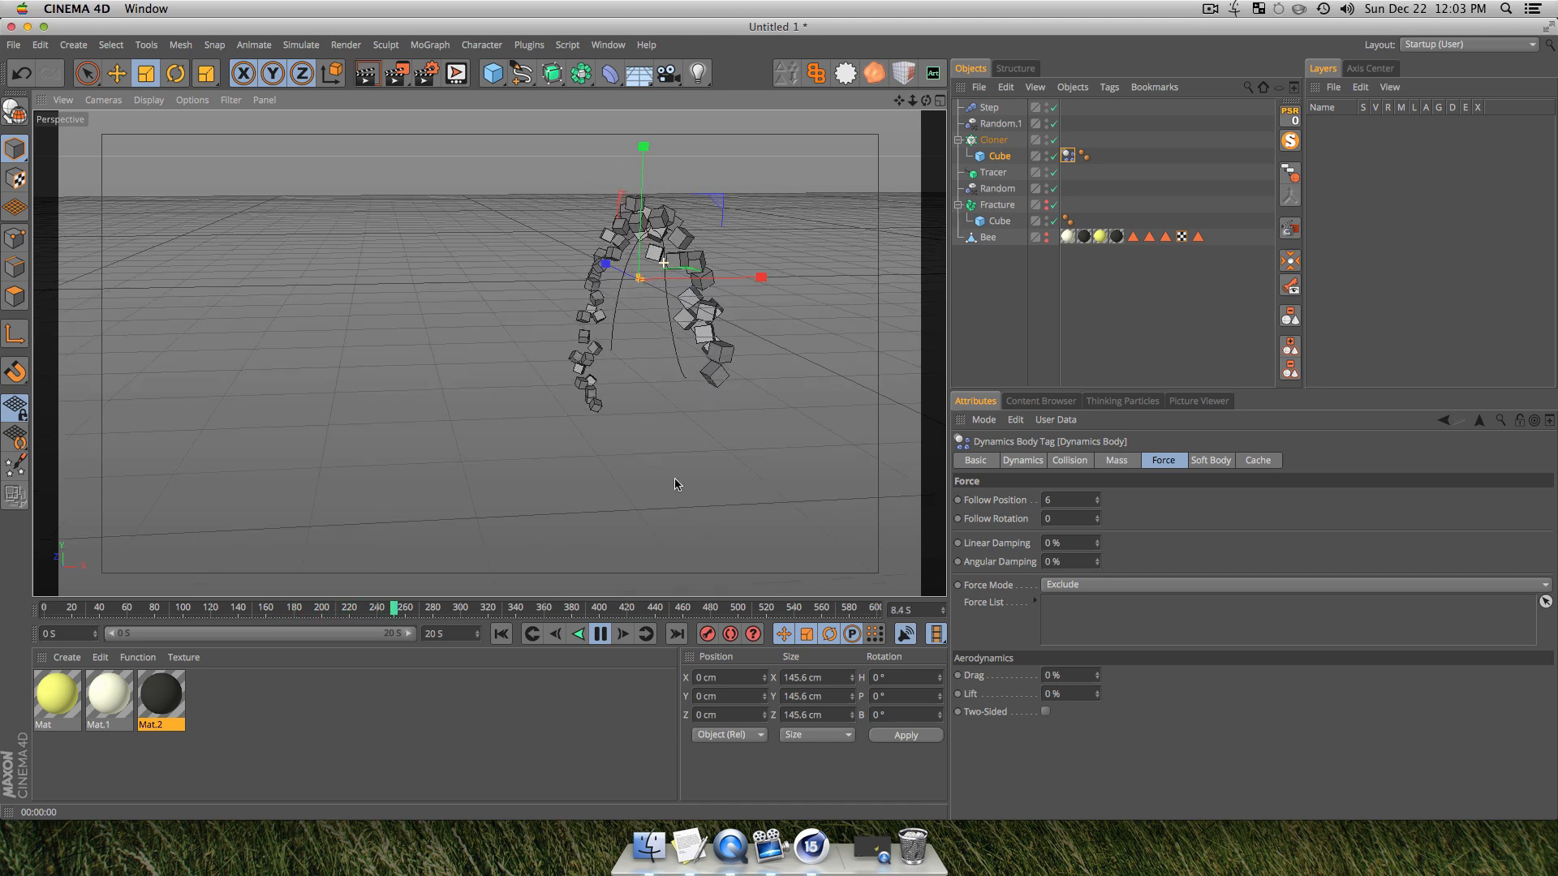
Step: Stop the playback and inspect the cubes along the tracer path up close and from several sides
left_click(593, 634)
scroll(704, 349, "up", 5)
key("3")
left_click_drag(859, 431, 612, 467)
scroll(656, 196, "up", 10)
key("3")
scroll(651, 209, "down", 8)
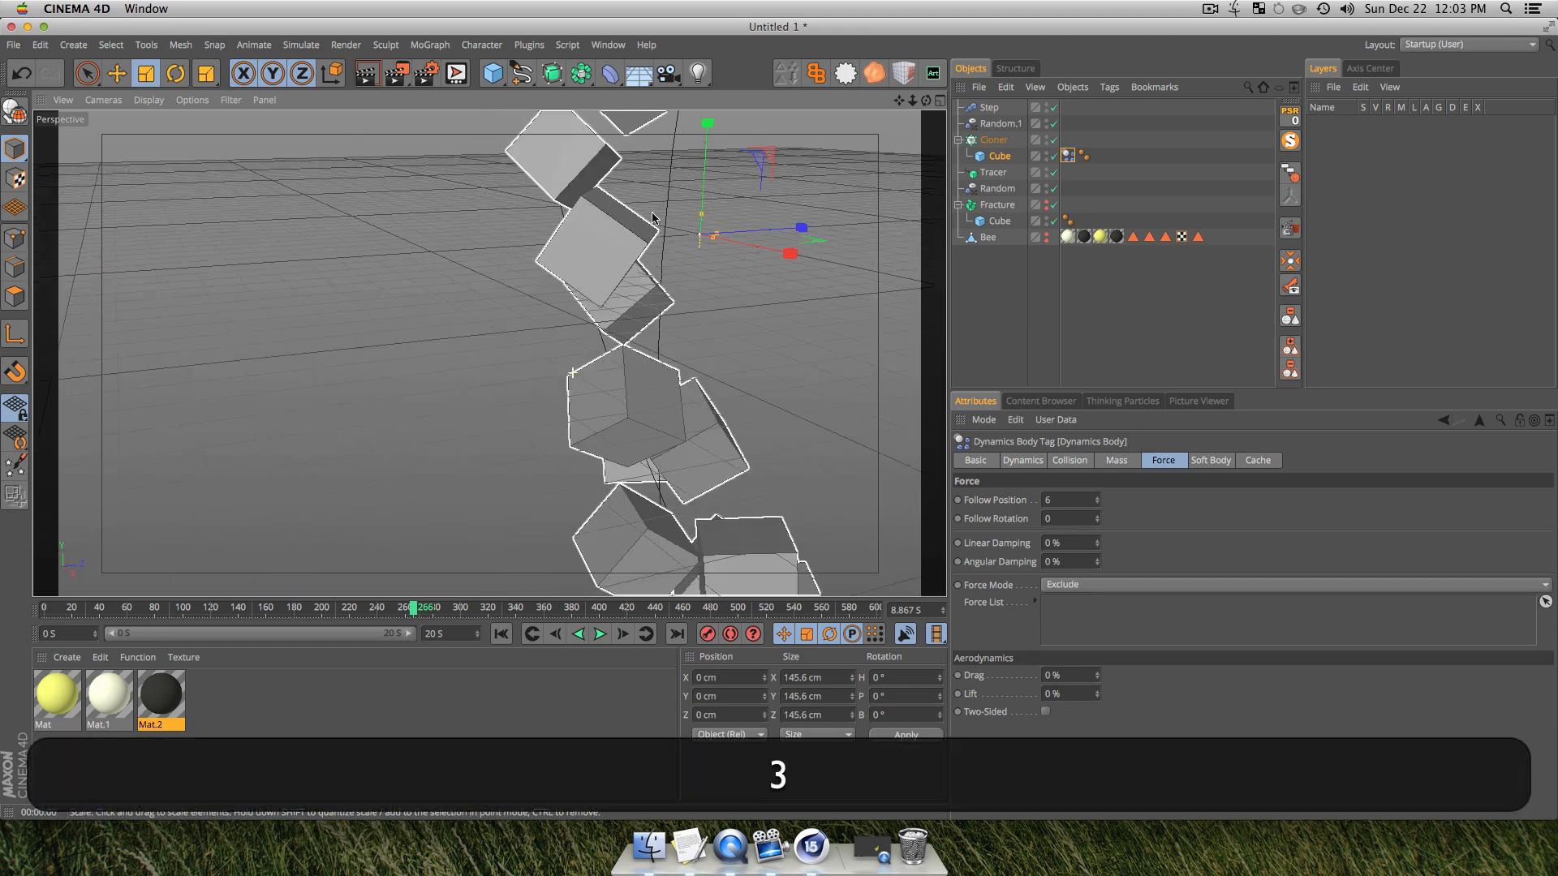
scroll(651, 213, "down", 4)
key("3")
left_click_drag(673, 236, 385, 346)
scroll(453, 286, "down", 5)
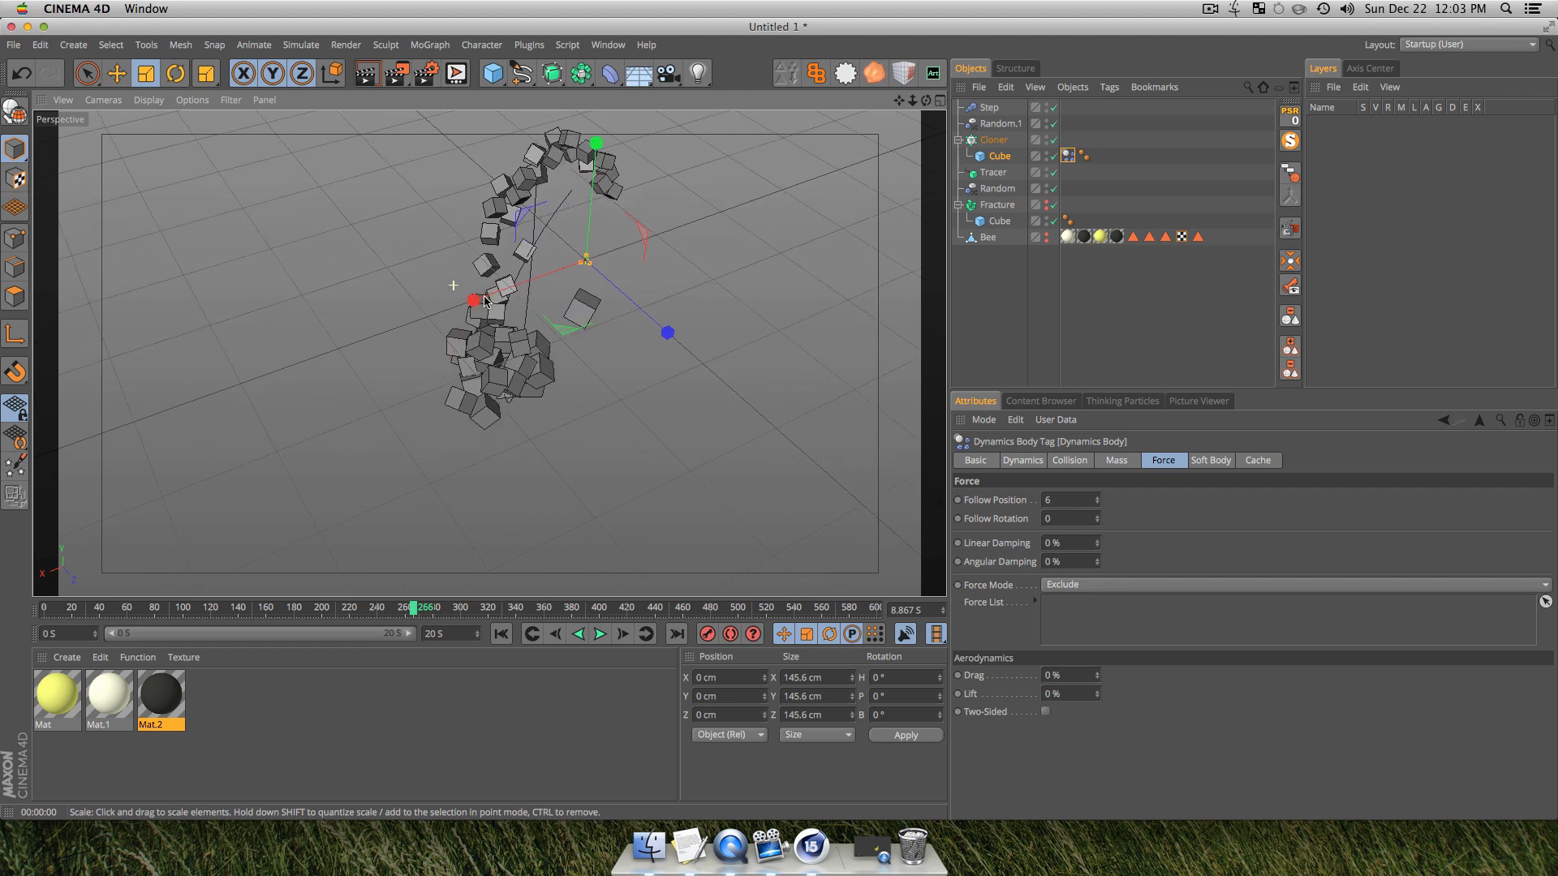
scroll(559, 284, "down", 4)
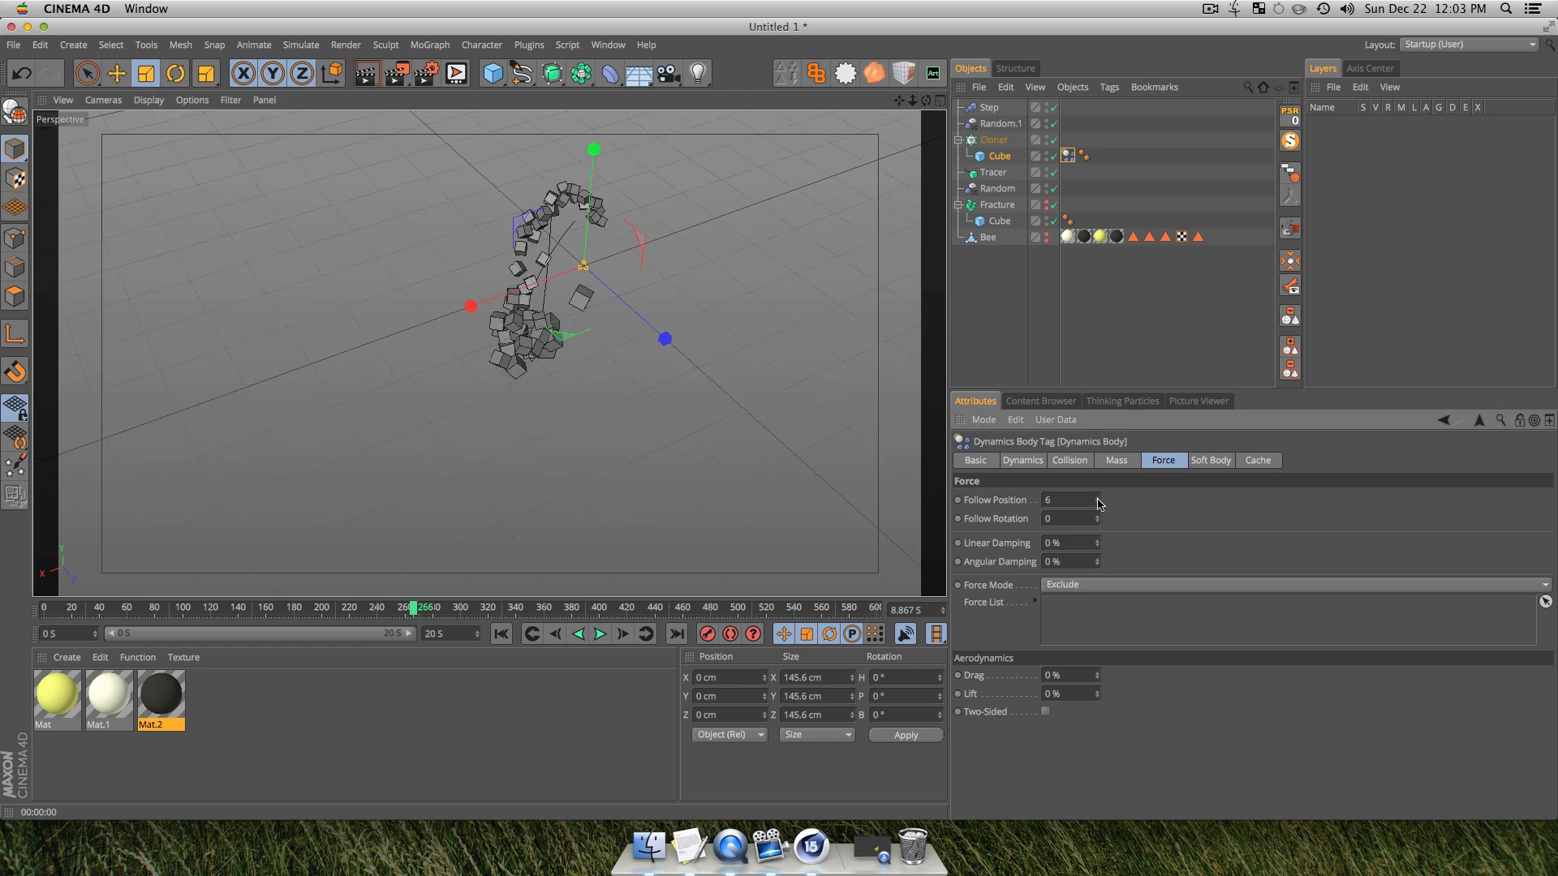
Step: Try a Follow Position of 66, play the simulation briefly and inspect the cubes from several angles
left_click(599, 635)
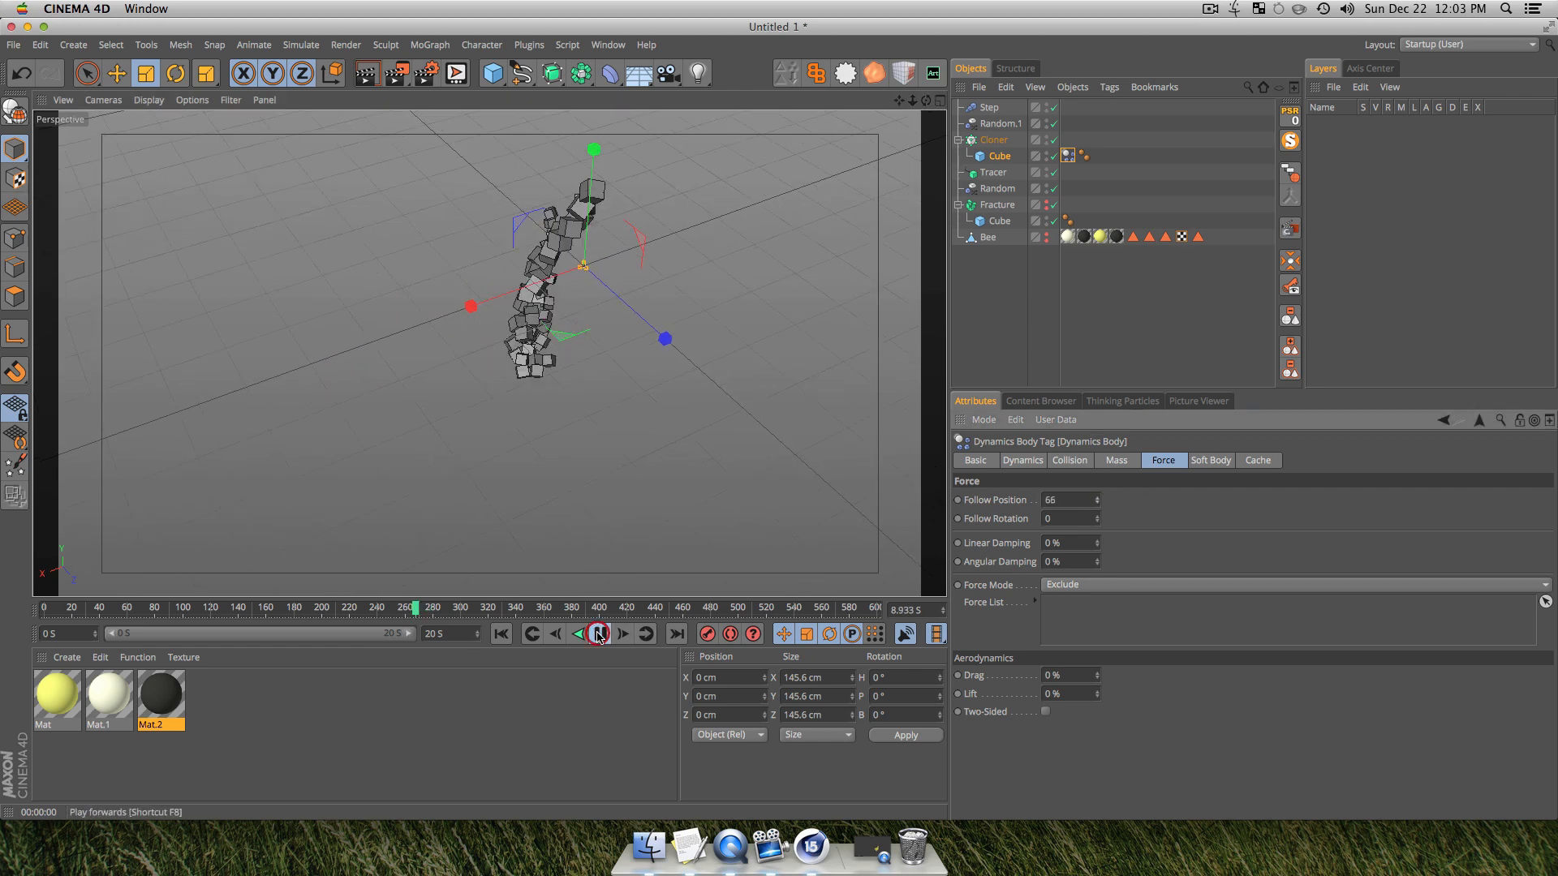
left_click(598, 634)
scroll(584, 283, "up", 5)
key("3")
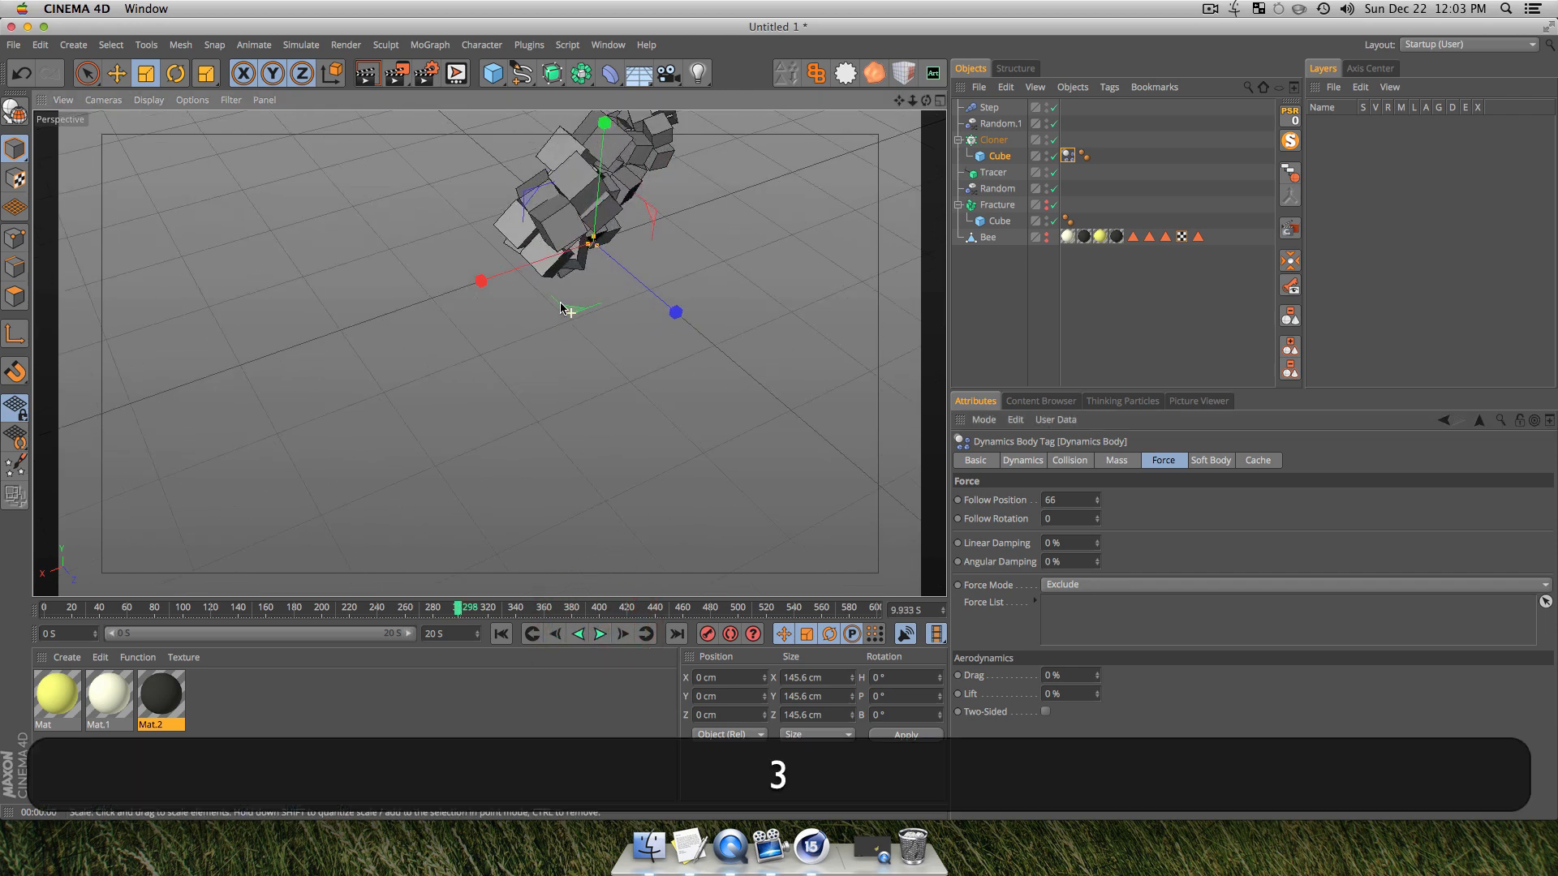
left_click_drag(584, 283, 904, 306)
key("1")
left_click_drag(697, 231, 701, 422)
key("3")
left_click_drag(598, 349, 671, 241)
Step: Set the Dynamics Body tag's Follow Position to 5 and replay the simulation from the start
left_click_drag(1076, 500, 976, 495)
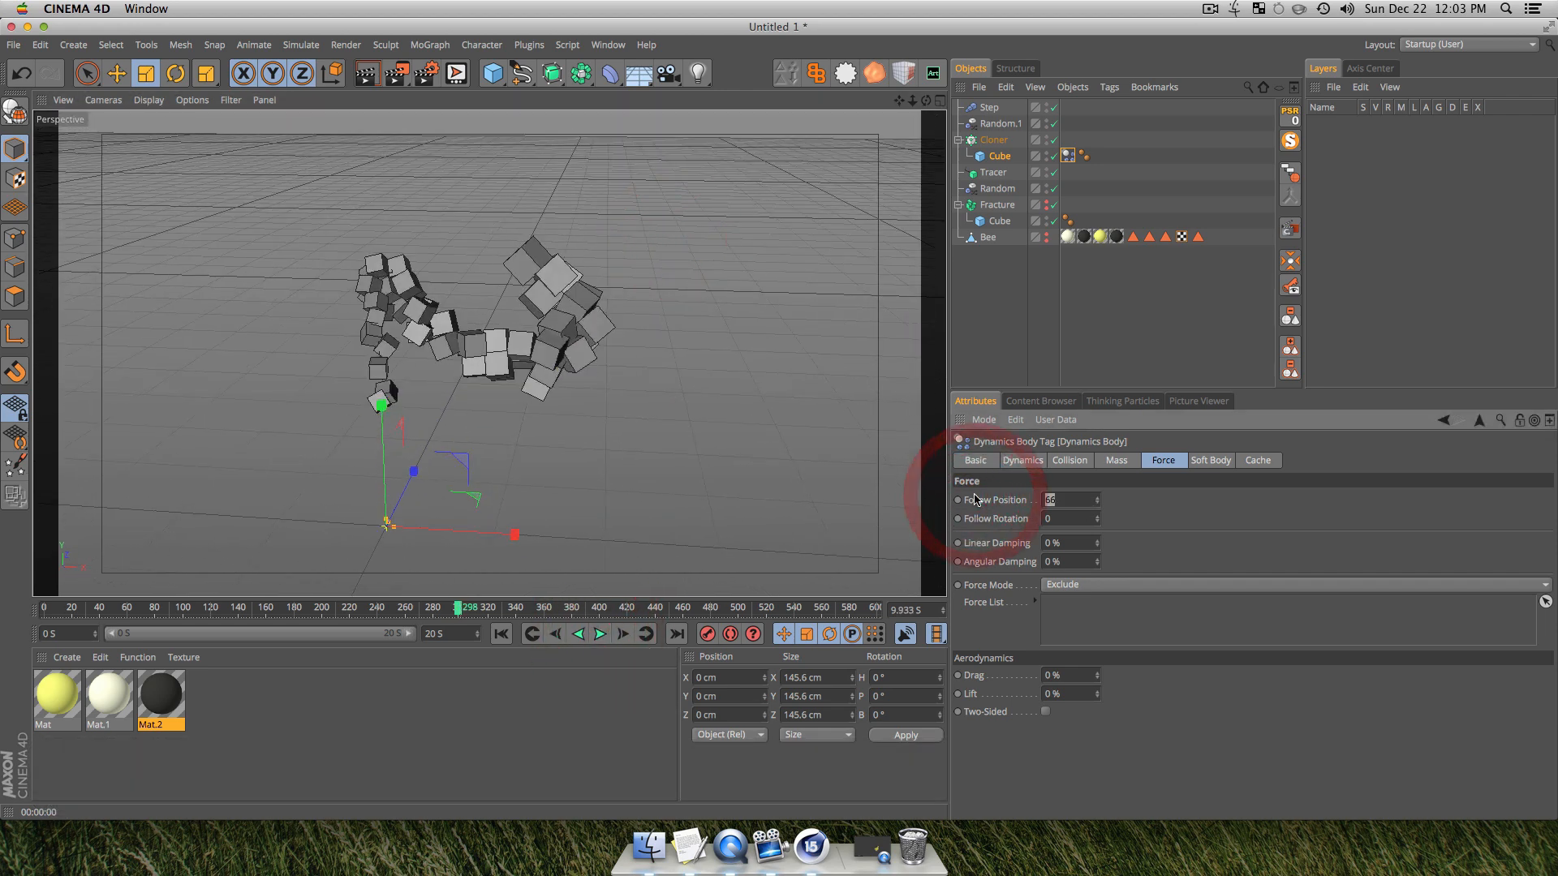
type("5")
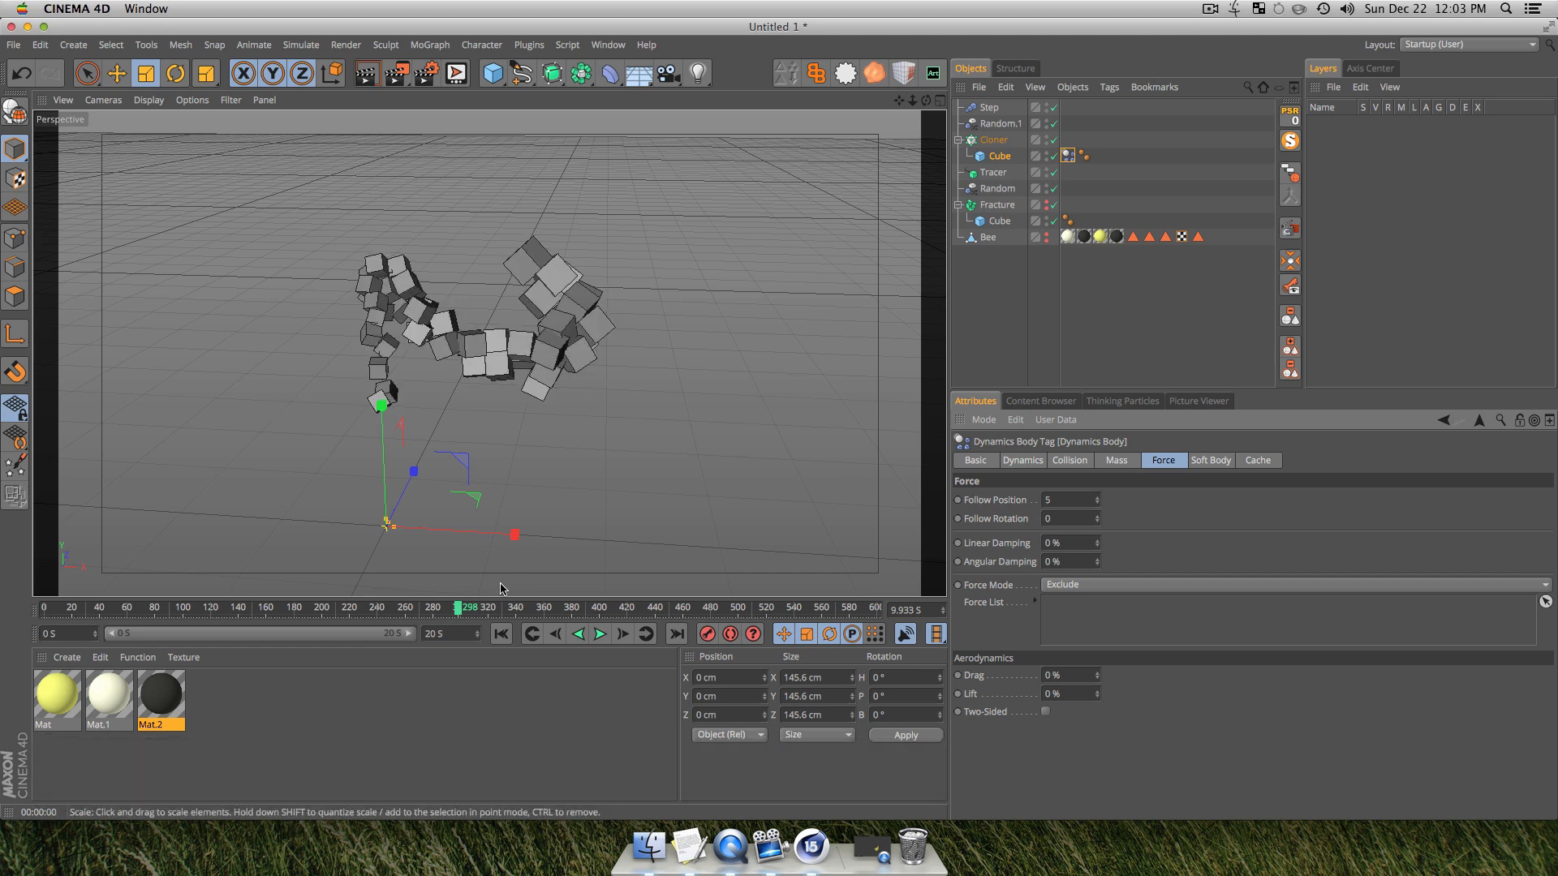
left_click(500, 634)
left_click(600, 633)
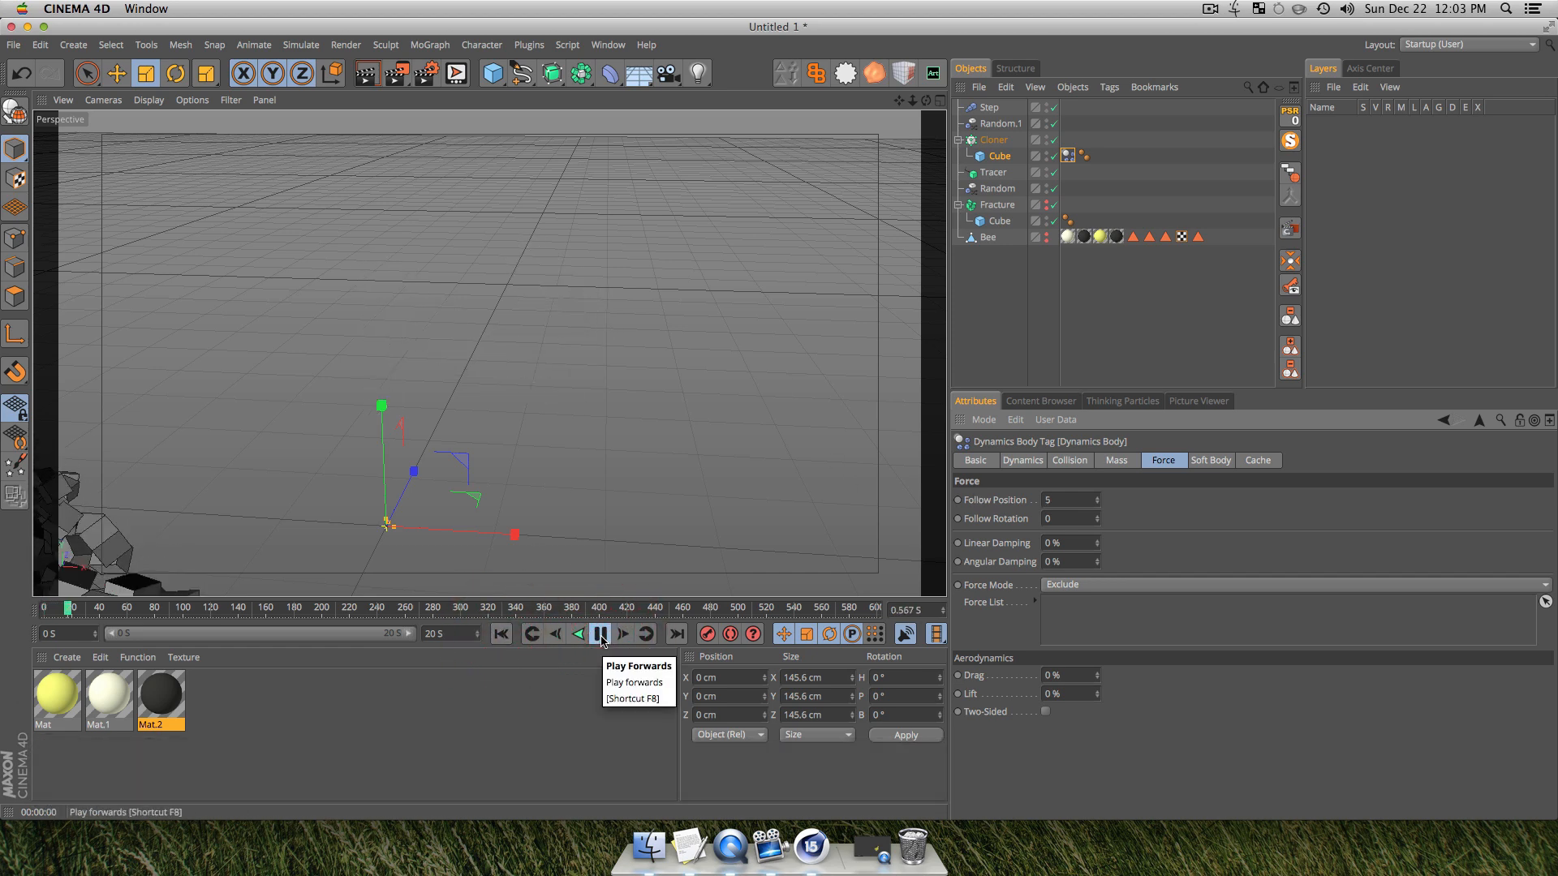
Step: Watch the cube trail from different angles during playback, stop it and examine how the cubes spread around the path
key("1")
left_click_drag(508, 556, 450, 331)
key("3")
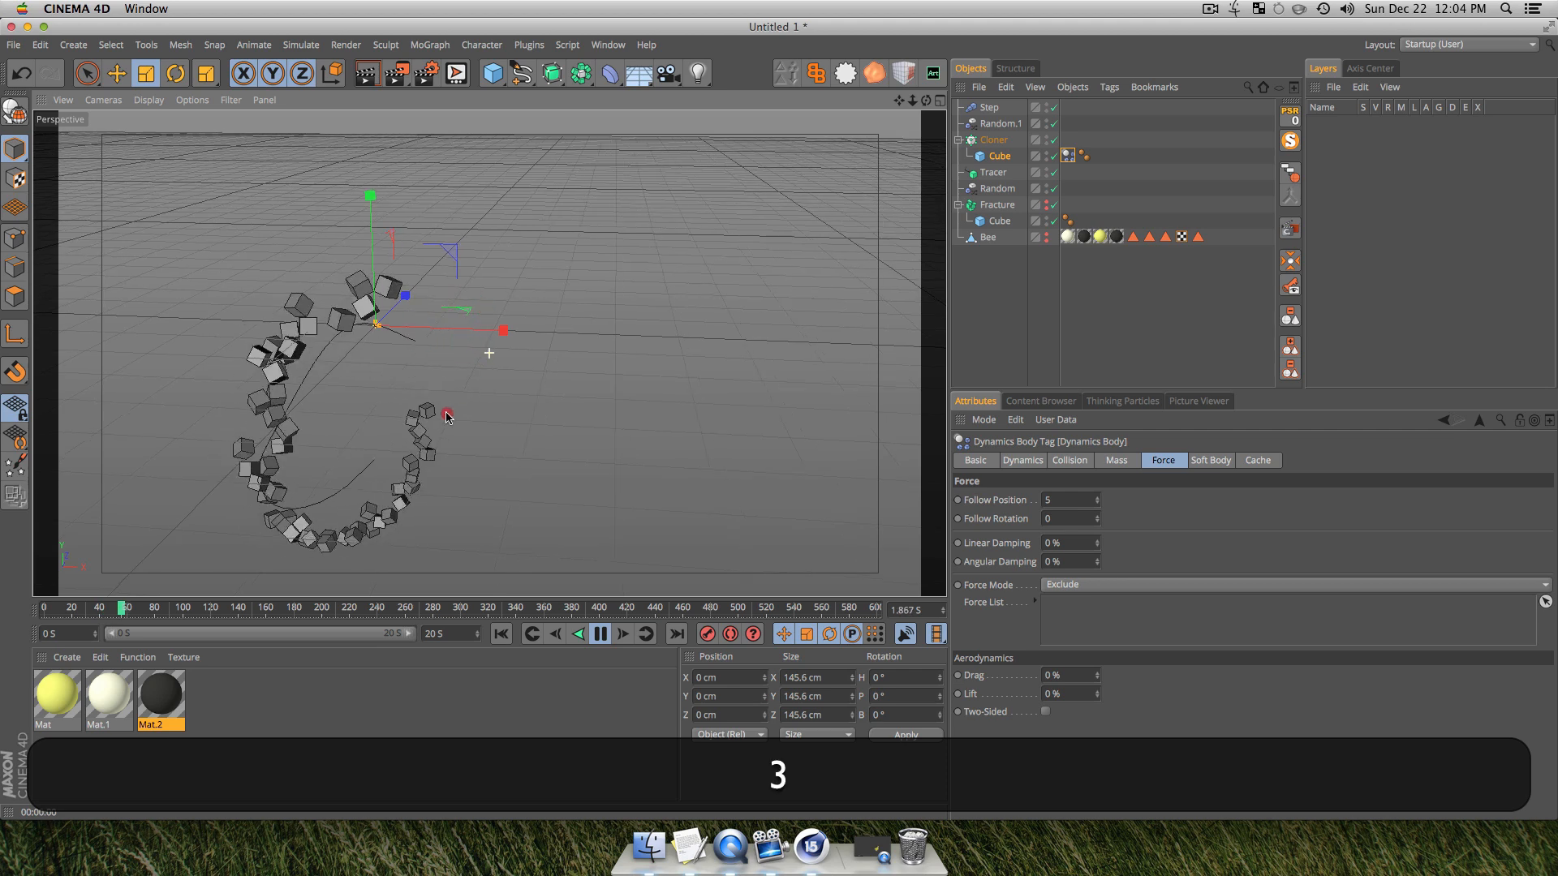
left_click_drag(446, 414, 412, 460)
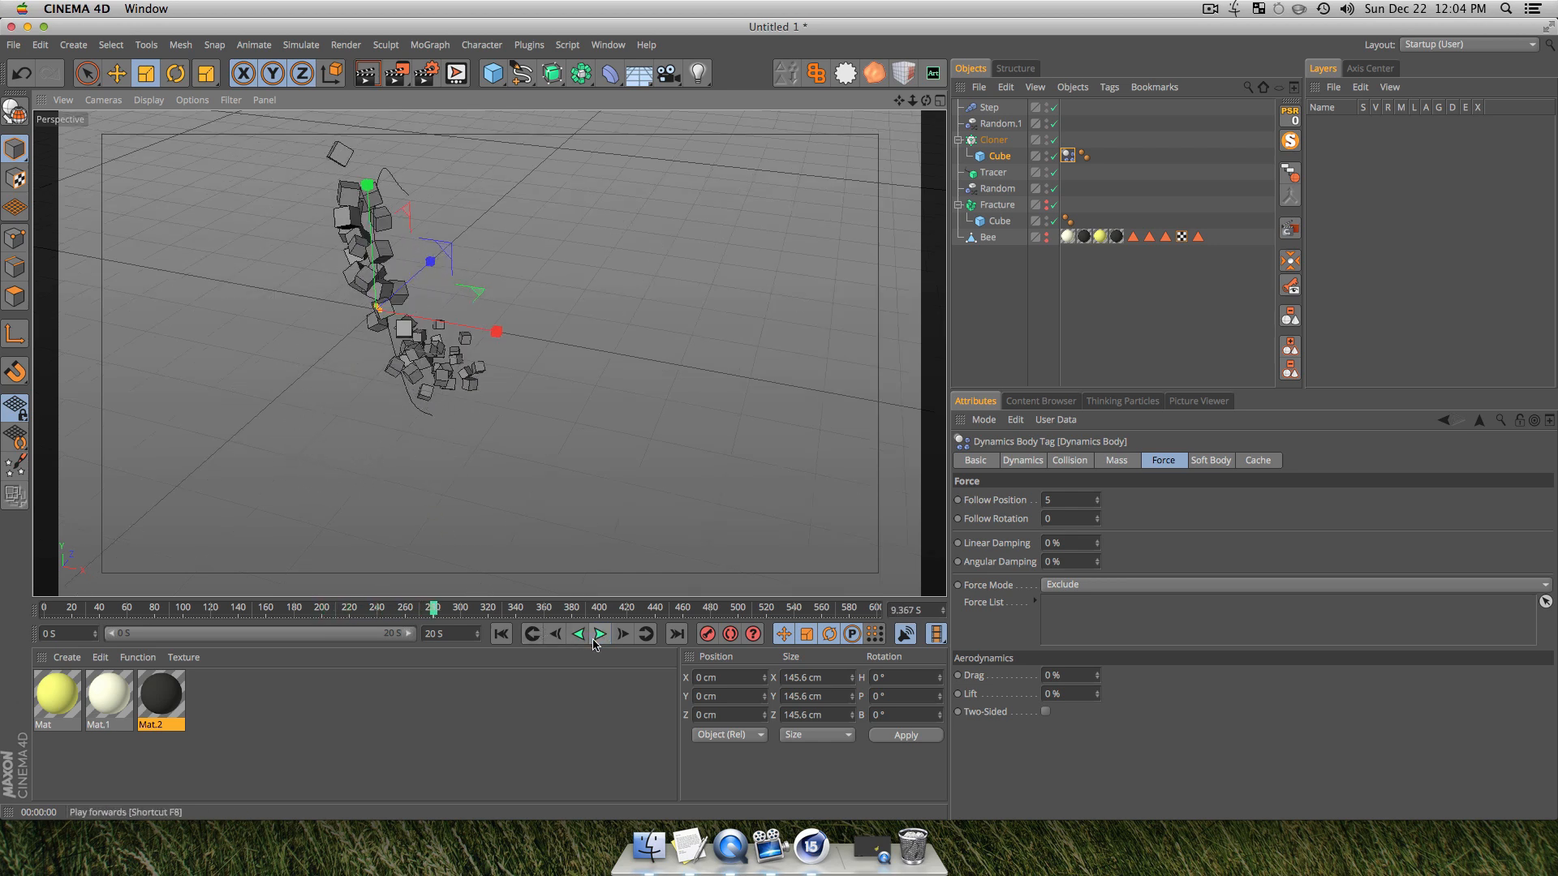
key("3")
left_click_drag(639, 445, 338, 381)
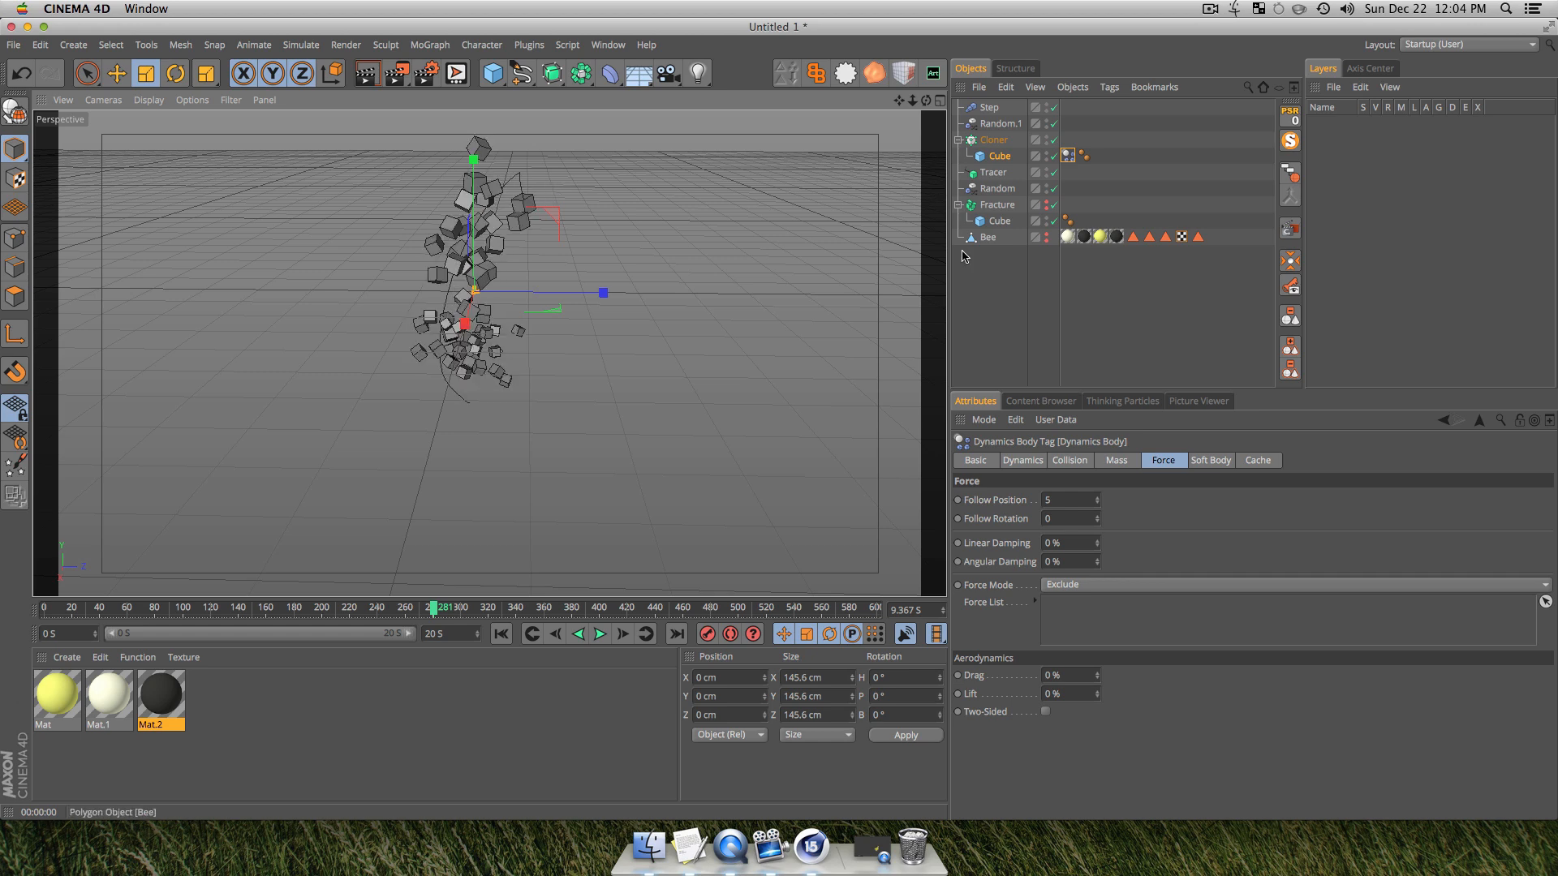
left_click_drag(601, 234, 534, 213)
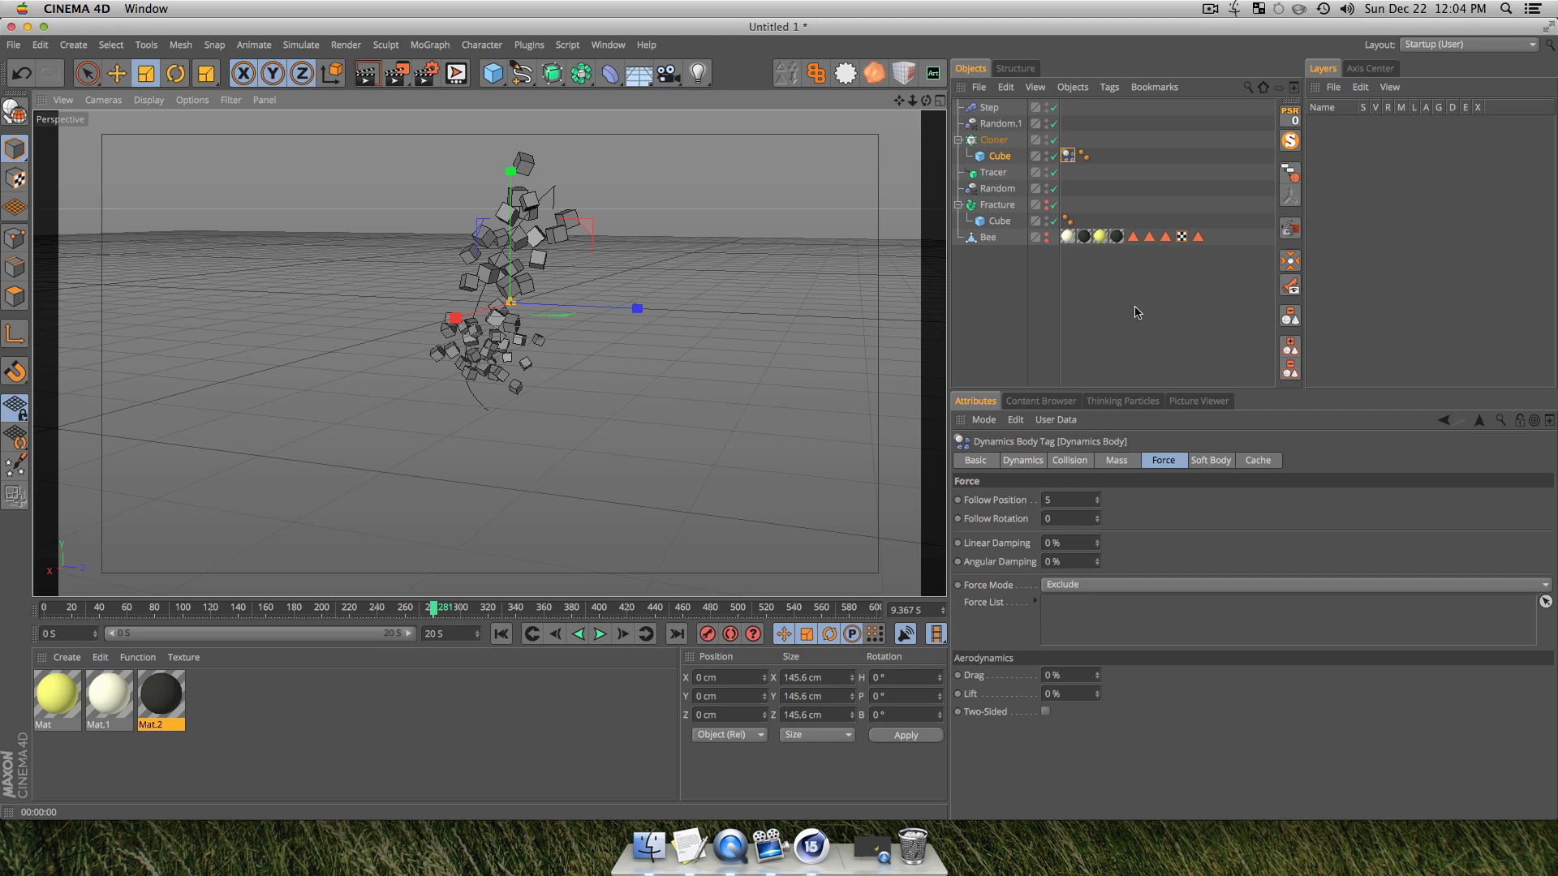
Step: Add a MoGraph Delay effector to the Cloner
left_click(1007, 341)
left_click(998, 140)
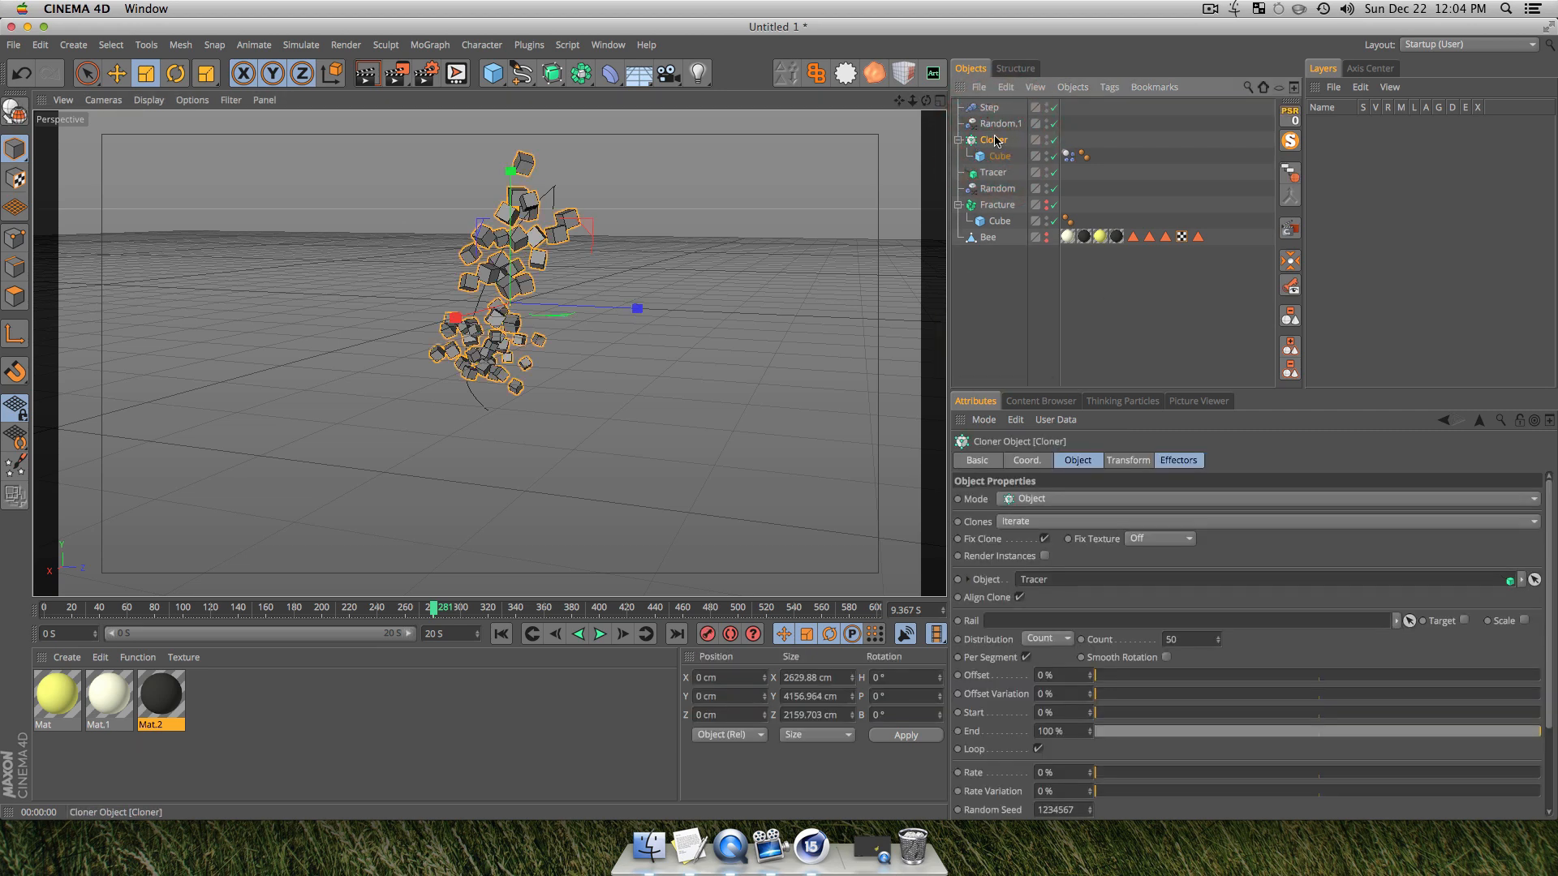
left_click(418, 45)
mouse_move(437, 75)
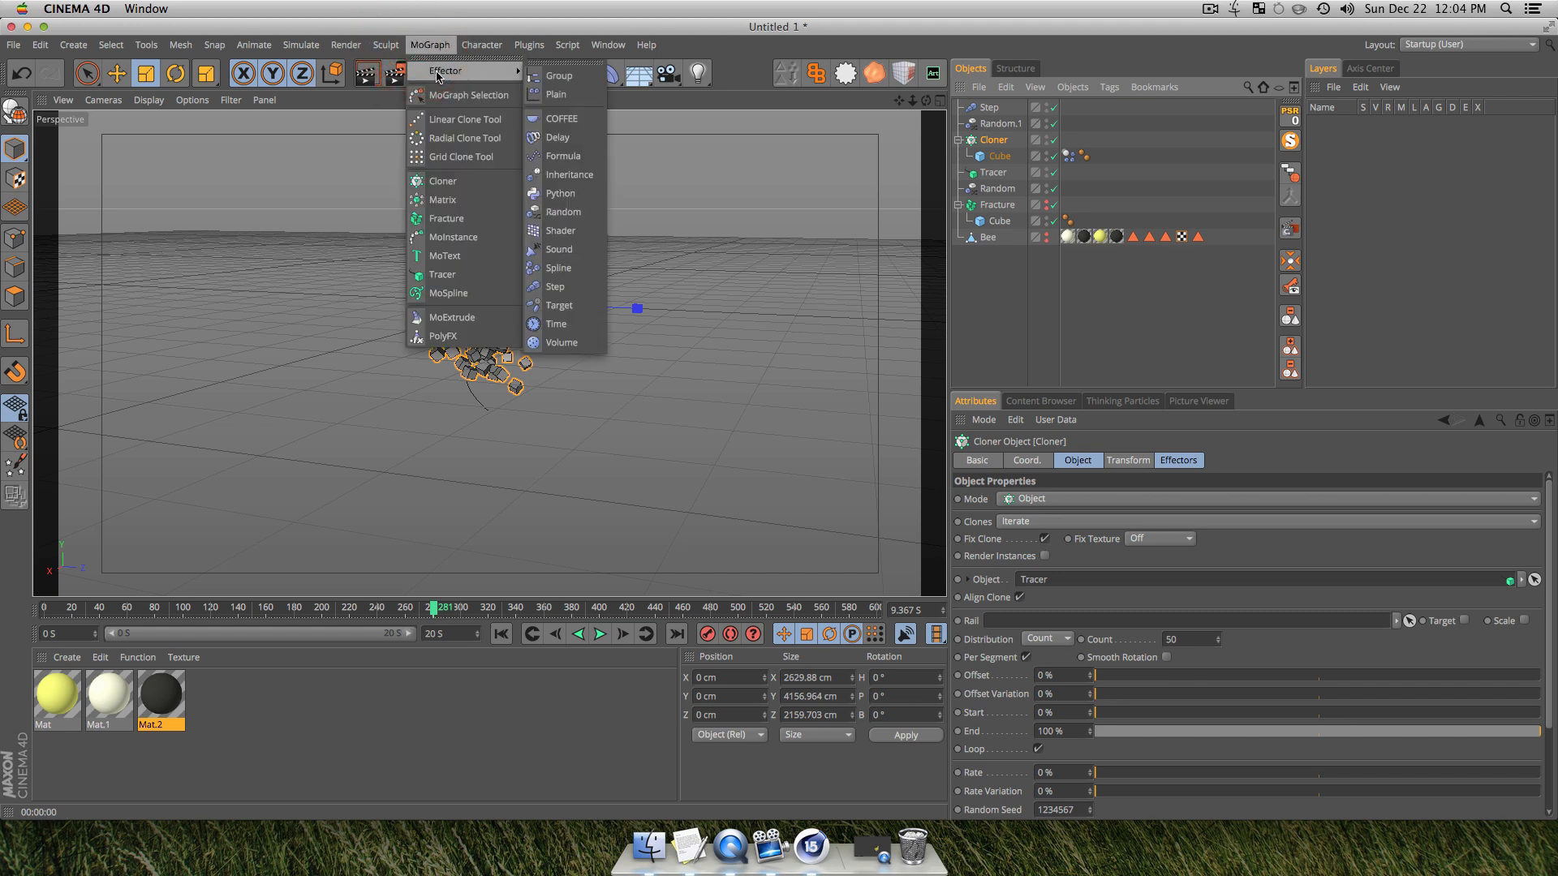
left_click(557, 137)
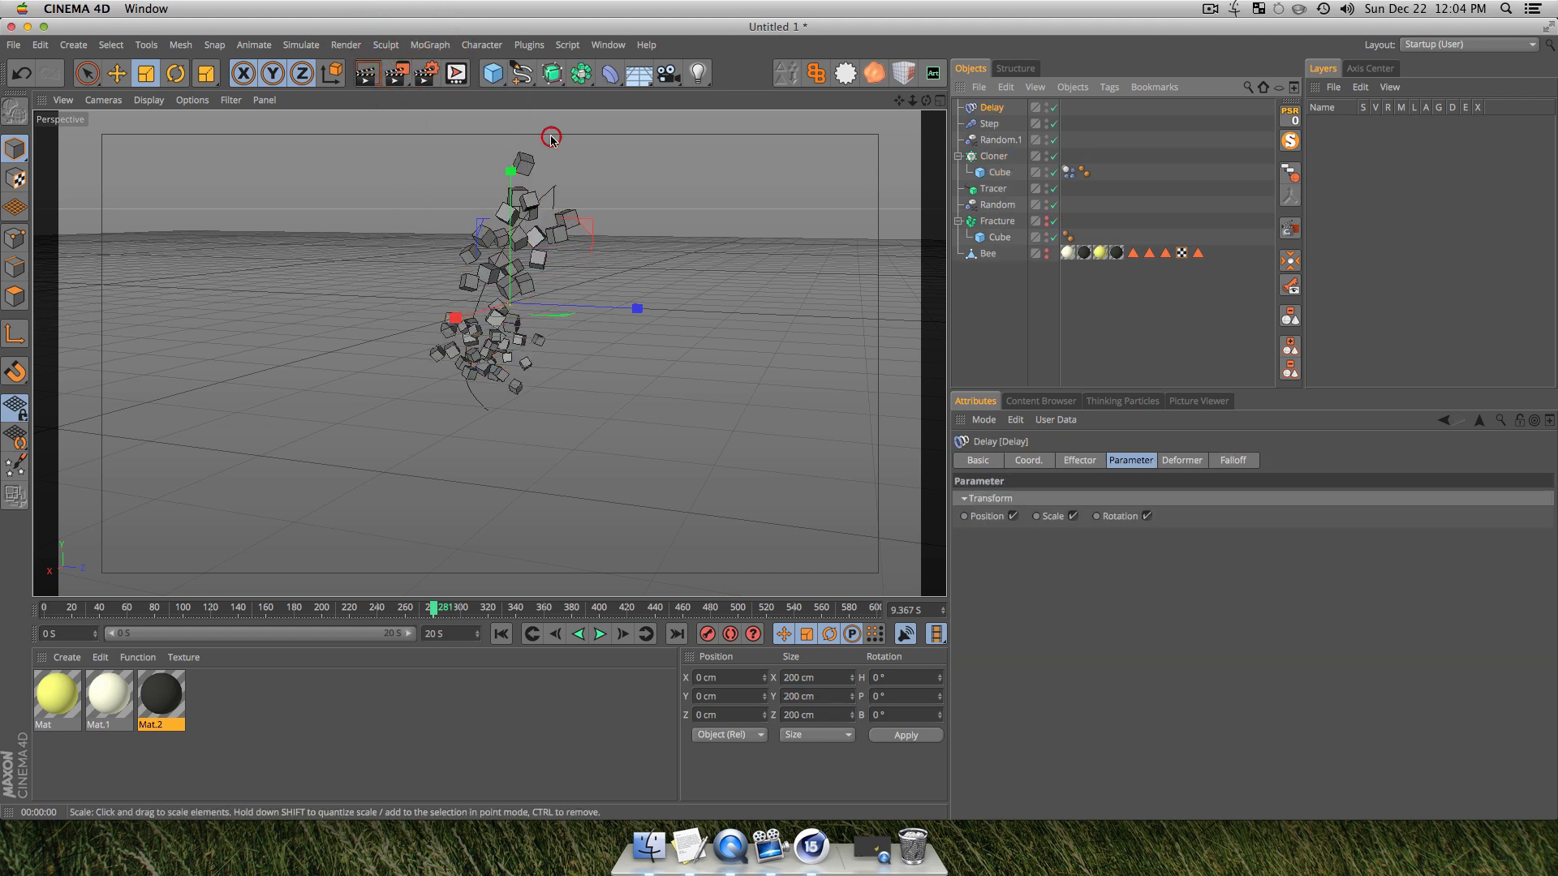
Step: Set the Delay effector's mode to Spring and its strength to 64%
left_click(1077, 462)
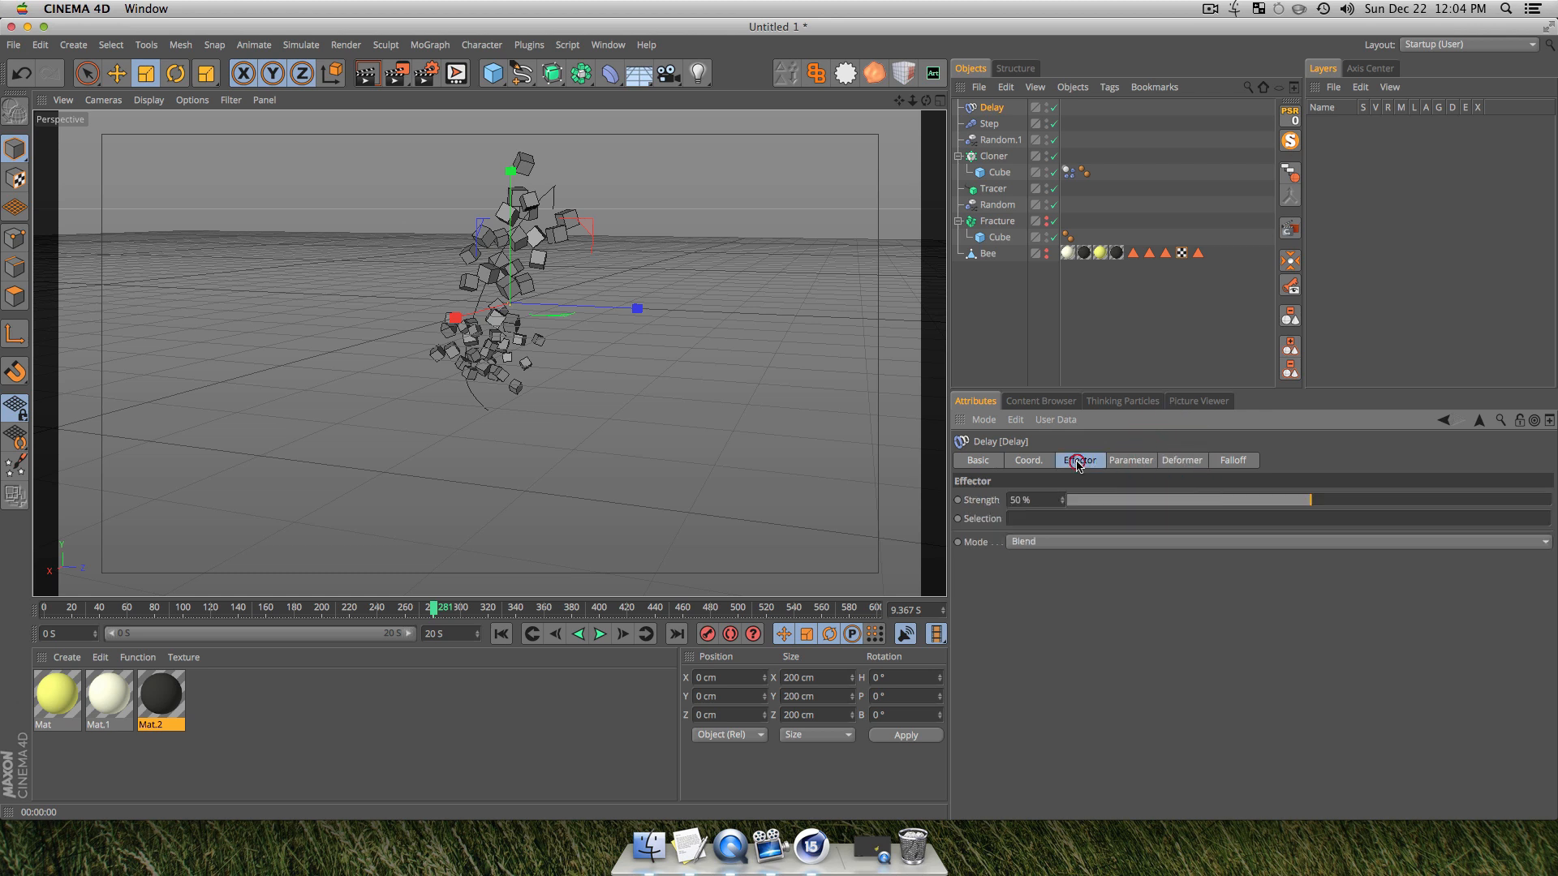
left_click(1062, 542)
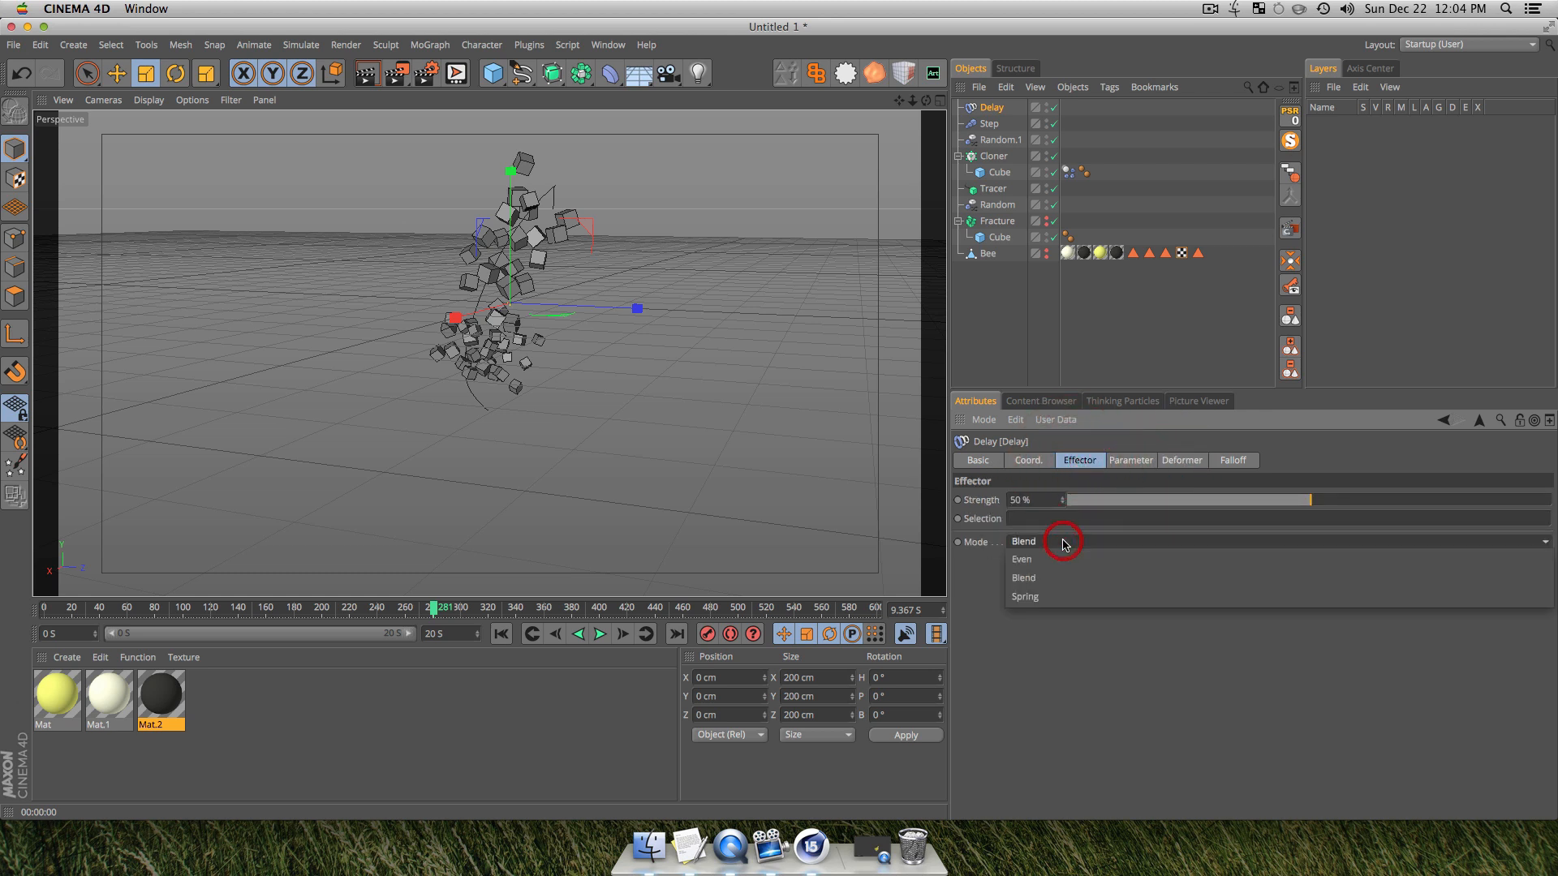
left_click(1047, 597)
left_click_drag(1331, 501, 1351, 503)
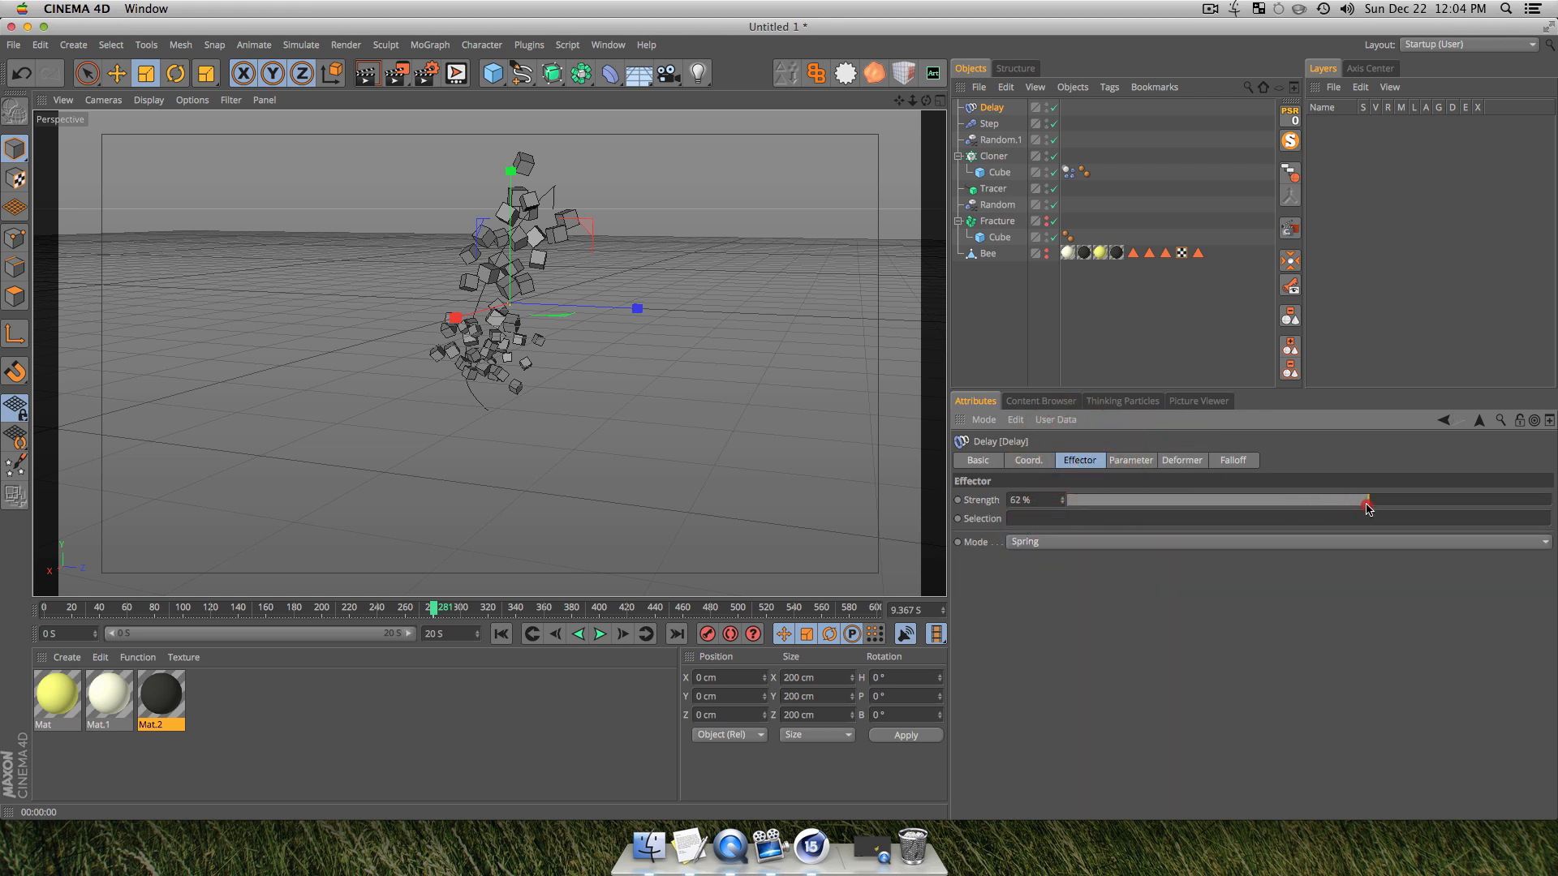
Step: Replay the simulation from the start, watch the delayed cubes from several angles and stop the playback
left_click(511, 634)
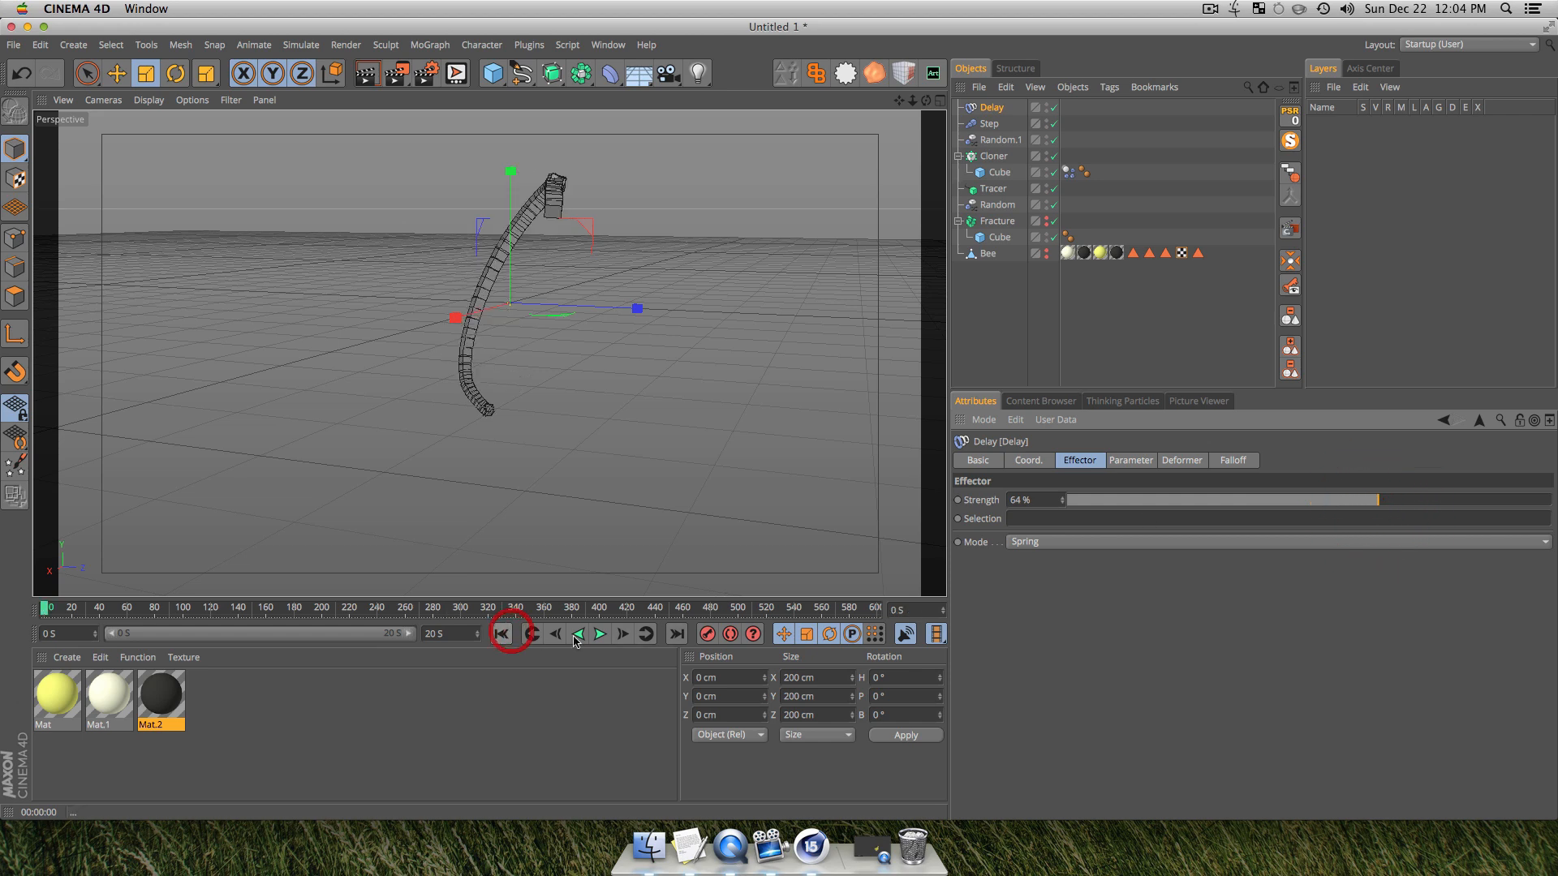
left_click(601, 633)
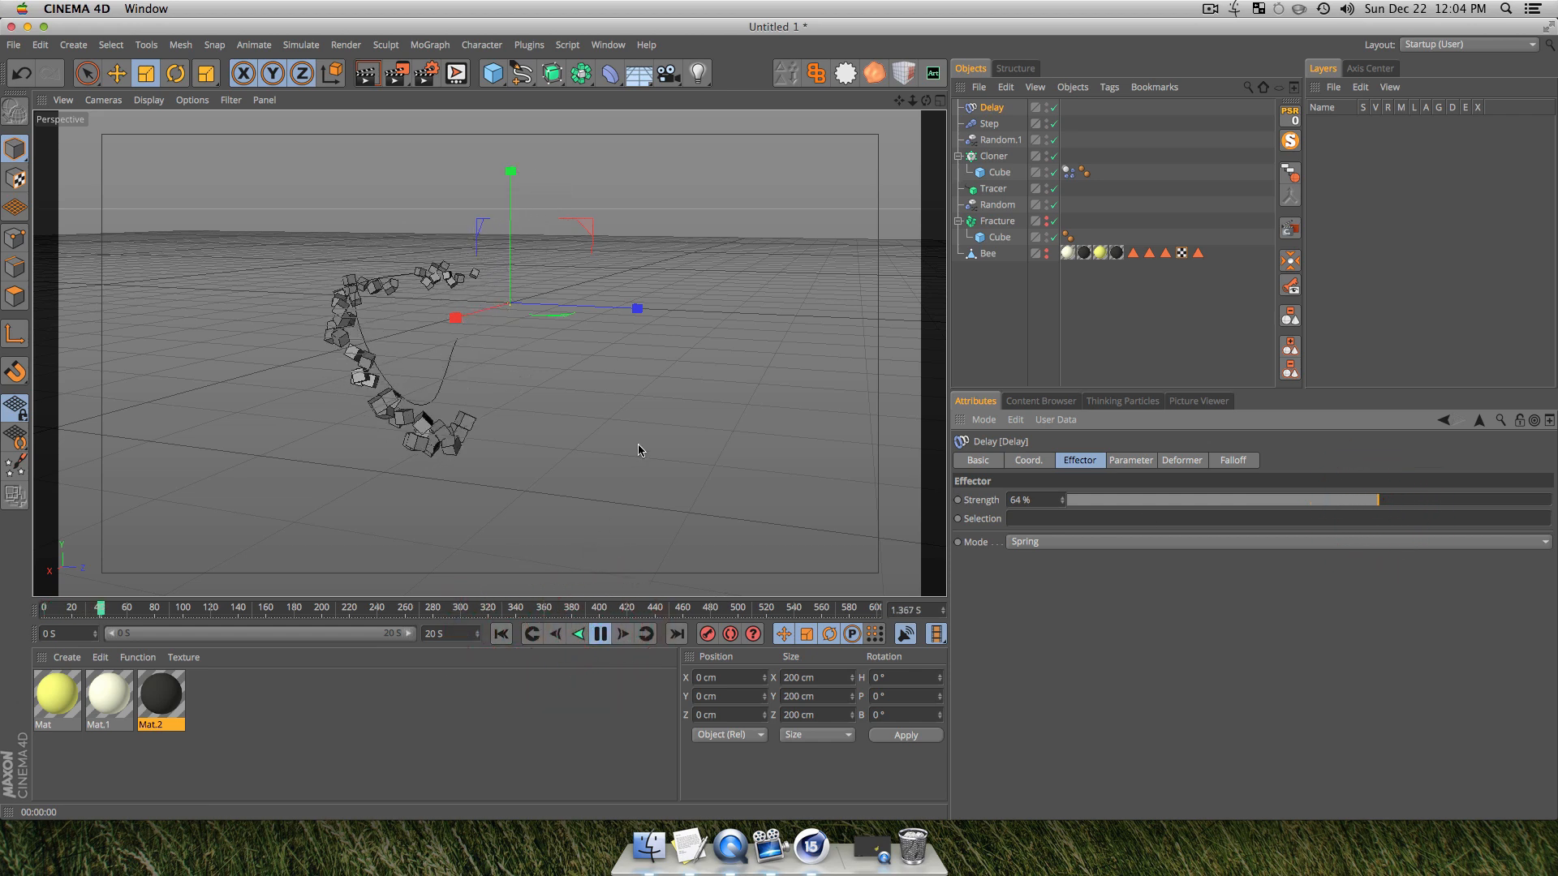
key("3")
left_click_drag(601, 424, 389, 511)
left_click_drag(657, 445, 740, 476)
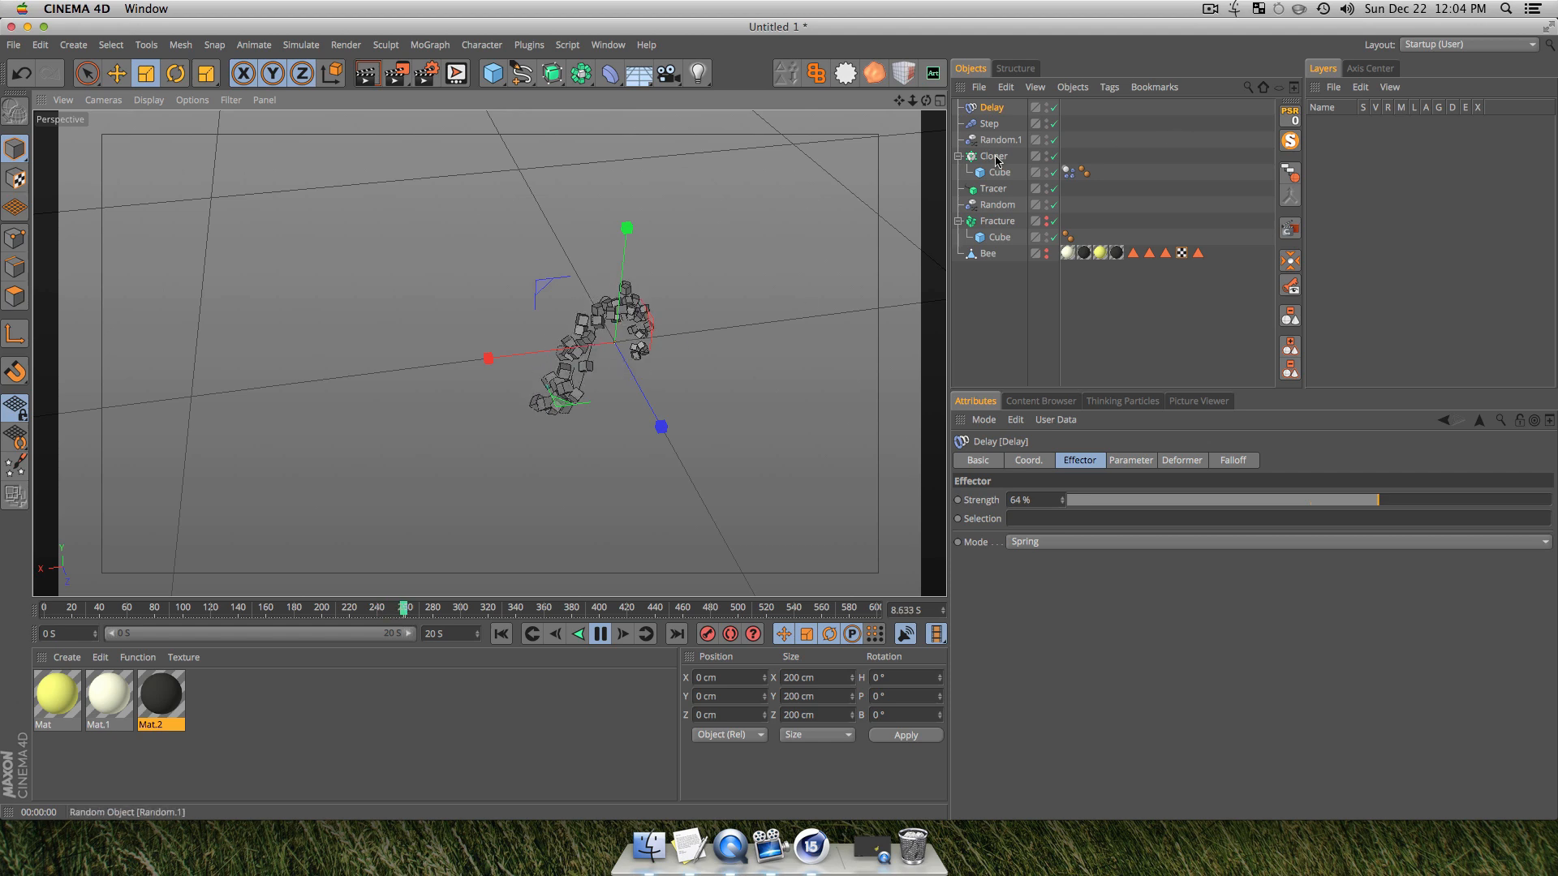
key("3")
left_click_drag(744, 357, 4, 290)
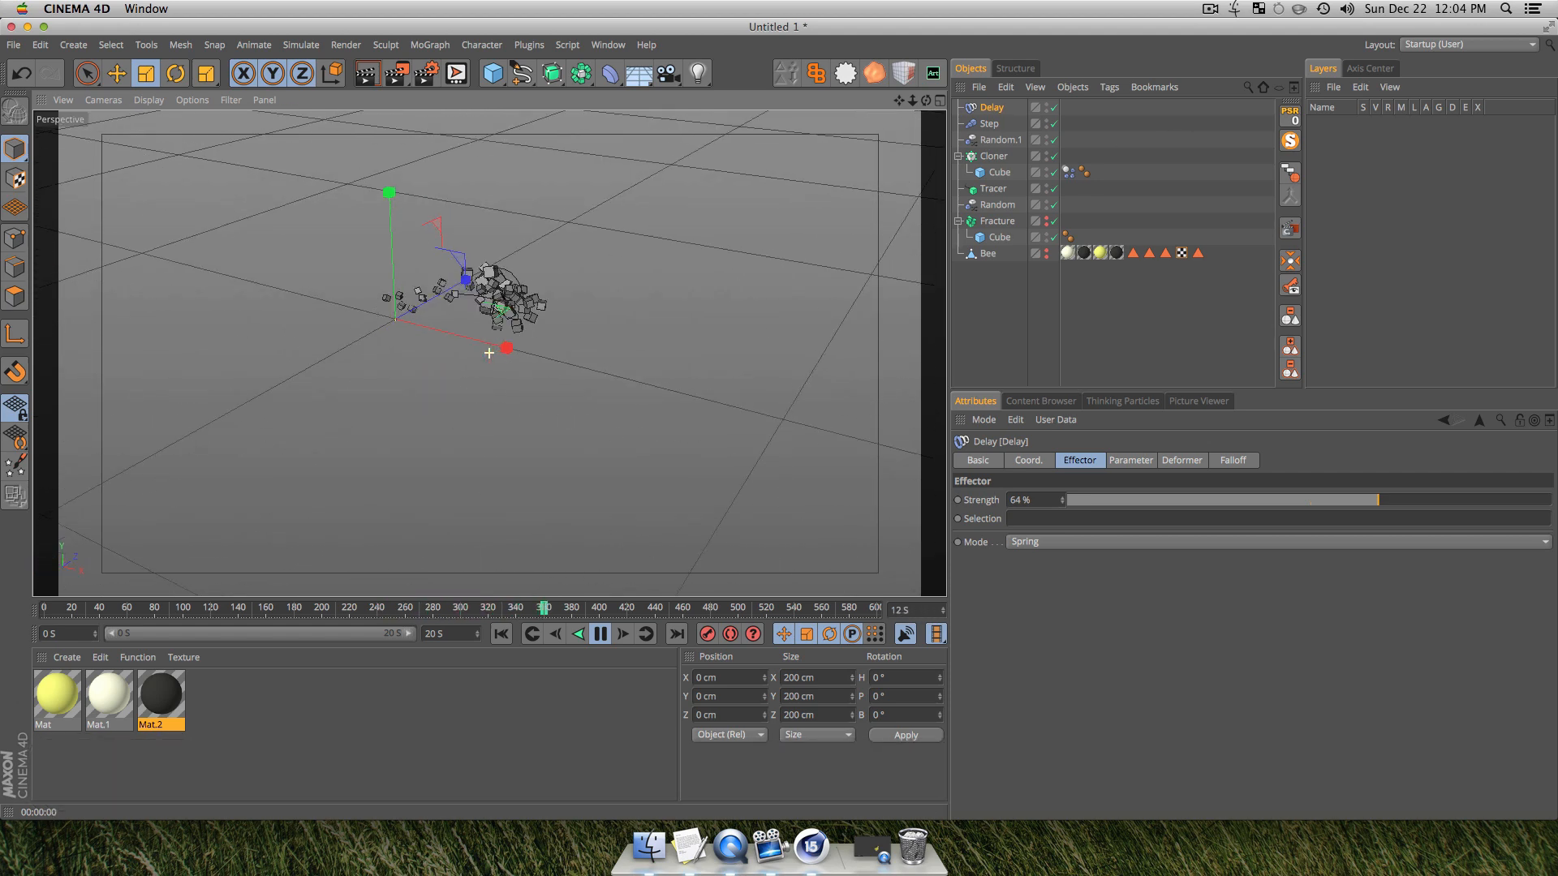
left_click(601, 633)
Step: Make the Bee visible again in the editor and renderer and move it into the Cloner, above the Cube
left_click(1017, 320)
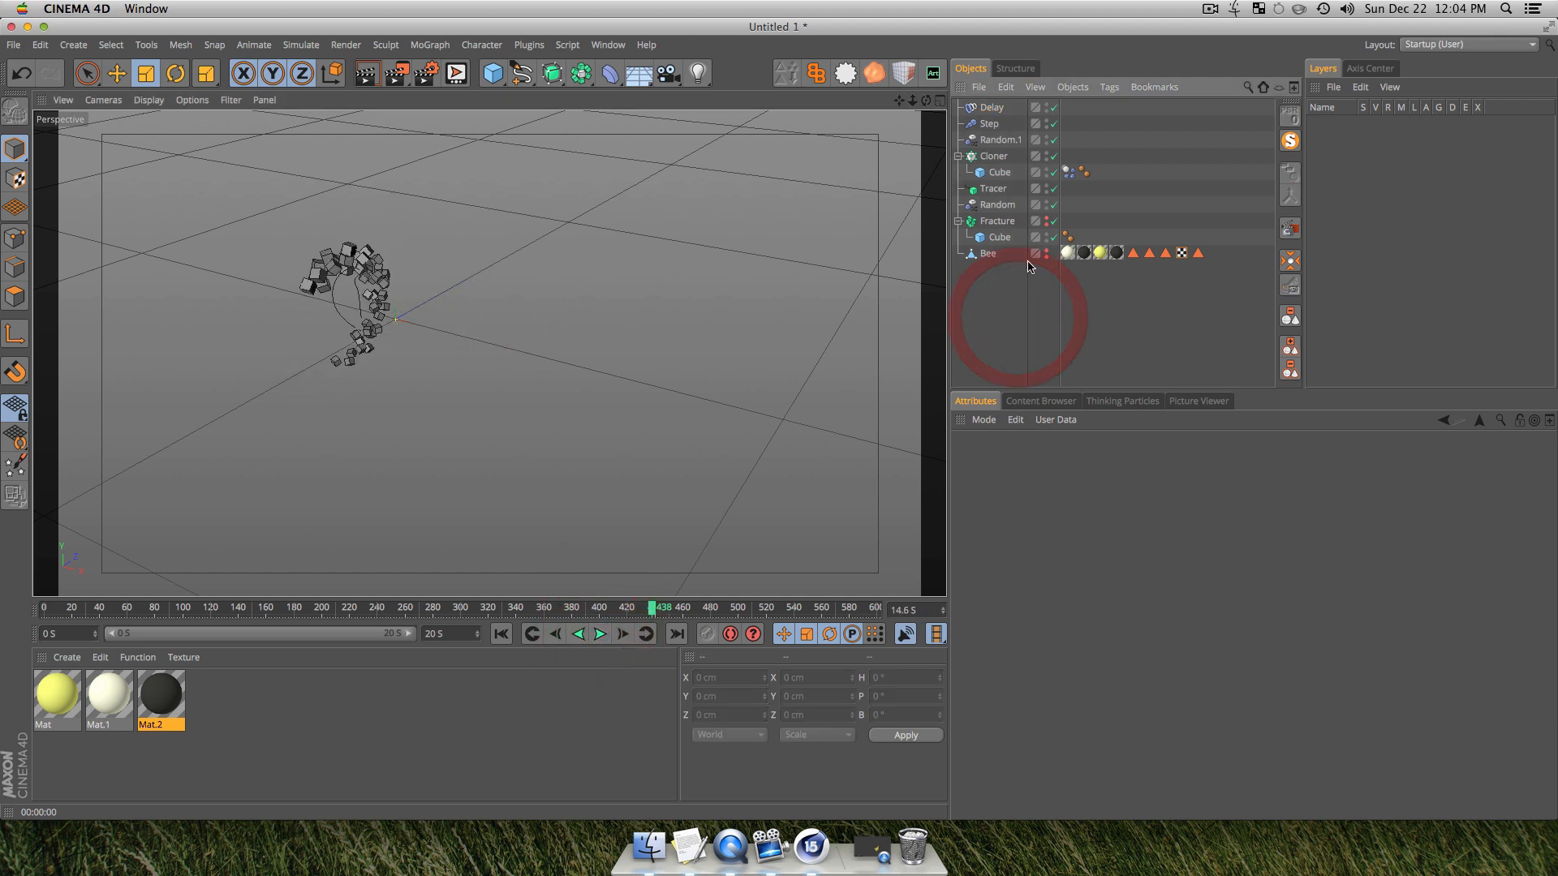
key("alt")
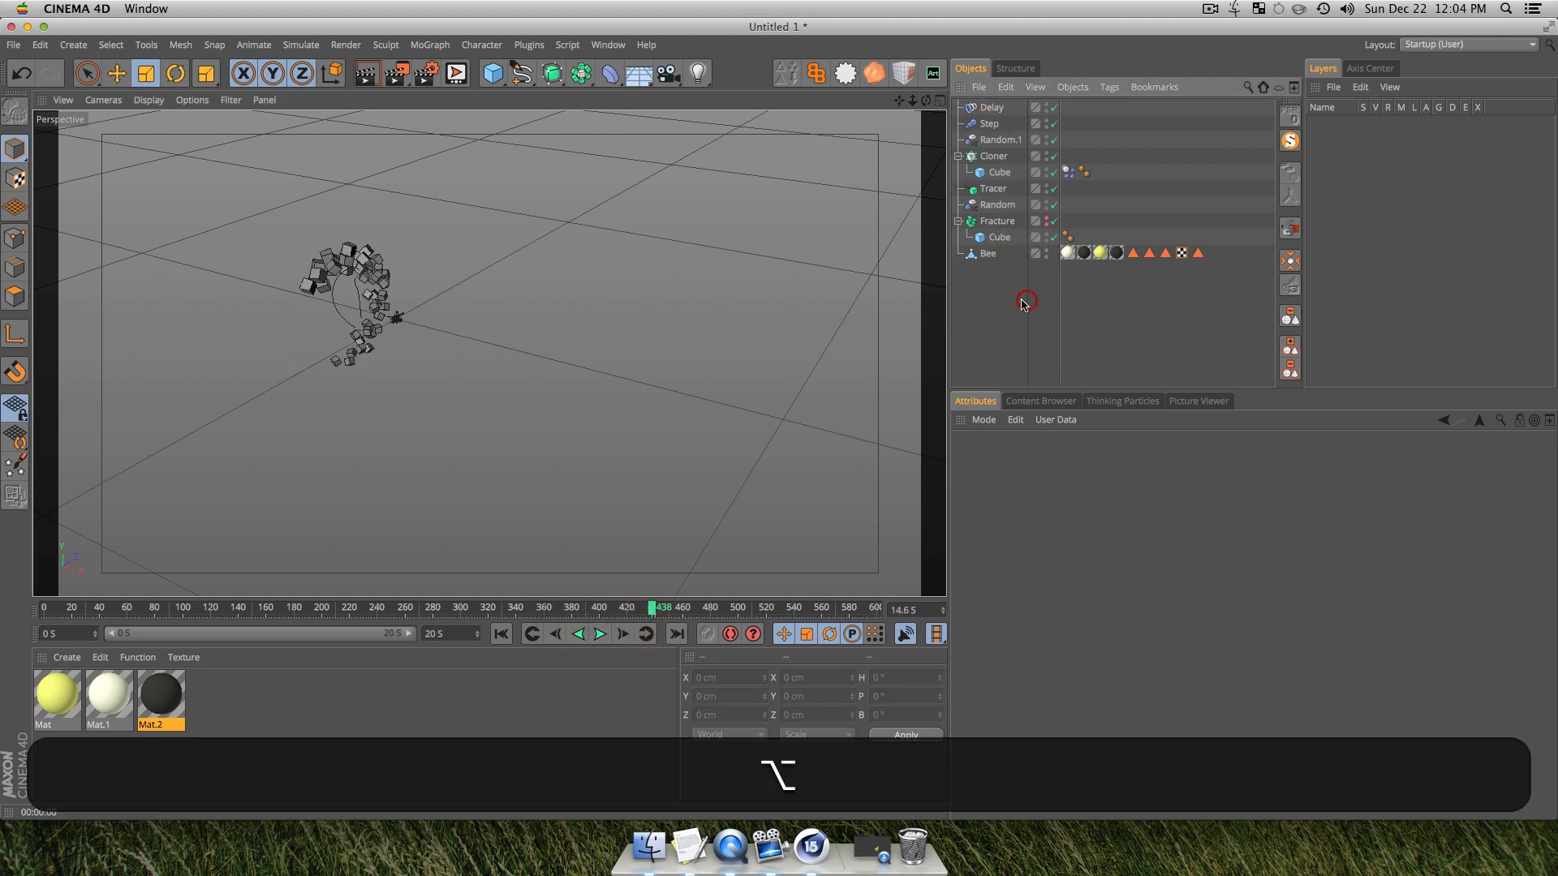
key("3")
left_click_drag(594, 371, 292, 361)
scroll(517, 320, "up", 8)
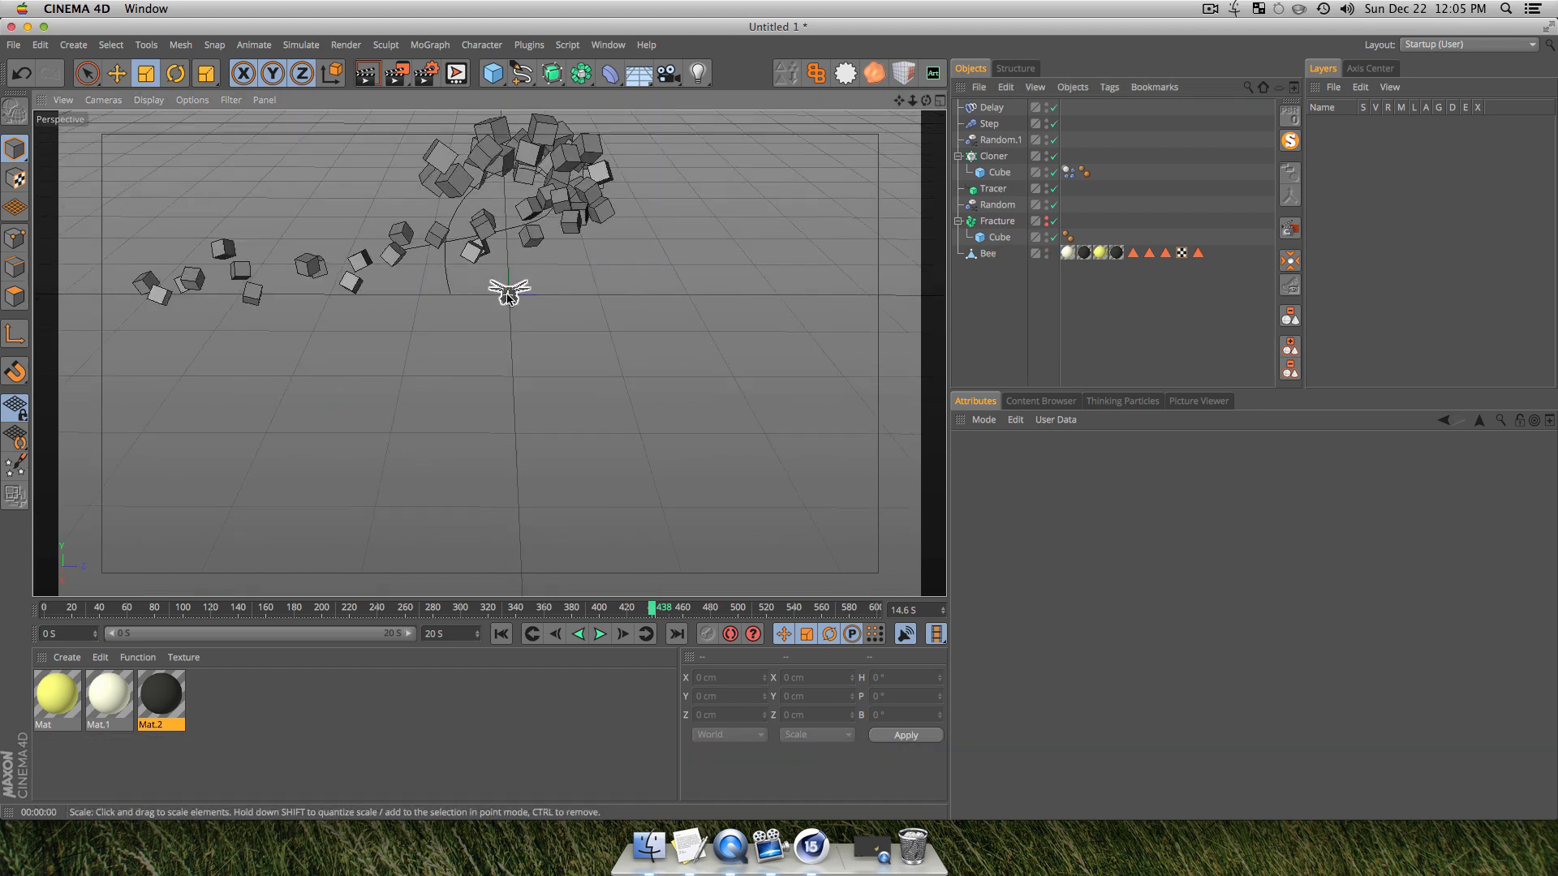
scroll(559, 307, "up", 8)
key("3")
left_click_drag(453, 287, 289, 260)
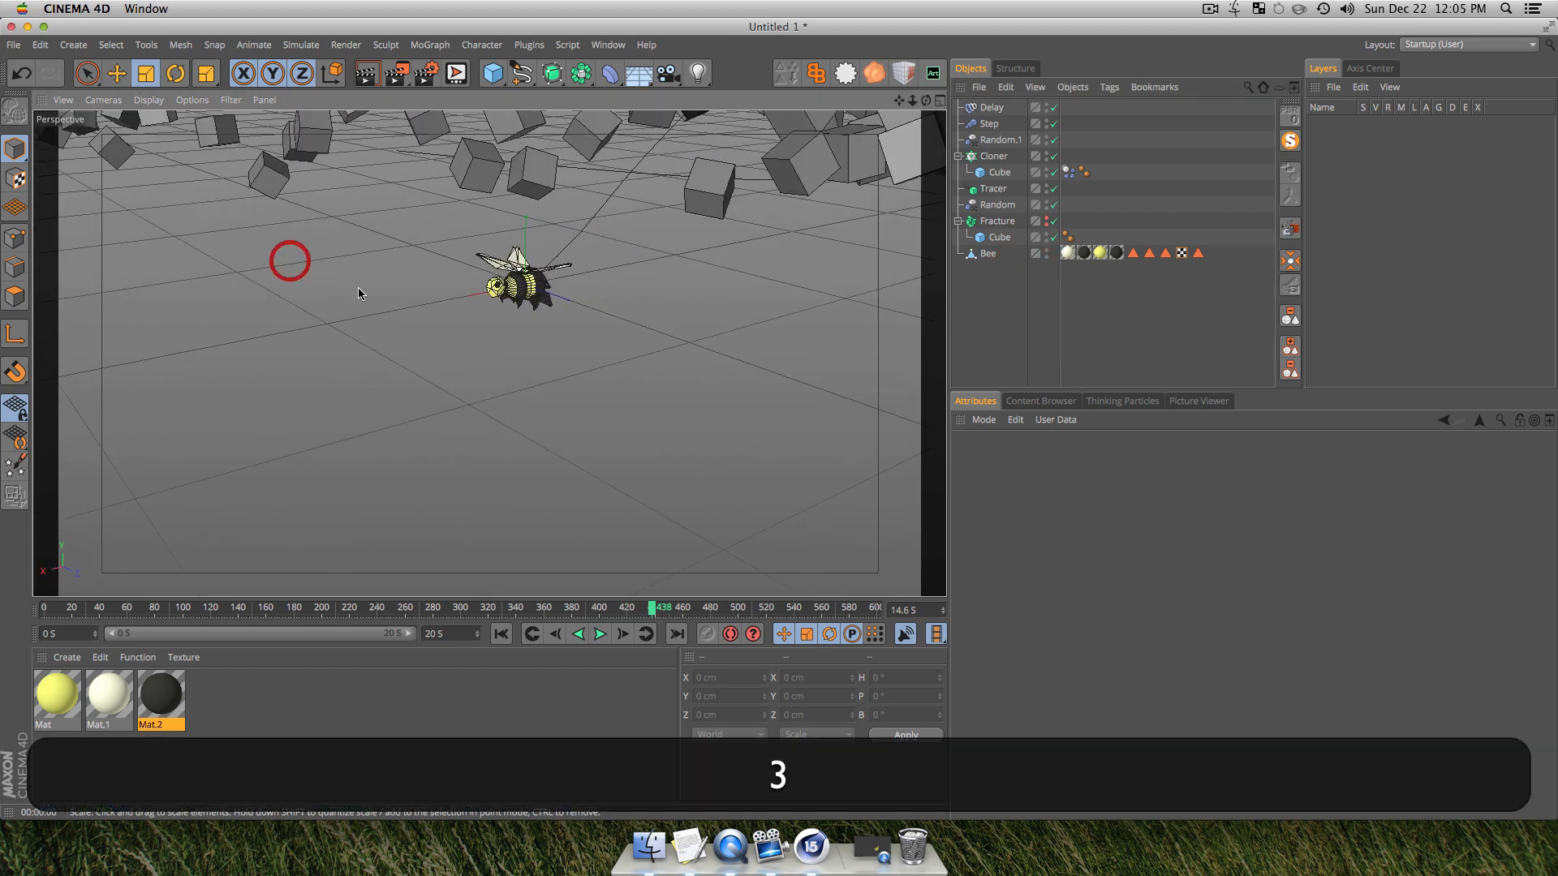
scroll(358, 287, "down", 8)
left_click(957, 300)
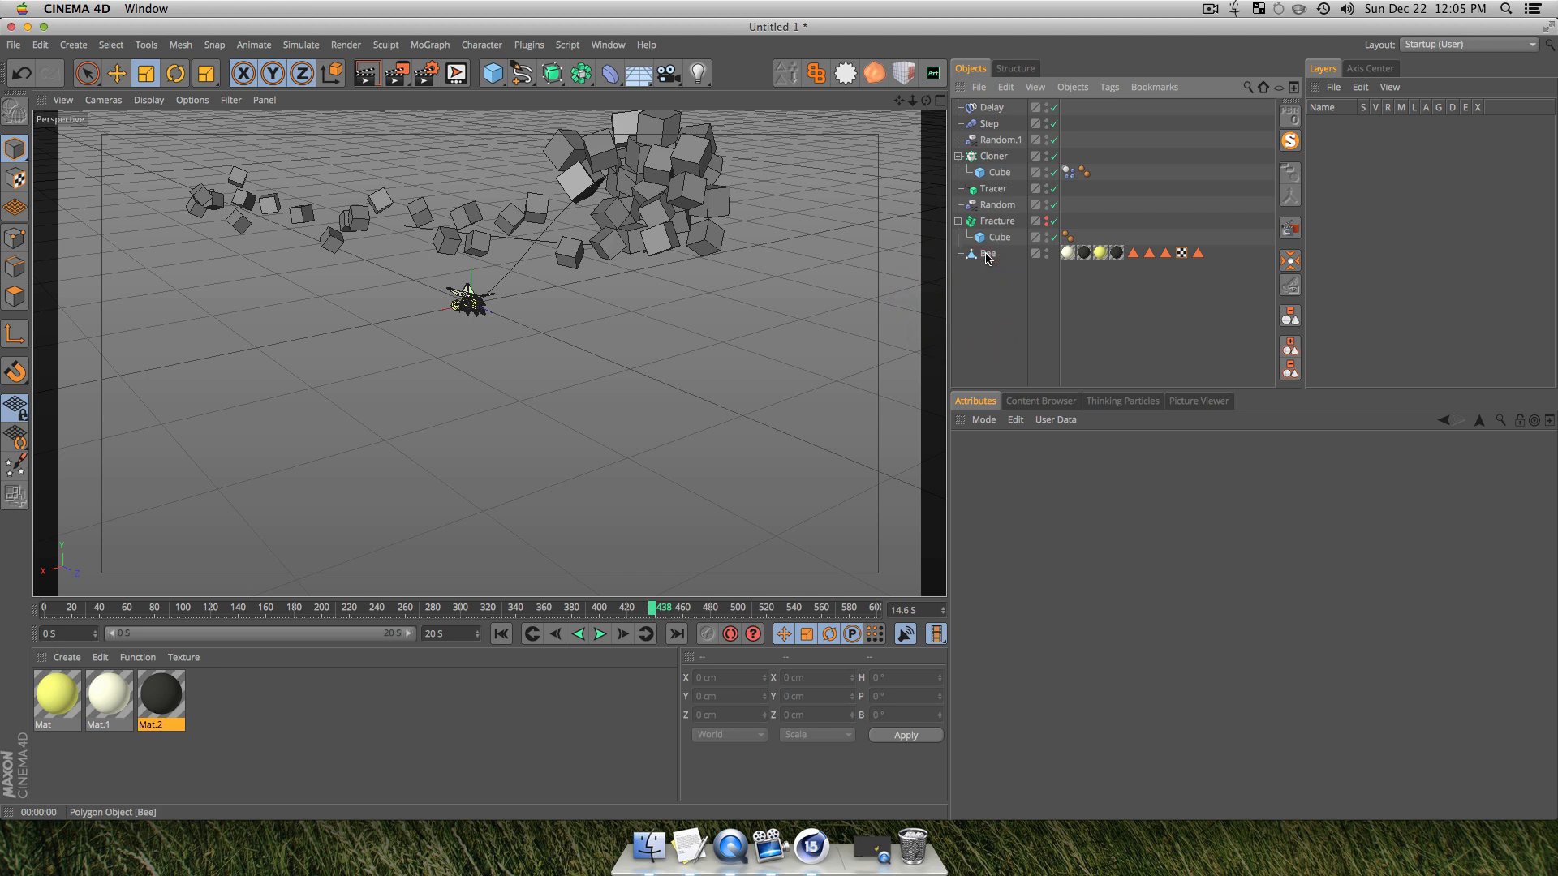
left_click_drag(998, 156, 999, 159)
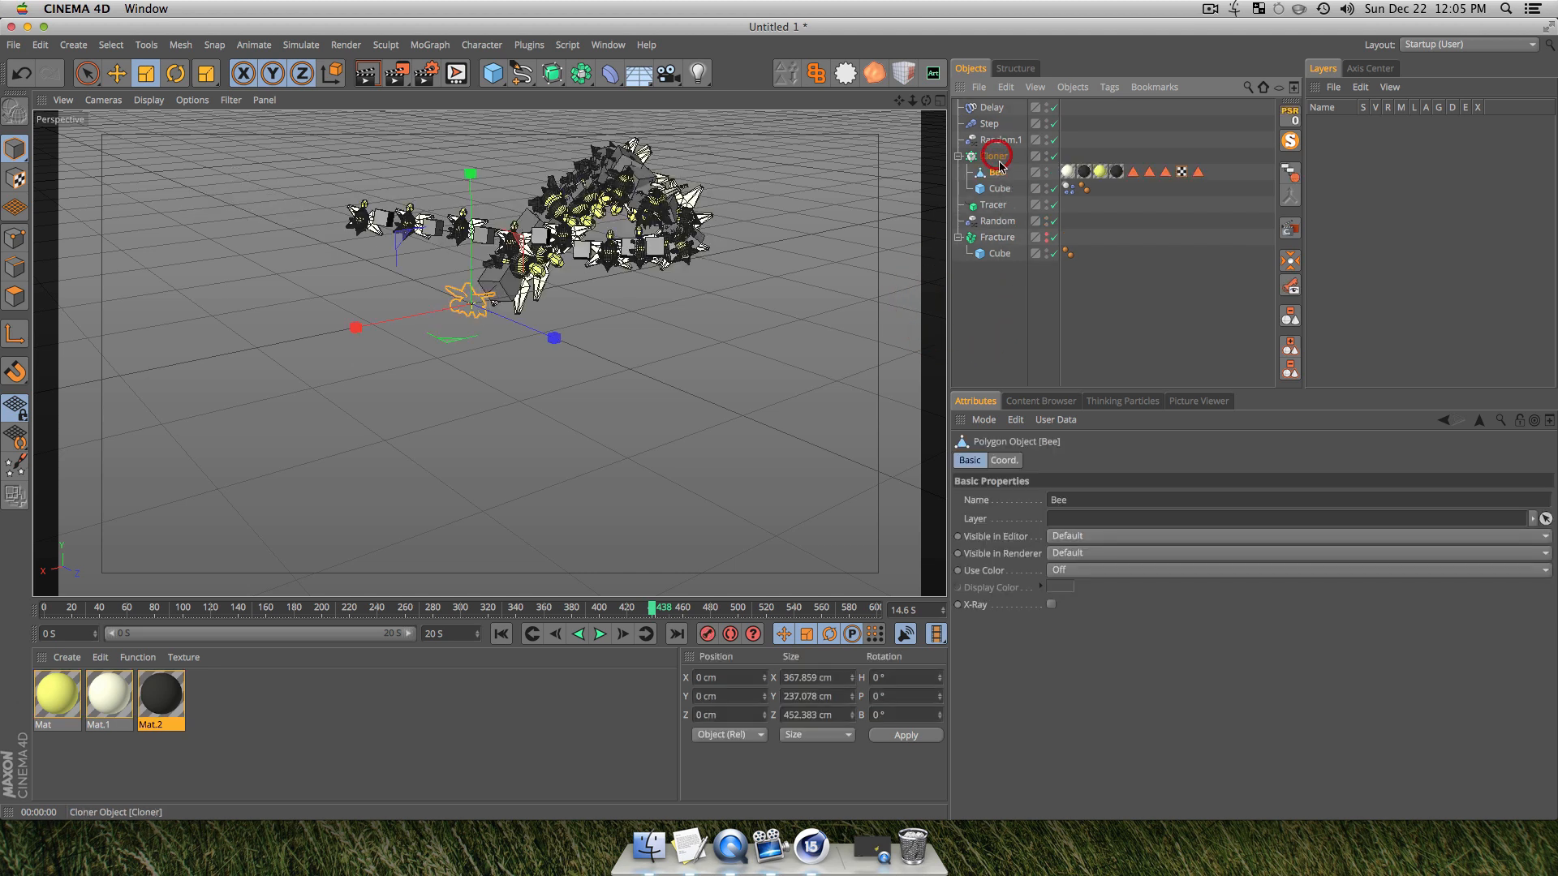
Step: Move the Dynamics Body tag from the Cloner's Cube to the Bee and delete that Cube
left_click(1065, 192)
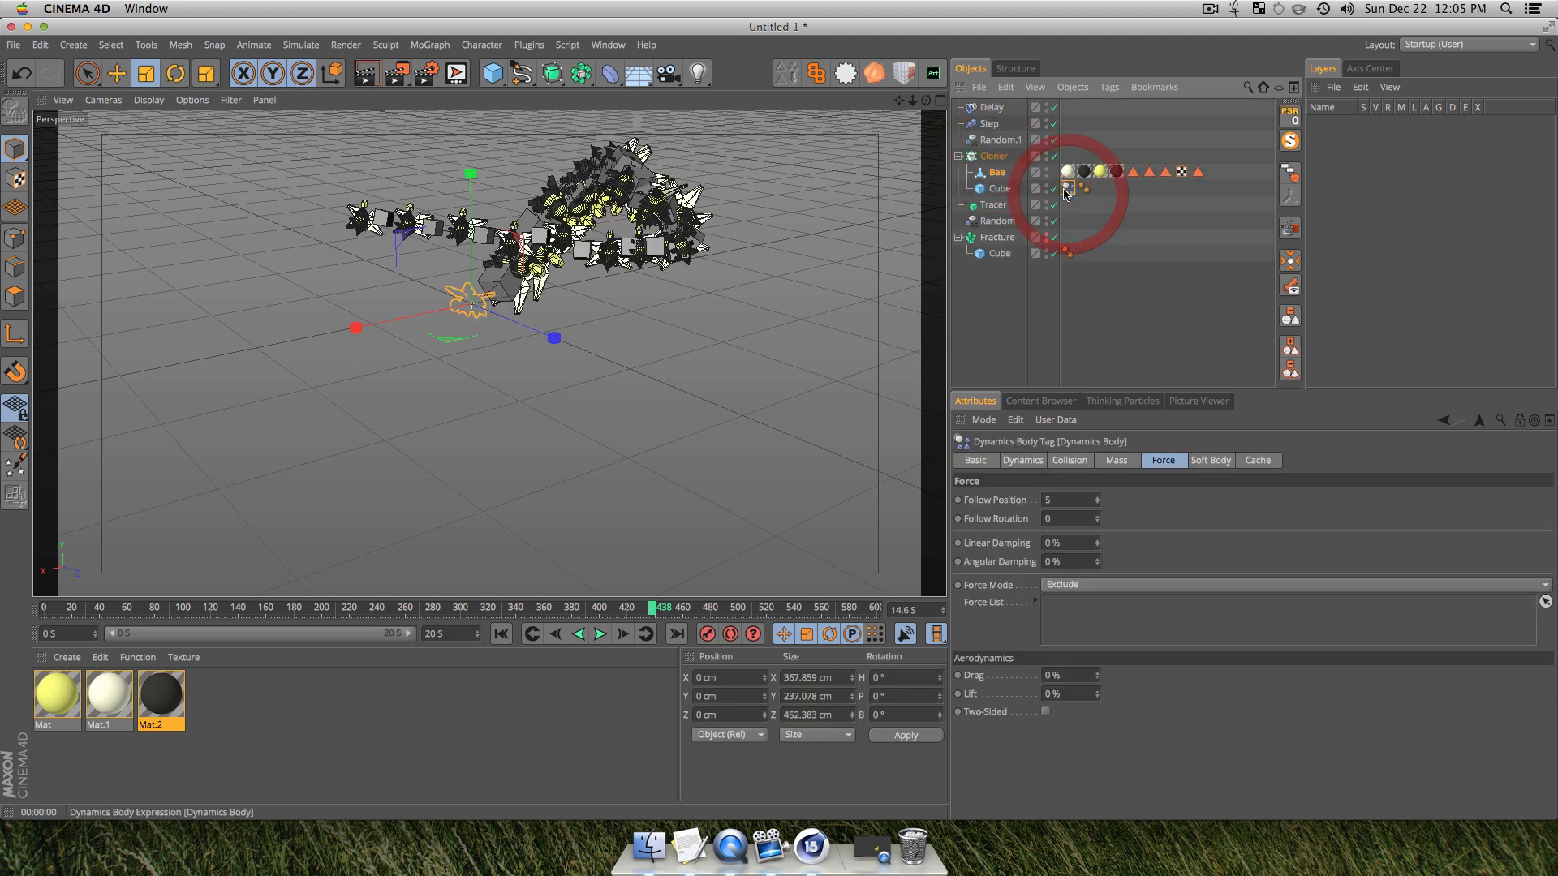
left_click_drag(1066, 193, 1003, 174)
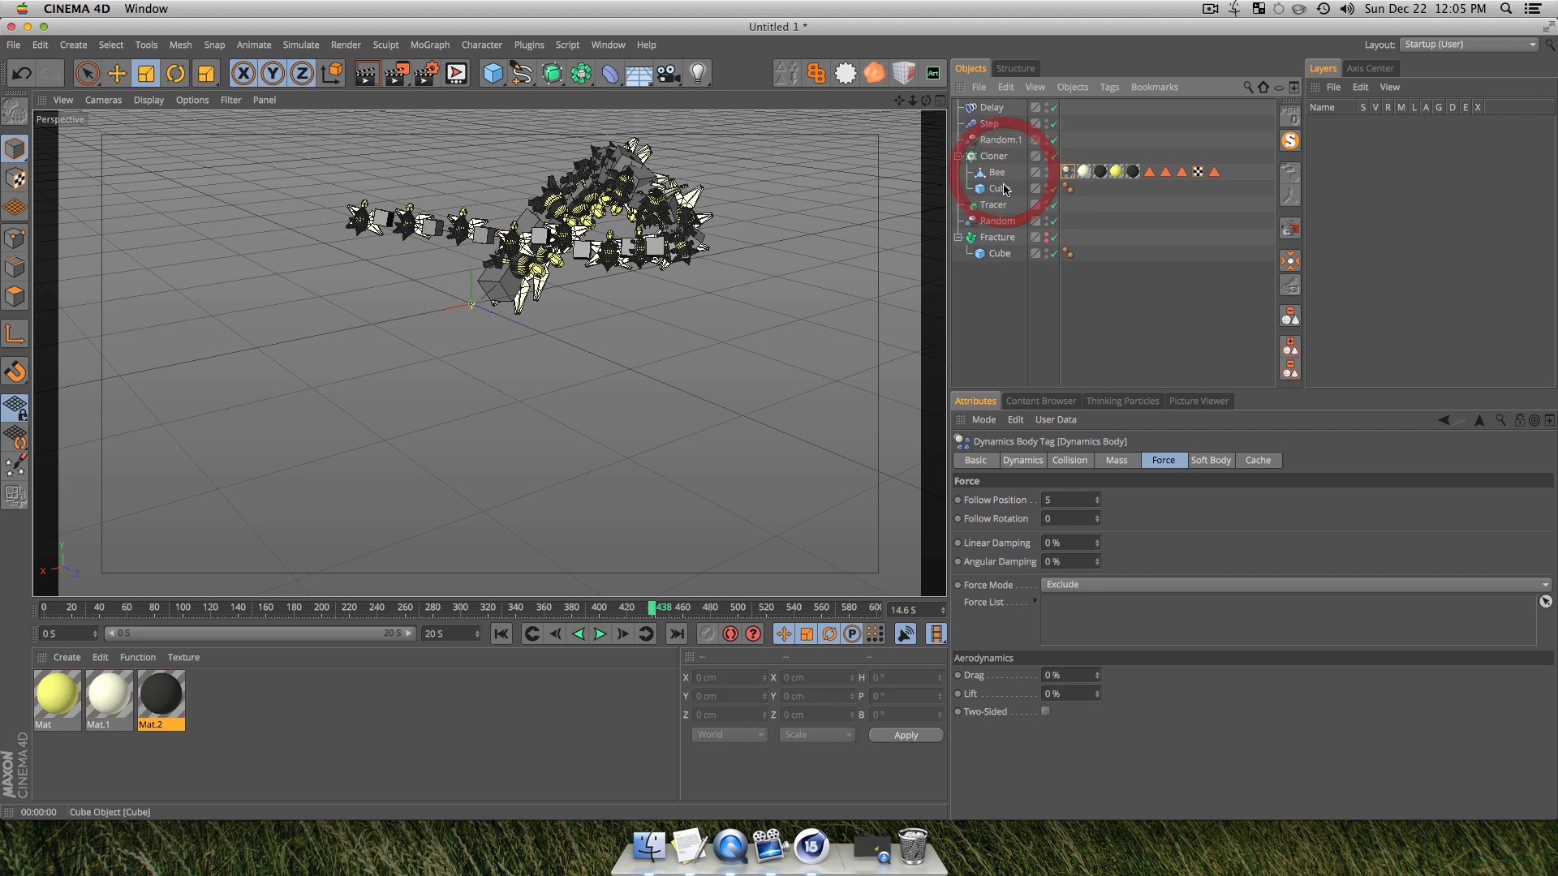
left_click(1005, 190)
key("BackSpace")
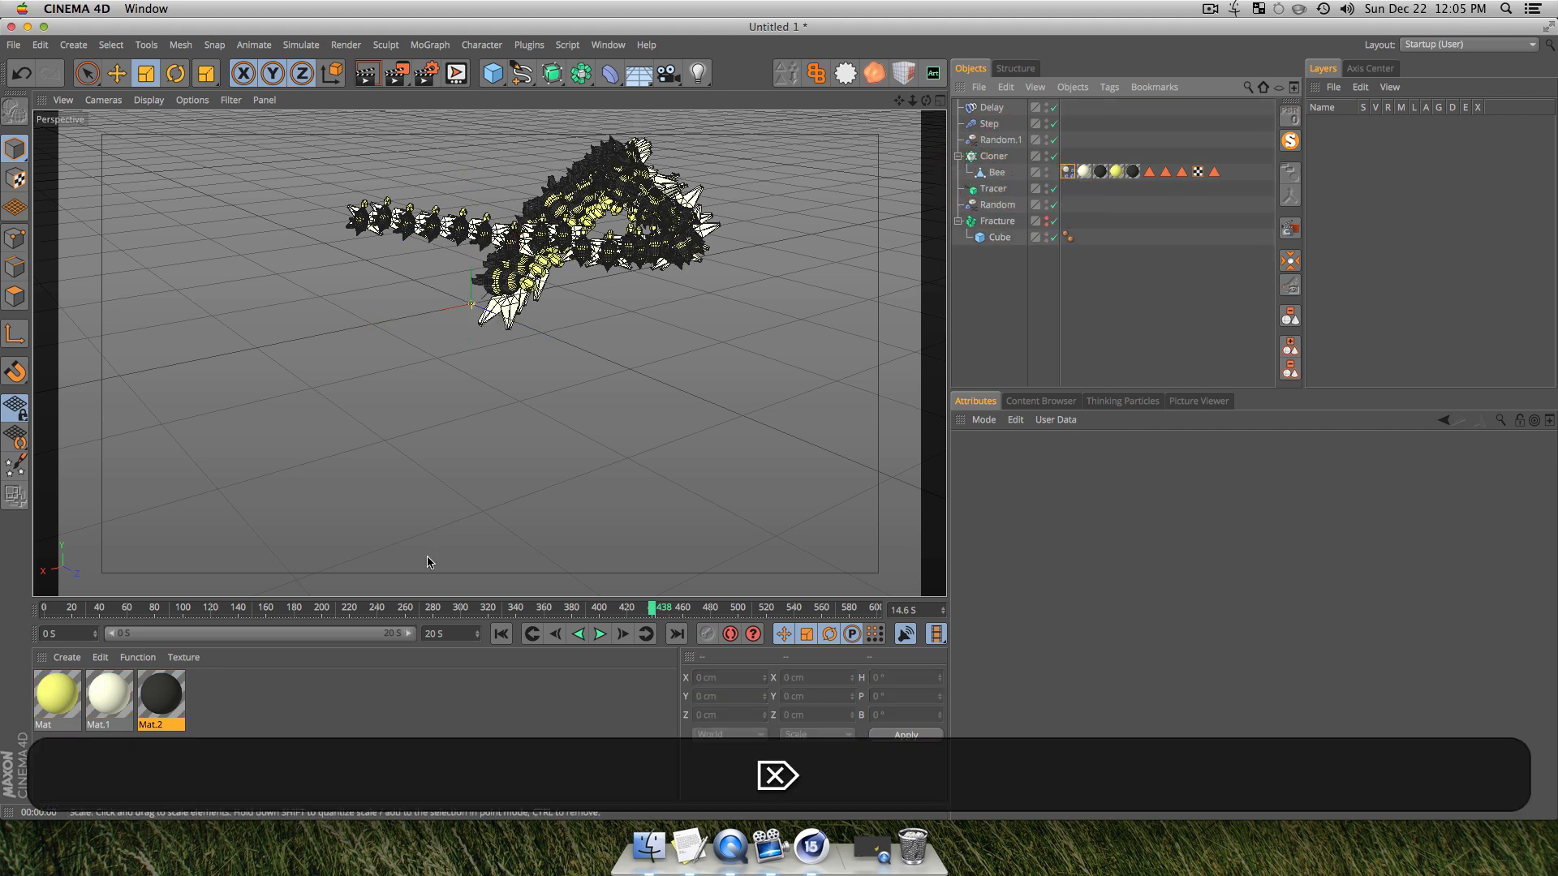
Step: Replay the simulation from the start, watch the bee swarm from several angles and stop the playback
left_click(505, 634)
left_click(601, 634)
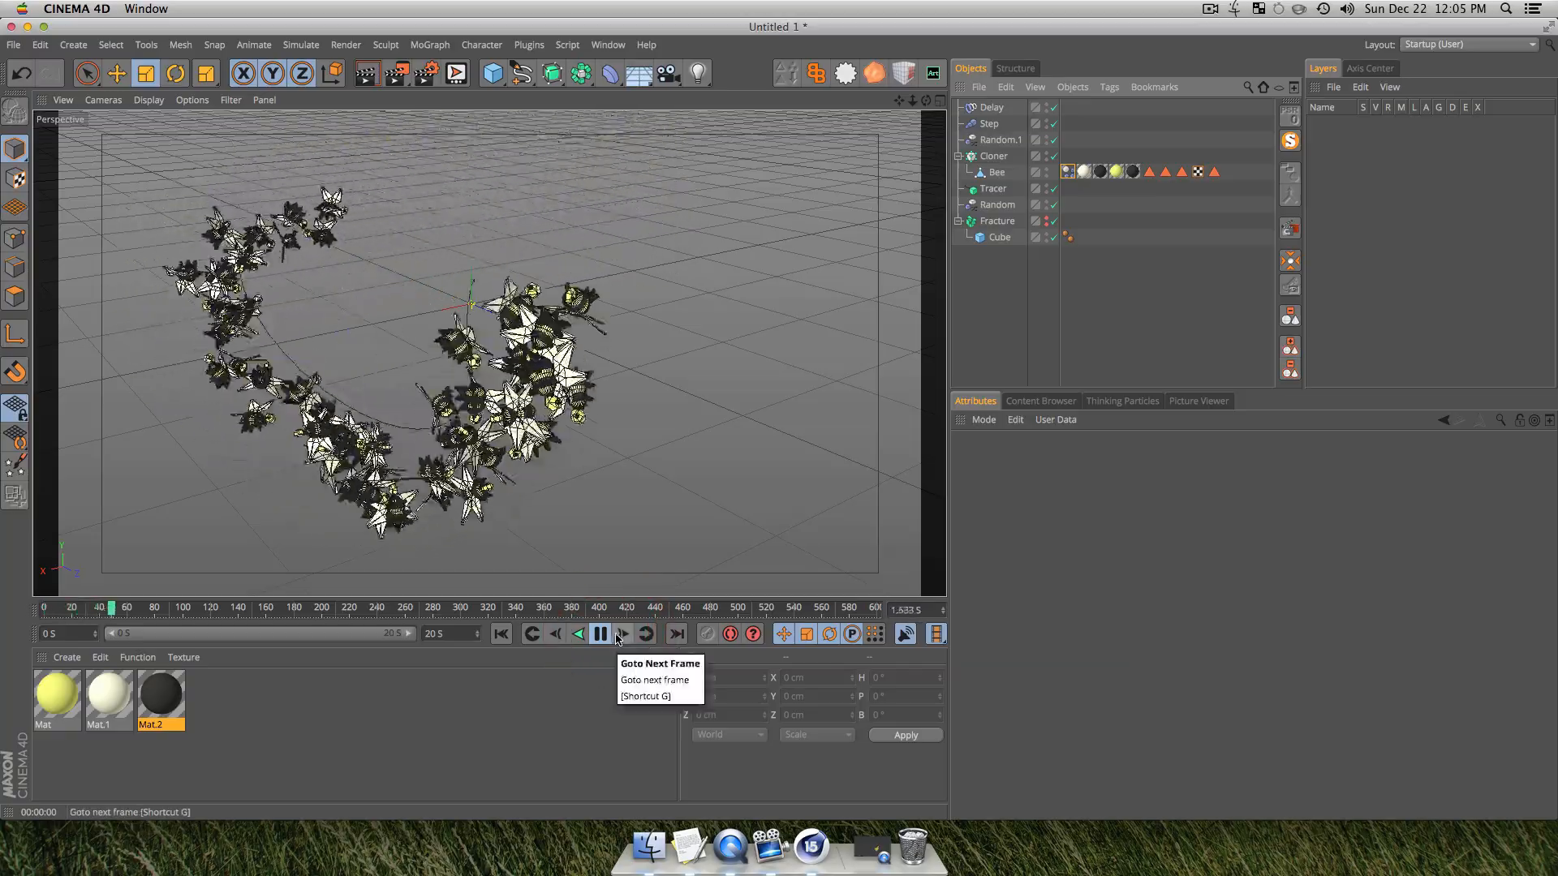
left_click(616, 638)
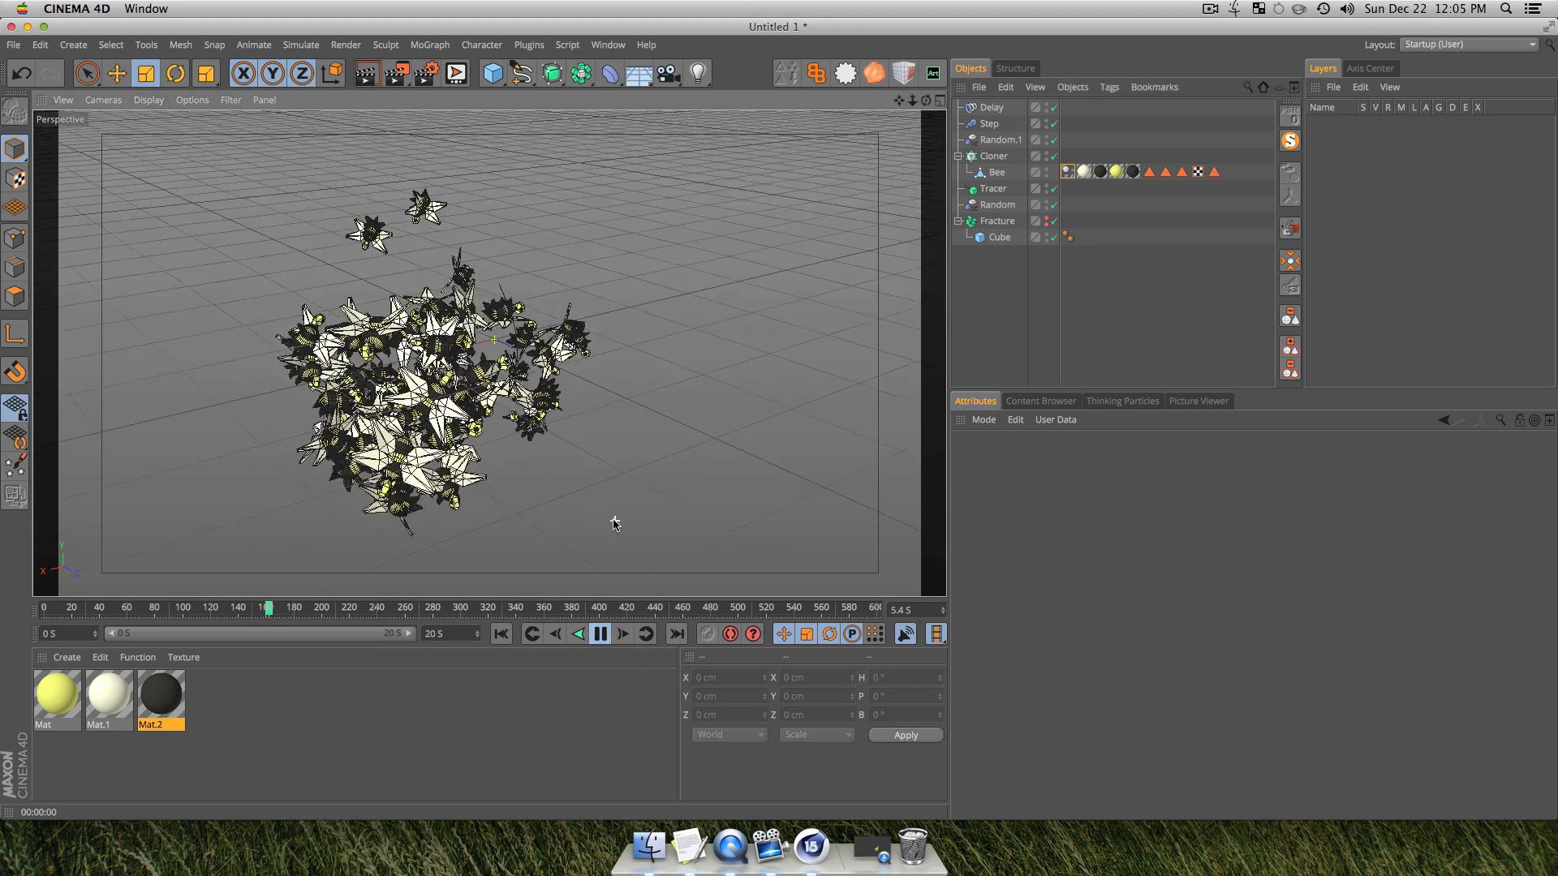
left_click(612, 482)
left_click_drag(611, 483, 220, 347)
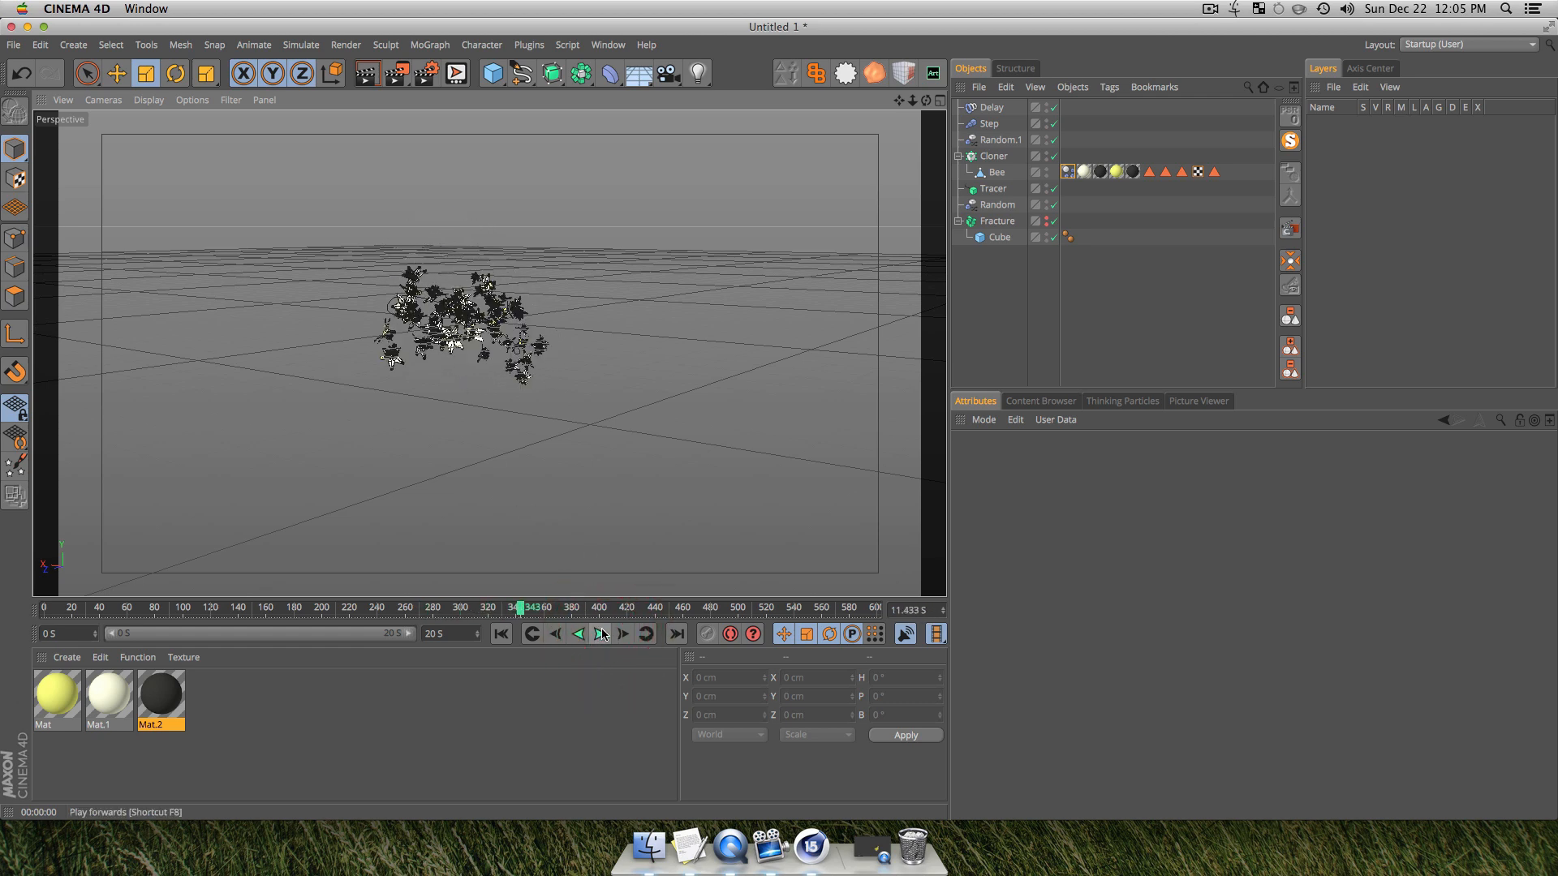
left_click_drag(454, 454, 568, 262)
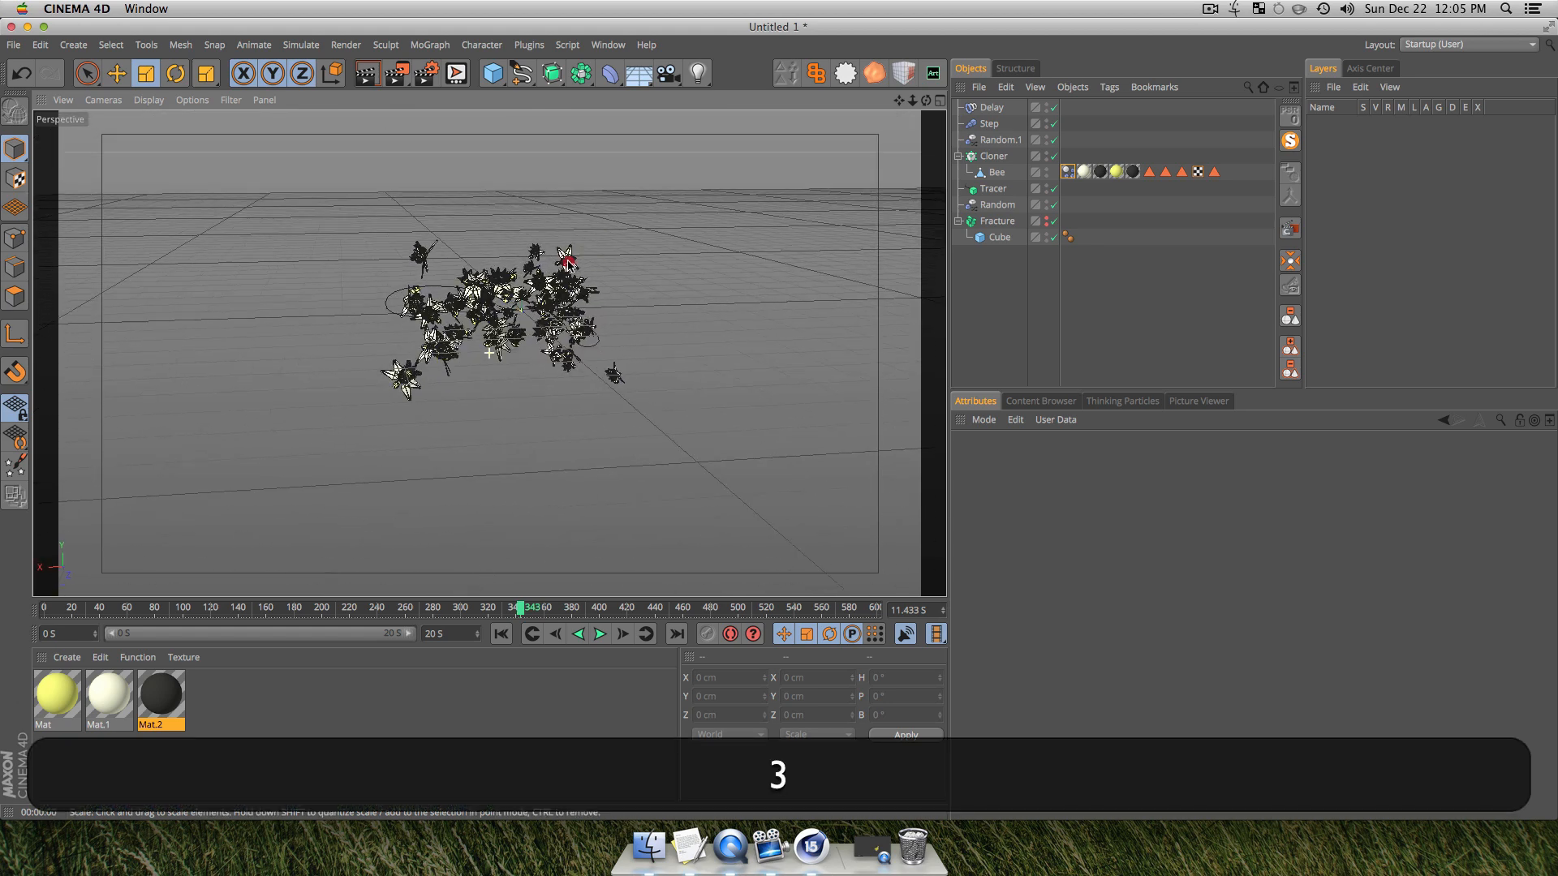
Step: Raise the Tracer's limit amount to 62, replay the simulation from the start and stop it
left_click(993, 189)
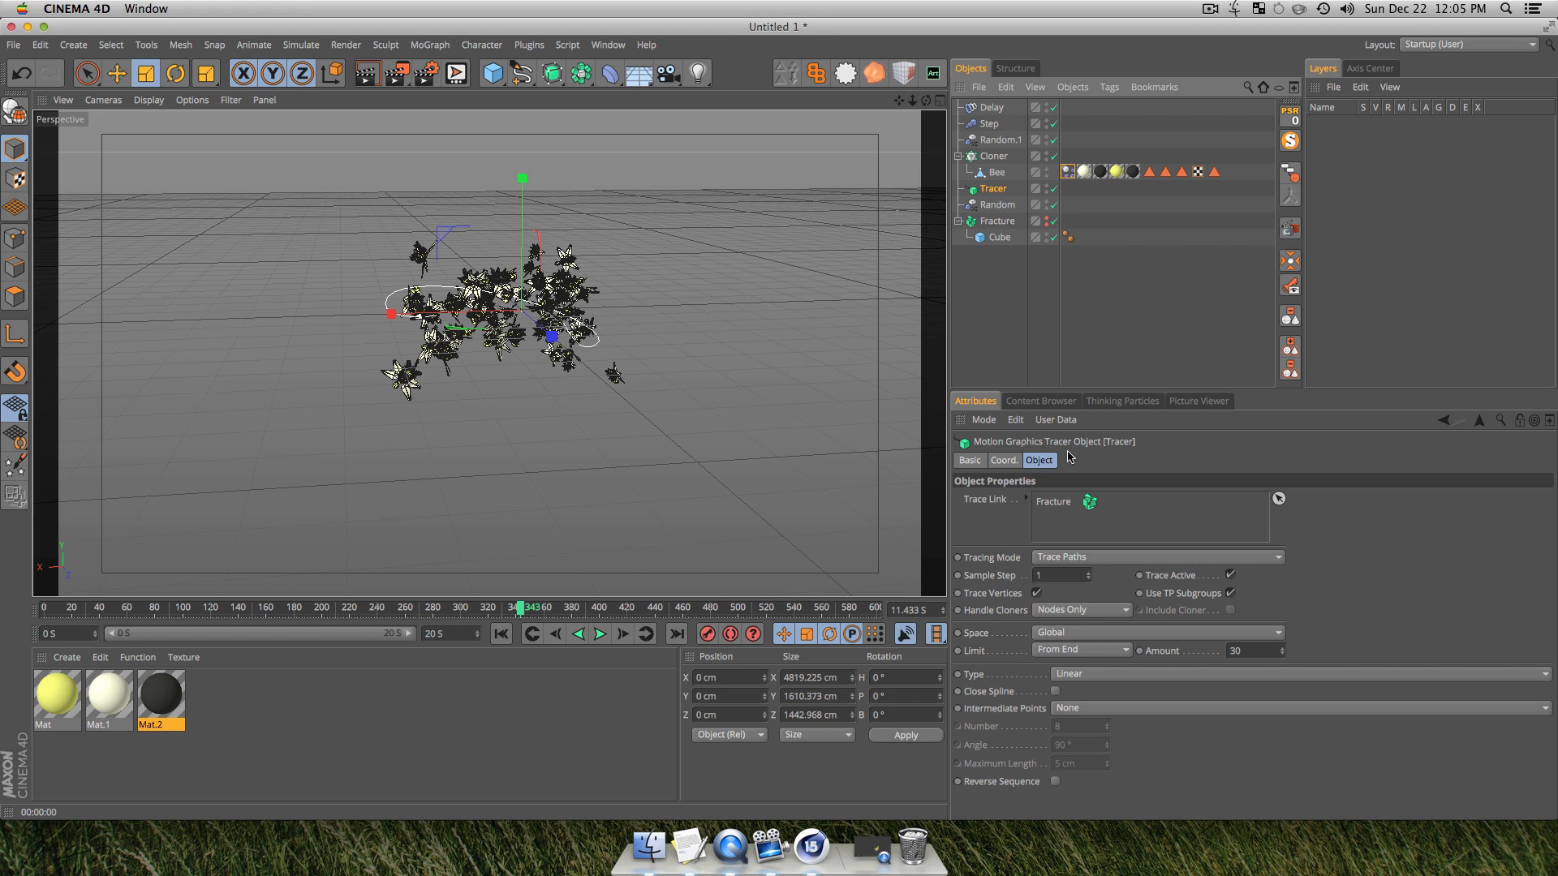
left_click(1280, 648)
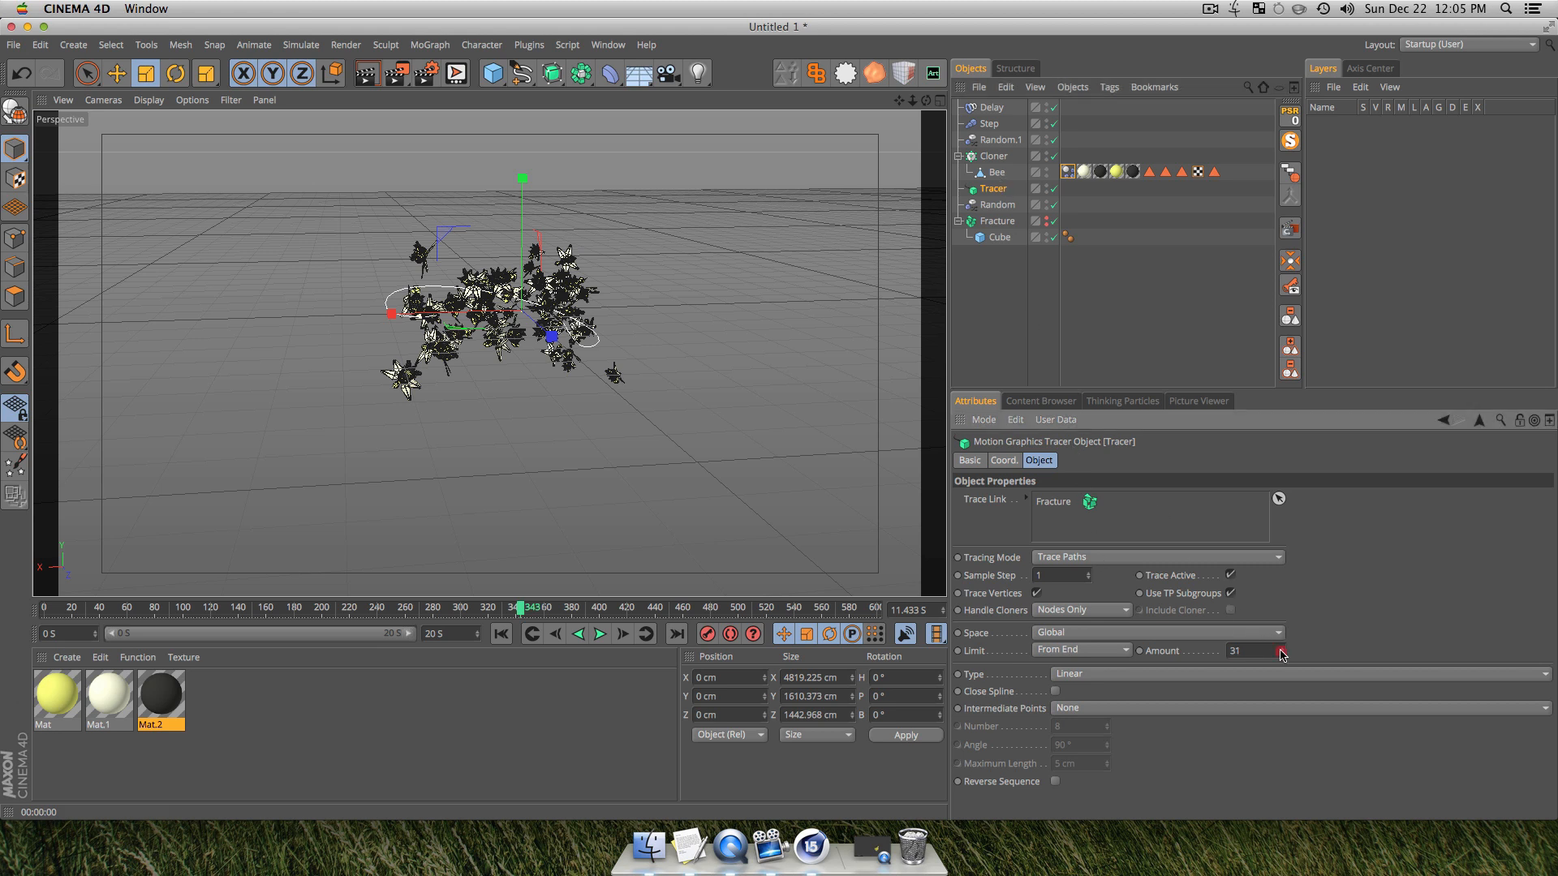
left_click(506, 636)
left_click(600, 633)
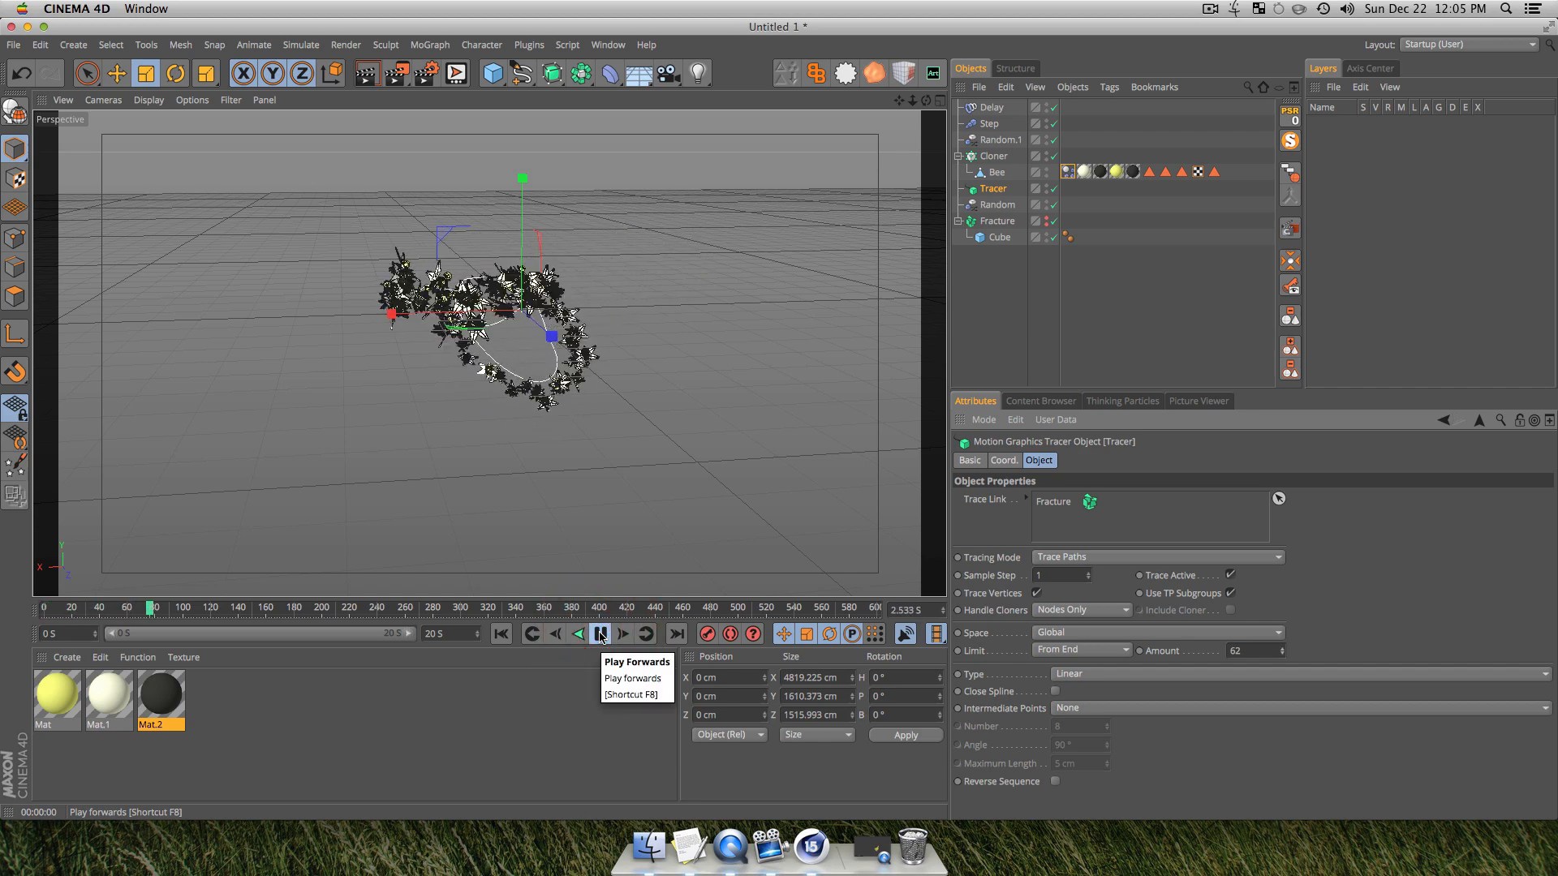
left_click(600, 633)
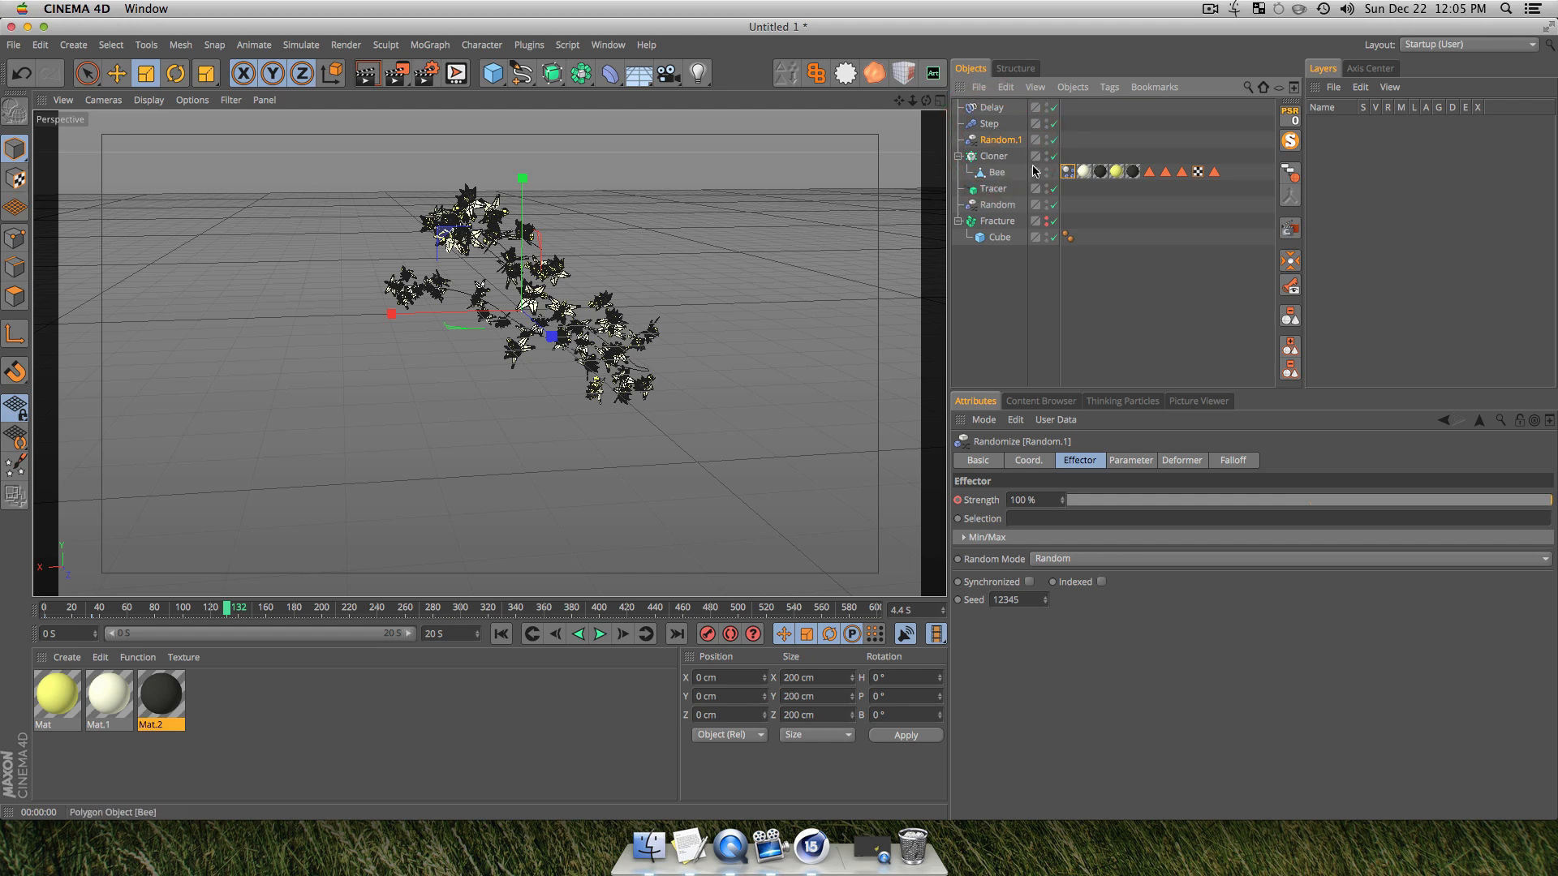
Step: Set Follow Position to 8 in the Bee's Dynamics Body tag and check the swarm's motion in playback
left_click(1065, 172)
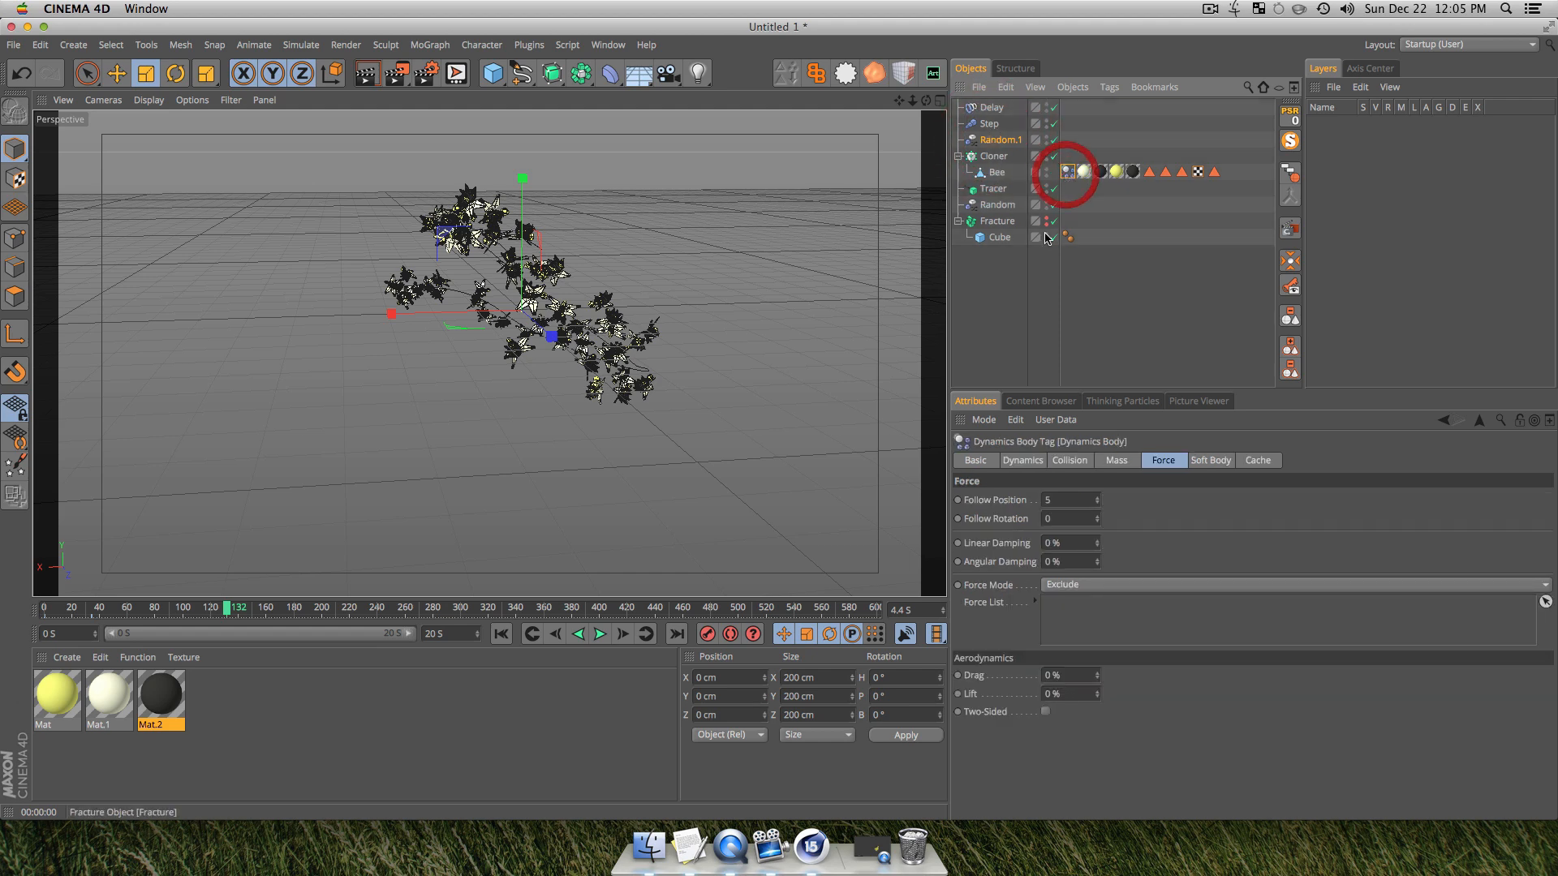
left_click(1096, 498)
left_click(1097, 498)
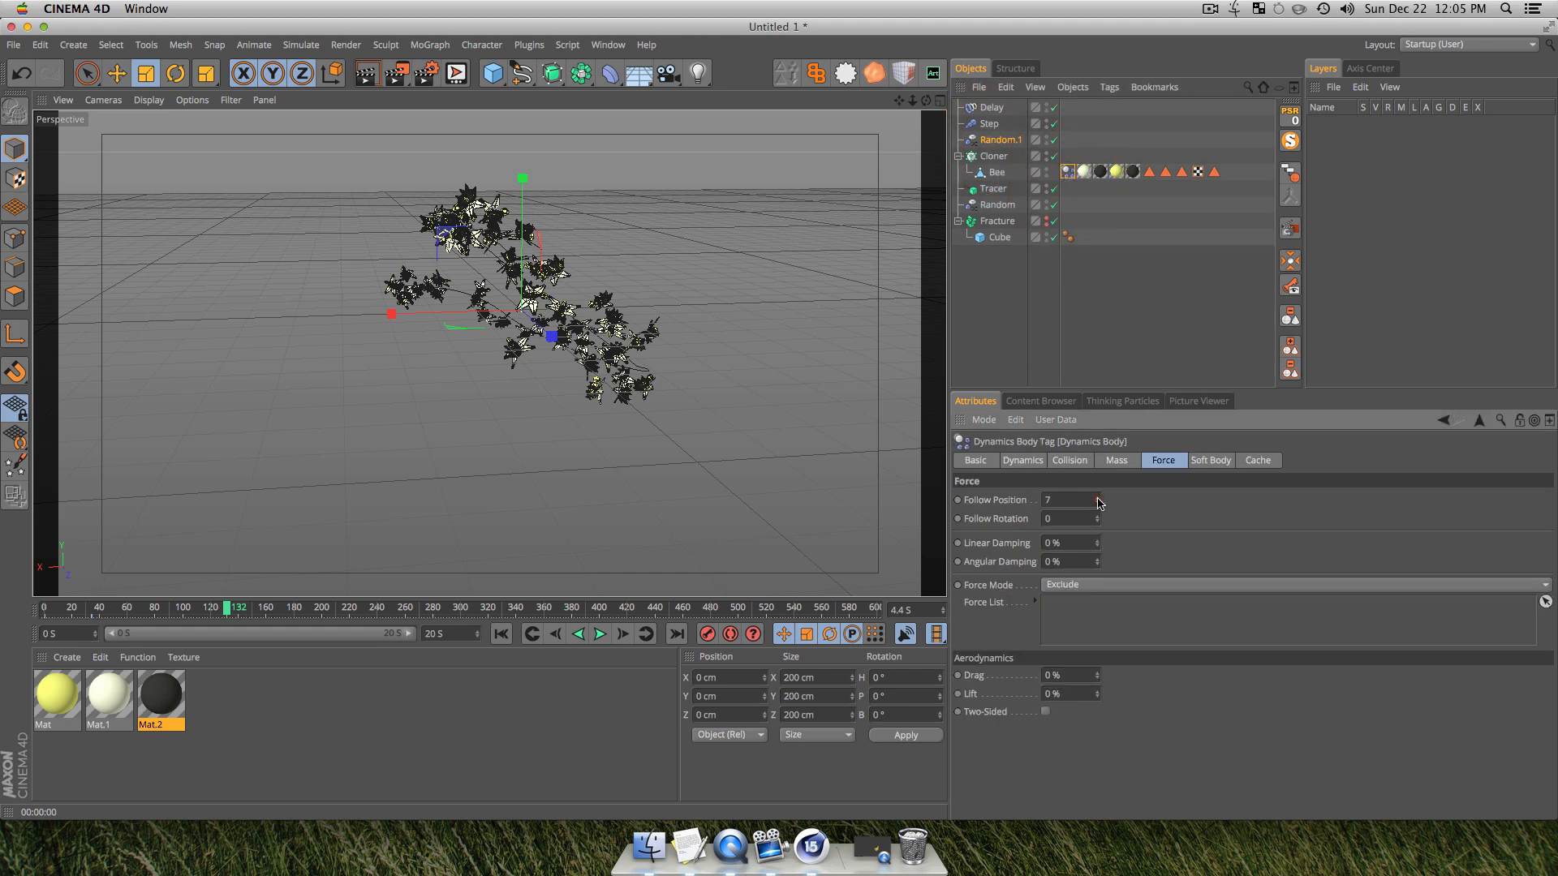
left_click(604, 636)
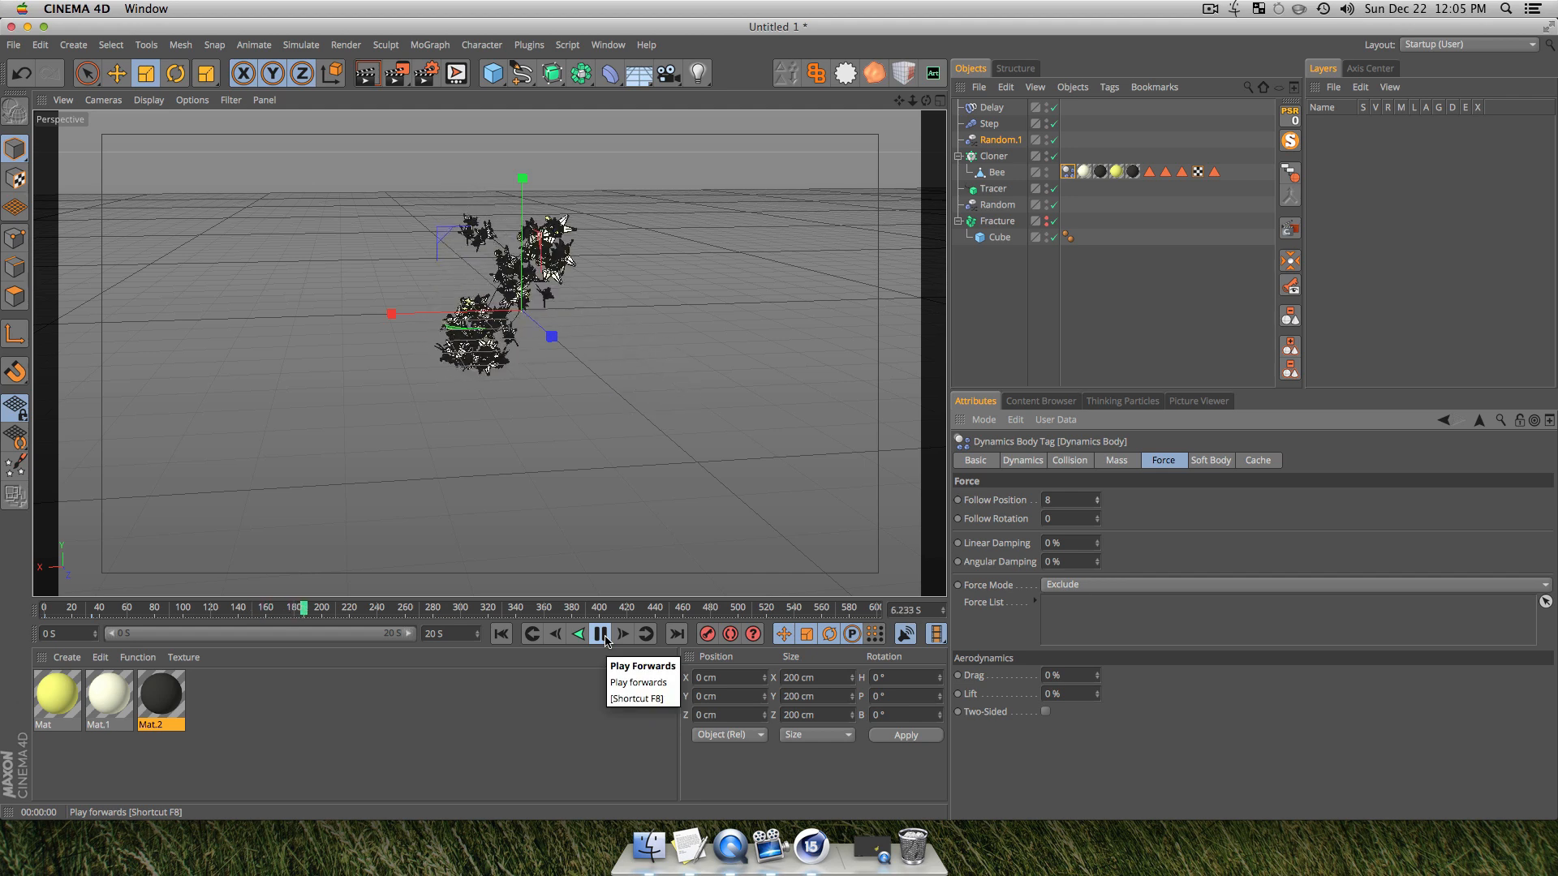
key("3")
left_click_drag(652, 394, 338, 415)
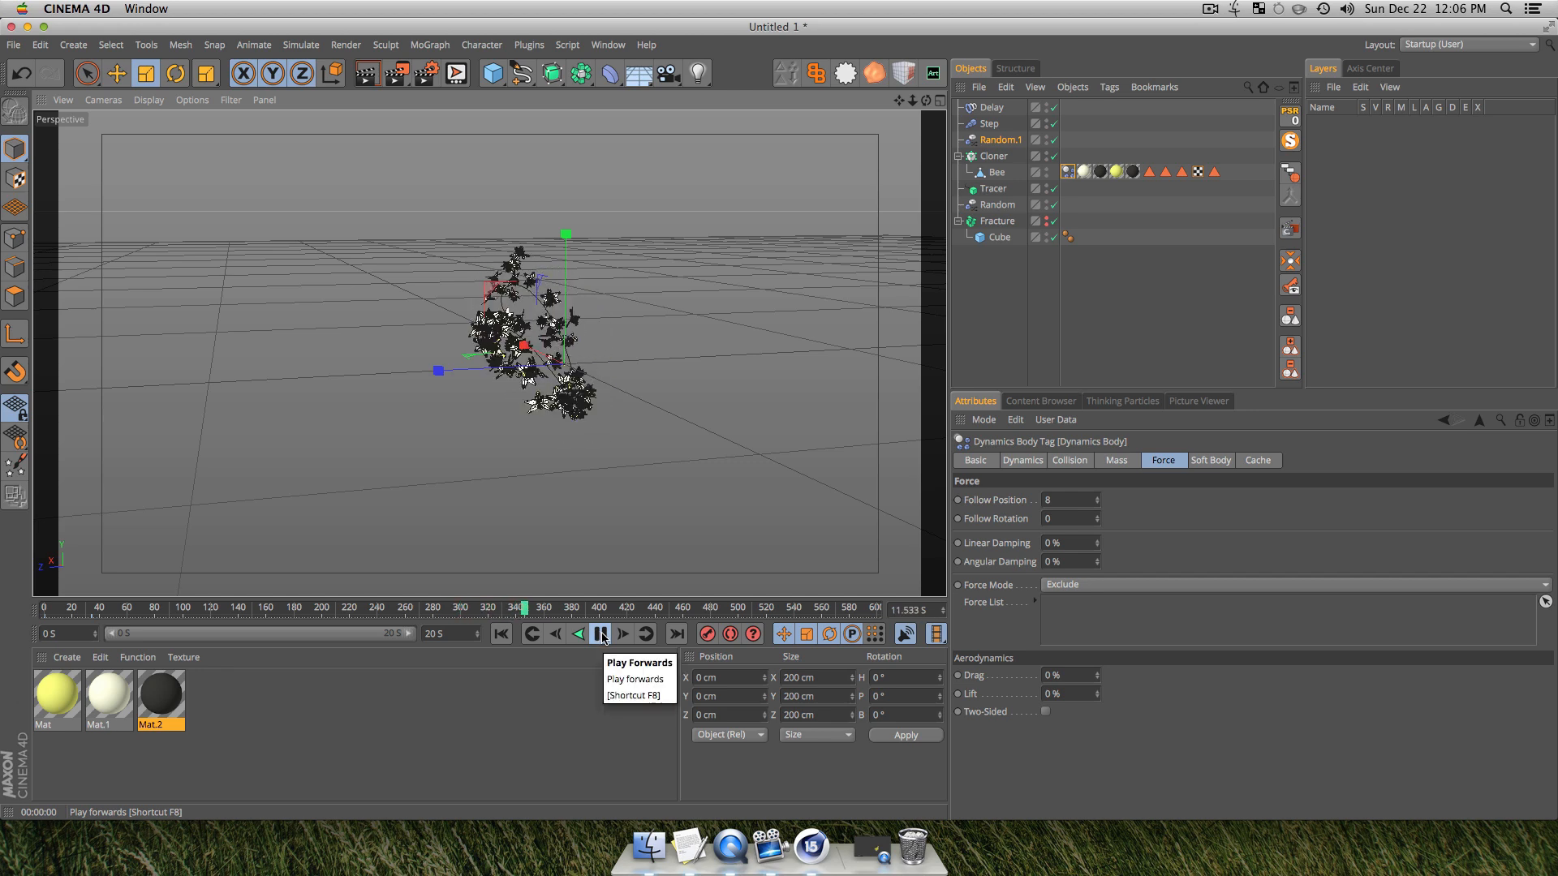
left_click(602, 634)
Step: Frame the swarm in a close-up and render the viewport
key("3")
left_click_drag(669, 376, 50, 344)
scroll(350, 362, "up", 5)
key("3")
left_click_drag(361, 360, 502, 405)
key("1")
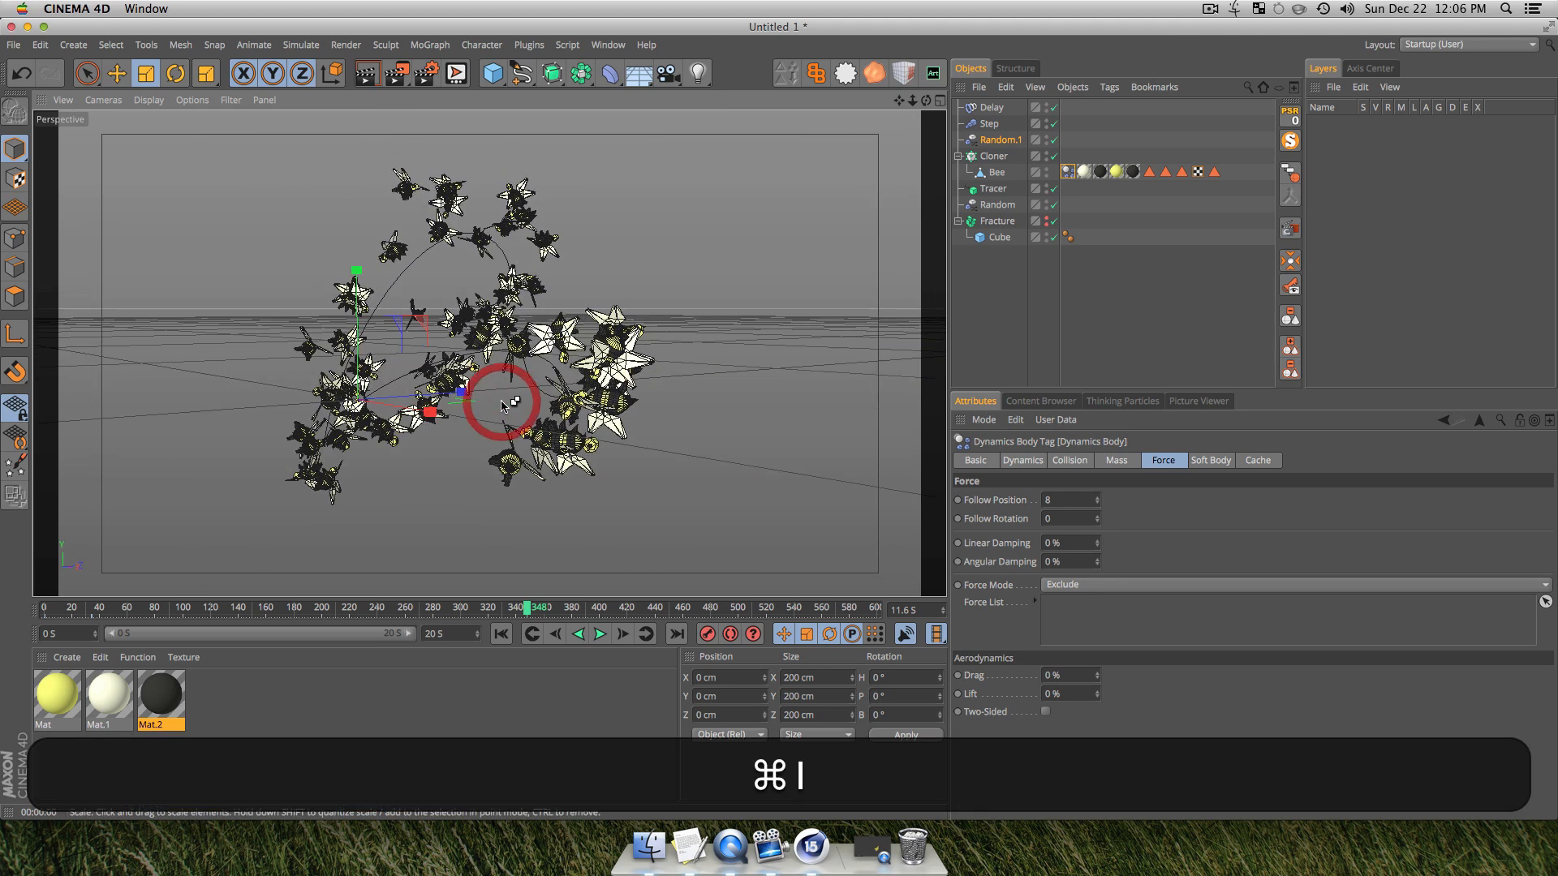
key("super+r")
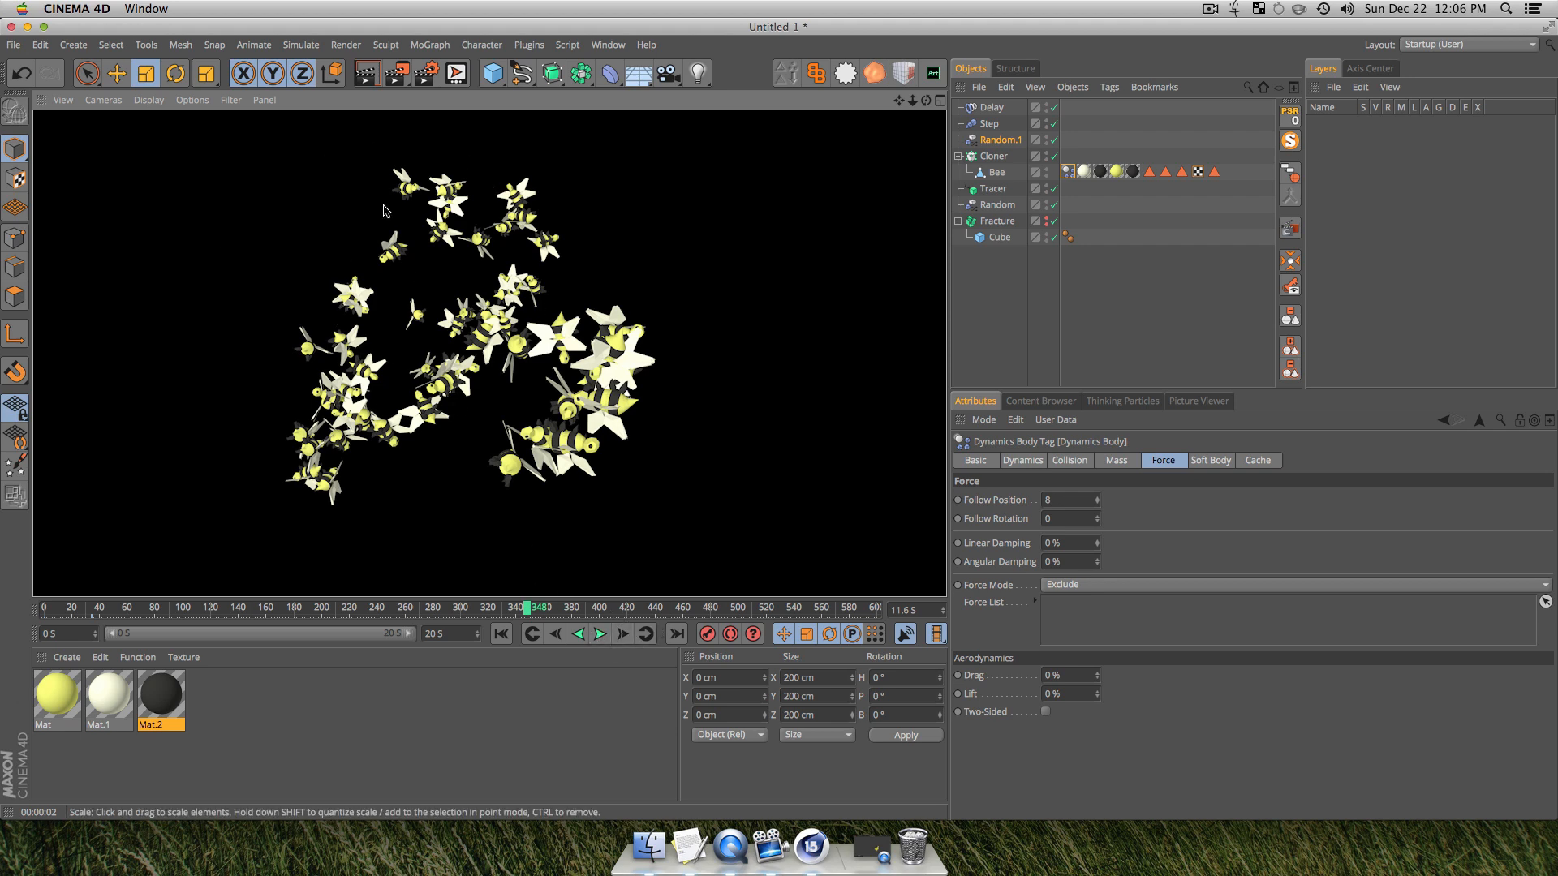
Step: Play the simulation briefly, stop it and render the viewport again at the new frame
left_click(597, 638)
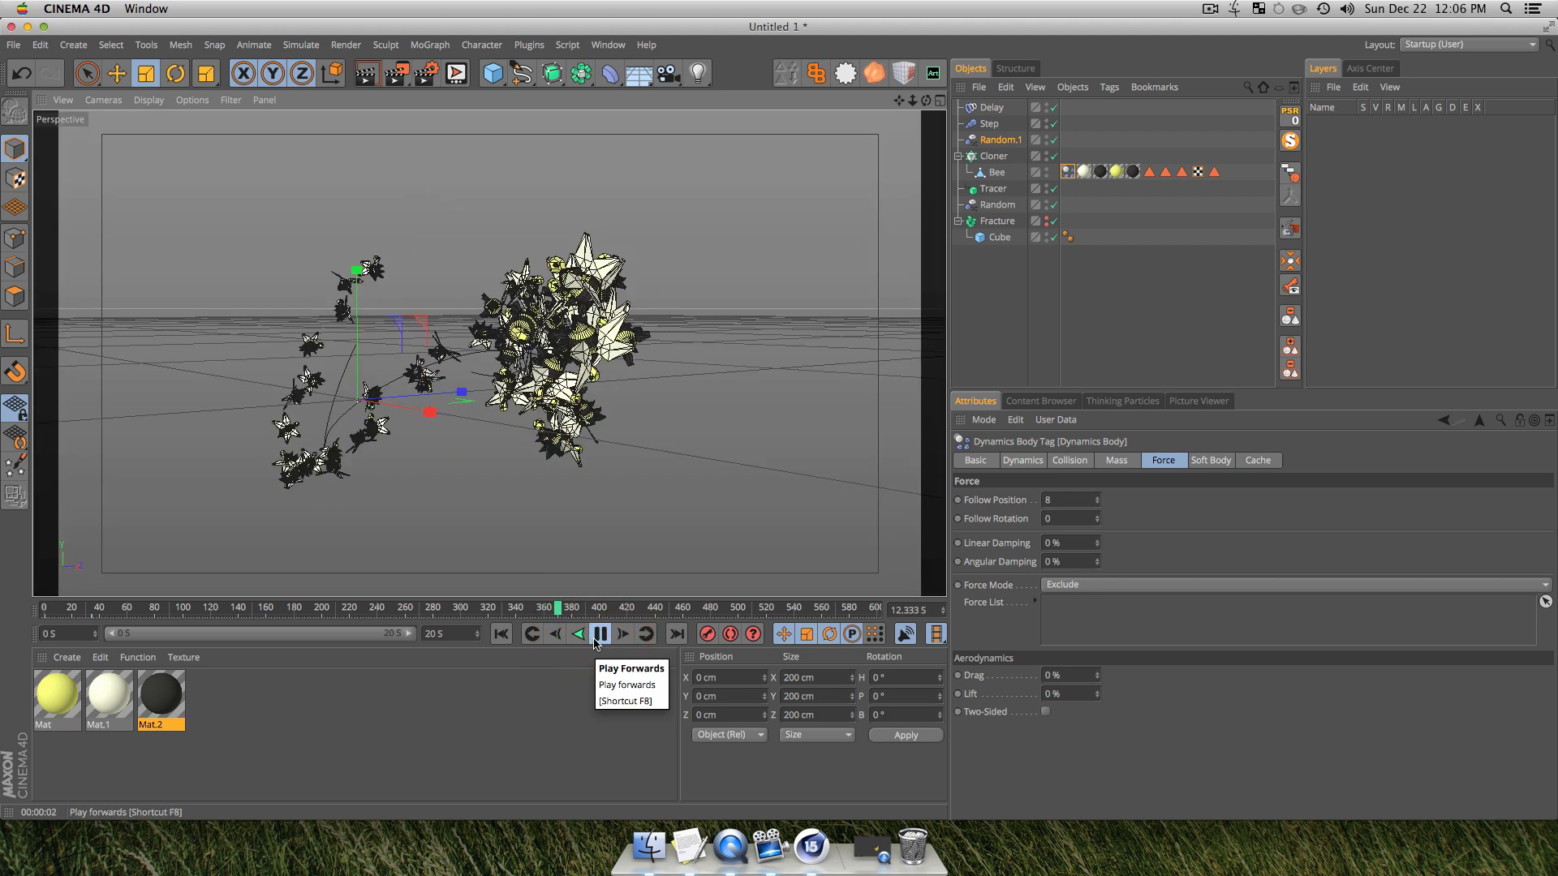
left_click(598, 638)
key("super+r")
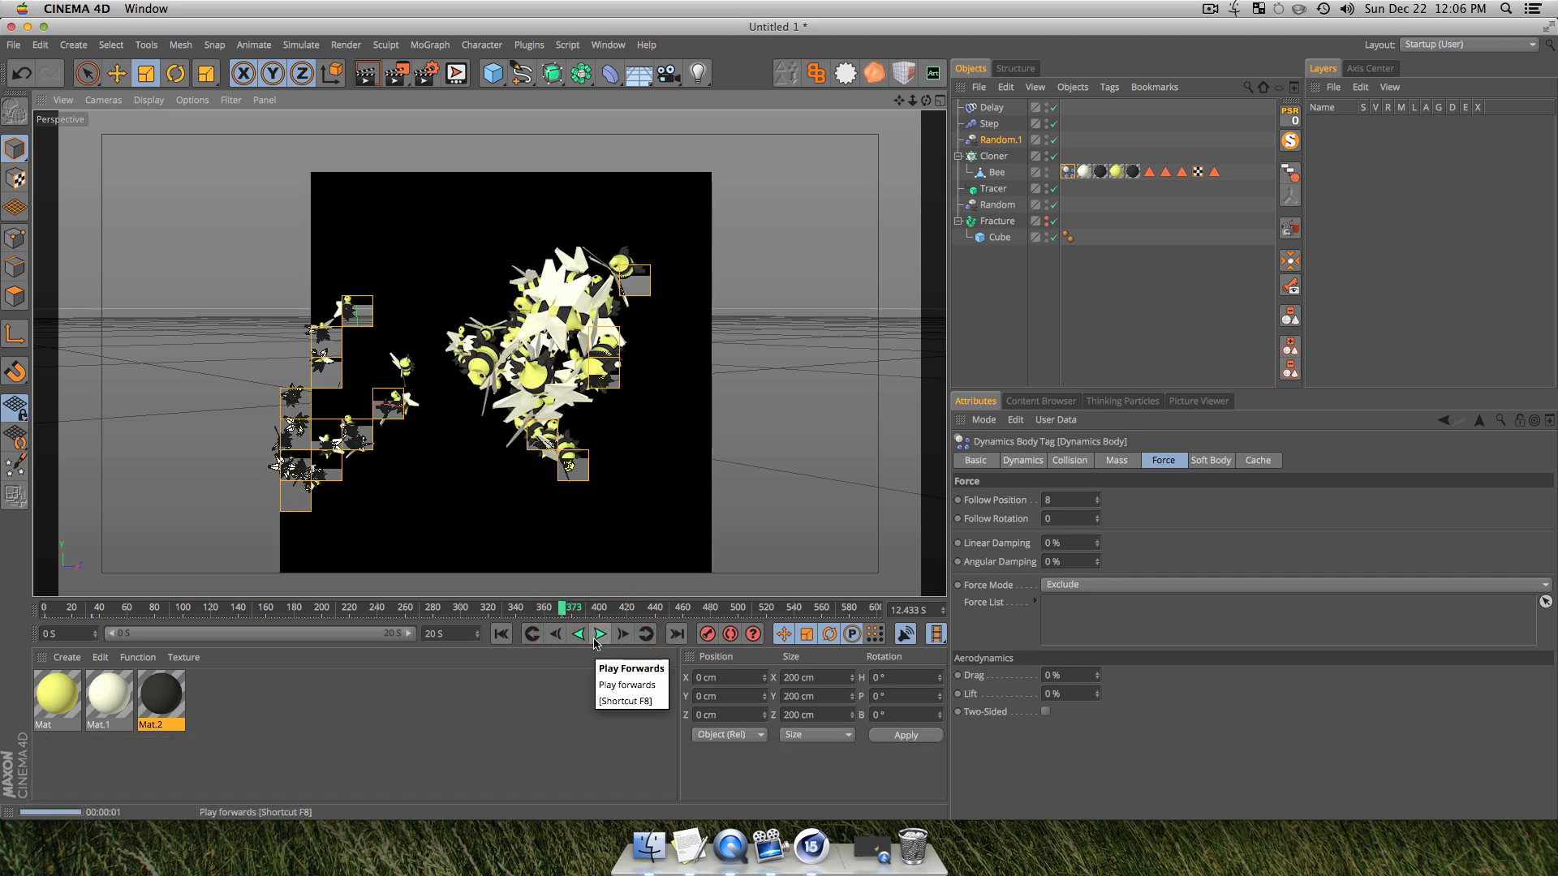
Step: Resume the playback, watch the swarm from farther away and from above, and stop it
left_click(597, 637)
scroll(582, 492, "down", 5)
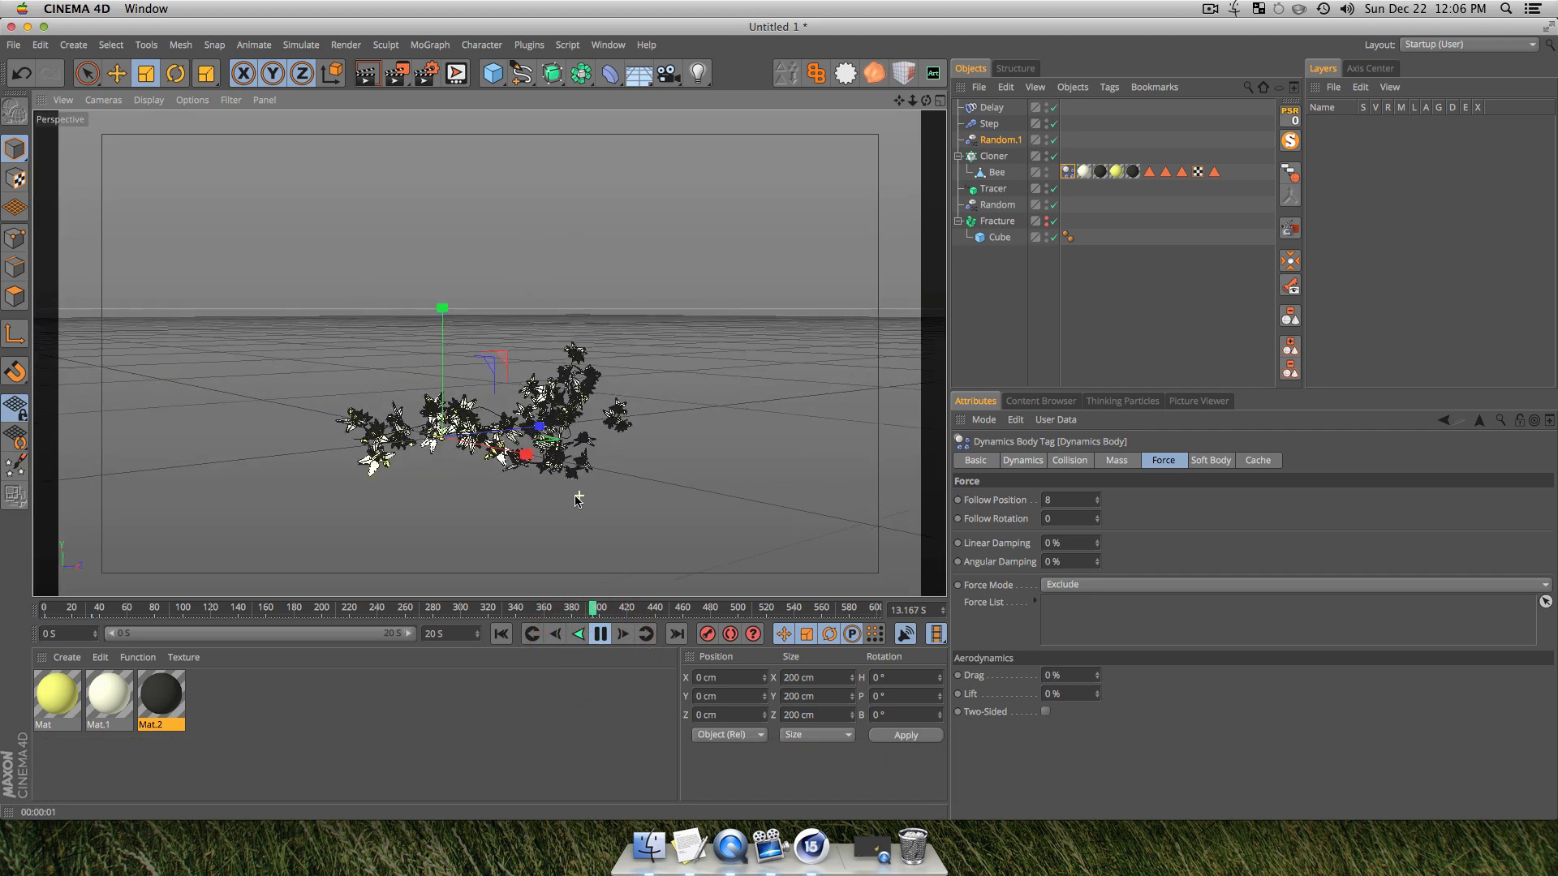
key("1")
left_click_drag(577, 493, 424, 428)
key("3")
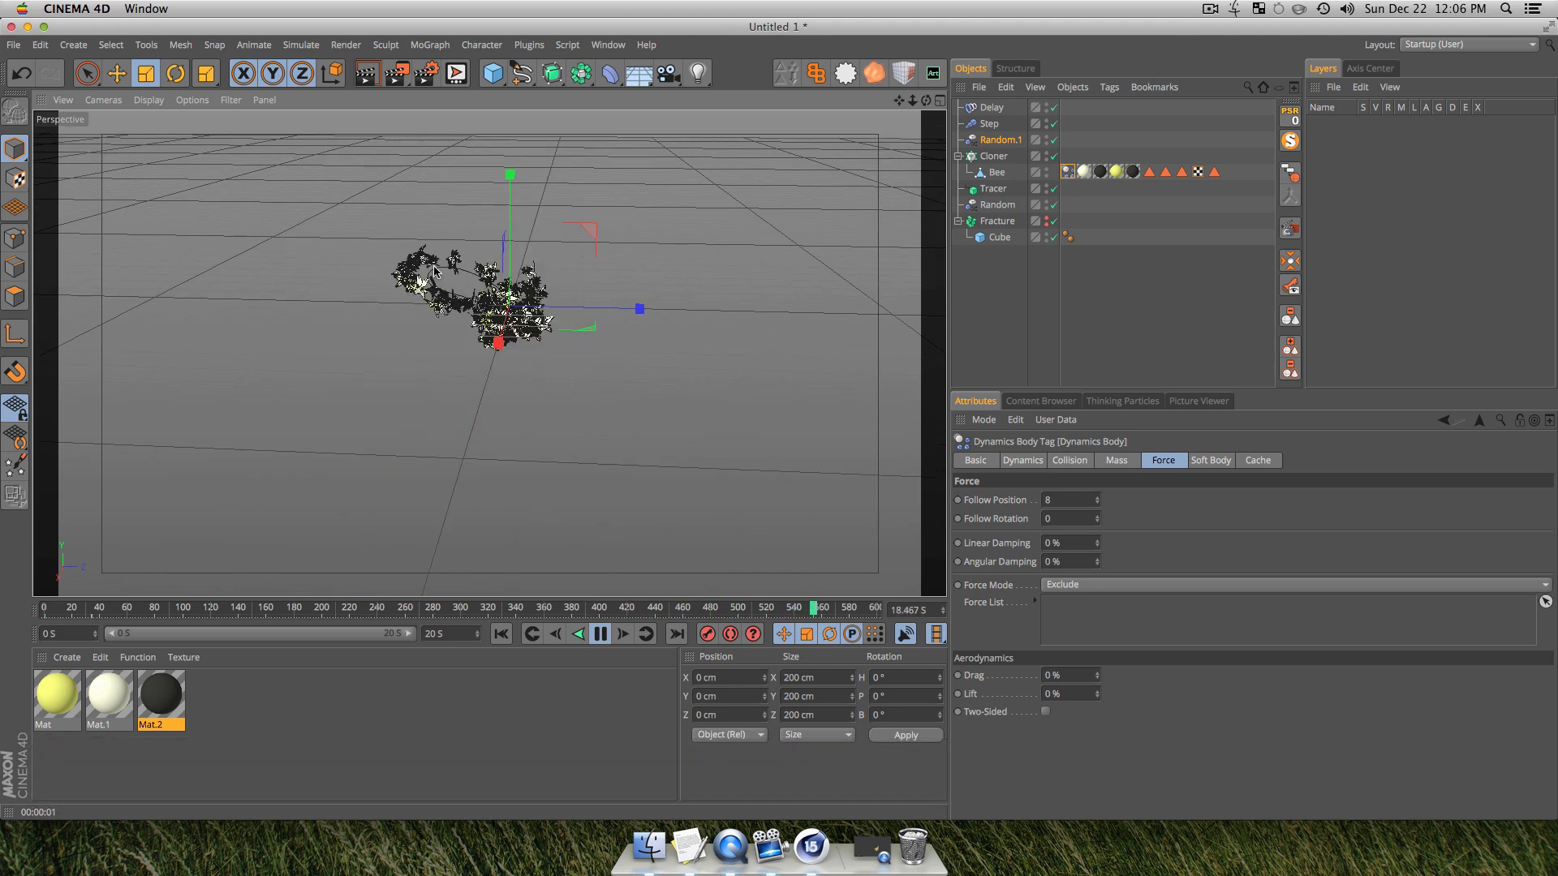
left_click(600, 635)
Step: Add a Circle spline in the XY plane and scale it up to a radius of about 8615 cm
left_click(994, 157)
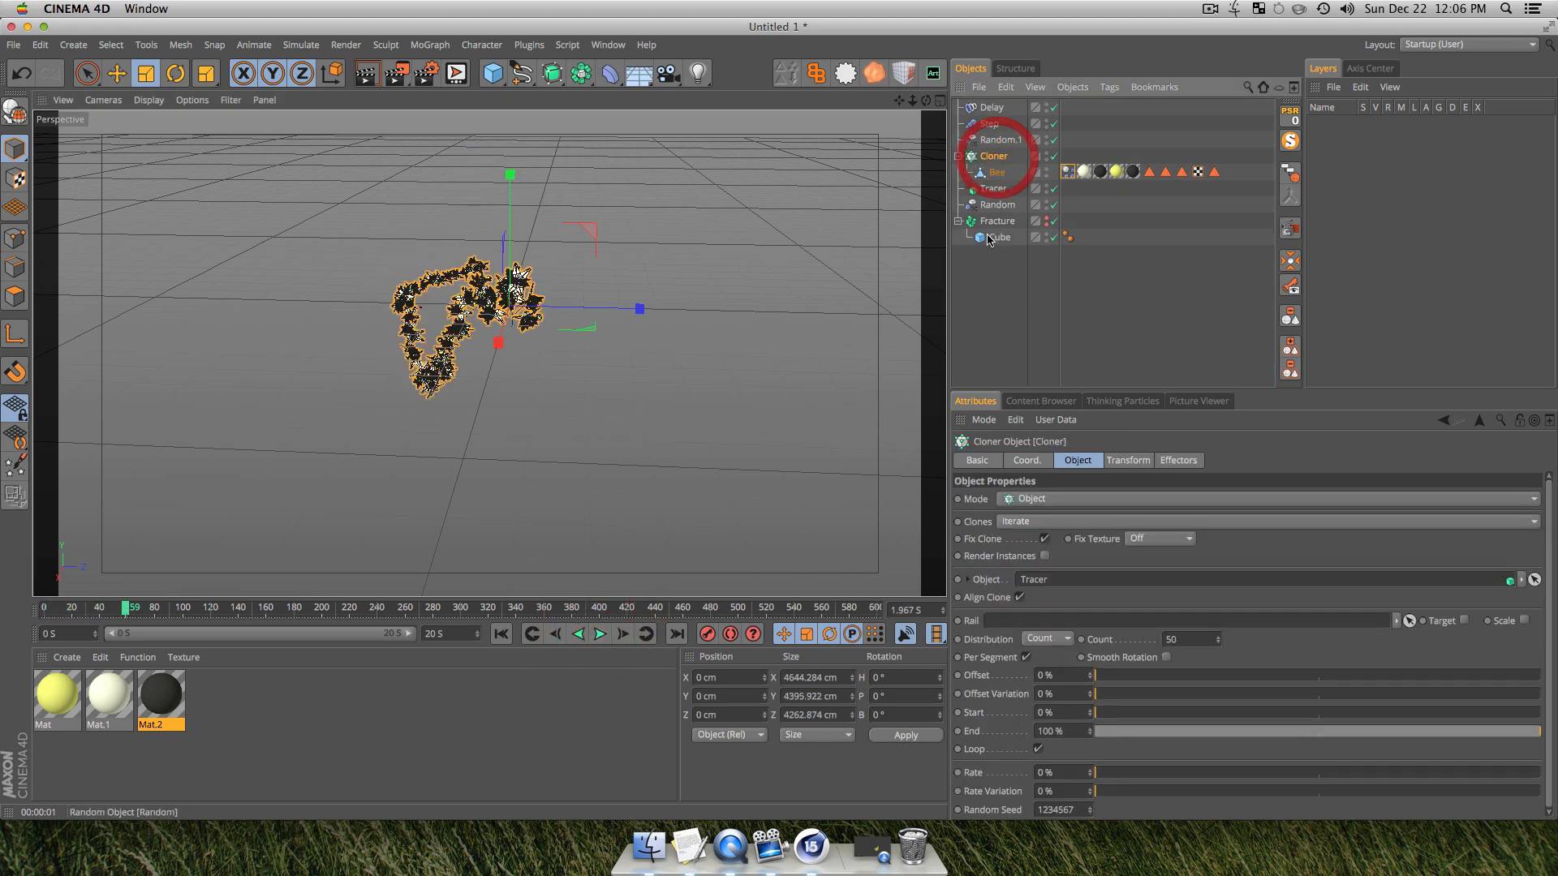
left_click(1019, 274)
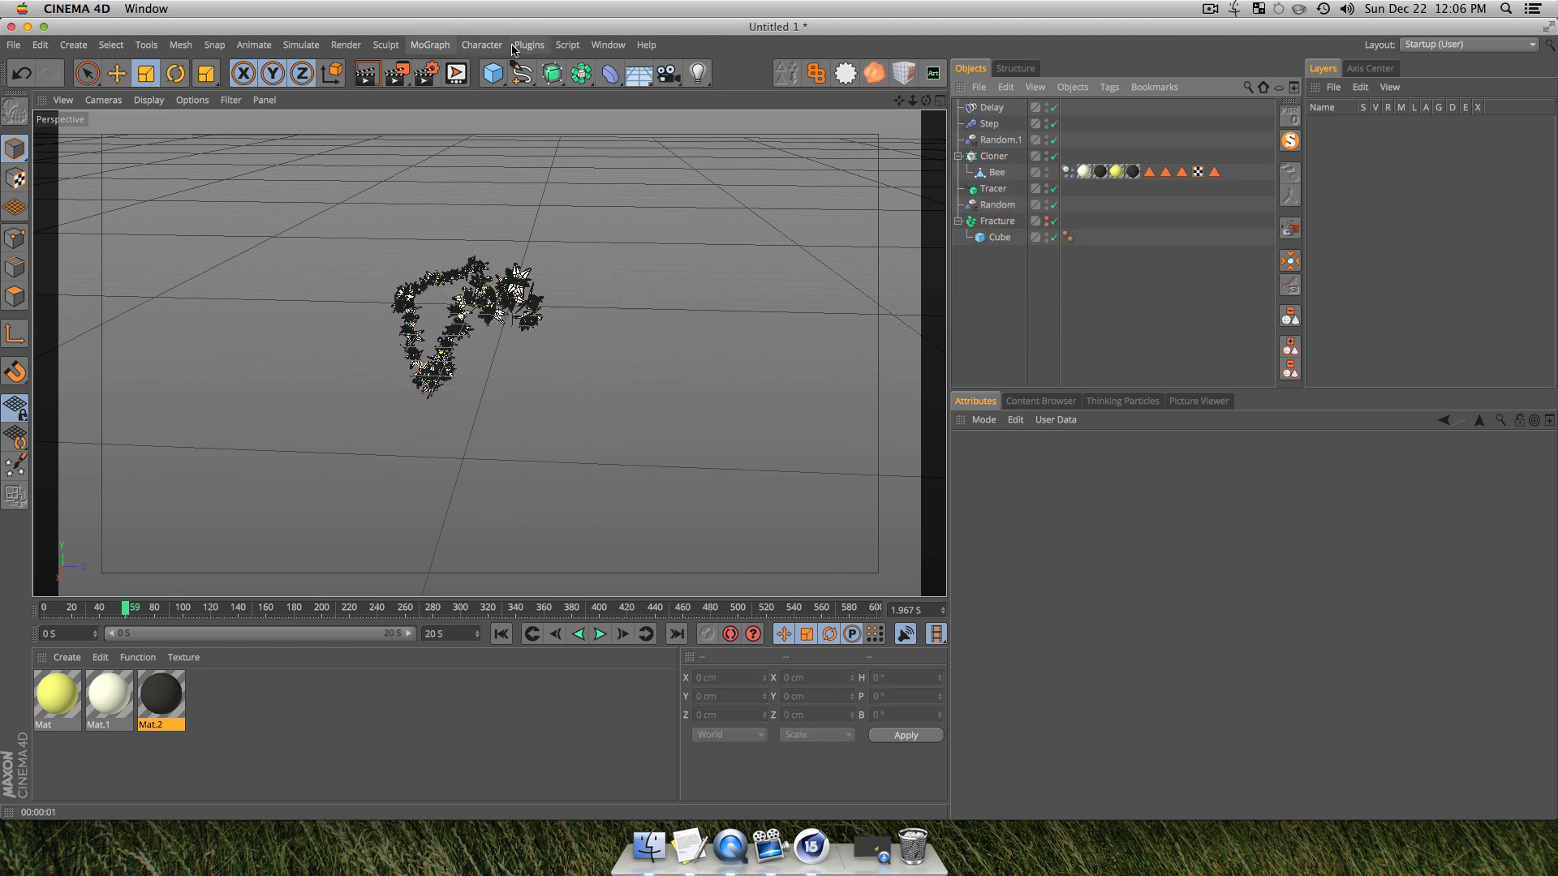
left_click(520, 81)
left_click(682, 152)
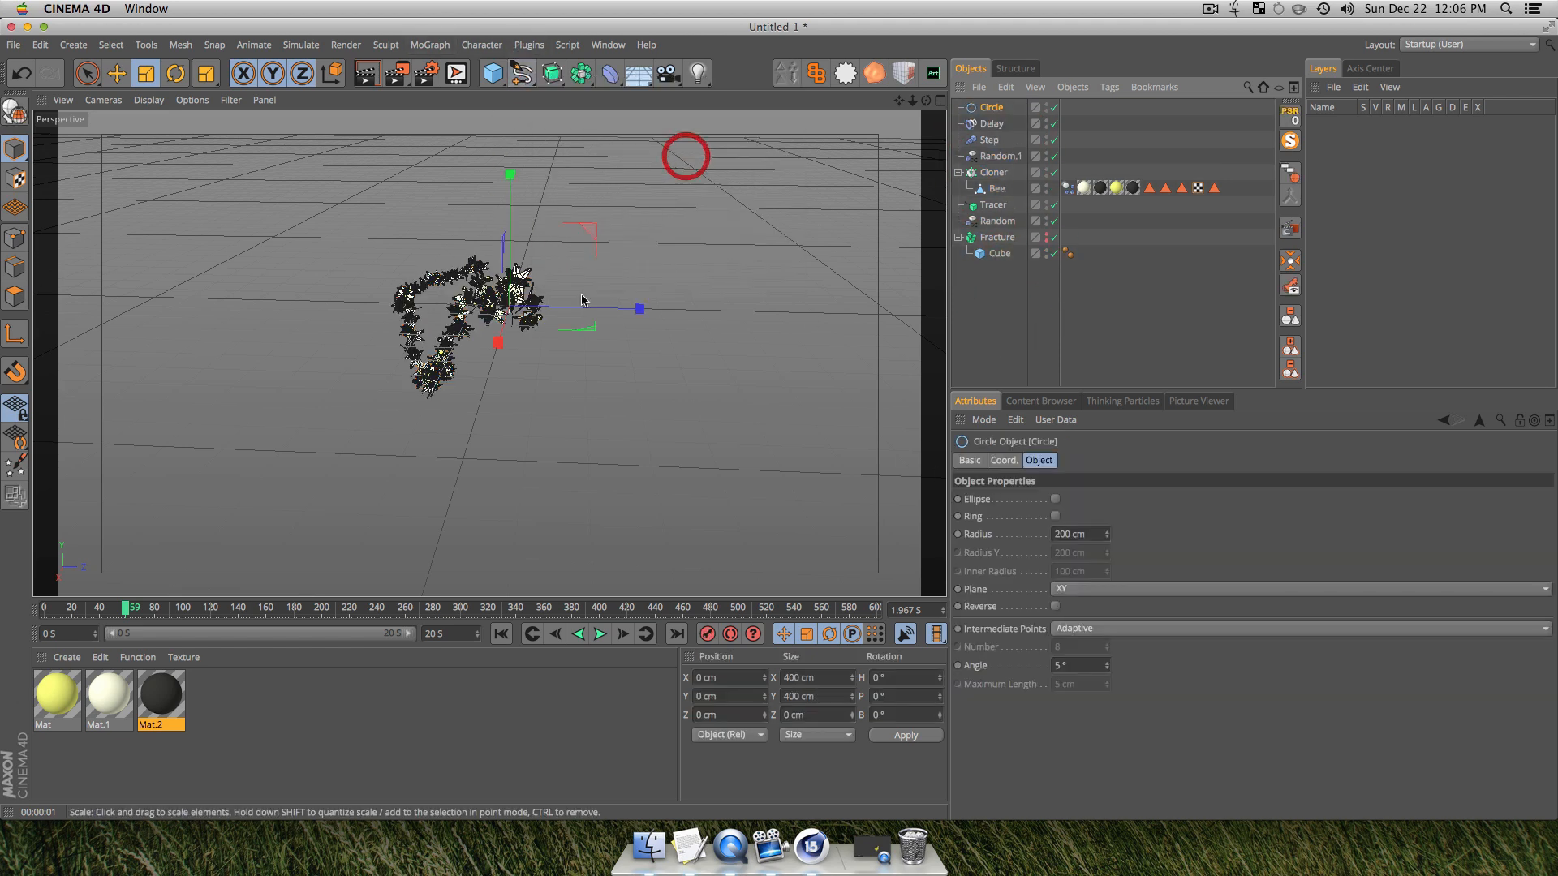
key("t")
left_click_drag(515, 270, 540, 340)
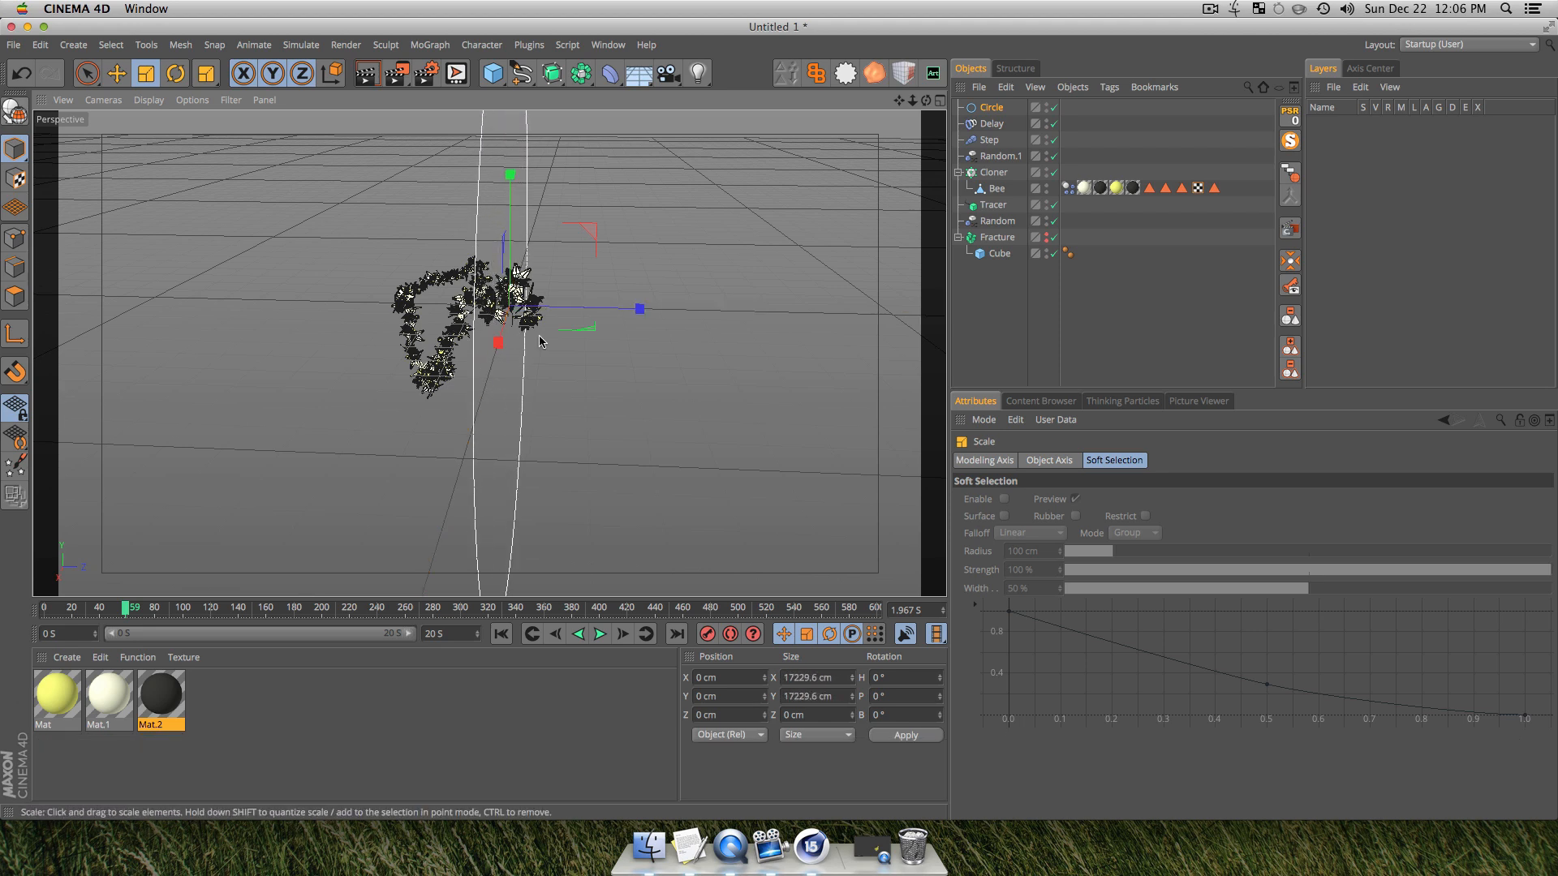
Step: Link the Circle as the Cloner's distribution object and start the playback
left_click(993, 172)
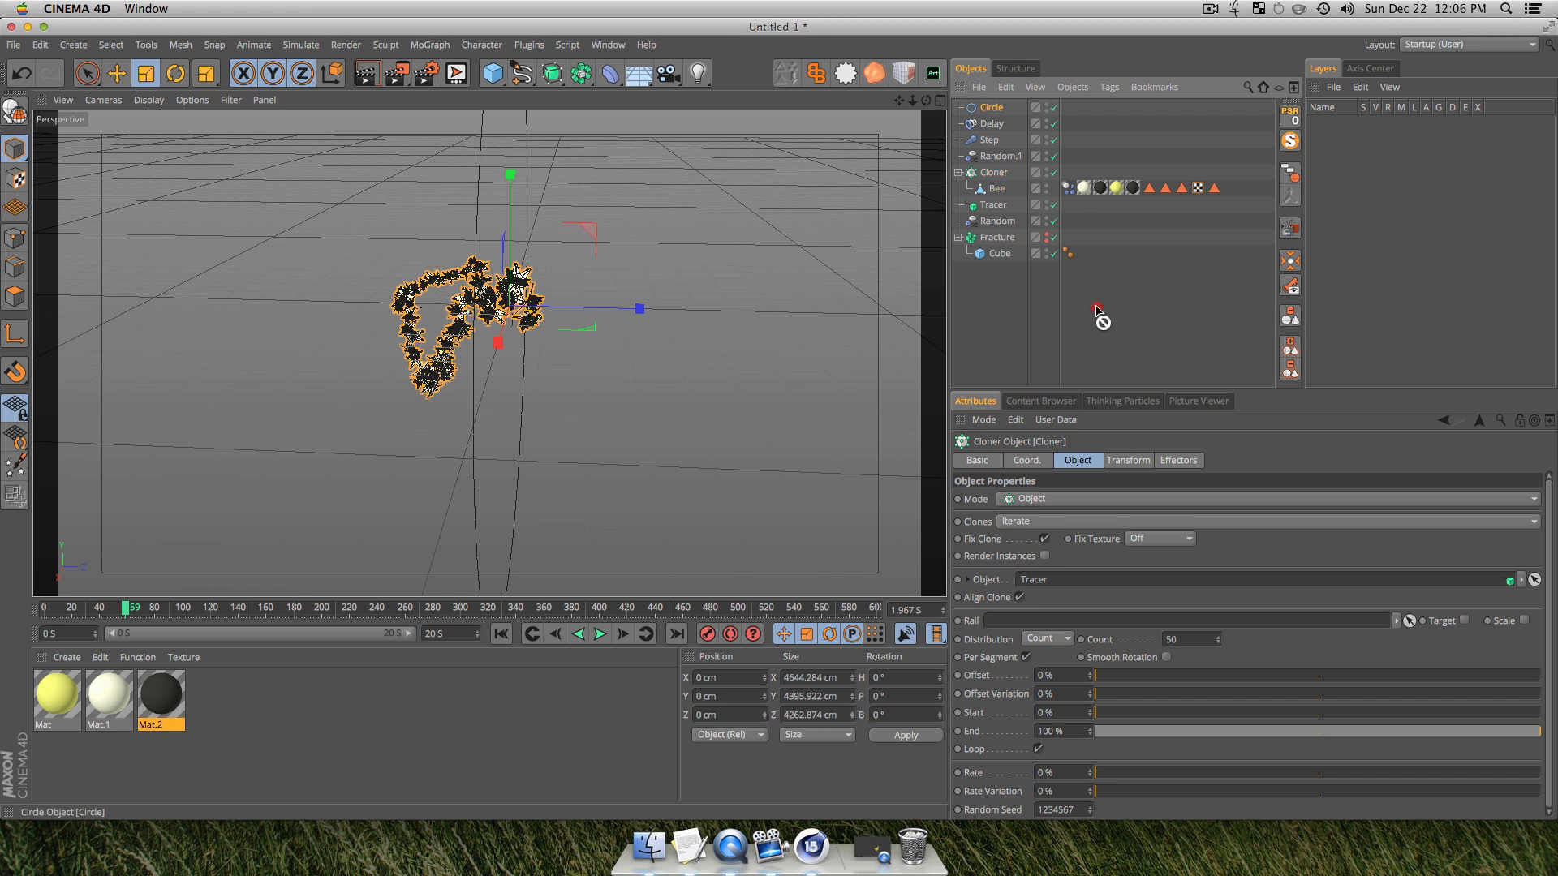
left_click(991, 307)
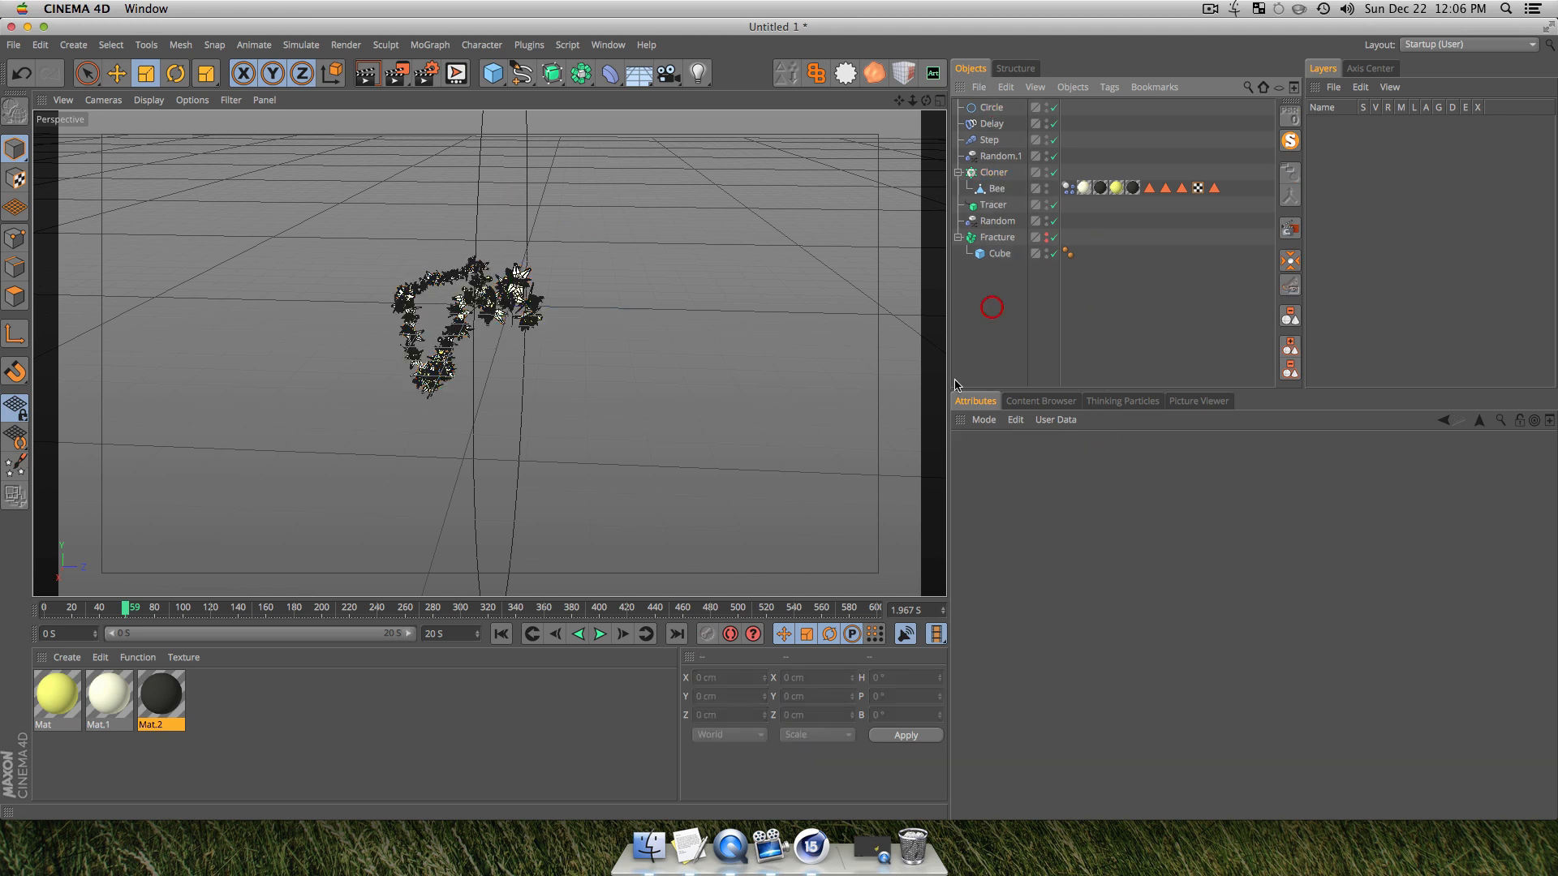
left_click(601, 634)
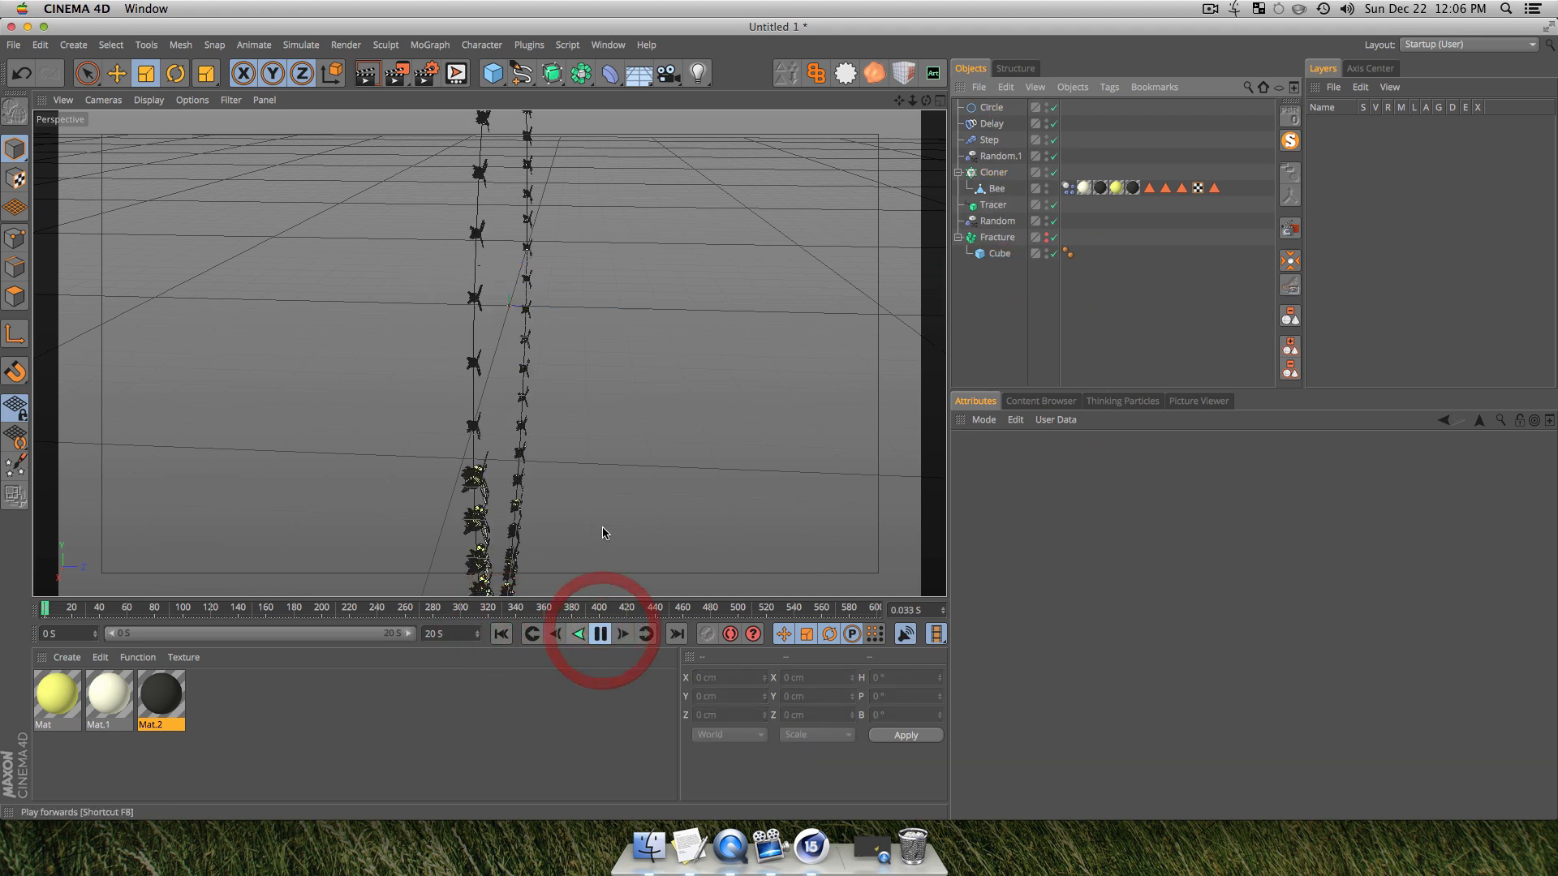
Step: Examine how the bees are distributed around the Circle during playback, from several angles and distances
key("3")
left_click_drag(641, 519, 352, 479)
scroll(536, 464, "down", 5)
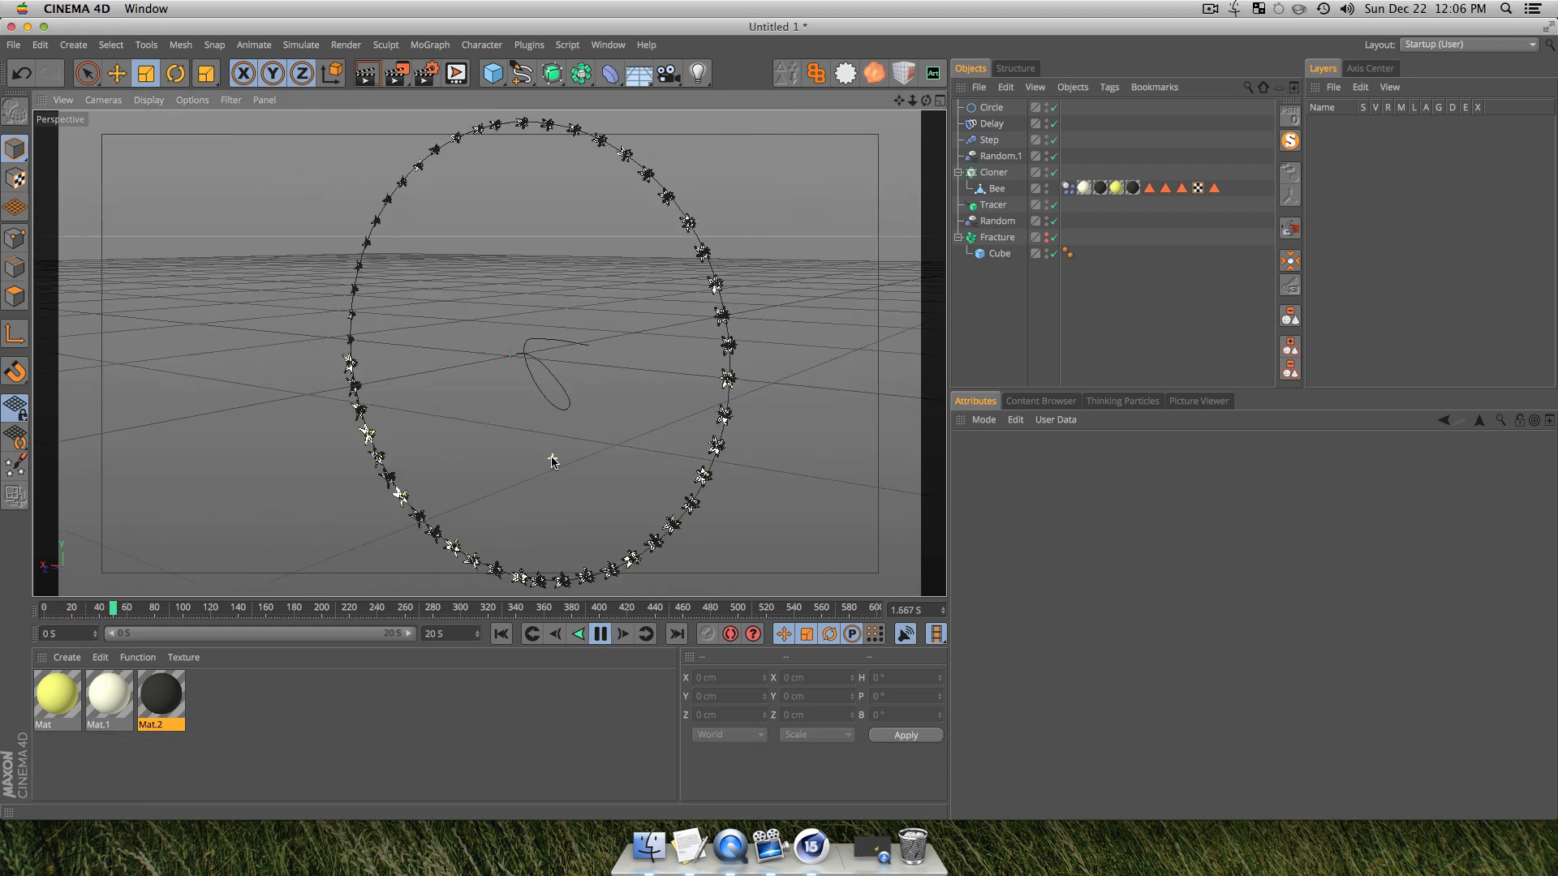
key("1")
left_click_drag(572, 439, 672, 357)
key("3")
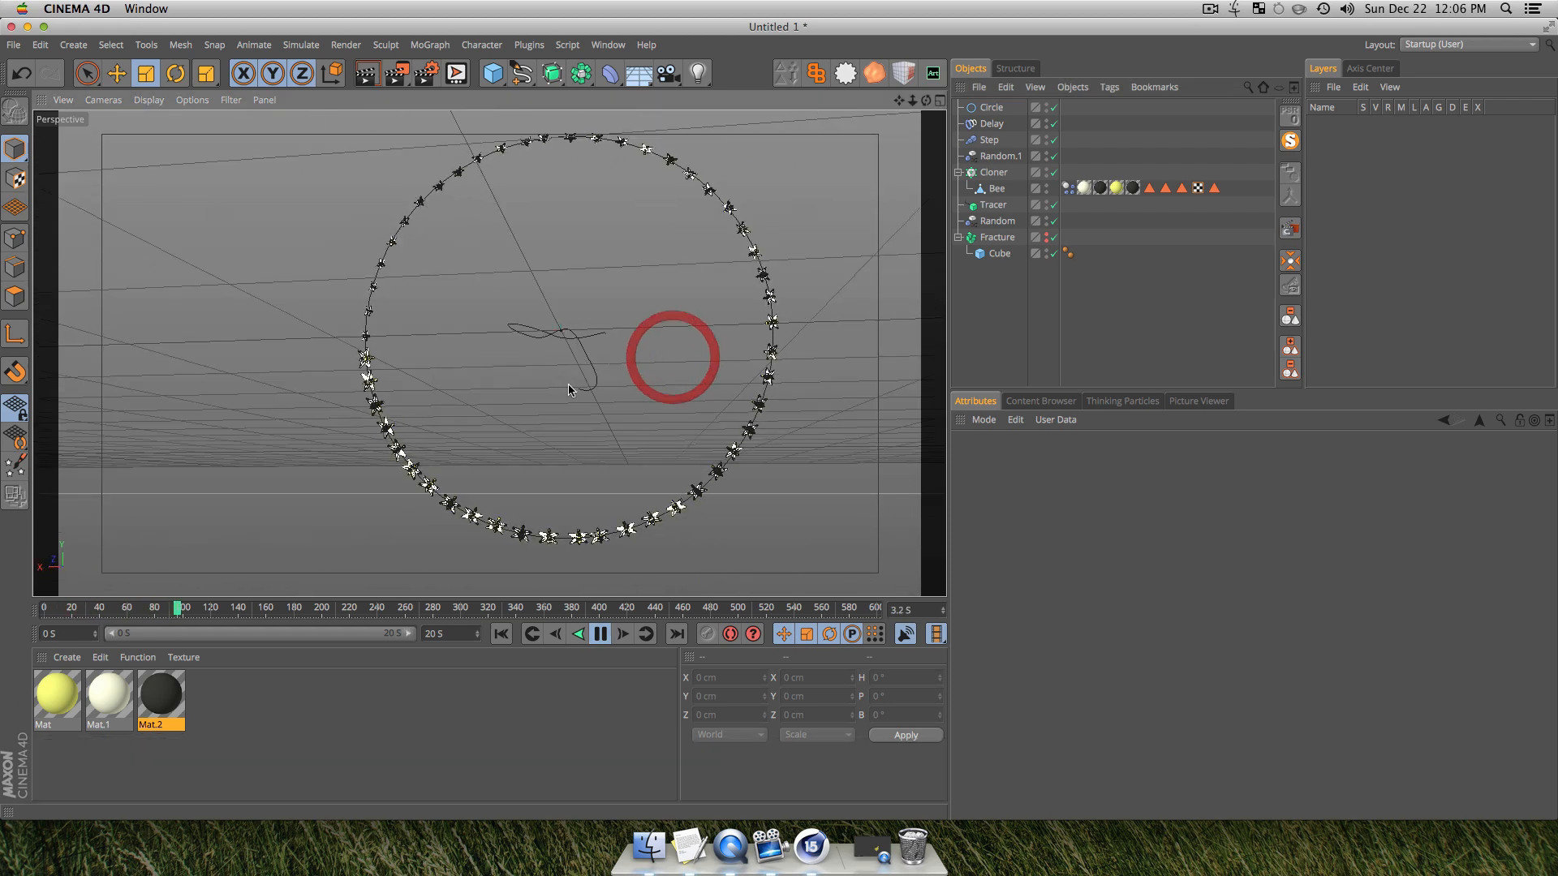
scroll(549, 534, "up", 5)
key("3")
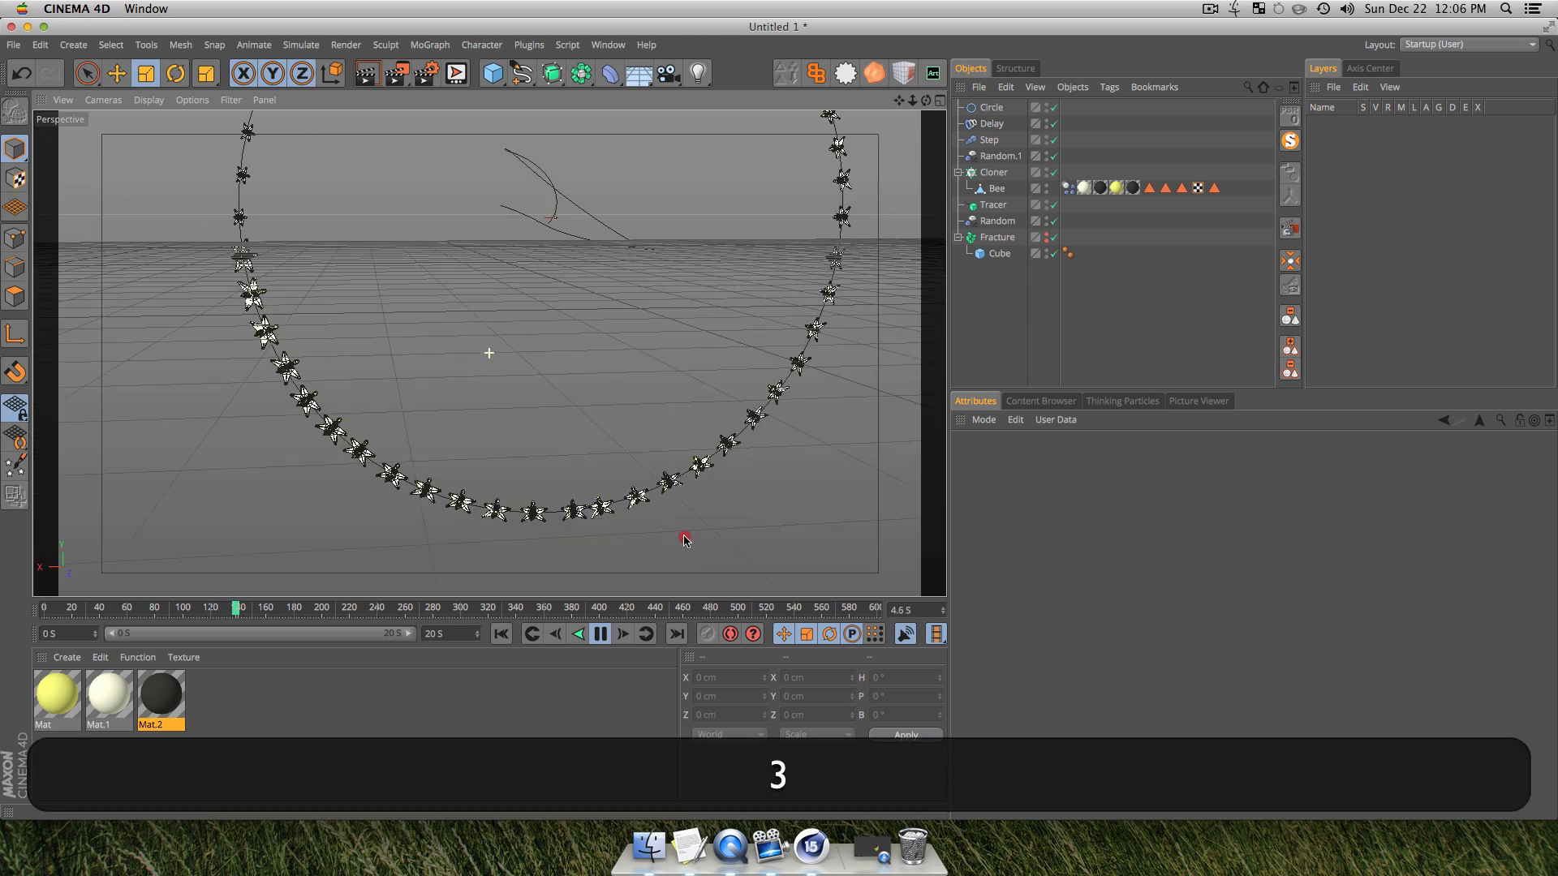
left_click_drag(685, 534, 589, 442)
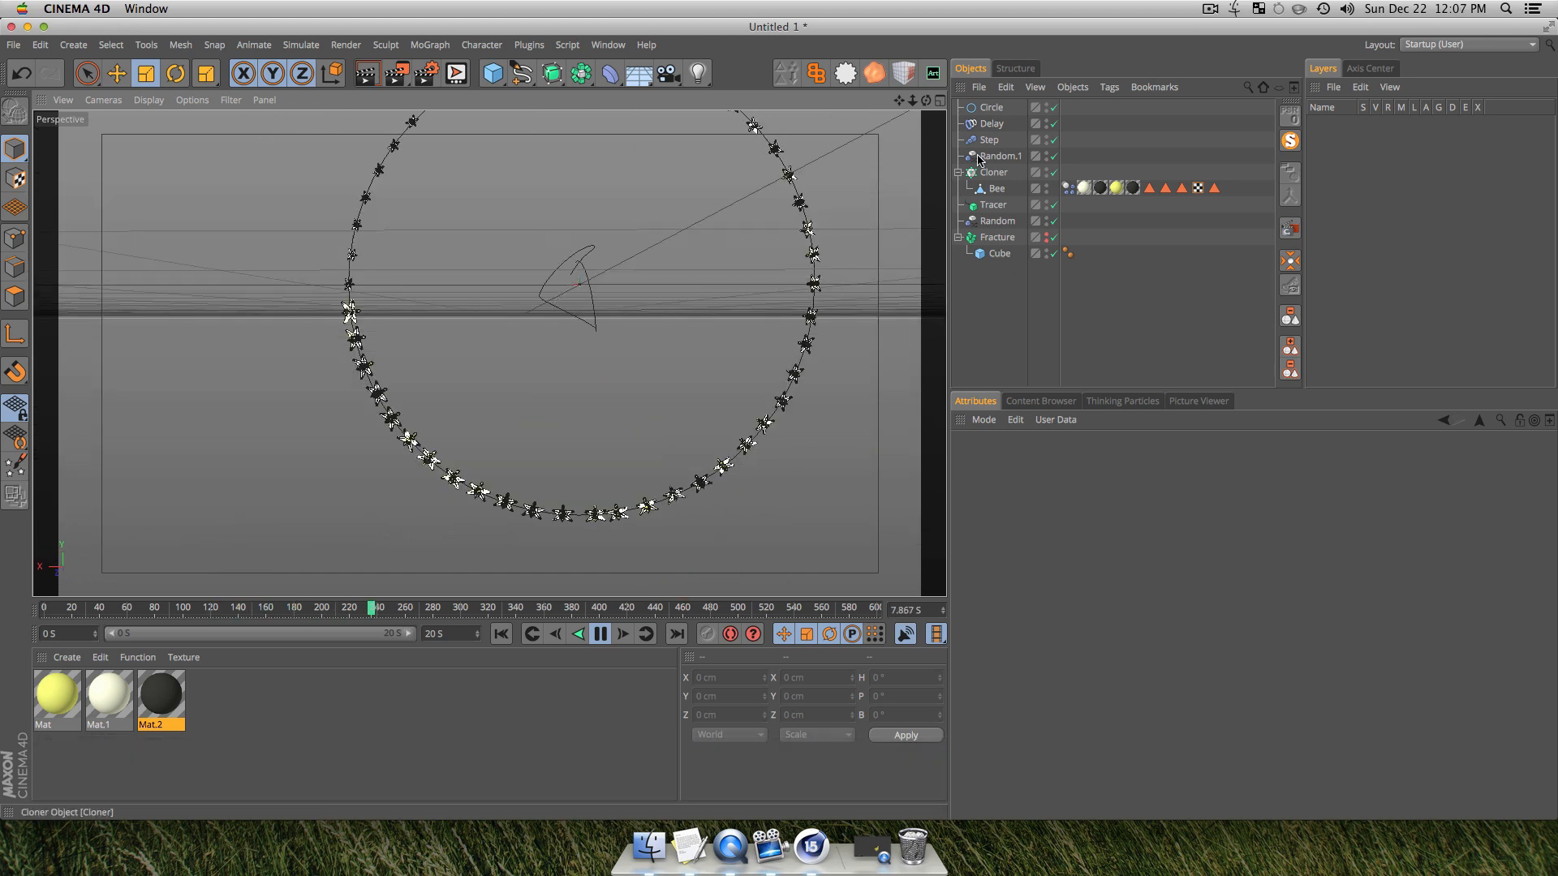
Step: Undo the Cloner's link to the Circle so that its distribution object is the Tracer again
left_click(985, 112)
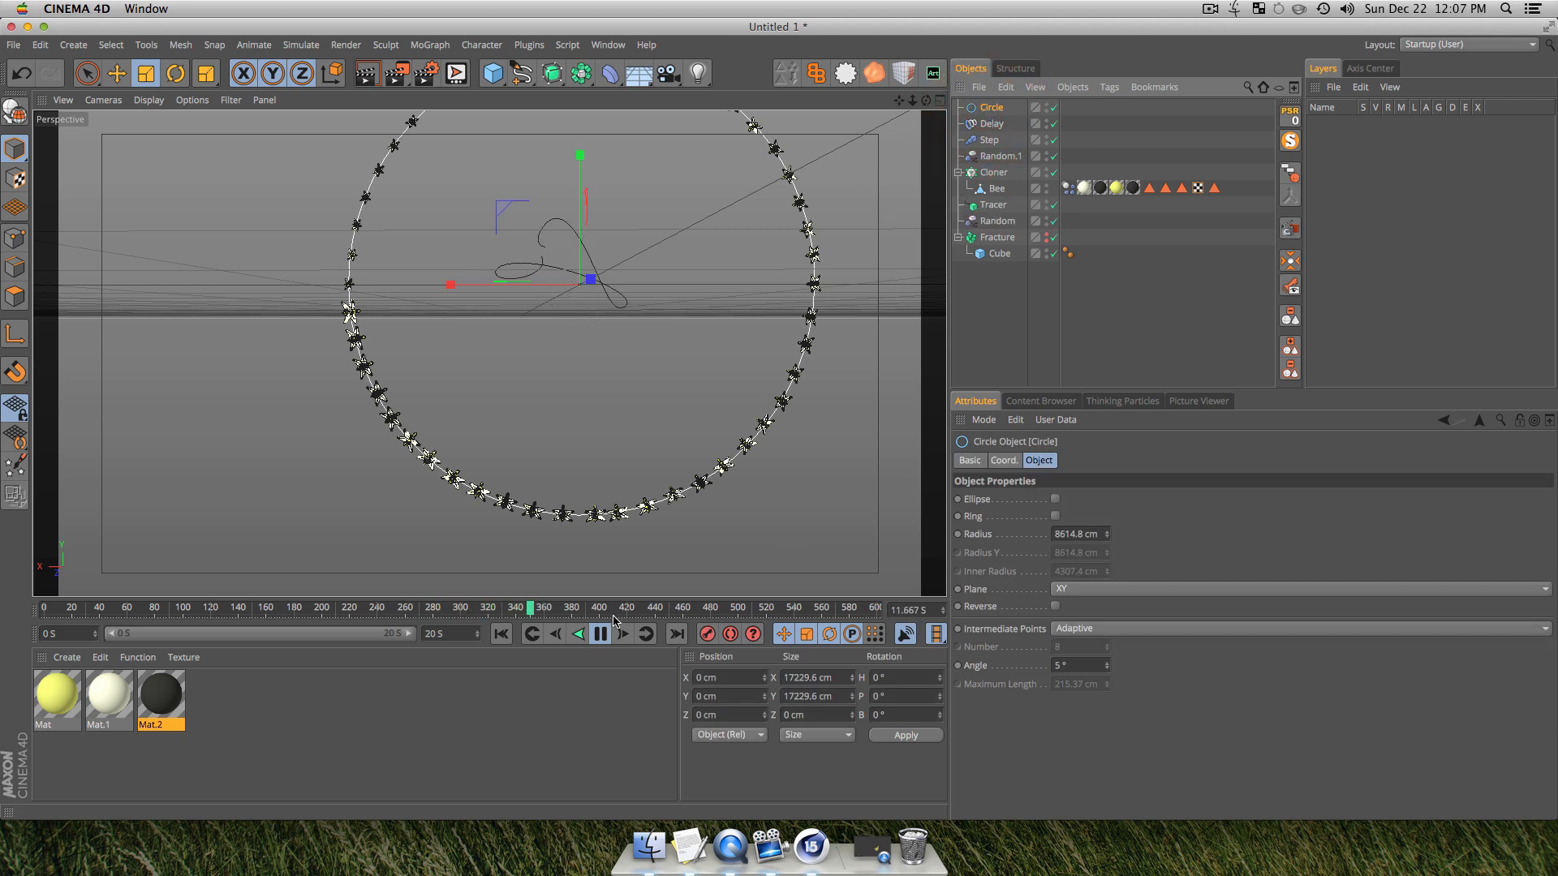
key("super+z")
key("super+z")
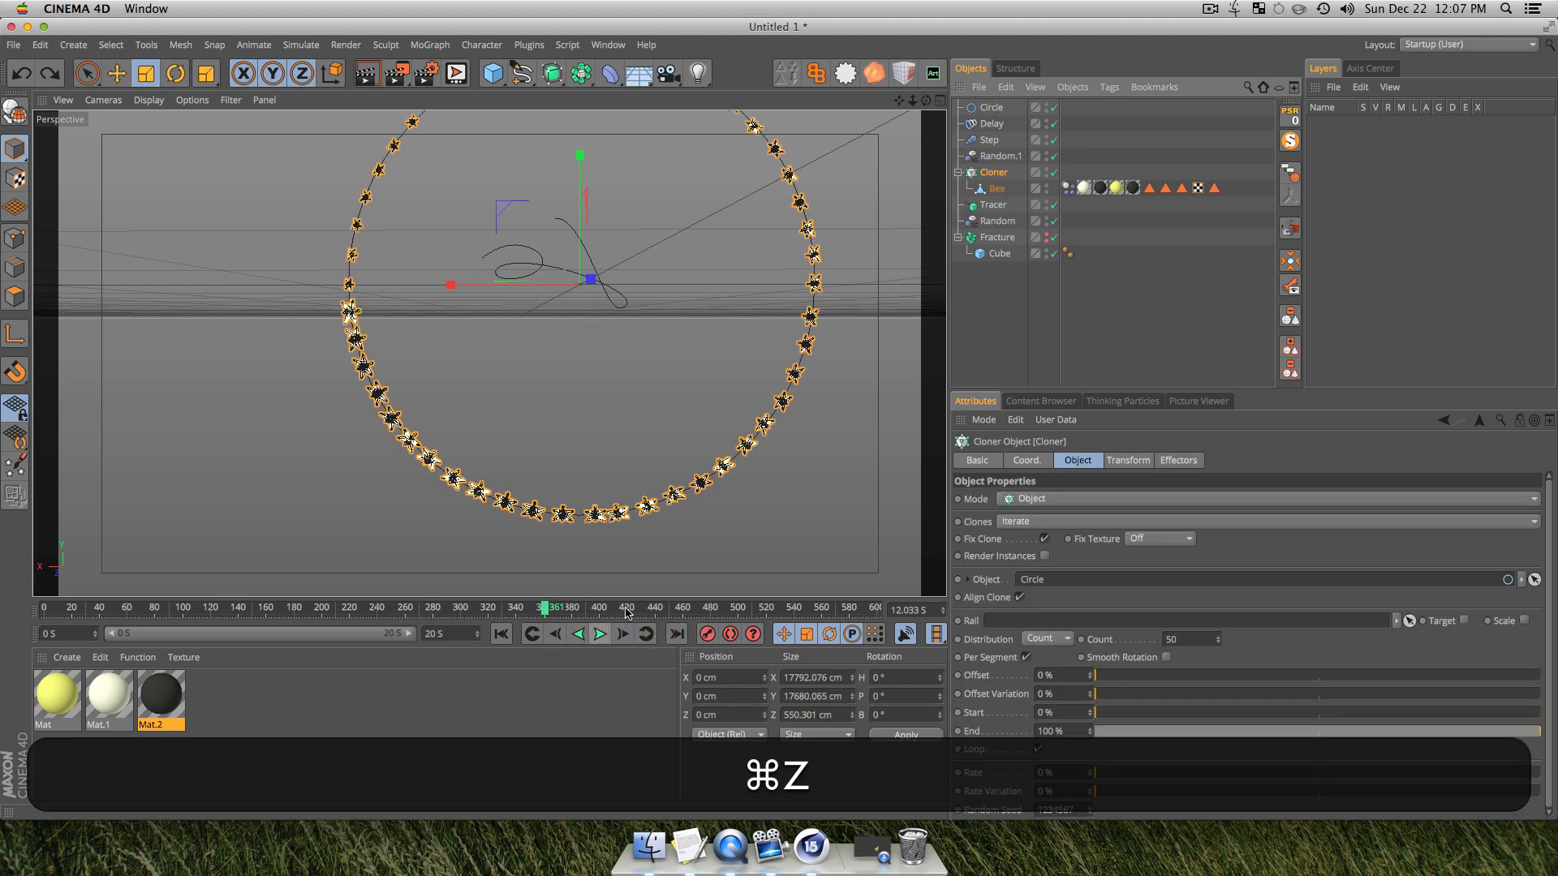
key("super+z")
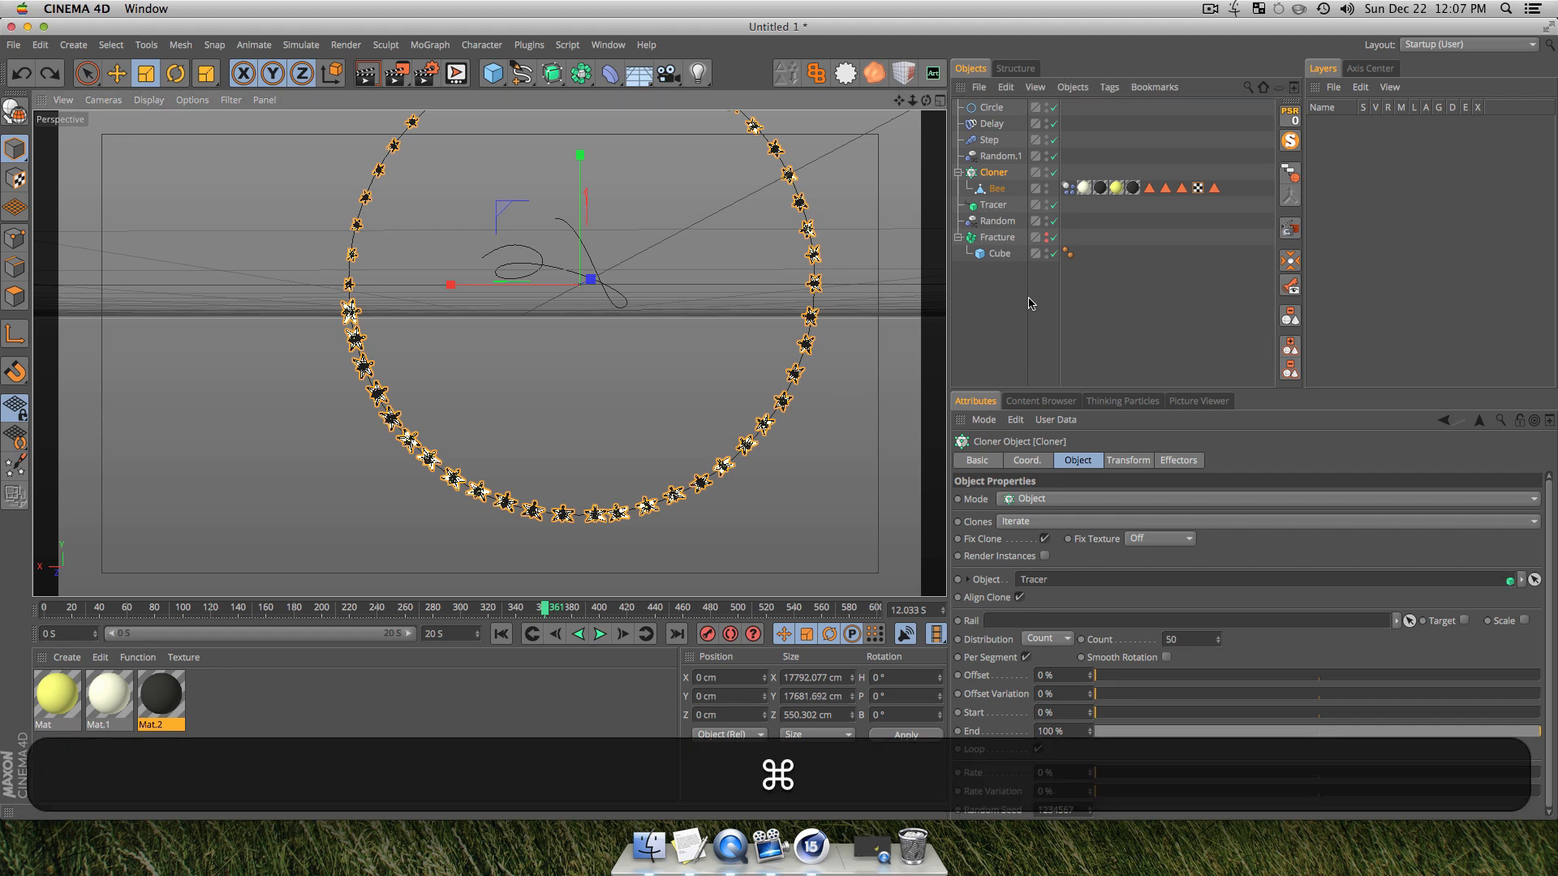
Step: Undo the creation of the Circle spline and start playing the bee animation
key("super+z")
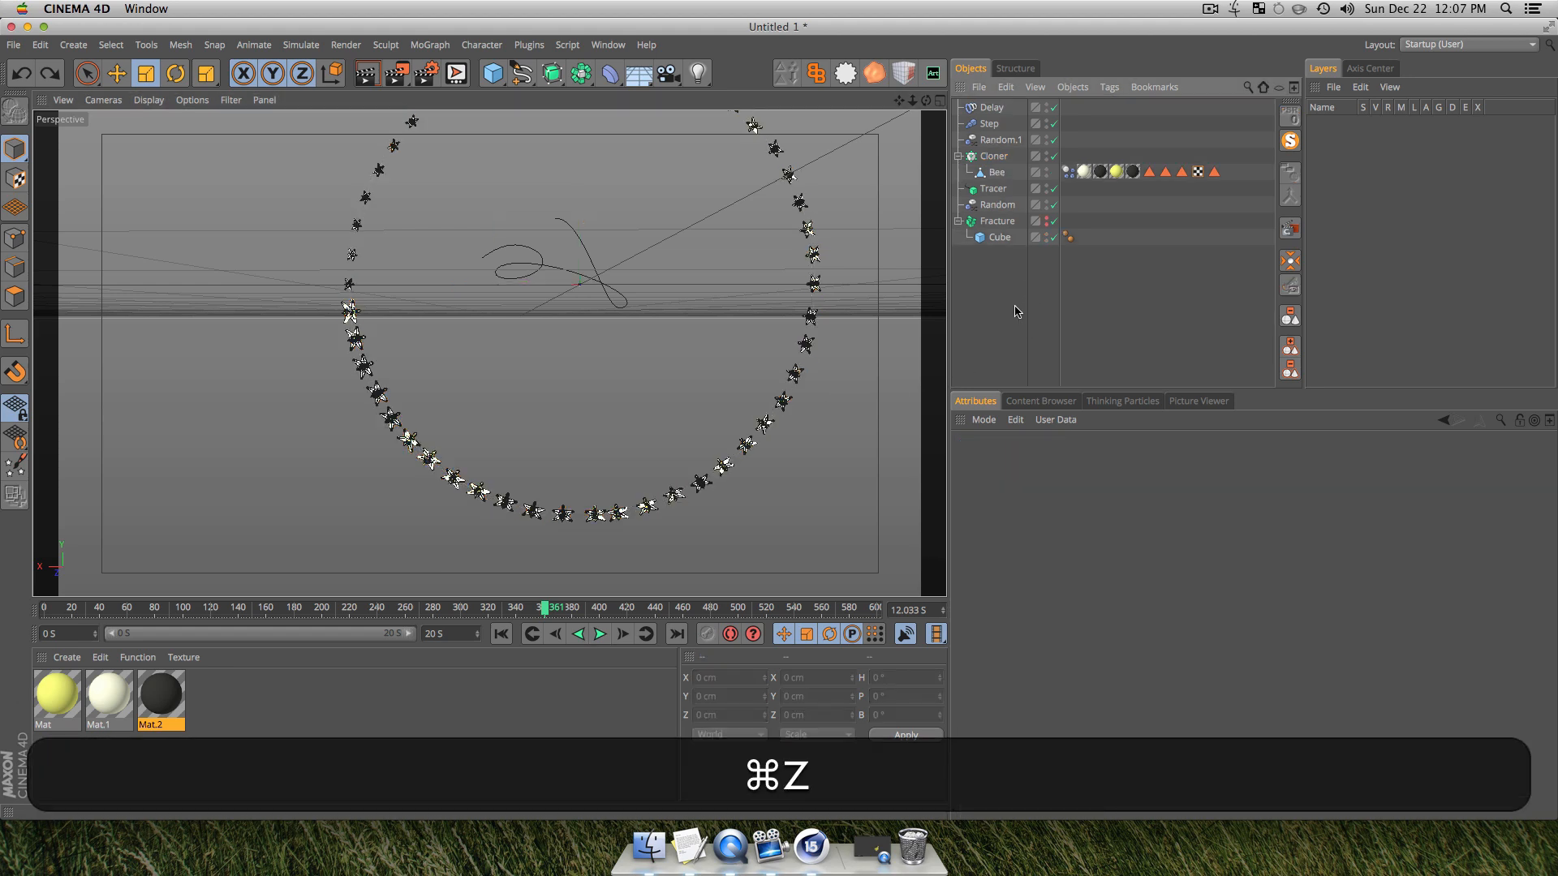
left_click(1014, 310)
key("3")
mouse_move(568, 455)
left_mouse_down()
mouse_move(713, 417)
mouse_move(598, 451)
left_mouse_up()
left_click(599, 633)
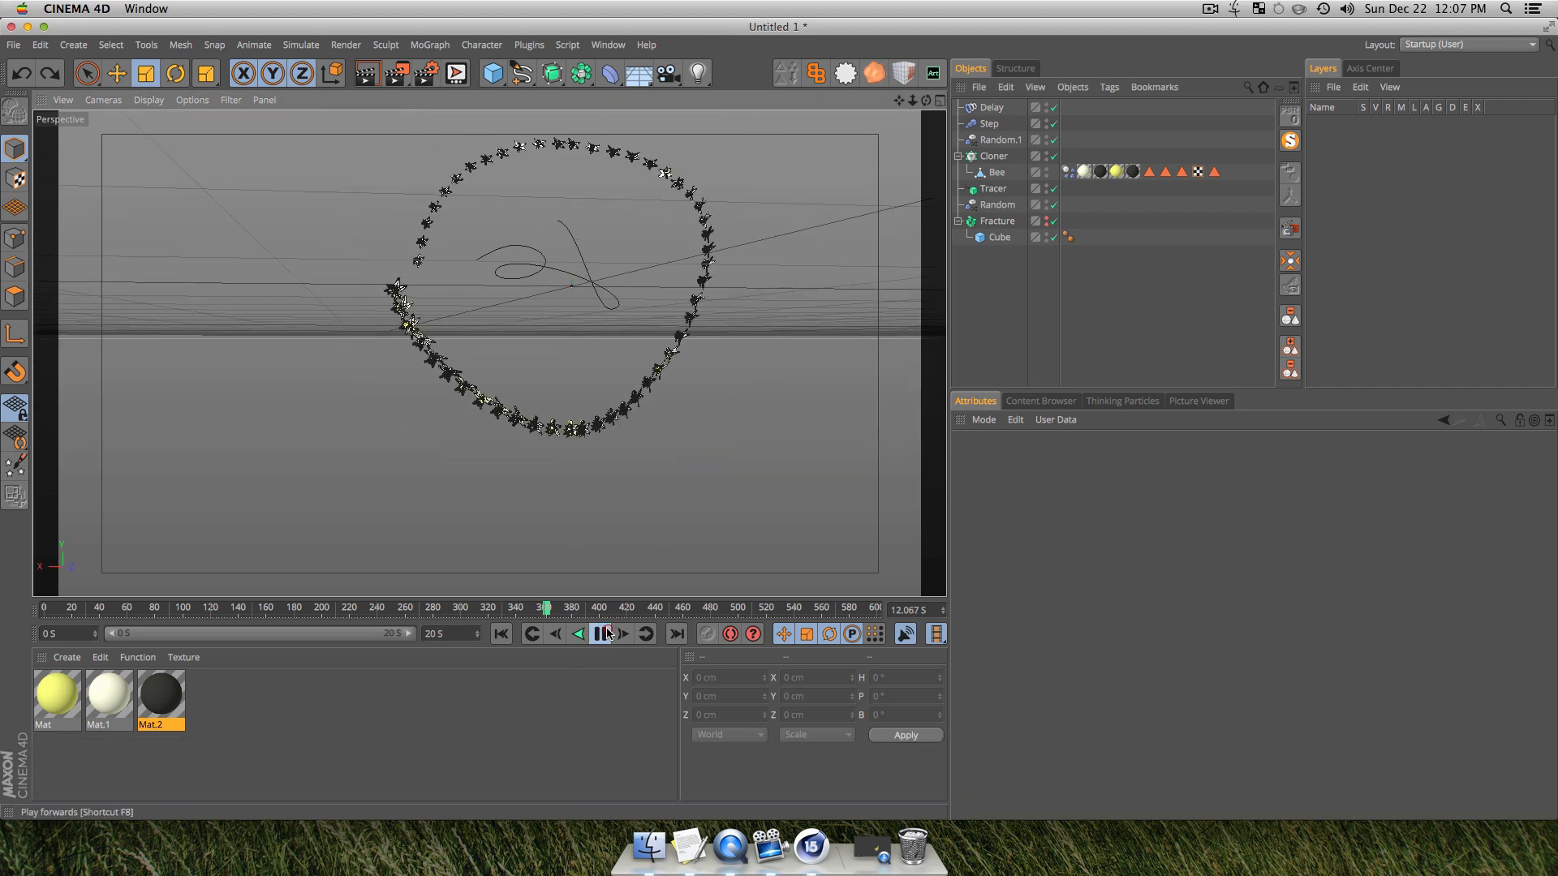
Step: Examine the bee swarm's motion along the Tracer trail during playback from several angles and distances
key("3")
left_click_drag(716, 421, 407, 403)
key("2")
key("3")
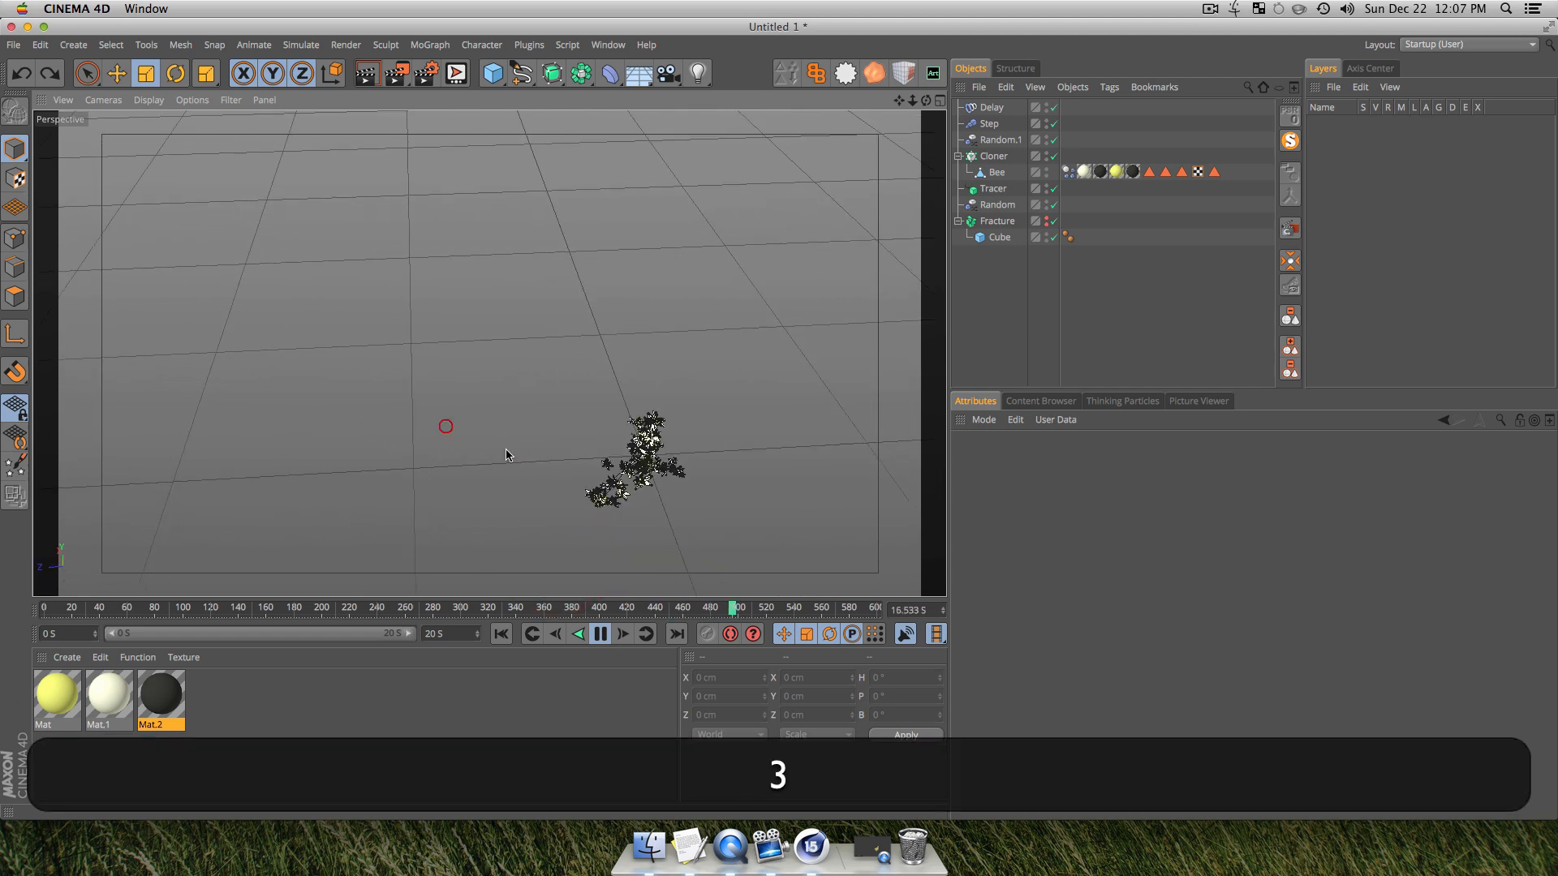
key("1")
key("3")
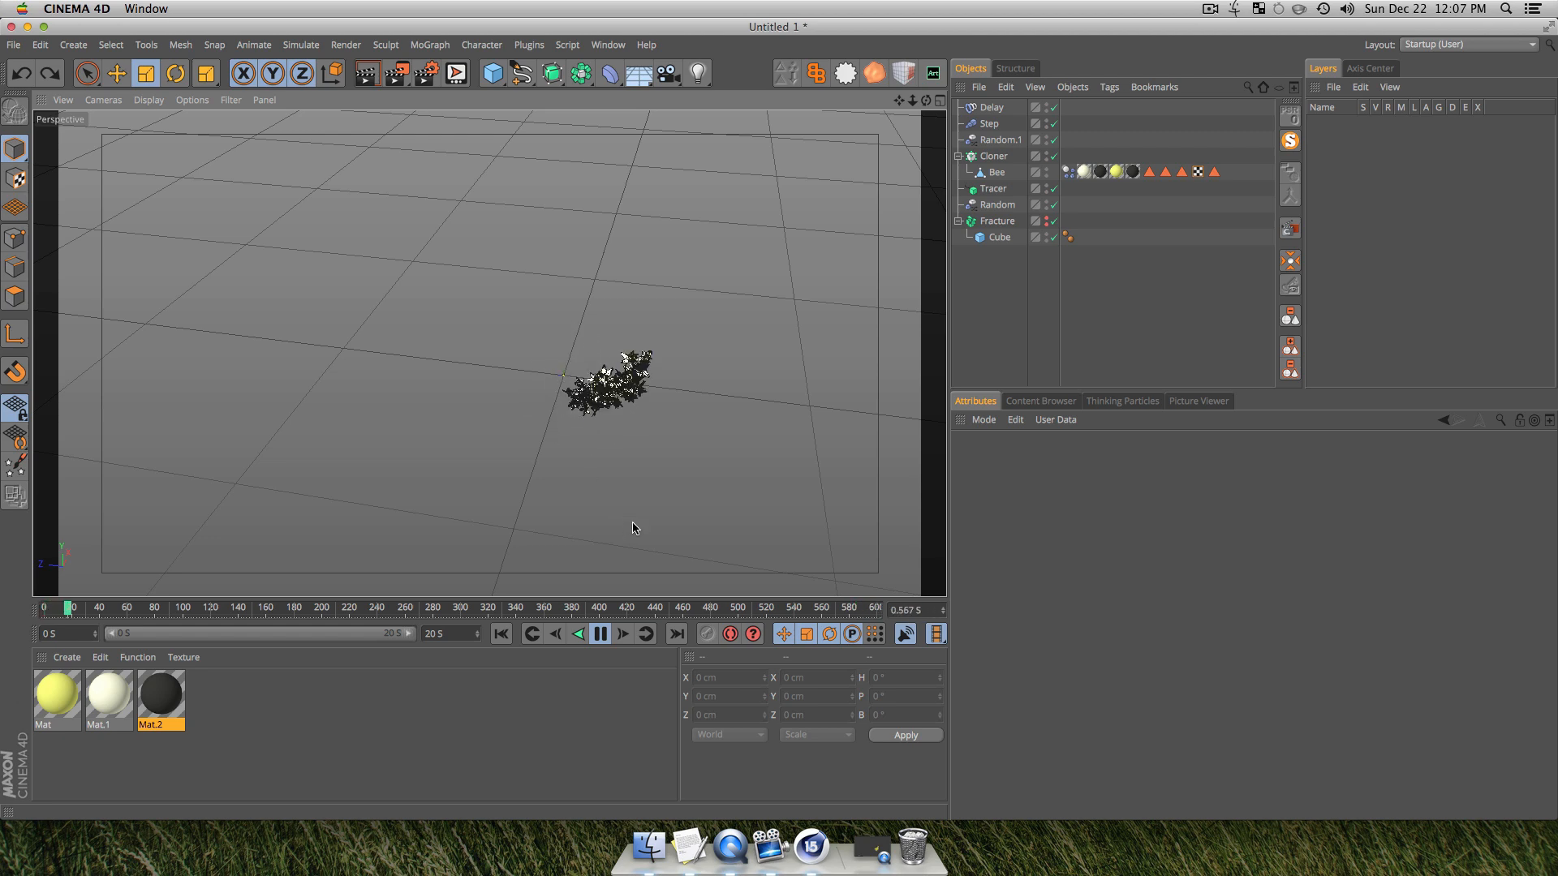
key("3")
left_click_drag(634, 528, 505, 355)
key("1")
key("3")
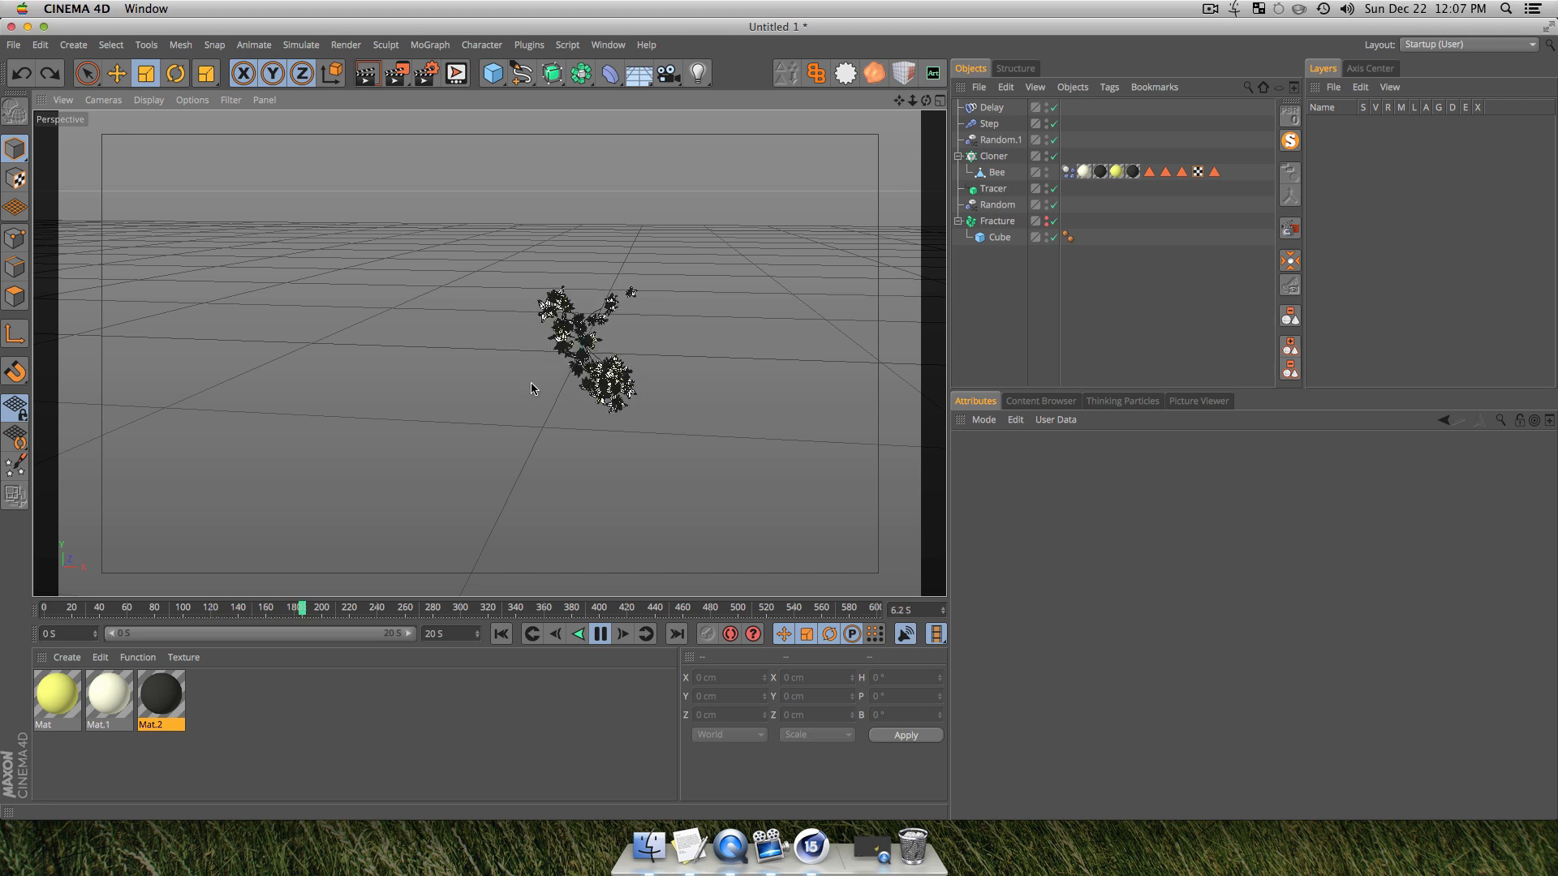
Step: Render a preview of the bee swarm in the perspective view and resume the playback
key("super+r")
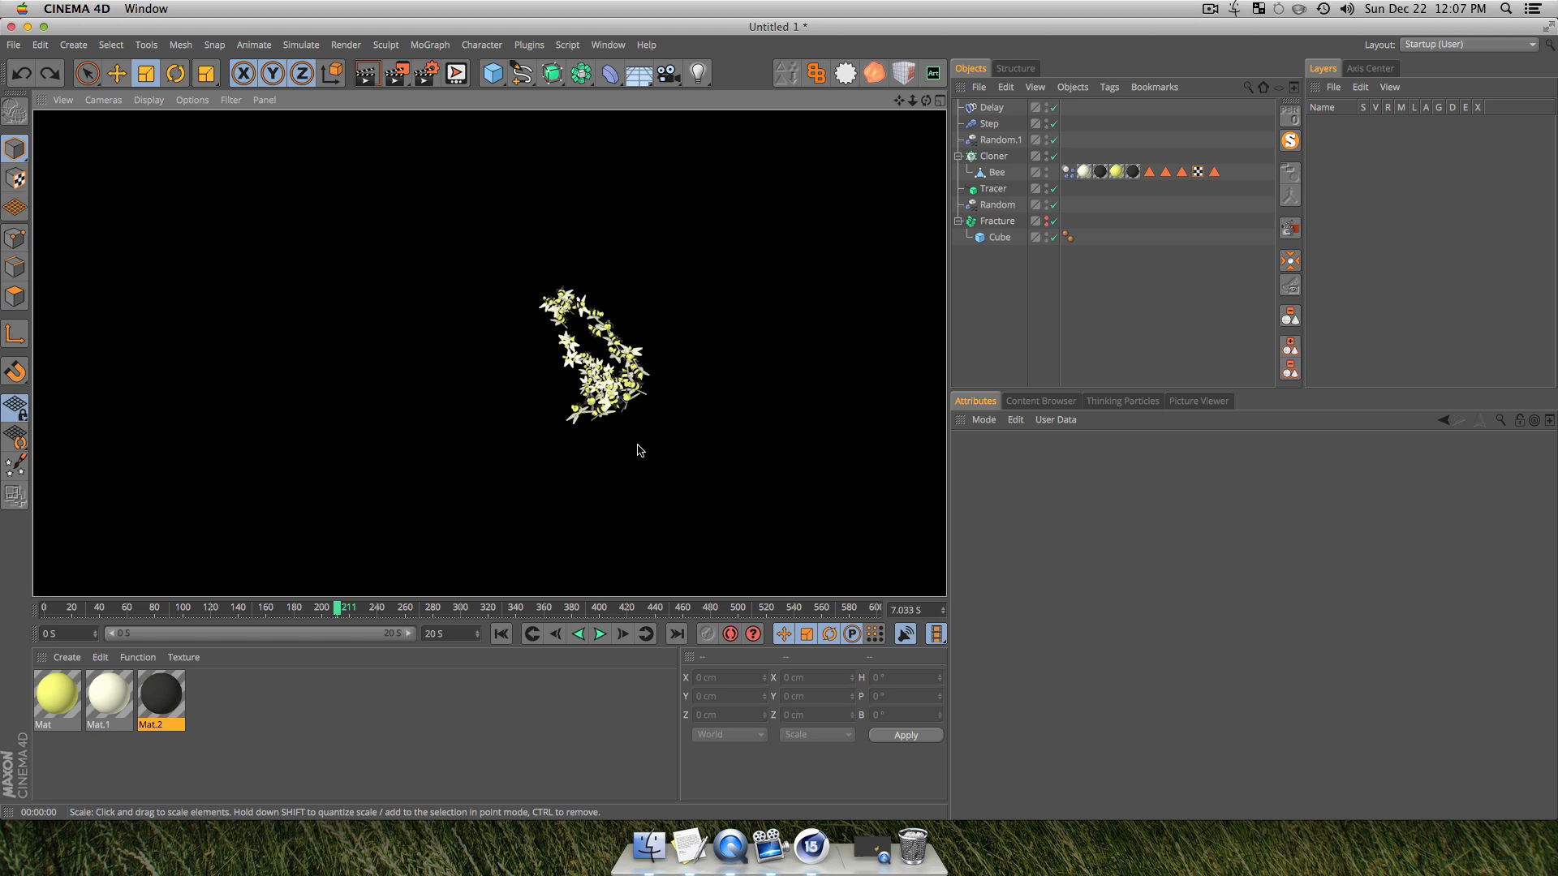
left_click_drag(640, 450, 649, 401)
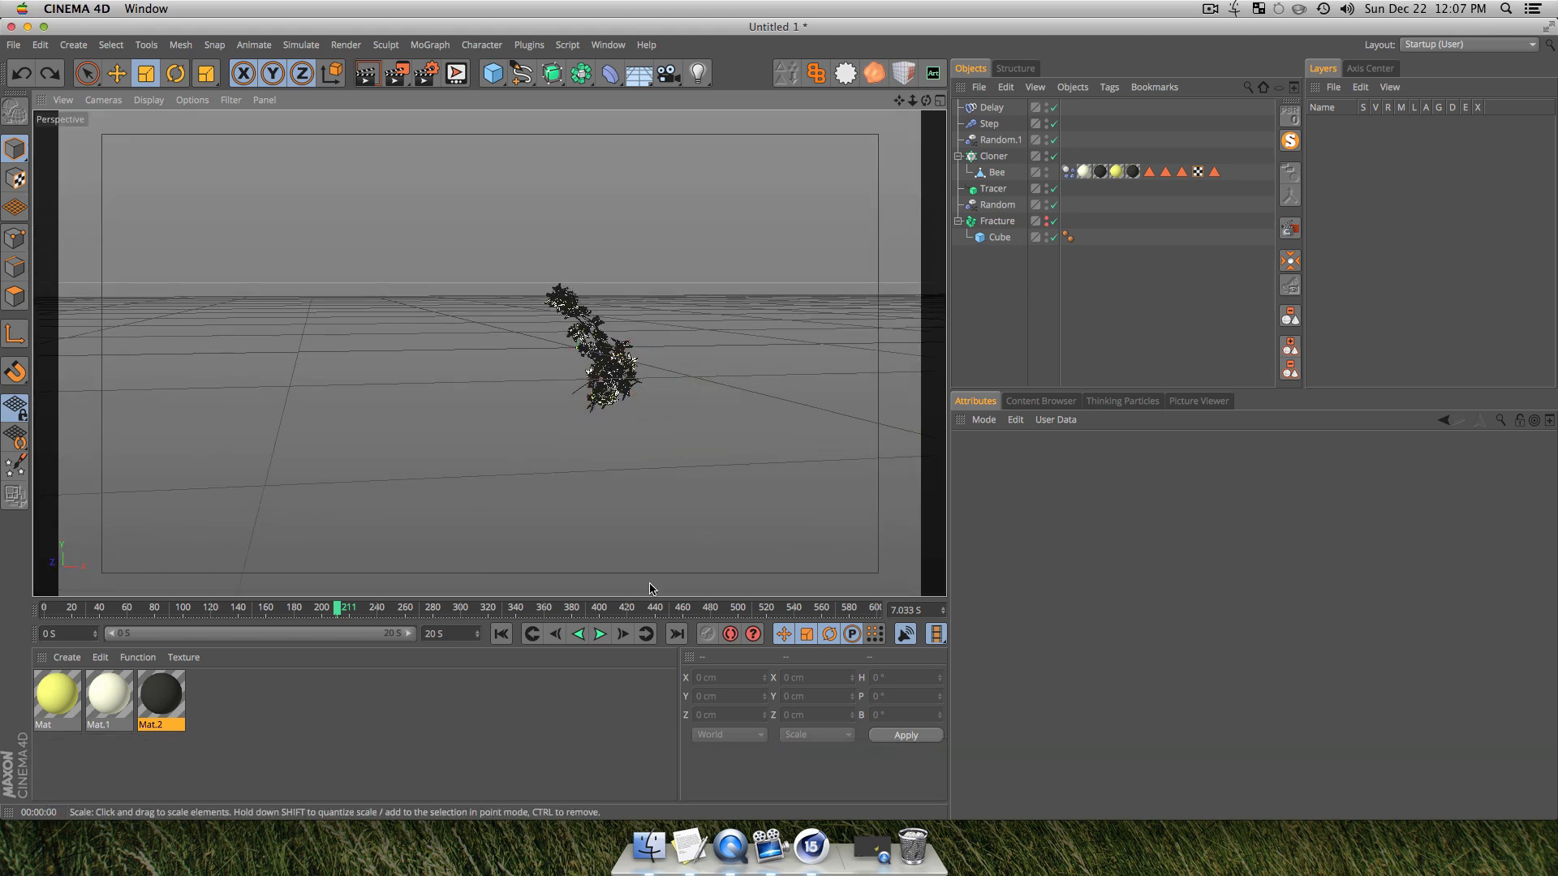
left_click(600, 635)
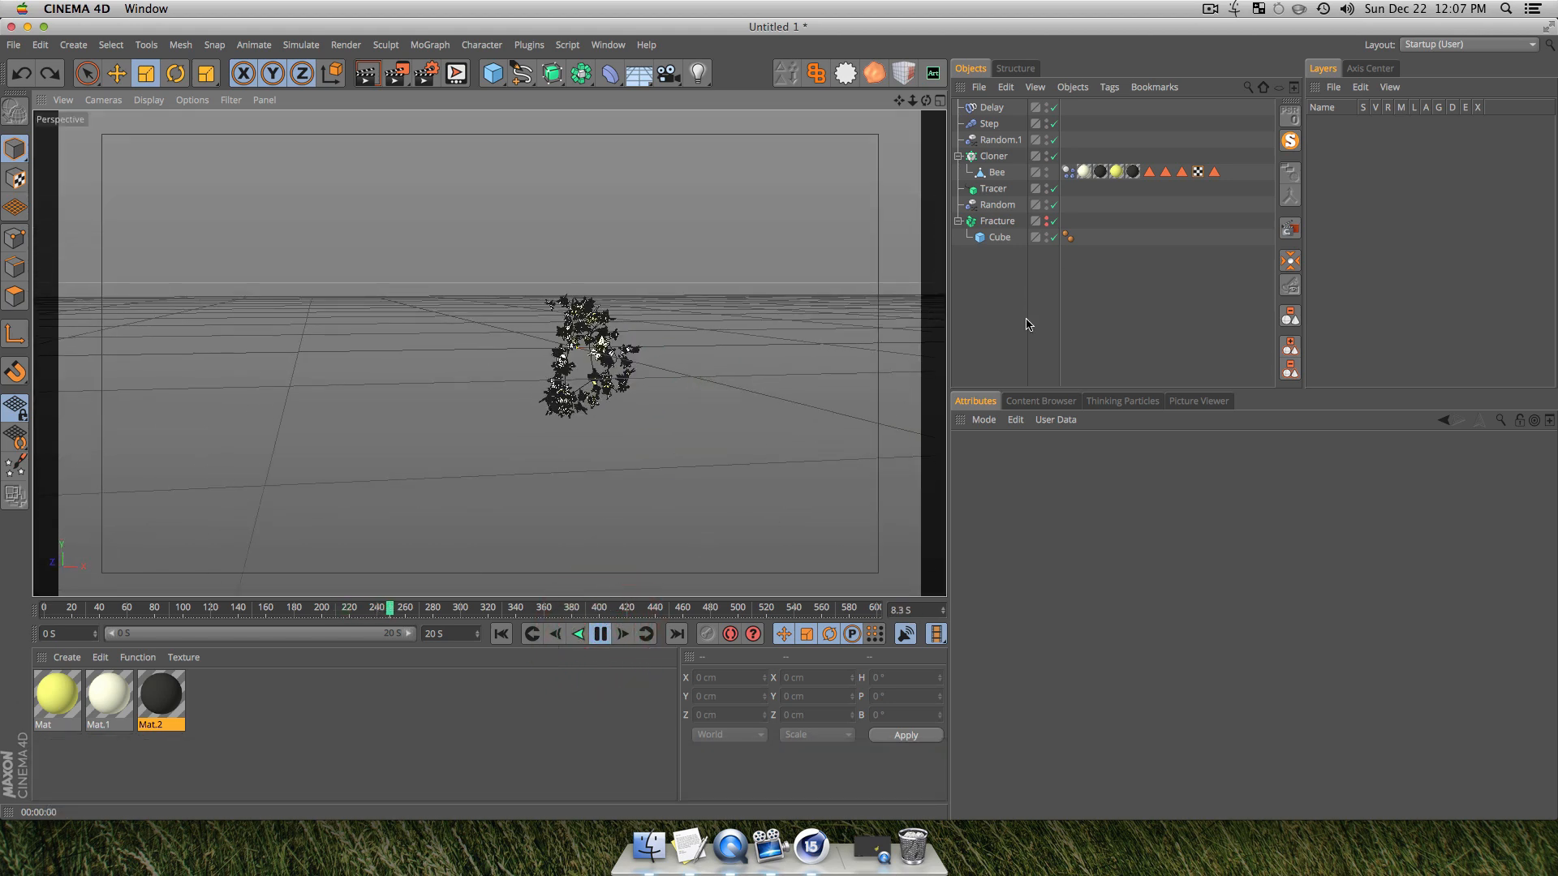
left_click(1212, 11)
left_click(1229, 43)
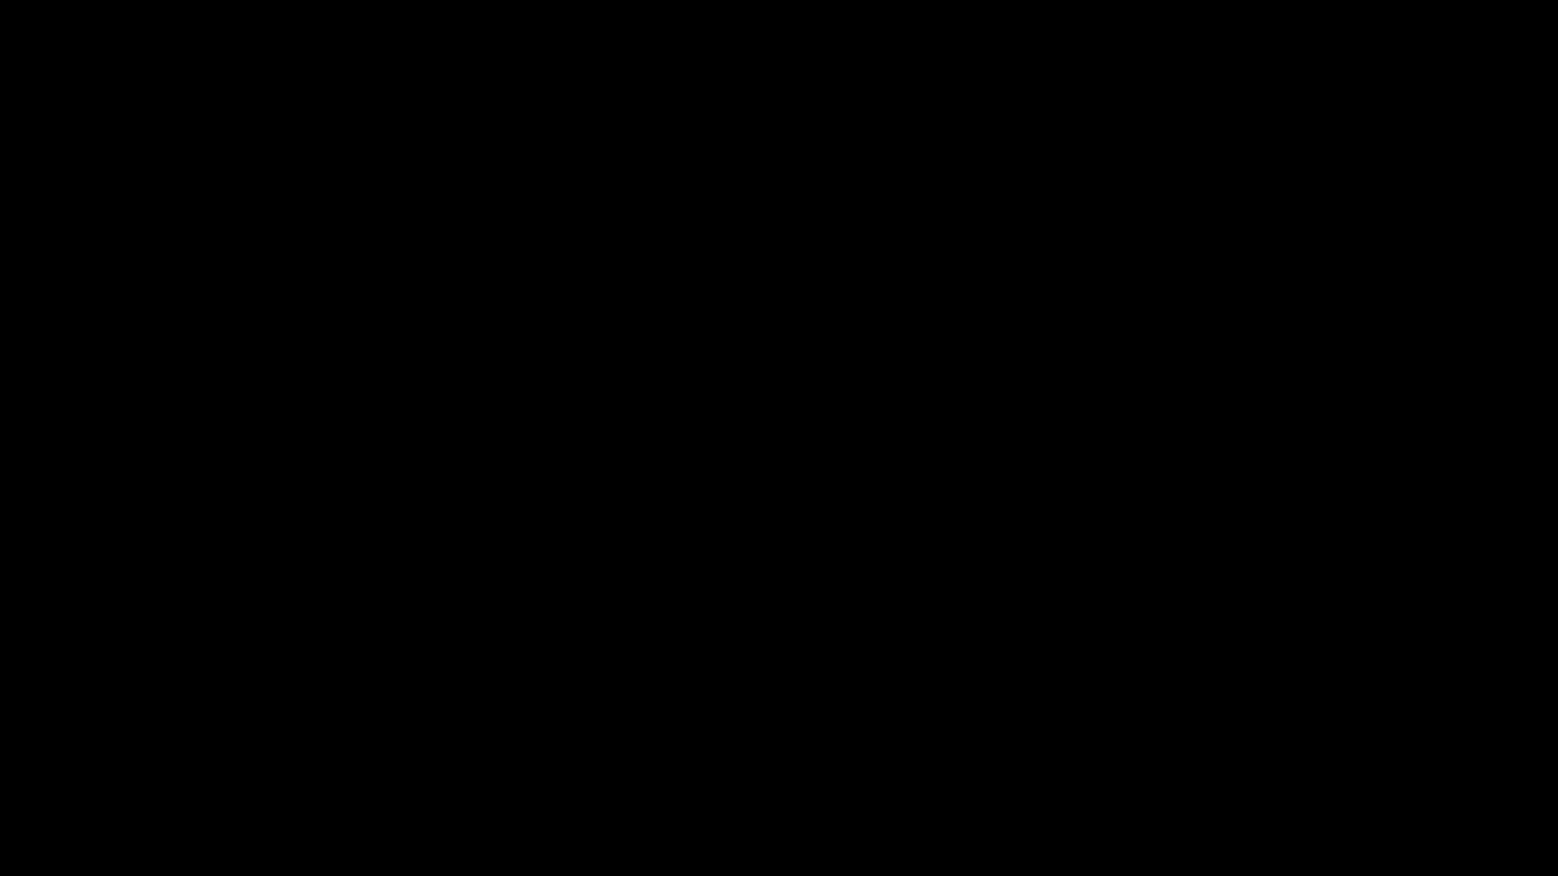